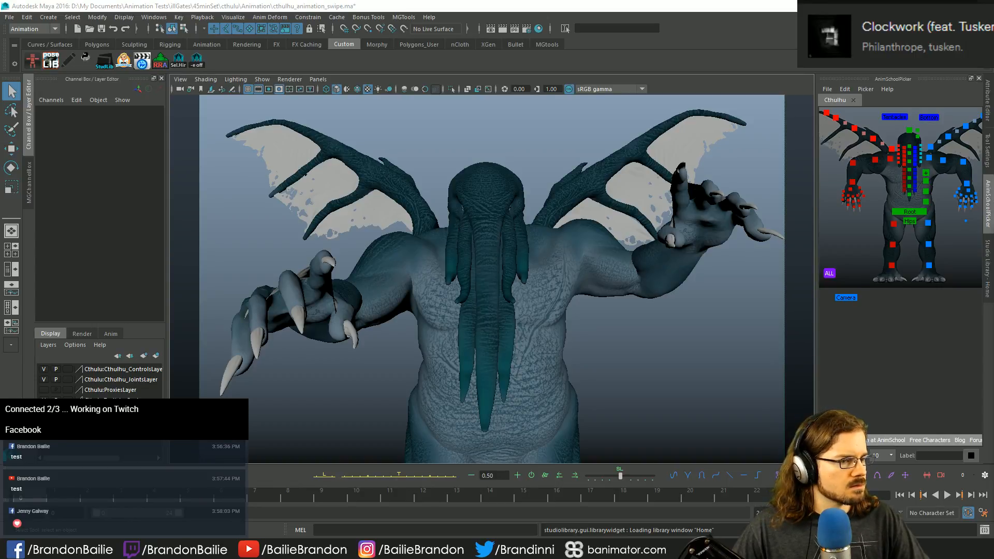
{"action": "left_click_drag", "start_coordinate": [993, 232], "coordinate": [993, 189]}
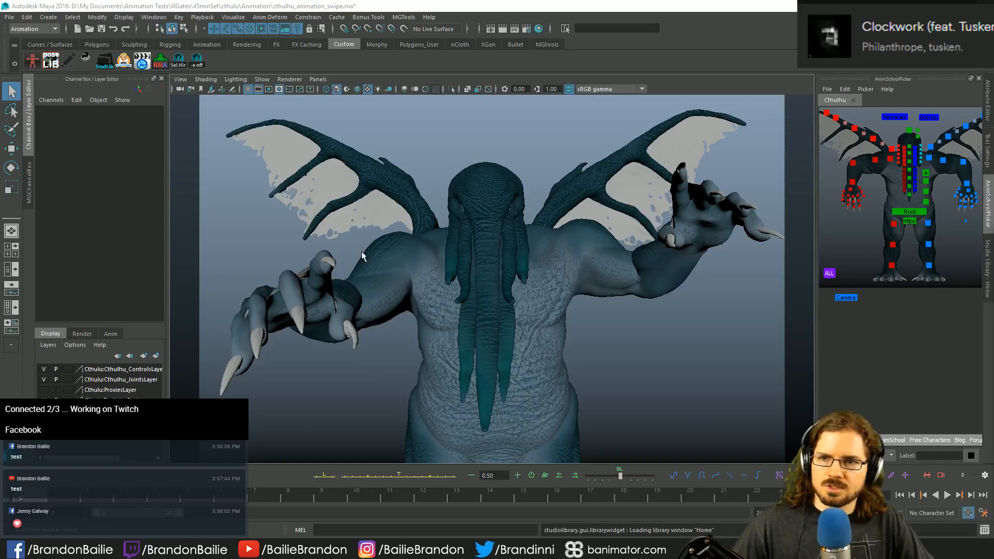
Step: Start saving the scene as a new file and set the file type to Maya ASCII
{"action": "left_click", "coordinate": [9, 17]}
{"action": "mouse_move", "coordinate": [49, 18]}
{"action": "mouse_move", "coordinate": [11, 20]}
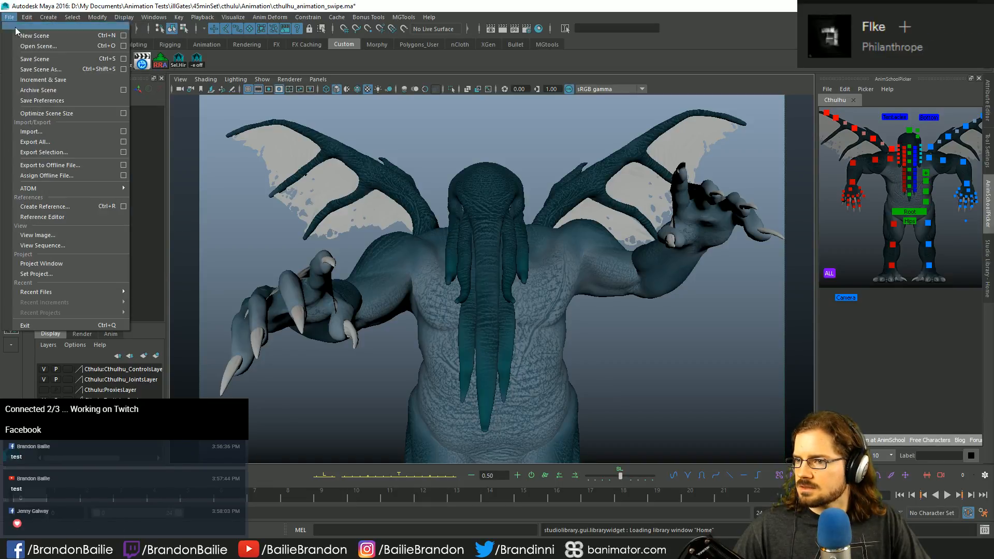
{"action": "left_click", "coordinate": [56, 70]}
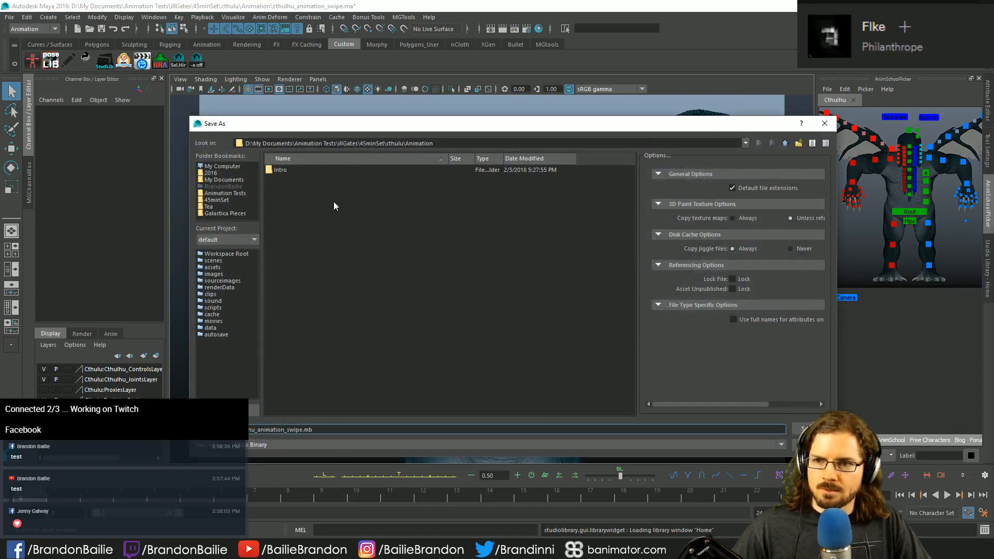
{"action": "left_click", "coordinate": [317, 446]}
{"action": "left_click", "coordinate": [318, 454]}
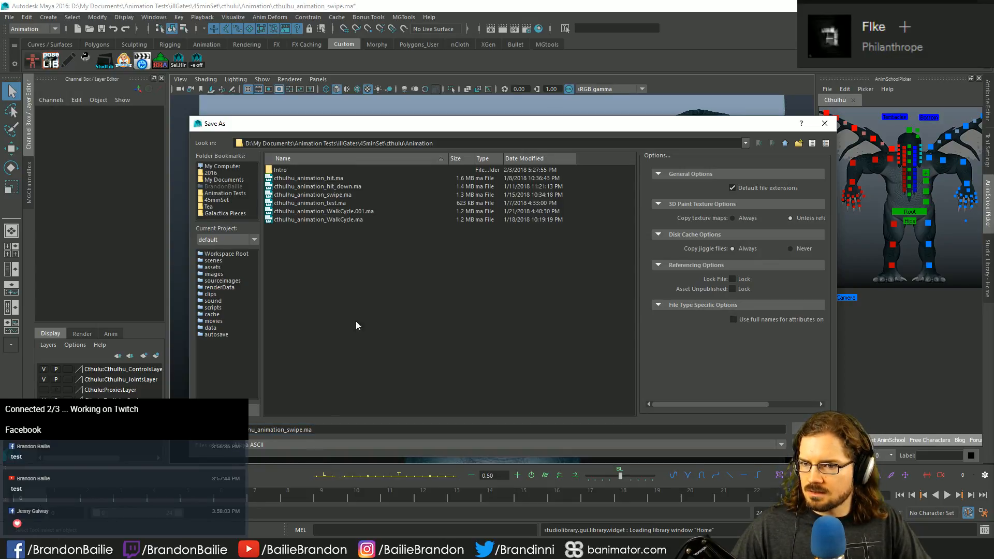
Step: Name the new scene file cthulhu_animation_floatForward.ma, basing it on the existing hit animation's name, and save it
{"action": "left_click", "coordinate": [326, 178]}
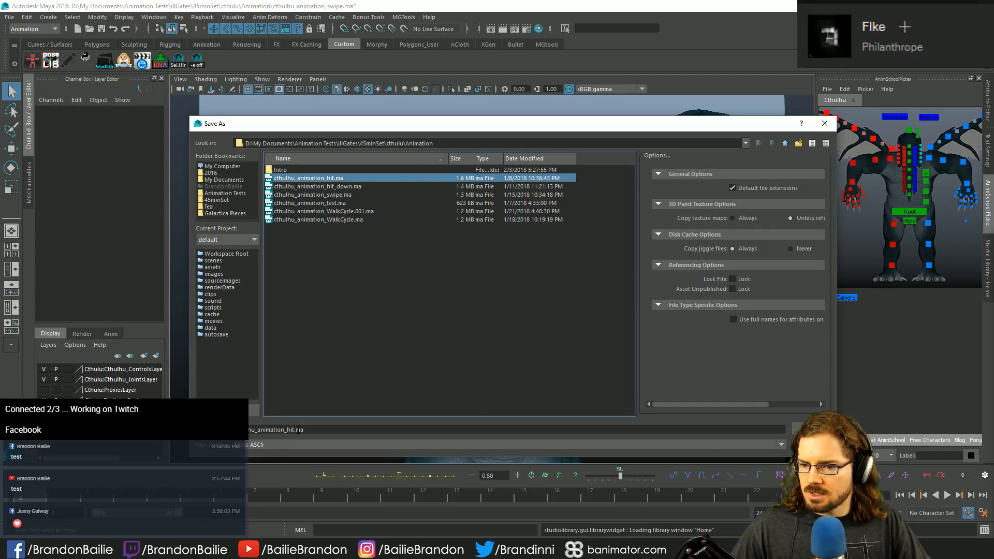
{"action": "left_click", "coordinate": [296, 430]}
{"action": "key", "text": "BackSpace"}
{"action": "key", "text": "BackSpace"}
{"action": "key", "text": "BackSpace"}
{"action": "key", "text": "BackSpace"}
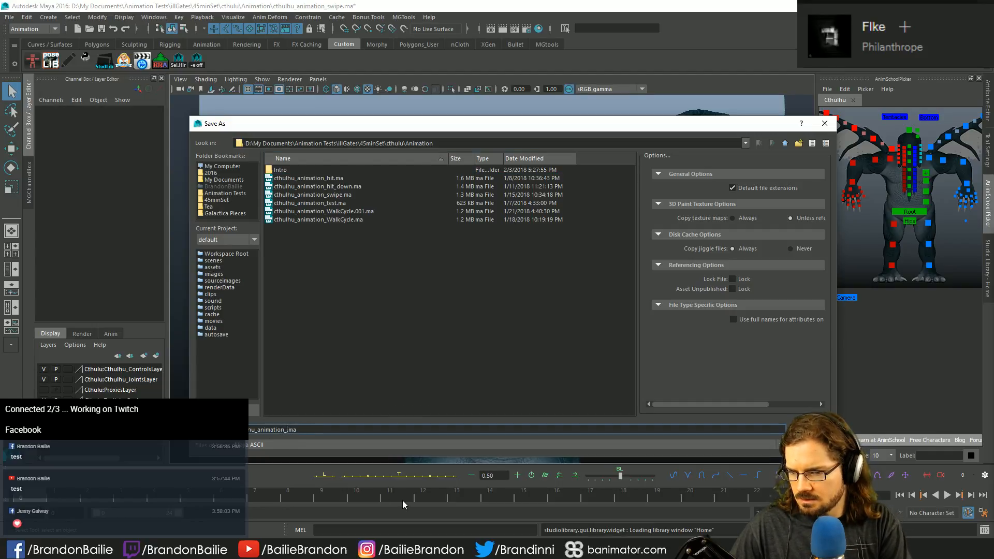
{"action": "type", "text": "_floatForw"}
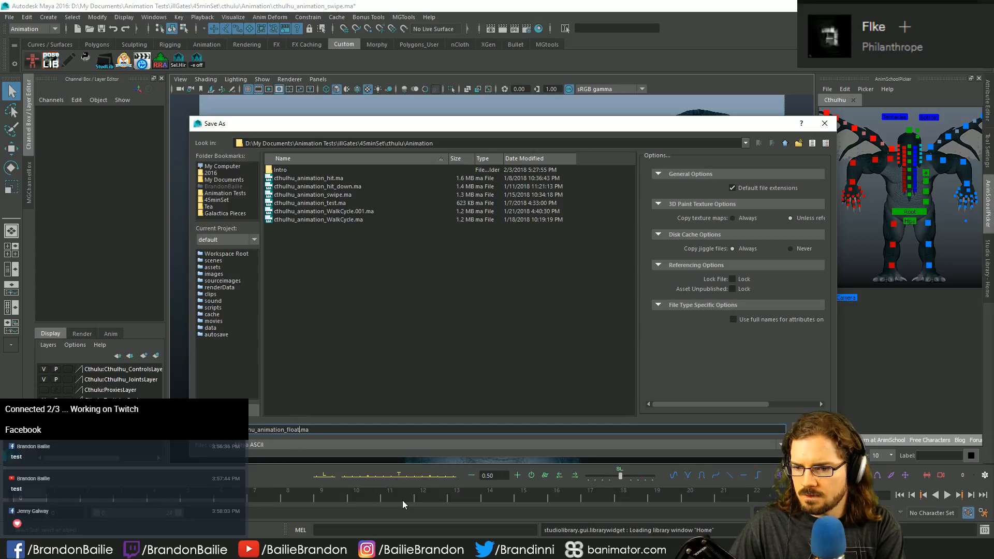
{"action": "type", "text": "ard"}
{"action": "key", "text": "Return"}
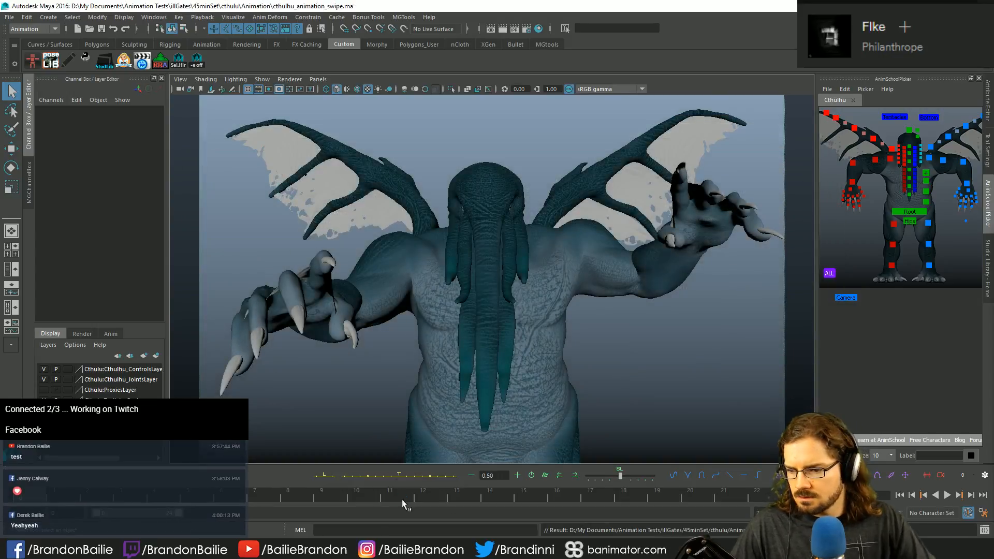
Step: Set the end frame of the playback range to 36
{"action": "double_click", "coordinate": [760, 512]}
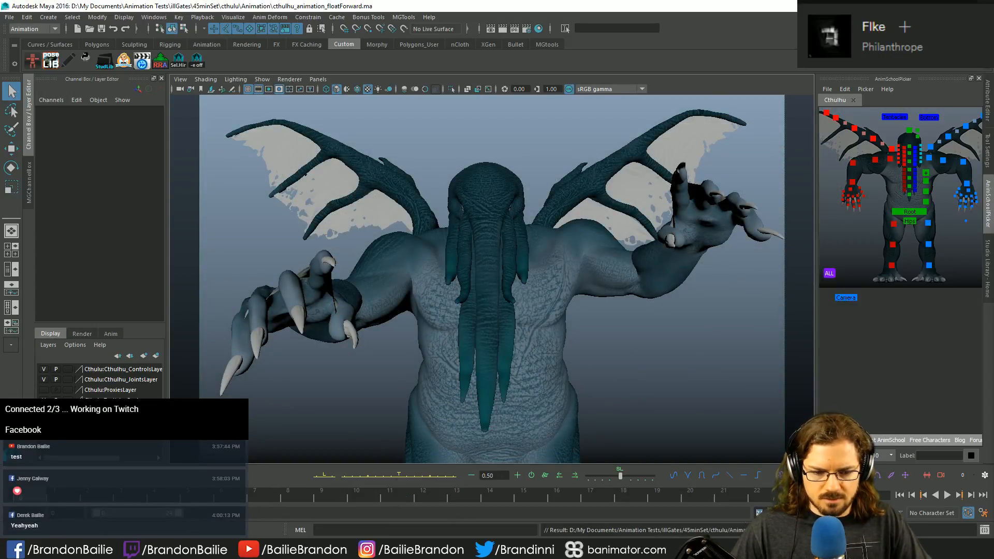
{"action": "type", "text": "36"}
{"action": "key", "text": "Return"}
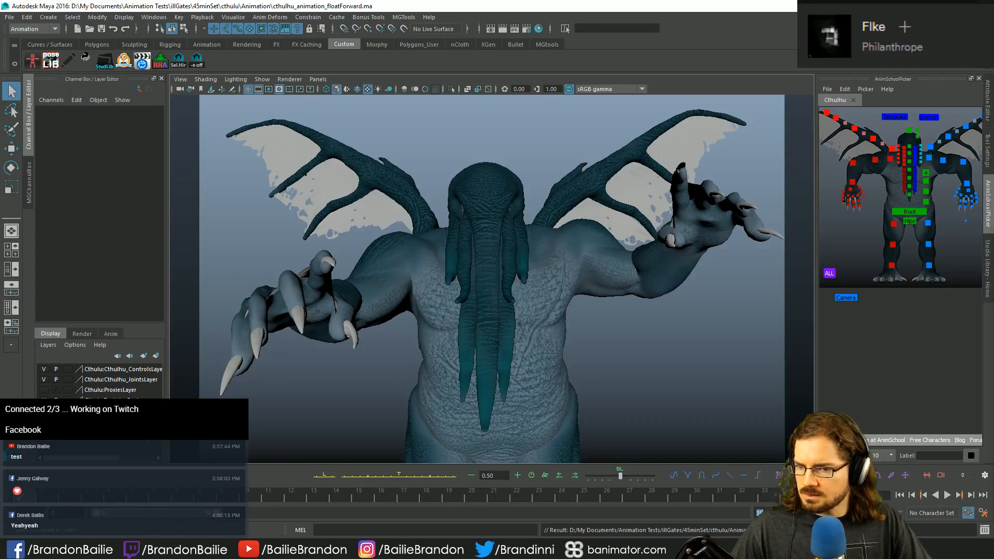
Step: Select all of the Cthulhu rig's controls and clear their old animation keys up to frame 24, keeping the opening pose
{"action": "left_click", "coordinate": [829, 273]}
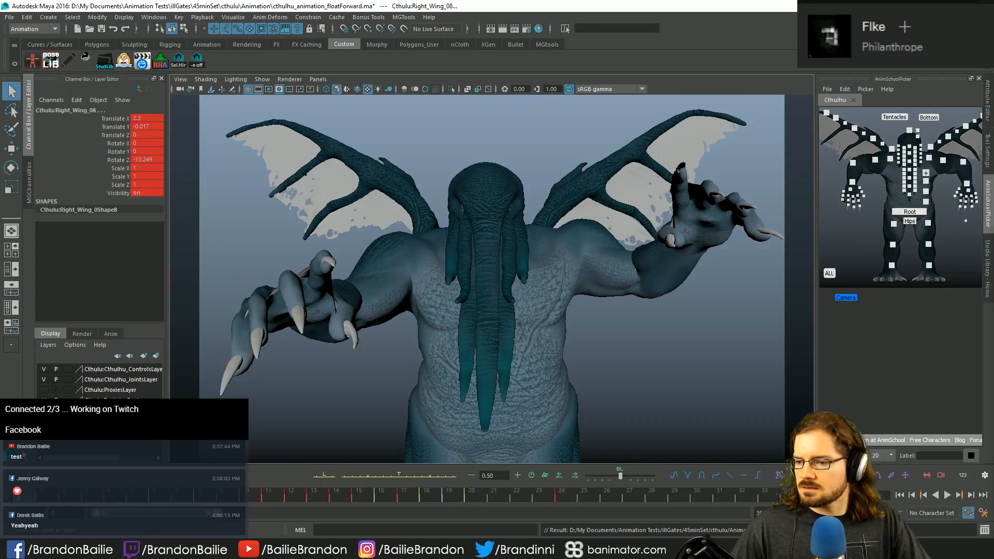
{"action": "left_click", "coordinate": [562, 497]}
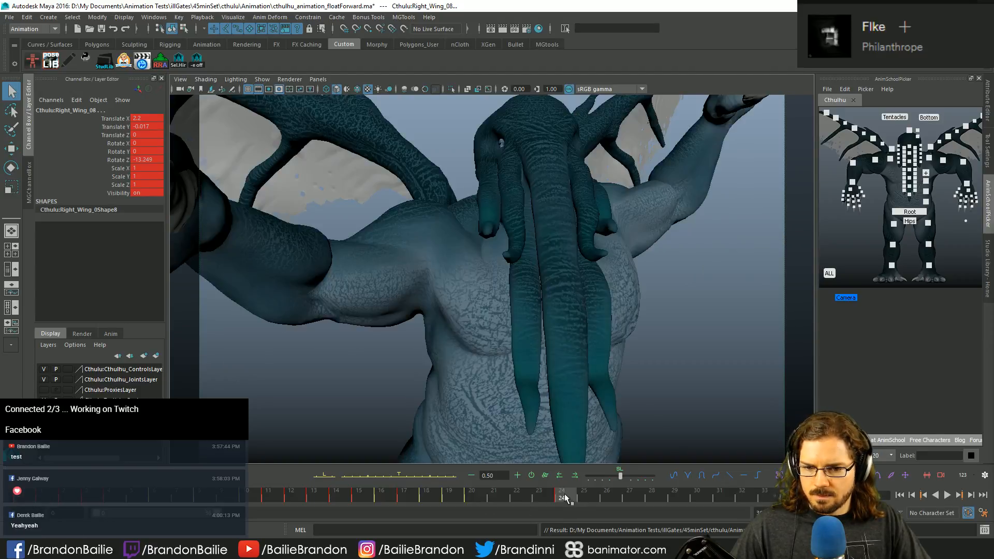
{"action": "left_click_drag", "start_coordinate": [562, 497], "coordinate": [46, 502], "text": "shift"}
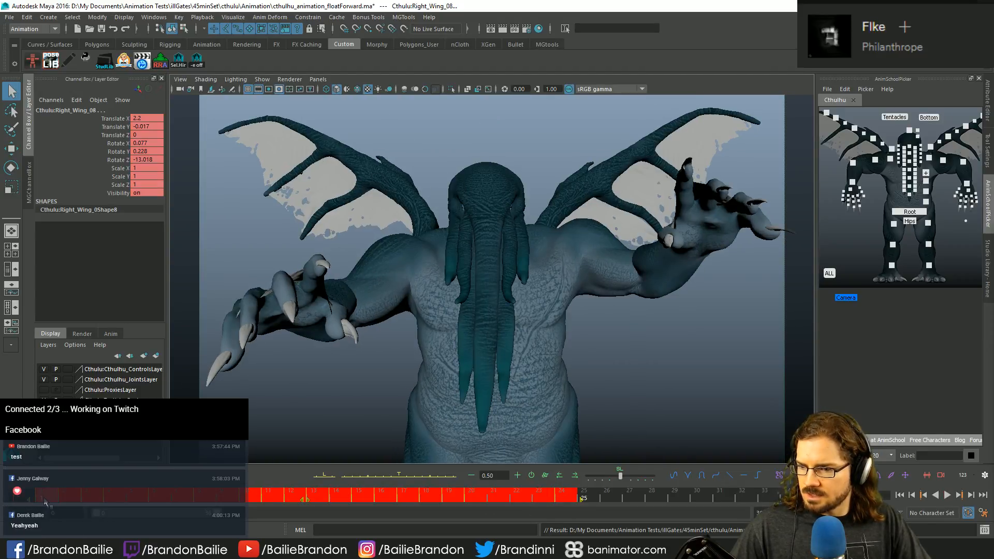
{"action": "left_click", "coordinate": [46, 502]}
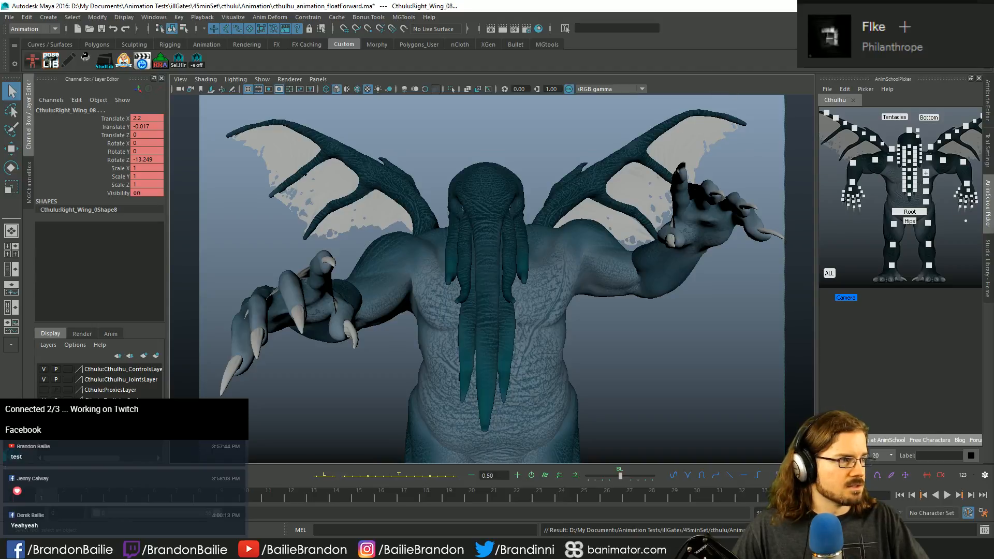
Step: Switch to the Twitch channel page in the browser, enlarge it to read the chat messages, and move the window away
{"action": "key", "text": "alt+Tab"}
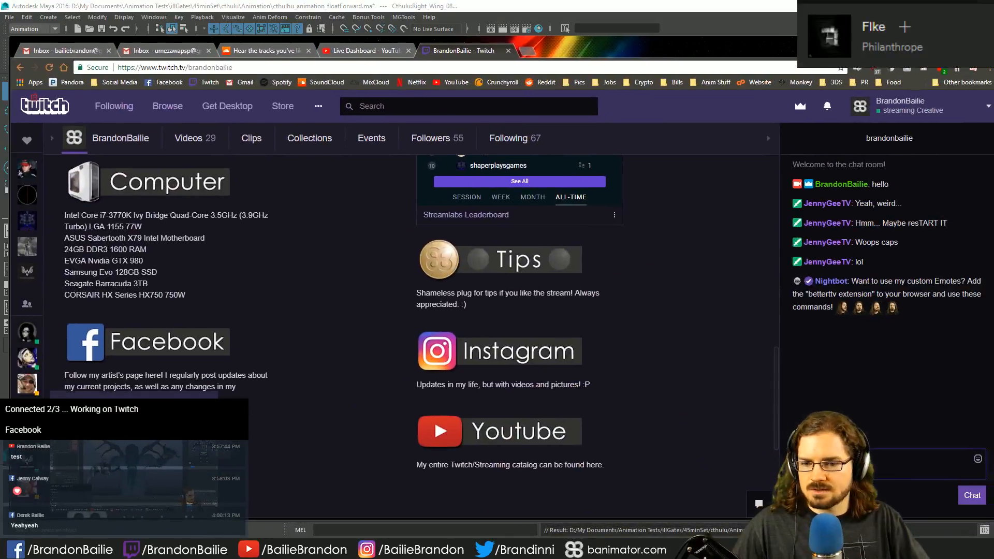
{"action": "double_click", "coordinate": [720, 49]}
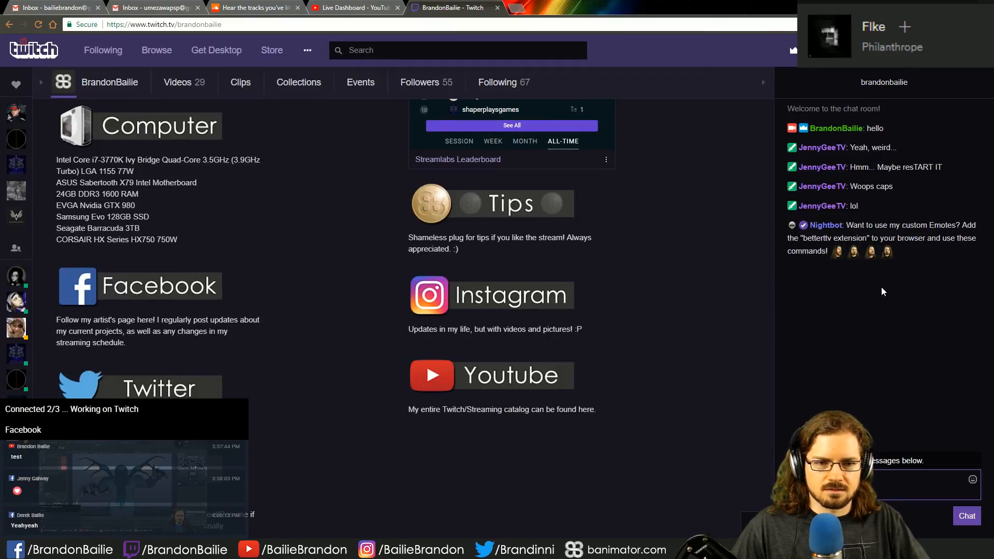
{"action": "scroll", "coordinate": [883, 292], "scroll_direction": "up", "scroll_amount": 3, "text": "ctrl"}
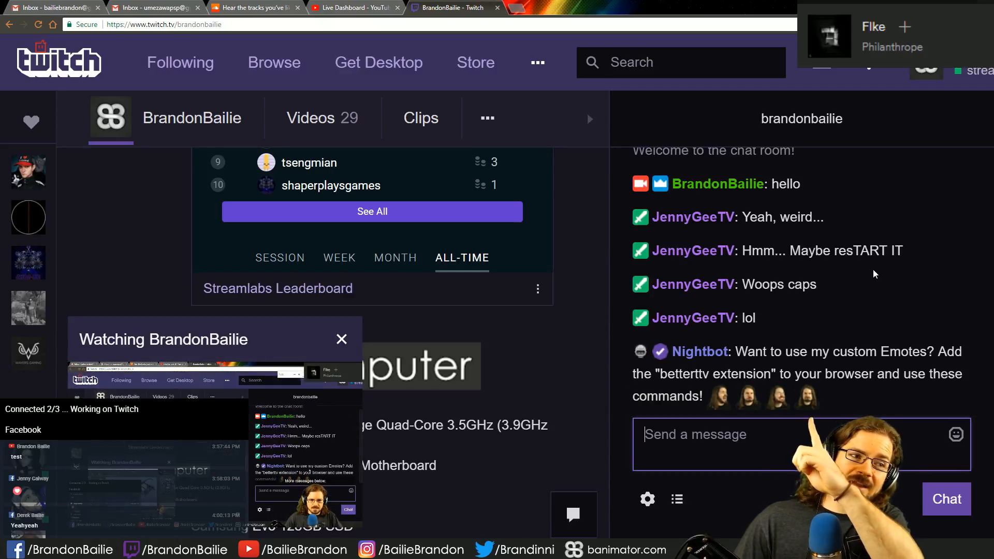
{"action": "key", "text": "ctrl+minus"}
{"action": "key", "text": "ctrl+minus"}
{"action": "key", "text": "ctrl+minus"}
{"action": "key", "text": "ctrl+minus"}
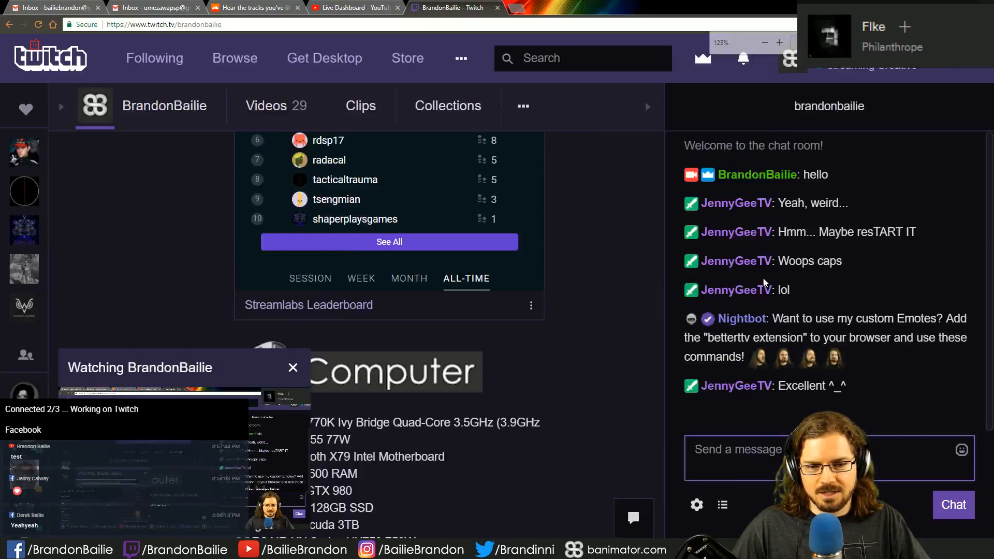
{"action": "left_click_drag", "start_coordinate": [636, 5], "coordinate": [993, 126]}
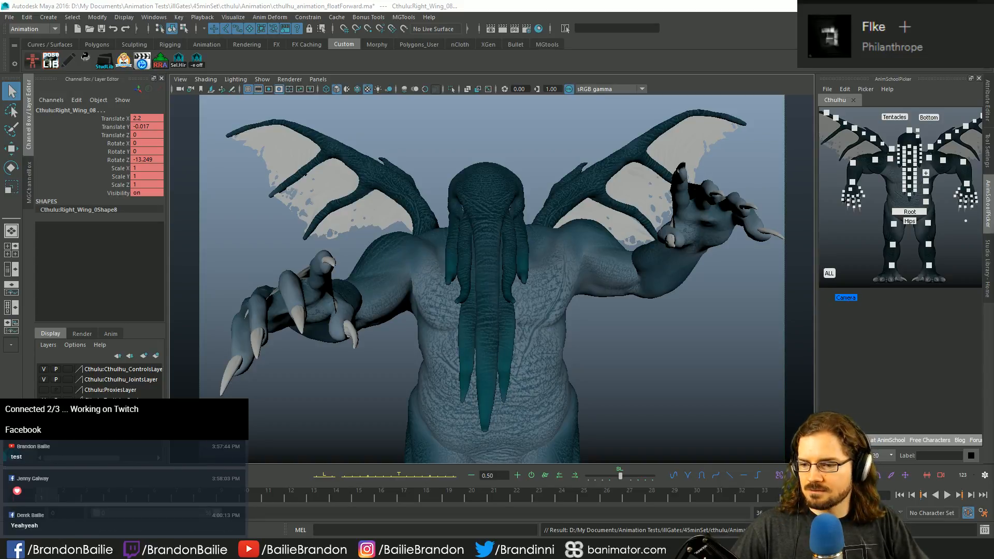
Step: Switch to File Explorer, examine the emote images in the TwitchEmotes folder, including Pray, and close the window
{"action": "key", "text": "super+e"}
{"action": "left_click_drag", "start_coordinate": [658, 74], "coordinate": [993, 72]}
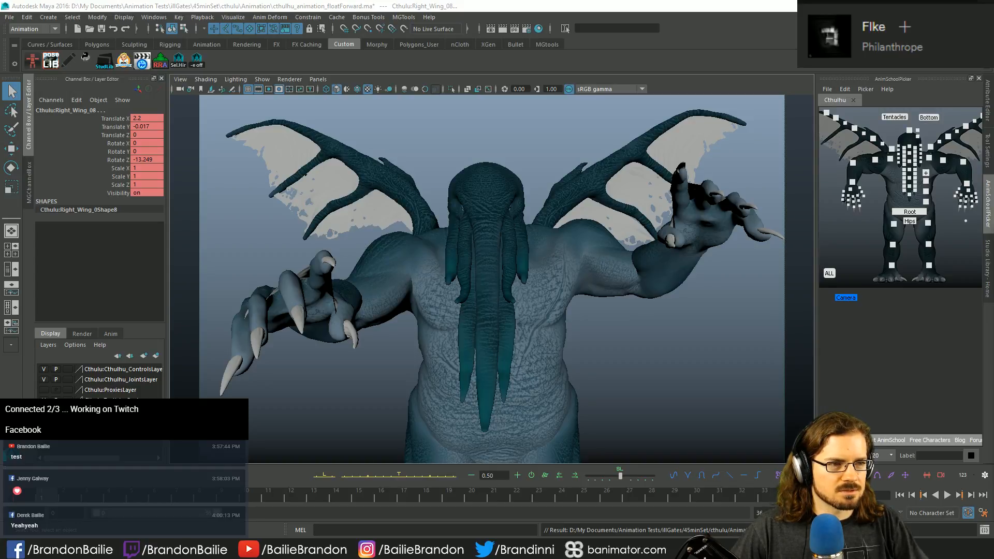
{"action": "key", "text": "alt+Tab"}
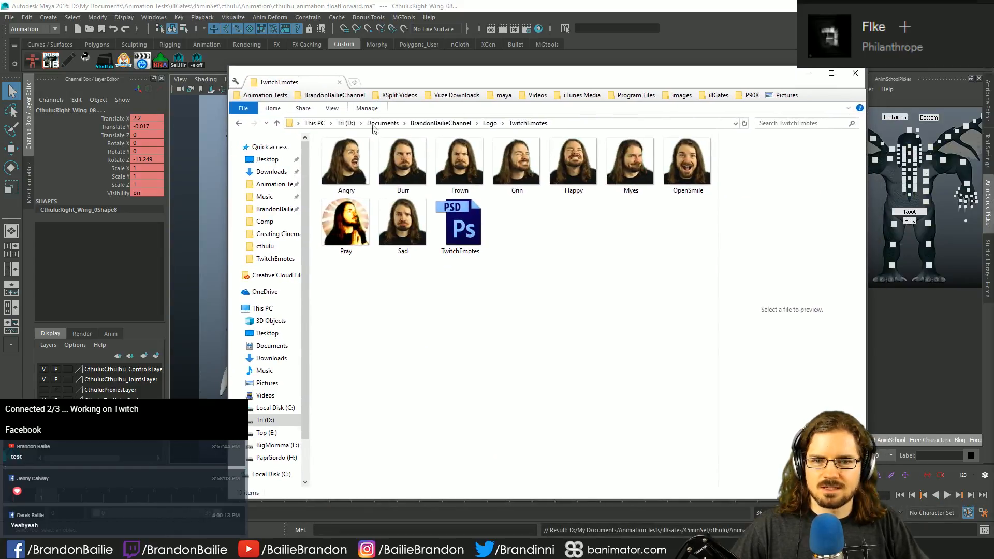
{"action": "scroll", "coordinate": [563, 235], "scroll_direction": "up", "scroll_amount": 4, "text": "ctrl"}
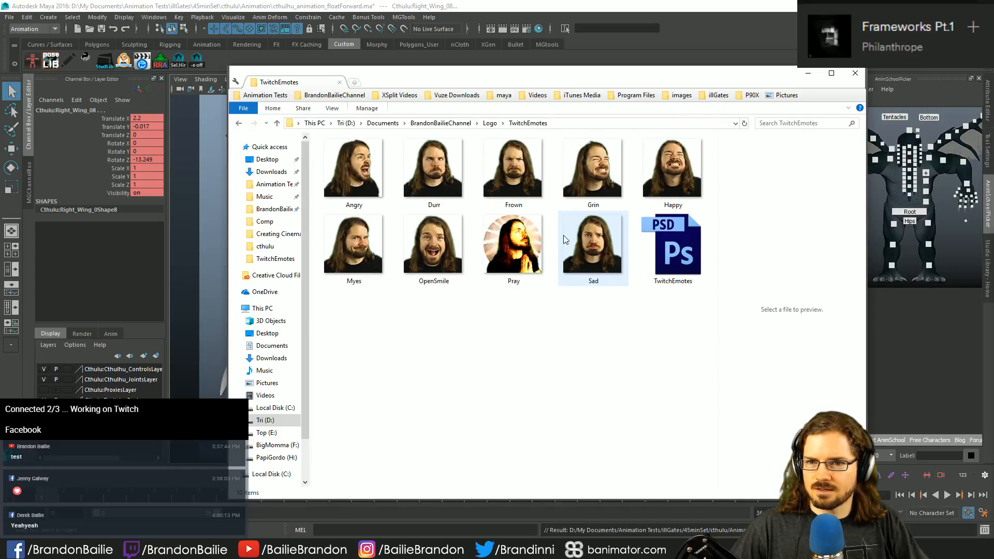
{"action": "scroll", "coordinate": [541, 314], "scroll_direction": "down", "scroll_amount": 3, "text": "ctrl"}
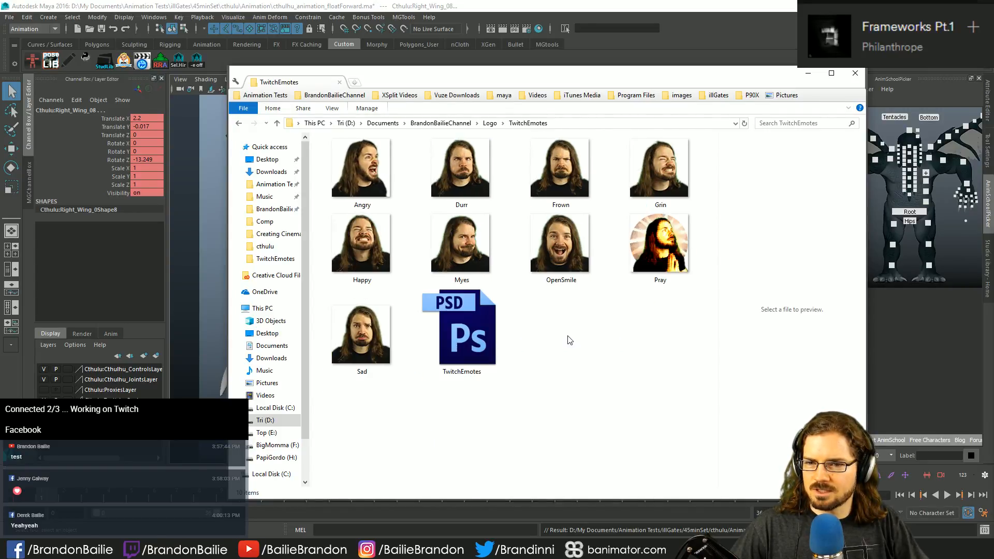
{"action": "scroll", "coordinate": [570, 338], "scroll_direction": "up", "scroll_amount": 1, "text": "ctrl"}
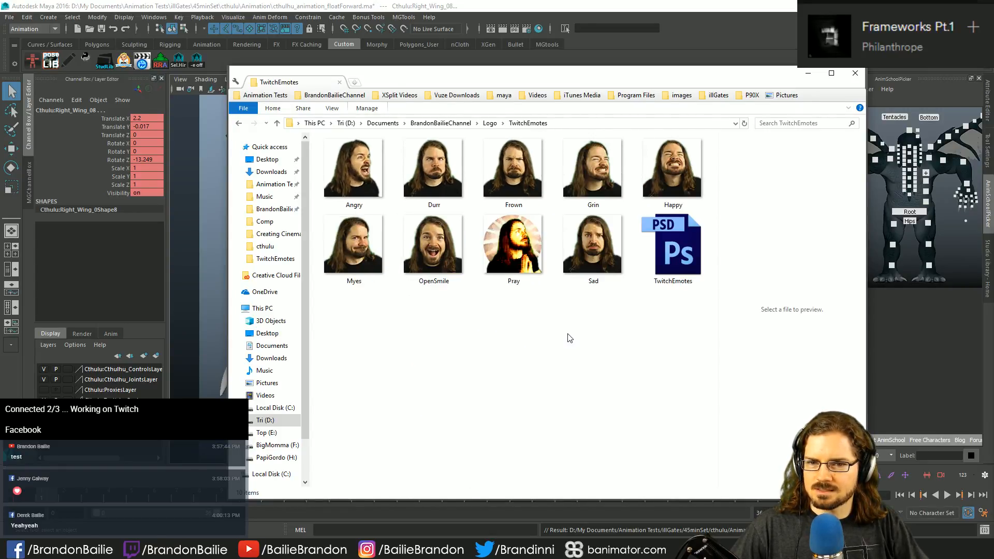
{"action": "scroll", "coordinate": [569, 338], "scroll_direction": "down", "scroll_amount": 1, "text": "ctrl"}
{"action": "scroll", "coordinate": [570, 338], "scroll_direction": "up", "scroll_amount": 1, "text": "ctrl"}
{"action": "key", "text": "p"}
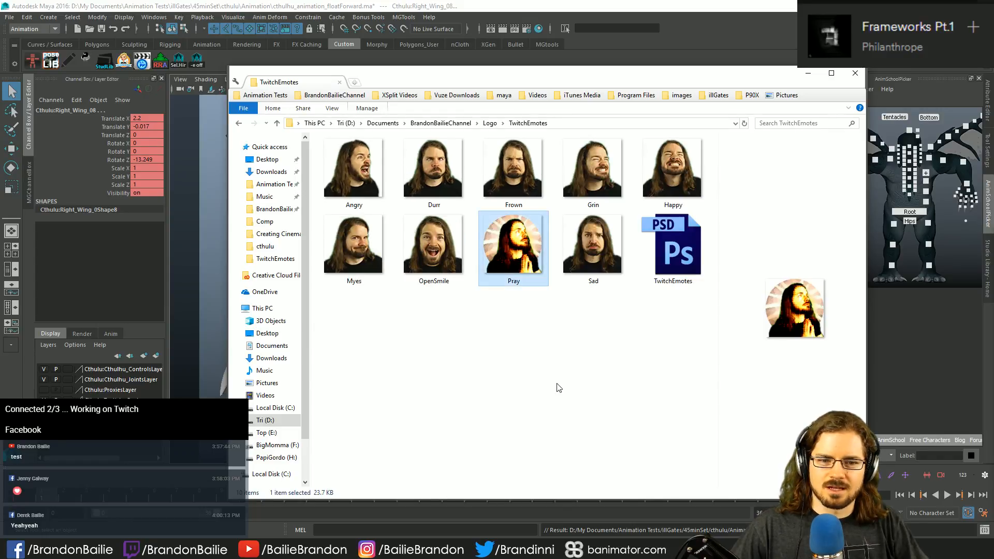
{"action": "left_click", "coordinate": [400, 312]}
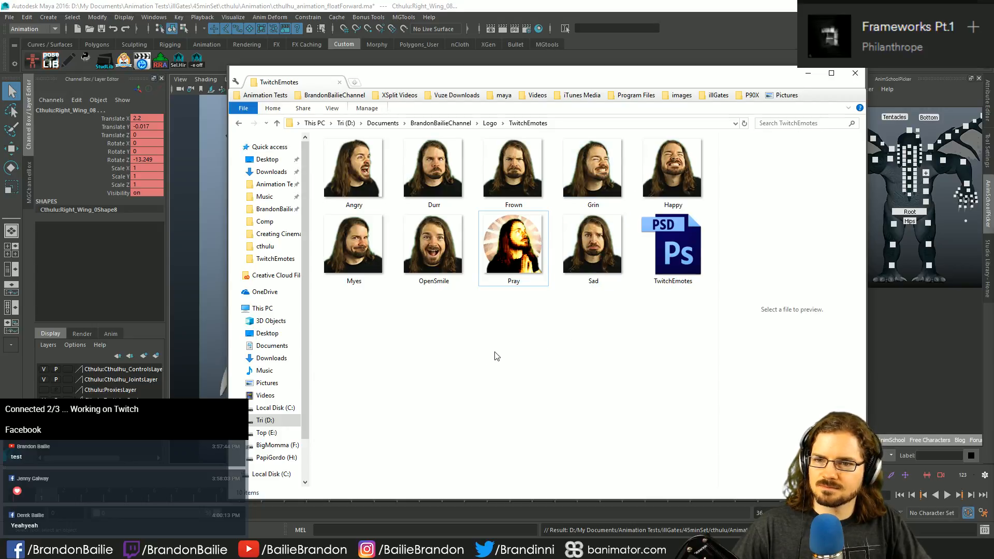
{"action": "left_click", "coordinate": [855, 75]}
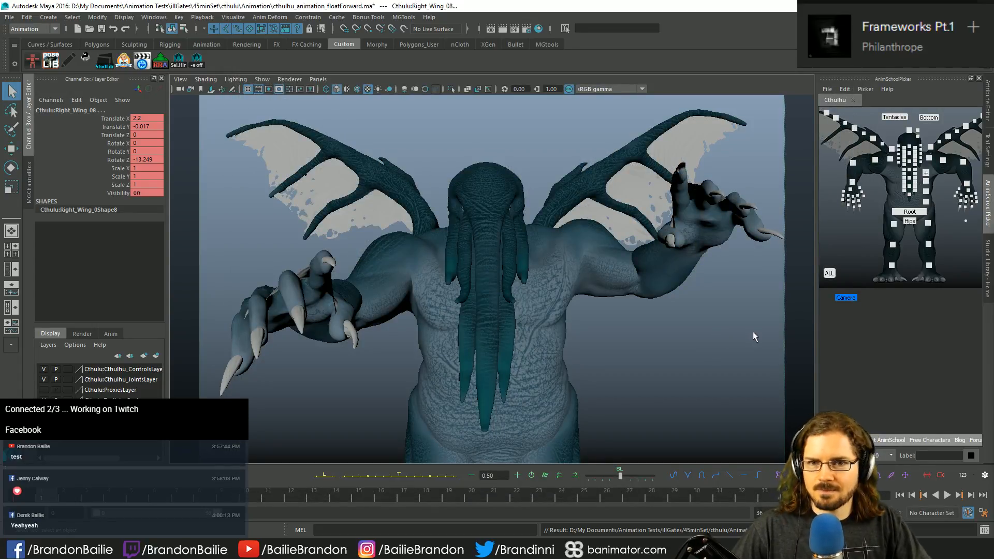
Step: Set keyframes on all the selected rig controls to hold the opening pose
{"action": "key", "text": "s"}
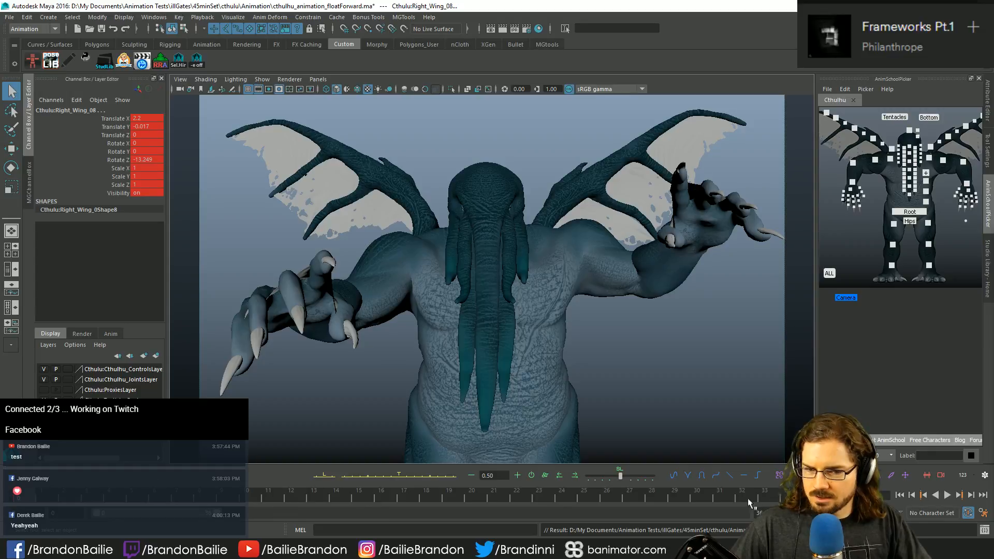
{"action": "key", "text": "s"}
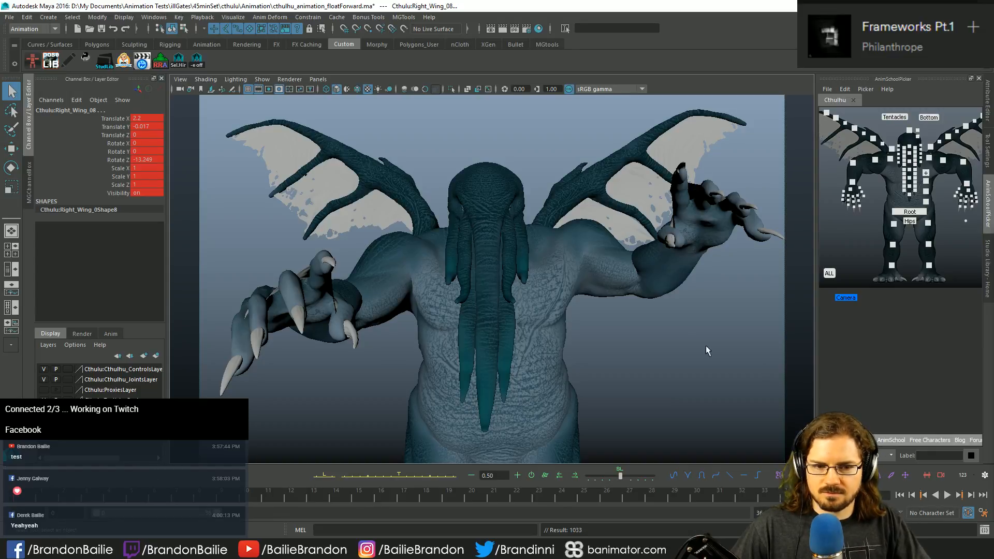
Step: Try moving the Root control along its Z axis in the perspective view, and undo the move
{"action": "left_click", "coordinate": [909, 212]}
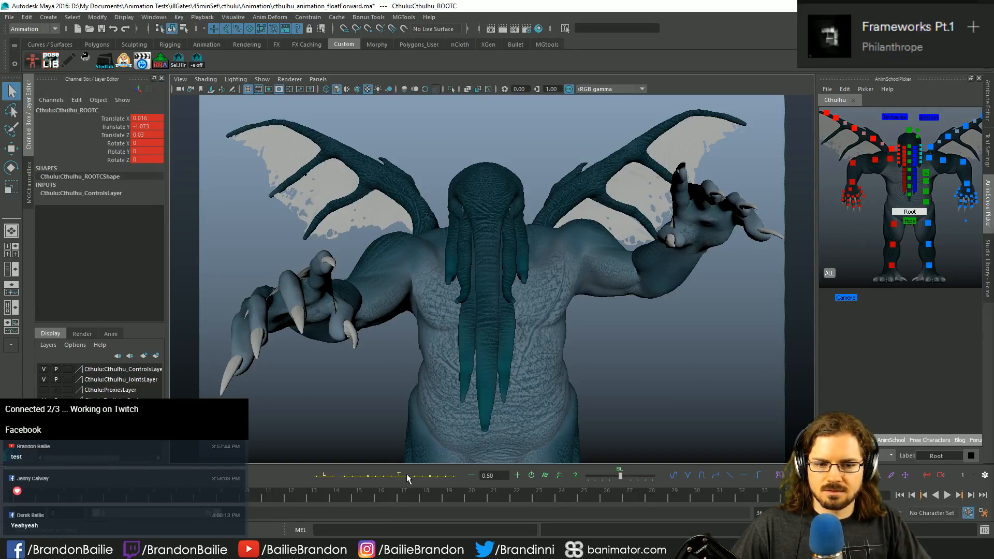
{"action": "key", "text": "space"}
{"action": "right_click_drag", "start_coordinate": [599, 345], "coordinate": [187, 317], "text": "alt"}
{"action": "key", "text": "w"}
{"action": "left_click_drag", "start_coordinate": [289, 331], "coordinate": [440, 363], "text": "alt"}
{"action": "middle_click_drag", "start_coordinate": [440, 362], "coordinate": [449, 302], "text": "alt"}
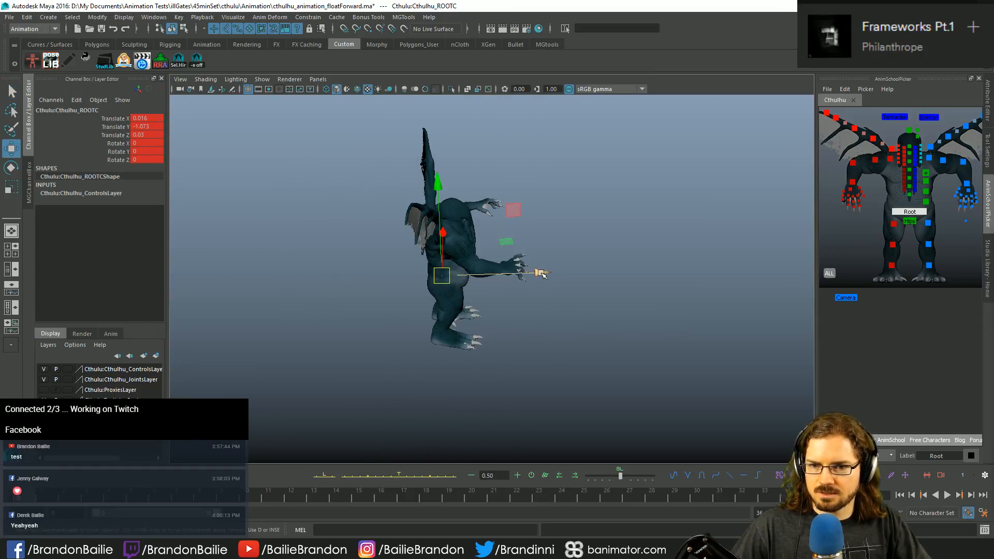
{"action": "left_click_drag", "start_coordinate": [481, 274], "coordinate": [488, 352]}
{"action": "key", "text": "space"}
{"action": "key", "text": "ctrl+z"}
{"action": "key", "text": "ctrl+z"}
{"action": "key", "text": "q"}
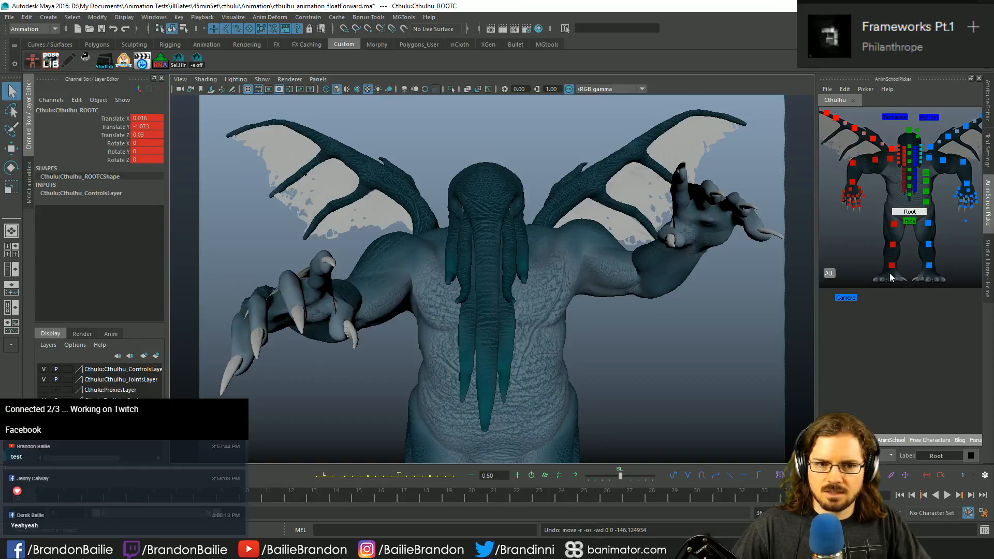
Step: Show the rig's control curves and the camera in the perspective view, and select the main control around the feet
{"action": "left_click", "coordinate": [845, 297]}
{"action": "left_click", "coordinate": [897, 278]}
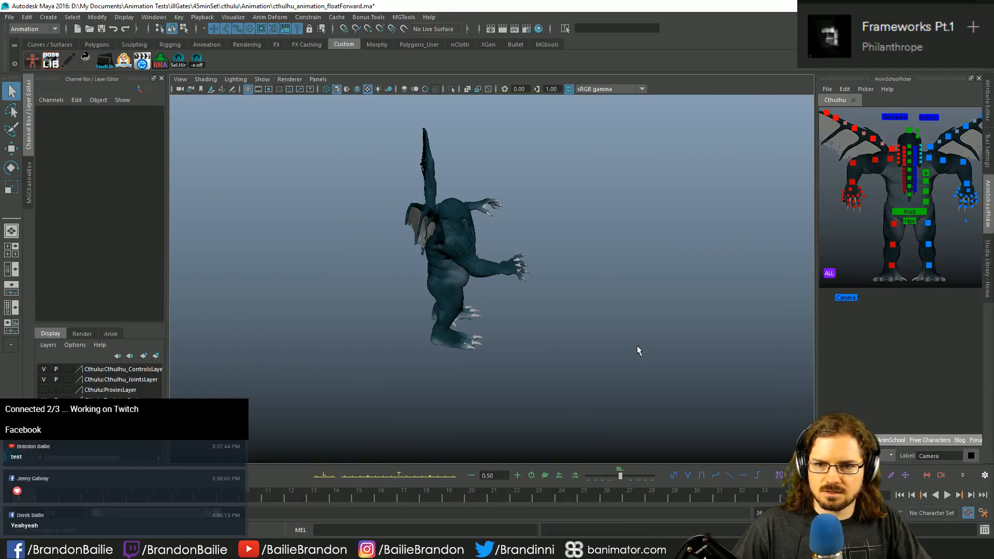
{"action": "left_click", "coordinate": [511, 335]}
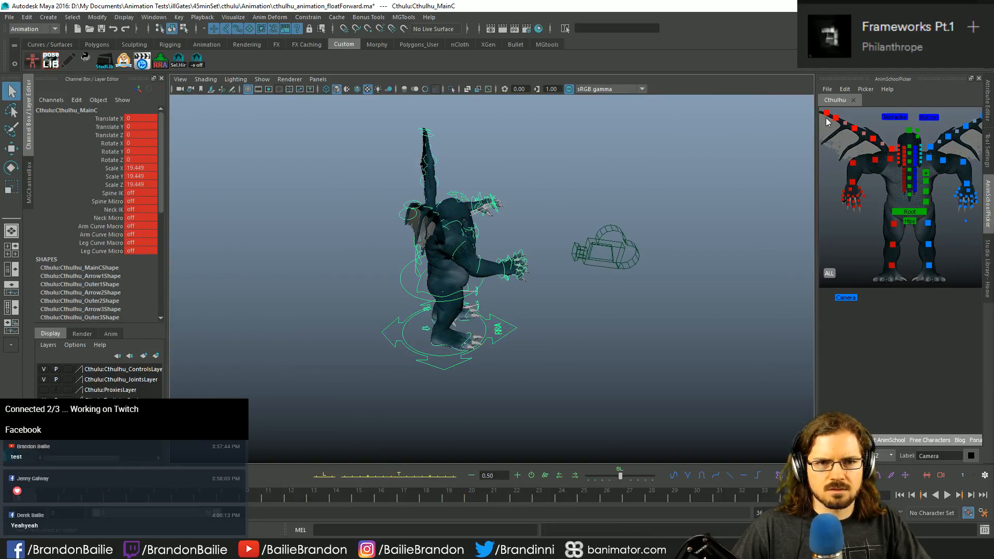
Step: Open Cthulhu_Picker.pkr from the cthulu folder in the AnimSchool Picker and accept the namespace prompt
{"action": "left_click", "coordinate": [826, 89]}
{"action": "left_click", "coordinate": [843, 111]}
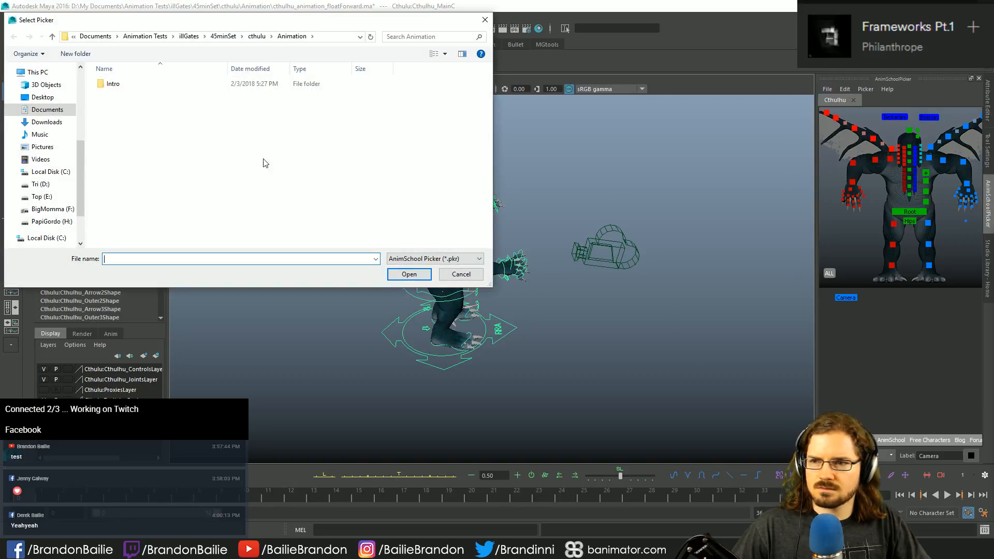
{"action": "left_click", "coordinate": [257, 36]}
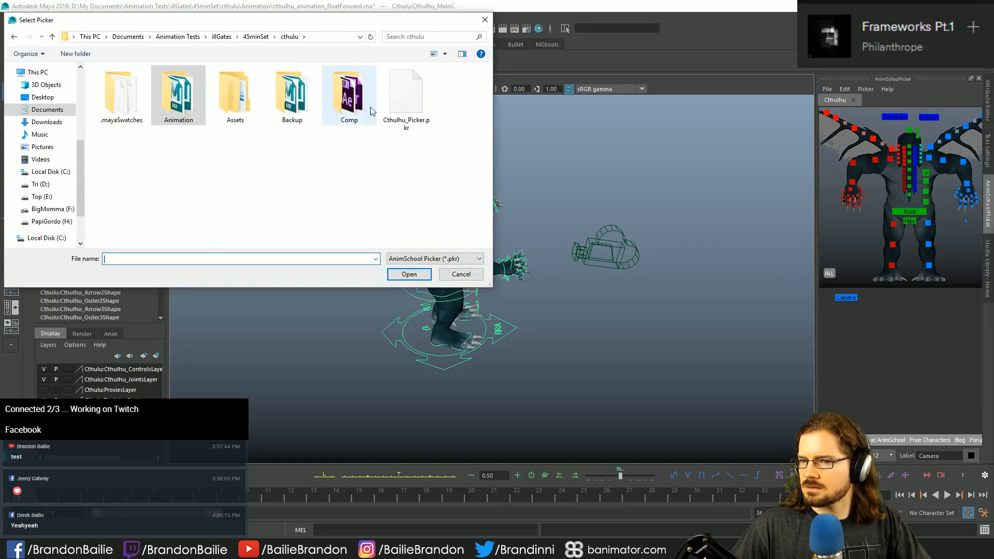
{"action": "double_click", "coordinate": [399, 109]}
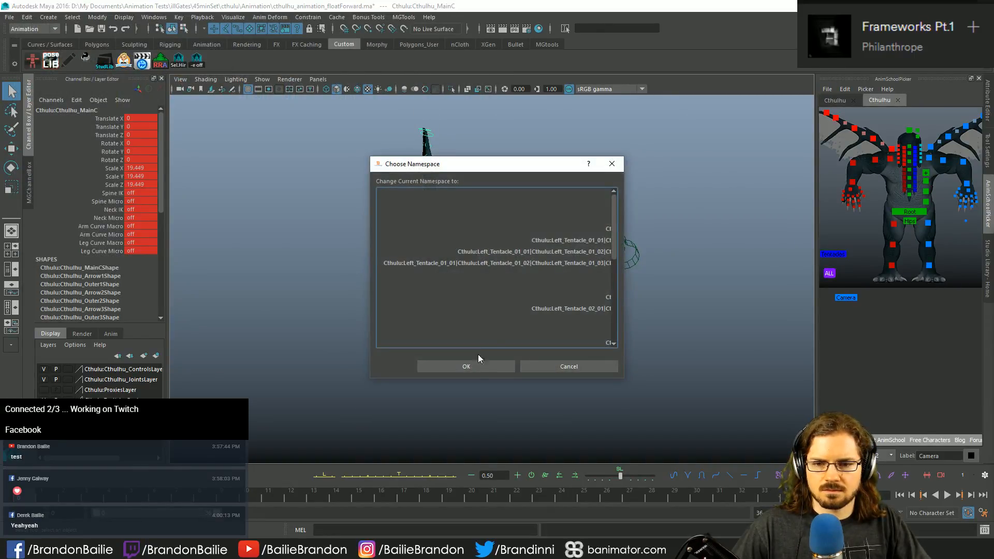
{"action": "left_click", "coordinate": [475, 366]}
Step: Compare the two Cthulhu picker tabs by testing their Tentacles and Bottom selection buttons
{"action": "left_click", "coordinate": [837, 102]}
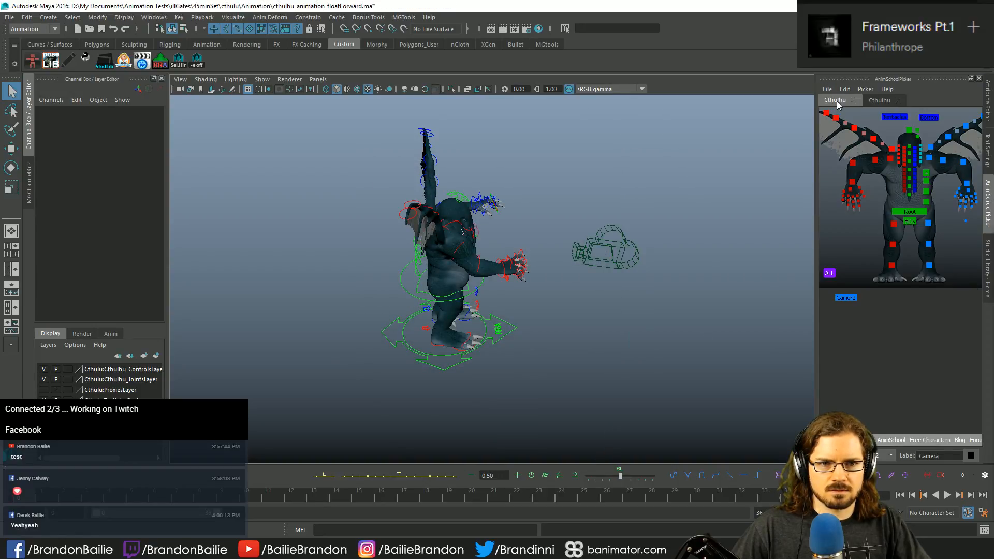
{"action": "left_click", "coordinate": [879, 102]}
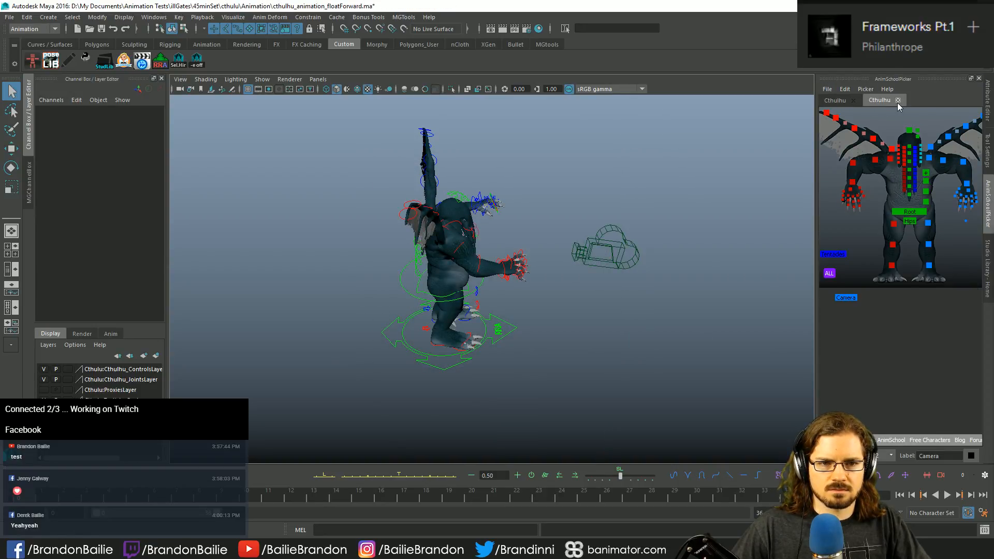
{"action": "left_click", "coordinate": [842, 254]}
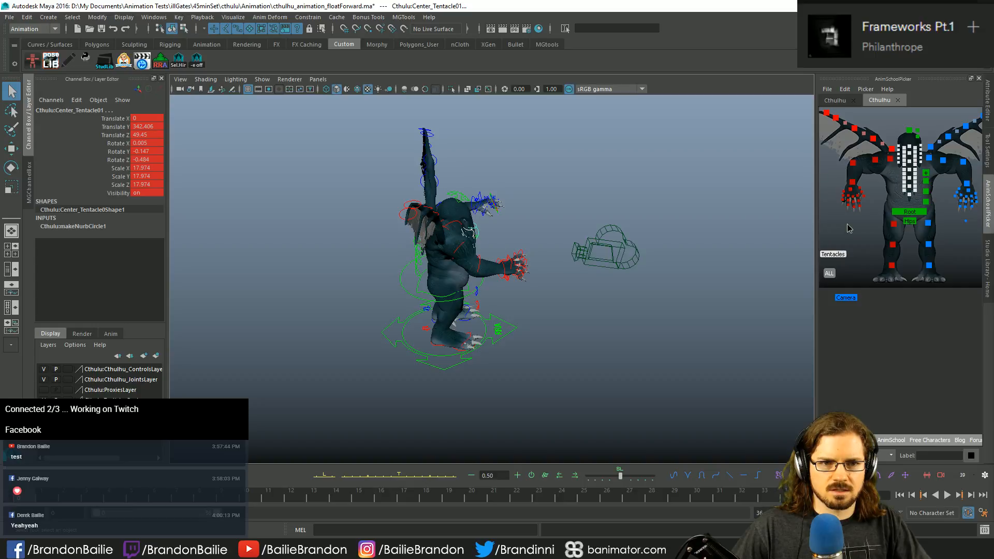
{"action": "left_click", "coordinate": [837, 102]}
{"action": "left_click", "coordinate": [889, 116]}
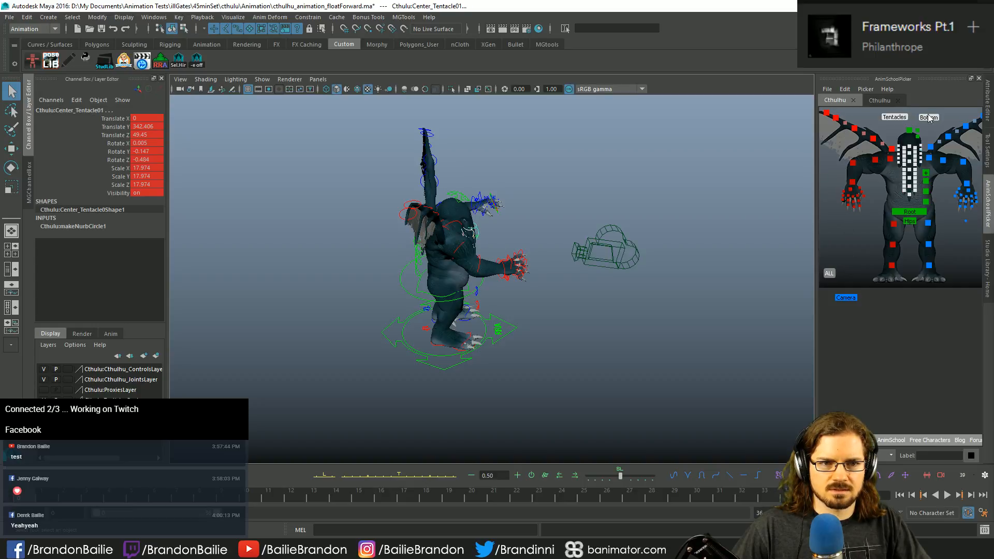
{"action": "left_click", "coordinate": [927, 114]}
Step: Close the reloaded duplicate Cthulhu picker tab without the Bottom button, discarding its changes
{"action": "left_click", "coordinate": [865, 89]}
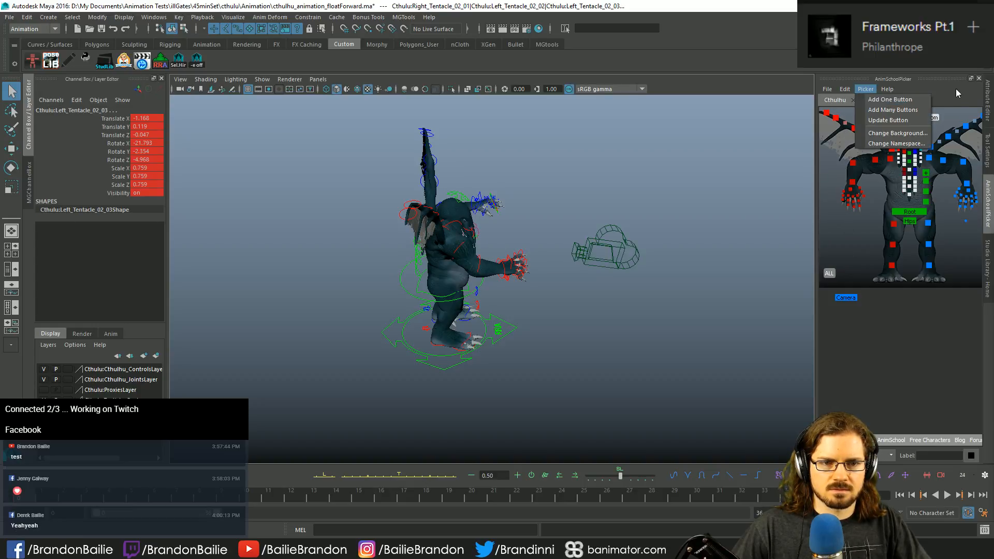
{"action": "left_click", "coordinate": [881, 101]}
{"action": "left_click", "coordinate": [897, 101]}
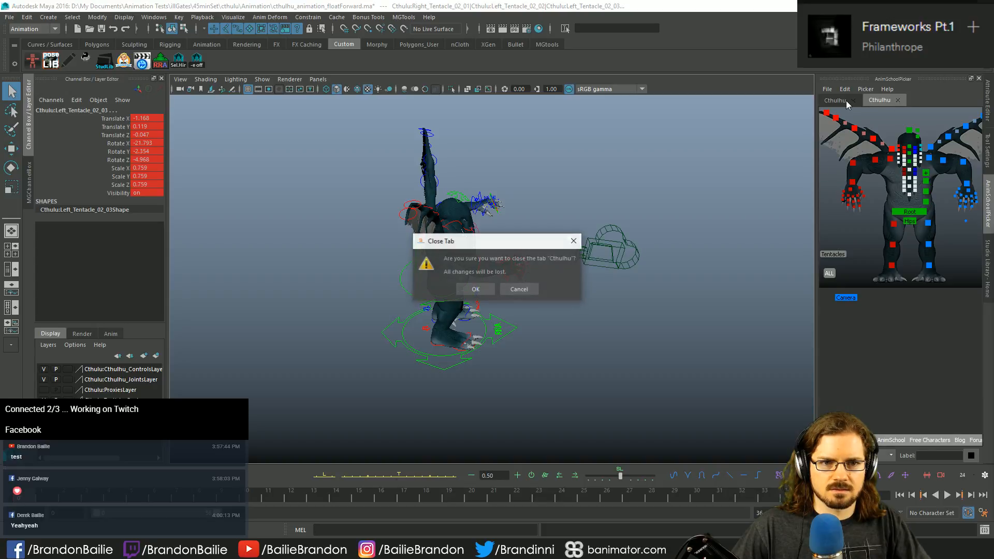
{"action": "left_click", "coordinate": [471, 288]}
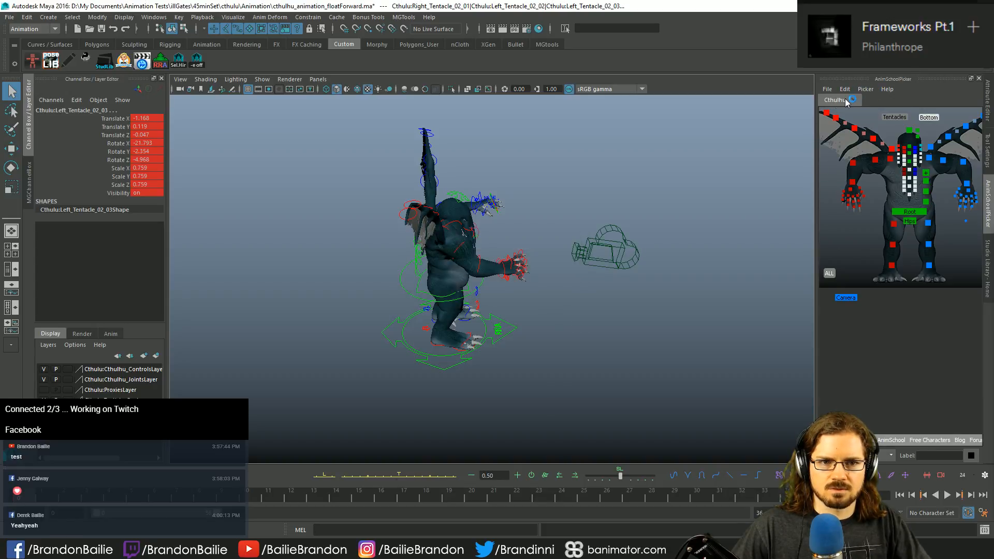
Step: Save the remaining picker over Cthulhu_Picker.pkr in the cthulu folder and clear the control selection
{"action": "left_click", "coordinate": [827, 89]}
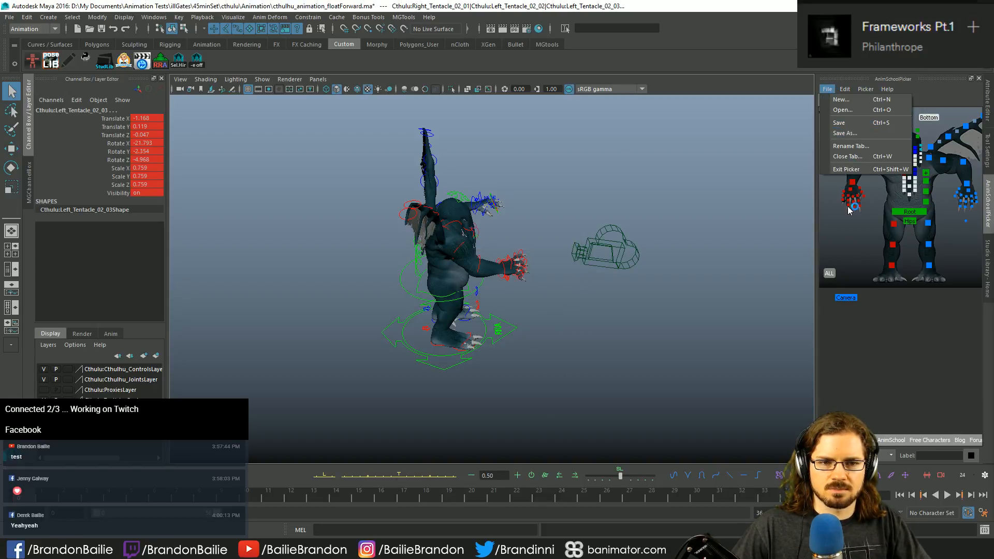
{"action": "left_click", "coordinate": [843, 133]}
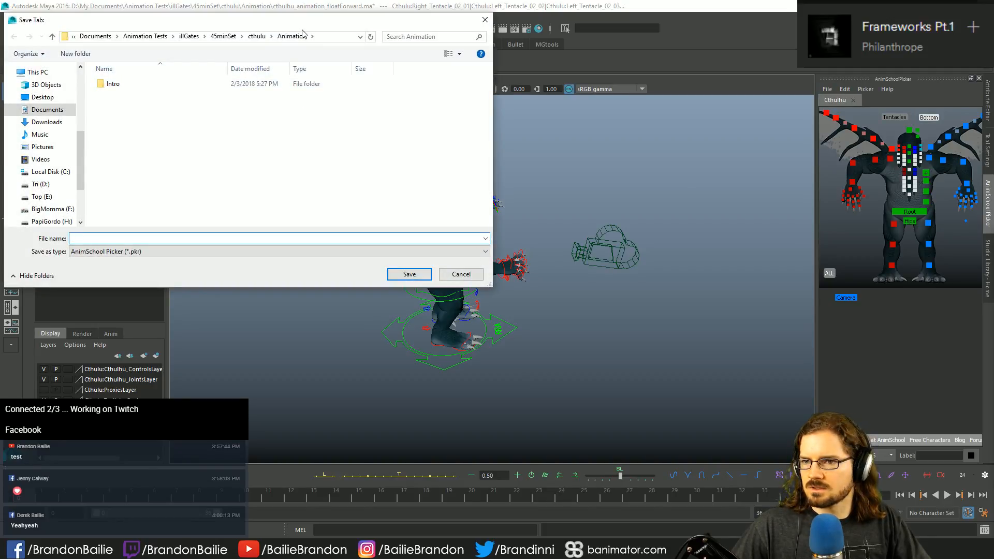
{"action": "left_click", "coordinate": [256, 36]}
{"action": "left_click", "coordinate": [406, 99]}
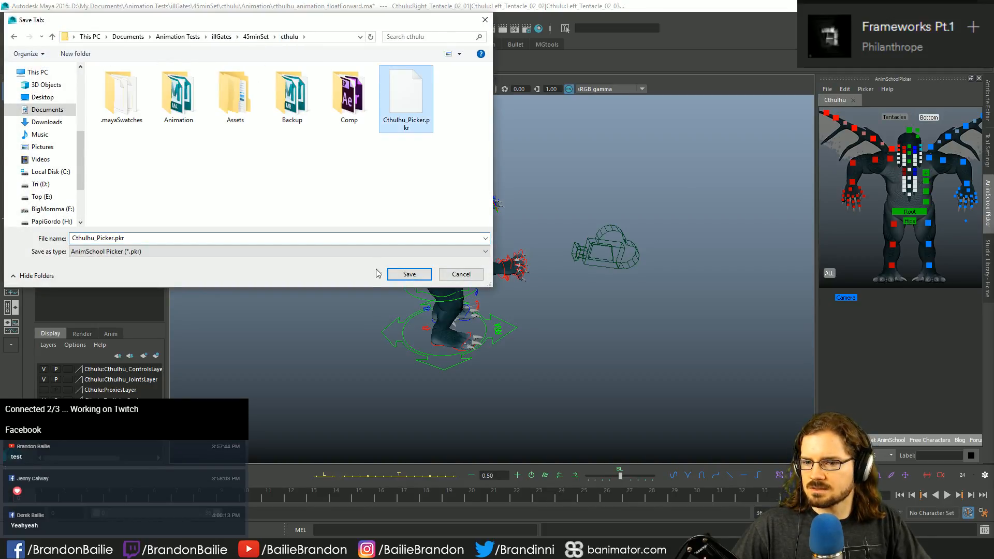
{"action": "left_click", "coordinate": [409, 273]}
{"action": "left_click", "coordinate": [523, 274]}
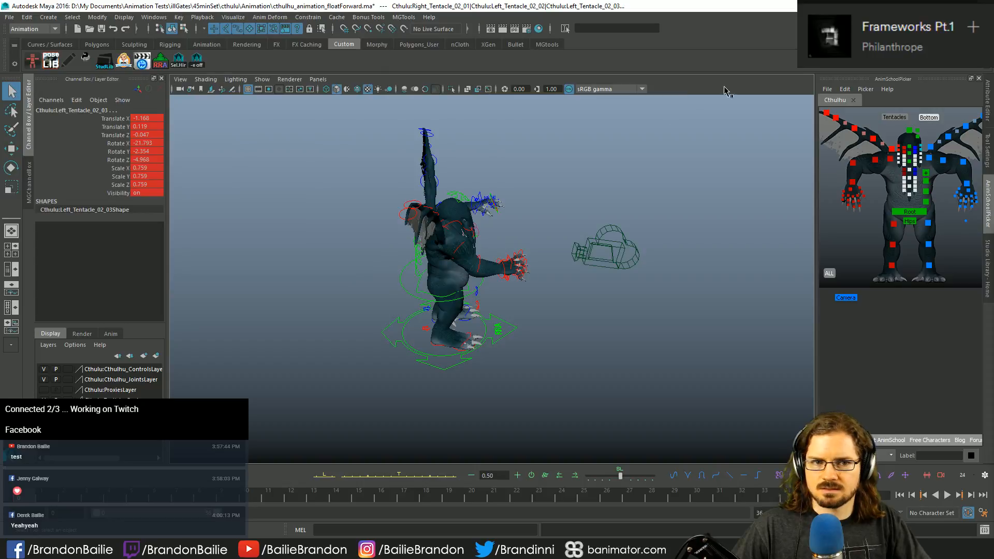
{"action": "left_click", "coordinate": [899, 379]}
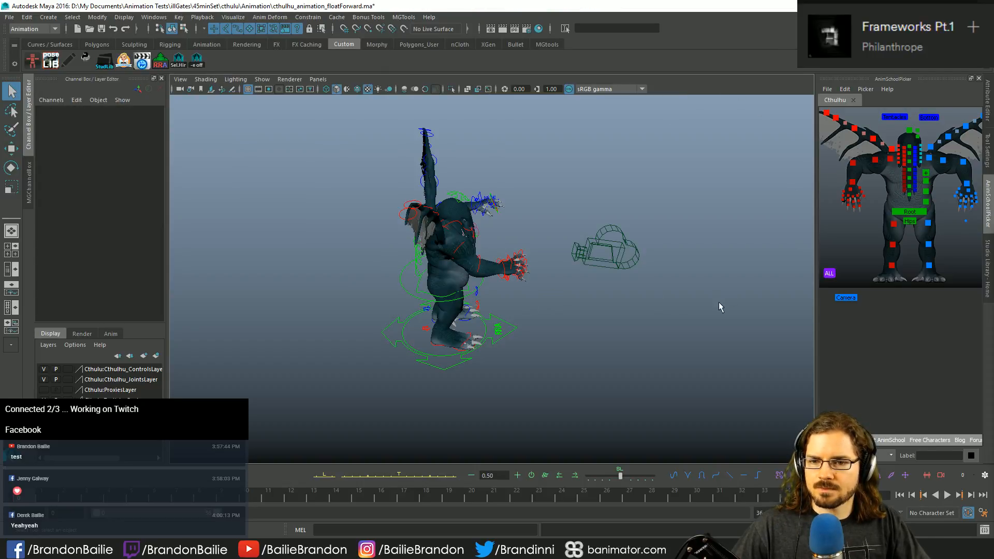
Step: Select the main control around the feet and label its new picker button Global below the character figure
{"action": "left_click_drag", "start_coordinate": [719, 302], "coordinate": [650, 313], "text": "alt"}
{"action": "scroll", "coordinate": [601, 323], "scroll_direction": "up", "scroll_amount": 4}
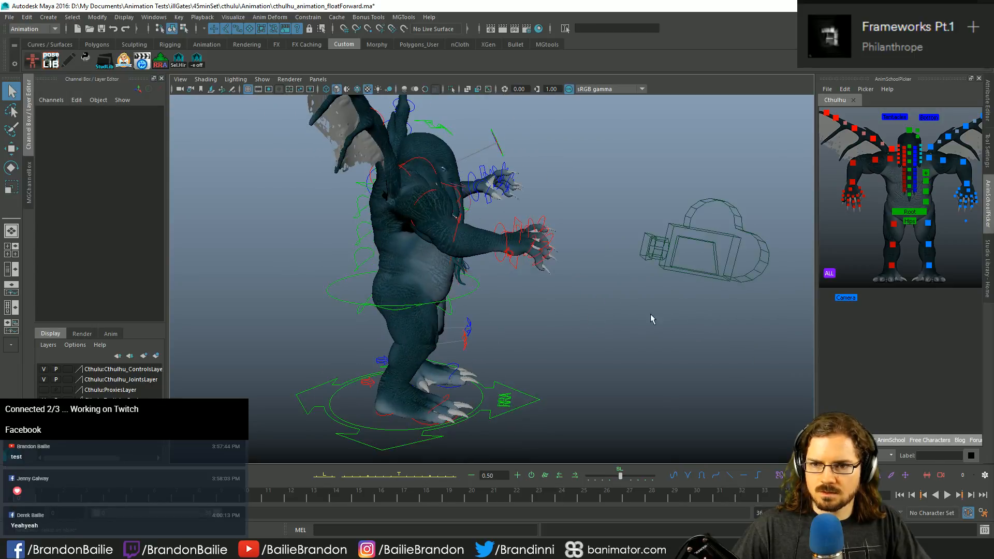
{"action": "left_click", "coordinate": [527, 399]}
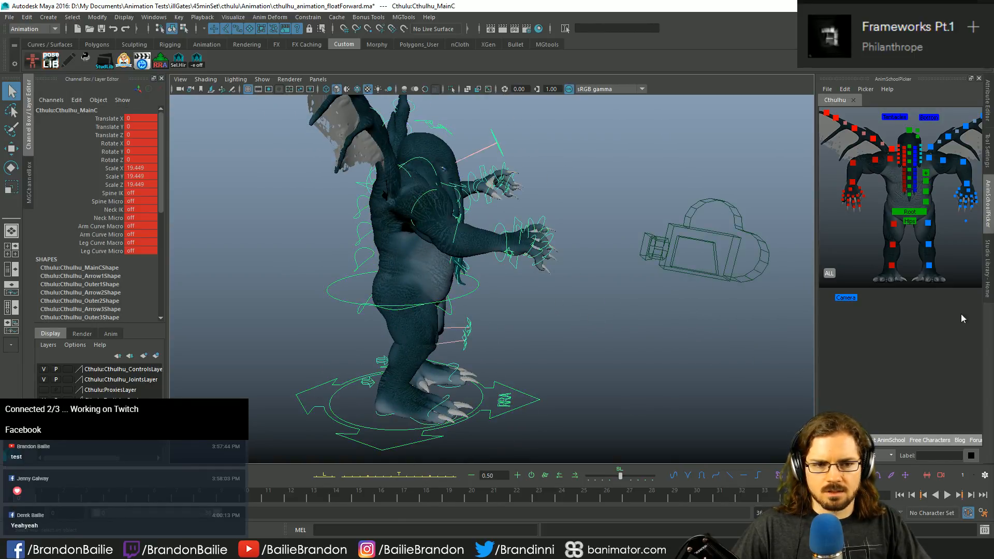
{"action": "left_click", "coordinate": [940, 455]}
{"action": "type", "text": "Global"}
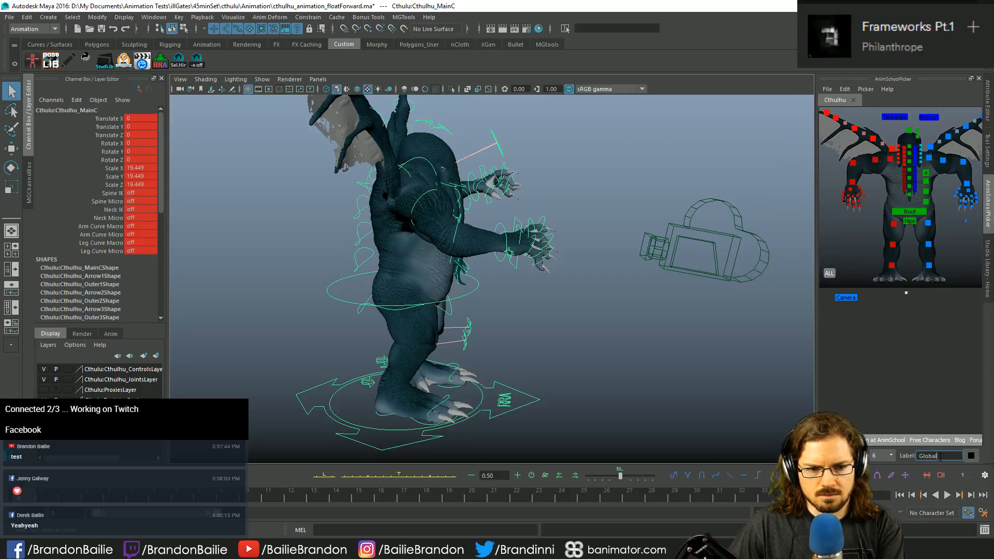
{"action": "left_click", "coordinate": [825, 457]}
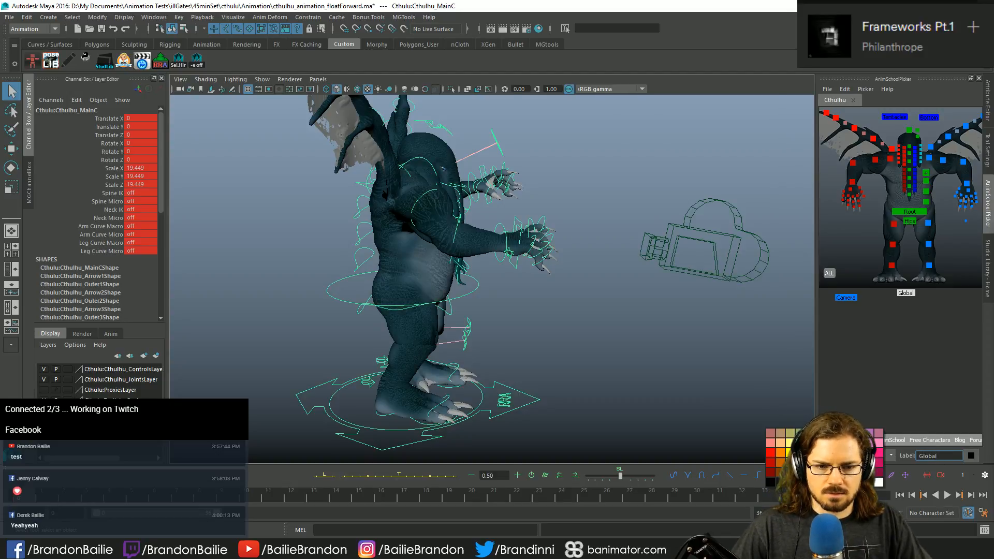
{"action": "left_click", "coordinate": [811, 462]}
{"action": "left_click", "coordinate": [931, 373]}
{"action": "left_click", "coordinate": [905, 292]}
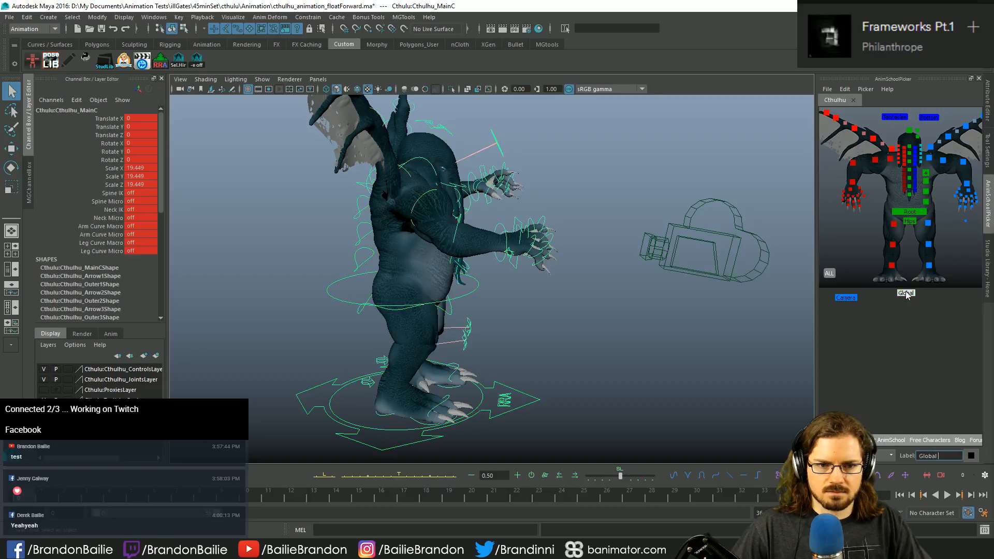
{"action": "type", "text": "ws"}
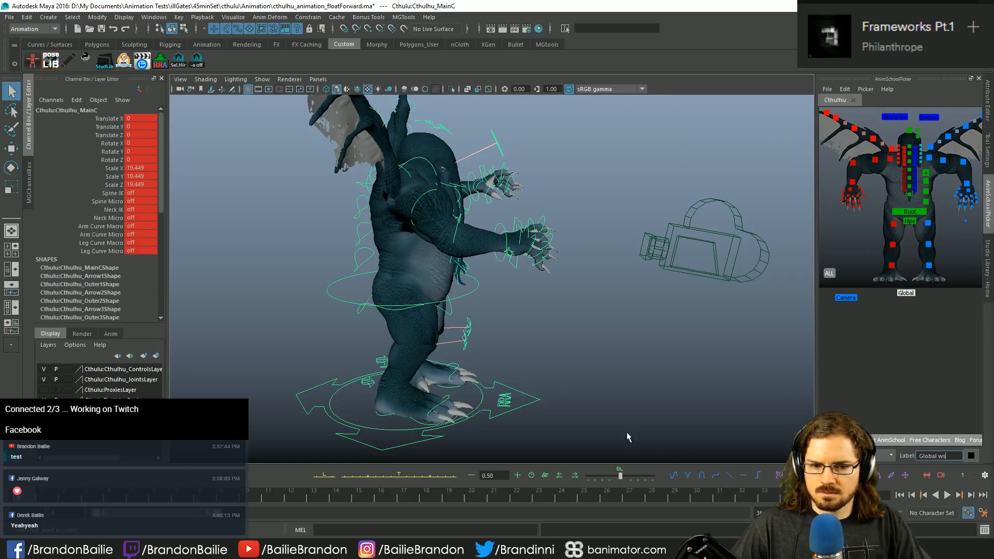
{"action": "key", "text": "Return"}
{"action": "left_click", "coordinate": [958, 457]}
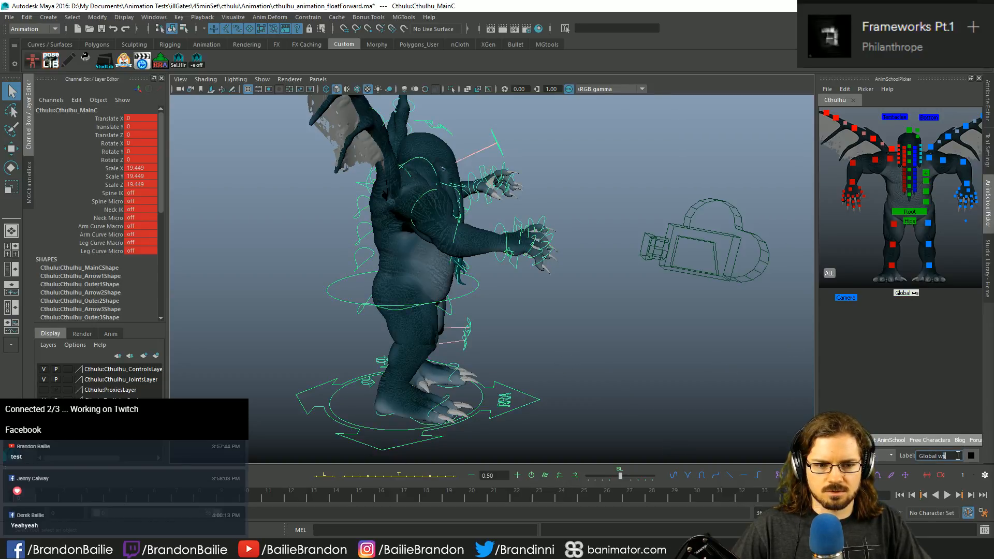
{"action": "key", "text": "BackSpace"}
{"action": "key", "text": "BackSpace"}
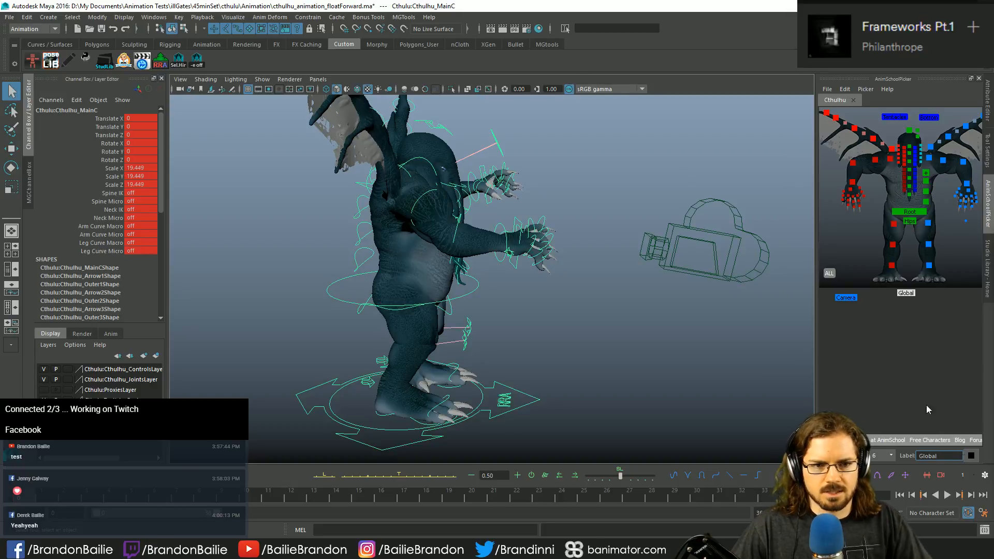
Step: Select the main control with the Global picker button and move it back to Translate Z -114.182 in the camera view
{"action": "left_click", "coordinate": [906, 294]}
{"action": "left_click", "coordinate": [906, 294]}
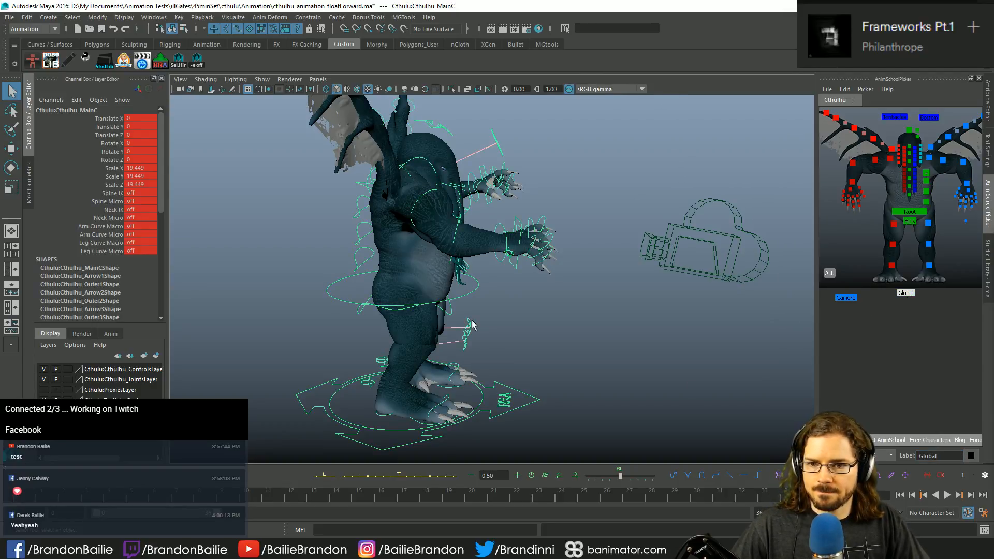
{"action": "key", "text": "c"}
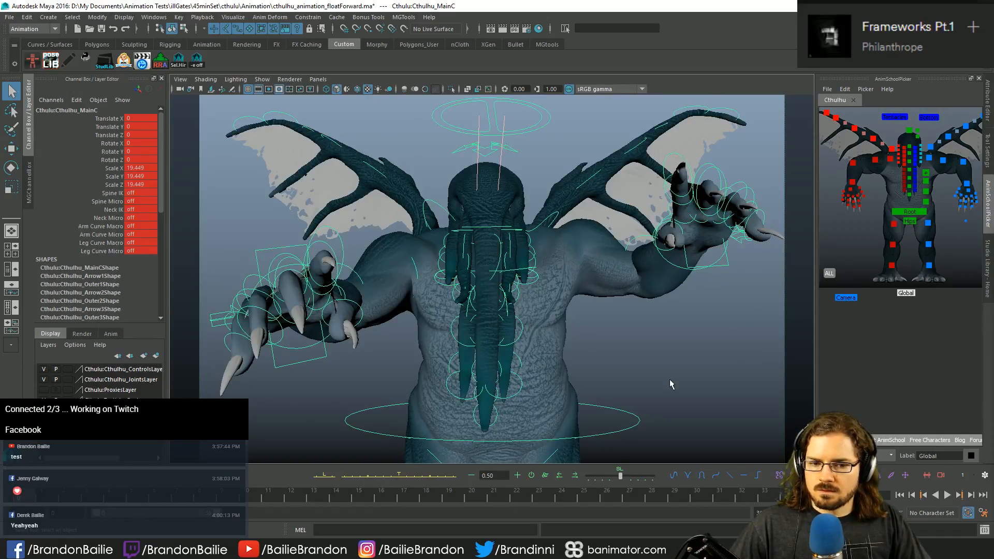
{"action": "key", "text": "w"}
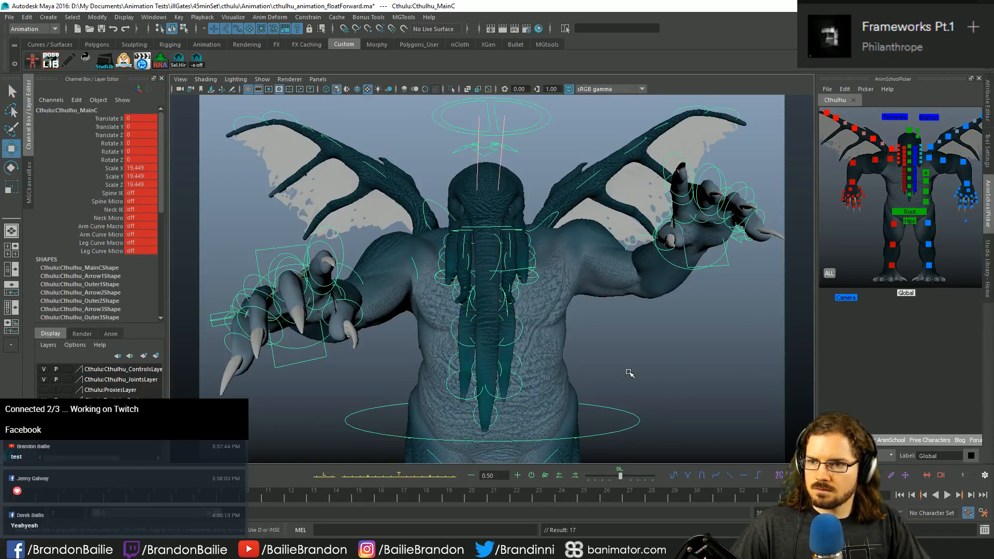
{"action": "key", "text": "c"}
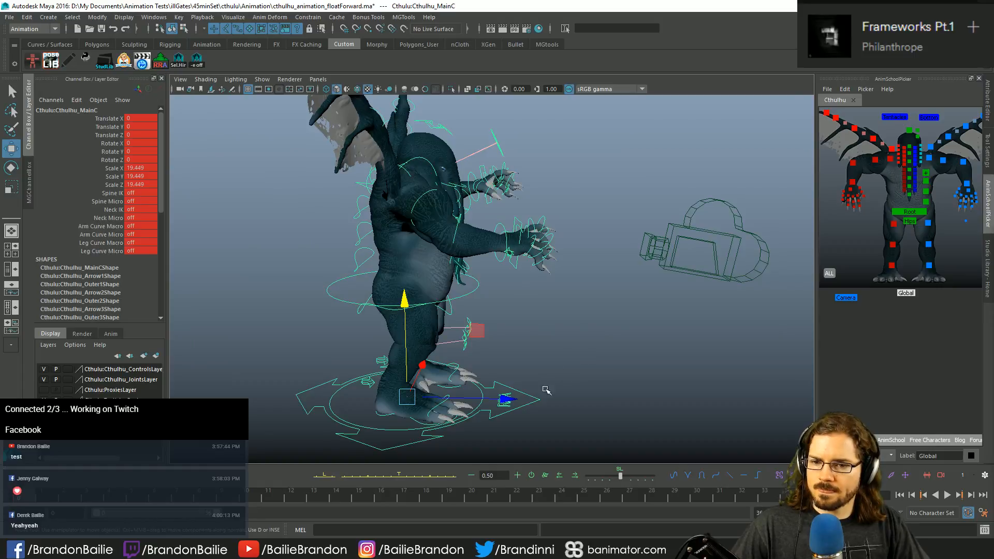
{"action": "left_click_drag", "start_coordinate": [546, 390], "coordinate": [503, 404], "text": "alt"}
{"action": "key", "text": "c"}
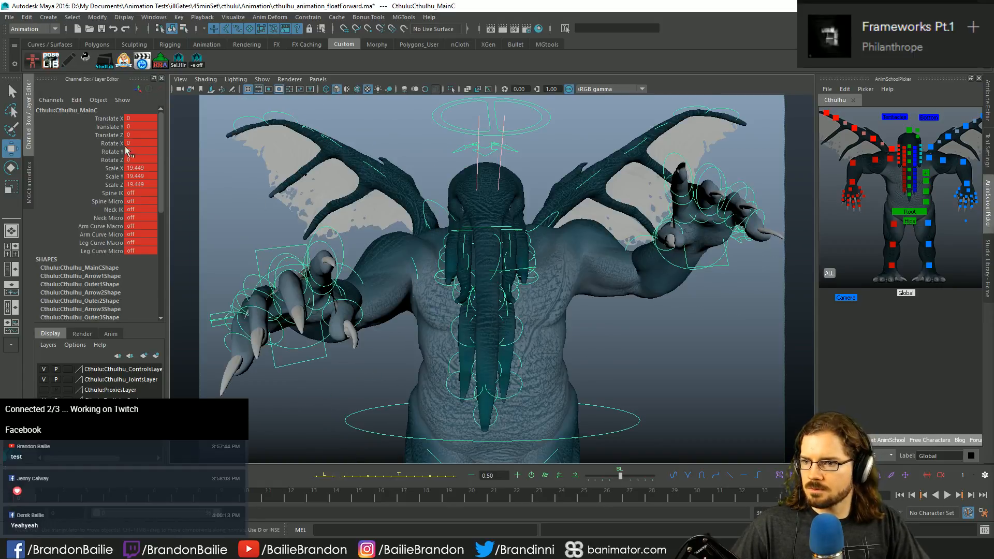
{"action": "left_click", "coordinate": [108, 127]}
{"action": "left_click", "coordinate": [109, 136]}
{"action": "middle_click_drag", "start_coordinate": [803, 309], "coordinate": [613, 381]}
{"action": "key", "text": "q"}
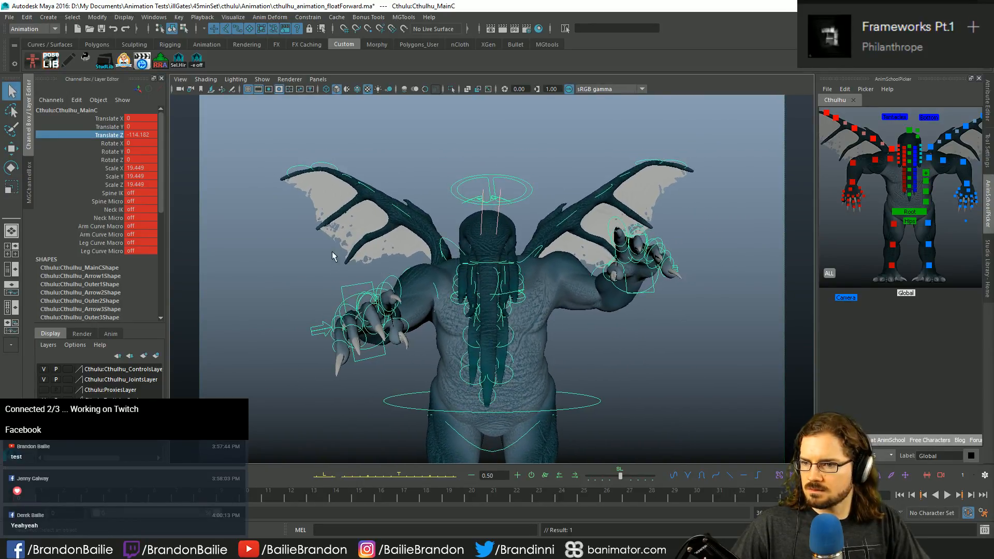
Step: Try moving the main control forward to Translate Z 93.639 in the camera view, and undo the move
{"action": "key", "text": "ctrl+z"}
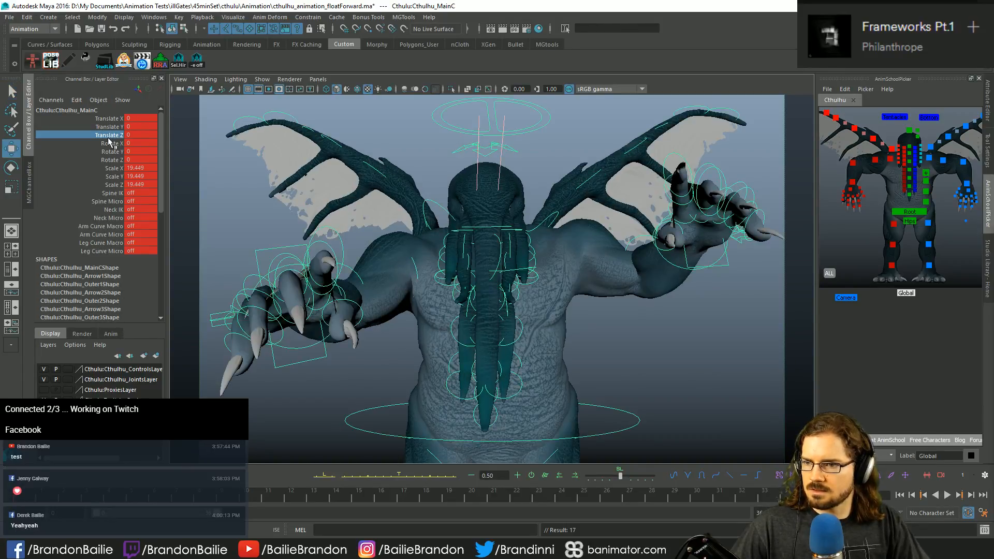
{"action": "scroll", "coordinate": [523, 131], "scroll_direction": "up", "scroll_amount": 10}
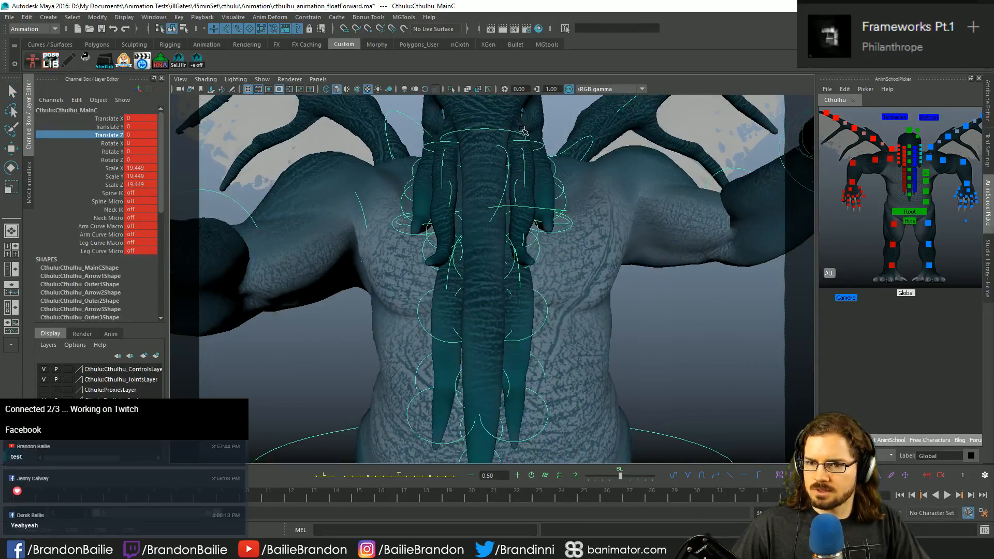
{"action": "middle_click_drag", "start_coordinate": [523, 131], "coordinate": [501, 160]}
{"action": "key", "text": "q"}
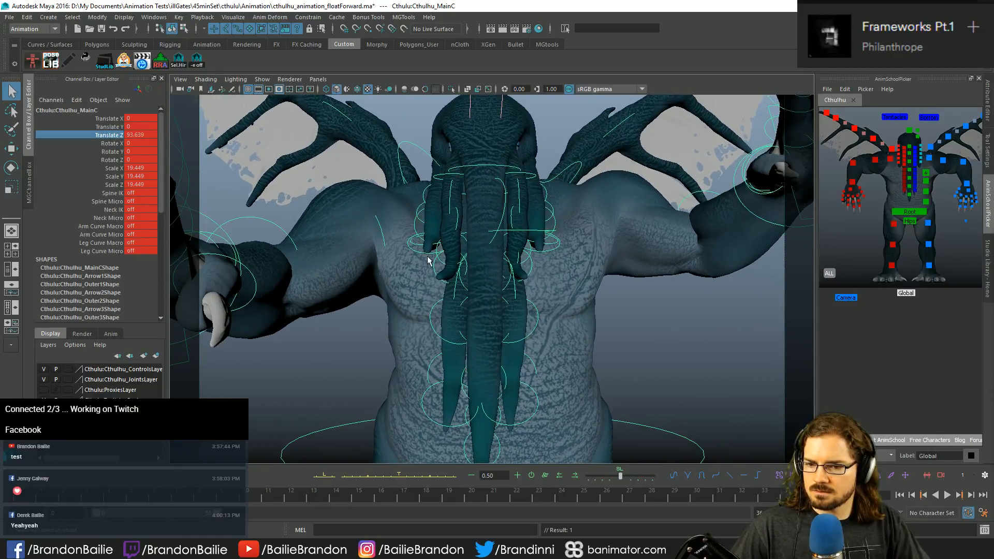
{"action": "key", "text": "ctrl+z"}
{"action": "key", "text": "ctrl+z"}
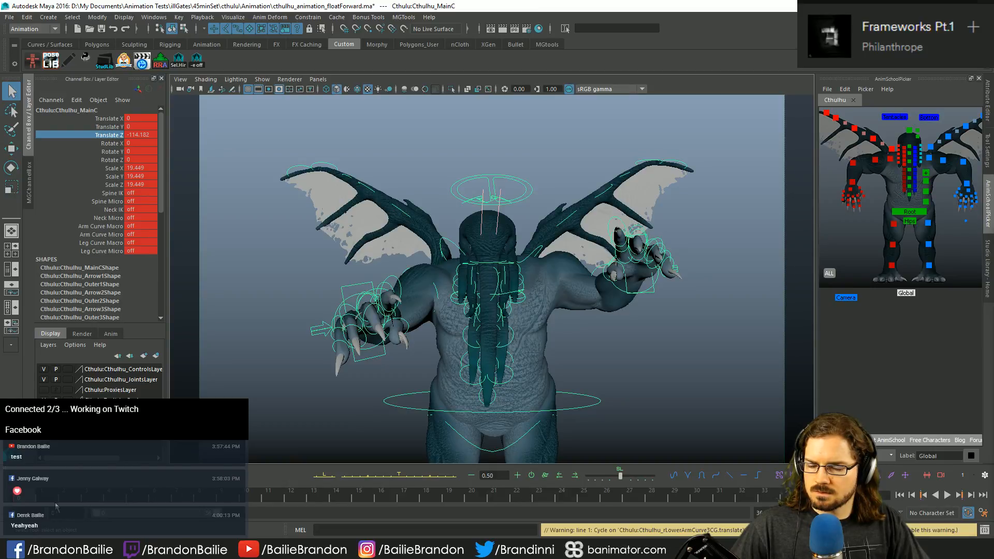
Step: Go to frame 12 and play the animation in the camera view to review the forward motion
{"action": "left_click", "coordinate": [295, 498]}
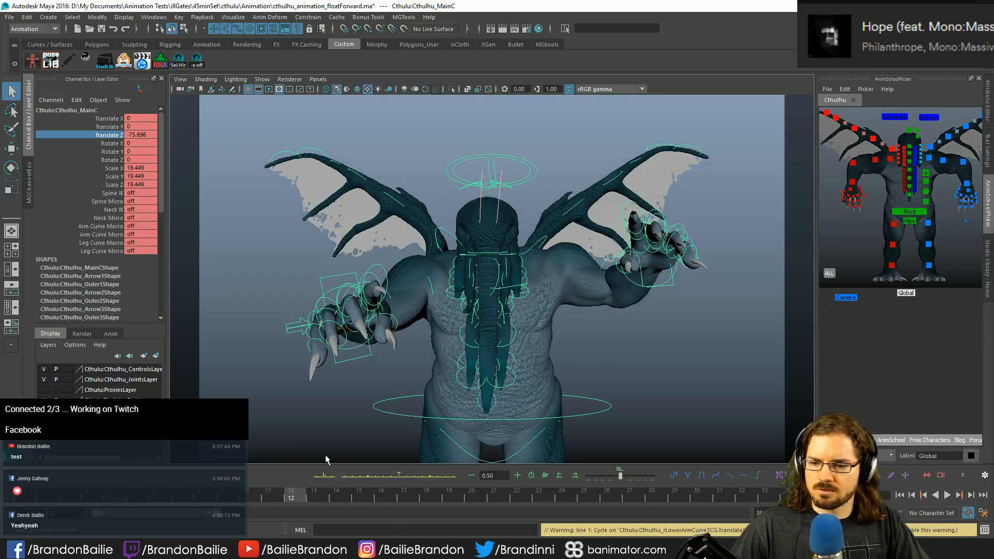
{"action": "key", "text": "alt+v"}
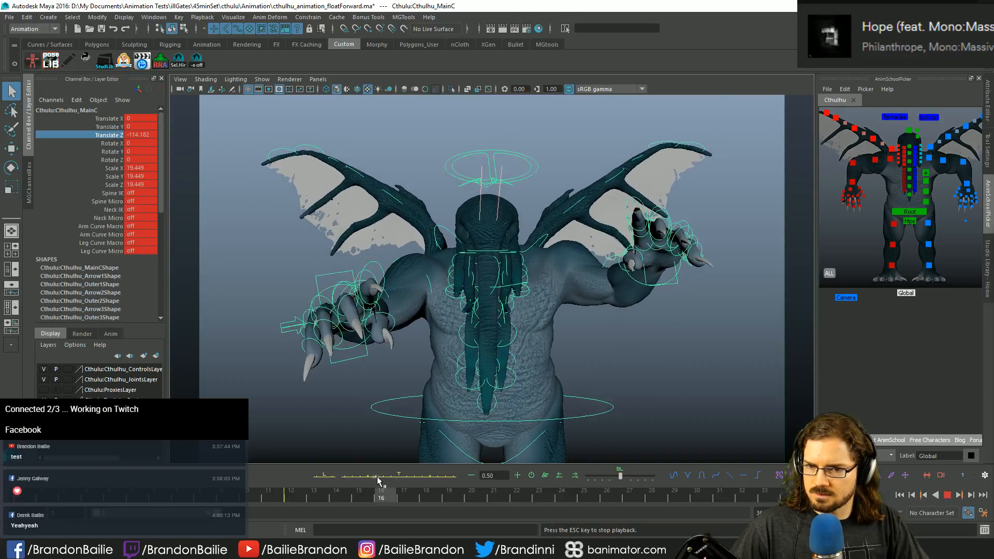
Step: At frame 26, add an in-between key on the main control favouring the end pose, then blend its Translate Z to 86.199 in BN mode
{"action": "key", "text": "Escape"}
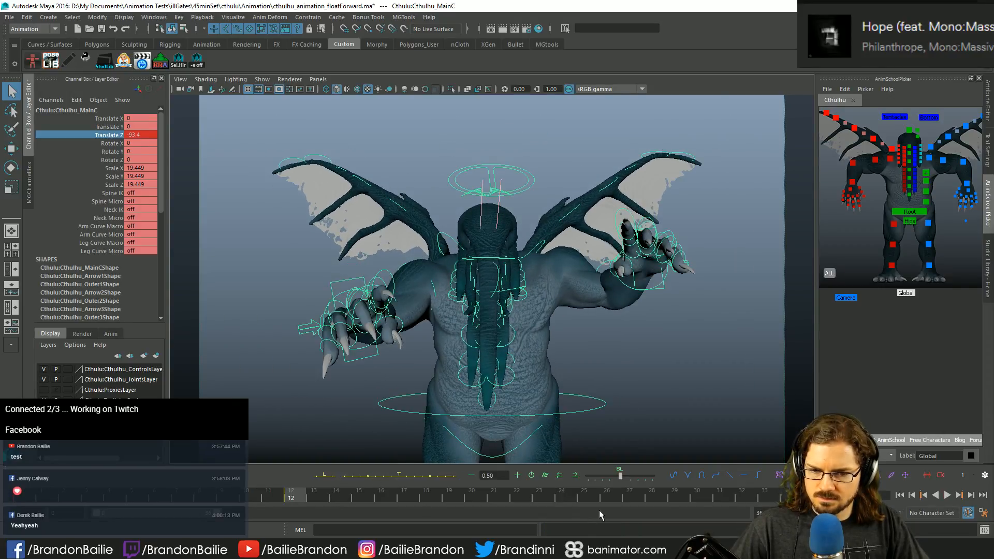
{"action": "left_click", "coordinate": [606, 498]}
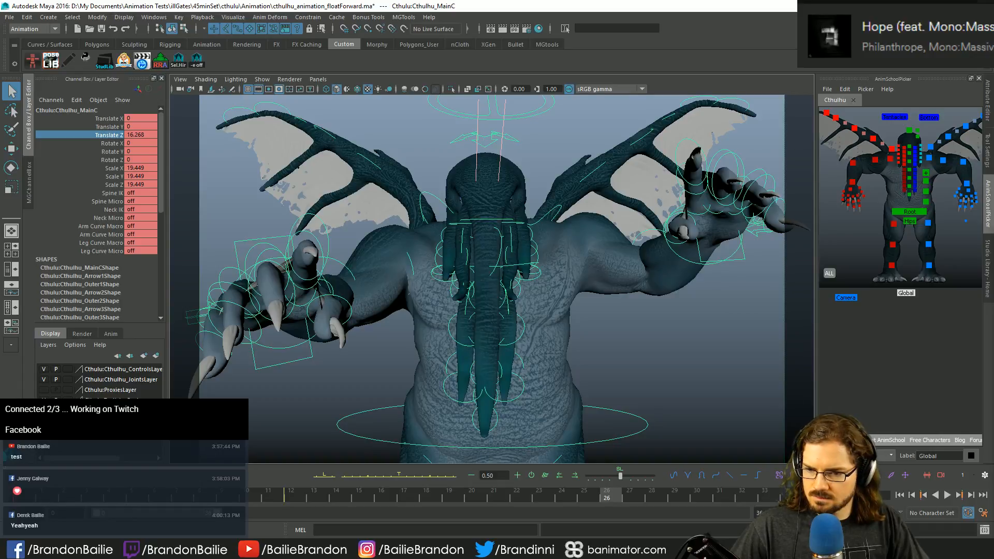
{"action": "key", "text": "comma"}
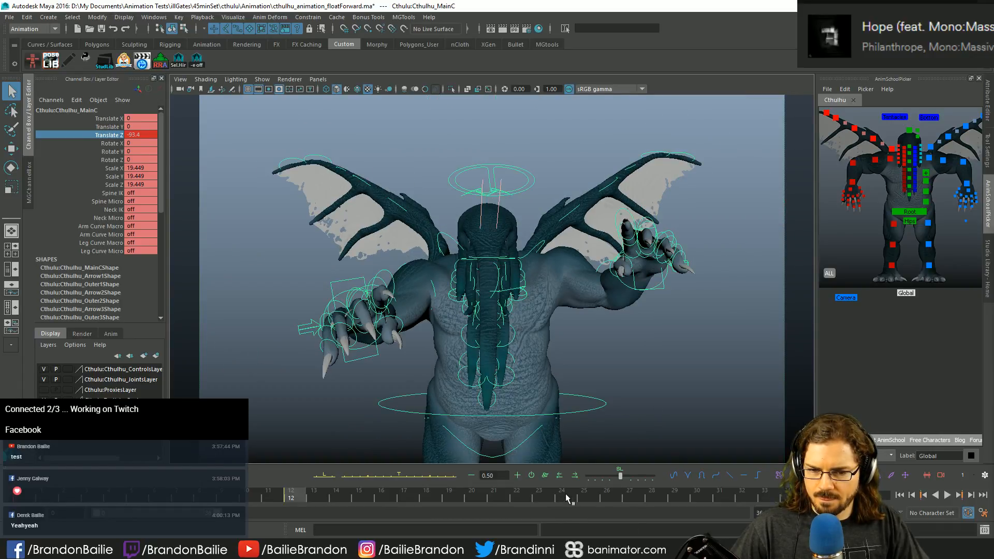
{"action": "left_click", "coordinate": [565, 493]}
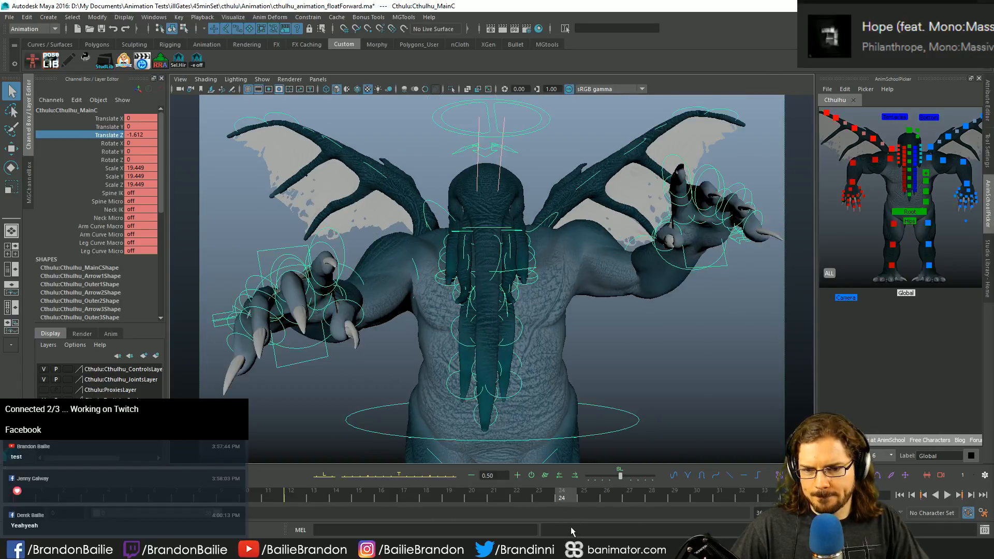
{"action": "key", "text": "period"}
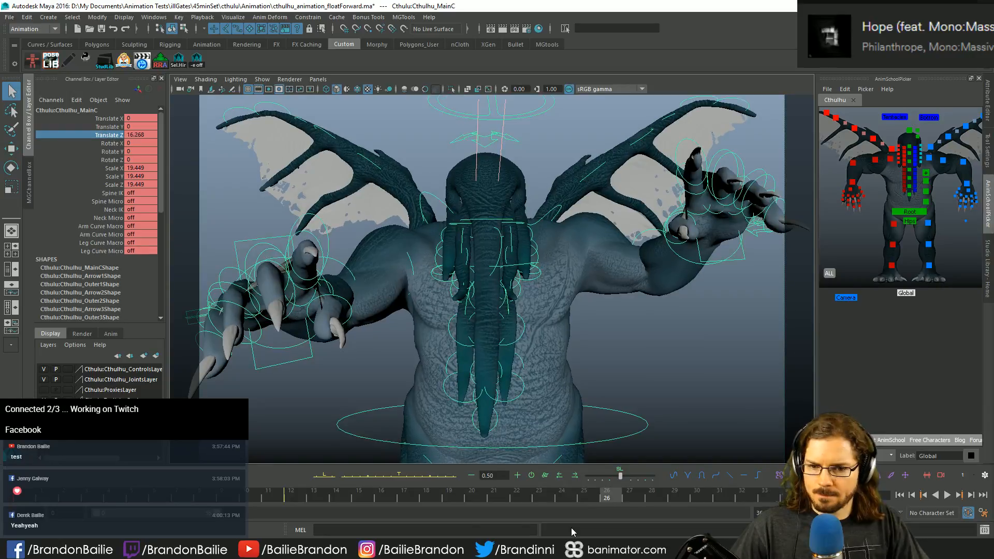
{"action": "left_click", "coordinate": [423, 475]}
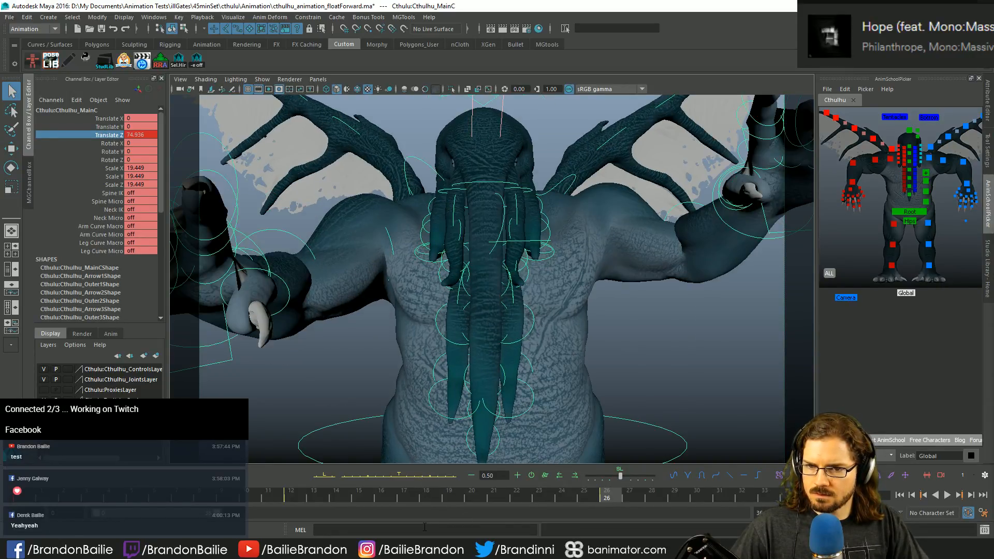
{"action": "right_click_drag", "start_coordinate": [622, 481], "coordinate": [614, 509]}
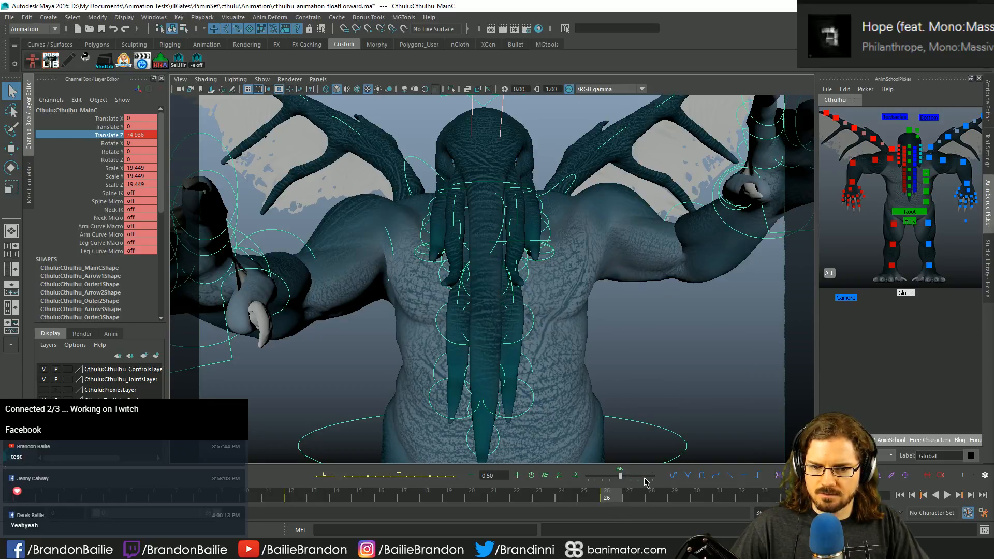
{"action": "left_click_drag", "start_coordinate": [623, 479], "coordinate": [647, 478]}
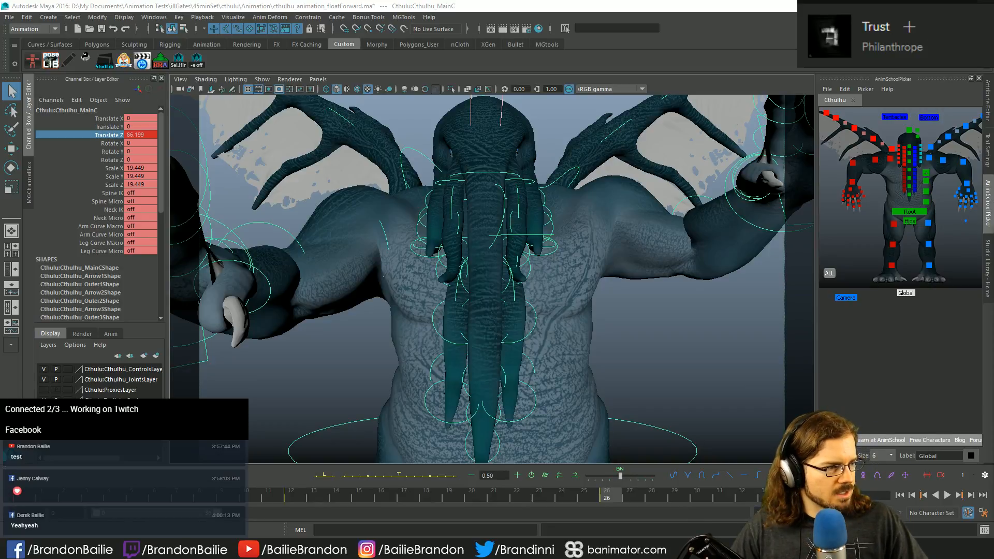
Step: Step back and forth through the main control's keyed frames to compare its poses during the forward move
{"action": "left_click", "coordinate": [731, 83]}
{"action": "key", "text": "period"}
{"action": "key", "text": "comma"}
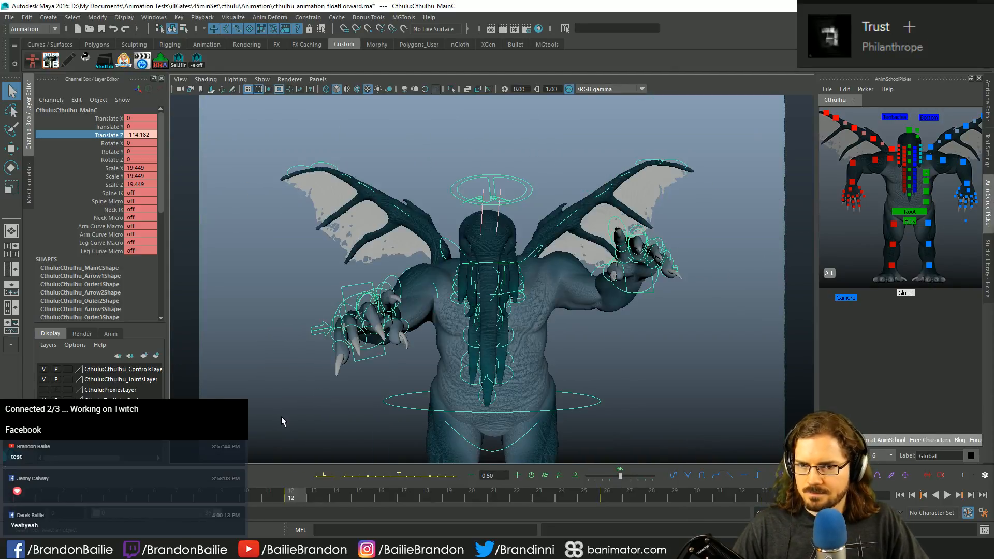
{"action": "key", "text": "period"}
{"action": "key", "text": "comma"}
{"action": "key", "text": "period"}
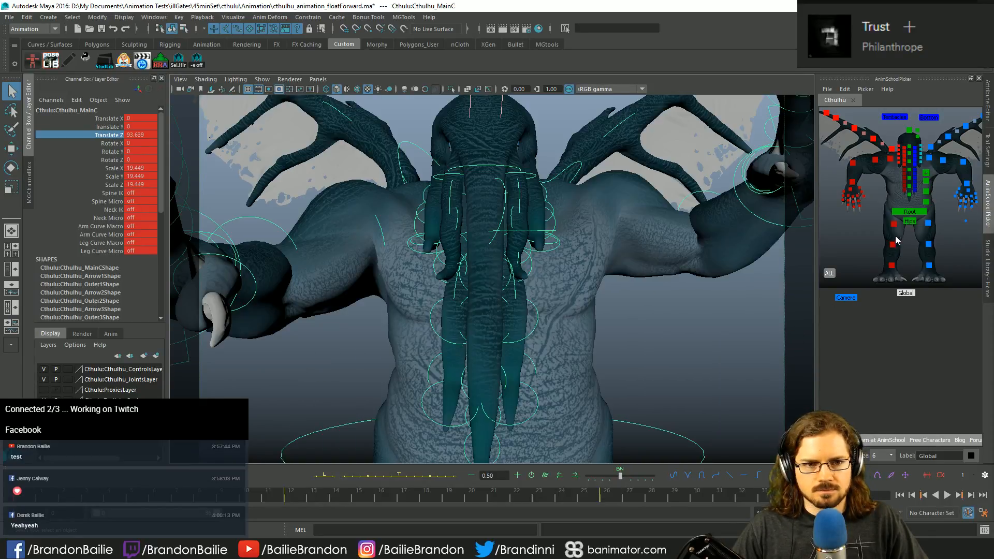
{"action": "key", "text": "comma"}
Step: Select the Root and Global controls together and key them at frames 12 and 26
{"action": "left_click", "coordinate": [909, 211]}
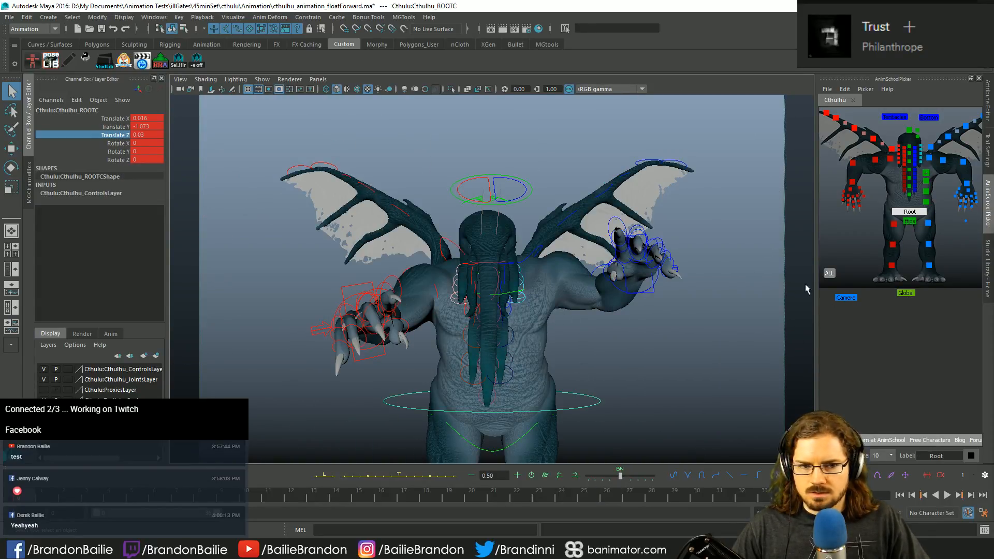
{"action": "left_click", "coordinate": [905, 293]}
{"action": "key", "text": "period"}
{"action": "key", "text": "period"}
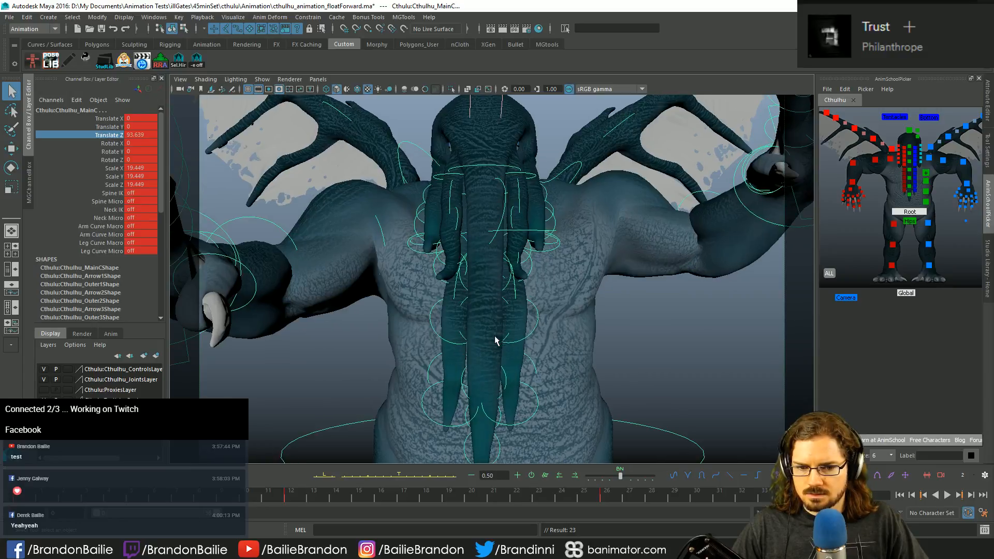
Step: Select only the Root control, lower it to Translate Y -3.992 at the opening frame, and key it
{"action": "left_click", "coordinate": [914, 214]}
{"action": "key", "text": "comma"}
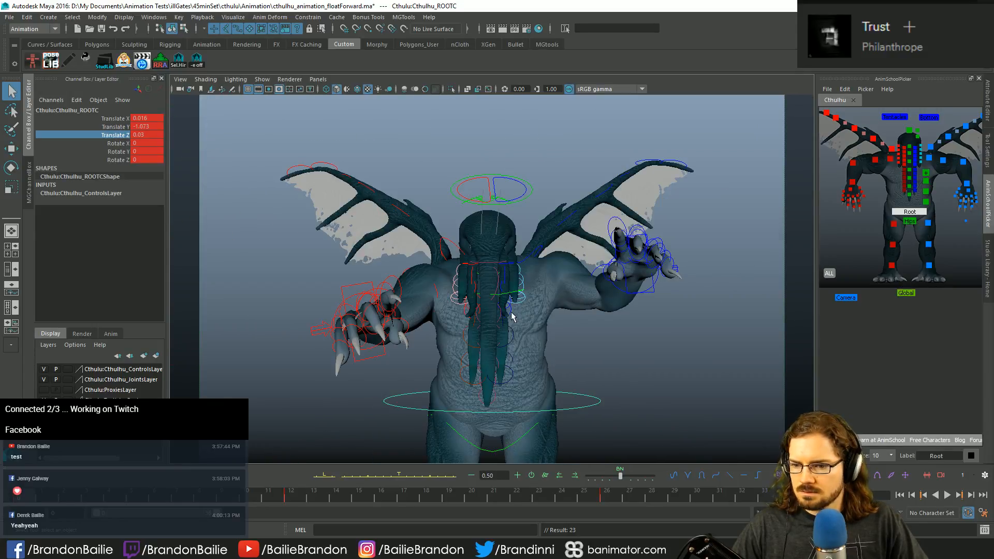
{"action": "key", "text": "w"}
{"action": "key", "text": "comma"}
{"action": "left_click_drag", "start_coordinate": [491, 299], "coordinate": [490, 349]}
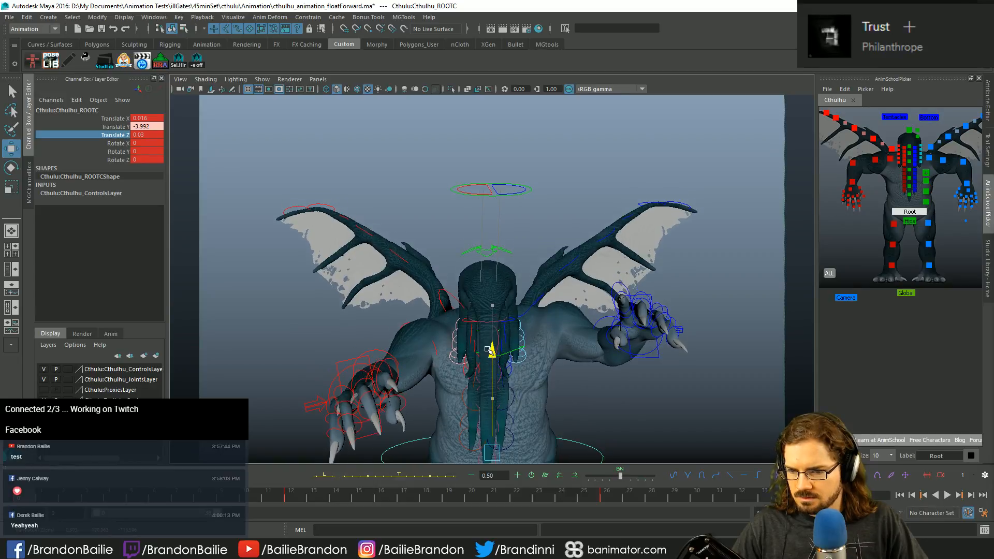
{"action": "key", "text": "q"}
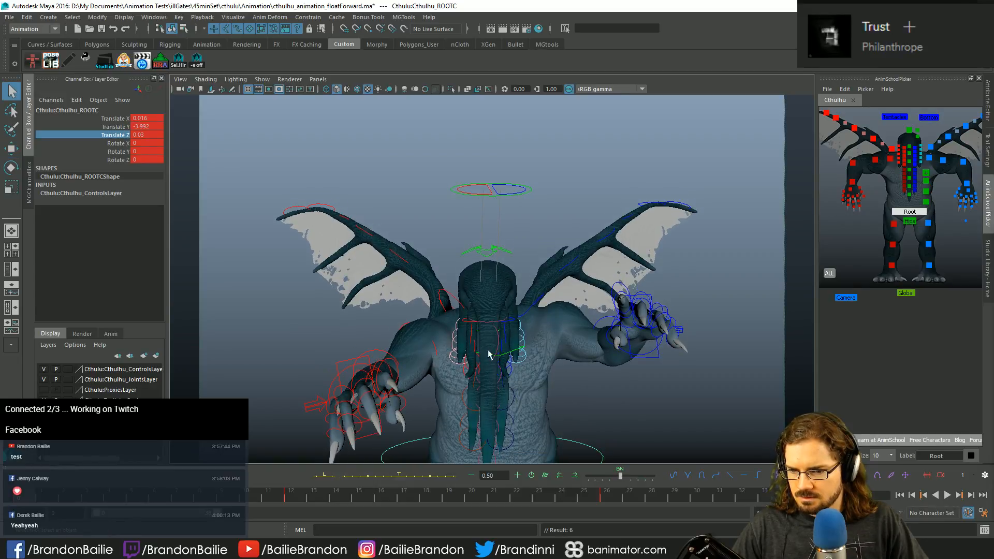
{"action": "key", "text": "s"}
Step: Try to blend the Root control's pose at frame 12 toward the opening key, and compare the neighbouring keys
{"action": "key", "text": "period"}
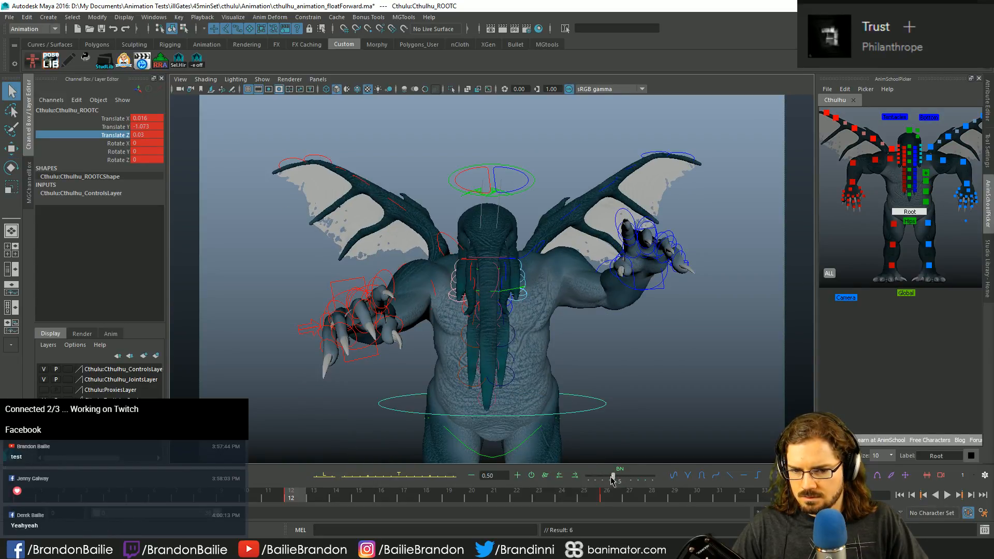
{"action": "left_click_drag", "start_coordinate": [620, 476], "coordinate": [587, 482]}
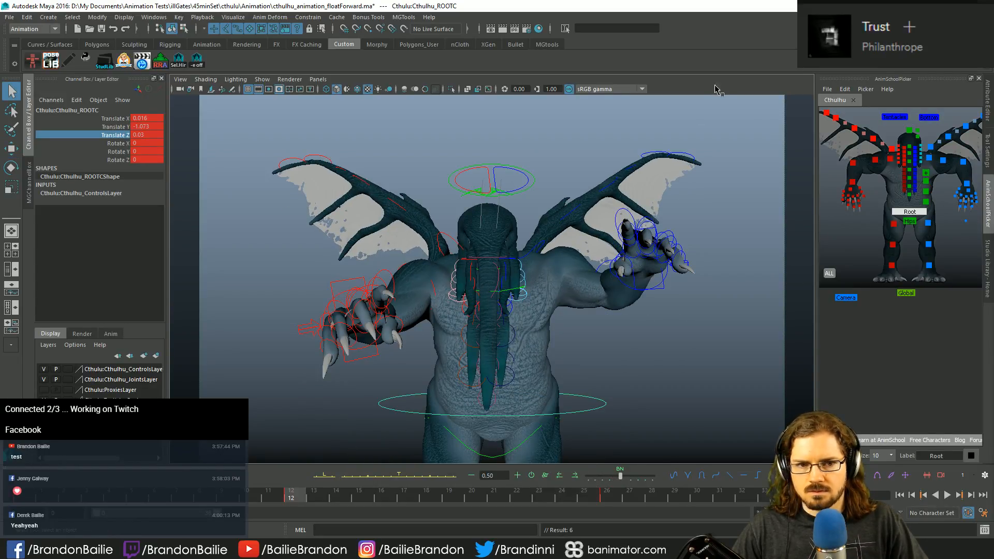
{"action": "key", "text": "comma"}
{"action": "key", "text": "period"}
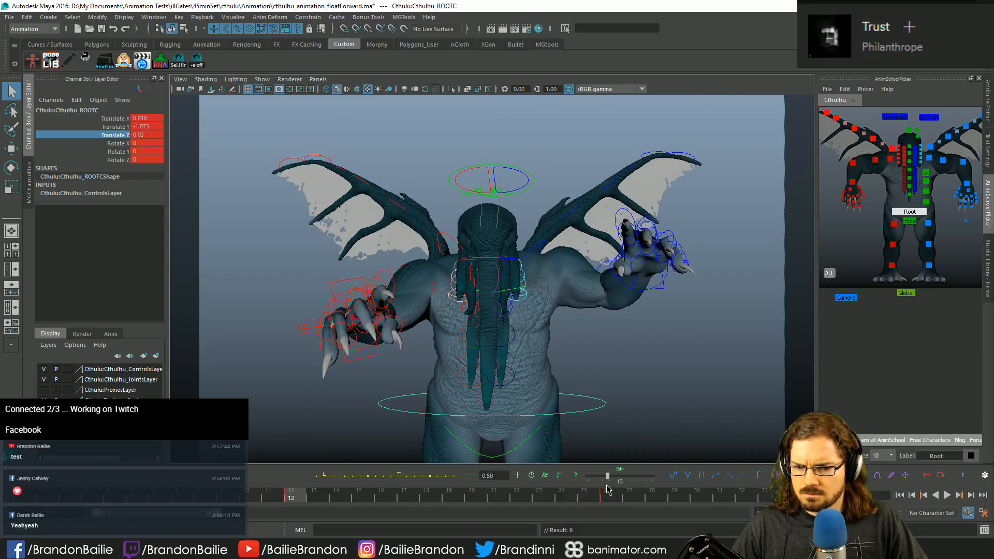
{"action": "key", "text": "period"}
{"action": "key", "text": "period"}
{"action": "key", "text": "period"}
{"action": "key", "text": "period"}
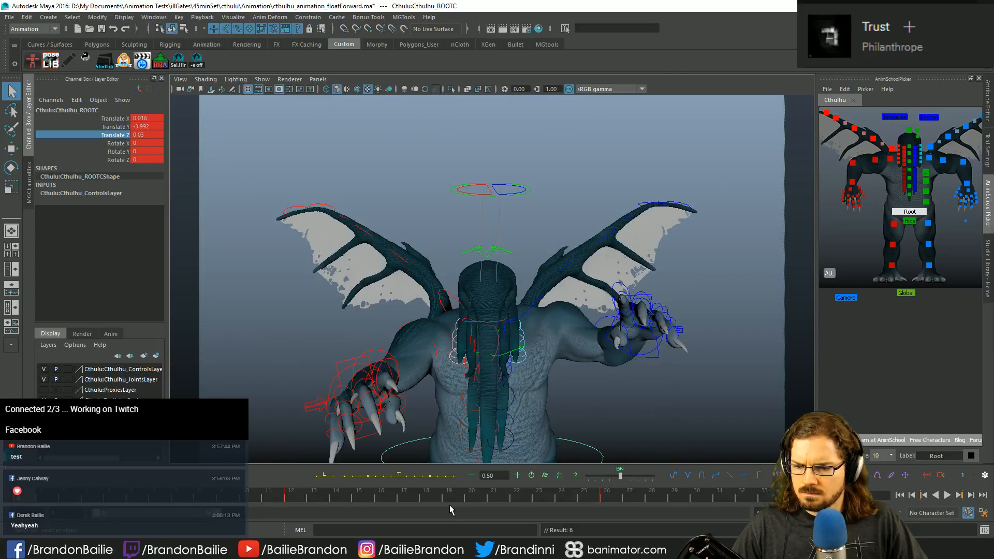
{"action": "key", "text": "comma"}
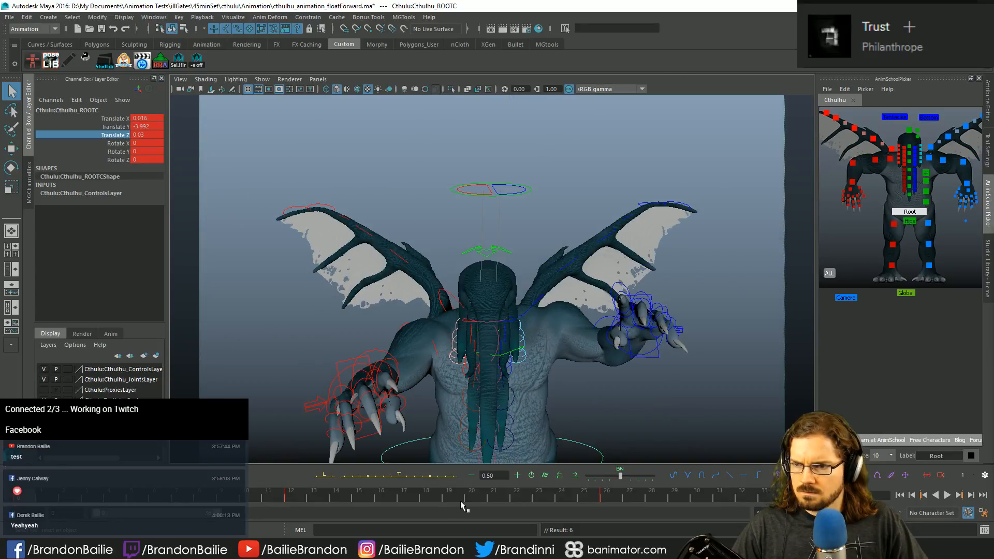
Step: Deselect the Translate Z channel and blend the Root control's Translate Y at frame 12 toward the lowered opening pose
{"action": "left_click", "coordinate": [149, 235]}
{"action": "key", "text": "period"}
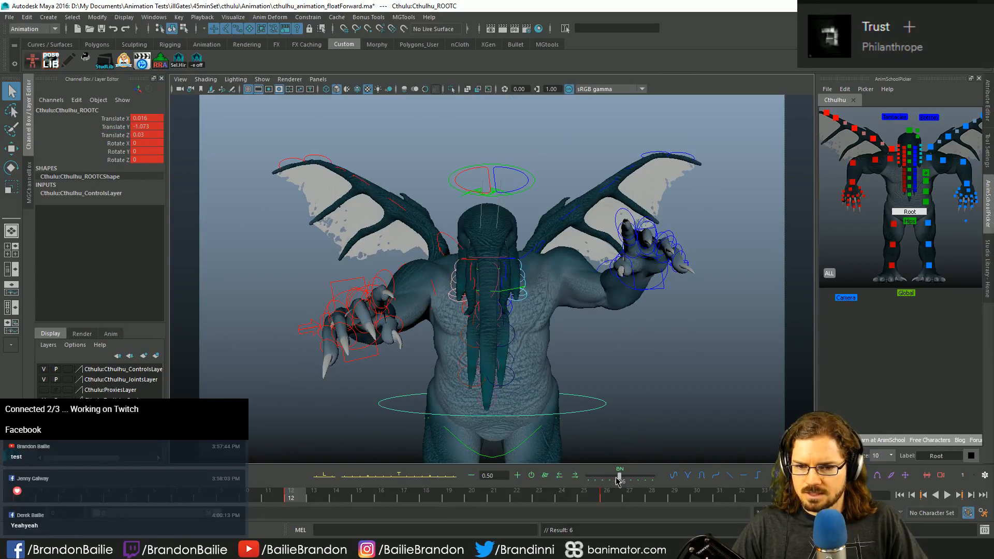
{"action": "left_click_drag", "start_coordinate": [616, 477], "coordinate": [592, 481]}
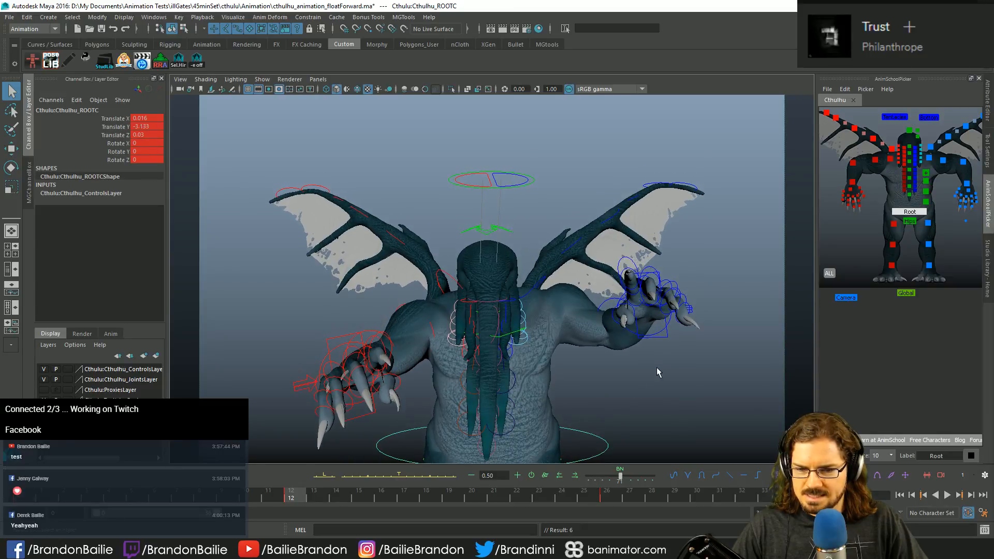
{"action": "key", "text": "comma"}
{"action": "key", "text": "period"}
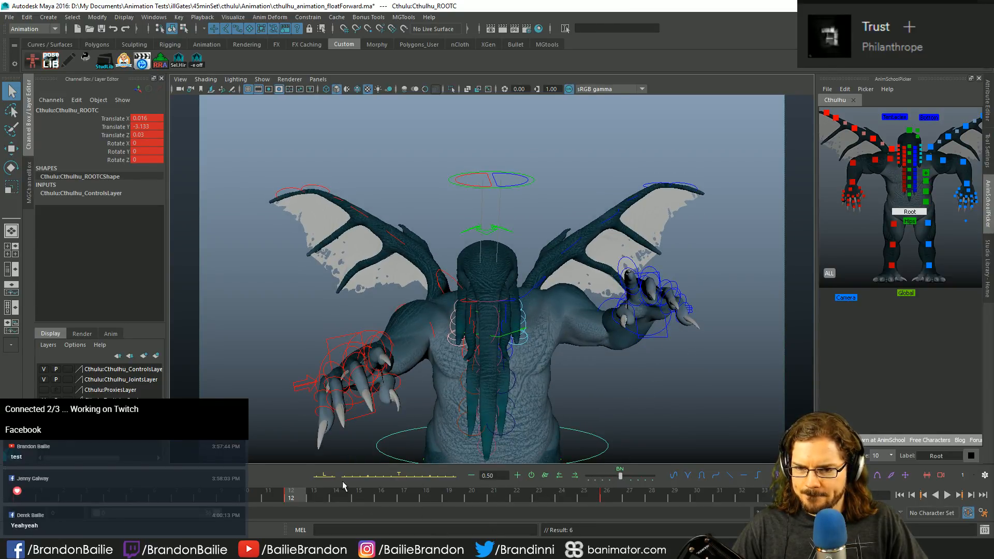
{"action": "left_click", "coordinate": [360, 476]}
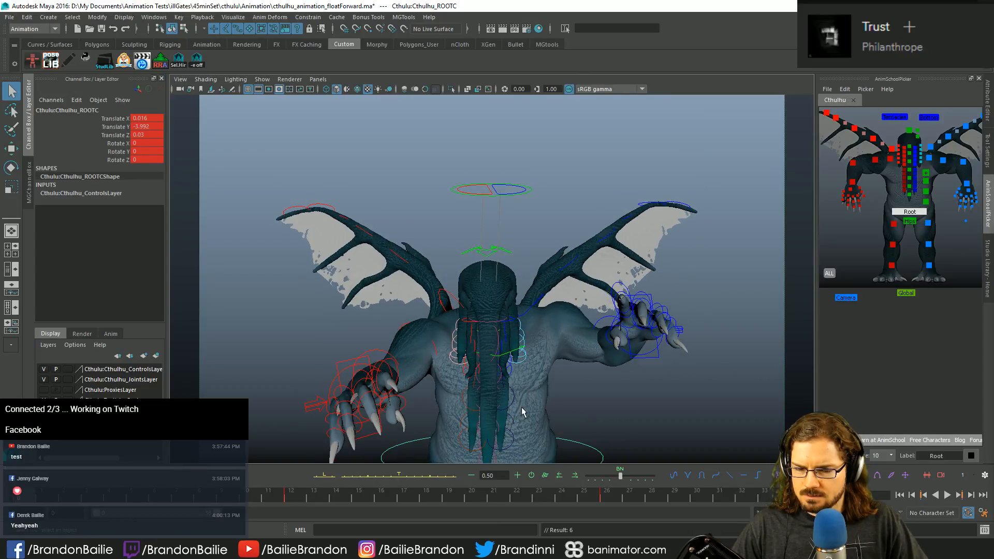
{"action": "key", "text": "period"}
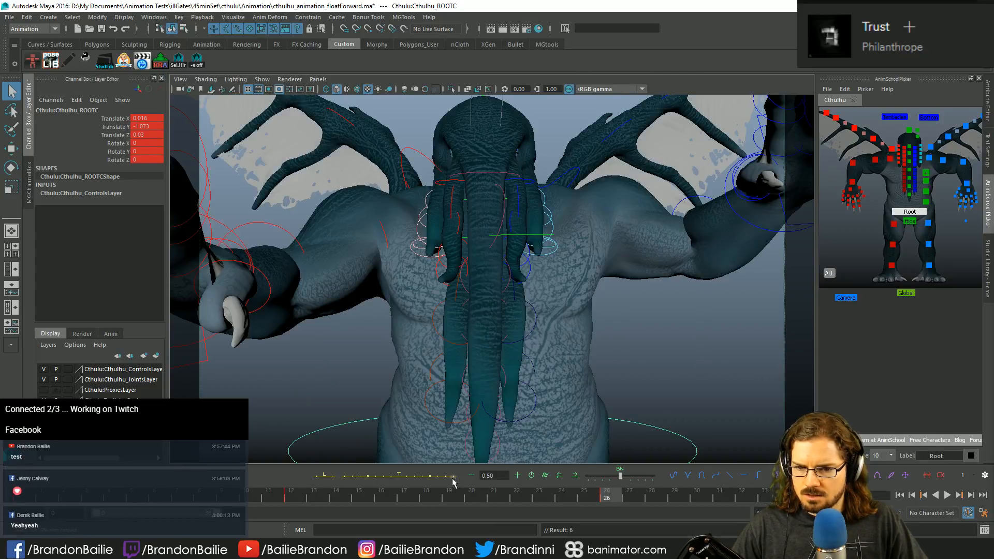
Step: Play the animation in the camera view and scrub to its end to review the Root's rise
{"action": "key", "text": "alt+v"}
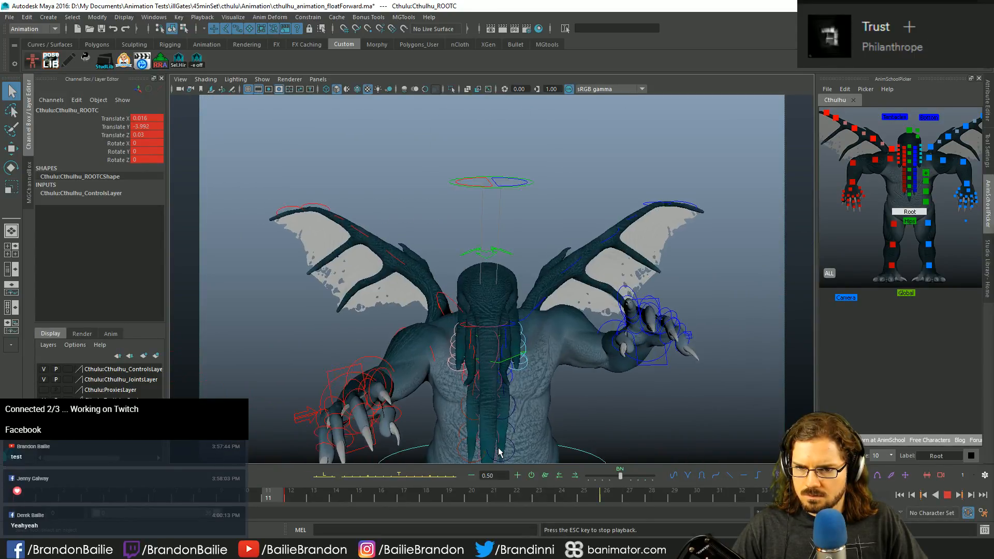
{"action": "key", "text": "Escape"}
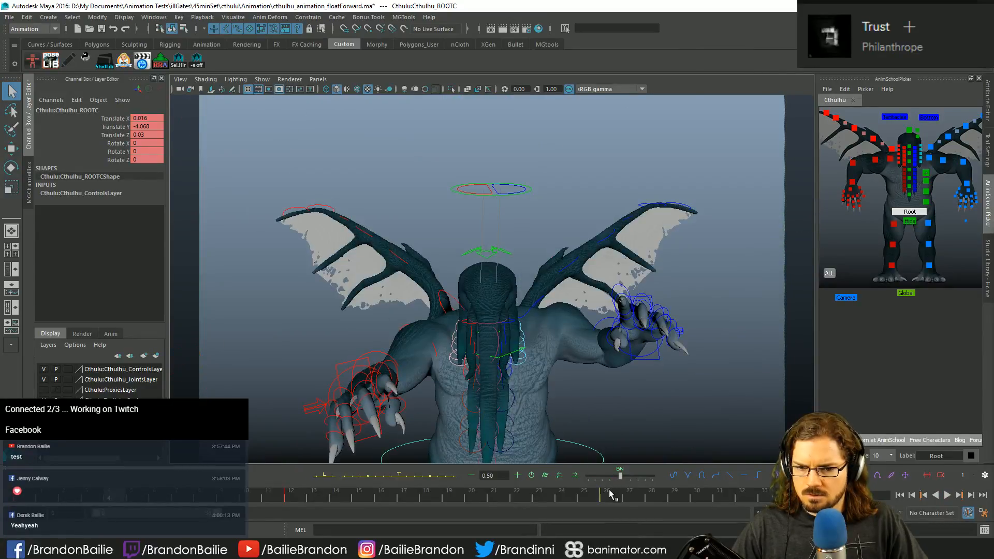
{"action": "left_click_drag", "start_coordinate": [609, 492], "coordinate": [824, 496]}
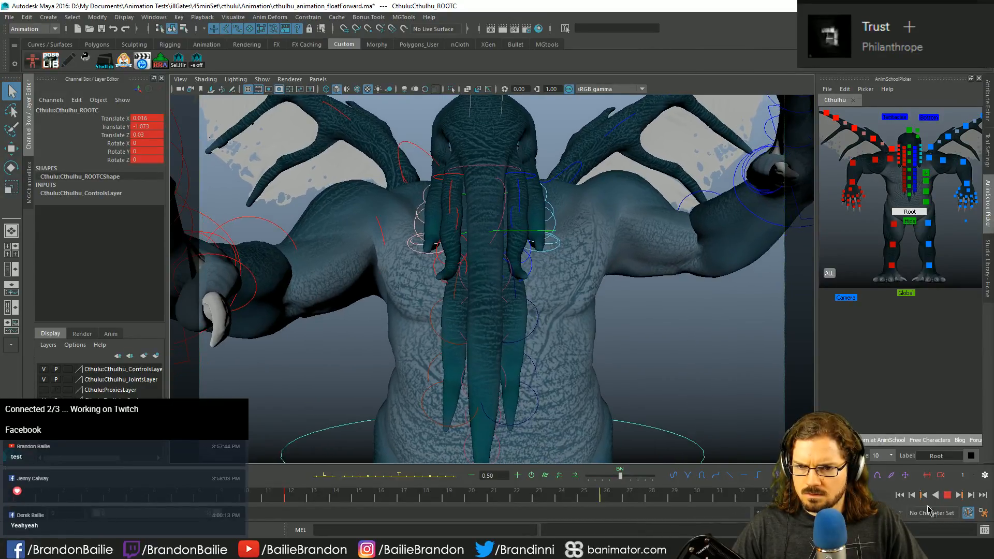
Step: Select the main control, set its final keys to Auto tangents in the Graph Editor, and return to the full camera view
{"action": "left_click", "coordinate": [905, 292]}
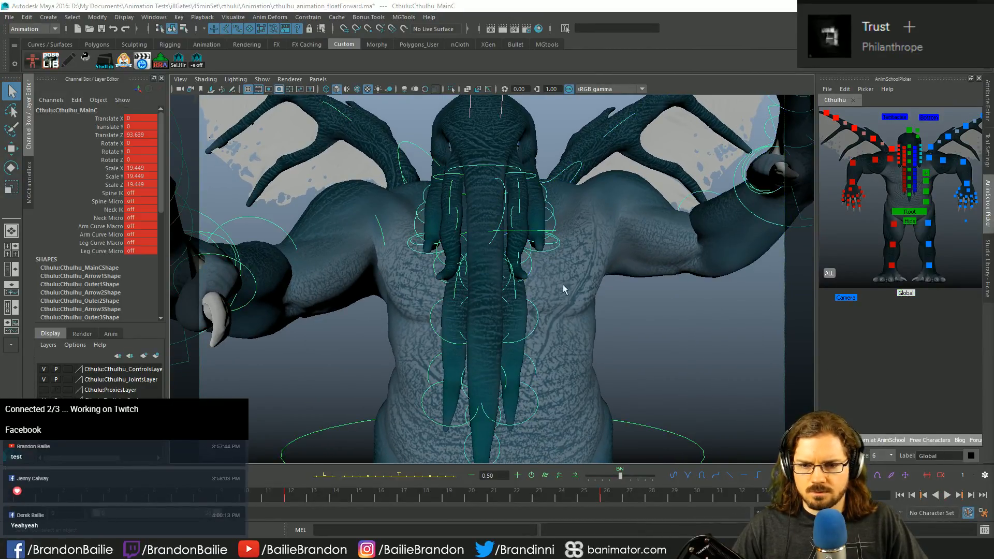
{"action": "key", "text": "space"}
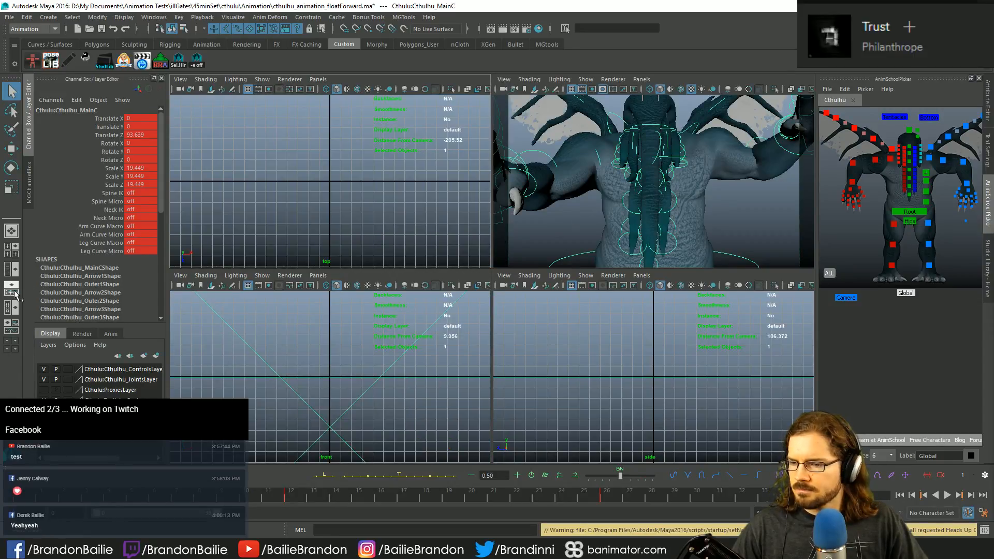
{"action": "key", "text": "grave"}
{"action": "key", "text": "a"}
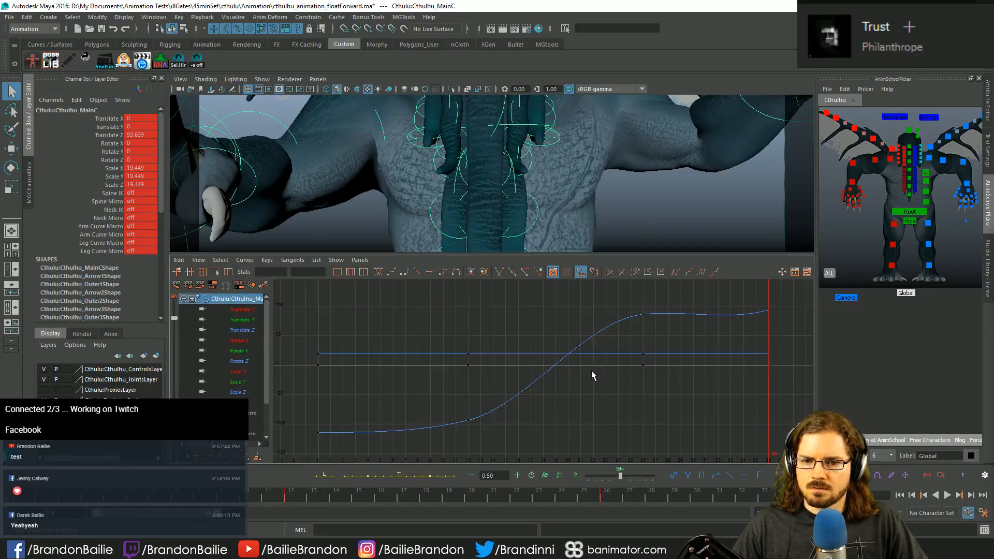
{"action": "left_click_drag", "start_coordinate": [740, 293], "coordinate": [782, 414]}
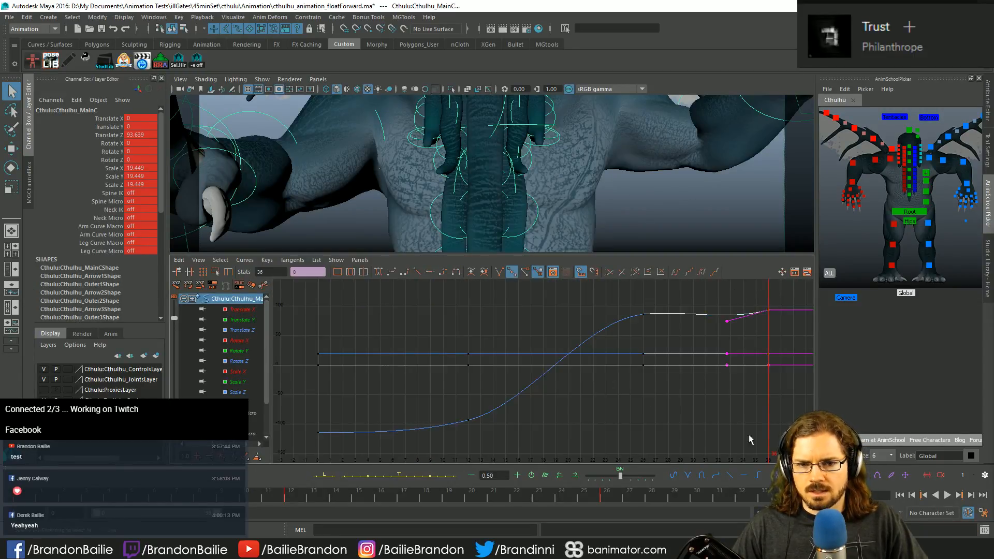
{"action": "left_click", "coordinate": [379, 273]}
{"action": "key", "text": "space"}
Step: Play the animation in the camera view to review the float forward, and hide the rig's control curves
{"action": "key", "text": "comma"}
{"action": "key", "text": "comma"}
{"action": "key", "text": "comma"}
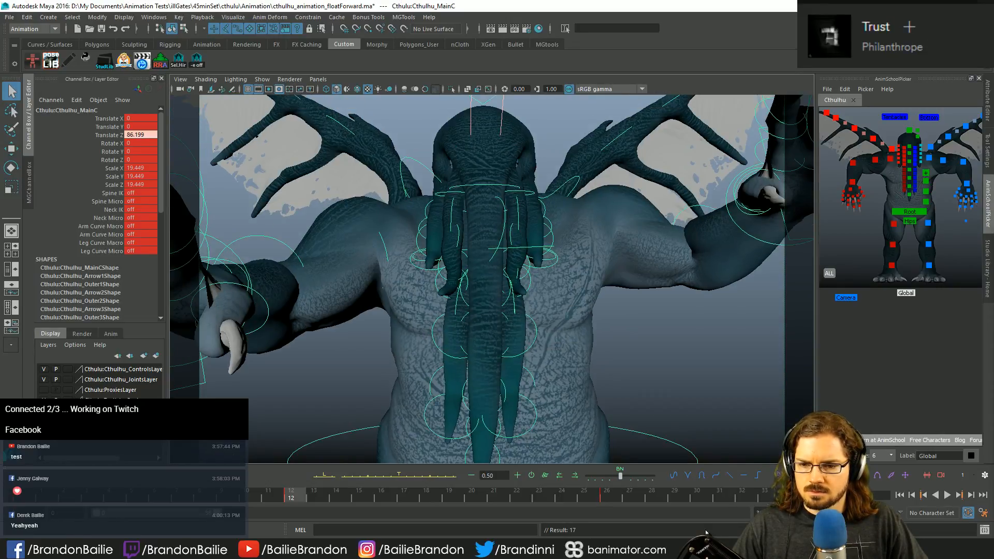
{"action": "key", "text": "alt+v"}
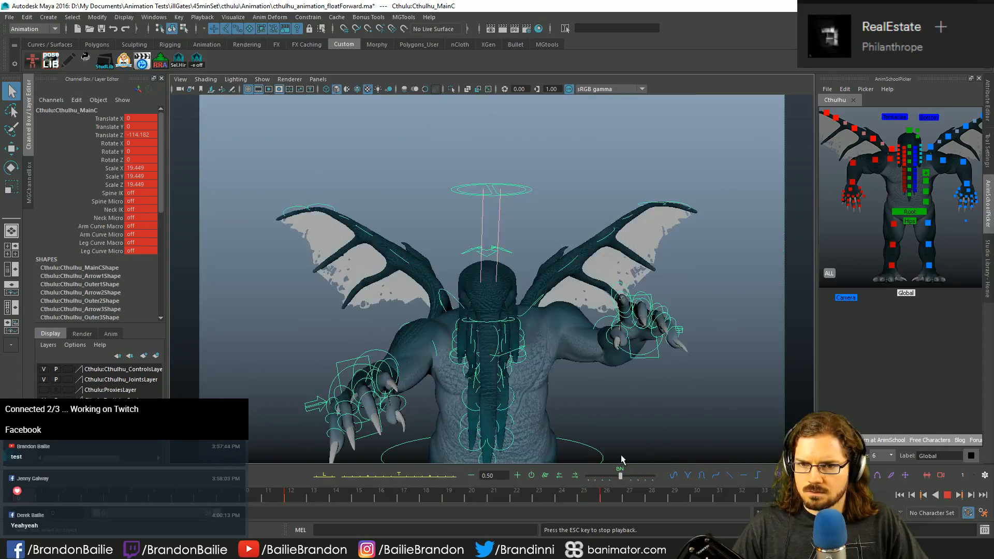
{"action": "key", "text": "alt+v"}
{"action": "key", "text": "alt+1"}
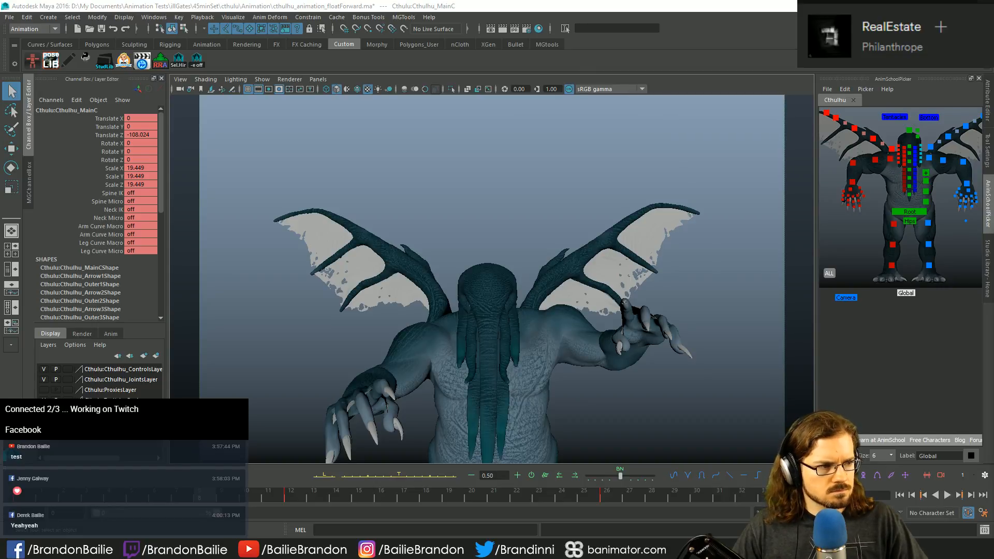
Step: Advance to frame 26 and blend the main control's pose there between its neighbouring keys
{"action": "left_click", "coordinate": [665, 32]}
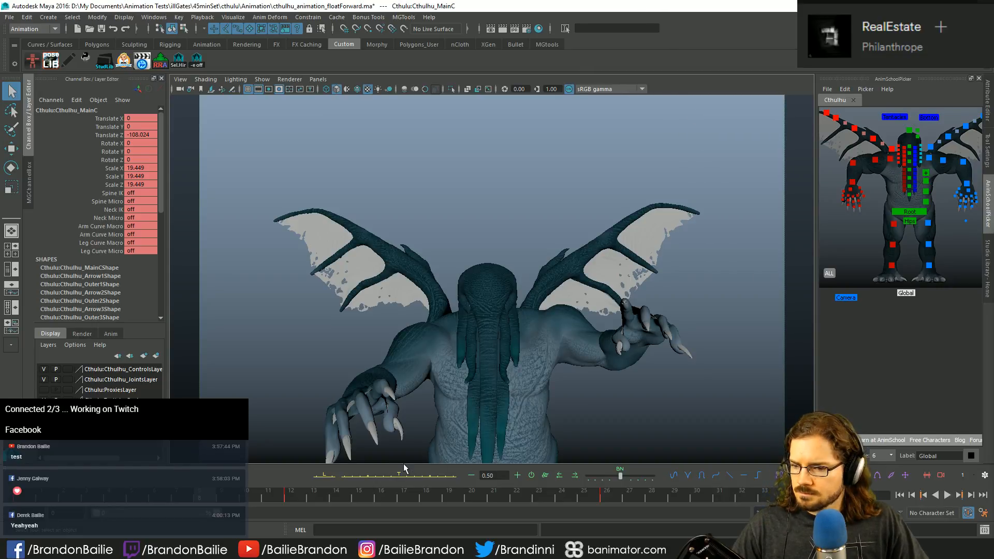
{"action": "key", "text": "comma"}
{"action": "key", "text": "period"}
{"action": "key", "text": "period"}
{"action": "key", "text": "period"}
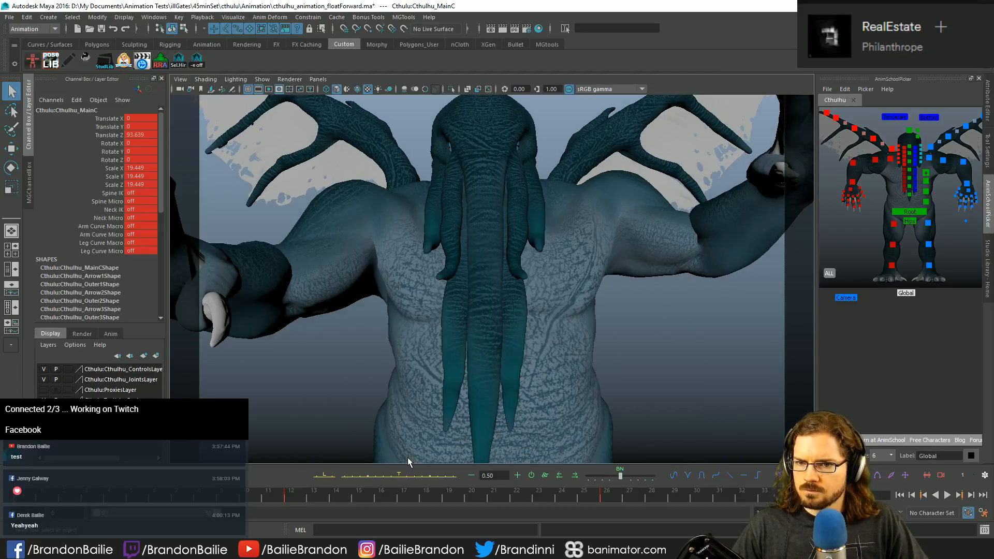
{"action": "key", "text": "period"}
{"action": "key", "text": "period"}
{"action": "key", "text": "period"}
{"action": "key", "text": "period"}
{"action": "key", "text": "period"}
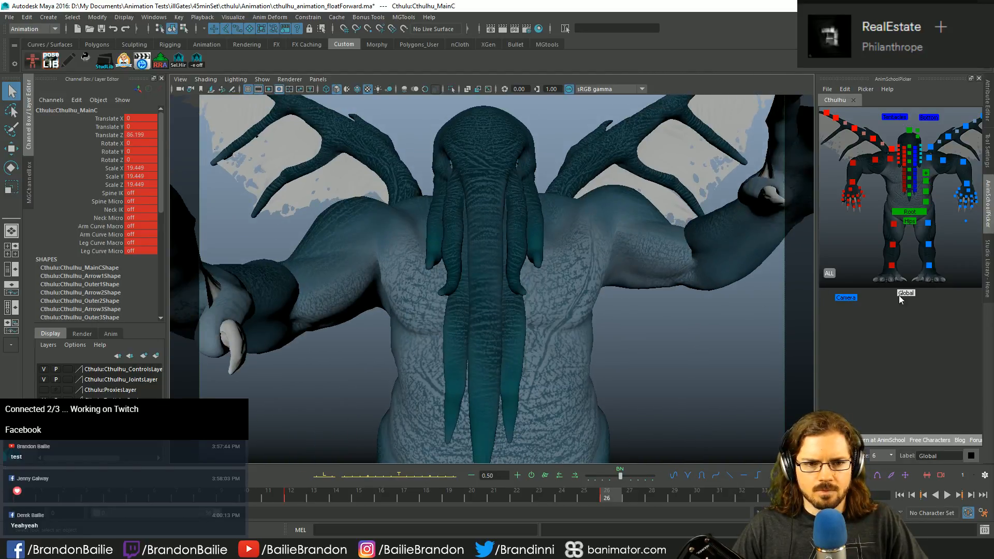
{"action": "left_click", "coordinate": [424, 476]}
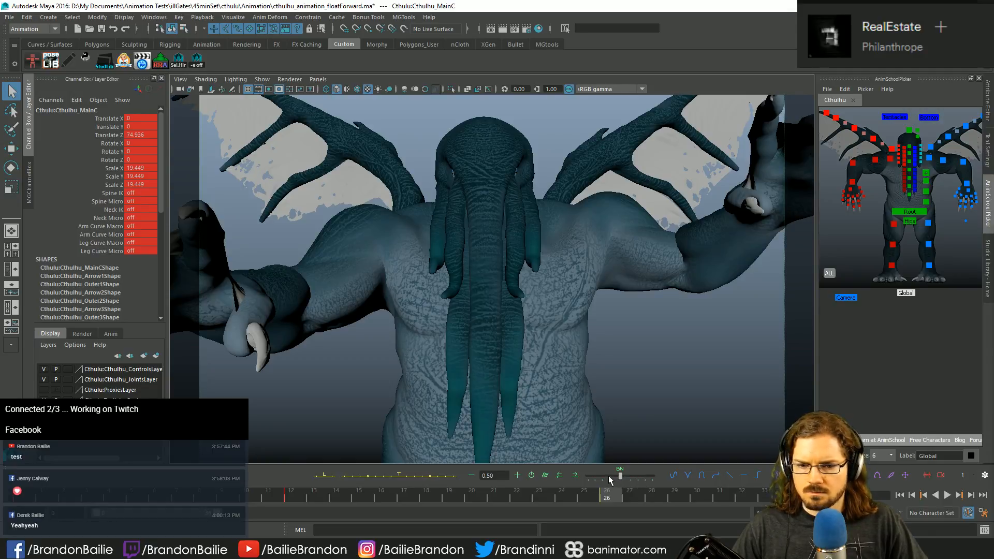
{"action": "left_click_drag", "start_coordinate": [623, 476], "coordinate": [651, 481]}
Step: Play the animation in the camera view to review the adjusted float forward, and return to its start
{"action": "key", "text": "alt+v"}
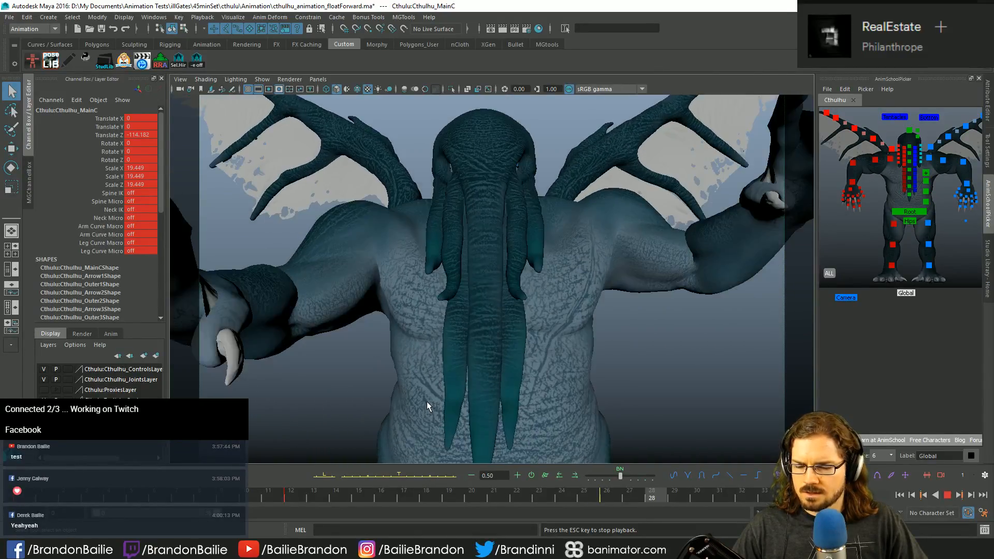
{"action": "key", "text": "Escape"}
{"action": "left_click_drag", "start_coordinate": [54, 496], "coordinate": [2, 495]}
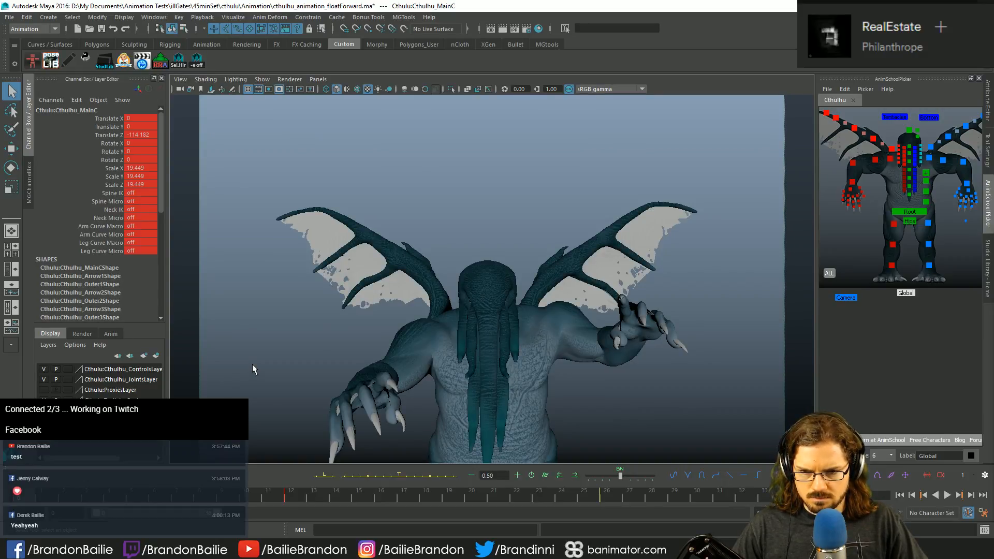
Step: Add one picker button for all the right wing controls, label it Wings, and position it over the right wing
{"action": "left_click", "coordinate": [892, 135]}
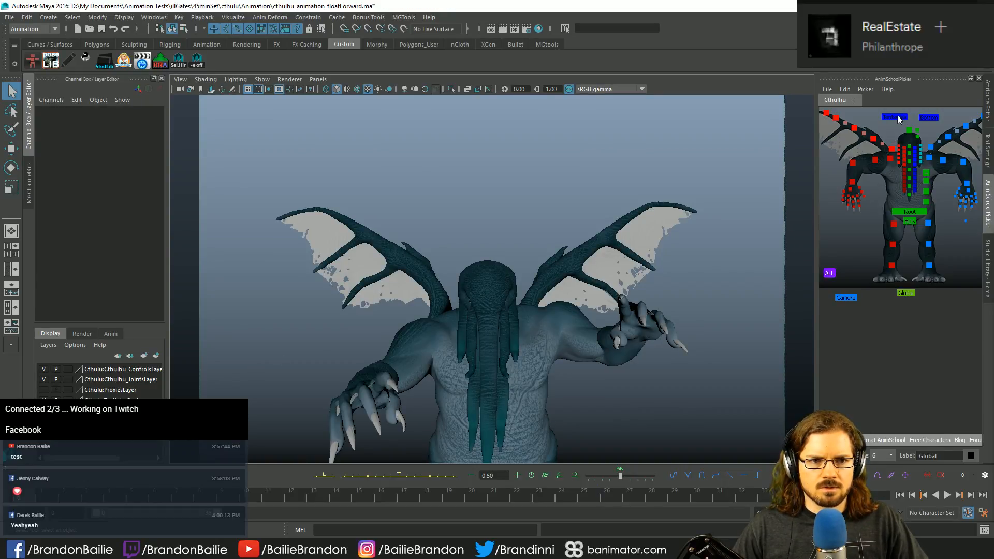
{"action": "left_click", "coordinate": [891, 149]}
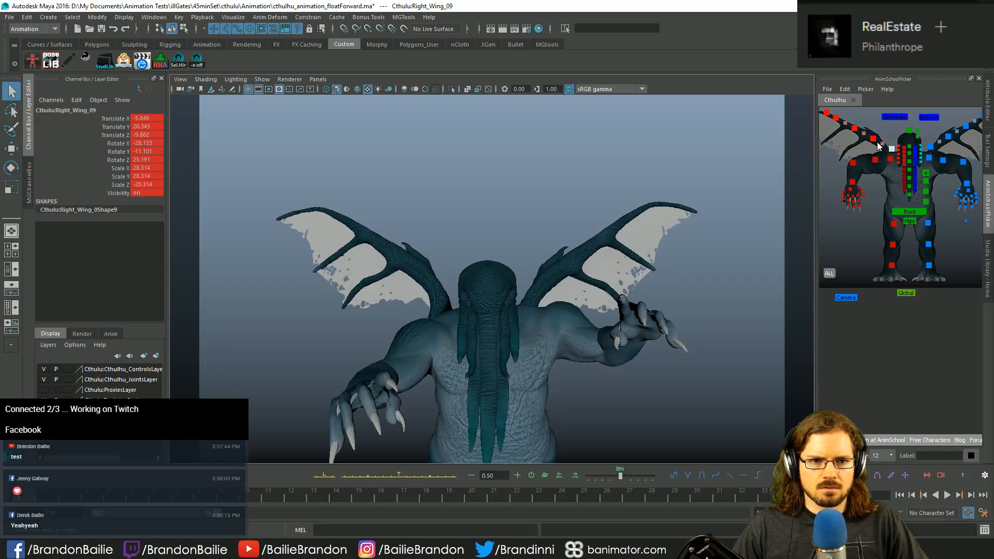
{"action": "left_click_drag", "start_coordinate": [824, 114], "coordinate": [883, 147], "text": "shift"}
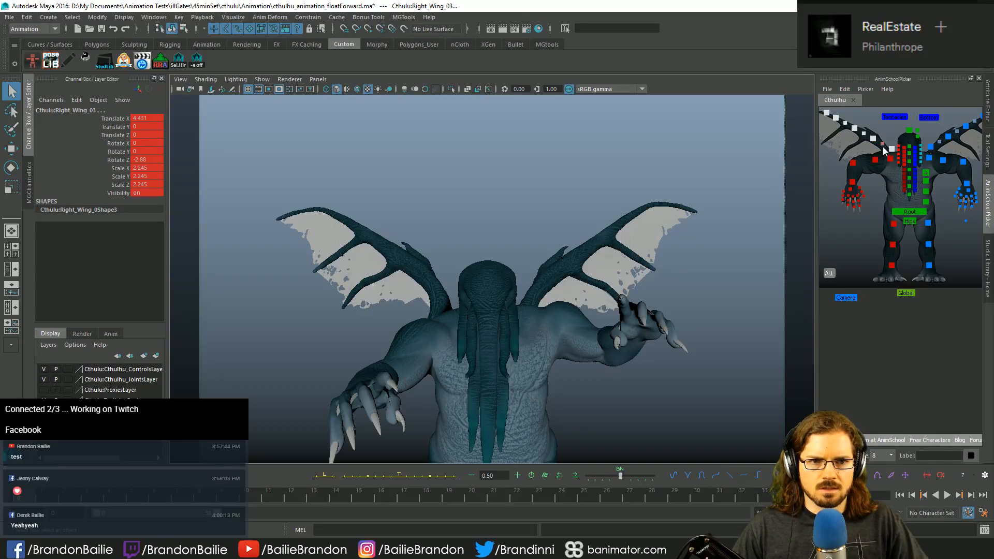
{"action": "right_click", "coordinate": [830, 145]}
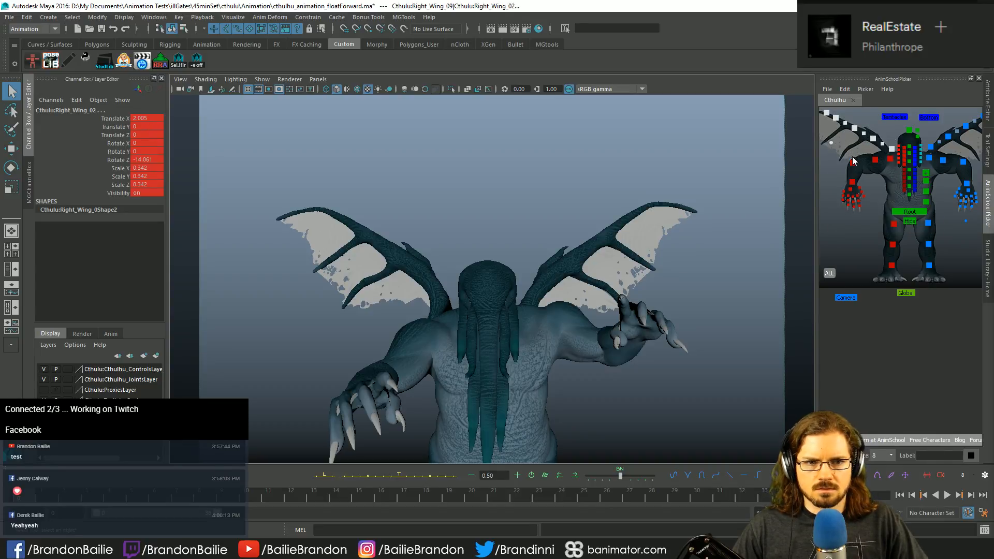
{"action": "left_click", "coordinate": [846, 150]}
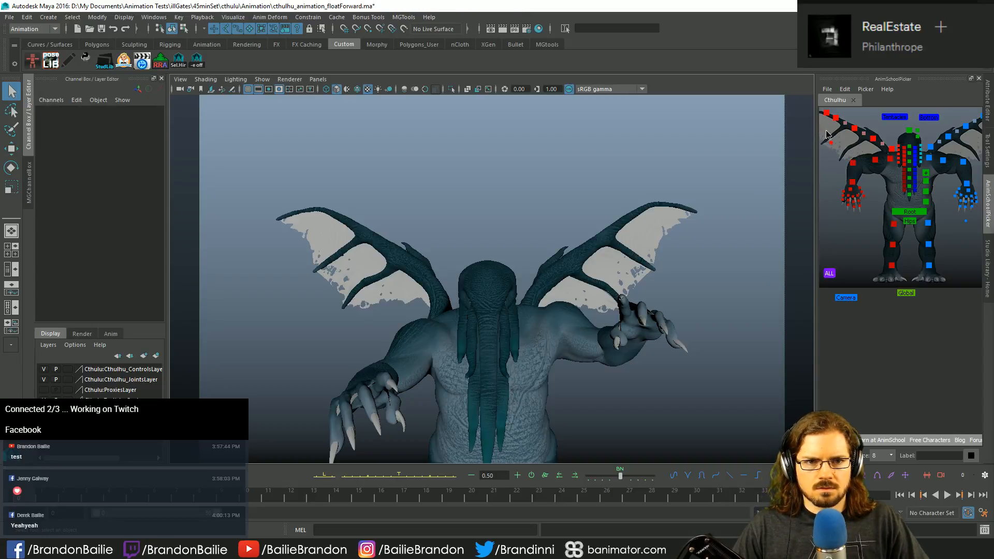
{"action": "left_click", "coordinate": [933, 456]}
{"action": "type", "text": "Wings"}
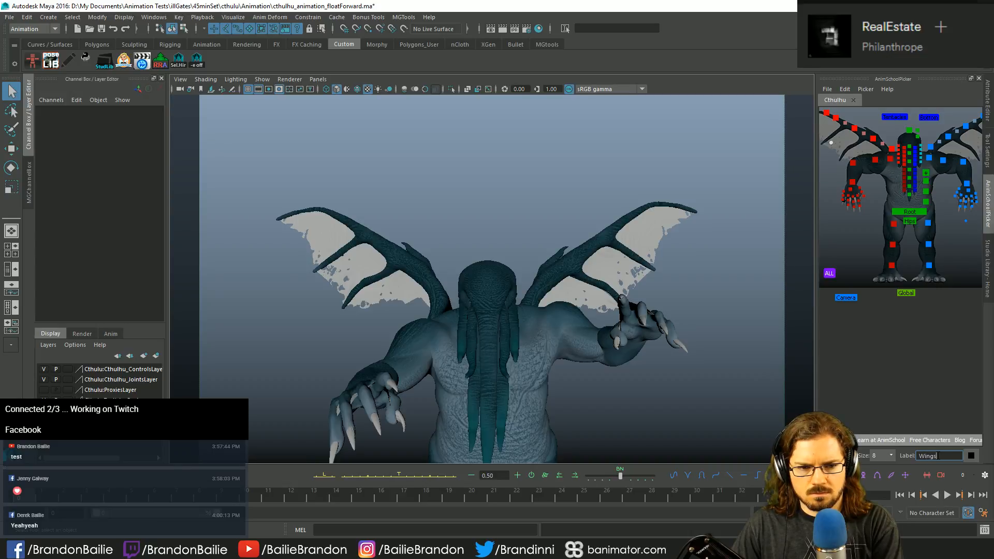
{"action": "key", "text": "Return"}
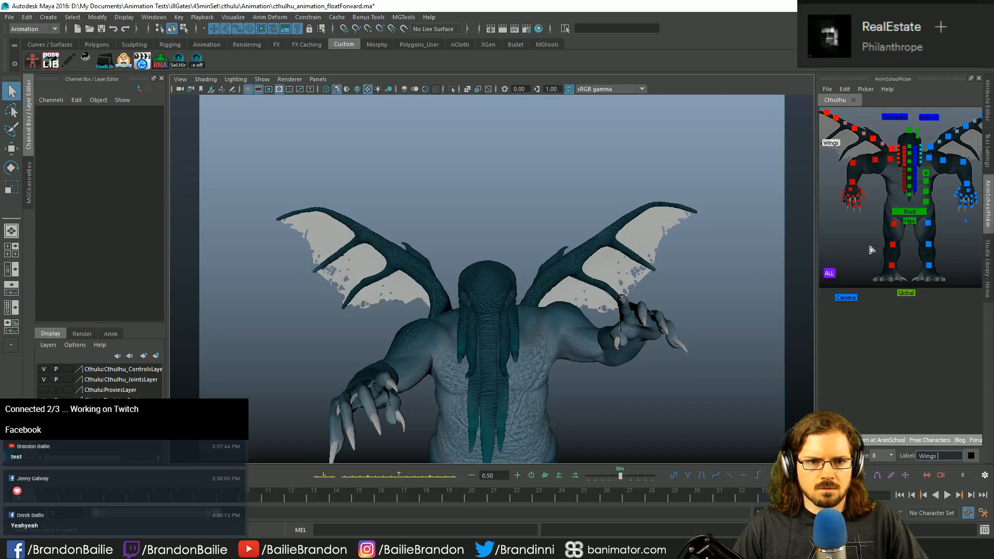
{"action": "left_click_drag", "start_coordinate": [836, 142], "coordinate": [844, 143]}
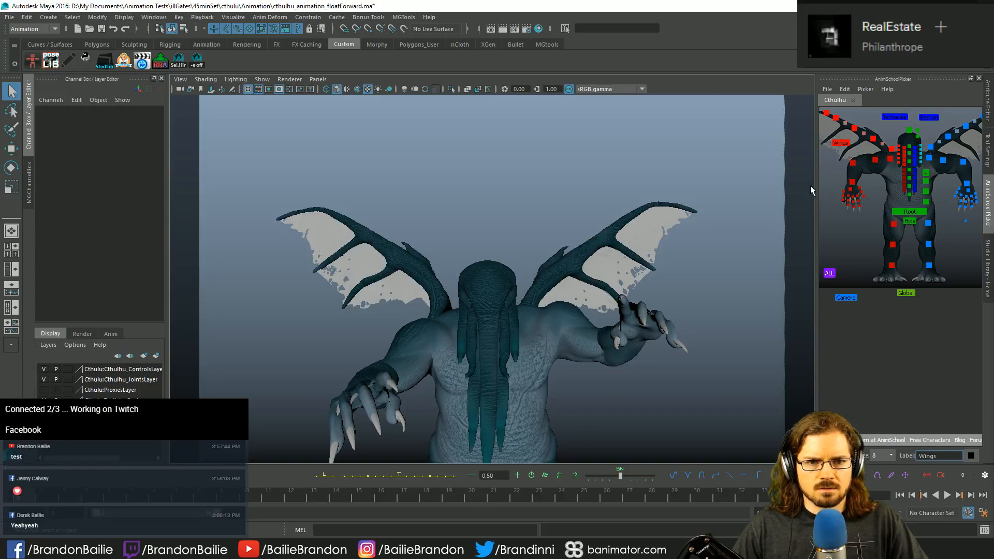
Step: Widen the picker and add one button labelled Wings for all the left wing controls
{"action": "left_click_drag", "start_coordinate": [816, 185], "coordinate": [777, 184]}
{"action": "left_click", "coordinate": [893, 146]}
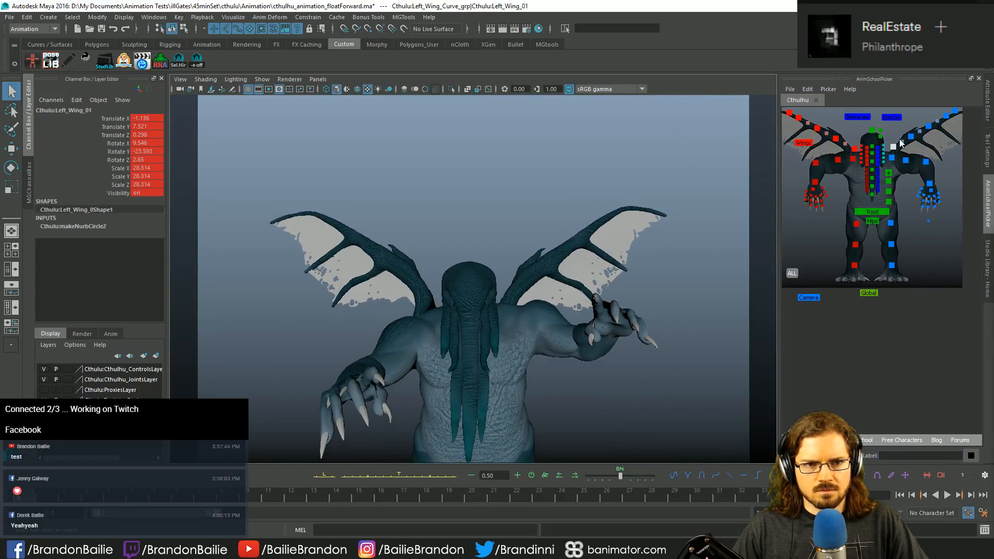
{"action": "left_click_drag", "start_coordinate": [909, 144], "coordinate": [980, 102]}
{"action": "right_click", "coordinate": [947, 145]}
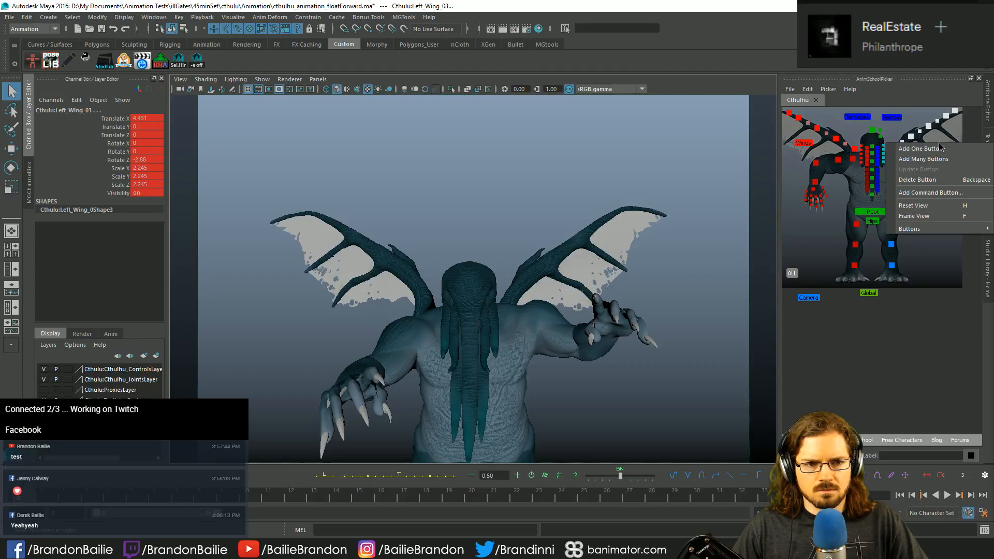
{"action": "left_click", "coordinate": [949, 150]}
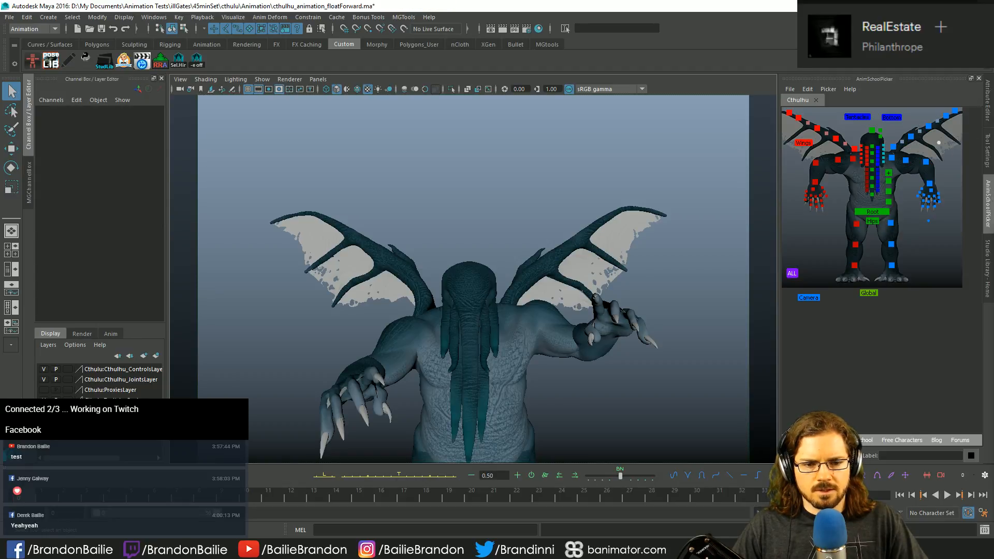
{"action": "left_click", "coordinate": [932, 457]}
{"action": "type", "text": "Wings"}
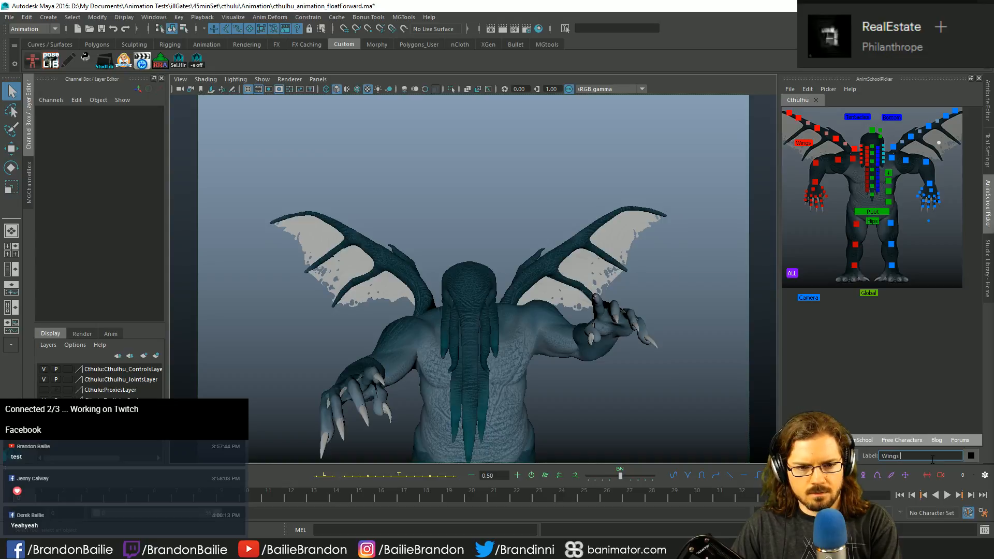
{"action": "key", "text": "Return"}
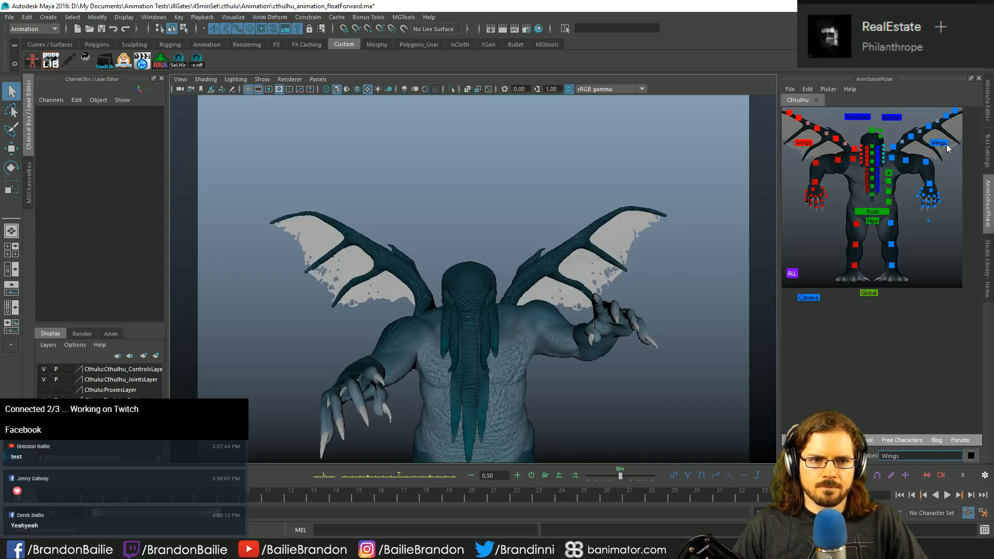
Step: Select both wings' controls, apply Zero.pose from the Studio Library, and clear the selection
{"action": "left_click", "coordinate": [939, 143]}
{"action": "left_click", "coordinate": [803, 143]}
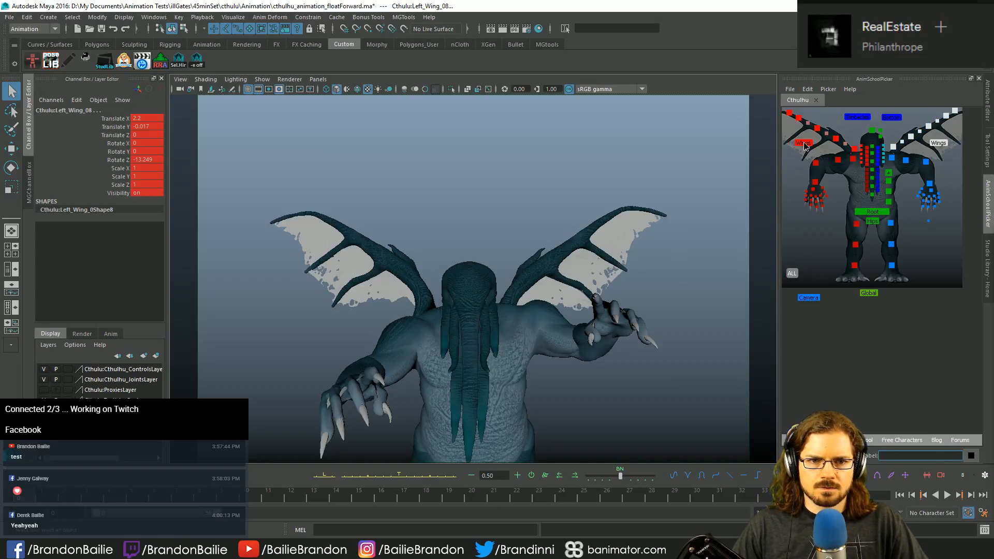
{"action": "left_click", "coordinate": [988, 272]}
{"action": "left_click", "coordinate": [947, 196]}
{"action": "double_click", "coordinate": [955, 203]}
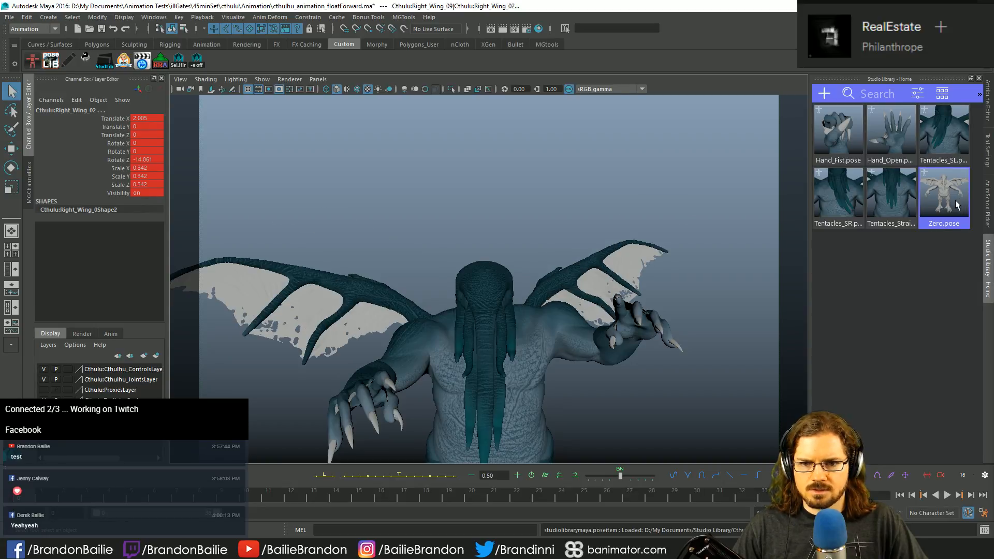
{"action": "left_click", "coordinate": [988, 196]}
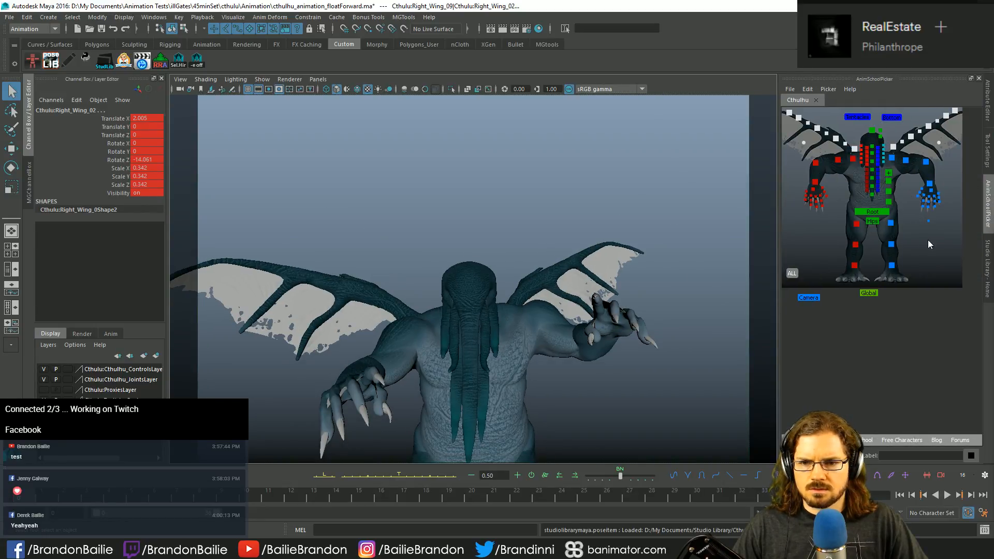
{"action": "left_click", "coordinate": [930, 260]}
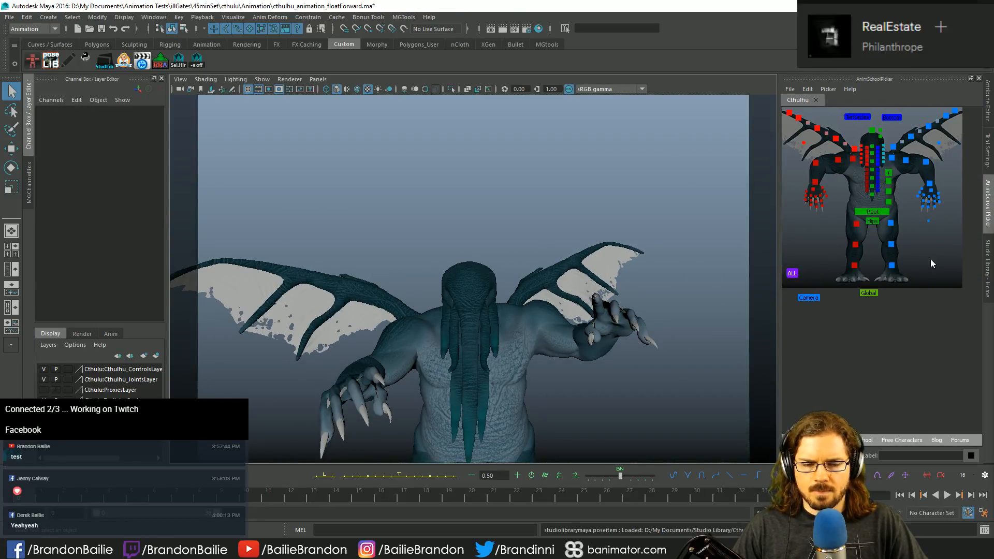
Step: Select the Root control, switch the viewport to untextured shading, and play the animation to review it
{"action": "left_click", "coordinate": [872, 211]}
{"action": "key", "text": "e"}
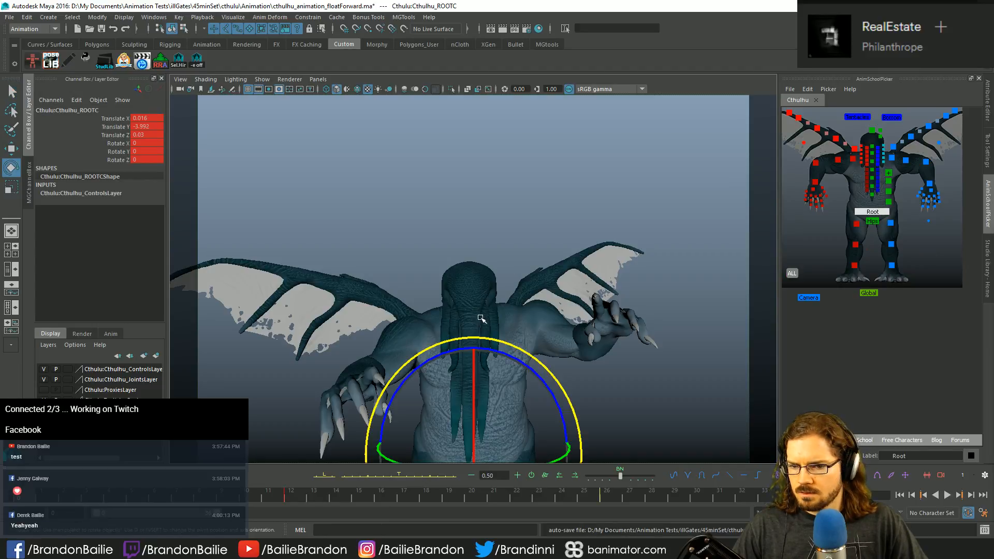
{"action": "key", "text": "period"}
{"action": "key", "text": "comma"}
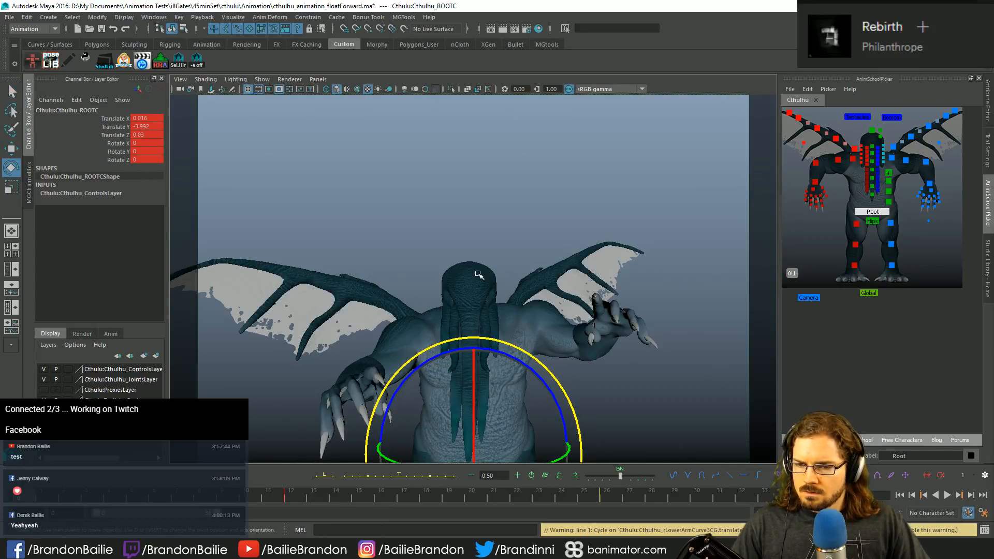
{"action": "key", "text": "q"}
{"action": "key", "text": "5"}
{"action": "key", "text": "alt+v"}
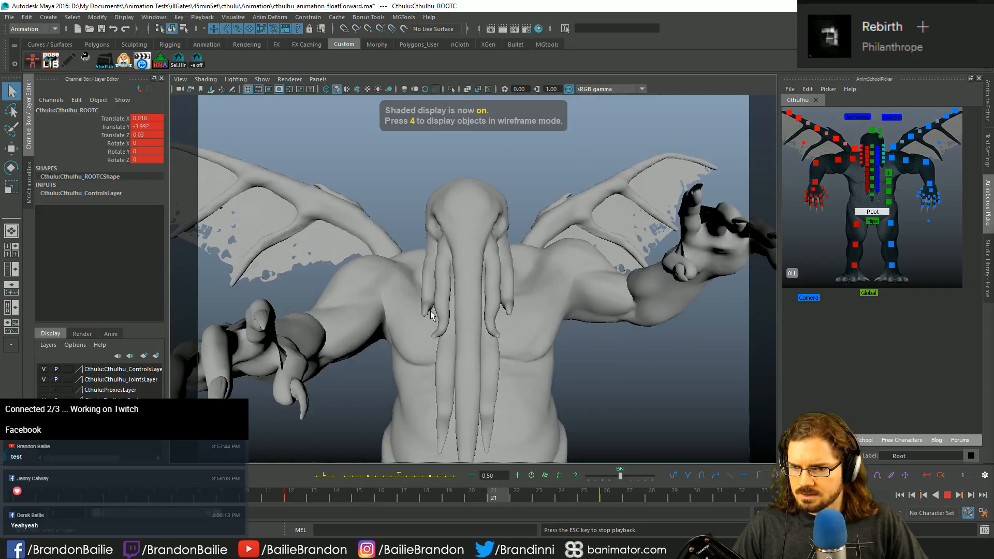
{"action": "key", "text": "Escape"}
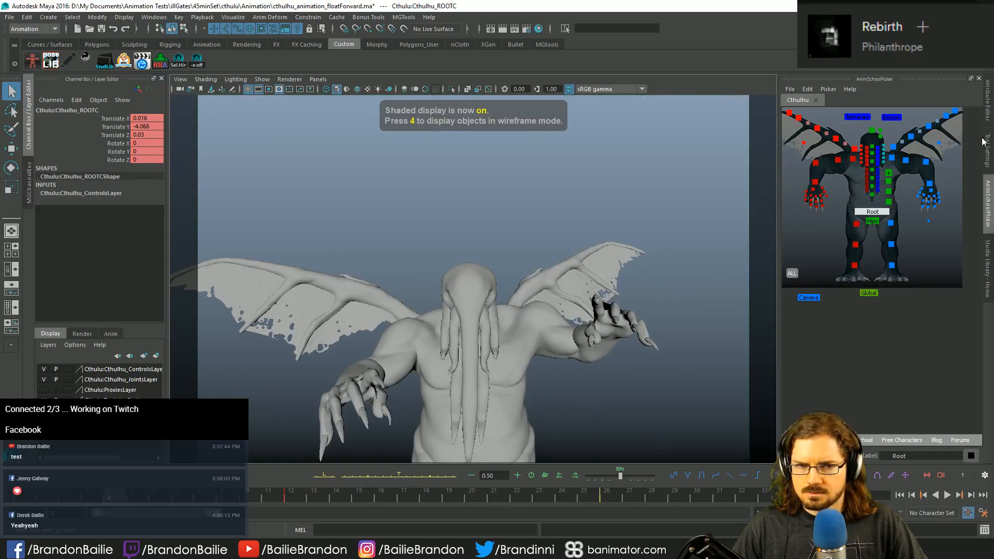
Step: Undo the accidental label changes on the two wing buttons in the picker
{"action": "left_click", "coordinate": [800, 145]}
{"action": "left_click", "coordinate": [808, 89]}
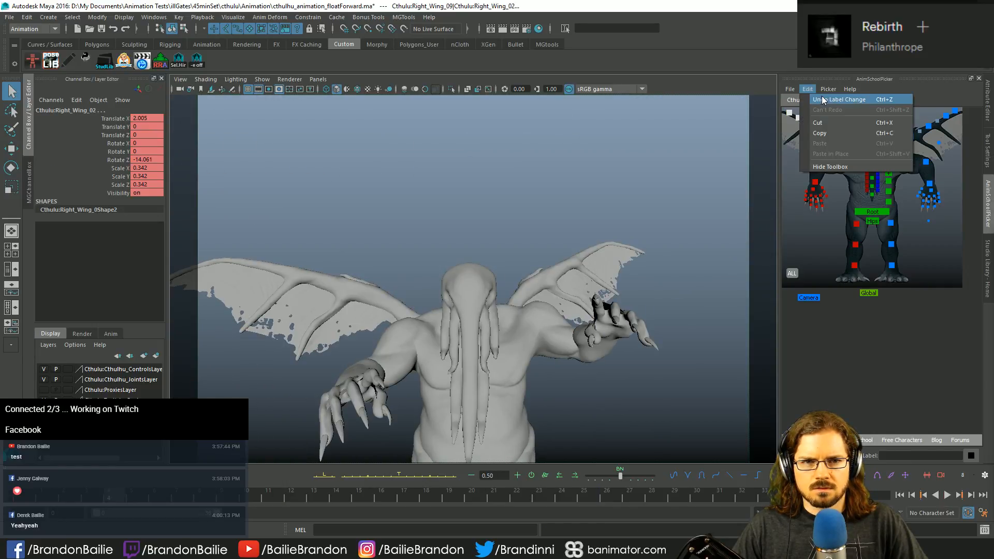
{"action": "left_click", "coordinate": [824, 99]}
{"action": "left_click", "coordinate": [786, 174]}
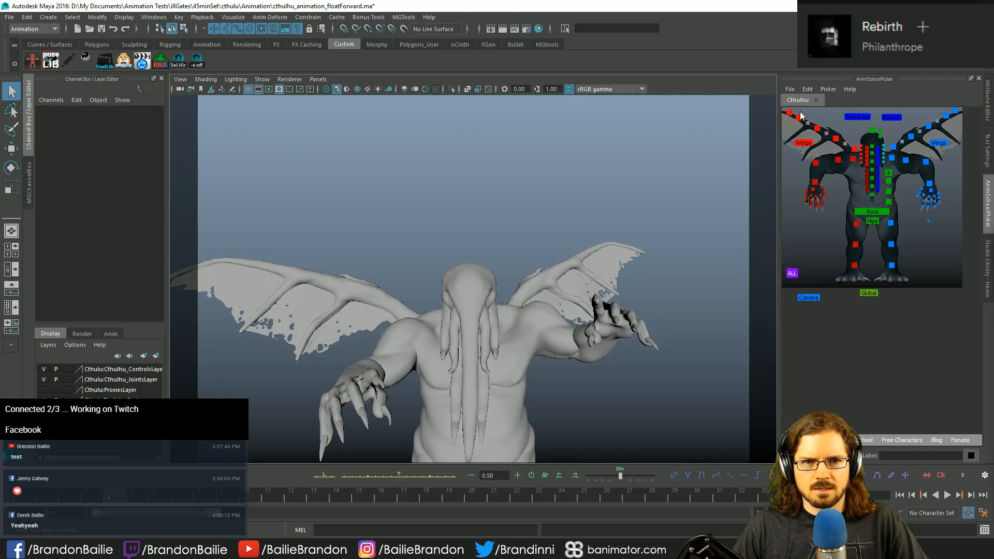
{"action": "left_click", "coordinate": [809, 89]}
{"action": "left_click", "coordinate": [808, 164]}
Step: Select the controls of both wings and key their spread pose near the end of the animation
{"action": "left_click", "coordinate": [803, 144]}
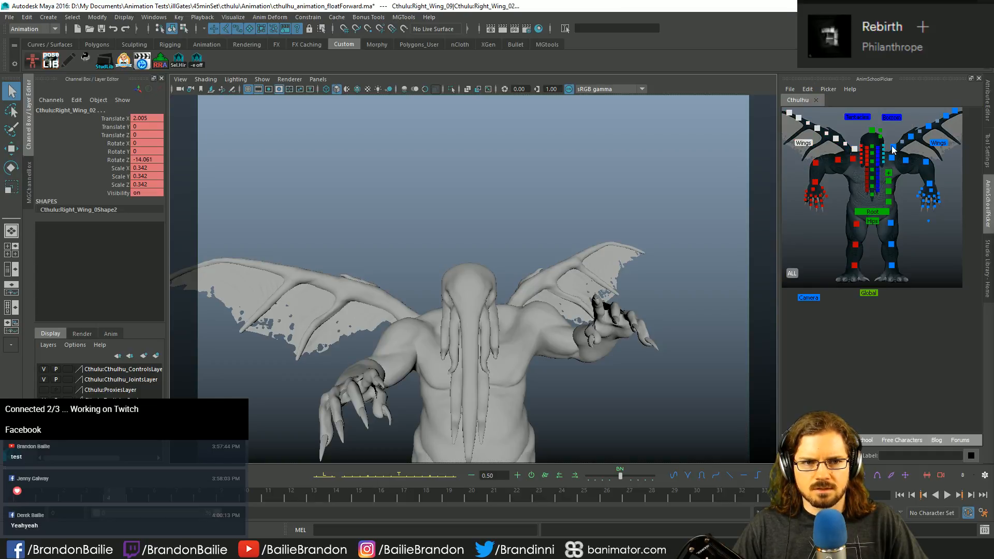
{"action": "left_click", "coordinate": [937, 142], "text": "shift"}
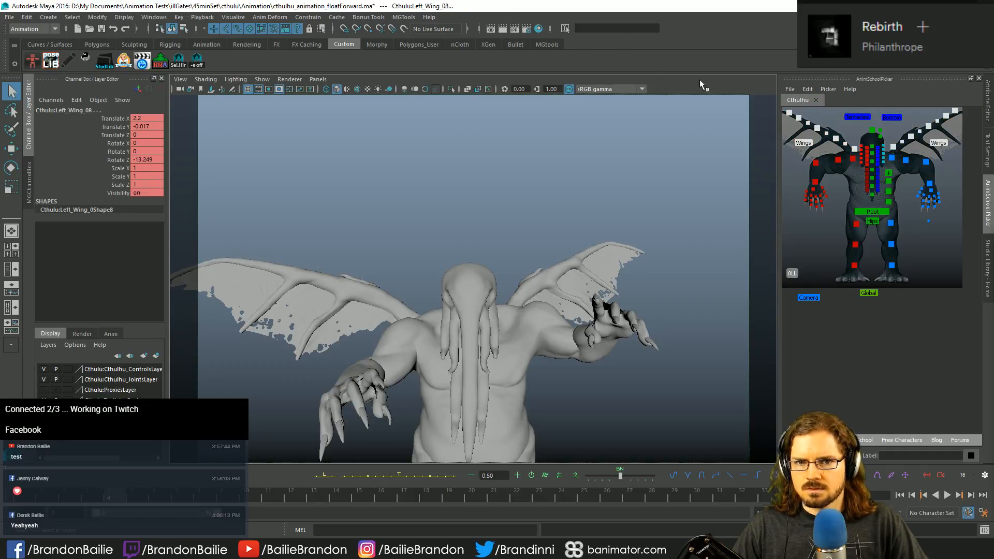
{"action": "key", "text": "f"}
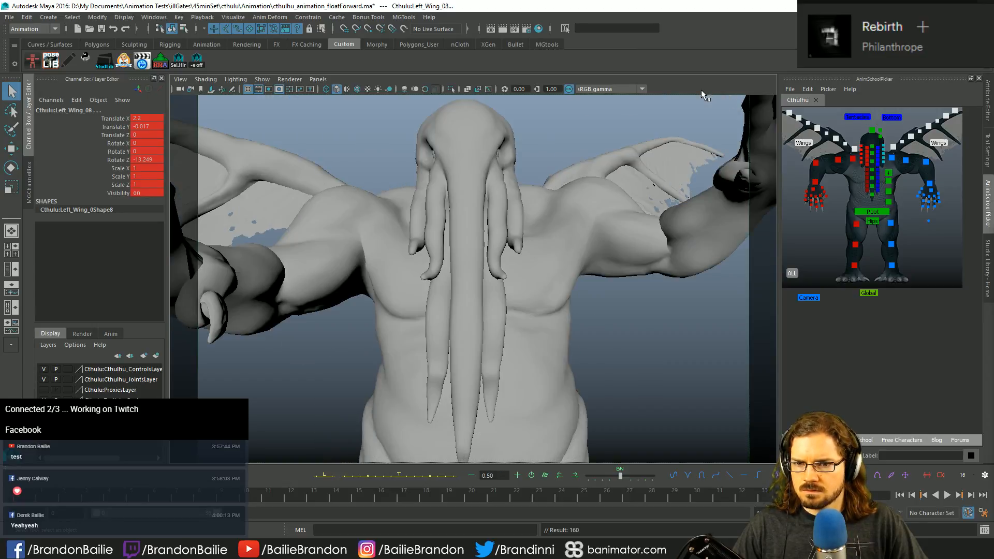
{"action": "key", "text": "f"}
Step: Deselect the wing controls and play the animation in the camera view to review the spread wings
{"action": "left_click", "coordinate": [801, 224]}
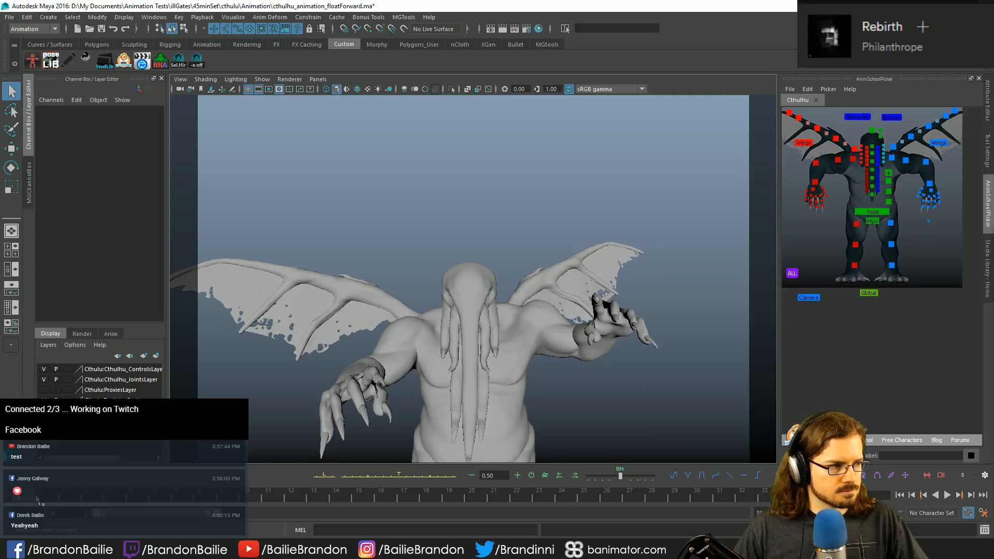
{"action": "key", "text": "alt+v"}
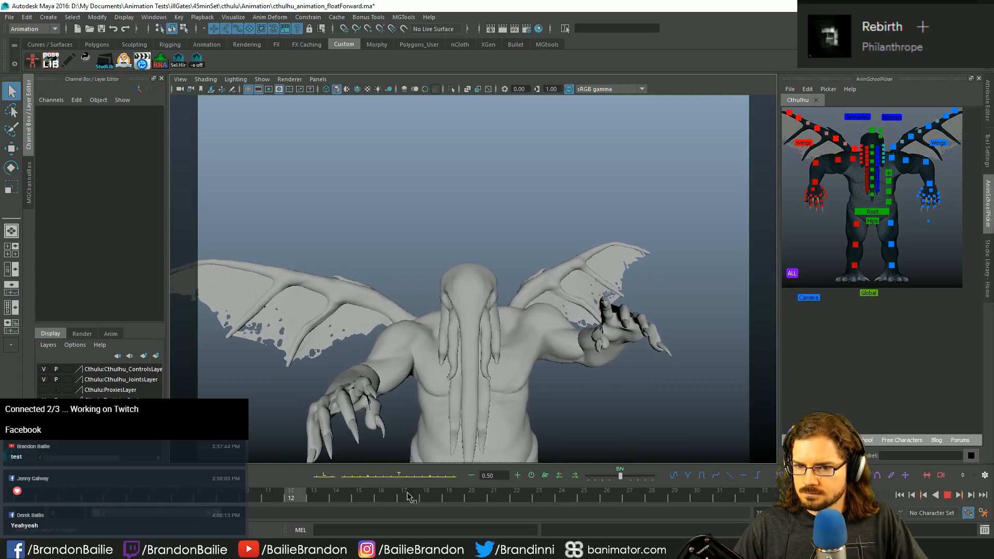
{"action": "key", "text": "alt+v"}
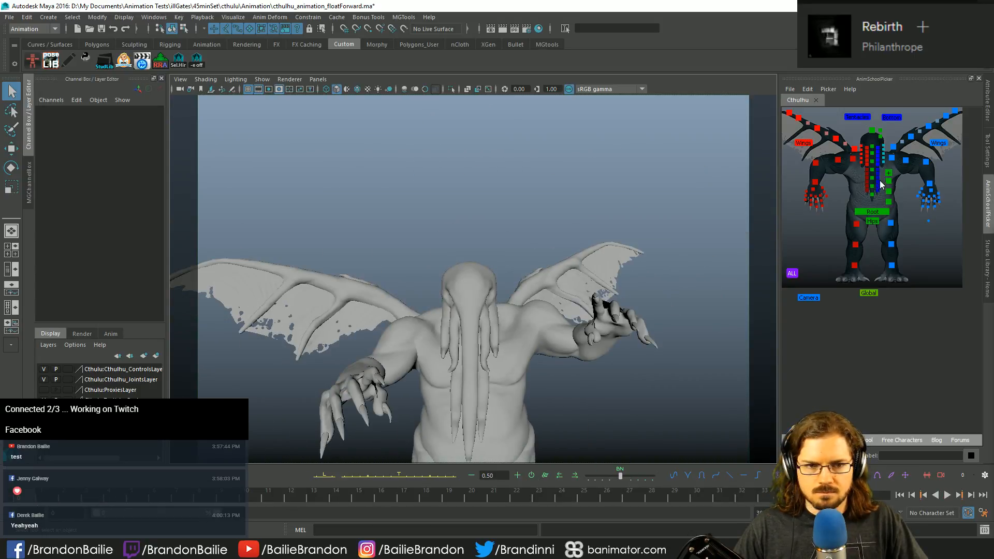
Step: Select the top spine control and the spine controls beneath it in the character picker
{"action": "left_click", "coordinate": [864, 212]}
{"action": "key", "text": "e"}
{"action": "left_click", "coordinate": [893, 206]}
{"action": "key", "text": "q"}
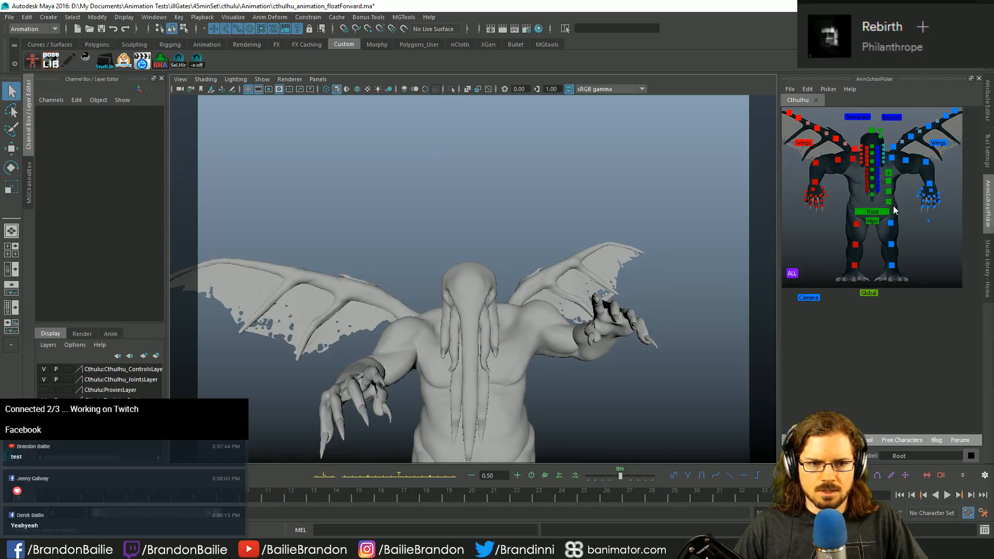
{"action": "left_click", "coordinate": [890, 175]}
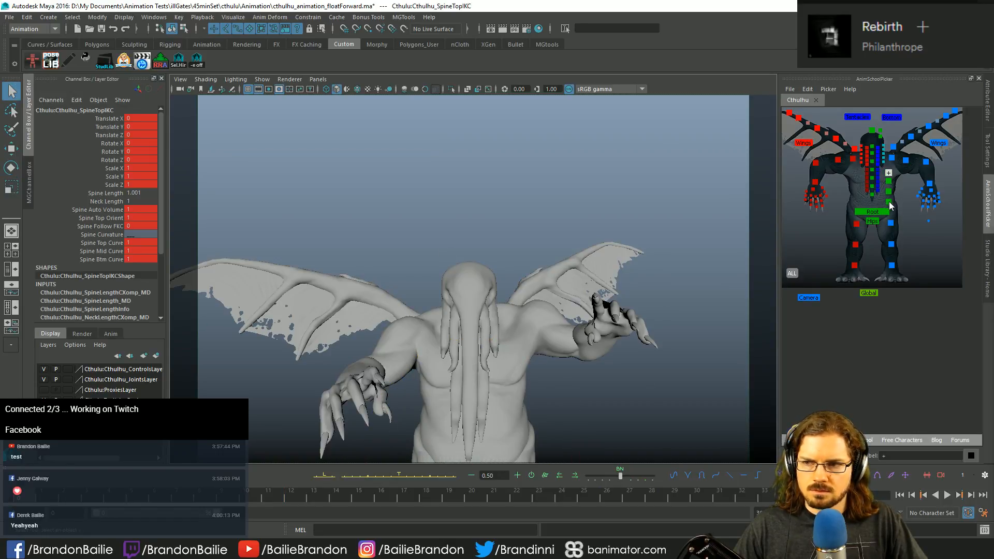
{"action": "left_click_drag", "start_coordinate": [891, 206], "coordinate": [891, 186]}
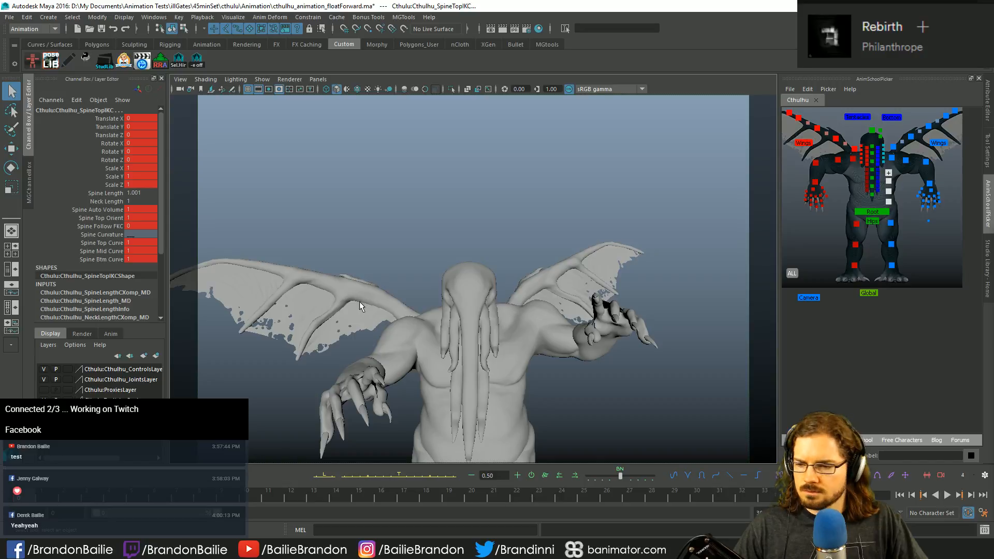
Step: Select all of the rig's controls, key their pose on the animation's main keyframes, and clear the selection
{"action": "left_click", "coordinate": [792, 273]}
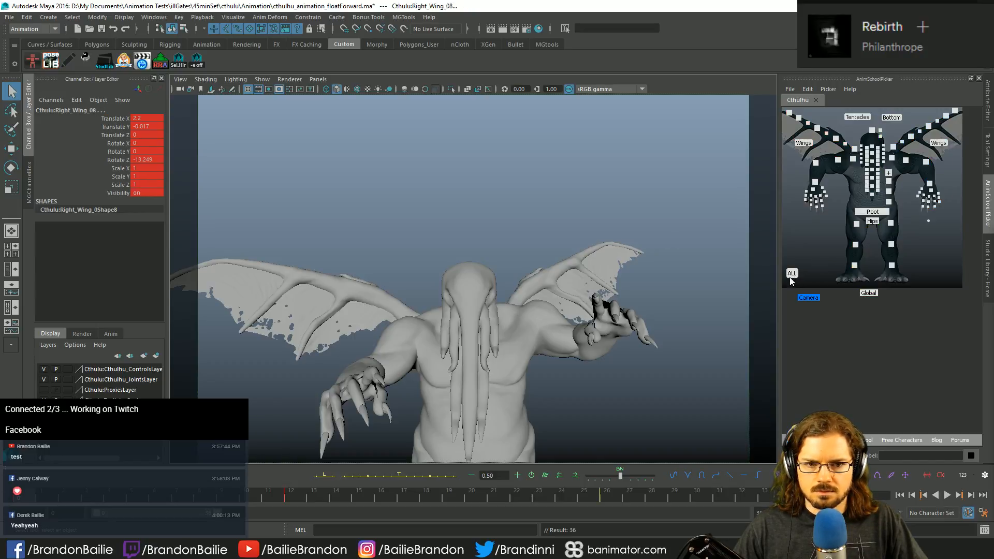
{"action": "scroll", "coordinate": [603, 296], "scroll_direction": "up", "scroll_amount": 5}
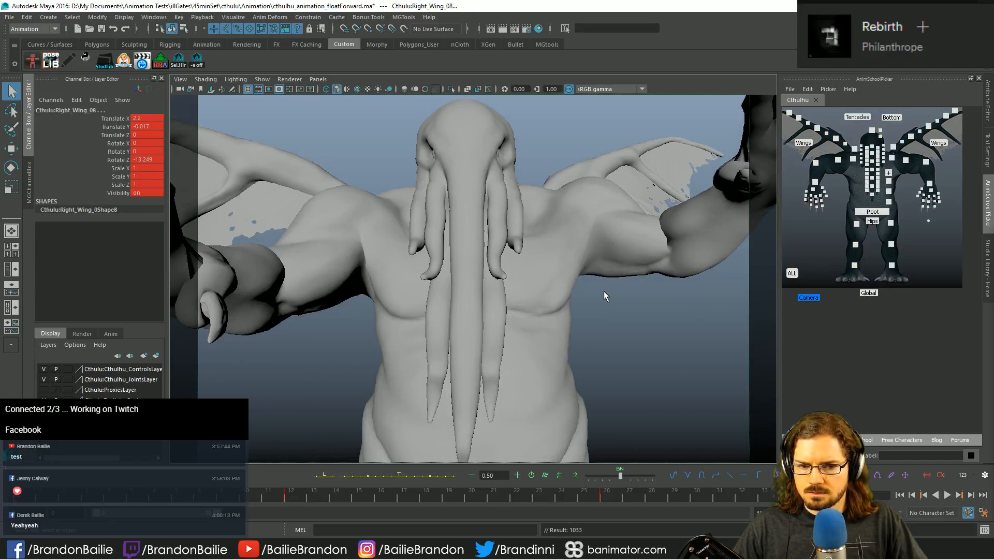
{"action": "key", "text": "period"}
{"action": "left_click", "coordinate": [971, 264]}
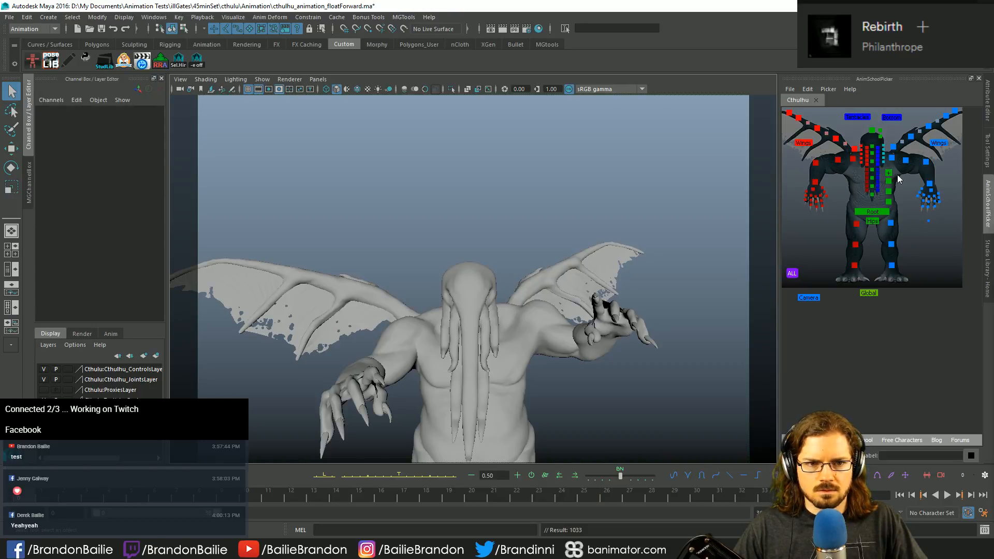
Step: Select the column of spine controls and bend them forward at frame 12 to about 12.7 in Rotate X
{"action": "left_click_drag", "start_coordinate": [888, 169], "coordinate": [892, 207]}
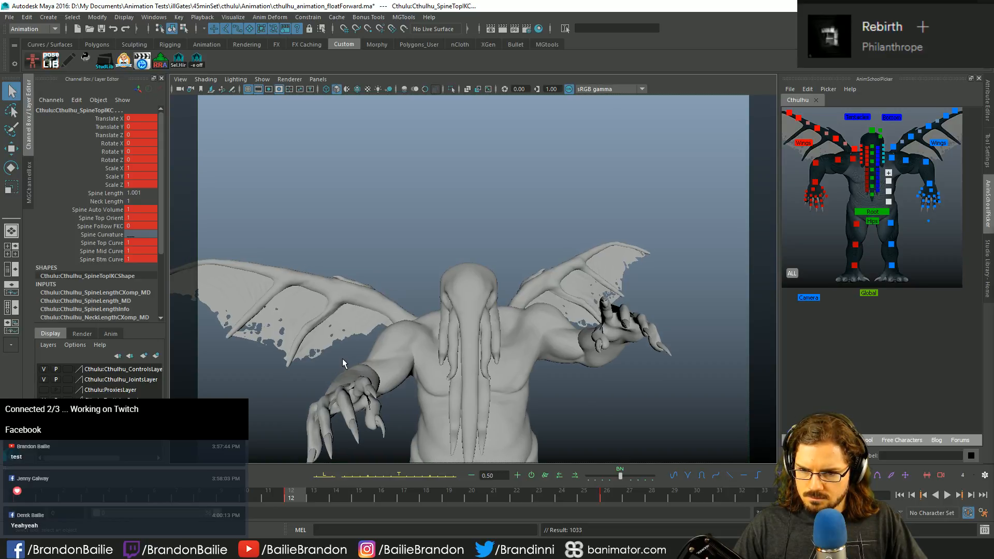
{"action": "key", "text": "e"}
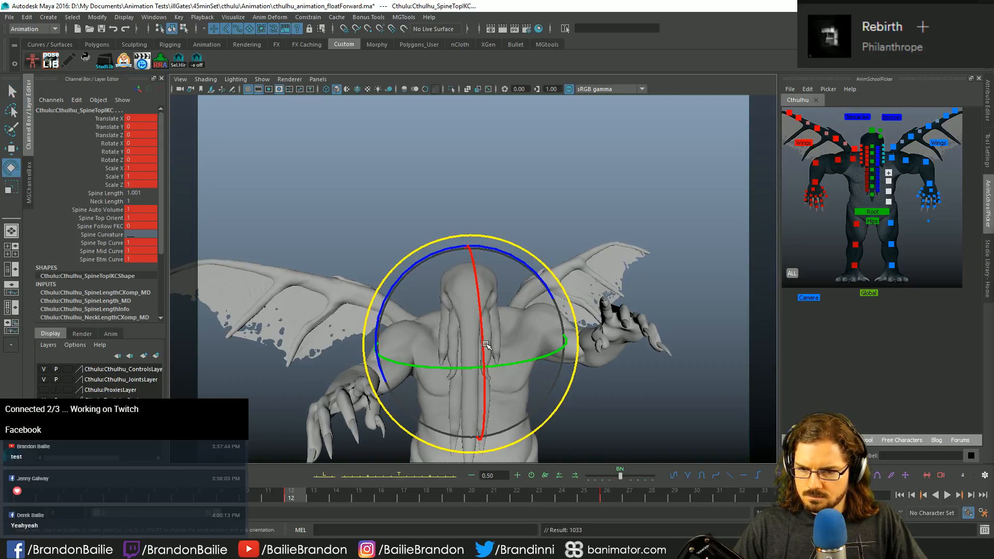
{"action": "left_click_drag", "start_coordinate": [485, 342], "coordinate": [499, 357]}
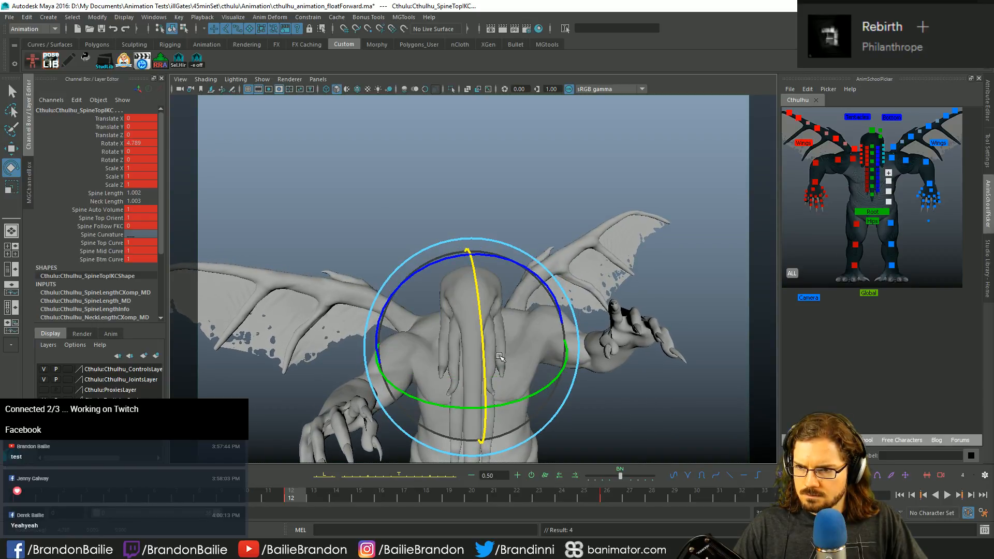
{"action": "key", "text": "ctrl+z"}
{"action": "left_click_drag", "start_coordinate": [474, 315], "coordinate": [475, 348]}
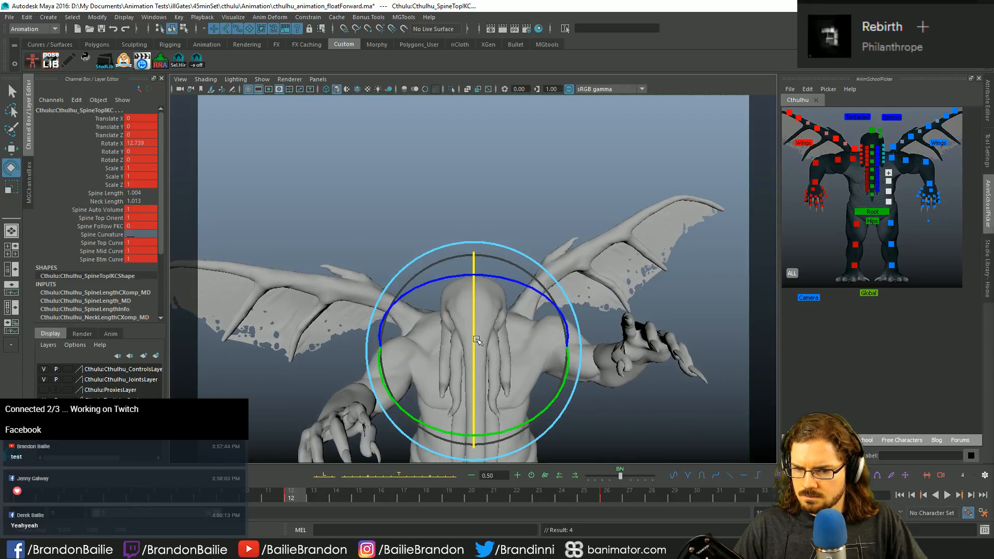
Step: Rotate the spine controls slightly back on the final pose to about -1.66 in Rotate X
{"action": "key", "text": "q"}
{"action": "key", "text": "comma"}
{"action": "key", "text": "period"}
{"action": "key", "text": "period"}
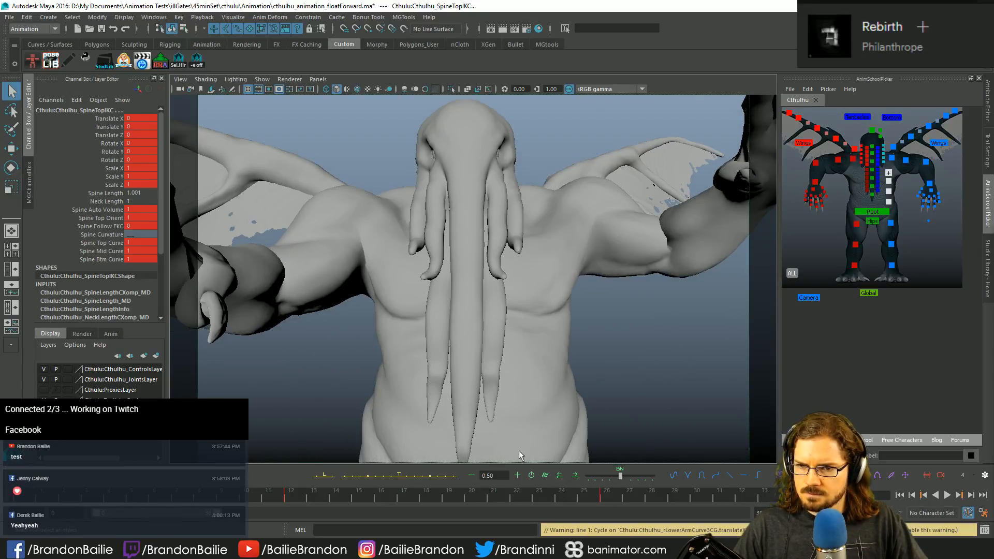
{"action": "key", "text": "e"}
{"action": "left_click_drag", "start_coordinate": [449, 288], "coordinate": [483, 275]}
{"action": "key", "text": "ctrl+z"}
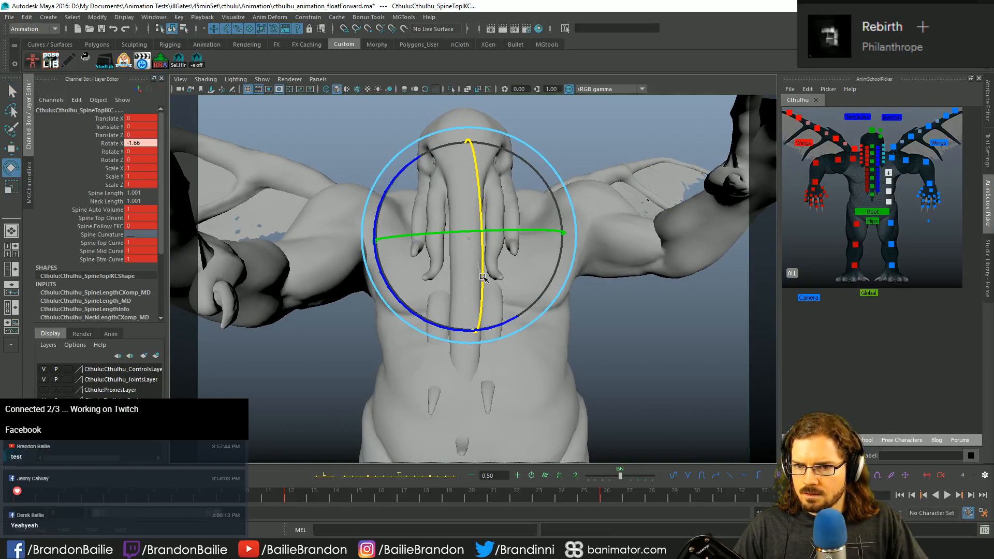
Step: Twist the spine controls on the first pose to about 0.7, -5.9 and -0.8 in Rotate X, Y and Z, and key them
{"action": "key", "text": "q"}
{"action": "key", "text": "comma"}
{"action": "key", "text": "comma"}
{"action": "scroll", "coordinate": [482, 275], "scroll_direction": "down", "scroll_amount": 5}
{"action": "key", "text": "e"}
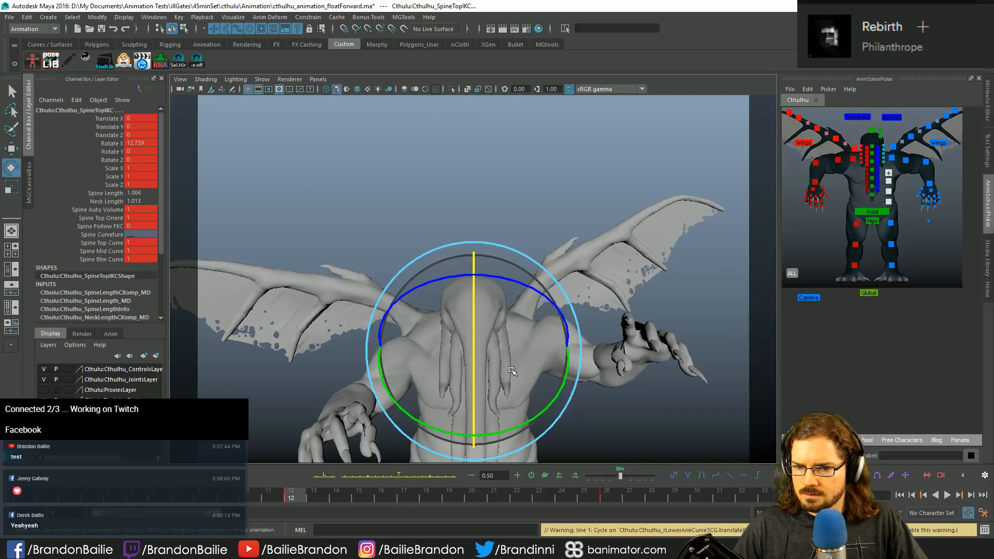
{"action": "left_click_drag", "start_coordinate": [521, 356], "coordinate": [513, 358]}
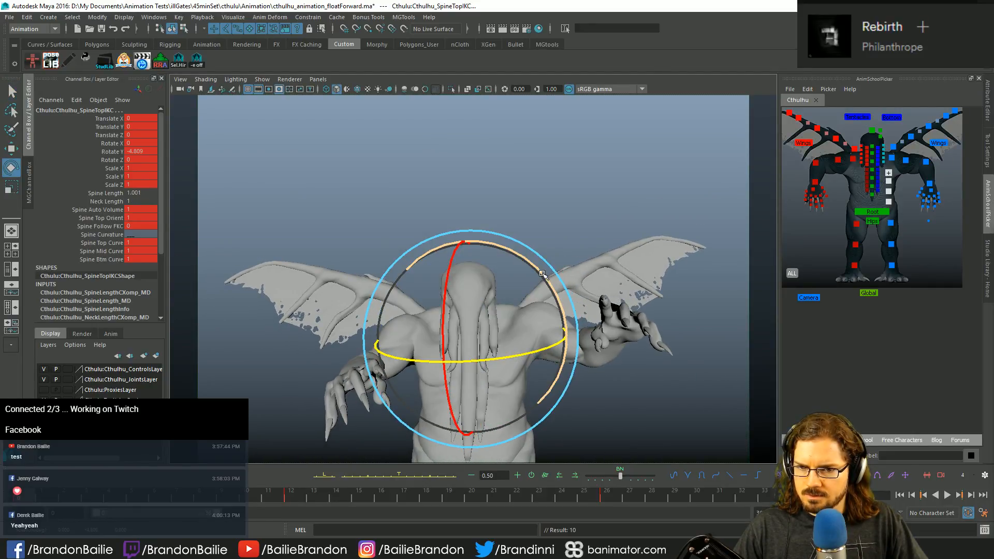
{"action": "left_click_drag", "start_coordinate": [542, 275], "coordinate": [513, 342]}
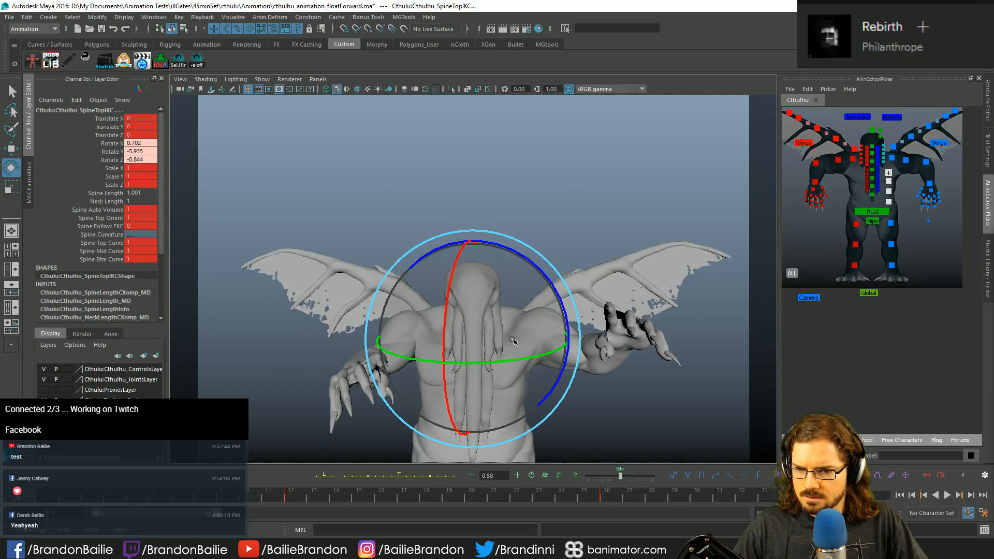
{"action": "key", "text": "q"}
{"action": "key", "text": "s"}
Step: Blend the spine pose at frame 12 strongly towards the first pose using the BN tween slider
{"action": "key", "text": "period"}
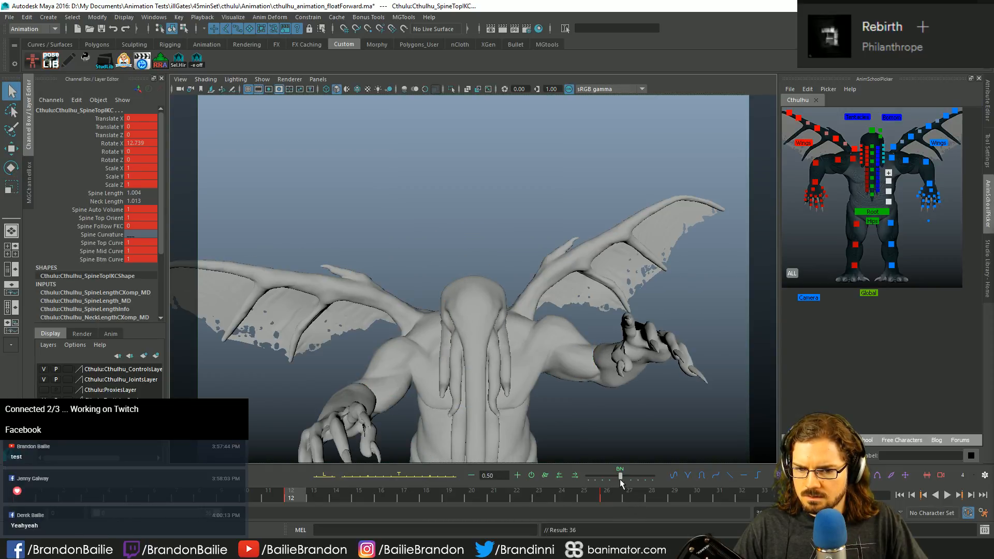
{"action": "left_click_drag", "start_coordinate": [619, 480], "coordinate": [587, 488]}
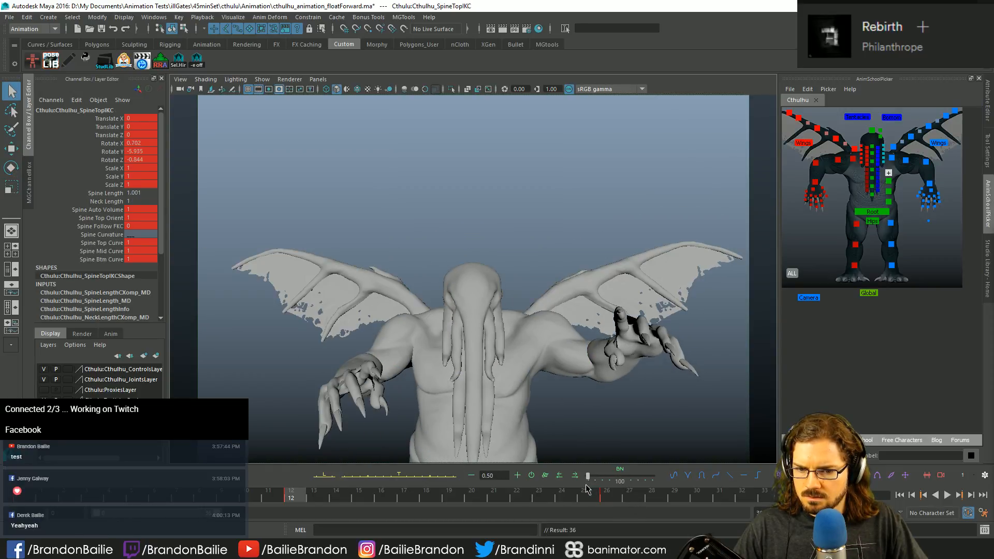
{"action": "key", "text": "period"}
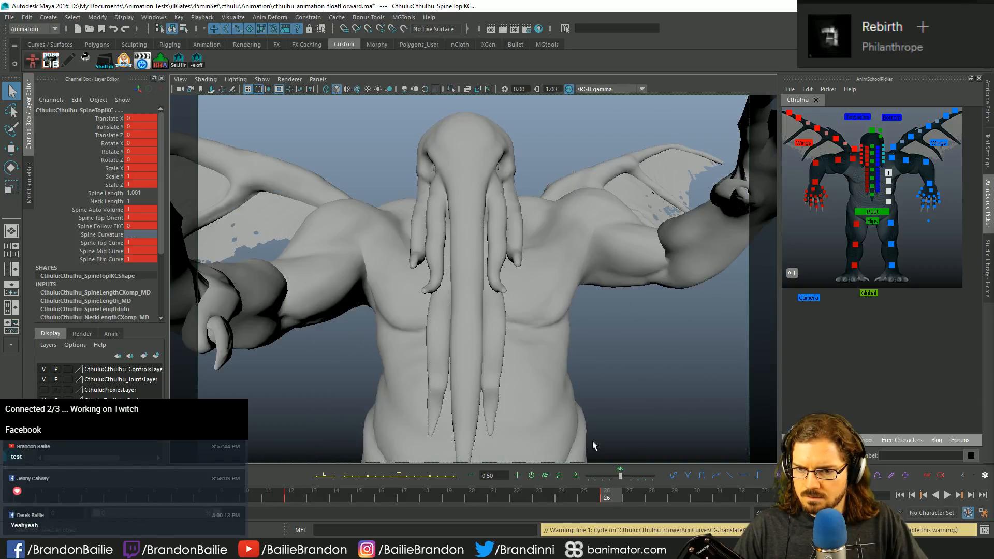
Step: Zero the spine controls' rotation at frame 19 and bend them forward to about 10.1 in Rotate X
{"action": "key", "text": "e"}
{"action": "key", "text": "comma"}
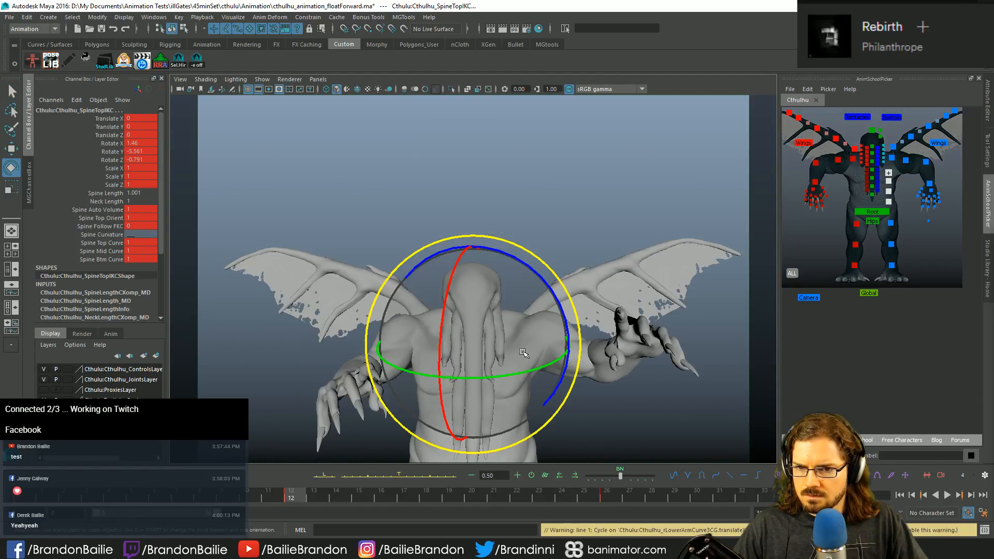
{"action": "key", "text": "alt+v"}
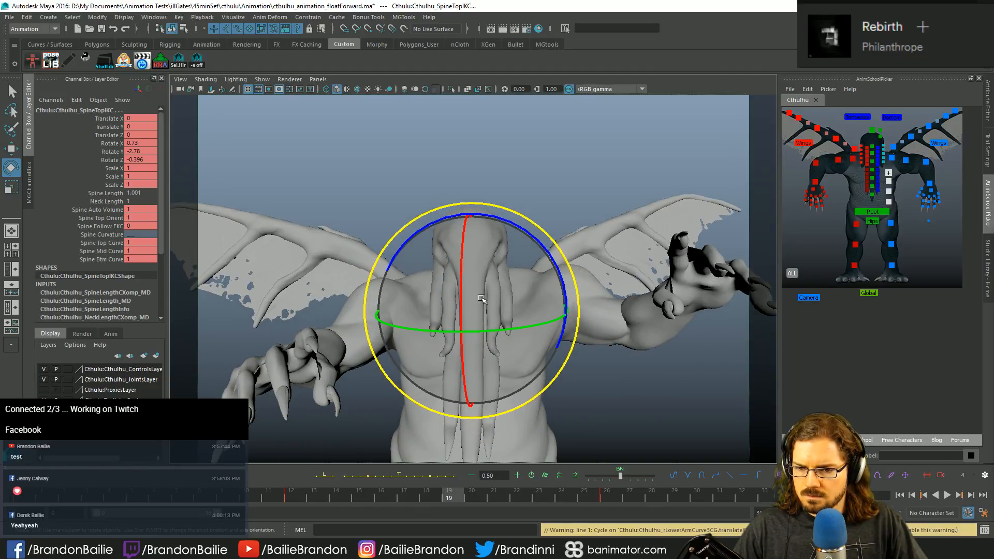
{"action": "key", "text": "alt+r"}
{"action": "left_click", "coordinate": [472, 272]}
{"action": "key", "text": "alt+v"}
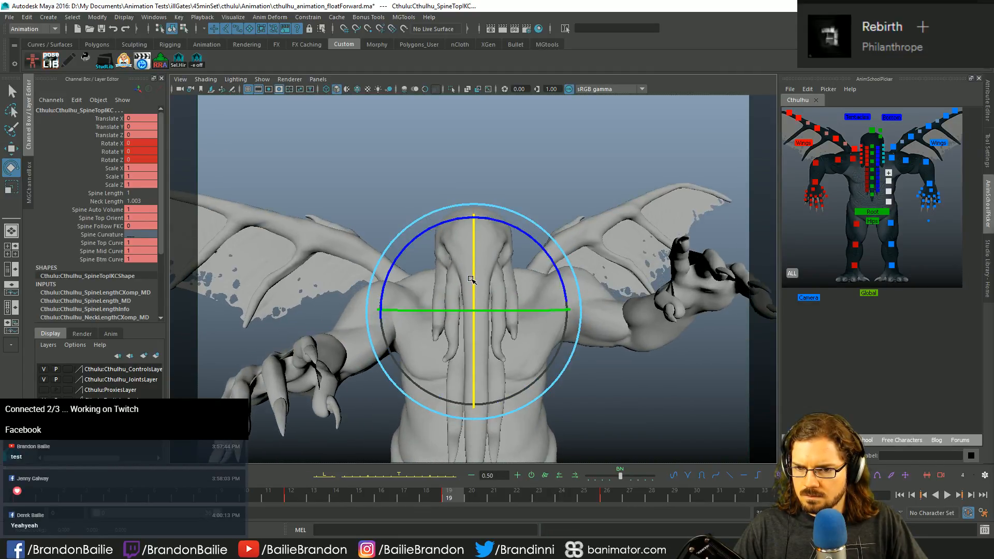
{"action": "key", "text": "q"}
{"action": "scroll", "coordinate": [470, 285], "scroll_direction": "up", "scroll_amount": 5}
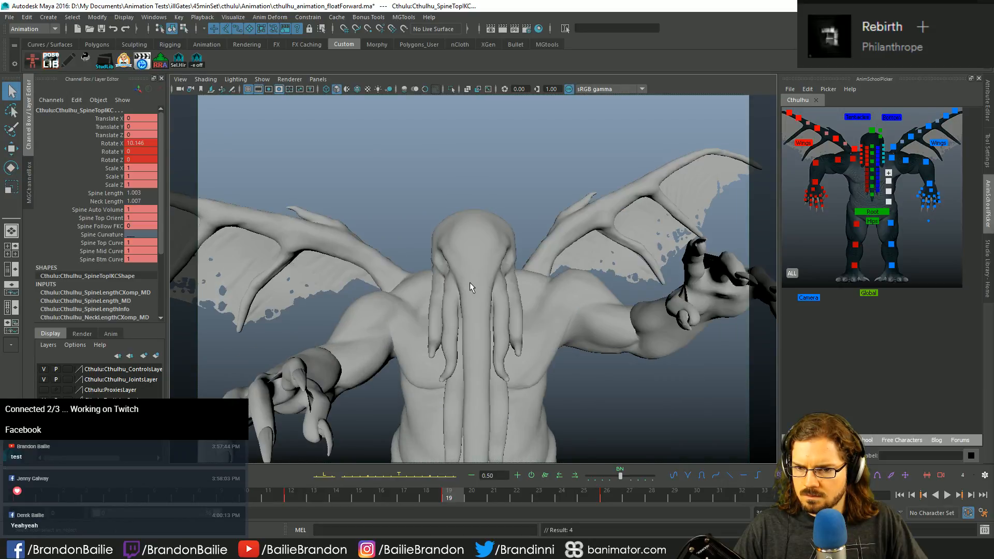
Step: Play the animation in the camera view and compare the first pose with frame 12 to review the spine motion
{"action": "key", "text": "e"}
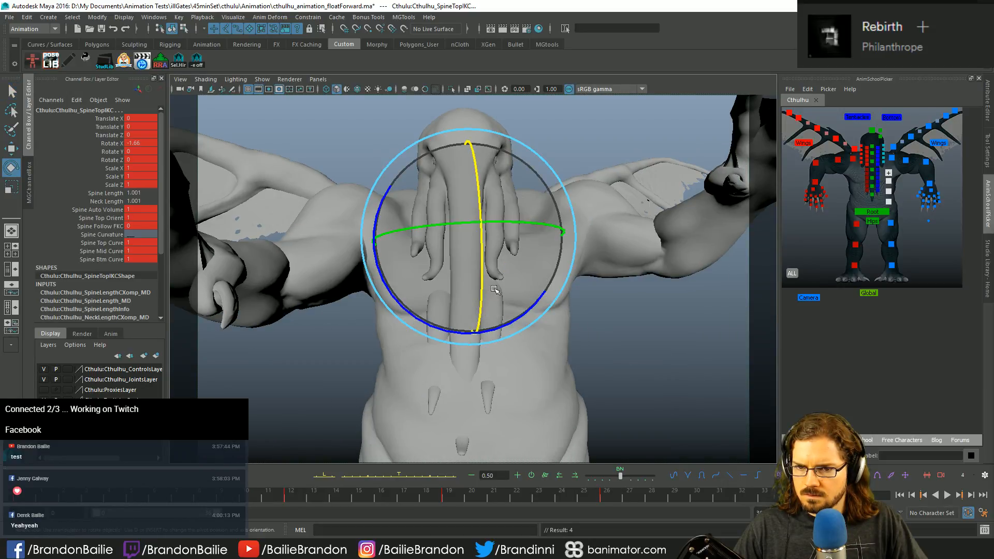
{"action": "key", "text": "alt+v"}
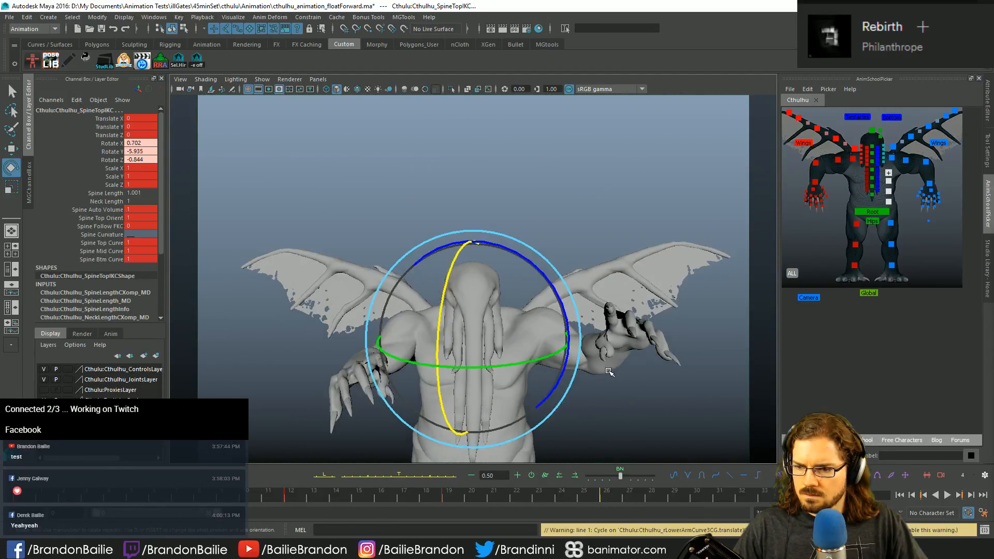
{"action": "key", "text": "alt+v"}
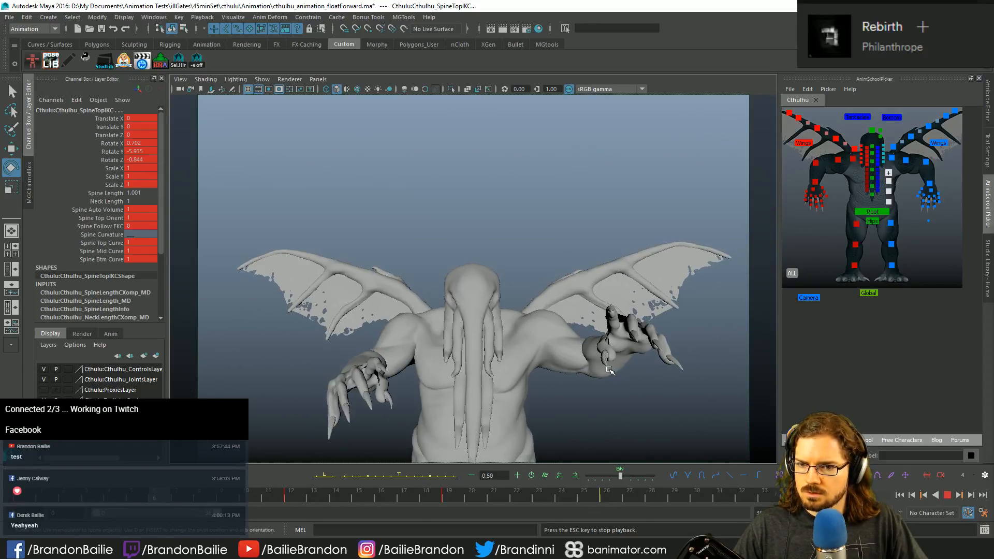
{"action": "key", "text": "alt+v"}
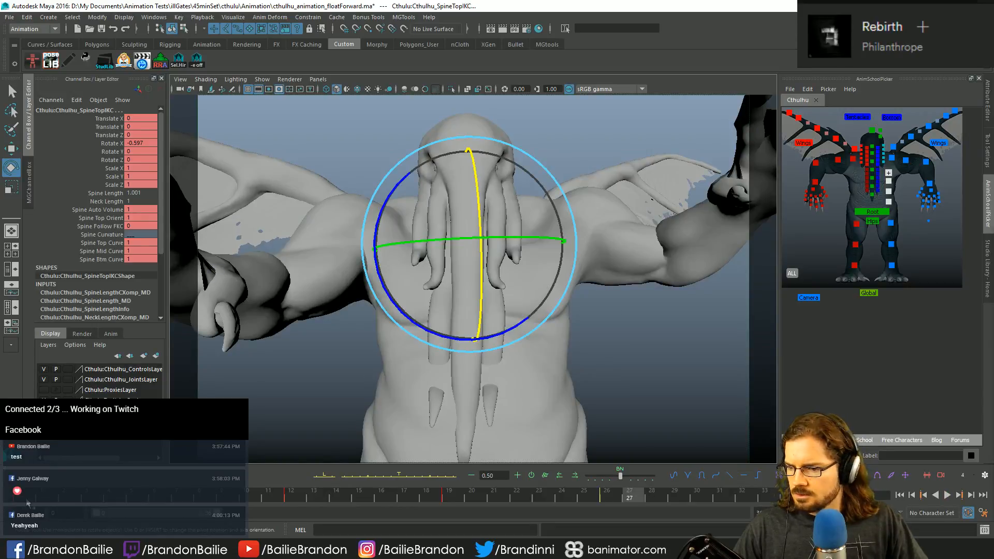
{"action": "key", "text": "alt+shift+v"}
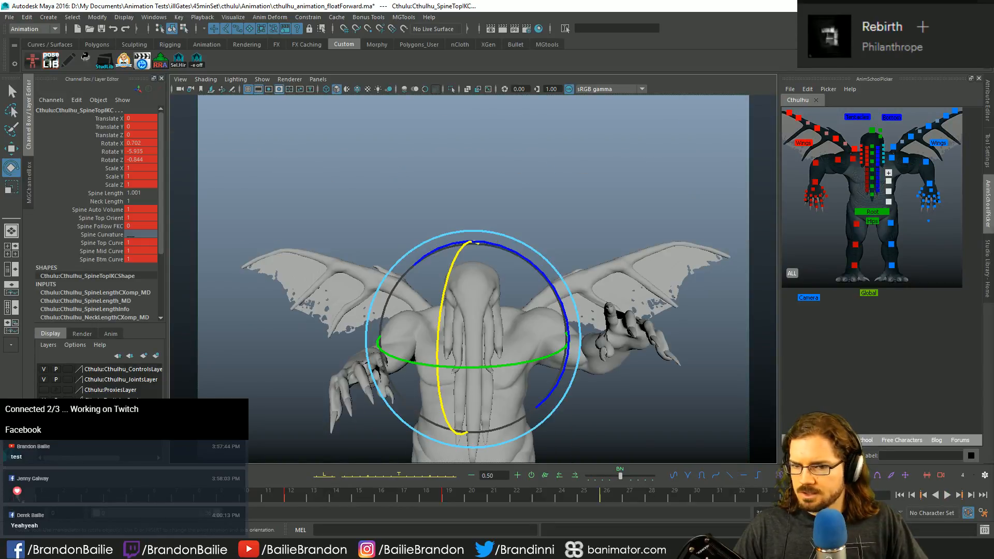
{"action": "key", "text": "q"}
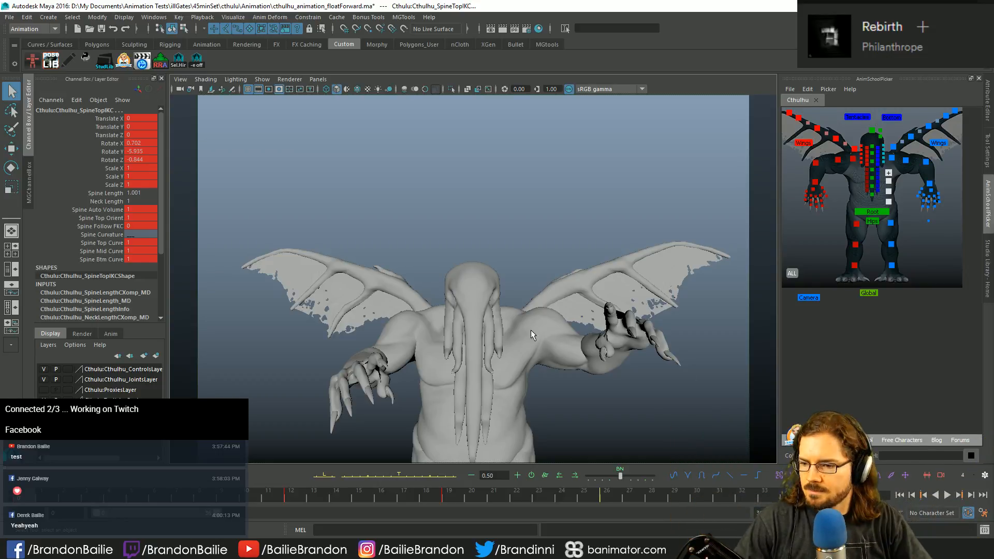
{"action": "key", "text": "period"}
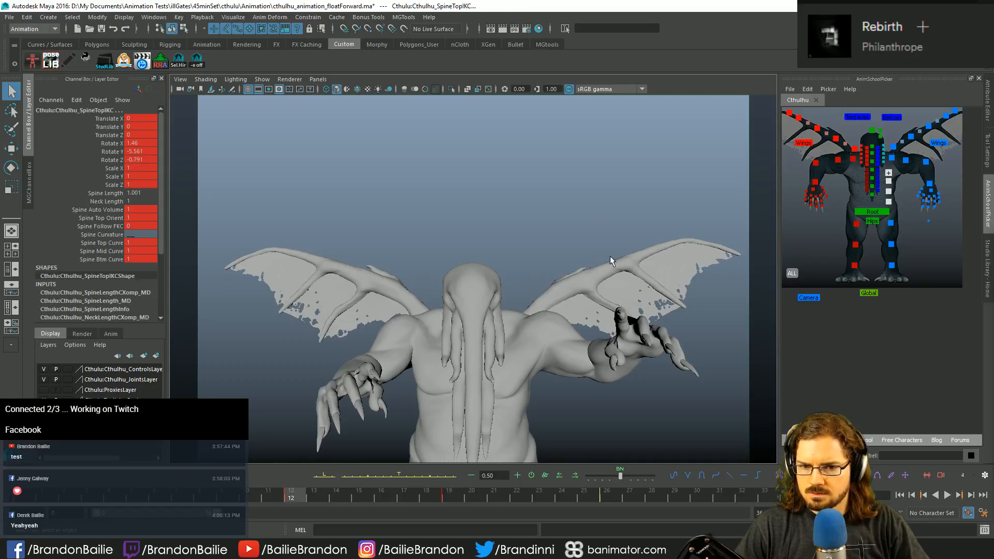
{"action": "key", "text": "comma"}
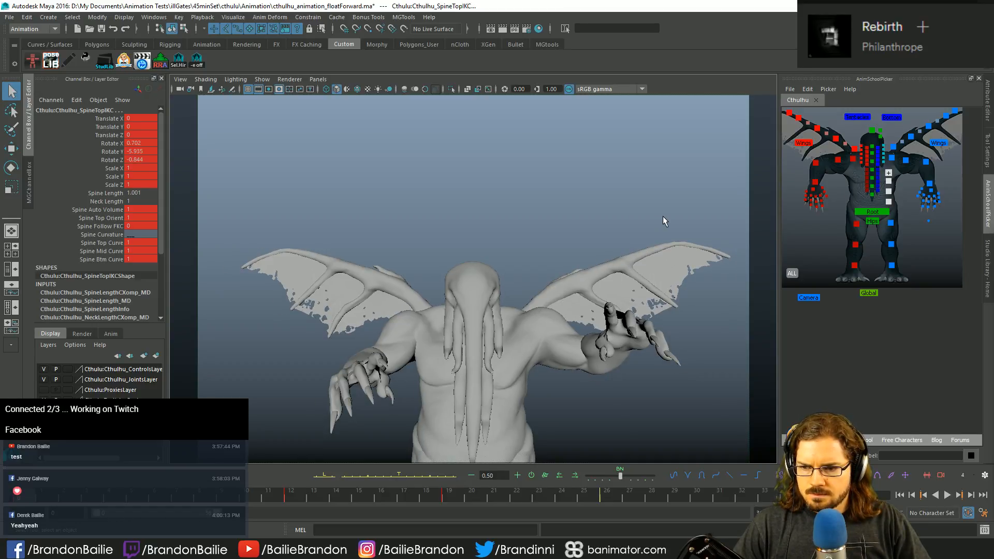
Step: Select the shoulder, arm and wrist controls of both arms and load Zero.pose from the Studio Library onto the first pose
{"action": "left_click", "coordinate": [830, 189]}
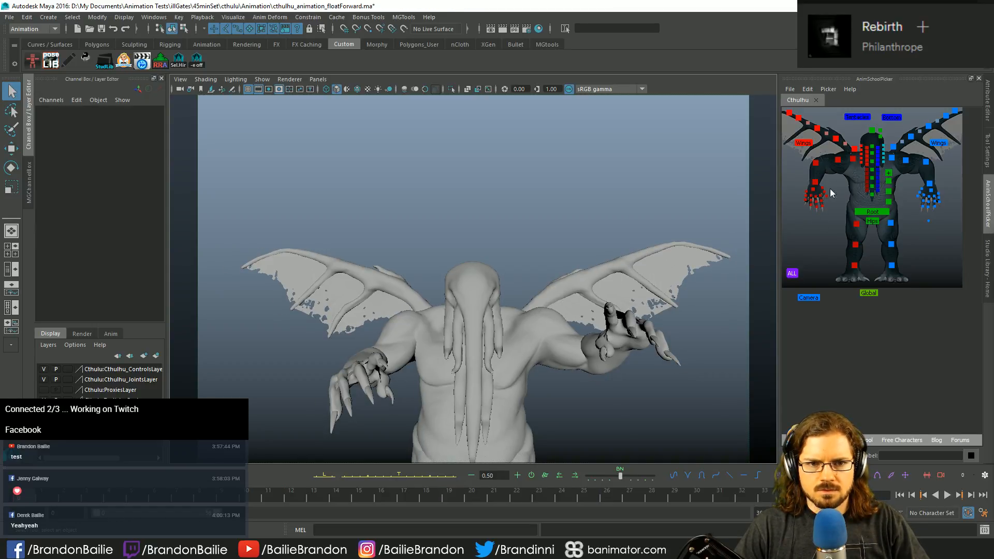
{"action": "left_click_drag", "start_coordinate": [812, 157], "coordinate": [925, 163]}
{"action": "left_click", "coordinate": [930, 186]}
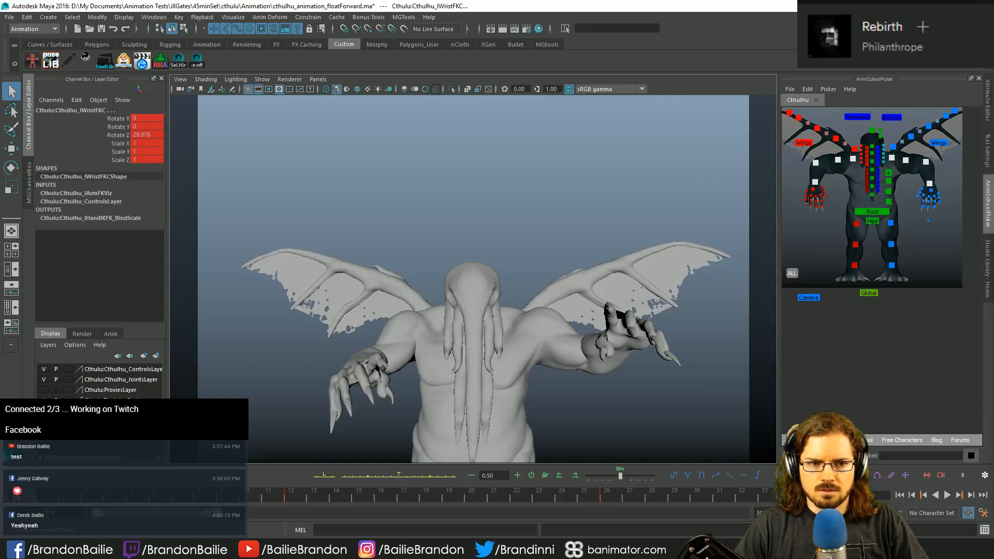
{"action": "left_click", "coordinate": [987, 264]}
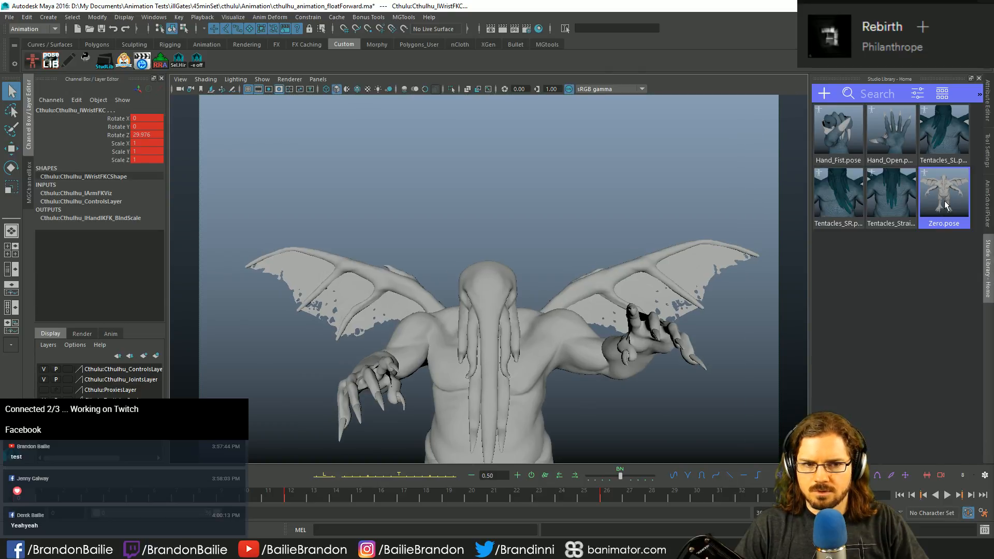
{"action": "left_click", "coordinate": [944, 205]}
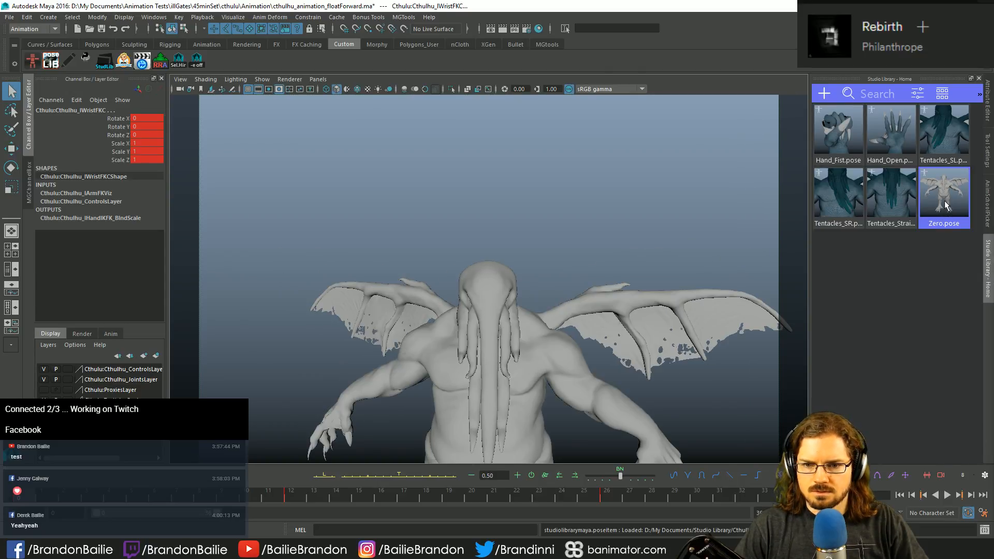
{"action": "left_click", "coordinate": [988, 155]}
{"action": "left_click", "coordinate": [989, 191]}
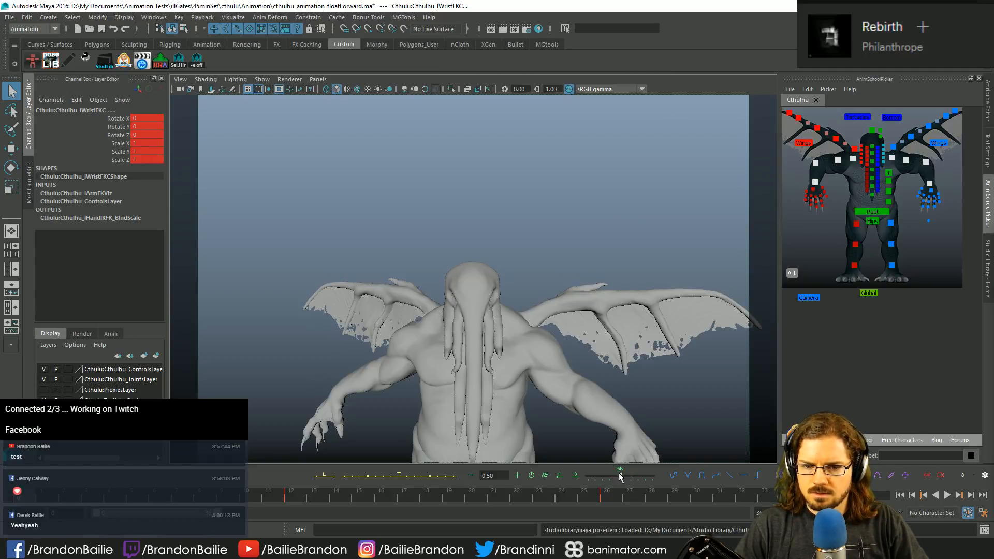
Step: Blend the zeroed arm pose on the first frame towards the frame 12 pose with the BN tween slider, ending on frame 12
{"action": "left_click_drag", "start_coordinate": [621, 476], "coordinate": [647, 482]}
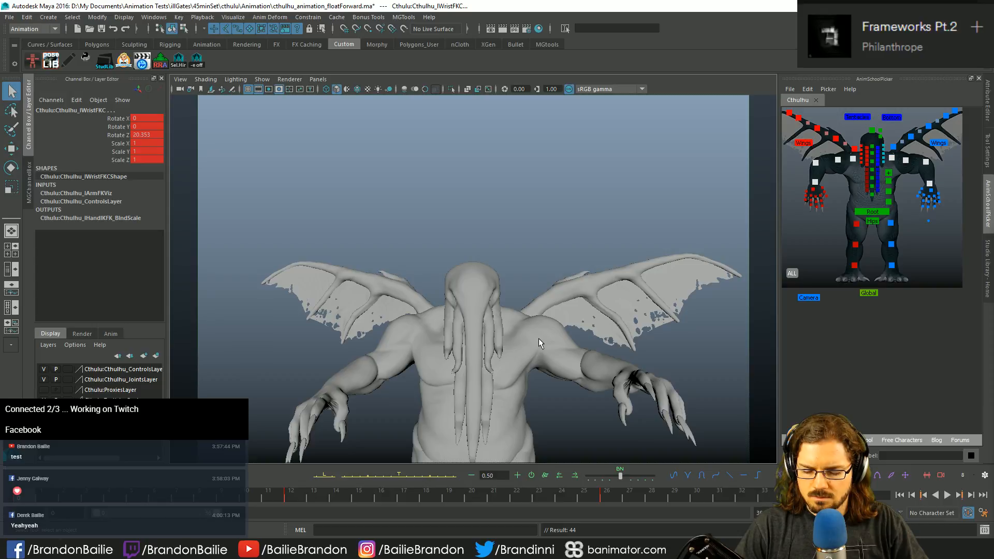
{"action": "key", "text": "period"}
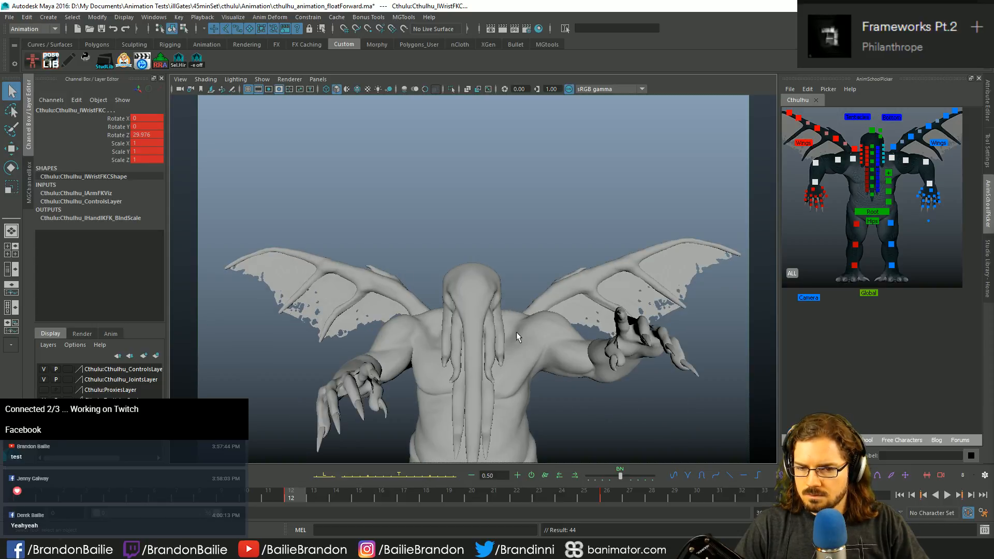
{"action": "left_click", "coordinate": [853, 159]}
{"action": "key", "text": "e"}
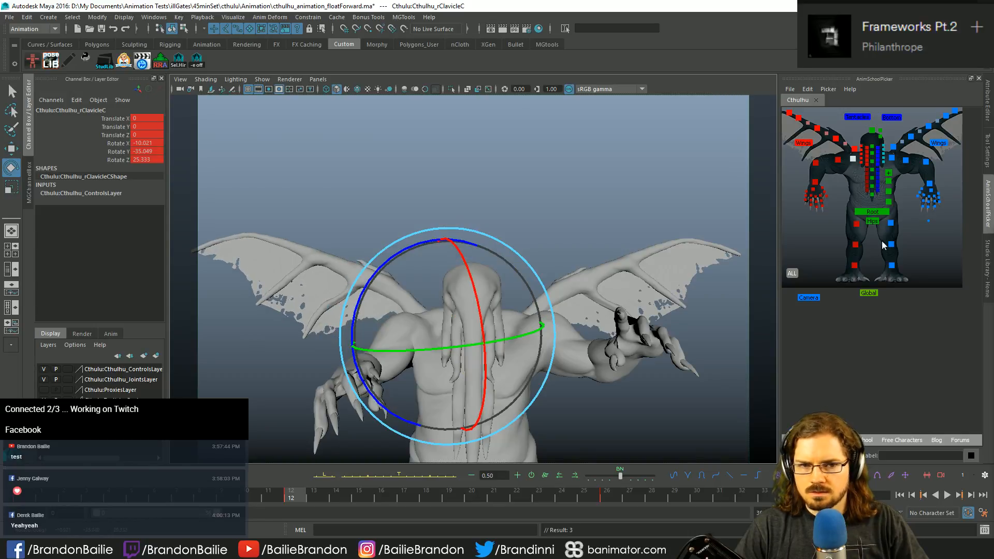
{"action": "key", "text": "ctrl+z"}
Step: Select the clavicle, shoulder, elbow and wrist controls of both arms and zero their rotation at frame 12
{"action": "left_click_drag", "start_coordinate": [813, 158], "coordinate": [863, 198]}
{"action": "left_click", "coordinate": [891, 158]}
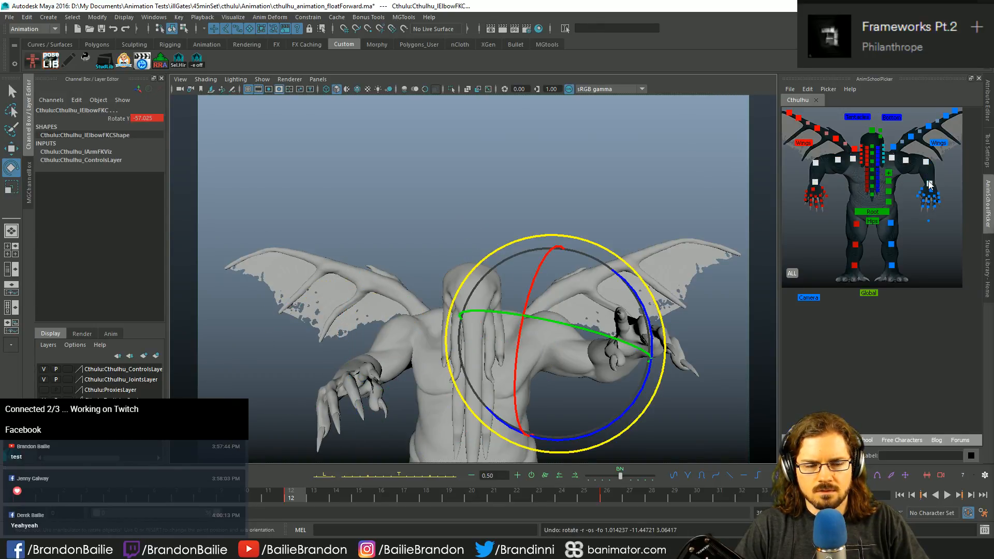
{"action": "left_click_drag", "start_coordinate": [647, 244], "coordinate": [696, 247], "text": "alt"}
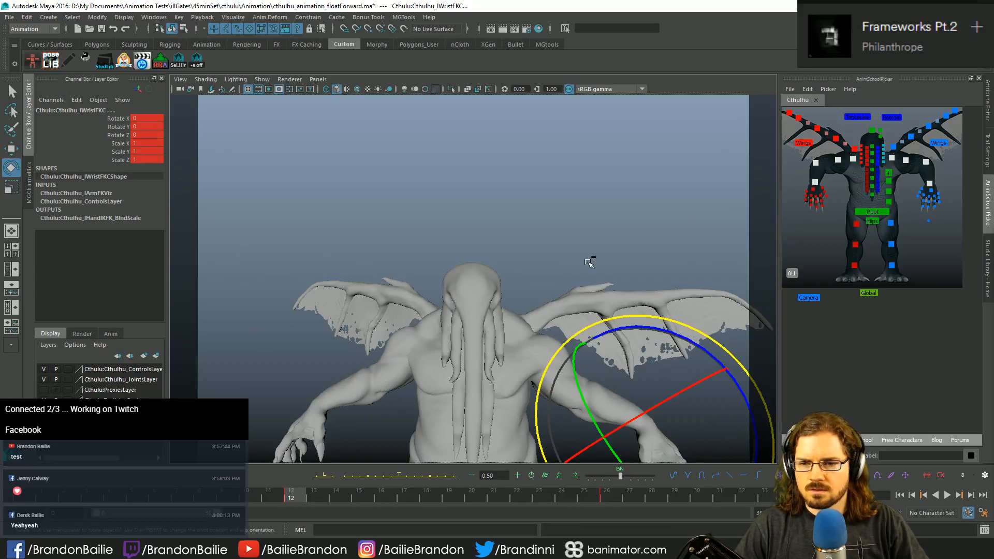
Step: Swing the right arm forward at frame 12 with the clavicle and shoulder, rotating the shoulder to about 19.6, -66.8, 14.1
{"action": "left_click", "coordinate": [852, 158]}
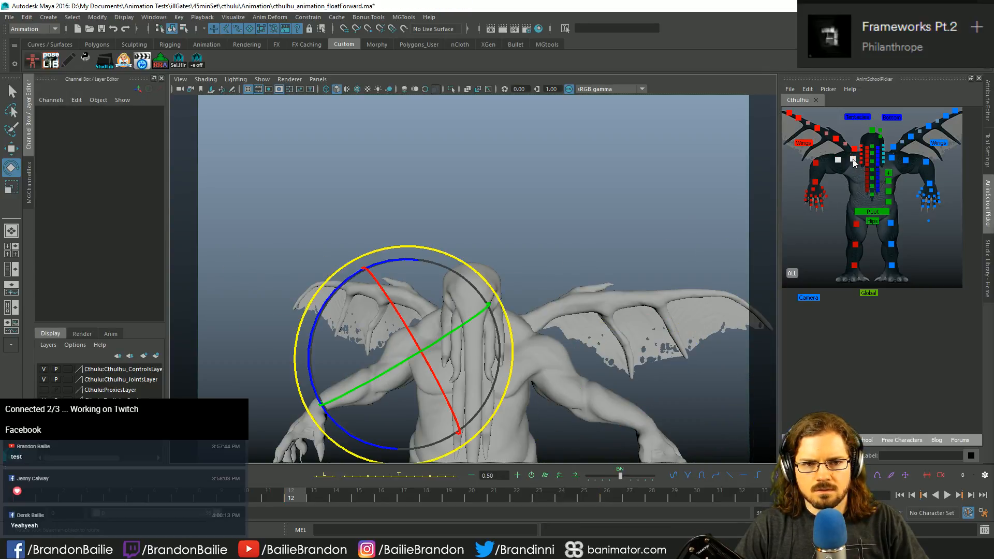
{"action": "left_click_drag", "start_coordinate": [429, 305], "coordinate": [398, 352]}
{"action": "key", "text": "q"}
{"action": "left_click", "coordinate": [853, 160]}
{"action": "left_click", "coordinate": [838, 161]}
{"action": "key", "text": "e"}
{"action": "key", "text": "w"}
{"action": "key", "text": "q"}
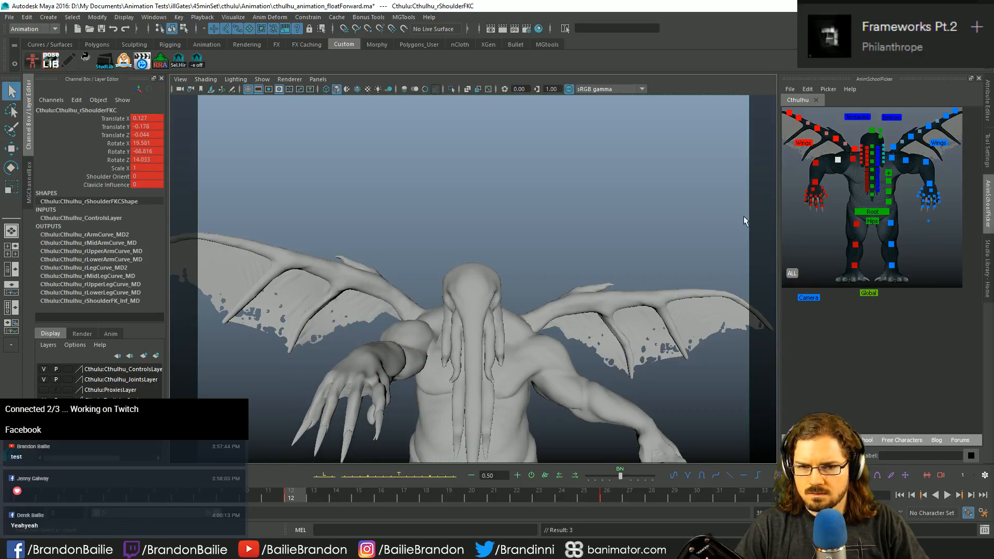
Step: Rotate the right clavicle at frame 12 to about -15.5, -61.5, 45.8
{"action": "left_click", "coordinate": [852, 160]}
{"action": "key", "text": "e"}
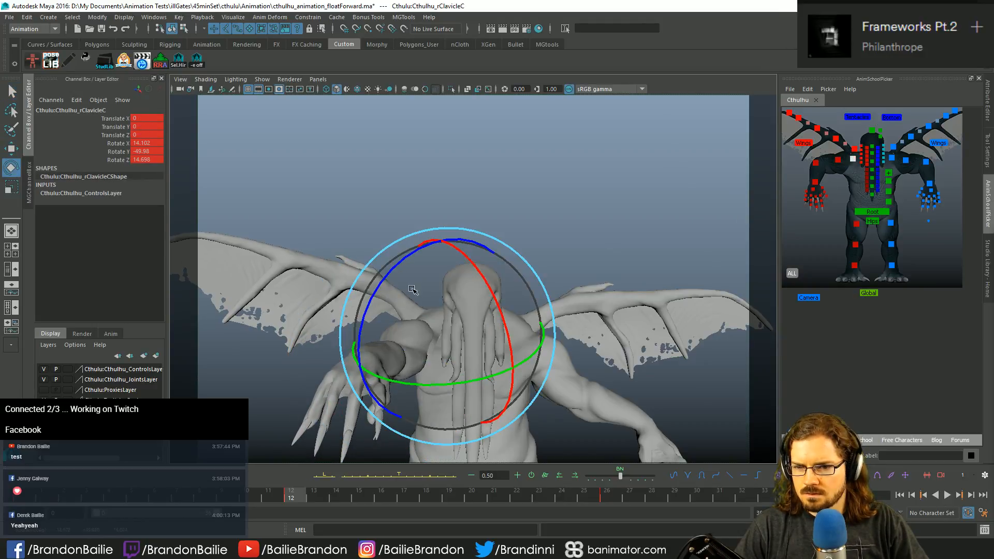
{"action": "left_click_drag", "start_coordinate": [430, 337], "coordinate": [451, 314]}
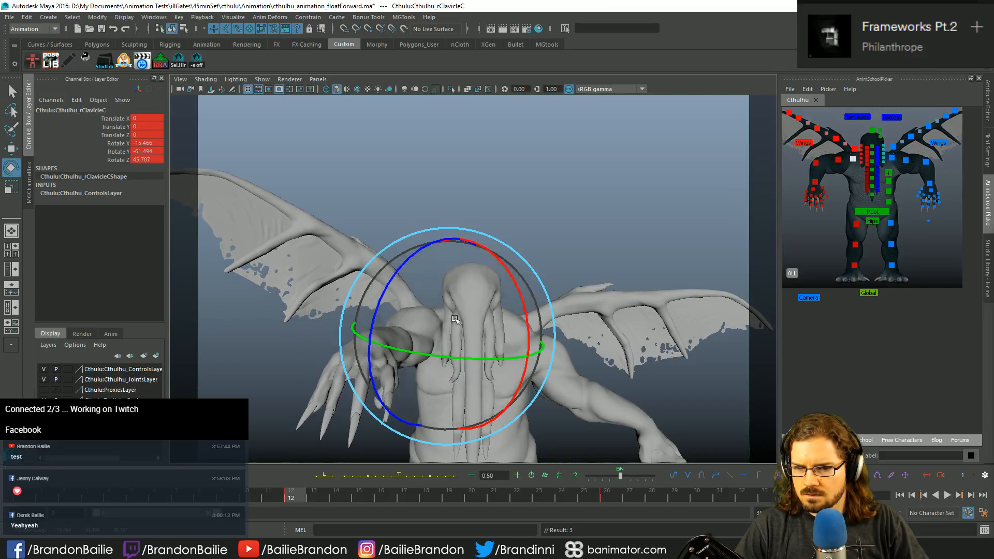
{"action": "key", "text": "q"}
Step: Swing the left clavicle and shoulder forward together at frame 12, and rotate the clavicle to about -28.6, -38.0, 47.7
{"action": "left_click_drag", "start_coordinate": [890, 154], "coordinate": [911, 165]}
{"action": "key", "text": "e"}
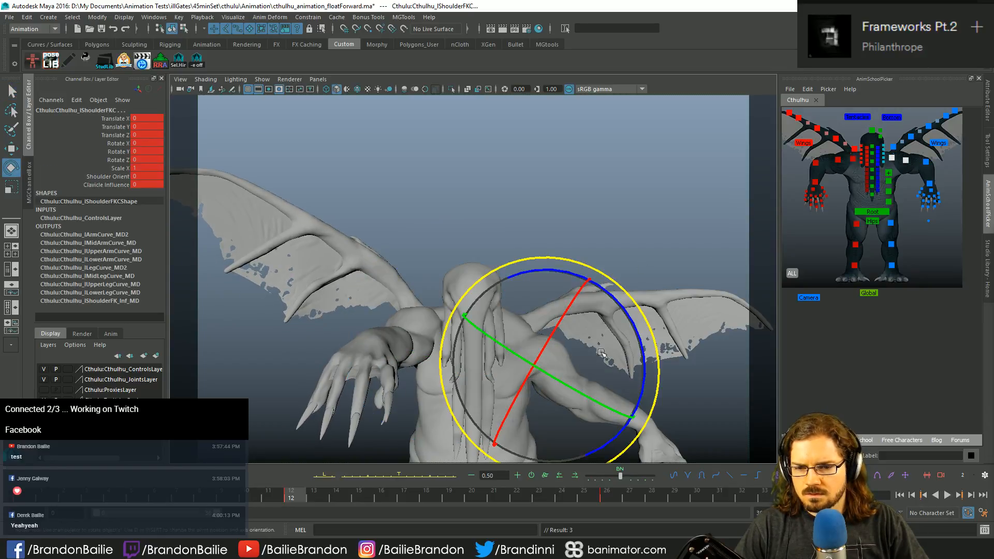
{"action": "left_click_drag", "start_coordinate": [601, 352], "coordinate": [541, 278]}
{"action": "key", "text": "q"}
{"action": "left_click", "coordinate": [892, 160]}
{"action": "key", "text": "e"}
{"action": "key", "text": "q"}
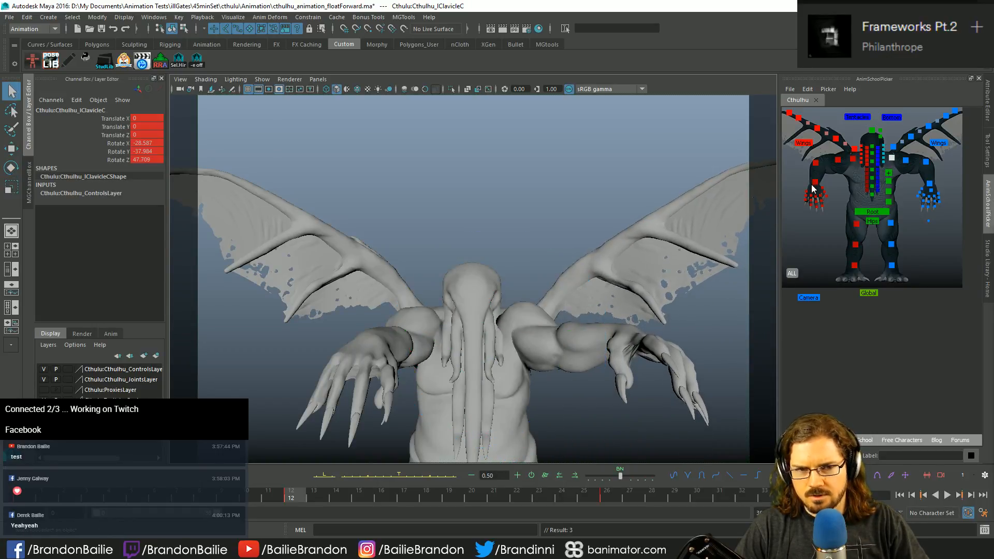
Step: Rotate the left shoulder at frame 12 to about 20.1, -55.1, 15.6 so the arm mirrors the right one
{"action": "left_click", "coordinate": [904, 162]}
{"action": "key", "text": "e"}
{"action": "left_click_drag", "start_coordinate": [547, 336], "coordinate": [460, 365]}
{"action": "key", "text": "q"}
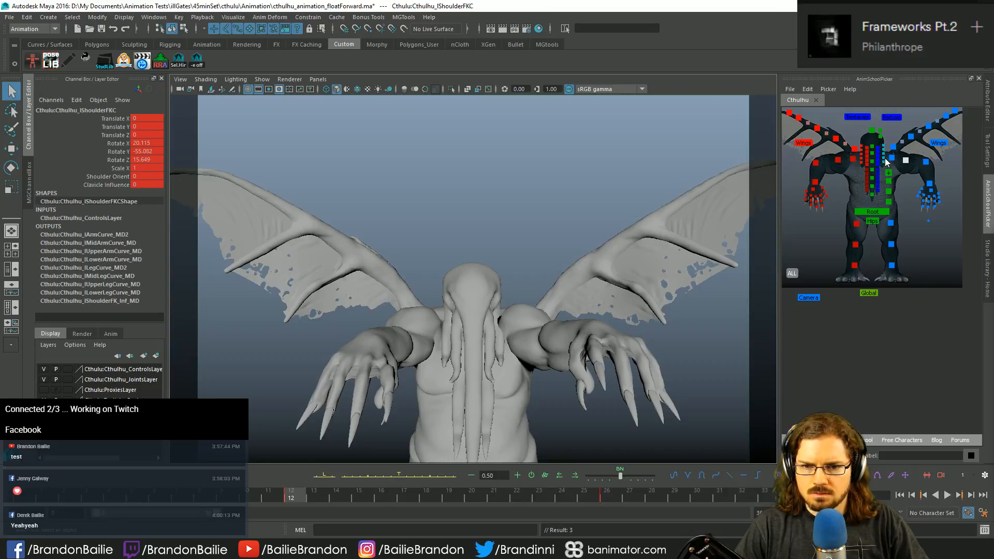
{"action": "left_click", "coordinate": [854, 150]}
{"action": "key", "text": "e"}
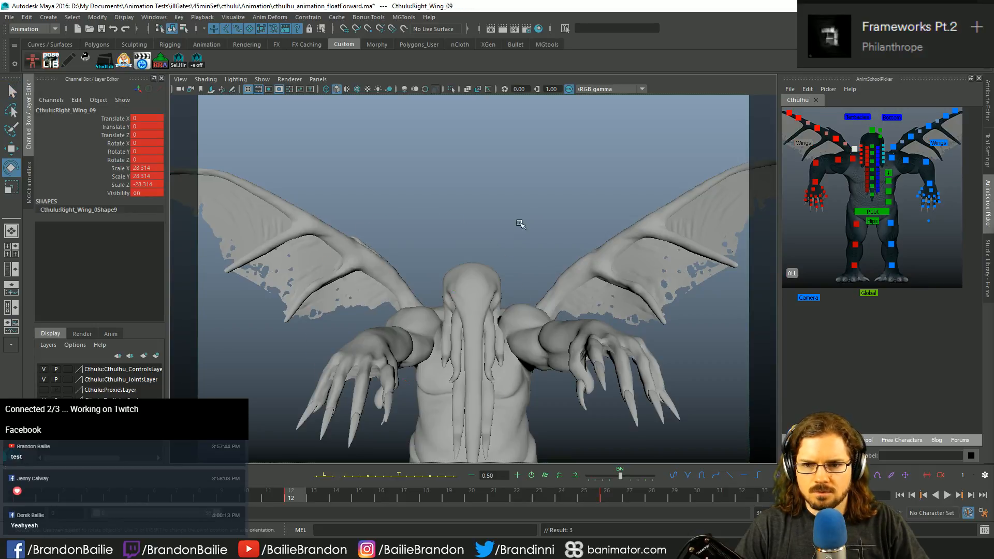
{"action": "key", "text": "q"}
{"action": "left_click", "coordinate": [852, 158]}
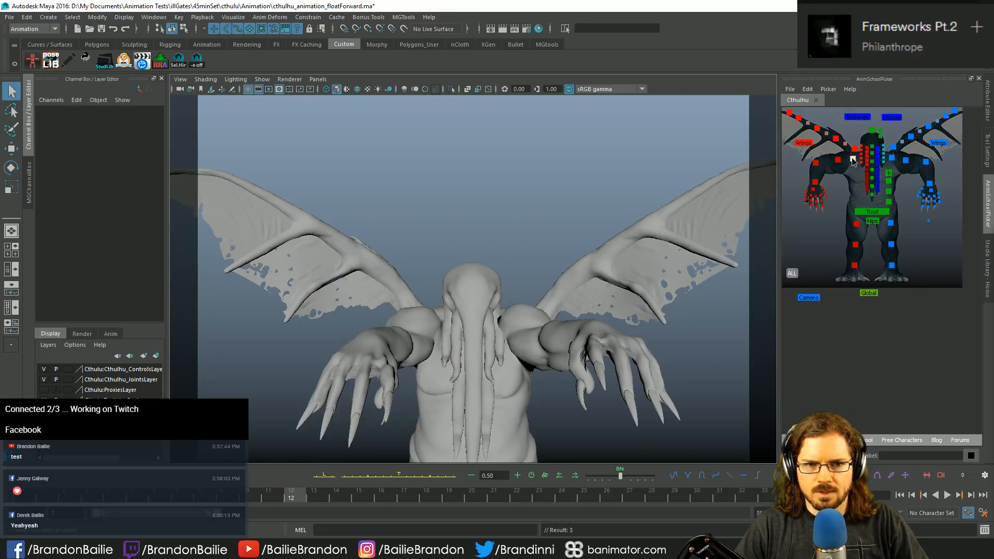
{"action": "key", "text": "e"}
{"action": "left_click_drag", "start_coordinate": [490, 336], "coordinate": [496, 286]}
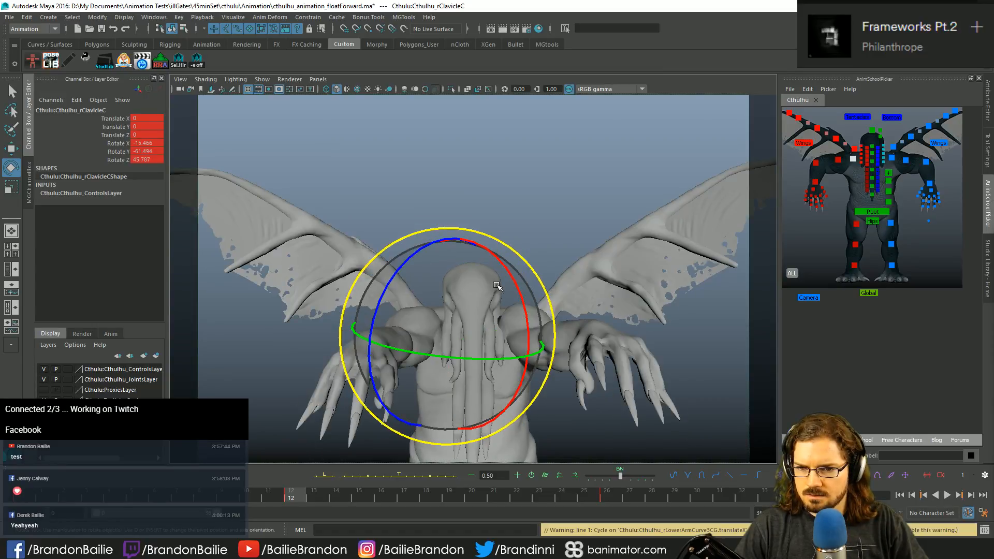
Step: Bend both neck controls forward at frame 12 to about 33.6, -1.0, -7.3 and compare the pose with the first frame
{"action": "left_click", "coordinate": [881, 132]}
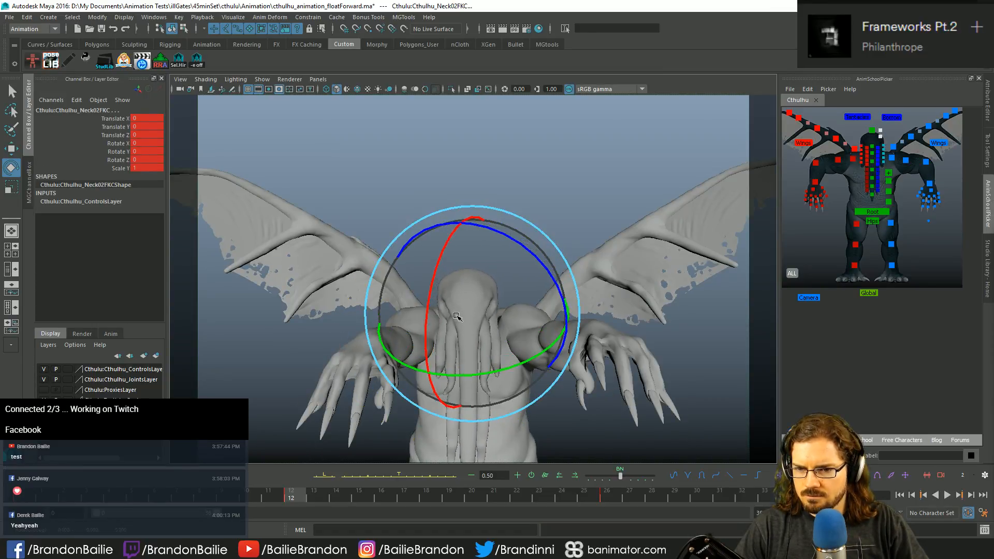
{"action": "left_click_drag", "start_coordinate": [456, 317], "coordinate": [468, 348]}
{"action": "key", "text": "ctrl+z"}
{"action": "key", "text": "q"}
{"action": "key", "text": "comma"}
{"action": "key", "text": "comma"}
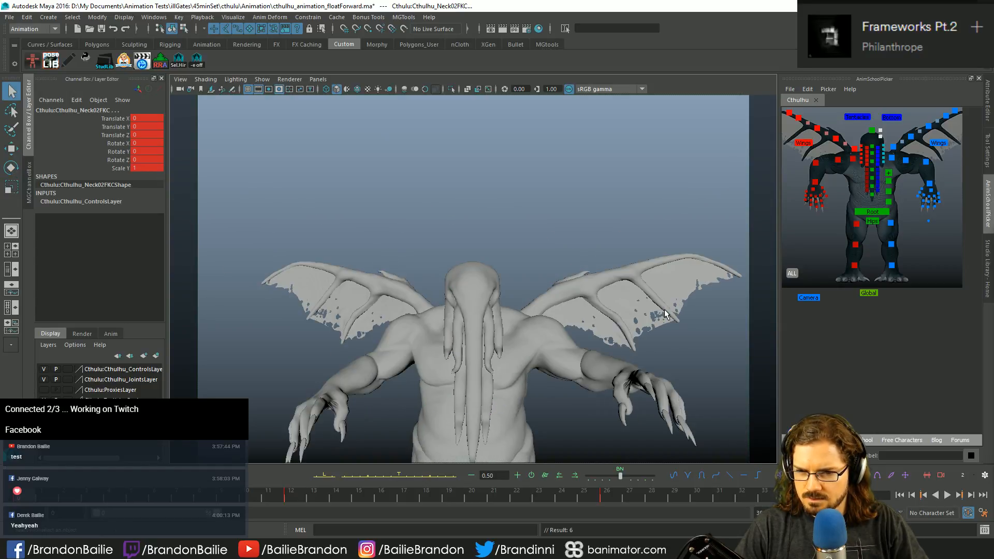
{"action": "key", "text": "period"}
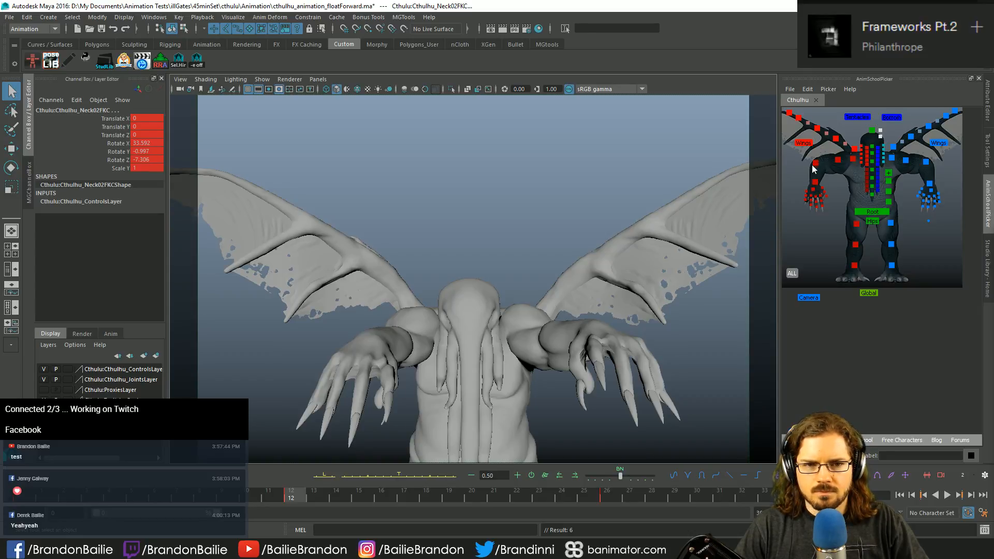
Step: Rotate the right wrist at frame 12 to about 42 in X, -11 in Y and 41 in Z, turning the palm up, and key it
{"action": "left_click", "coordinate": [815, 182]}
{"action": "key", "text": "e"}
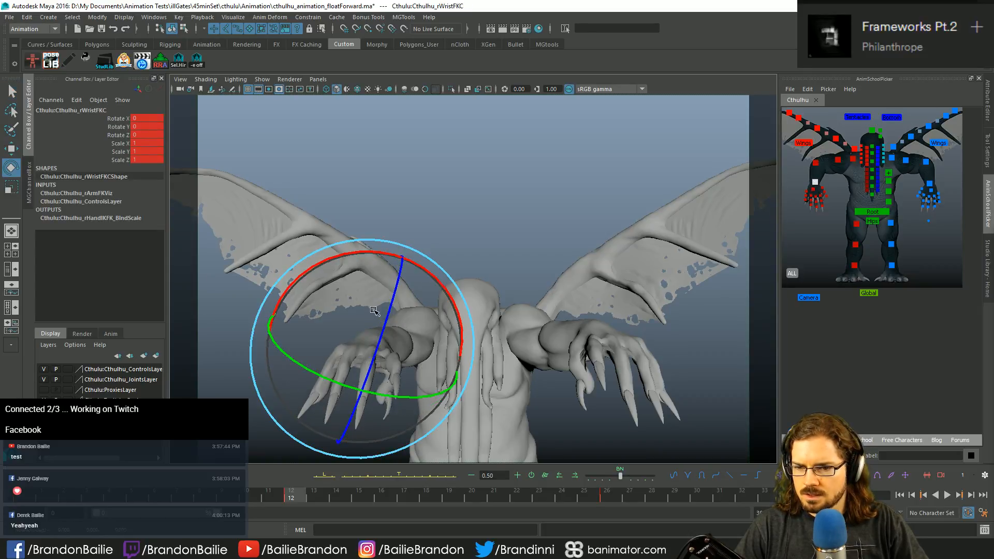
{"action": "left_click_drag", "start_coordinate": [373, 308], "coordinate": [384, 255]}
{"action": "key", "text": "s"}
{"action": "key", "text": "q"}
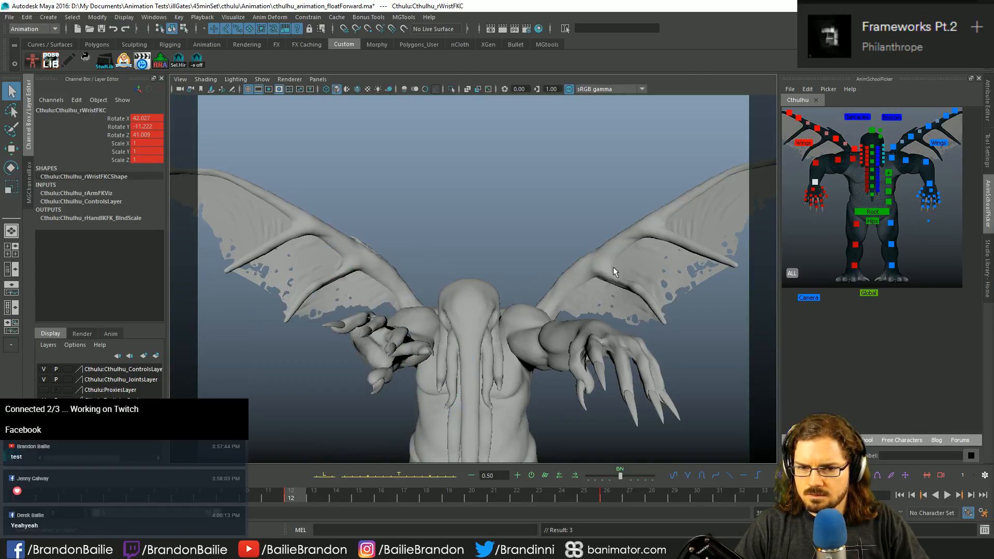
Step: Rotate the left wrist at frame 12 to about 42.8, -24.5, 38.5 so its palm matches the right hand
{"action": "left_click", "coordinate": [796, 282]}
{"action": "key", "text": "e"}
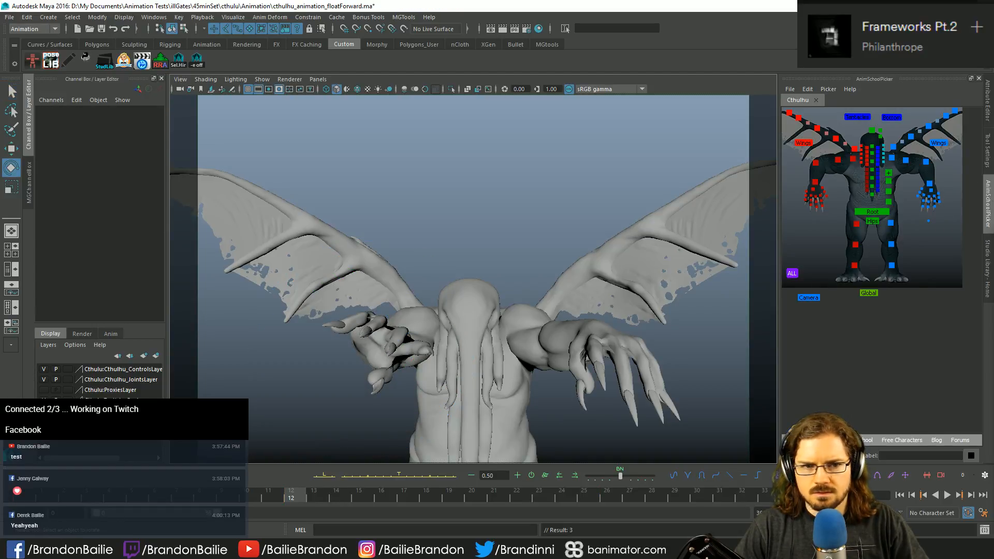
{"action": "left_click", "coordinate": [929, 183]}
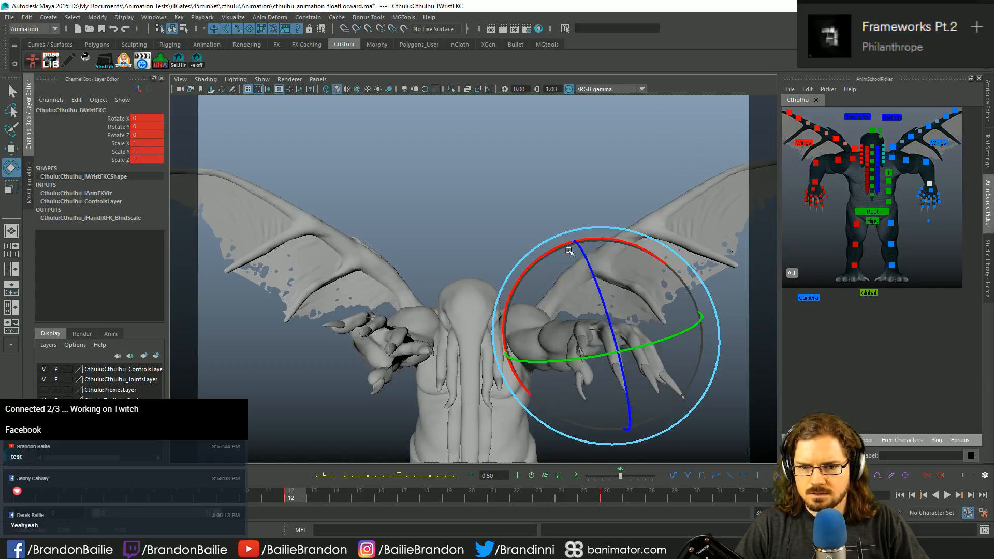
{"action": "left_click_drag", "start_coordinate": [569, 252], "coordinate": [647, 361]}
{"action": "mouse_move", "coordinate": [635, 288]}
{"action": "left_mouse_down"}
{"action": "mouse_move", "coordinate": [590, 295]}
{"action": "mouse_move", "coordinate": [621, 290]}
{"action": "left_mouse_up"}
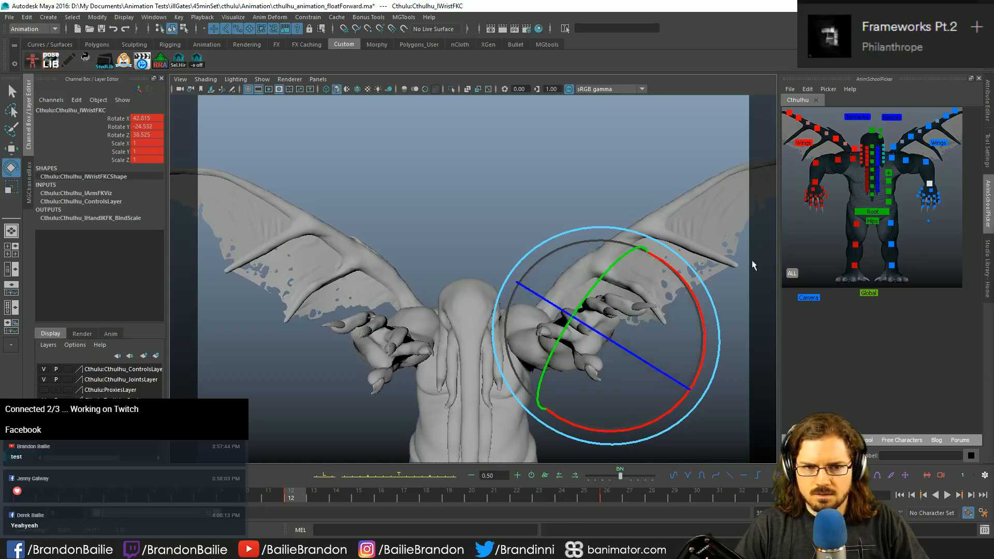
{"action": "left_click", "coordinate": [751, 265]}
Step: Create a picker button for all the right hand's finger controls and label it Fingers
{"action": "left_click_drag", "start_coordinate": [800, 188], "coordinate": [834, 222]}
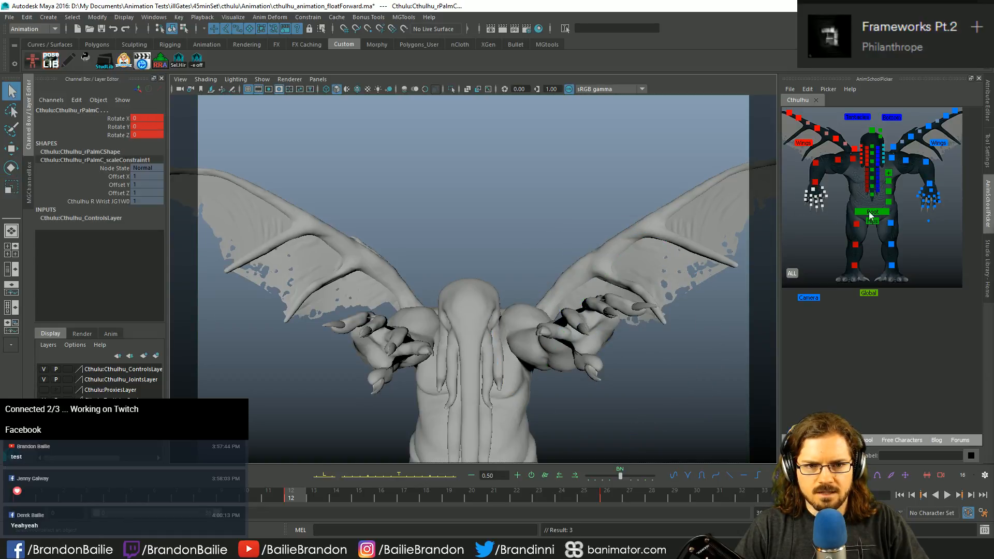
{"action": "right_click", "coordinate": [806, 222]}
{"action": "left_click", "coordinate": [815, 225]}
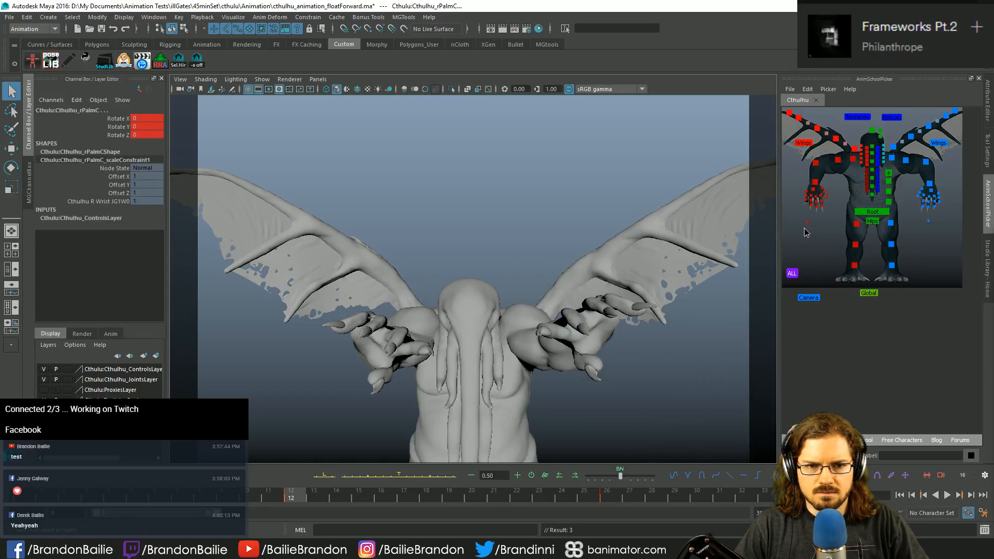
{"action": "left_click", "coordinate": [805, 233]}
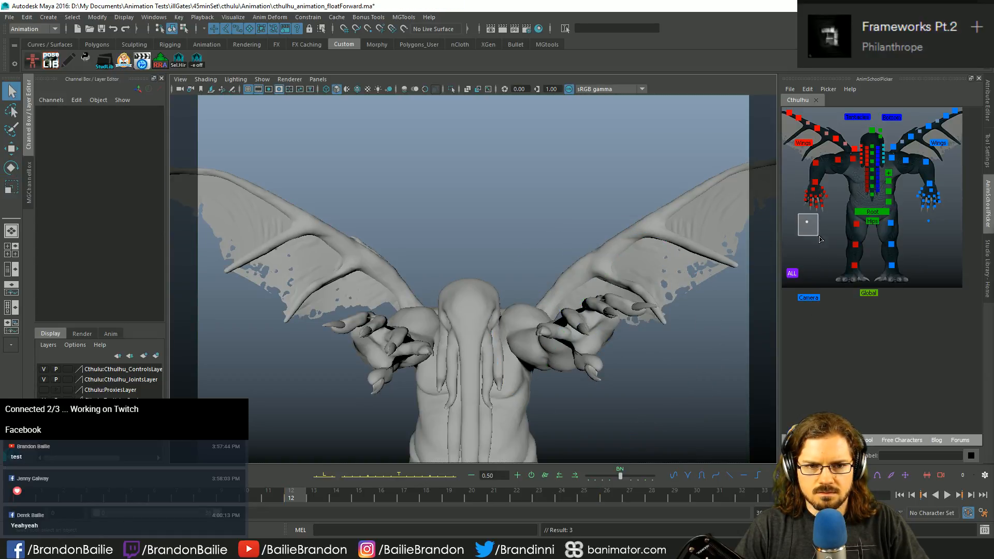
{"action": "left_click", "coordinate": [904, 458]}
{"action": "type", "text": "Fingers"}
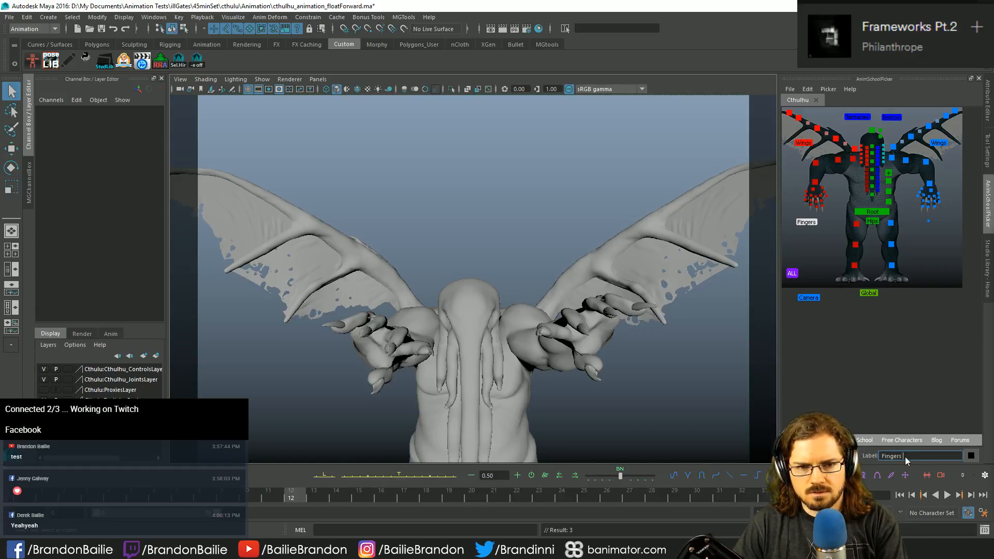
{"action": "key", "text": "Return"}
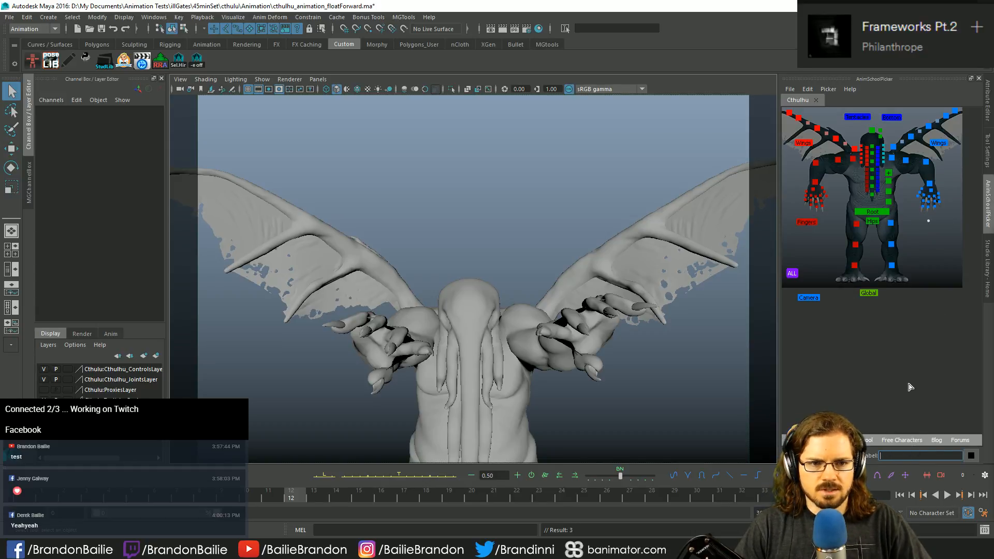
Step: Label the existing picker button below the left hand Fingers
{"action": "type", "text": "Fing"}
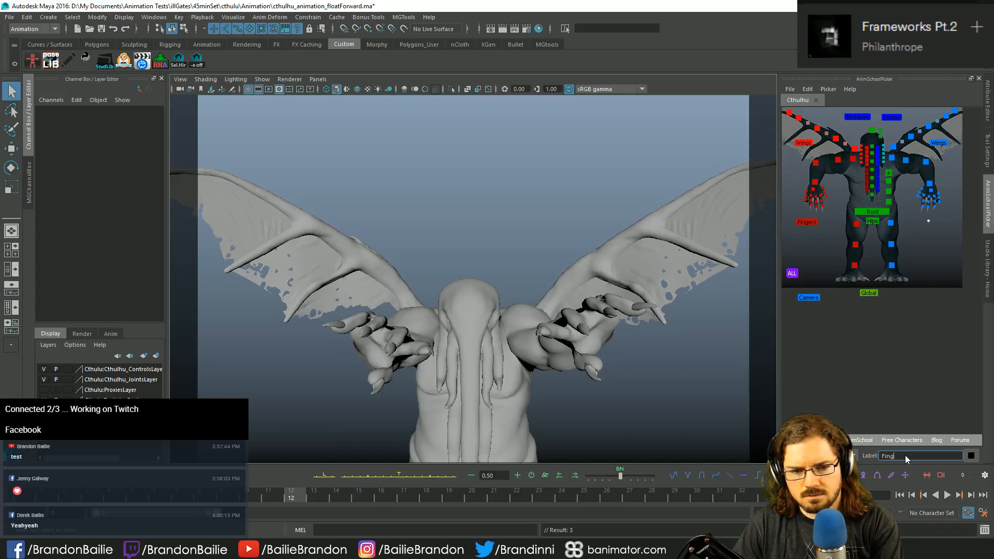
{"action": "type", "text": "ers"}
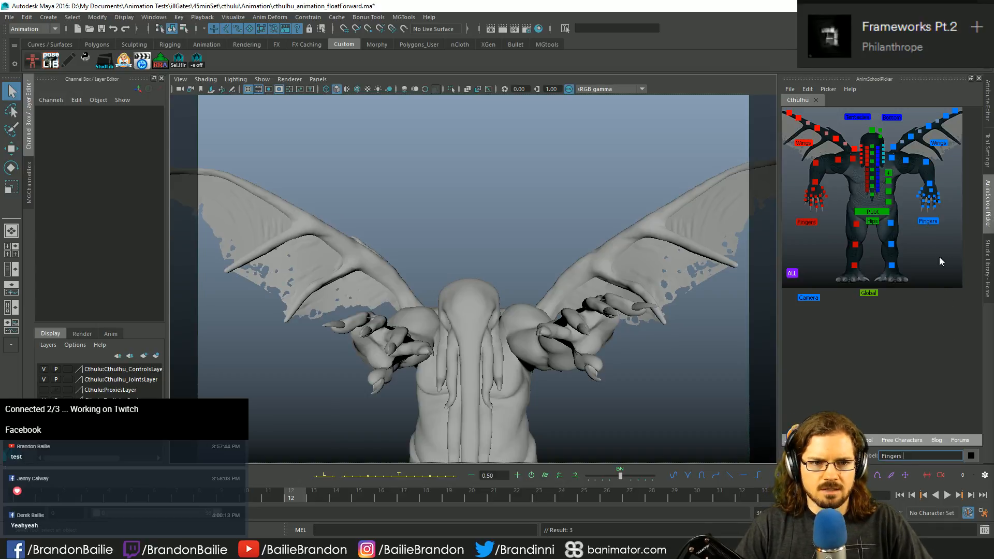
{"action": "left_click", "coordinate": [584, 113]}
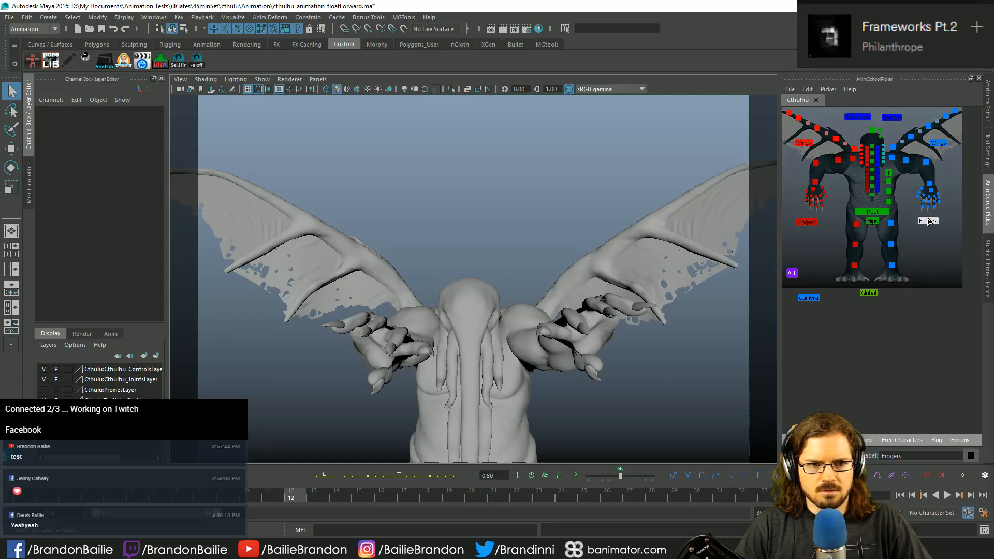
Step: Select the finger controls of both hands, load Hand_Open.pose from the Studio Library at frame 12, and compare it with the previous key
{"action": "left_click", "coordinate": [815, 223]}
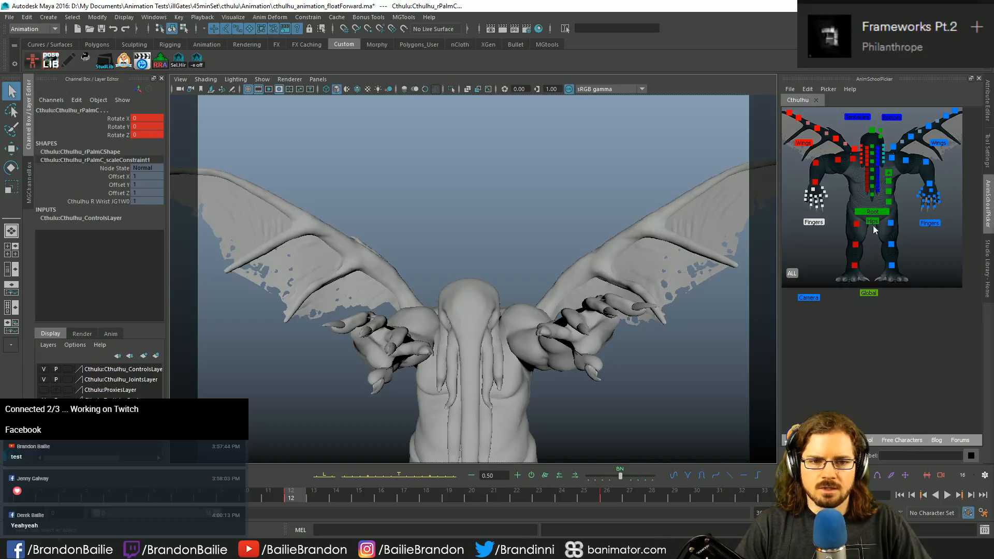
{"action": "left_click", "coordinate": [925, 223], "text": "shift"}
{"action": "left_click", "coordinate": [986, 253]}
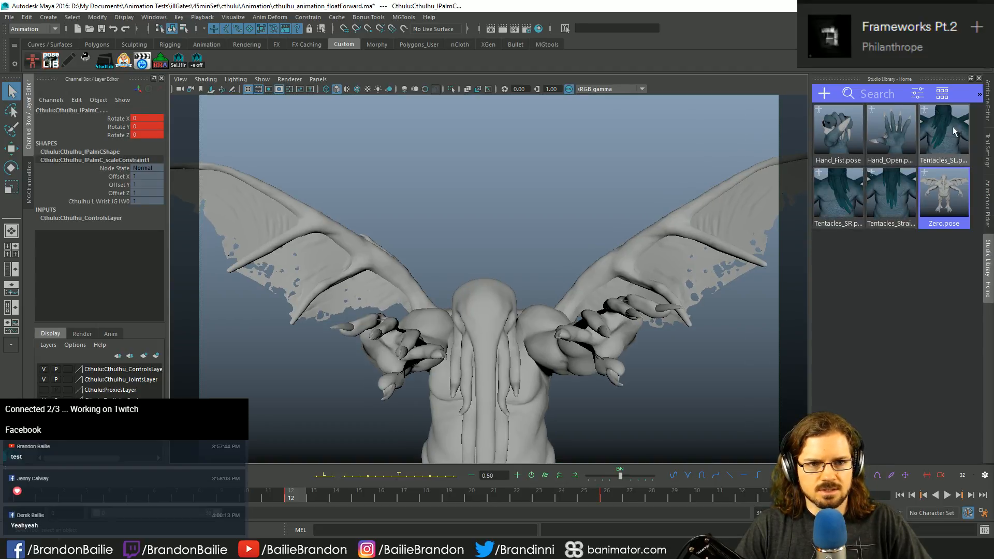
{"action": "double_click", "coordinate": [890, 132]}
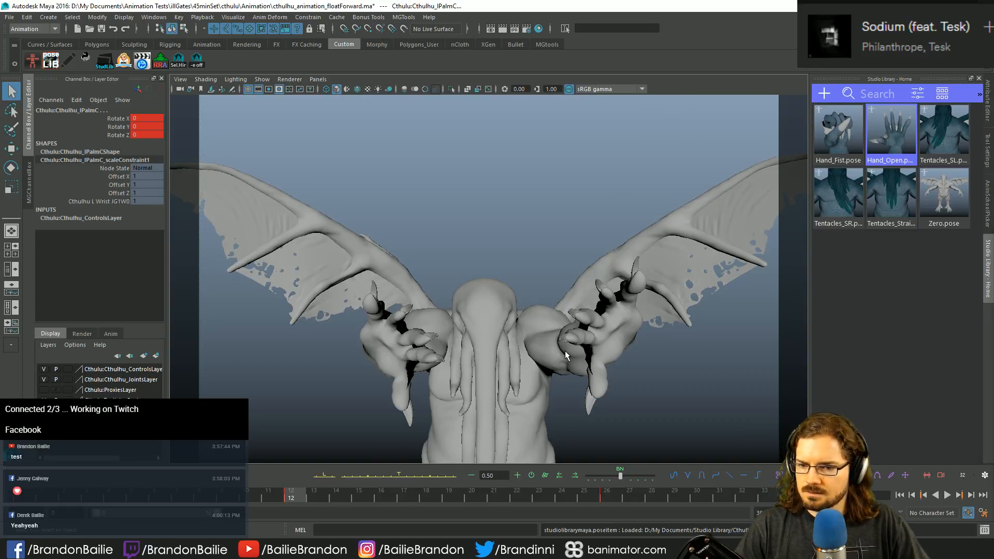
{"action": "key", "text": "comma"}
{"action": "key", "text": "period"}
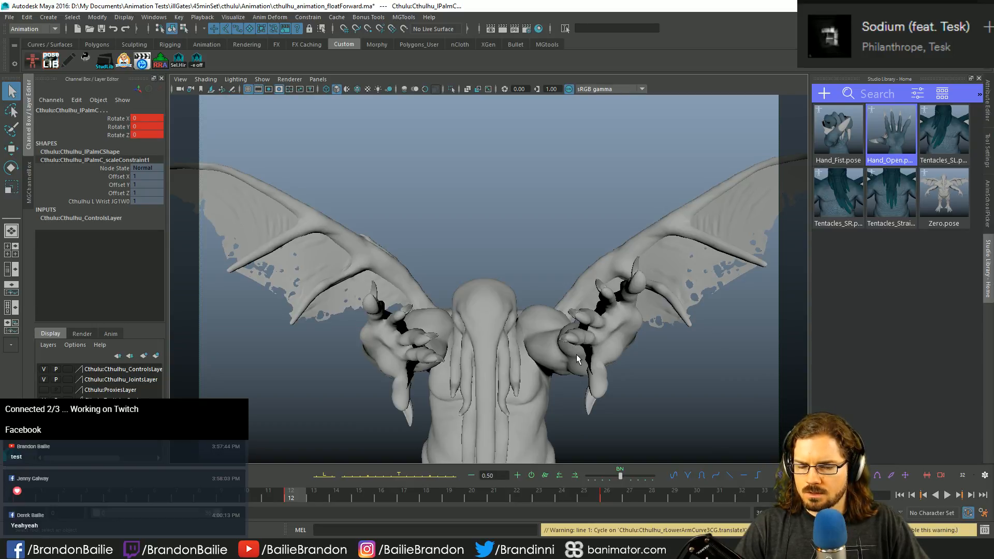
Step: Select the root control at frame 36 and isolate its Rotate X curve in the Graph Editor
{"action": "key", "text": "period"}
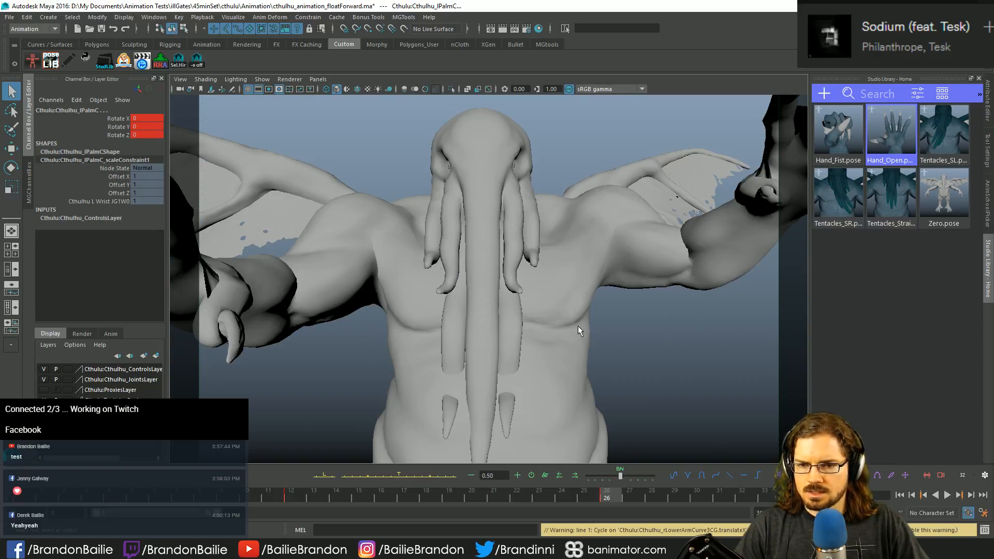
{"action": "left_click", "coordinate": [983, 202]}
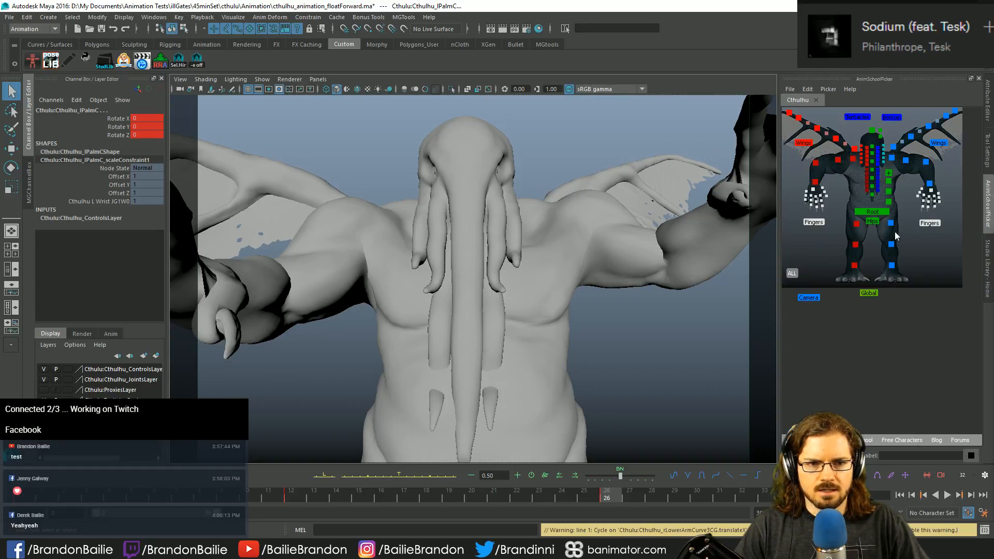
{"action": "left_click", "coordinate": [879, 212]}
{"action": "key", "text": "e"}
{"action": "key", "text": "period"}
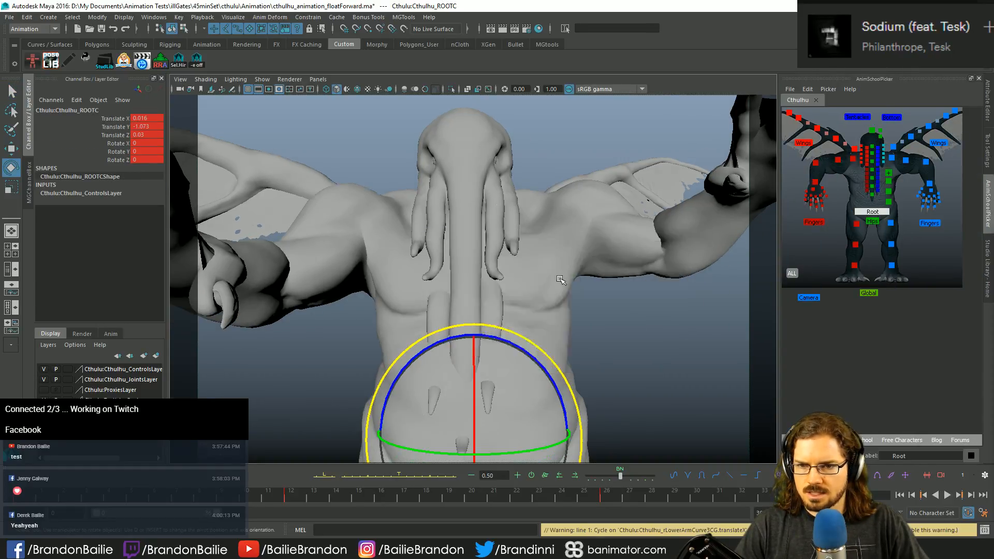
{"action": "key", "text": "space"}
{"action": "key", "text": "f"}
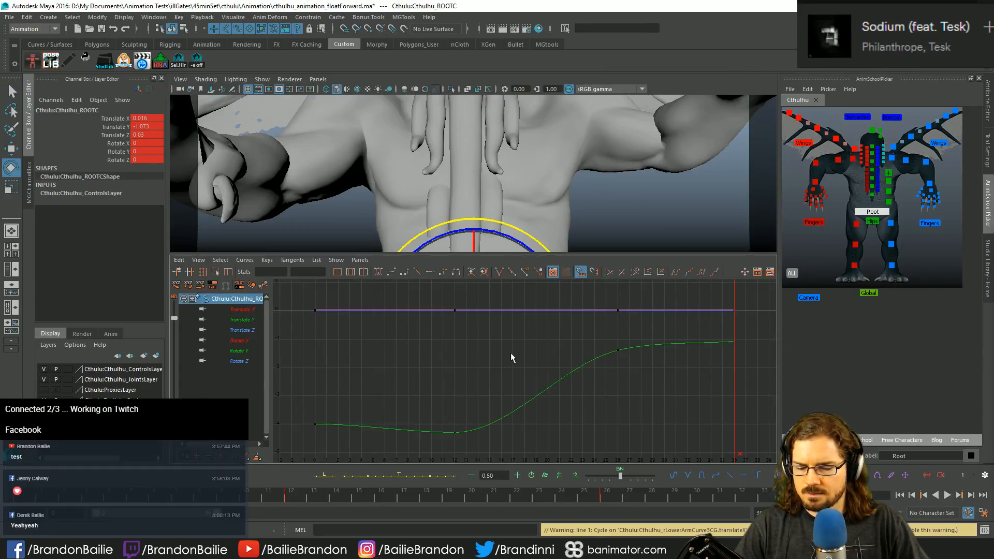
{"action": "left_click", "coordinate": [234, 341]}
{"action": "key", "text": "f"}
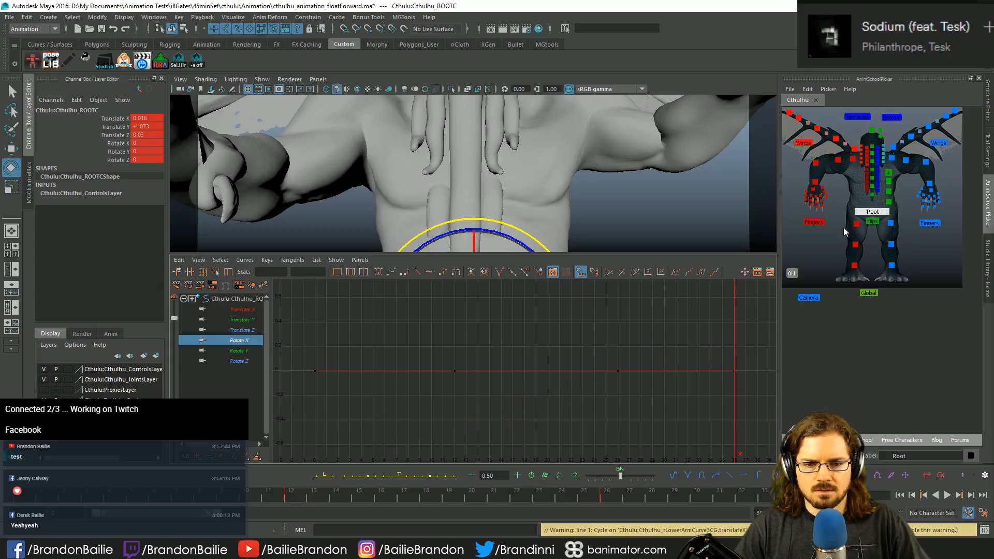
Step: Raise the root's Rotate X key at frame 36 to about 3.6 so the body leans slightly forward
{"action": "left_click_drag", "start_coordinate": [607, 343], "coordinate": [737, 399]}
{"action": "left_click", "coordinate": [716, 398]}
{"action": "left_click_drag", "start_coordinate": [730, 357], "coordinate": [758, 390]}
{"action": "right_click_drag", "start_coordinate": [753, 392], "coordinate": [616, 395], "text": "alt"}
{"action": "key", "text": "w"}
{"action": "middle_click_drag", "start_coordinate": [610, 343], "coordinate": [583, 279]}
Step: Select all the rig's controls and give their keys through frame 26 smooth tangents, including the linear spine Rotate X curves
{"action": "left_click_drag", "start_coordinate": [885, 168], "coordinate": [890, 208]}
{"action": "left_click", "coordinate": [190, 285]}
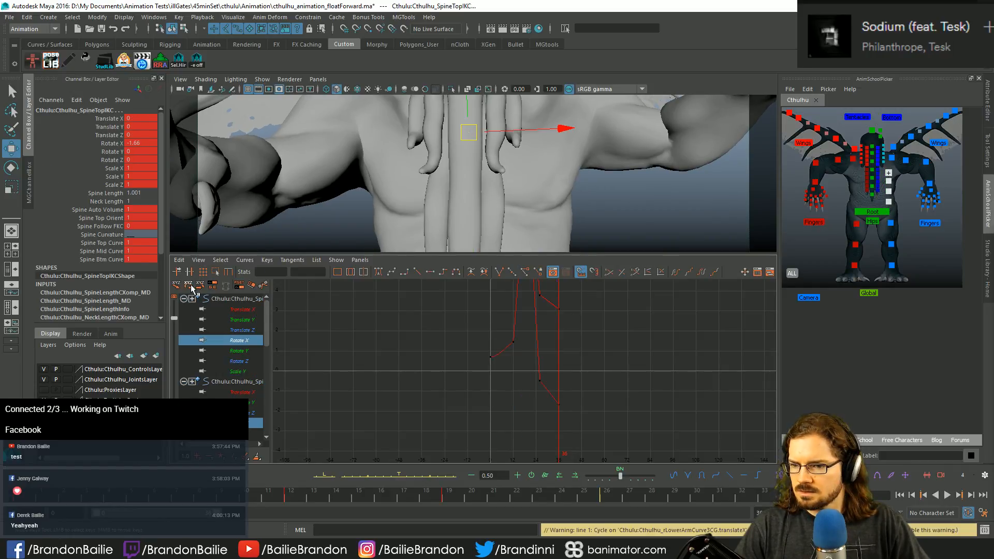
{"action": "key", "text": "f"}
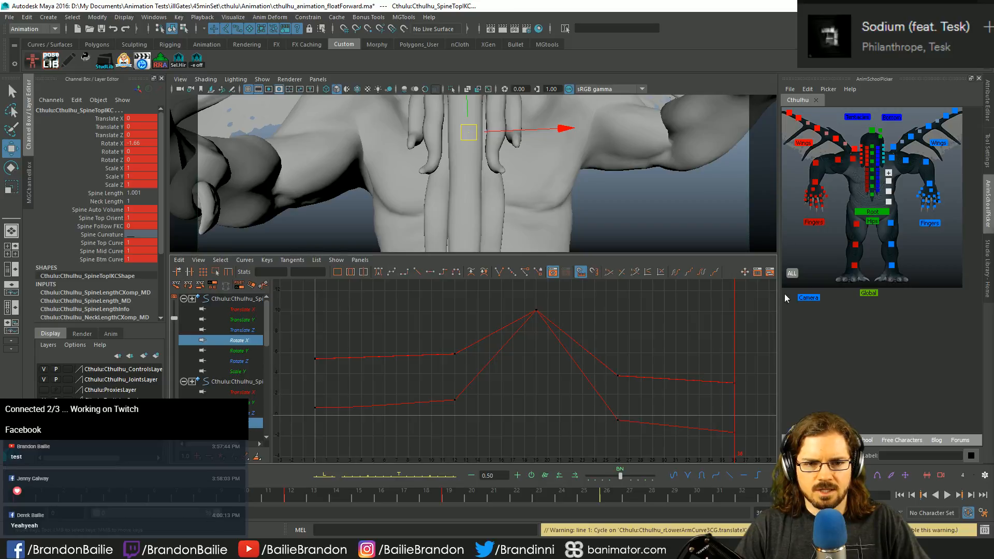
{"action": "left_click", "coordinate": [792, 273]}
{"action": "key", "text": "f"}
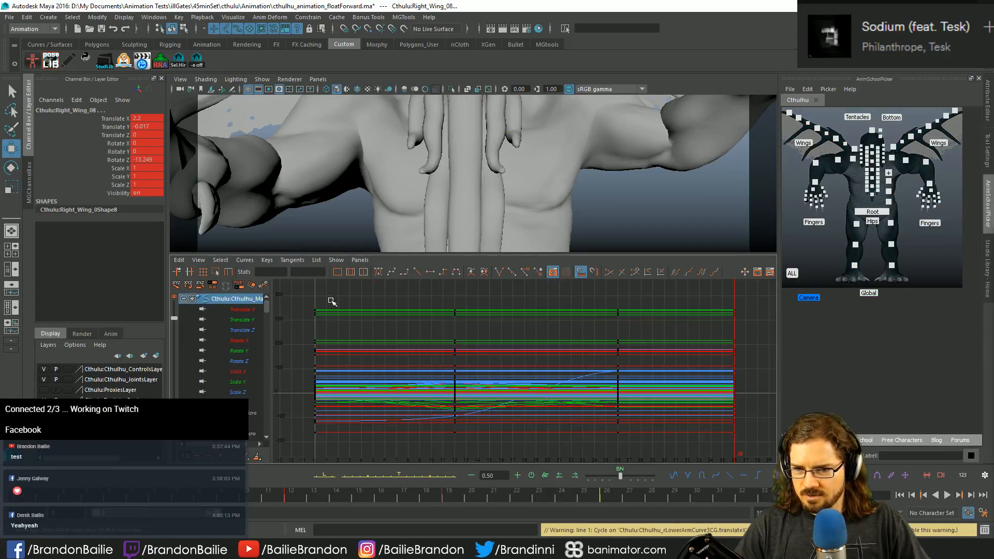
{"action": "left_click_drag", "start_coordinate": [305, 297], "coordinate": [639, 463]}
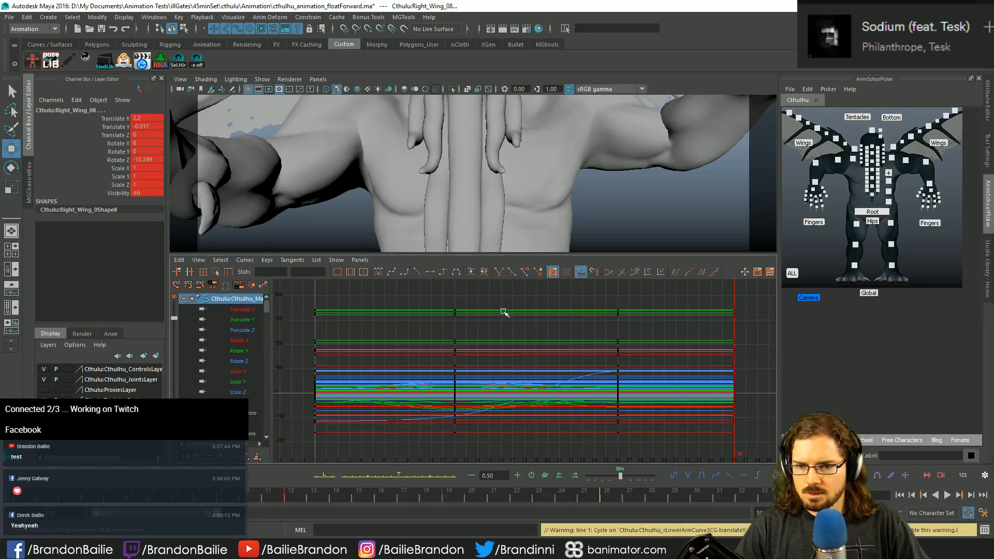
{"action": "left_click", "coordinate": [906, 260]}
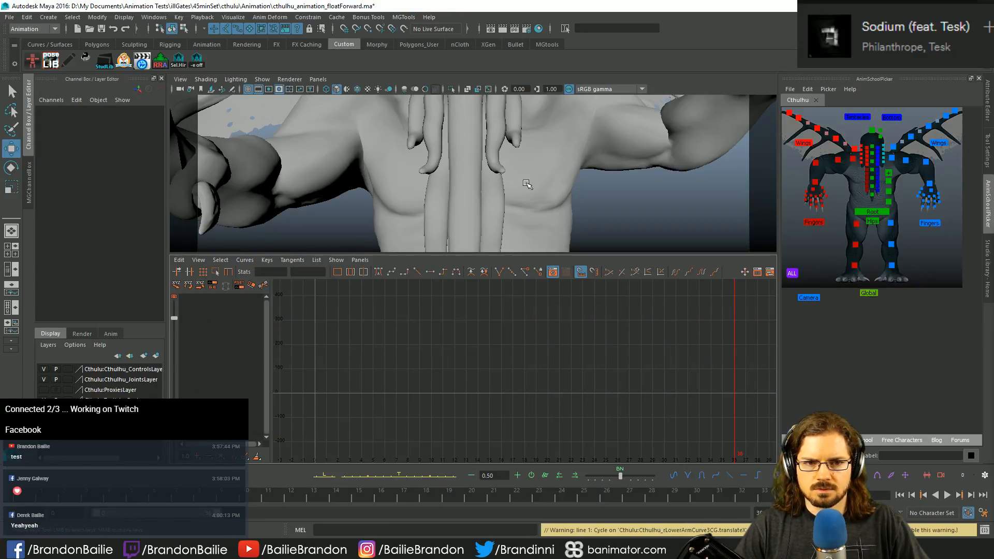
Step: Select the four spine controls and isolate their Rotate X curves in the Graph Editor
{"action": "left_click_drag", "start_coordinate": [900, 175], "coordinate": [884, 207]}
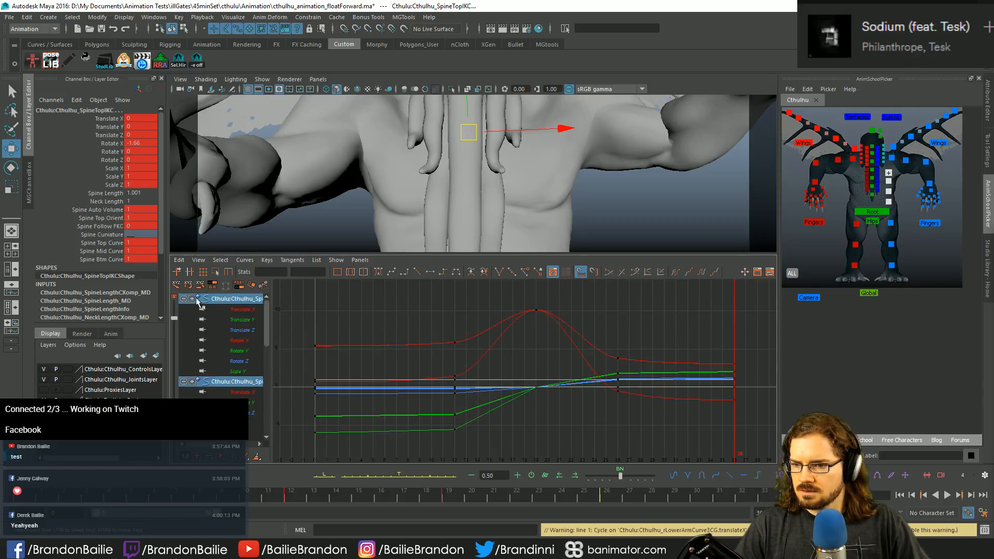
{"action": "left_click", "coordinate": [187, 285]}
{"action": "key", "text": "Down"}
{"action": "key", "text": "Up"}
{"action": "key", "text": "Up"}
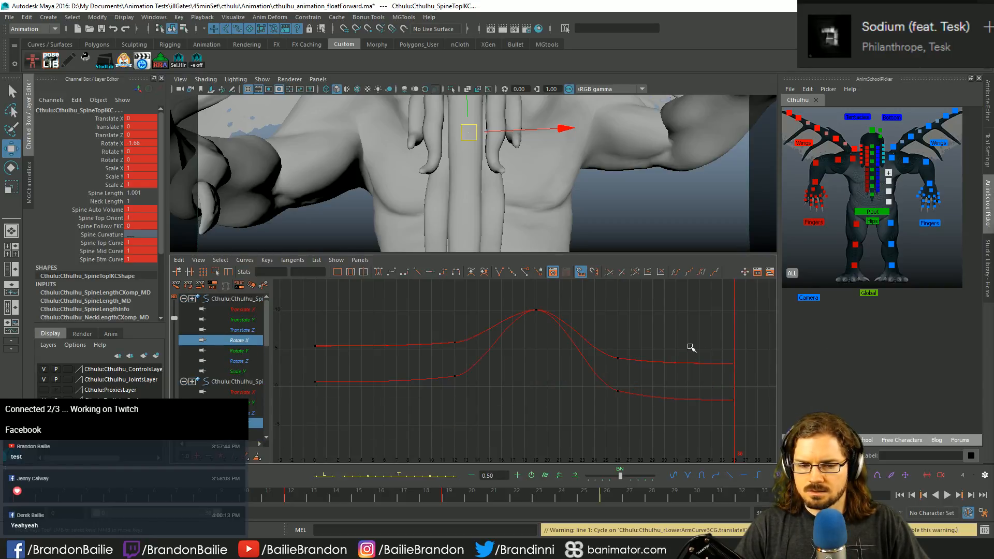
Step: Try to raise the spine controls' Rotate X keys at frame 36 directly on the curves
{"action": "left_click_drag", "start_coordinate": [688, 344], "coordinate": [779, 429]}
{"action": "middle_click_drag", "start_coordinate": [687, 354], "coordinate": [683, 288], "text": "shift"}
{"action": "key", "text": "ctrl+z"}
Step: Push the spine's Rotate X keys at frames 26 and 36 with the tween slider, bringing the top control to about 21.95
{"action": "left_click", "coordinate": [679, 387]}
{"action": "left_click_drag", "start_coordinate": [583, 329], "coordinate": [621, 414]}
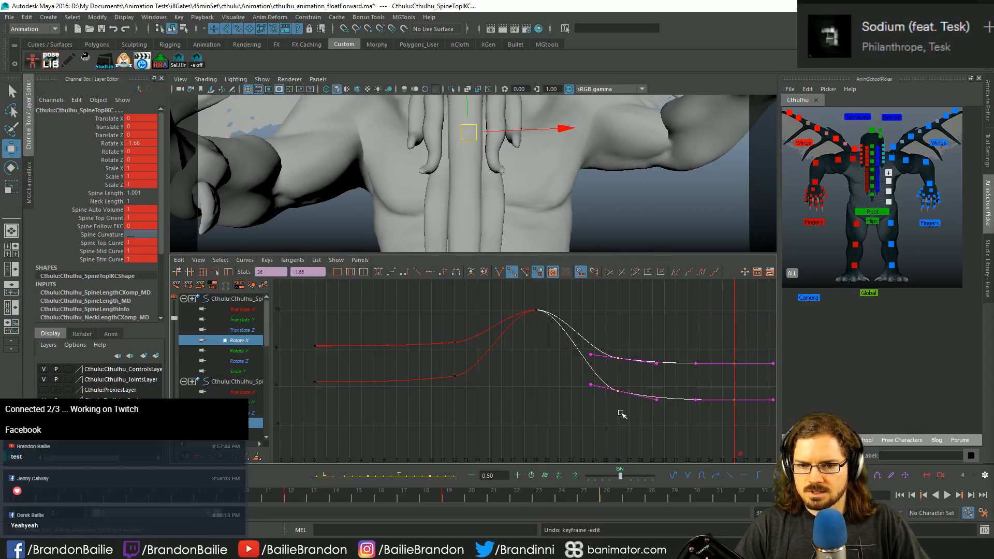
{"action": "left_click_drag", "start_coordinate": [620, 475], "coordinate": [555, 475]}
{"action": "middle_click_drag", "start_coordinate": [663, 342], "coordinate": [651, 401], "text": "alt"}
{"action": "right_click_drag", "start_coordinate": [651, 400], "coordinate": [611, 400], "text": "alt"}
{"action": "key", "text": "q"}
{"action": "key", "text": "space"}
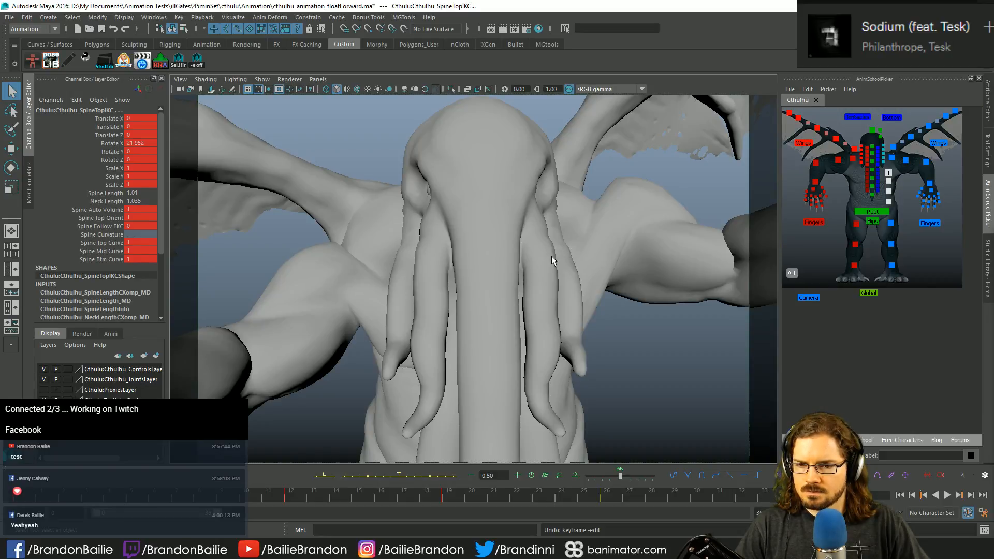
{"action": "key", "text": "e"}
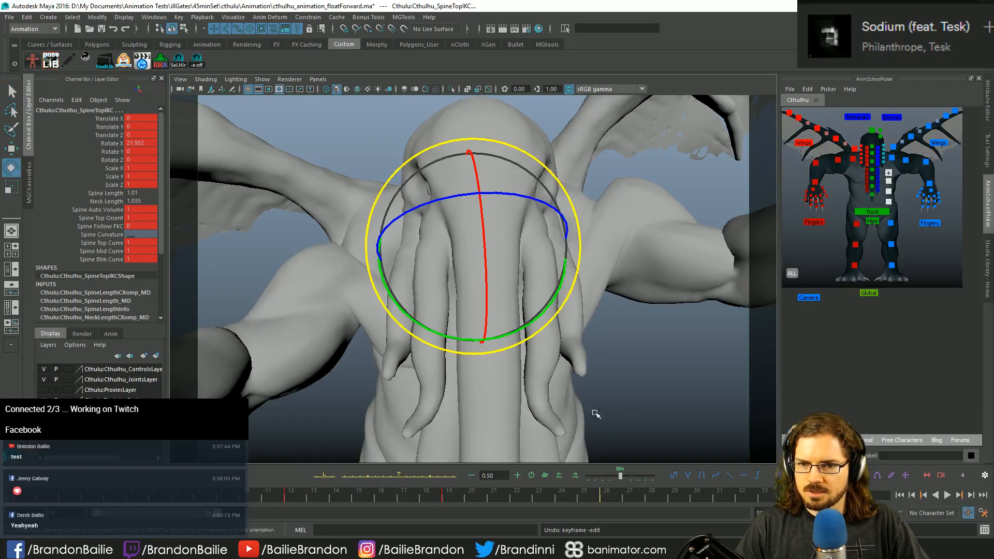
{"action": "key", "text": "q"}
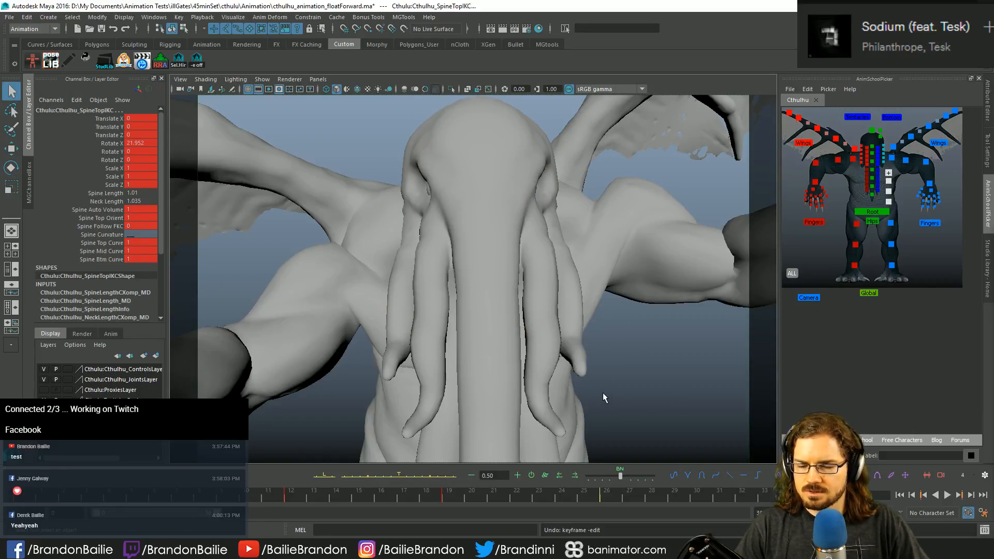
Step: Rotate the root control forward at frame 36 to a Rotate X of about 48.3
{"action": "right_click_drag", "start_coordinate": [603, 393], "coordinate": [593, 368], "text": "alt"}
{"action": "left_click_drag", "start_coordinate": [593, 368], "coordinate": [590, 484], "text": "alt"}
{"action": "key", "text": "space"}
{"action": "key", "text": "w"}
{"action": "key", "text": "e"}
{"action": "left_click", "coordinate": [510, 252]}
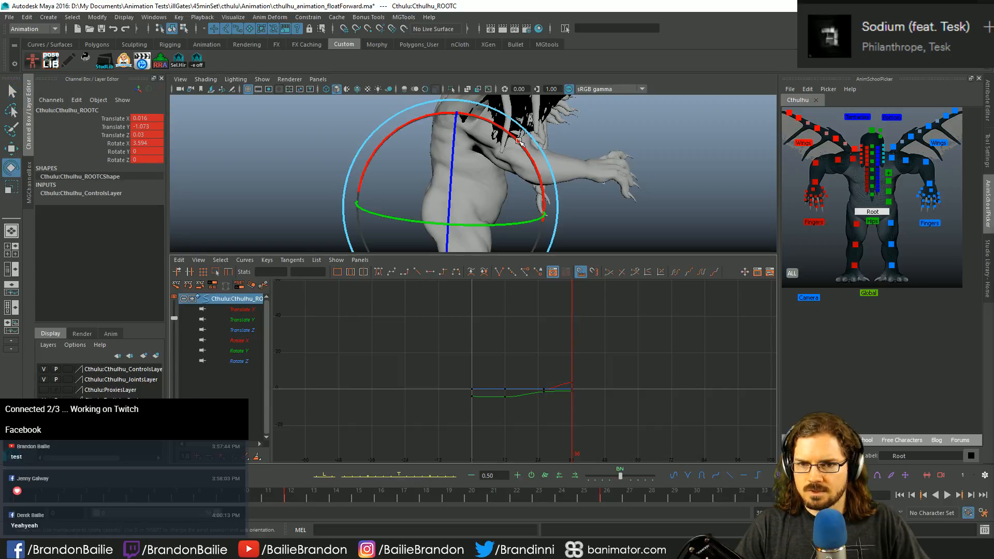
{"action": "left_click_drag", "start_coordinate": [519, 141], "coordinate": [539, 212]}
{"action": "key", "text": "q"}
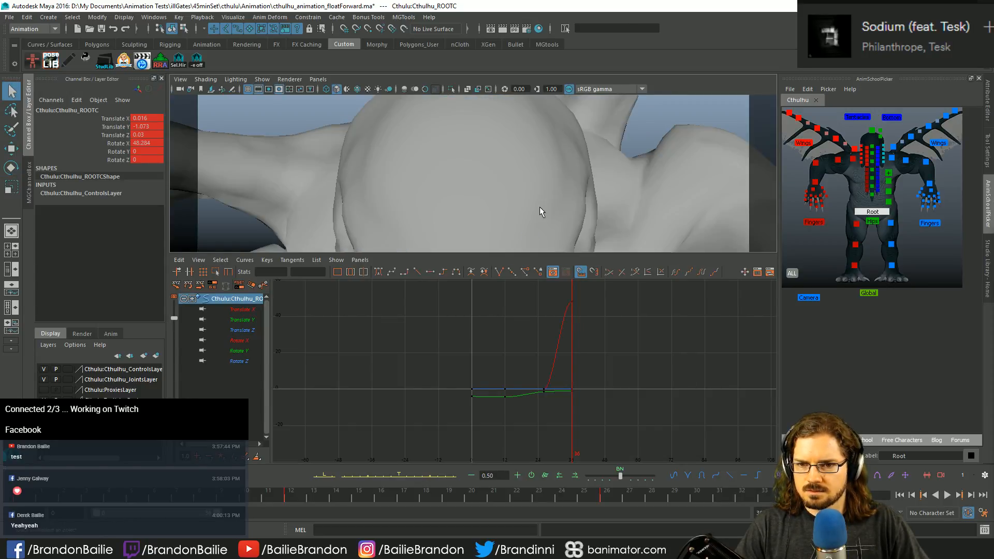
Step: Blend the global control's Translate Z key at frame 36 back toward its neighbour, to about -1.18
{"action": "left_click", "coordinate": [873, 293]}
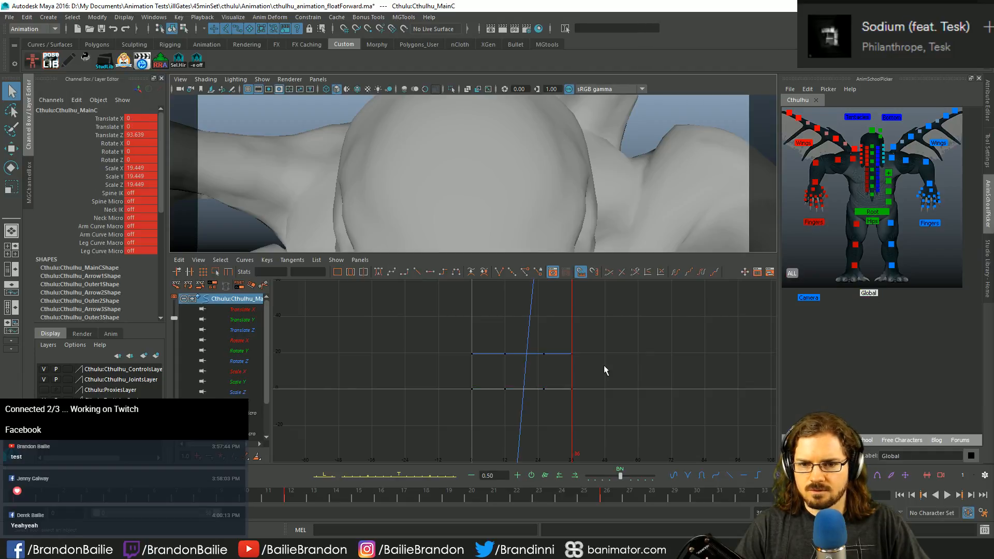
{"action": "key", "text": "f"}
{"action": "left_click_drag", "start_coordinate": [766, 358], "coordinate": [727, 305]}
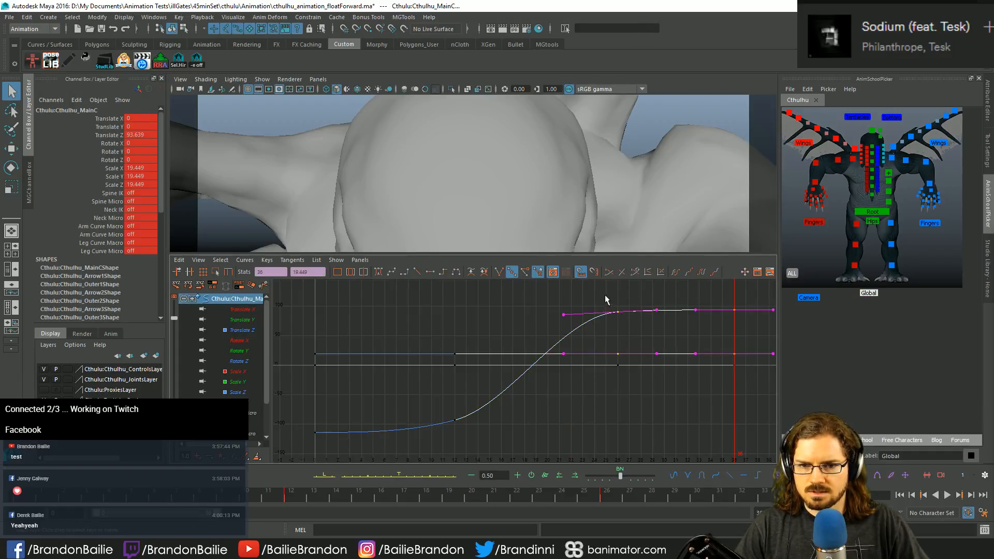
{"action": "left_click_drag", "start_coordinate": [654, 294], "coordinate": [739, 331]}
{"action": "left_click_drag", "start_coordinate": [620, 483], "coordinate": [598, 481]}
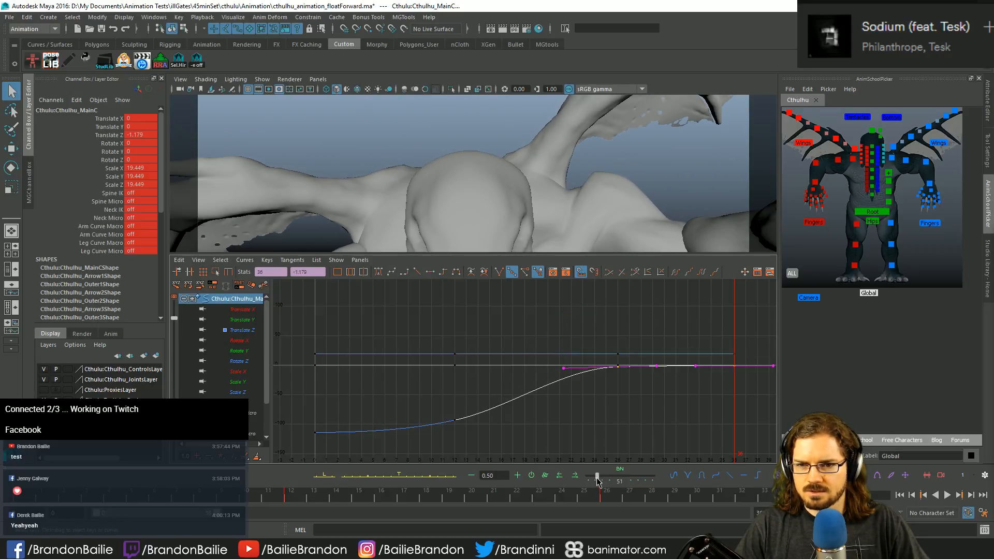
{"action": "key", "text": "space"}
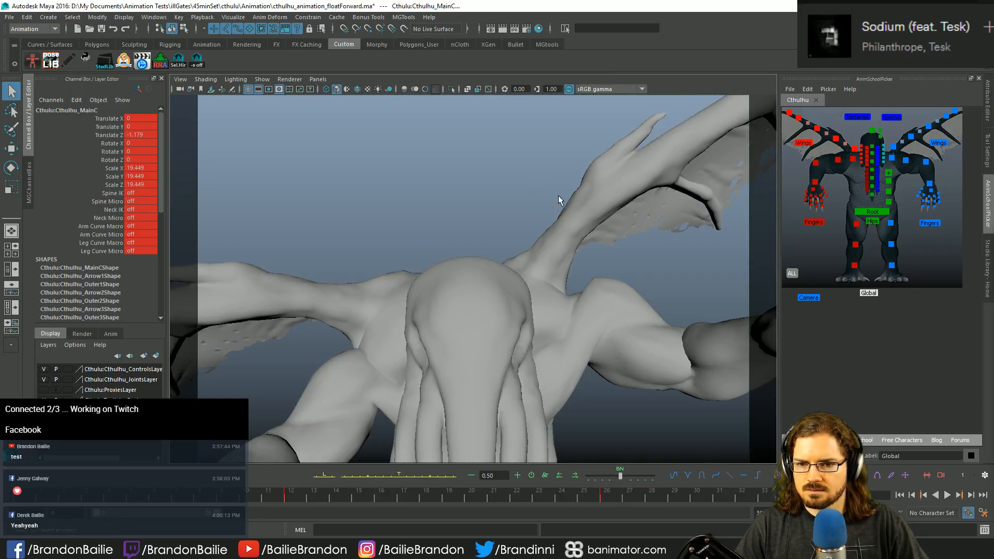
Step: Raise the root control's Translate Y keys at frames 26 and 36 to lift the body, reaching about 0.67 at frame 36
{"action": "left_click", "coordinate": [883, 212]}
{"action": "key", "text": "w"}
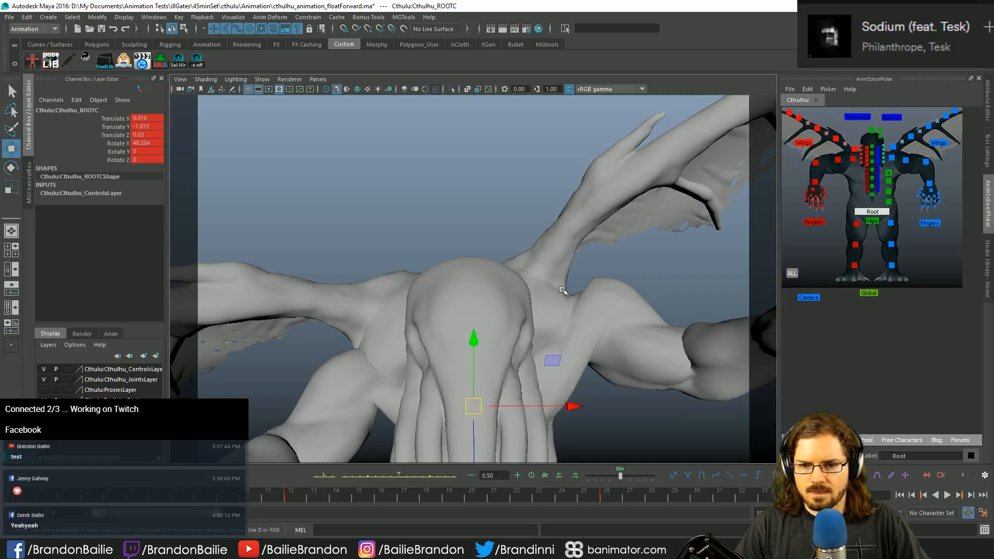
{"action": "left_click_drag", "start_coordinate": [468, 412], "coordinate": [456, 379]}
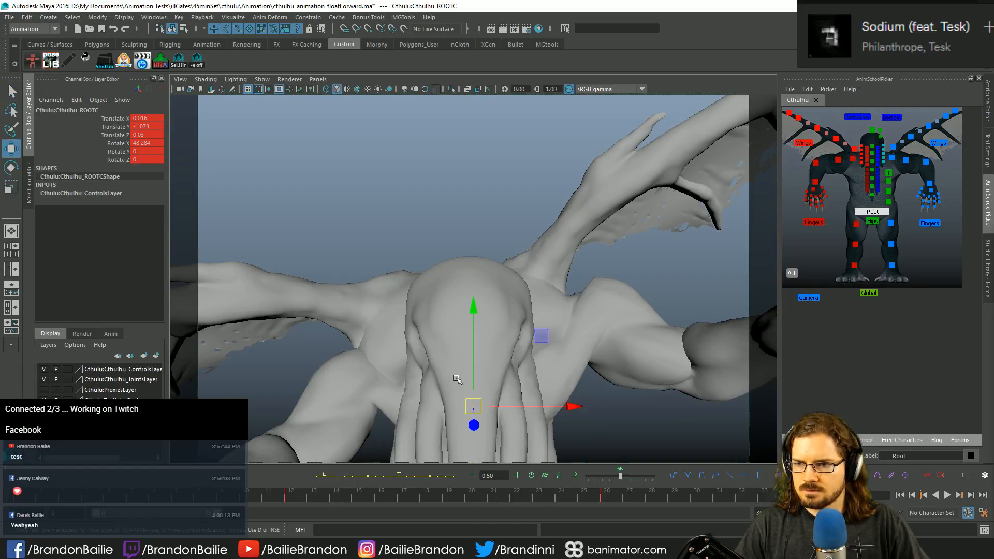
{"action": "key", "text": "space"}
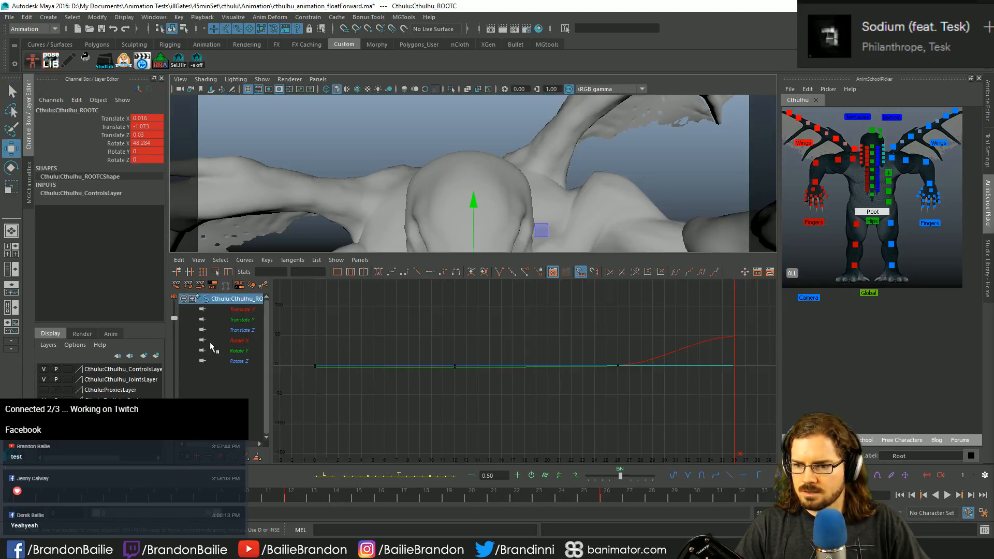
{"action": "left_click", "coordinate": [242, 320]}
{"action": "left_click_drag", "start_coordinate": [594, 303], "coordinate": [751, 341]}
{"action": "scroll", "coordinate": [627, 406], "scroll_direction": "down", "scroll_amount": 8}
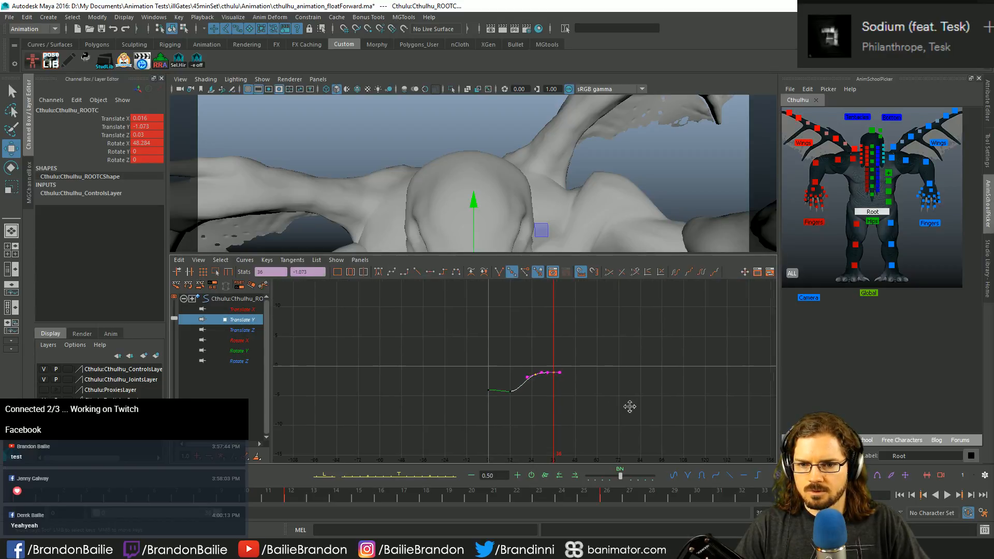
{"action": "mouse_move", "coordinate": [617, 377]}
{"action": "middle_mouse_down", "text": "shift"}
{"action": "mouse_move", "coordinate": [618, 363]}
{"action": "mouse_move", "coordinate": [618, 377]}
{"action": "middle_mouse_up", "text": "shift"}
{"action": "key", "text": "q"}
{"action": "key", "text": "space"}
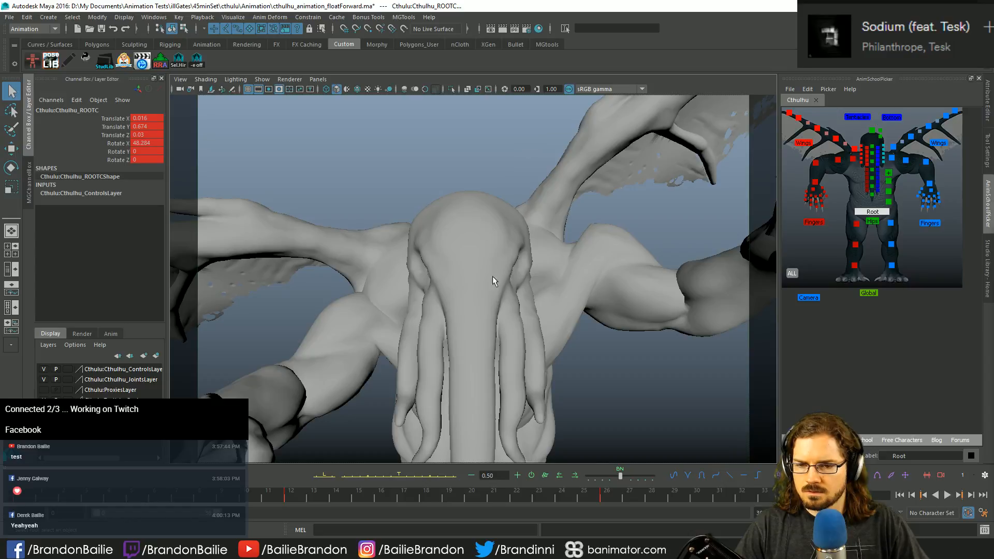
Step: Select the shot camera and set a key on its translate, rotate and scale channels
{"action": "left_click", "coordinate": [868, 292]}
{"action": "key", "text": "f"}
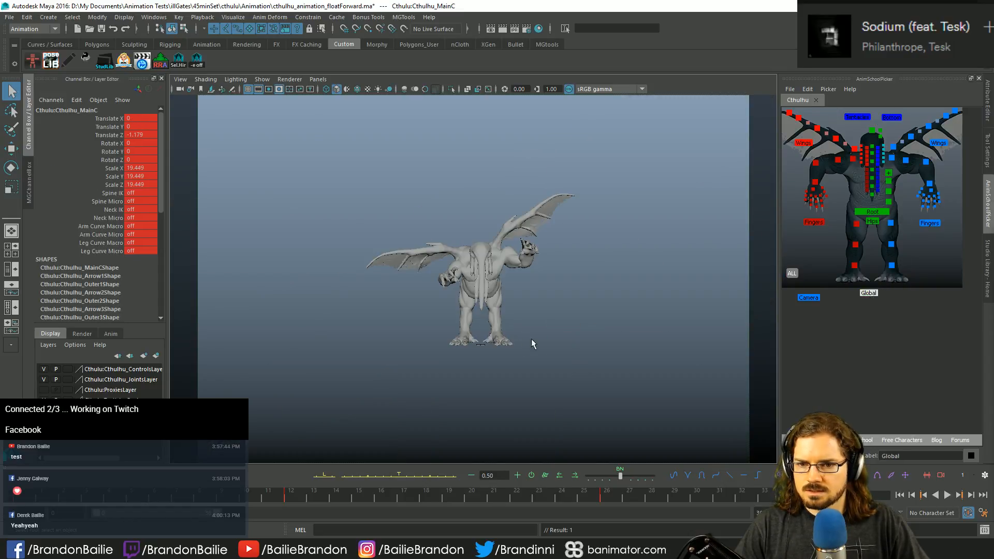
{"action": "key", "text": "f"}
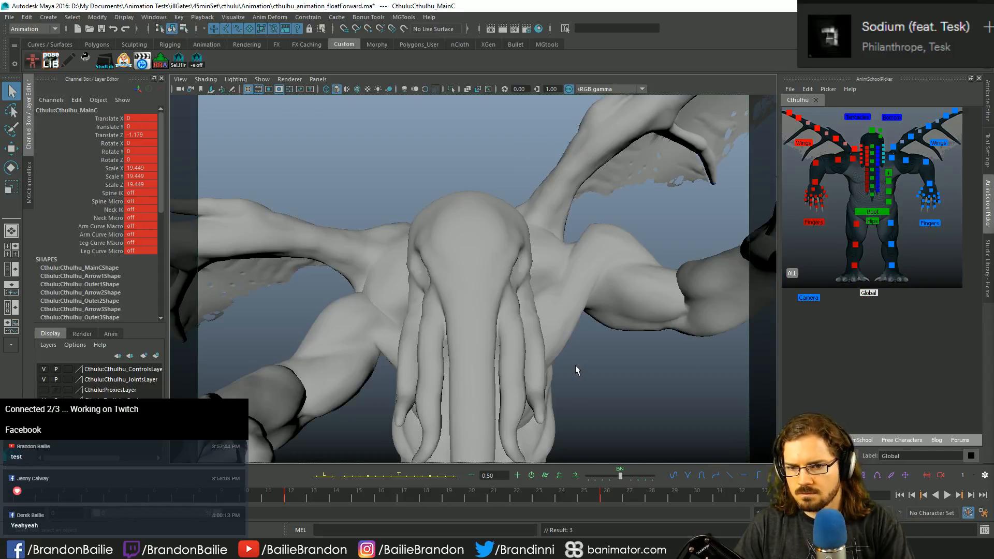
{"action": "left_click", "coordinate": [179, 90]}
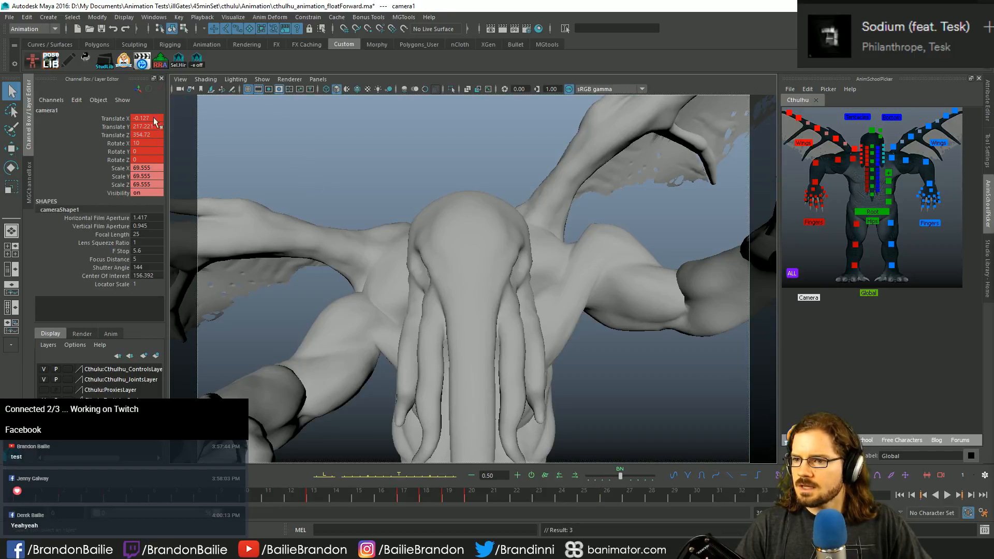
{"action": "left_click_drag", "start_coordinate": [117, 118], "coordinate": [116, 163]}
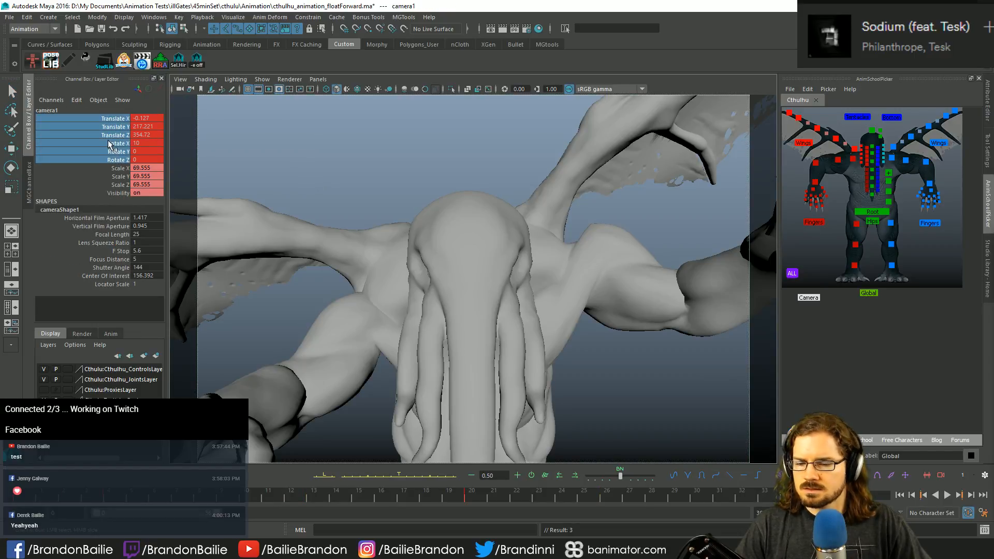
{"action": "key", "text": "s"}
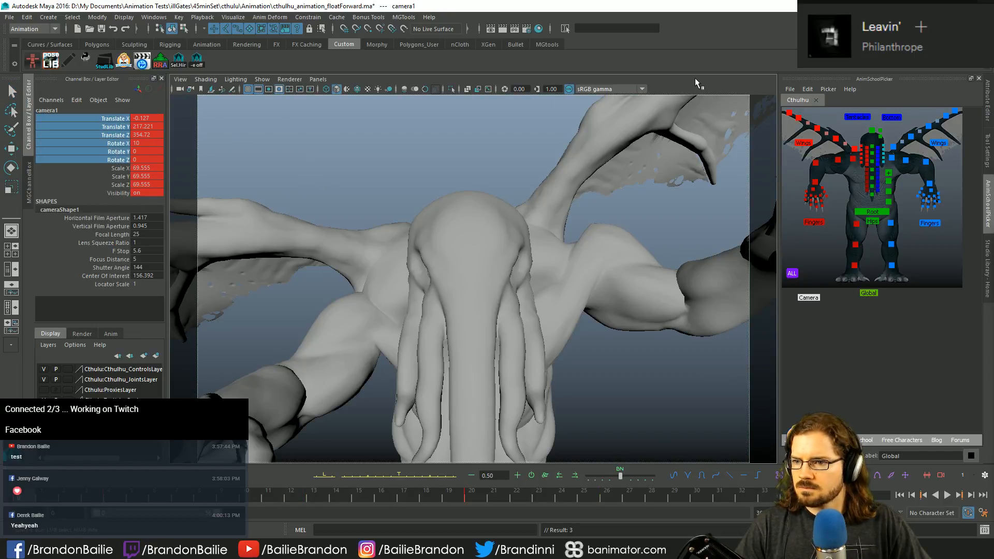
Step: Step through the keyed poses and examine all of the camera's animation curves in the Graph Editor
{"action": "key", "text": "period"}
{"action": "key", "text": "period"}
{"action": "key", "text": "period"}
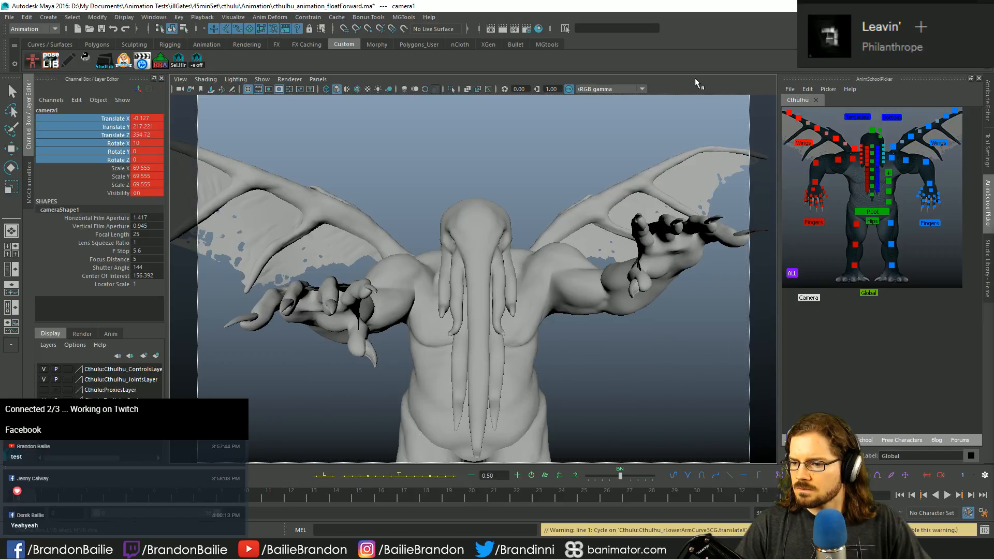
{"action": "key", "text": "period"}
{"action": "key", "text": "period"}
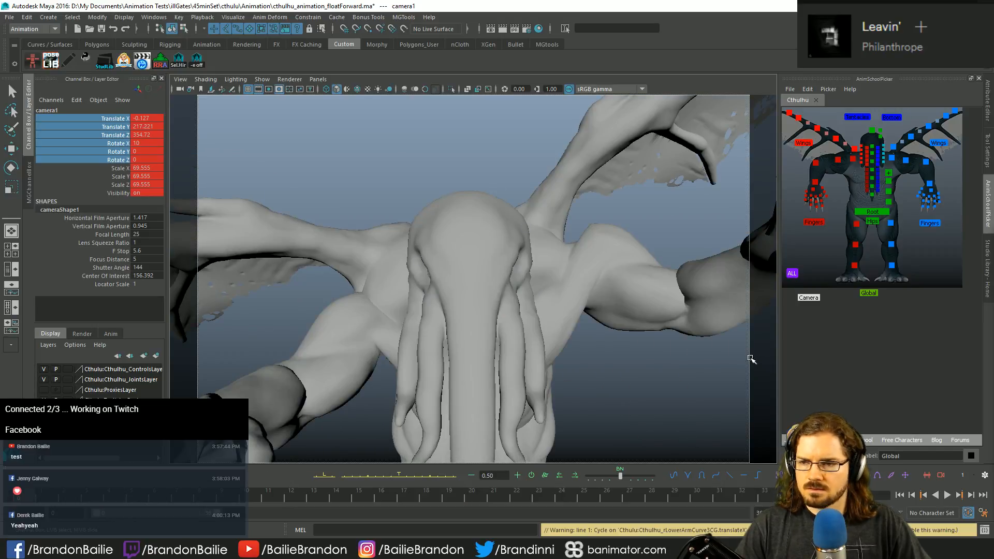
{"action": "key", "text": "space"}
{"action": "key", "text": "a"}
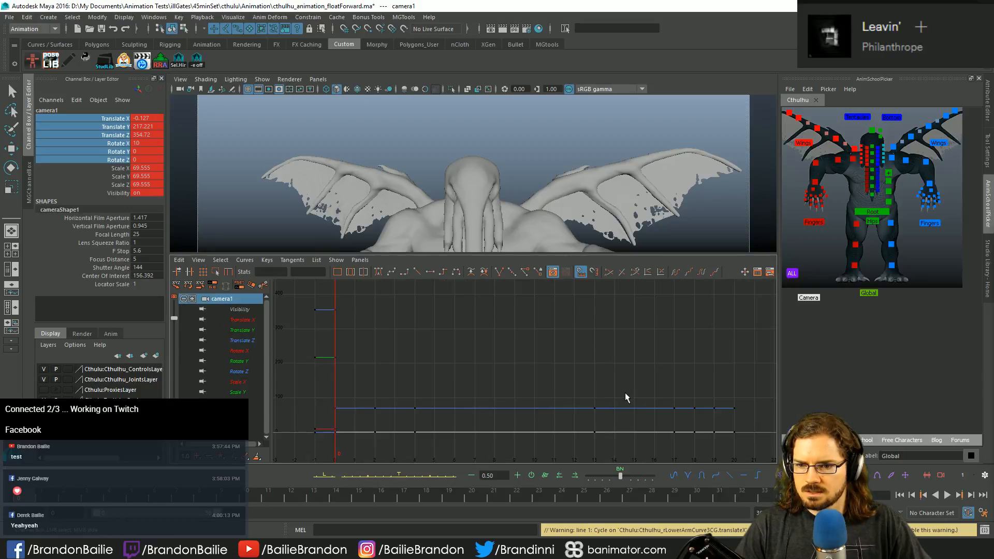
Step: Delete all of the shot camera's animation keys in the Graph Editor
{"action": "right_click_drag", "start_coordinate": [625, 392], "coordinate": [591, 393], "text": "alt"}
{"action": "left_click_drag", "start_coordinate": [393, 321], "coordinate": [669, 462]}
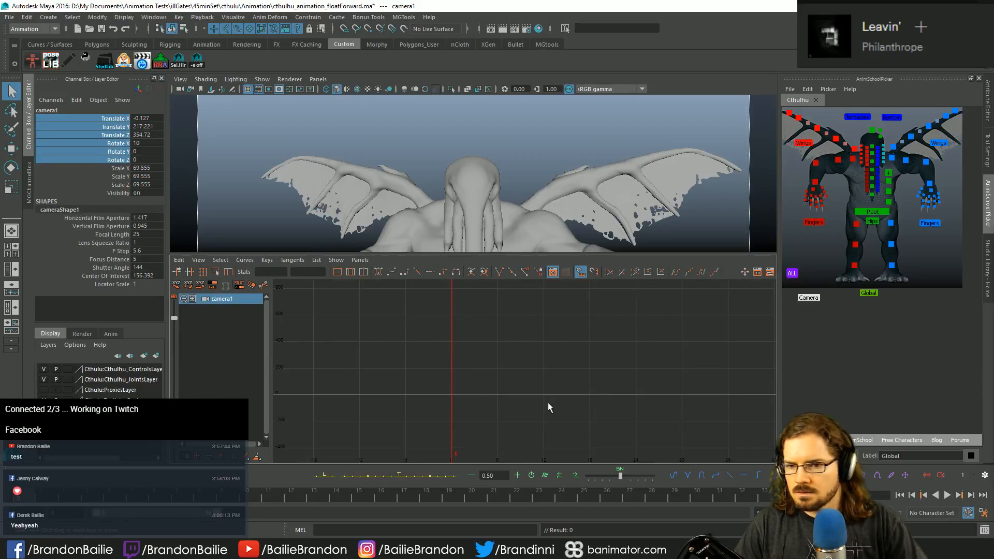
{"action": "key", "text": "Delete"}
{"action": "key", "text": "space"}
Step: Lock the camera's translate and rotate channels and play back the animation through it
{"action": "right_click", "coordinate": [91, 139]}
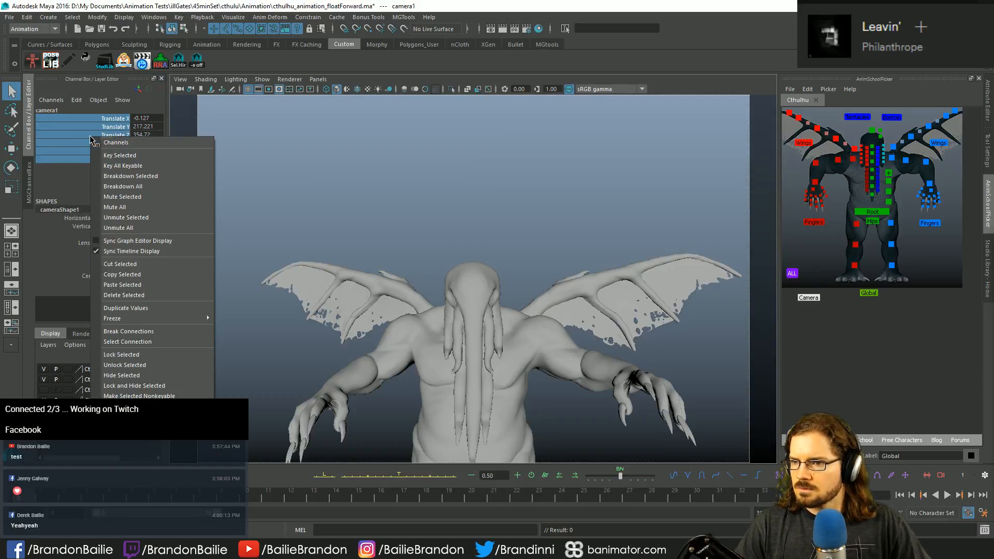
{"action": "mouse_move", "coordinate": [138, 321]}
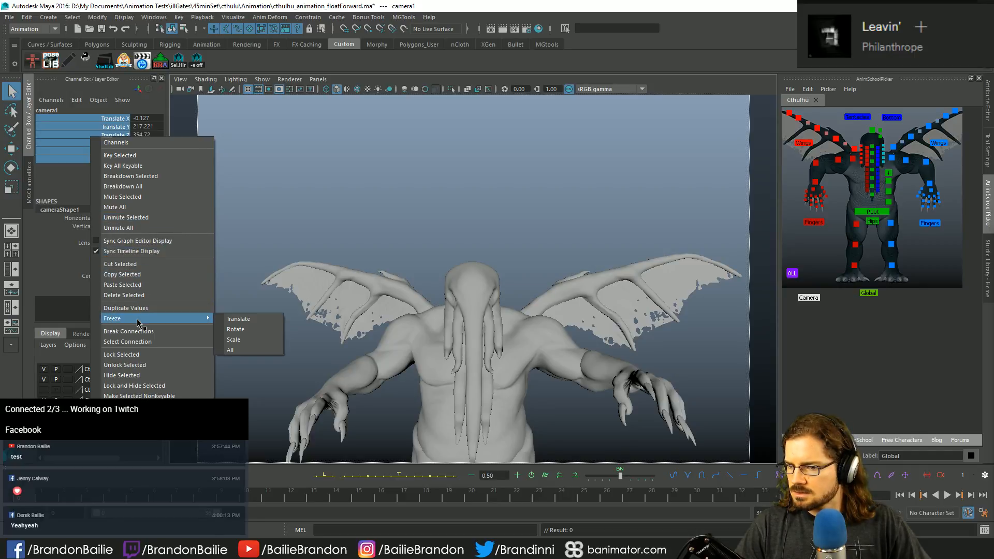
{"action": "left_click", "coordinate": [153, 362]}
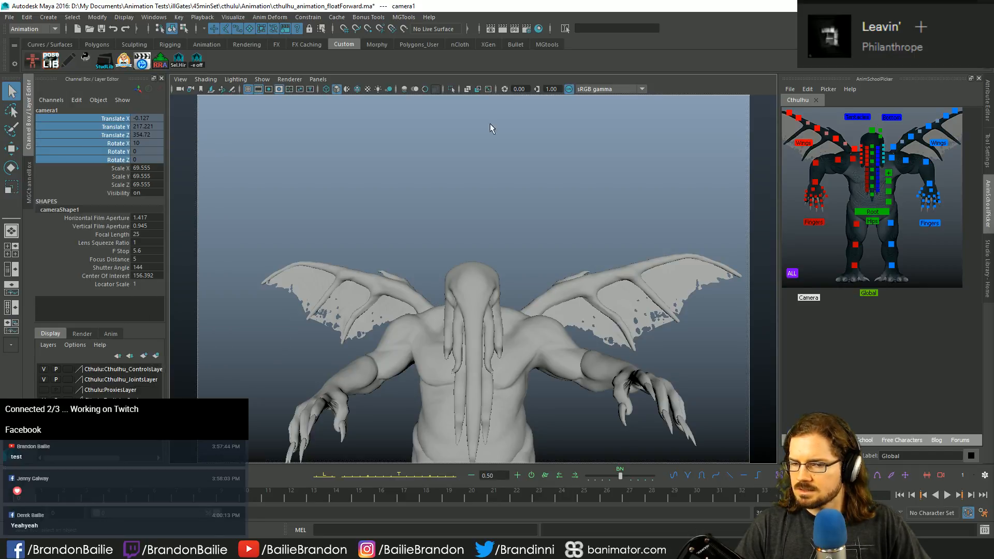
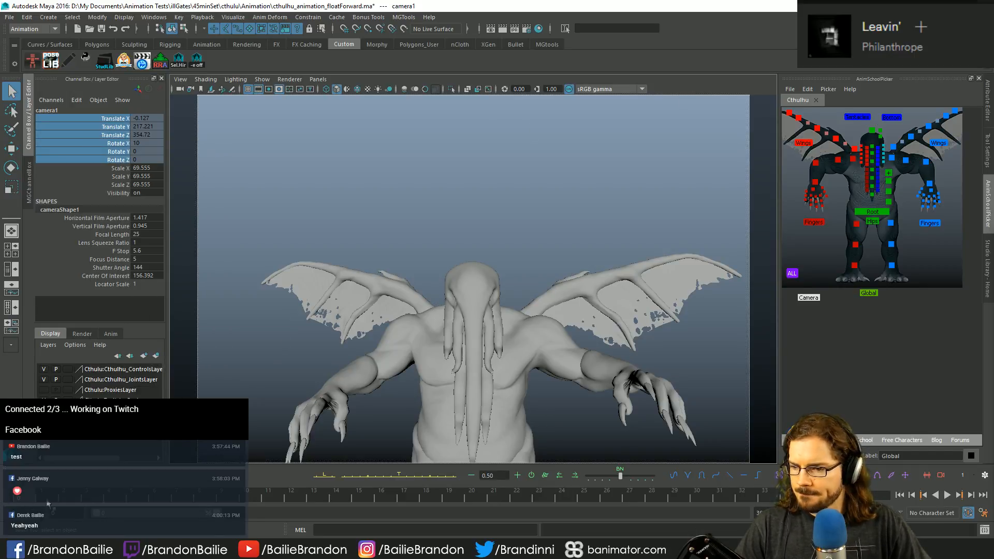
{"action": "key", "text": "alt+v"}
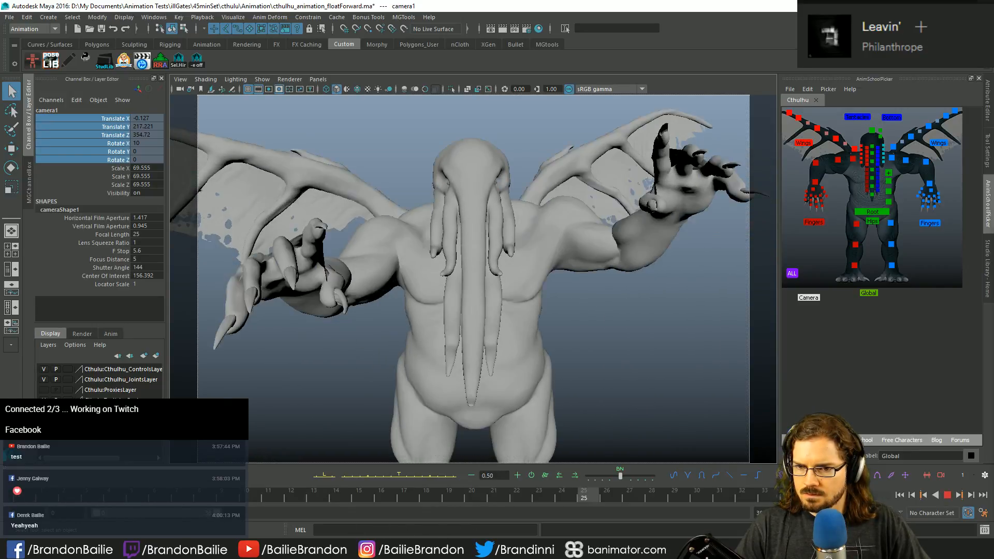
{"action": "key", "text": "alt+v"}
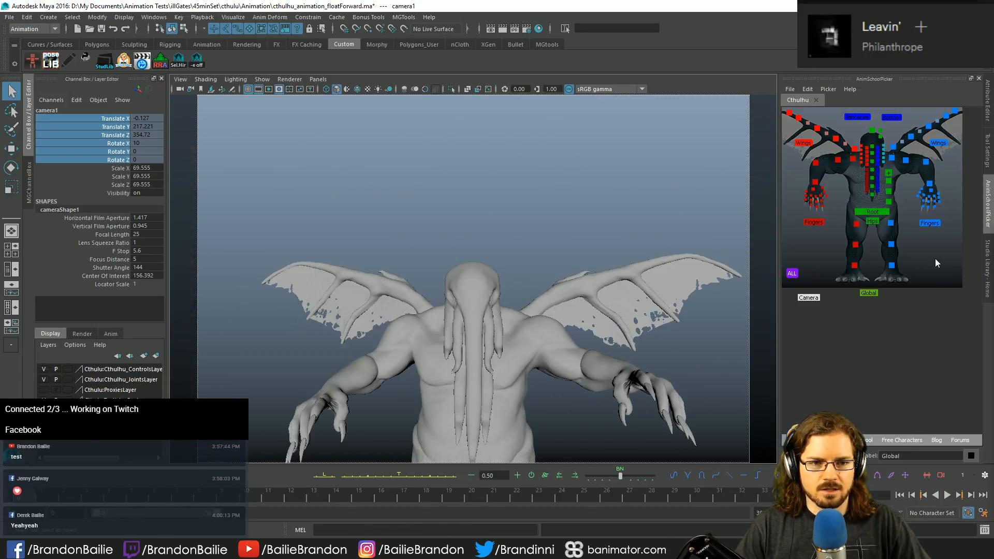
Step: Raise the root control's Rotate X key at frame 26 to about 43.76 and check the lean on the neighbouring keys
{"action": "left_click", "coordinate": [872, 212]}
{"action": "key", "text": "period"}
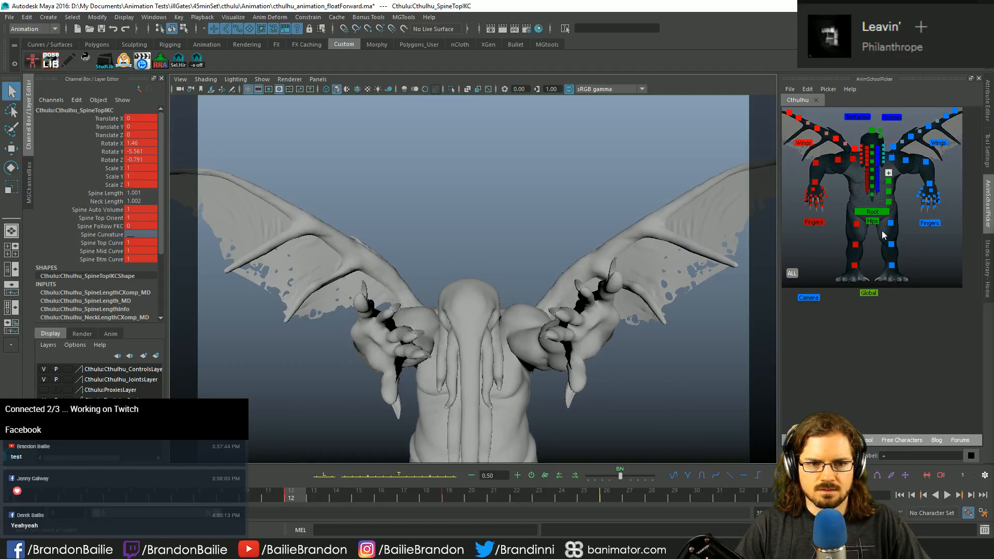
{"action": "key", "text": "e"}
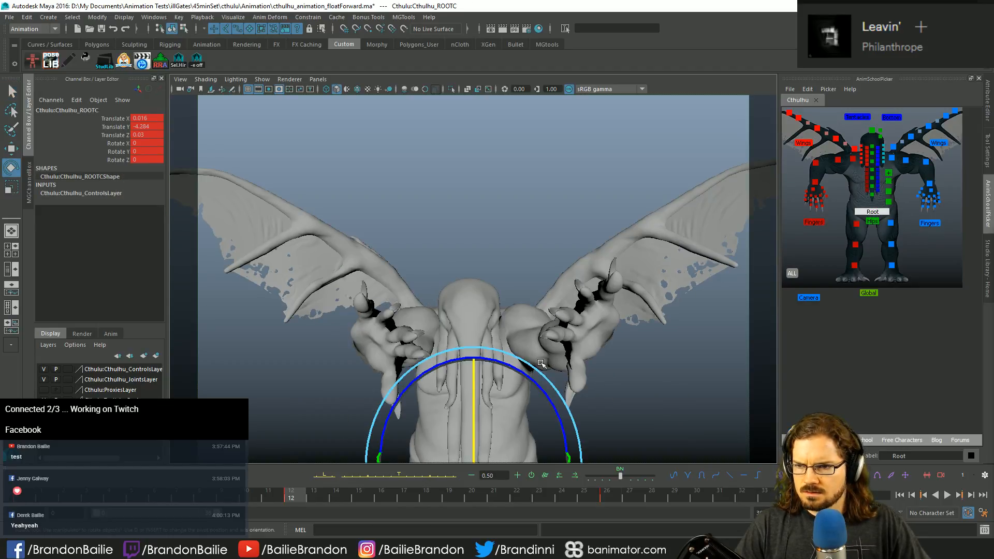
{"action": "key", "text": "period"}
{"action": "key", "text": "period"}
{"action": "key", "text": "comma"}
{"action": "key", "text": "space"}
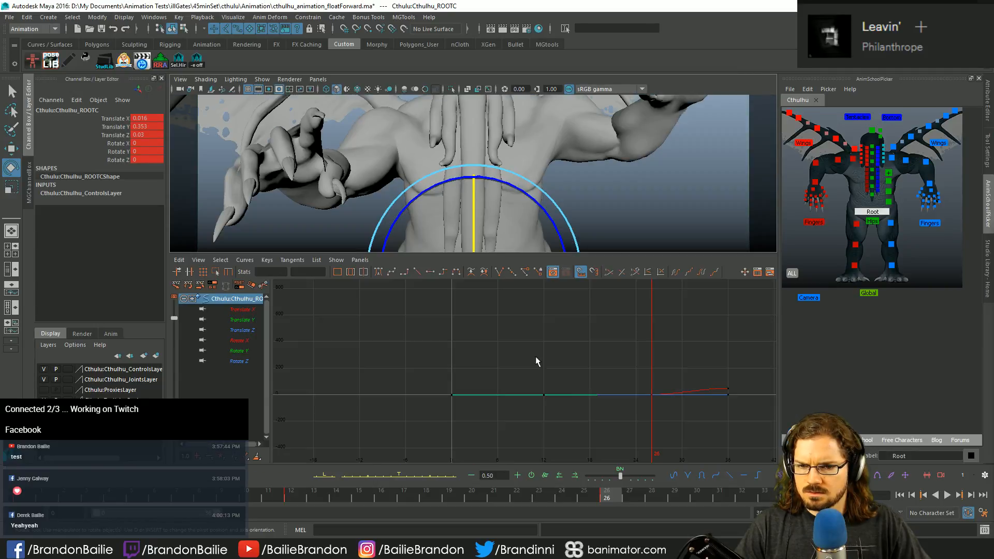
{"action": "key", "text": "f"}
{"action": "left_click", "coordinate": [234, 341]}
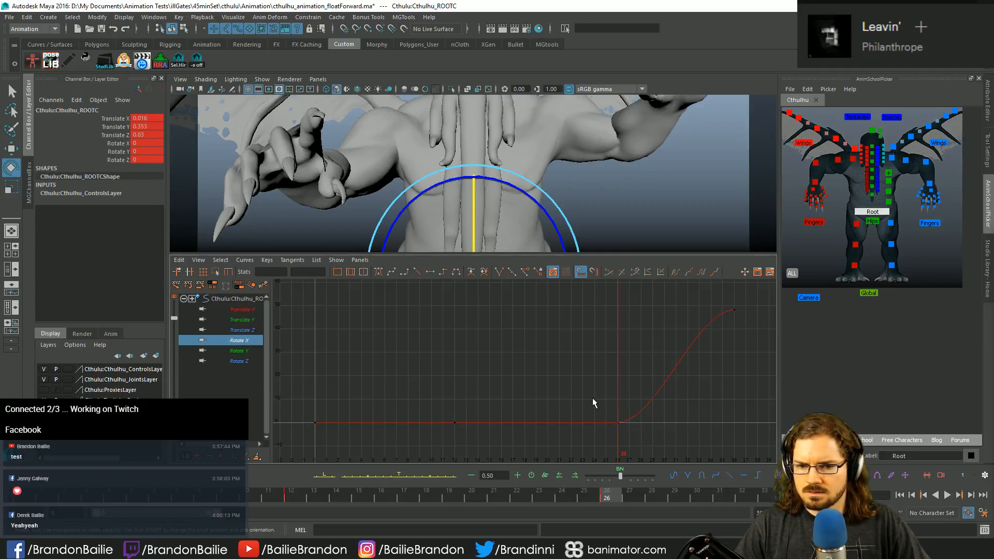
{"action": "left_click", "coordinate": [618, 421]}
{"action": "key", "text": "w"}
{"action": "middle_click_drag", "start_coordinate": [685, 435], "coordinate": [694, 322]}
{"action": "key", "text": "space"}
{"action": "key", "text": "comma"}
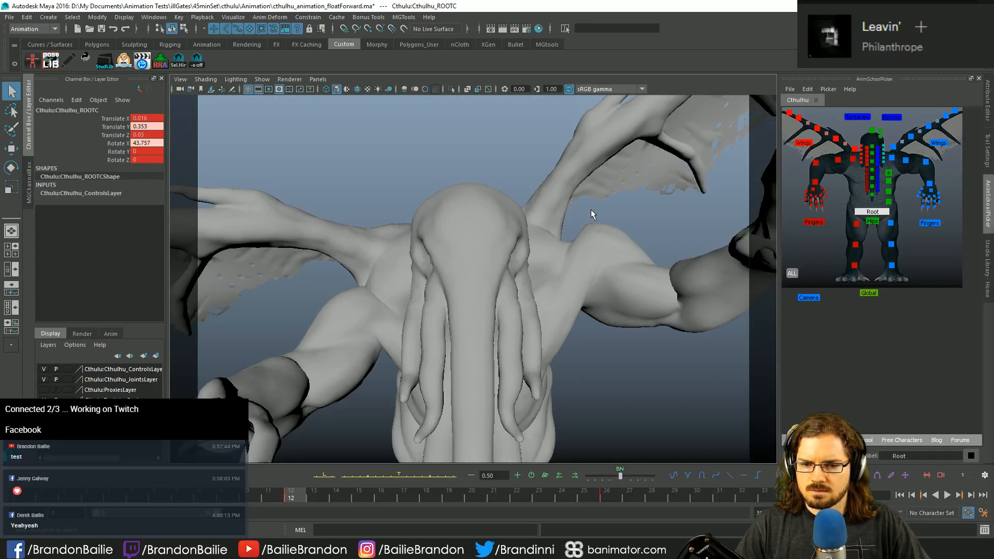
{"action": "key", "text": "period"}
{"action": "key", "text": "period"}
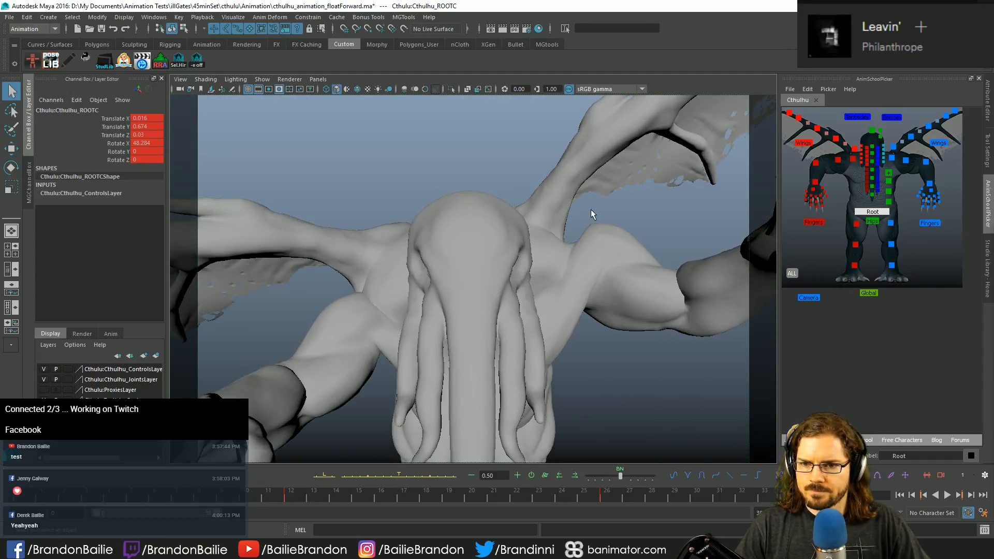
Step: Select the three spine controls and examine their rotation curves one axis at a time in the Graph Editor
{"action": "left_click", "coordinate": [887, 173]}
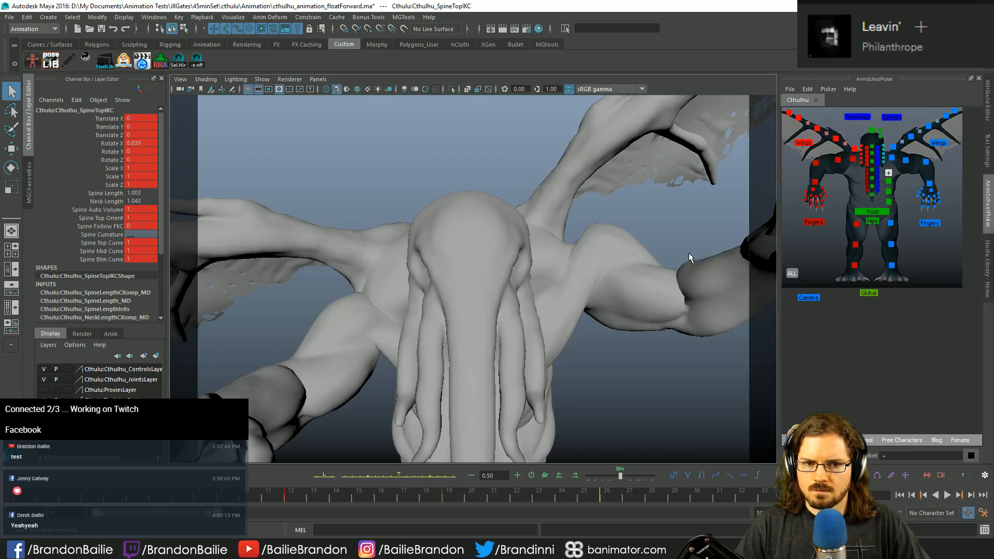
{"action": "key", "text": "e"}
{"action": "left_click_drag", "start_coordinate": [891, 205], "coordinate": [892, 206]}
{"action": "key", "text": "space"}
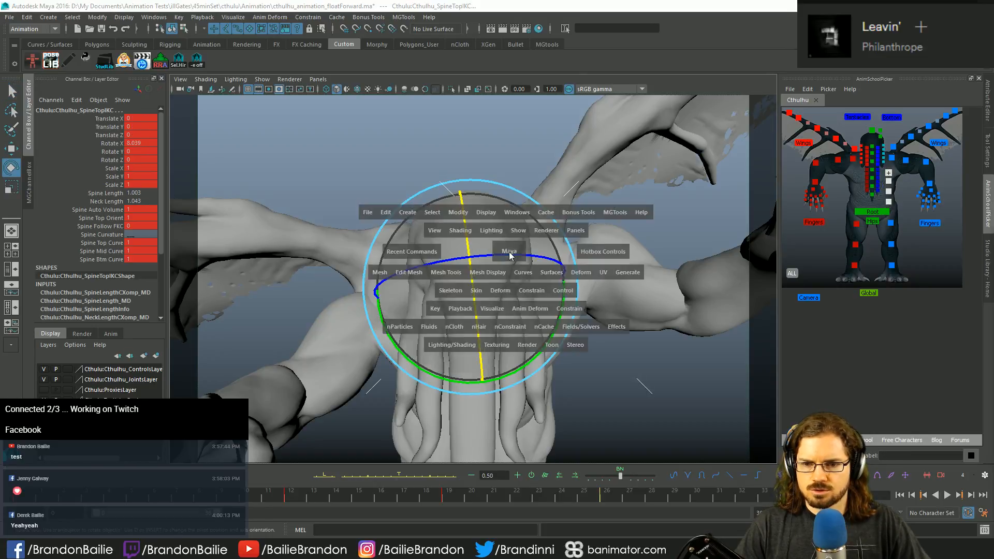
{"action": "key", "text": "f"}
{"action": "key", "text": "Down"}
{"action": "key", "text": "Down"}
{"action": "key", "text": "Down"}
{"action": "key", "text": "Down"}
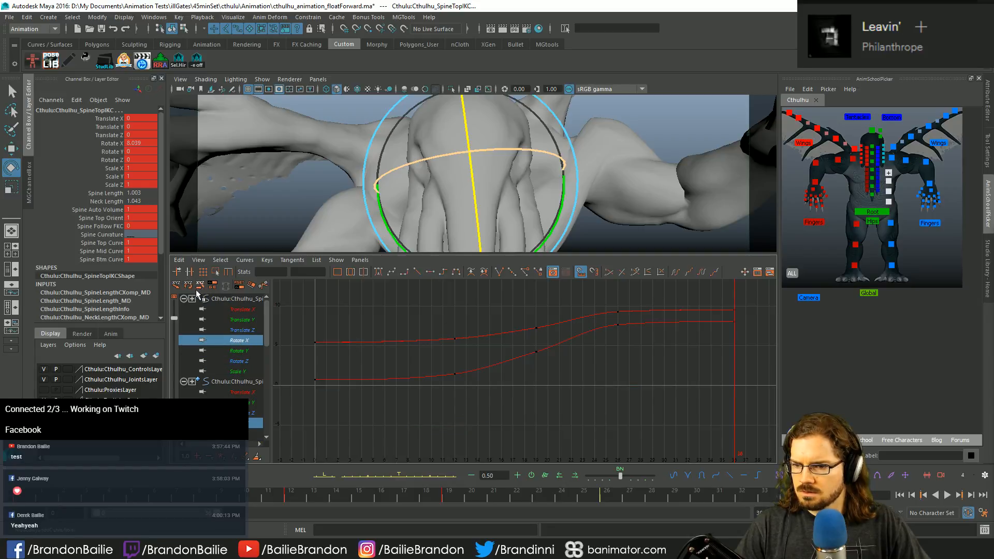
{"action": "key", "text": "Down"}
{"action": "key", "text": "Down"}
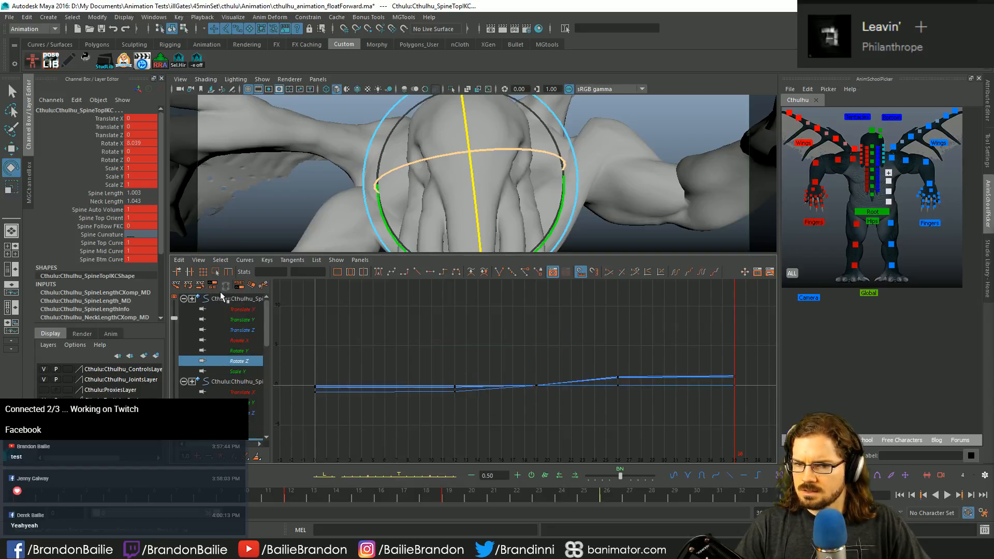
Step: Select every key on all the rig controls and apply one tangent type to all of them
{"action": "left_click", "coordinate": [792, 273]}
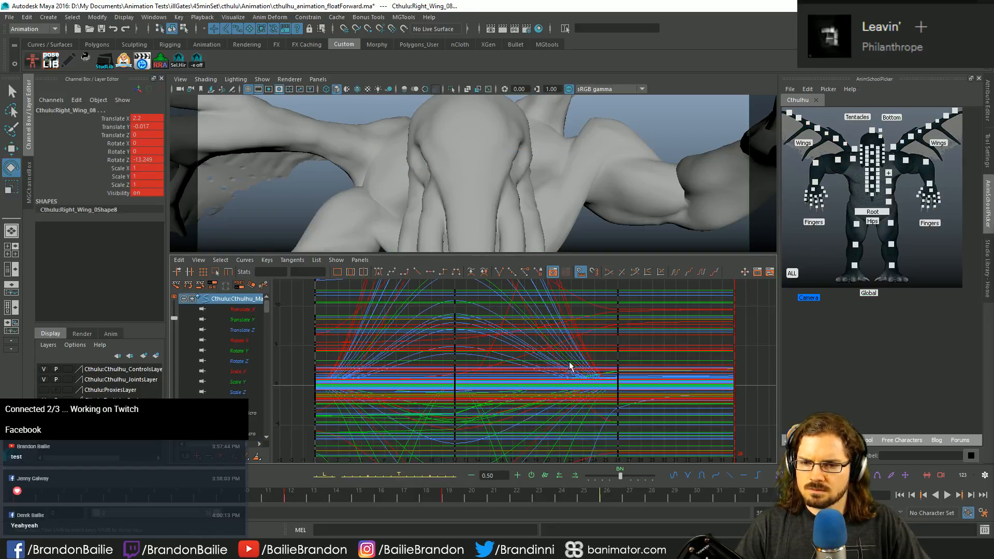
{"action": "key", "text": "f"}
{"action": "left_click_drag", "start_coordinate": [295, 293], "coordinate": [775, 461]}
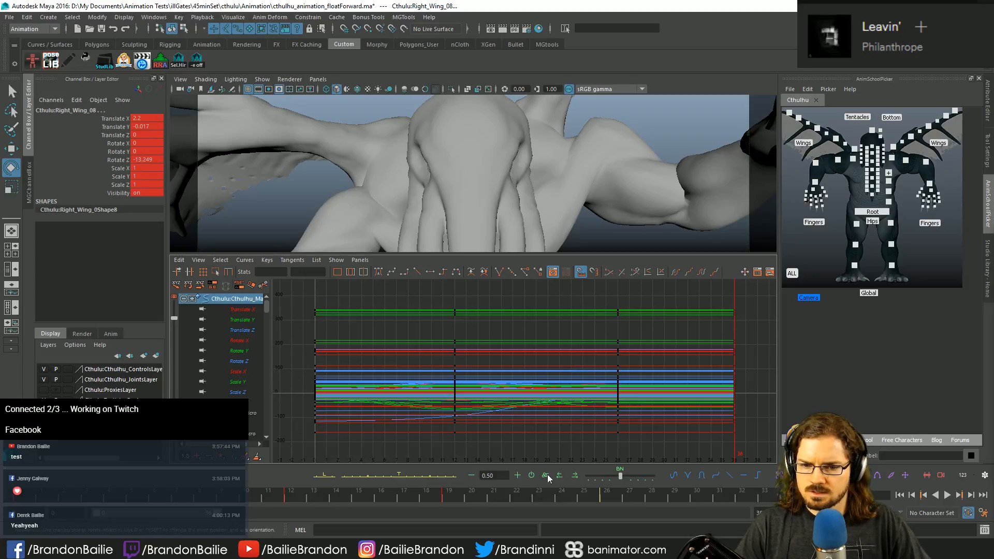
{"action": "left_click", "coordinate": [701, 475]}
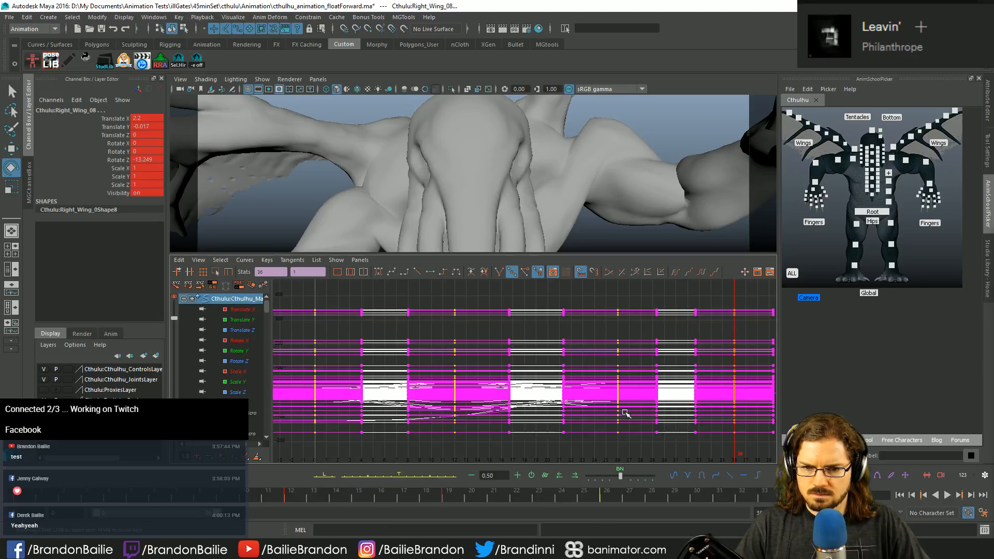
Step: Reselect the three spine controls, inspect all their curves and step through their keyed poses
{"action": "left_click", "coordinate": [889, 174]}
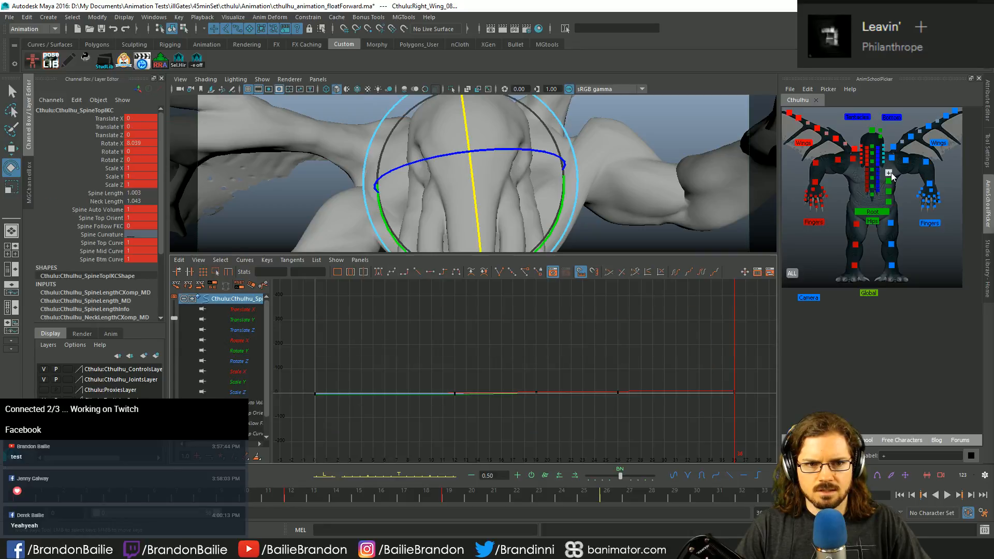
{"action": "left_click_drag", "start_coordinate": [891, 179], "coordinate": [886, 208], "text": "shift"}
{"action": "key", "text": "f"}
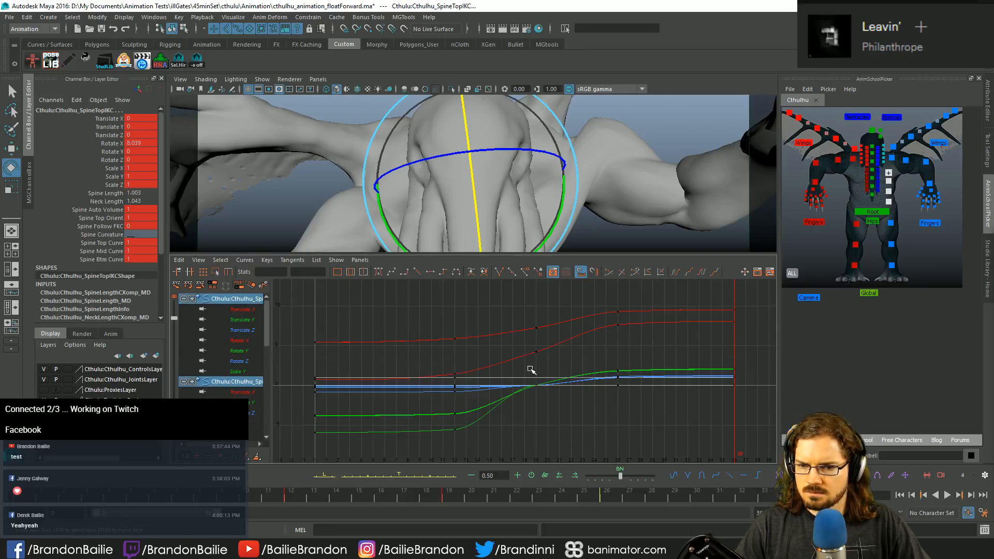
{"action": "key", "text": "space"}
{"action": "key", "text": "q"}
{"action": "key", "text": "comma"}
{"action": "key", "text": "comma"}
{"action": "key", "text": "comma"}
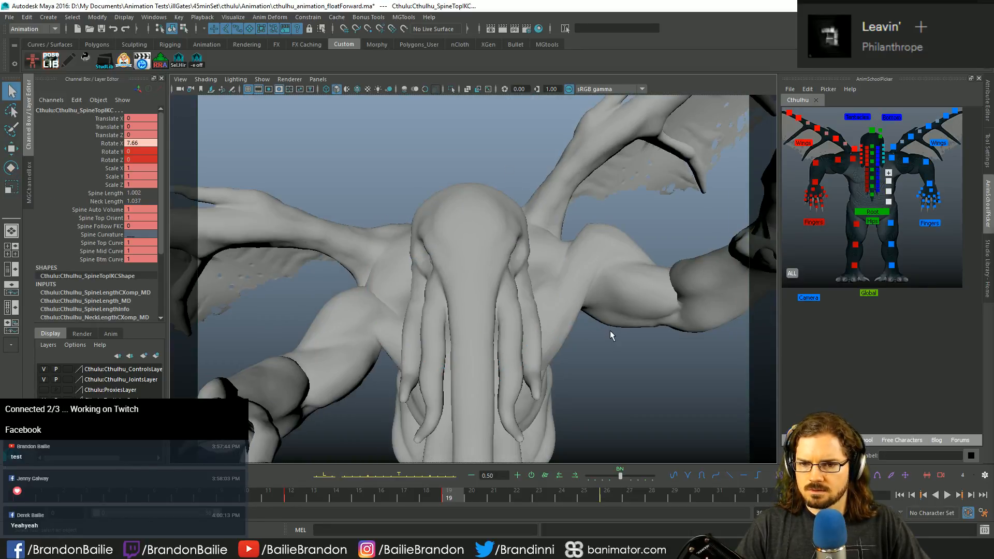
{"action": "key", "text": "period"}
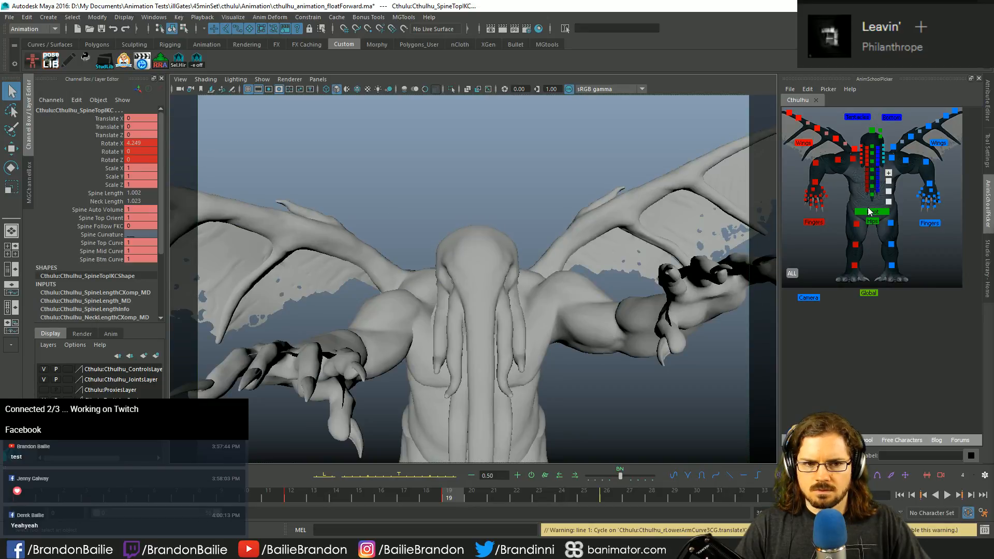
Step: Select the root control and step back and forth through its keys to compare the body poses
{"action": "left_click", "coordinate": [869, 211]}
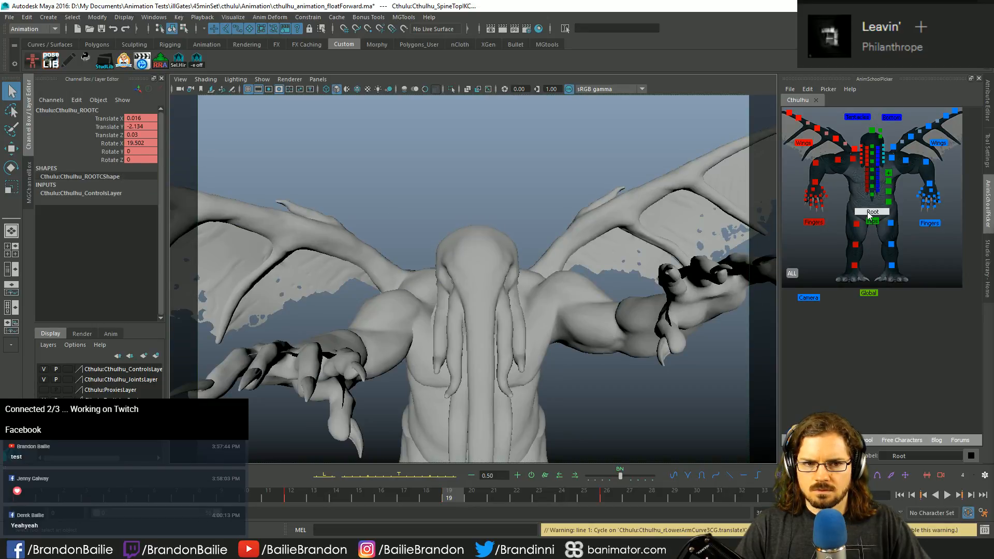
{"action": "key", "text": "e"}
{"action": "key", "text": "period"}
{"action": "key", "text": "period"}
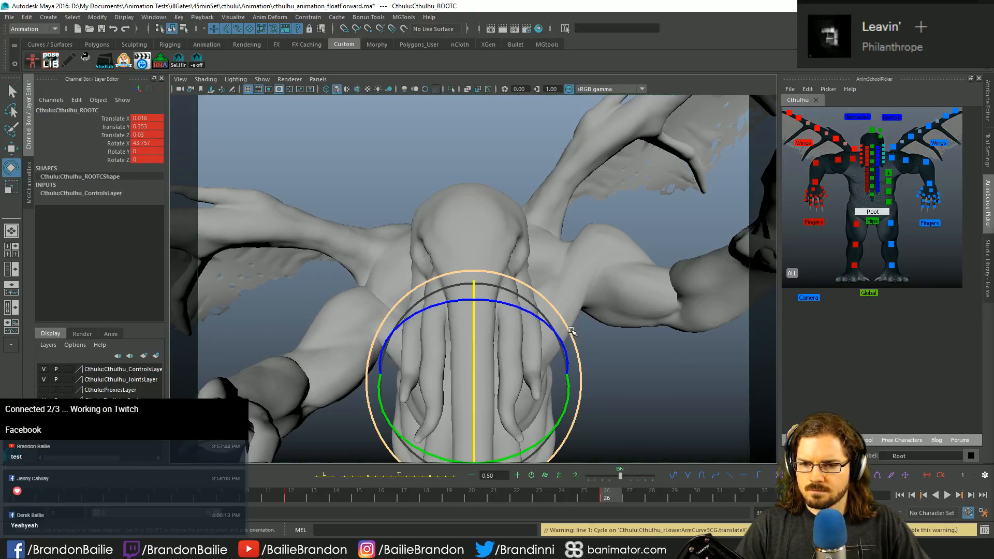
{"action": "key", "text": "comma"}
{"action": "key", "text": "comma"}
{"action": "key", "text": "comma"}
{"action": "key", "text": "period"}
{"action": "key", "text": "period"}
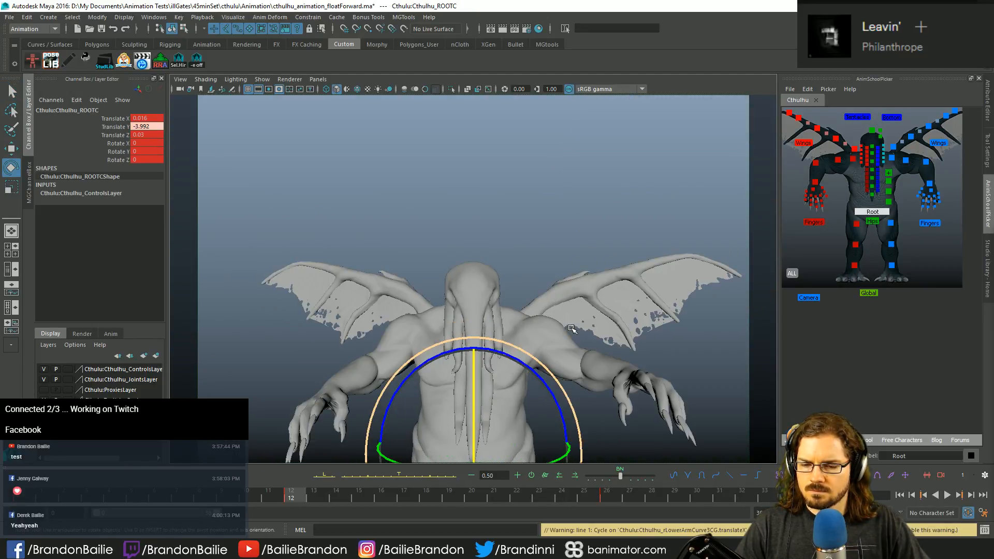
{"action": "key", "text": "comma"}
Step: Raise the root control's Rotate X key at frame 12 to about 32.85 in the Graph Editor
{"action": "key", "text": "space"}
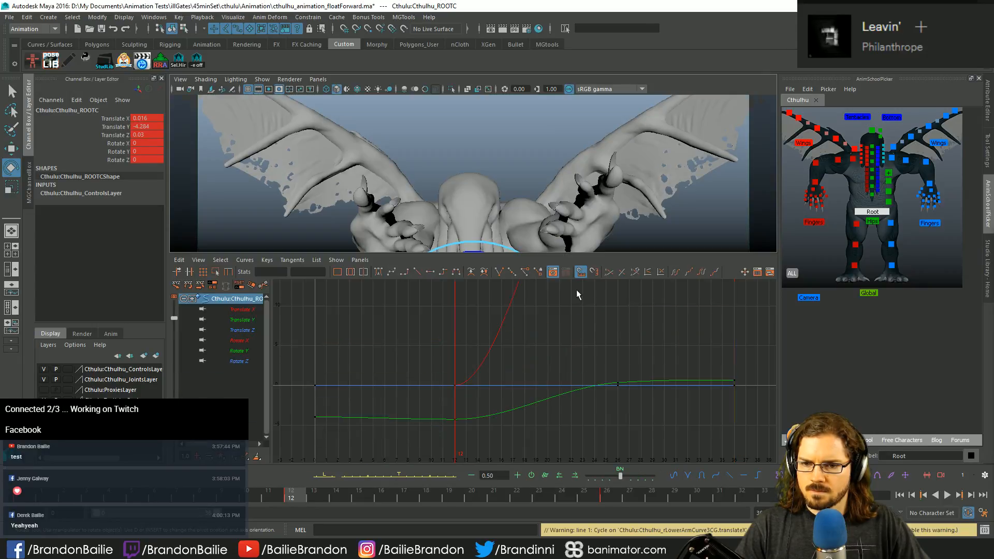
{"action": "left_click", "coordinate": [243, 341]}
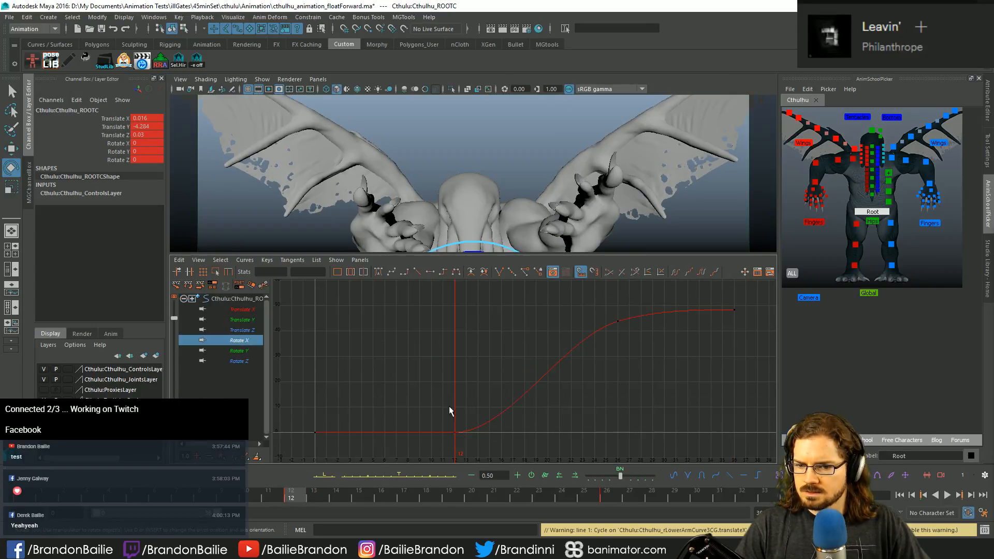
{"action": "left_click_drag", "start_coordinate": [449, 406], "coordinate": [473, 437]}
{"action": "key", "text": "w"}
{"action": "middle_click_drag", "start_coordinate": [551, 414], "coordinate": [560, 335], "text": "shift"}
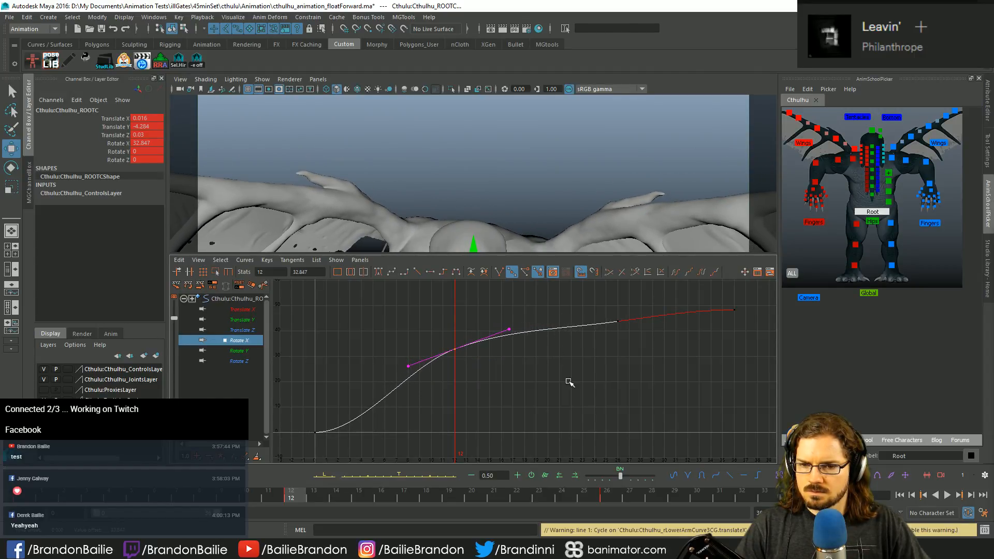
Step: Delete the root control's Rotate X key at frame 26 and compare the poses around frame 12
{"action": "left_click", "coordinate": [658, 372]}
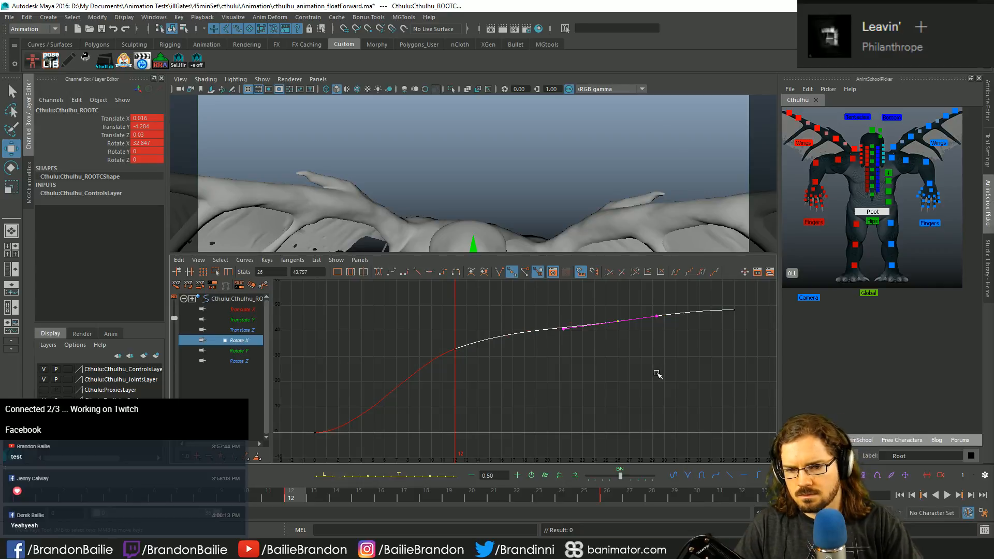
{"action": "key", "text": "space"}
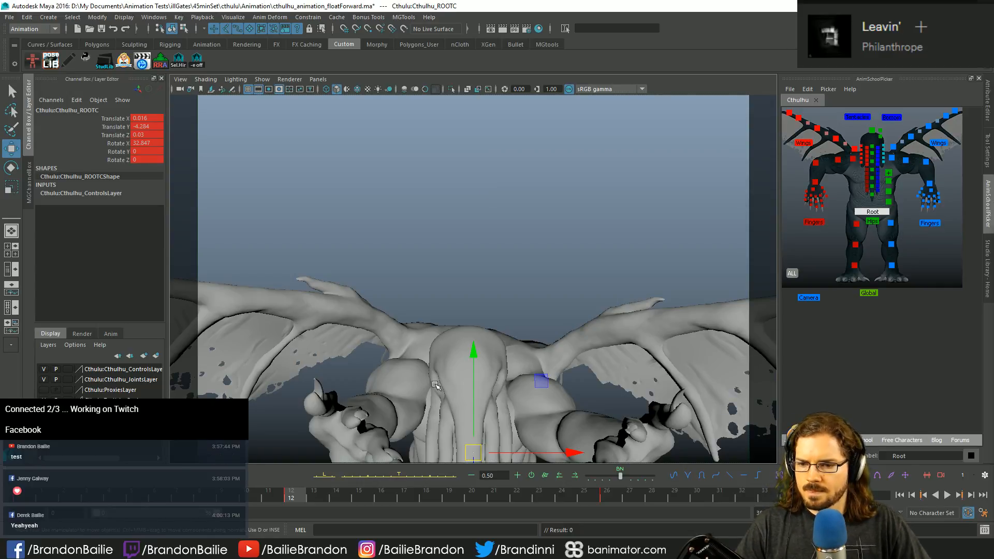
{"action": "key", "text": "comma"}
{"action": "key", "text": "period"}
Step: Raise the root control's Translate Y key at frame 12 to about -3.07 and step through the keyed poses
{"action": "key", "text": "space"}
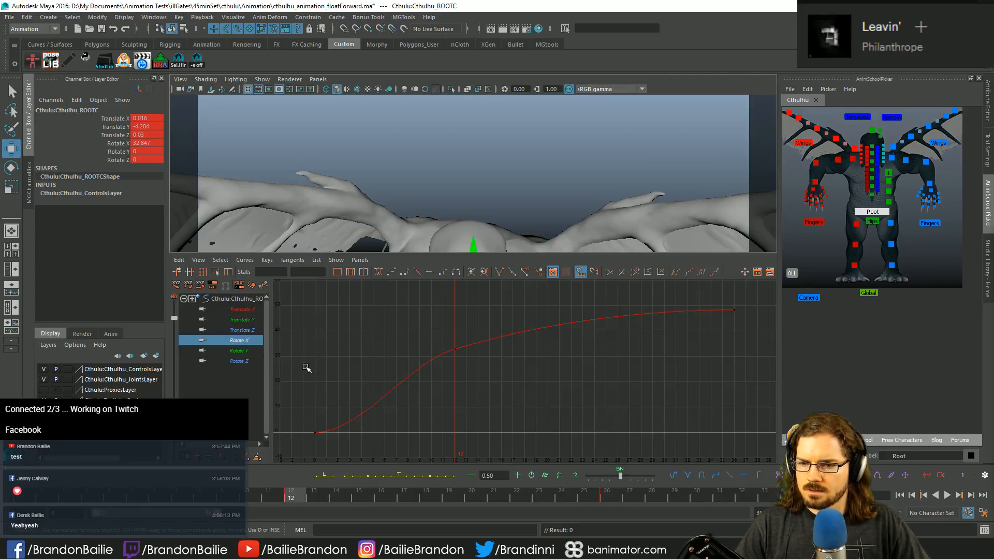
{"action": "left_click", "coordinate": [247, 320]}
{"action": "left_click", "coordinate": [455, 431]}
{"action": "middle_click_drag", "start_coordinate": [552, 460], "coordinate": [552, 401], "text": "shift"}
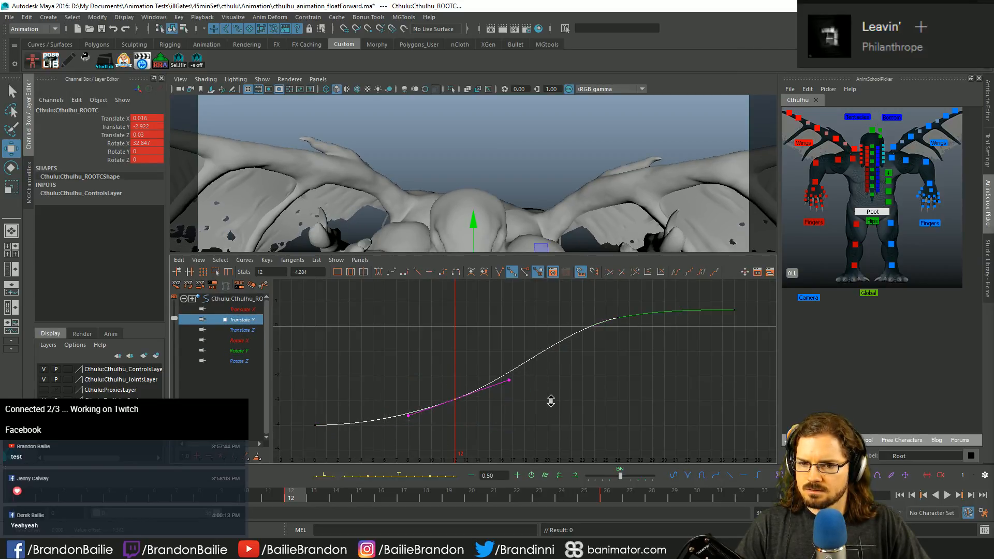
{"action": "key", "text": "space"}
{"action": "key", "text": "comma"}
{"action": "key", "text": "period"}
{"action": "key", "text": "period"}
{"action": "key", "text": "period"}
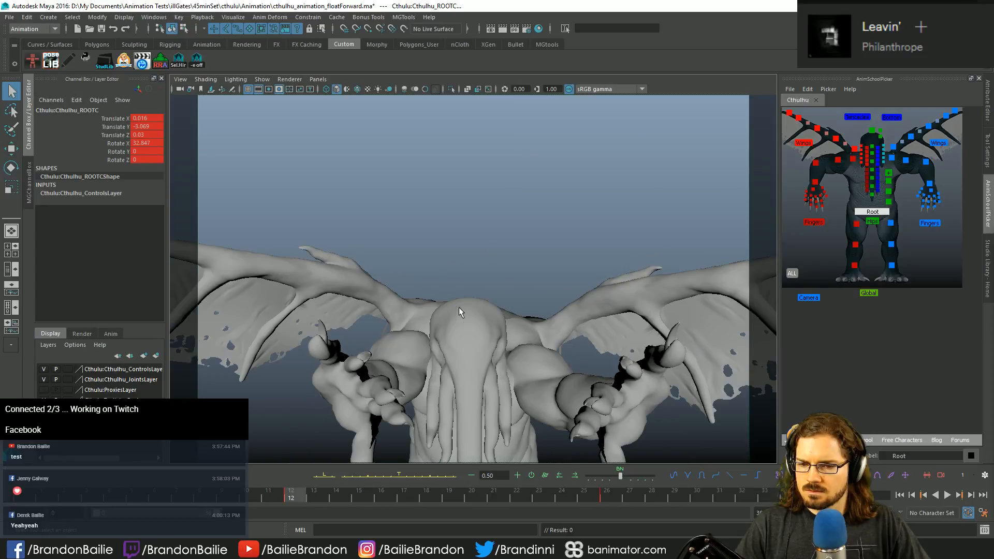
Step: Step back and forth through the root control's keys to compare the poses
{"action": "key", "text": "comma"}
{"action": "key", "text": "comma"}
{"action": "key", "text": "comma"}
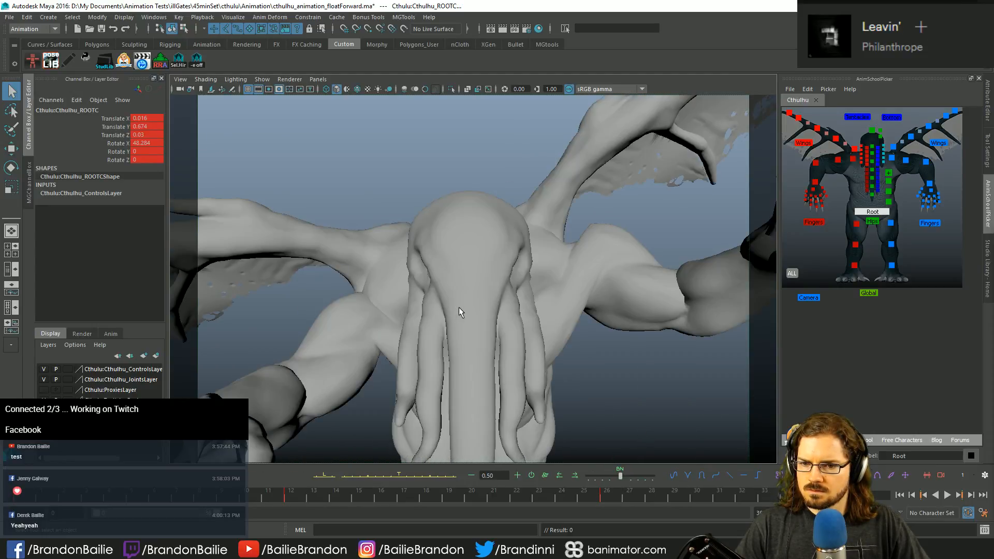
{"action": "key", "text": "period"}
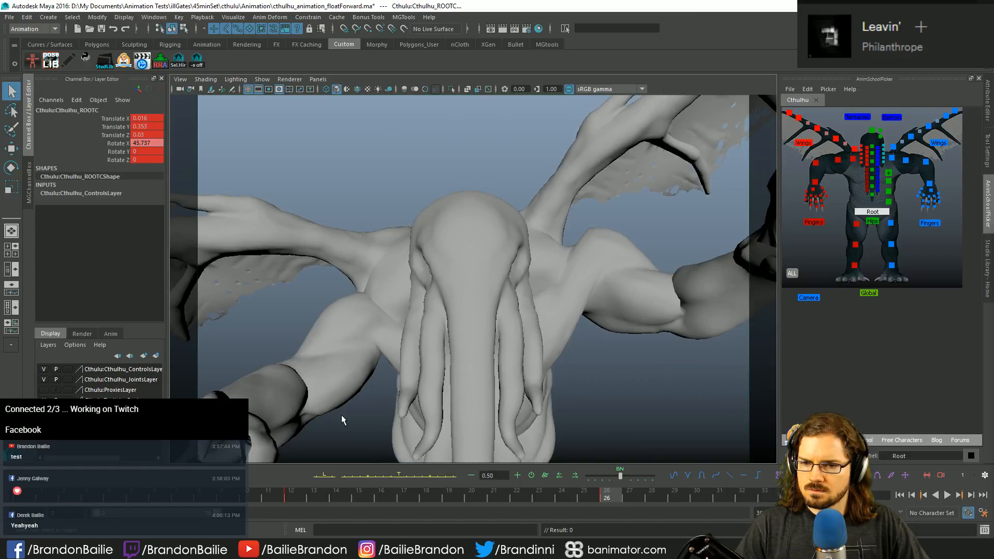
{"action": "key", "text": "comma"}
{"action": "key", "text": "comma"}
{"action": "key", "text": "period"}
{"action": "key", "text": "period"}
{"action": "key", "text": "period"}
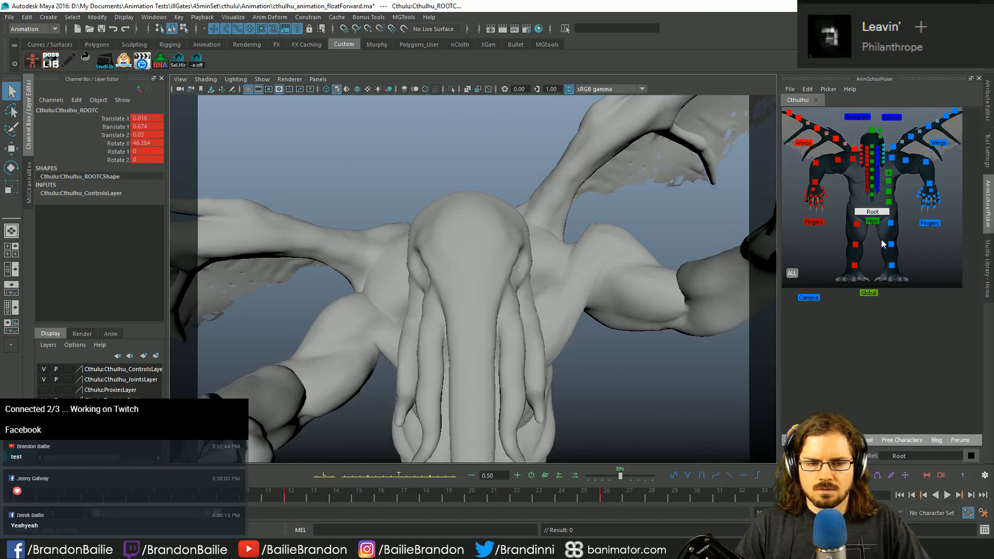
Step: Raise the Global control's Translate Z keys at frames 26 and 36, bringing frame 36 to about 27.97
{"action": "left_click", "coordinate": [874, 294]}
{"action": "key", "text": "w"}
{"action": "key", "text": "f"}
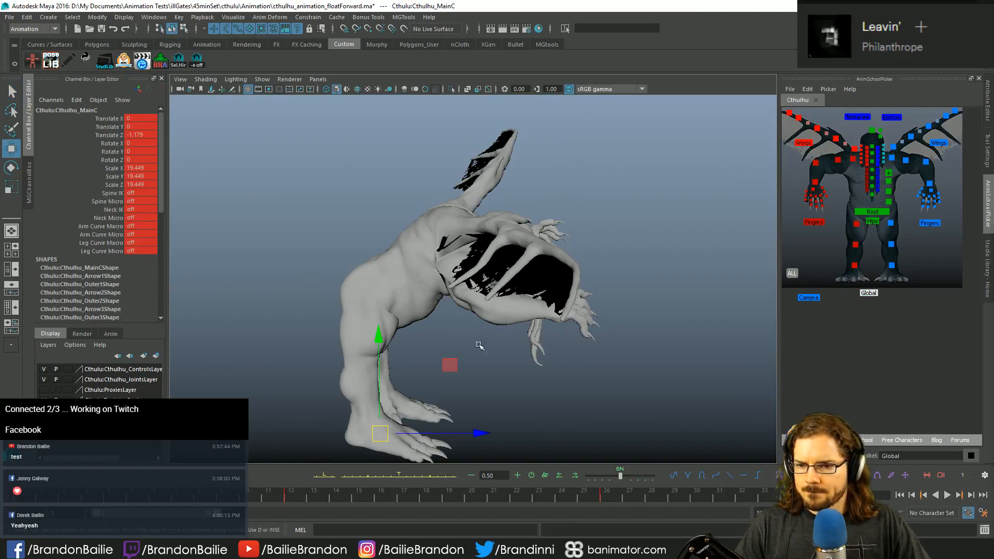
{"action": "key", "text": "space"}
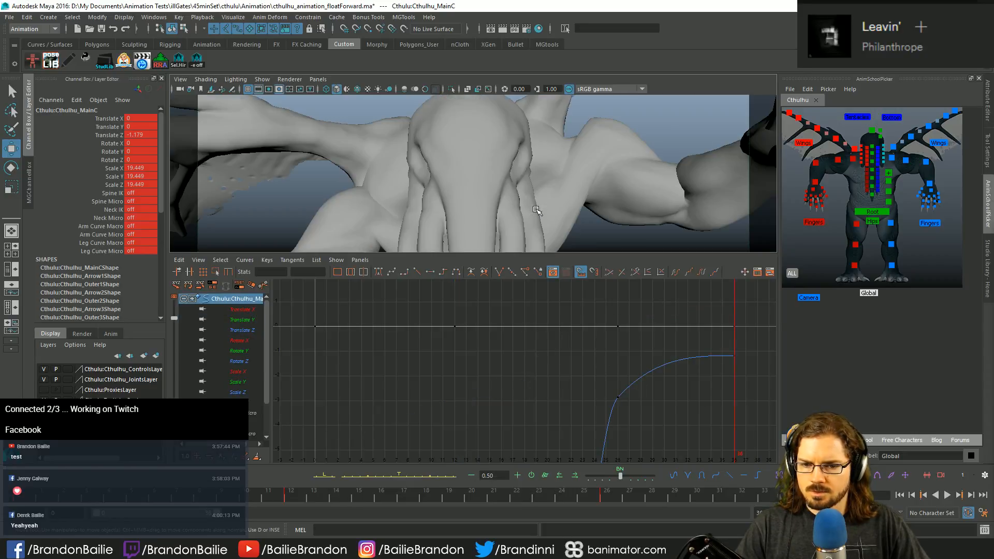
{"action": "left_click_drag", "start_coordinate": [595, 351], "coordinate": [712, 439]}
{"action": "middle_click_drag", "start_coordinate": [712, 438], "coordinate": [695, 15]}
{"action": "key", "text": "f"}
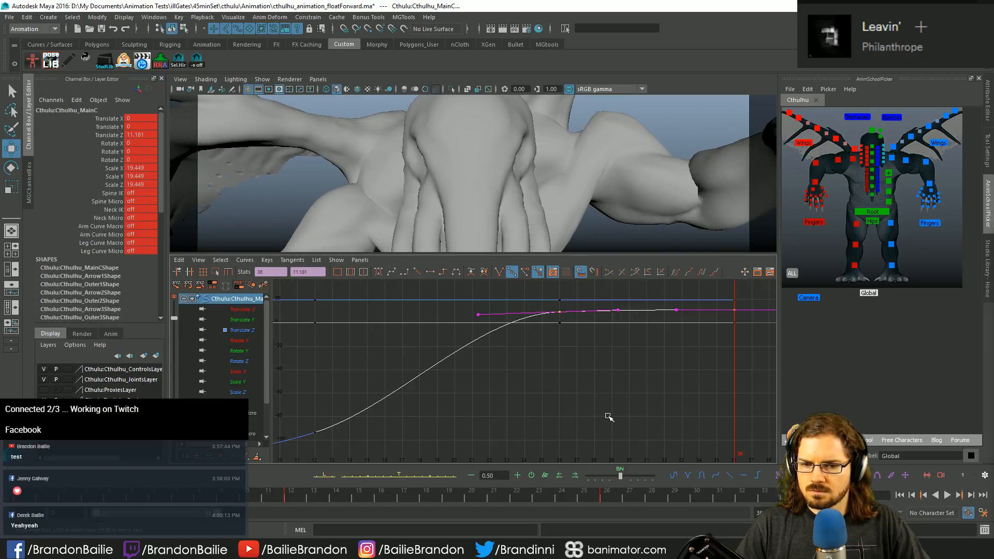
{"action": "middle_click_drag", "start_coordinate": [621, 420], "coordinate": [626, 395]}
{"action": "key", "text": "space"}
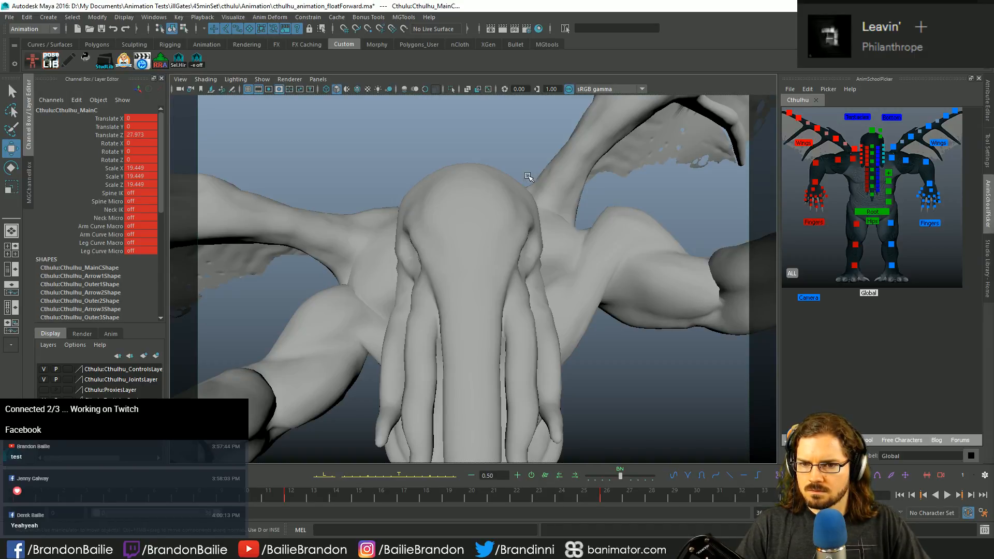
{"action": "key", "text": "q"}
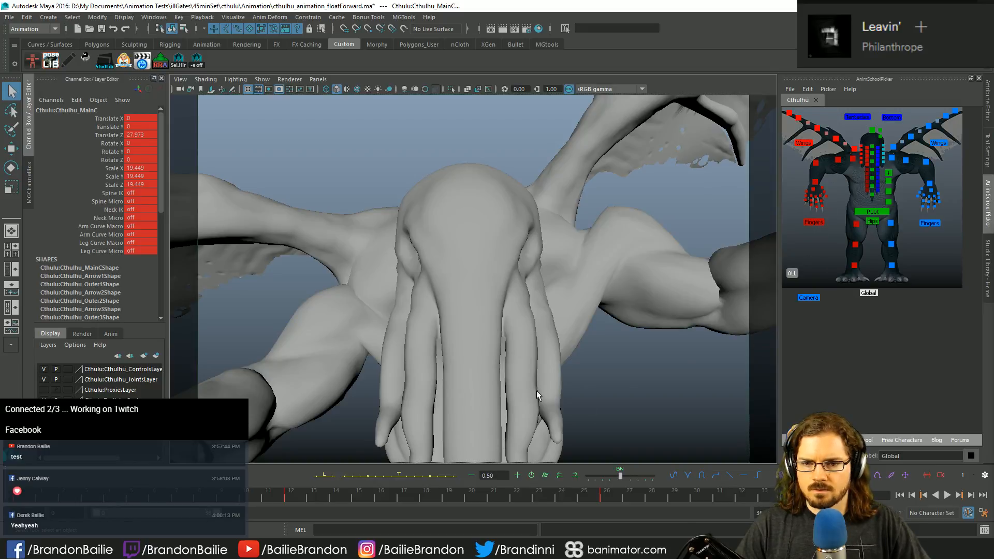
Step: Raise the root control's Translate Y keys at frames 26 and 36, bringing frame 36 to about 0.91
{"action": "key", "text": "space"}
{"action": "left_click", "coordinate": [872, 211]}
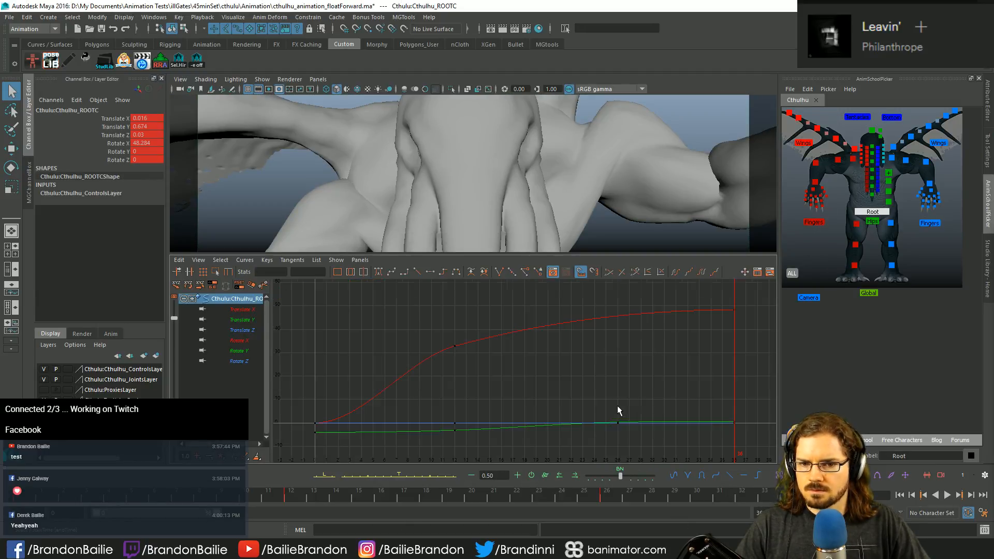
{"action": "left_click", "coordinate": [243, 320]}
{"action": "key", "text": "f"}
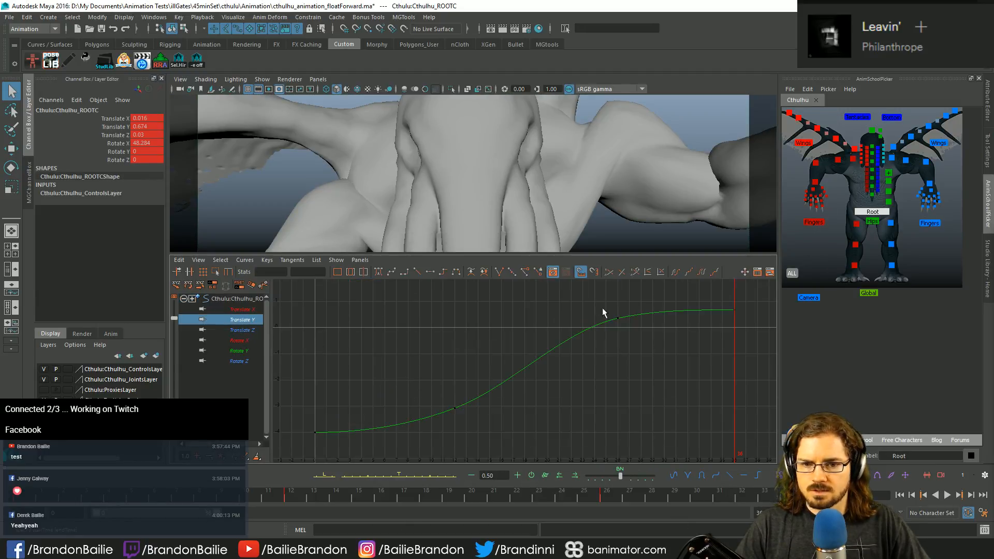
{"action": "left_click_drag", "start_coordinate": [602, 308], "coordinate": [800, 385]}
{"action": "middle_click_drag", "start_coordinate": [667, 395], "coordinate": [661, 428], "text": "alt"}
{"action": "right_click_drag", "start_coordinate": [661, 428], "coordinate": [632, 421], "text": "alt"}
{"action": "key", "text": "w"}
{"action": "middle_click_drag", "start_coordinate": [633, 422], "coordinate": [632, 420], "text": "shift"}
{"action": "key", "text": "q"}
{"action": "key", "text": "space"}
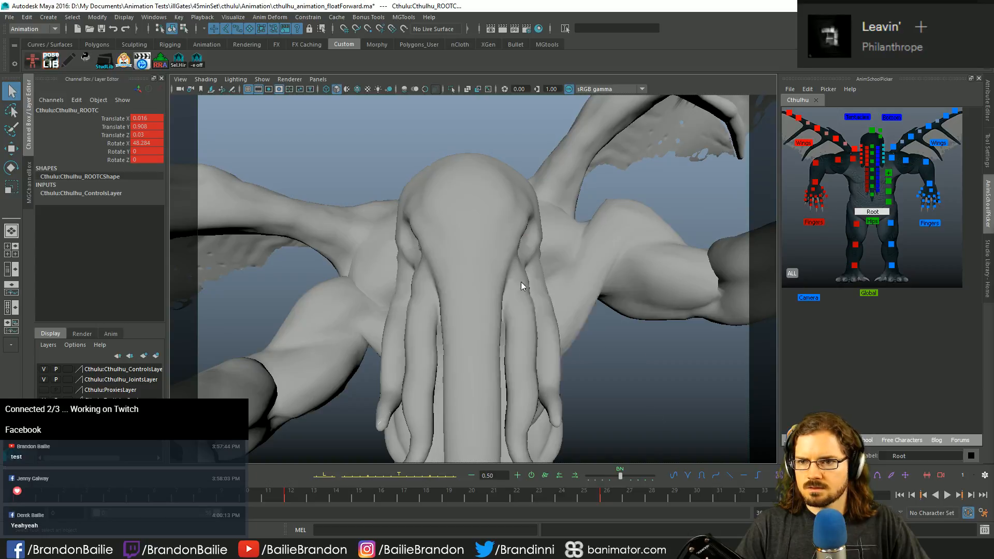
Step: Raise the root's last two Translate Y keys further, to about 1.69 at frame 36, so the head sits higher in the shot
{"action": "key", "text": "space"}
{"action": "key", "text": "w"}
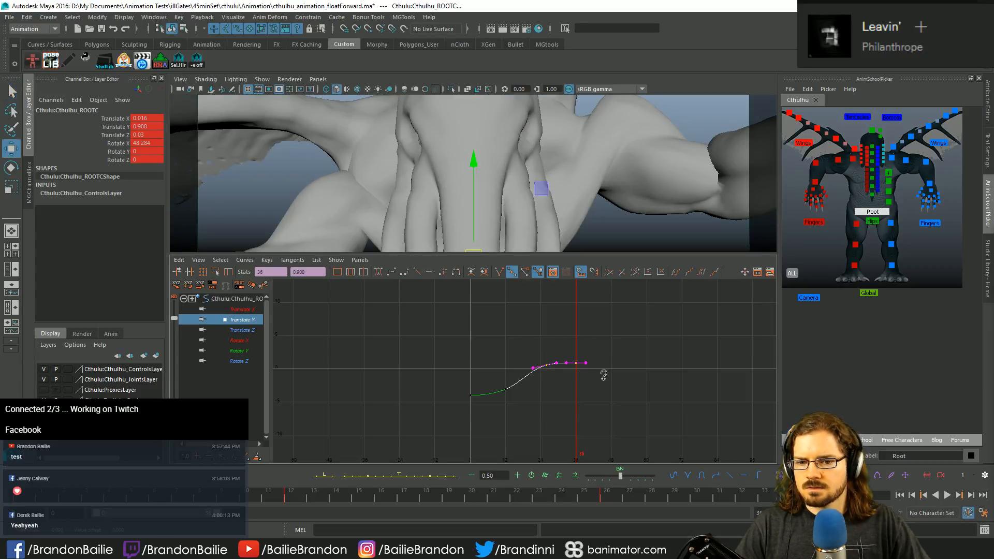
{"action": "middle_click_drag", "start_coordinate": [603, 375], "coordinate": [604, 372], "text": "shift"}
{"action": "key", "text": "space"}
{"action": "key", "text": "q"}
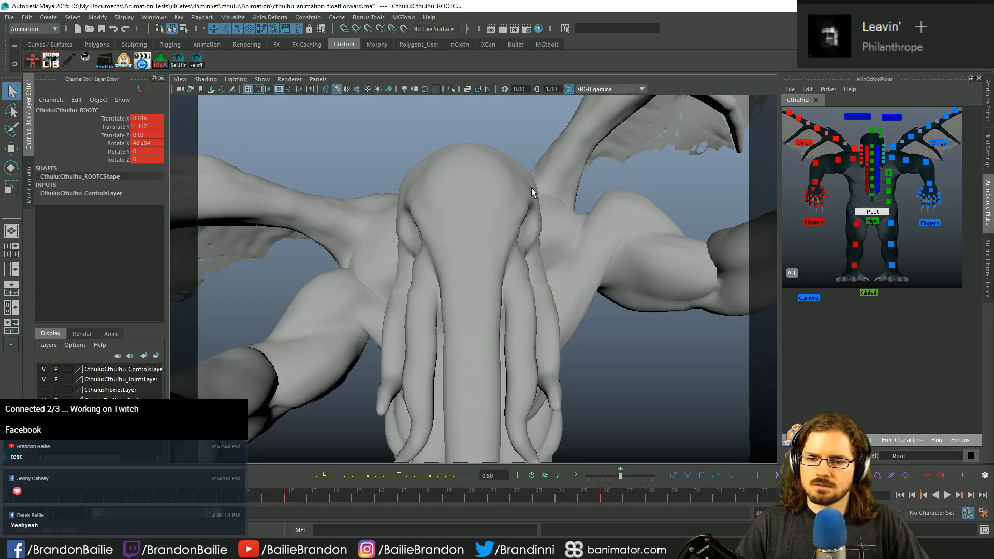
{"action": "key", "text": "space"}
{"action": "key", "text": "w"}
{"action": "middle_click_drag", "start_coordinate": [595, 349], "coordinate": [599, 346], "text": "shift"}
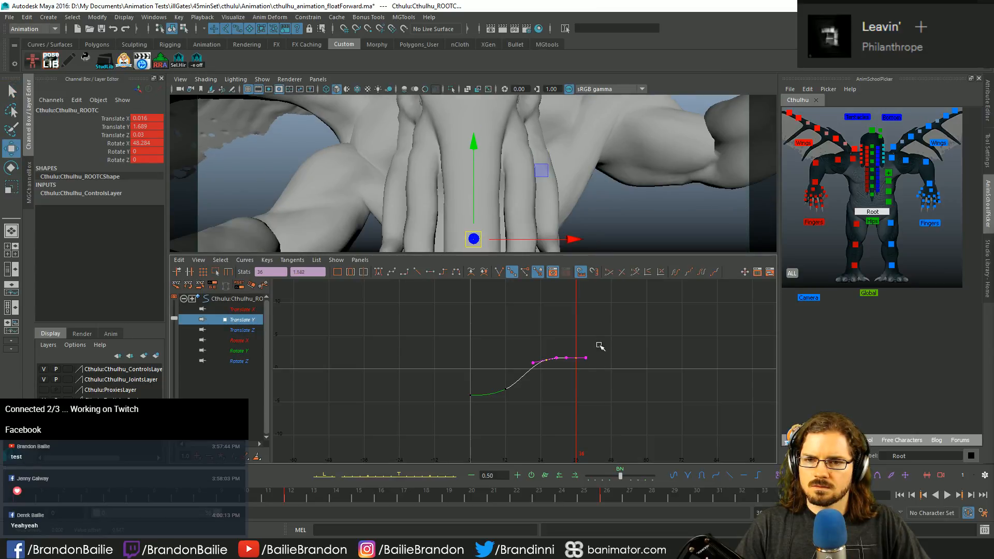
{"action": "key", "text": "space"}
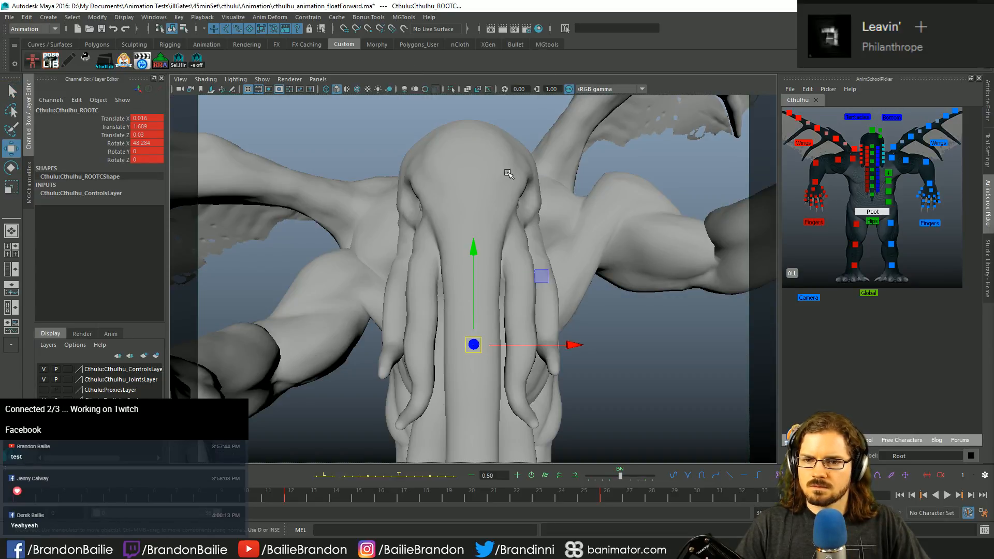
{"action": "key", "text": "q"}
Step: Compare the keyed poses from the first frame through frame 26 in the camera view
{"action": "key", "text": "comma"}
{"action": "key", "text": "comma"}
{"action": "key", "text": "comma"}
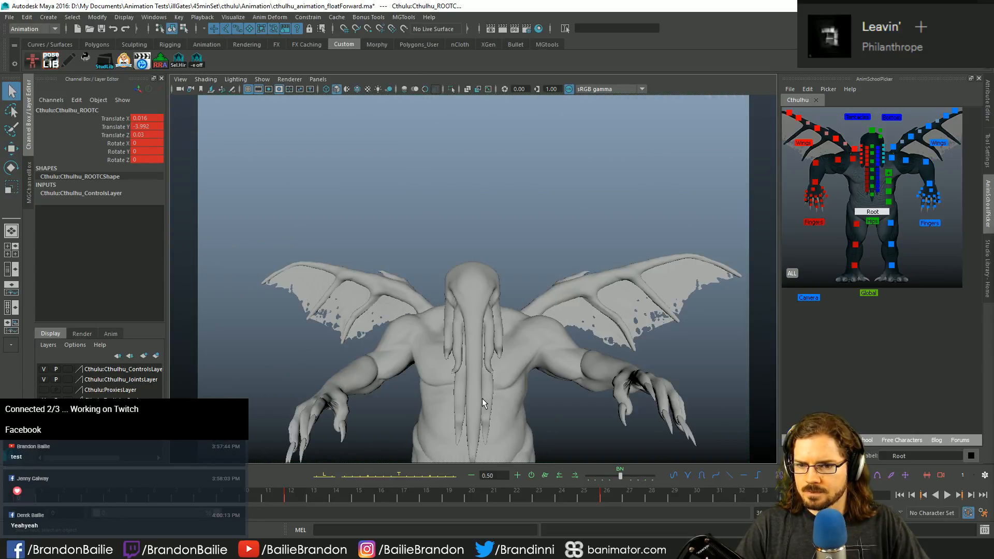
{"action": "key", "text": "period"}
{"action": "key", "text": "period"}
{"action": "key", "text": "comma"}
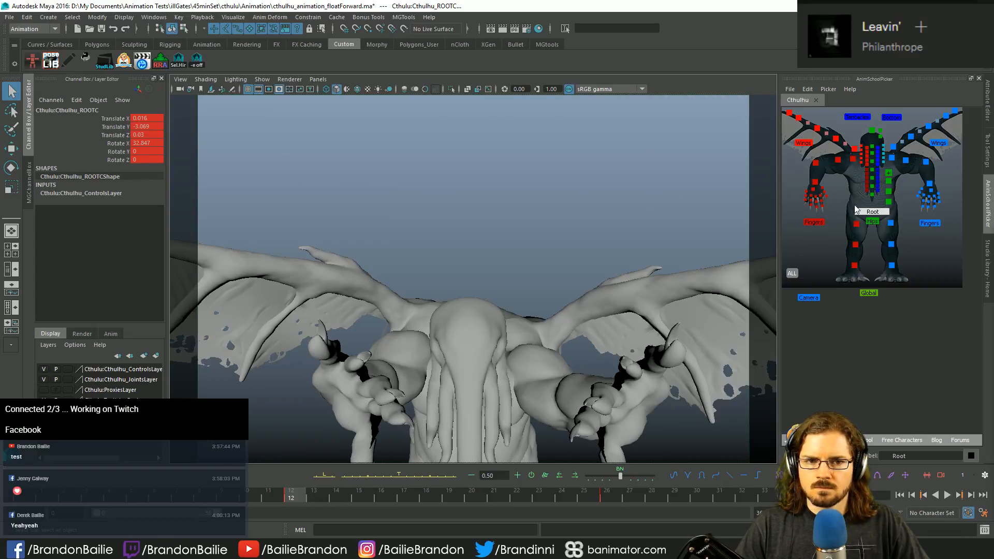
{"action": "key", "text": "period"}
Step: Reset the clavicle, shoulder, elbow and wrist controls of both arms to zero rotation at frame 26
{"action": "left_click_drag", "start_coordinate": [813, 156], "coordinate": [863, 193]}
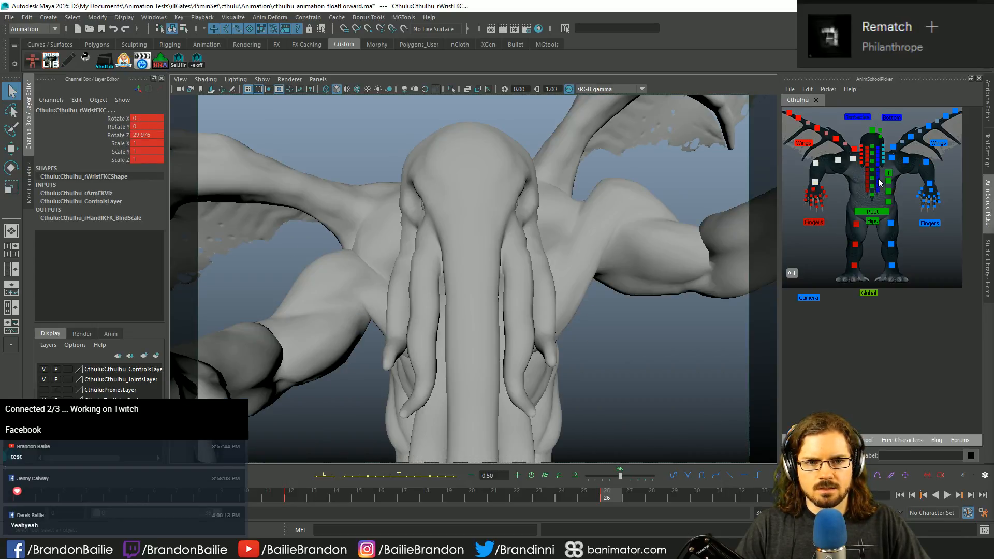
{"action": "left_click", "coordinate": [893, 158], "text": "shift"}
{"action": "left_click", "coordinate": [905, 161], "text": "shift"}
{"action": "left_click", "coordinate": [926, 162], "text": "shift"}
{"action": "left_click", "coordinate": [929, 184], "text": "shift"}
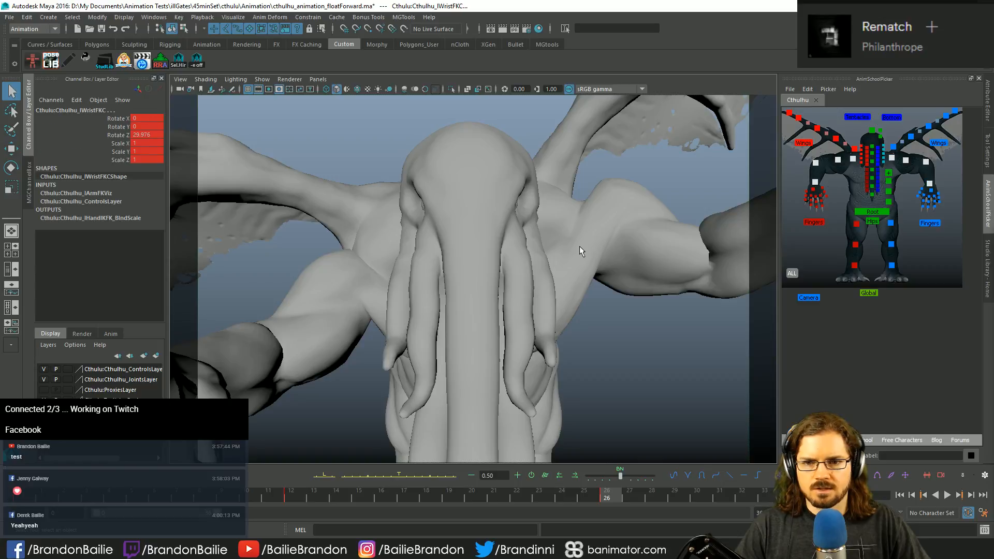
{"action": "key", "text": "comma"}
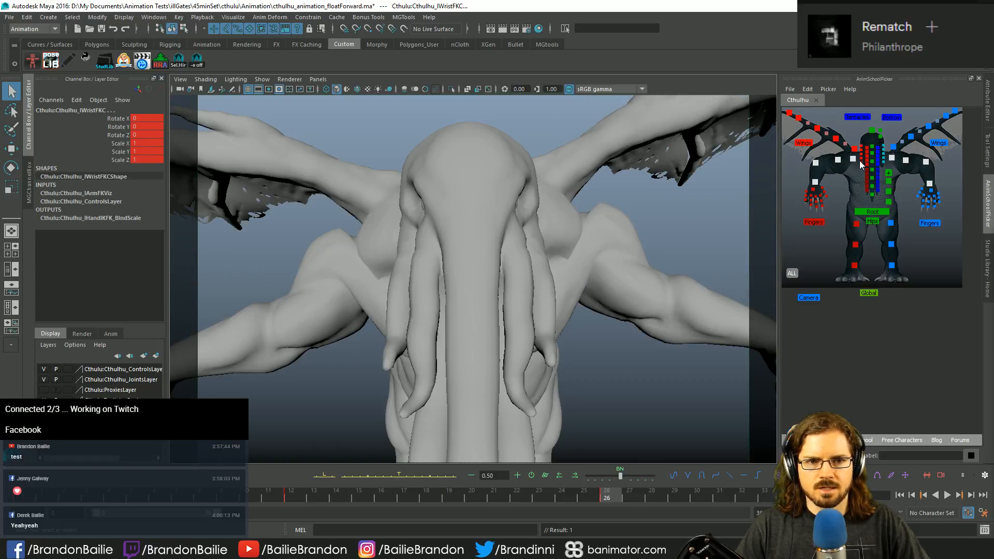
Step: Select the controls of both wings and inspect the frame 26 pose from an angle in the perspective view
{"action": "left_click", "coordinate": [803, 143]}
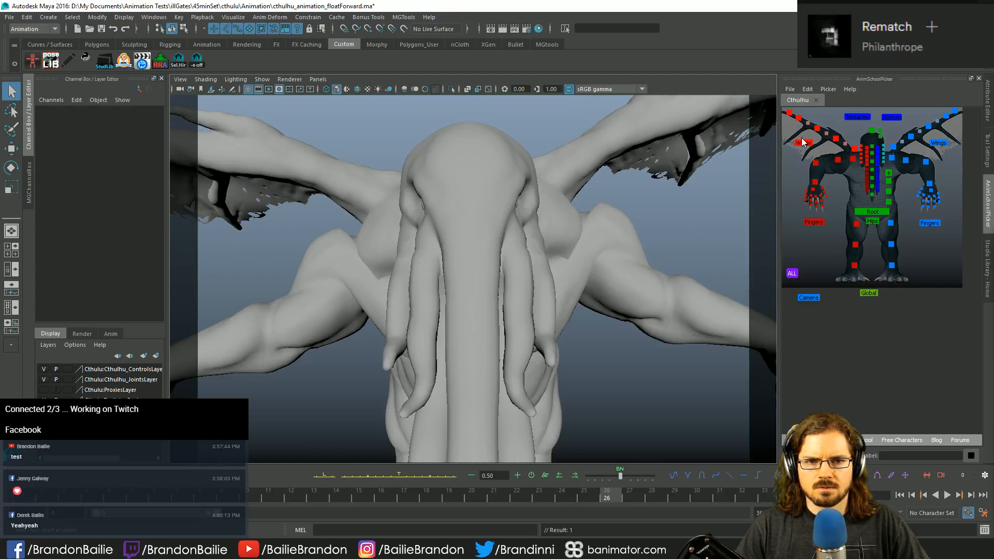
{"action": "left_click", "coordinate": [940, 145], "text": "shift"}
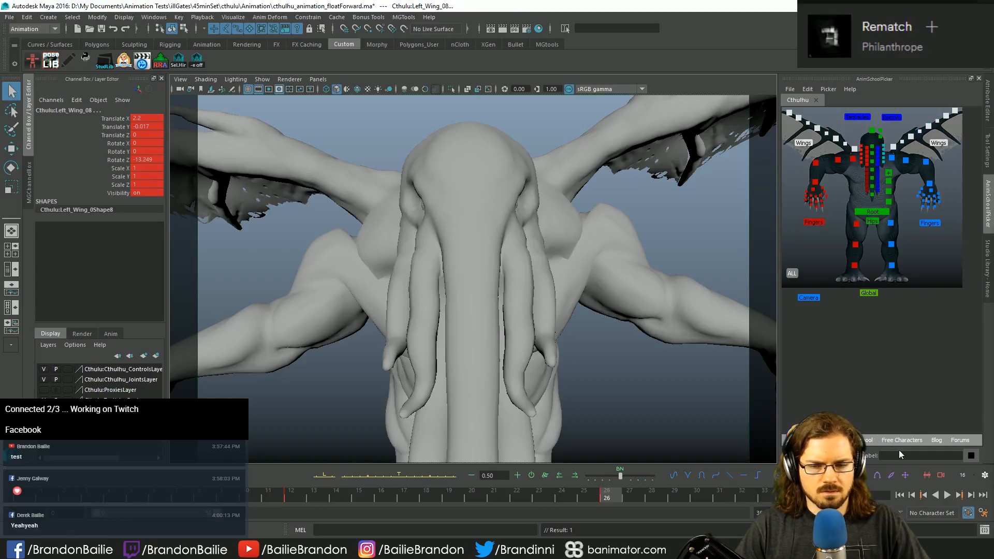
{"action": "key", "text": "space"}
{"action": "left_click_drag", "start_coordinate": [495, 286], "coordinate": [518, 287], "text": "alt"}
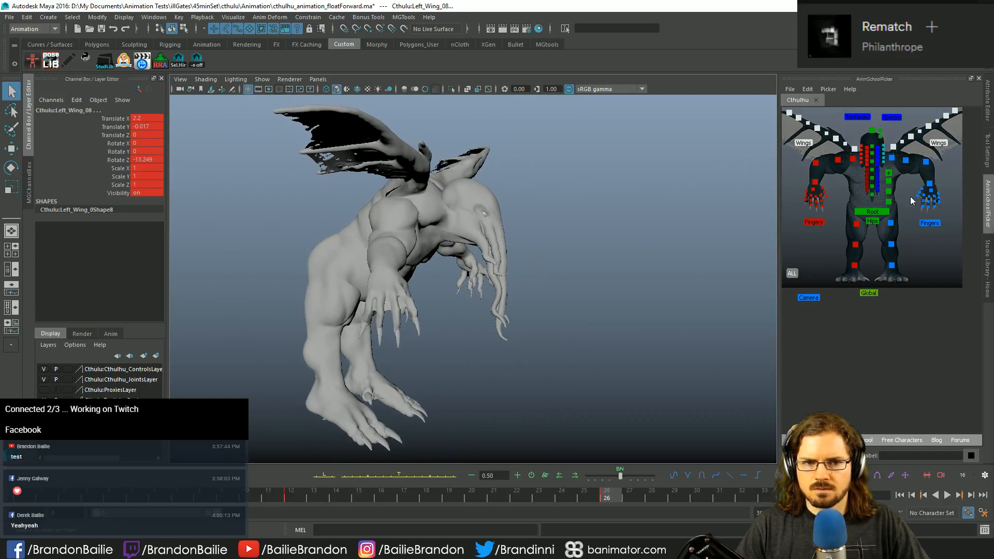
Step: Try rotating the two neck controls by about -17.9 degrees around X at frame 26
{"action": "left_click", "coordinate": [879, 139]}
{"action": "key", "text": "f"}
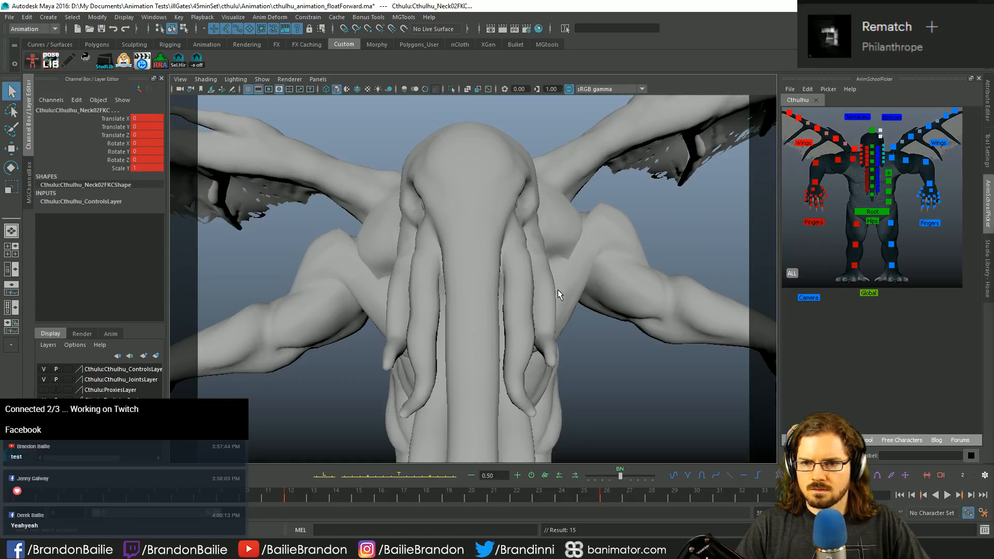
{"action": "key", "text": "e"}
{"action": "left_click_drag", "start_coordinate": [557, 290], "coordinate": [466, 260], "text": "alt"}
{"action": "key", "text": "ctrl+z"}
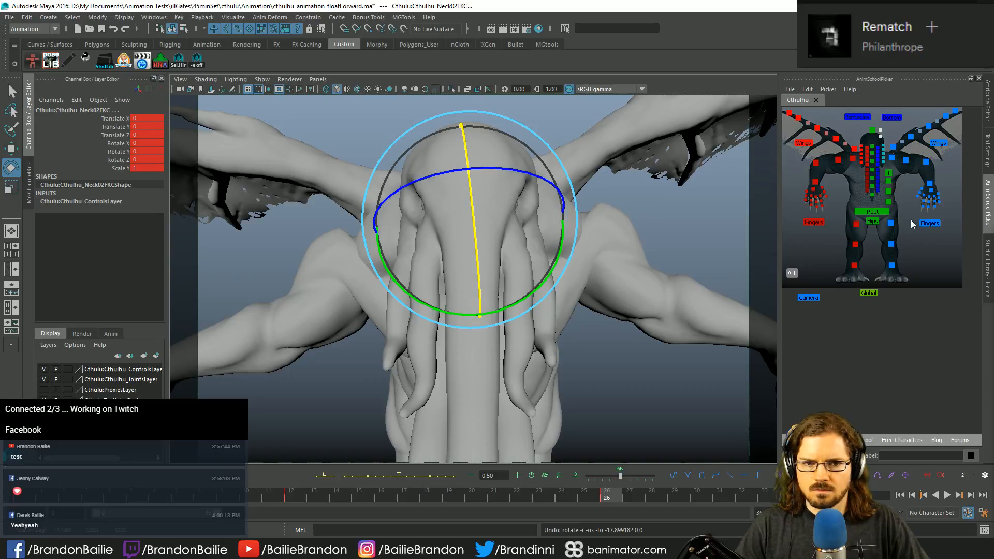
Step: Select the controls of both arms, play back the animation and inspect the shoulders up close in the perspective view
{"action": "left_click_drag", "start_coordinate": [857, 186], "coordinate": [855, 184]}
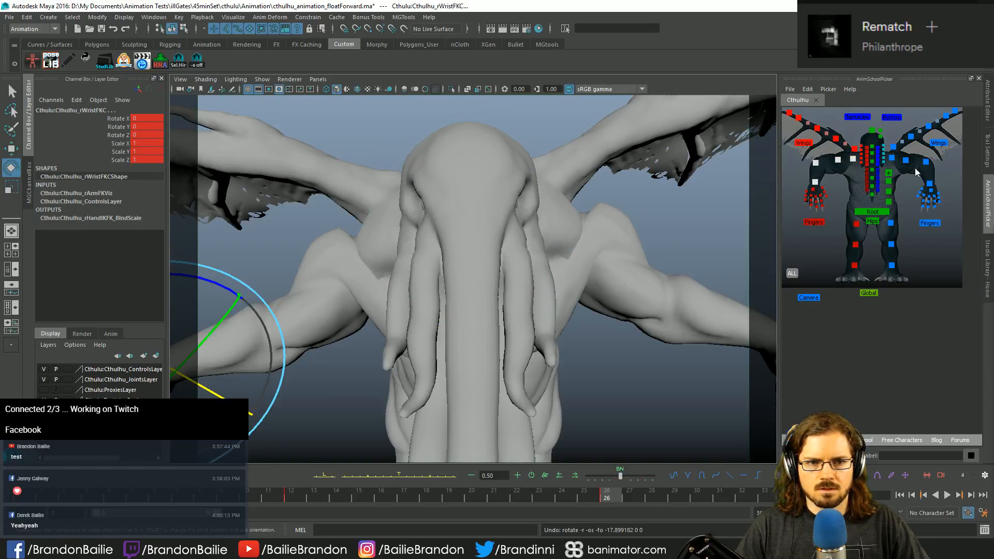
{"action": "left_click_drag", "start_coordinate": [916, 164], "coordinate": [915, 163]}
{"action": "left_click_drag", "start_coordinate": [928, 159], "coordinate": [932, 186]}
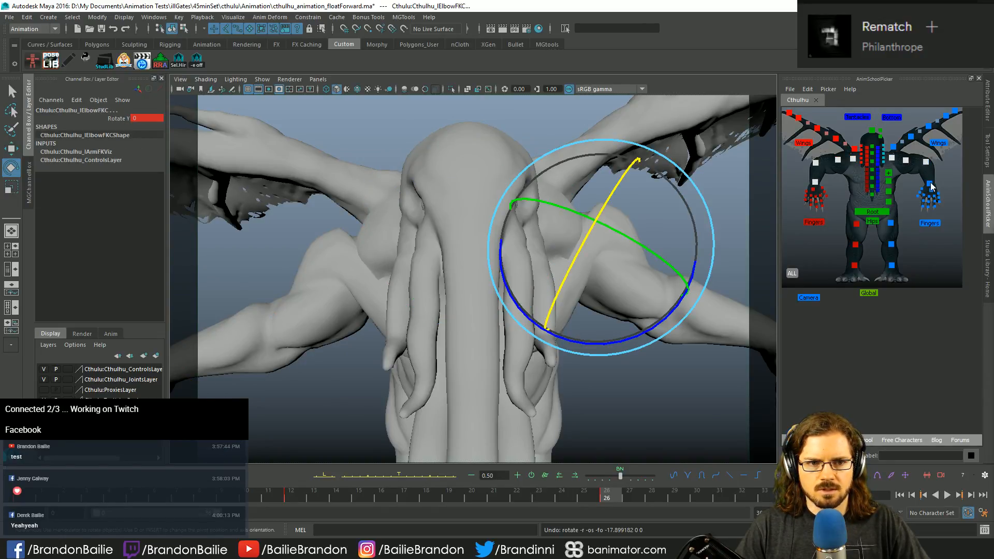
{"action": "key", "text": "alt+v"}
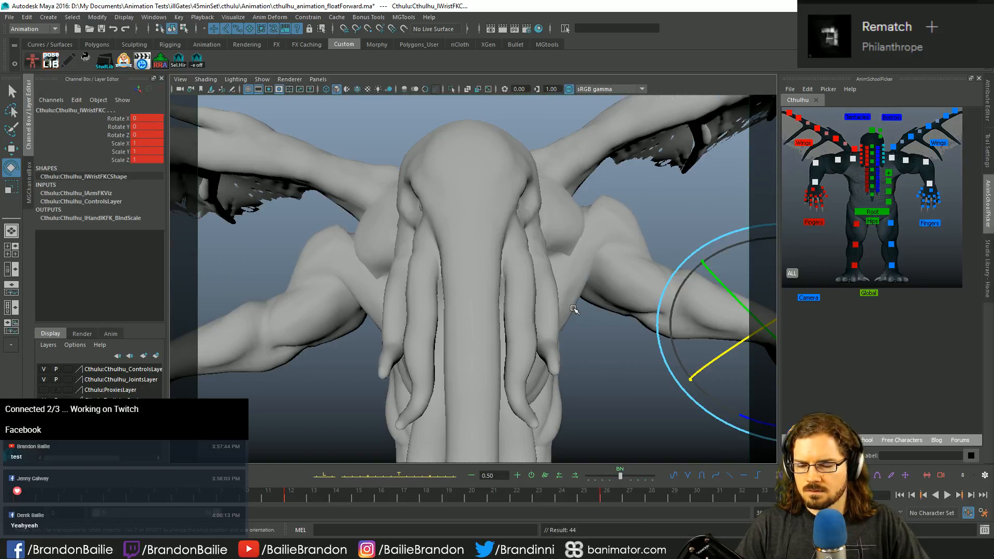
{"action": "left_click_drag", "start_coordinate": [573, 309], "coordinate": [468, 310], "text": "alt"}
{"action": "right_click_drag", "start_coordinate": [468, 310], "coordinate": [600, 374], "text": "alt"}
{"action": "key", "text": "q"}
{"action": "mouse_move", "coordinate": [600, 374]}
{"action": "left_mouse_down", "text": "alt"}
{"action": "mouse_move", "coordinate": [588, 371]}
{"action": "mouse_move", "coordinate": [600, 376]}
{"action": "left_mouse_up", "text": "alt"}
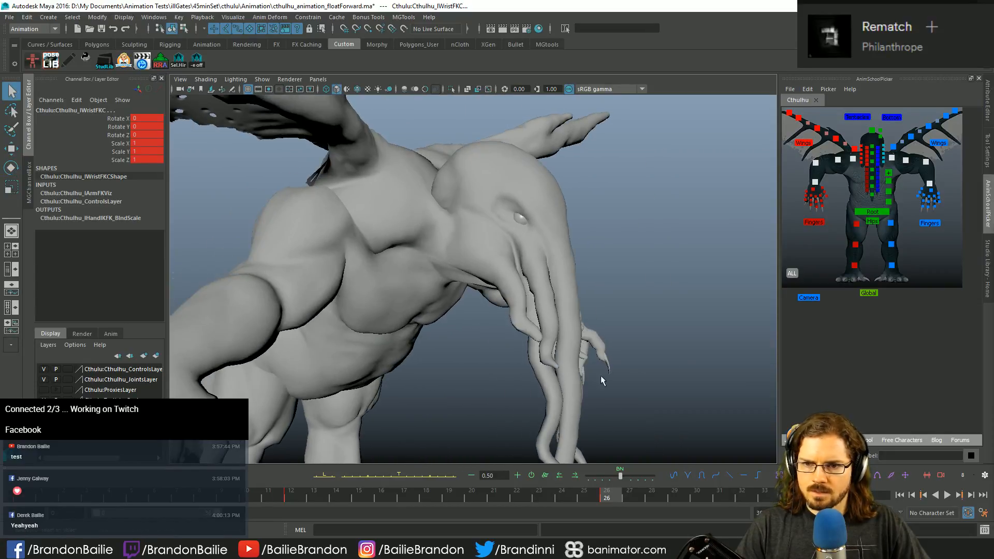
Step: Rotate both clavicle controls together to about 47.5 in Rotate Z at frame 26
{"action": "left_click", "coordinate": [854, 167]}
{"action": "left_click", "coordinate": [860, 164]}
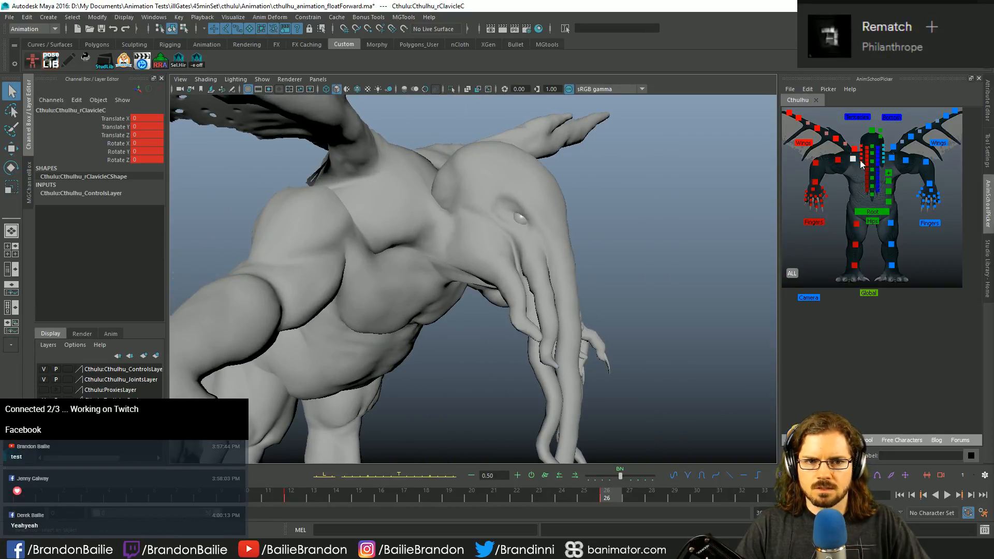
{"action": "left_click", "coordinate": [891, 157]}
{"action": "key", "text": "e"}
{"action": "left_click_drag", "start_coordinate": [517, 233], "coordinate": [480, 269], "text": "alt"}
{"action": "key", "text": "q"}
{"action": "scroll", "coordinate": [479, 269], "scroll_direction": "up", "scroll_amount": 3}
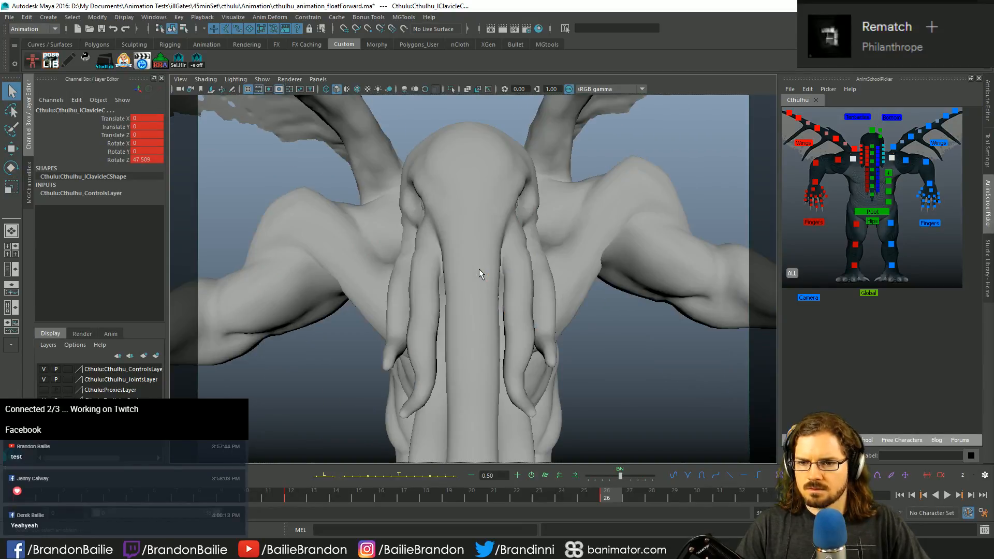
Step: Fine-tune the rotation of both clavicles at frame 26 and select the two shoulder FK controls
{"action": "key", "text": "e"}
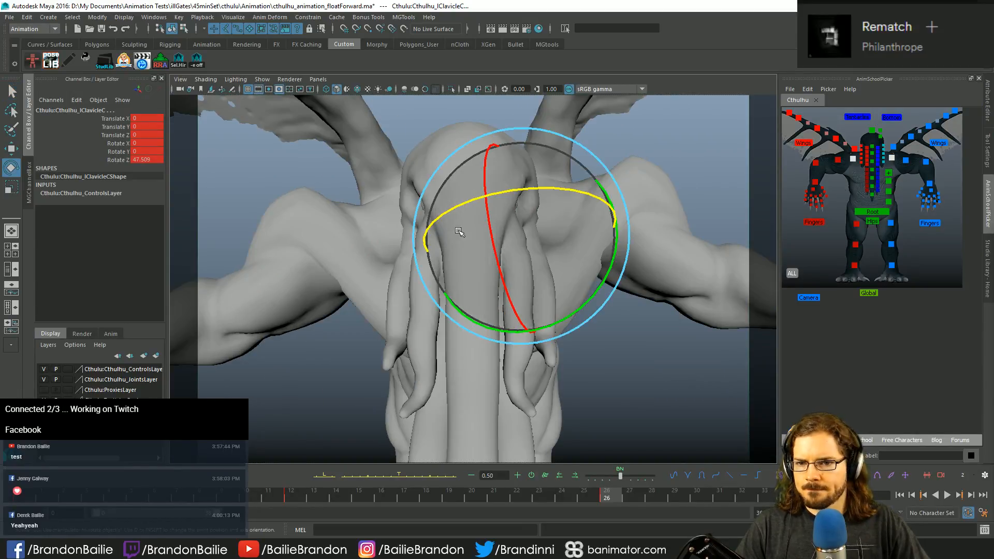
{"action": "left_click_drag", "start_coordinate": [494, 267], "coordinate": [673, 197], "text": "alt"}
{"action": "key", "text": "q"}
{"action": "left_click", "coordinate": [838, 160]}
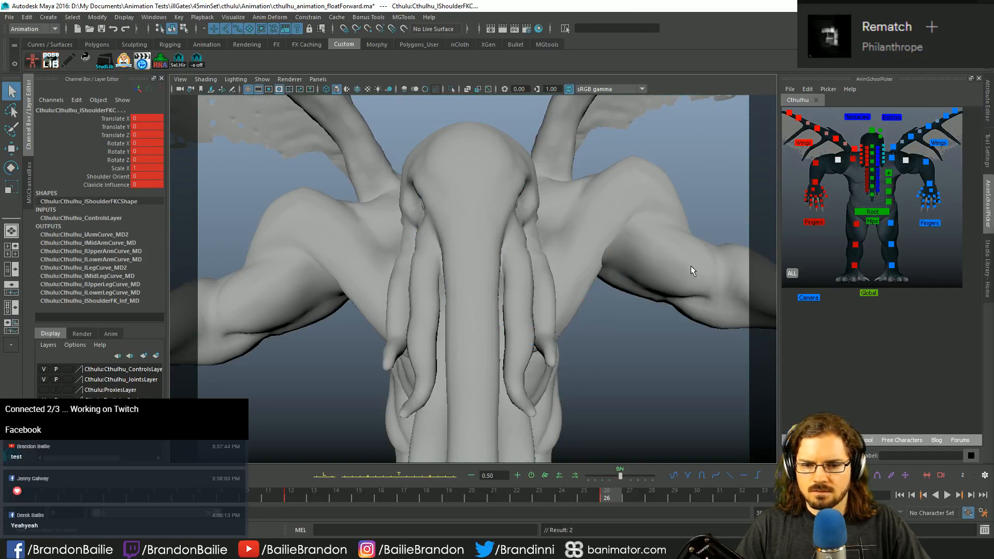
Step: Select the clavicle, shoulder, elbow and wrist FK controls of both arms and play the animation
{"action": "key", "text": "e"}
{"action": "key", "text": "q"}
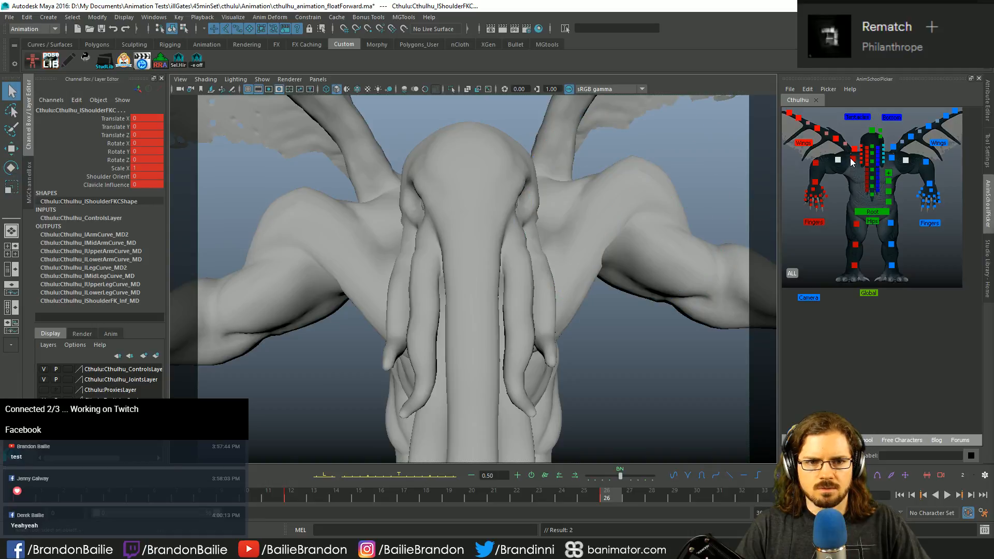
{"action": "left_click_drag", "start_coordinate": [852, 187], "coordinate": [853, 186]}
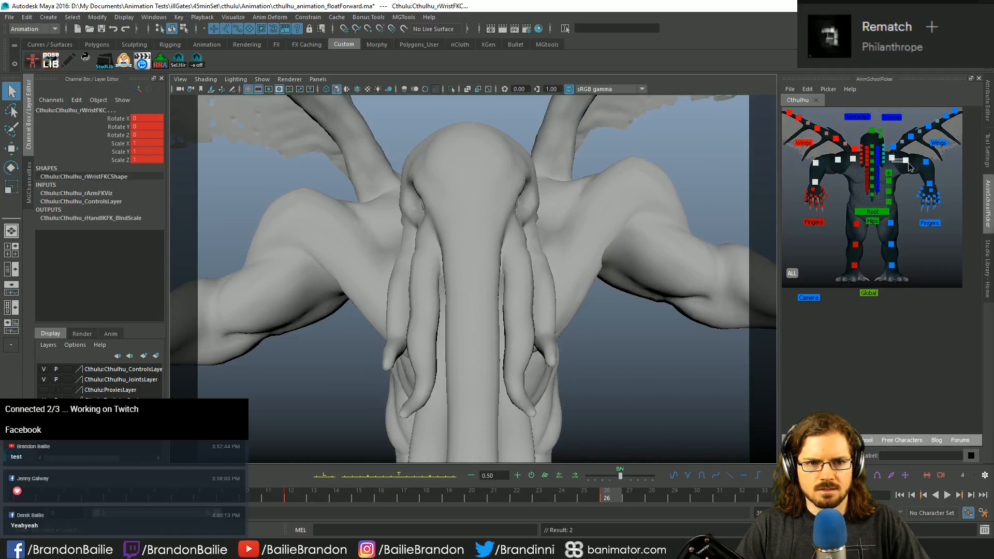
{"action": "left_click", "coordinate": [925, 162]}
{"action": "left_click", "coordinate": [929, 184]}
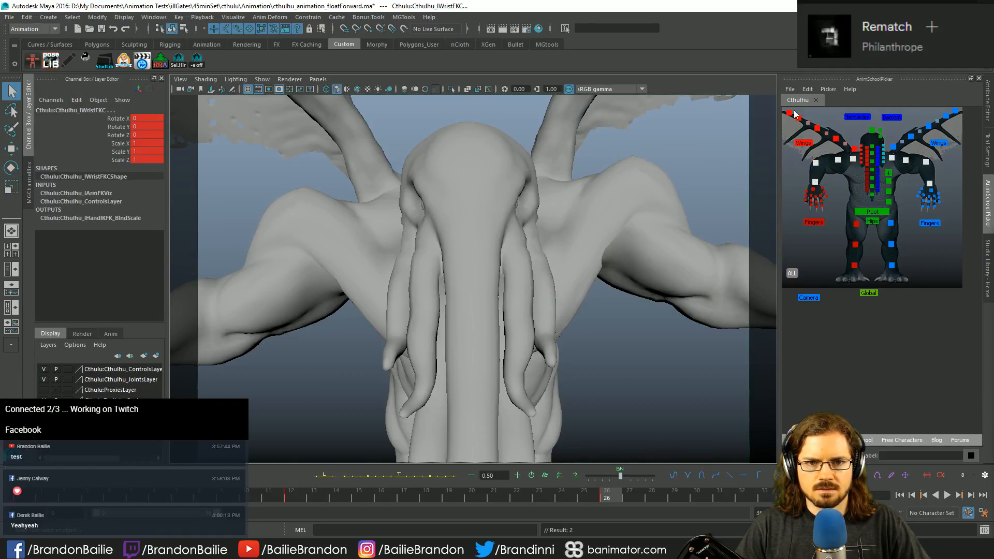
{"action": "key", "text": "alt+v"}
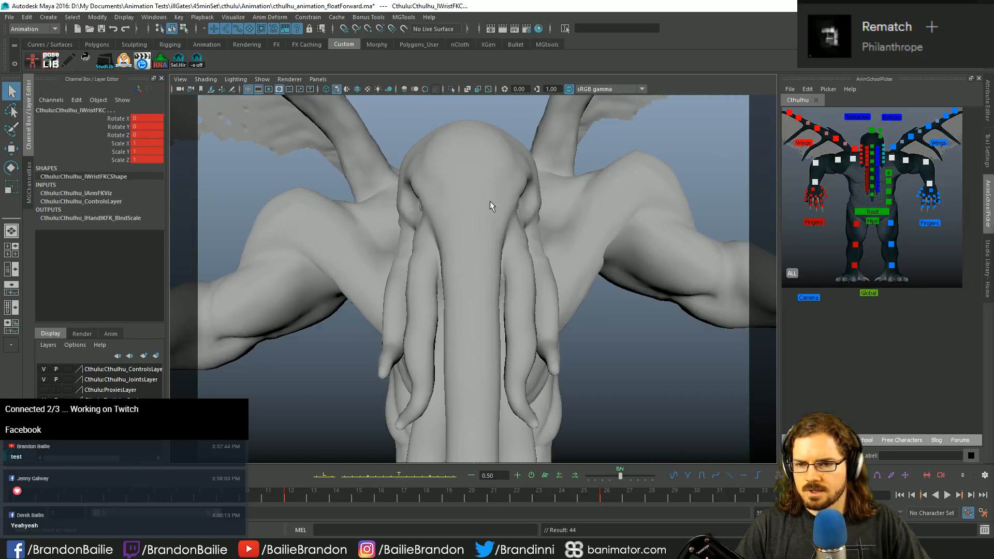
Step: Rotate both shoulder FK controls together to about X 61.6, Y 92.6, Z 26.7 so the arms sweep backward
{"action": "left_click", "coordinate": [847, 172]}
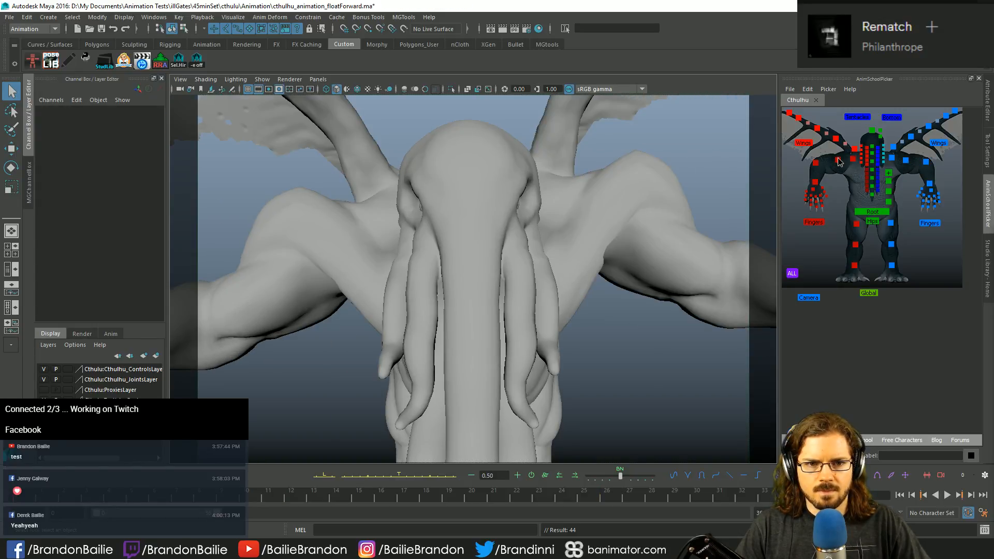
{"action": "left_click", "coordinate": [838, 160]}
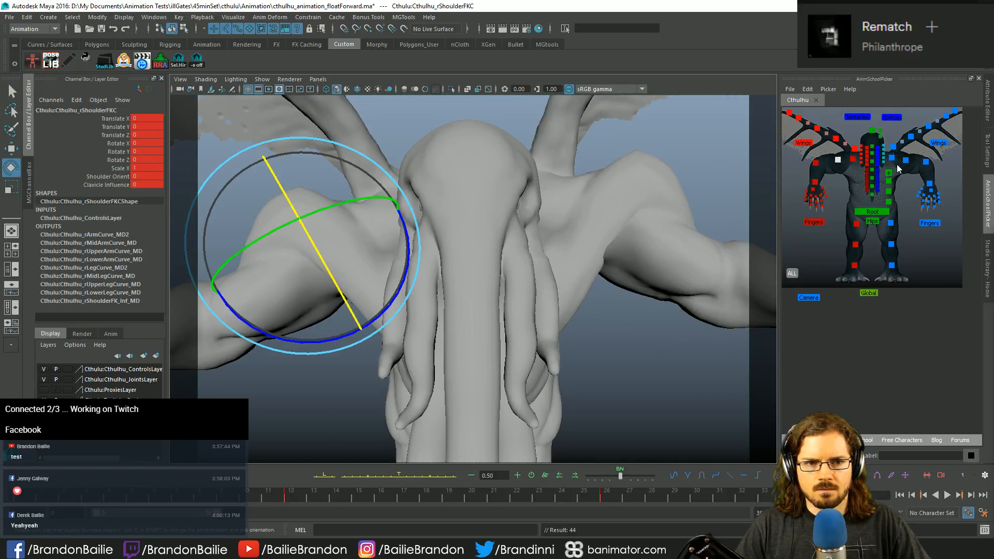
{"action": "left_click", "coordinate": [905, 160], "text": "shift"}
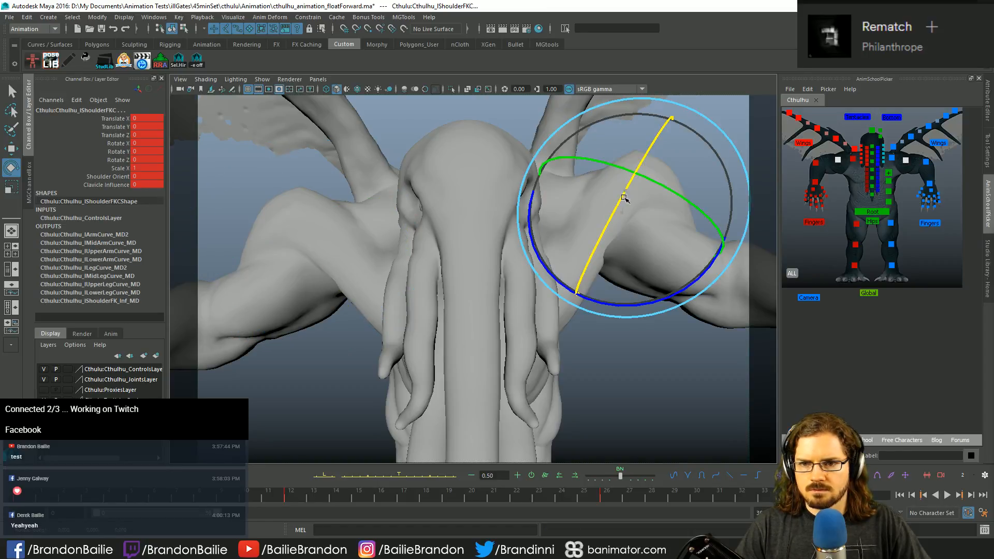
{"action": "left_click_drag", "start_coordinate": [624, 197], "coordinate": [599, 317]}
{"action": "left_click_drag", "start_coordinate": [624, 205], "coordinate": [712, 197]}
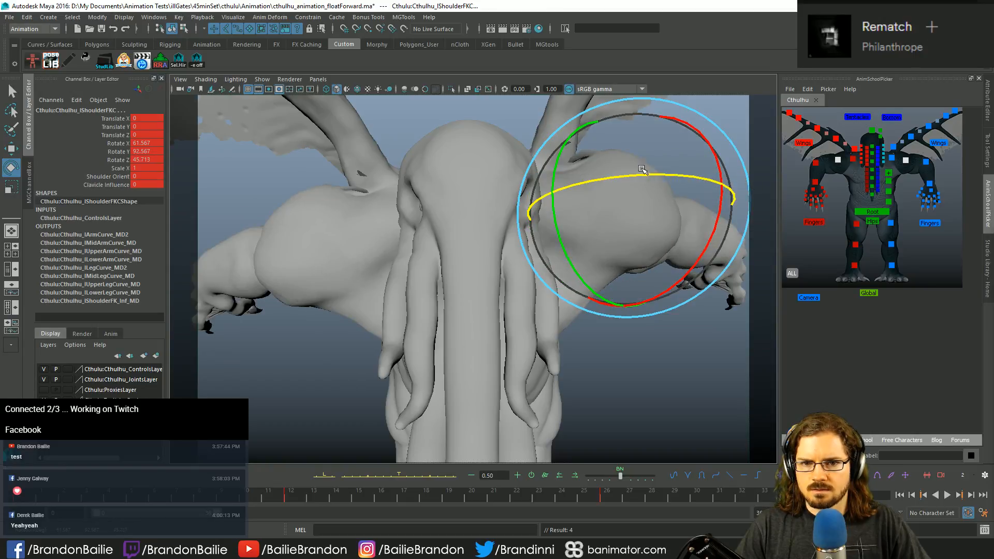
{"action": "left_click_drag", "start_coordinate": [642, 170], "coordinate": [679, 179]}
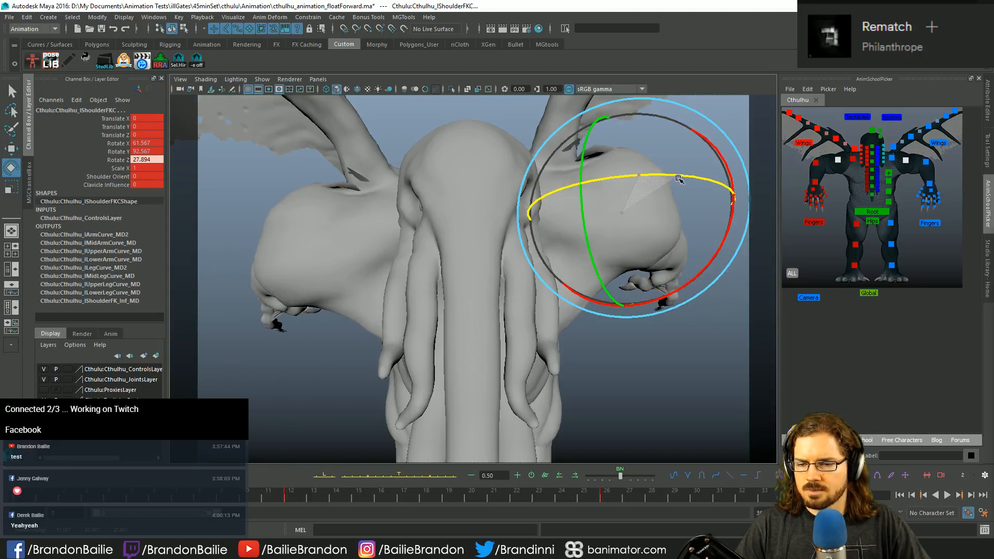
{"action": "key", "text": "q"}
{"action": "left_click_drag", "start_coordinate": [569, 164], "coordinate": [611, 185], "text": "alt"}
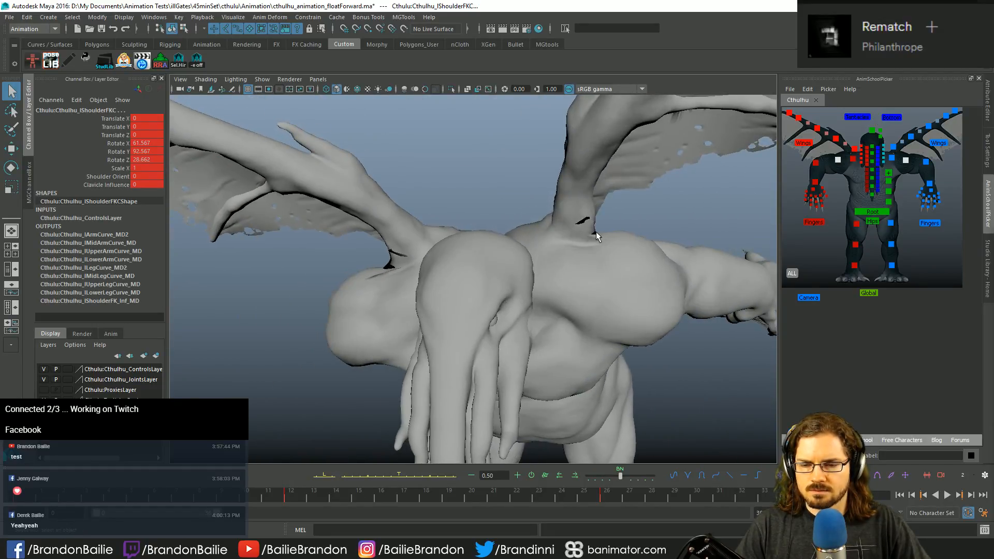
{"action": "left_click_drag", "start_coordinate": [596, 231], "coordinate": [583, 260], "text": "alt"}
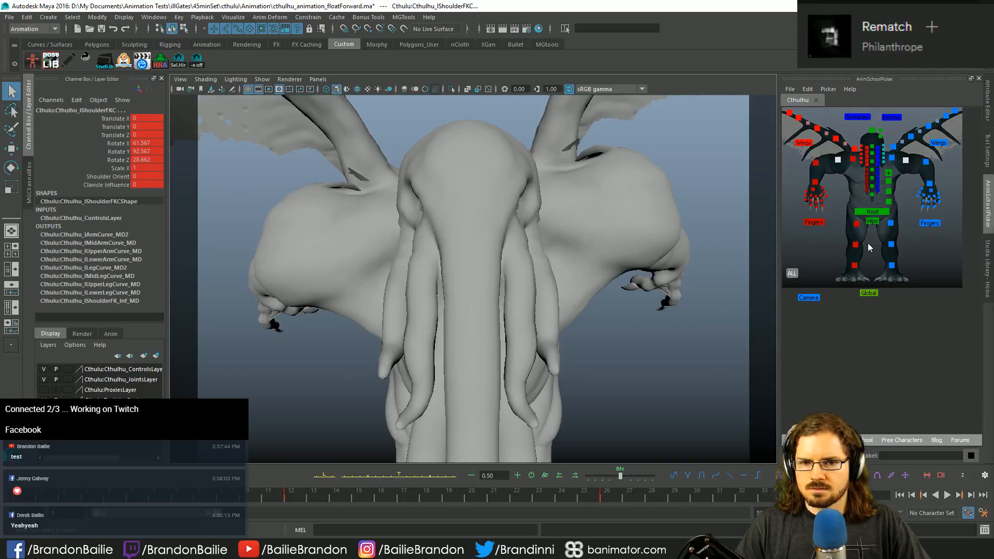
Step: Try rotating the top spine IK control about its X axis and undo the rotation
{"action": "left_click", "coordinate": [888, 174]}
{"action": "key", "text": "e"}
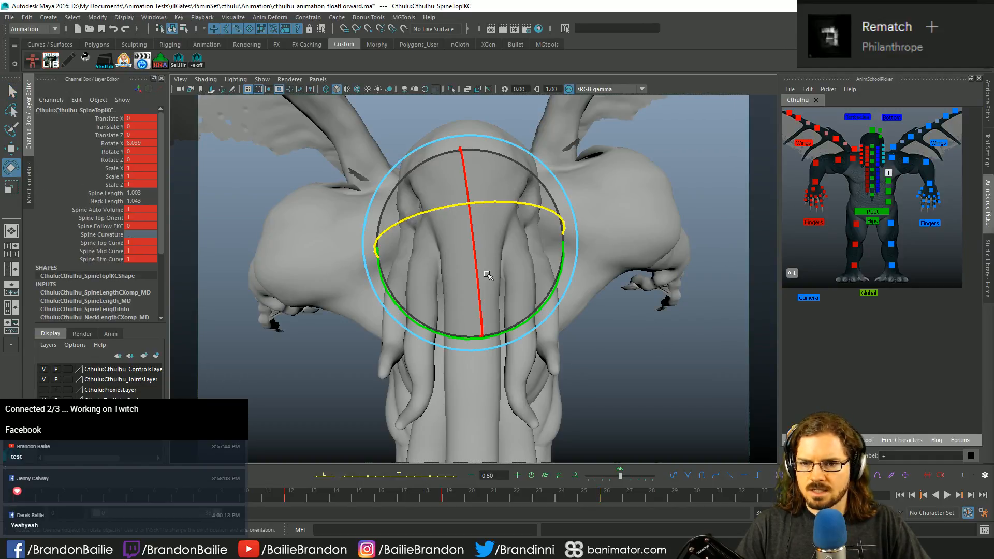
{"action": "middle_click_drag", "start_coordinate": [480, 274], "coordinate": [472, 212]}
{"action": "key", "text": "ctrl+z"}
{"action": "key", "text": "q"}
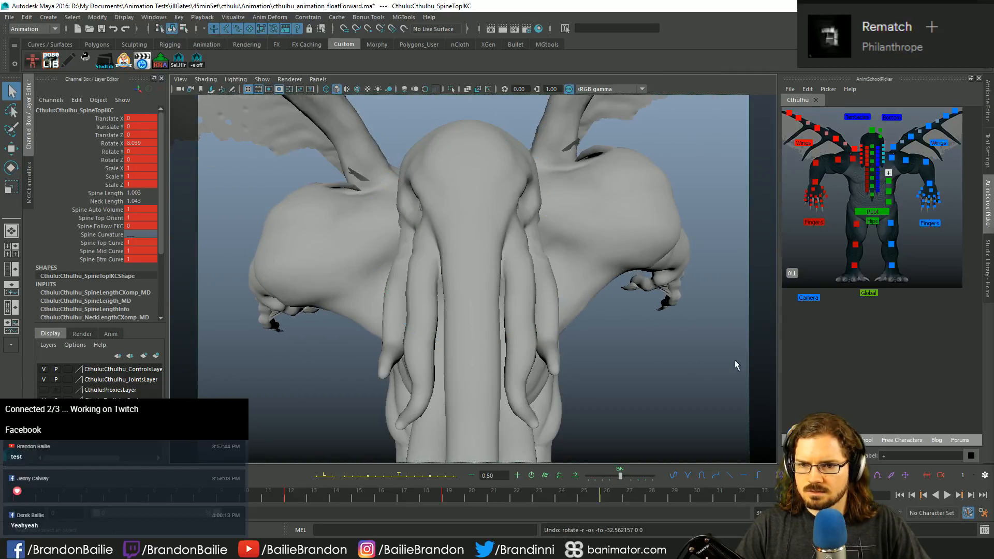
Step: Rotate the right shoulder FK control on its own to about X 62.9, Y 60.8, Z 6.6
{"action": "left_click", "coordinate": [838, 161]}
{"action": "key", "text": "e"}
{"action": "middle_click_drag", "start_coordinate": [277, 287], "coordinate": [277, 253]}
{"action": "key", "text": "q"}
Step: Rotate the left shoulder FK control to about X 45.2, Y 153, Z 72.2, swinging that arm up behind the body
{"action": "left_click", "coordinate": [905, 161]}
{"action": "key", "text": "e"}
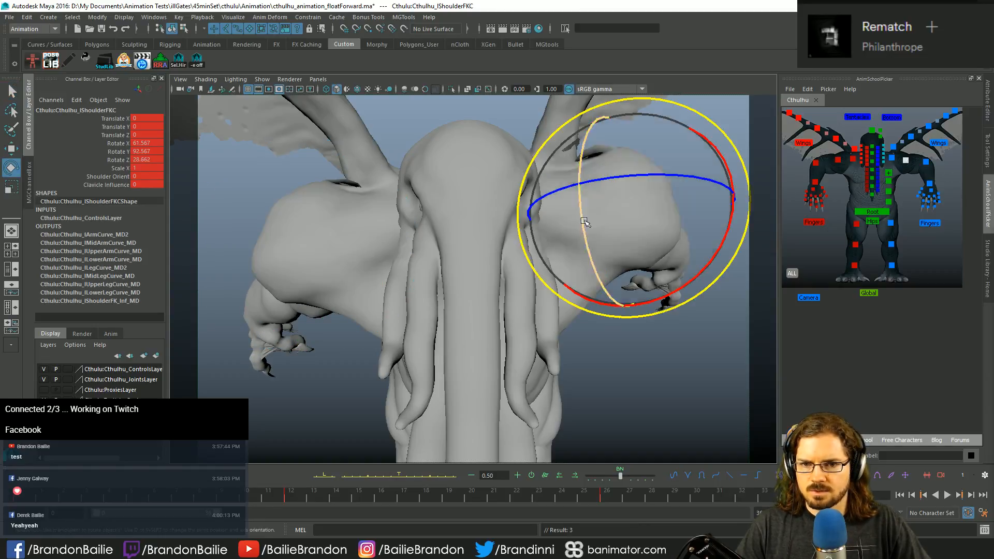
{"action": "left_click_drag", "start_coordinate": [588, 221], "coordinate": [594, 203]}
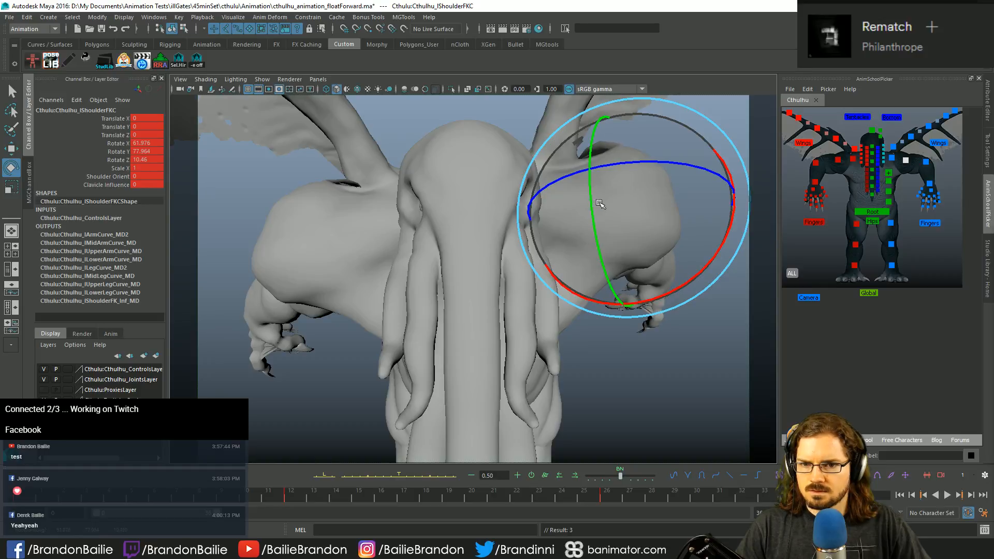
{"action": "left_click_drag", "start_coordinate": [641, 240], "coordinate": [641, 286]}
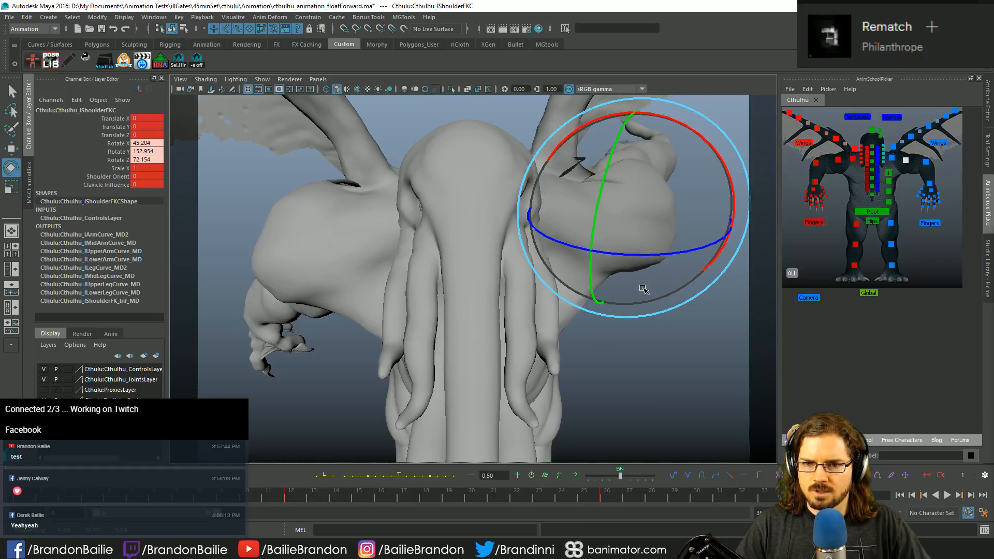
{"action": "key", "text": "q"}
Step: Rotate the right shoulder FK control to about X 136.4, Y 50.1, Z 76.3 to mirror the raised left arm
{"action": "left_click", "coordinate": [836, 160]}
{"action": "key", "text": "e"}
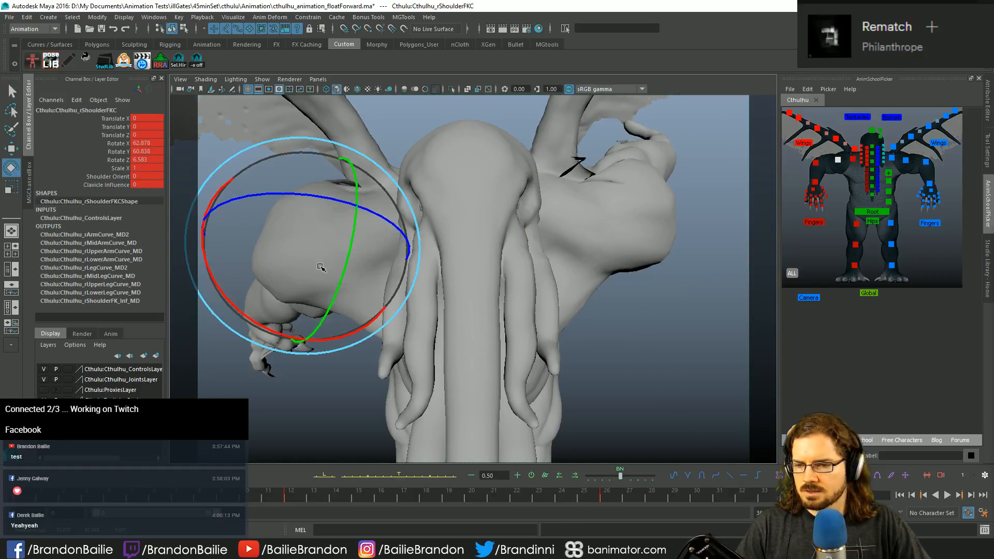
{"action": "left_click_drag", "start_coordinate": [319, 265], "coordinate": [318, 312]}
{"action": "key", "text": "q"}
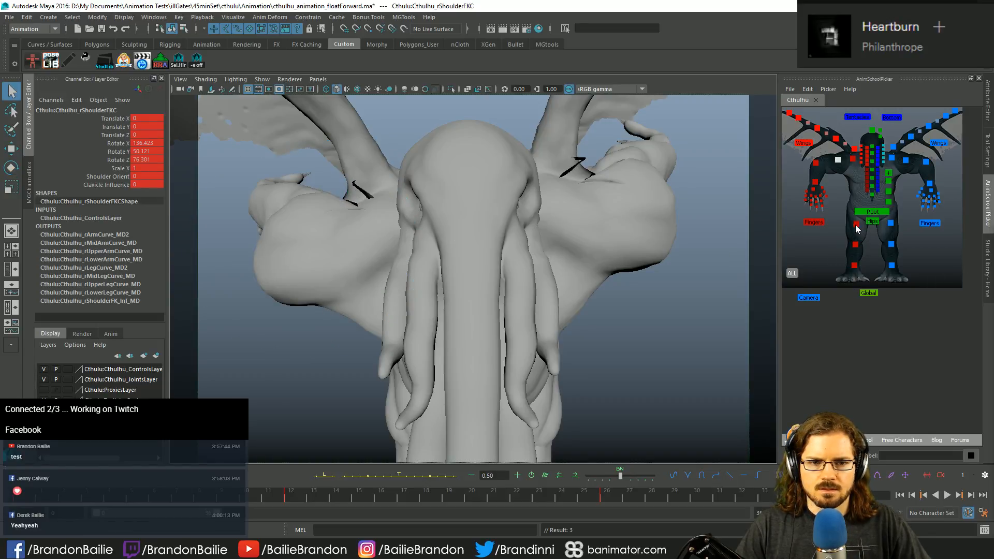
Step: Step through the Global control's keyframes to frame 12 and examine the pose from the side
{"action": "left_click", "coordinate": [866, 294]}
{"action": "key", "text": "comma"}
{"action": "key", "text": "comma"}
{"action": "key", "text": "comma"}
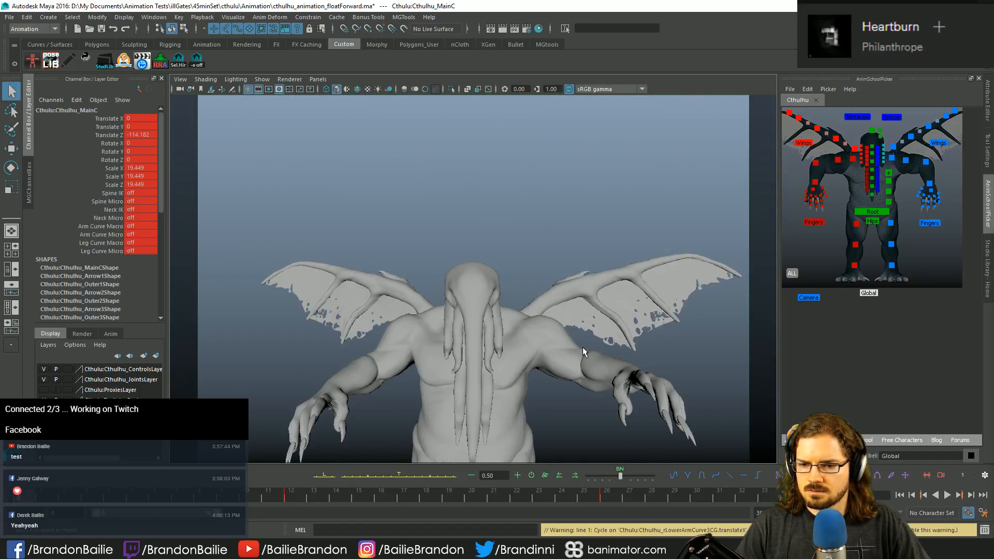
{"action": "key", "text": "period"}
{"action": "left_click_drag", "start_coordinate": [583, 347], "coordinate": [562, 375], "text": "alt"}
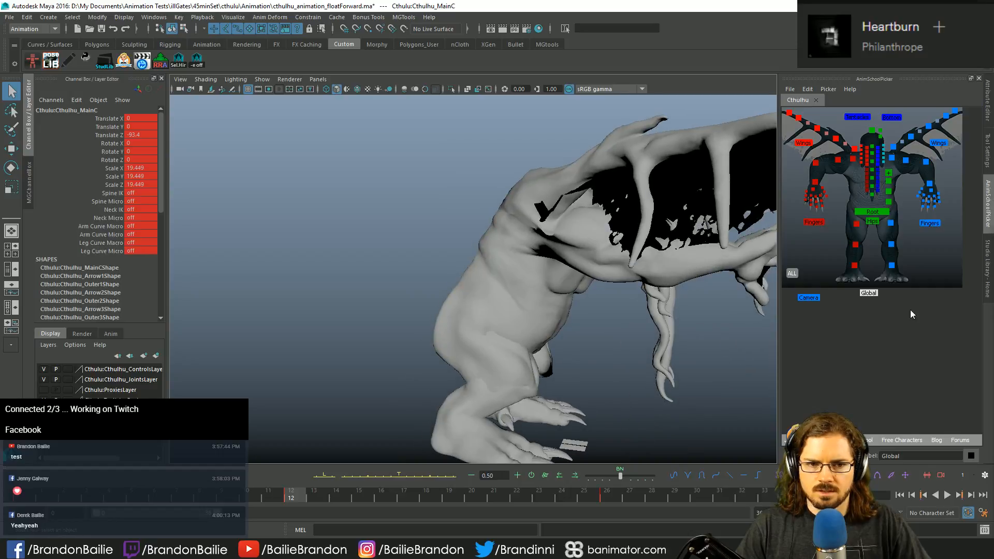
Step: Lift both foot IK controls behind the body, with the right foot at about X -1.4, Y 8.7, Z -5.6 and Rotate X 125.7
{"action": "left_click", "coordinate": [892, 266]}
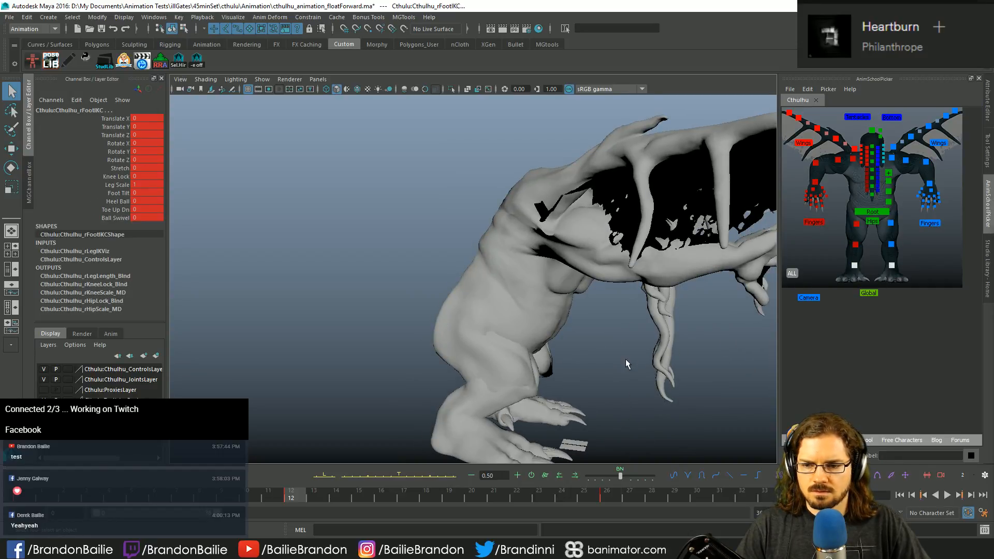
{"action": "key", "text": "f"}
{"action": "key", "text": "w"}
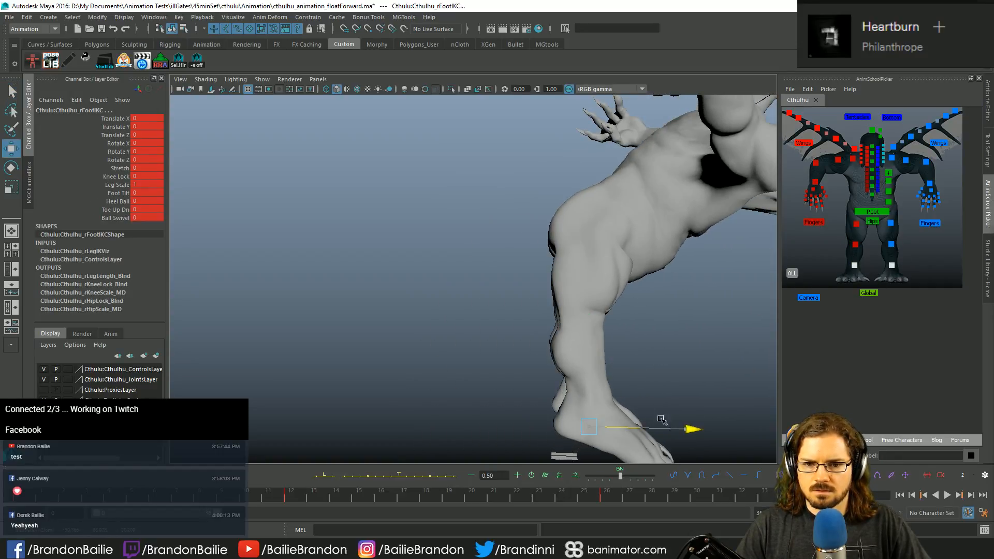
{"action": "left_click_drag", "start_coordinate": [662, 420], "coordinate": [472, 359]}
{"action": "key", "text": "e"}
{"action": "key", "text": "w"}
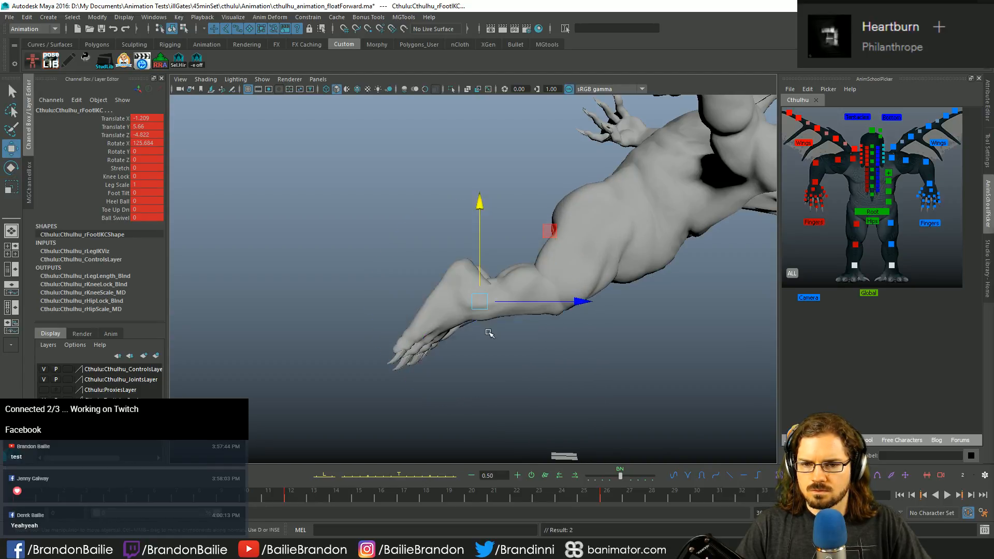
{"action": "left_click_drag", "start_coordinate": [484, 300], "coordinate": [462, 262]}
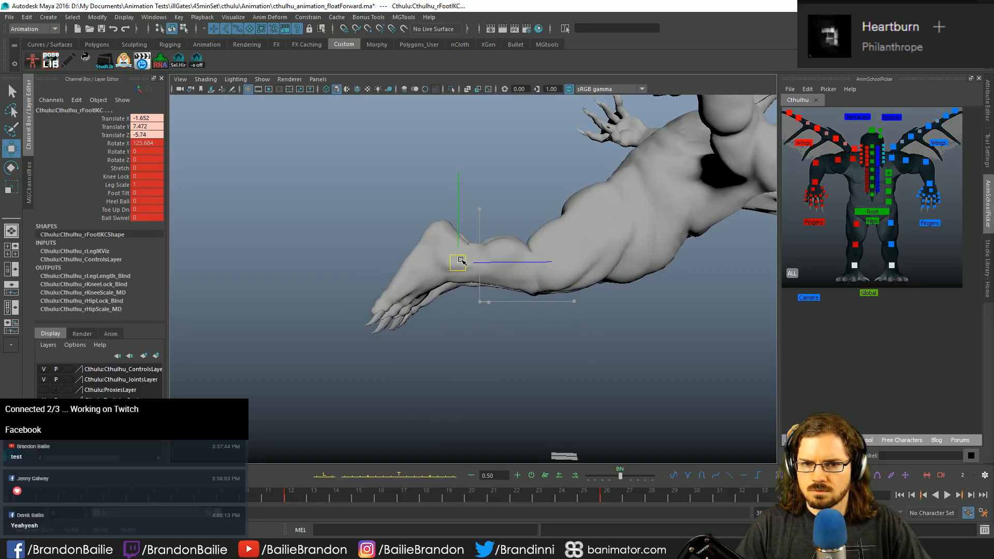
{"action": "key", "text": "q"}
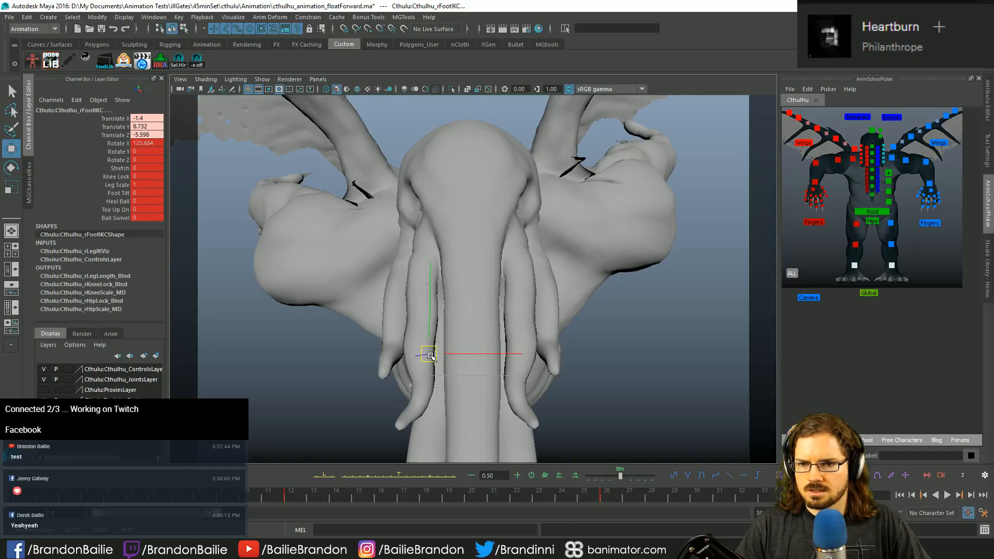
Step: Rotate the head control to about X 31.7, Y 20.4, Z -8.6 so the head tilts and turns sideways
{"action": "left_click", "coordinate": [873, 132]}
{"action": "key", "text": "e"}
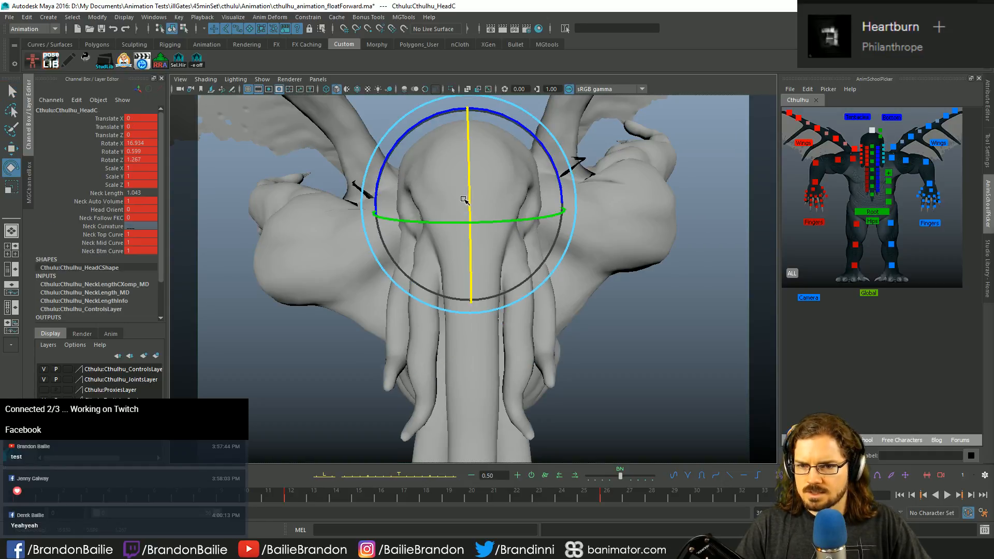
{"action": "left_click_drag", "start_coordinate": [463, 199], "coordinate": [476, 168]}
{"action": "key", "text": "q"}
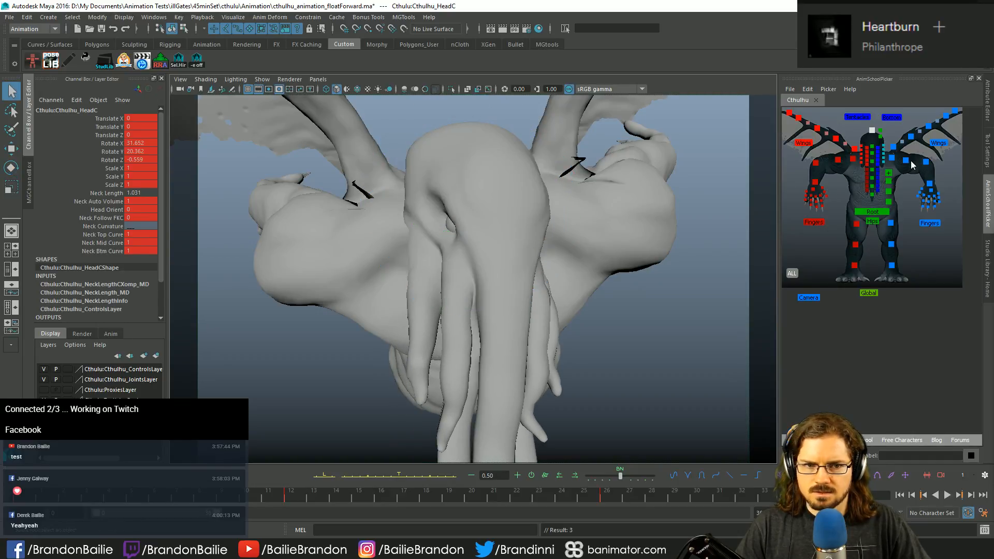
Step: Rotate the first neck FK control to about X -10.5, Y 0.9, Z -18.1 and turn on textured shading
{"action": "left_click", "coordinate": [880, 136]}
{"action": "key", "text": "e"}
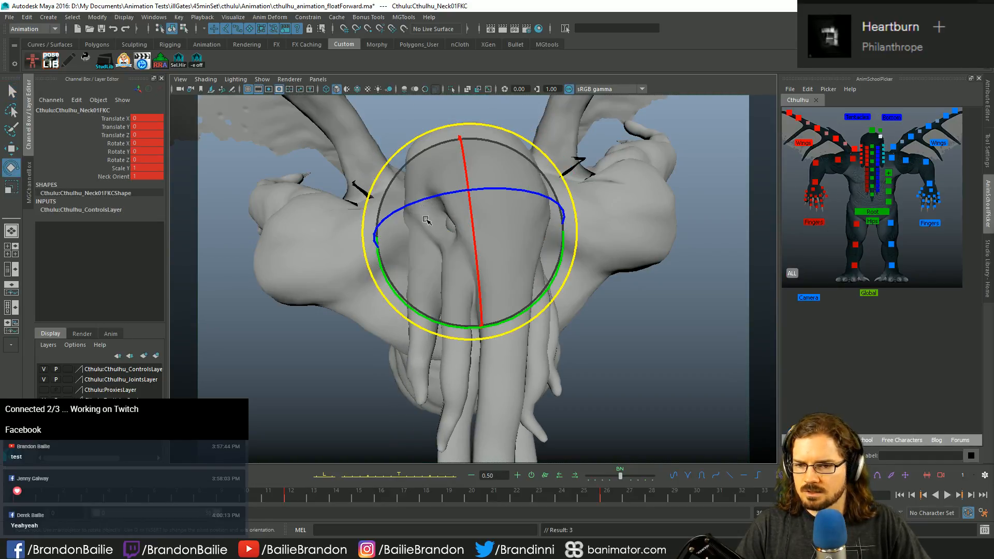
{"action": "left_click_drag", "start_coordinate": [426, 219], "coordinate": [607, 191]}
{"action": "key", "text": "q"}
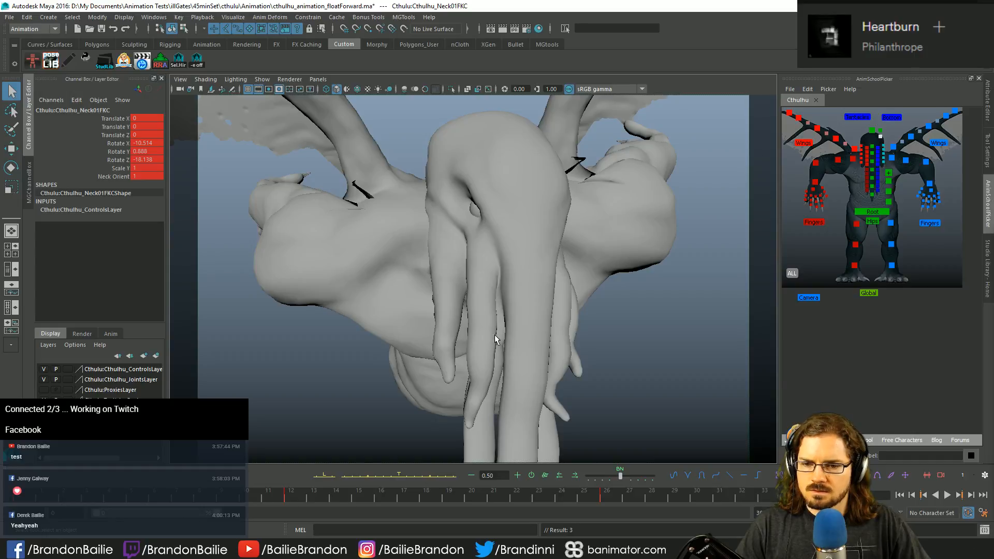
{"action": "key", "text": "6"}
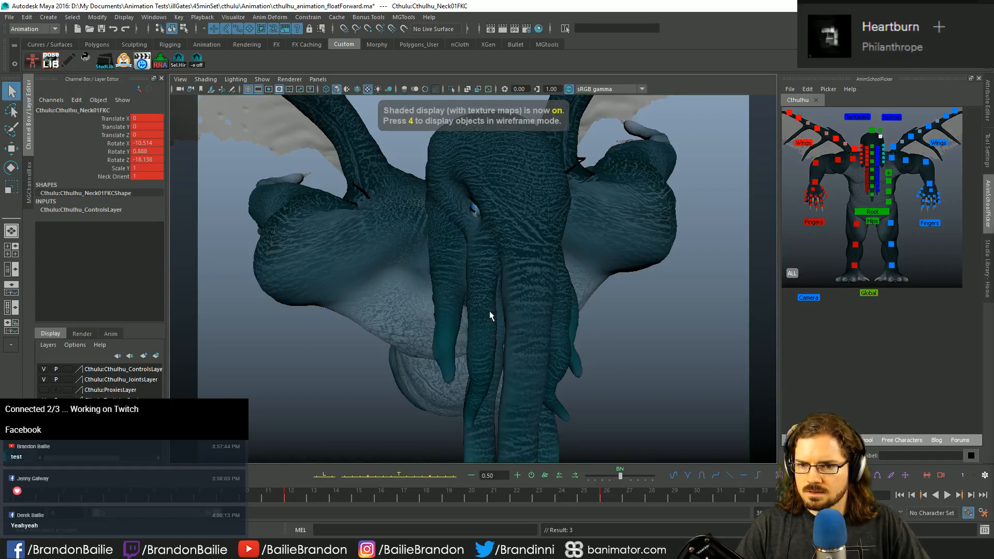
{"action": "left_click_drag", "start_coordinate": [538, 288], "coordinate": [642, 357], "text": "alt"}
Step: Move the right shoulder FK control to about X 0.5, Y 0.3, Z 2.4 and rotate it to about X 80.6, Y 63.4, Z 11.9
{"action": "left_click", "coordinate": [837, 160]}
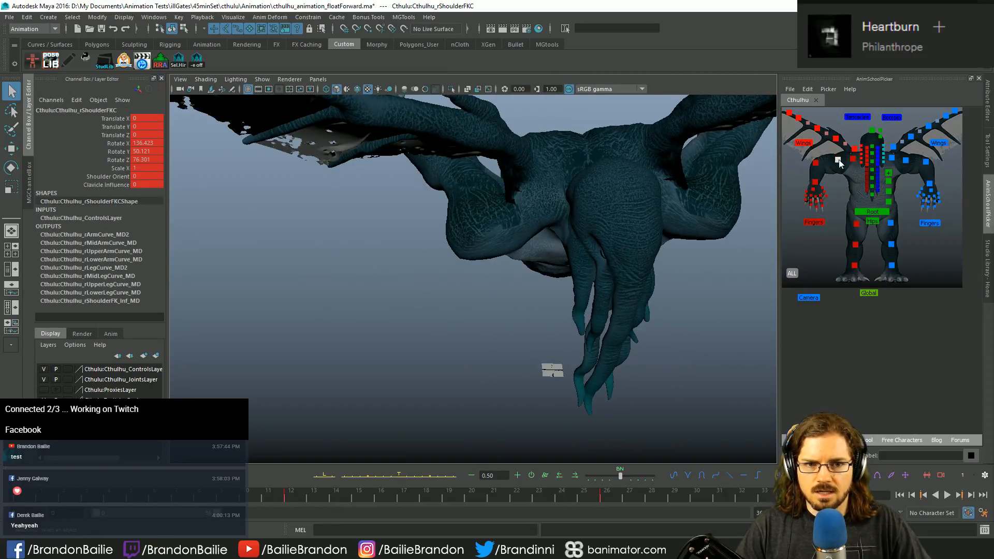
{"action": "key", "text": "w"}
{"action": "left_click_drag", "start_coordinate": [497, 259], "coordinate": [558, 244], "text": "alt"}
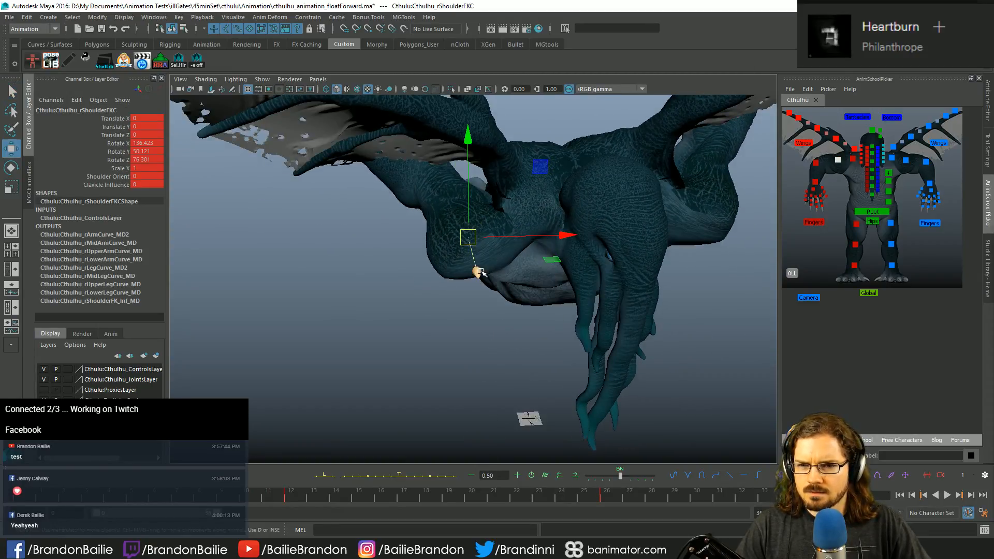
{"action": "left_click_drag", "start_coordinate": [479, 268], "coordinate": [539, 215]}
{"action": "key", "text": "e"}
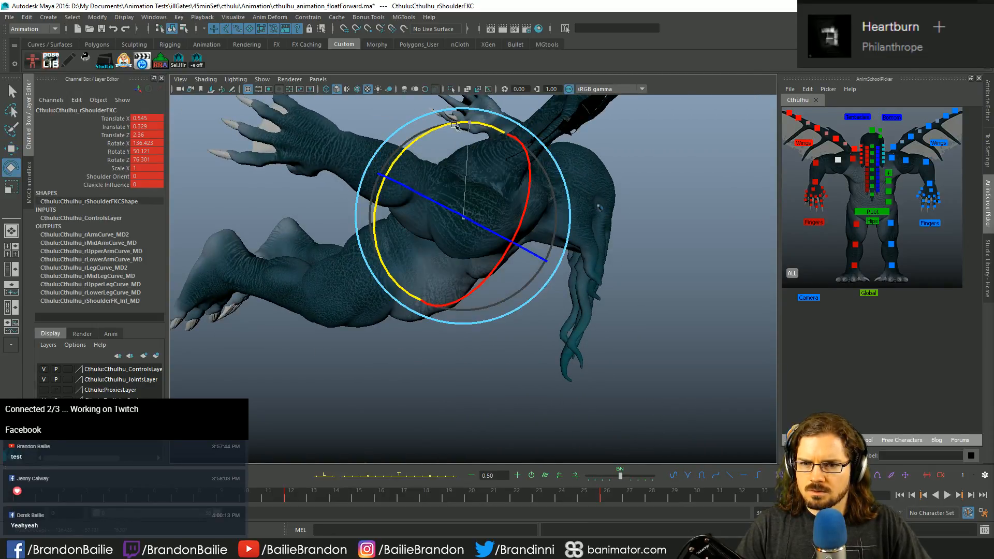
{"action": "left_click_drag", "start_coordinate": [454, 124], "coordinate": [522, 243]}
{"action": "key", "text": "q"}
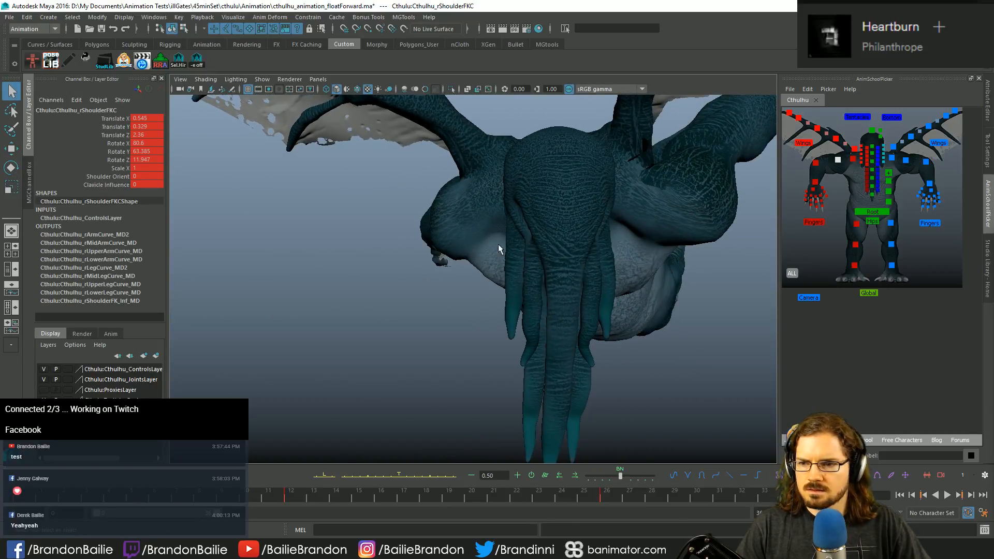
Step: Try to rotate the left clavicle control
{"action": "left_click", "coordinate": [892, 158]}
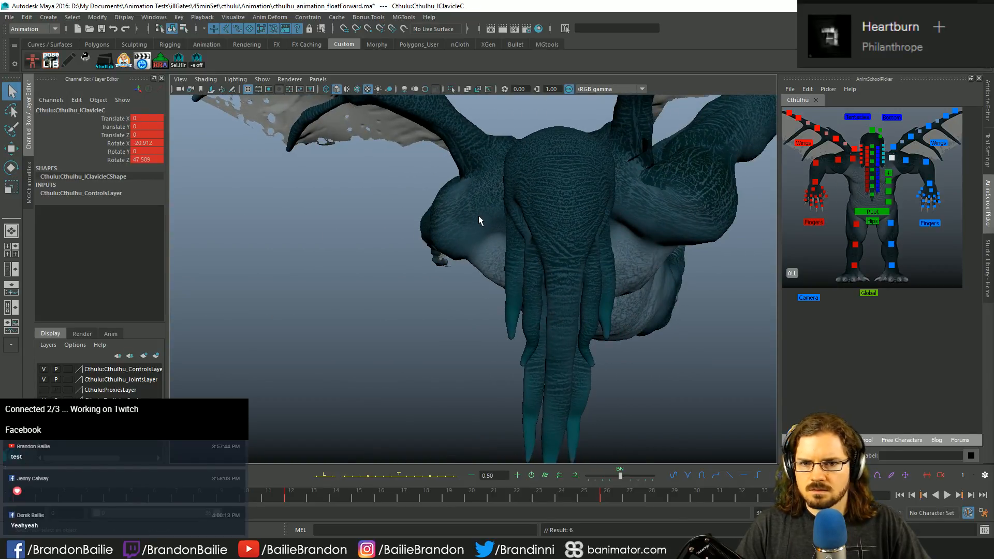
{"action": "left_click_drag", "start_coordinate": [486, 213], "coordinate": [642, 314], "text": "alt"}
{"action": "key", "text": "e"}
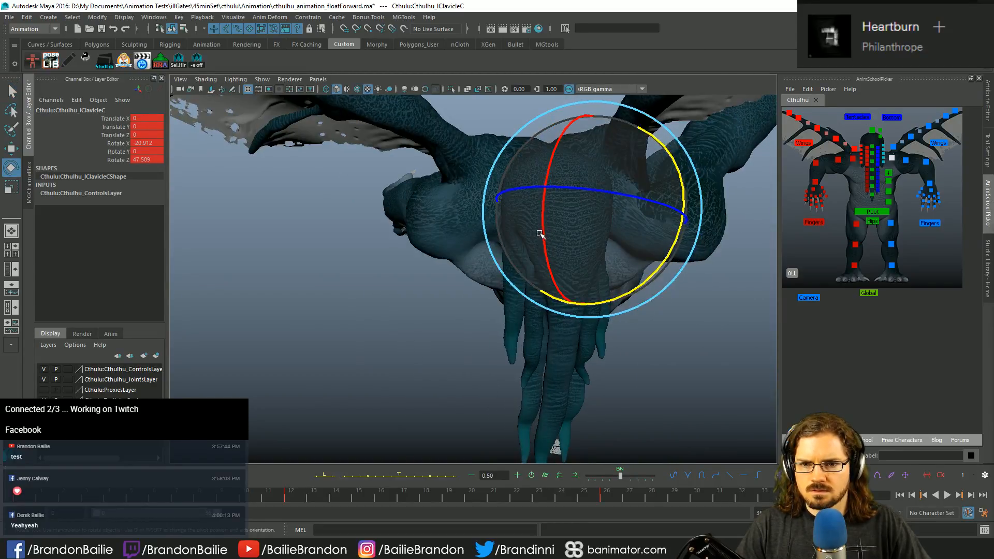
{"action": "left_click_drag", "start_coordinate": [540, 234], "coordinate": [556, 197]}
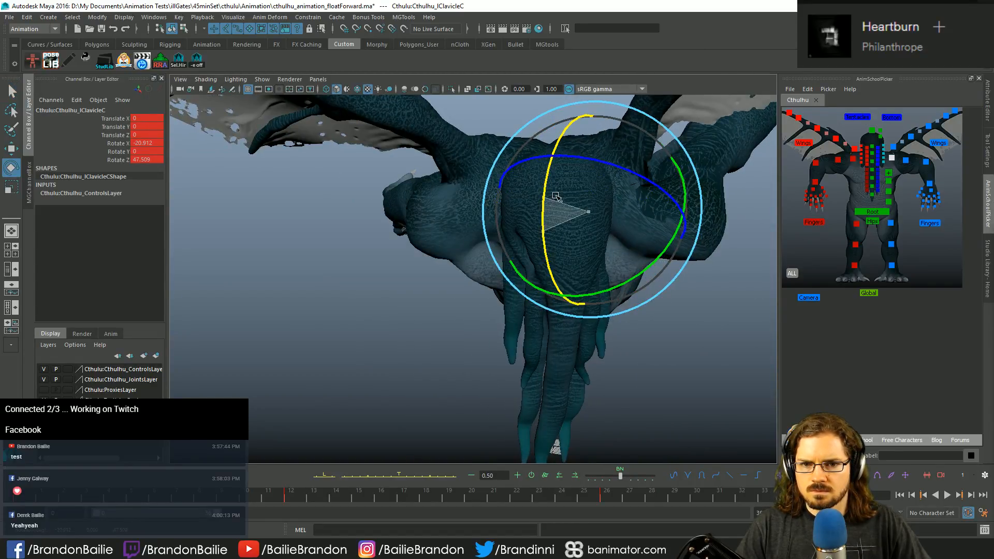
Step: Move the left shoulder FK control to about X -0.6, Y -0.3, Z -2.4 and rotate it to about X 79.4, Y 61.1, Z 6.5
{"action": "left_click", "coordinate": [905, 160]}
{"action": "left_click_drag", "start_coordinate": [651, 260], "coordinate": [565, 227], "text": "alt"}
{"action": "key", "text": "w"}
{"action": "key", "text": "e"}
{"action": "key", "text": "q"}
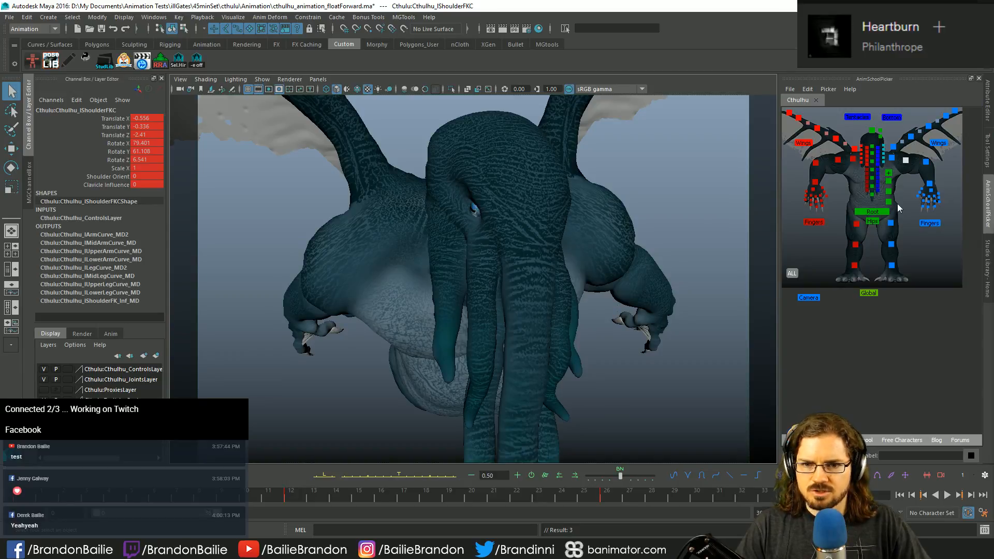
Step: Try a small arm rotation, undo it, and try rotating the right clavicle control
{"action": "key", "text": "e"}
{"action": "left_click_drag", "start_coordinate": [287, 266], "coordinate": [313, 258]}
{"action": "key", "text": "ctrl+z"}
{"action": "key", "text": "q"}
{"action": "left_click", "coordinate": [854, 159]}
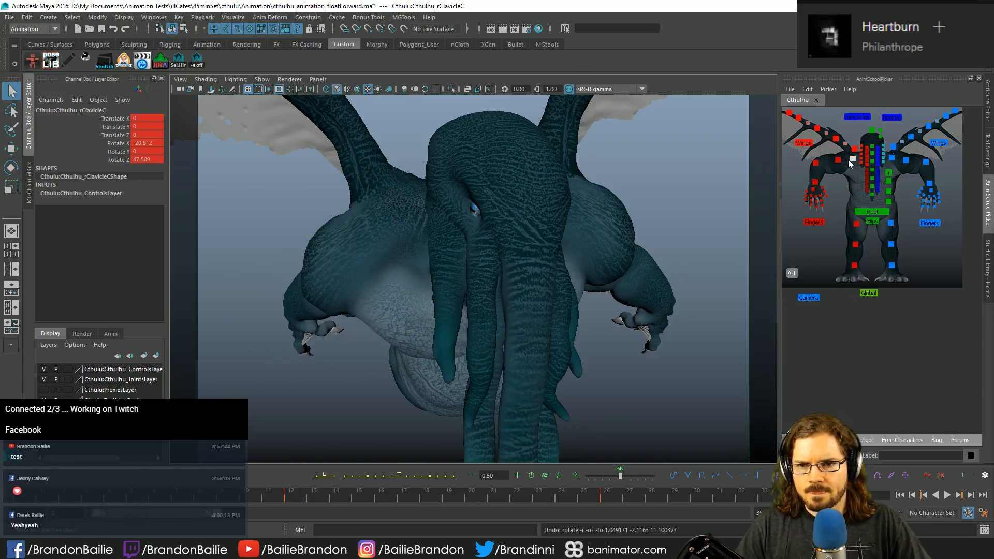
{"action": "key", "text": "e"}
{"action": "left_click_drag", "start_coordinate": [374, 231], "coordinate": [390, 228]}
Step: Rotate the right wing's base control to about X -4.2, Y -64.3, Z -46.0 so the wing folds down
{"action": "key", "text": "q"}
{"action": "key", "text": "e"}
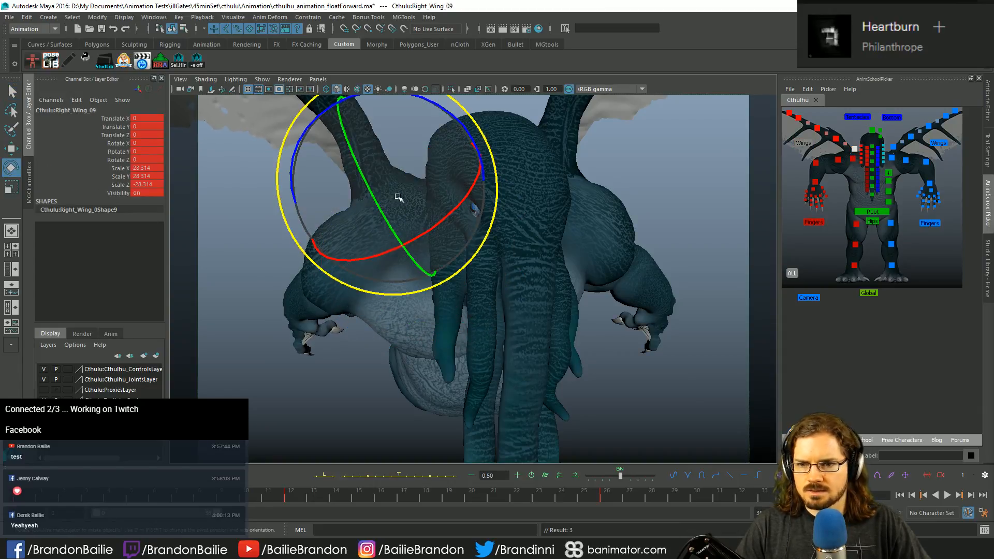
{"action": "left_click_drag", "start_coordinate": [404, 201], "coordinate": [543, 175], "text": "alt"}
{"action": "left_click_drag", "start_coordinate": [543, 175], "coordinate": [506, 177], "text": "alt"}
{"action": "key", "text": "space"}
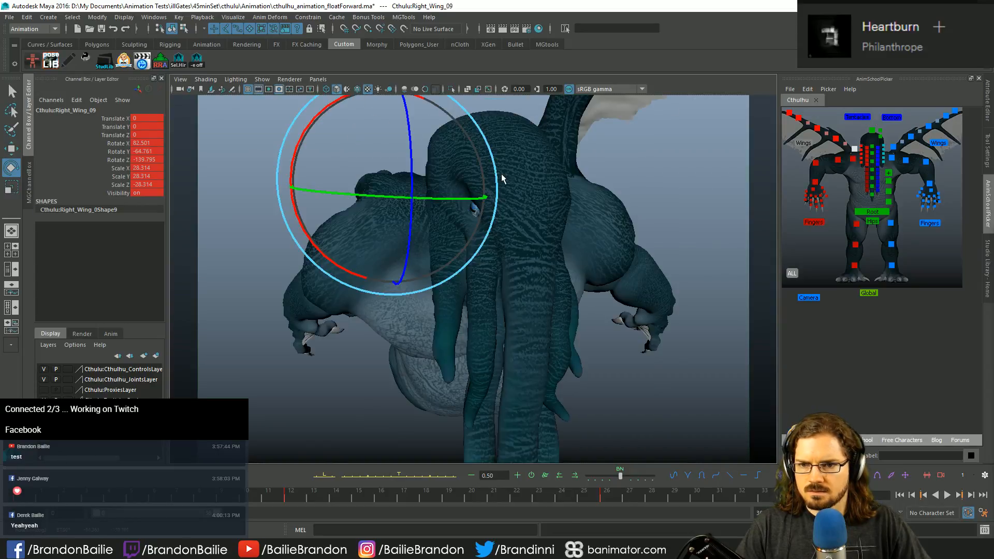
{"action": "key", "text": "q"}
{"action": "key", "text": "e"}
{"action": "left_click_drag", "start_coordinate": [437, 177], "coordinate": [435, 215]}
{"action": "key", "text": "s"}
{"action": "key", "text": "q"}
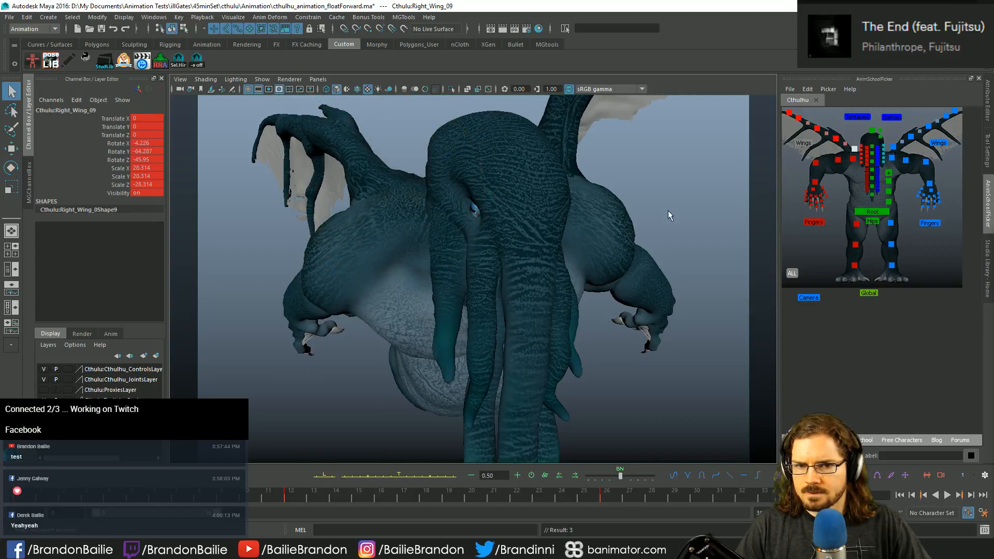
Step: Rotate the left wing's base control to about X -15.4, Y 42.8, Z -57.9 to match the folded right wing
{"action": "left_click", "coordinate": [894, 147]}
{"action": "key", "text": "e"}
{"action": "mouse_move", "coordinate": [517, 158]}
{"action": "left_mouse_down"}
{"action": "mouse_move", "coordinate": [582, 98]}
{"action": "mouse_move", "coordinate": [523, 175]}
{"action": "left_mouse_up"}
{"action": "mouse_move", "coordinate": [484, 176]}
{"action": "left_mouse_down"}
{"action": "mouse_move", "coordinate": [492, 157]}
{"action": "mouse_move", "coordinate": [478, 164]}
{"action": "mouse_move", "coordinate": [494, 181]}
{"action": "left_mouse_up"}
{"action": "key", "text": "q"}
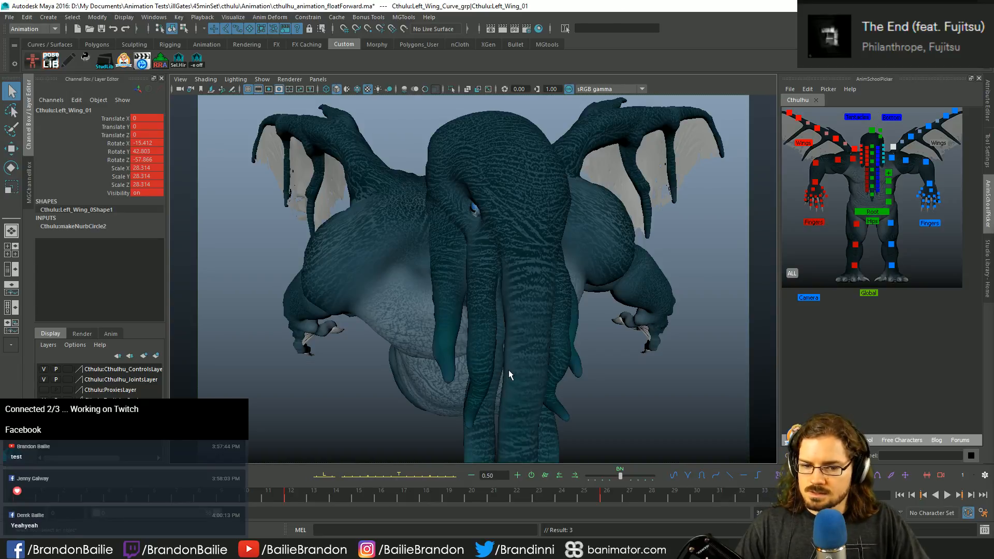
Step: At frame 26, select all Cthulhu controls and blend their in-between pose strongly toward the folded-wing flight pose
{"action": "key", "text": "alt+v"}
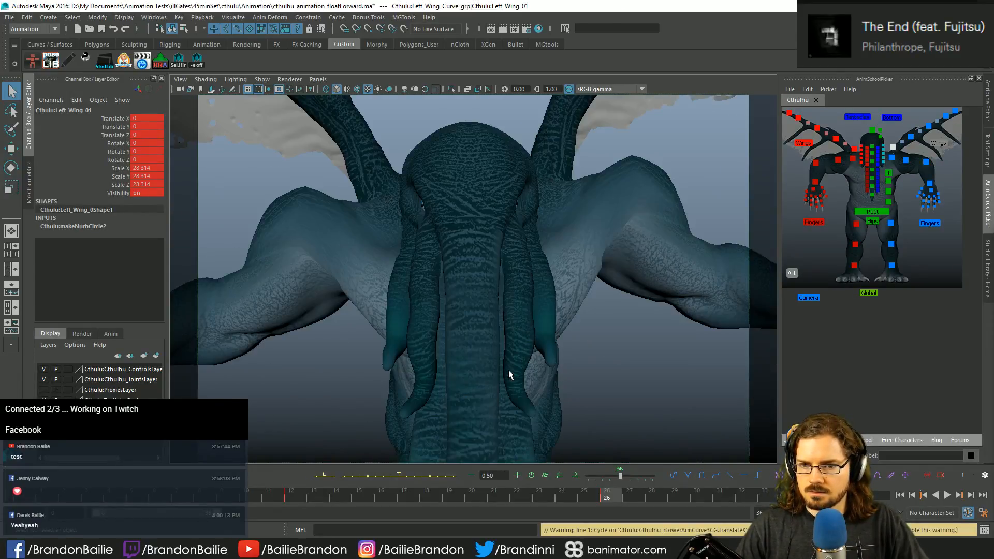
{"action": "left_click", "coordinate": [792, 273]}
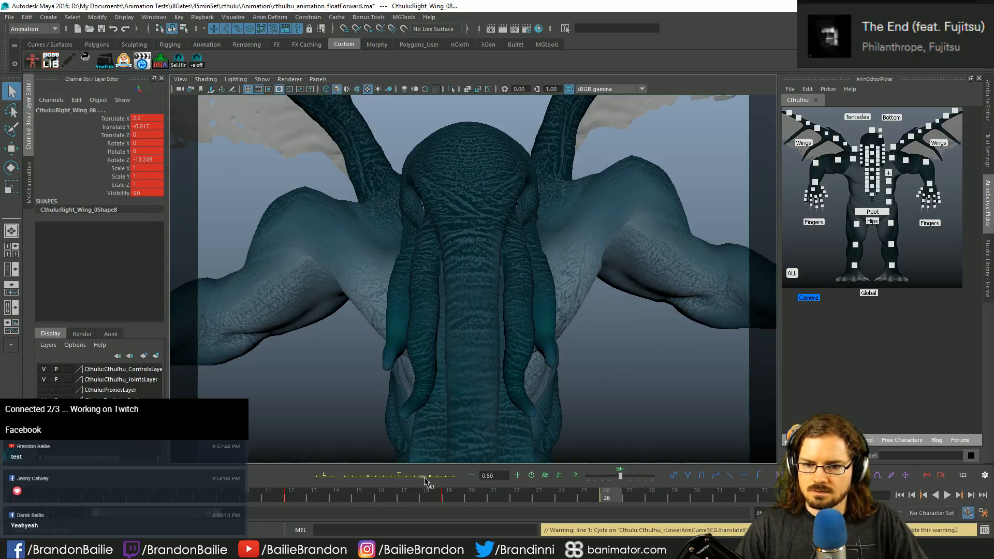
{"action": "key", "text": "f"}
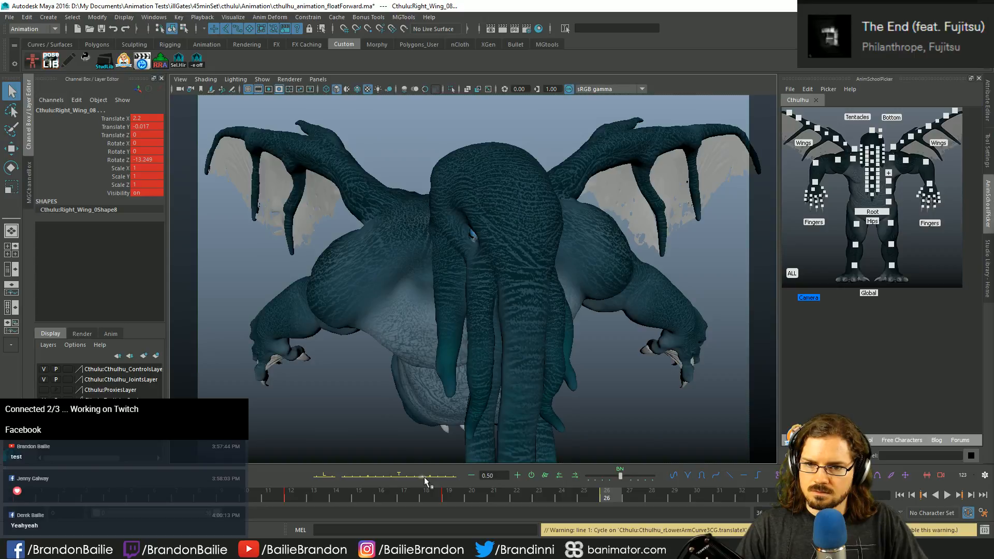
{"action": "key", "text": "."}
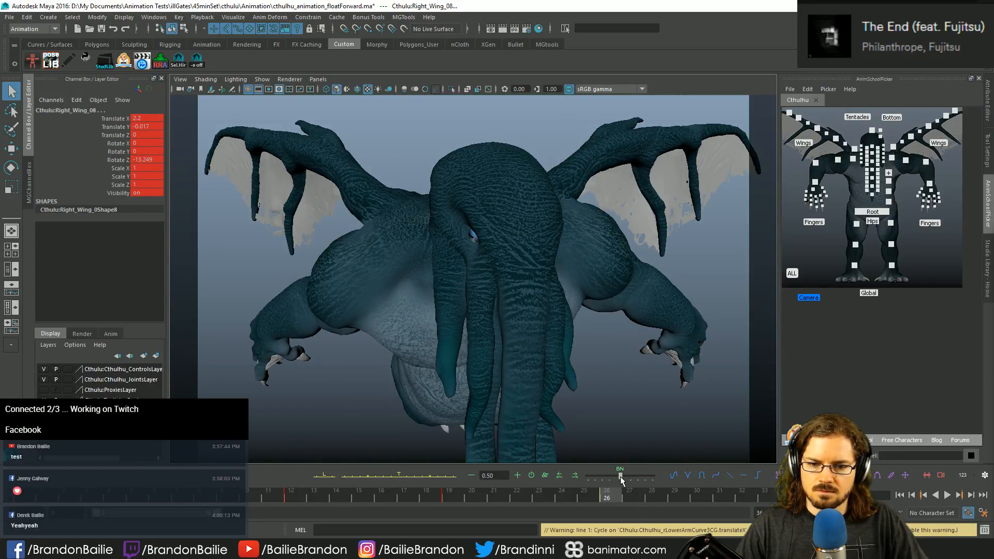
{"action": "left_click_drag", "start_coordinate": [620, 475], "coordinate": [637, 479]}
{"action": "left_click", "coordinate": [732, 306]}
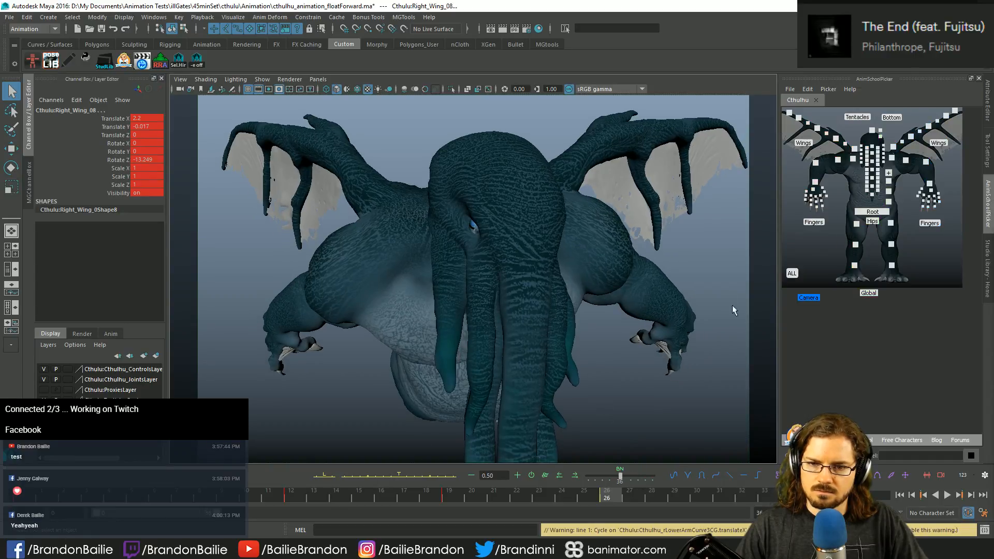
Step: At frame 19, blend the clavicle, shoulder, elbow and wrist controls of both arms toward the flight pose at frame 26
{"action": "left_click_drag", "start_coordinate": [732, 305], "coordinate": [758, 341], "text": "alt"}
{"action": "key", "text": "."}
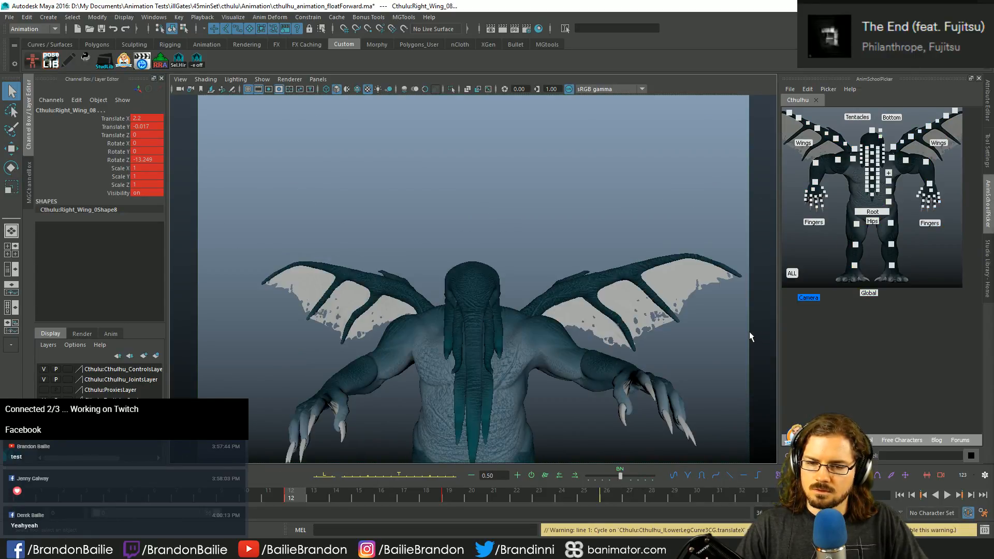
{"action": "scroll", "coordinate": [746, 328], "scroll_direction": "up", "scroll_amount": 5}
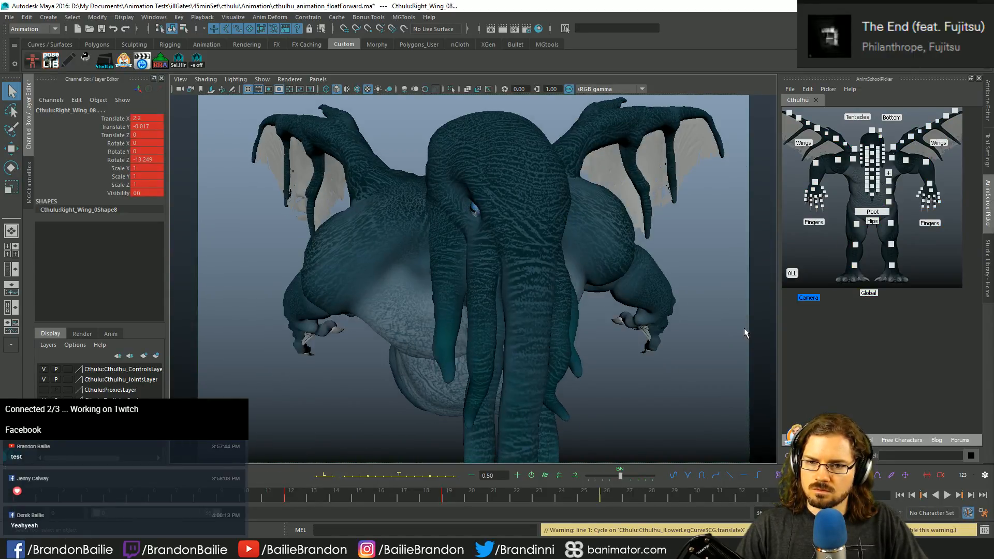
{"action": "scroll", "coordinate": [744, 328], "scroll_direction": "down", "scroll_amount": 5}
{"action": "key", "text": "."}
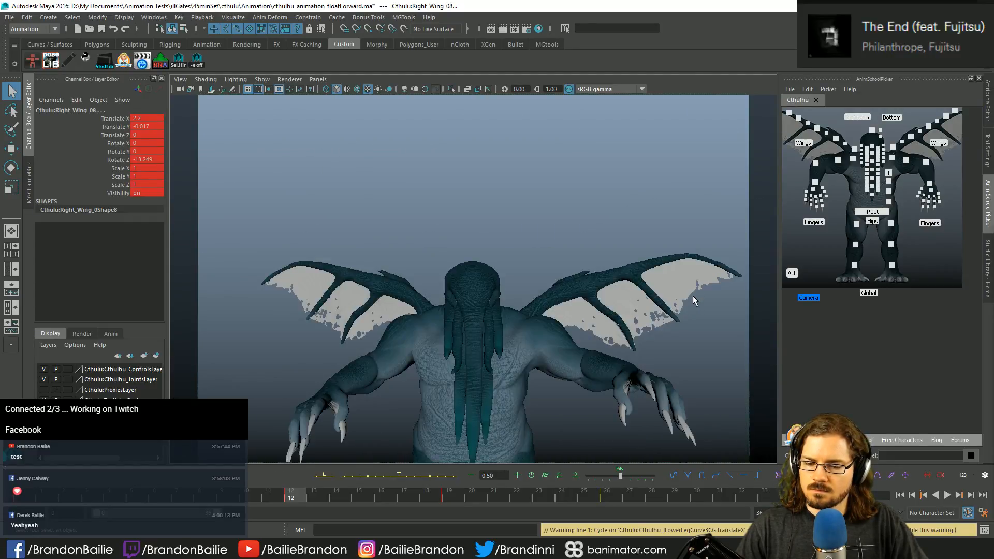
{"action": "key", "text": "."}
{"action": "left_click", "coordinate": [849, 188]}
{"action": "left_click_drag", "start_coordinate": [812, 157], "coordinate": [857, 191]}
{"action": "left_click", "coordinate": [892, 158], "text": "shift"}
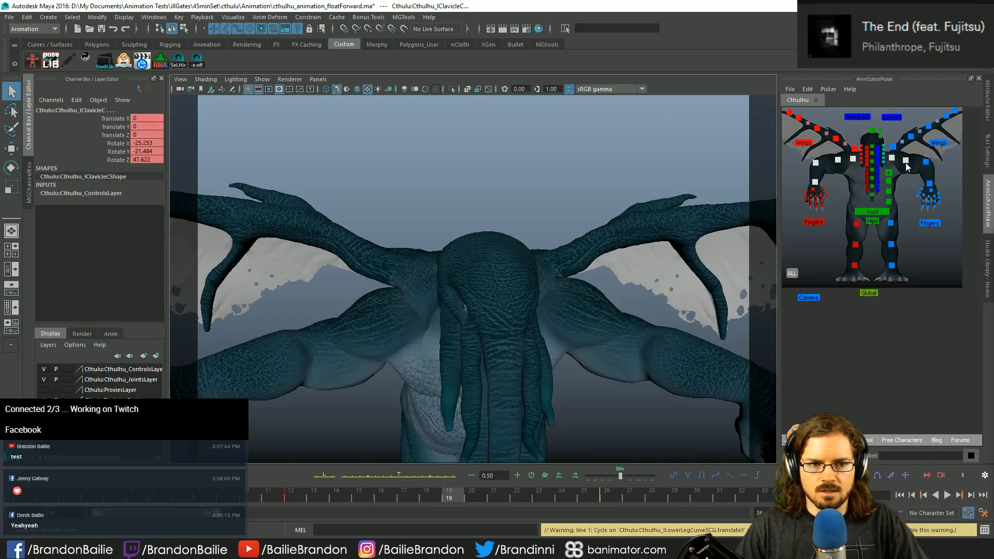
{"action": "left_click", "coordinate": [925, 162], "text": "shift"}
{"action": "left_click", "coordinate": [930, 185], "text": "shift"}
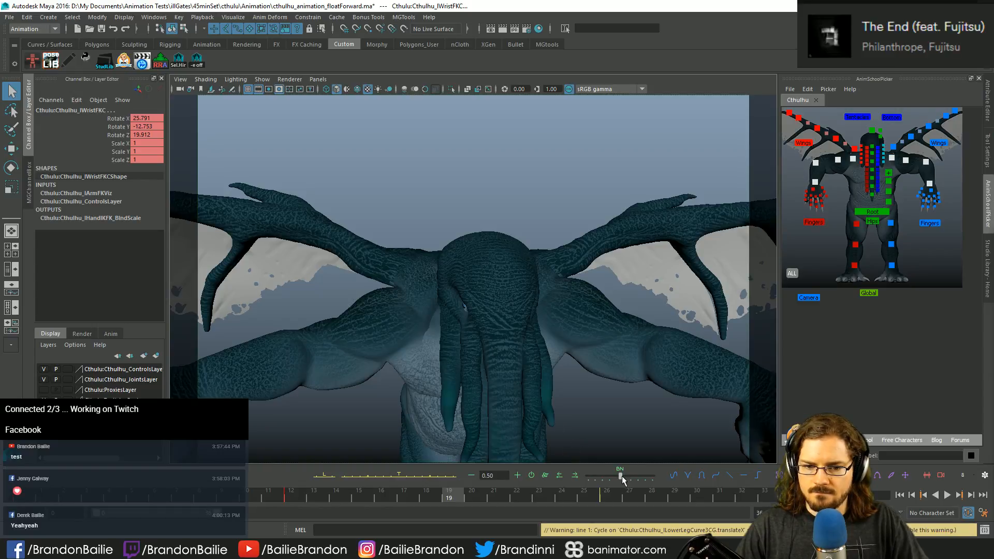
{"action": "left_click_drag", "start_coordinate": [622, 476], "coordinate": [648, 479]}
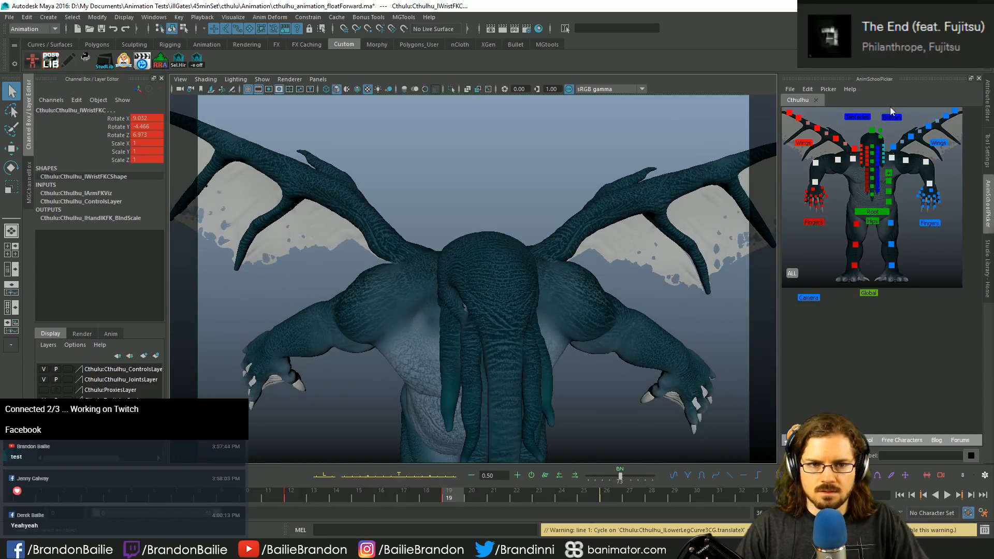
Step: At frame 19, blend both wing base controls toward the folded pose, the left one to about X -11.7, Y 32.6, Z -44.1
{"action": "left_click", "coordinate": [854, 150]}
{"action": "left_click", "coordinate": [892, 147], "text": "shift"}
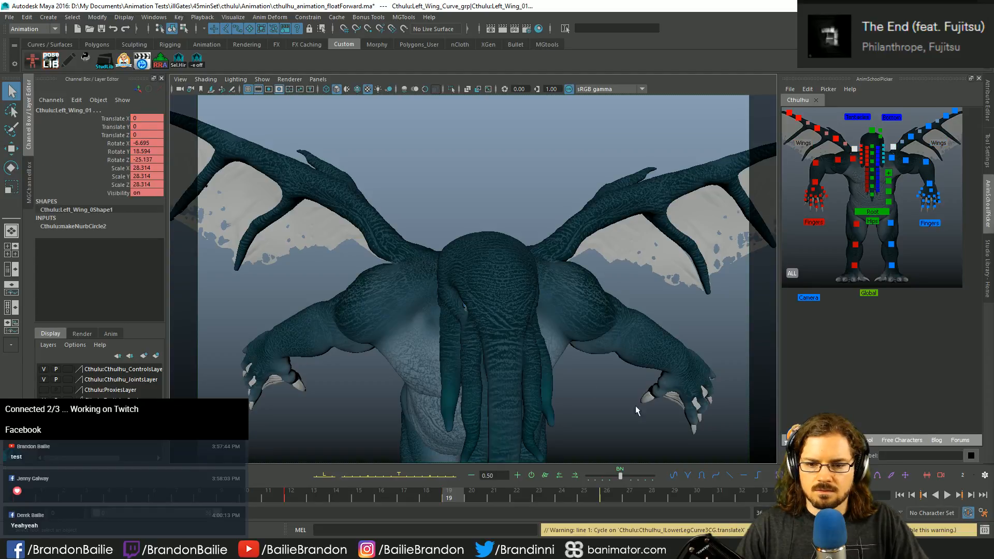
{"action": "left_click_drag", "start_coordinate": [621, 477], "coordinate": [648, 478]}
Step: Move the right wing's base control to about X -0.2, Y 10.3, Z -0.4 and the left one to about X 2.1, Y 9.8, Z -1.8
{"action": "key", "text": "w"}
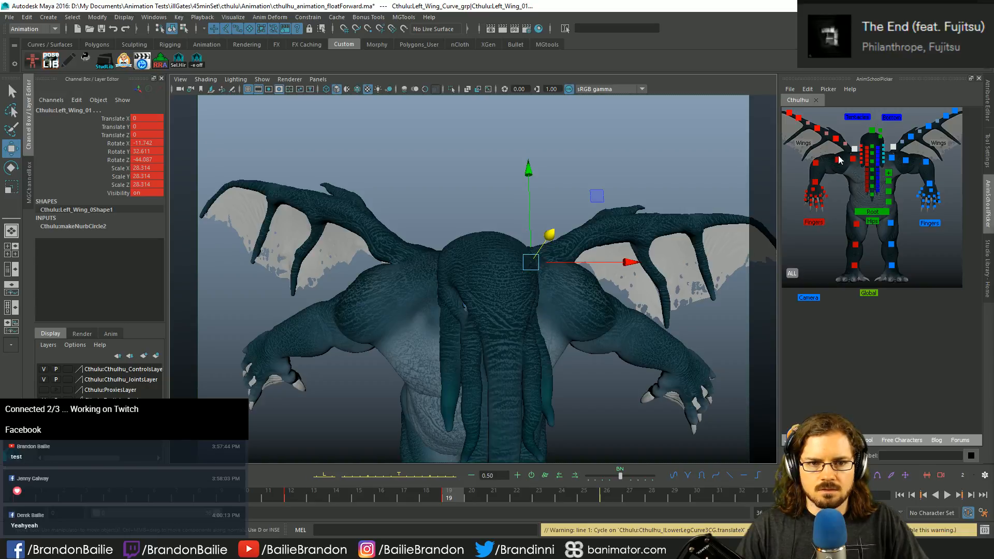
{"action": "left_click", "coordinate": [853, 149]}
{"action": "left_click_drag", "start_coordinate": [410, 256], "coordinate": [422, 254]}
{"action": "key", "text": "q"}
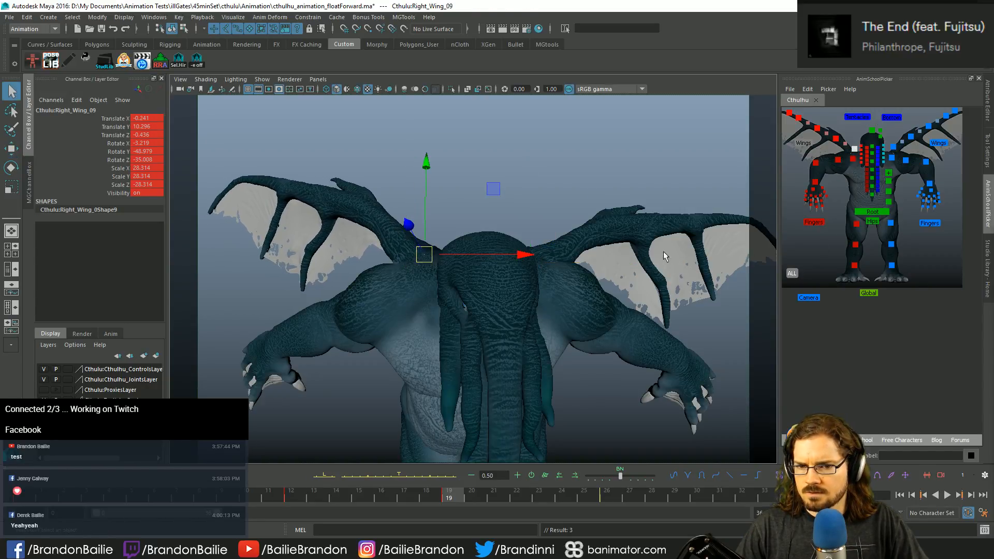
{"action": "left_click", "coordinate": [892, 147]}
{"action": "key", "text": "w"}
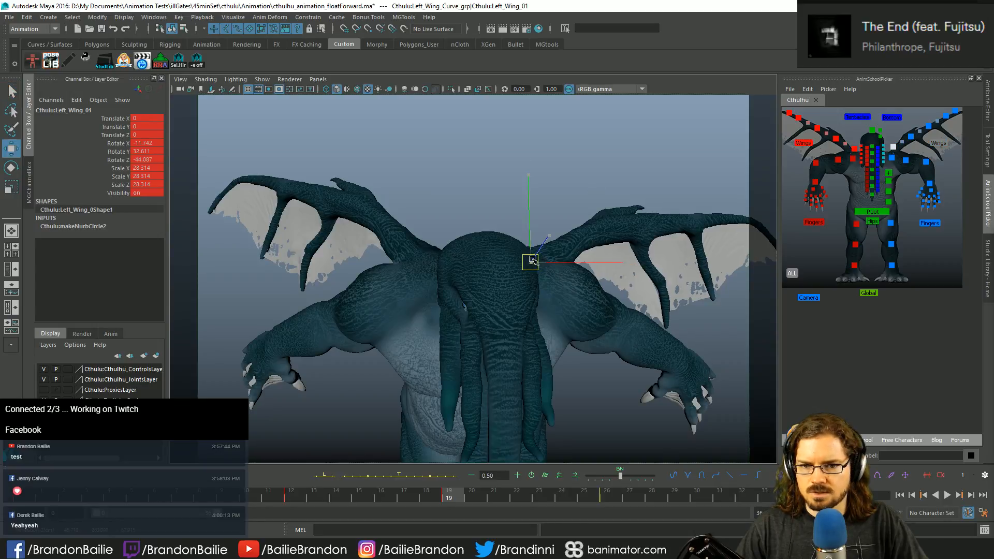
{"action": "left_click_drag", "start_coordinate": [532, 259], "coordinate": [530, 256]}
{"action": "key", "text": "q"}
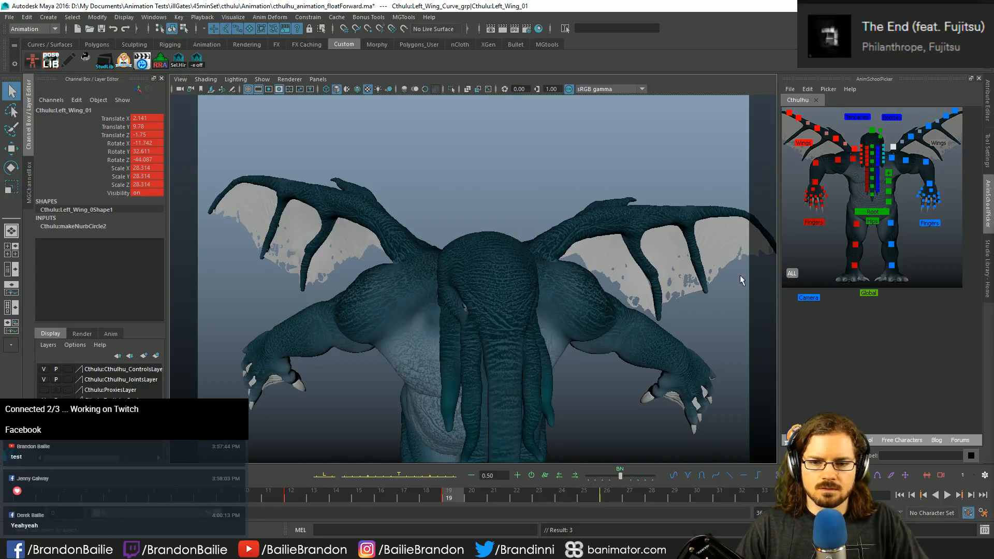
Step: Go to the key pose at frame 12 and try to rotate the right shoulder FK control
{"action": "key", "text": "comma"}
{"action": "key", "text": "comma"}
{"action": "key", "text": "period"}
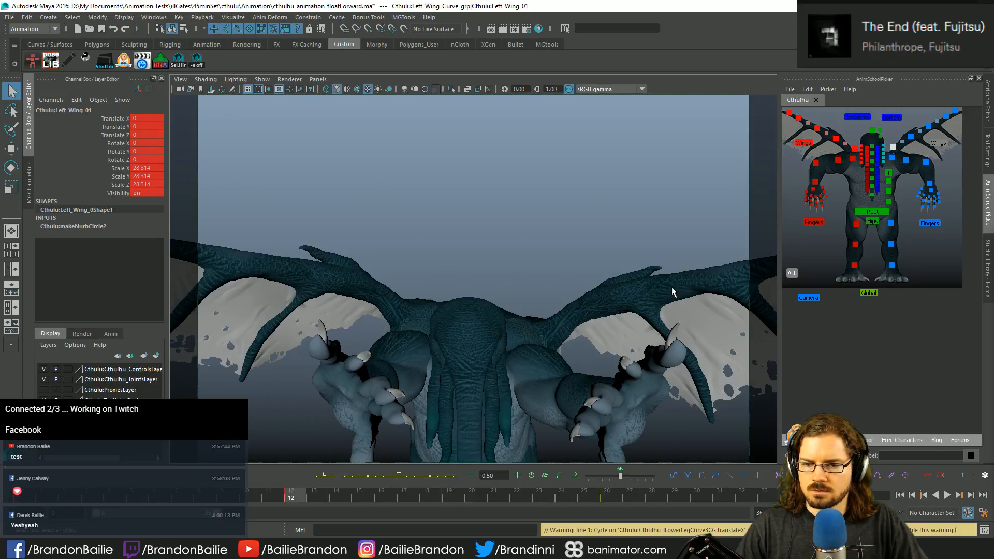
{"action": "left_click", "coordinate": [838, 161]}
{"action": "key", "text": "e"}
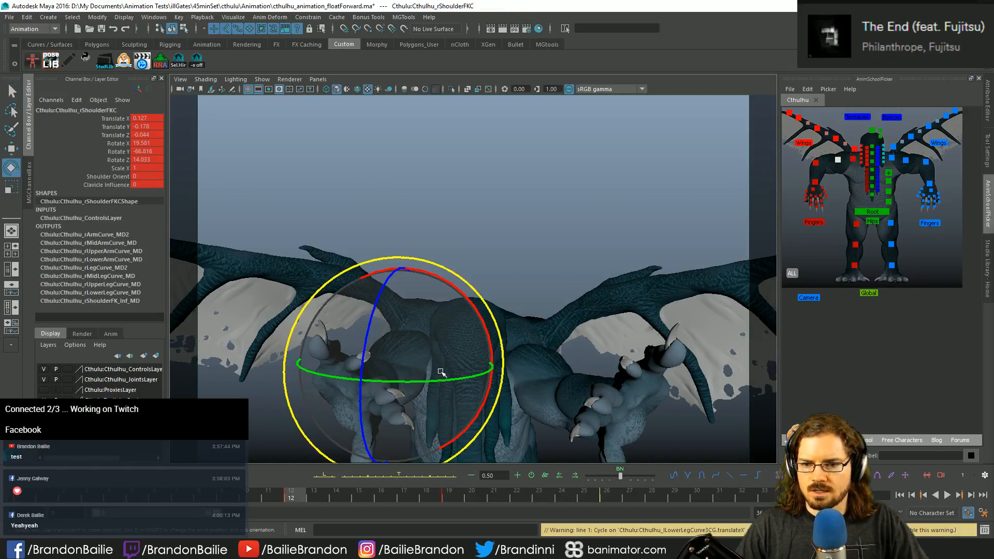
{"action": "left_click_drag", "start_coordinate": [383, 368], "coordinate": [474, 350]}
{"action": "key", "text": "q"}
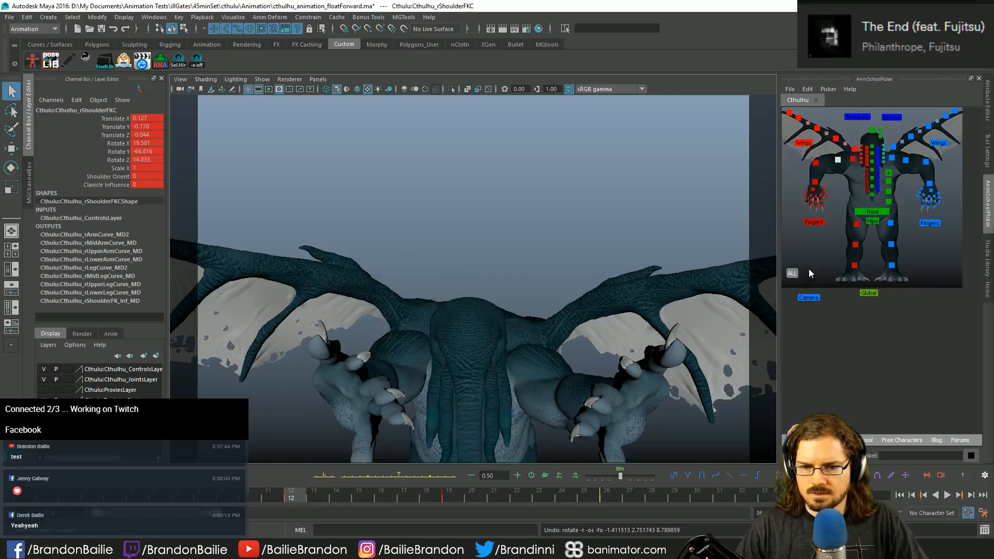
Step: Move the right shoulder FK control to about X 0.3, Y -0.5, Z -0.1 at frame 12
{"action": "key", "text": "w"}
{"action": "key", "text": "f"}
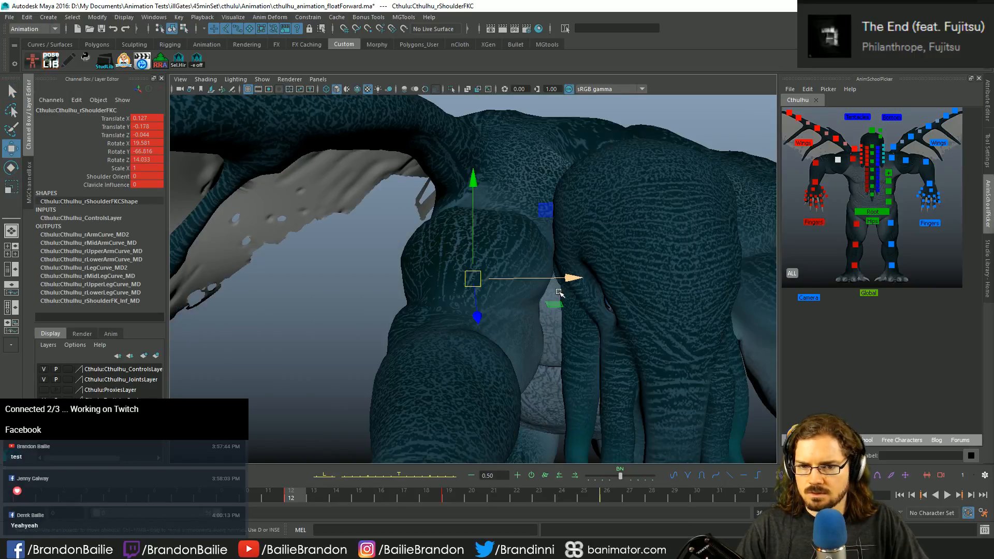
{"action": "left_click_drag", "start_coordinate": [566, 282], "coordinate": [538, 296], "text": "alt"}
{"action": "key", "text": "bracketleft"}
{"action": "key", "text": "q"}
{"action": "key", "text": "w"}
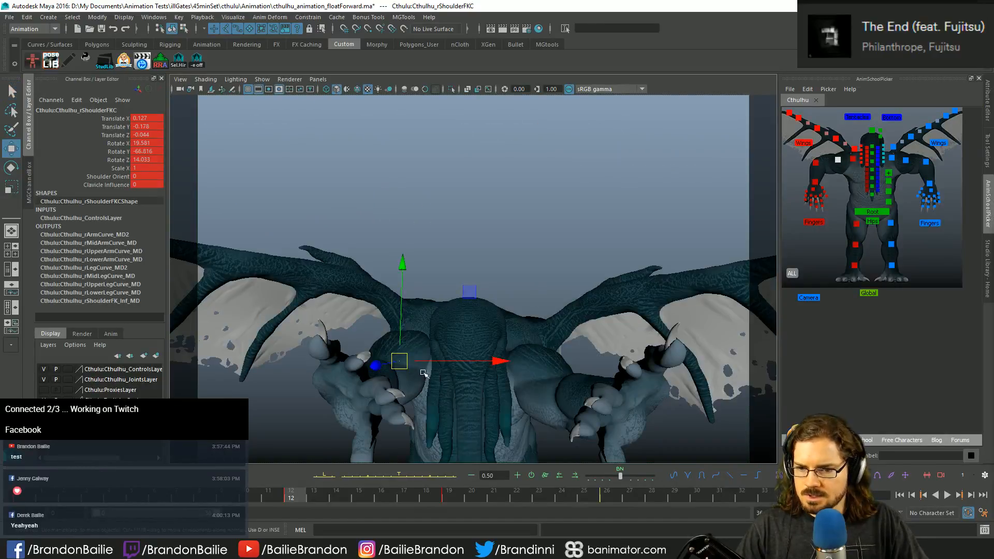
{"action": "left_click_drag", "start_coordinate": [402, 361], "coordinate": [401, 353]}
{"action": "key", "text": "q"}
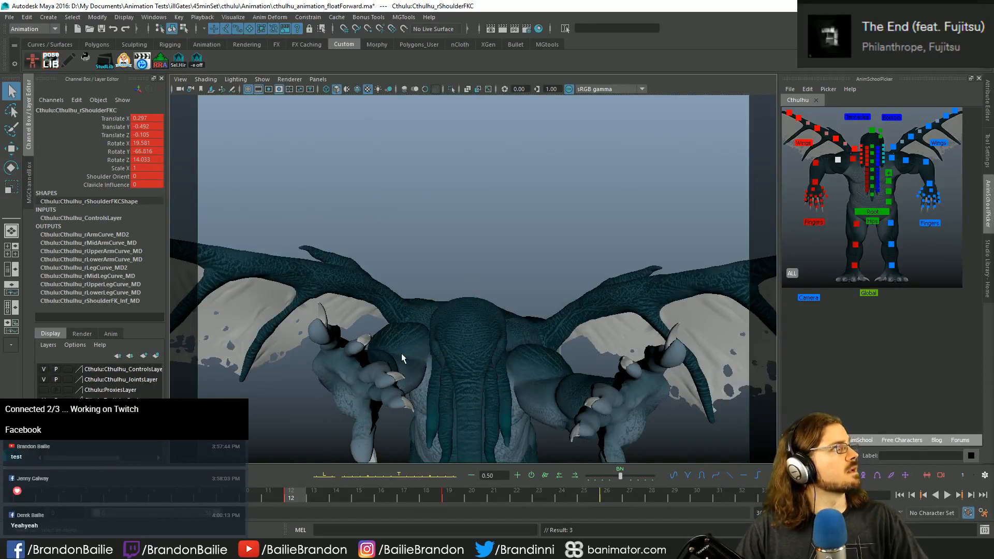
Step: Try moving the left clavicle control to about X -0.3, Y 0.5, Z -0.5 and undo the latest moves
{"action": "left_click", "coordinate": [892, 158]}
{"action": "key", "text": "w"}
{"action": "left_click_drag", "start_coordinate": [503, 349], "coordinate": [505, 333]}
{"action": "key", "text": "q"}
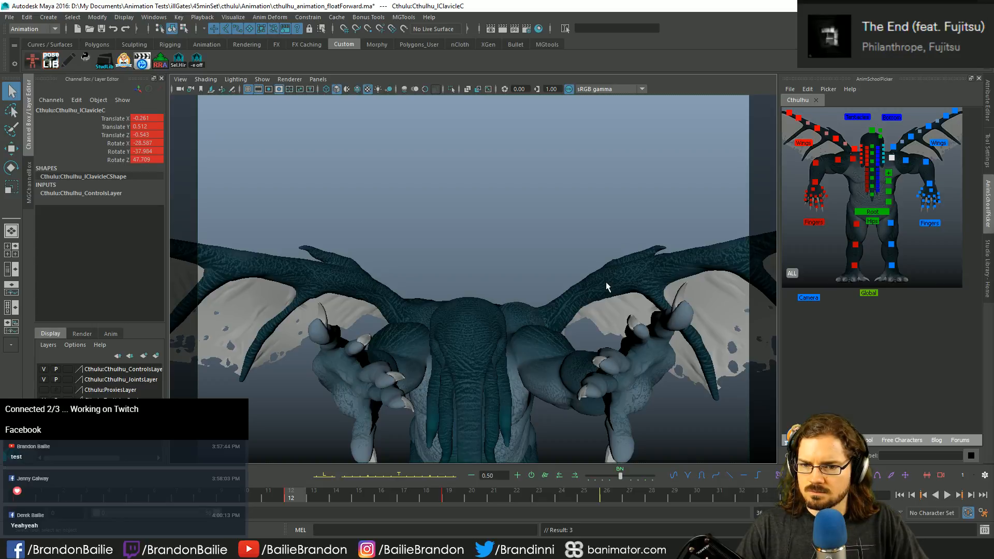
{"action": "key", "text": "ctrl+z"}
{"action": "key", "text": "ctrl+z"}
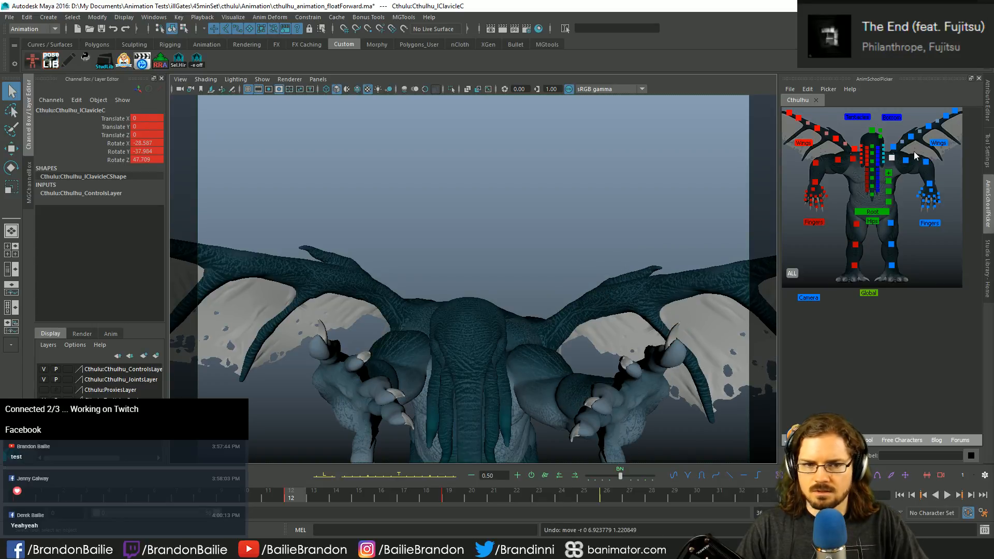
Step: Raise both clavicle controls together at frame 12, moving the right one to about X 0.0, Y -0.3, Z 0.5
{"action": "left_click", "coordinate": [853, 161]}
{"action": "key", "text": "w"}
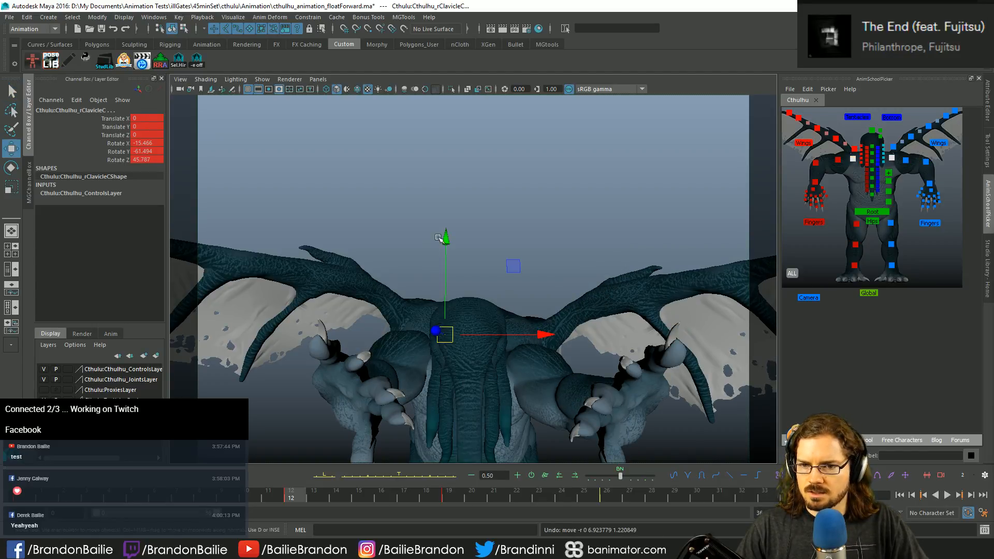
{"action": "left_click_drag", "start_coordinate": [439, 239], "coordinate": [449, 231]}
{"action": "key", "text": "s"}
{"action": "key", "text": "q"}
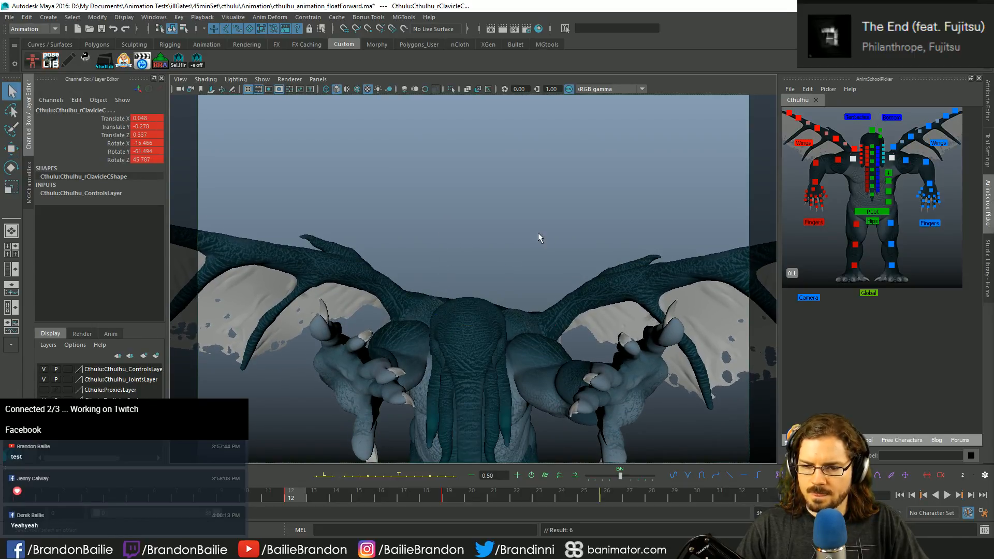
Step: Raise both shoulder FK controls together at frame 12, moving the right one to about X 0.2, Y -0.3, and key them
{"action": "left_click", "coordinate": [909, 165]}
{"action": "left_click", "coordinate": [903, 162]}
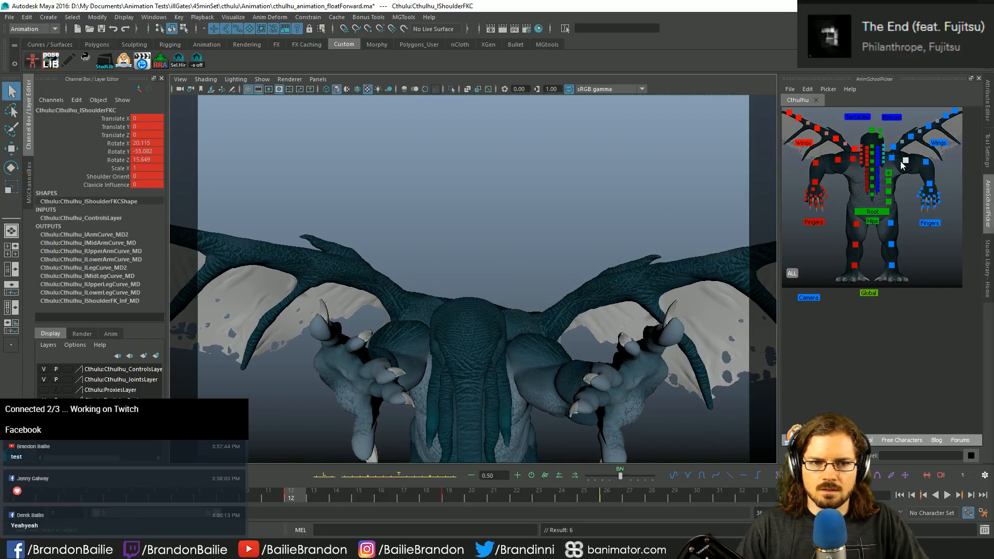
{"action": "left_click", "coordinate": [831, 162]}
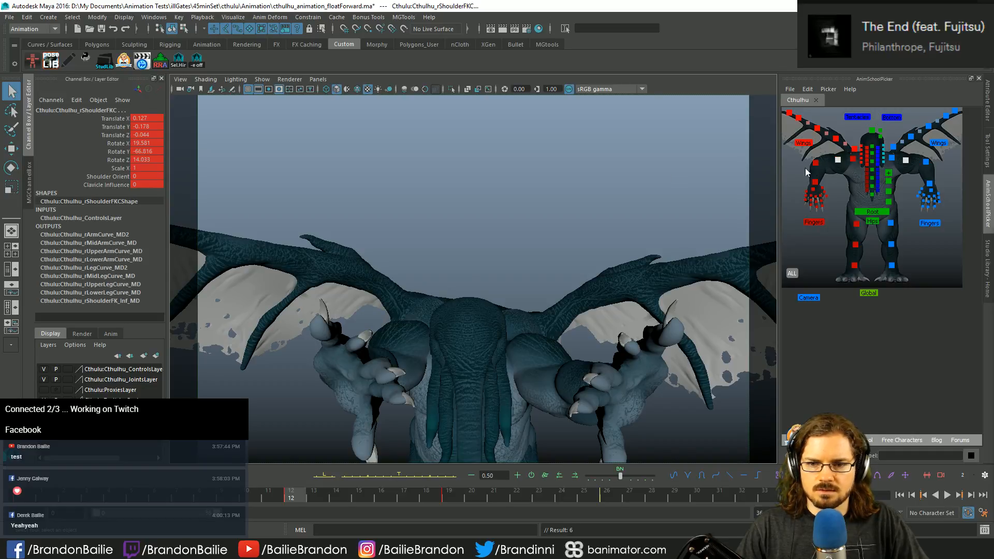
{"action": "key", "text": "w"}
{"action": "left_click_drag", "start_coordinate": [403, 255], "coordinate": [404, 253]}
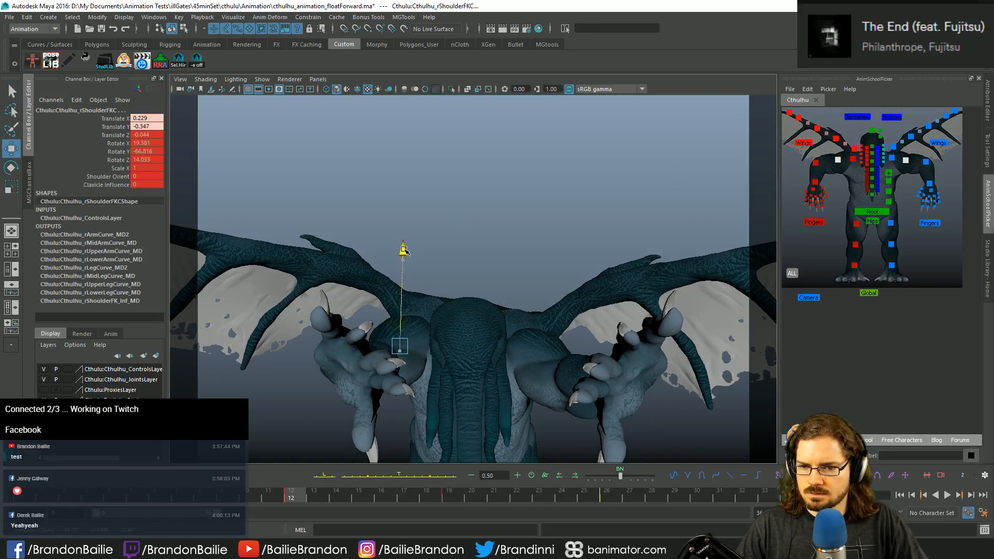
{"action": "key", "text": "s"}
{"action": "key", "text": "q"}
Step: Raise the left shoulder FK control alone to about X -0.2, Y 0.4 at frame 12 and key it
{"action": "left_click", "coordinate": [909, 163]}
{"action": "key", "text": "w"}
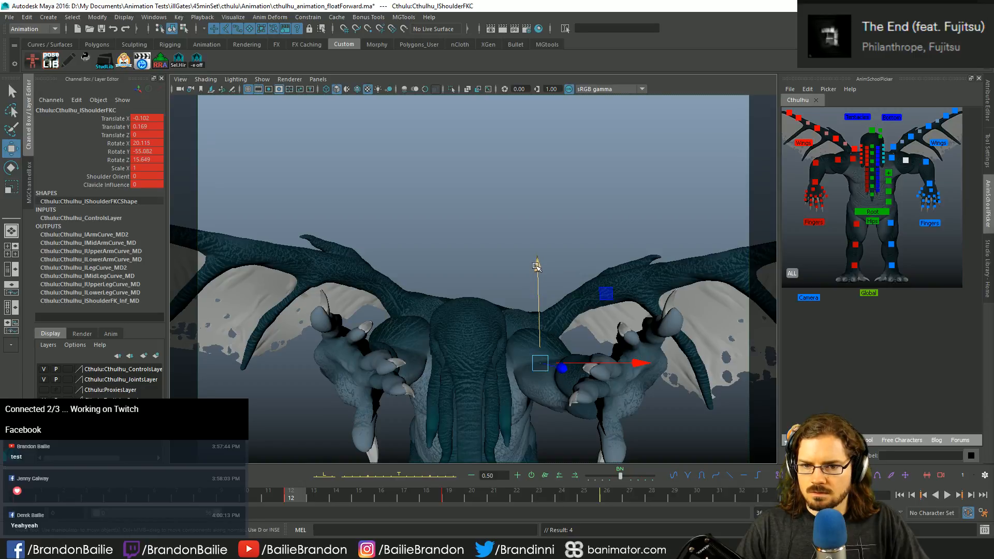
{"action": "left_click_drag", "start_coordinate": [536, 266], "coordinate": [537, 260]}
{"action": "key", "text": "s"}
{"action": "key", "text": "q"}
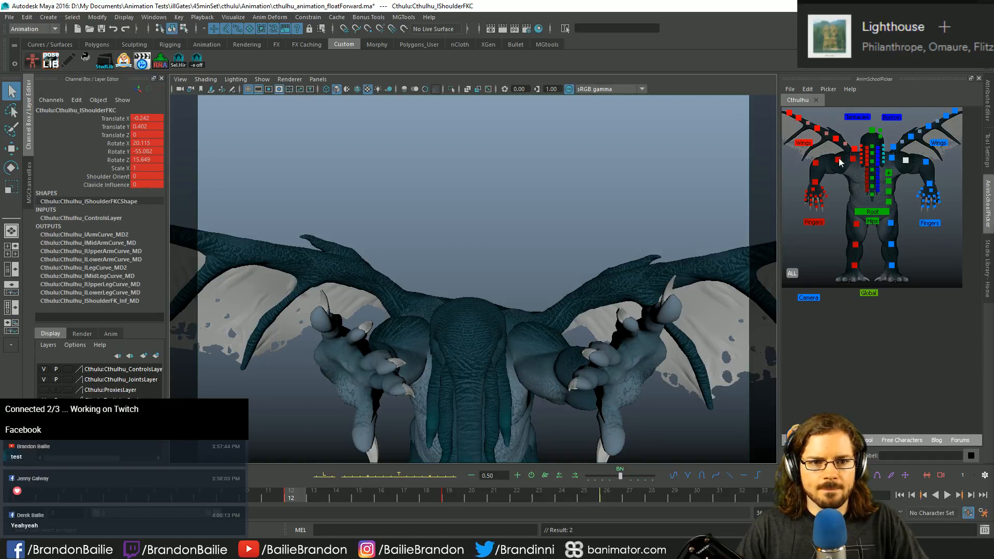
{"action": "left_click", "coordinate": [854, 149]}
{"action": "left_click", "coordinate": [893, 147], "text": "shift"}
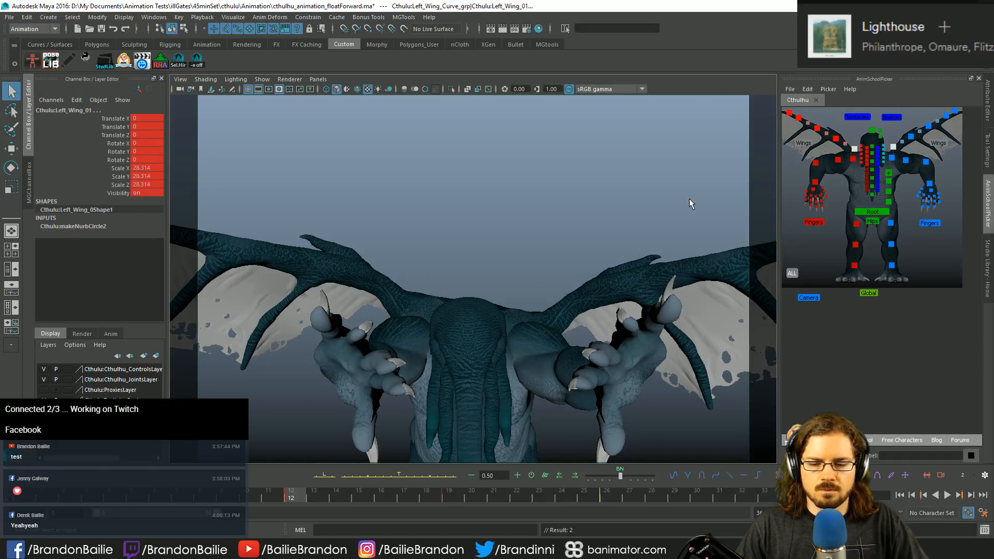
{"action": "key", "text": "e"}
{"action": "key", "text": "q"}
{"action": "left_click", "coordinate": [841, 215]}
Step: Select the right clavicle control and step repeatedly through the key poses to compare the arm and shoulder shapes with frame 12
{"action": "left_click", "coordinate": [852, 159]}
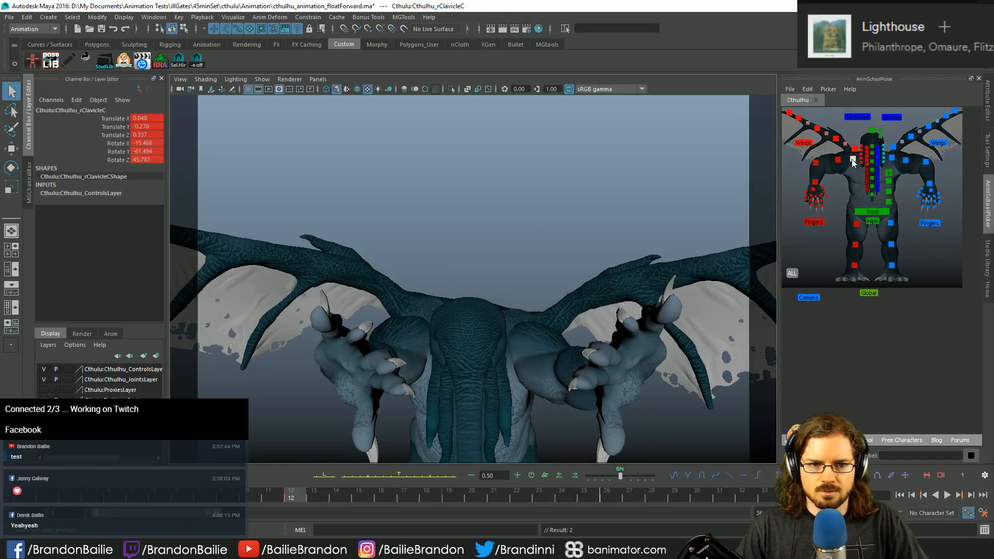
{"action": "key", "text": "period"}
{"action": "key", "text": "comma"}
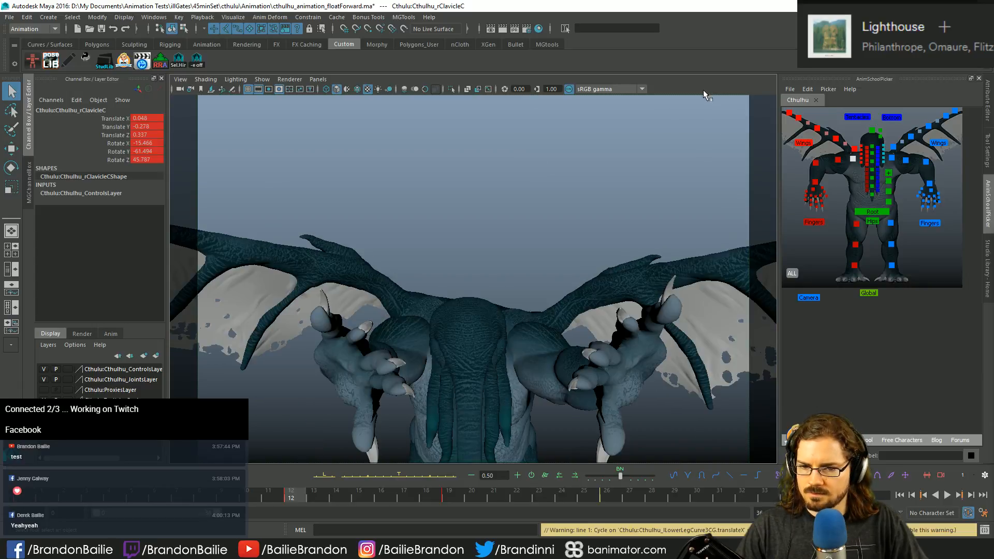
{"action": "key", "text": "period"}
{"action": "key", "text": "period"}
{"action": "key", "text": "period"}
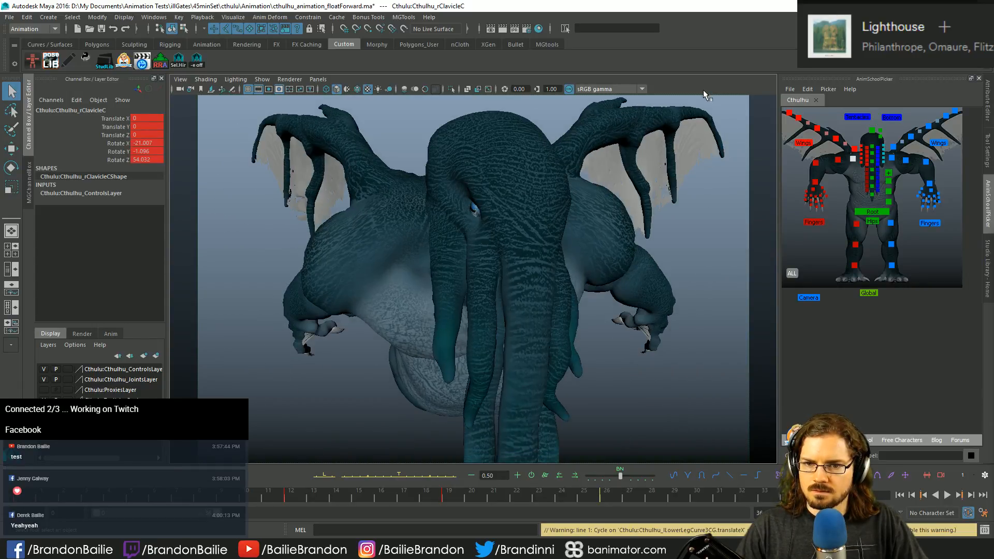
{"action": "key", "text": "comma"}
{"action": "key", "text": "comma"}
{"action": "key", "text": "comma"}
{"action": "key", "text": "comma"}
{"action": "key", "text": "period"}
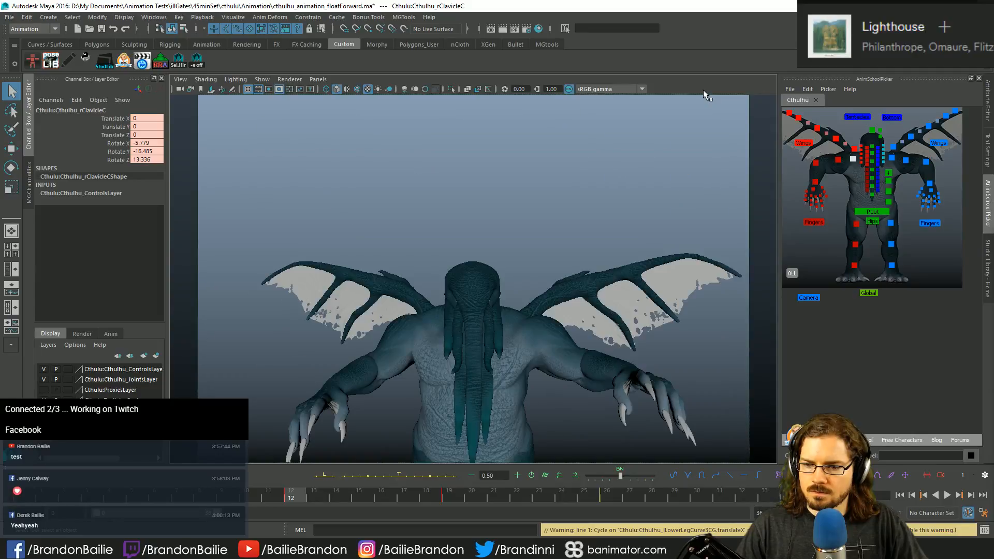
{"action": "key", "text": "period"}
{"action": "key", "text": "period"}
{"action": "key", "text": "period"}
{"action": "key", "text": "period"}
{"action": "key", "text": "period"}
{"action": "key", "text": "period"}
{"action": "key", "text": "period"}
{"action": "key", "text": "period"}
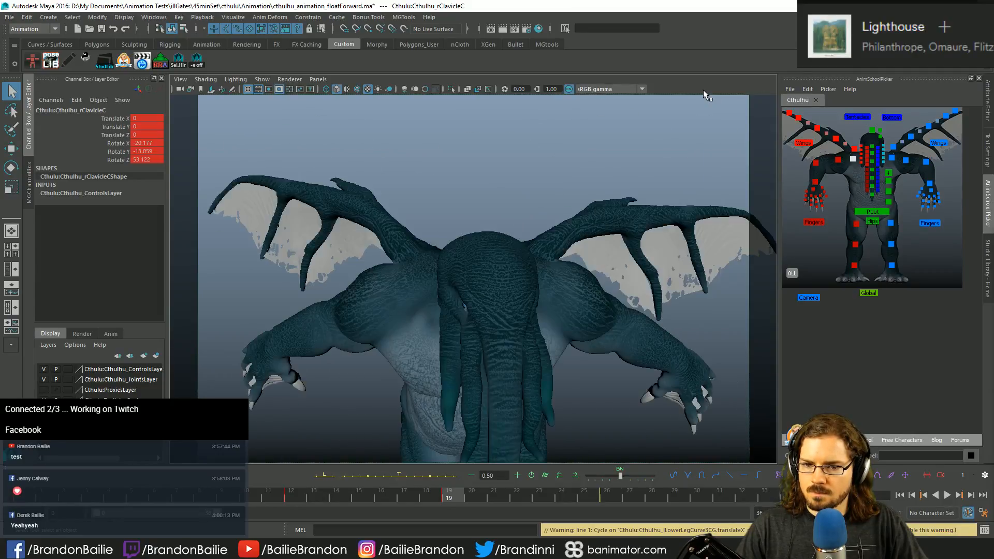
{"action": "key", "text": "period"}
{"action": "key", "text": "period"}
{"action": "key", "text": "period"}
{"action": "key", "text": "period"}
{"action": "key", "text": "period"}
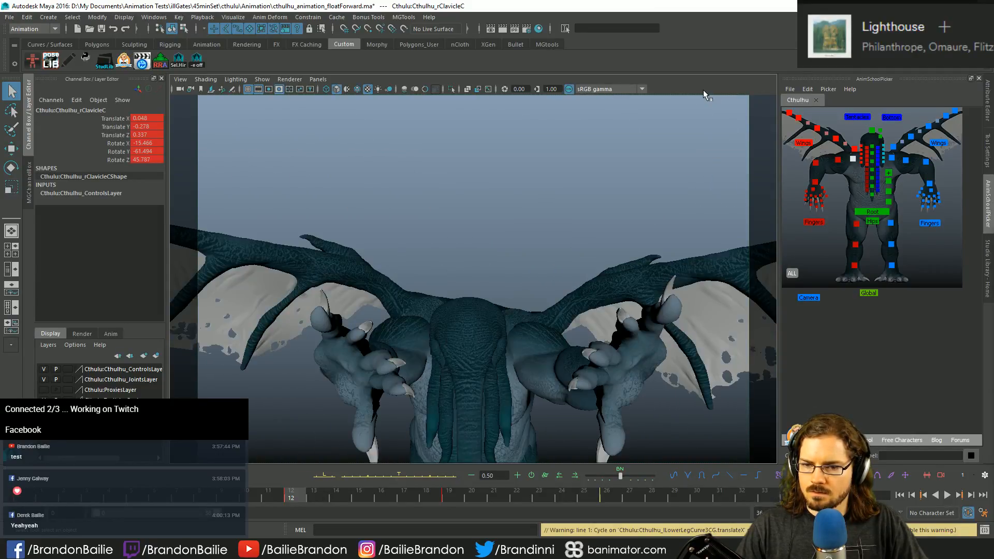
Step: Rotate both shoulder FK controls together at frame 12, bringing the left one to about X 16.7, Y -60.9, Z 20.9
{"action": "left_click", "coordinate": [838, 160]}
{"action": "key", "text": "e"}
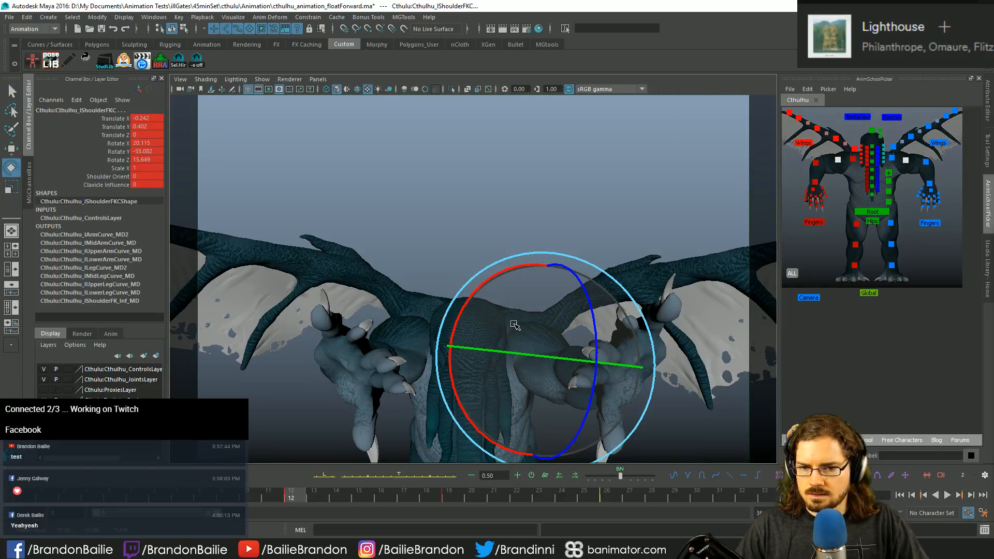
{"action": "left_click_drag", "start_coordinate": [515, 324], "coordinate": [504, 311]}
{"action": "key", "text": "q"}
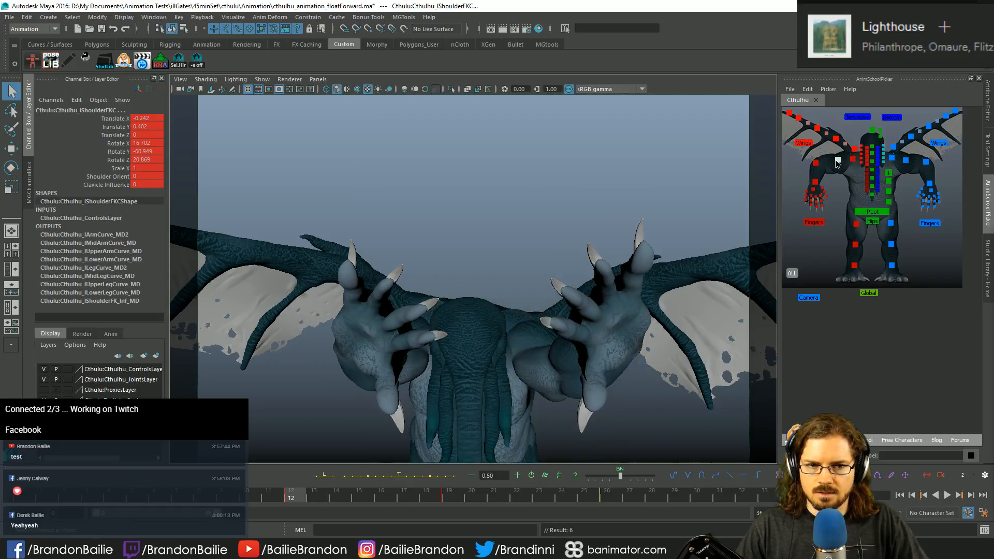
Step: Rotate the right shoulder FK control alone to about X -10.6, Y -71.0, Z 39.8 at frame 12
{"action": "left_click", "coordinate": [836, 161]}
{"action": "key", "text": "e"}
{"action": "left_click_drag", "start_coordinate": [407, 316], "coordinate": [404, 305]}
{"action": "key", "text": "q"}
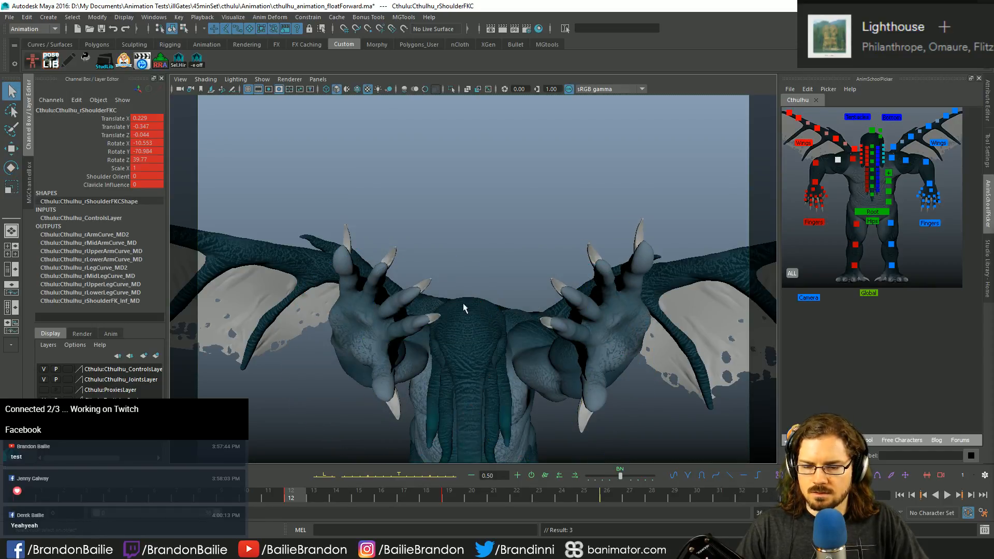
Step: Rotate the left shoulder FK control to about X 21.4, Y -65.9, Z 20.0 at frame 12 and play back the animation
{"action": "left_click", "coordinate": [906, 160]}
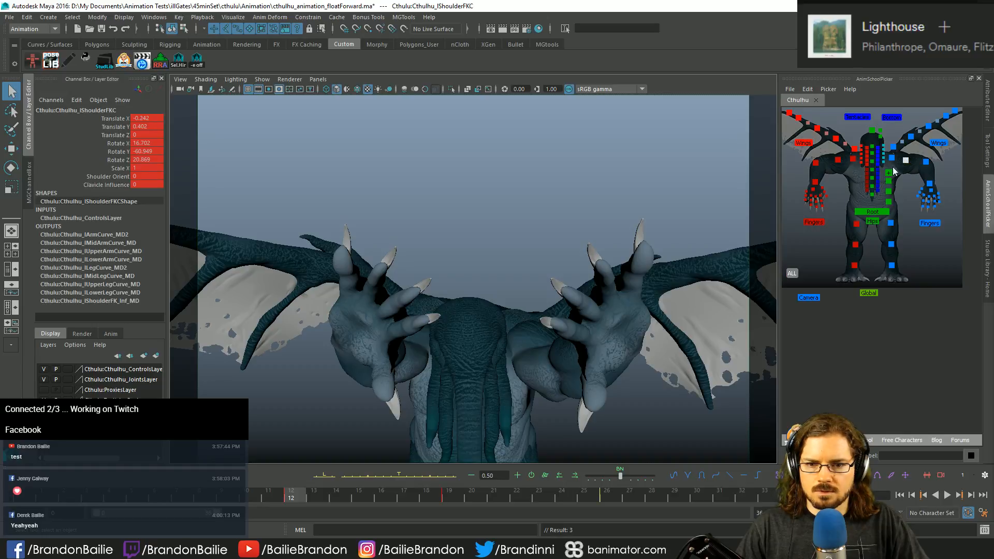
{"action": "key", "text": "e"}
{"action": "left_click_drag", "start_coordinate": [551, 297], "coordinate": [564, 295]}
{"action": "key", "text": "q"}
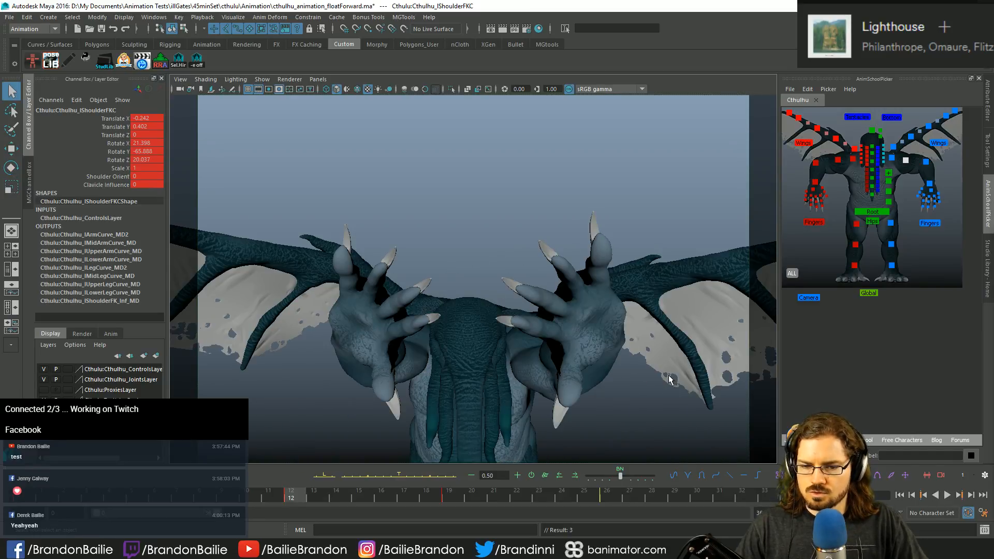
{"action": "key", "text": "alt+v"}
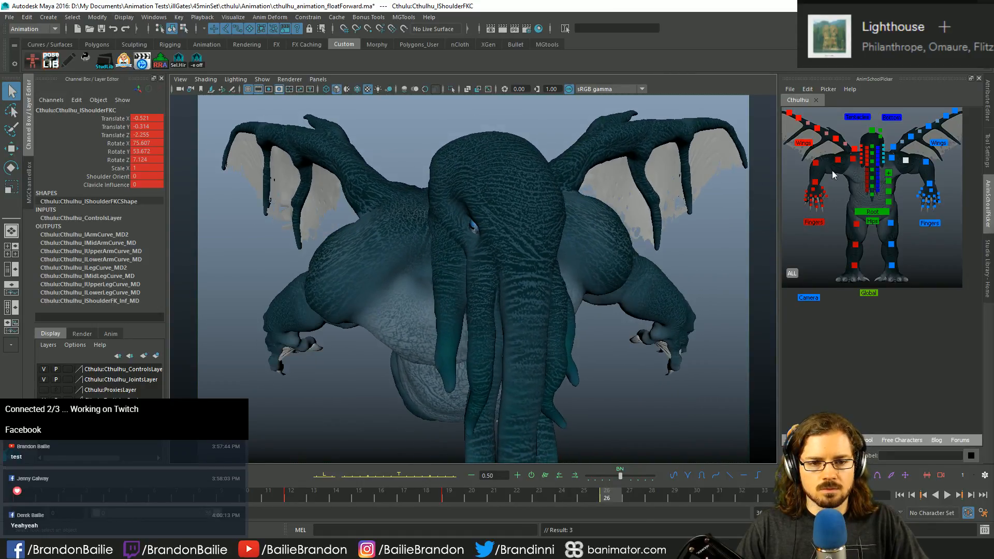
Step: Apply auto tangents to the keys from frame 19 onward on both arms' clavicle, shoulder, elbow and wrist controls in the Graph Editor
{"action": "left_click_drag", "start_coordinate": [817, 158], "coordinate": [853, 186]}
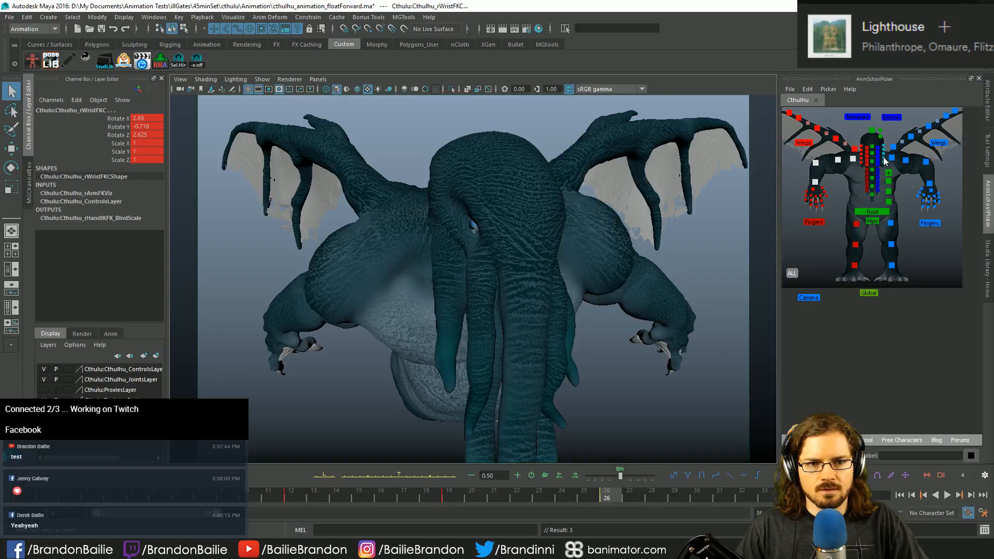
{"action": "left_click_drag", "start_coordinate": [887, 155], "coordinate": [929, 172], "text": "shift"}
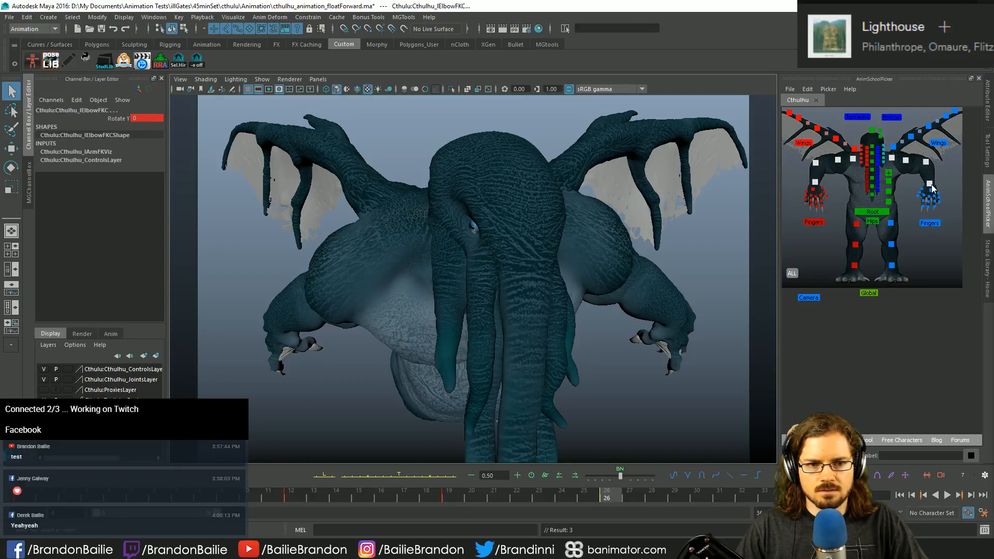
{"action": "left_click", "coordinate": [930, 185]}
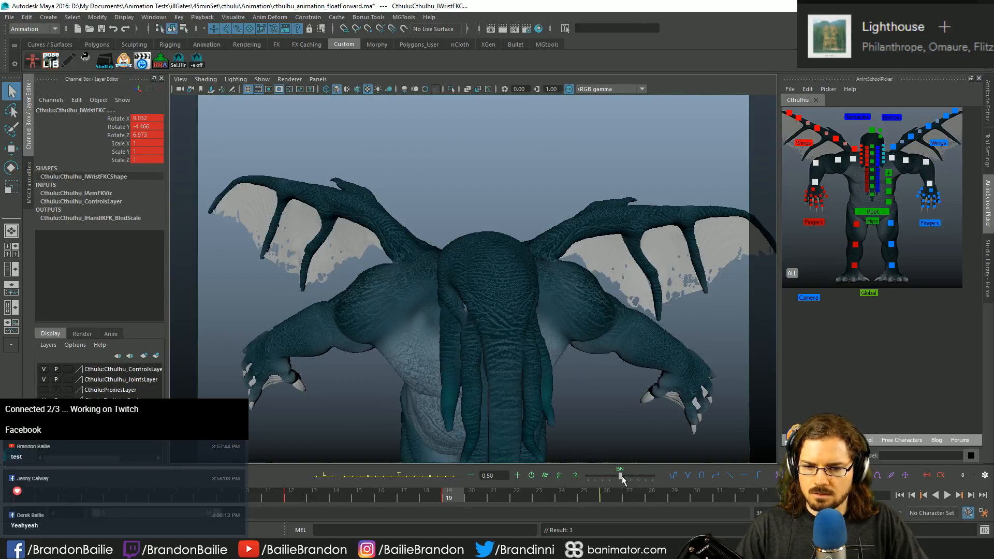
{"action": "key", "text": "space"}
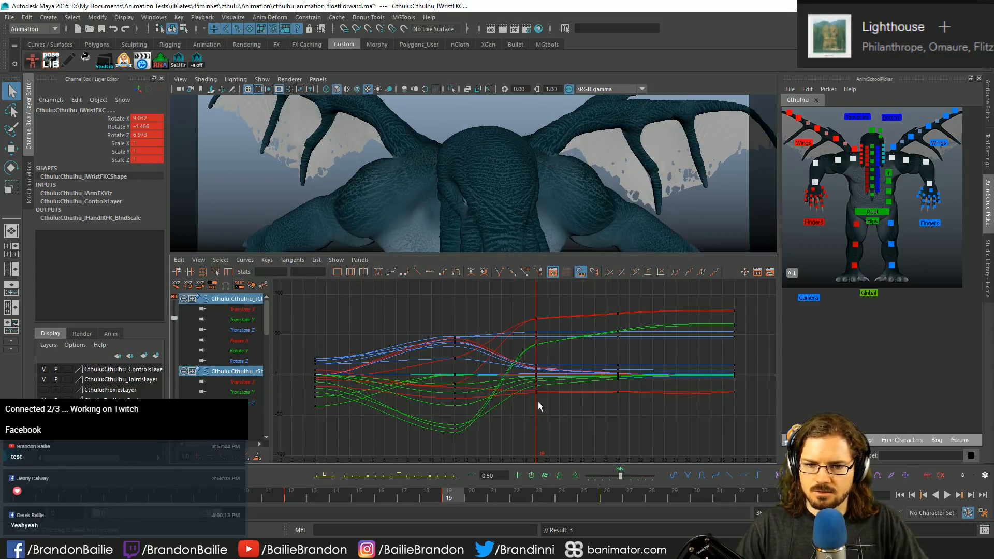
{"action": "key", "text": "period"}
{"action": "key", "text": "comma"}
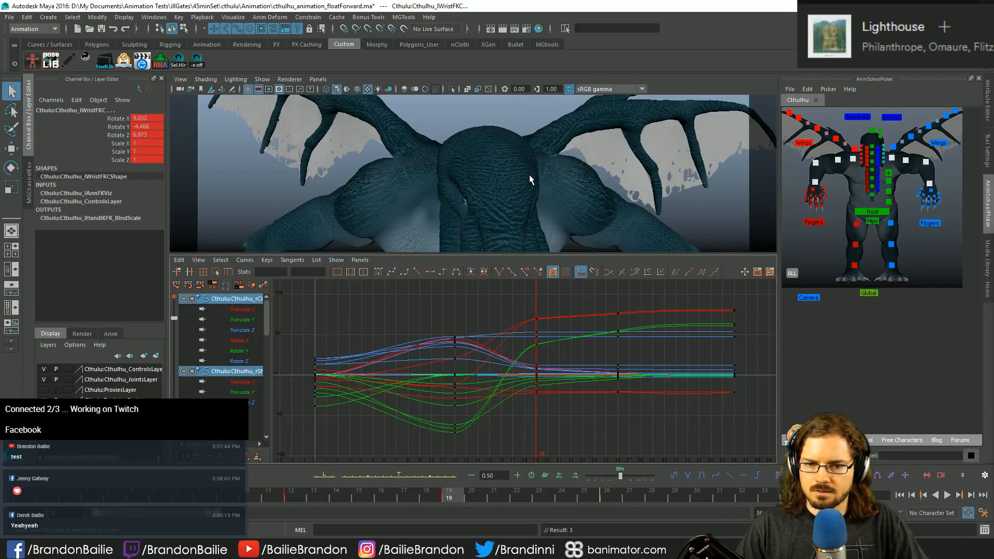
{"action": "left_click_drag", "start_coordinate": [504, 306], "coordinate": [751, 410]}
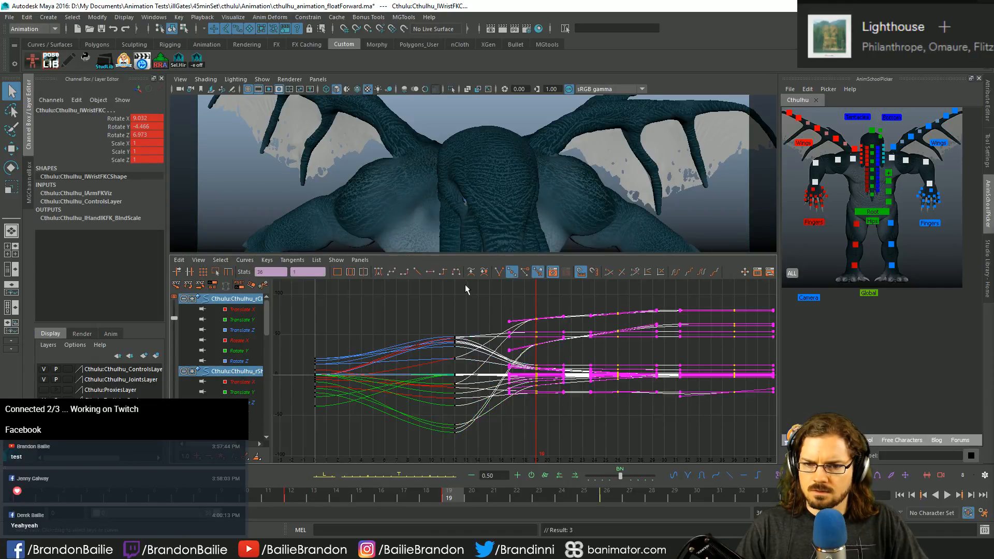
{"action": "left_click", "coordinate": [379, 272]}
{"action": "left_click", "coordinate": [414, 297]}
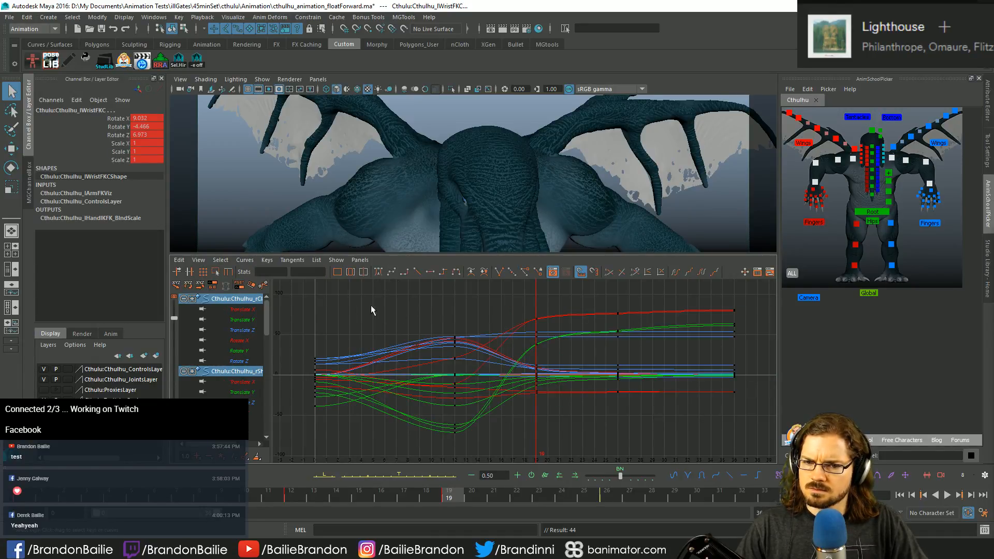
Step: Return to the full camera view, step through the key poses and play back the animation to review the arm motion
{"action": "key", "text": "space"}
{"action": "key", "text": "."}
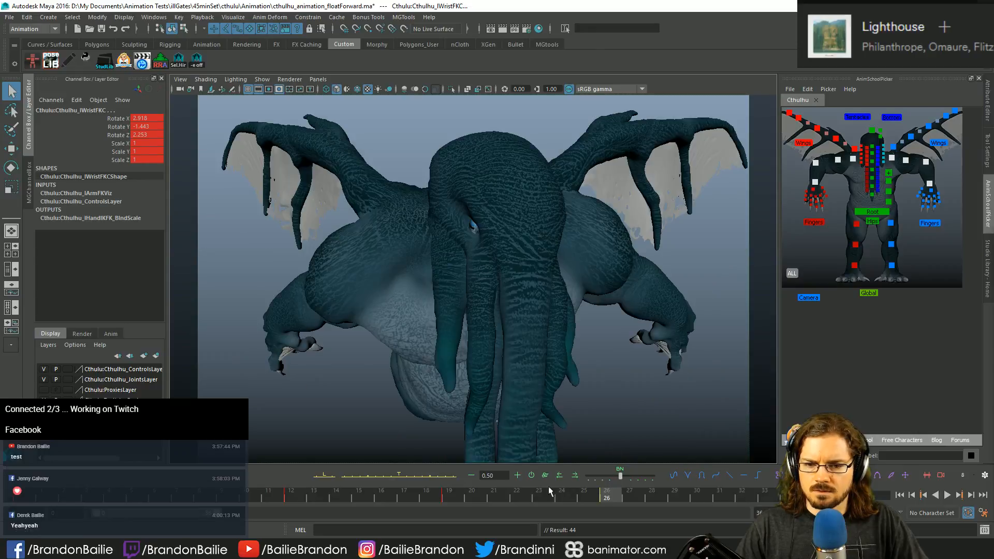
{"action": "key", "text": "comma"}
{"action": "key", "text": "comma"}
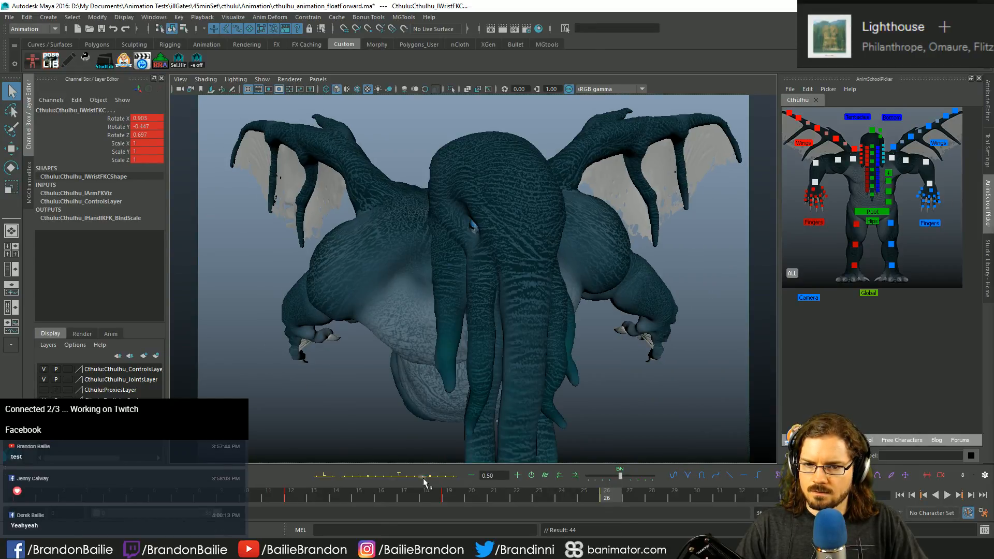
{"action": "key", "text": "period"}
{"action": "key", "text": "period"}
{"action": "key", "text": "period"}
{"action": "key", "text": "period"}
{"action": "key", "text": "period"}
{"action": "key", "text": "period"}
{"action": "key", "text": "period"}
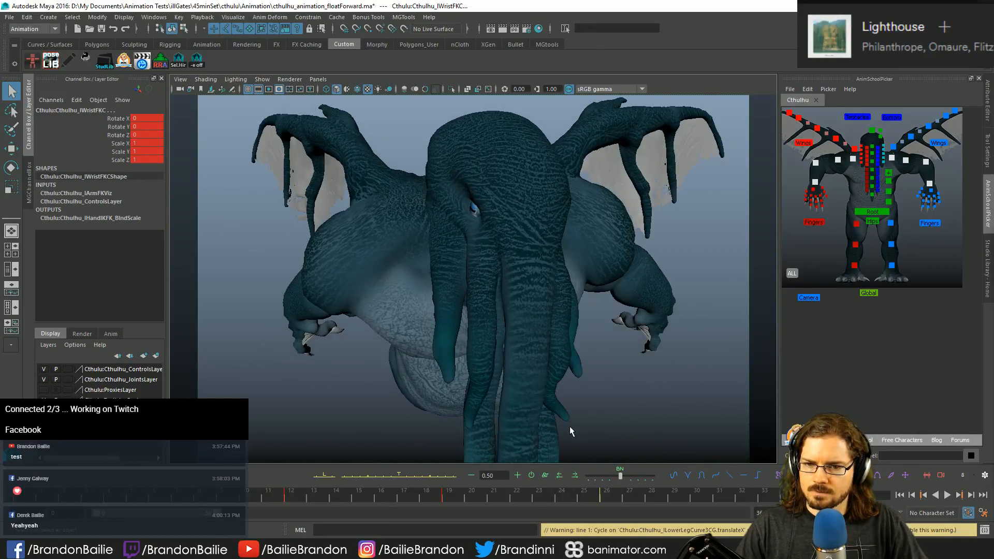
{"action": "key", "text": "alt+v"}
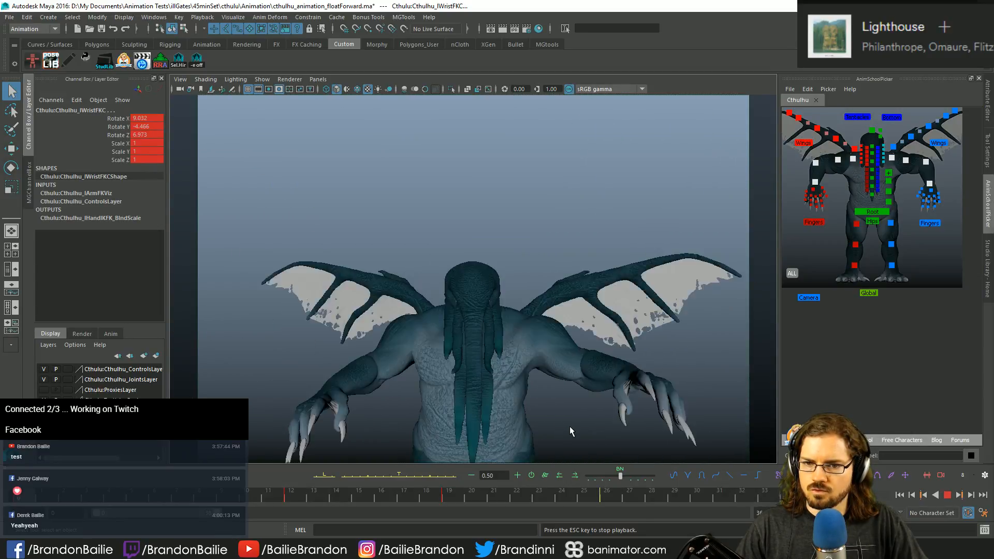
{"action": "key", "text": "Escape"}
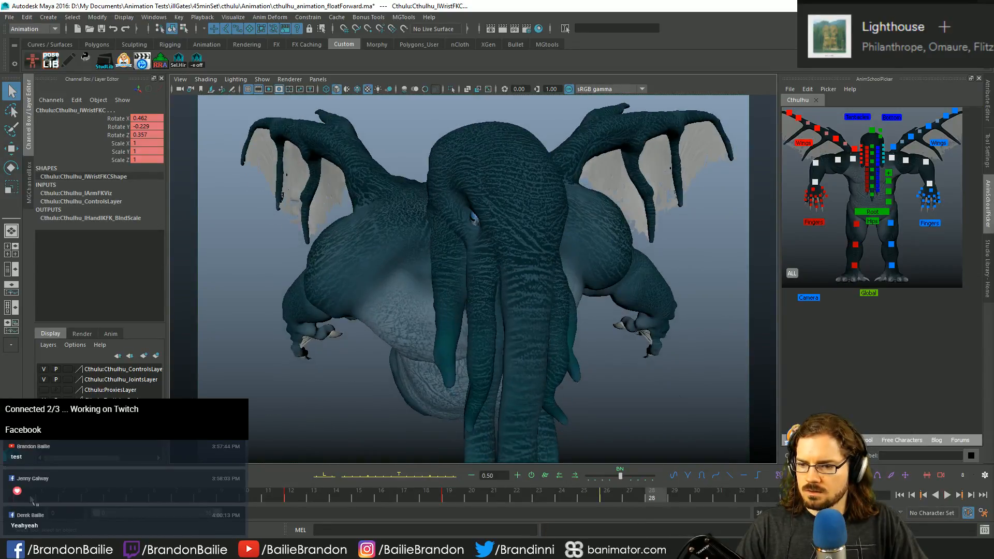
{"action": "key", "text": "alt+v"}
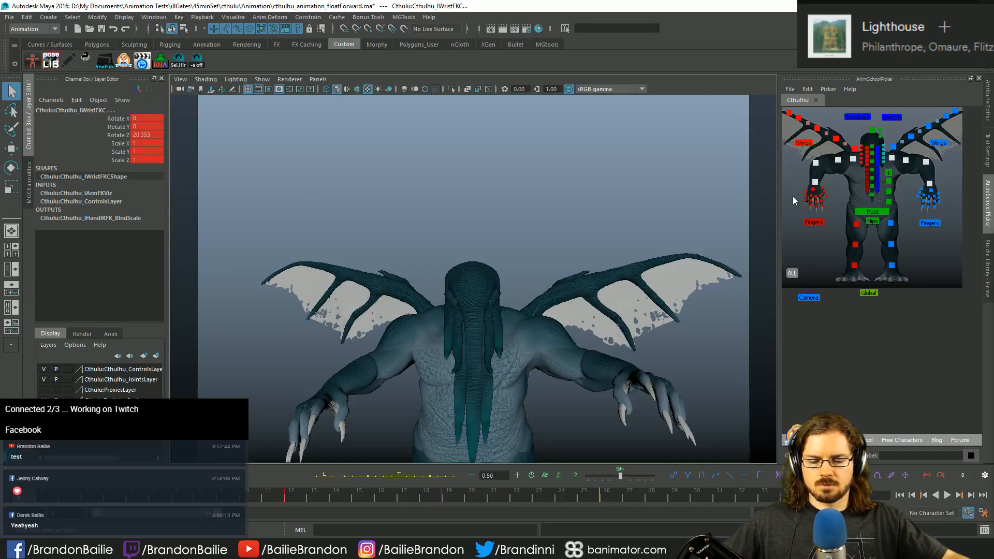
Step: Rotate both shoulder FK controls together at the in-between pose midway from the start to frame 12
{"action": "left_click", "coordinate": [837, 159]}
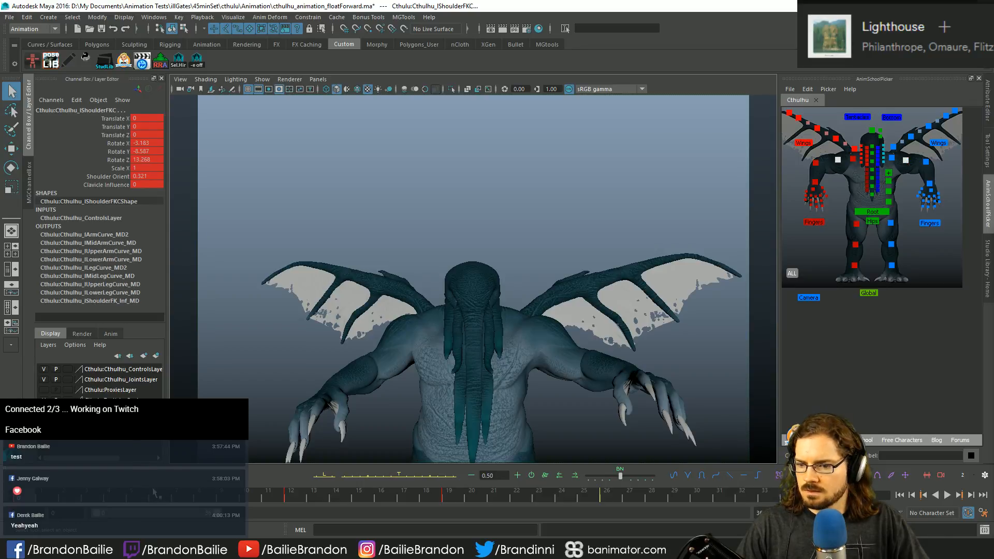
{"action": "key", "text": "ctrl+z"}
{"action": "key", "text": "e"}
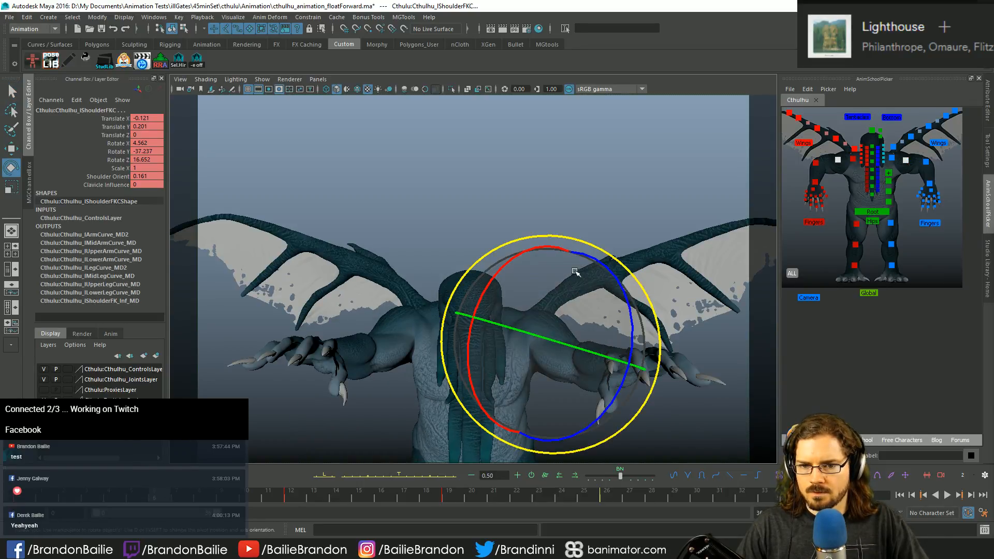
{"action": "left_click_drag", "start_coordinate": [512, 260], "coordinate": [540, 334]}
{"action": "key", "text": "q"}
Step: Play back the animation and step through the keys from the start to check the adjusted shoulder in-between
{"action": "key", "text": "alt+v"}
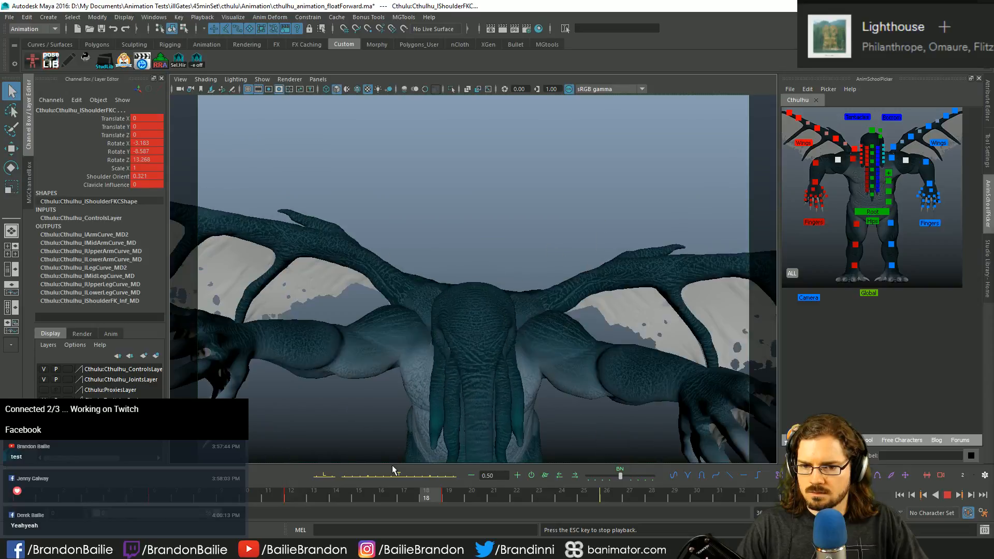
{"action": "key", "text": "alt+v"}
{"action": "left_click", "coordinate": [29, 492]}
{"action": "key", "text": "period"}
{"action": "key", "text": "period"}
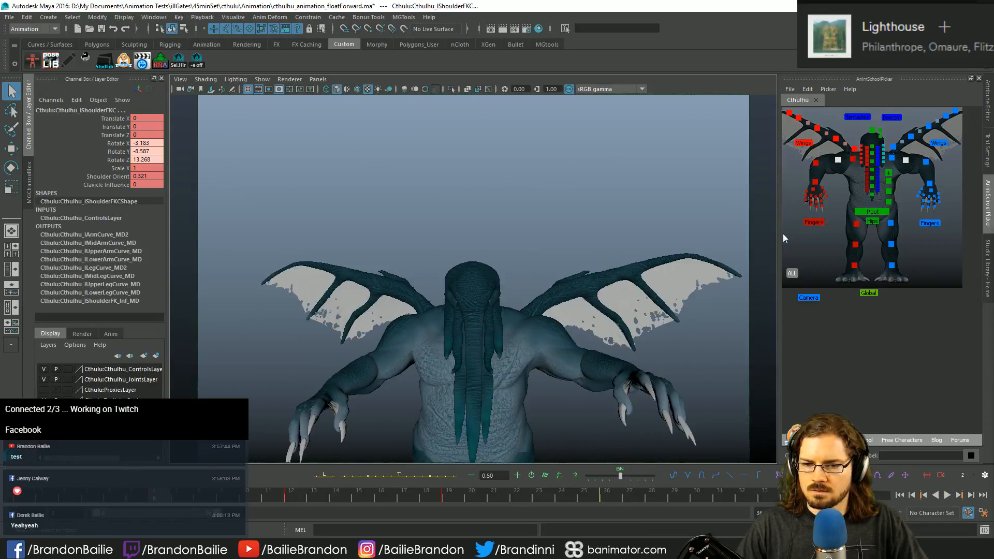
Step: Rotate the head control at frame 12 to about X -2.2, Y -1.9, Z 6.8 and key its rotation
{"action": "left_click", "coordinate": [871, 131]}
{"action": "key", "text": "e"}
{"action": "left_click_drag", "start_coordinate": [439, 352], "coordinate": [445, 307]}
{"action": "key", "text": "shift+e"}
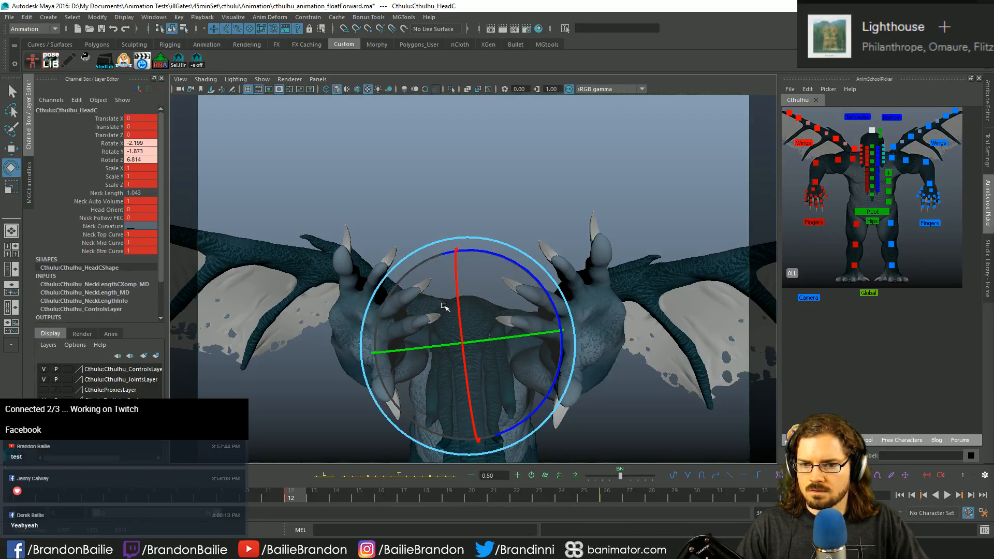
{"action": "key", "text": "q"}
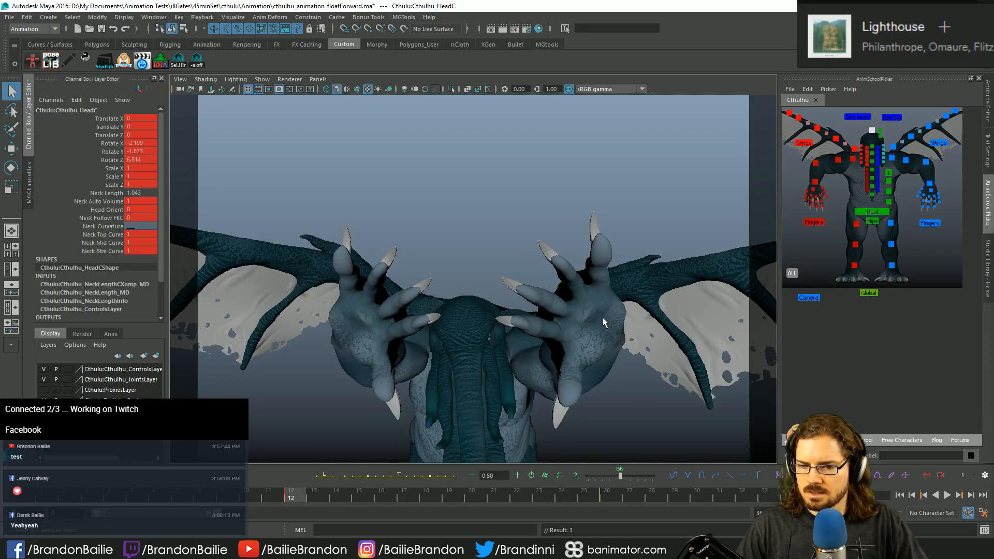
Step: Key the head control at the in-between frame midway from the start to frame 12, and play back the animation
{"action": "key", "text": "comma"}
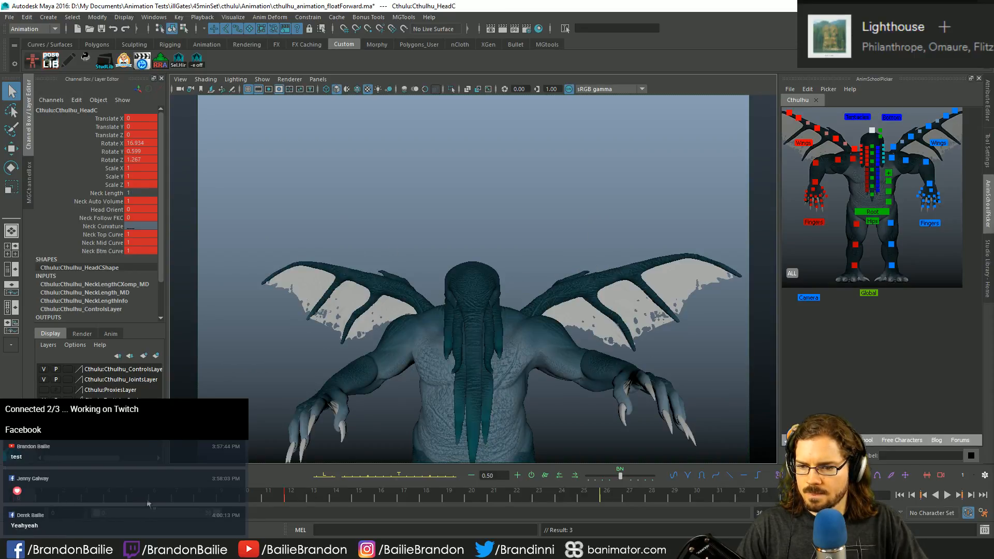
{"action": "left_click", "coordinate": [153, 499]}
{"action": "key", "text": "e"}
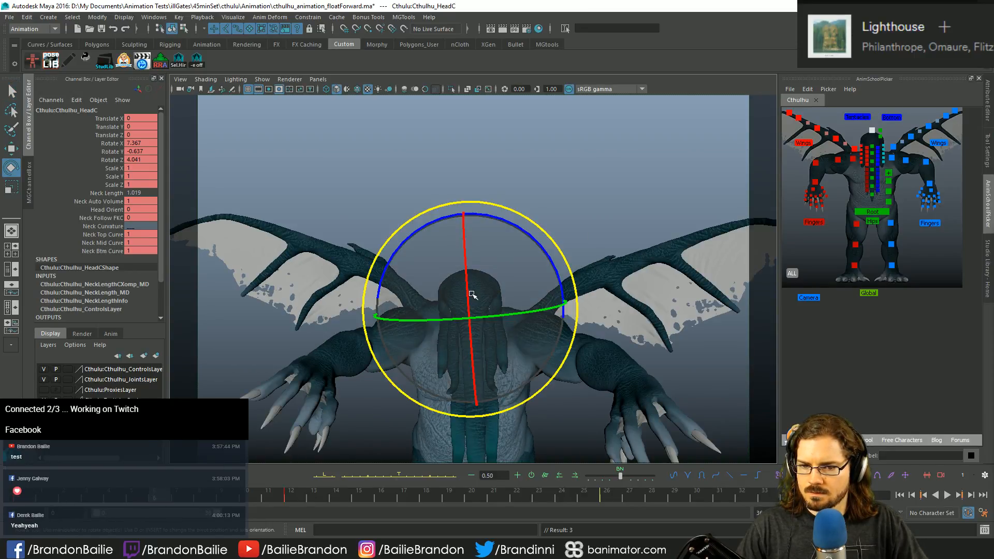
{"action": "key", "text": "s"}
{"action": "key", "text": "comma"}
{"action": "key", "text": "q"}
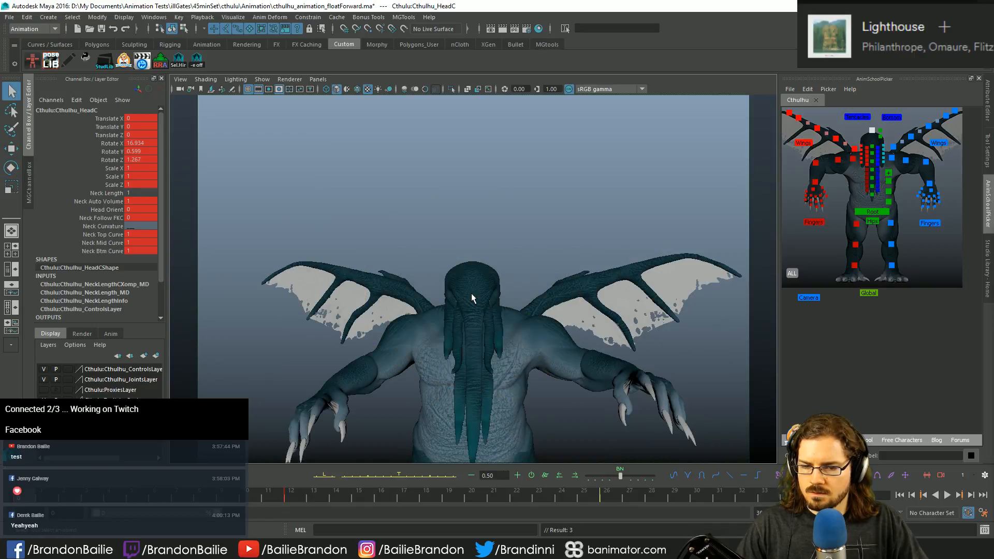
{"action": "key", "text": "alt+v"}
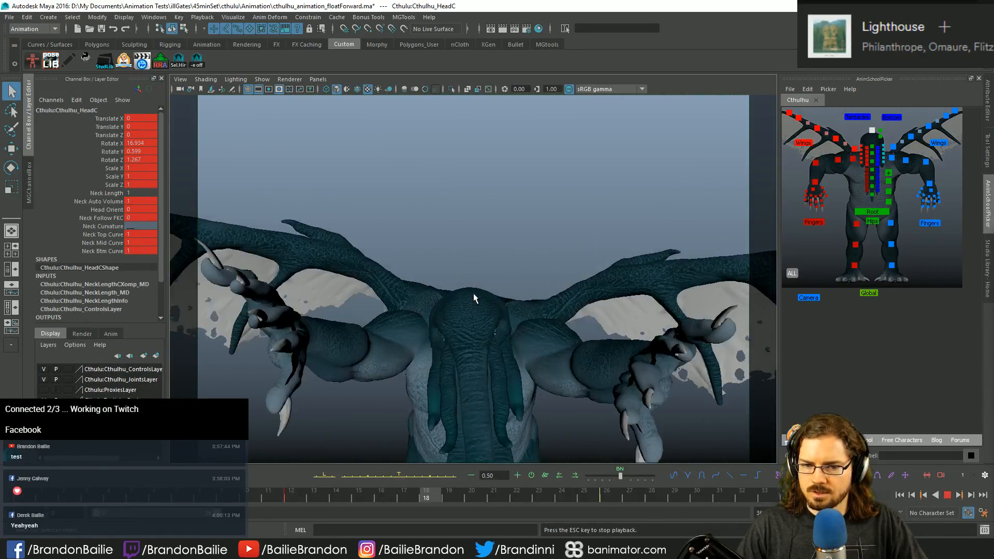
{"action": "key", "text": "alt+v"}
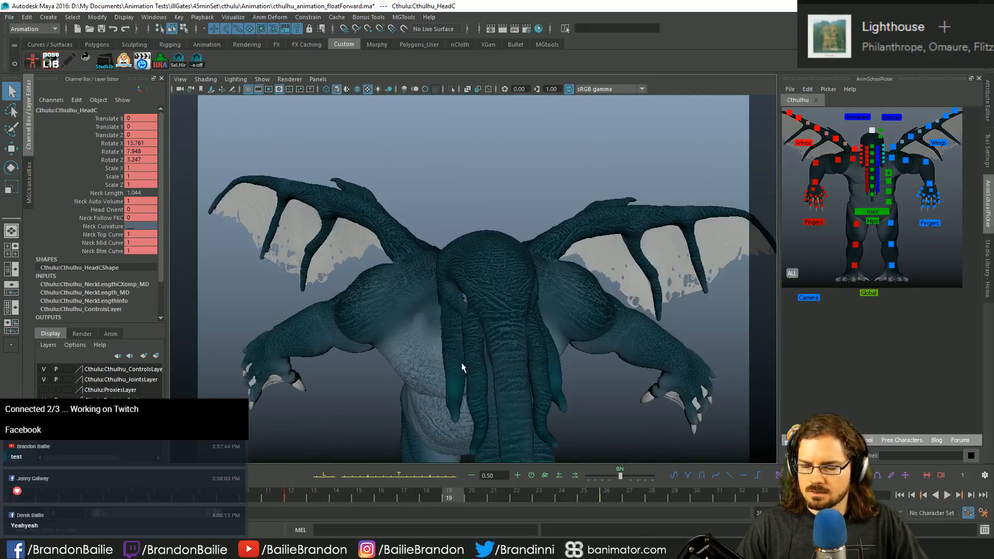
Step: Shift the left arm's clavicle, shoulder, elbow and wrist keys after the start pose one frame earlier
{"action": "left_click", "coordinate": [28, 496]}
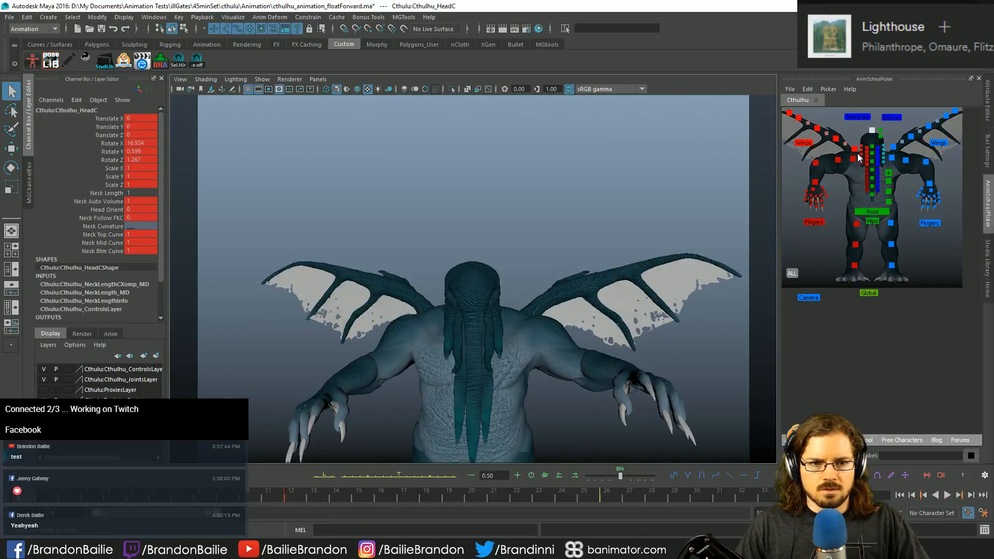
{"action": "left_click_drag", "start_coordinate": [858, 158], "coordinate": [816, 184]}
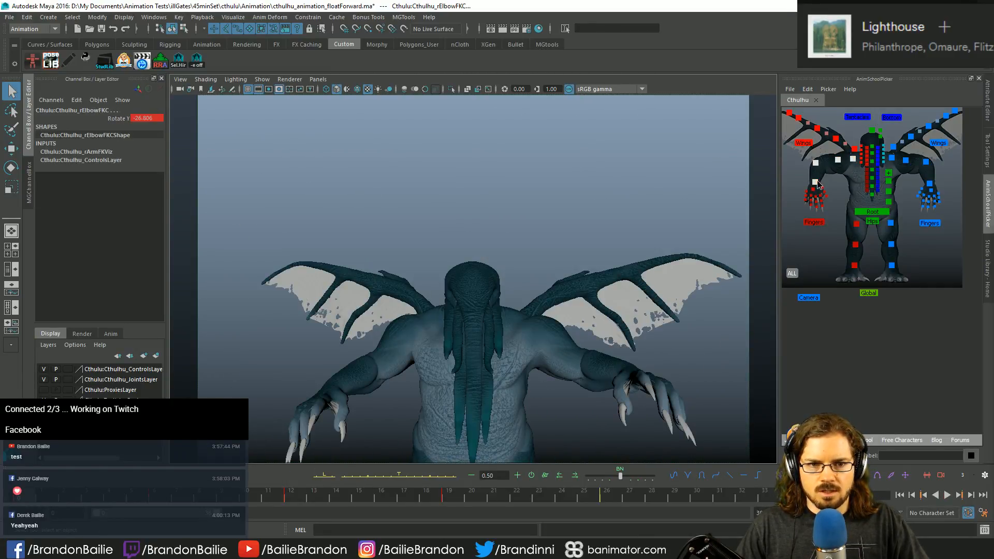
{"action": "left_click_drag", "start_coordinate": [140, 500], "coordinate": [143, 501]}
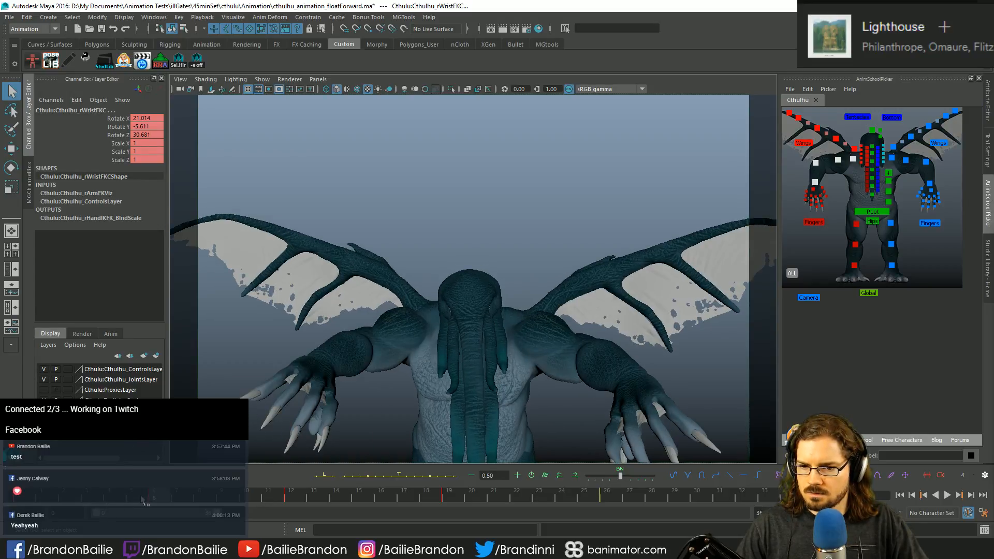
{"action": "left_click", "coordinate": [906, 161]}
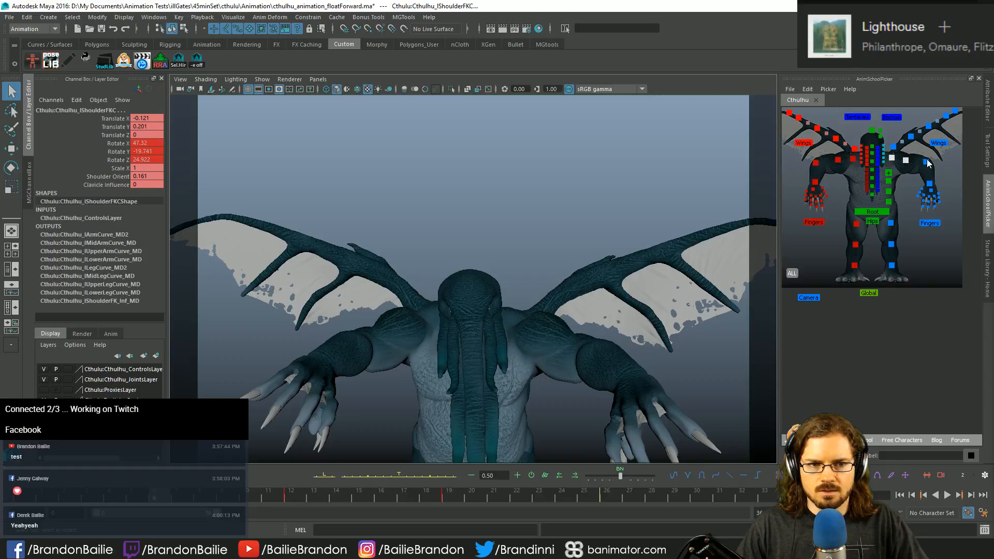
{"action": "left_click", "coordinate": [929, 183]}
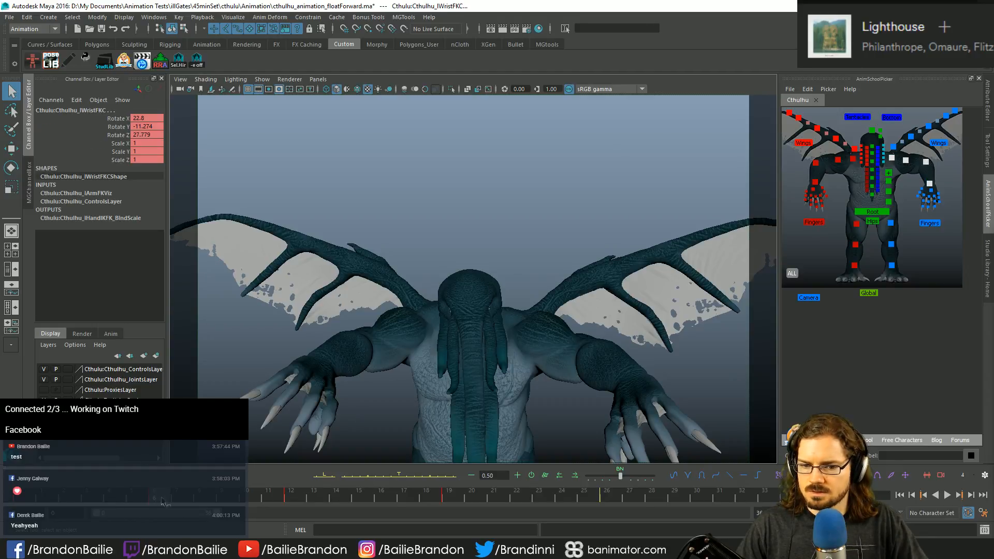
{"action": "left_click_drag", "start_coordinate": [163, 501], "coordinate": [623, 497], "text": "shift"}
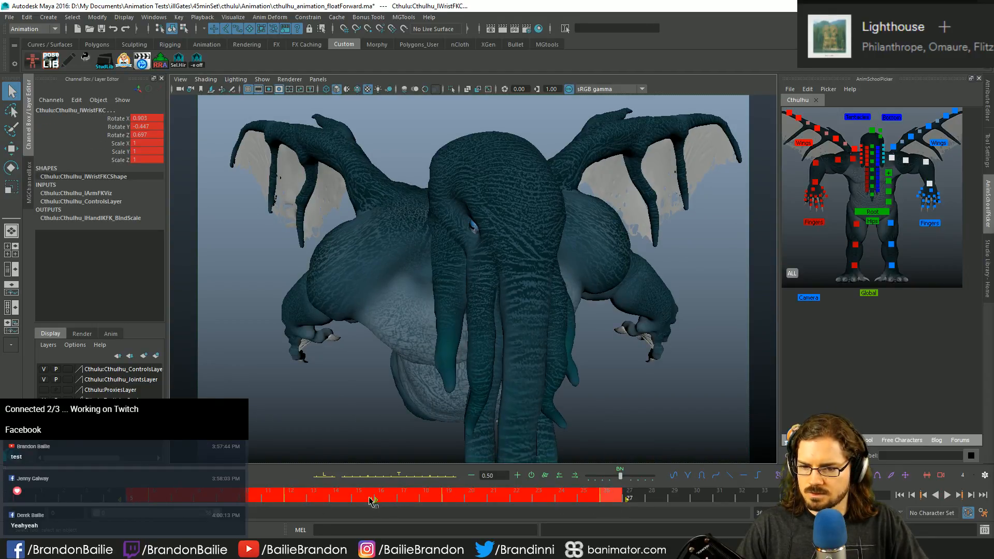
{"action": "left_click_drag", "start_coordinate": [371, 499], "coordinate": [349, 499]}
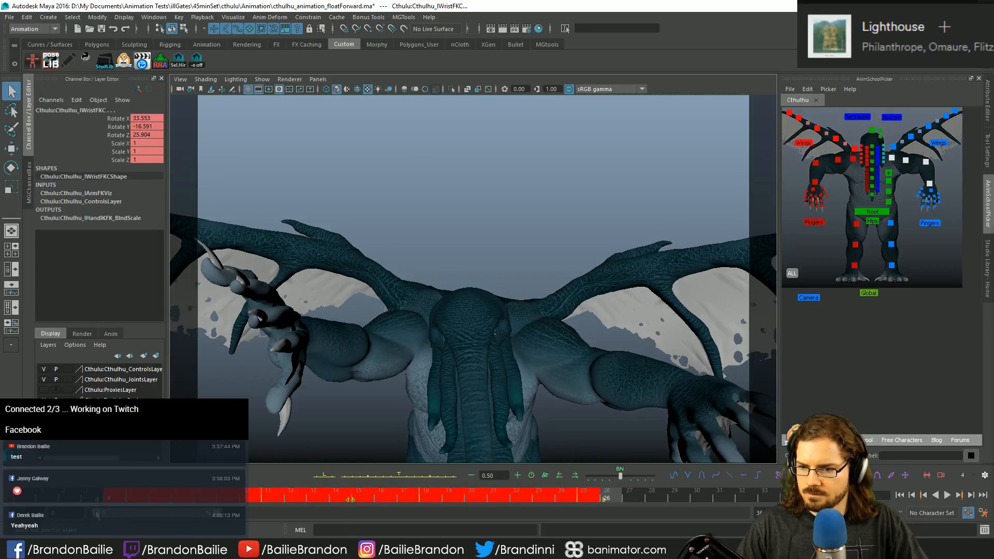
Step: Play back the animation and step through the left arm's keys to check its offset timing
{"action": "left_click_drag", "start_coordinate": [50, 491], "coordinate": [494, 533]}
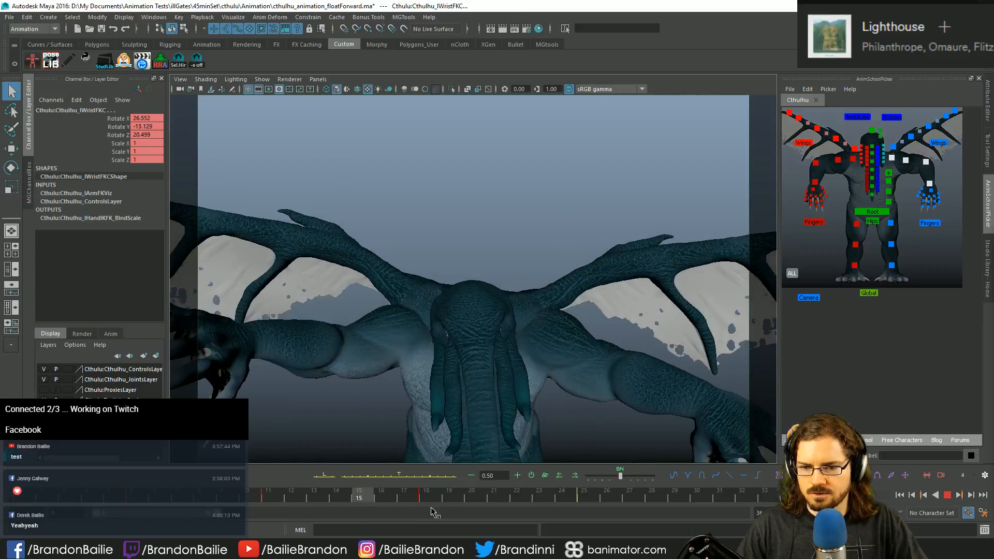
{"action": "key", "text": "Escape"}
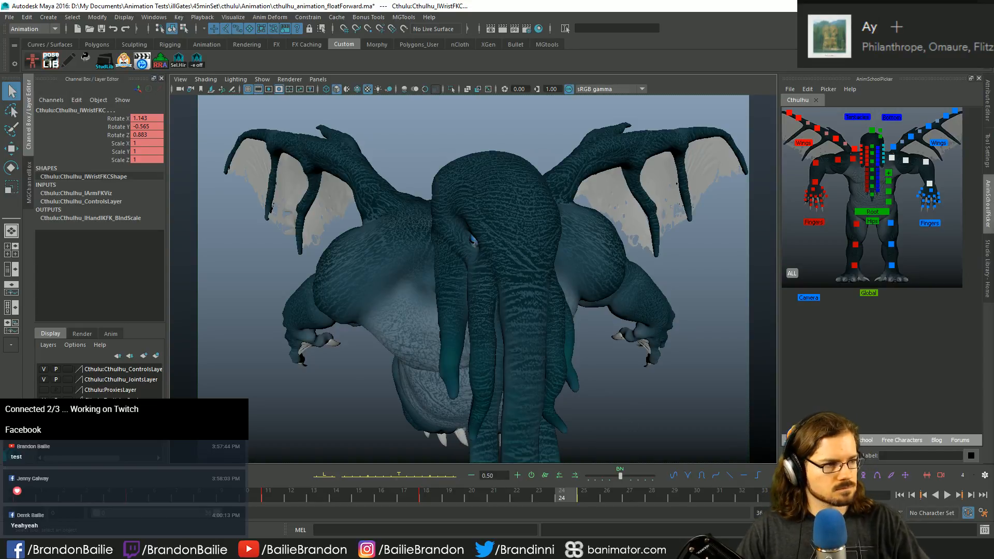
{"action": "key", "text": "period"}
{"action": "key", "text": "period"}
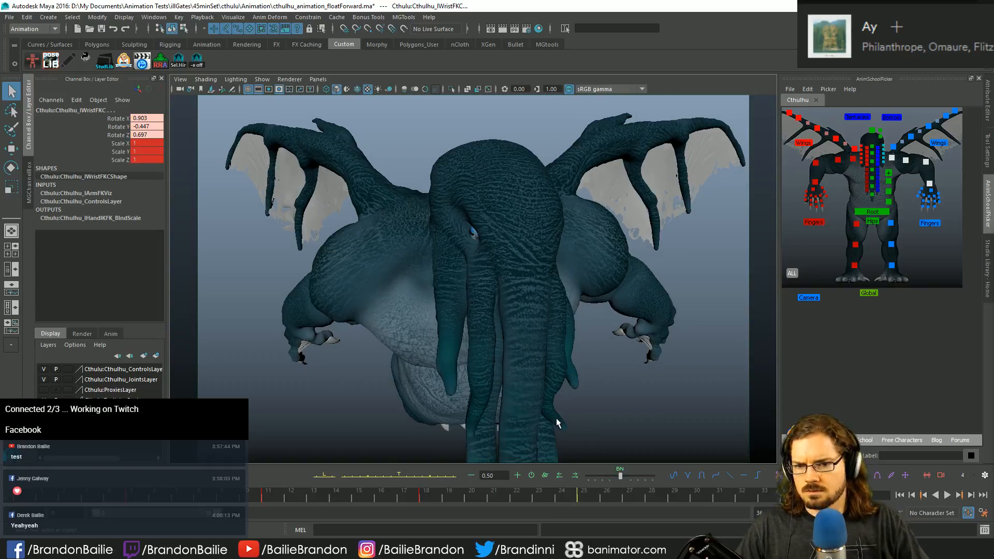
{"action": "key", "text": "period"}
{"action": "key", "text": "period"}
{"action": "key", "text": "period"}
{"action": "key", "text": "period"}
{"action": "key", "text": "period"}
{"action": "key", "text": "period"}
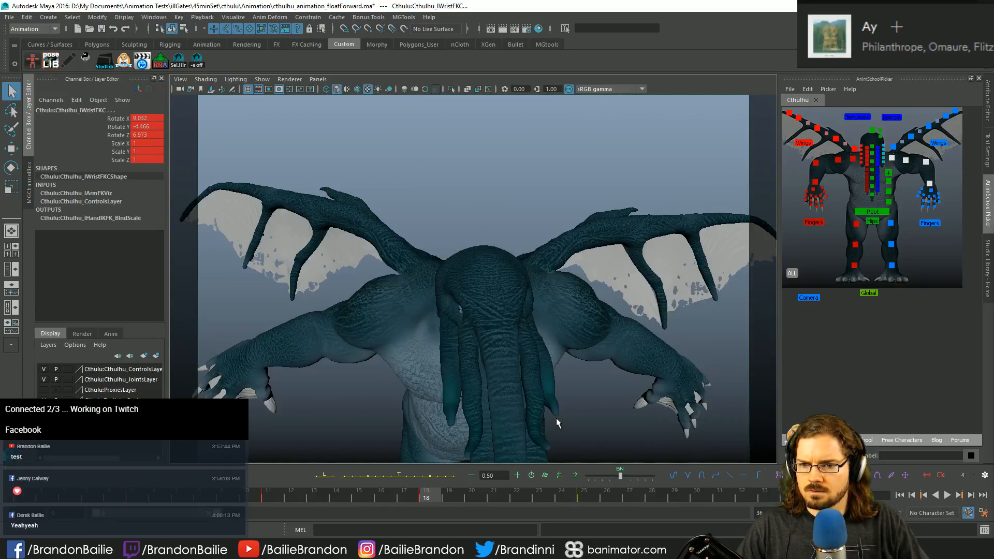
{"action": "key", "text": "period"}
{"action": "key", "text": "period"}
{"action": "key", "text": "period"}
{"action": "key", "text": "period"}
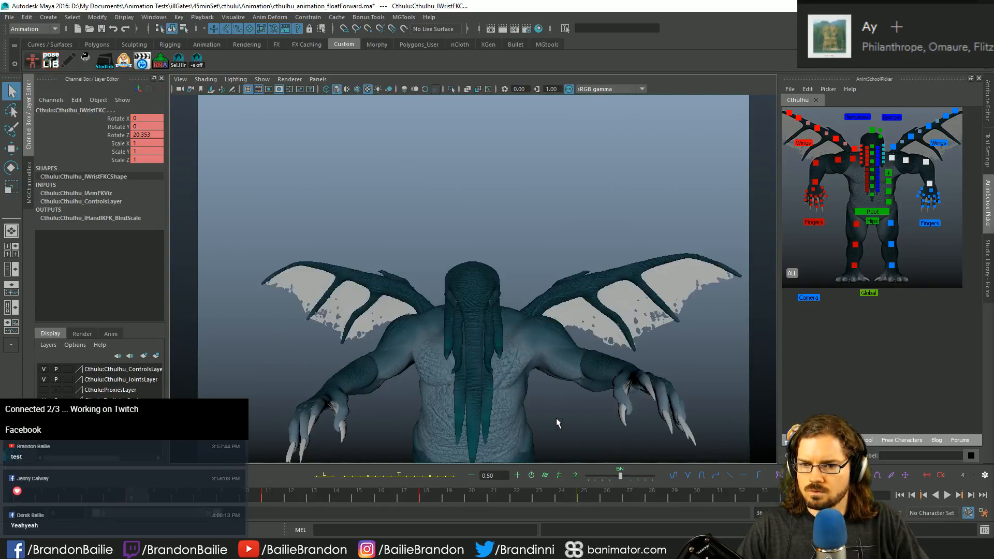
{"action": "key", "text": "period"}
{"action": "key", "text": "period"}
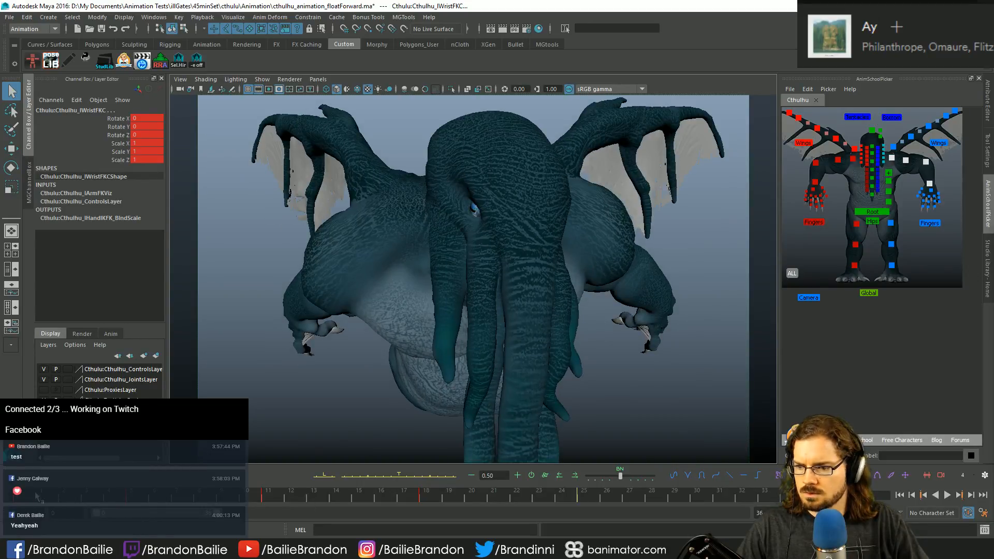
{"action": "key", "text": "alt+v"}
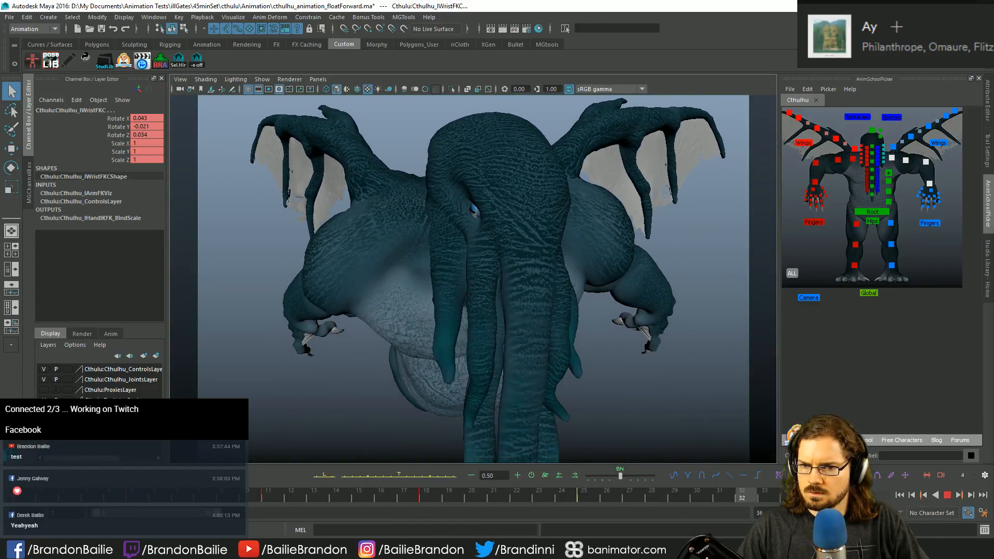
{"action": "key", "text": "alt+v"}
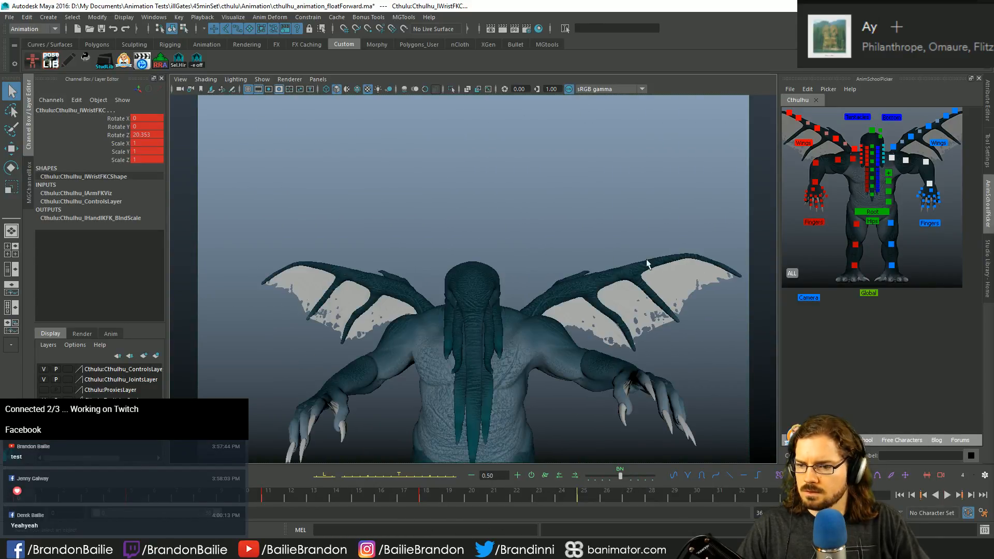
Step: Select both hands' finger controls and partially blend the Hand_Fist pose into them at the in-between frame before frame 12
{"action": "left_click", "coordinate": [929, 223]}
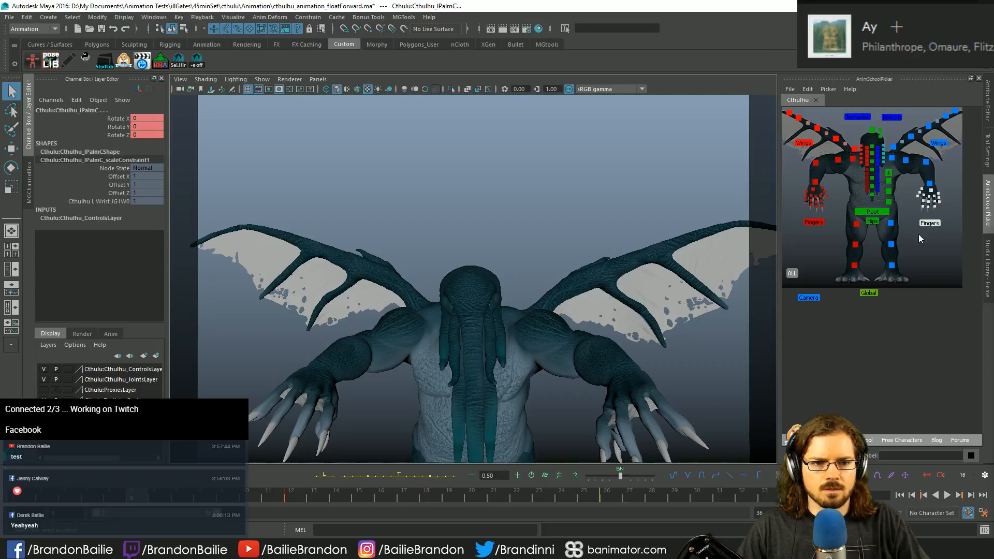
{"action": "left_click", "coordinate": [814, 222], "text": "shift"}
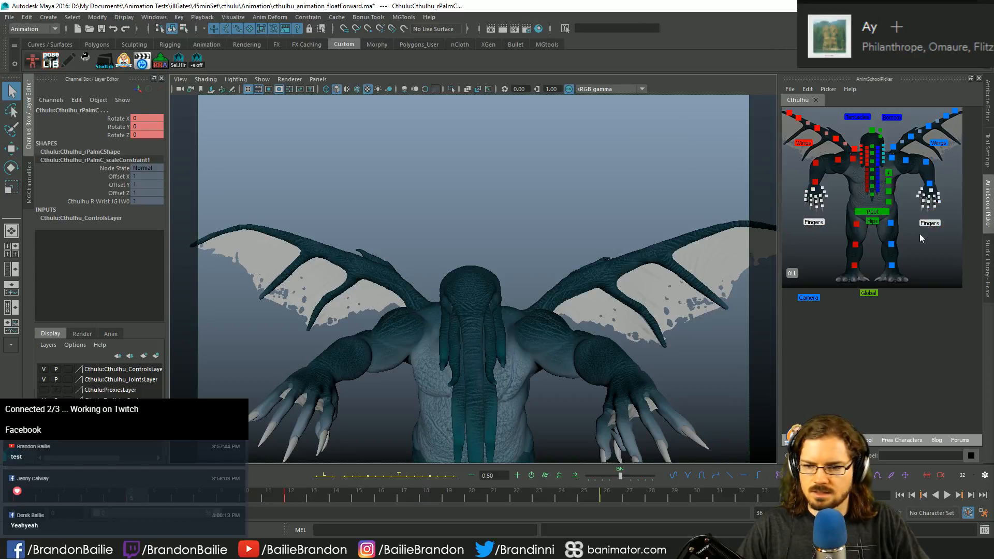
{"action": "left_click", "coordinate": [988, 264]}
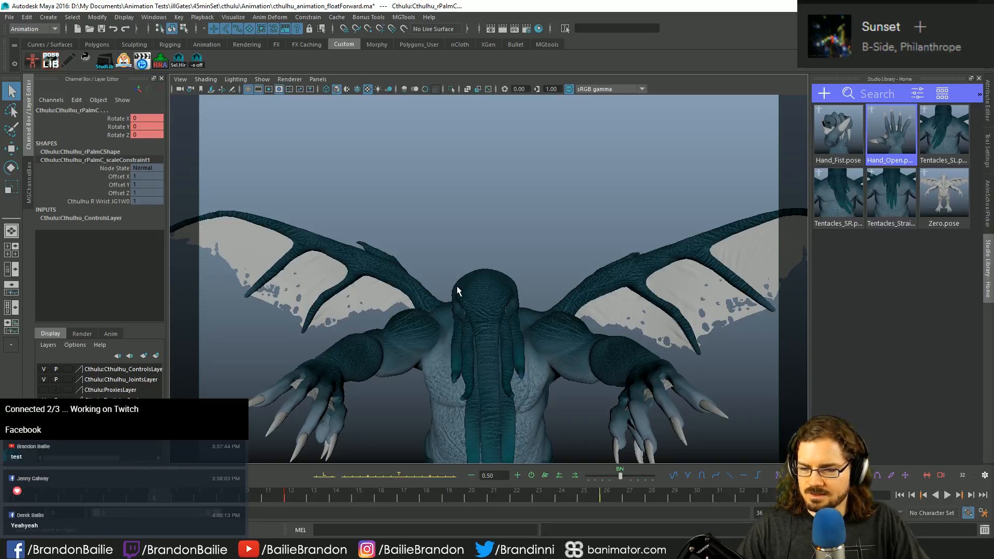
{"action": "left_click", "coordinate": [835, 131]}
{"action": "middle_click_drag", "start_coordinate": [835, 133], "coordinate": [864, 135]}
{"action": "key", "text": "comma"}
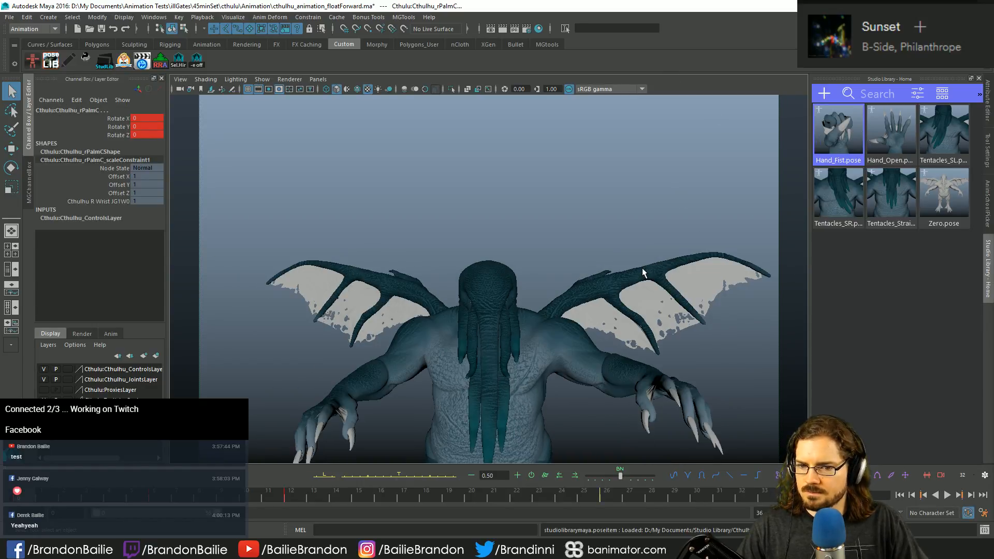
Step: Apply the Hand_Open pose to both hands' finger controls at frame 17
{"action": "key", "text": "period"}
{"action": "key", "text": "alt+period"}
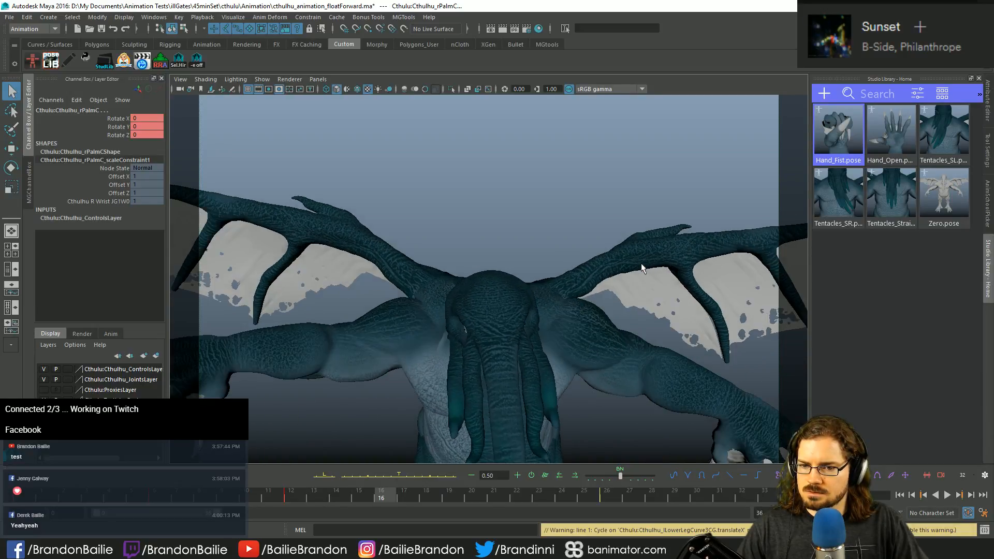
{"action": "left_click", "coordinate": [885, 166]}
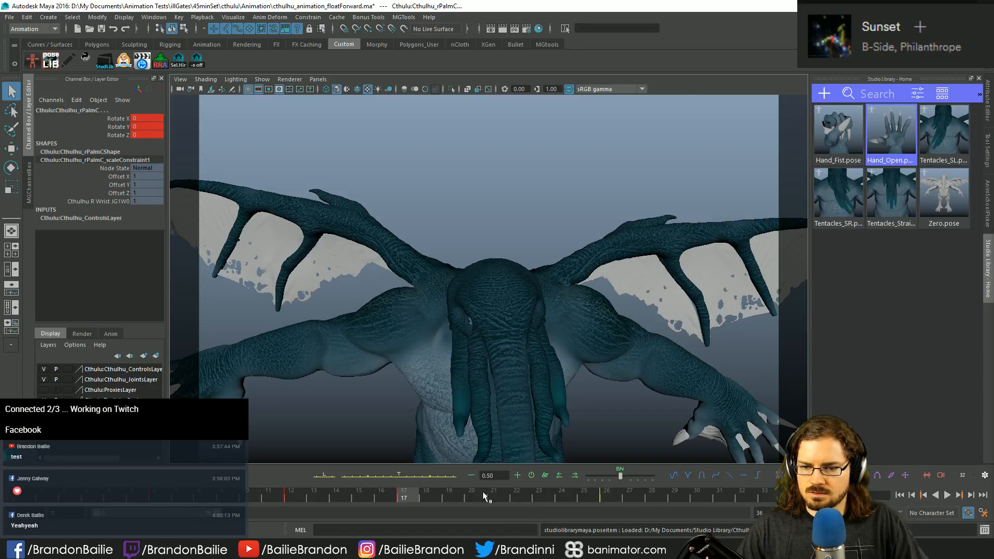
Step: Apply the Zero pose to both hands' finger controls at frame 26
{"action": "key", "text": "alt+period"}
{"action": "key", "text": "alt+period"}
{"action": "key", "text": "alt+period"}
{"action": "key", "text": "alt+period"}
{"action": "key", "text": "alt+period"}
{"action": "key", "text": "alt+period"}
{"action": "key", "text": "alt+period"}
{"action": "key", "text": "alt+period"}
{"action": "key", "text": "alt+period"}
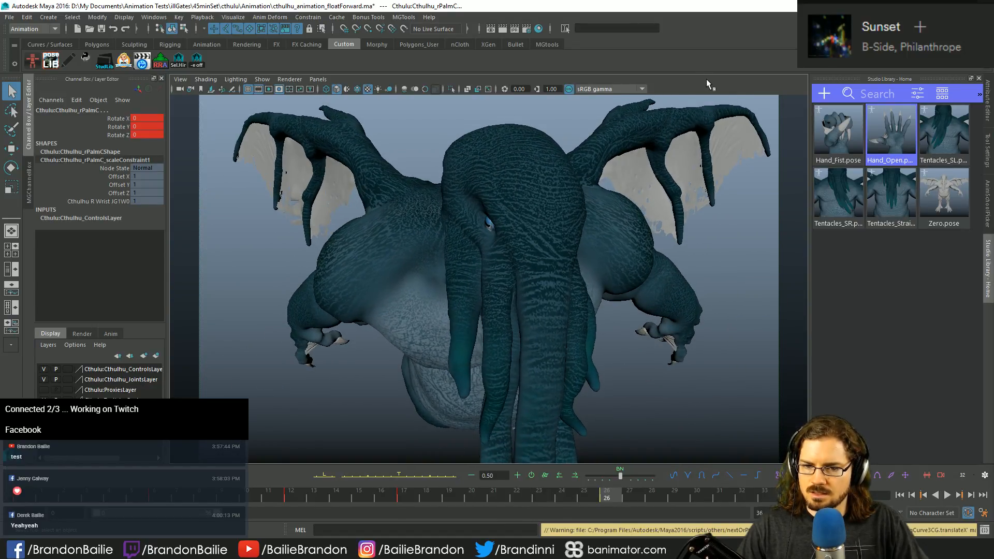
{"action": "double_click", "coordinate": [941, 190]}
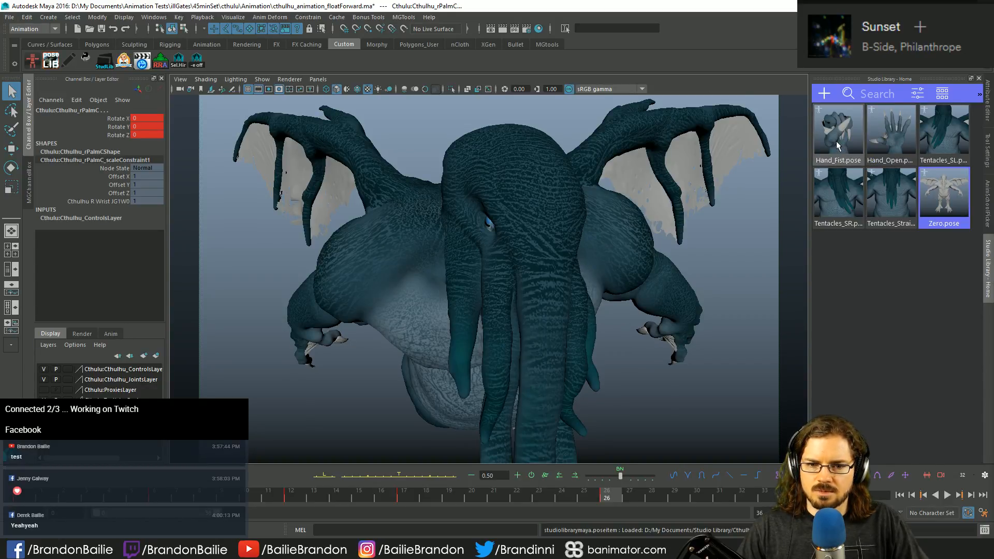
Step: Refine the fingers at frame 26 by blending in the Hand_Fist pose about 32% and part of the Zero pose
{"action": "double_click", "coordinate": [881, 133]}
{"action": "middle_click_drag", "start_coordinate": [838, 131], "coordinate": [861, 136]}
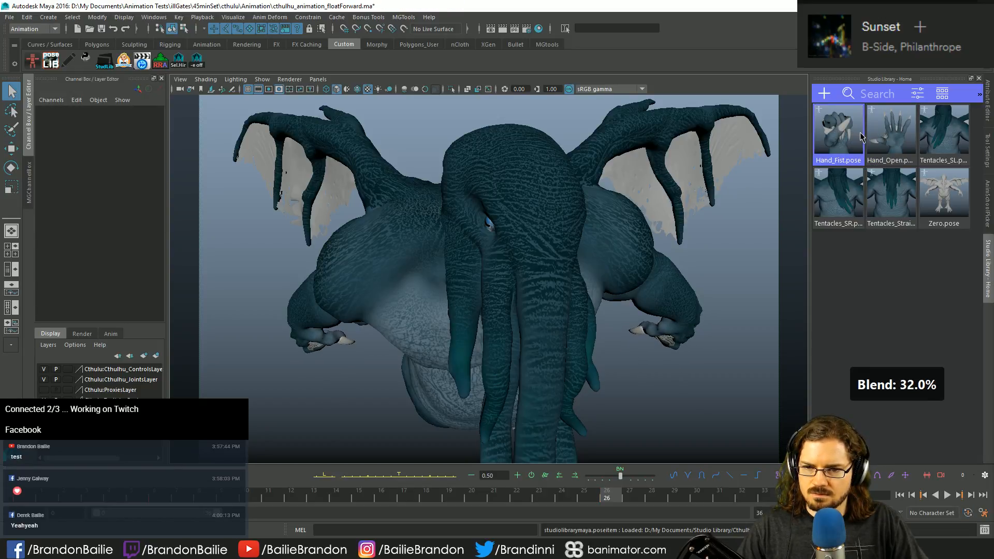
{"action": "middle_click_drag", "start_coordinate": [941, 199], "coordinate": [976, 199]}
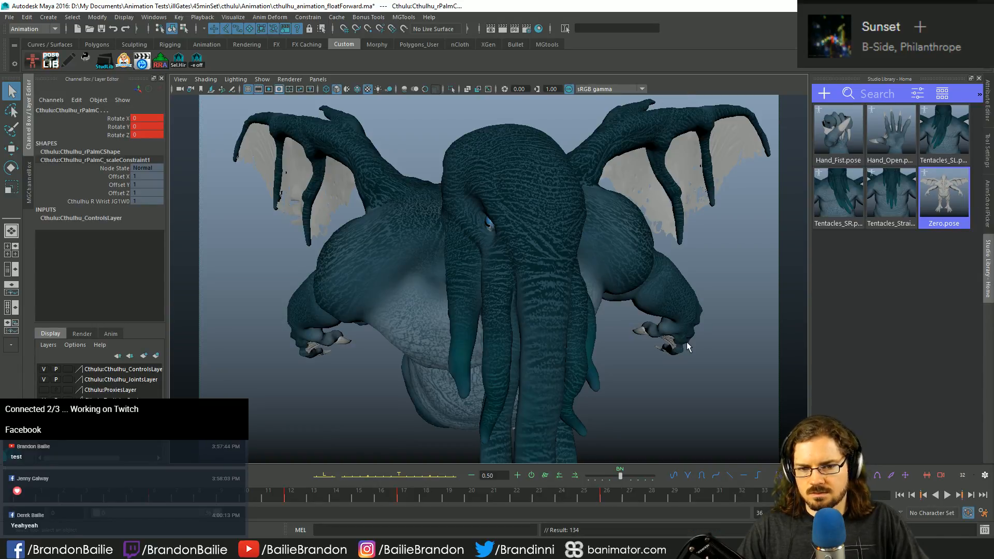
Step: Step back through the keys to the start and play back the animation to review the finger poses
{"action": "key", "text": "comma"}
{"action": "key", "text": "comma"}
{"action": "key", "text": "comma"}
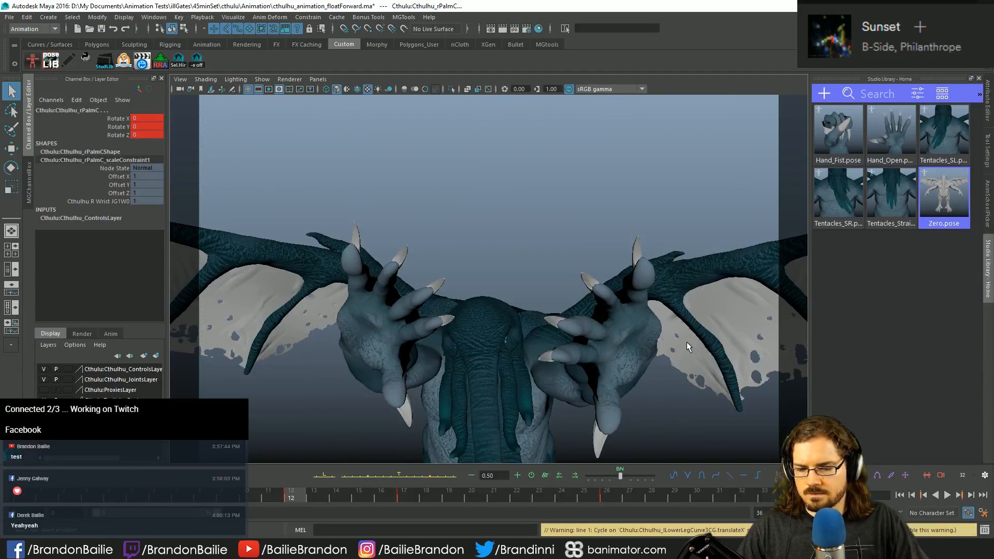
{"action": "key", "text": "comma"}
{"action": "key", "text": "alt+v"}
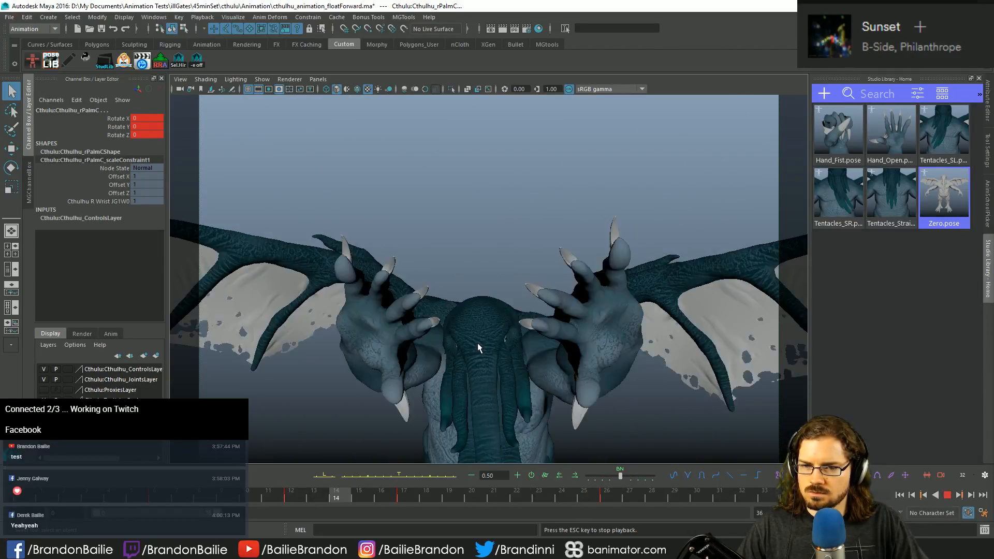
{"action": "key", "text": "alt"}
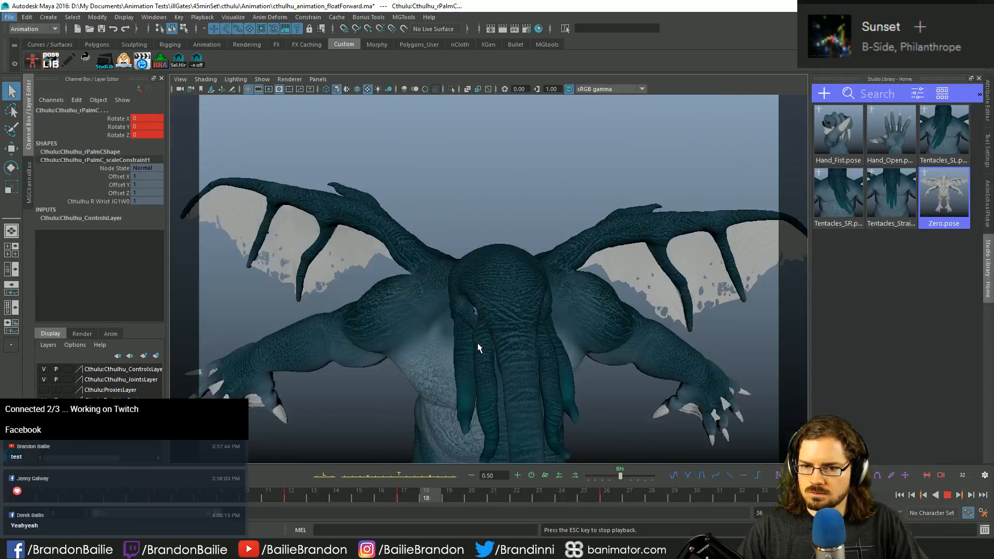
Step: Stop playback and playblast the animation to the movie file cthulhu_animation_floatForward
{"action": "key", "text": "Escape"}
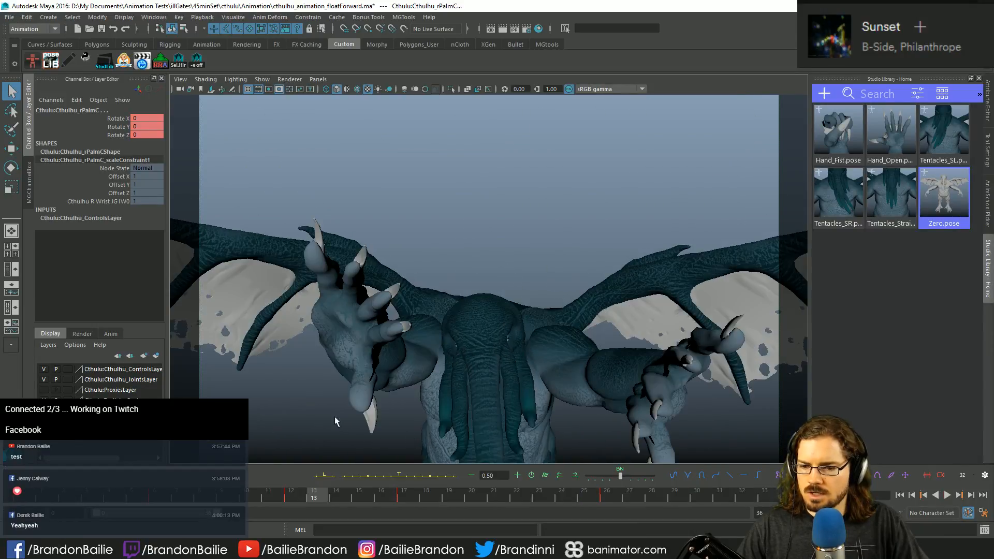
{"action": "right_click", "coordinate": [327, 498]}
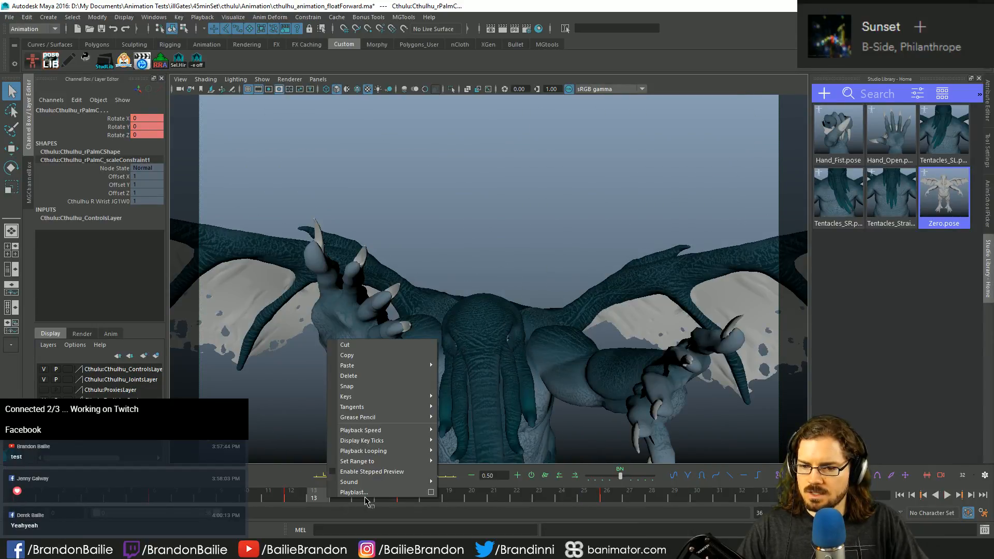
{"action": "left_click", "coordinate": [431, 493]}
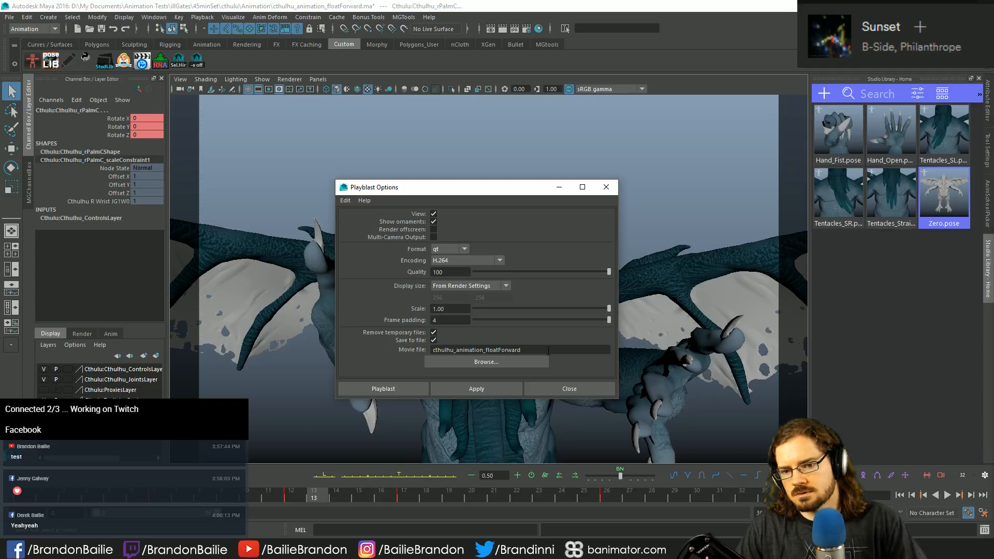
{"action": "left_click", "coordinate": [402, 389]}
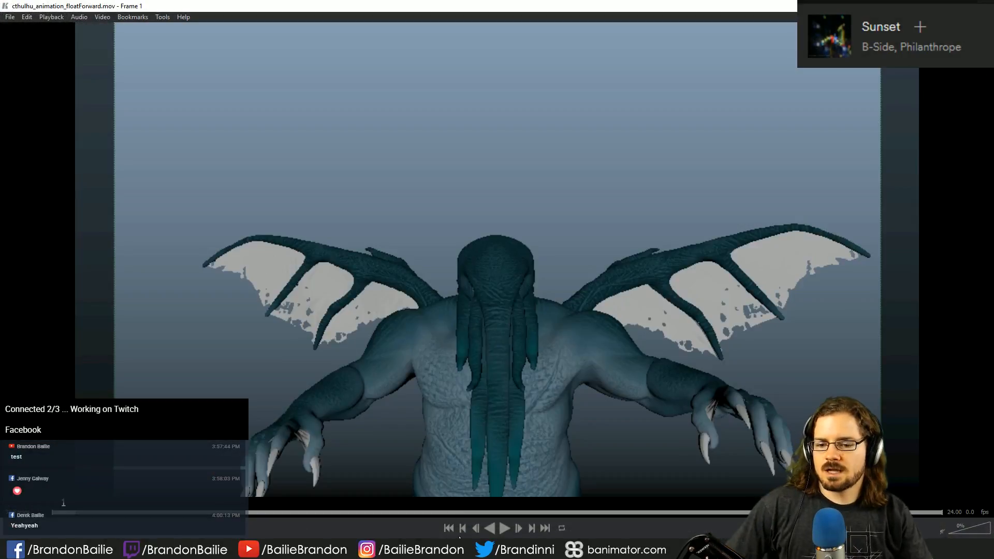
Step: Switch to Premiere Pro and examine the Cthulhu rough edit around frames 700 and 502 before minimizing it
{"action": "key", "text": "alt+Tab"}
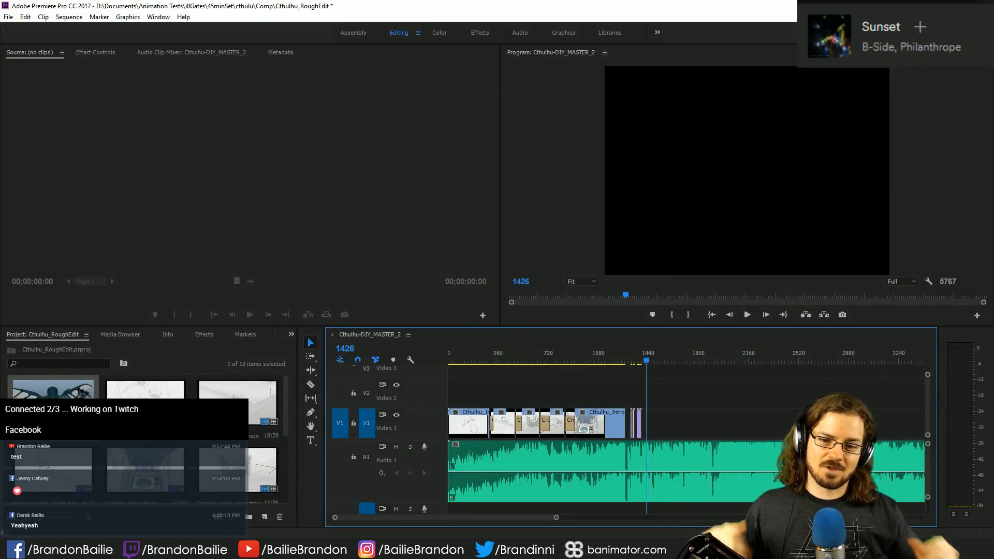
{"action": "left_click", "coordinate": [546, 353]}
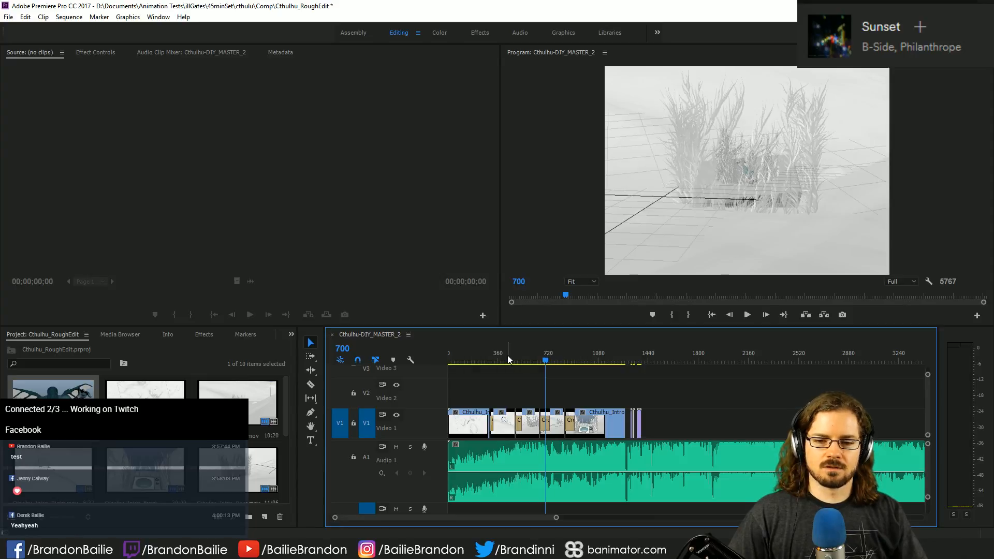
{"action": "left_click", "coordinate": [518, 355]}
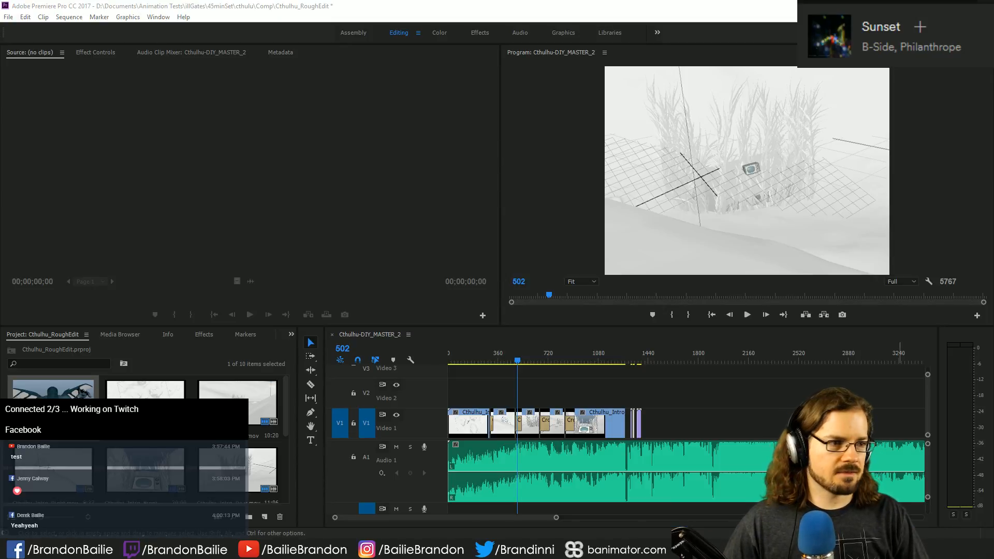
{"action": "key", "text": "alt+Tab"}
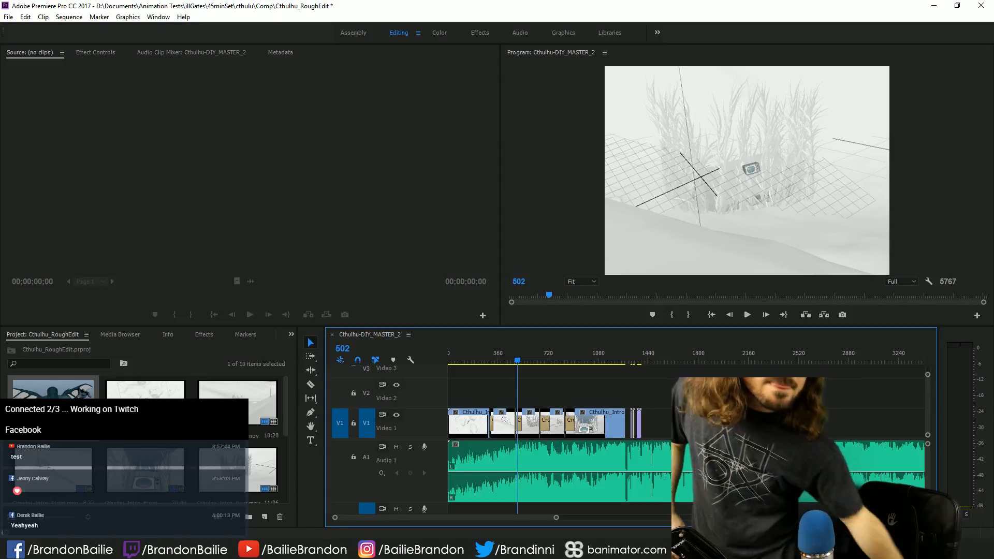
{"action": "left_click", "coordinate": [932, 8]}
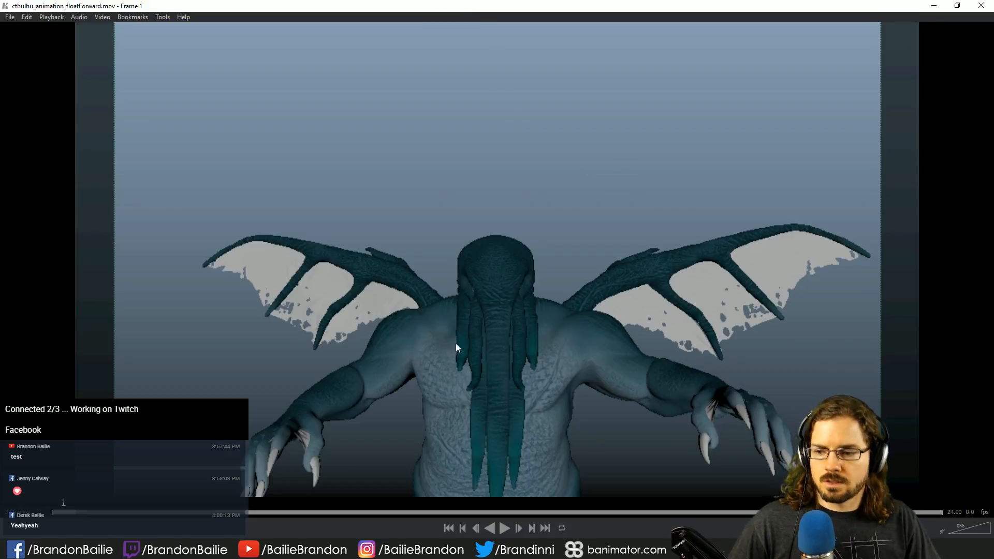
Step: Play the floatForward playblast movie, close it and review the poses around frame 17 back in Maya
{"action": "key", "text": "space"}
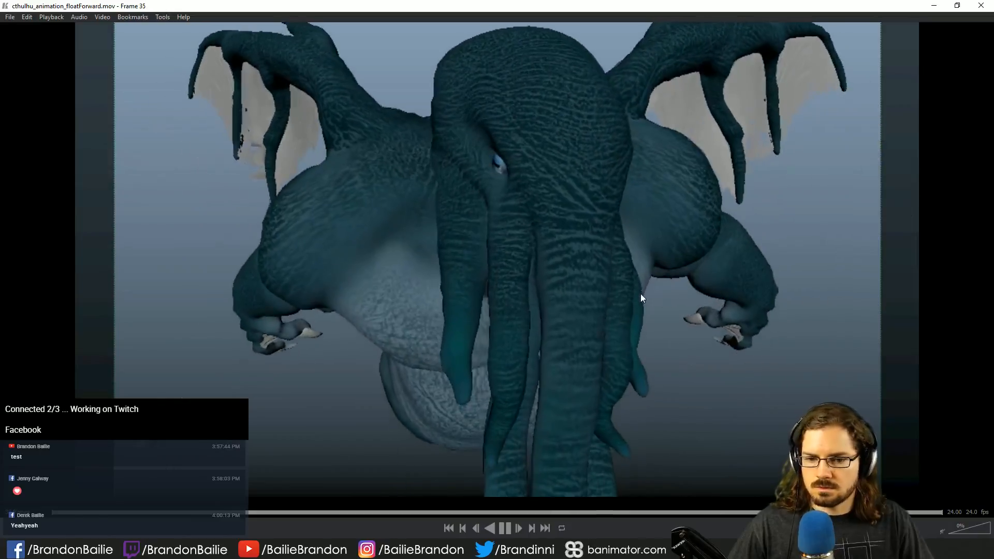
{"action": "key", "text": "space"}
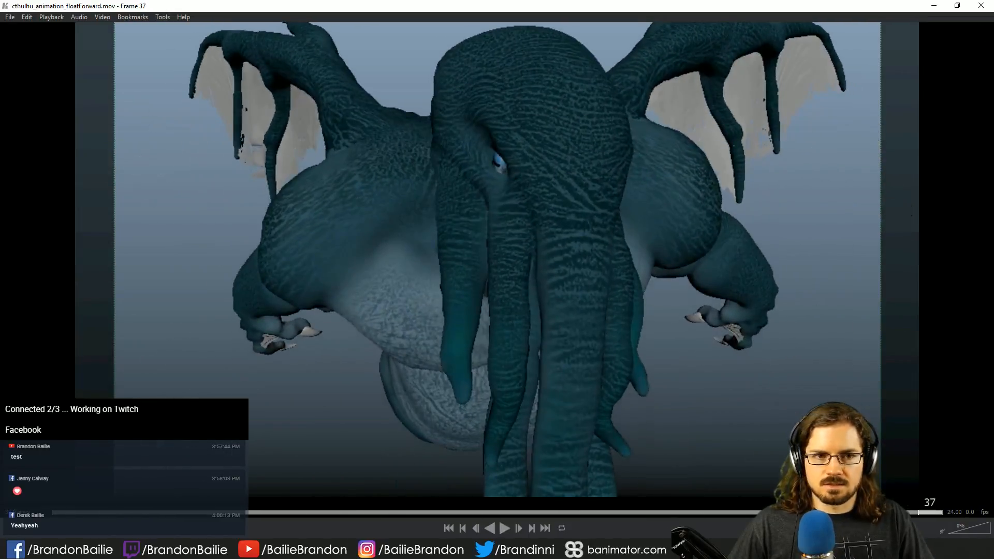
{"action": "left_click", "coordinate": [972, 6]}
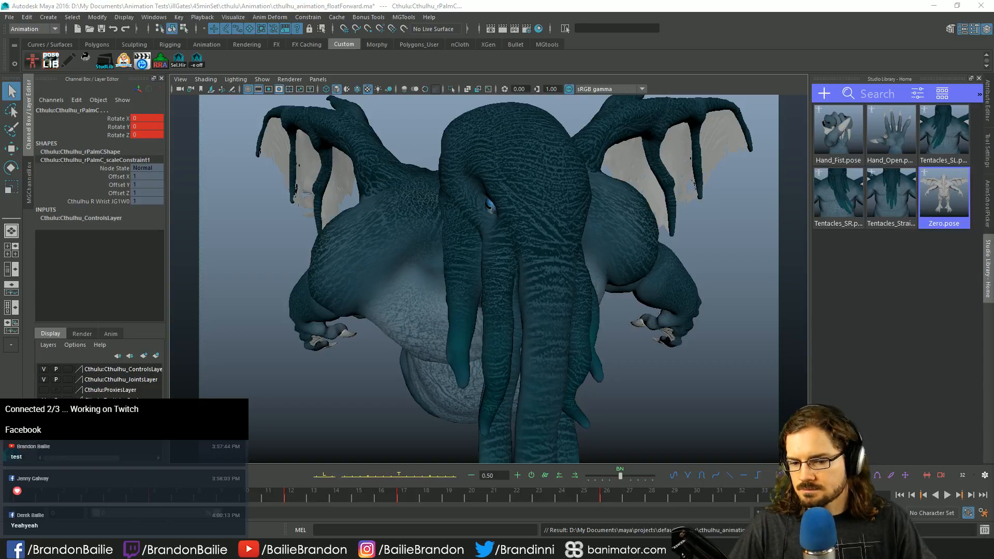
{"action": "left_click", "coordinate": [726, 83]}
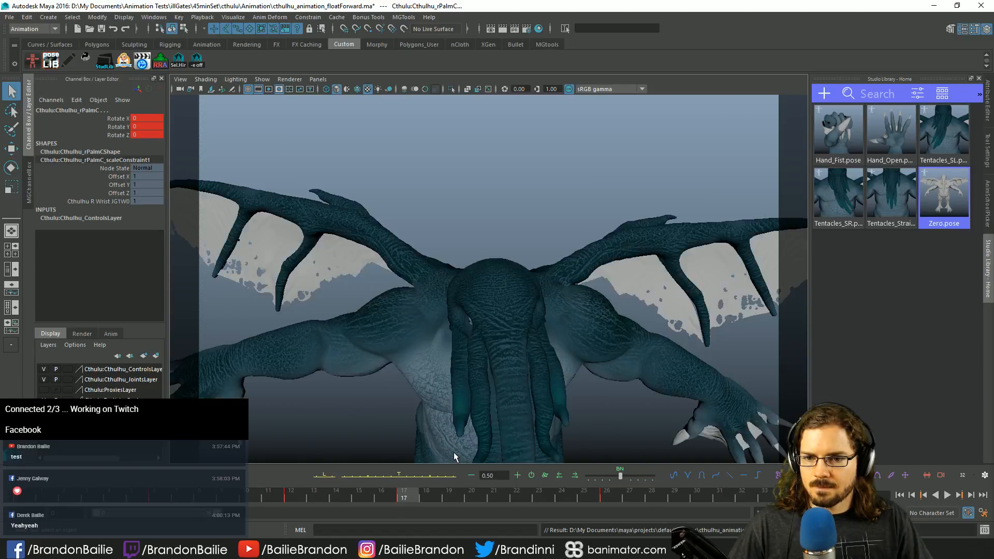
{"action": "key", "text": "period"}
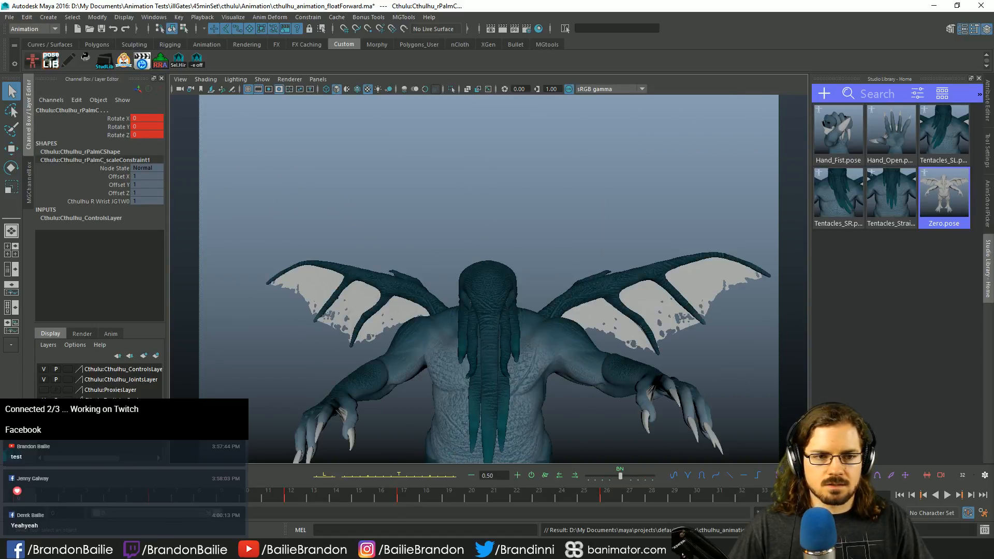
Step: Shift the left wing base control's keys between frames 11 and 27 one frame earlier and check the playback
{"action": "left_click", "coordinate": [987, 192]}
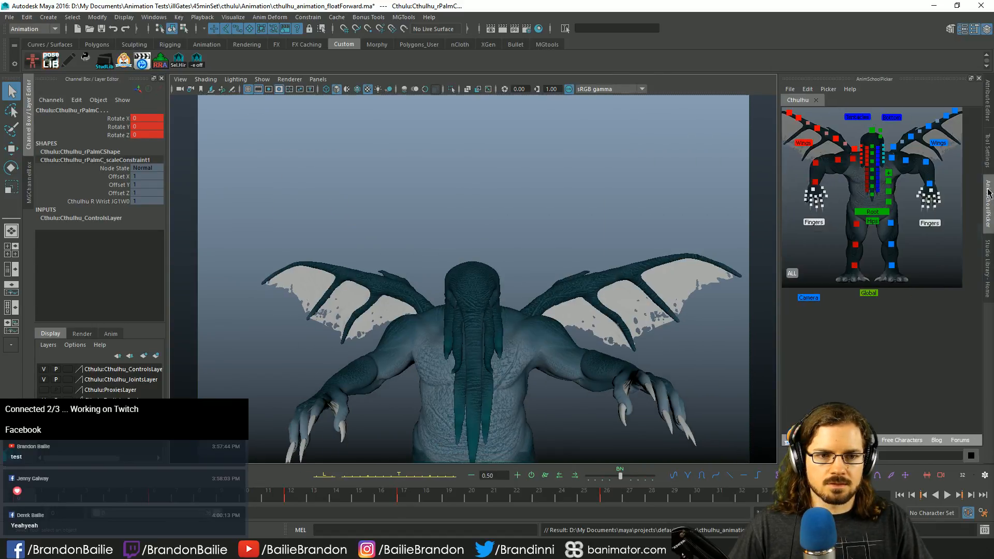
{"action": "left_click", "coordinate": [854, 149]}
{"action": "left_click", "coordinate": [893, 148], "text": "shift"}
{"action": "key", "text": "period"}
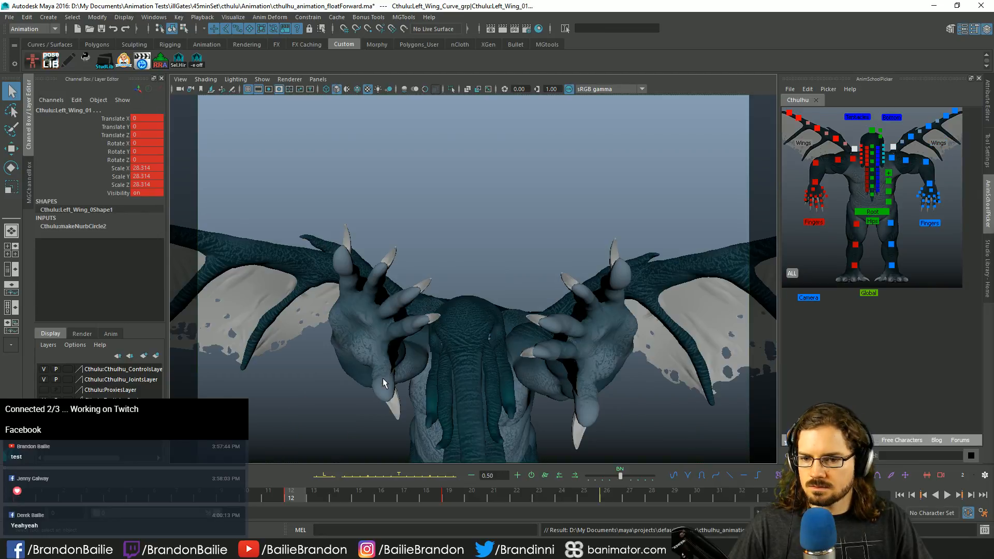
{"action": "left_click", "coordinate": [854, 150]}
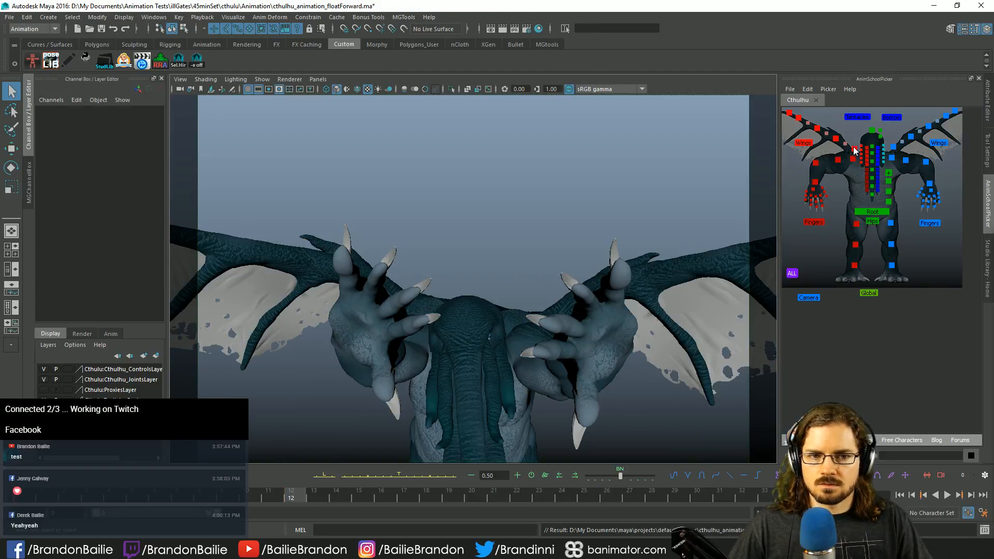
{"action": "left_click", "coordinate": [892, 148]}
{"action": "left_click_drag", "start_coordinate": [277, 495], "coordinate": [642, 498], "text": "shift"}
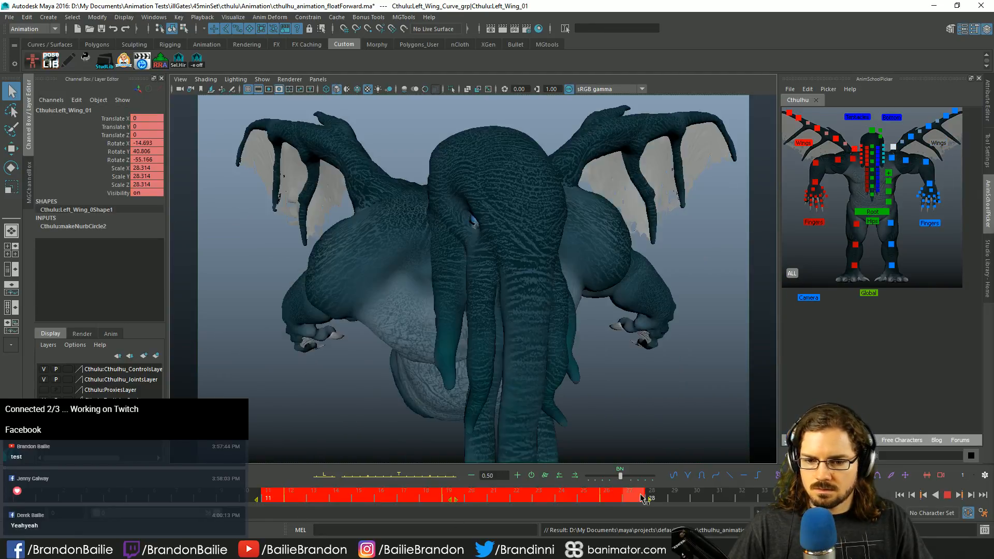
{"action": "key", "text": "alt+v"}
{"action": "left_click_drag", "start_coordinate": [450, 499], "coordinate": [432, 501]}
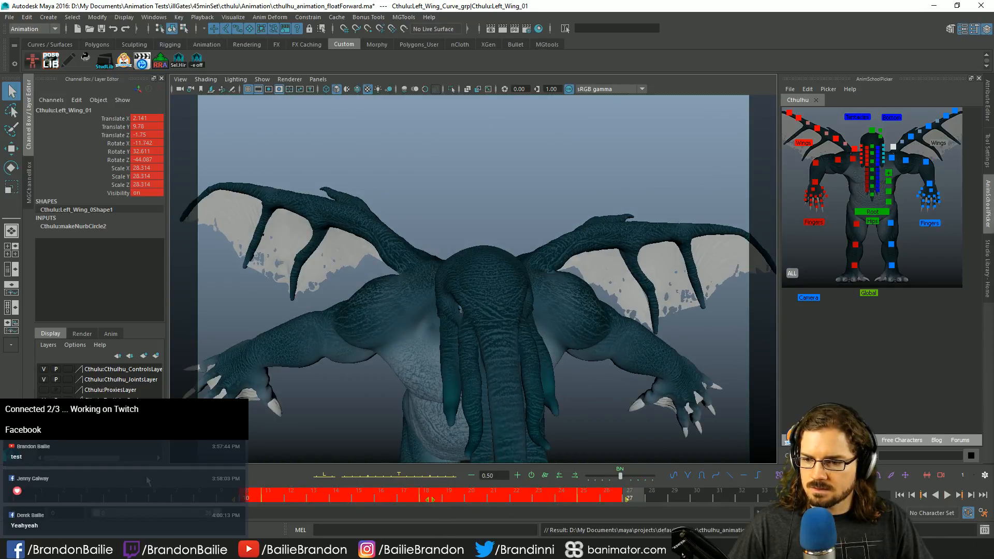
{"action": "left_click", "coordinate": [275, 492]}
{"action": "key", "text": "alt+v"}
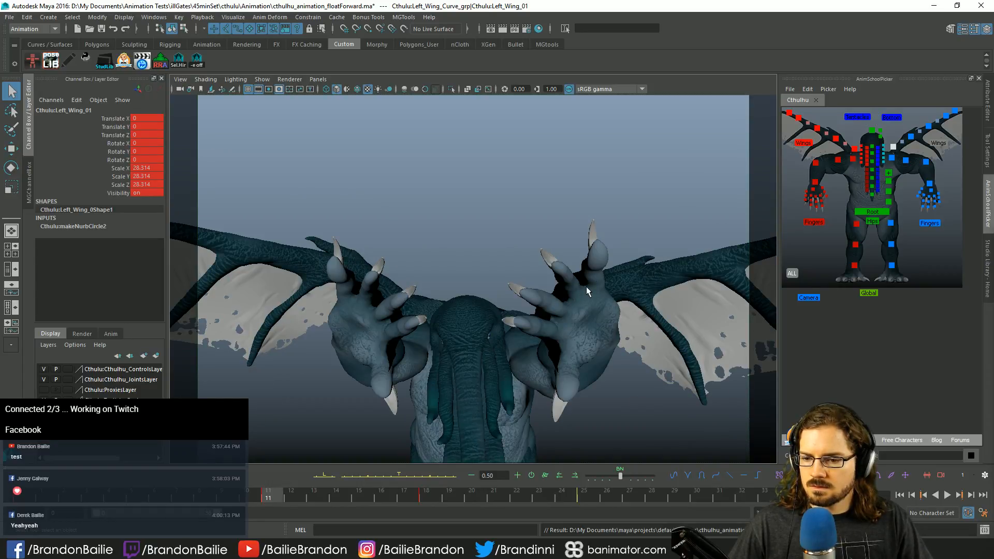
Step: Rotate the left wing base control at frame 11 to about X 122.37, Y 39.27, Z 94.78 and play it back
{"action": "key", "text": "e"}
{"action": "left_click_drag", "start_coordinate": [586, 286], "coordinate": [548, 323], "text": "alt"}
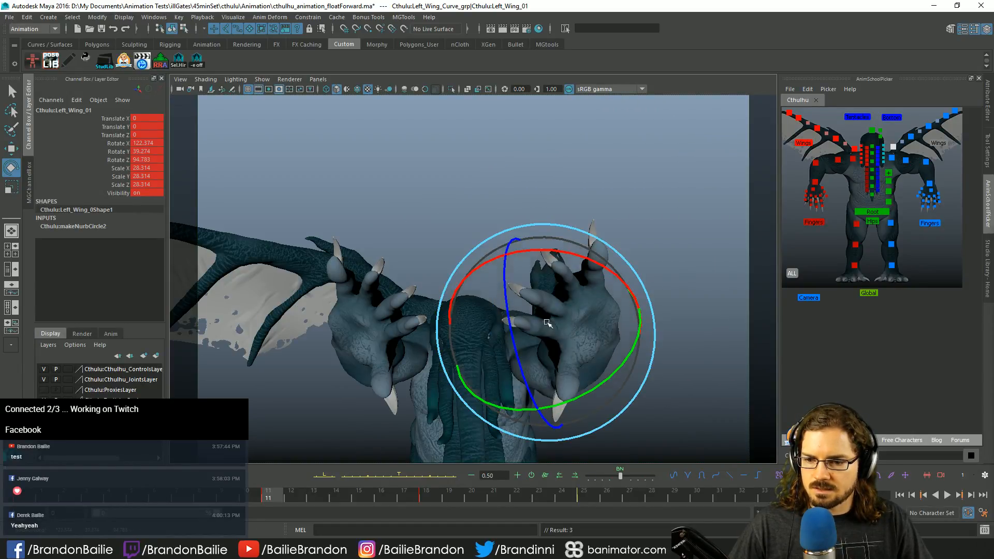
{"action": "key", "text": "q"}
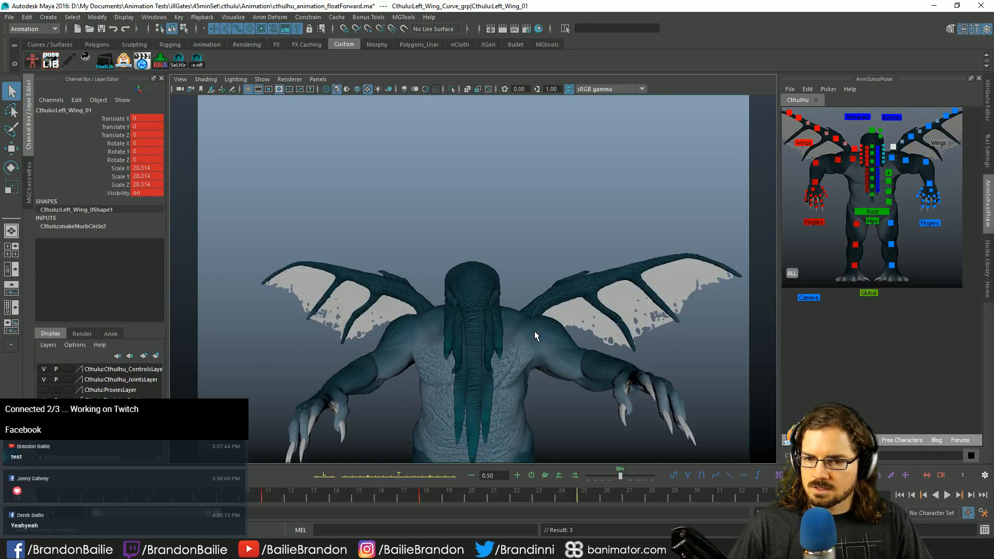
{"action": "key", "text": "alt+v"}
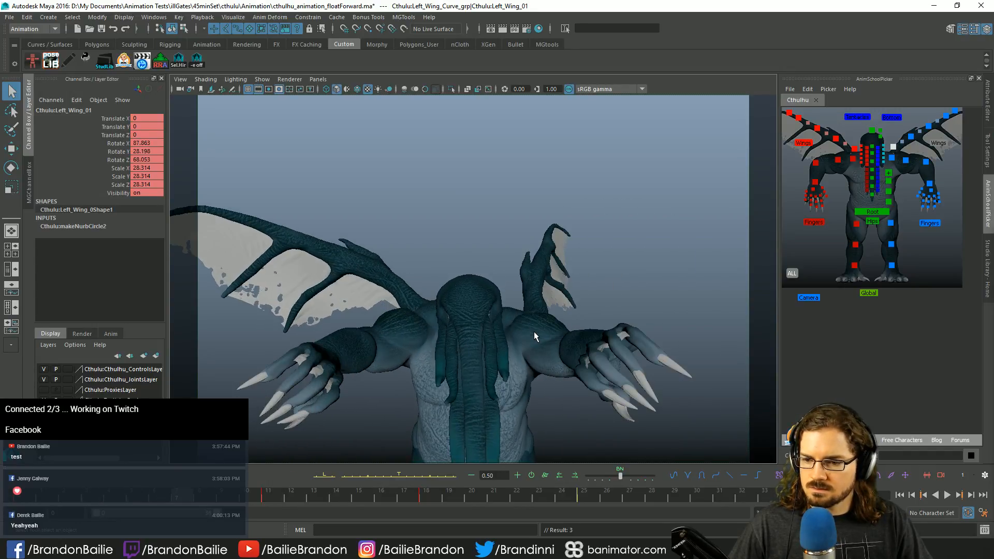
{"action": "key", "text": "alt+v"}
Step: Copy the left wing base's frame 11 rotation to the start frame and rework it there to about X 67.12, Y 37.39, Z 19.33
{"action": "mouse_move", "coordinate": [620, 479]}
{"action": "left_mouse_down"}
{"action": "mouse_move", "coordinate": [654, 480]}
{"action": "mouse_move", "coordinate": [634, 484]}
{"action": "left_mouse_up"}
{"action": "key", "text": "period"}
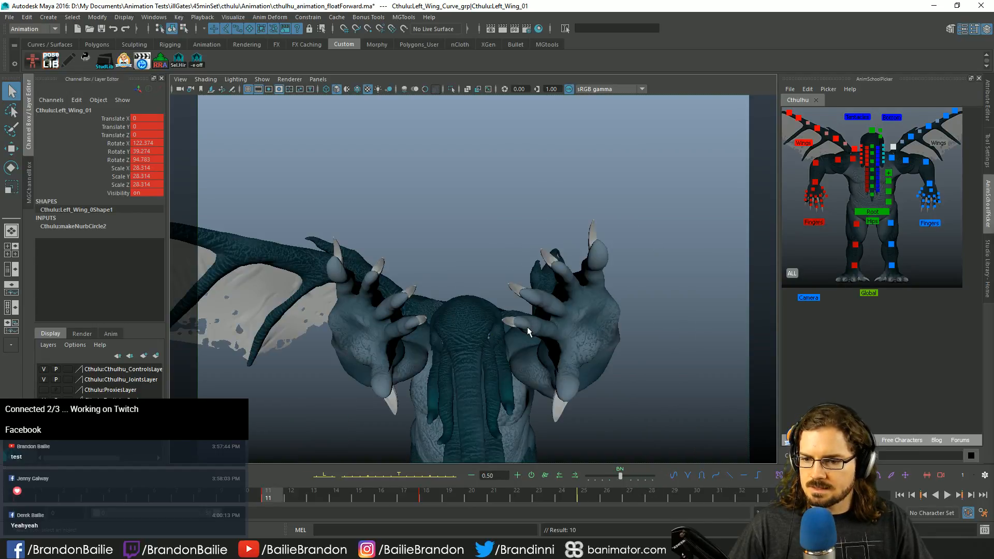
{"action": "key", "text": "comma"}
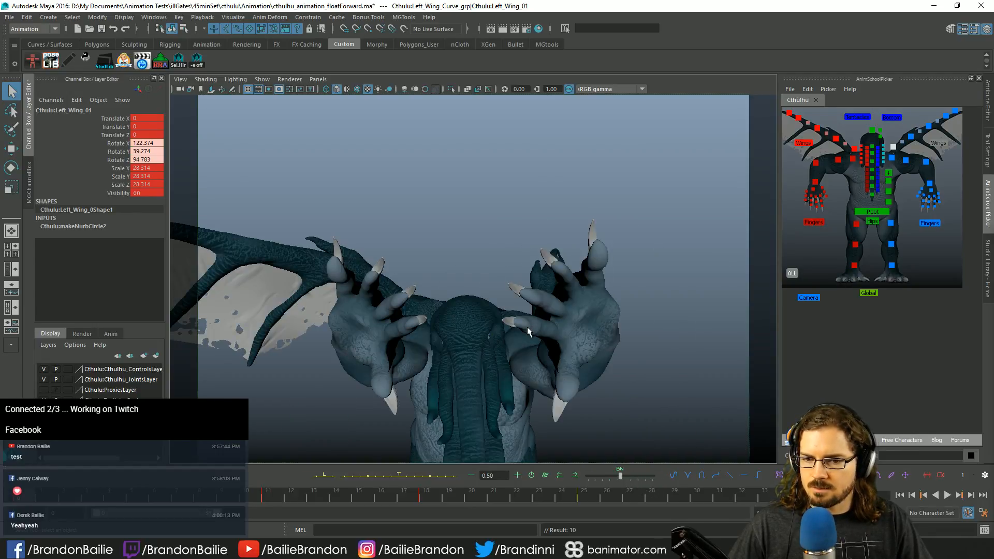
{"action": "key", "text": "e"}
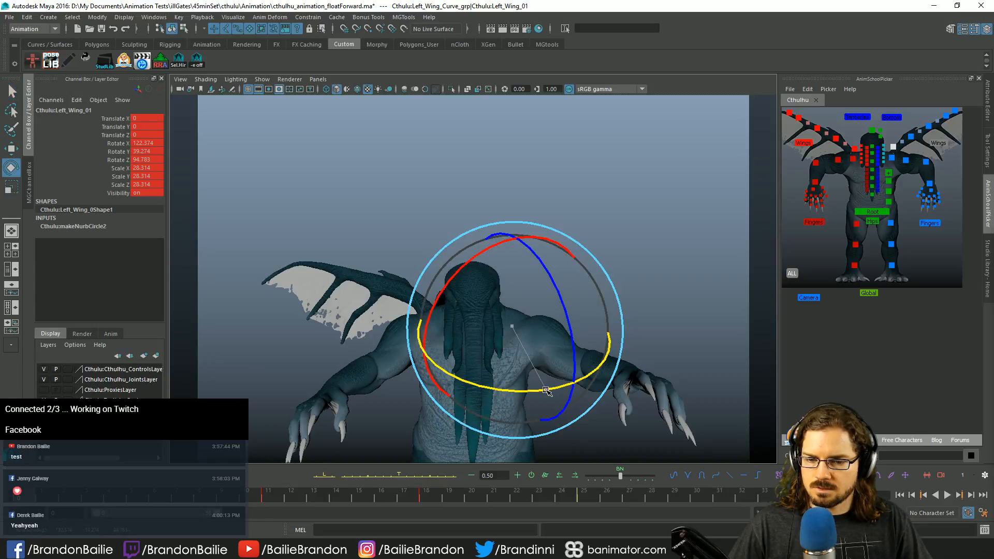
{"action": "left_click_drag", "start_coordinate": [546, 391], "coordinate": [514, 357]}
{"action": "key", "text": "q"}
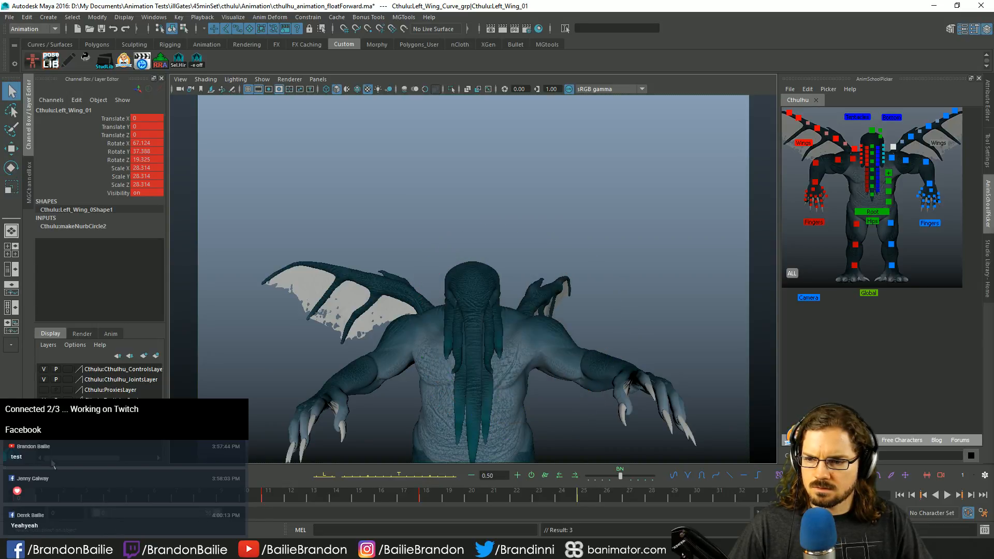
{"action": "key", "text": "alt+v"}
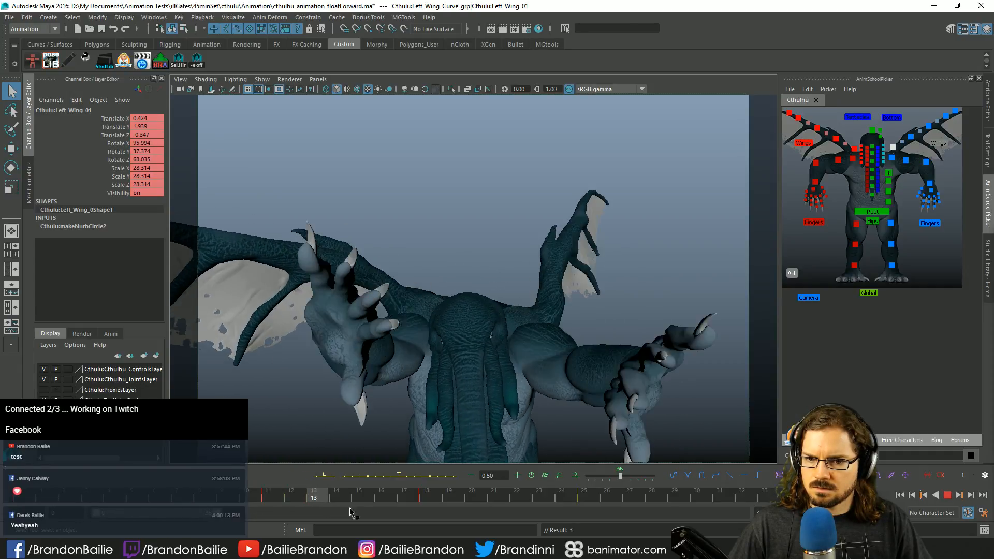
{"action": "key", "text": "alt+v"}
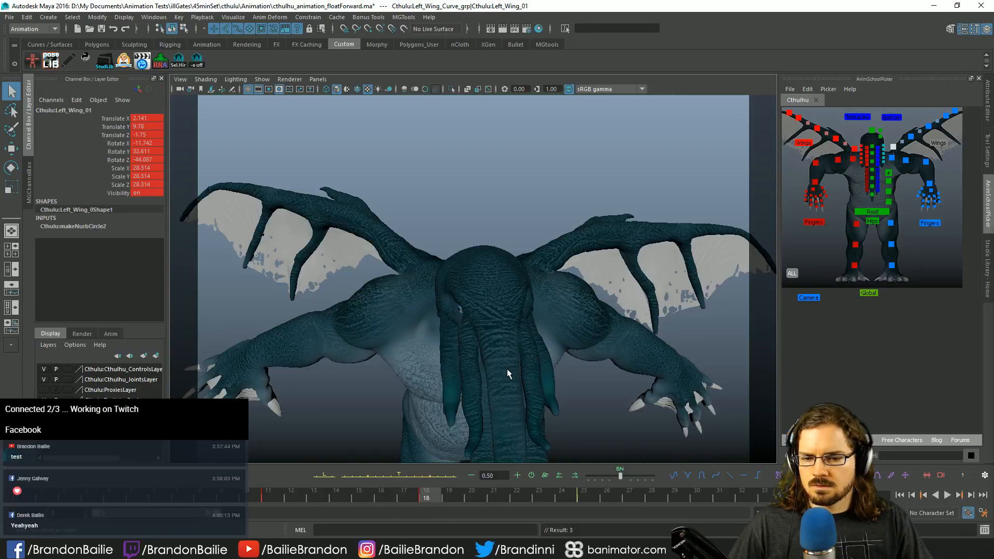
{"action": "key", "text": "ctrl+z"}
{"action": "key", "text": "ctrl+z"}
{"action": "key", "text": "ctrl+z"}
{"action": "key", "text": "ctrl+z"}
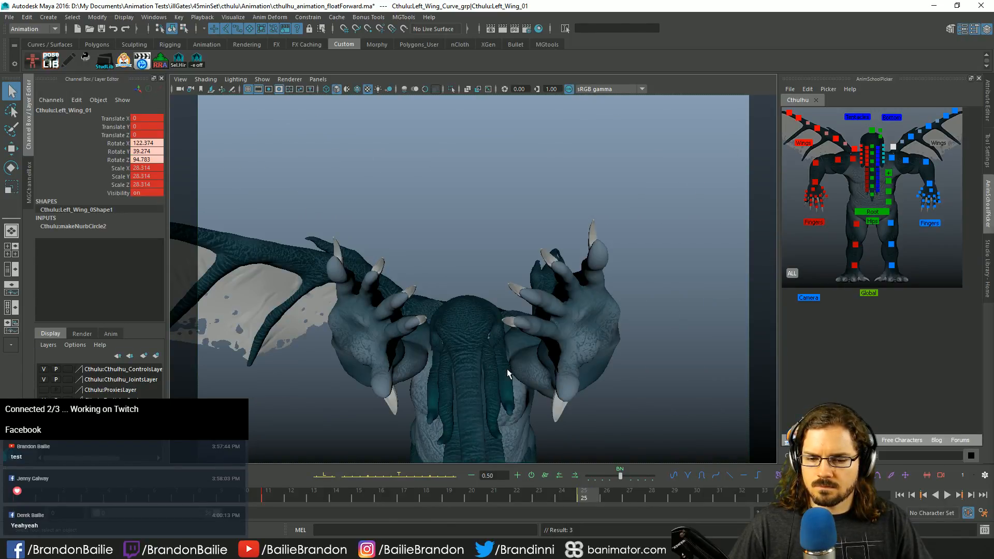
{"action": "key", "text": "comma"}
{"action": "key", "text": "comma"}
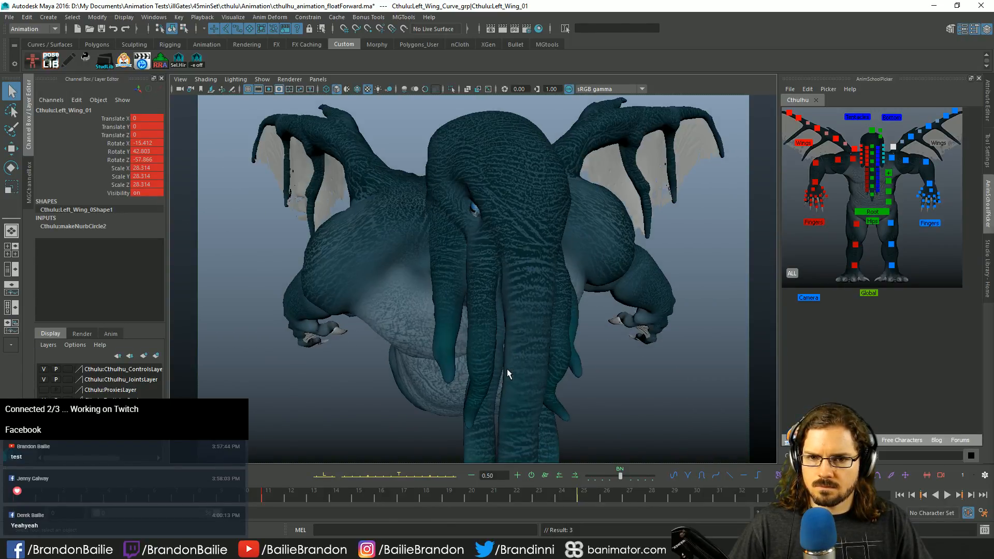
{"action": "key", "text": "e"}
{"action": "mouse_move", "coordinate": [539, 167]}
{"action": "left_mouse_down"}
{"action": "mouse_move", "coordinate": [566, 164]}
{"action": "mouse_move", "coordinate": [555, 167]}
{"action": "left_mouse_up"}
{"action": "key", "text": "ctrl+z"}
{"action": "key", "text": "ctrl+z"}
{"action": "key", "text": "ctrl+z"}
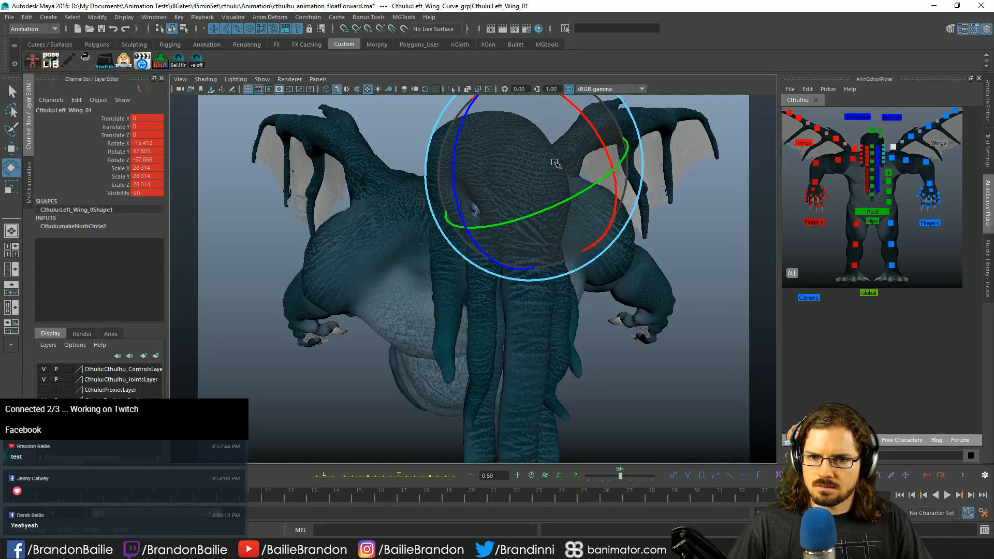
Step: Play back the animation to examine the left wing's motion from the start frame through frame 11
{"action": "key", "text": "q"}
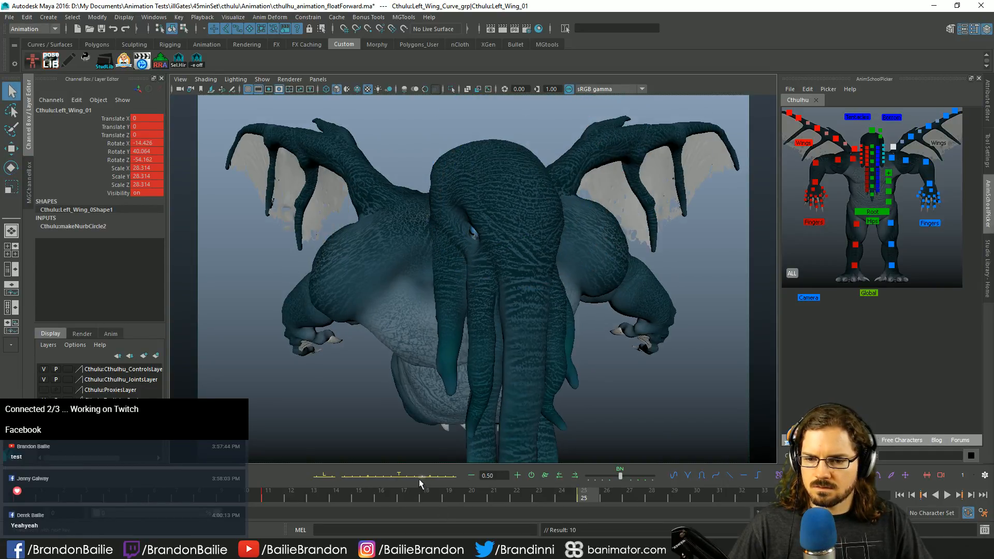
{"action": "left_click", "coordinate": [419, 479]}
{"action": "key", "text": "alt+v"}
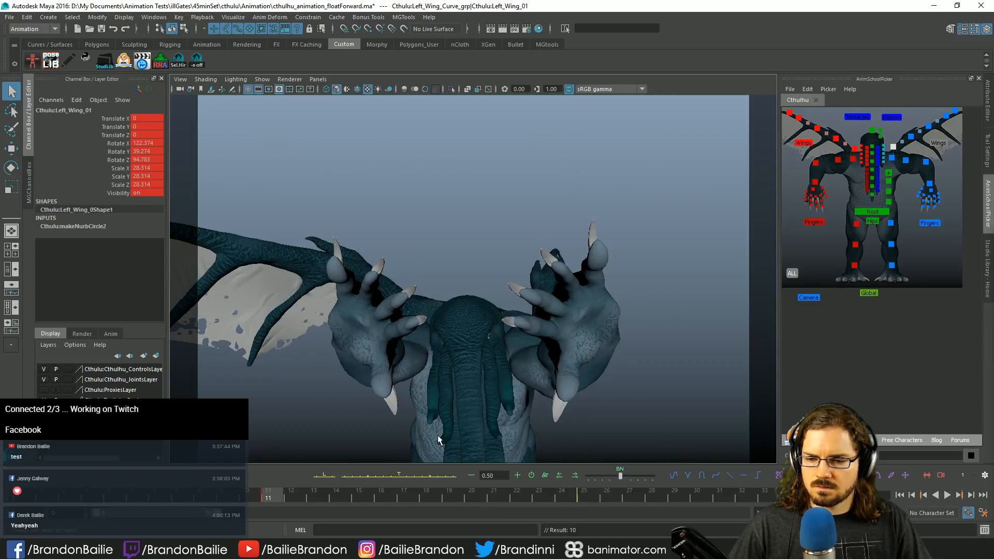
{"action": "key", "text": "Escape"}
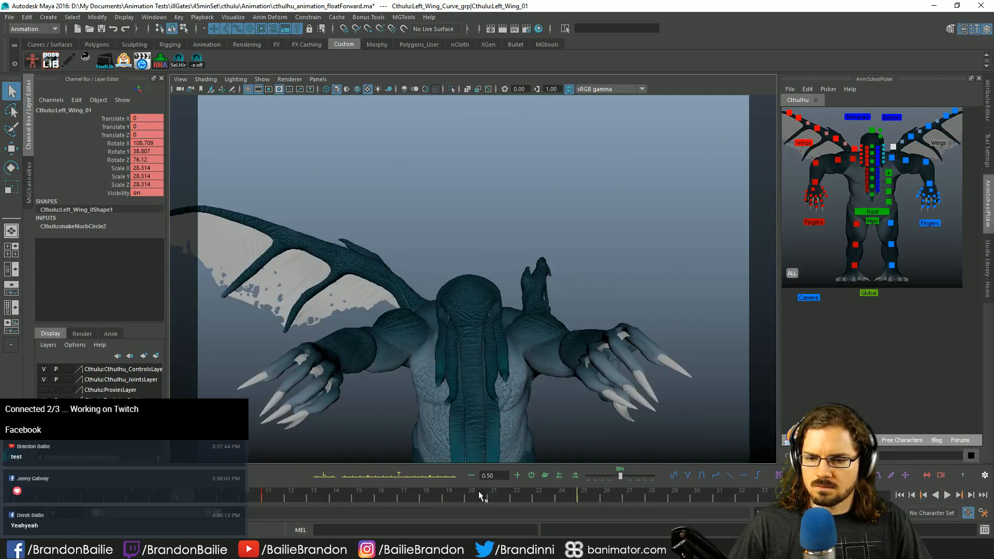
Step: Rotate the left wing base control at frame 18 to about X 192.45, Y 110.19, Z 148.24 and play it back
{"action": "key", "text": "alt+v"}
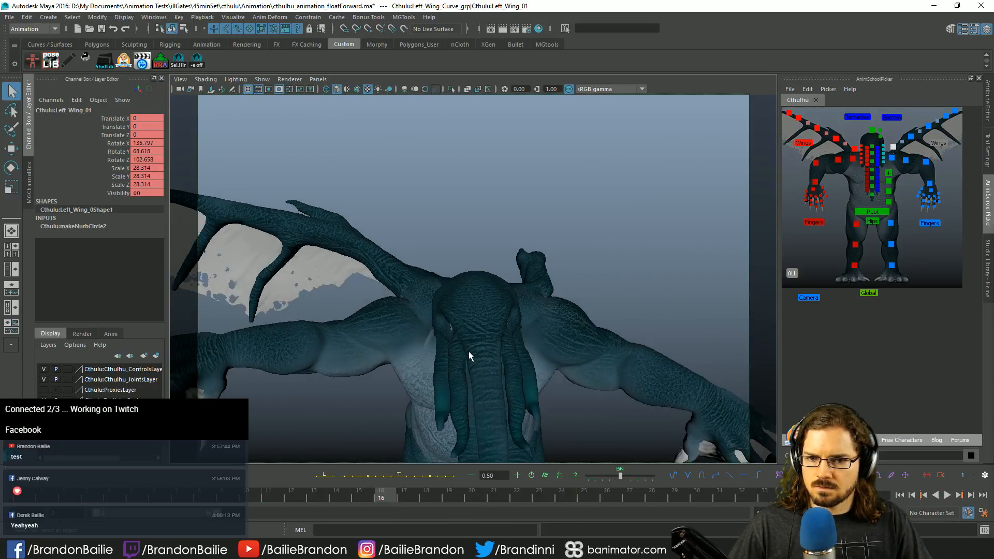
{"action": "left_click", "coordinate": [891, 157]}
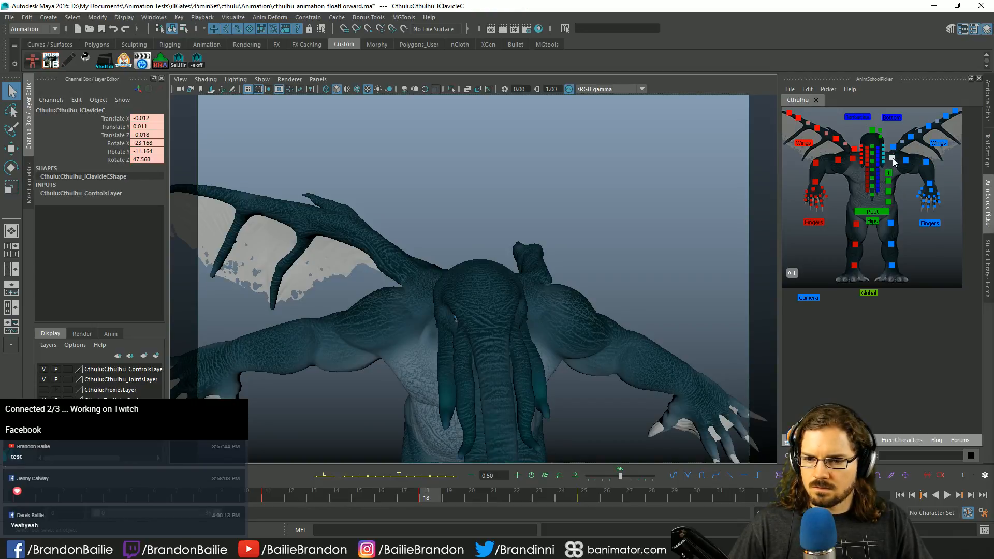
{"action": "left_click", "coordinate": [893, 147]}
{"action": "key", "text": "e"}
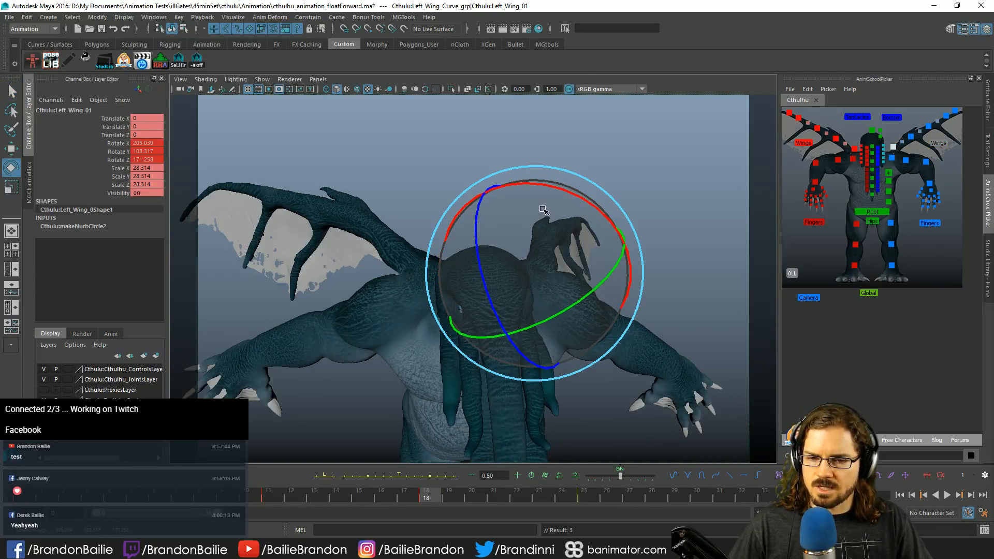
{"action": "left_click_drag", "start_coordinate": [542, 209], "coordinate": [528, 339]}
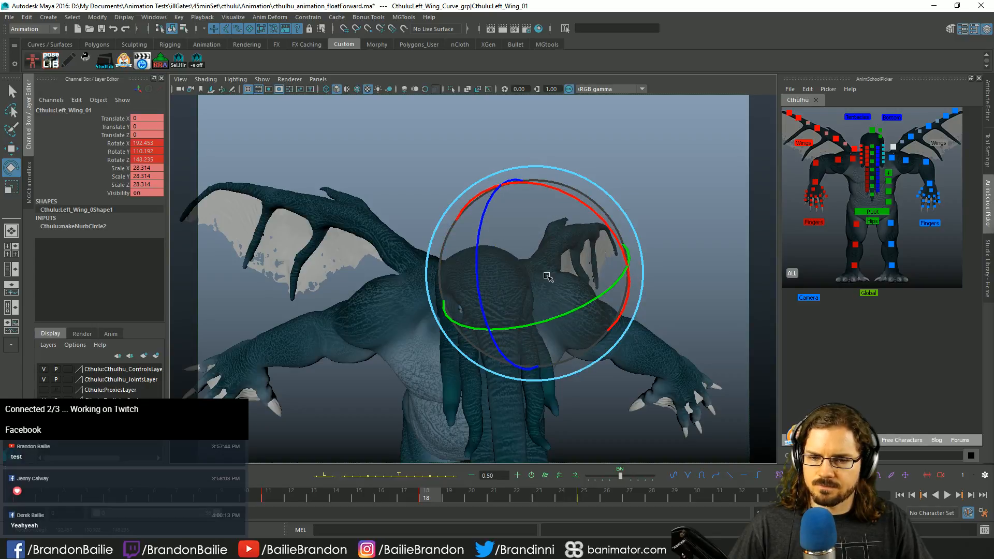
{"action": "key", "text": "q"}
{"action": "key", "text": "comma"}
{"action": "key", "text": "alt+v"}
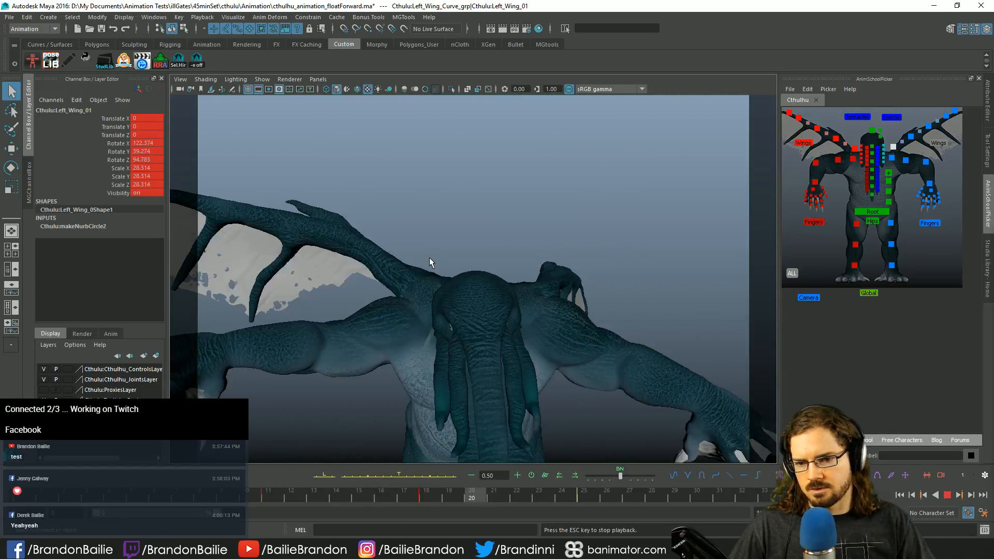
{"action": "key", "text": "alt+v"}
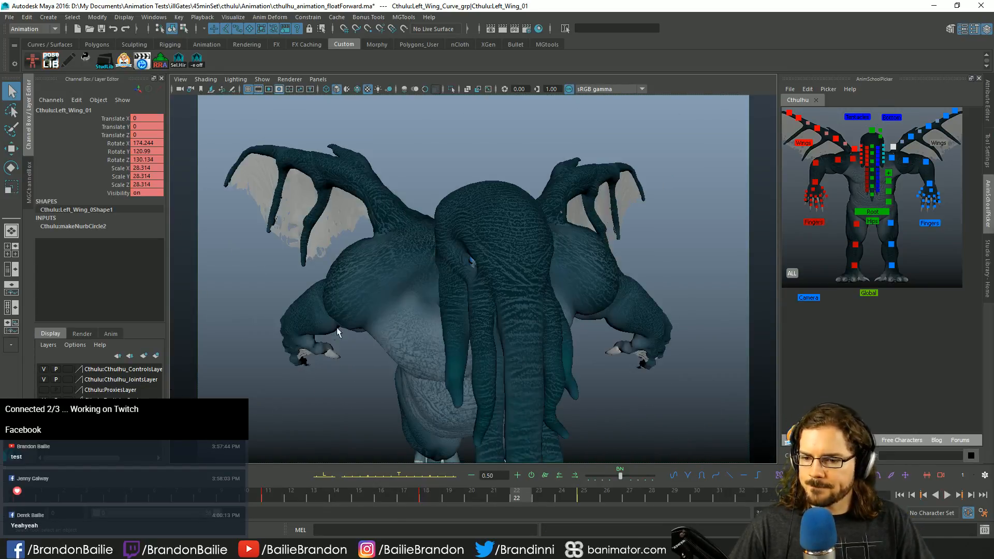
Step: Select the three outer left wing controls and key them partway between the start frame and frame 12
{"action": "key", "text": "alt+shift+v"}
{"action": "key", "text": "period"}
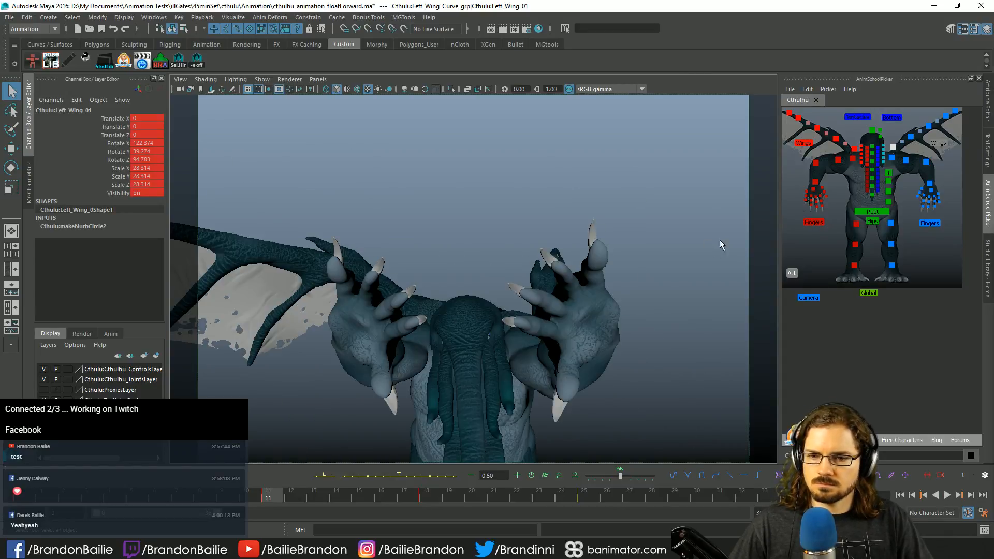
{"action": "key", "text": "comma"}
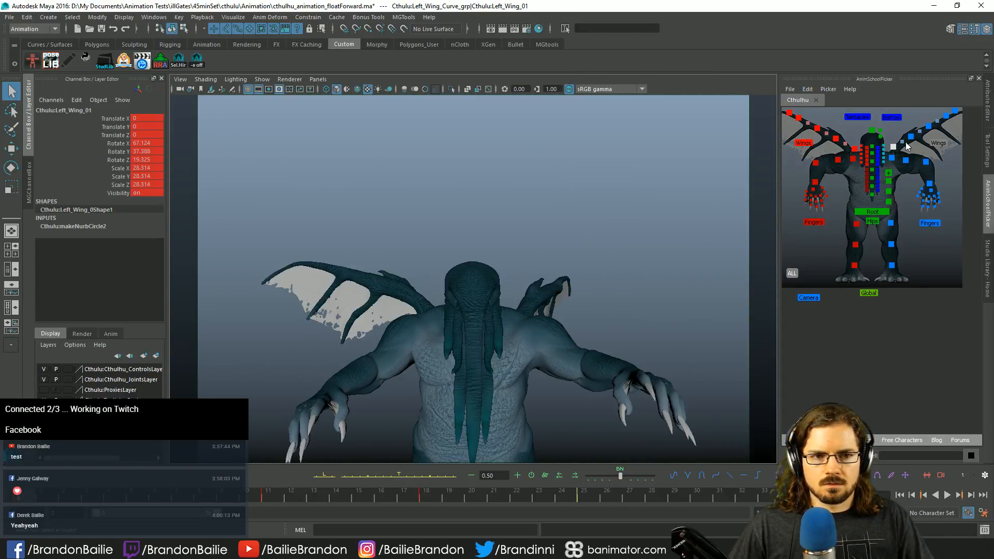
{"action": "left_click_drag", "start_coordinate": [968, 111], "coordinate": [966, 111]}
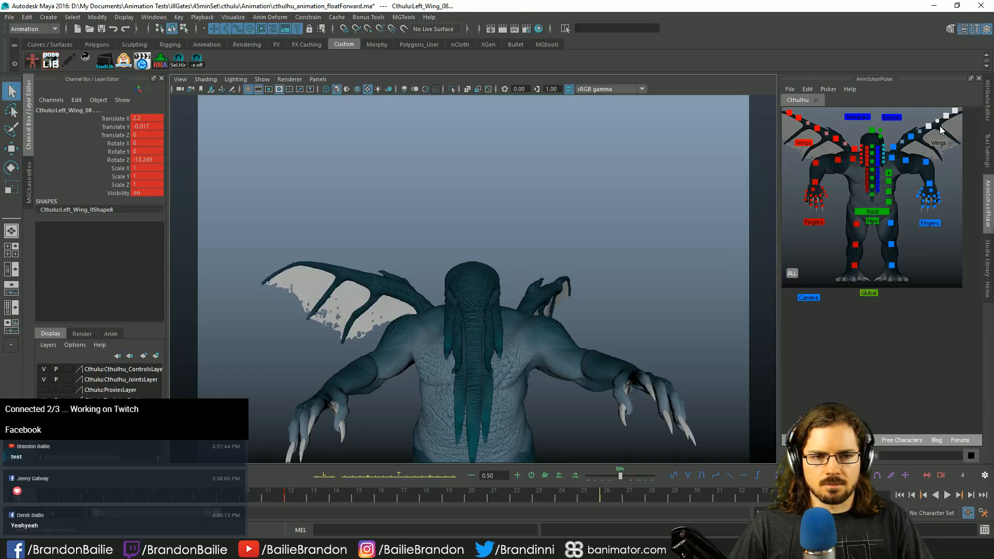
{"action": "key", "text": "e"}
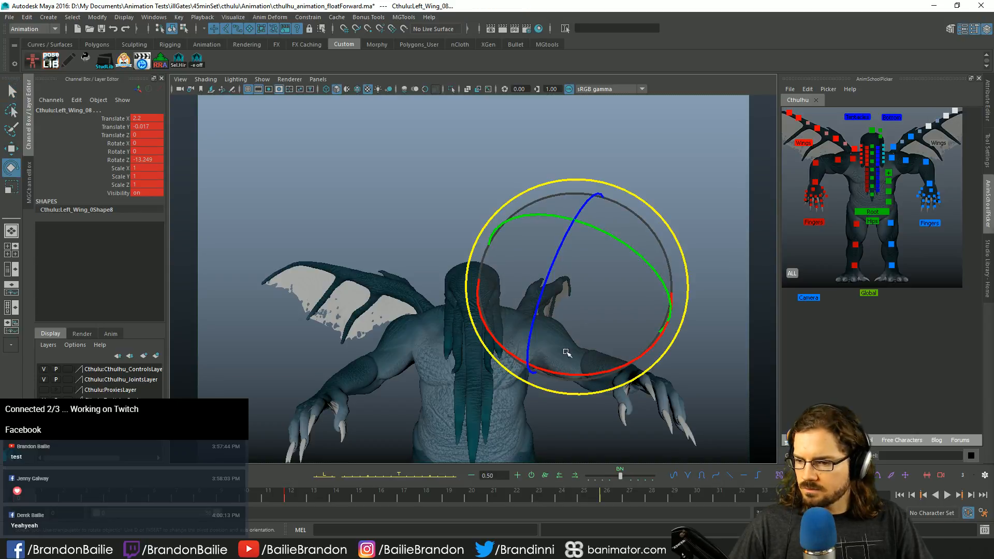
{"action": "key", "text": "period"}
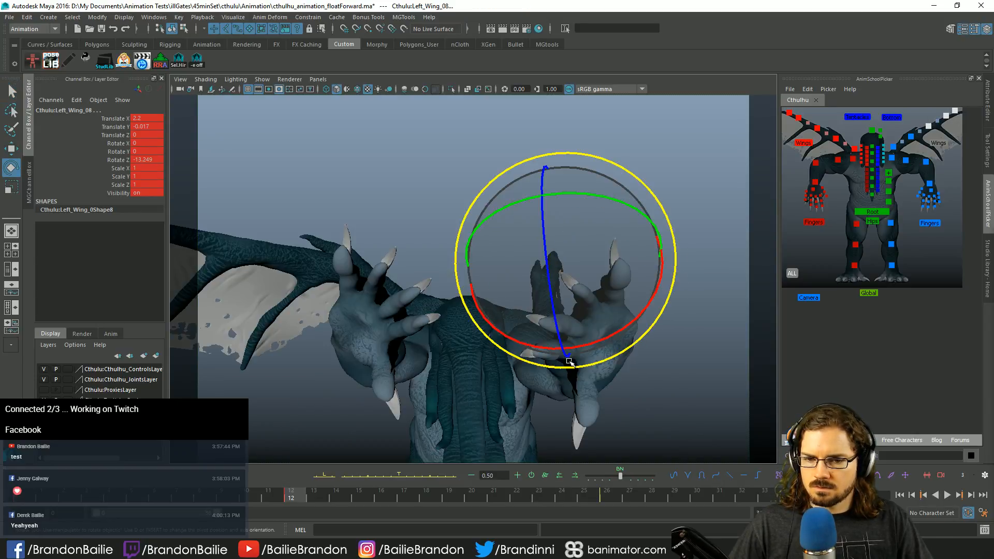
{"action": "key", "text": "comma"}
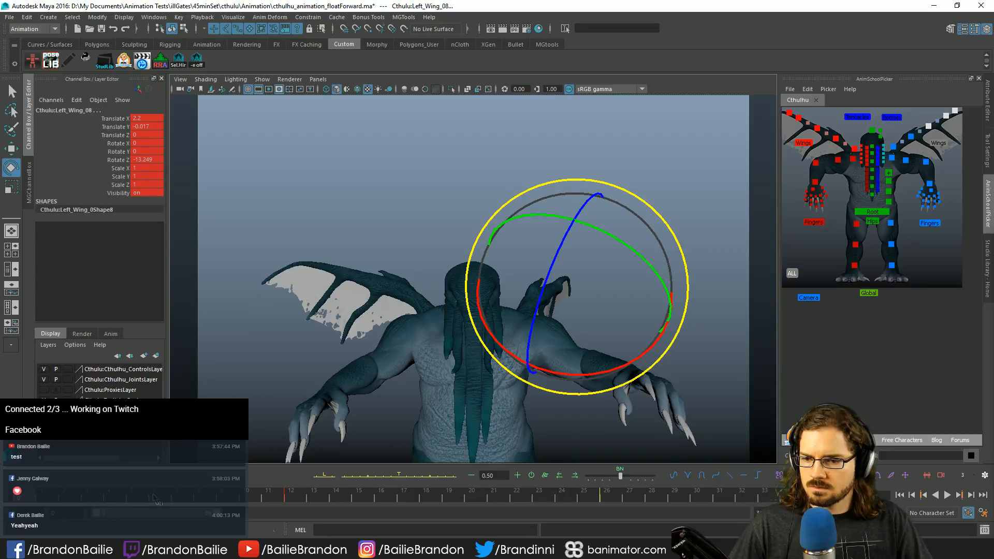
{"action": "left_click", "coordinate": [158, 497]}
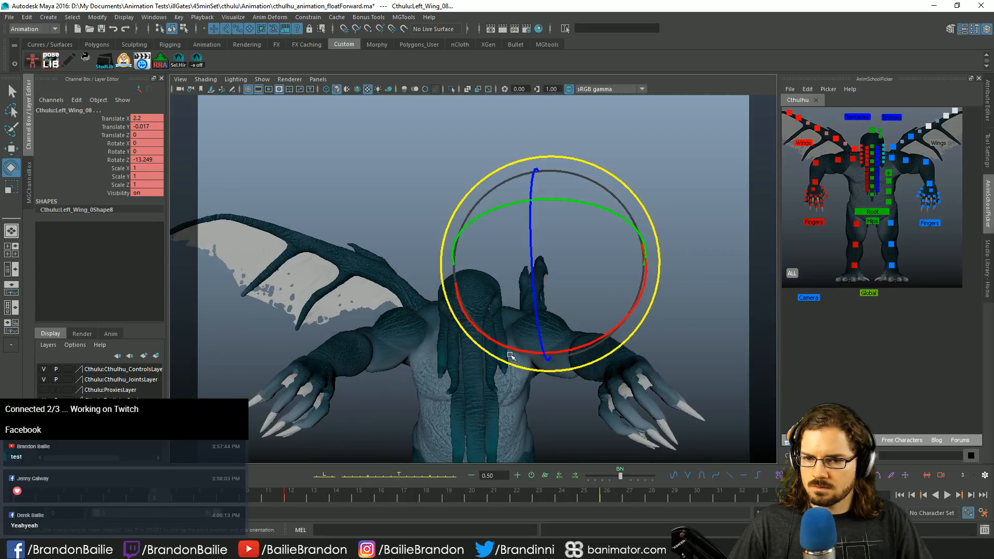
{"action": "key", "text": "s"}
{"action": "key", "text": "comma"}
{"action": "key", "text": "period"}
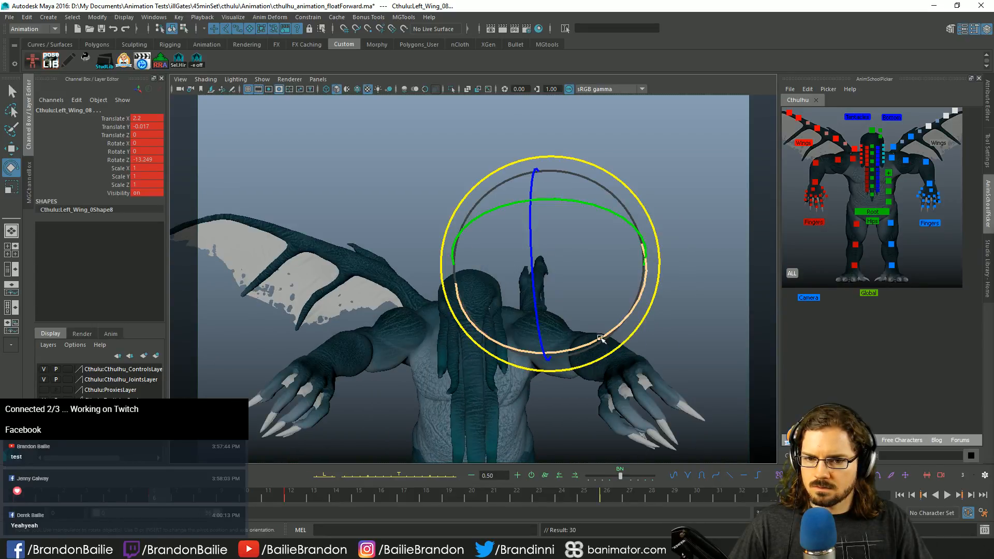
Step: Rotate the three outer left wing controls at the new in-between key to about Y -6.39 and step through the motion
{"action": "left_click_drag", "start_coordinate": [601, 338], "coordinate": [584, 335]}
{"action": "key", "text": "ctrl+z"}
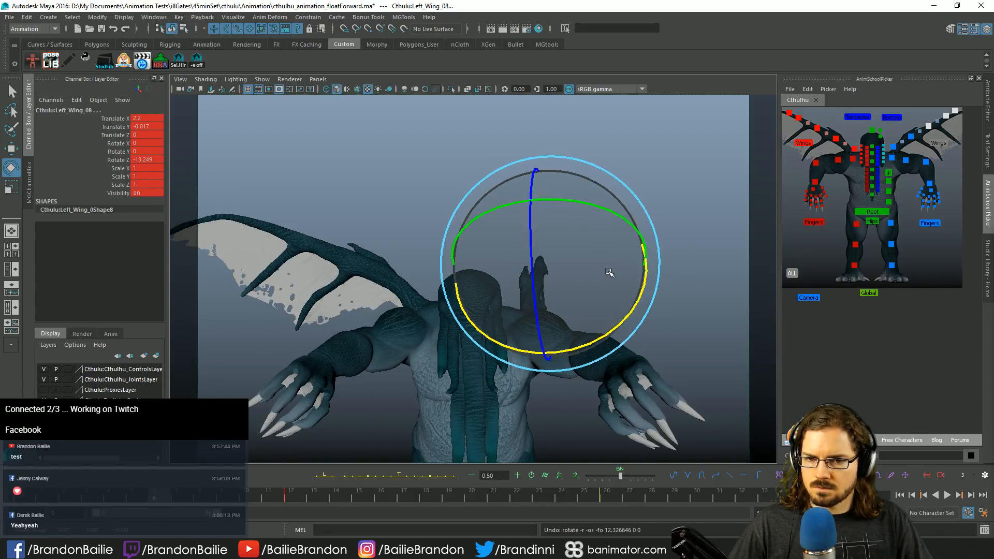
{"action": "left_click_drag", "start_coordinate": [609, 214], "coordinate": [592, 218]}
{"action": "key", "text": "q"}
{"action": "key", "text": "comma"}
{"action": "key", "text": "alt+period"}
{"action": "key", "text": "alt+period"}
{"action": "key", "text": "alt+period"}
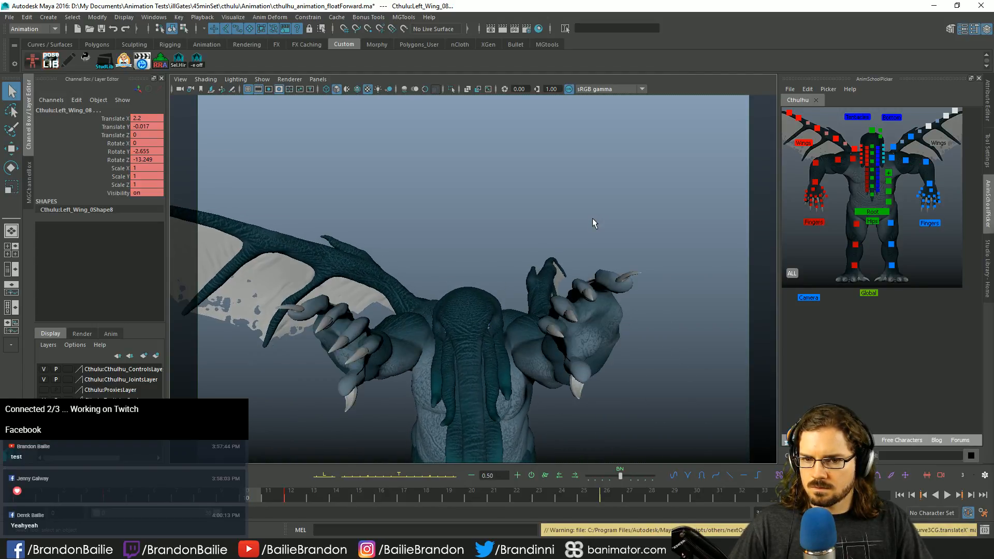
Step: Rotate the three outer left wing controls at frame 11 to about Y 16.16 and check the playback
{"action": "key", "text": "e"}
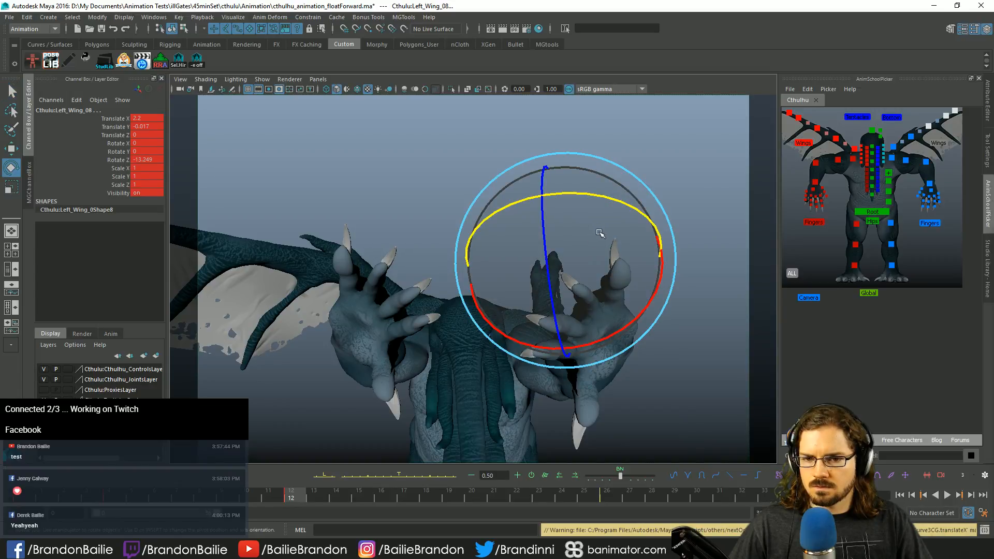
{"action": "key", "text": "alt+comma"}
{"action": "left_click_drag", "start_coordinate": [646, 216], "coordinate": [653, 215]}
{"action": "key", "text": "q"}
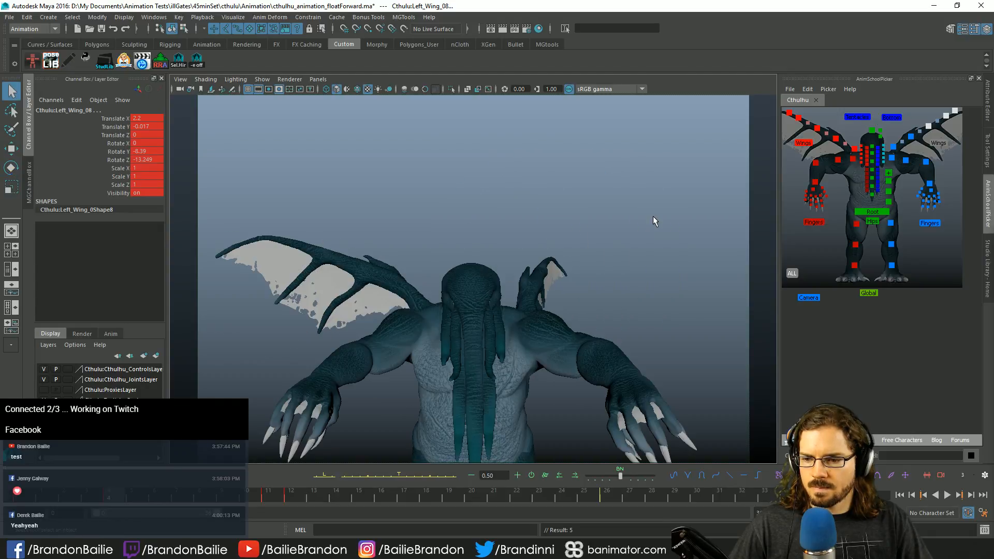
{"action": "key", "text": "bracketleft"}
{"action": "key", "text": "alt+v"}
{"action": "key", "text": "comma"}
{"action": "key", "text": "comma"}
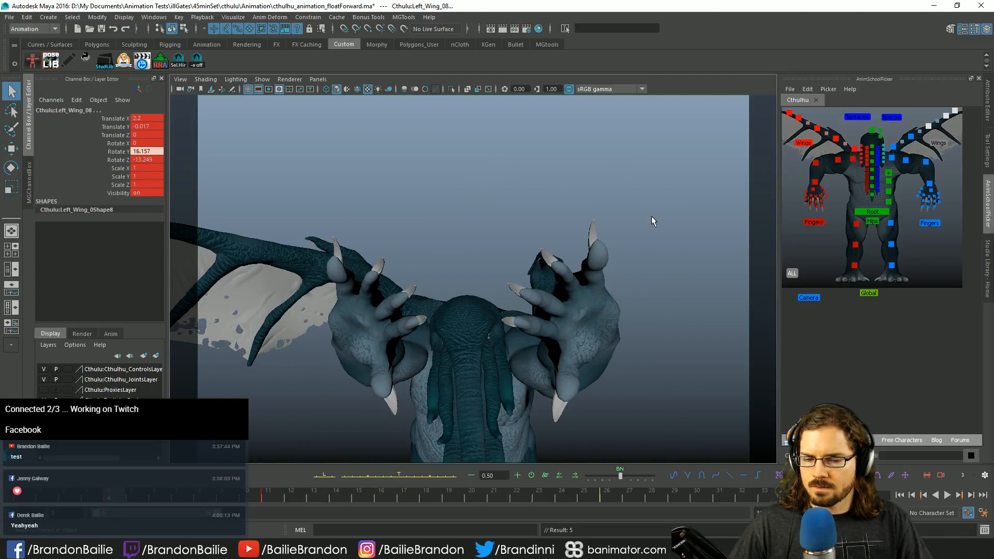
{"action": "key", "text": "alt+v"}
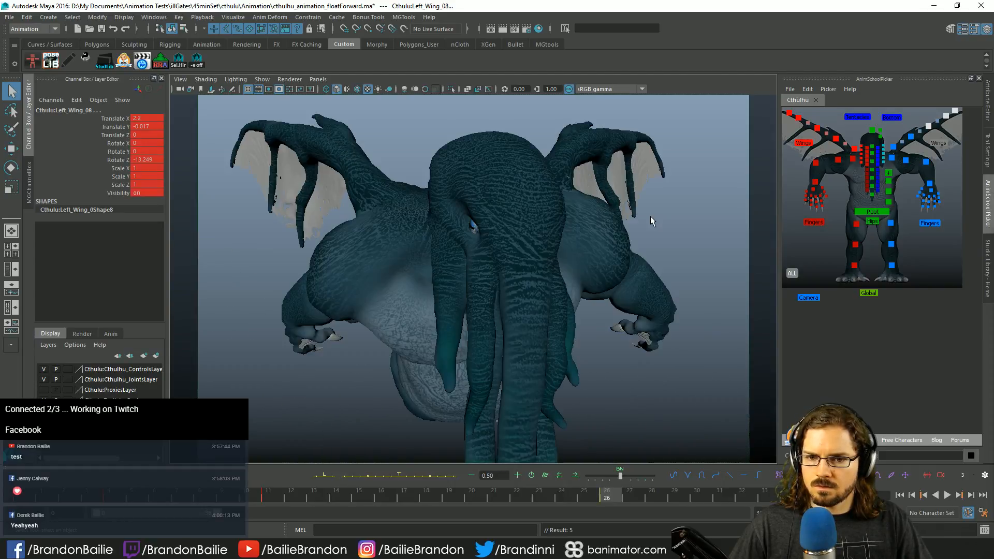
Step: Add the Left_Wing_03 control to the selection and rotate the left wing controls past frame 26 to about Y 11.98
{"action": "key", "text": "e"}
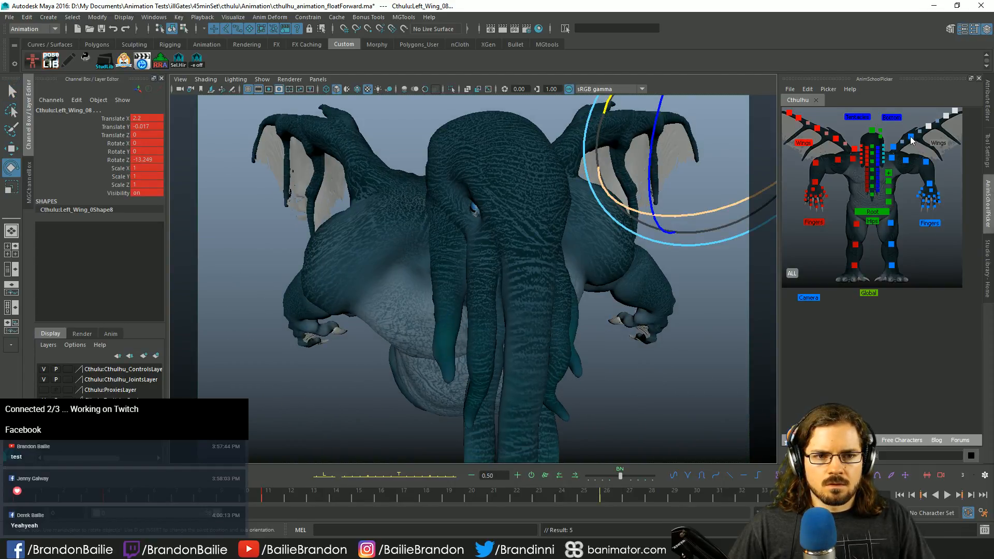
{"action": "left_click", "coordinate": [911, 139]}
{"action": "left_click_drag", "start_coordinate": [662, 122], "coordinate": [676, 120]}
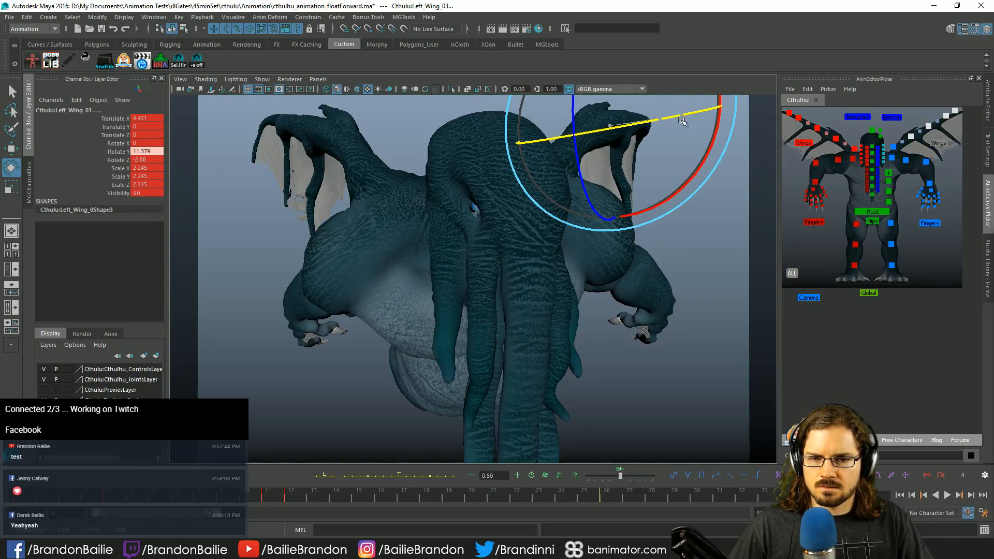
{"action": "left_click_drag", "start_coordinate": [682, 121], "coordinate": [684, 121]}
{"action": "key", "text": "q"}
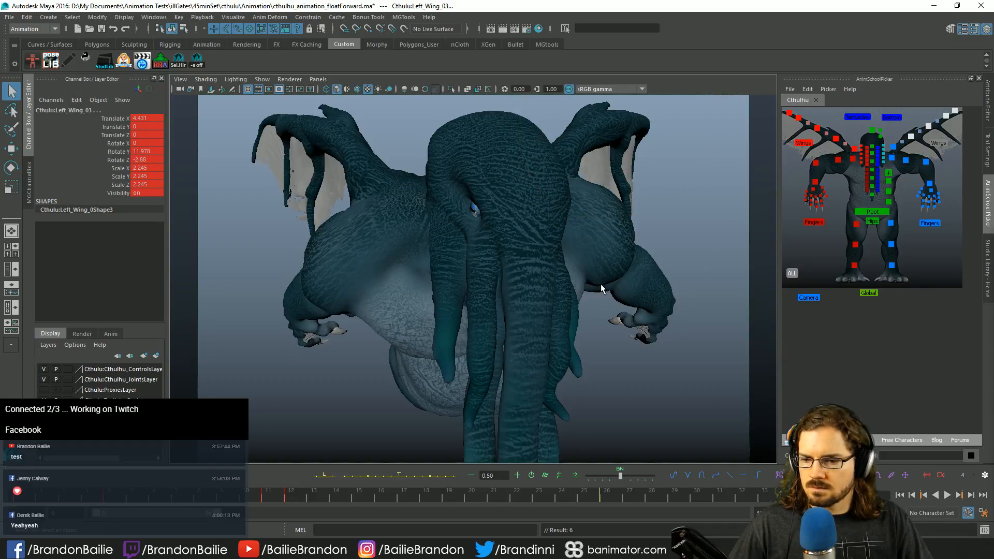
{"action": "key", "text": "ctrl+z"}
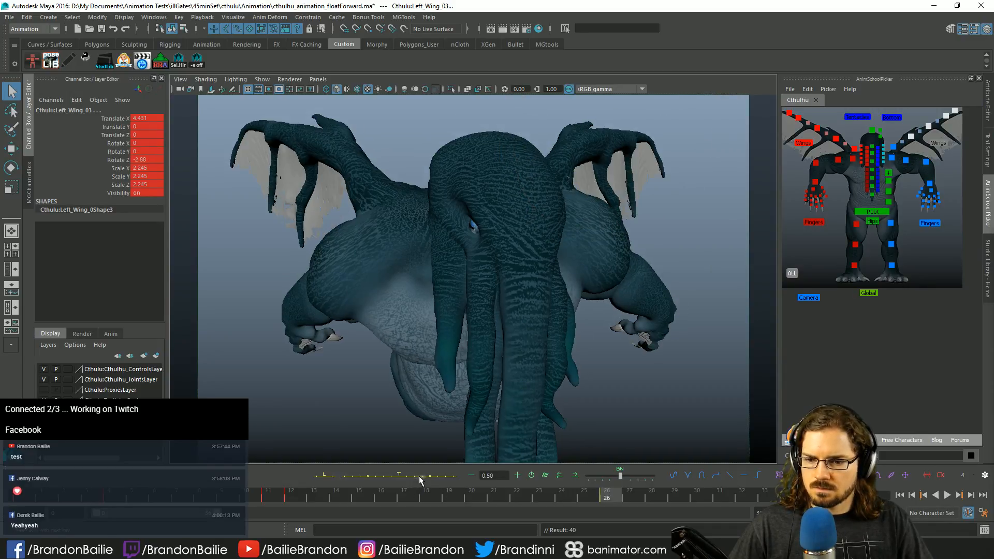
Step: Step from frame 26 back to frame 11 and forward to frame 15 to examine how the left wing folds
{"action": "left_click", "coordinate": [421, 476]}
{"action": "key", "text": "comma"}
{"action": "key", "text": "comma"}
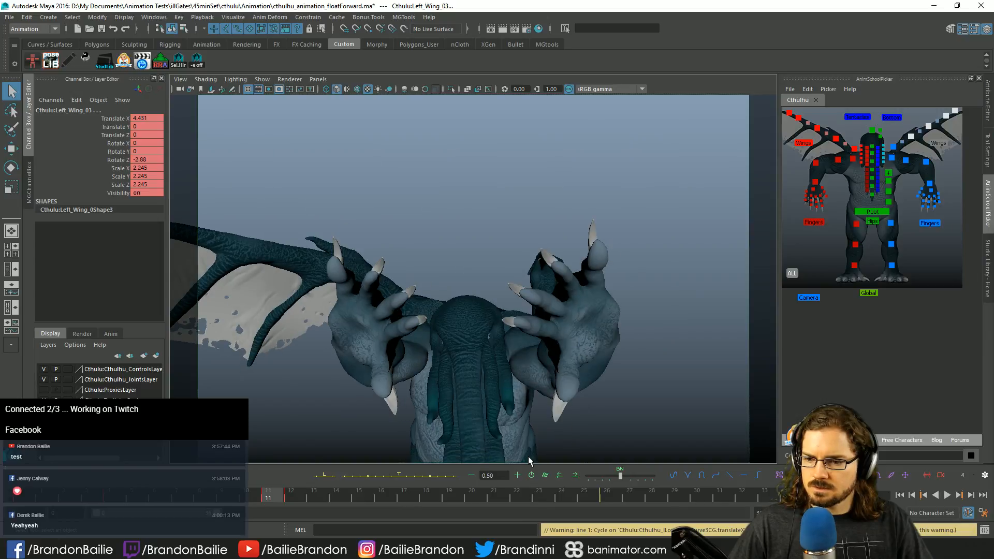
{"action": "key", "text": "period"}
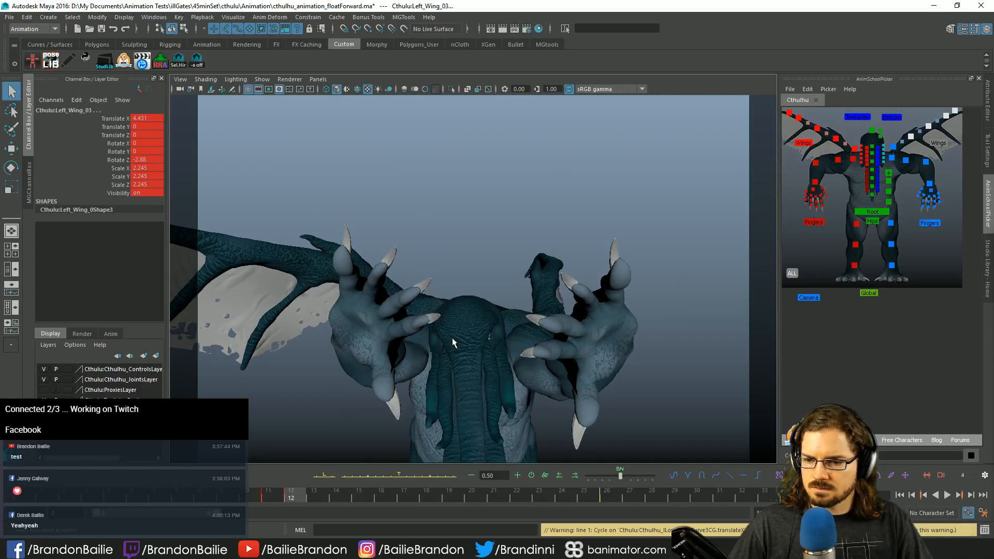
{"action": "key", "text": "period"}
{"action": "key", "text": "period"}
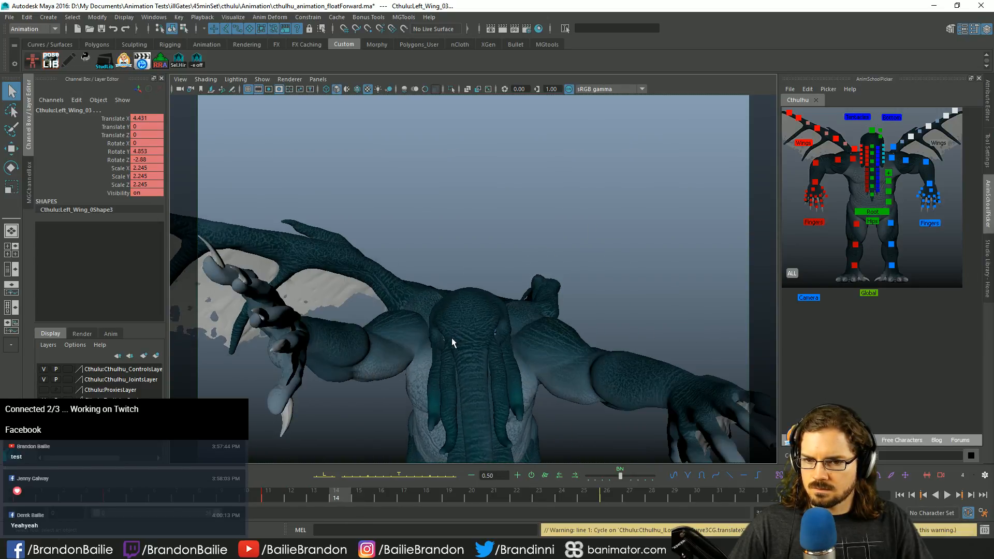
{"action": "key", "text": "alt+period"}
{"action": "key", "text": "alt+period"}
{"action": "key", "text": "comma"}
{"action": "key", "text": "alt+period"}
{"action": "key", "text": "alt+period"}
{"action": "key", "text": "alt+period"}
{"action": "key", "text": "alt+period"}
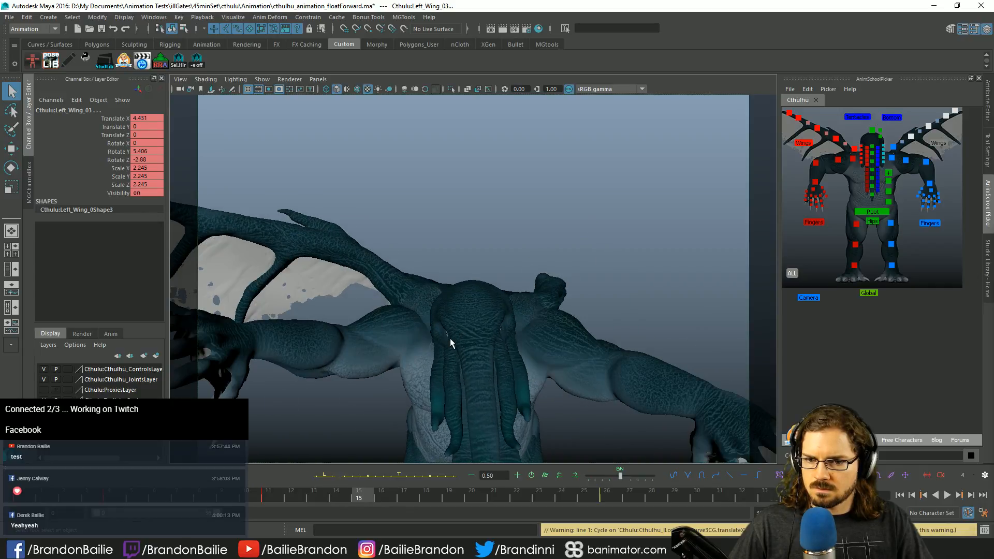
Step: Rotate the selected left wing controls at frame 15 to curl the wing tip, key the pose, and step through the neighbouring keys
{"action": "key", "text": "e"}
{"action": "left_click_drag", "start_coordinate": [546, 255], "coordinate": [542, 284]}
{"action": "key", "text": "s"}
{"action": "key", "text": "q"}
{"action": "key", "text": "comma"}
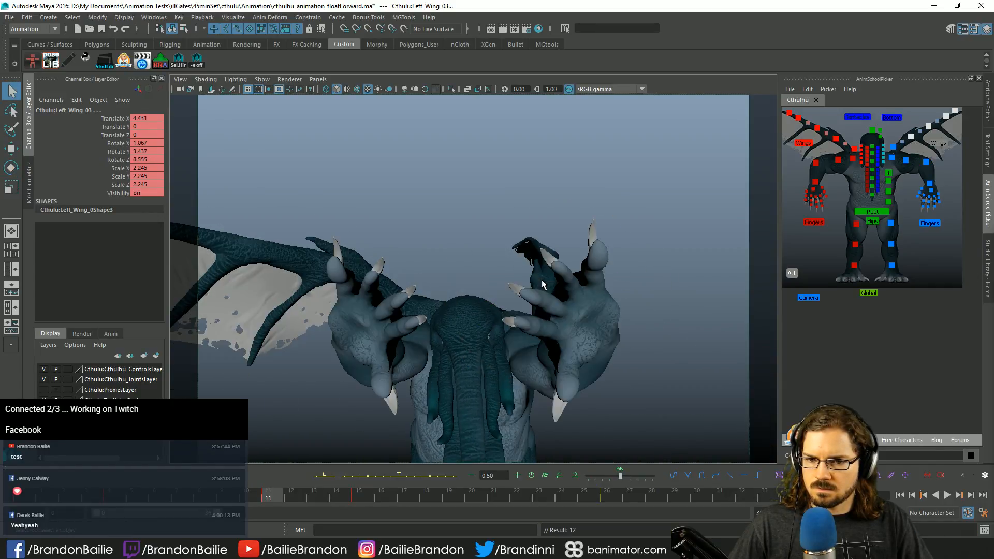
{"action": "key", "text": "period"}
{"action": "key", "text": "period"}
{"action": "key", "text": "period"}
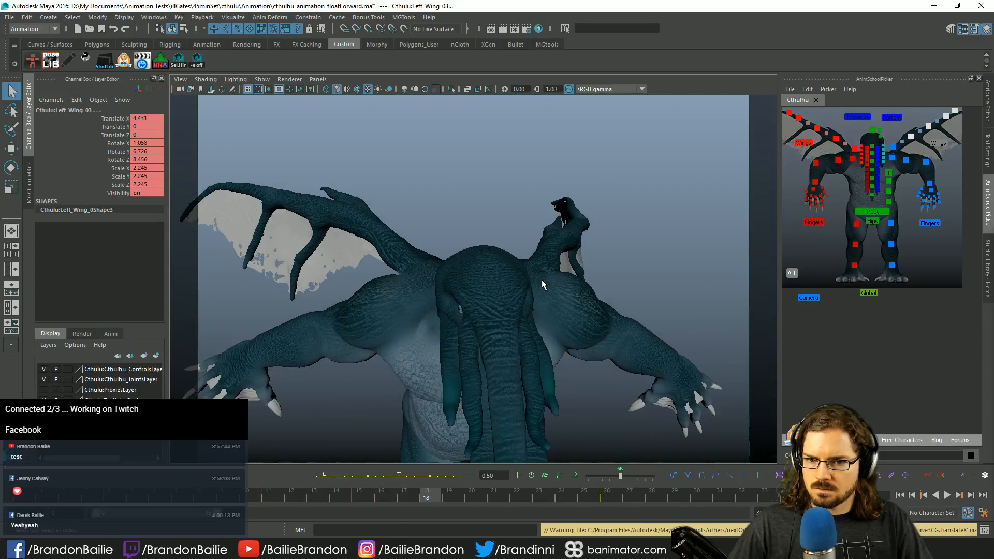
Step: Key the selected left wing controls at frame 14 in place of the frame 15 key
{"action": "key", "text": "alt+period"}
{"action": "key", "text": "alt+comma"}
{"action": "key", "text": "alt+comma"}
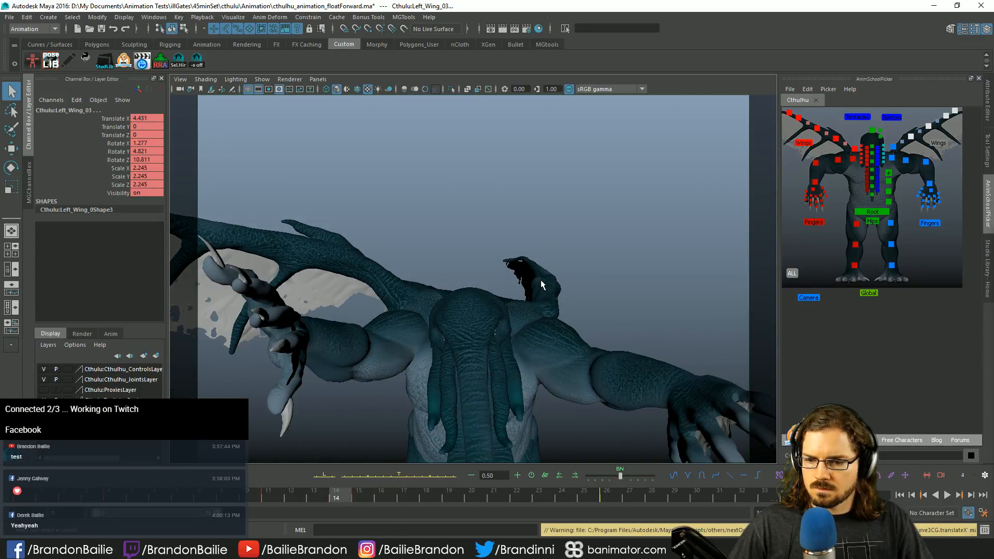
{"action": "key", "text": "s"}
{"action": "key", "text": "alt+period"}
{"action": "key", "text": "alt+comma"}
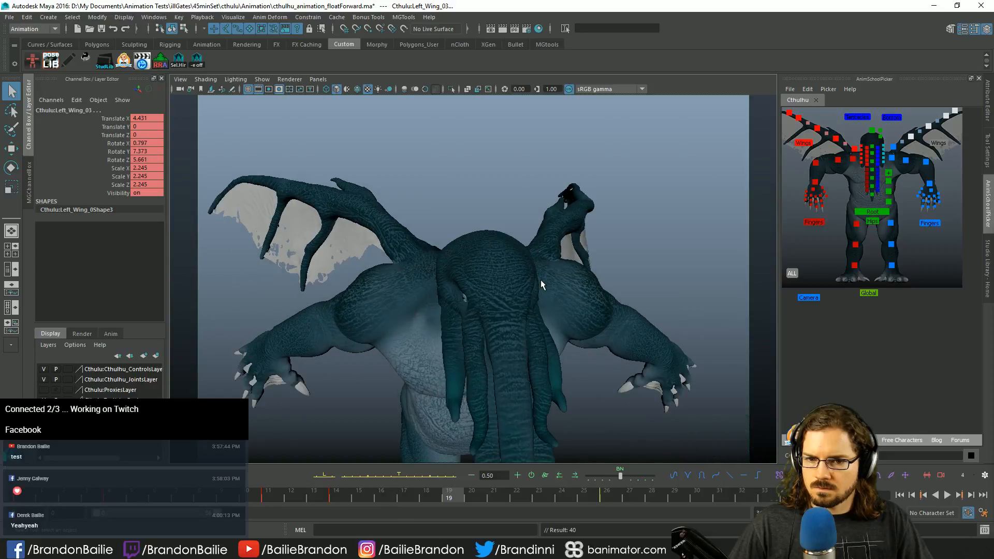
Step: Apply the Zero.pose to the selected left wing controls at frame 19 and rotate them slightly from it
{"action": "left_click", "coordinate": [985, 268]}
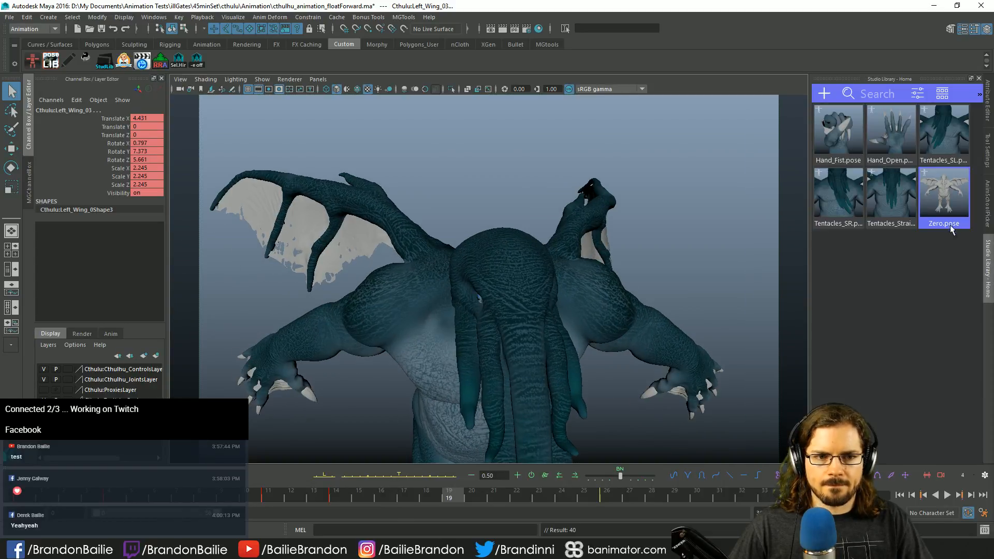
{"action": "double_click", "coordinate": [952, 217]}
{"action": "left_click", "coordinate": [987, 195]}
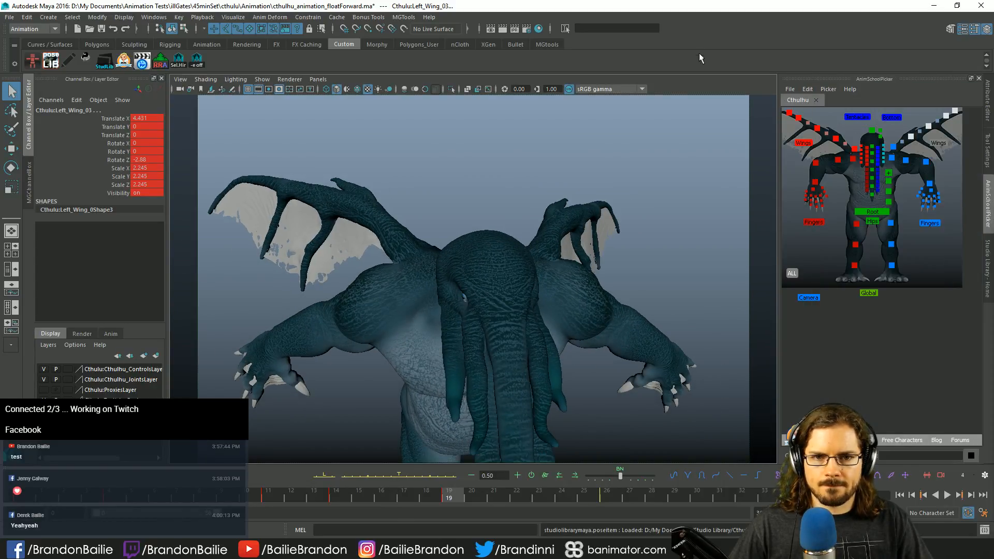
{"action": "key", "text": "e"}
{"action": "left_click_drag", "start_coordinate": [609, 224], "coordinate": [616, 224]}
{"action": "key", "text": "q"}
{"action": "key", "text": "comma"}
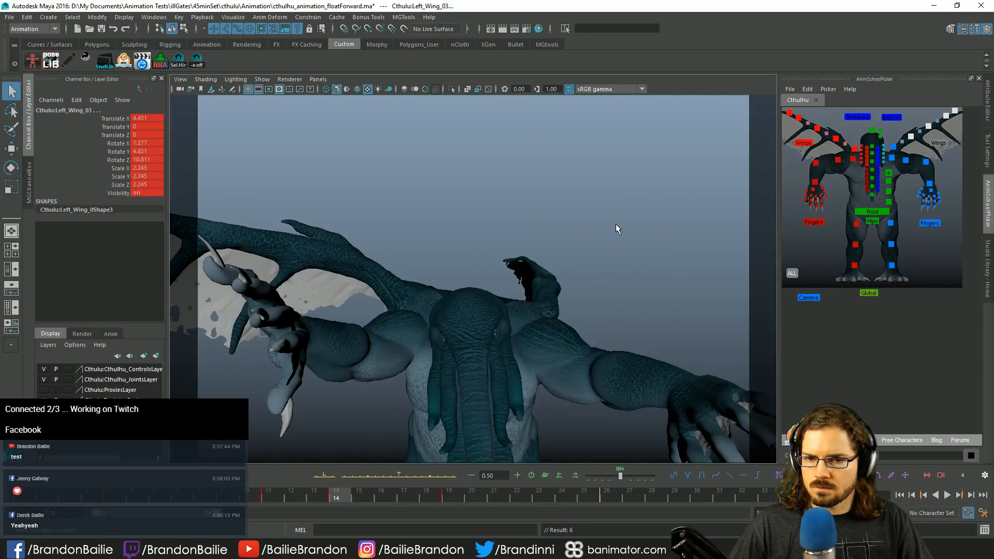
Step: Step ahead from frame 14 and play the animation to review the left wing's motion
{"action": "key", "text": "alt+period"}
{"action": "key", "text": "alt+period"}
{"action": "key", "text": "alt+v"}
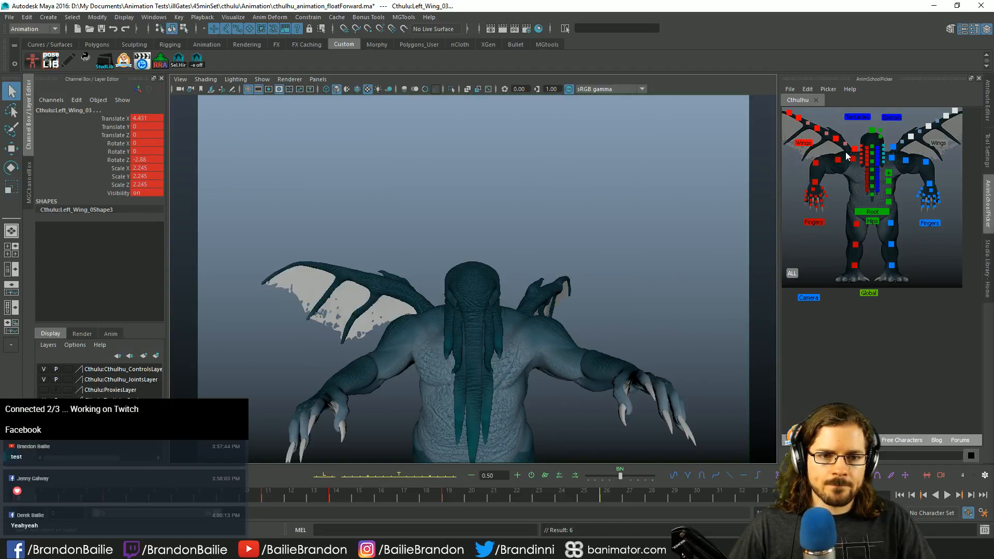
Step: Select the right wing's root control and check the Twitch stream chat in the browser before returning to Maya
{"action": "left_click", "coordinate": [853, 150]}
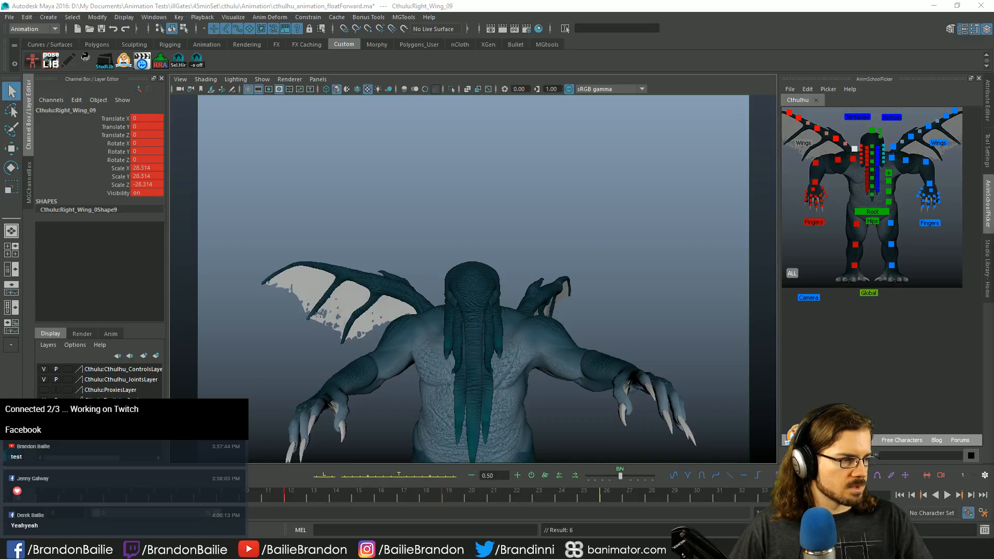
{"action": "key", "text": "alt+Tab"}
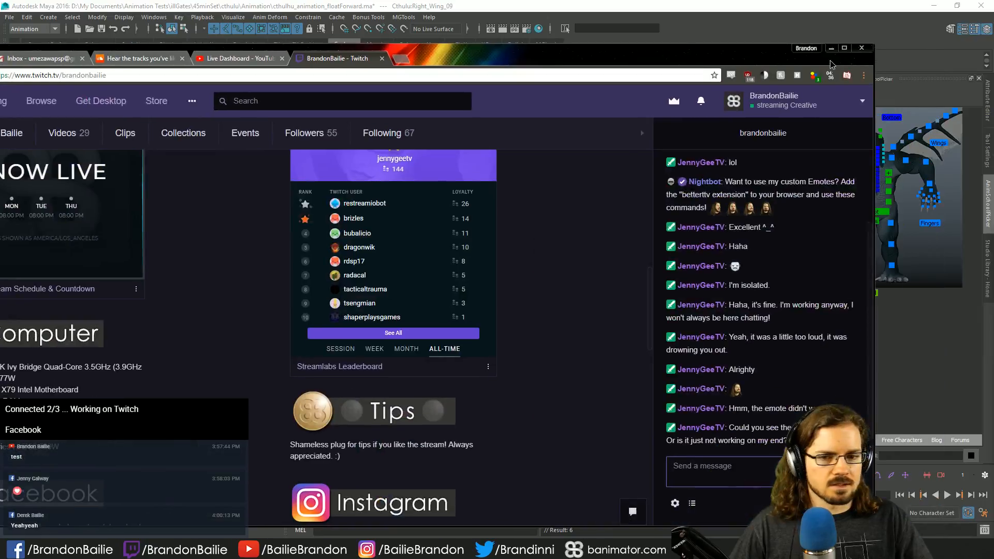
{"action": "mouse_move", "coordinate": [735, 393]}
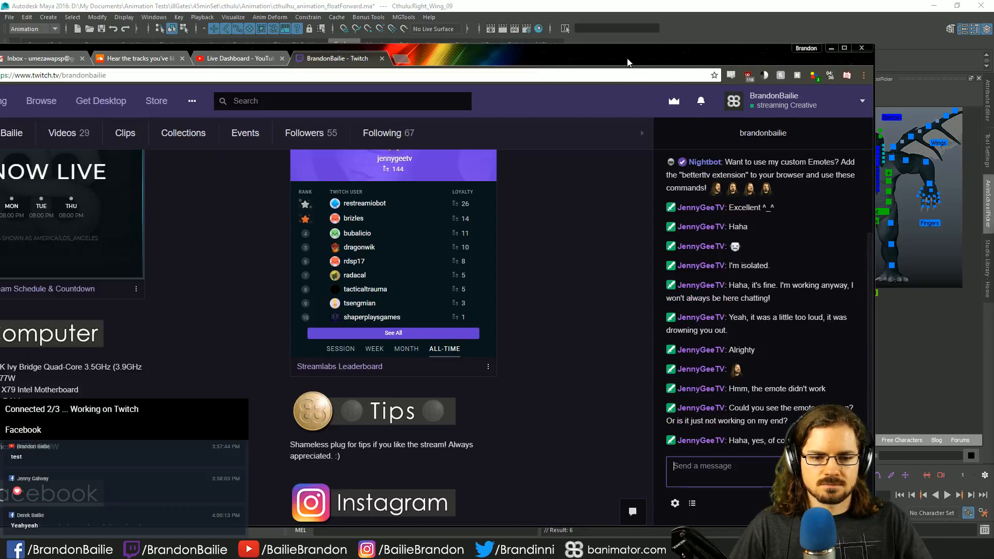
{"action": "key", "text": "alt+Tab"}
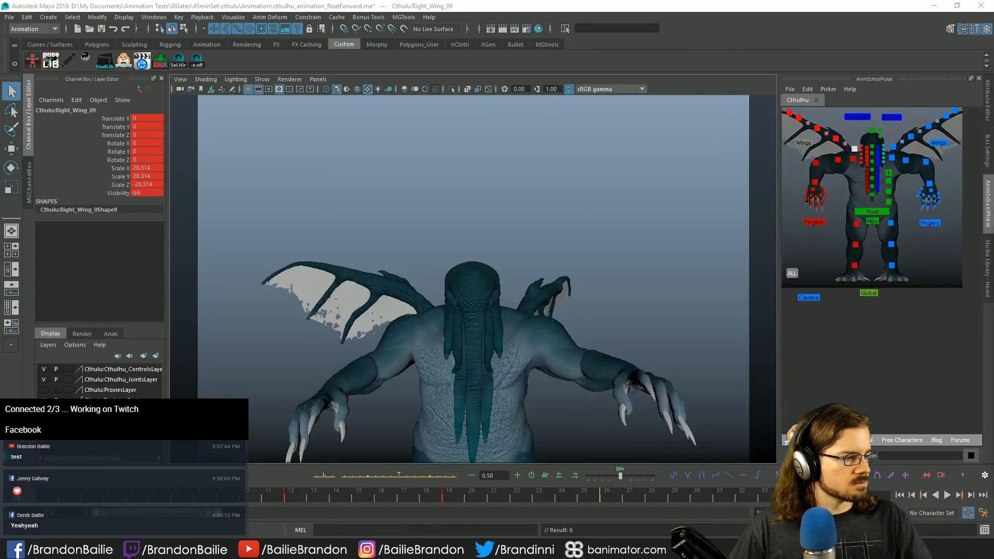
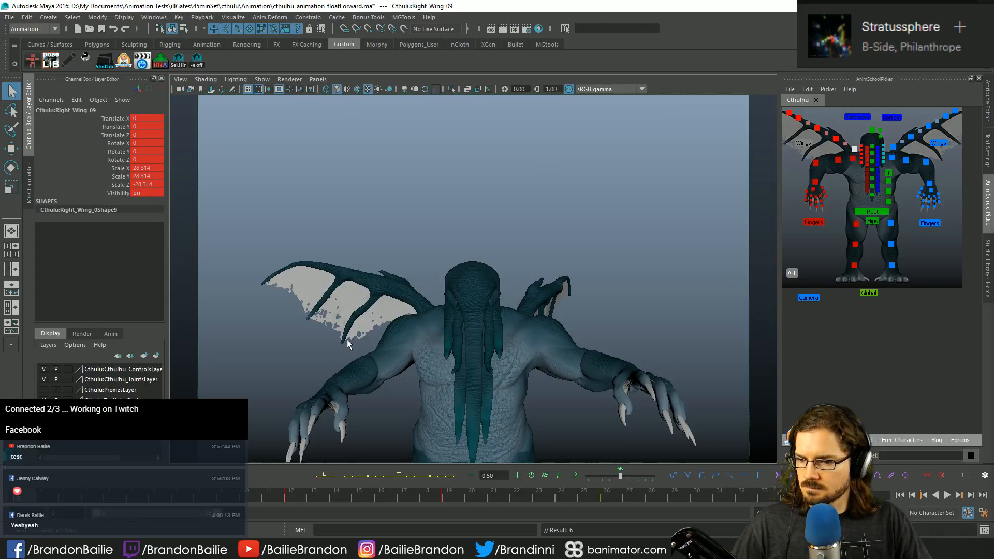
Step: Rotate the right wing's root control at frame 12 so the wing folds upward behind the shoulder, and key it
{"action": "key", "text": "e"}
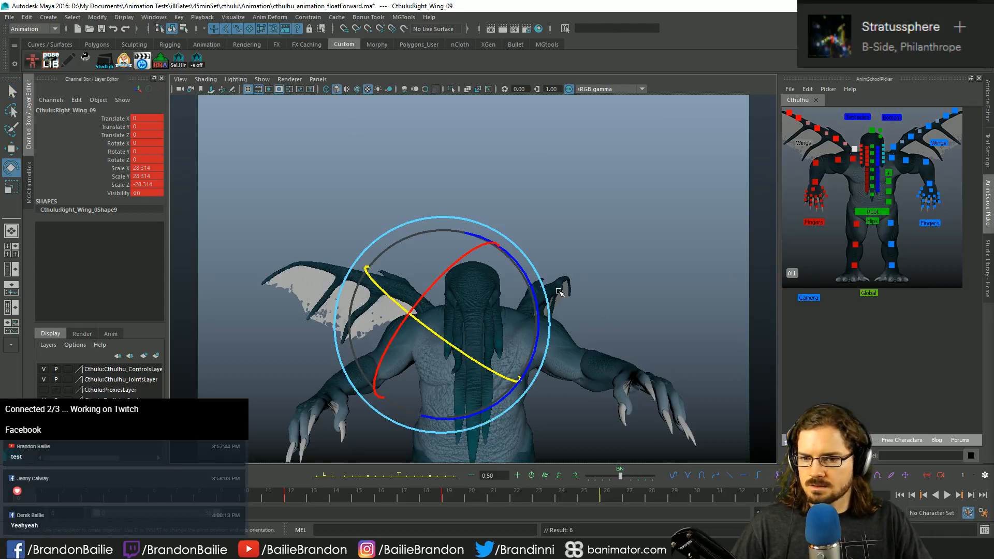
{"action": "left_click_drag", "start_coordinate": [479, 300], "coordinate": [466, 329]}
{"action": "key", "text": "q"}
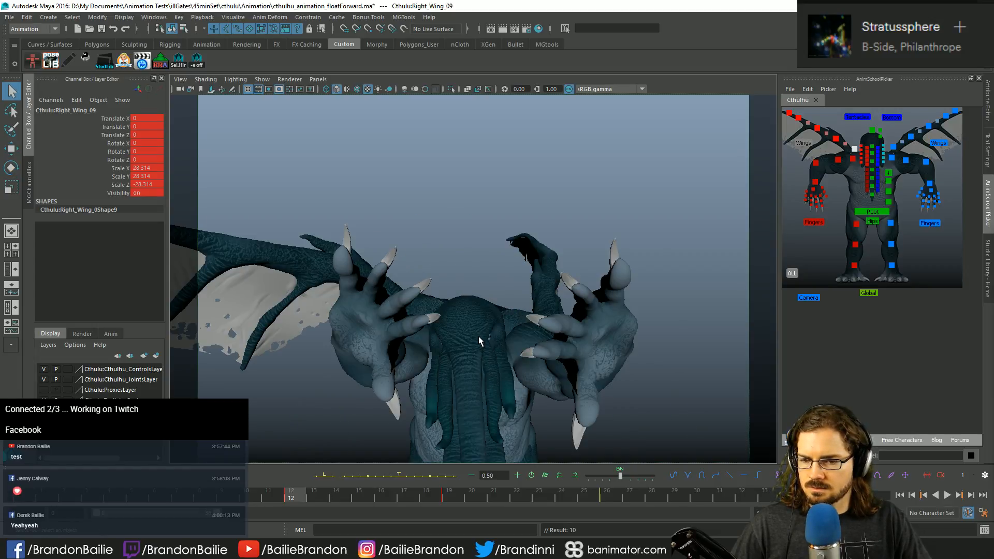
{"action": "key", "text": "e"}
{"action": "left_click_drag", "start_coordinate": [400, 309], "coordinate": [365, 335]}
{"action": "key", "text": "s"}
{"action": "key", "text": "q"}
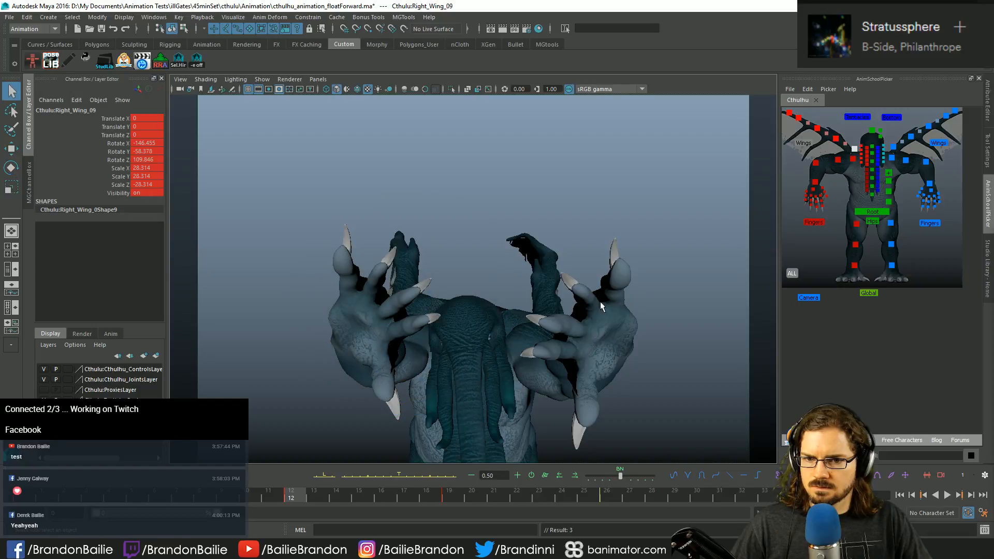
Step: Rotate the right wing's root control on the frame with lowered arms, key its rotation, and check the motion in playback
{"action": "key", "text": "alt+v"}
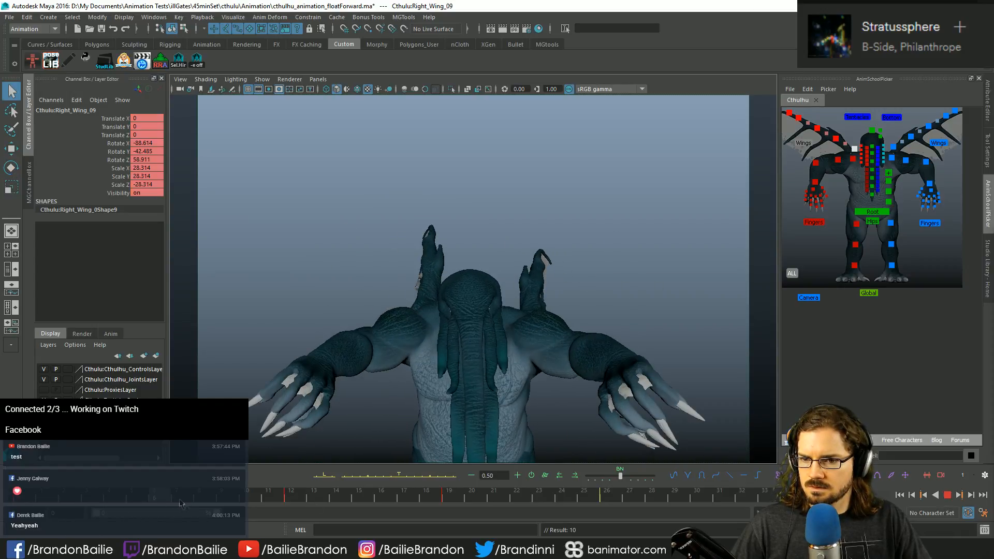
{"action": "key", "text": "alt+v"}
{"action": "key", "text": "e"}
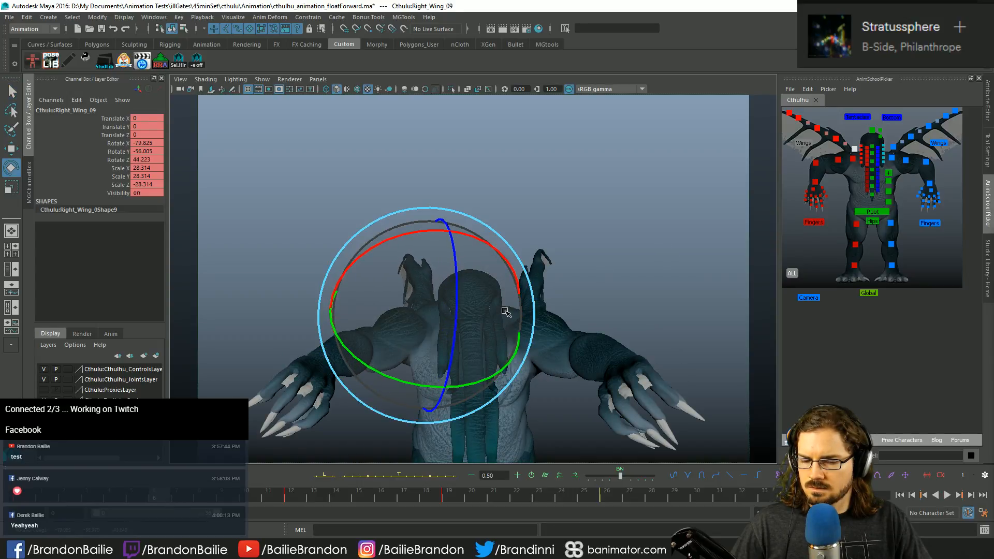
{"action": "key", "text": "shift+e"}
{"action": "key", "text": "q"}
{"action": "left_click", "coordinate": [34, 487]}
{"action": "key", "text": "alt+v"}
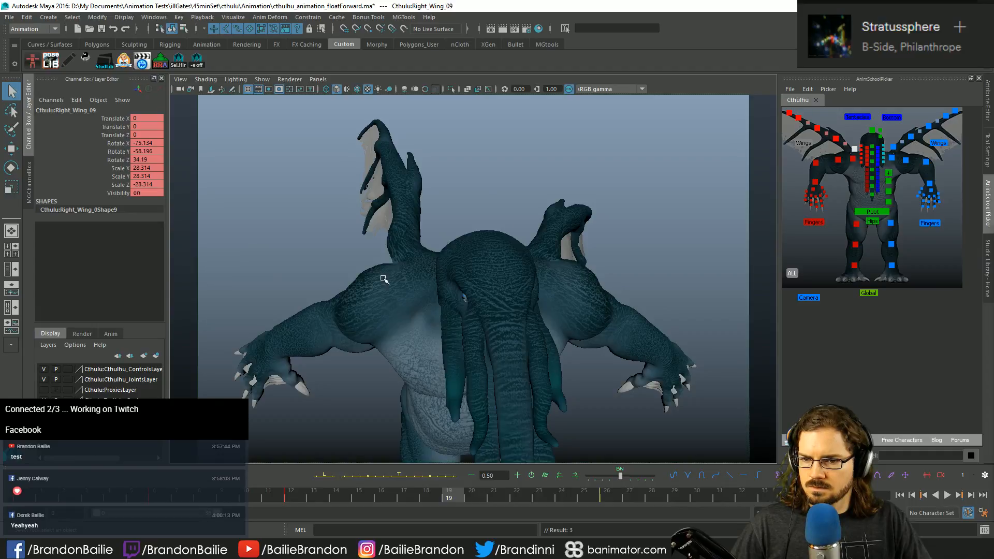
Step: Move and rotate the right wing's root control at frame 19 to fold the wing closer to the head, undoing unwanted adjustments
{"action": "key", "text": "w"}
{"action": "left_click_drag", "start_coordinate": [432, 280], "coordinate": [503, 274]}
{"action": "key", "text": "q"}
{"action": "key", "text": "e"}
{"action": "left_click_drag", "start_coordinate": [446, 291], "coordinate": [426, 260]}
{"action": "key", "text": "ctrl+z"}
{"action": "key", "text": "ctrl+z"}
{"action": "key", "text": "w"}
{"action": "key", "text": "e"}
{"action": "key", "text": "w"}
{"action": "key", "text": "ctrl+z"}
{"action": "key", "text": "q"}
Step: Compare frame 19 with its neighbouring key and nudge the right wing's root control to refine the folded pose
{"action": "key", "text": "comma"}
{"action": "key", "text": "period"}
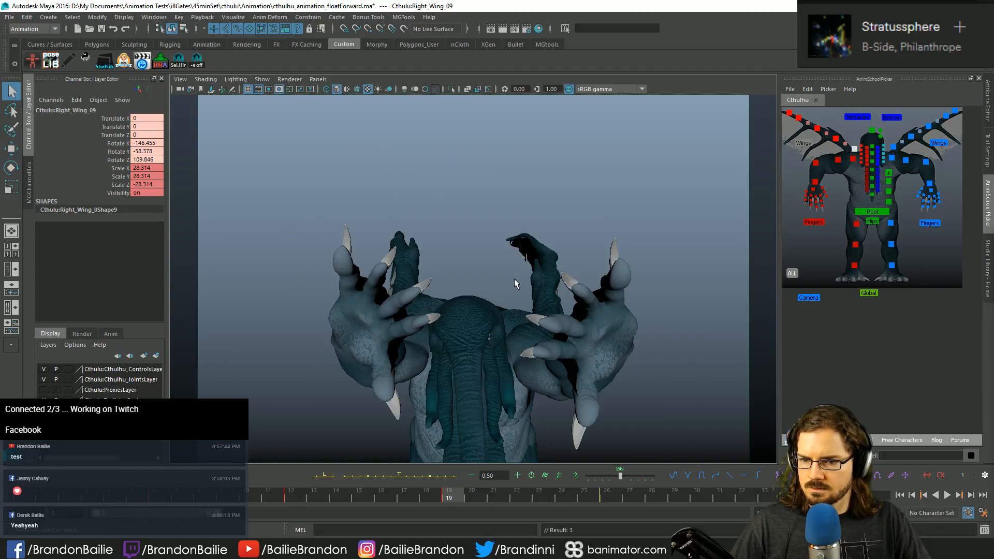
{"action": "key", "text": "ctrl+z"}
{"action": "key", "text": "w"}
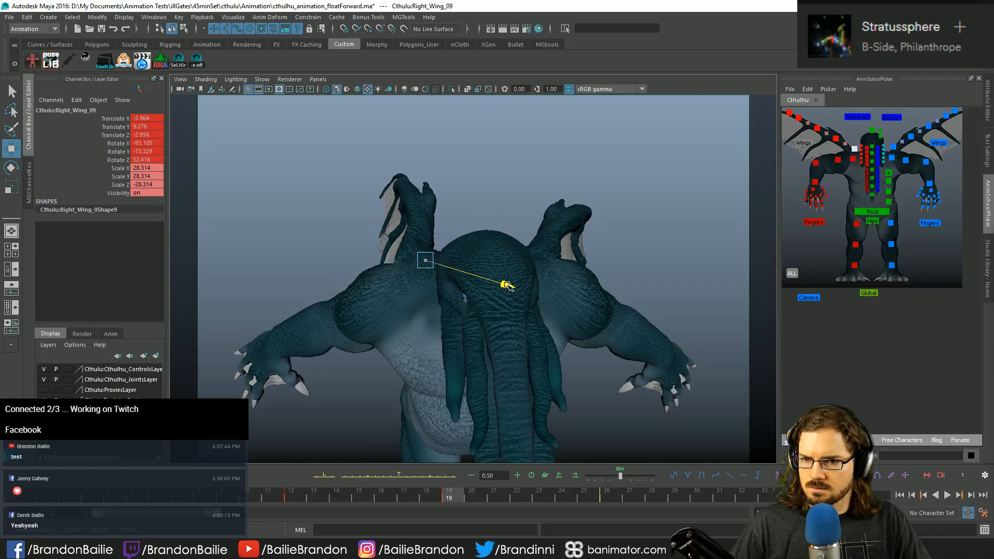
{"action": "left_click_drag", "start_coordinate": [508, 285], "coordinate": [511, 284]}
{"action": "key", "text": "q"}
{"action": "key", "text": "comma"}
{"action": "key", "text": "comma"}
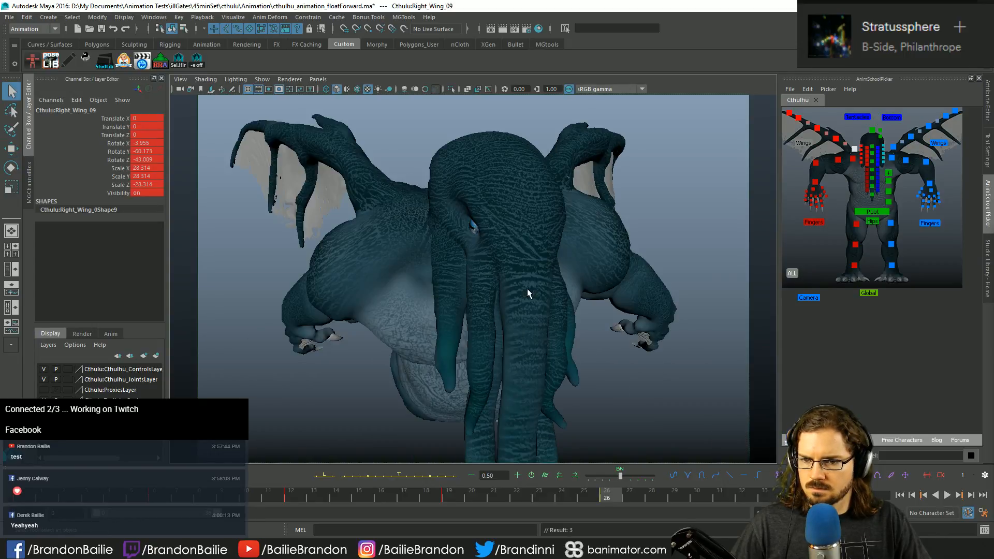
Step: Rotate and offset the right wing's root control in the pose after frame 26 to mirror the left wing, and key it
{"action": "key", "text": "e"}
{"action": "left_click_drag", "start_coordinate": [392, 212], "coordinate": [442, 186]}
{"action": "key", "text": "w"}
{"action": "key", "text": "e"}
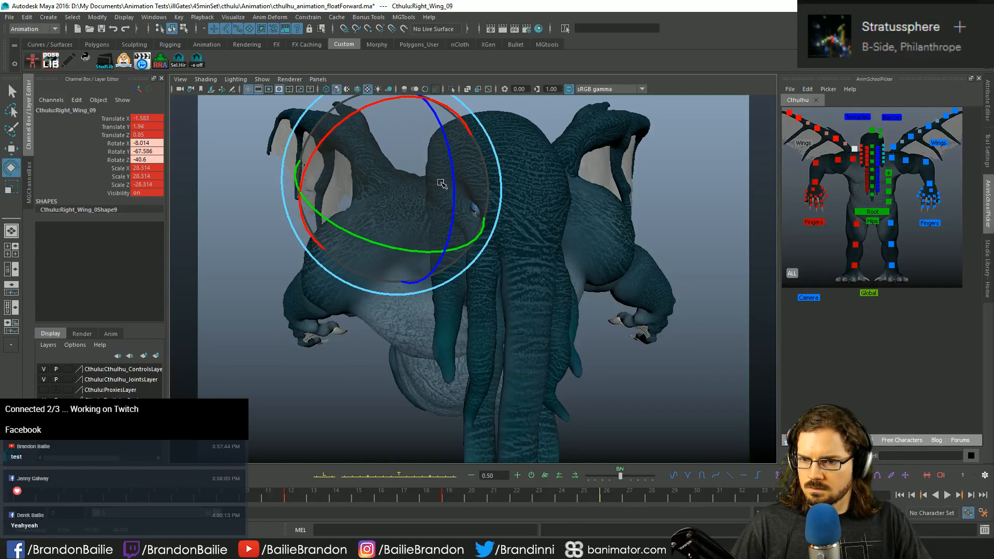
{"action": "key", "text": "s"}
{"action": "key", "text": "q"}
{"action": "key", "text": "comma"}
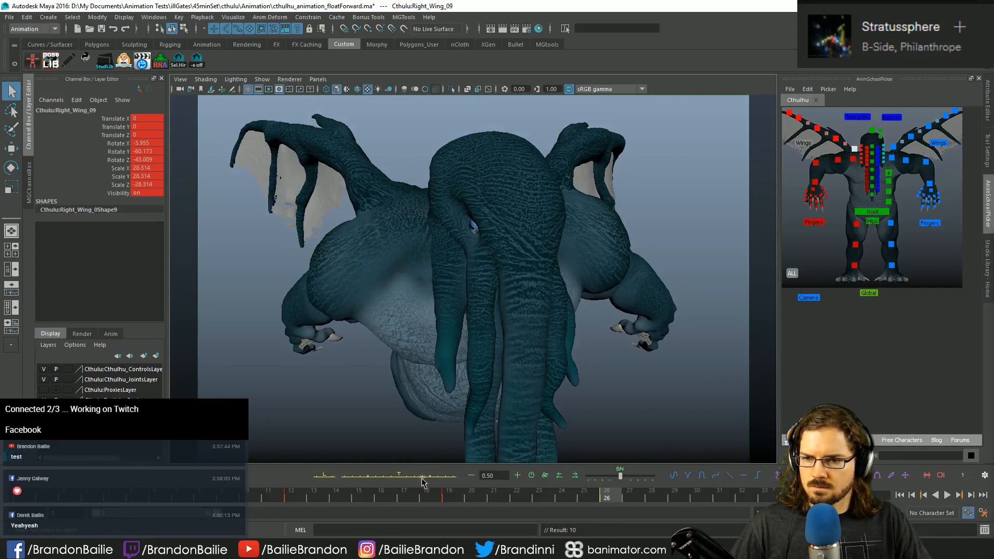
Step: Key the outer right wing controls at the early key with lowered arms and play the animation back
{"action": "left_click", "coordinate": [421, 478]}
{"action": "key", "text": "comma"}
{"action": "key", "text": "comma"}
{"action": "key", "text": "comma"}
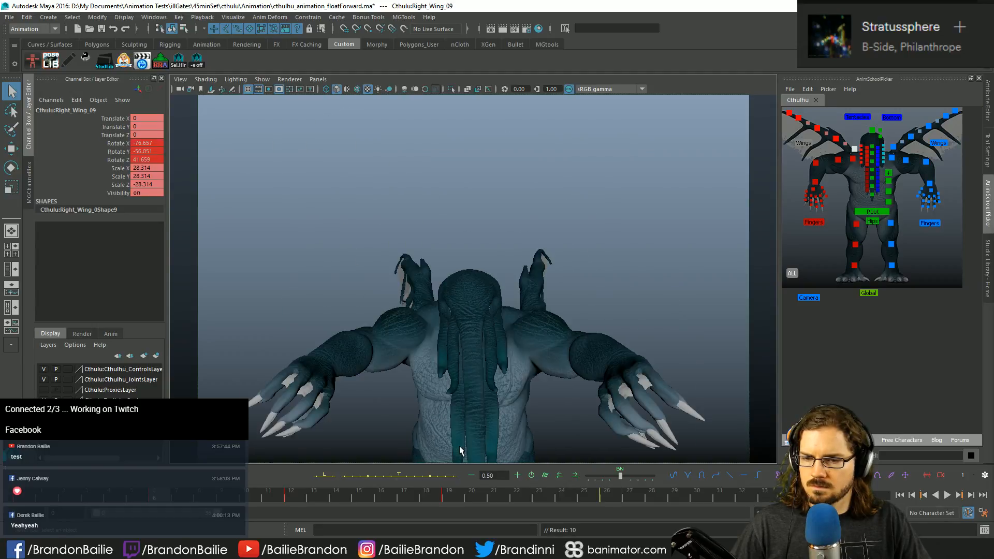
{"action": "left_click", "coordinate": [817, 127]}
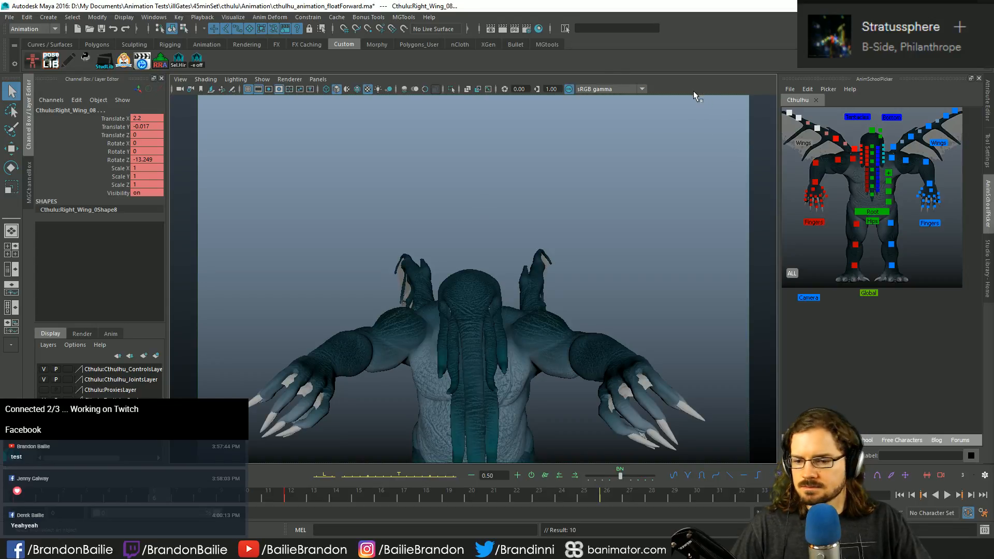
{"action": "key", "text": "s"}
{"action": "key", "text": "alt+v"}
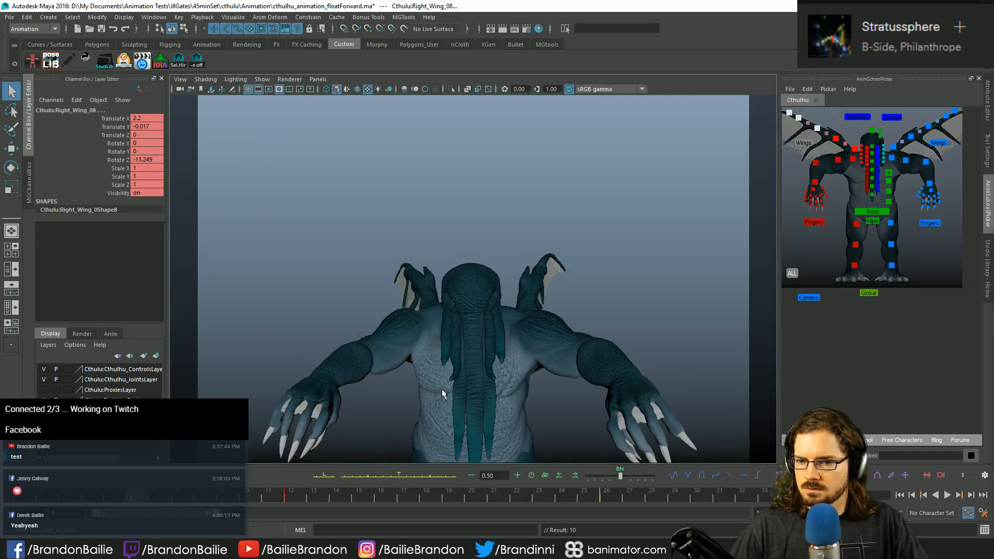
Step: Rotate the outer right wing controls to a Rotate Y of about -8, key them, and play the animation
{"action": "key", "text": "alt+v"}
{"action": "key", "text": "e"}
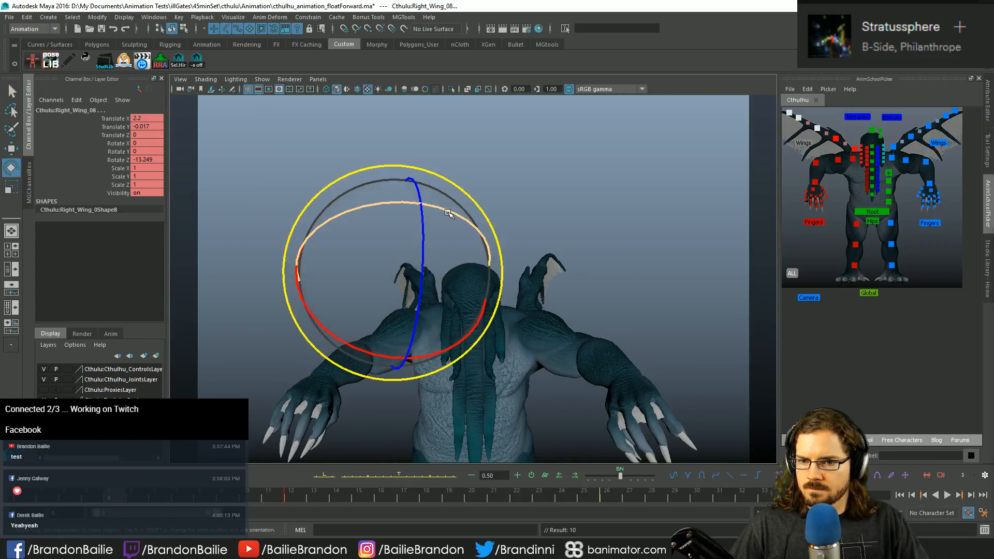
{"action": "left_click_drag", "start_coordinate": [448, 213], "coordinate": [461, 218]}
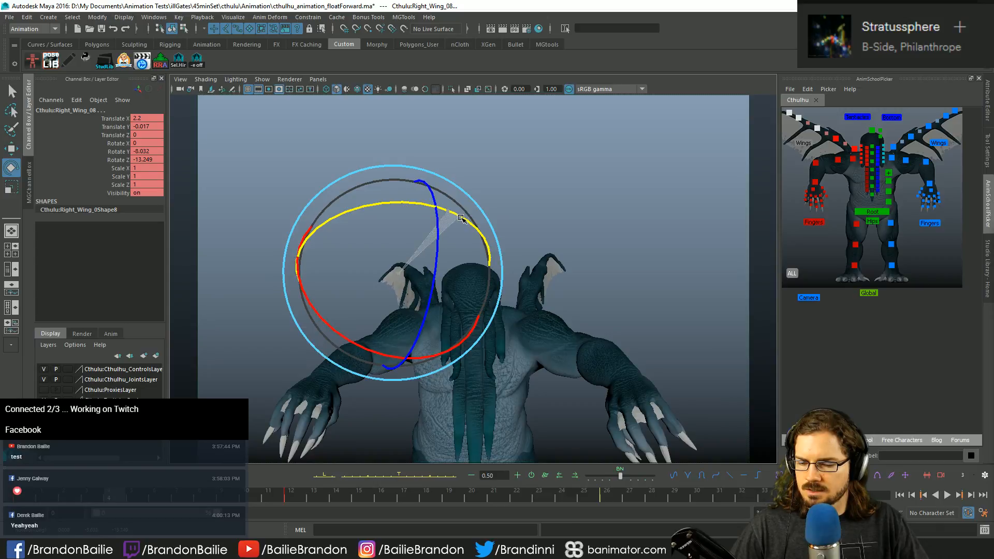
{"action": "key", "text": "q"}
{"action": "key", "text": "s"}
{"action": "key", "text": "alt+v"}
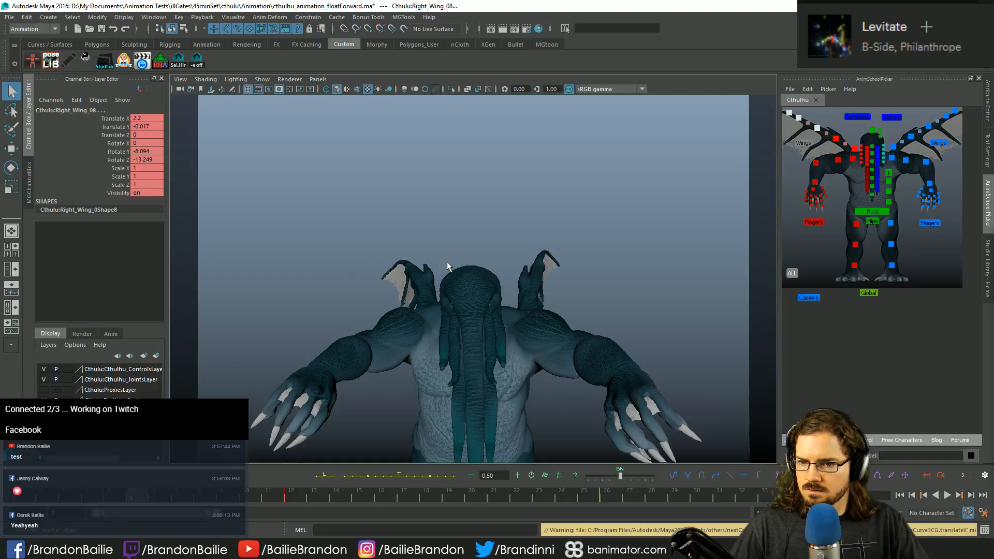
Step: Stop playback and rotate the outer right wing controls the opposite way, to a Rotate Y of about 2
{"action": "key", "text": "alt+v"}
{"action": "key", "text": "e"}
{"action": "key", "text": "alt+v"}
{"action": "key", "text": "alt+v"}
{"action": "left_click_drag", "start_coordinate": [421, 190], "coordinate": [402, 190]}
Step: Step back and forth frame by frame to examine how the right wing tip moves between its early poses
{"action": "key", "text": "alt+comma"}
{"action": "key", "text": "alt+comma"}
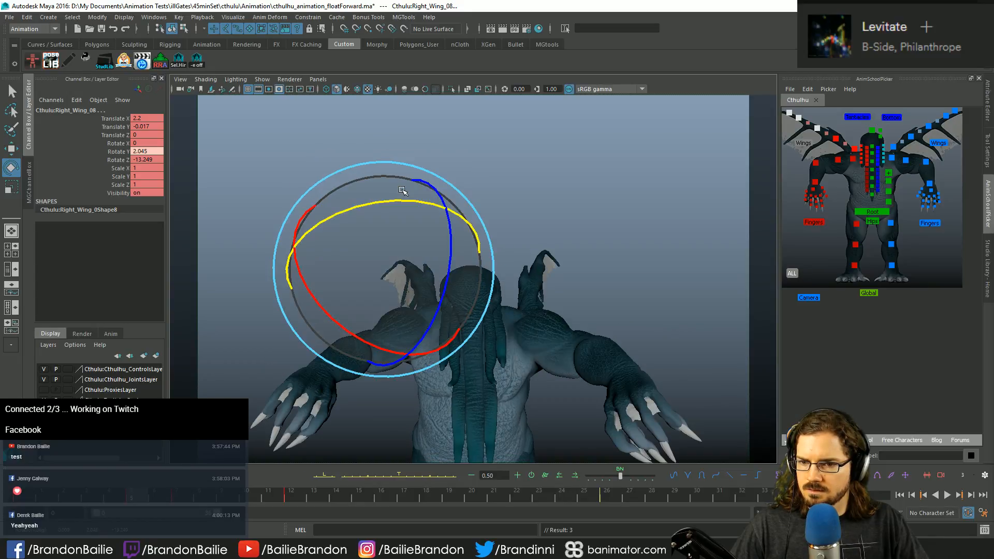
{"action": "key", "text": "alt+period"}
{"action": "key", "text": "alt+period"}
{"action": "key", "text": "alt+period"}
{"action": "key", "text": "alt+period"}
{"action": "key", "text": "alt+period"}
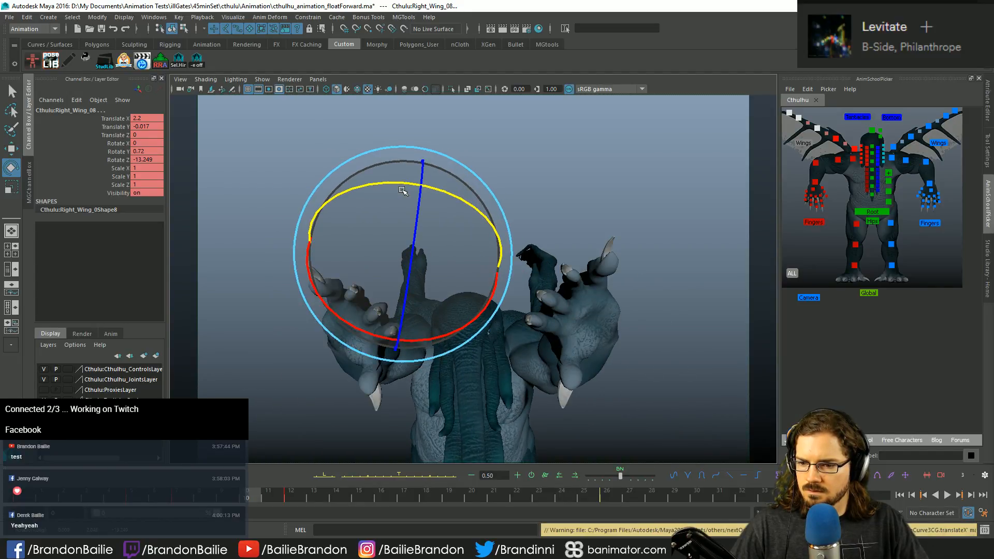
{"action": "key", "text": "alt+comma"}
{"action": "key", "text": "alt+comma"}
{"action": "key", "text": "alt+comma"}
{"action": "key", "text": "alt+period"}
{"action": "key", "text": "alt+period"}
{"action": "key", "text": "alt+period"}
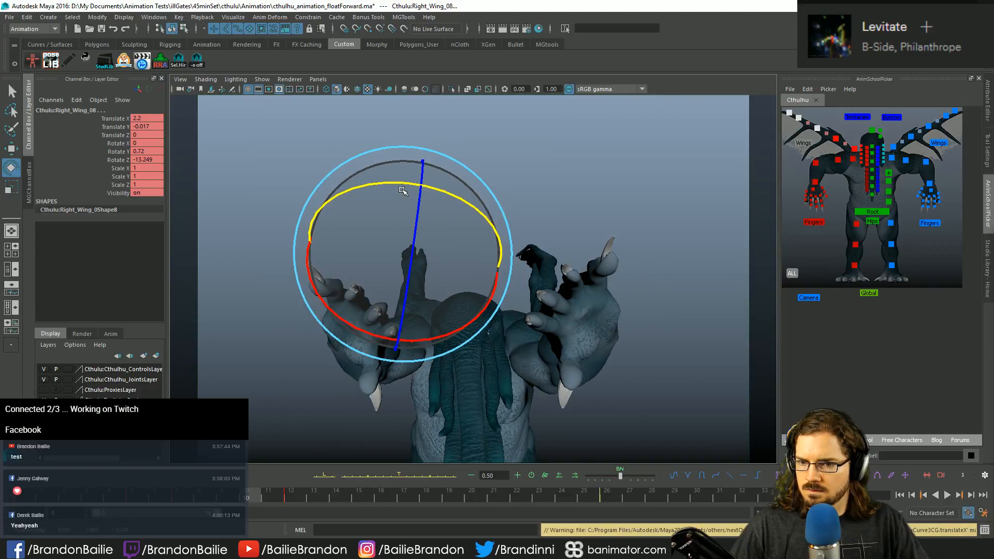
Step: Try a further rotation of the outer right wing controls, undo it, and play the animation back
{"action": "left_click_drag", "start_coordinate": [394, 181], "coordinate": [414, 189]}
{"action": "key", "text": "ctrl+z"}
{"action": "key", "text": "q"}
{"action": "key", "text": "alt+v"}
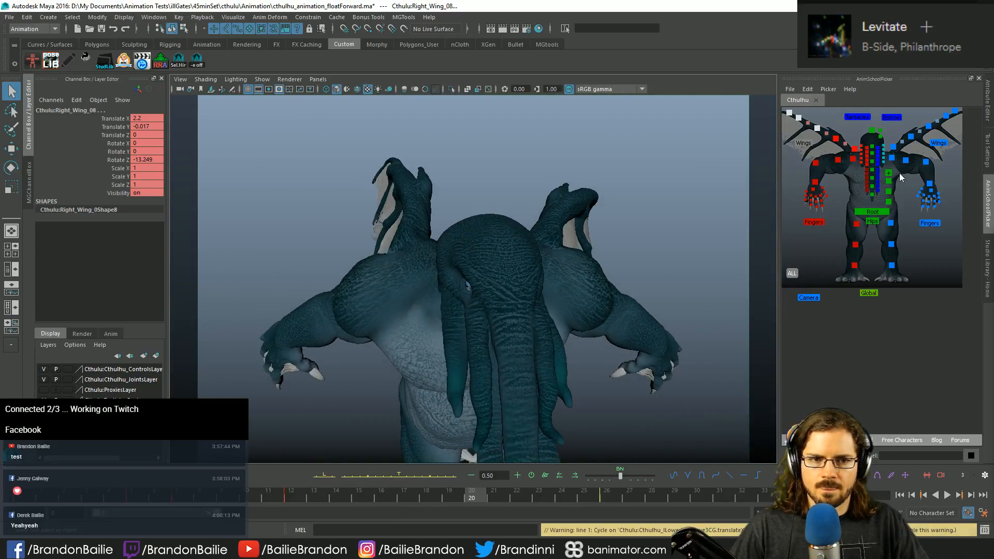
Step: Apply the Euler filter and auto tangents to all animation curves of the left wing's root control
{"action": "left_click", "coordinate": [895, 147]}
{"action": "key", "text": "e"}
{"action": "key", "text": "comma"}
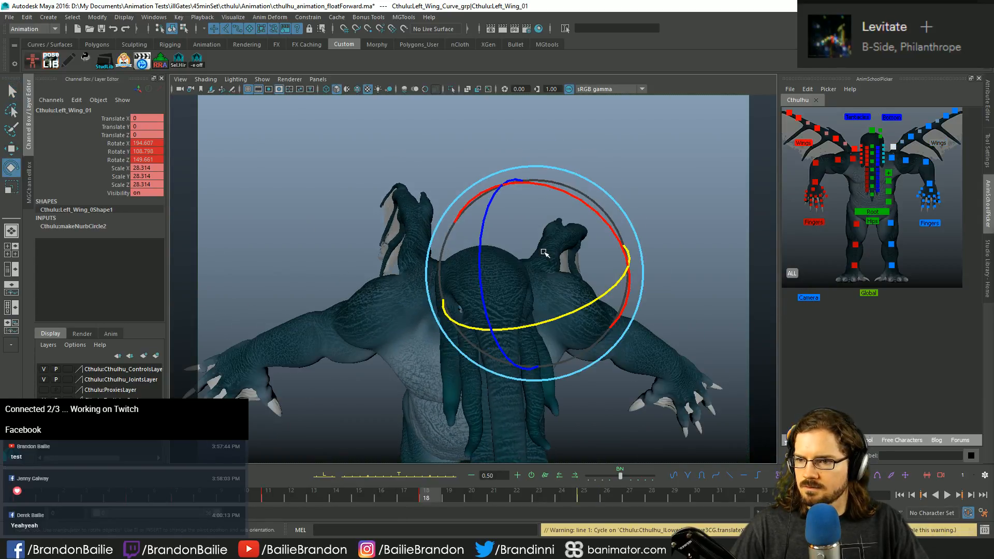
{"action": "key", "text": "space"}
{"action": "key", "text": "a"}
{"action": "left_click_drag", "start_coordinate": [391, 347], "coordinate": [392, 432]}
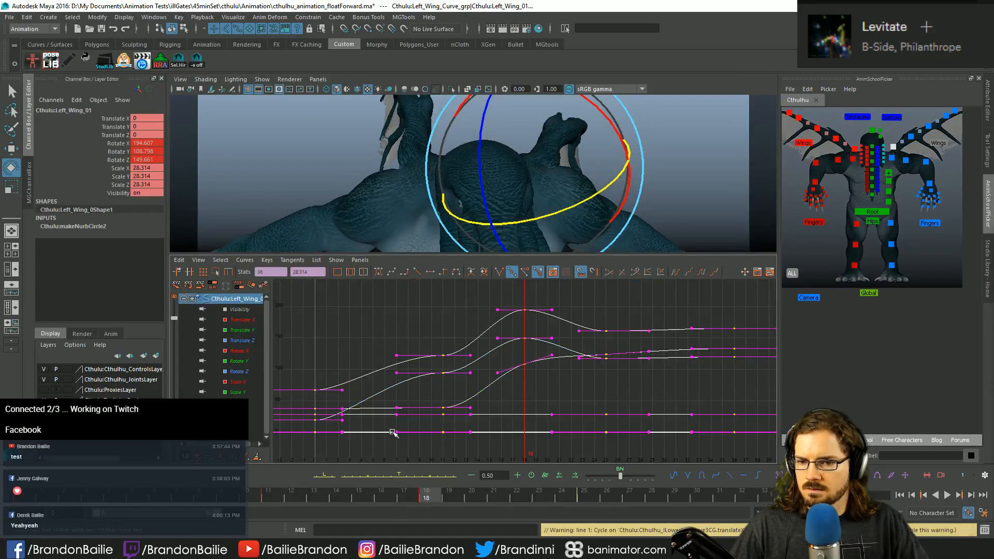
{"action": "left_click", "coordinate": [245, 260]}
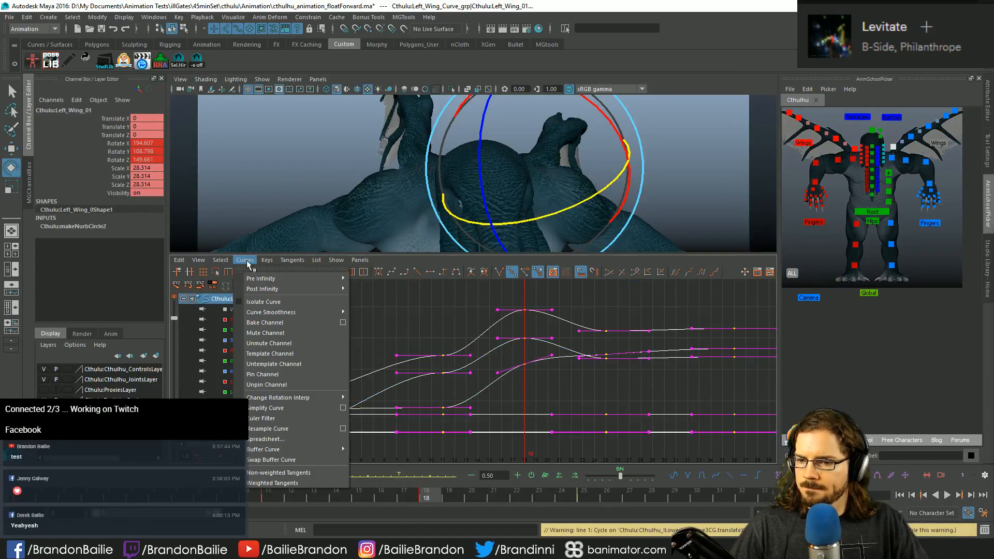
{"action": "left_click", "coordinate": [275, 418]}
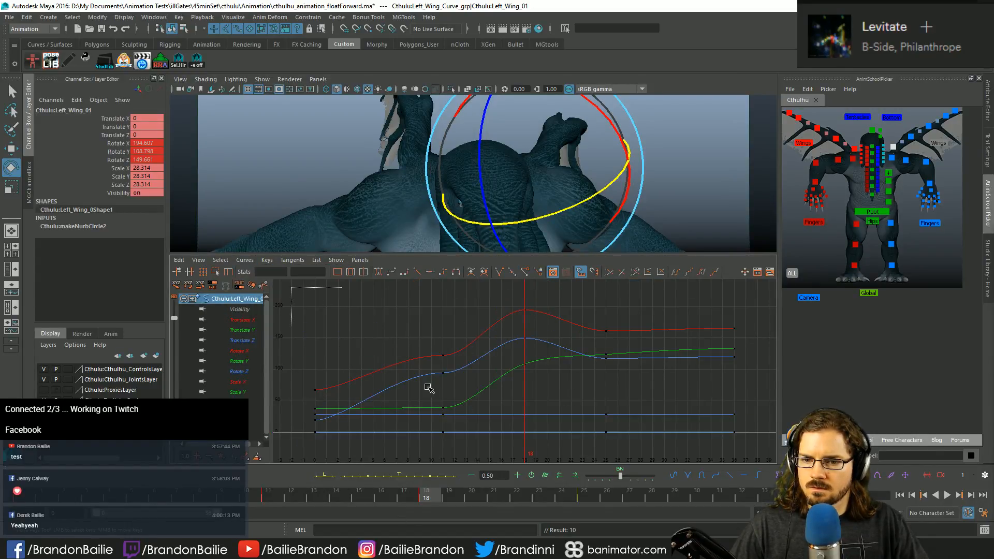
{"action": "left_click", "coordinate": [414, 287]}
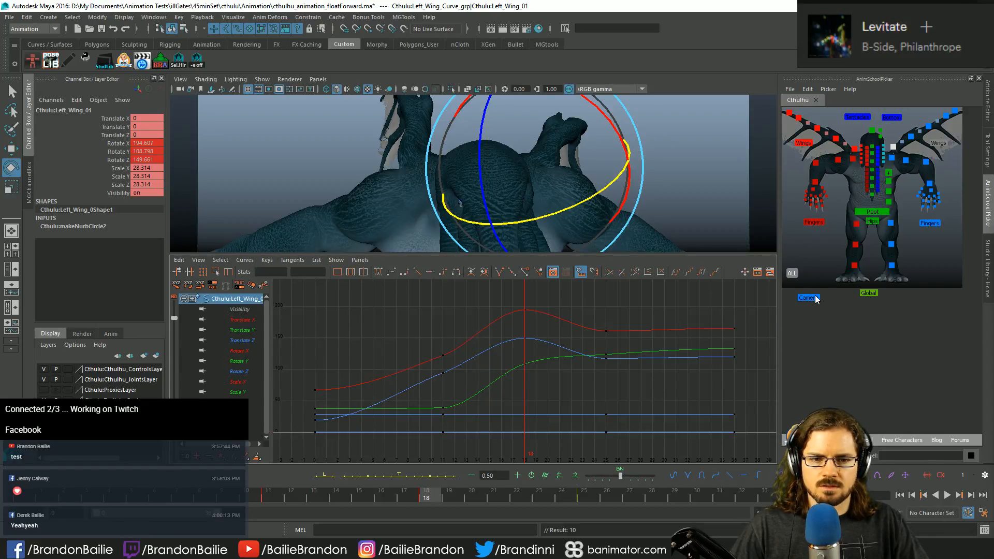
Step: Select every control of the rig and set all of their animation curves to auto tangents
{"action": "left_click", "coordinate": [791, 274]}
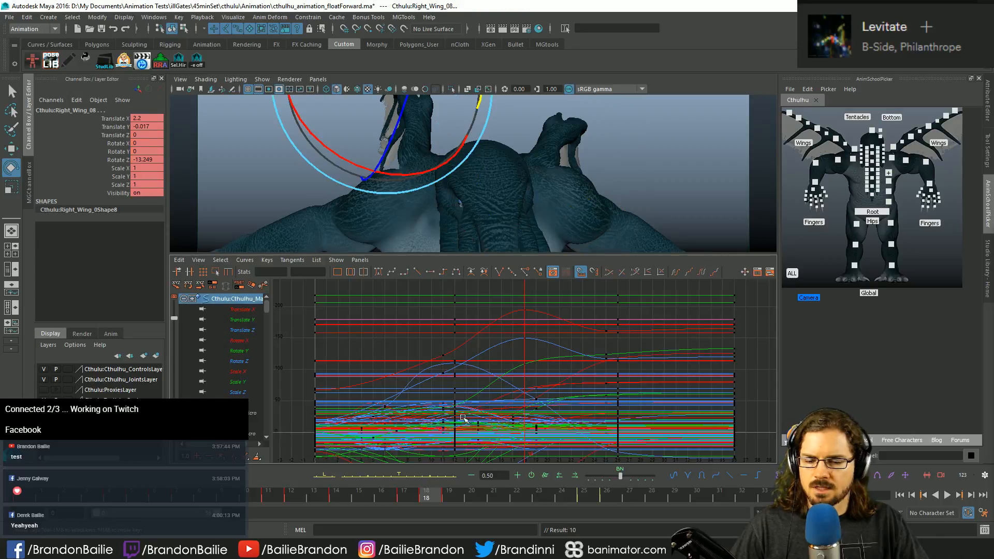
{"action": "key", "text": "a"}
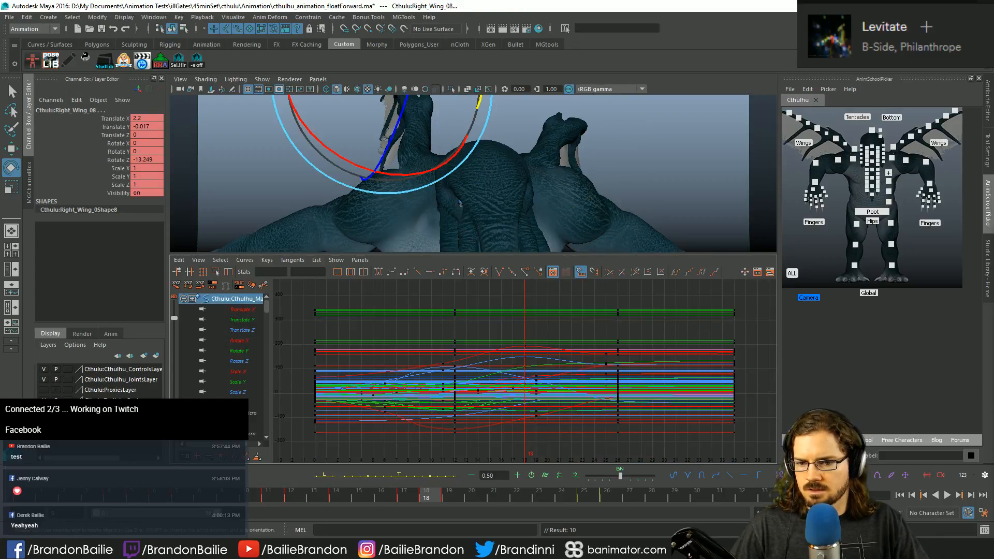
{"action": "left_click_drag", "start_coordinate": [753, 446], "coordinate": [298, 295]}
{"action": "left_click", "coordinate": [378, 272]}
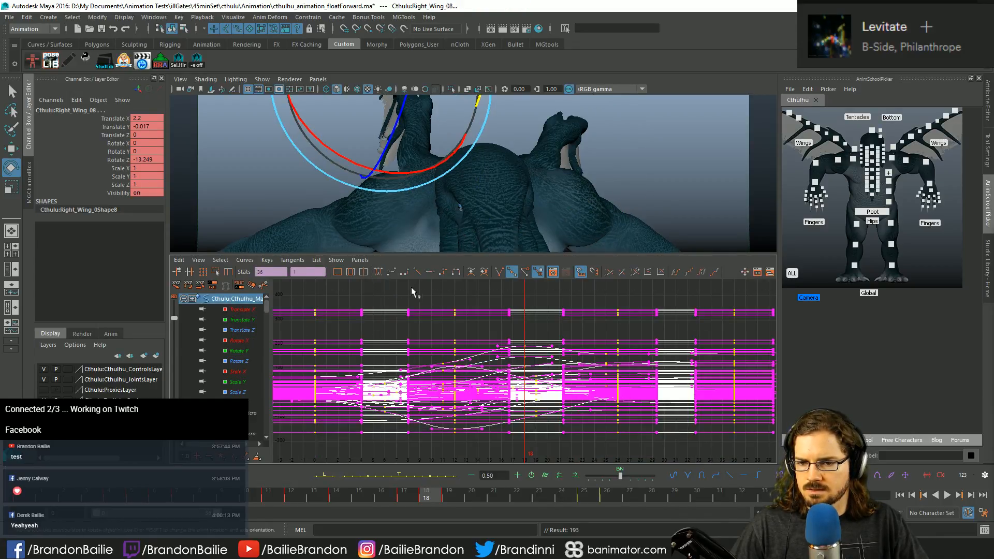
Step: At frame 16, rotate the right wing's root control to about -190.694, -78.376, 157.938
{"action": "left_click", "coordinate": [413, 292]}
{"action": "key", "text": "space"}
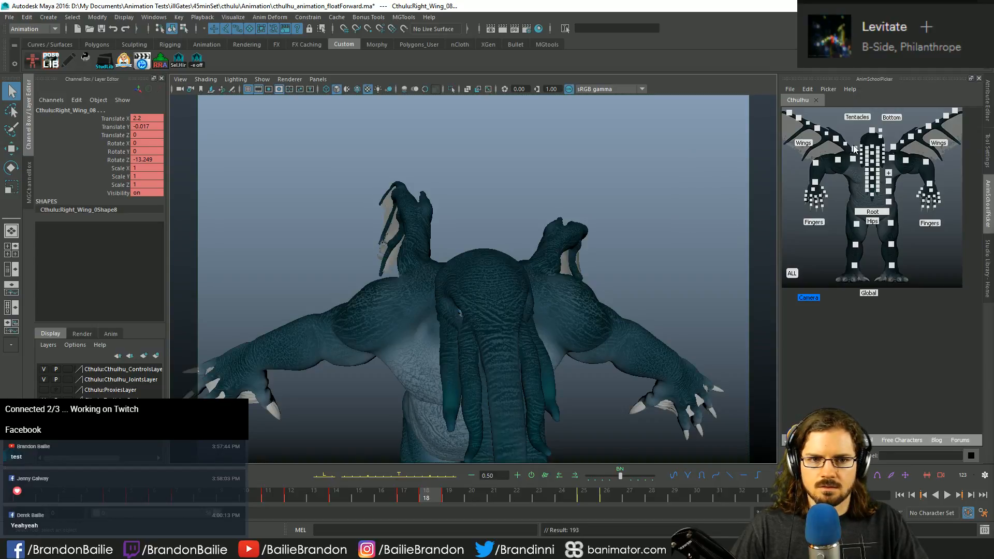
{"action": "key", "text": "e"}
{"action": "left_click", "coordinate": [642, 274]}
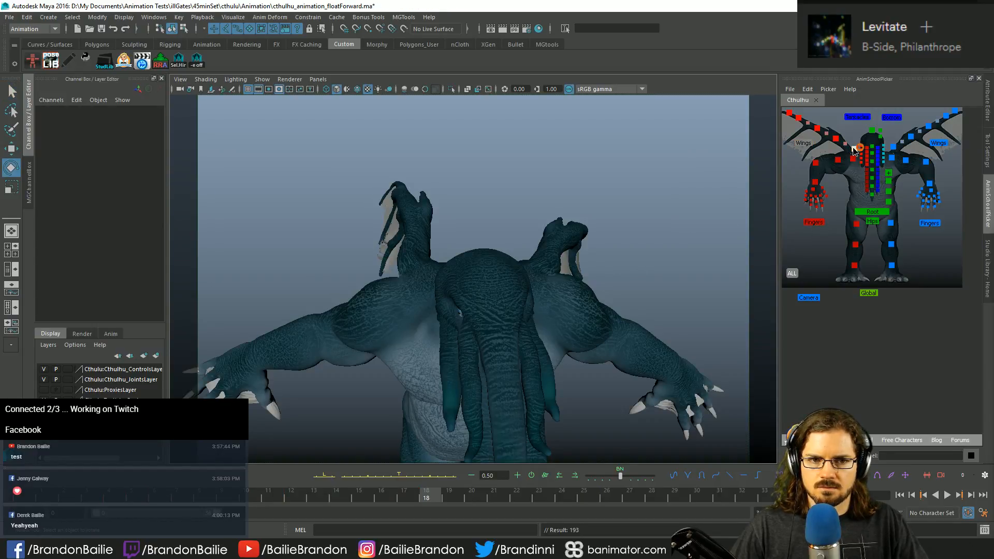
{"action": "left_click", "coordinate": [854, 150]}
{"action": "key", "text": "q"}
{"action": "key", "text": "comma"}
{"action": "key", "text": "comma"}
{"action": "key", "text": "comma"}
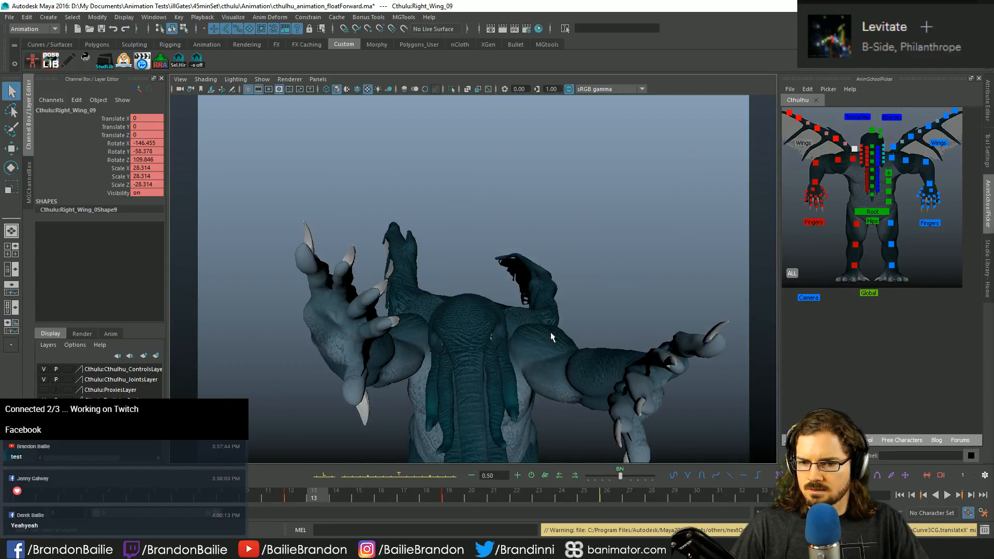
{"action": "key", "text": "period"}
{"action": "key", "text": "e"}
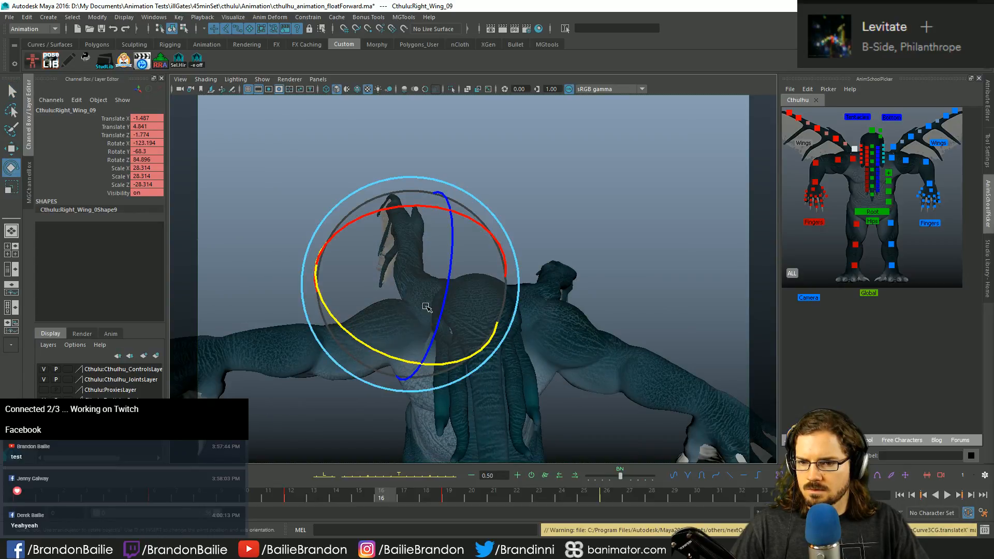
{"action": "left_click_drag", "start_coordinate": [426, 307], "coordinate": [378, 291]}
Step: Move the right wing's root control at frame 16 to -16.776, 14.623, -7.689, key its translation, and play the animation back
{"action": "key", "text": "w"}
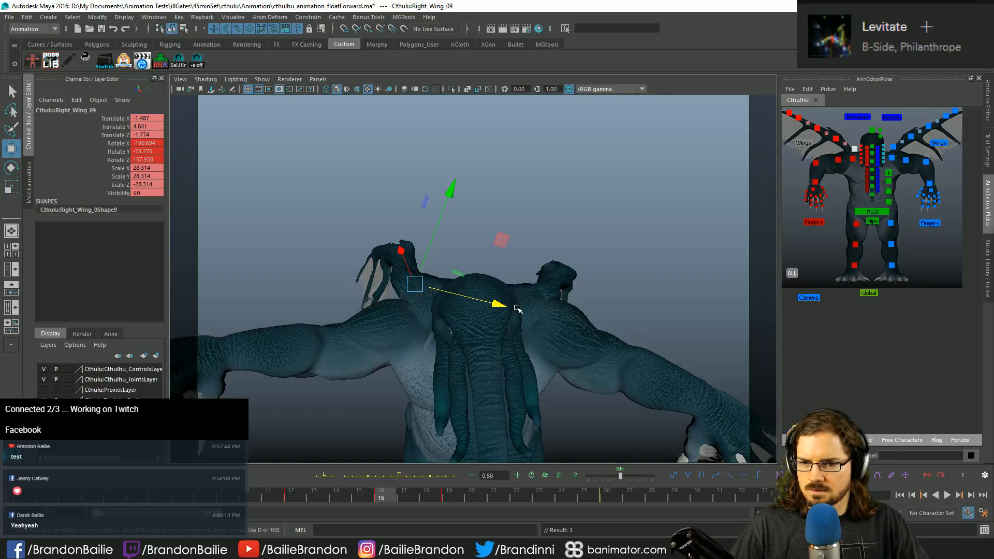
{"action": "key", "text": "comma"}
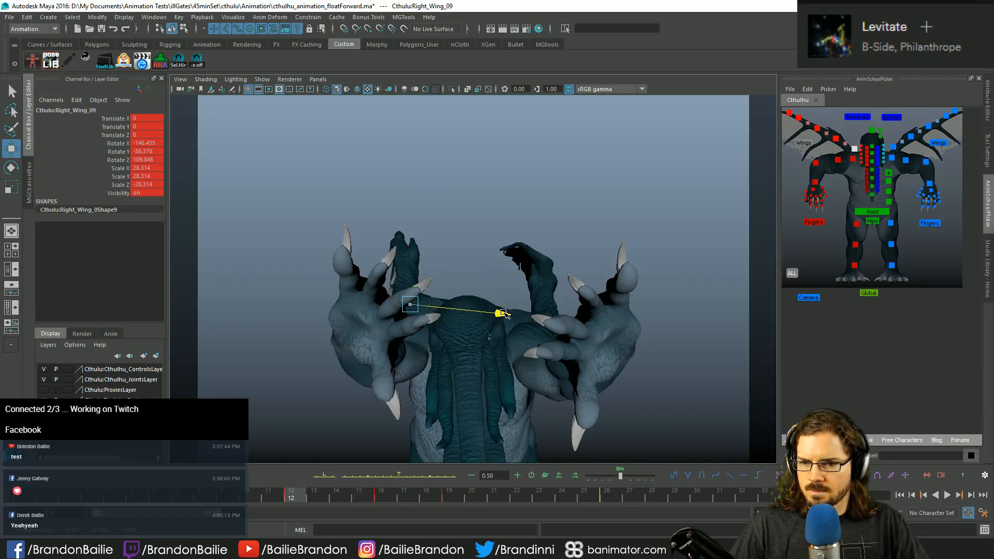
{"action": "mouse_move", "coordinate": [502, 313]}
{"action": "left_mouse_down"}
{"action": "mouse_move", "coordinate": [492, 325]}
{"action": "mouse_move", "coordinate": [517, 310]}
{"action": "mouse_move", "coordinate": [507, 311]}
{"action": "left_mouse_up"}
{"action": "key", "text": "q"}
{"action": "key", "text": "period"}
{"action": "key", "text": "w"}
{"action": "key", "text": "shift+w"}
{"action": "key", "text": "q"}
{"action": "key", "text": "comma"}
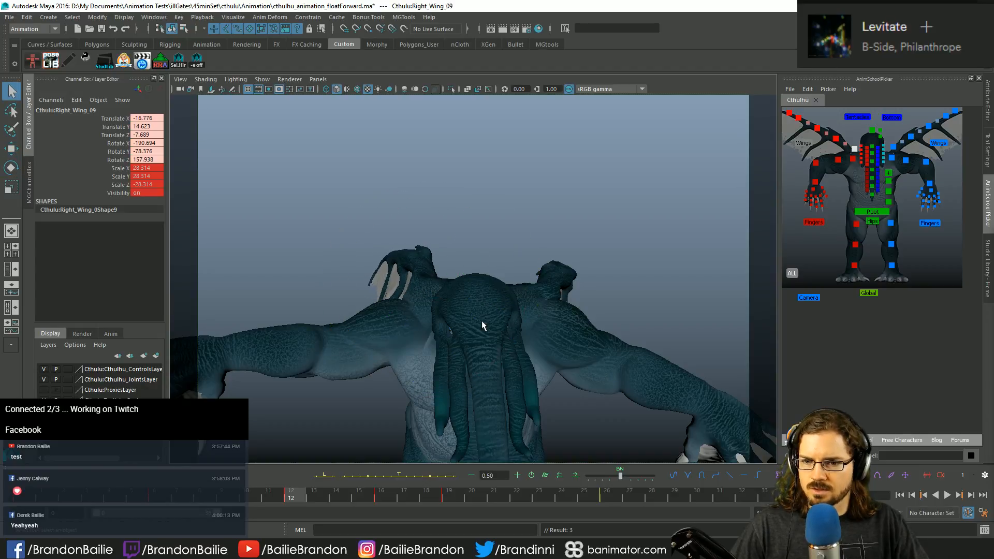
{"action": "key", "text": "alt+v"}
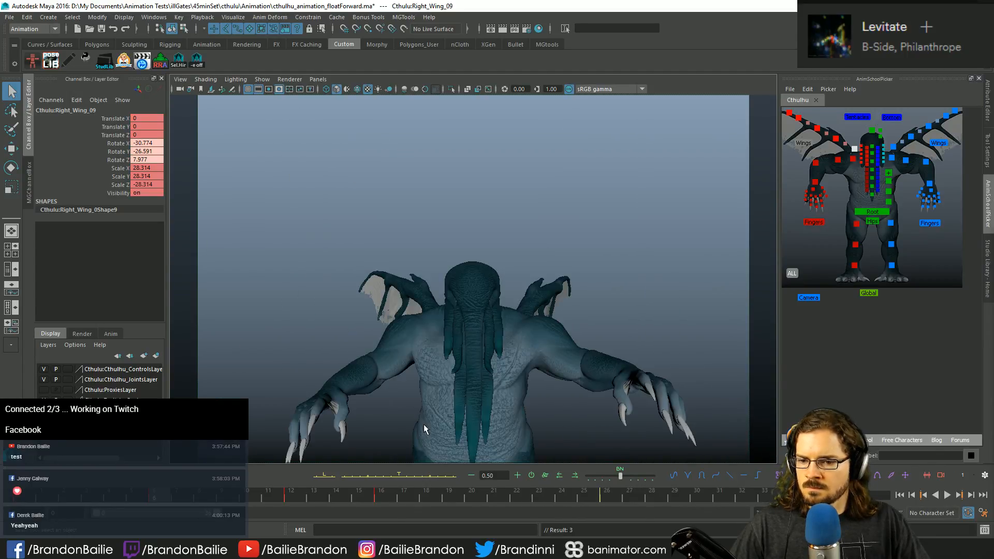
Step: Select the three outer right wing controls, rotate them slightly, and key their rotation
{"action": "left_click", "coordinate": [813, 129]}
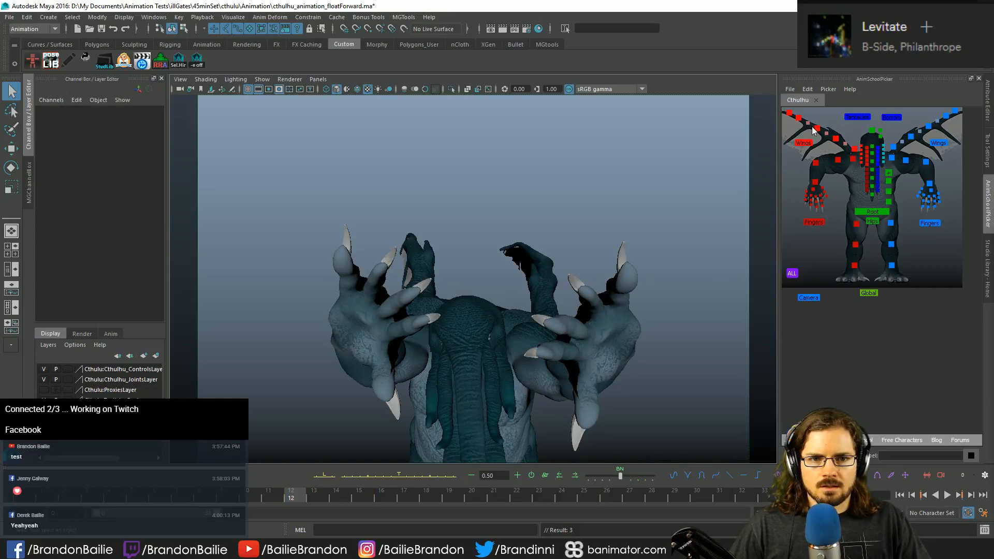
{"action": "left_click", "coordinate": [817, 128]}
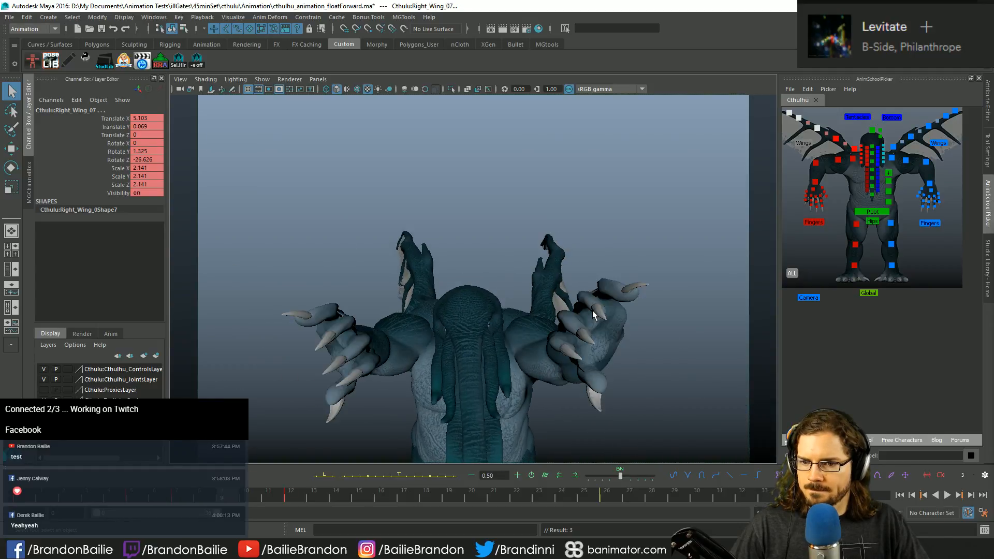
{"action": "key", "text": "e"}
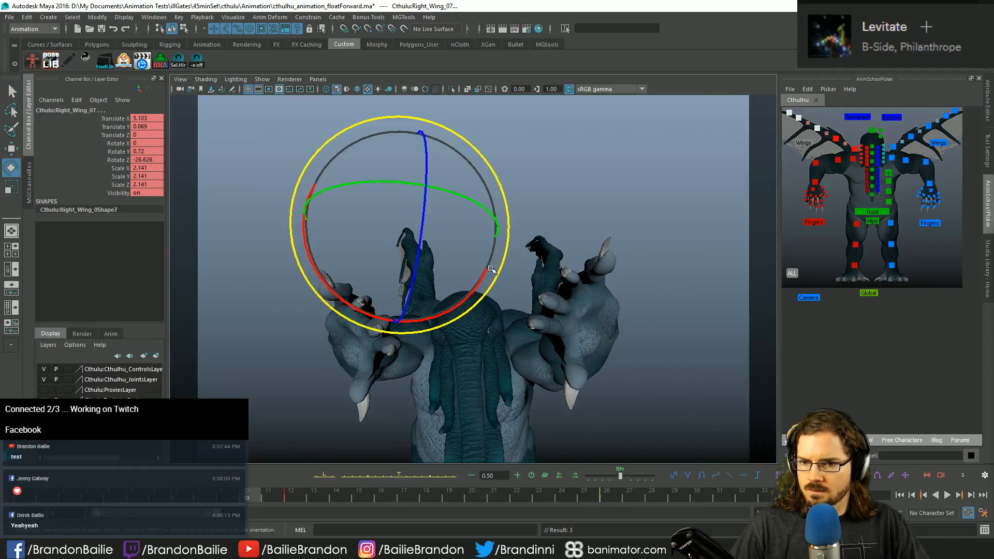
{"action": "left_click_drag", "start_coordinate": [421, 246], "coordinate": [422, 243]}
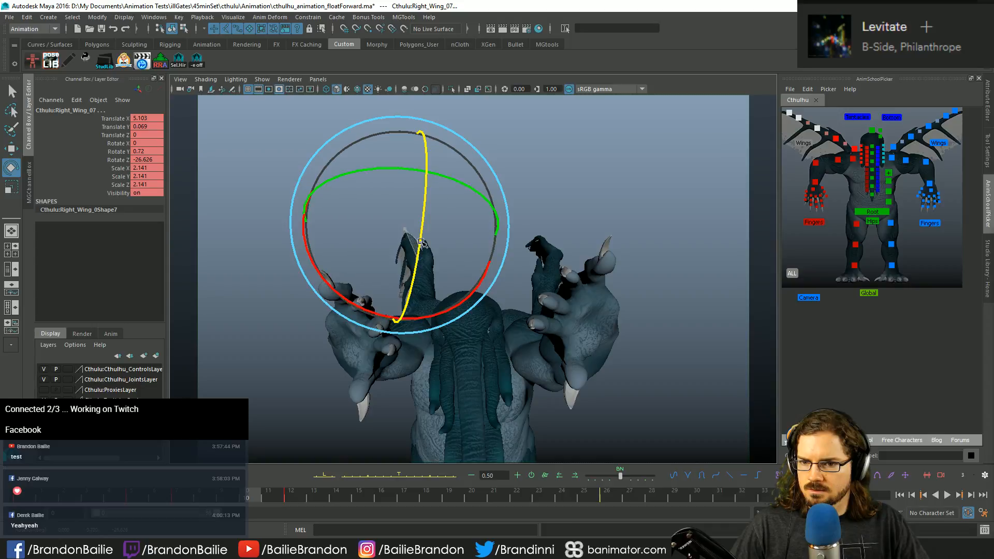
{"action": "key", "text": "shift+e"}
{"action": "key", "text": "q"}
{"action": "key", "text": "comma"}
{"action": "key", "text": "period"}
Step: Rotate the outer right wing controls at frame 14 and key their rotation
{"action": "key", "text": "alt+period"}
{"action": "key", "text": "alt+period"}
{"action": "key", "text": "alt+period"}
{"action": "key", "text": "alt+period"}
{"action": "key", "text": "alt+period"}
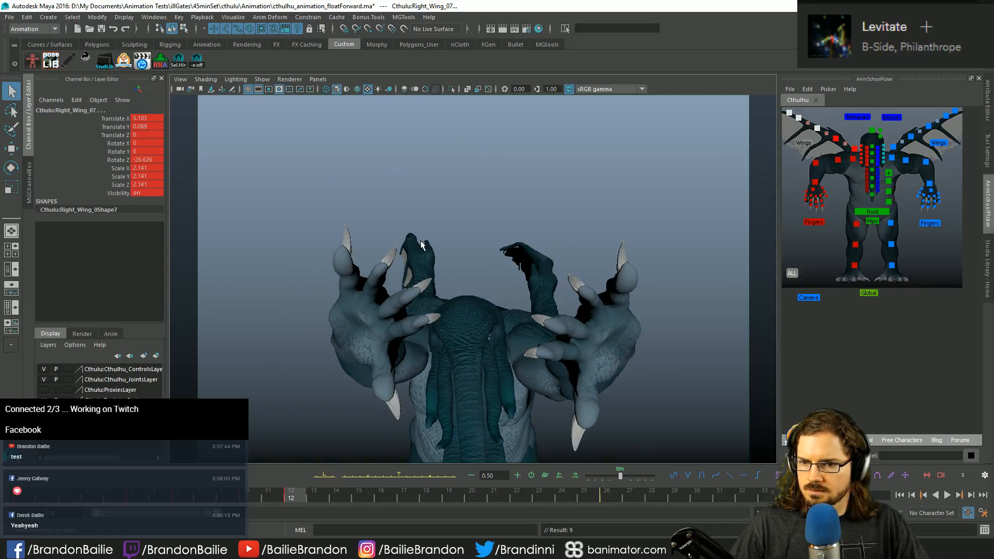
{"action": "key", "text": "comma"}
{"action": "key", "text": "alt+period"}
{"action": "key", "text": "alt+period"}
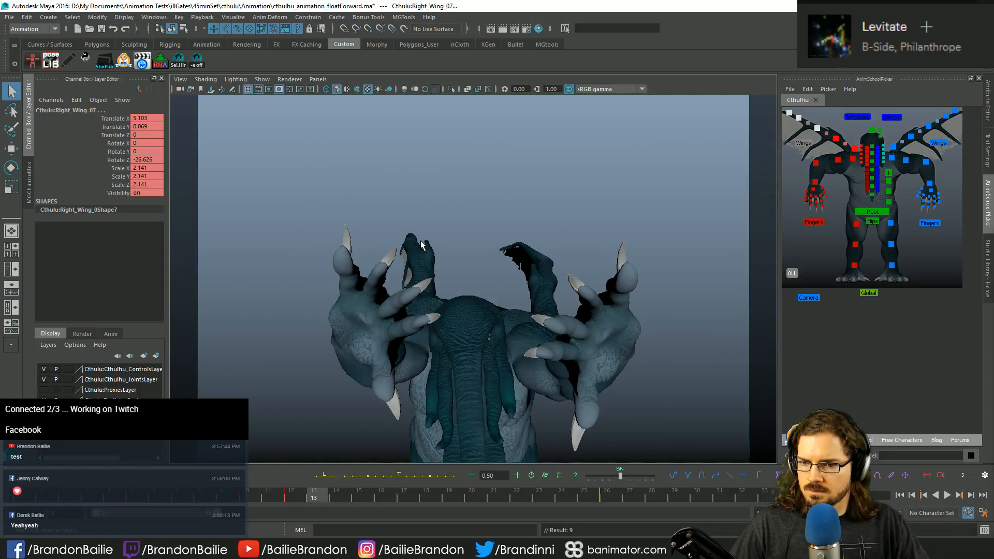
{"action": "key", "text": "e"}
{"action": "left_click_drag", "start_coordinate": [422, 256], "coordinate": [417, 267]}
{"action": "key", "text": "shift+e"}
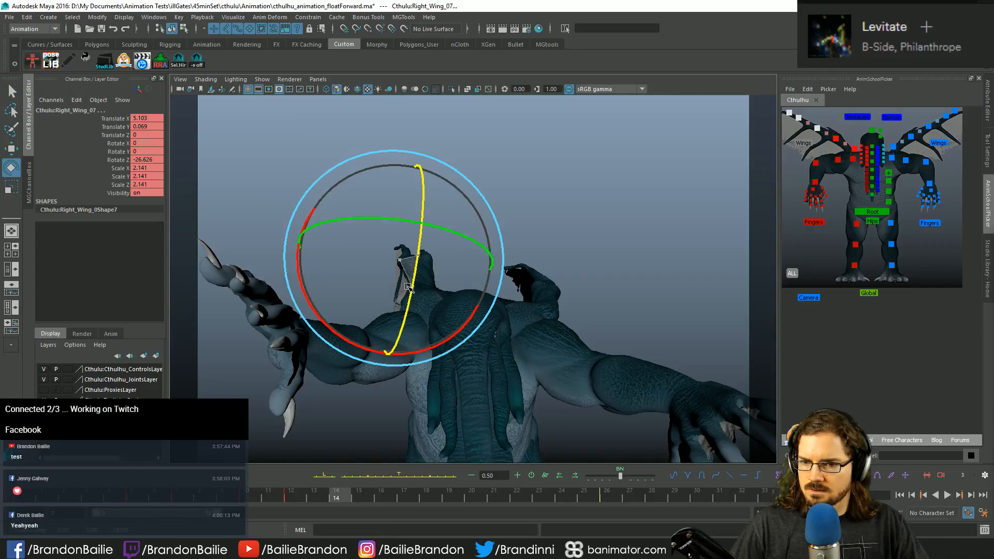
Step: Step frame by frame through the frames around the new key to examine the right wing tip's motion
{"action": "key", "text": "q"}
{"action": "key", "text": "comma"}
{"action": "key", "text": "alt+comma"}
{"action": "key", "text": "alt+comma"}
{"action": "key", "text": "alt+comma"}
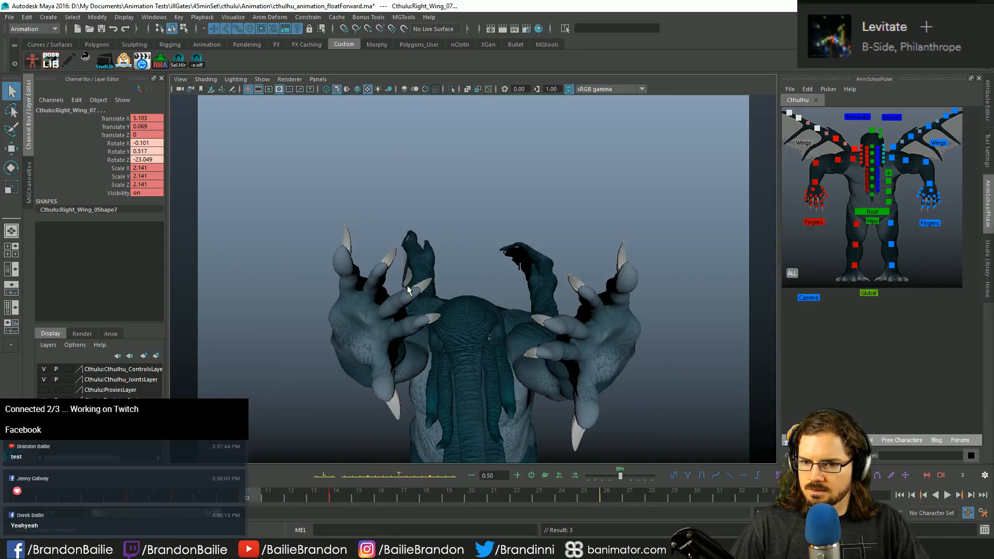
{"action": "key", "text": "alt+period"}
{"action": "key", "text": "alt+period"}
{"action": "key", "text": "alt+period"}
{"action": "key", "text": "alt+period"}
{"action": "key", "text": "alt+period"}
{"action": "key", "text": "alt+period"}
{"action": "key", "text": "alt+period"}
{"action": "key", "text": "alt+period"}
{"action": "key", "text": "alt+period"}
{"action": "key", "text": "alt+period"}
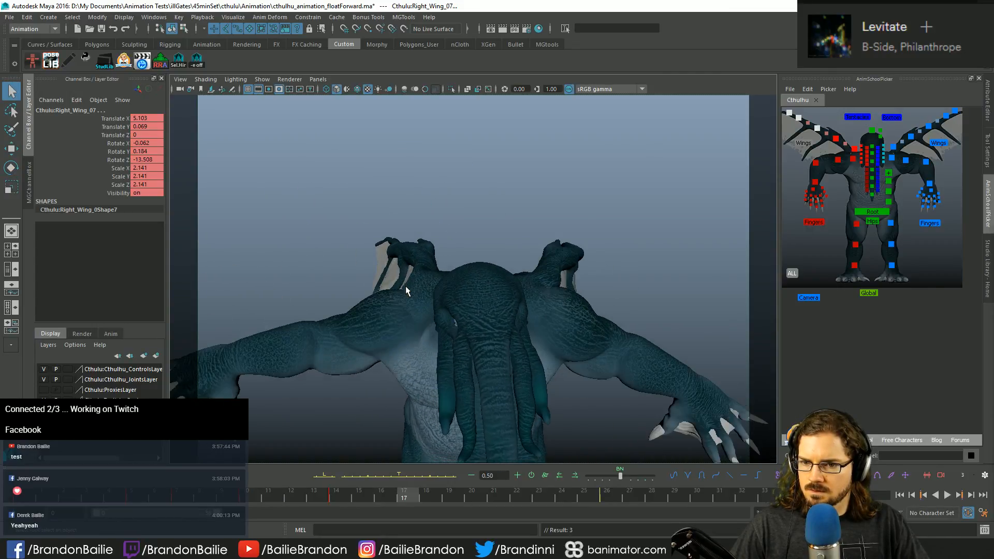
Step: Apply Zero.pose from the Studio Library to the outer right wing controls at frame 19
{"action": "key", "text": "e"}
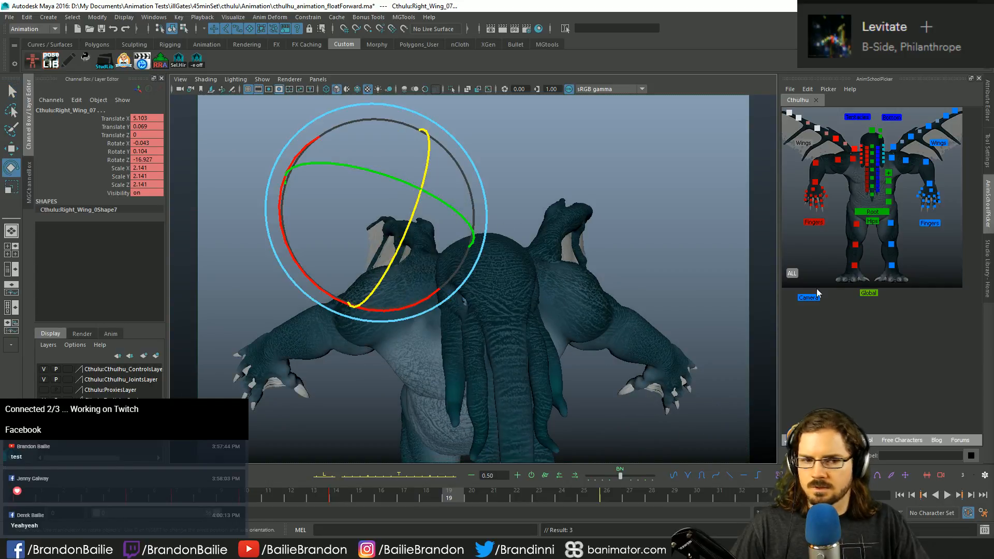
{"action": "left_click", "coordinate": [988, 272]}
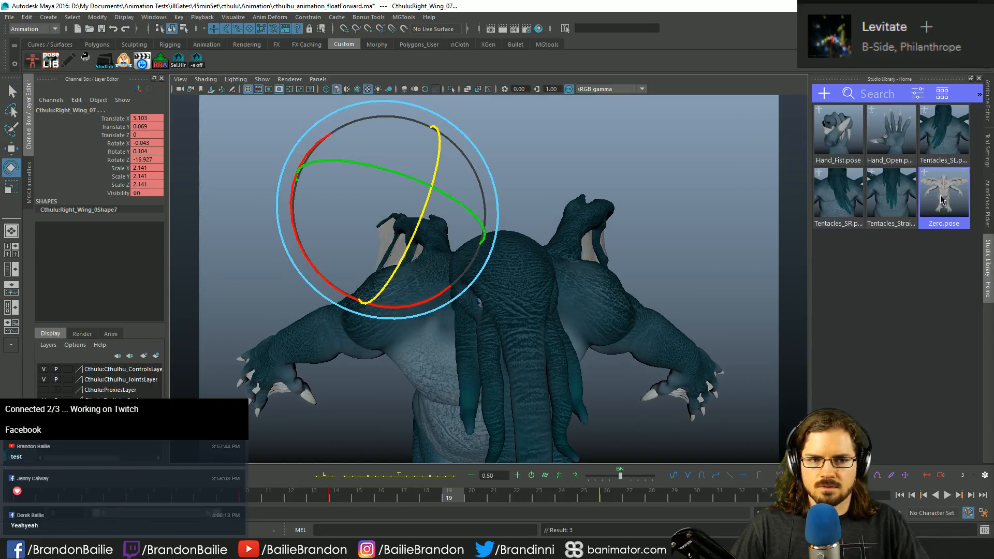
{"action": "double_click", "coordinate": [941, 199]}
{"action": "left_click", "coordinate": [989, 189]}
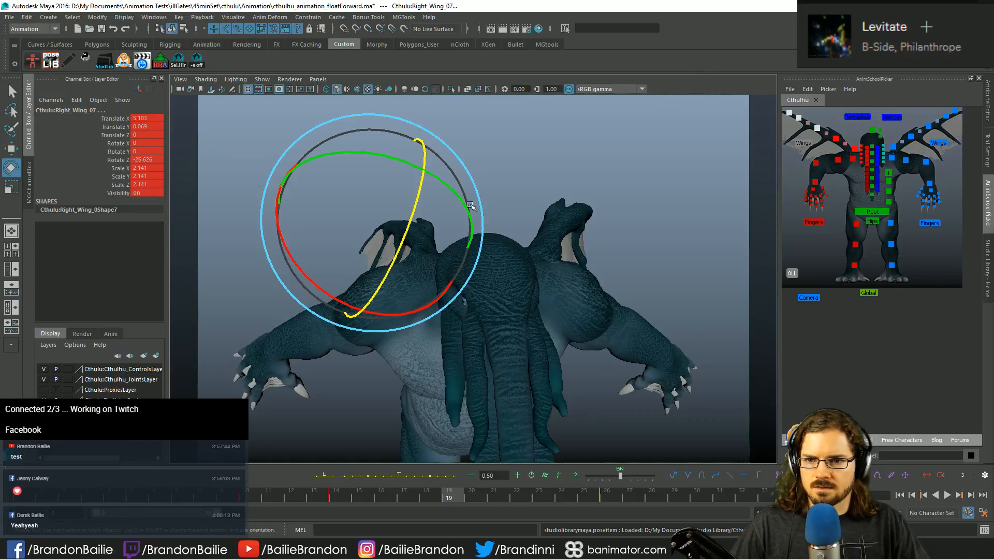
Step: Rotate the outer right wing controls at frame 19 to -2.253, 11.023, -18.576
{"action": "left_click_drag", "start_coordinate": [470, 205], "coordinate": [430, 193]}
{"action": "key", "text": "ctrl+z"}
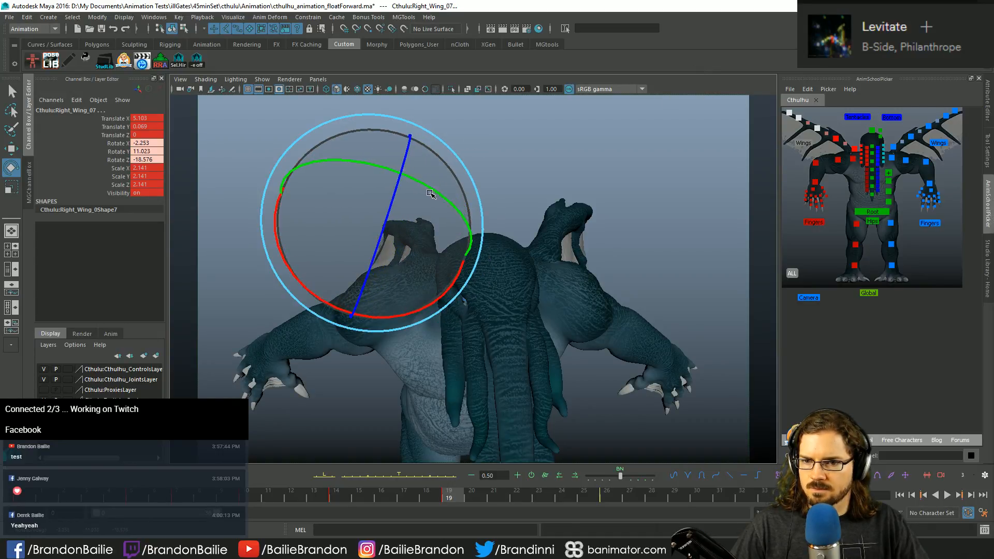
{"action": "key", "text": "q"}
{"action": "key", "text": "period"}
{"action": "key", "text": "period"}
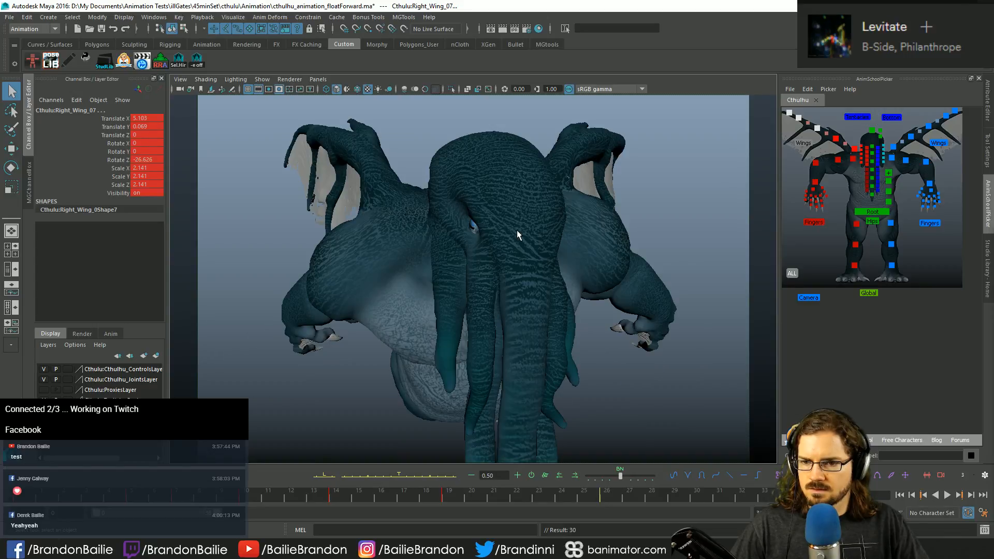
{"action": "key", "text": "e"}
{"action": "left_click_drag", "start_coordinate": [375, 105], "coordinate": [370, 106]}
{"action": "key", "text": "ctrl+z"}
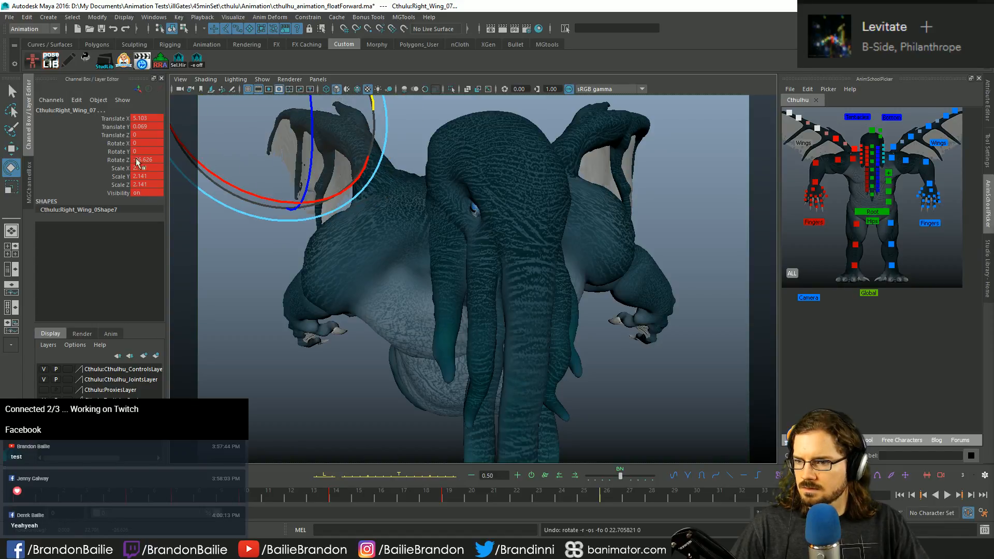
{"action": "key", "text": "ctrl+z"}
Step: Set the outer right wing controls' Rotate Y to 10.44 on the later pose and blend it to 10.498 at frame 26
{"action": "left_click", "coordinate": [127, 153]}
{"action": "middle_click_drag", "start_coordinate": [235, 216], "coordinate": [248, 218]}
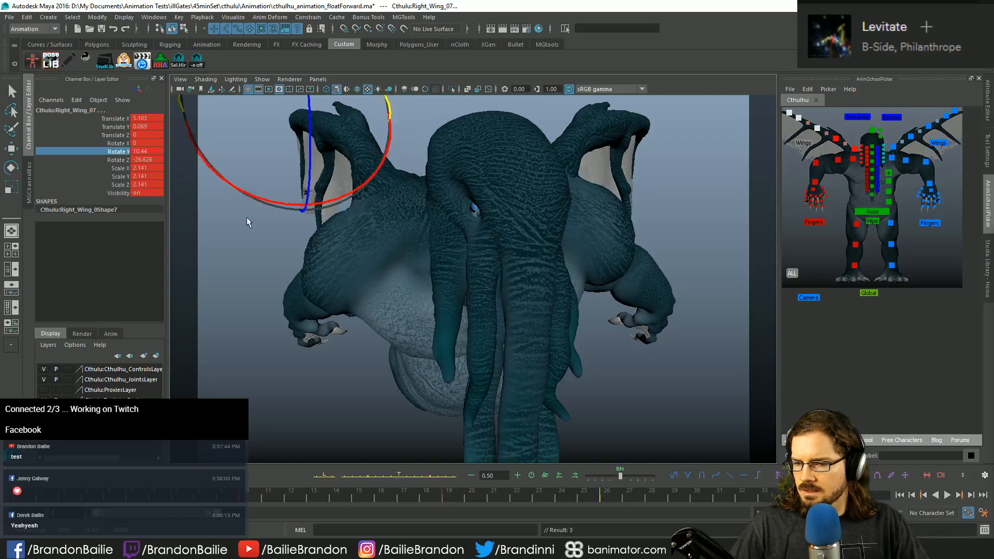
{"action": "key", "text": "q"}
{"action": "key", "text": "ctrl+z"}
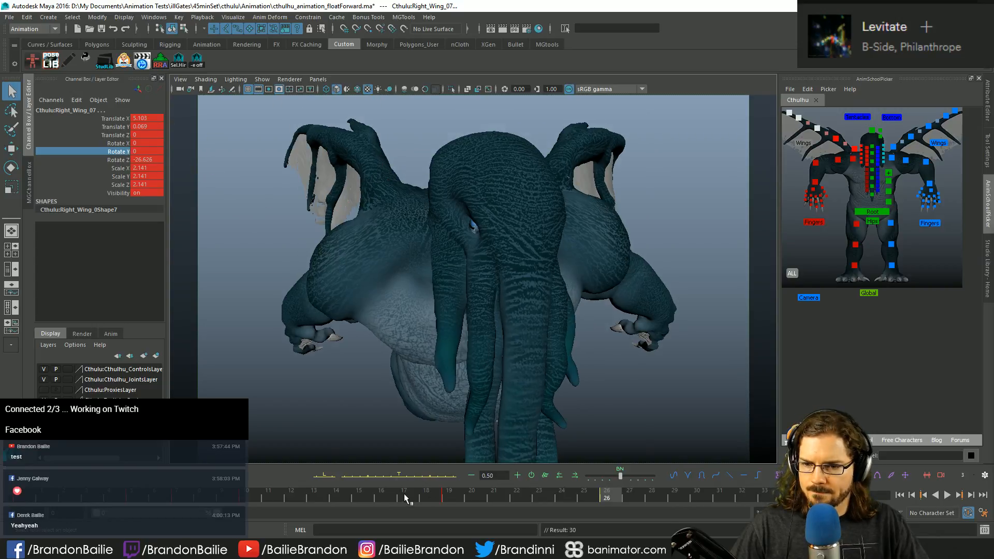
{"action": "left_click", "coordinate": [423, 477]}
Step: Step forward frame by frame from frame 19 to examine how the outer right wing moves into the later poses
{"action": "key", "text": "comma"}
{"action": "key", "text": "alt+period"}
{"action": "key", "text": "alt+period"}
{"action": "key", "text": "alt+period"}
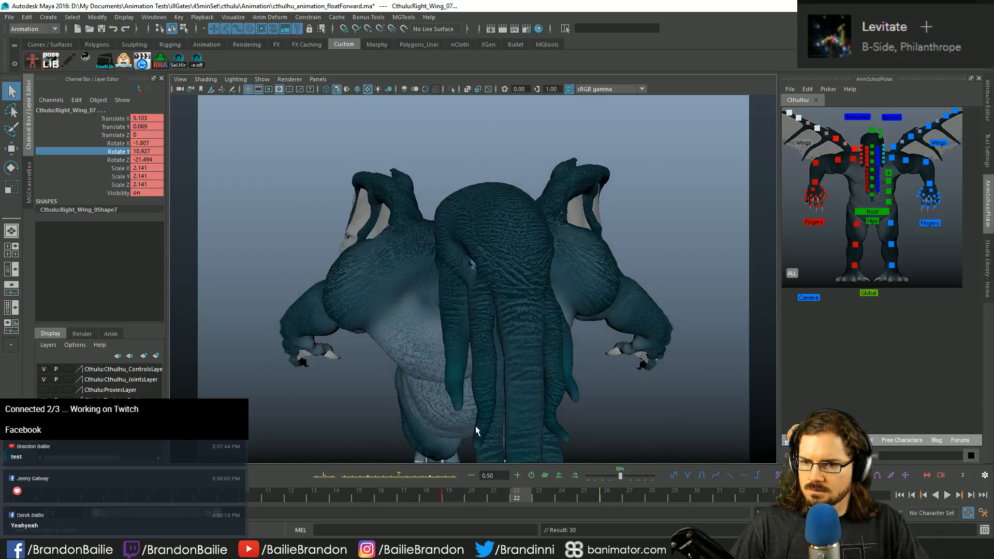
{"action": "key", "text": "alt+period"}
{"action": "key", "text": "alt+period"}
{"action": "key", "text": "alt+period"}
{"action": "key", "text": "alt+period"}
{"action": "key", "text": "alt+period"}
{"action": "key", "text": "alt+period"}
{"action": "key", "text": "alt+period"}
{"action": "key", "text": "alt+period"}
{"action": "key", "text": "alt+period"}
{"action": "key", "text": "alt+period"}
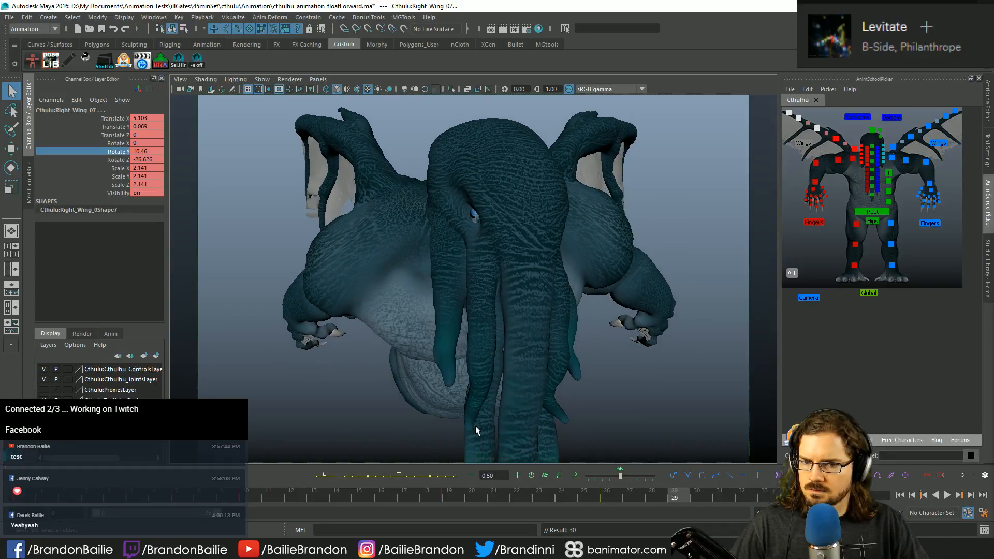
{"action": "key", "text": "alt+period"}
{"action": "key", "text": "alt+period"}
Step: Play the whole animation back from its first frame and save the scene
{"action": "key", "text": "alt+shift+v"}
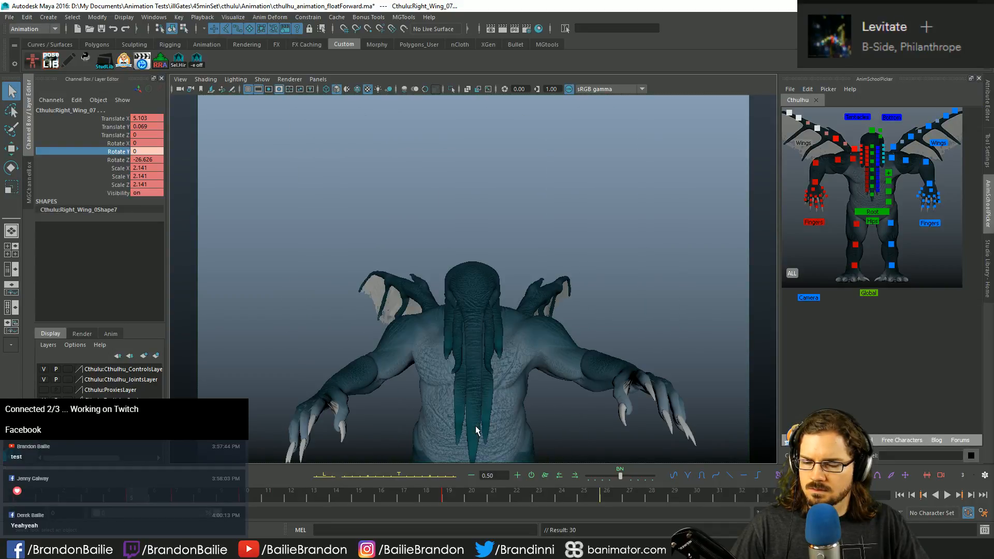
{"action": "key", "text": "alt+v"}
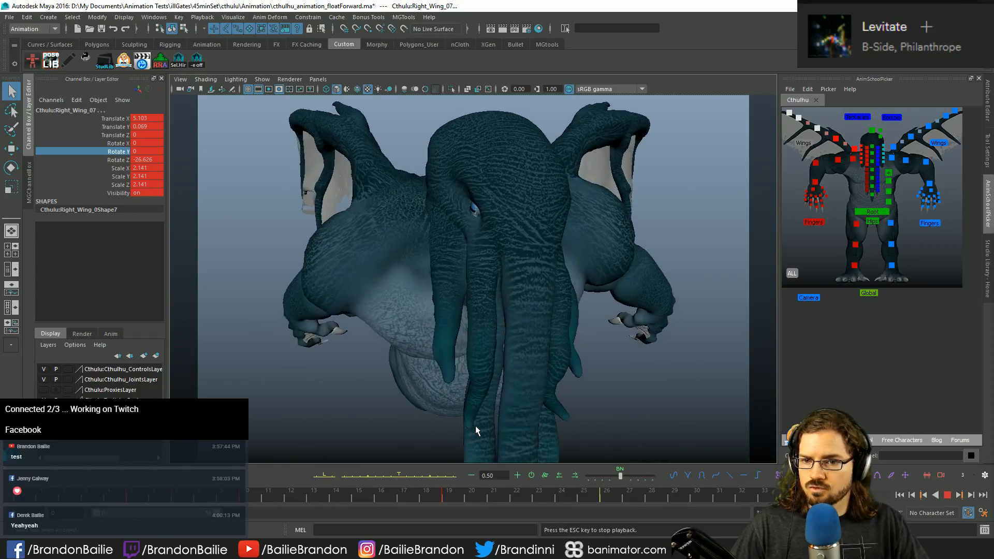
{"action": "key", "text": "Escape"}
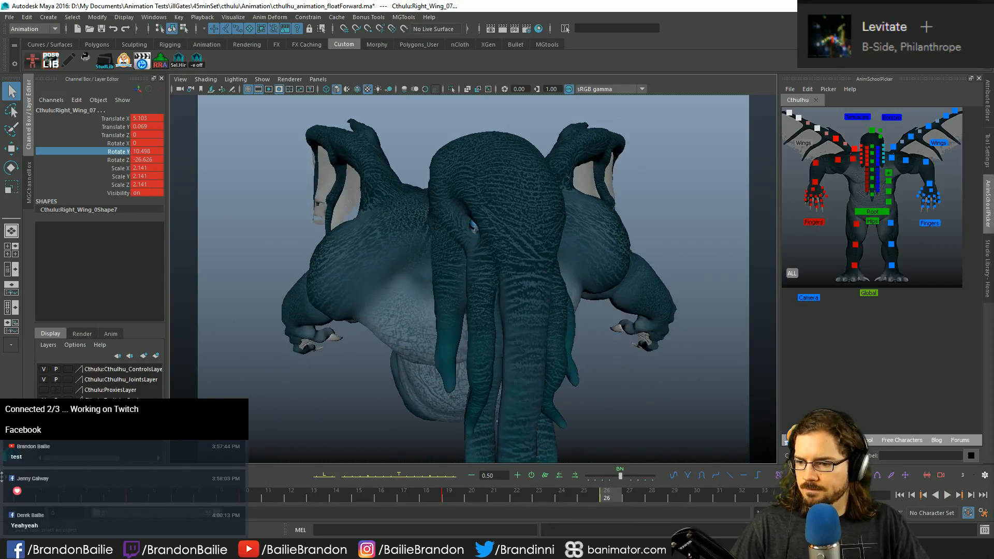
{"action": "left_click", "coordinate": [11, 499]}
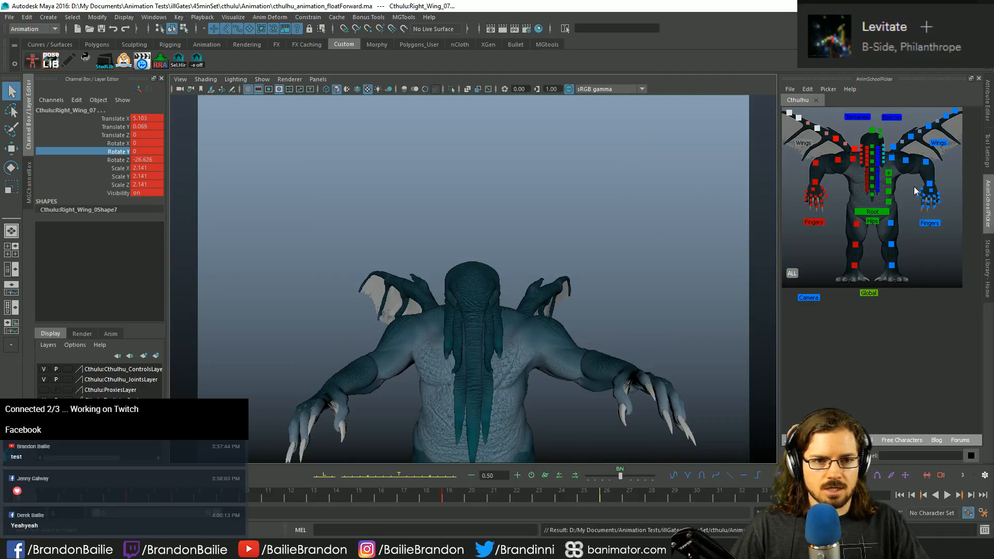
Step: Select all of the rig's tentacle controls and enlarge the tentacle area of the picker
{"action": "left_click", "coordinate": [857, 117]}
{"action": "scroll", "coordinate": [863, 207], "scroll_direction": "up", "scroll_amount": 3}
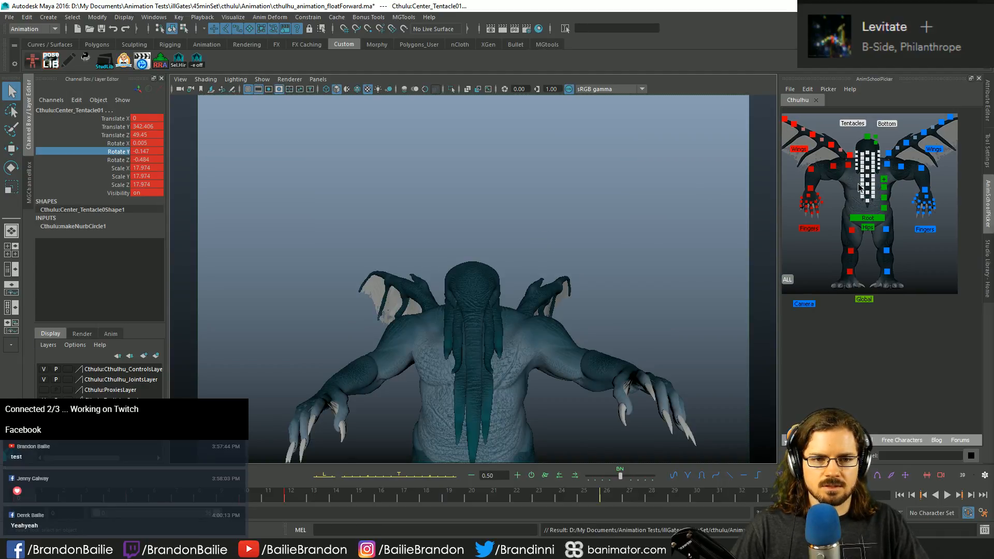
{"action": "scroll", "coordinate": [894, 255], "scroll_direction": "up", "scroll_amount": 5}
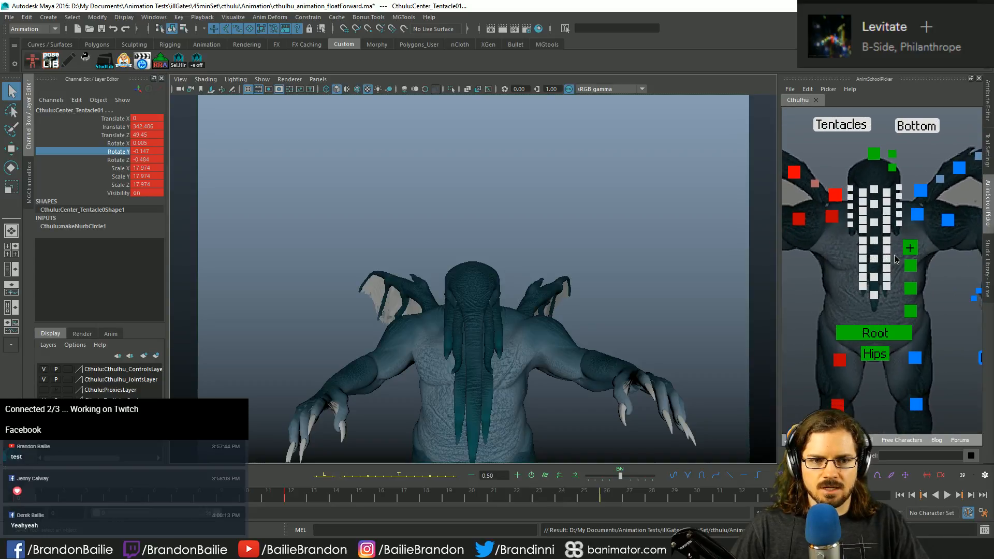
{"action": "middle_click_drag", "start_coordinate": [899, 286], "coordinate": [894, 309]}
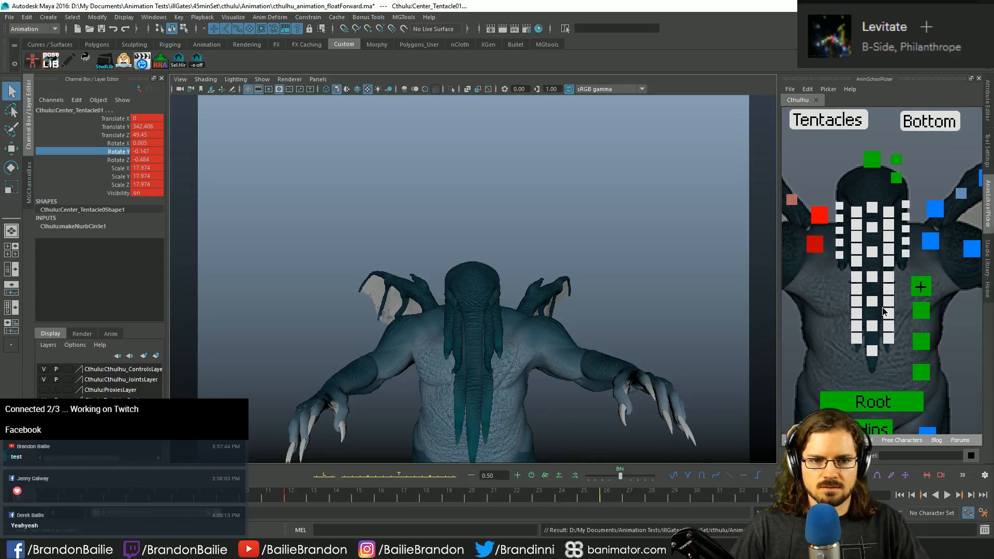
{"action": "scroll", "coordinate": [885, 311], "scroll_direction": "down", "scroll_amount": 2}
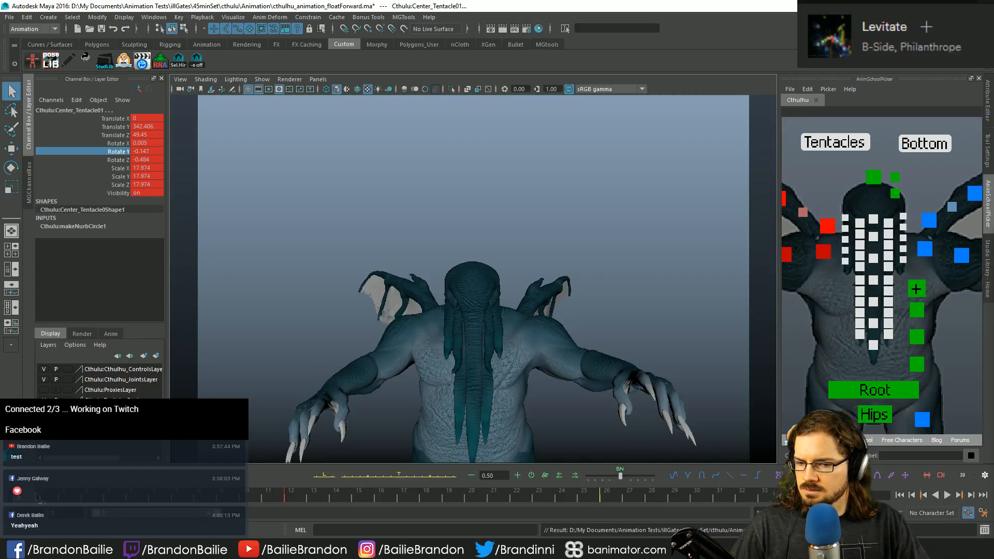
Step: Key all tentacle controls at frame 12 and rotate the tentacles together to adjust their pose
{"action": "key", "text": "alt+v"}
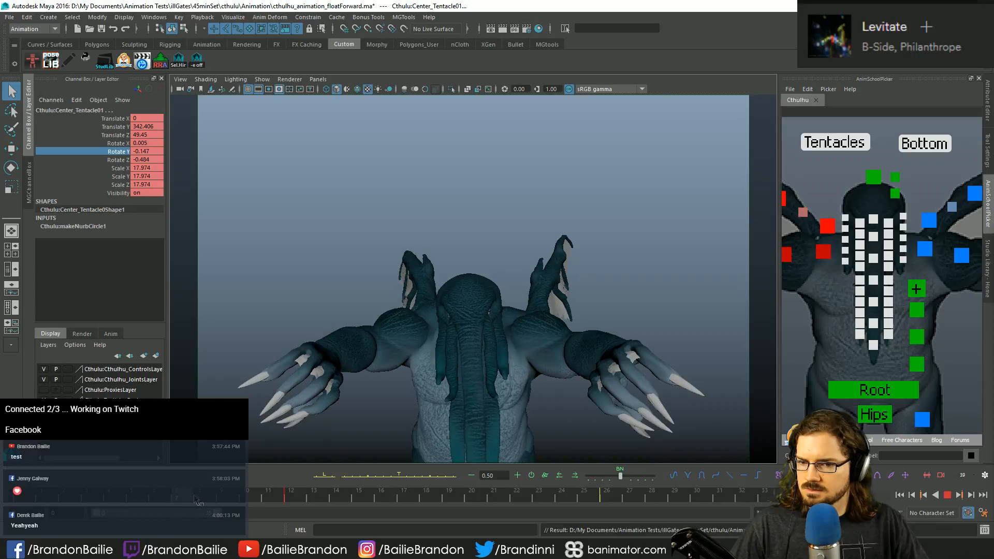
{"action": "left_click_drag", "start_coordinate": [279, 492], "coordinate": [294, 492]}
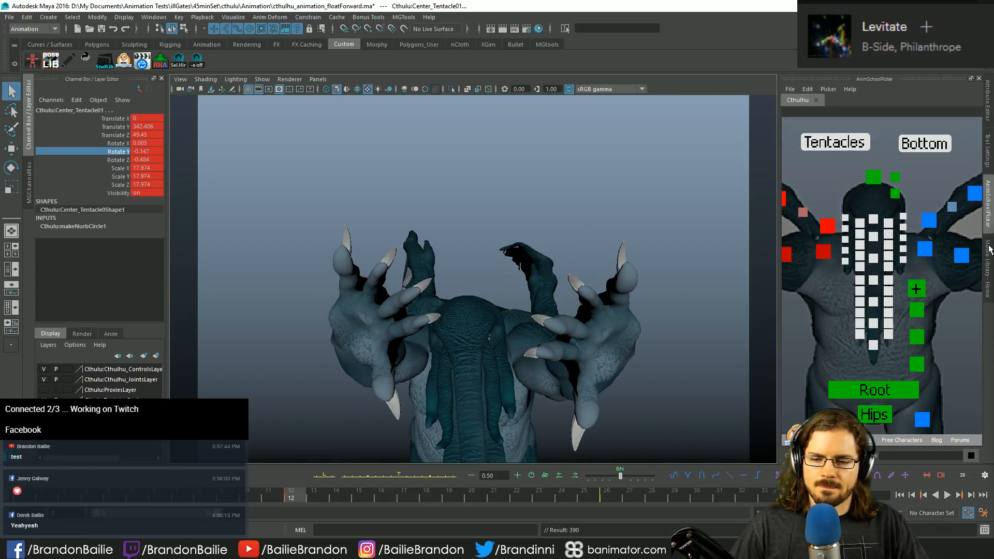
{"action": "key", "text": "e"}
{"action": "left_click_drag", "start_coordinate": [497, 376], "coordinate": [464, 377]}
{"action": "left_click_drag", "start_coordinate": [464, 341], "coordinate": [464, 318]}
{"action": "key", "text": "q"}
{"action": "left_click", "coordinate": [22, 489]}
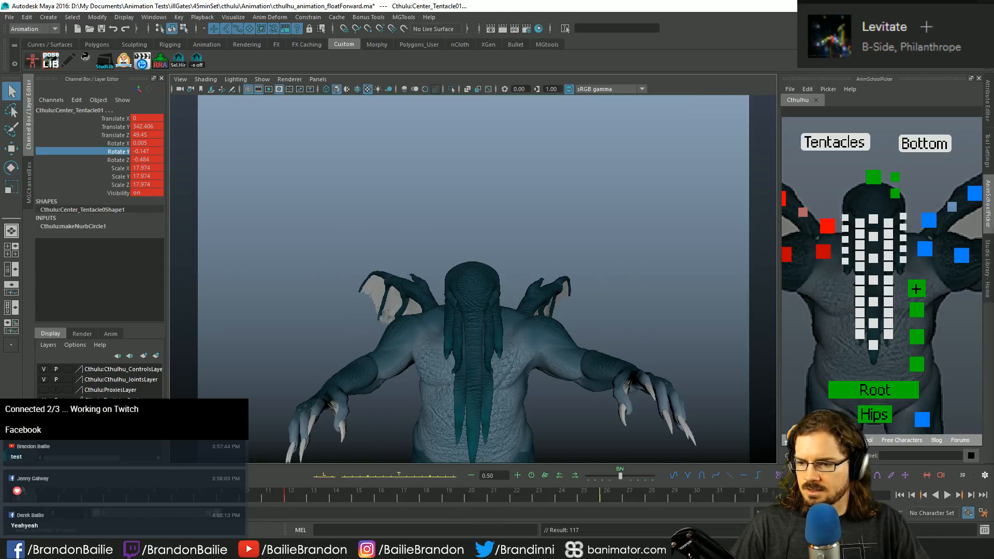
Step: Rotate the Bottom set of tentacle controls together, bringing the lead control to Rotate X -20.837, Y -13.737 and Z -5.535
{"action": "key", "text": "alt+v"}
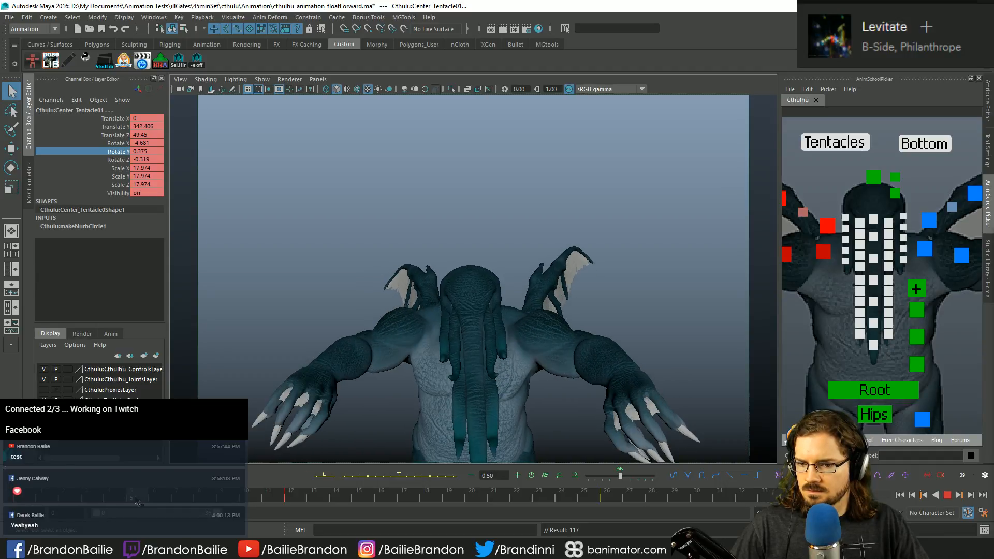
{"action": "left_click", "coordinate": [926, 147]}
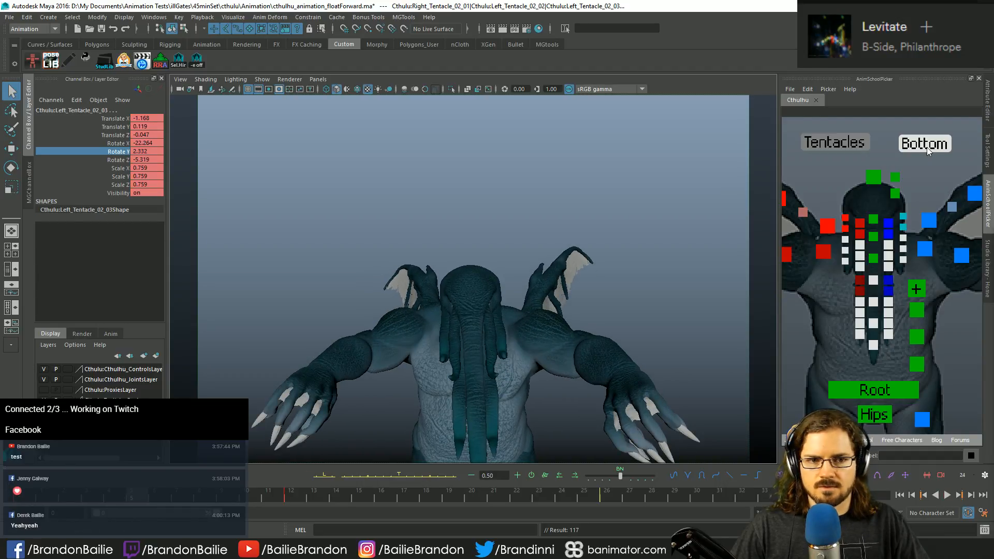
{"action": "key", "text": "e"}
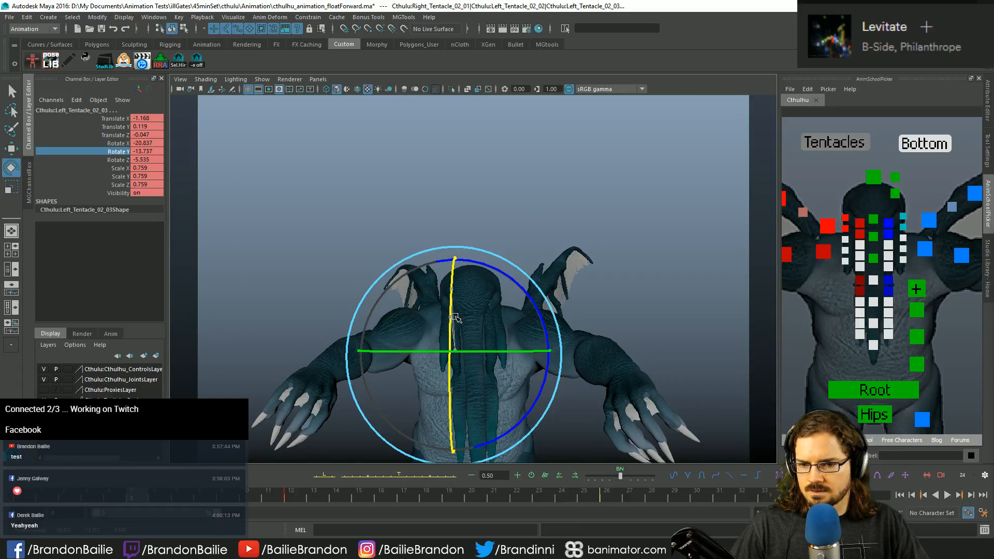
{"action": "key", "text": "q"}
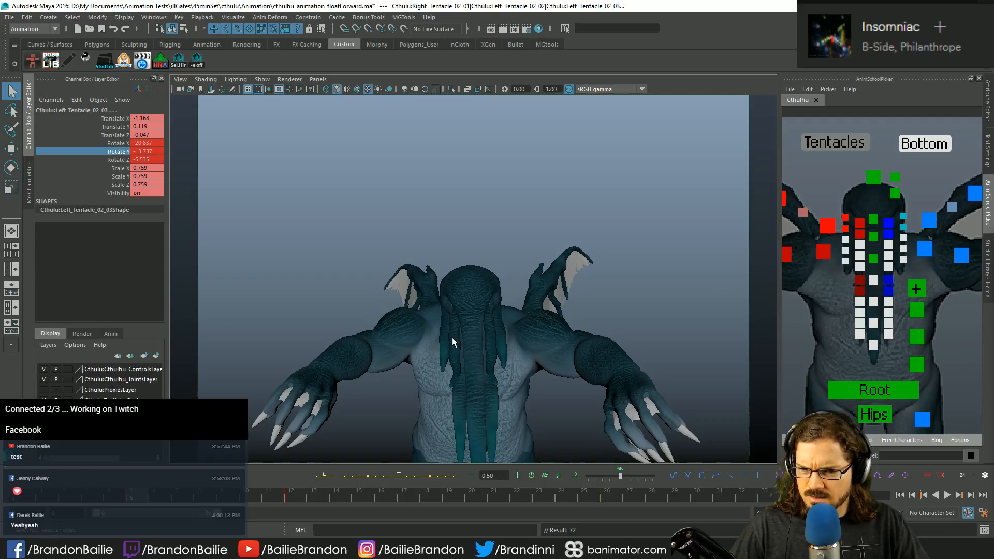
{"action": "key", "text": "comma"}
{"action": "key", "text": "period"}
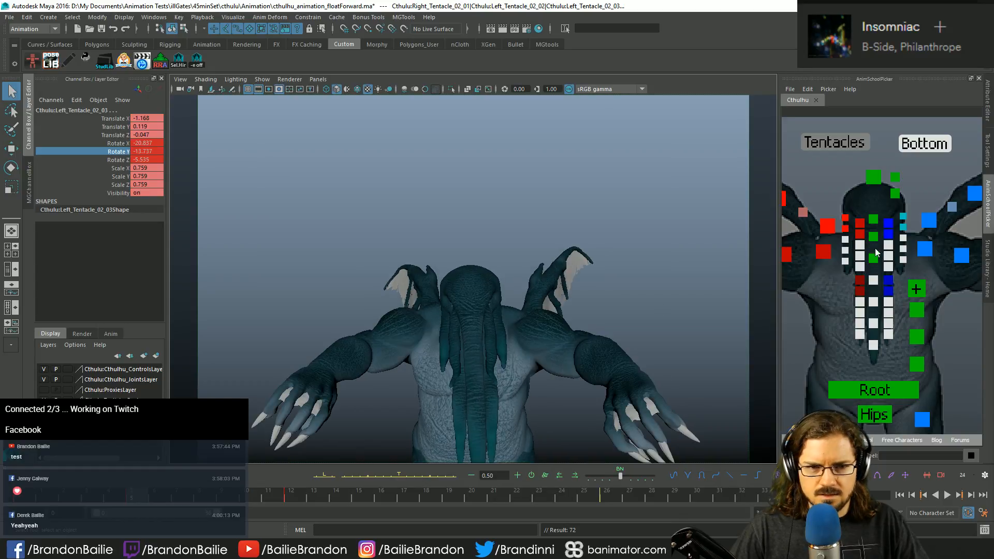
Step: Rotate the second controls of both 02 tentacles to Rotate X -1.591, Y 43.218 and Z 92.923
{"action": "left_click", "coordinate": [887, 234]}
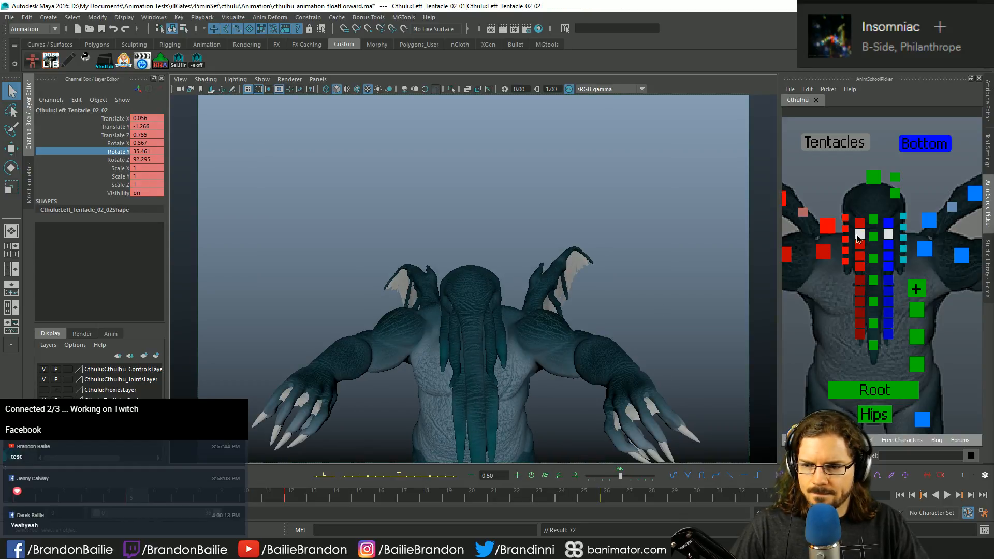
{"action": "key", "text": "e"}
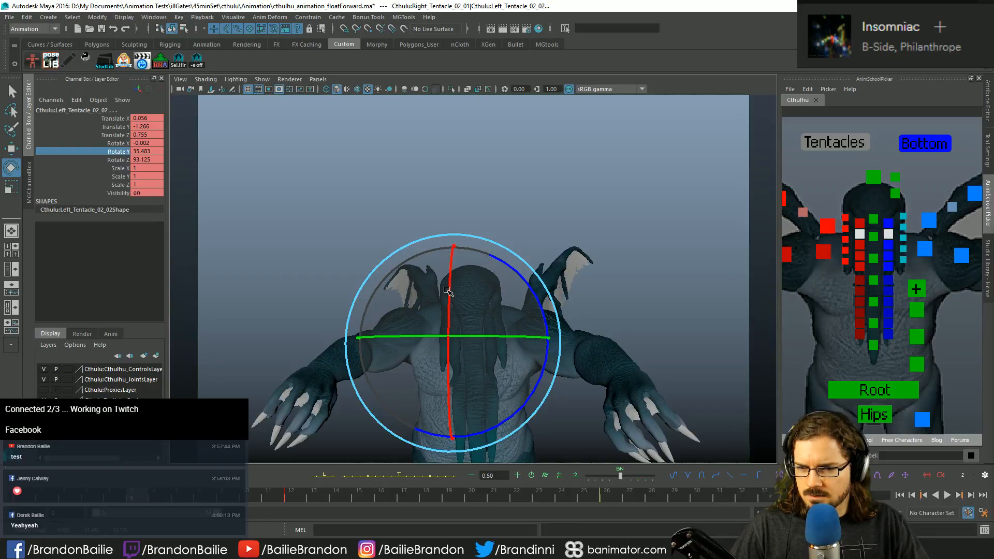
{"action": "left_click_drag", "start_coordinate": [449, 283], "coordinate": [451, 288]}
{"action": "key", "text": "q"}
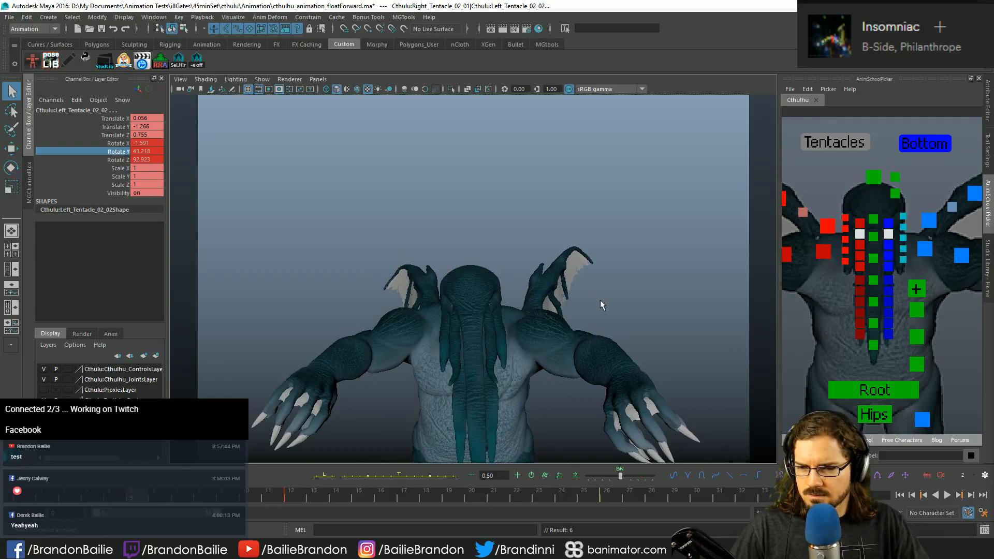
Step: Try applying the saved straight tentacles pose to the fourth and fifth controls of both 02 tentacles, and undo it
{"action": "left_click", "coordinate": [860, 261]}
{"action": "left_click", "coordinate": [888, 261]}
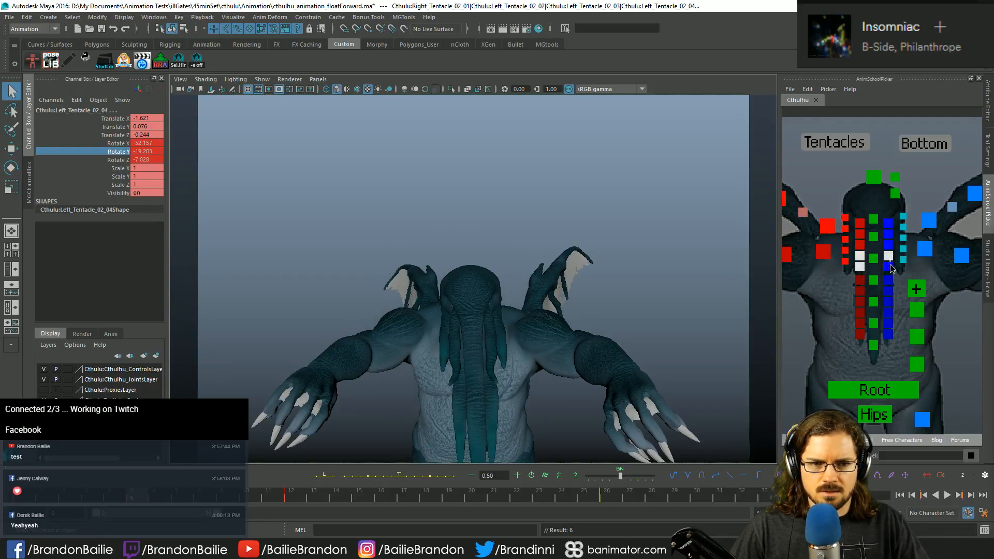
{"action": "left_click", "coordinate": [987, 267]}
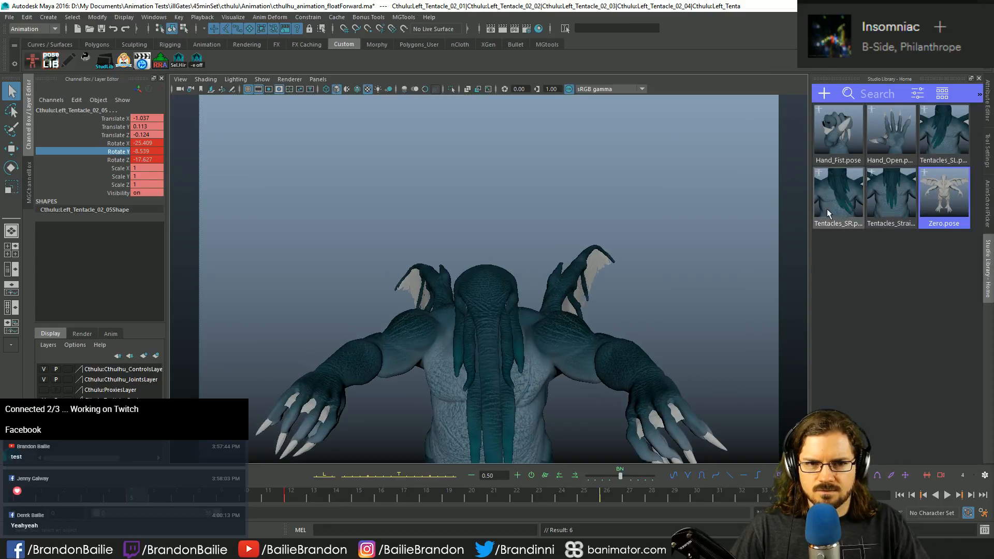
{"action": "double_click", "coordinate": [891, 201]}
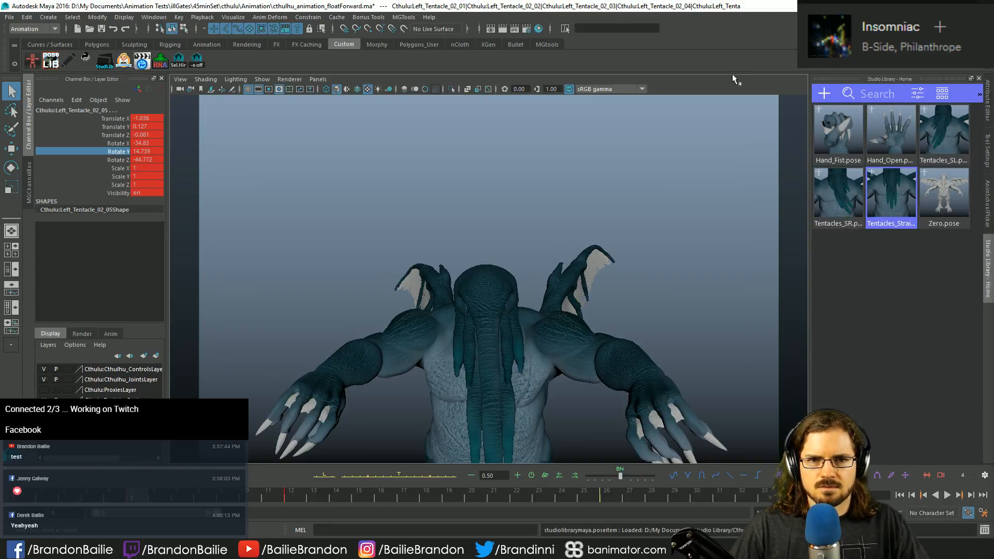
{"action": "key", "text": "ctrl+z"}
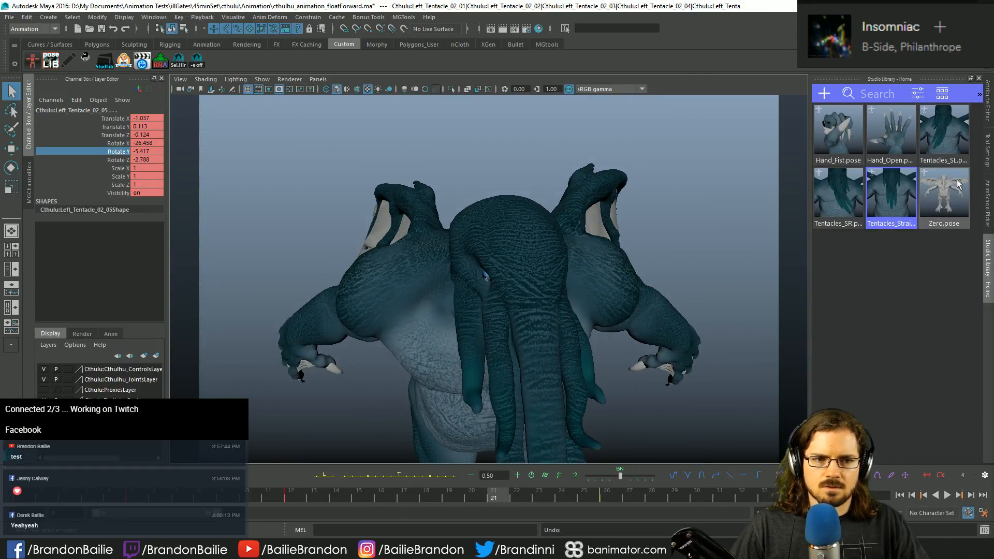
Step: Apply the saved straight tentacles pose to all tentacle controls at frame 26
{"action": "left_click", "coordinate": [988, 202]}
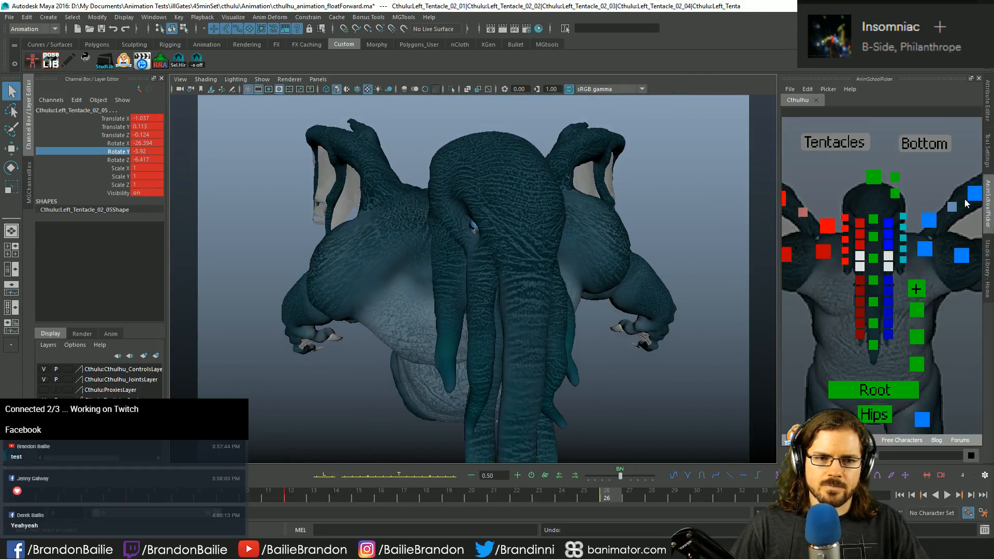
{"action": "left_click", "coordinate": [837, 148]}
{"action": "left_click_drag", "start_coordinate": [707, 369], "coordinate": [481, 359], "text": "alt"}
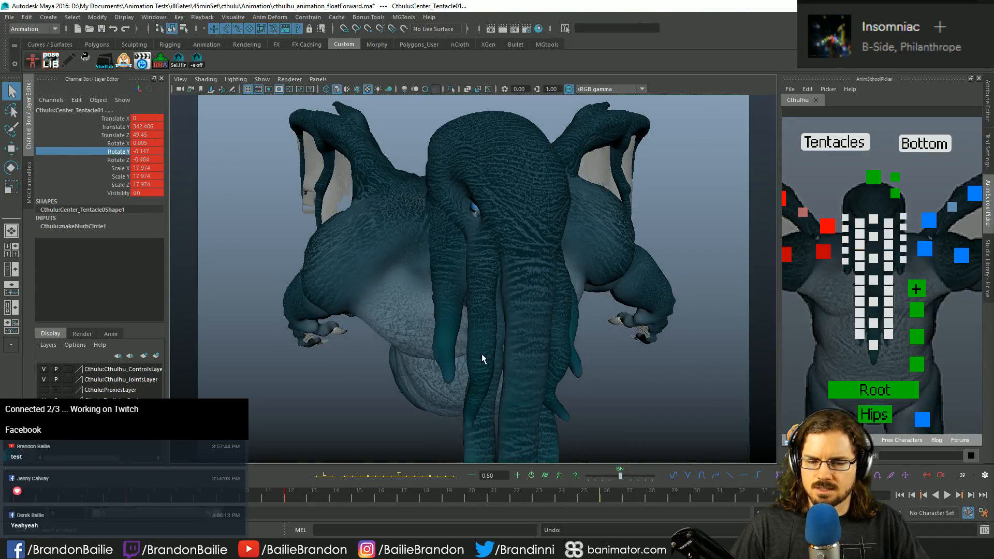
{"action": "left_click", "coordinate": [988, 263]}
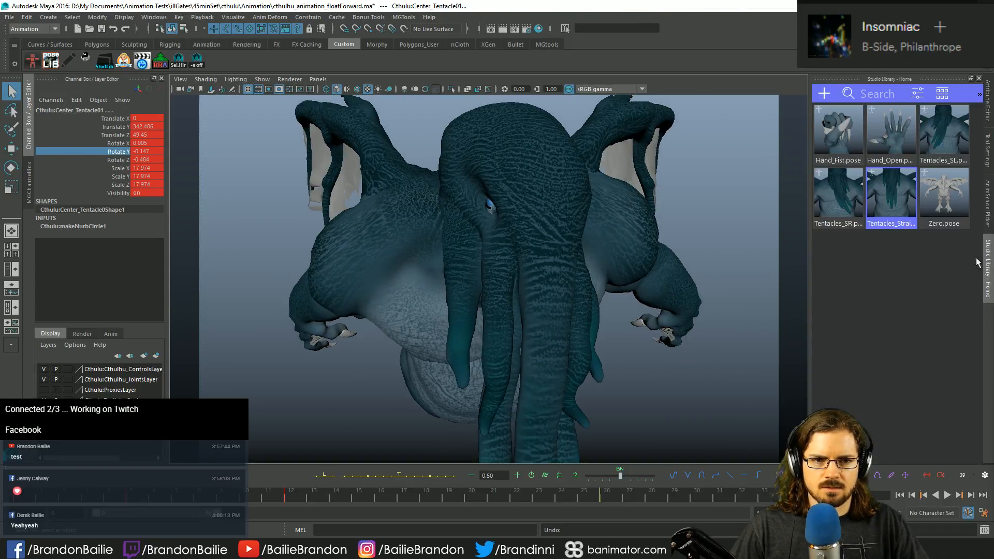
{"action": "double_click", "coordinate": [902, 198]}
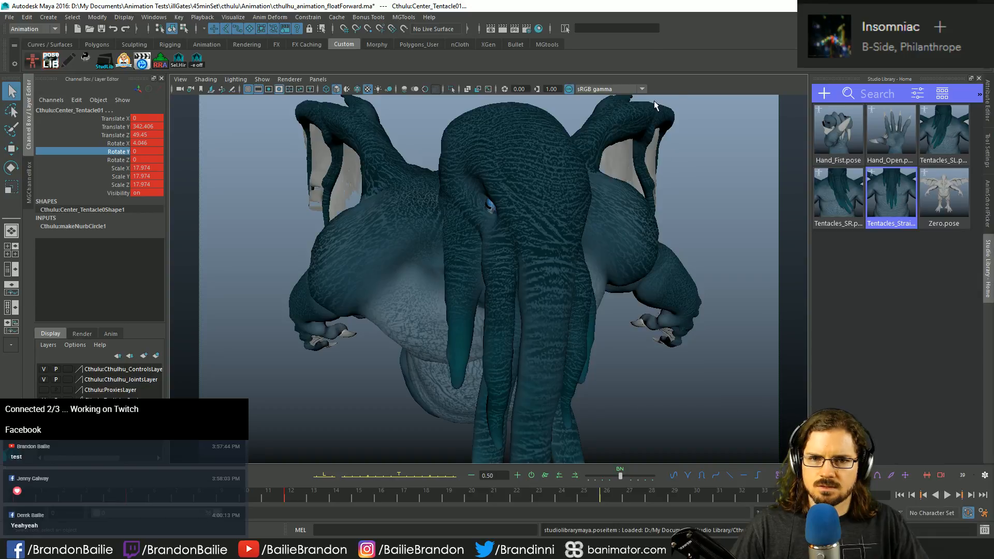
Step: Blend the Tentacles_SL pose partly into all tentacles and rotate them together, bringing the center control to Rotate X 15.59, Y -4.912, Z -5.652
{"action": "key", "text": "e"}
{"action": "left_click_drag", "start_coordinate": [564, 287], "coordinate": [588, 362]}
{"action": "key", "text": "space"}
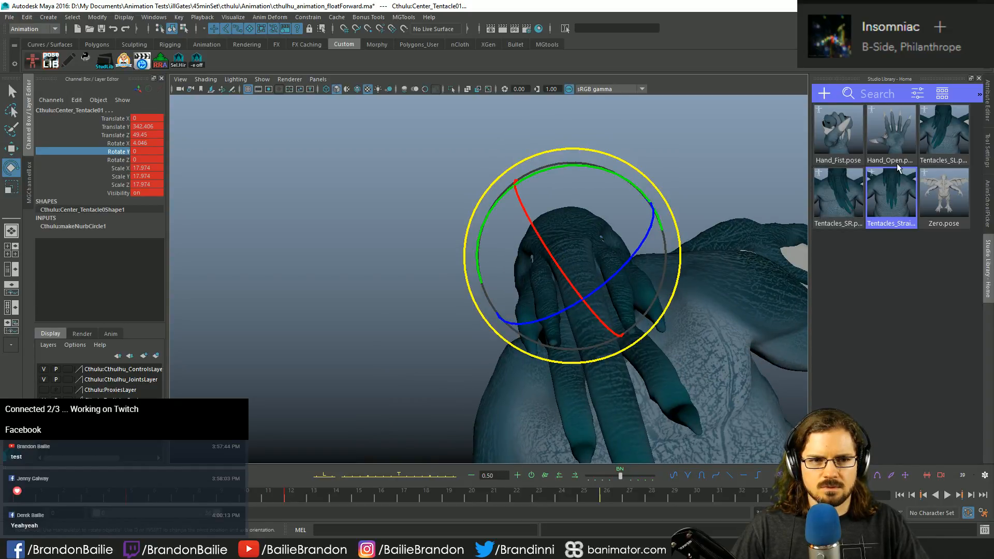
{"action": "left_click", "coordinate": [943, 134]}
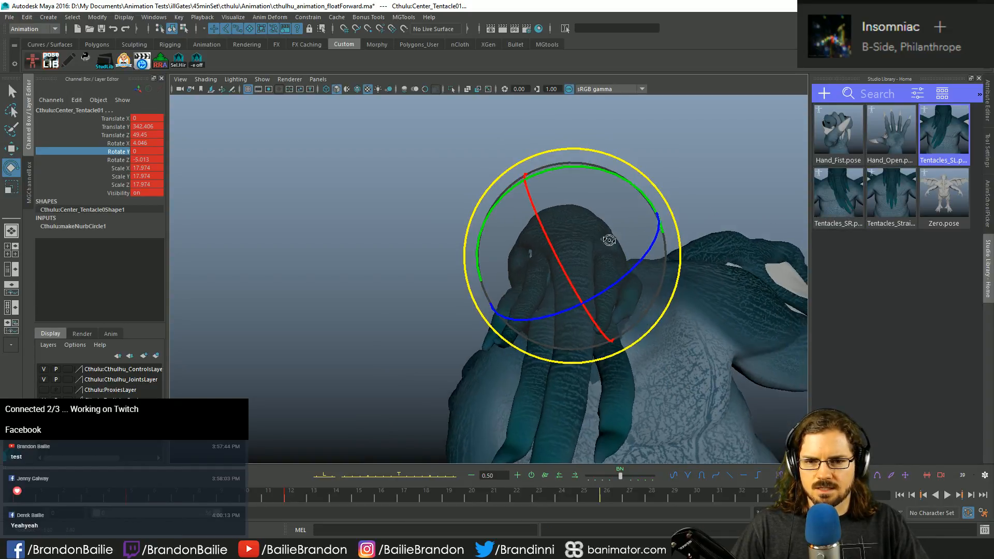
{"action": "left_click_drag", "start_coordinate": [609, 240], "coordinate": [582, 209], "text": "alt"}
{"action": "left_click_drag", "start_coordinate": [542, 242], "coordinate": [606, 306]}
{"action": "key", "text": "q"}
{"action": "key", "text": "alt+1"}
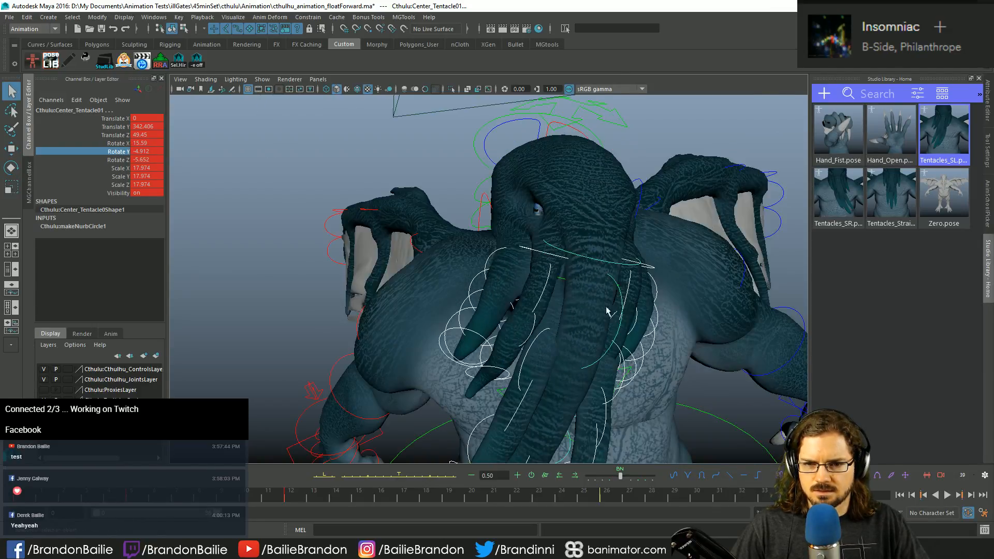
Step: Rotate the upper controls of the 02 tentacles at frame 26, bringing the second control to Rotate X 0.474, Y 27.013 and Z 95.519
{"action": "left_click", "coordinate": [548, 282]}
{"action": "left_click_drag", "start_coordinate": [548, 282], "coordinate": [569, 300], "text": "alt"}
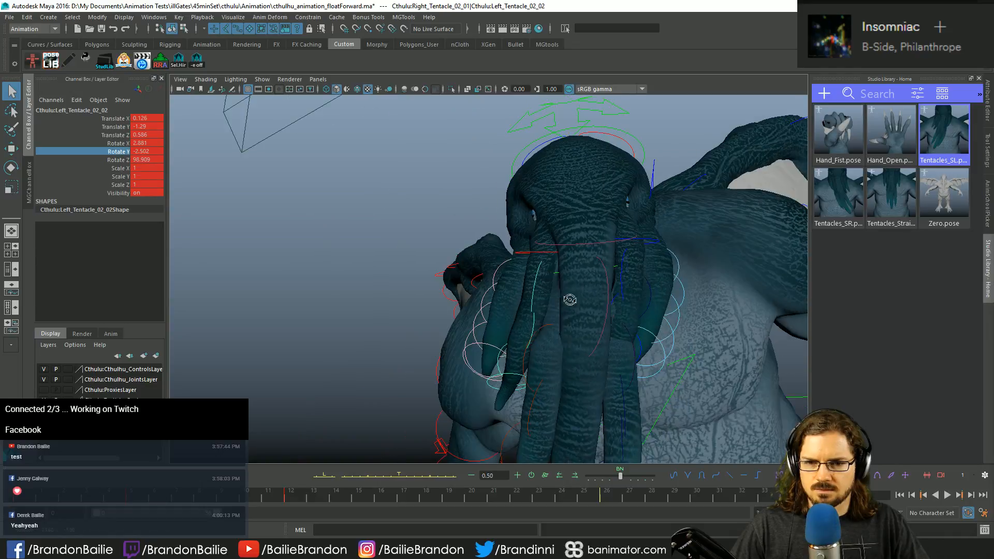
{"action": "left_click", "coordinate": [621, 266]}
{"action": "key", "text": "e"}
{"action": "left_click_drag", "start_coordinate": [621, 266], "coordinate": [636, 291], "text": "alt"}
{"action": "left_click_drag", "start_coordinate": [636, 291], "coordinate": [664, 377], "text": "alt"}
{"action": "left_click", "coordinate": [621, 299], "text": "shift"}
{"action": "left_click", "coordinate": [616, 283]}
{"action": "key", "text": "e"}
{"action": "key", "text": "q"}
{"action": "key", "text": "alt+1"}
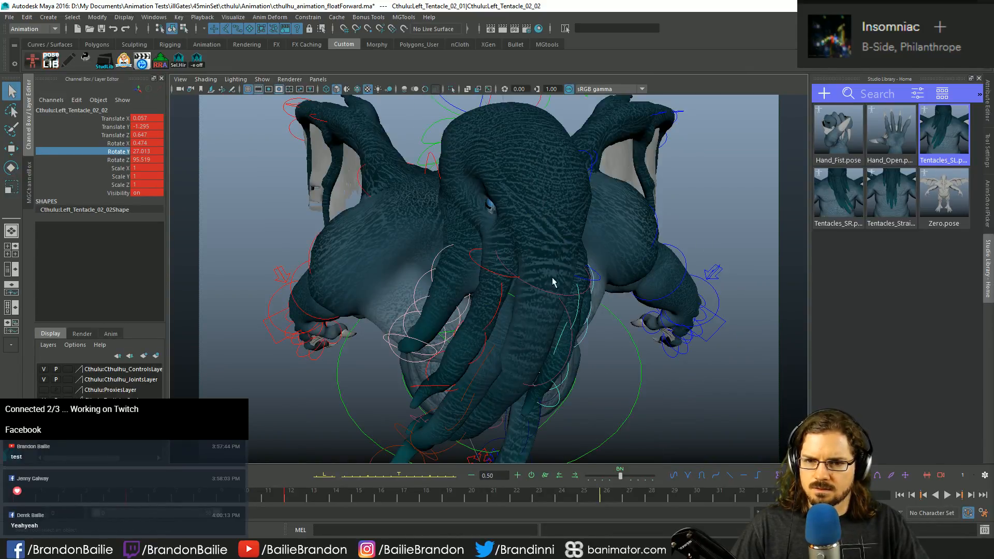
Step: Try rotating the center tentacle's first control to Rotate X 6.978, Y 0.3 and Z -6.904, and undo it
{"action": "left_click", "coordinate": [552, 297]}
{"action": "key", "text": "alt+1"}
{"action": "key", "text": "e"}
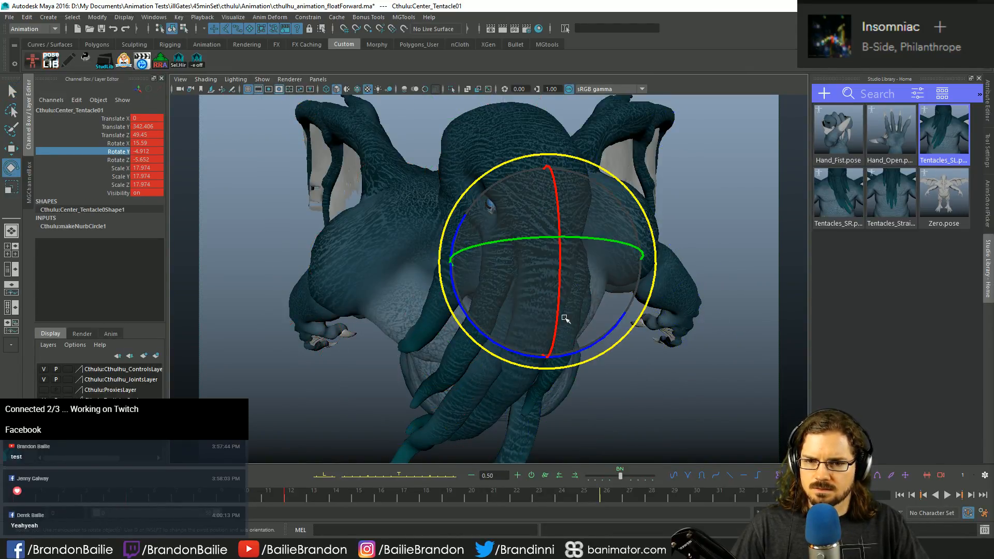
{"action": "left_click_drag", "start_coordinate": [574, 300], "coordinate": [588, 284]}
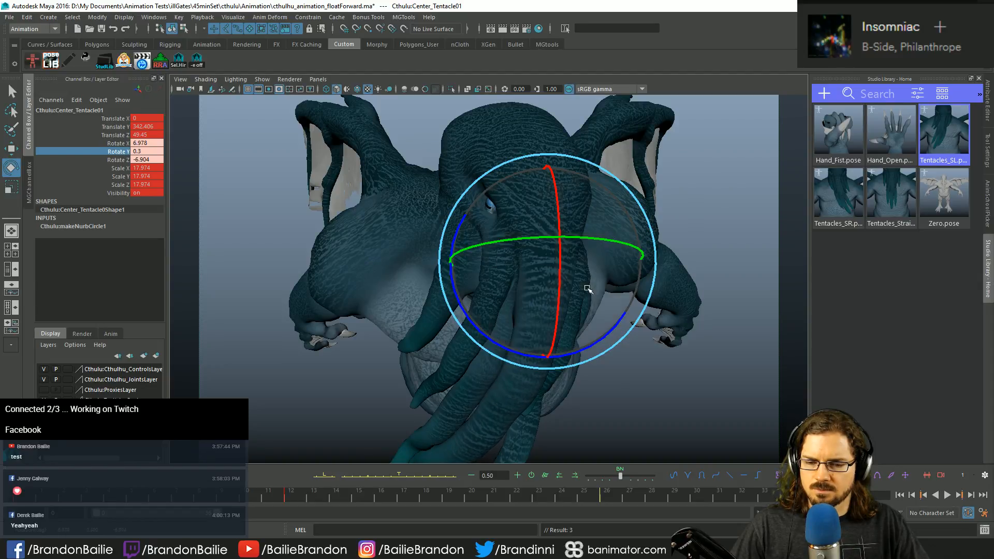
{"action": "key", "text": "q"}
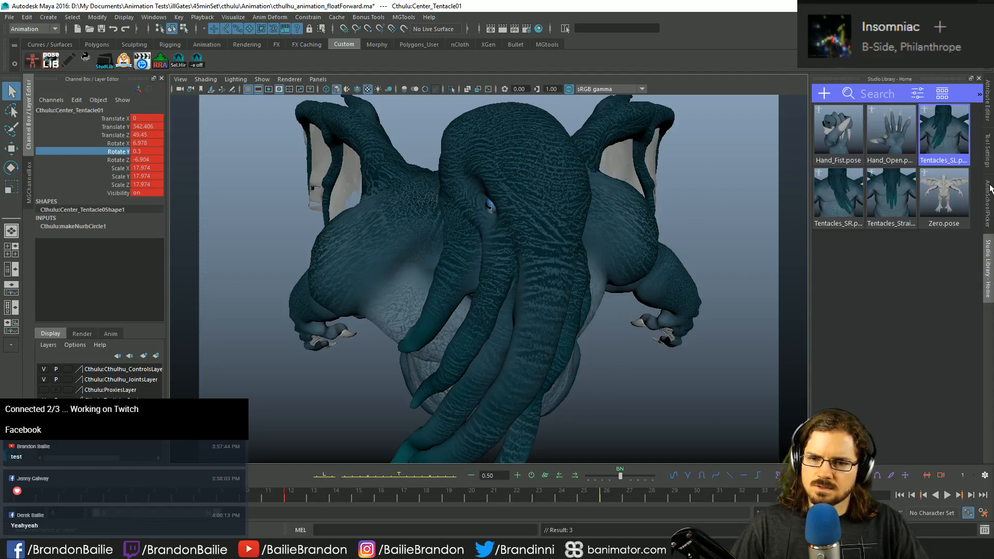
{"action": "key", "text": "ctrl+z"}
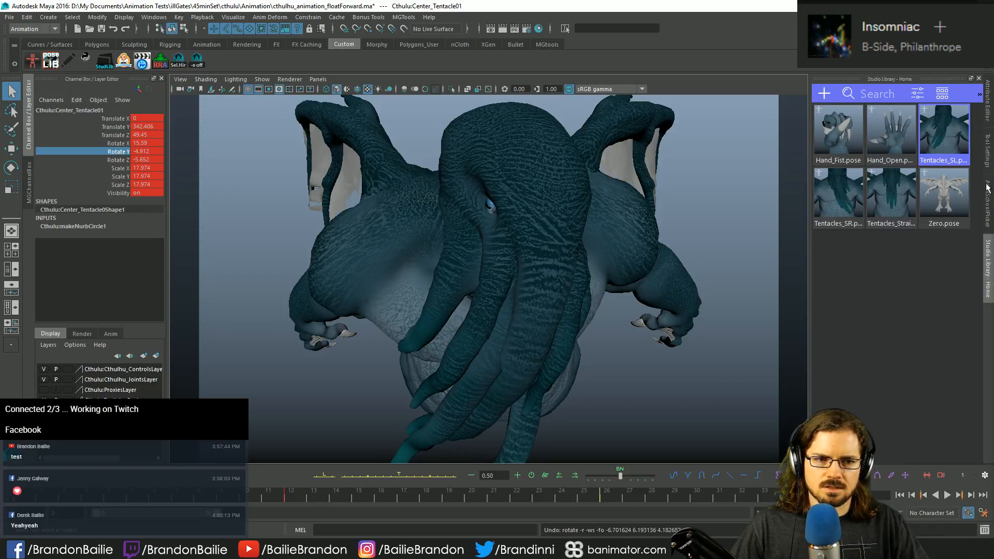
Step: Rotate the first control of the right 01 tentacle to Rotate X -78.411, Y 186.962 and Z 81.554
{"action": "left_click", "coordinate": [987, 202]}
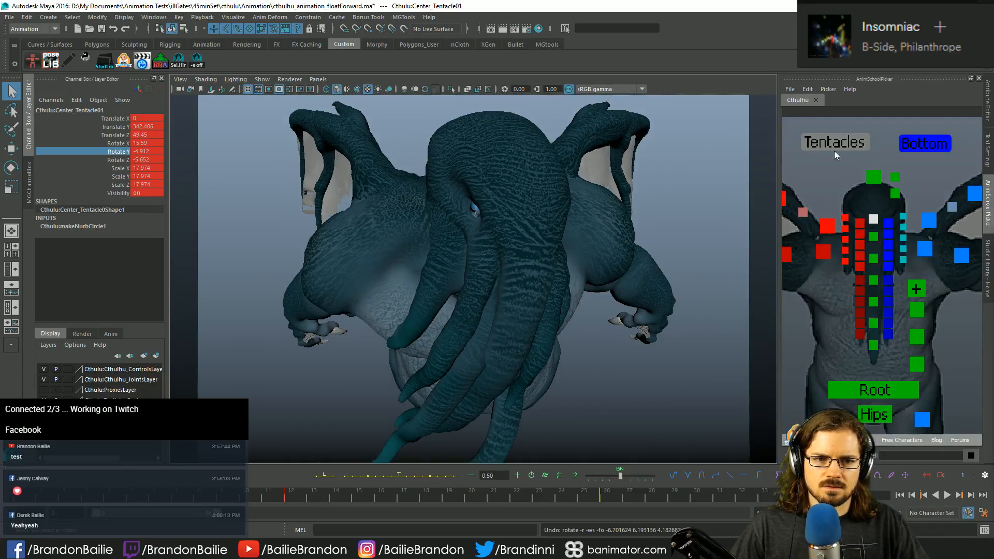
{"action": "left_click", "coordinate": [859, 292]}
{"action": "key", "text": "e"}
{"action": "key", "text": "ctrl+z"}
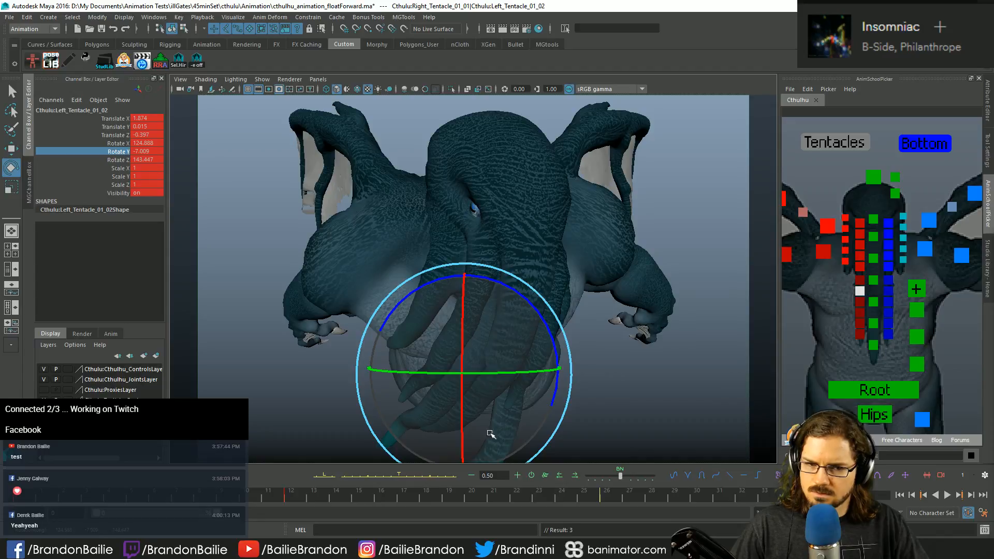
{"action": "left_click", "coordinate": [859, 281]}
{"action": "left_click_drag", "start_coordinate": [539, 344], "coordinate": [497, 367]}
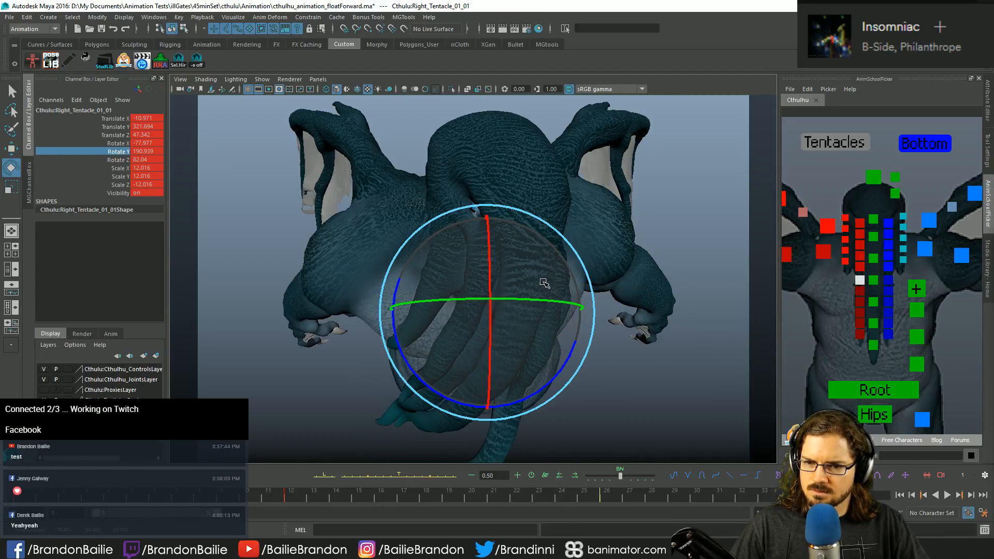
{"action": "key", "text": "ctrl+z"}
{"action": "key", "text": "ctrl+z"}
{"action": "key", "text": "q"}
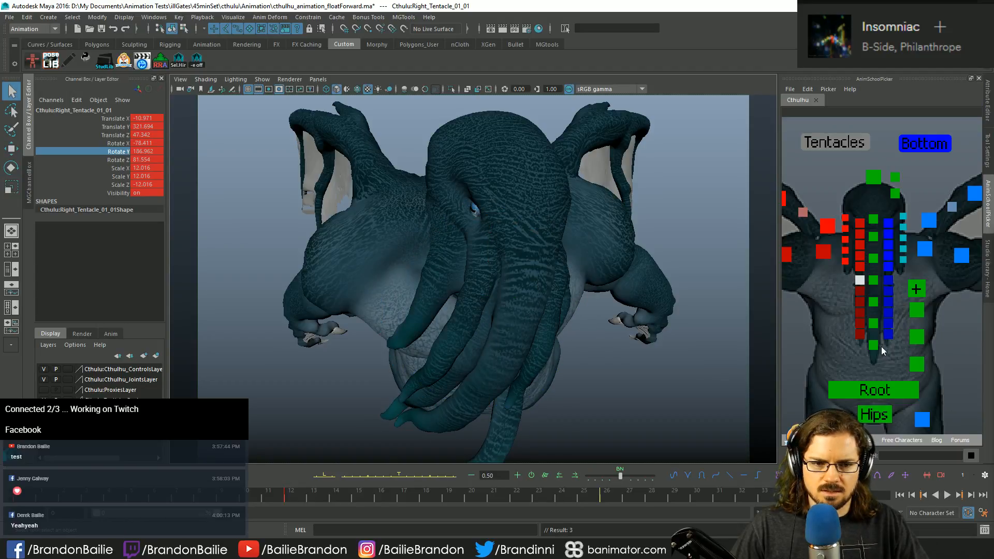
Step: Select the last three controls of the right 01 tentacle and the last two of the center tentacle
{"action": "left_click_drag", "start_coordinate": [868, 322], "coordinate": [896, 326], "text": "shift"}
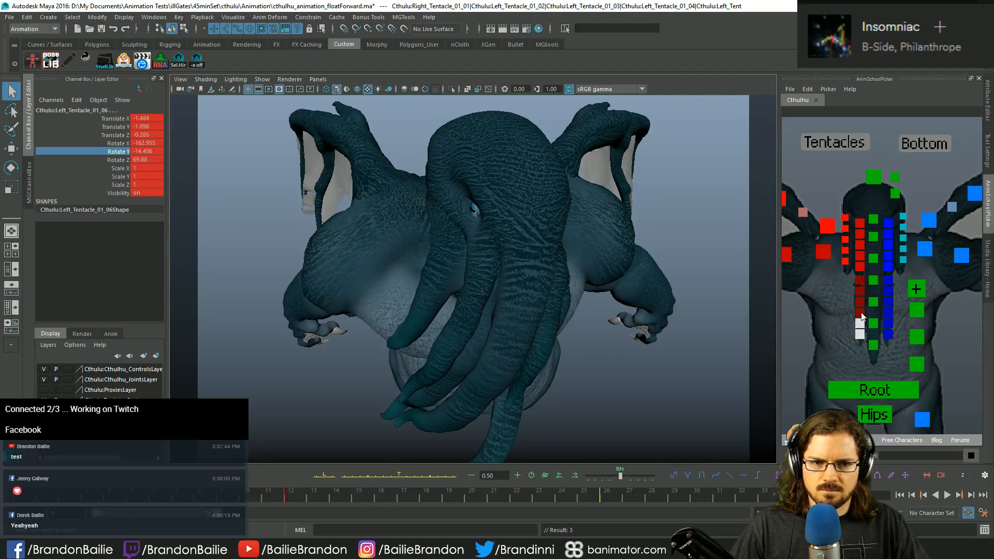
{"action": "left_click", "coordinate": [871, 336]}
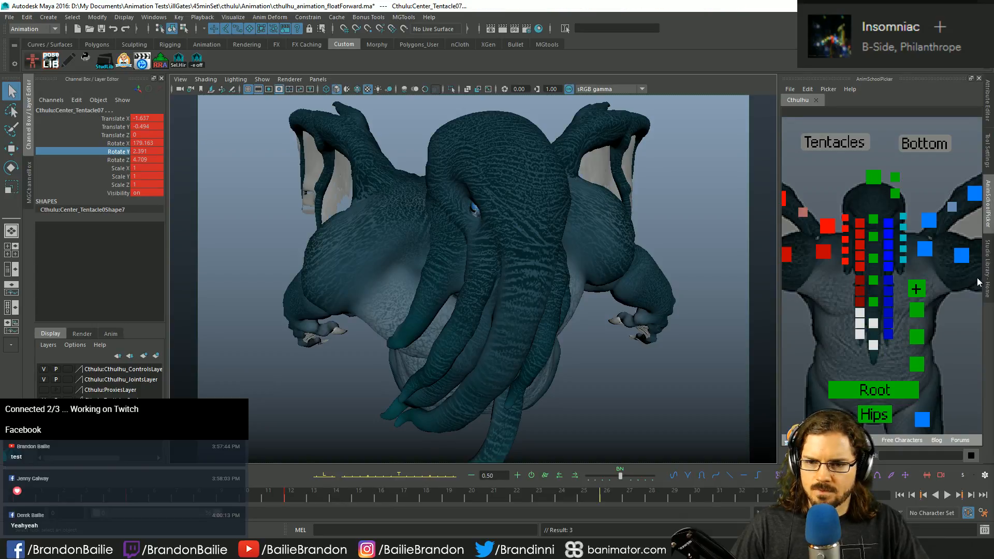
Step: Rotate the selected tip controls of the center and right lower tentacles slightly so their ends curl outward
{"action": "key", "text": "e"}
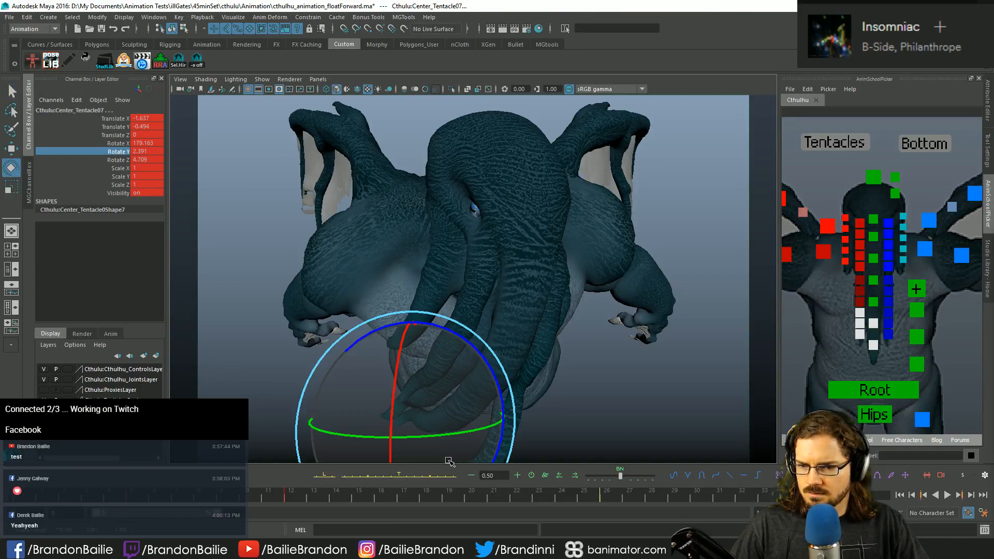
{"action": "left_click_drag", "start_coordinate": [444, 466], "coordinate": [450, 468]}
{"action": "key", "text": "q"}
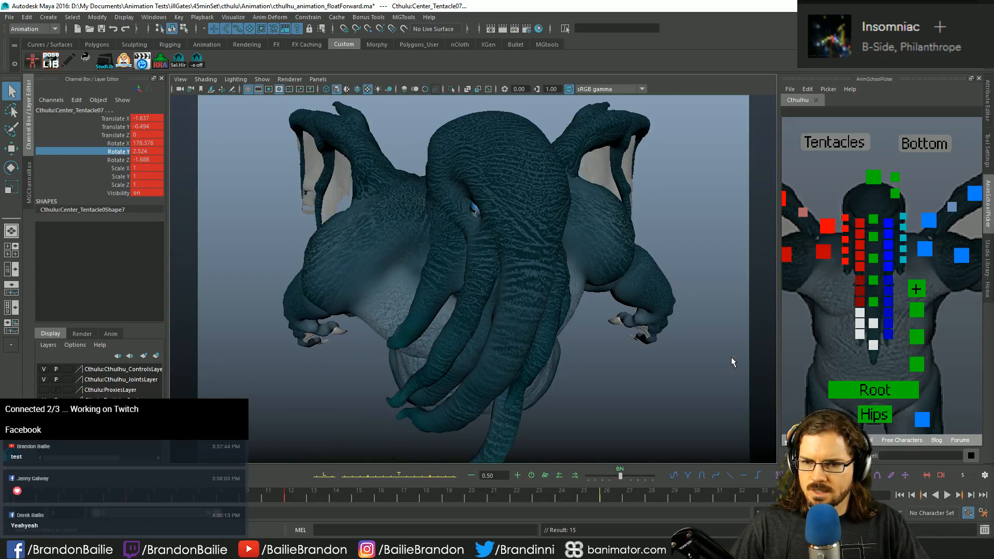
Step: Try to move the Right_Tentacle_03_01 base control slightly inward toward the face
{"action": "left_click", "coordinate": [845, 218]}
{"action": "key", "text": "w"}
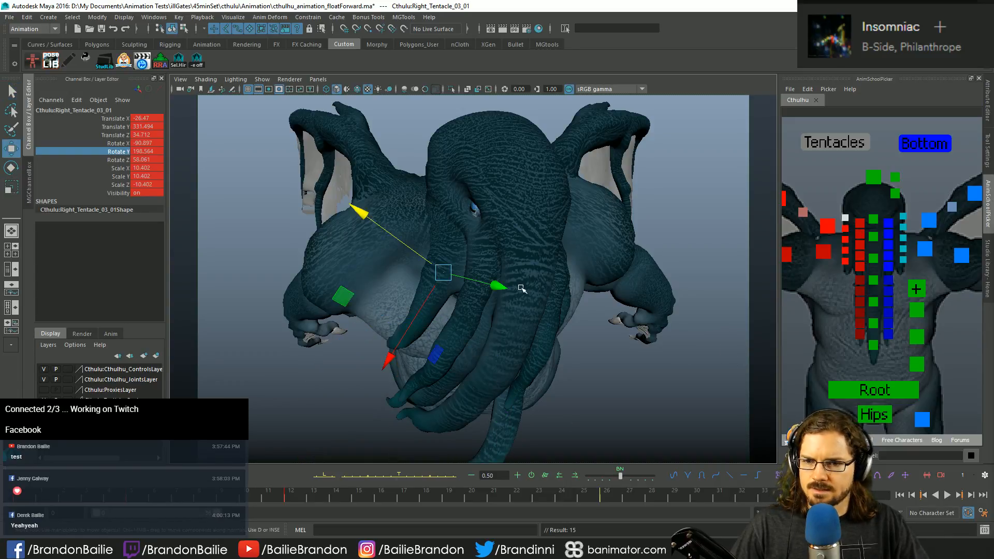
{"action": "left_click_drag", "start_coordinate": [444, 273], "coordinate": [452, 279]}
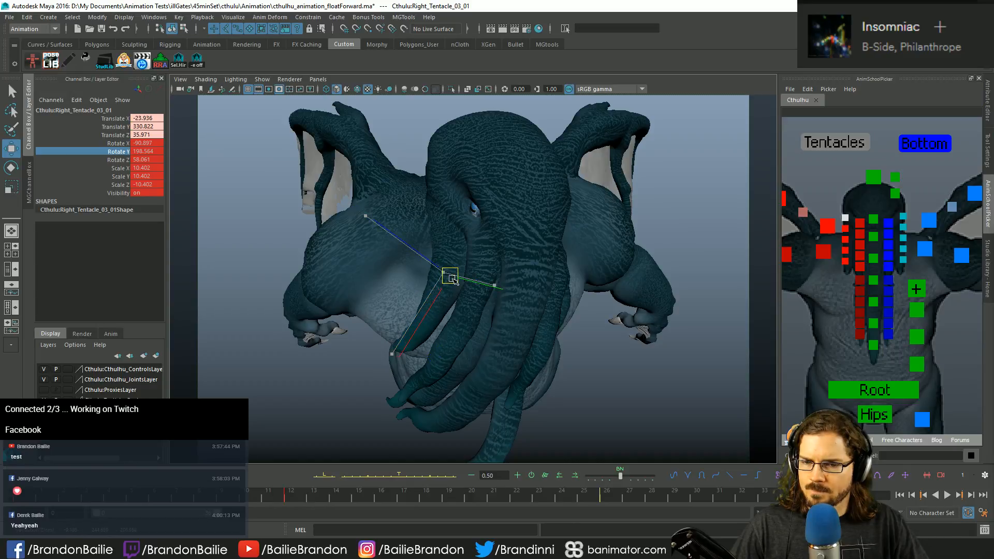
{"action": "key", "text": "ctrl+z"}
{"action": "key", "text": "q"}
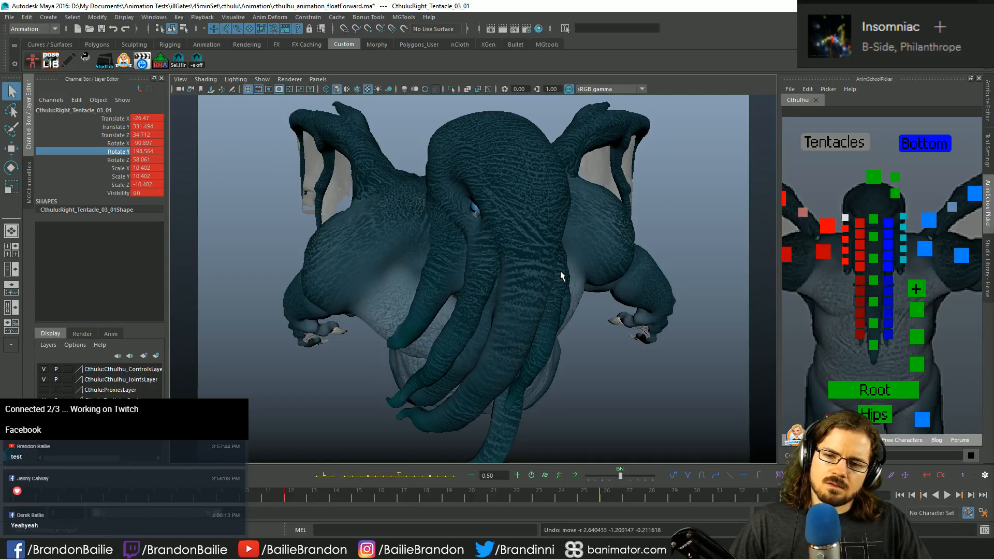
Step: Rotate the Left_Tentacle_01_01 base control so the low-hanging tentacle tucks up behind the other tentacles
{"action": "left_click", "coordinate": [888, 282]}
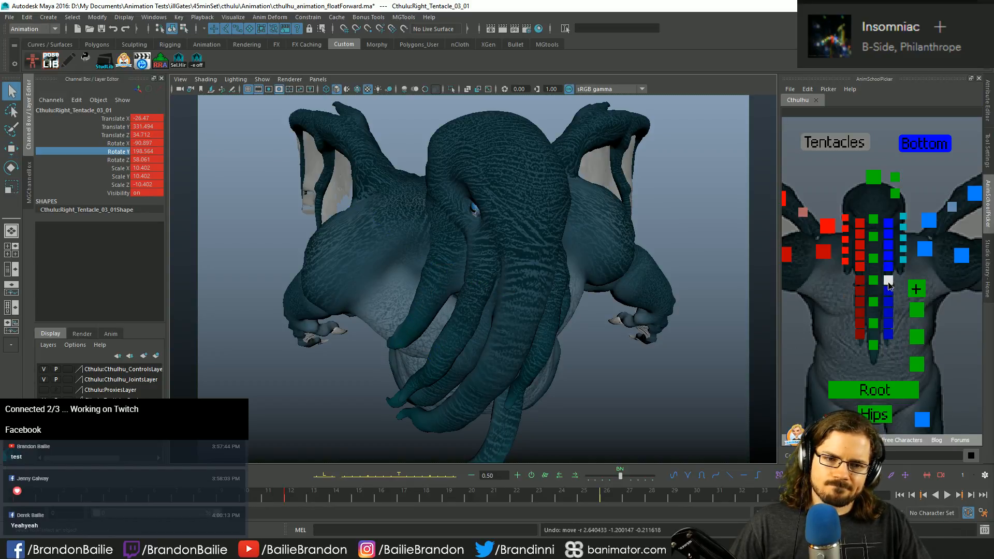
{"action": "key", "text": "e"}
{"action": "left_click_drag", "start_coordinate": [555, 395], "coordinate": [533, 409]}
{"action": "key", "text": "q"}
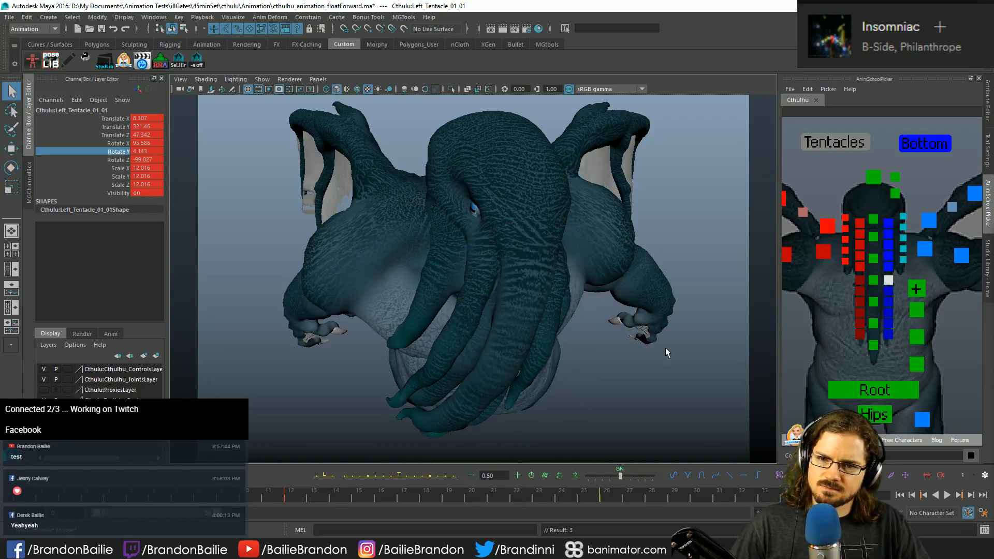
Step: Select all tentacle controls and key an in-between pose for them at frame 26, favouring the next pose
{"action": "left_click", "coordinate": [836, 144]}
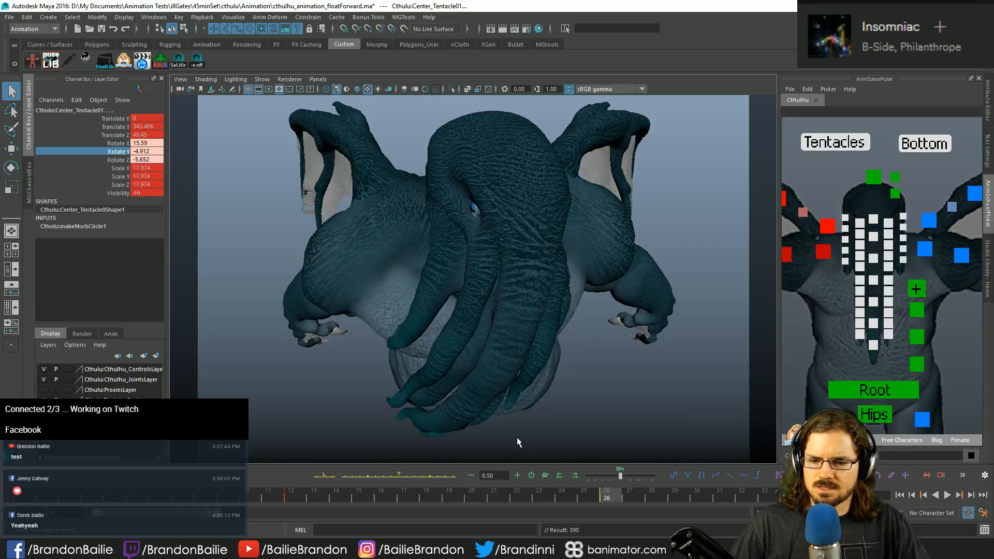
{"action": "key", "text": "s"}
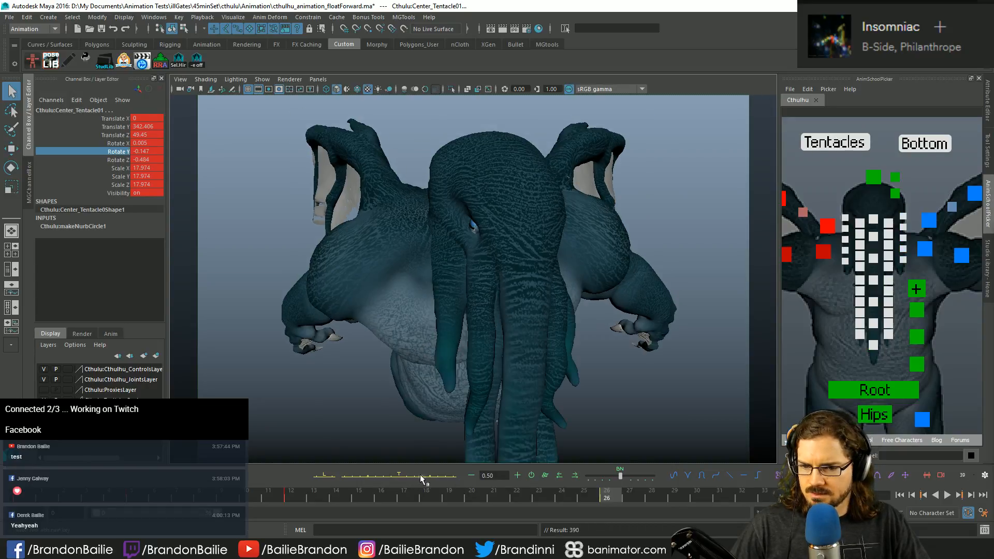
{"action": "left_click", "coordinate": [421, 476]}
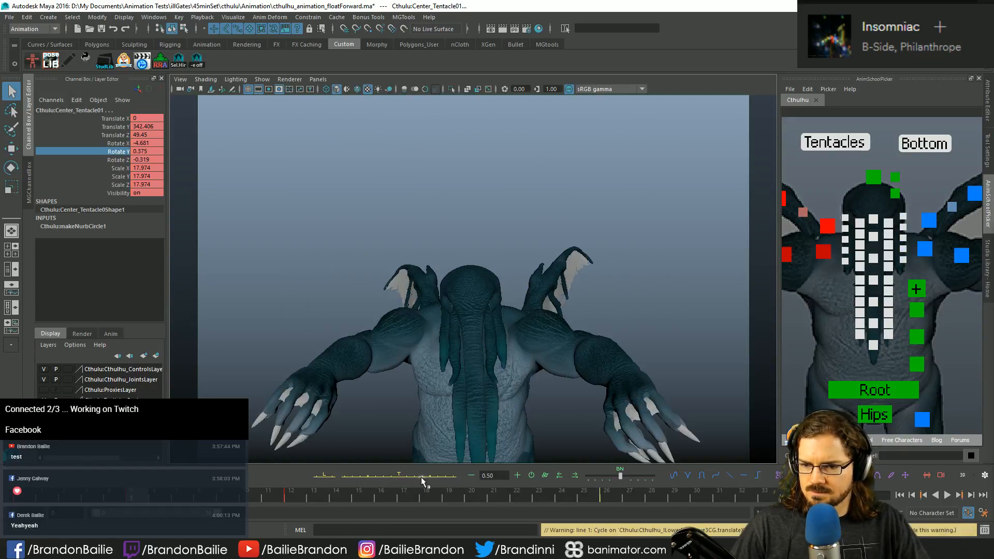
Step: Go through the animation to examine the tentacle motion between poses, ending at frame 12
{"action": "key", "text": "alt+."}
{"action": "key", "text": "alt+."}
{"action": "key", "text": "alt+."}
{"action": "key", "text": "alt+."}
{"action": "key", "text": "alt+."}
{"action": "key", "text": "alt+."}
{"action": "key", "text": "alt+."}
{"action": "key", "text": "alt+."}
{"action": "key", "text": "alt+."}
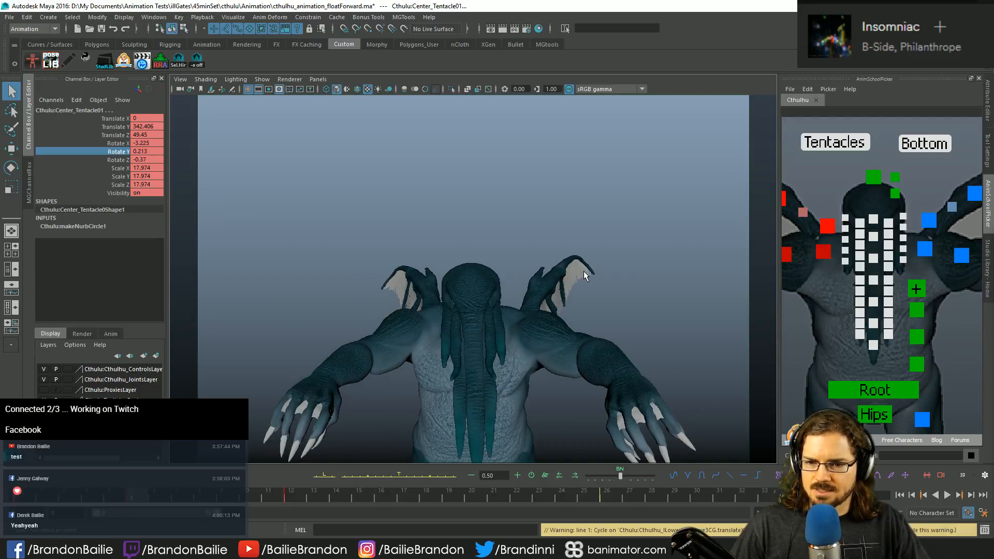
{"action": "key", "text": "alt+."}
{"action": "key", "text": "alt+."}
{"action": "key", "text": "alt+."}
{"action": "key", "text": "alt+."}
{"action": "key", "text": "alt+."}
{"action": "key", "text": "alt+."}
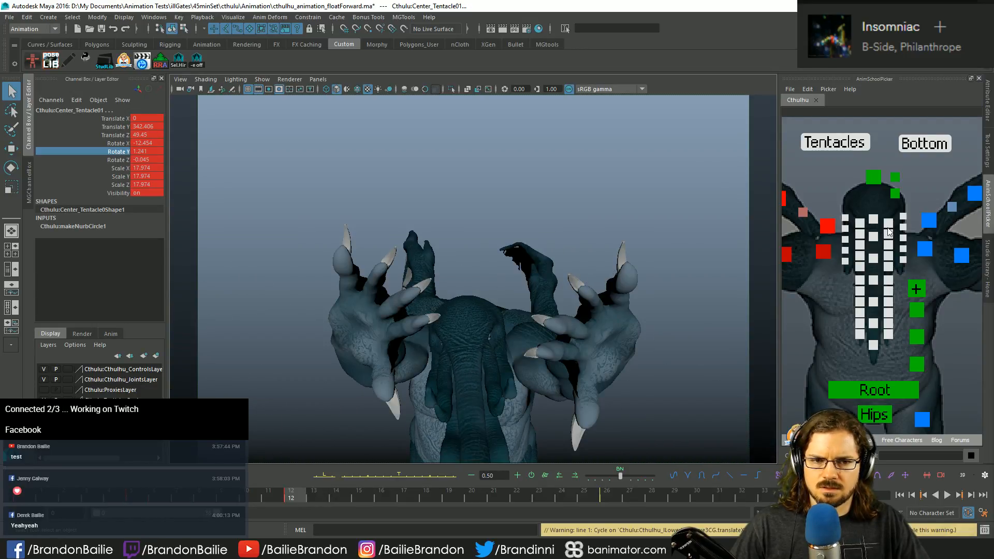
Step: At frame 12, rotate the base controls of all seven tentacles together by about 25 degrees
{"action": "left_click", "coordinate": [845, 218]}
{"action": "left_click", "coordinate": [860, 223], "text": "shift"}
{"action": "left_click", "coordinate": [873, 219], "text": "shift"}
{"action": "left_click", "coordinate": [888, 222], "text": "shift"}
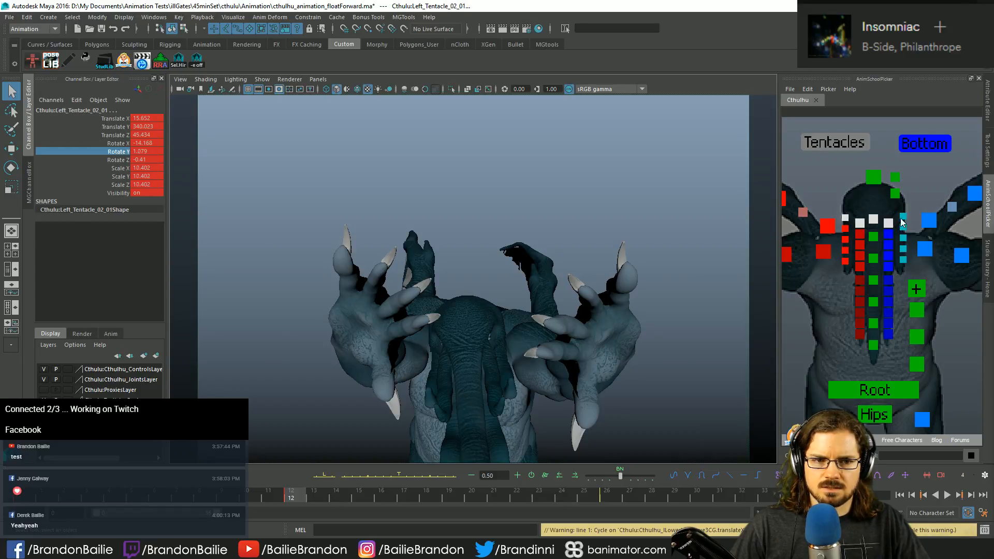
{"action": "left_click", "coordinate": [860, 282], "text": "shift"}
{"action": "left_click", "coordinate": [888, 280], "text": "shift"}
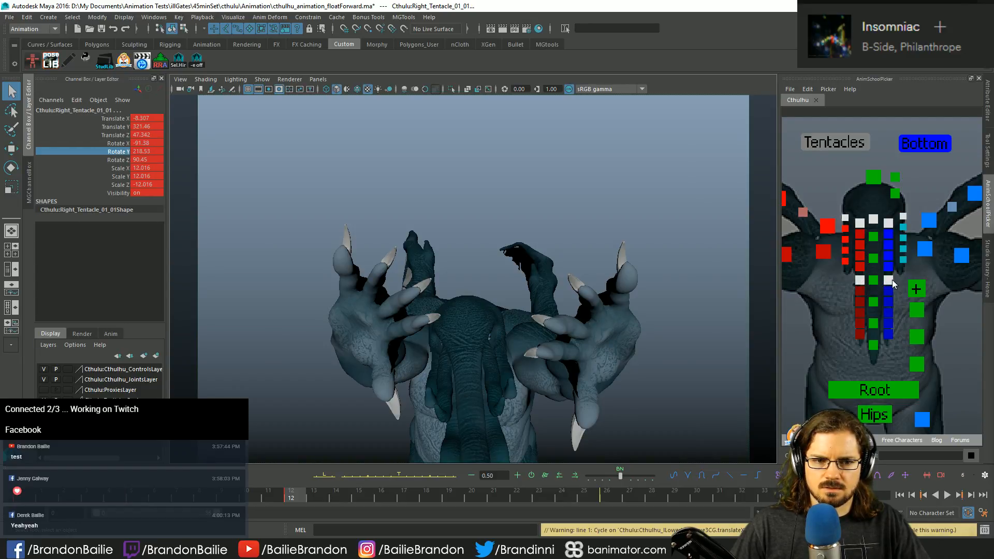
{"action": "key", "text": "e"}
{"action": "left_click_drag", "start_coordinate": [481, 373], "coordinate": [482, 449]}
{"action": "key", "text": "ctrl+z"}
{"action": "key", "text": "q"}
{"action": "key", "text": "e"}
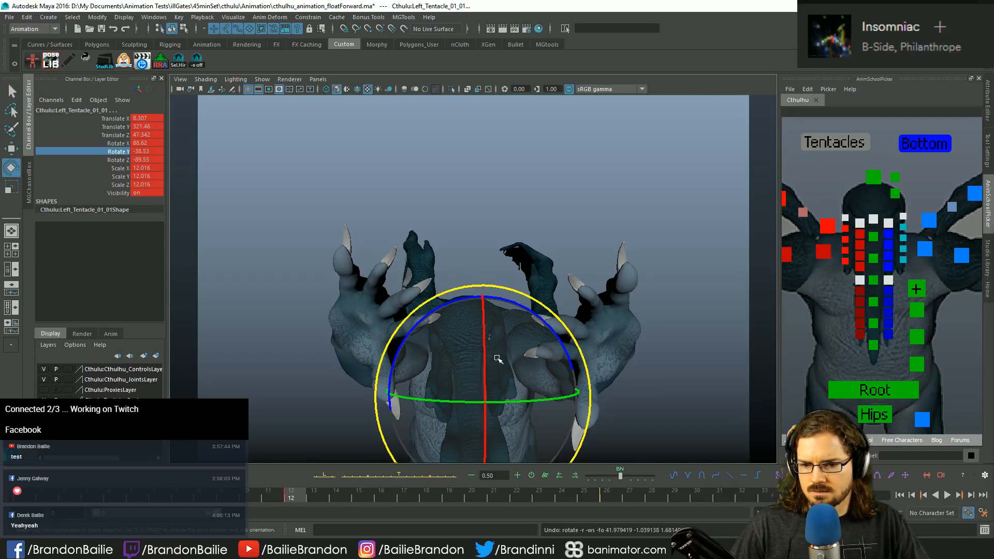
{"action": "key", "text": "shift+e"}
{"action": "key", "text": "q"}
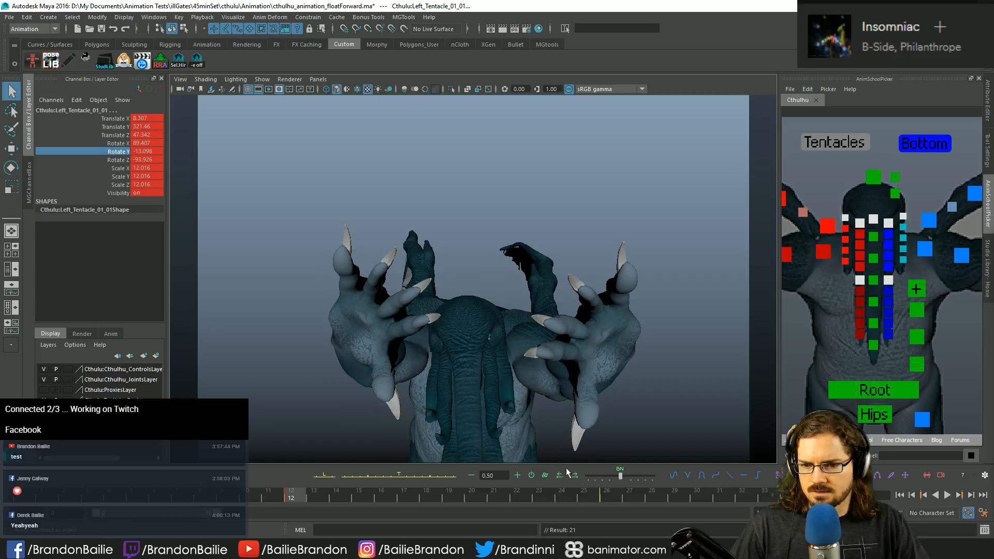
Step: Review the motion, then tween all tentacle controls at frame 26 toward the next pose and compare with the neighbouring keys
{"action": "left_click", "coordinate": [88, 507]}
{"action": "key", "text": "alt+v"}
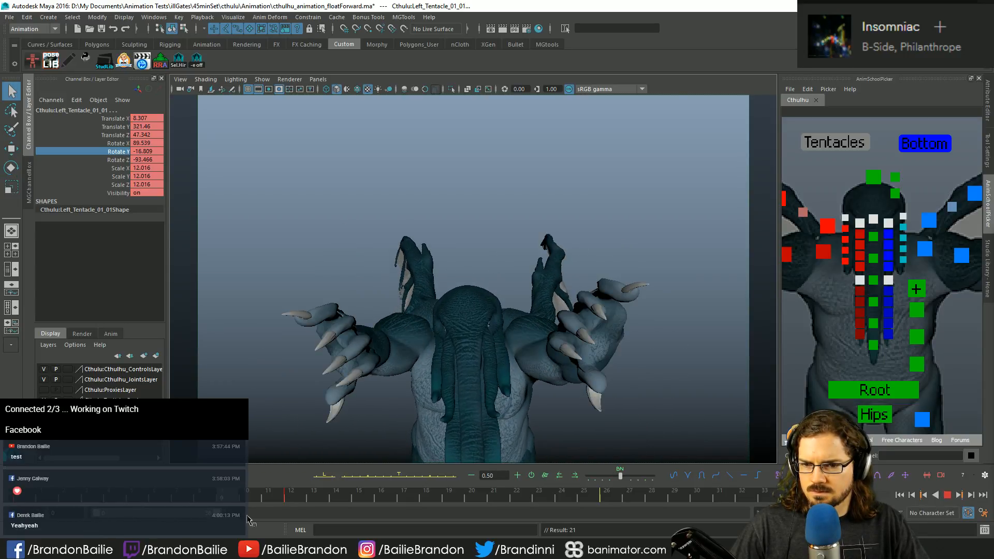
{"action": "left_click", "coordinate": [805, 135]}
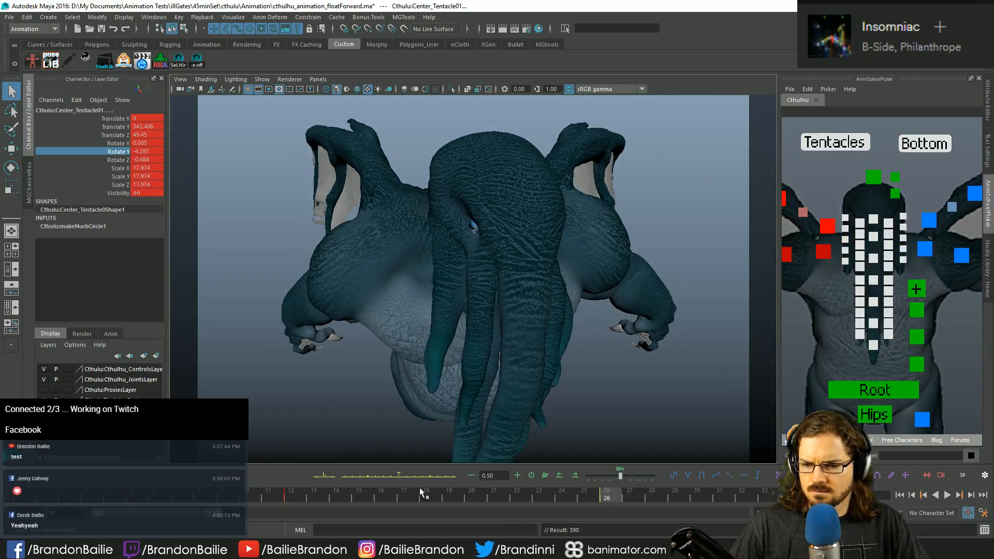
{"action": "left_click_drag", "start_coordinate": [419, 478], "coordinate": [422, 480]}
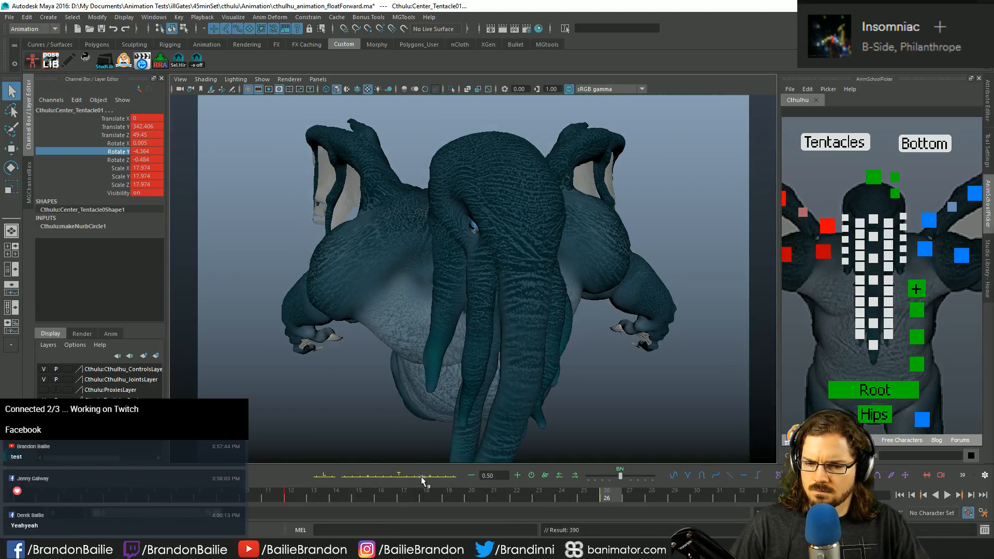
{"action": "key", "text": "period"}
{"action": "key", "text": "comma"}
{"action": "key", "text": "comma"}
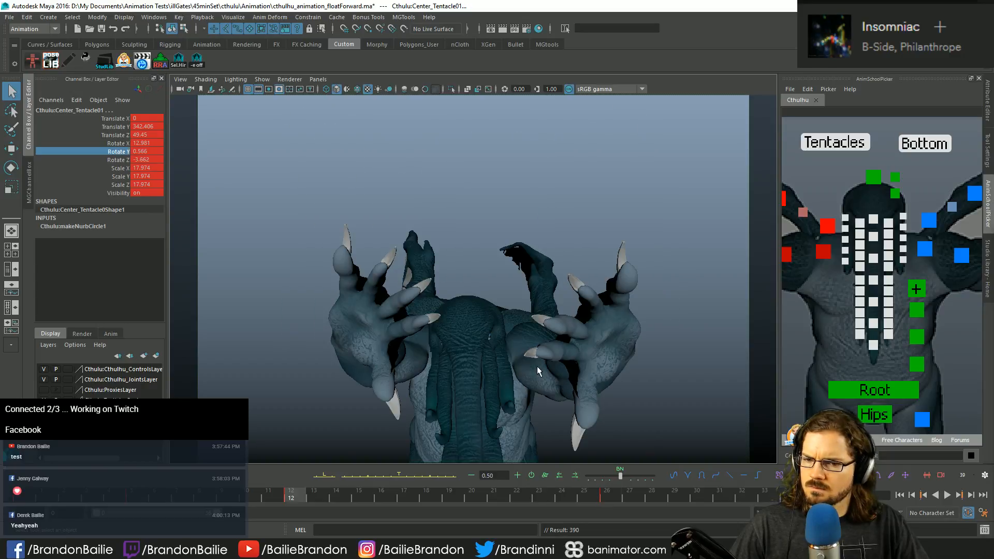
Step: Select the tentacle keys at frame 26 in the Graph Editor, blend them toward the neighbouring key, and play back the result
{"action": "key", "text": "period"}
{"action": "key", "text": "space"}
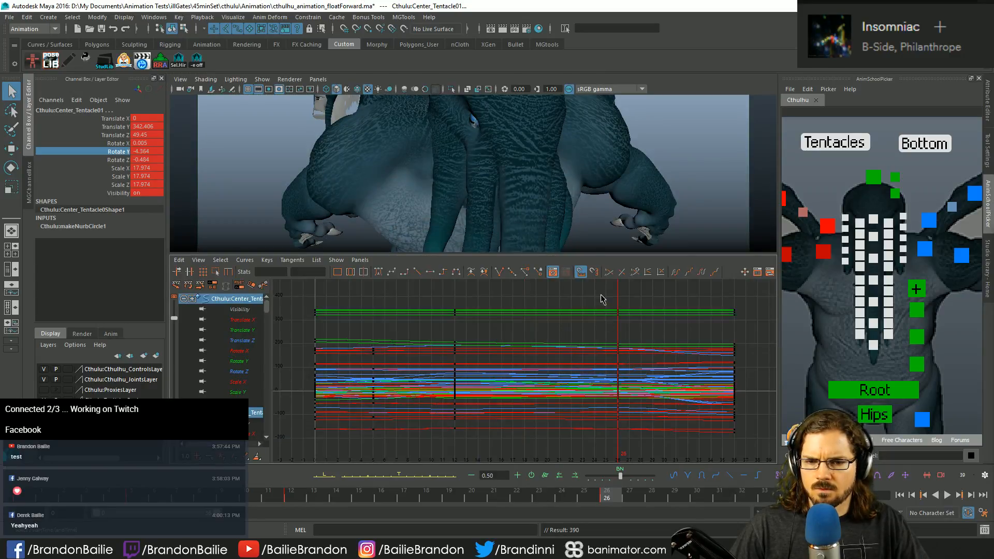
{"action": "left_click_drag", "start_coordinate": [600, 295], "coordinate": [620, 482]}
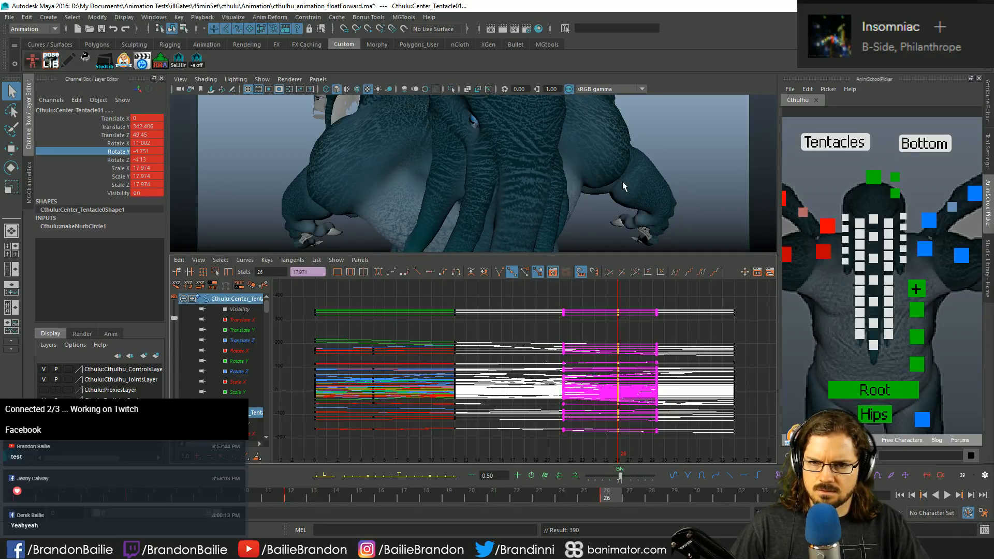
{"action": "key", "text": "space"}
{"action": "key", "text": "alt+v"}
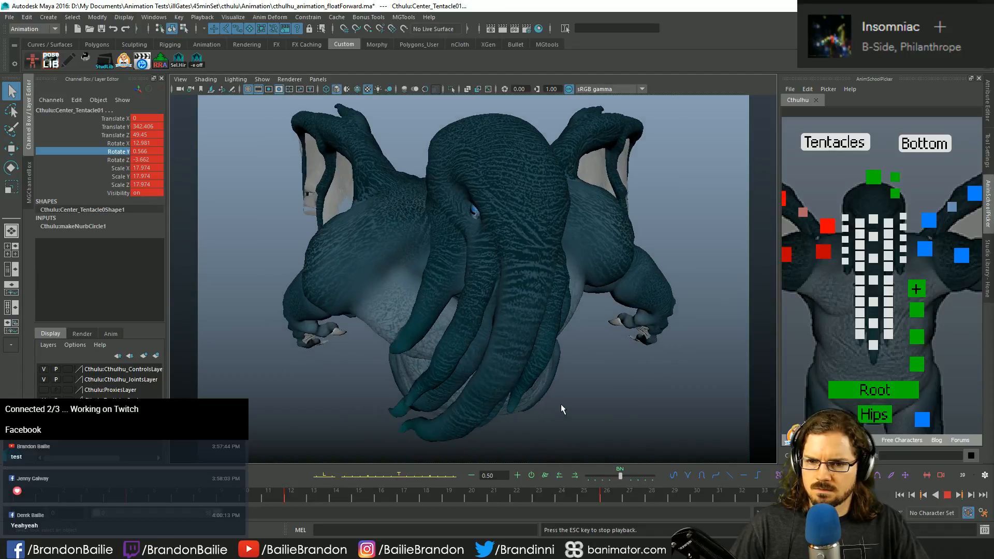
{"action": "key", "text": "alt+v"}
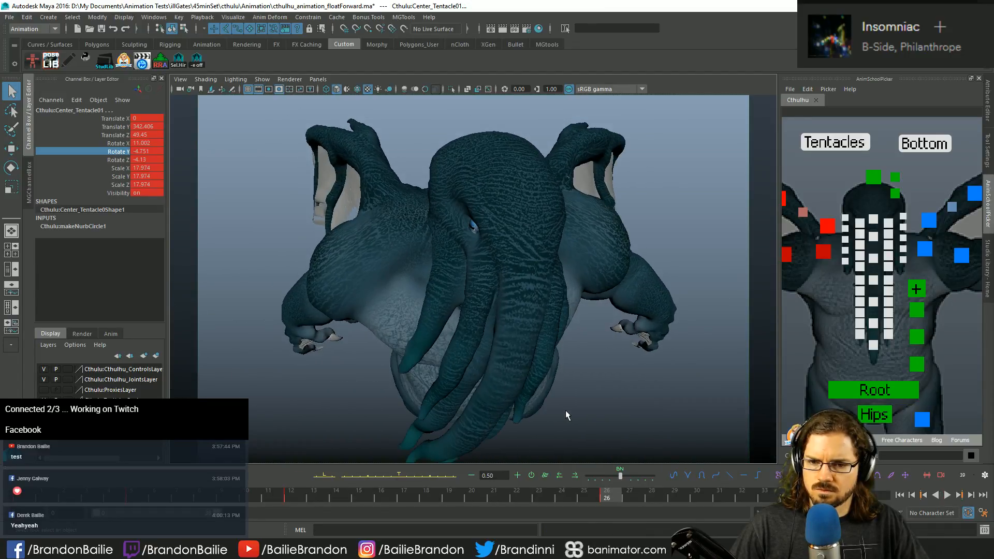
Step: Blend the tentacle keys at frame 26 further toward the next key's pose and check the playback
{"action": "key", "text": "space"}
{"action": "mouse_move", "coordinate": [621, 477]}
{"action": "left_mouse_down"}
{"action": "mouse_move", "coordinate": [645, 476]}
{"action": "mouse_move", "coordinate": [638, 476]}
{"action": "left_mouse_up"}
{"action": "key", "text": "space"}
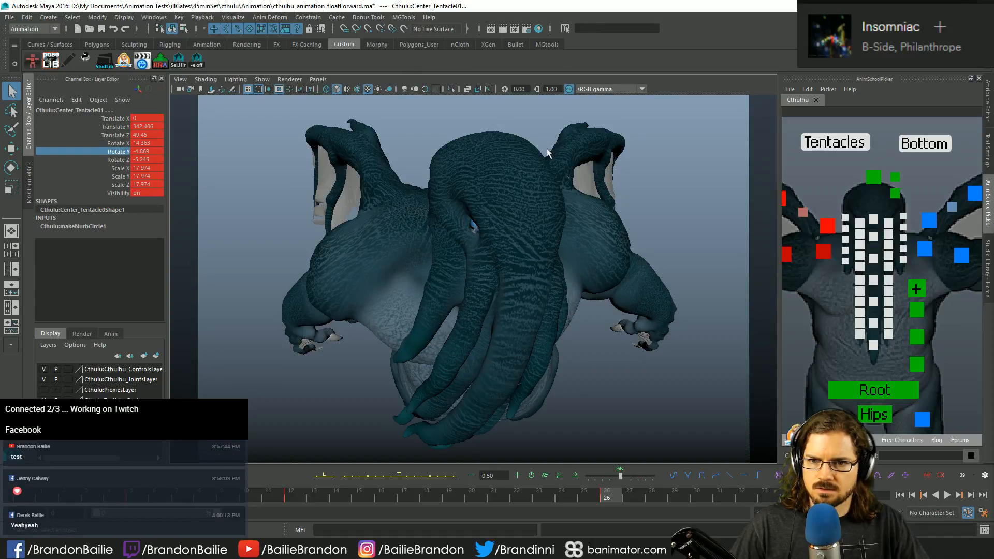
{"action": "key", "text": "alt+v"}
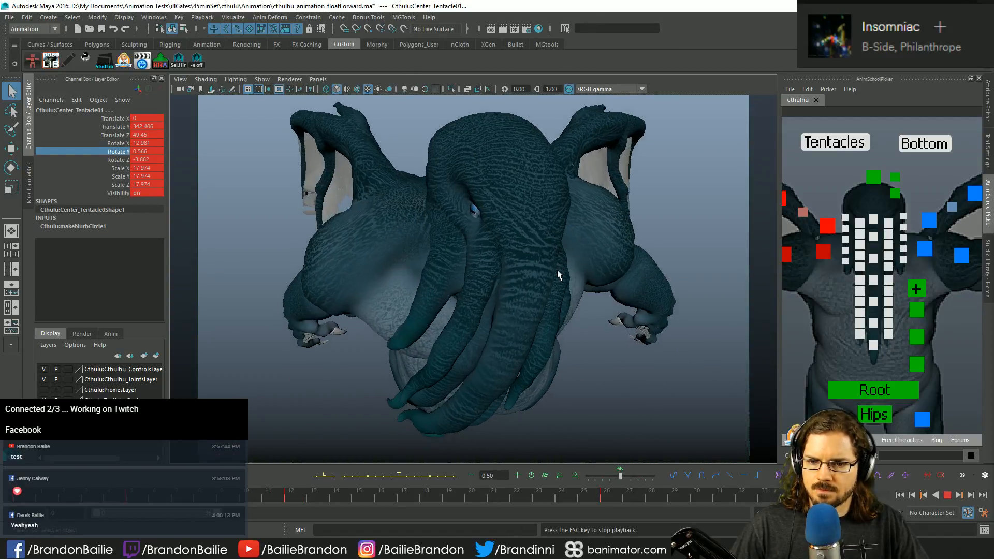
Step: Return to frame 26 and fine-tune the tentacles' in-between pose with the tween and blend-to-neighbour sliders
{"action": "left_click", "coordinate": [606, 496]}
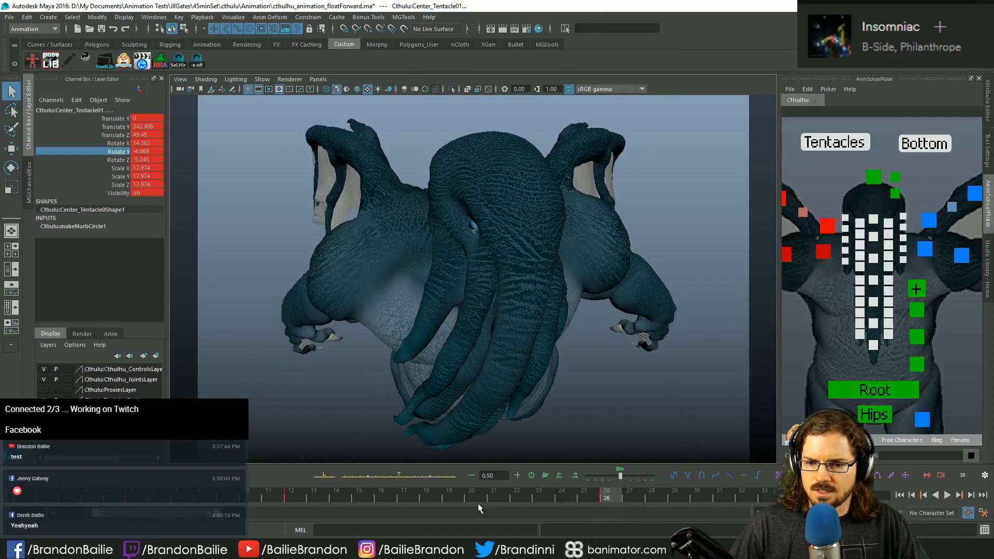
{"action": "left_click", "coordinate": [436, 478]}
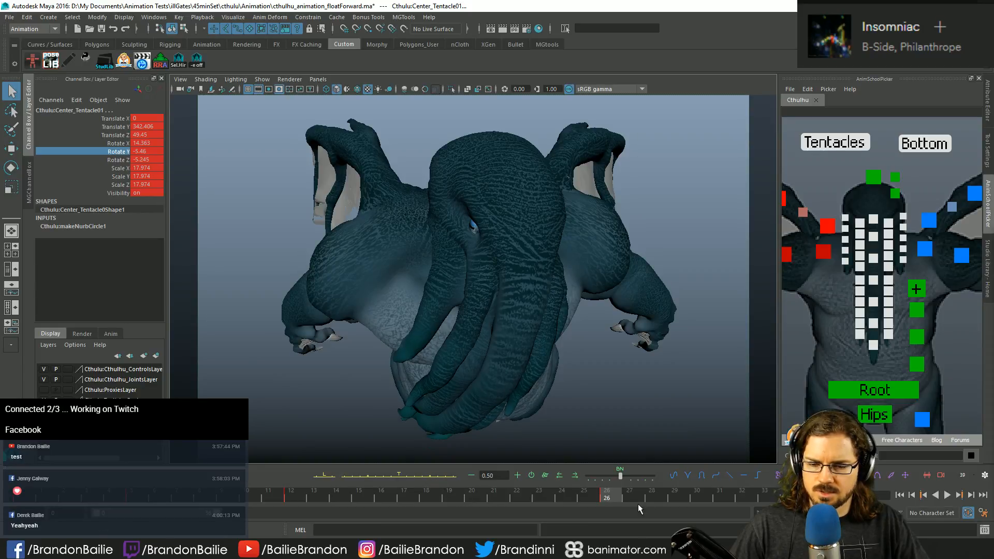
{"action": "mouse_move", "coordinate": [621, 480]}
{"action": "left_mouse_down"}
{"action": "mouse_move", "coordinate": [649, 480]}
{"action": "mouse_move", "coordinate": [635, 480]}
{"action": "left_mouse_up"}
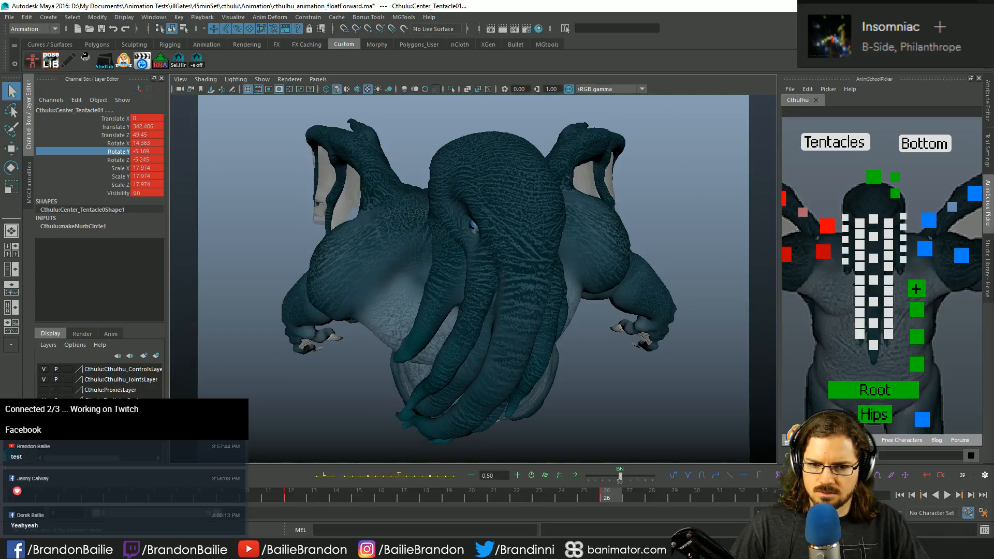
Step: Add an in-between key for all tentacle controls at frame 31 and review the motion from frame 12
{"action": "left_click", "coordinate": [728, 497]}
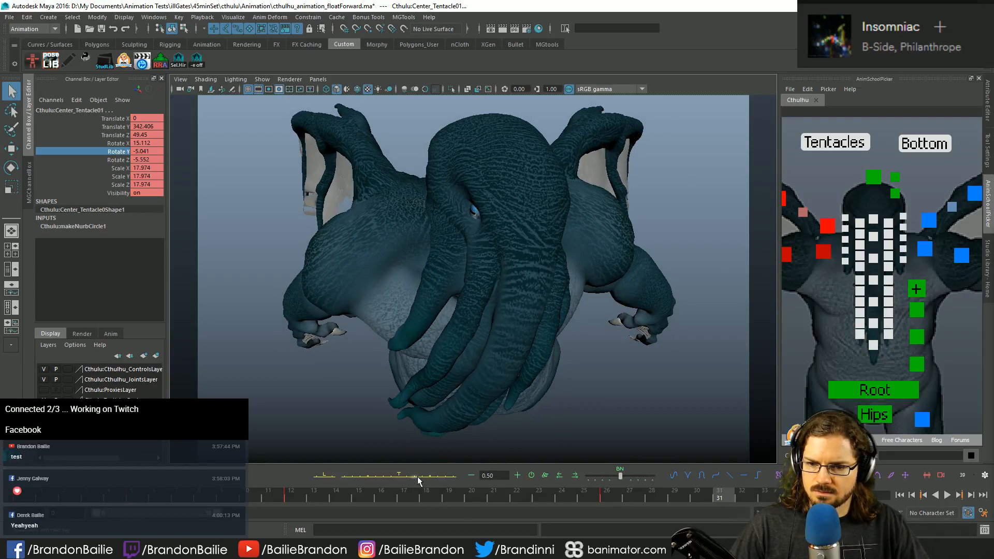
{"action": "key", "text": "comma"}
{"action": "key", "text": "comma"}
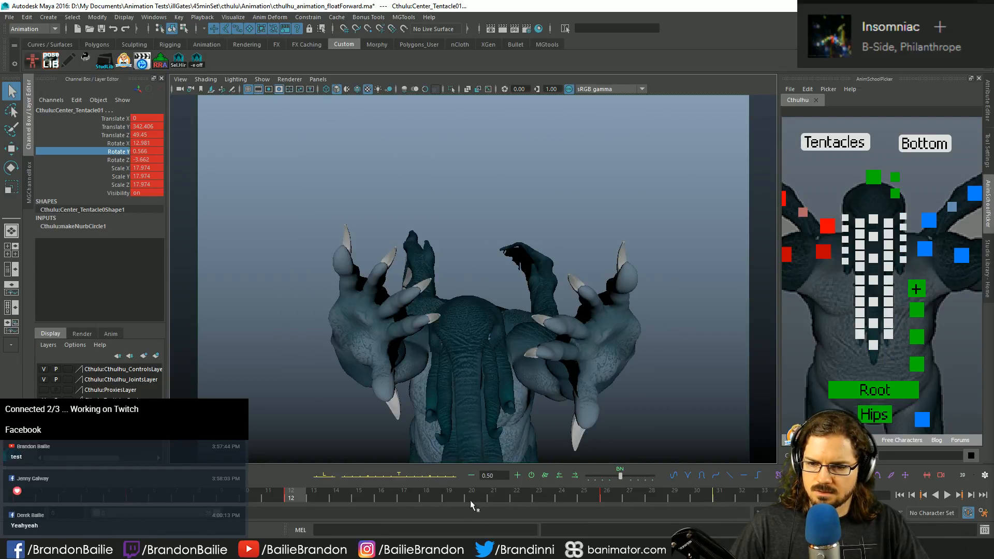
{"action": "key", "text": "alt+v"}
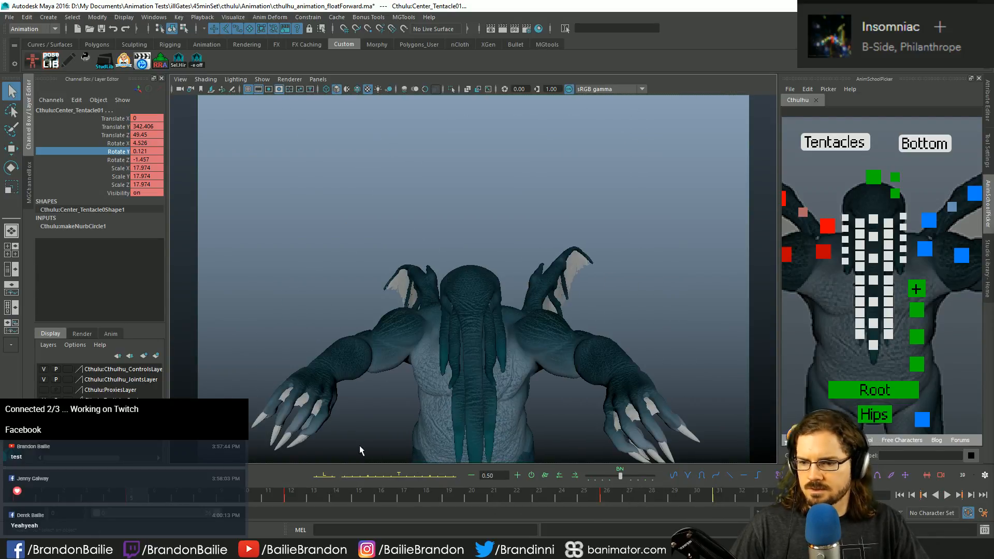
Step: Select the lower controls of the three right-side face tentacles in the character picker, leaving out the base controls
{"action": "left_click", "coordinate": [835, 307]}
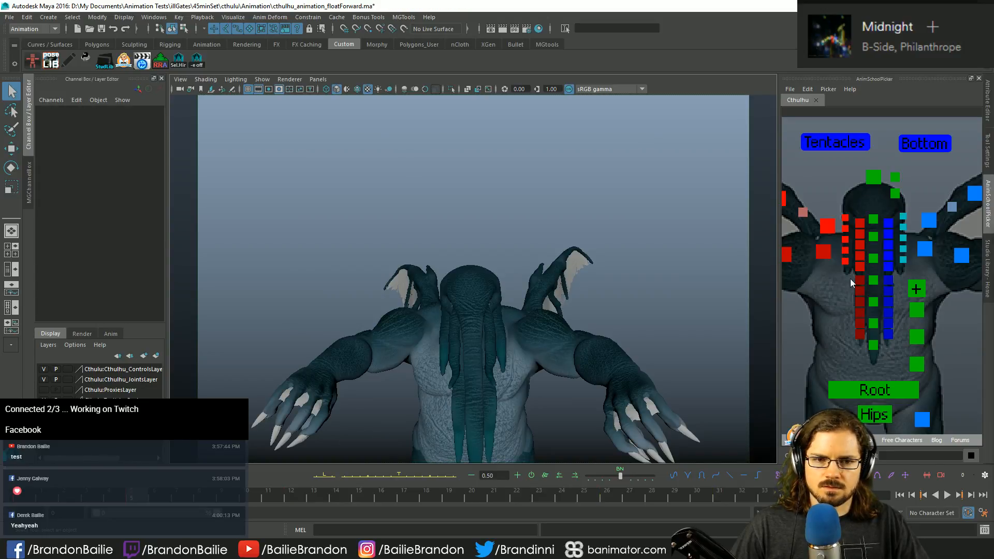
{"action": "left_click", "coordinate": [845, 229]}
{"action": "left_click", "coordinate": [846, 241], "text": "shift"}
{"action": "left_click", "coordinate": [845, 251], "text": "shift"}
{"action": "left_click", "coordinate": [845, 262], "text": "shift"}
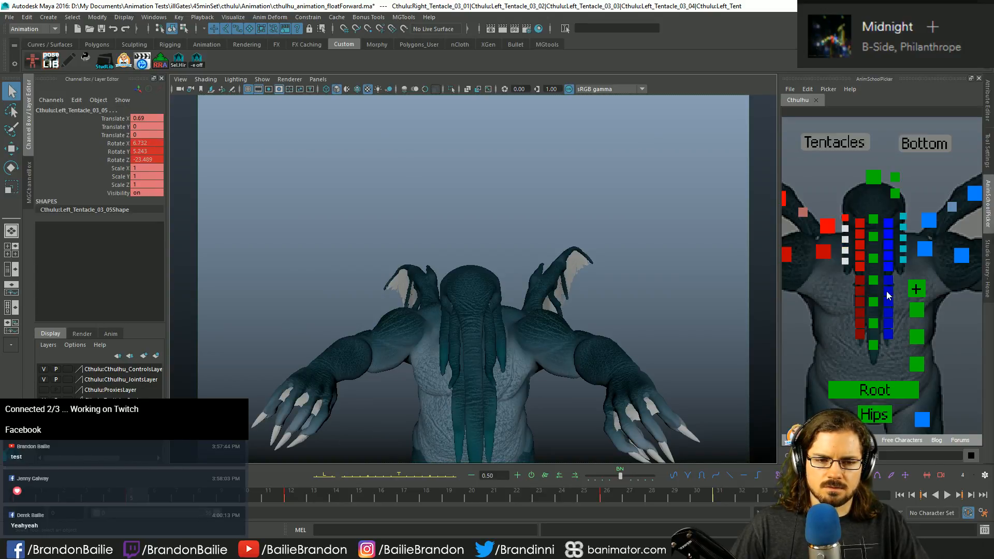
{"action": "left_click", "coordinate": [860, 234], "text": "shift"}
{"action": "left_click", "coordinate": [860, 246], "text": "shift"}
{"action": "left_click", "coordinate": [861, 257], "text": "shift"}
{"action": "left_click", "coordinate": [860, 267], "text": "shift"}
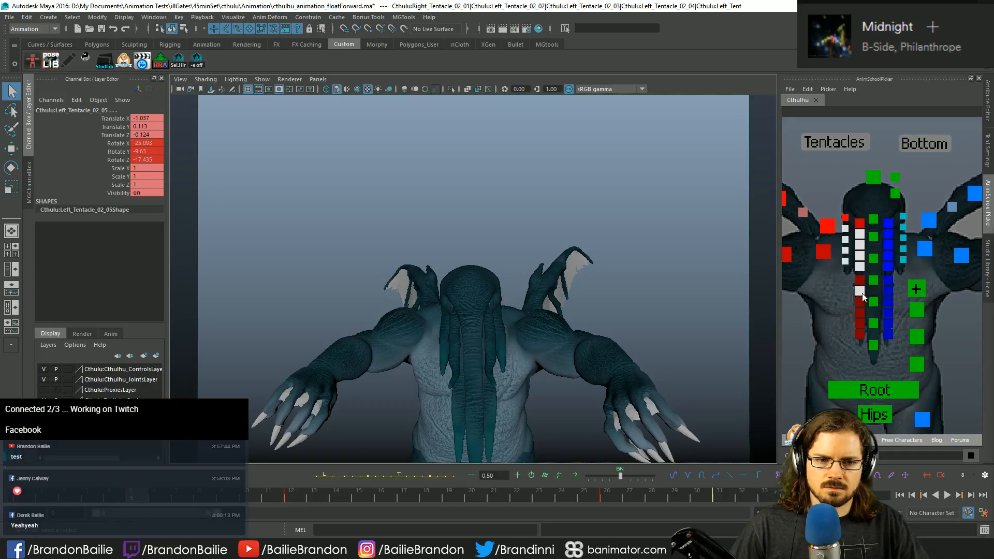
{"action": "left_click", "coordinate": [859, 291], "text": "shift"}
{"action": "left_click", "coordinate": [859, 302], "text": "shift"}
{"action": "left_click", "coordinate": [860, 313], "text": "shift"}
{"action": "left_click", "coordinate": [859, 324], "text": "shift"}
{"action": "left_click", "coordinate": [860, 335], "text": "shift"}
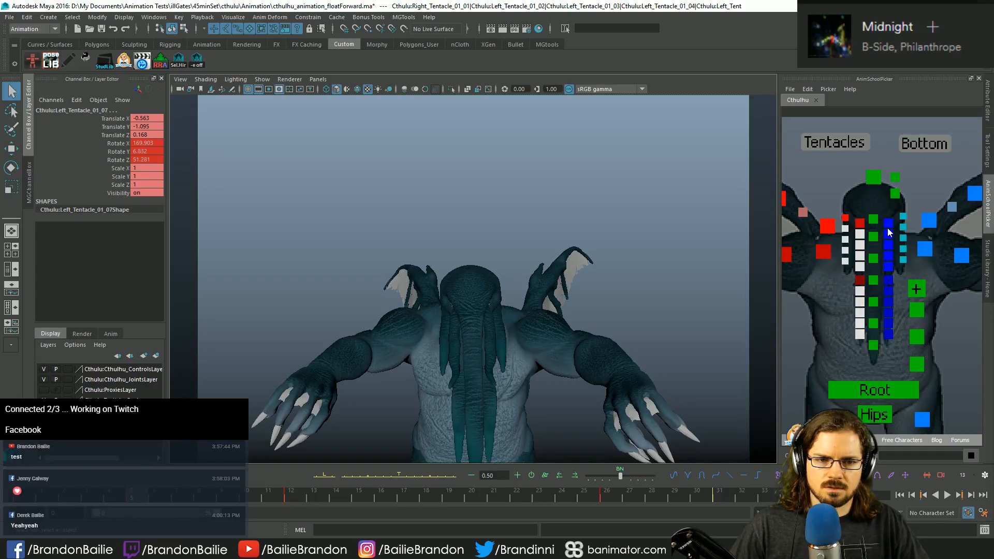
Step: Add the lower controls of the three left-side face tentacles to the selection, leaving out their base controls
{"action": "left_click", "coordinate": [888, 235], "text": "shift"}
{"action": "left_click", "coordinate": [888, 245], "text": "shift"}
{"action": "left_click", "coordinate": [888, 257], "text": "shift"}
{"action": "left_click", "coordinate": [888, 267], "text": "shift"}
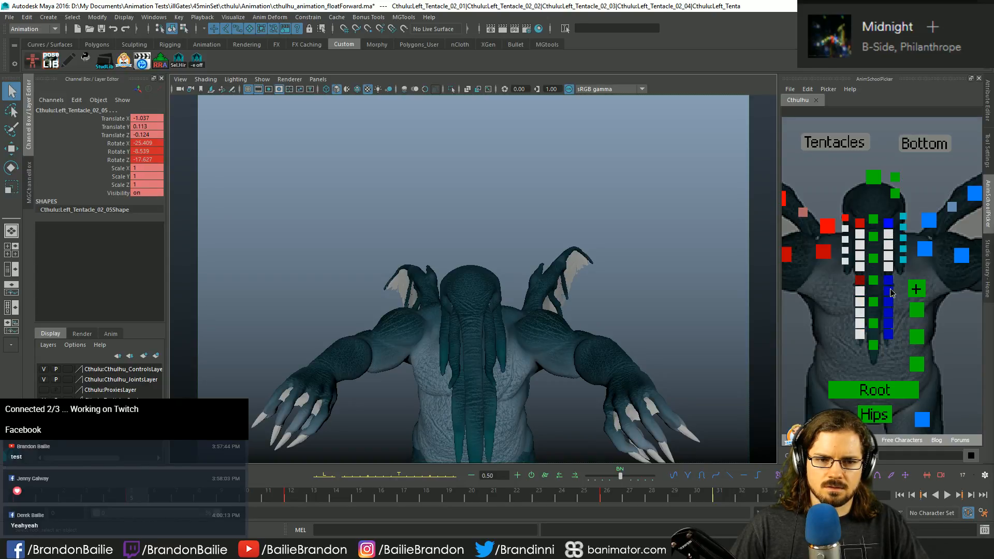
{"action": "left_click", "coordinate": [888, 292], "text": "shift"}
{"action": "left_click", "coordinate": [888, 303], "text": "shift"}
{"action": "left_click", "coordinate": [888, 313], "text": "shift"}
{"action": "left_click", "coordinate": [888, 324], "text": "shift"}
{"action": "left_click", "coordinate": [888, 335], "text": "shift"}
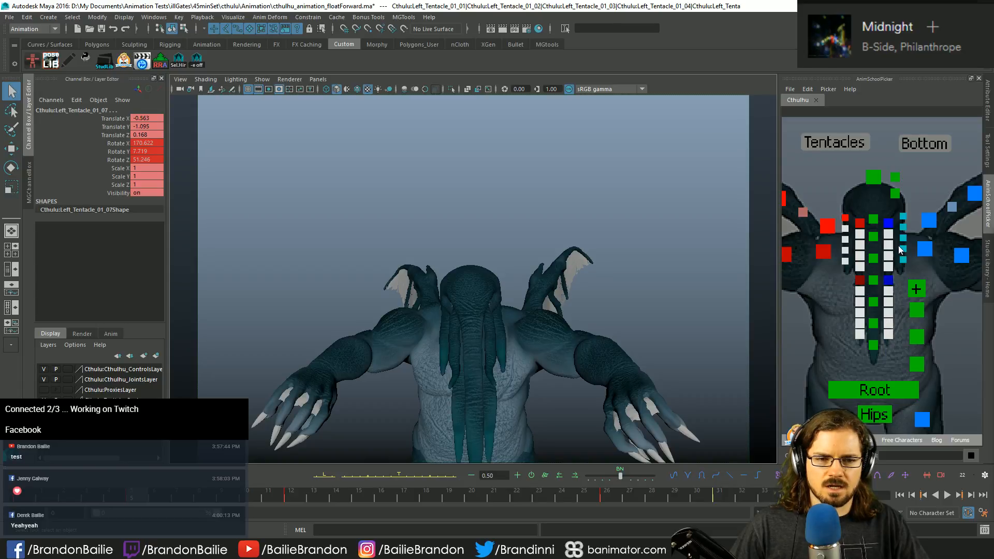
{"action": "left_click", "coordinate": [903, 226], "text": "shift"}
{"action": "left_click", "coordinate": [902, 238], "text": "shift"}
{"action": "left_click", "coordinate": [902, 248], "text": "shift"}
{"action": "left_click", "coordinate": [902, 260], "text": "shift"}
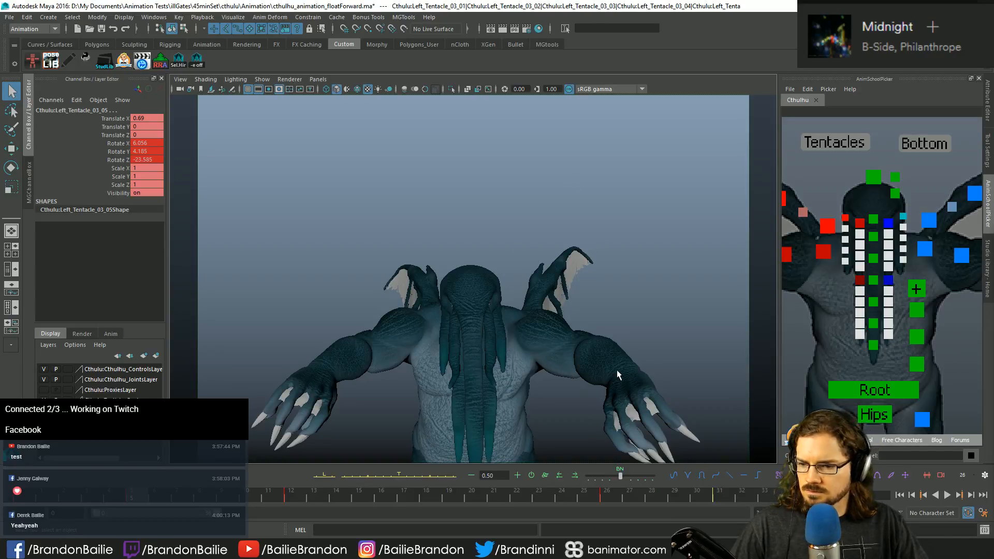
Step: Compare the keyed poses, then rotate the selected tentacle controls slightly sideways at frame 26
{"action": "key", "text": "period"}
{"action": "key", "text": "period"}
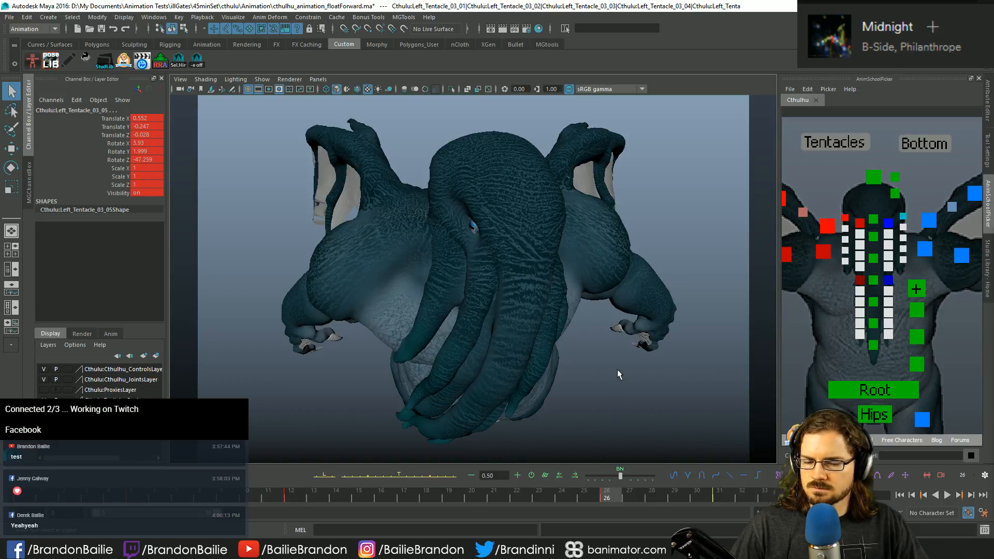
{"action": "key", "text": "period"}
{"action": "key", "text": "period"}
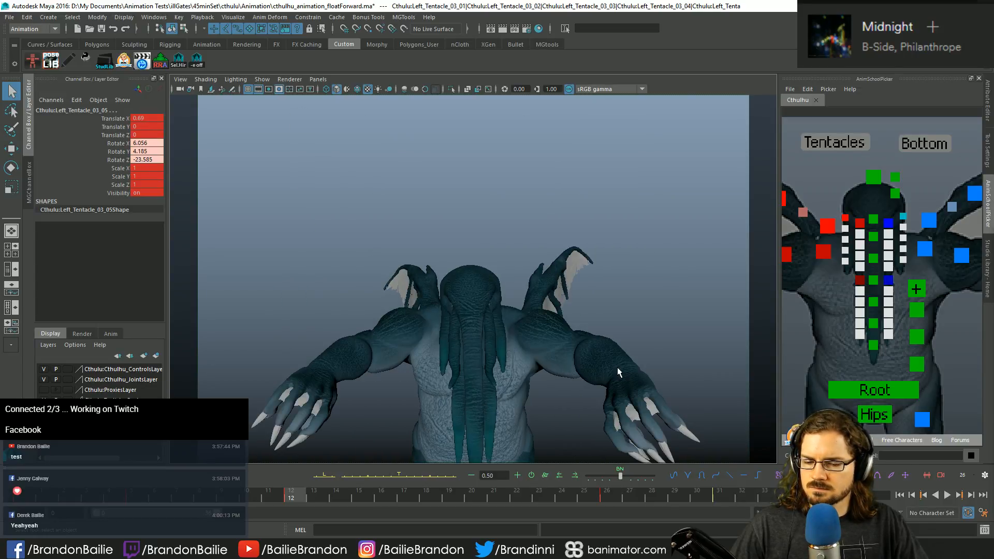
{"action": "key", "text": "period"}
{"action": "key", "text": "period"}
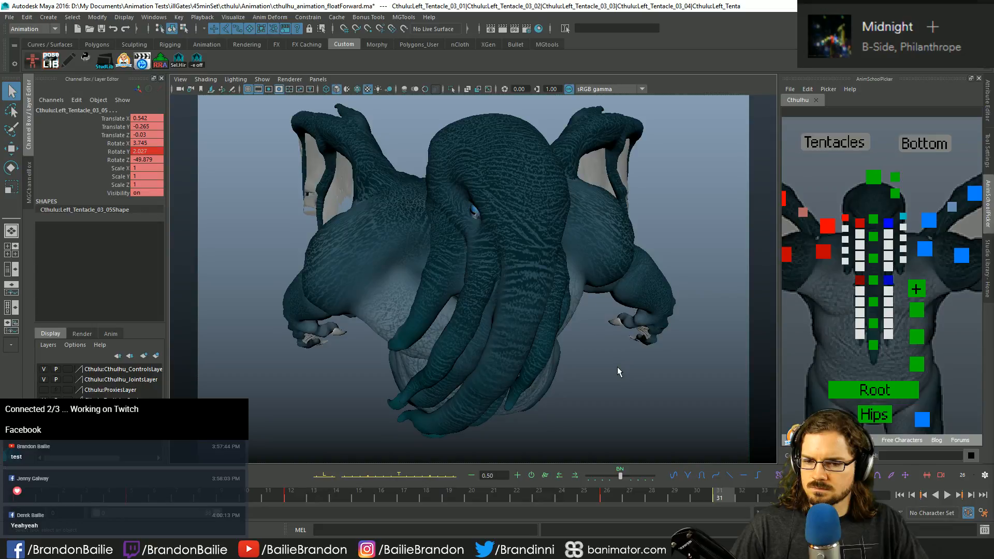
{"action": "key", "text": "period"}
{"action": "key", "text": "period"}
{"action": "key", "text": "e"}
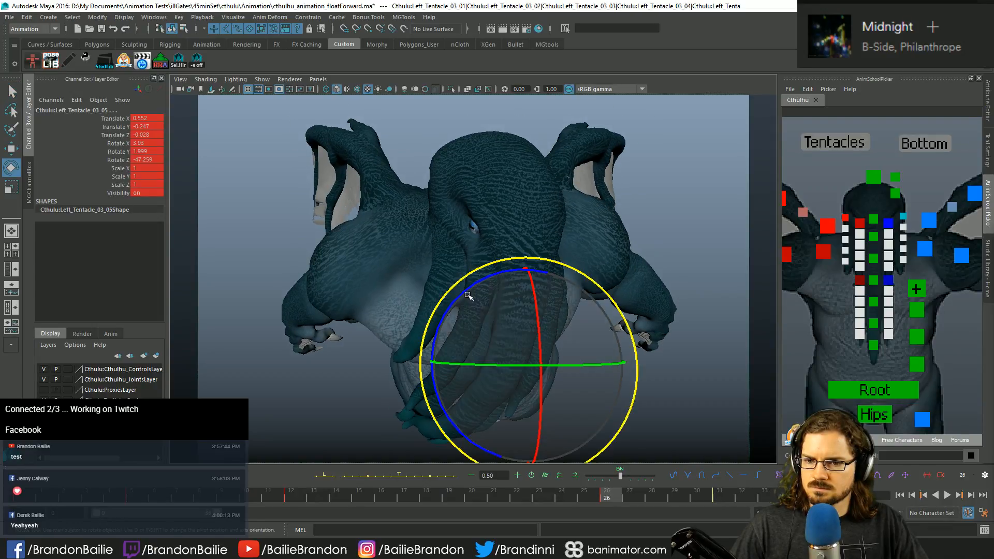
{"action": "left_click_drag", "start_coordinate": [468, 295], "coordinate": [490, 317]}
{"action": "key", "text": "q"}
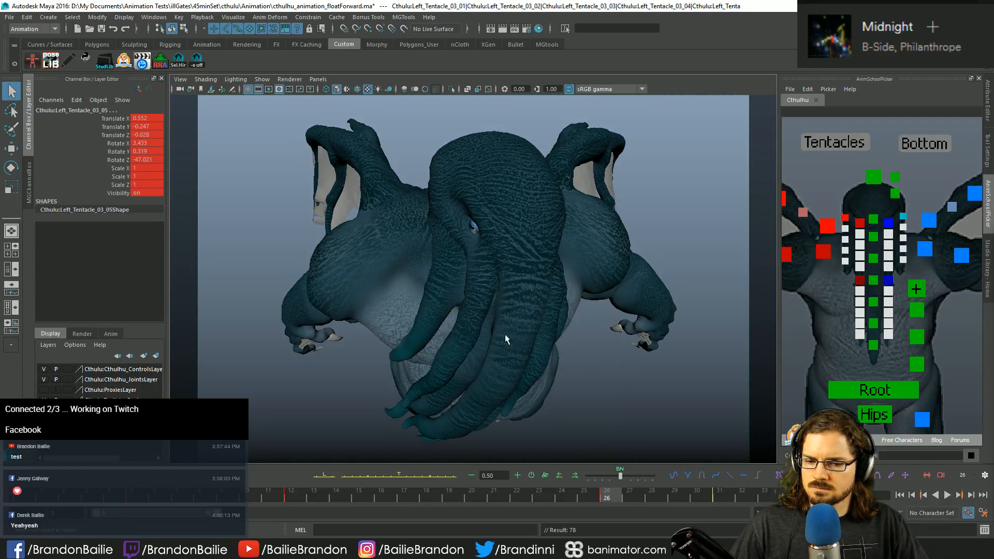
Step: Step through the frames following the key at frame 26 to examine the rotated tentacles' motion
{"action": "key", "text": "period"}
{"action": "key", "text": "comma"}
{"action": "key", "text": "alt+period"}
{"action": "key", "text": "alt+period"}
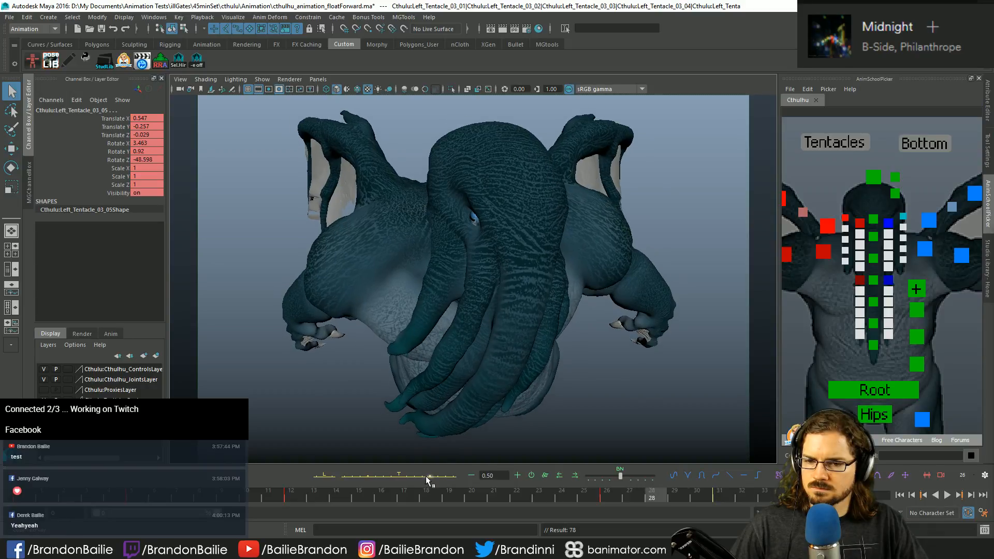
{"action": "key", "text": "alt+period"}
{"action": "key", "text": "alt+period"}
{"action": "key", "text": "alt+period"}
{"action": "key", "text": "alt+period"}
{"action": "key", "text": "alt+period"}
Step: Jump to frame 3 and step through the keys to compare the tentacle poses at frames 12, 26 and 31
{"action": "left_click", "coordinate": [98, 490]}
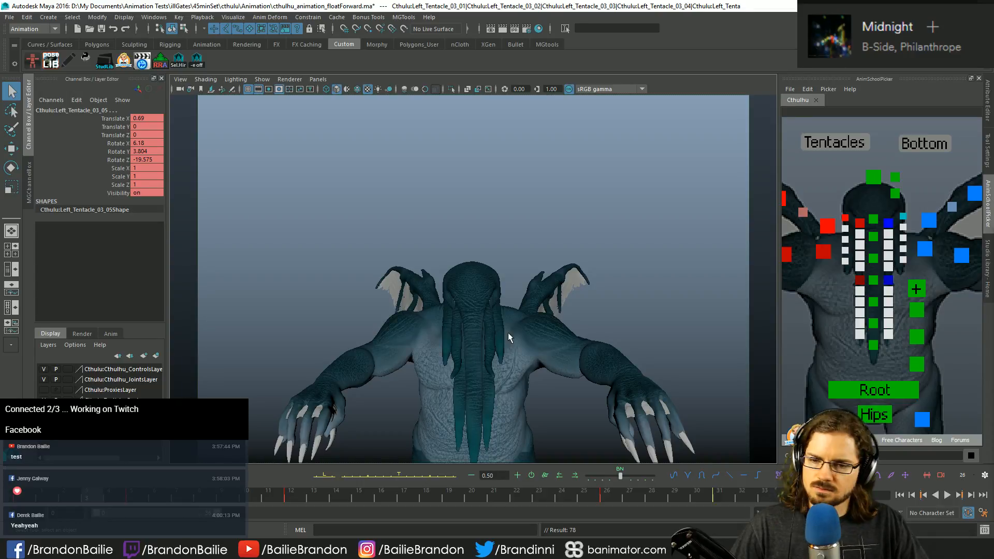
{"action": "key", "text": "period"}
{"action": "key", "text": "period"}
{"action": "key", "text": "period"}
{"action": "key", "text": "period"}
{"action": "key", "text": "period"}
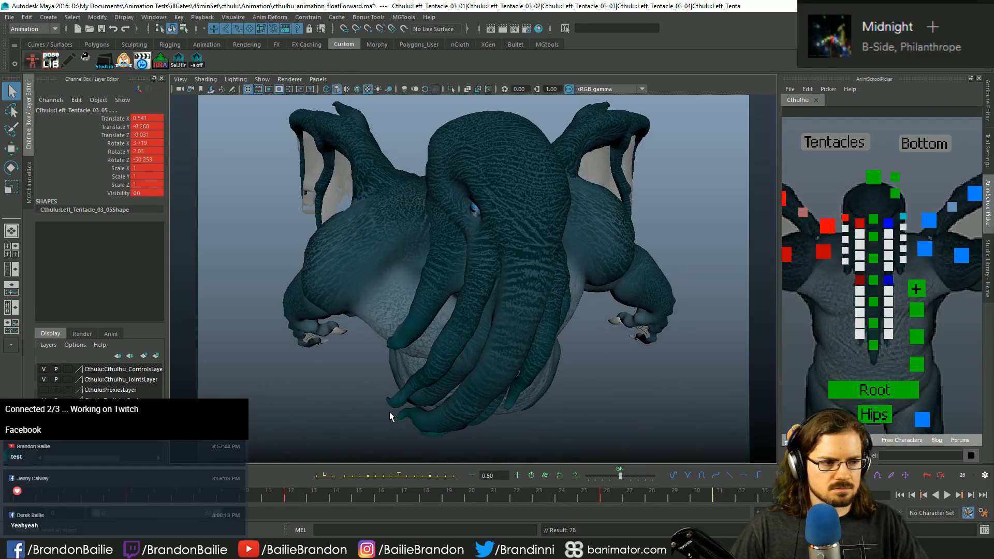
{"action": "key", "text": "period"}
{"action": "key", "text": "period"}
{"action": "key", "text": "period"}
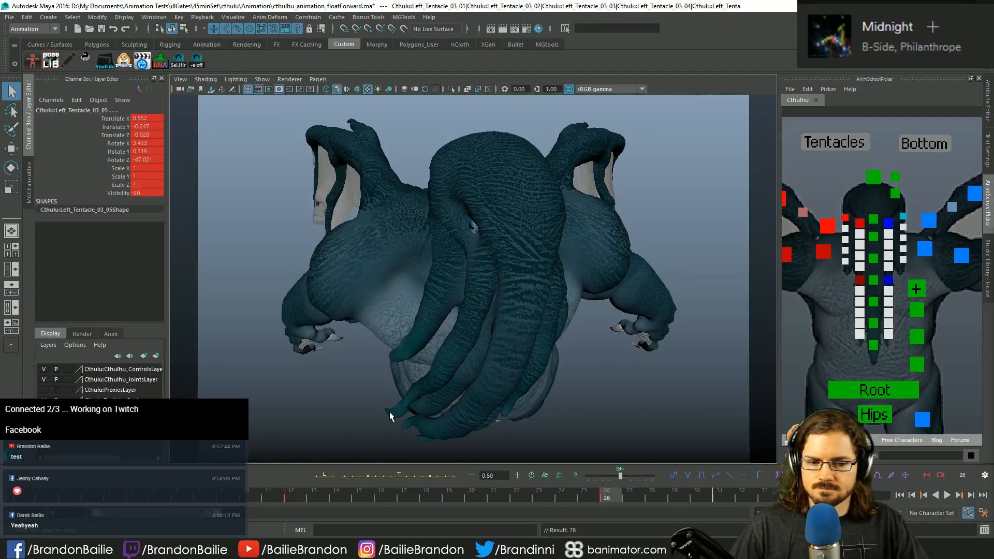
{"action": "key", "text": "comma"}
{"action": "key", "text": "period"}
{"action": "key", "text": "comma"}
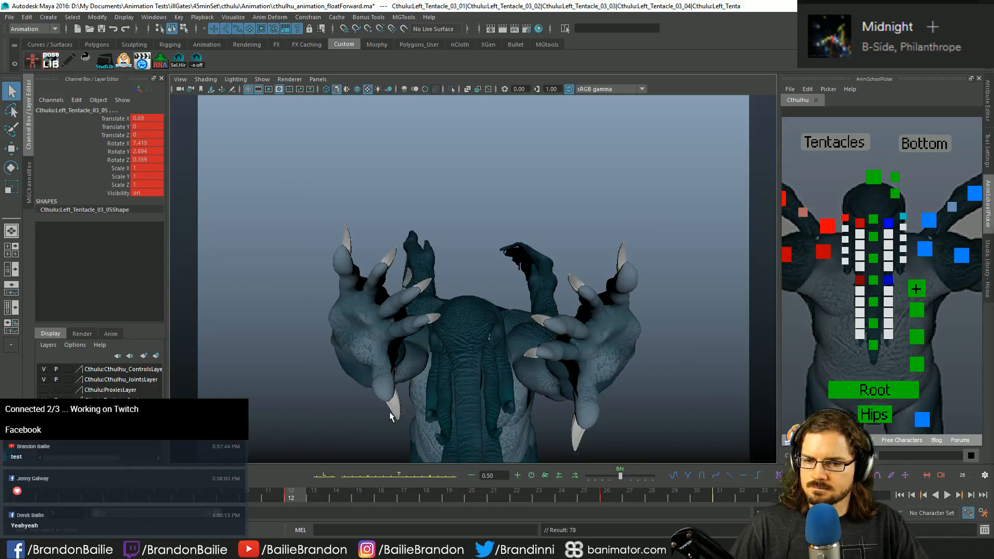
{"action": "key", "text": "period"}
{"action": "key", "text": "period"}
{"action": "key", "text": "period"}
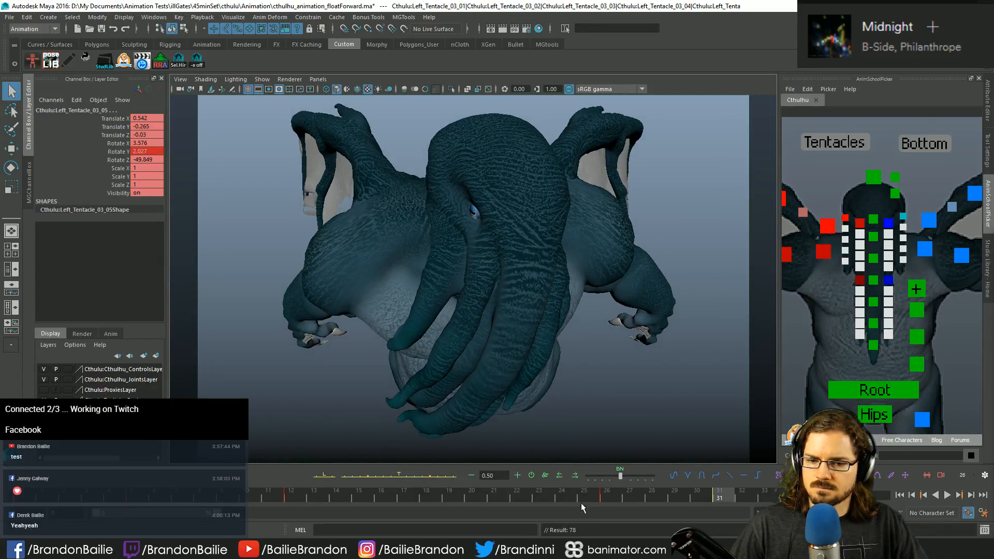
Step: Clear the selection and select the three lowest controls of the outer right-side tentacle in the picker
{"action": "left_click", "coordinate": [846, 293]}
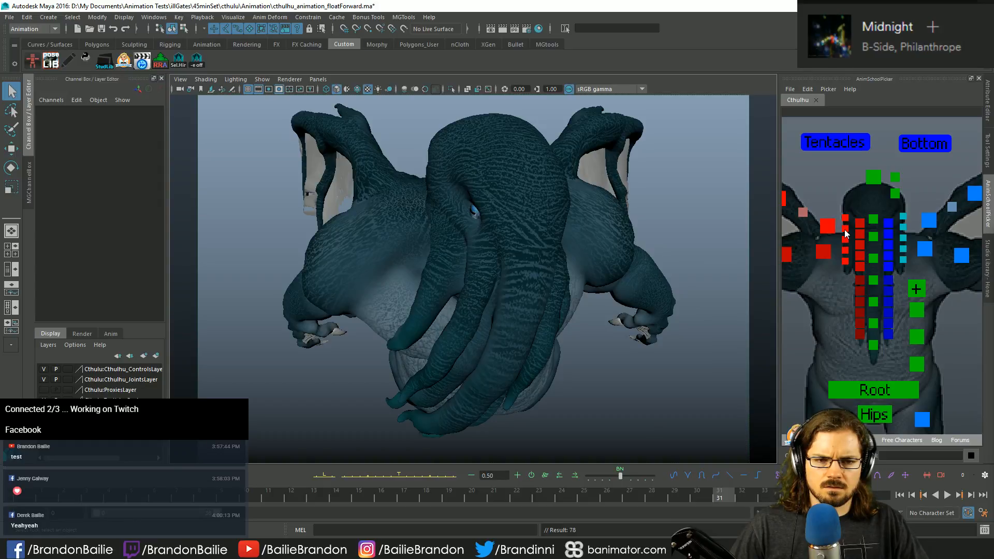
{"action": "left_click", "coordinate": [845, 230]}
{"action": "left_click", "coordinate": [845, 240]}
{"action": "left_click", "coordinate": [845, 250], "text": "shift"}
{"action": "left_click", "coordinate": [845, 261], "text": "shift"}
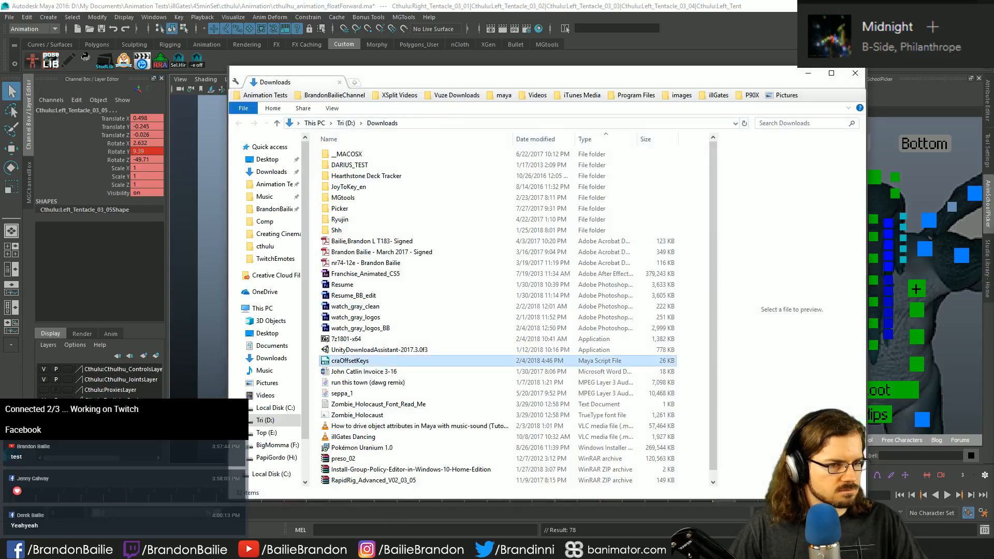
Step: Move the Downloads window out of the way and try to run craOffsetKeys; from the MEL command line
{"action": "left_click_drag", "start_coordinate": [600, 84], "coordinate": [993, 88]}
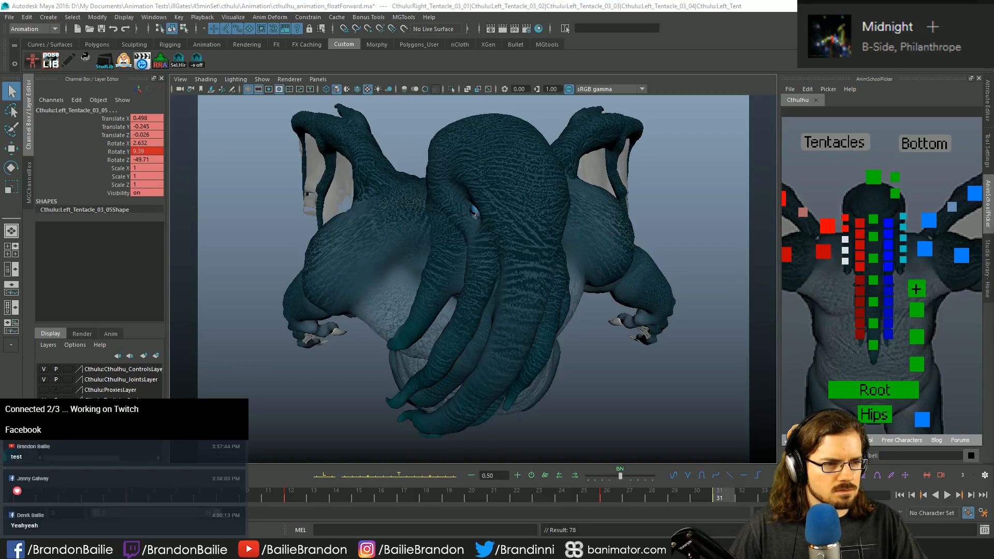
{"action": "left_click", "coordinate": [460, 529]}
{"action": "type", "text": "craOffsetKeys.mel"}
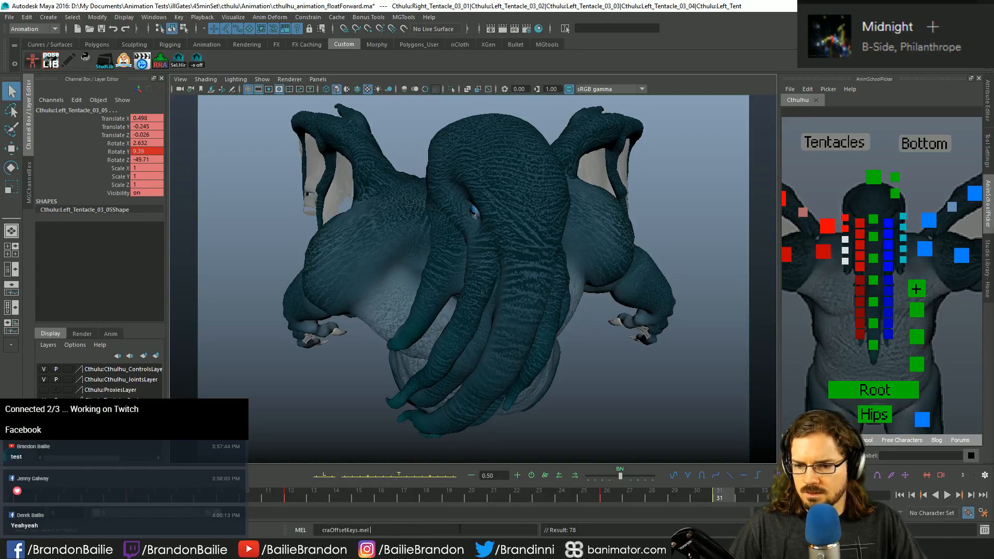
{"action": "double_click", "coordinate": [362, 529]}
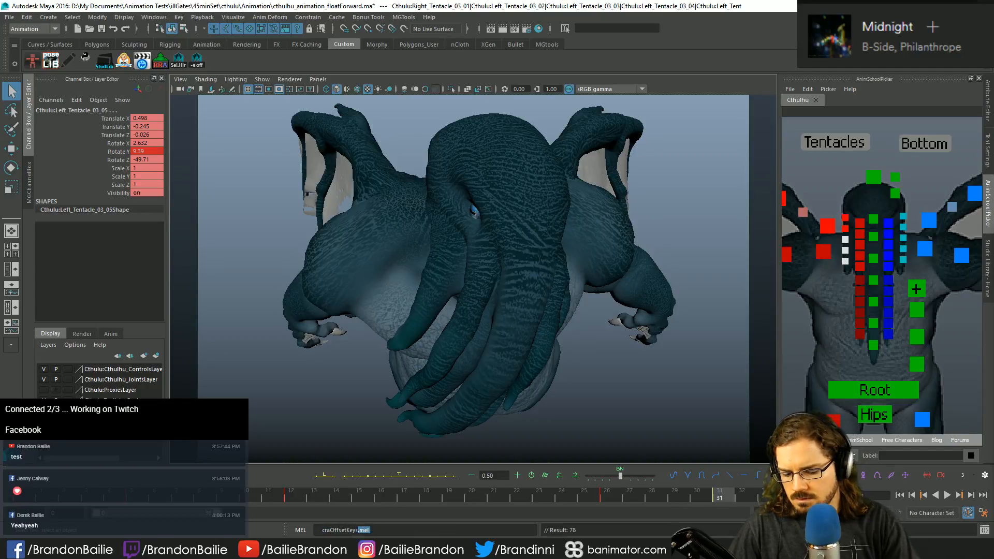
{"action": "type", "text": ";"}
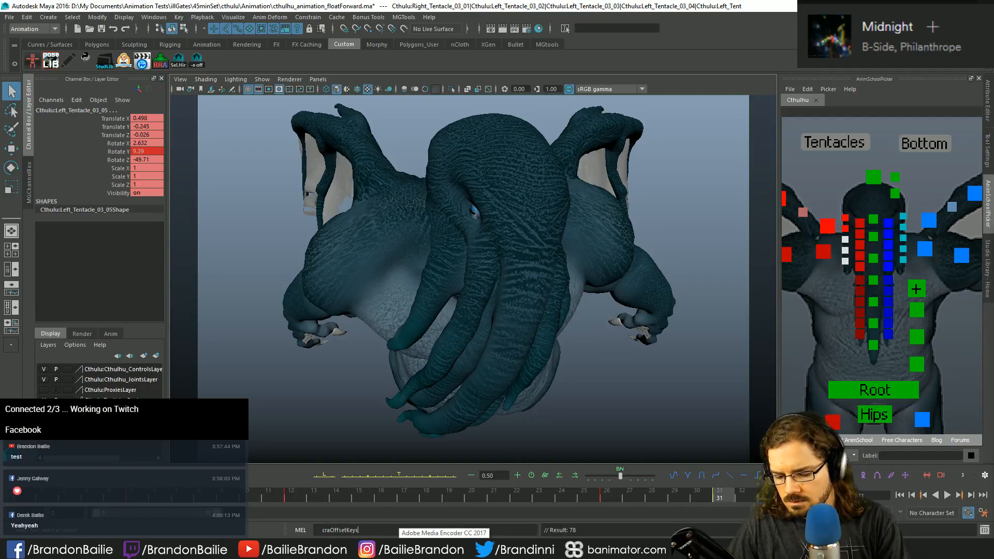
{"action": "key", "text": "Return"}
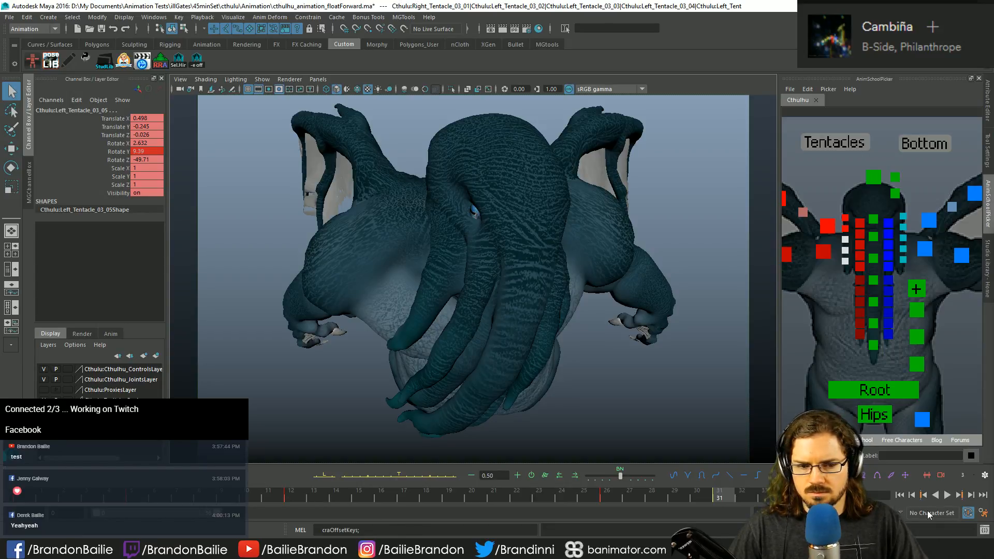
Step: Run craOffsetKeys; in the Script Editor's MEL input to launch the Offset Keyframes tool
{"action": "left_click", "coordinate": [983, 531]}
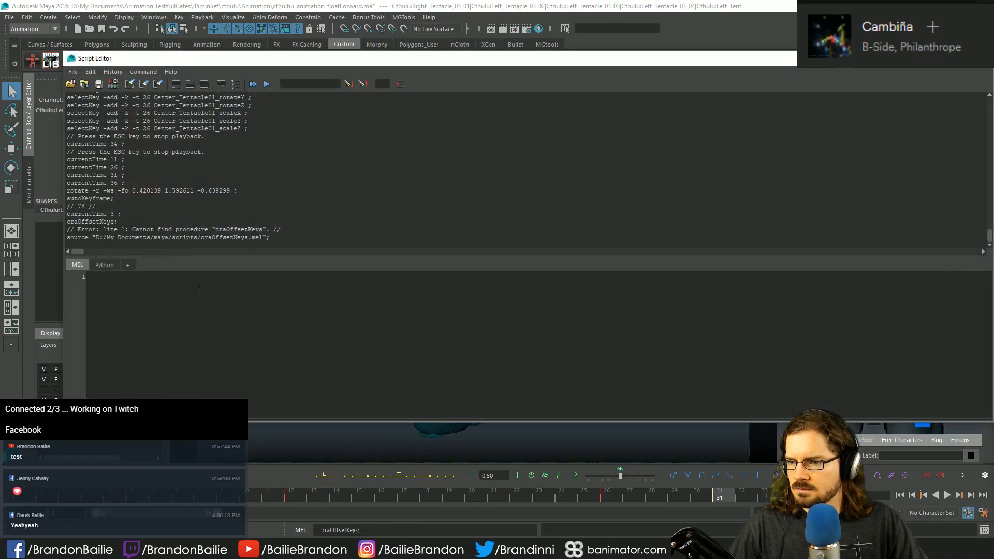
{"action": "type", "text": "craOffsetKeys;"}
{"action": "key", "text": "KP_Enter"}
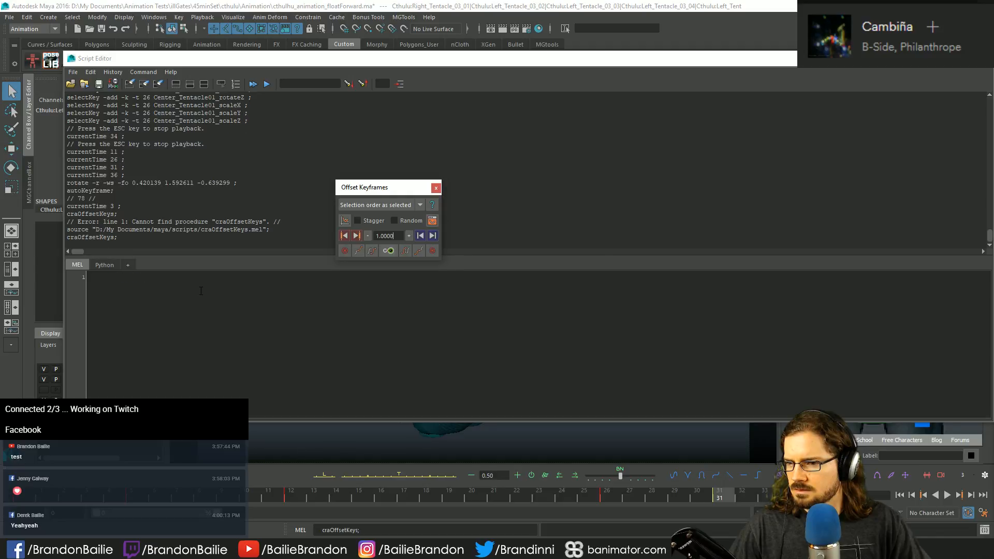
Step: Enter craOffsetKeys; in the Script Editor again and add the command to the Custom shelf
{"action": "left_click_drag", "start_coordinate": [716, 61], "coordinate": [993, 109]}
{"action": "type", "text": "craOffsetKeys;"}
{"action": "triple_click", "coordinate": [456, 325]}
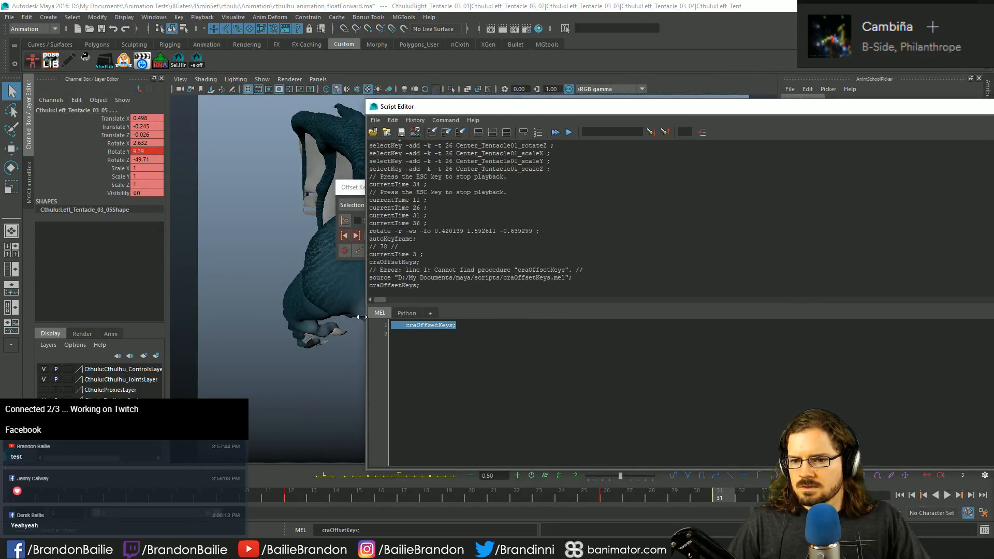
{"action": "middle_click_drag", "start_coordinate": [258, 67], "coordinate": [238, 62]}
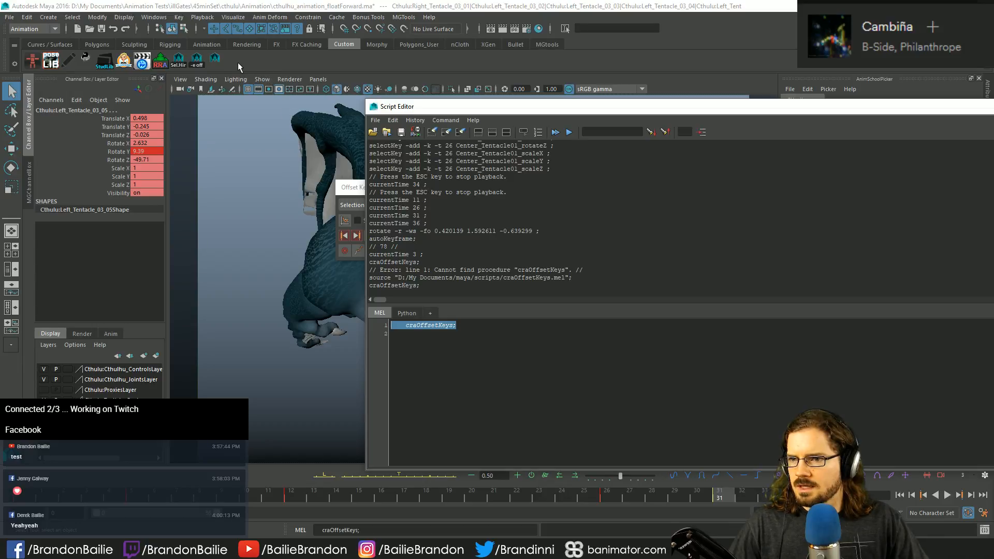
Step: Edit the new shelf item's command to remove the leading spaces before craOffsetKeys;
{"action": "left_click", "coordinate": [243, 84]}
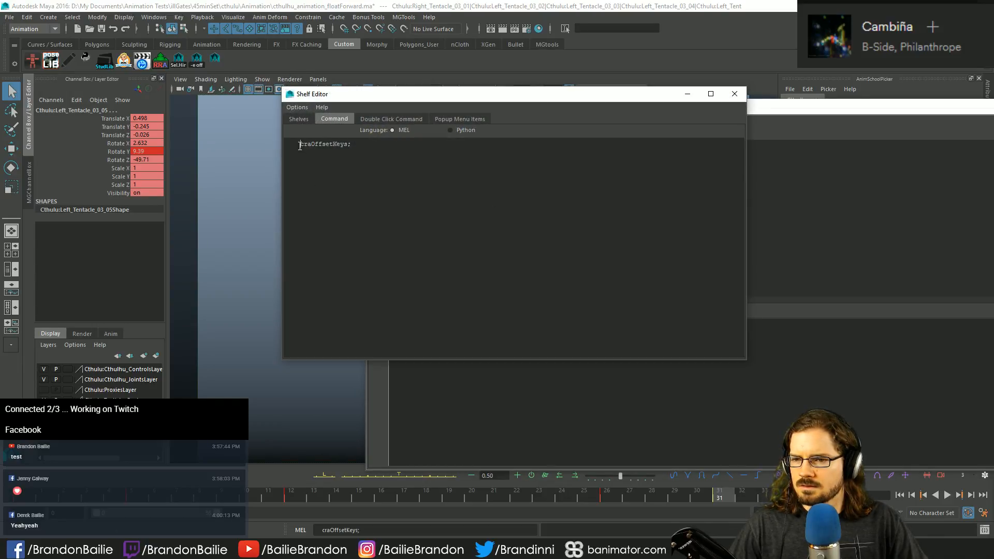
{"action": "left_click_drag", "start_coordinate": [300, 146], "coordinate": [244, 141]}
{"action": "key", "text": "BackSpace"}
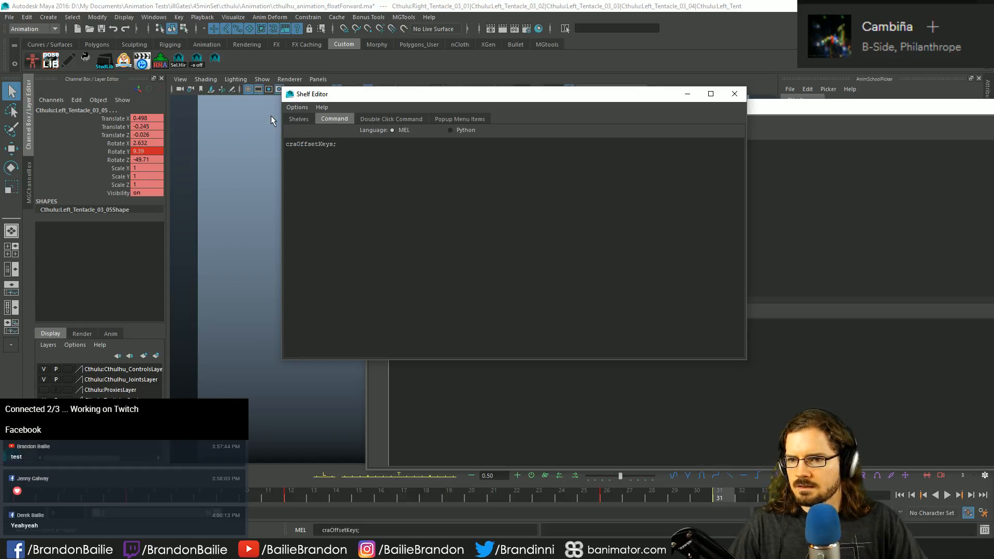
Step: Label the craOffsetKeys shelf icon OffsetKeys, then shorten the label to OffsetK
{"action": "left_click", "coordinate": [298, 119]}
{"action": "left_click", "coordinate": [420, 278]}
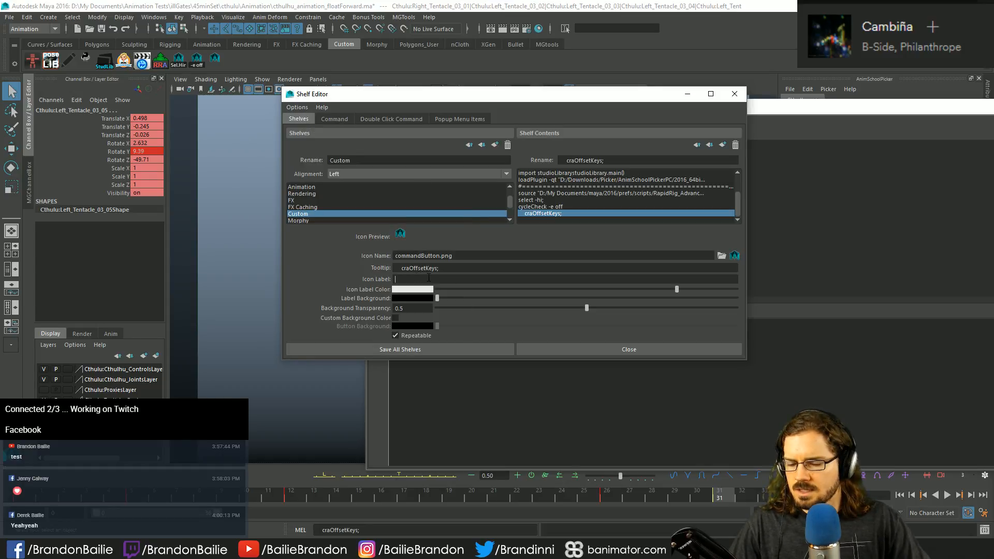
{"action": "type", "text": "Offset"}
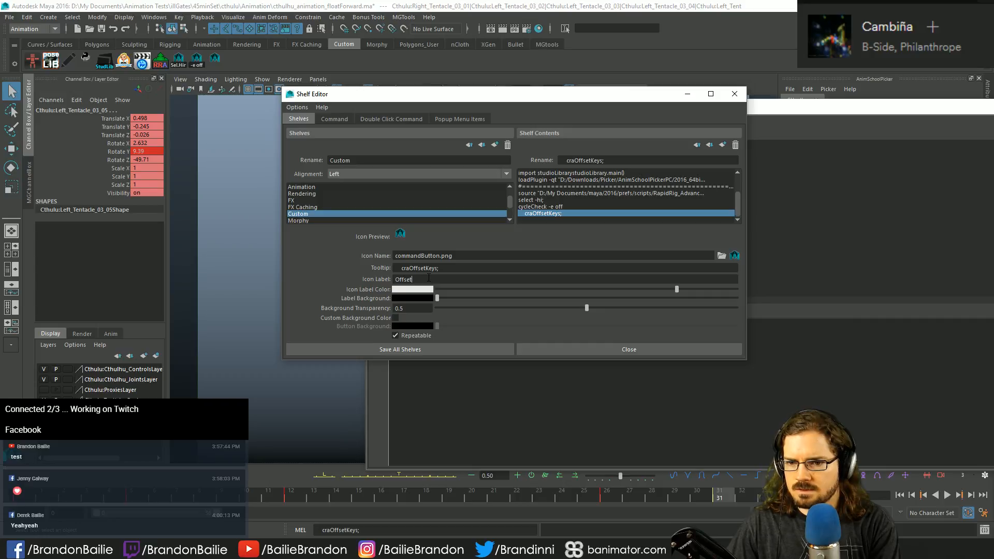
{"action": "type", "text": "Keys"}
{"action": "key", "text": "Return"}
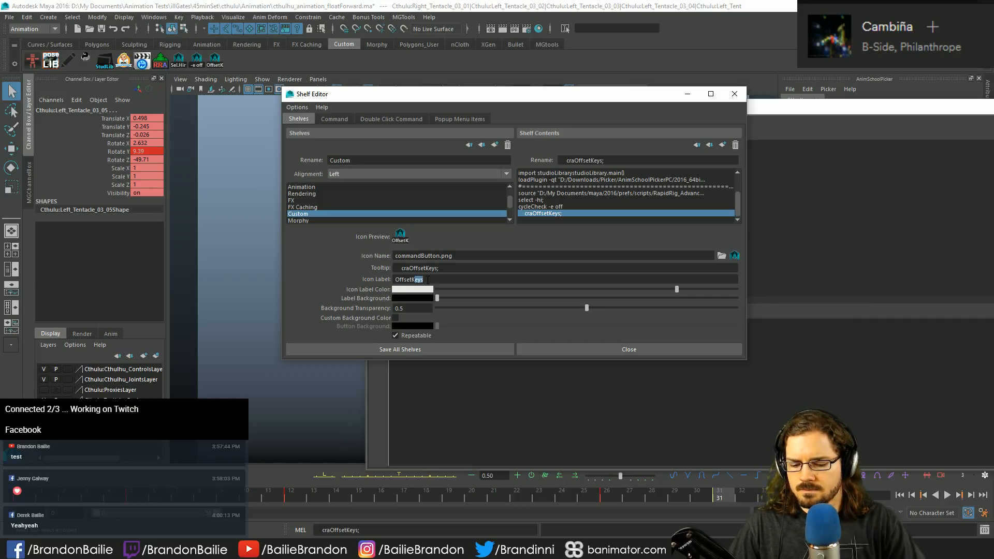
{"action": "key", "text": "BackSpace"}
{"action": "key", "text": "BackSpace"}
{"action": "key", "text": "BackSpace"}
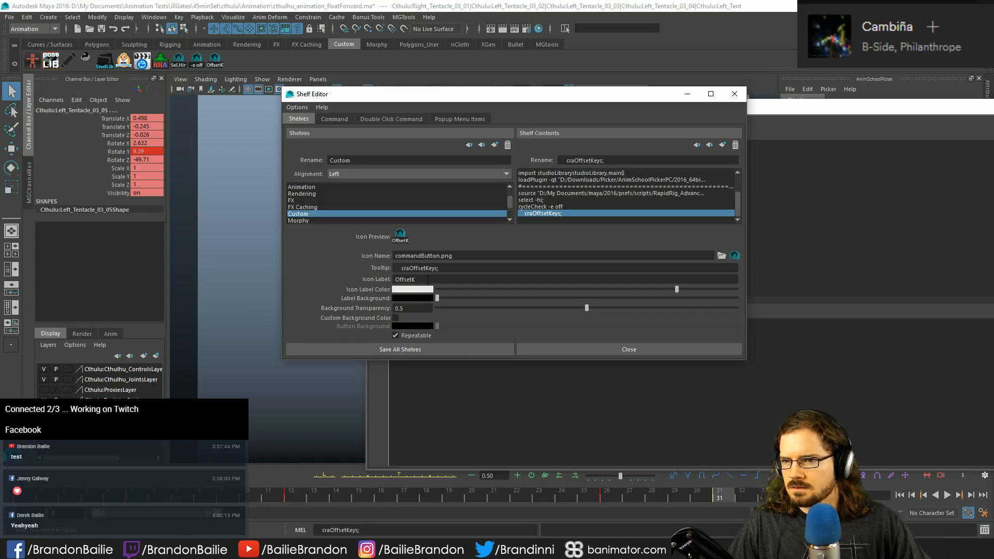
Step: Save all shelves and close the Script Editor
{"action": "left_click", "coordinate": [470, 352]}
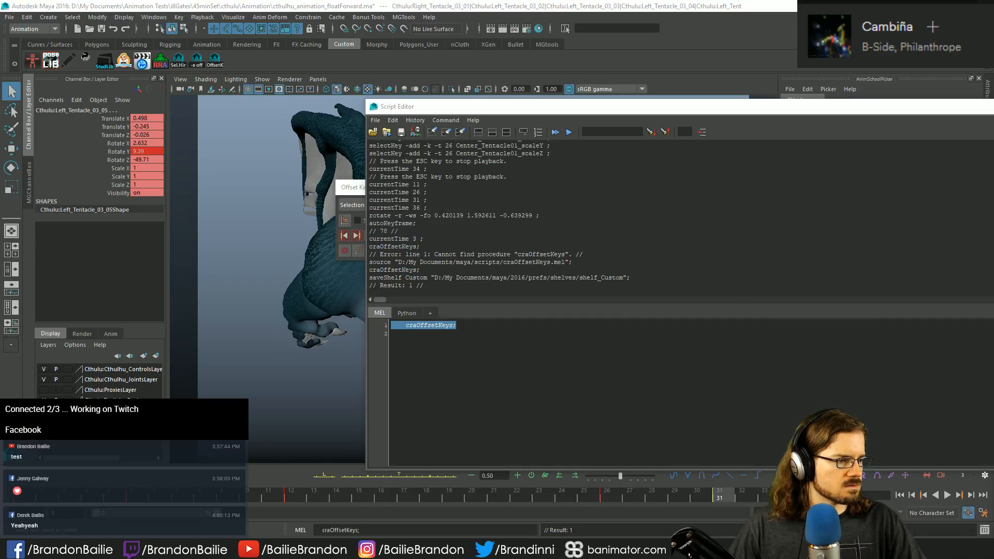
{"action": "left_click", "coordinate": [992, 106]}
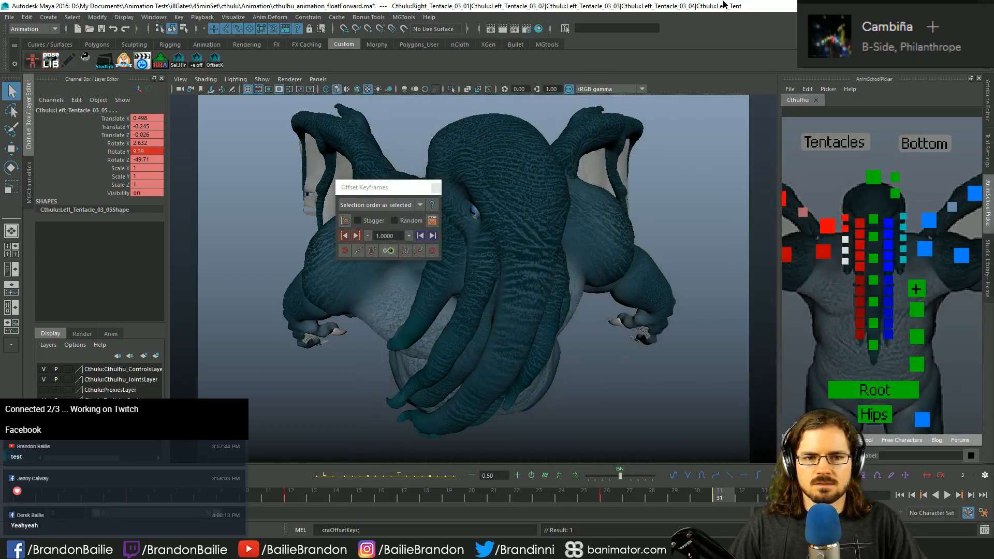
Step: Move the Offset Keyframes window to a clear spot over the viewport and enable its Stagger option
{"action": "left_click_drag", "start_coordinate": [393, 187], "coordinate": [566, 127]}
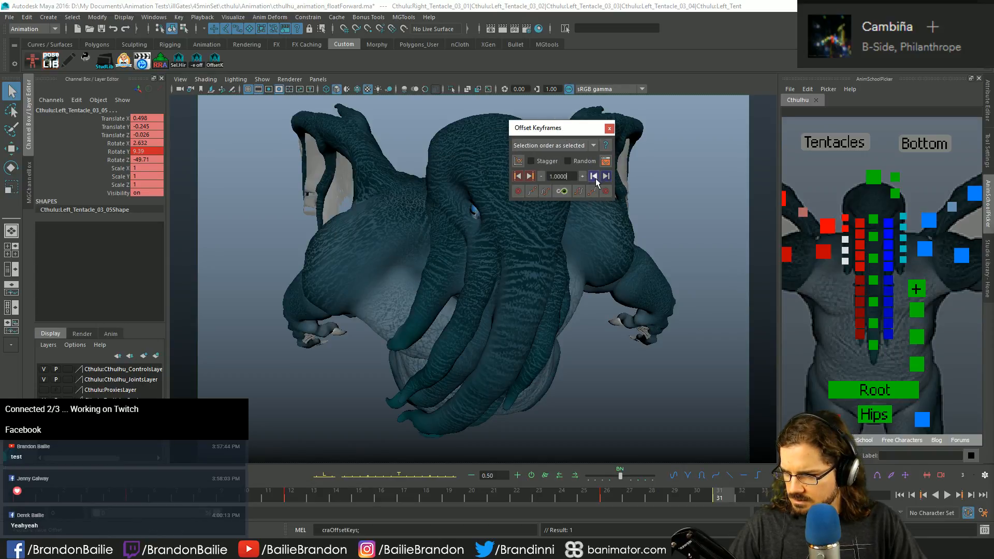
{"action": "left_click_drag", "start_coordinate": [567, 129], "coordinate": [632, 370]}
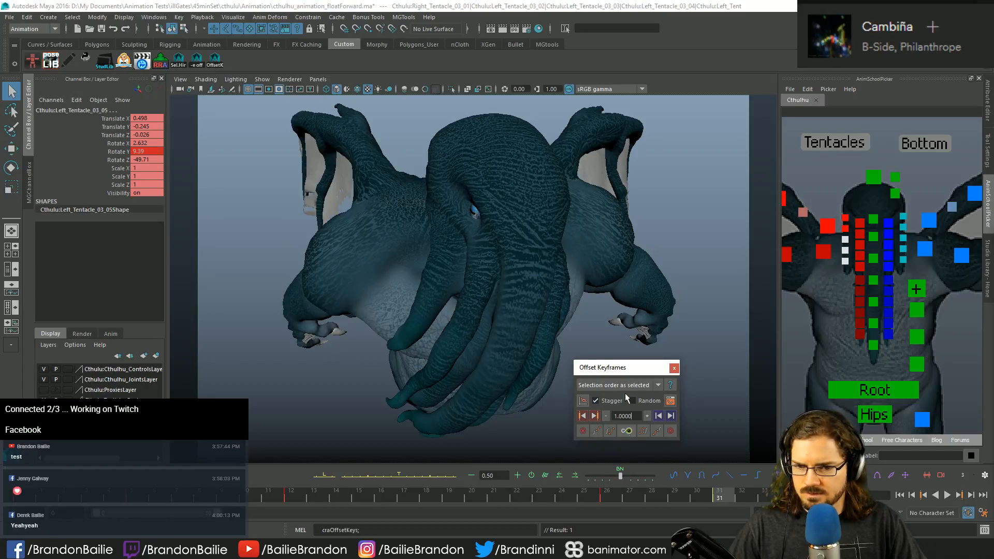
{"action": "left_click_drag", "start_coordinate": [612, 373], "coordinate": [612, 356]}
Step: Replace the selection with the lower three controls of Right_Tentacle_03, from 03 down to 05, and go to an early frame
{"action": "left_click", "coordinate": [843, 287]}
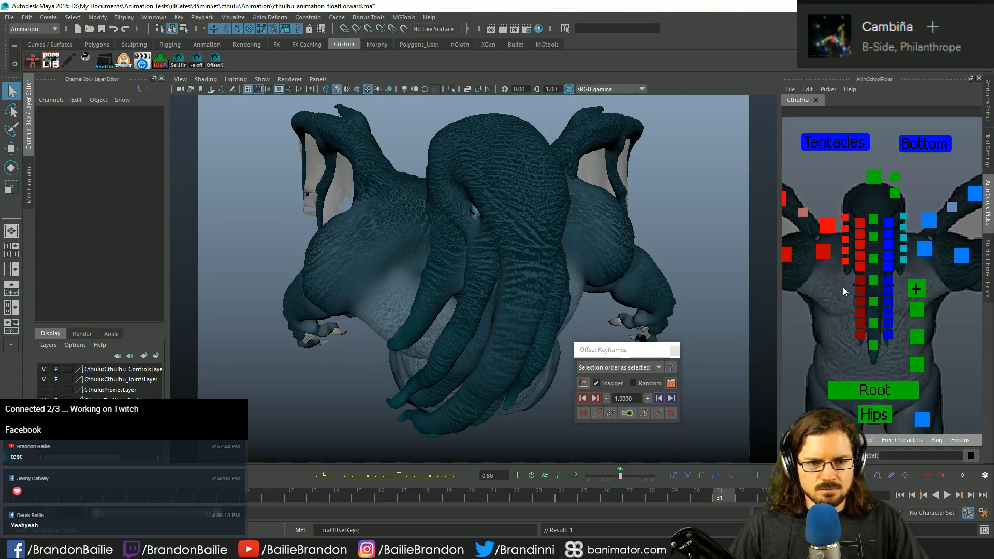
{"action": "left_click", "coordinate": [847, 230]}
{"action": "left_click", "coordinate": [844, 241], "text": "shift"}
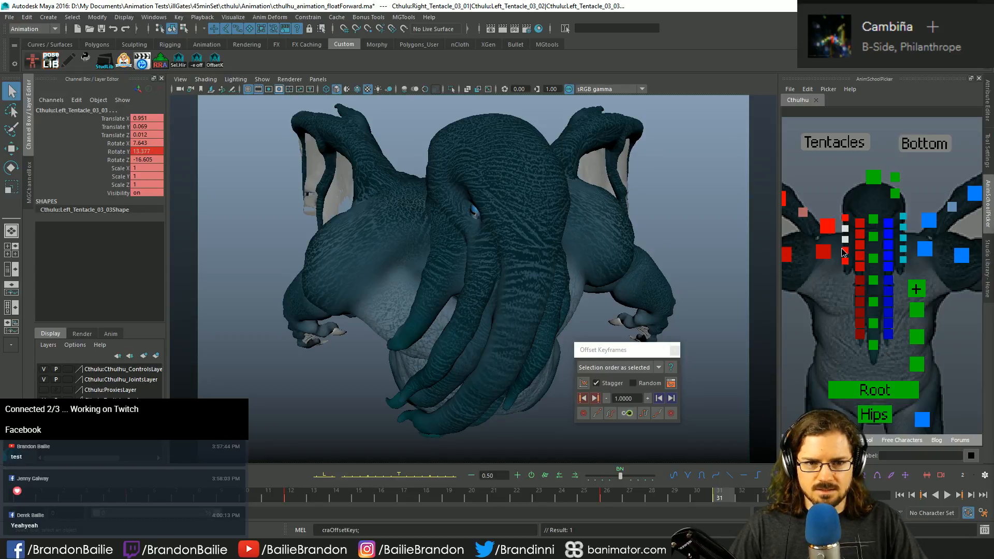
{"action": "left_click", "coordinate": [846, 251], "text": "shift"}
{"action": "left_click", "coordinate": [834, 296]}
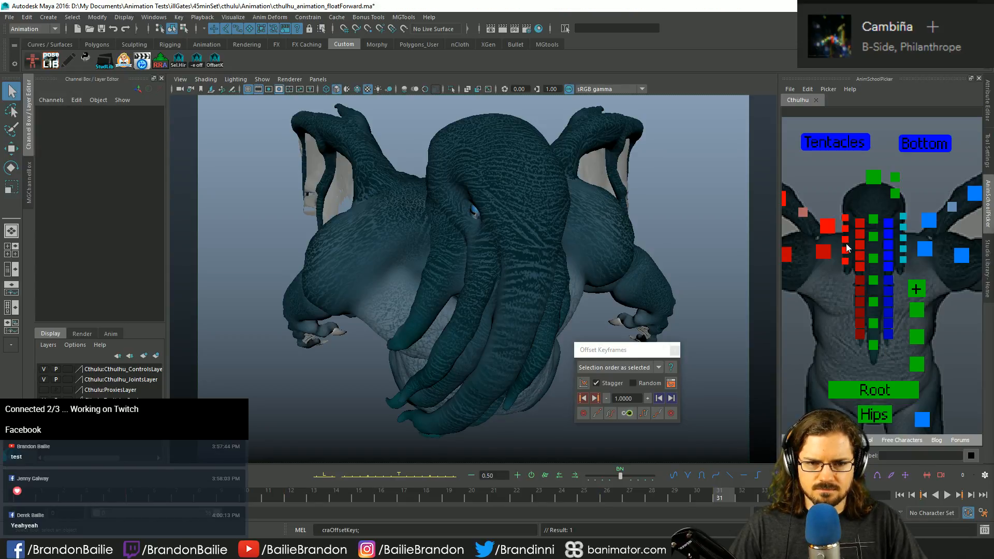
{"action": "left_click", "coordinate": [844, 239]}
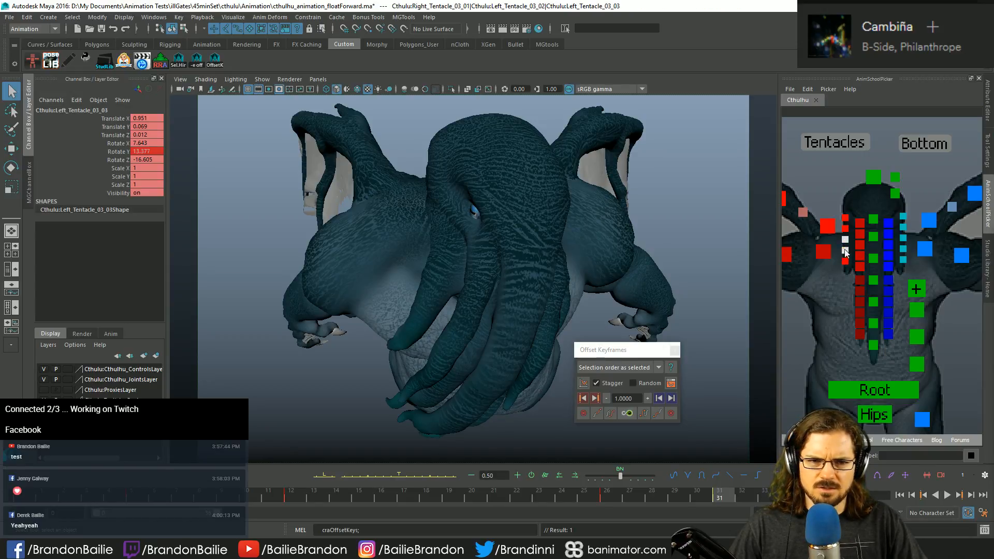
{"action": "left_click", "coordinate": [98, 496]}
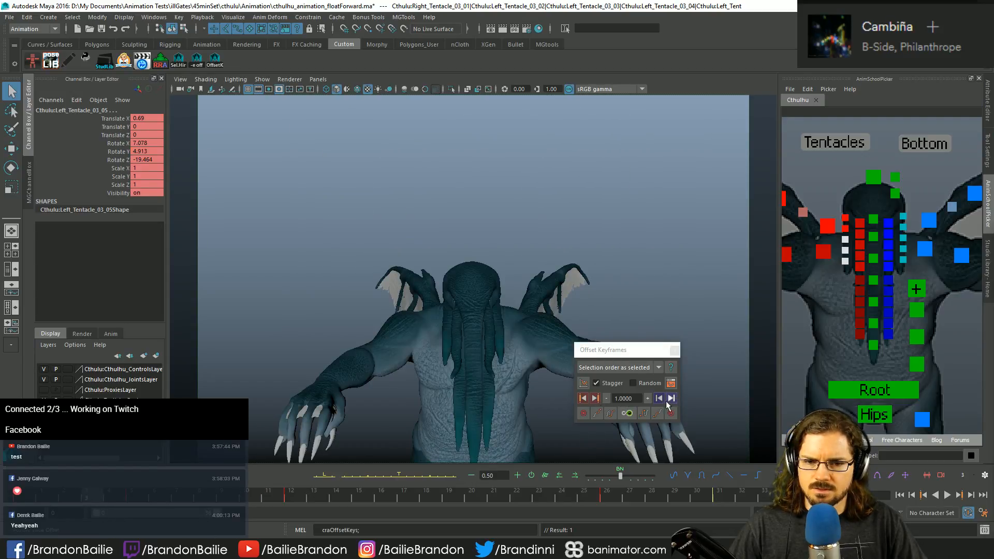
Step: Try a staggered value offset of 1 on the selected Right_Tentacle_03 keys, then undo it
{"action": "left_click", "coordinate": [671, 398]}
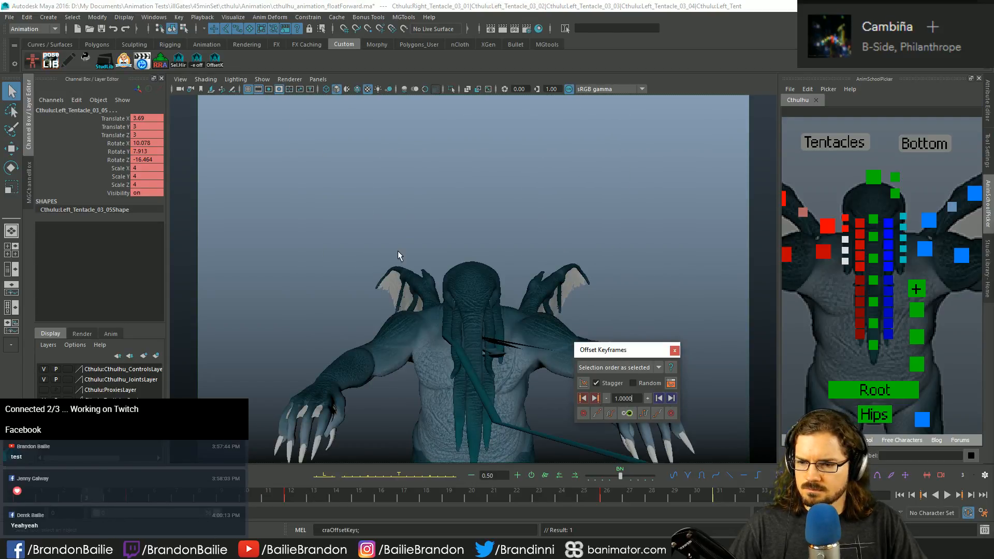
{"action": "key", "text": "ctrl+z"}
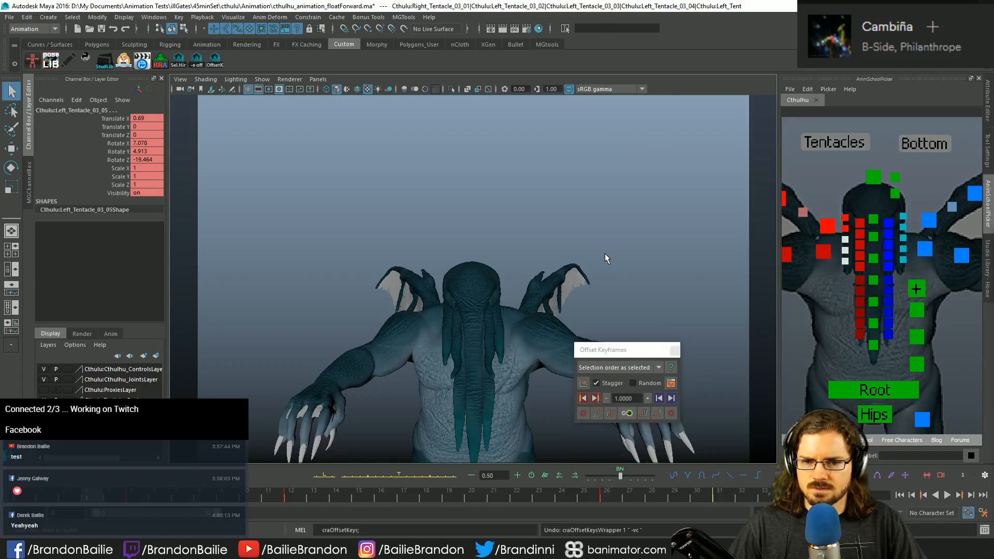
Step: Stagger the selected Right_Tentacle_03 keys later in time by 1 frame and play back the animation
{"action": "left_click", "coordinate": [595, 399]}
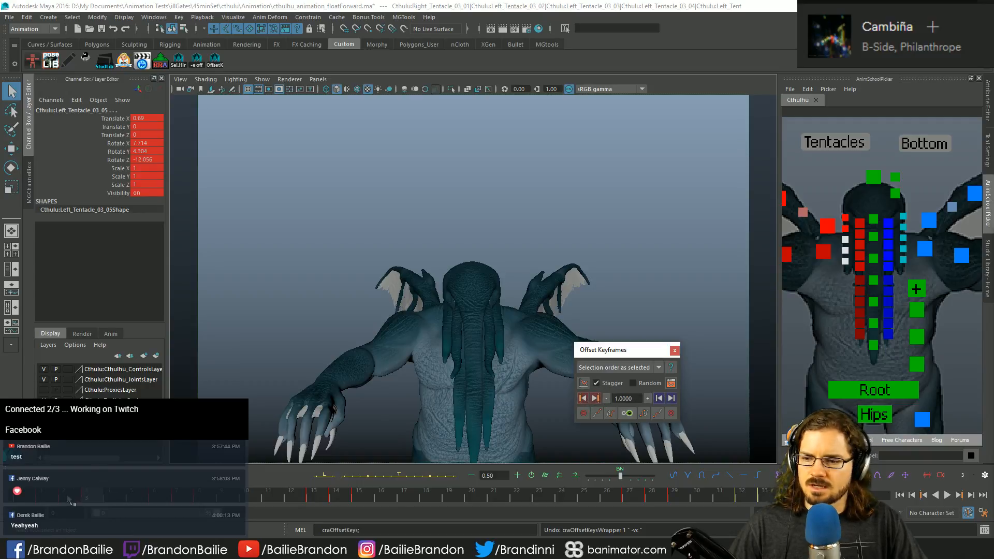
{"action": "key", "text": "alt+v"}
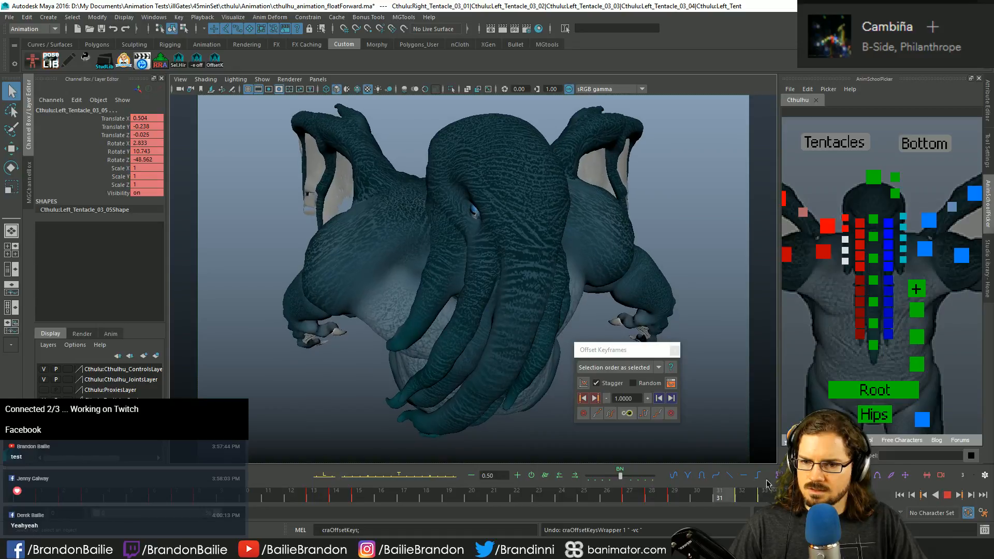
Step: Stagger the keys of the lower four Right_Tentacle_01 controls and lower three Right_Tentacle_02 controls 1 frame later
{"action": "left_click", "coordinate": [861, 303]}
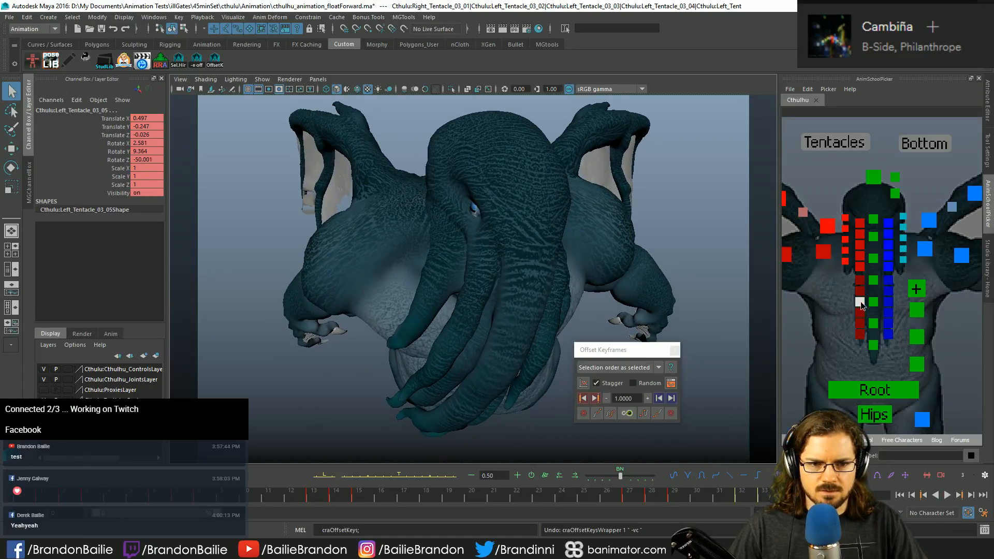
{"action": "left_click", "coordinate": [595, 398]}
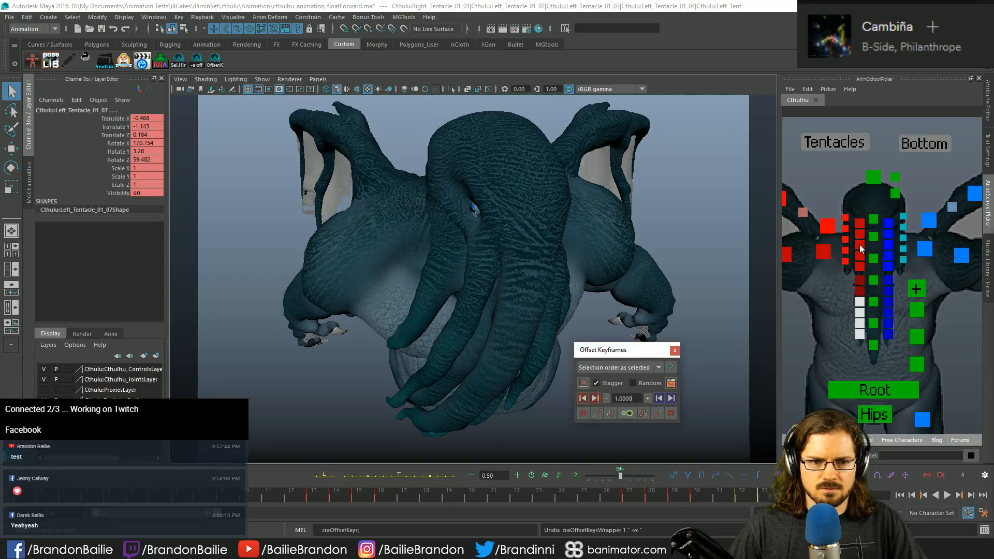
{"action": "left_click", "coordinate": [860, 244]}
{"action": "left_click", "coordinate": [595, 398]}
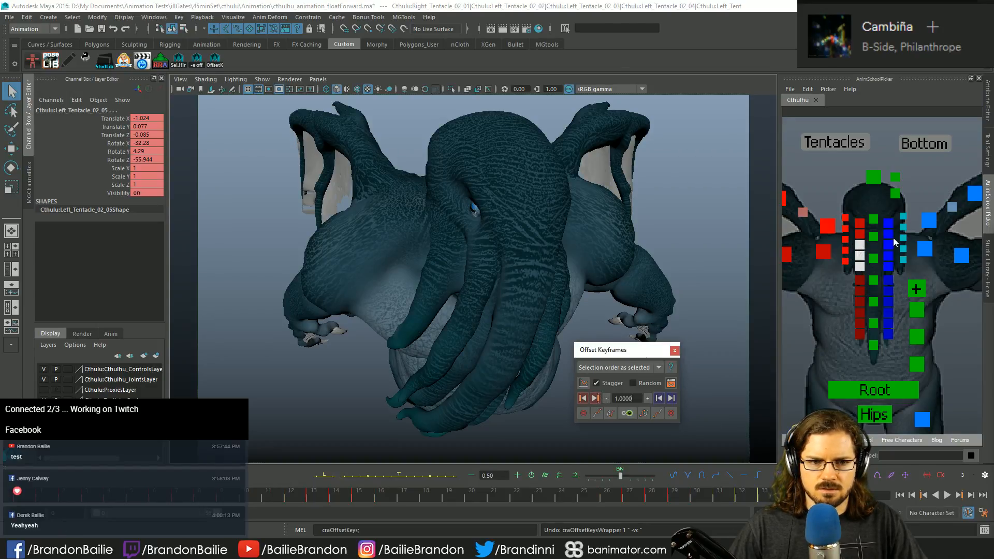
Step: Stagger the keys of the lower three Left_Tentacle_02 controls and lower four Left_Tentacle_01 controls 1 frame later
{"action": "left_click", "coordinate": [887, 248]}
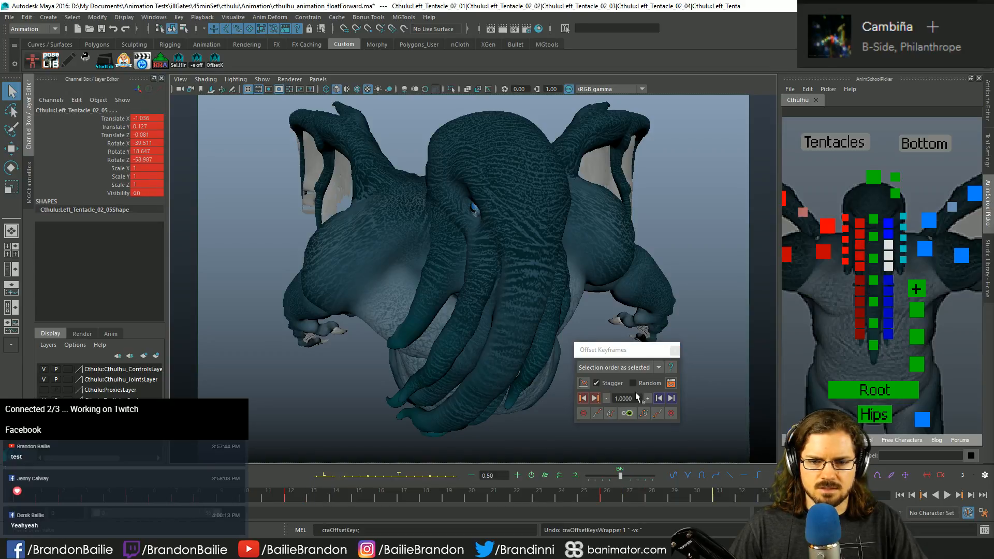
{"action": "left_click", "coordinate": [596, 398]}
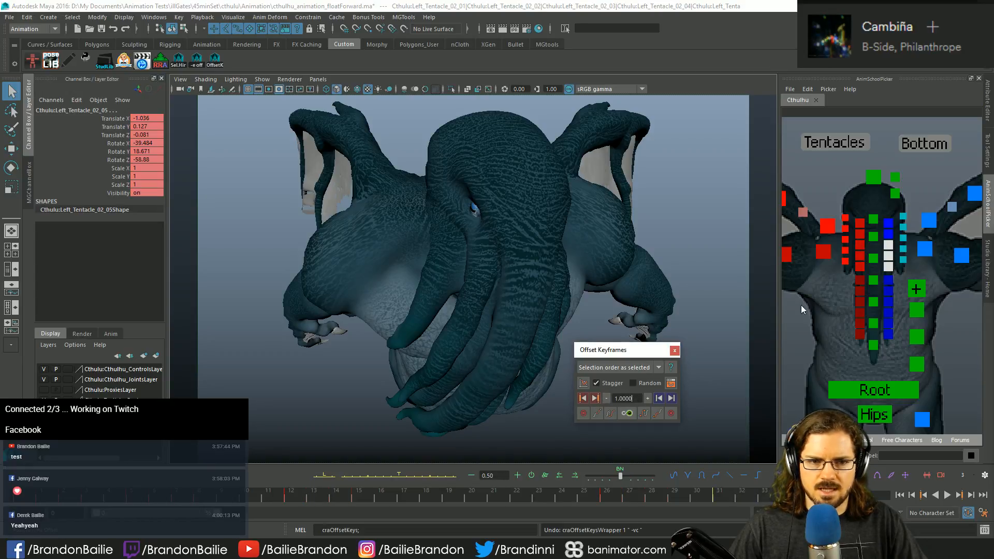
{"action": "left_click", "coordinate": [888, 302]}
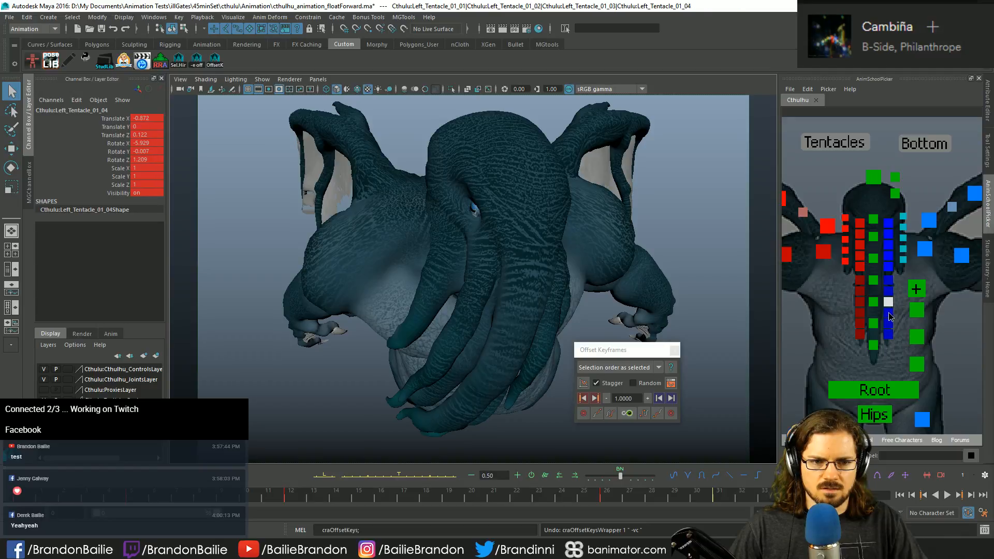
{"action": "left_click", "coordinate": [594, 398]}
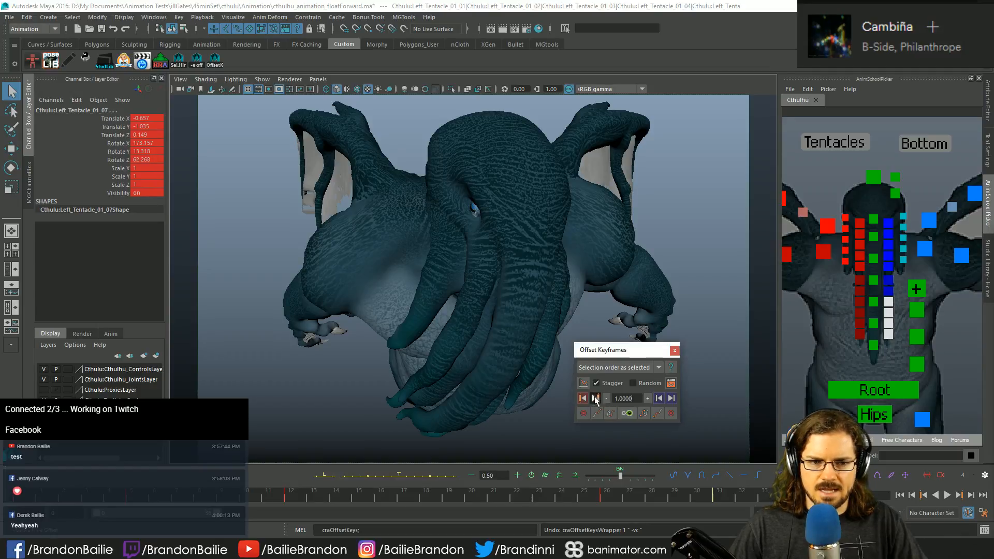
Step: Stagger the keys of the lower four center tentacle controls and lower three Left_Tentacle_03 controls 1 frame later, and play back the result
{"action": "left_click", "coordinate": [872, 281]}
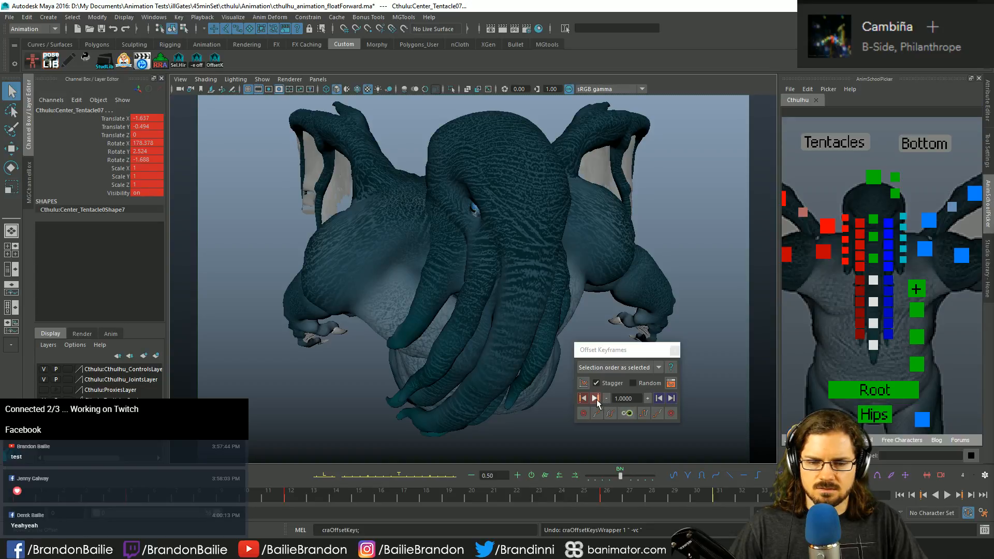
{"action": "left_click", "coordinate": [595, 399]}
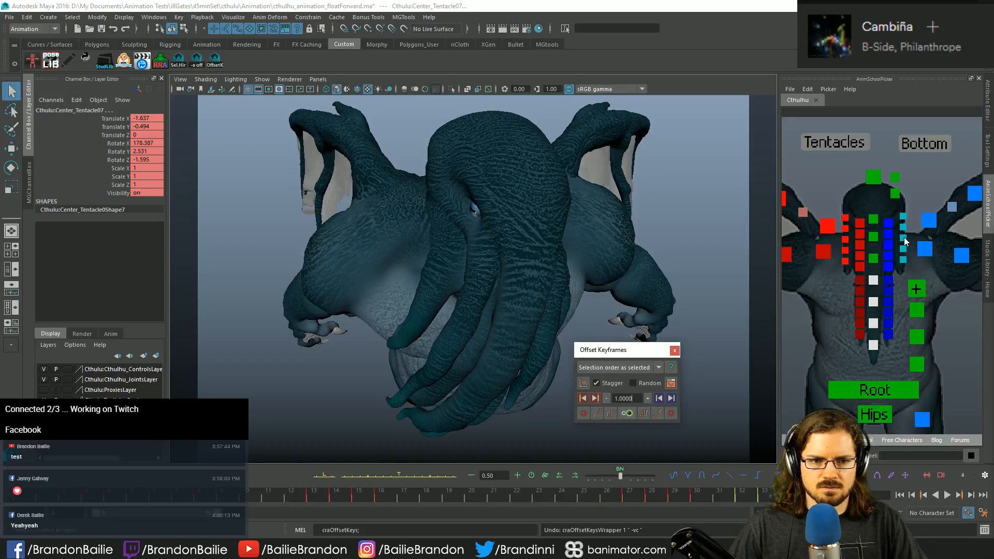
{"action": "left_click_drag", "start_coordinate": [905, 234], "coordinate": [907, 253]}
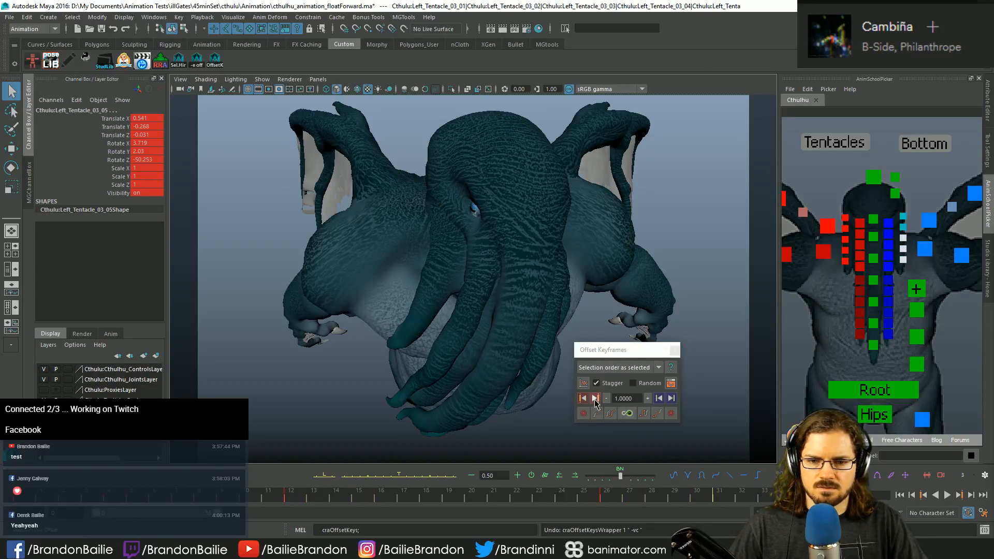
{"action": "left_click", "coordinate": [595, 398]}
{"action": "key", "text": "alt+v"}
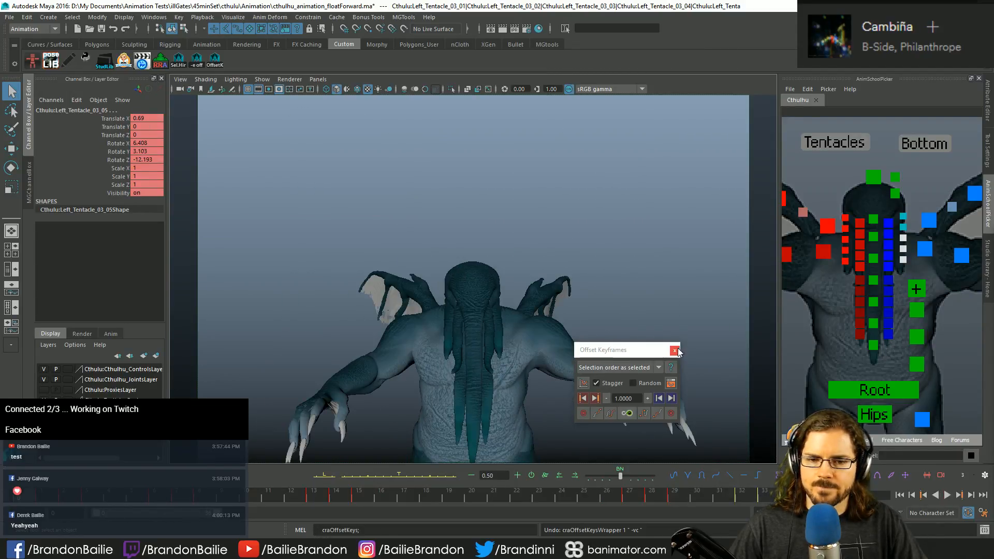
Step: Close the Offset Keyframes tool and playblast the animation, overwriting cthulhu_animation_floatForward.mov
{"action": "left_click_drag", "start_coordinate": [651, 352], "coordinate": [780, 87]}
{"action": "left_click", "coordinate": [771, 84]}
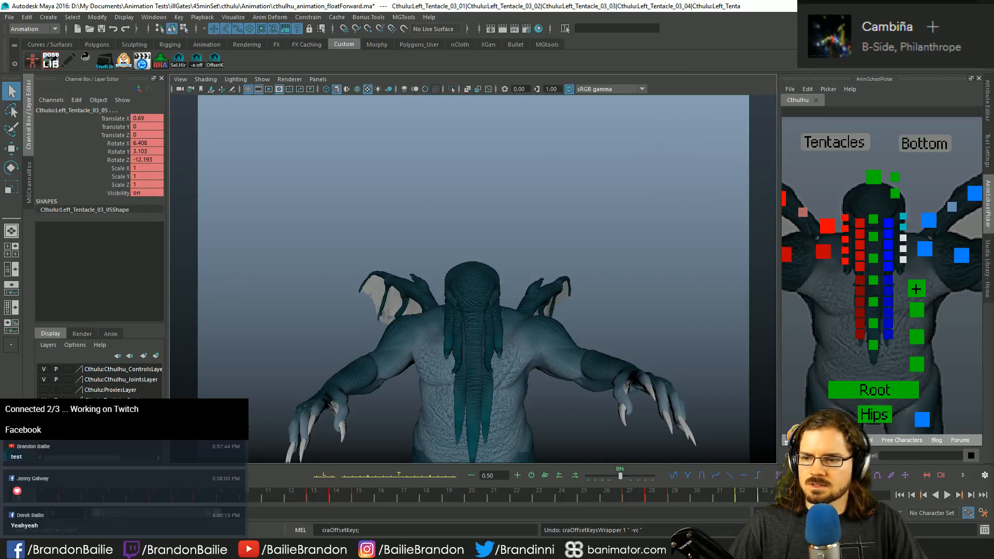
{"action": "right_click", "coordinate": [135, 501]}
{"action": "left_click", "coordinate": [189, 490]}
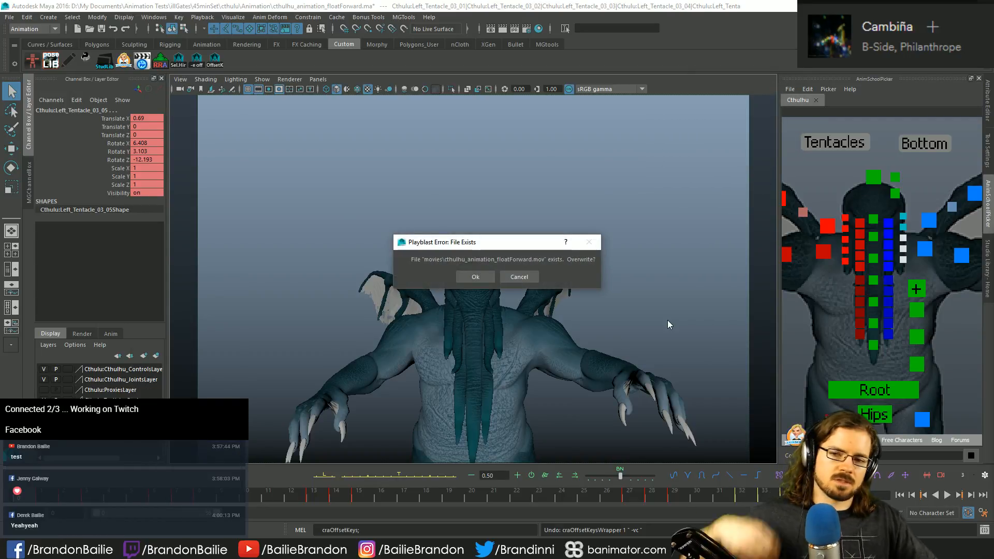
{"action": "left_click", "coordinate": [472, 277]}
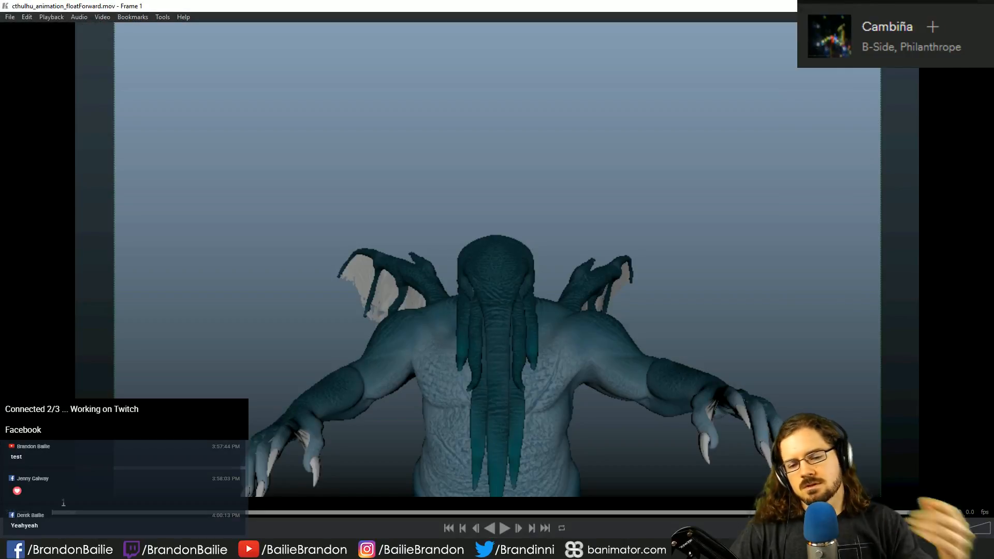
Step: Play the playblast movie in a smaller window to review the tentacle overlap, then close it
{"action": "left_click_drag", "start_coordinate": [388, 1], "coordinate": [487, 51]}
{"action": "key", "text": "space"}
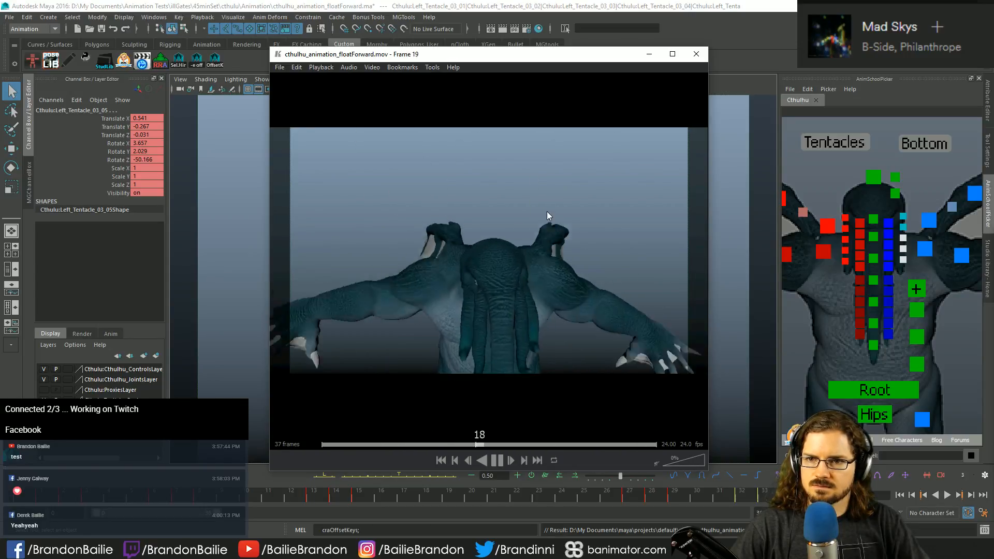
{"action": "key", "text": "space"}
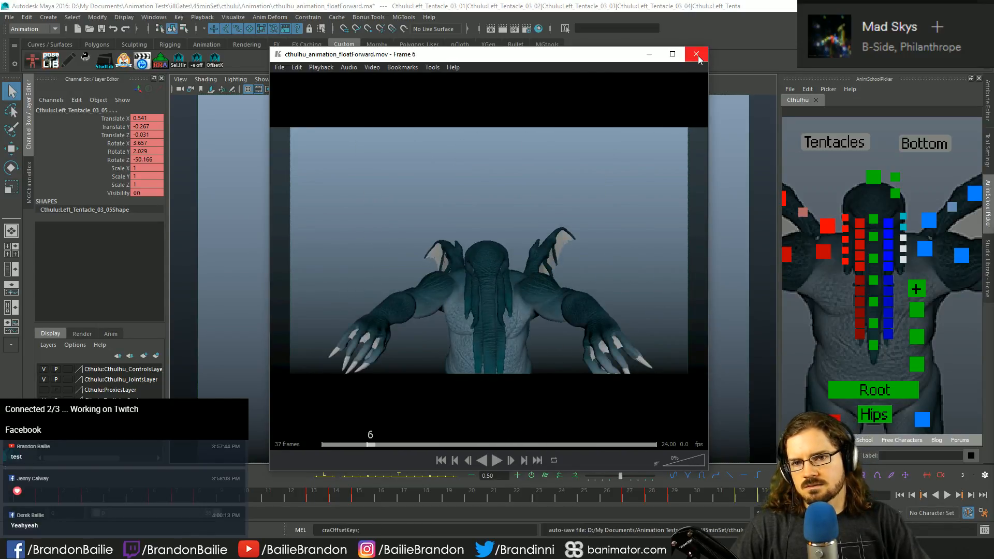
{"action": "left_click", "coordinate": [695, 55]}
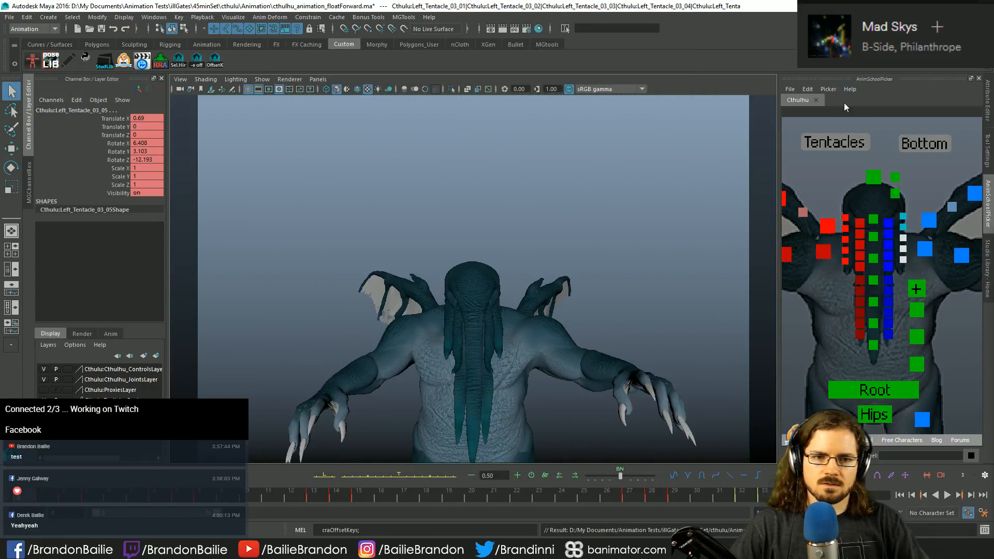
Step: Clear the control selection and fit the whole character in the picker
{"action": "left_click", "coordinate": [855, 219]}
{"action": "key", "text": "f"}
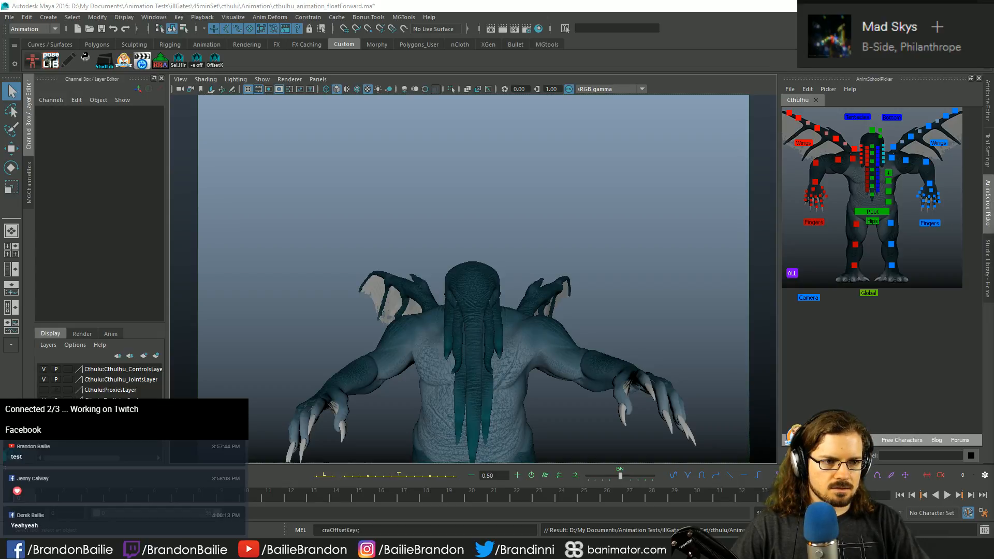
Step: Switch to Premiere Pro and play the Cthulhu-DIY_MASTER_2 sequence from frame 1291 to about frame 1525
{"action": "key", "text": "alt+Tab"}
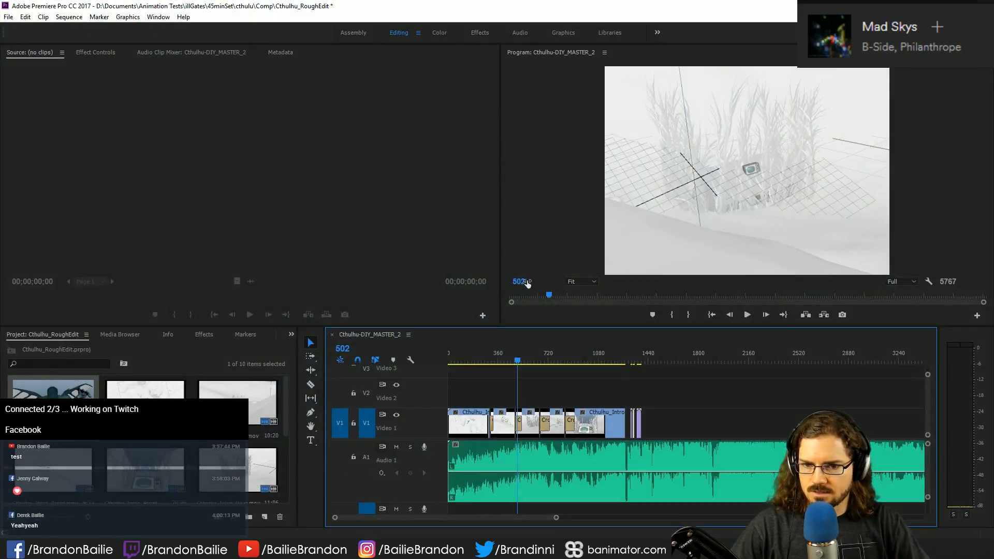
{"action": "left_click", "coordinate": [627, 359]}
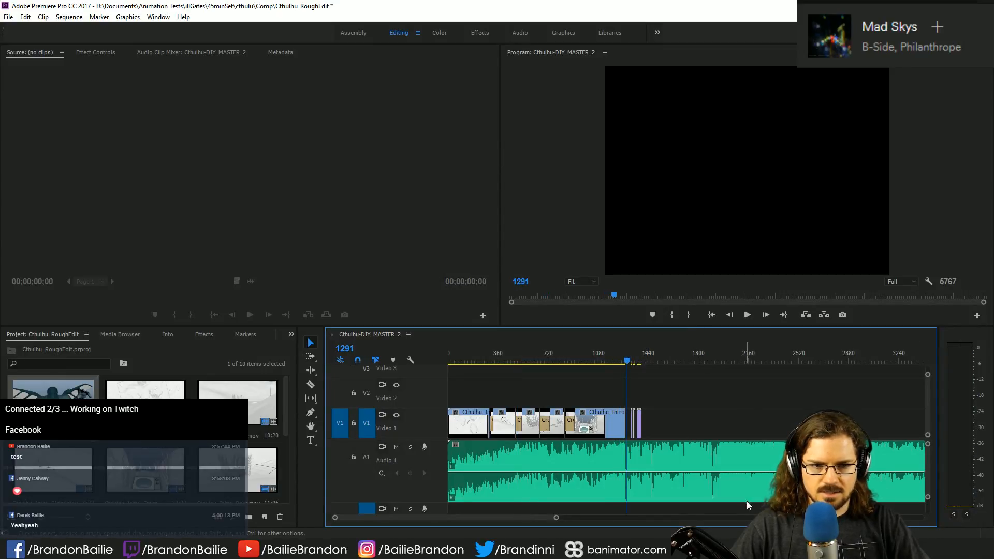
{"action": "key", "text": "space"}
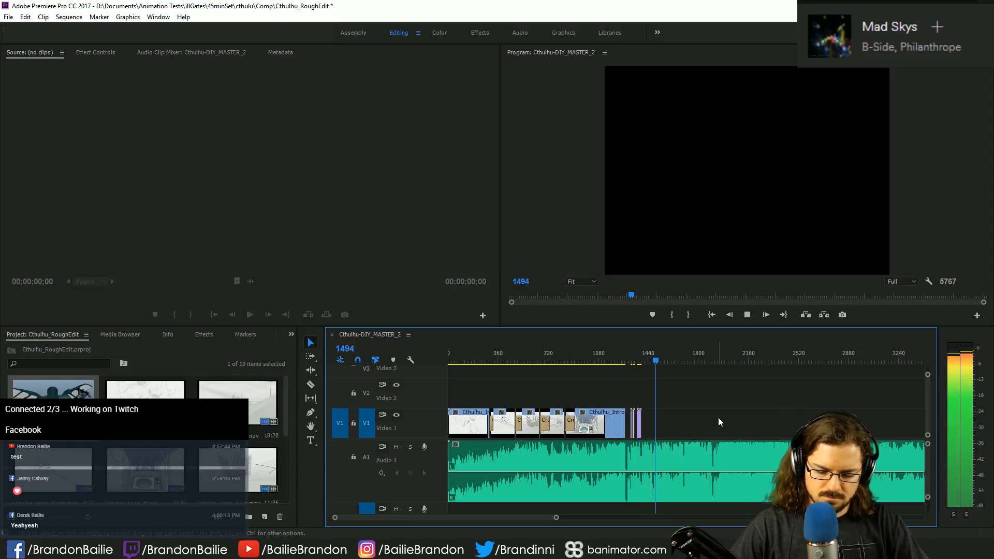
{"action": "key", "text": "space"}
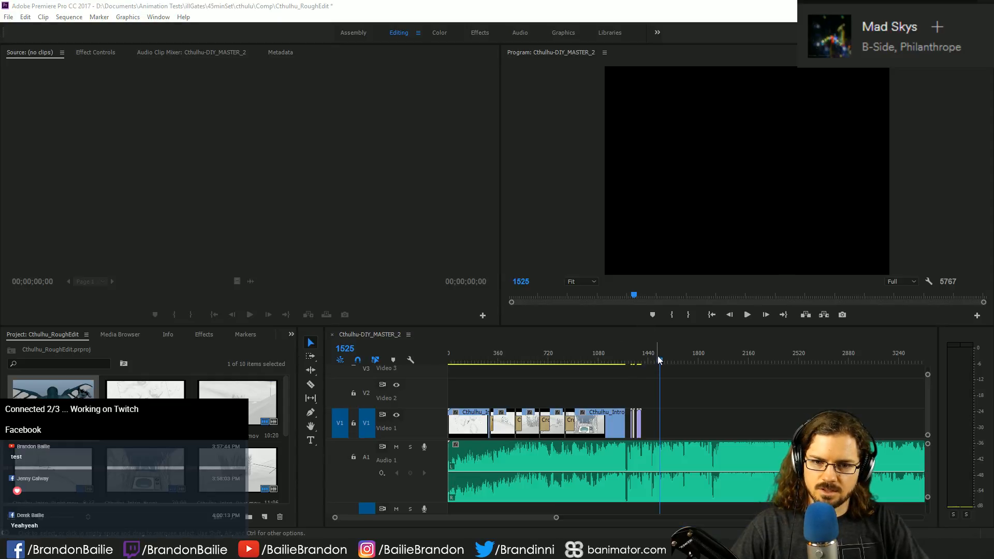
Step: Replay the Cthulhu-DIY_MASTER_2 sequence from frame 1288 to about frame 1545 to check the shot timing
{"action": "left_click_drag", "start_coordinate": [659, 359], "coordinate": [638, 365]}
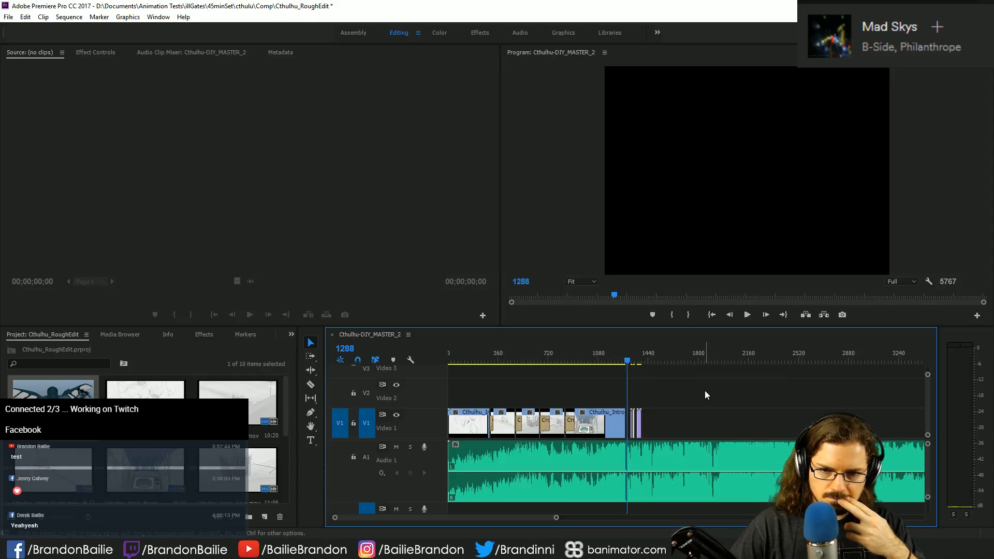
{"action": "key", "text": "space"}
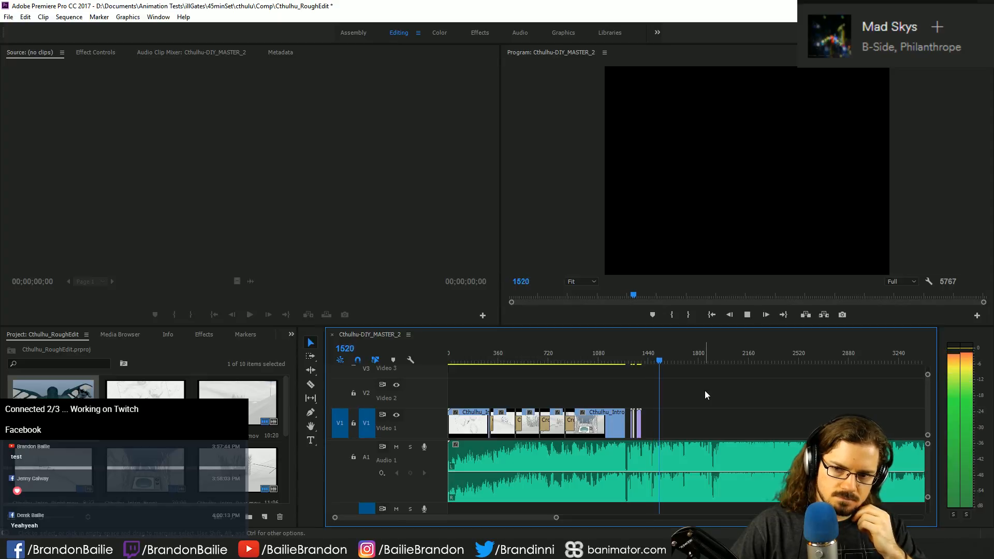
{"action": "key", "text": "space"}
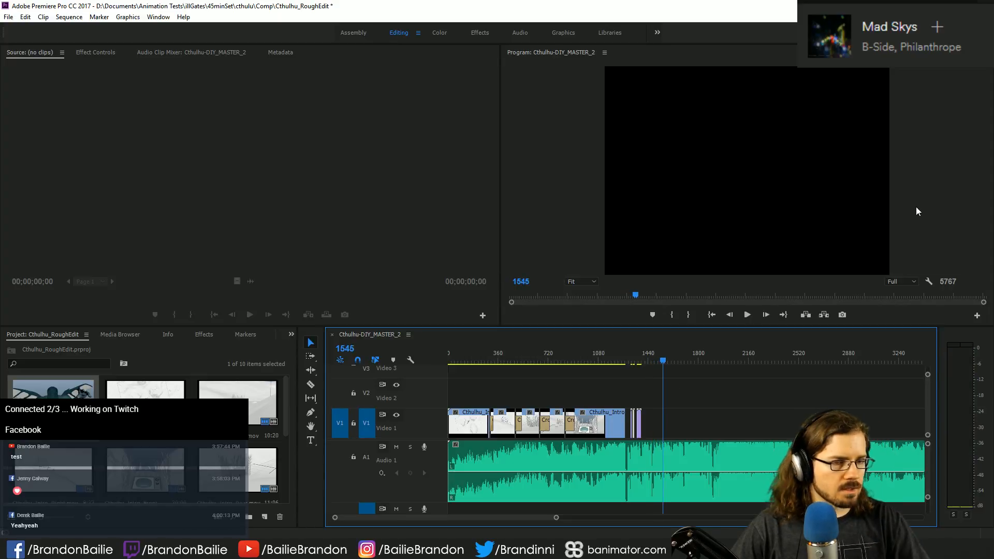
Step: Switch to Maya, select all of Cthulhu's controls, and step through the shot's keyed poses
{"action": "key", "text": "alt+Tab"}
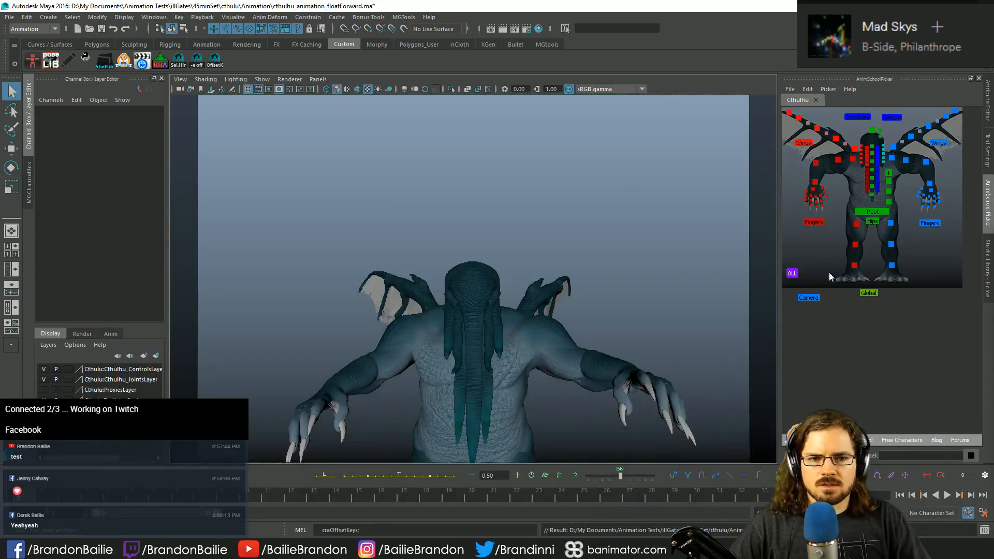
{"action": "left_click", "coordinate": [791, 272]}
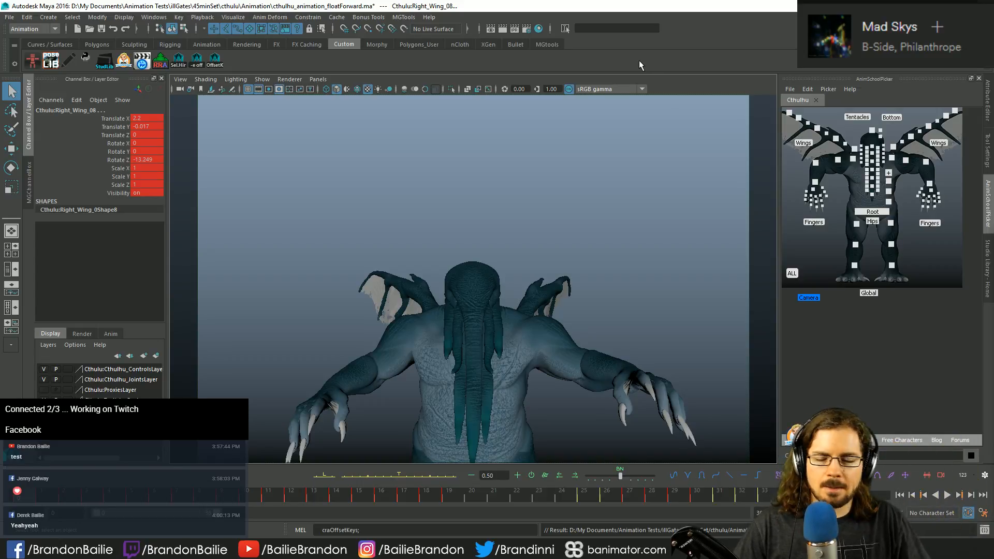
{"action": "key", "text": "alt+period"}
{"action": "key", "text": "alt+period"}
{"action": "key", "text": "alt+period"}
{"action": "key", "text": "alt+period"}
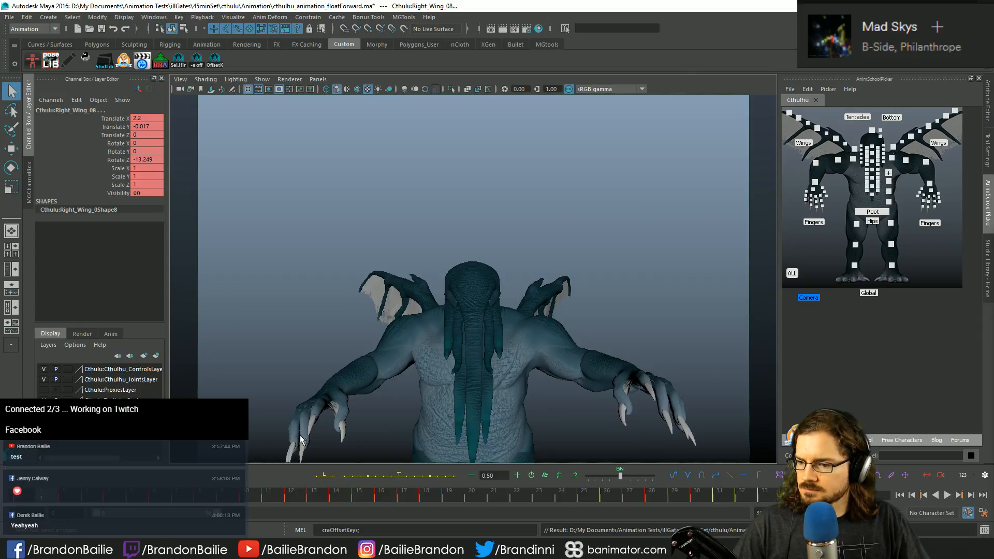
{"action": "key", "text": "alt+period"}
{"action": "key", "text": "alt+period"}
{"action": "key", "text": "alt+period"}
{"action": "key", "text": "alt+period"}
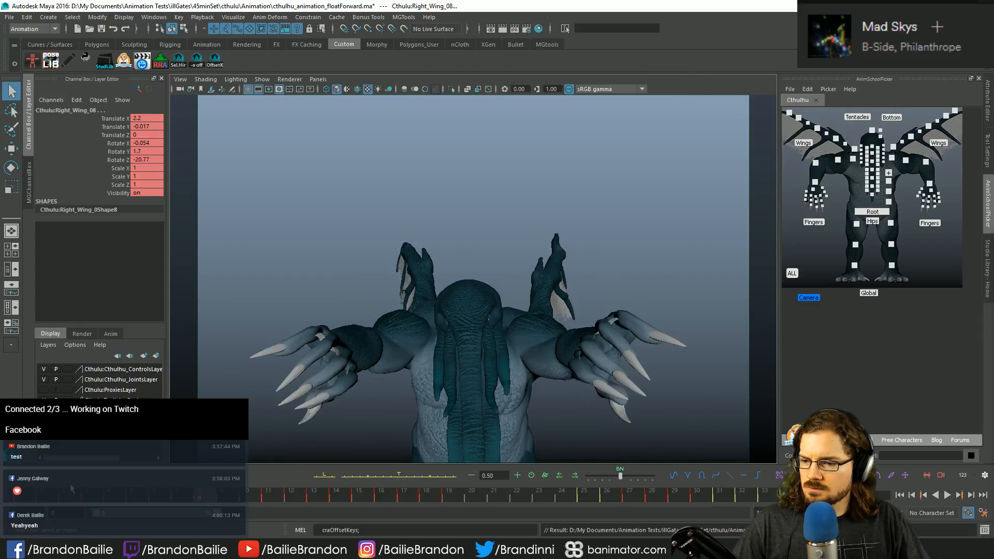
Step: Reselect all of Cthulhu's controls, check their curves in the Graph Editor, and save the float-forward scene
{"action": "left_click", "coordinate": [803, 309]}
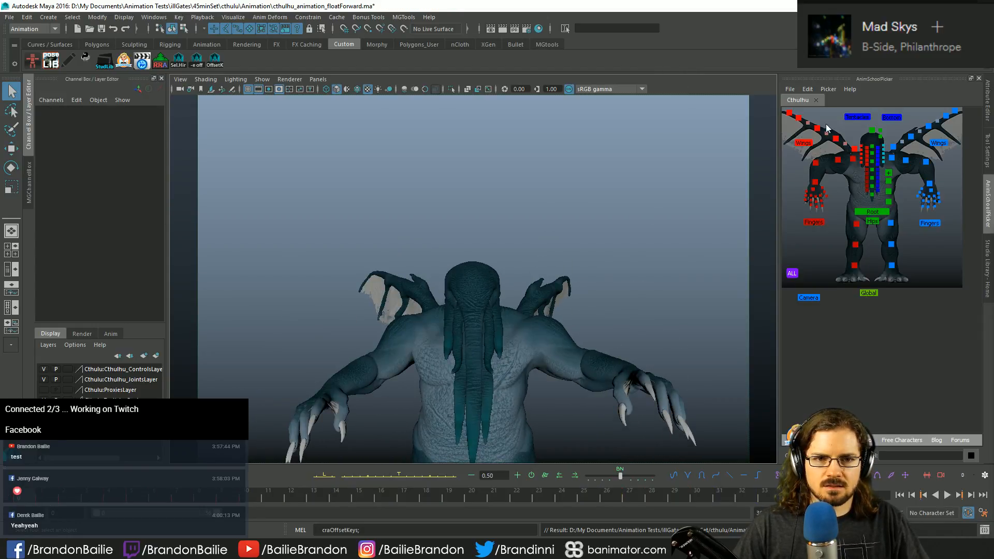
{"action": "left_click", "coordinate": [791, 273]}
{"action": "key", "text": "space"}
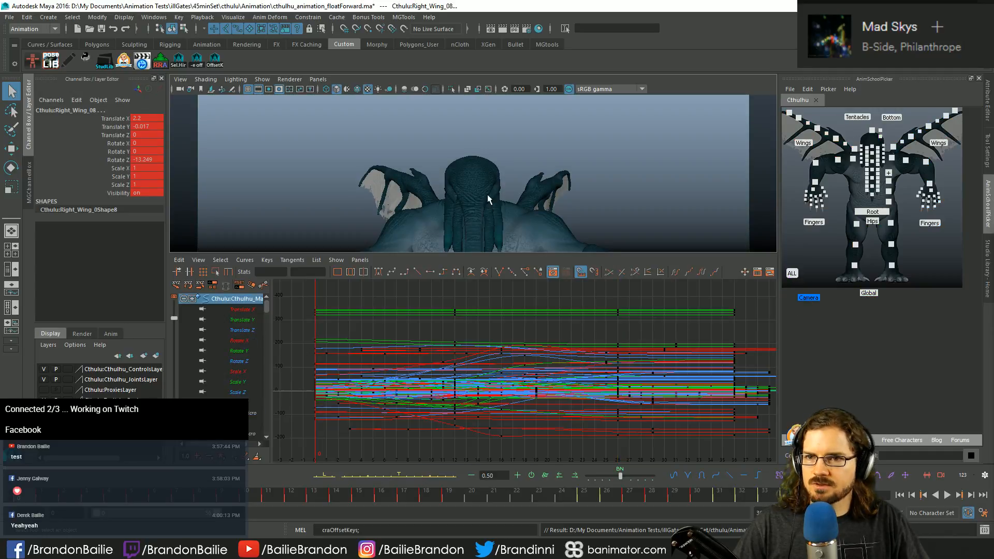
{"action": "key", "text": "space"}
{"action": "key", "text": "ctrl+s"}
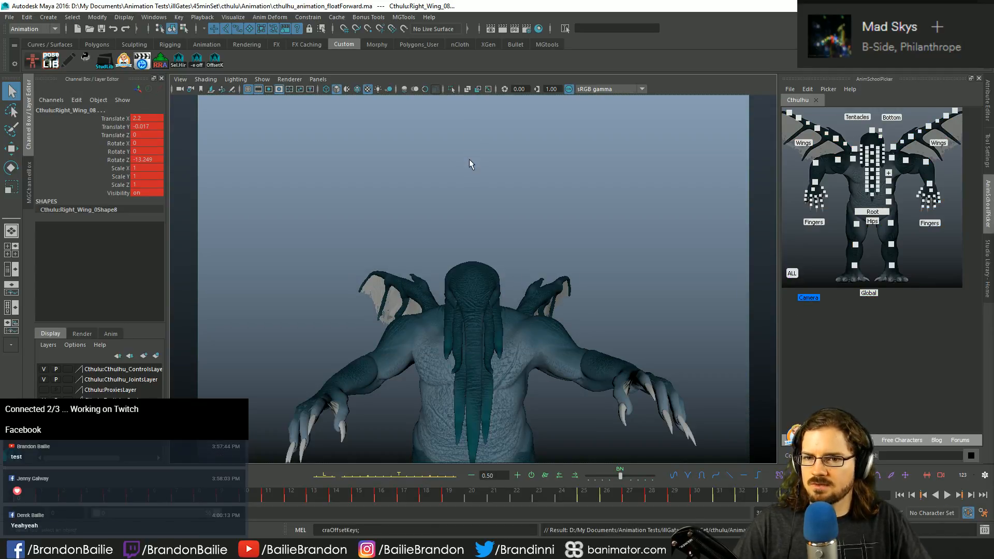
Step: Save a copy of the scene as cthulhu_animation_Rising.ma in the Animation folder
{"action": "left_click", "coordinate": [9, 17]}
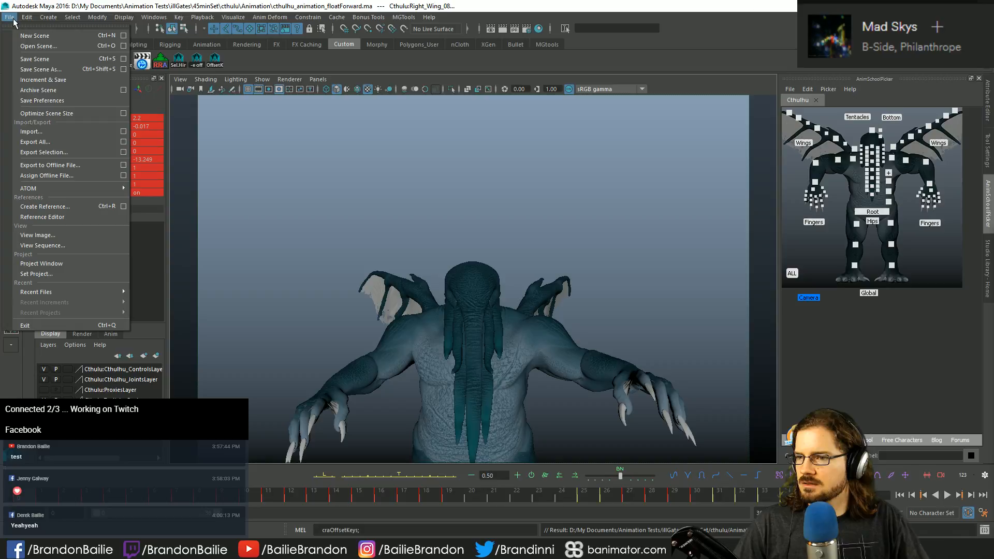
{"action": "left_click", "coordinate": [39, 69]}
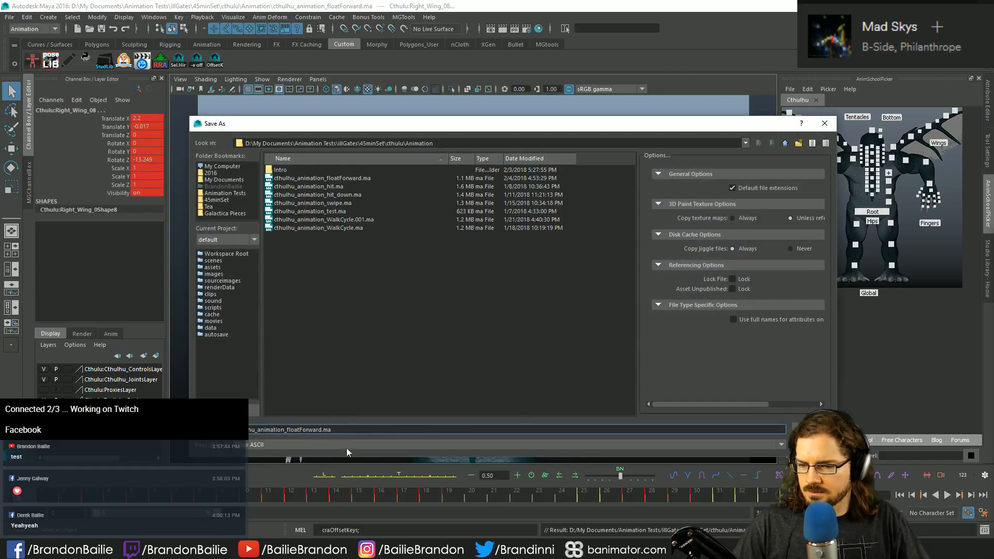
{"action": "key", "text": "BackSpace"}
{"action": "key", "text": "BackSpace"}
{"action": "key", "text": "BackSpace"}
{"action": "key", "text": "BackSpace"}
{"action": "key", "text": "BackSpace"}
{"action": "key", "text": "BackSpace"}
{"action": "key", "text": "BackSpace"}
{"action": "key", "text": "BackSpace"}
{"action": "key", "text": "BackSpace"}
{"action": "key", "text": "BackSpace"}
{"action": "key", "text": "BackSpace"}
{"action": "key", "text": "BackSpace"}
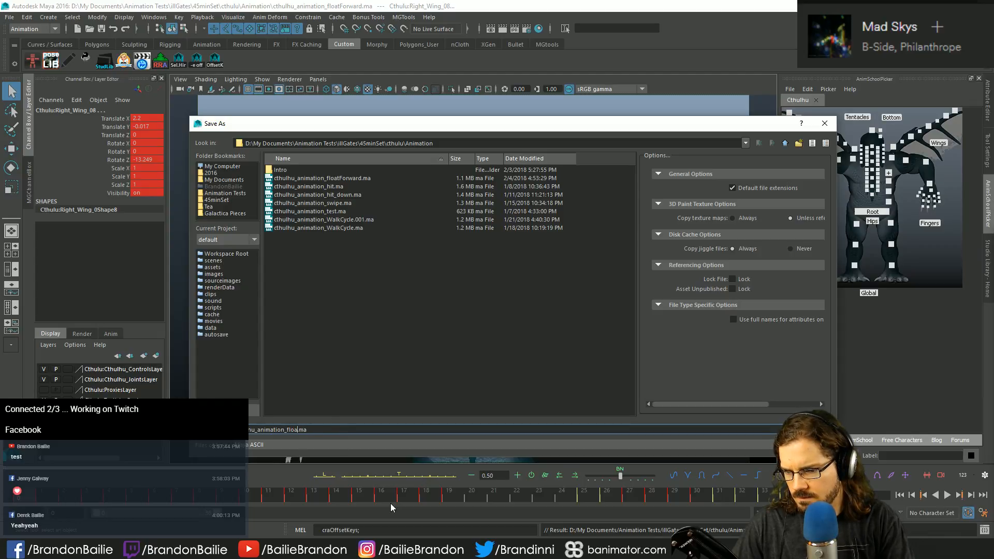
{"action": "type", "text": "Rising"}
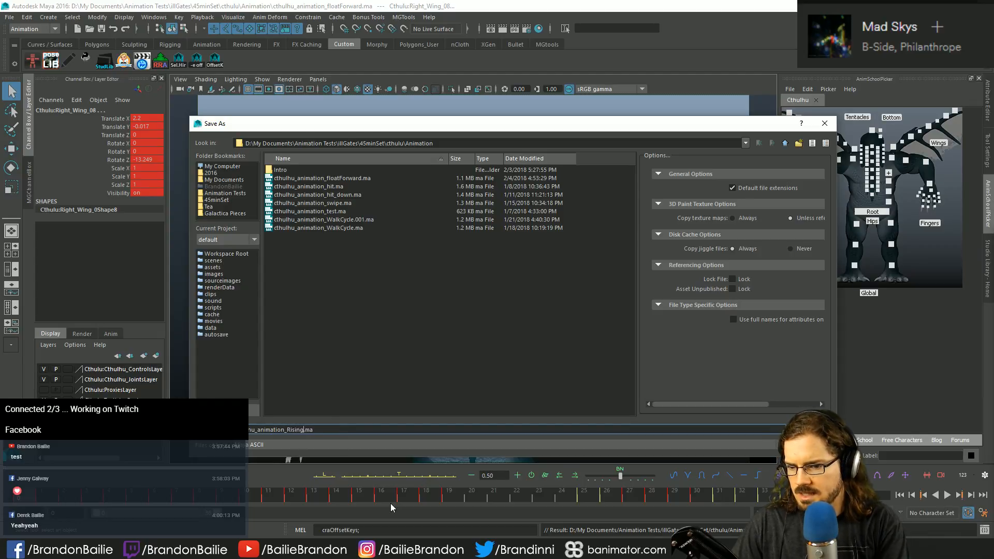
{"action": "key", "text": "Return"}
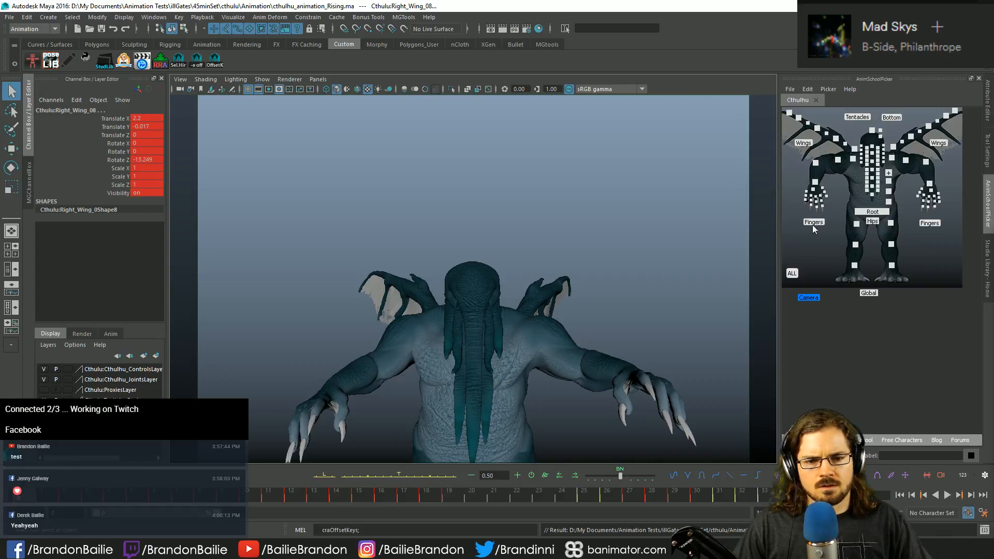
Step: Delete every animation key on all of the character's controls in the Graph Editor
{"action": "key", "text": "space"}
{"action": "left_click_drag", "start_coordinate": [456, 336], "coordinate": [499, 392]}
{"action": "key", "text": "a"}
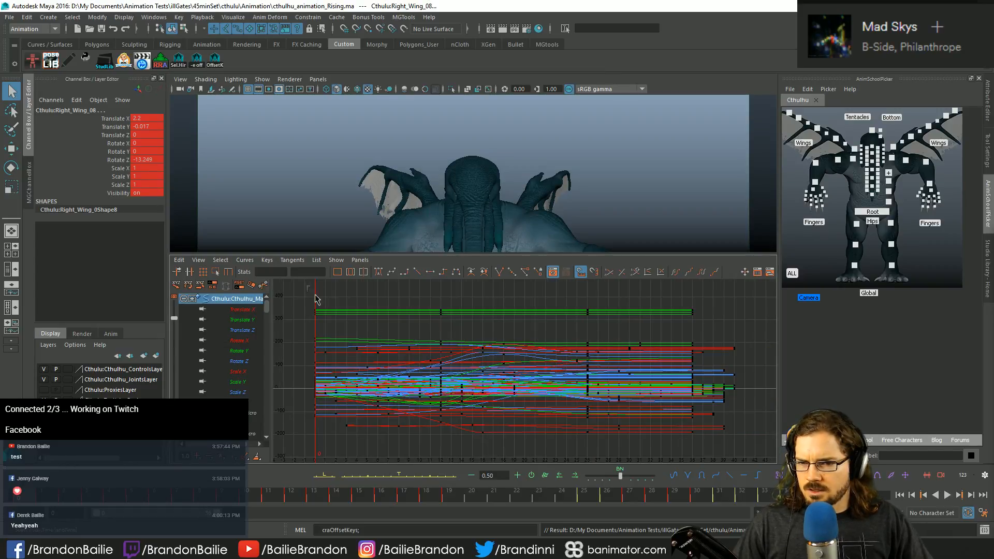
{"action": "left_click_drag", "start_coordinate": [311, 287], "coordinate": [755, 447]}
{"action": "key", "text": "Delete"}
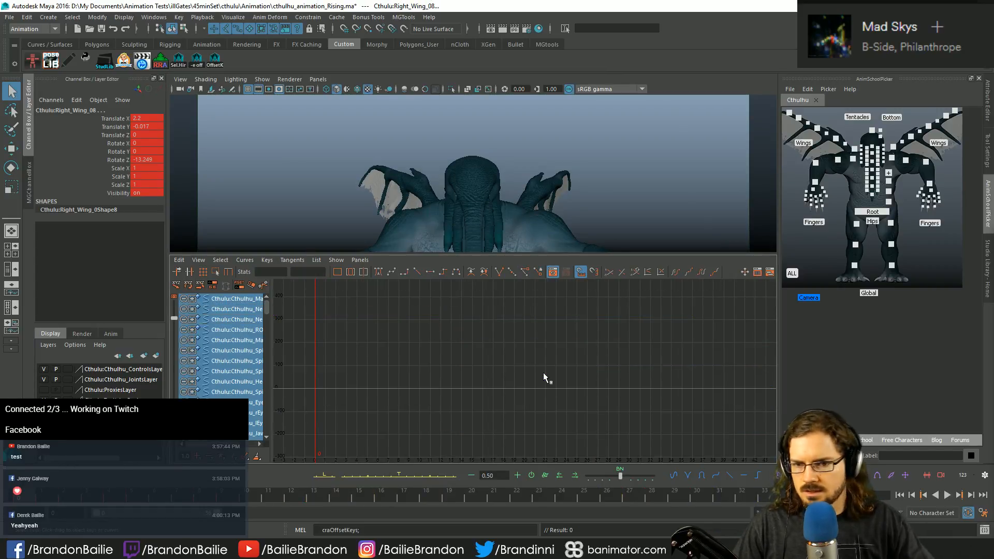
{"action": "key", "text": "space"}
Step: Select only the Global control and reset its Translate Z to 0
{"action": "left_click", "coordinate": [792, 272]}
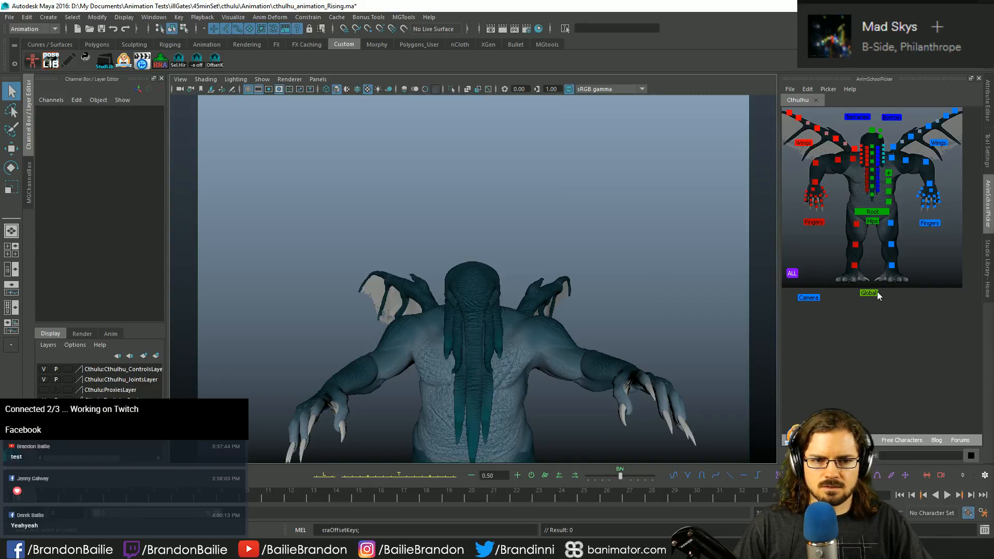
{"action": "left_click", "coordinate": [868, 293], "text": "shift"}
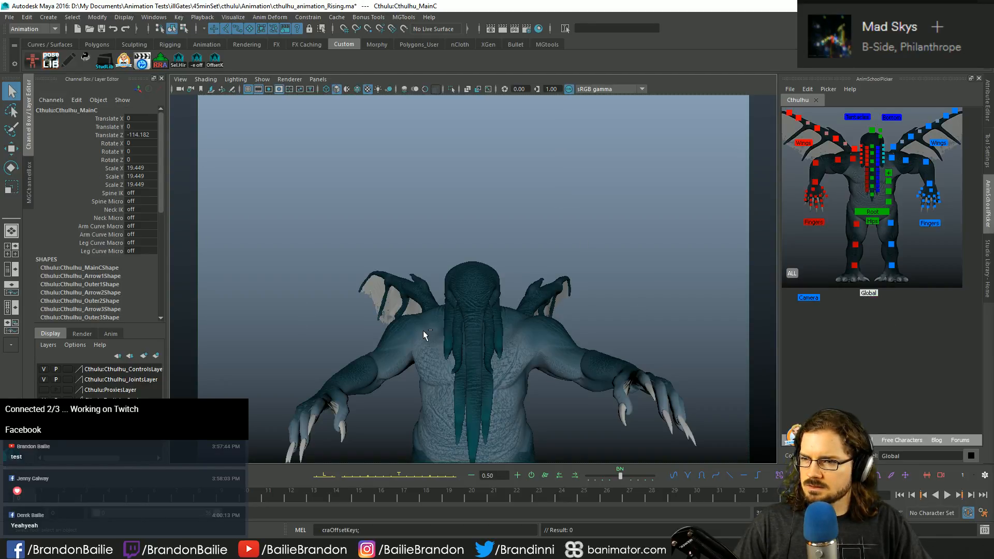
{"action": "key", "text": "alt+r"}
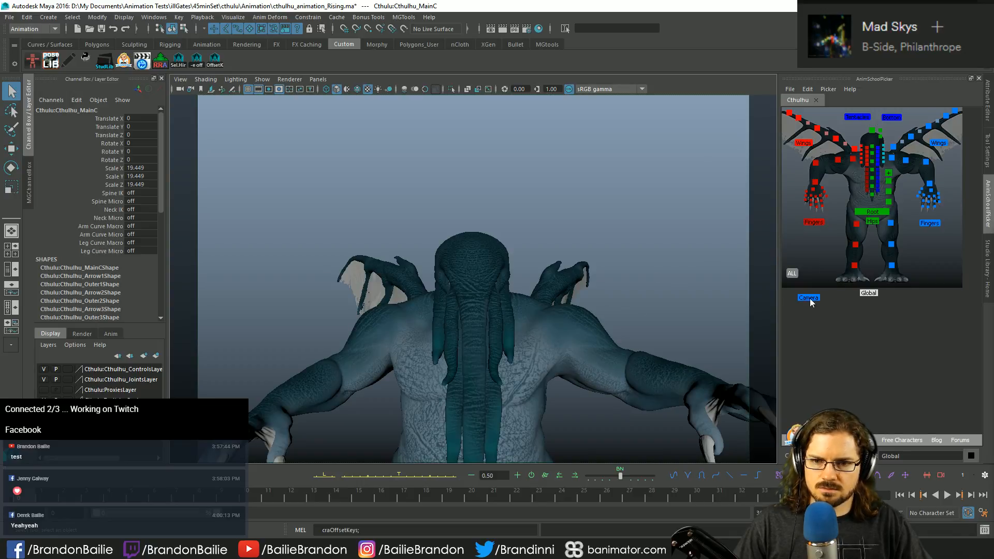
Step: Apply Zero.pose from Studio Library to all of the character's controls
{"action": "left_click", "coordinate": [791, 273]}
{"action": "left_click", "coordinate": [986, 261]}
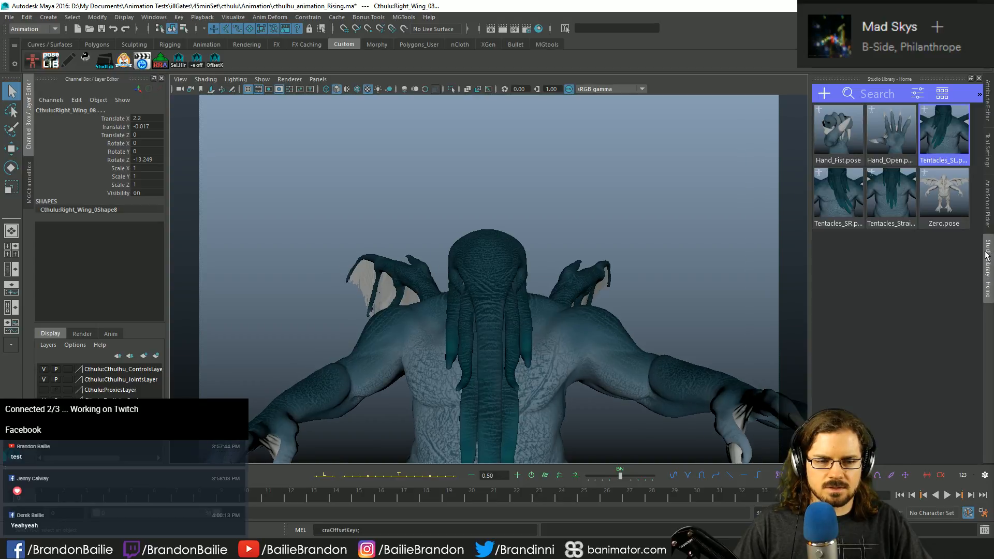
{"action": "left_click", "coordinate": [940, 205]}
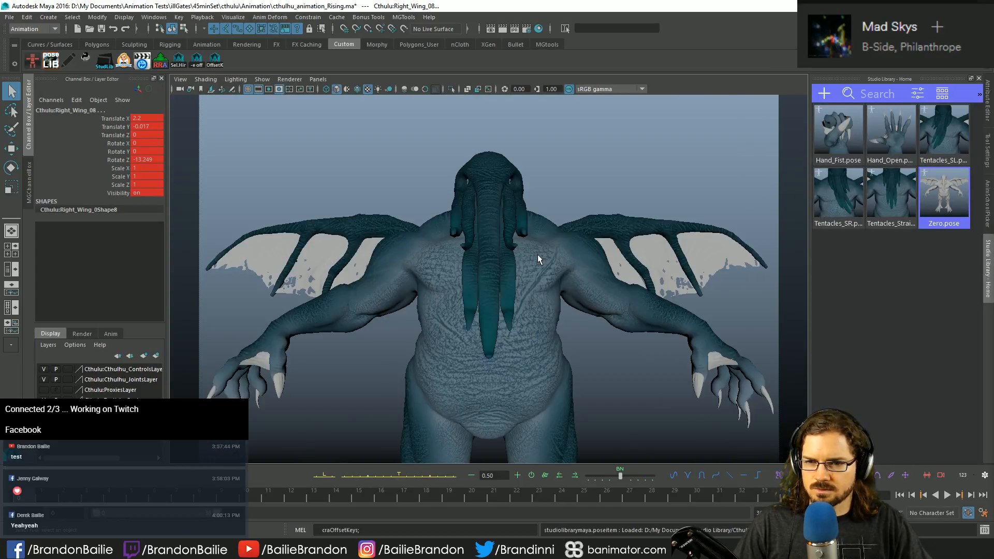
Step: Return to the character picker and lower the Root control to a Translate Y of about -2.13
{"action": "left_click", "coordinate": [989, 189]}
{"action": "left_click", "coordinate": [987, 149]}
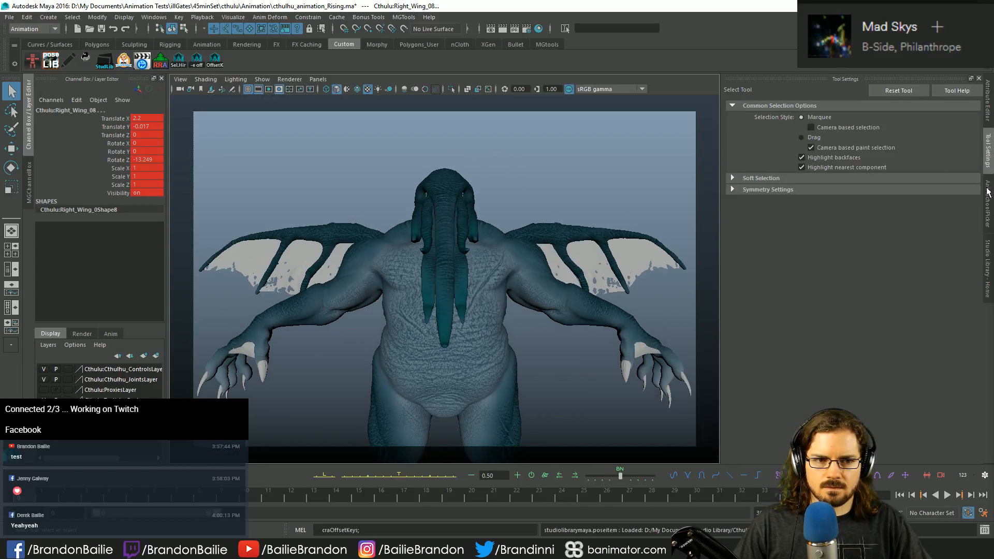
{"action": "left_click", "coordinate": [985, 191]}
{"action": "left_click", "coordinate": [869, 382]}
{"action": "left_click", "coordinate": [879, 213]}
{"action": "key", "text": "w"}
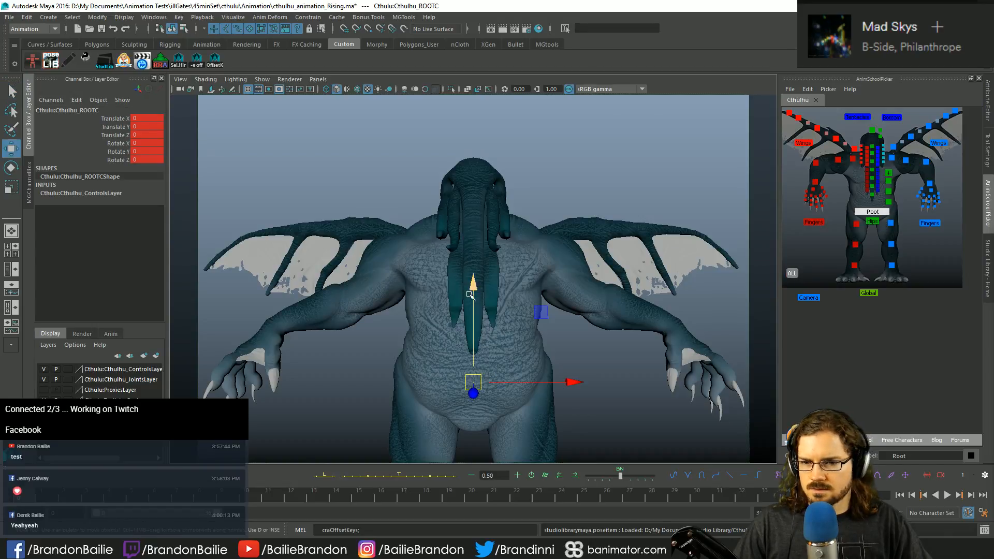
{"action": "mouse_move", "coordinate": [484, 333]}
{"action": "left_mouse_down", "text": "alt"}
{"action": "mouse_move", "coordinate": [481, 322]}
{"action": "mouse_move", "coordinate": [480, 341]}
{"action": "left_mouse_up", "text": "alt"}
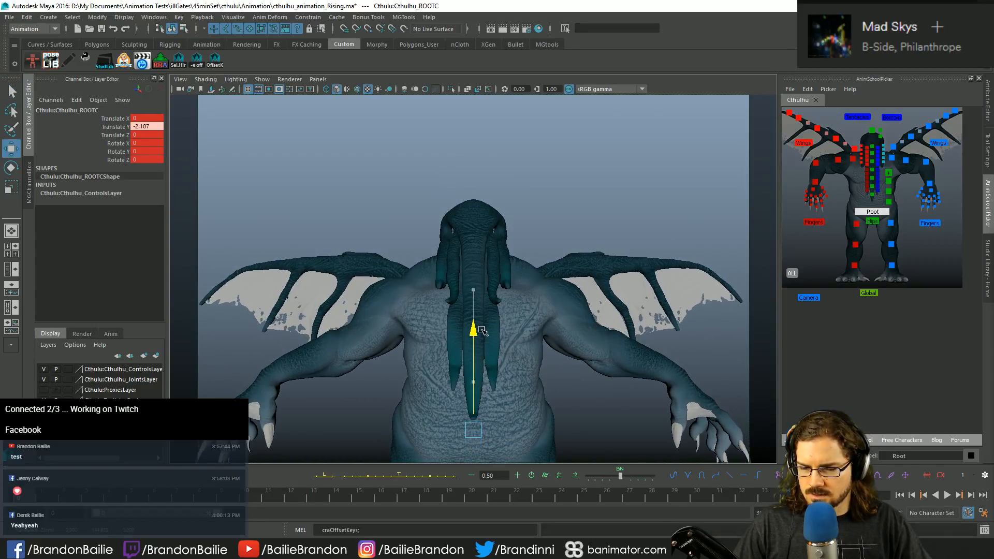
Step: Select the three FK spine controls and bend them forward about 9° in Rotate X
{"action": "key", "text": "q"}
{"action": "left_click_drag", "start_coordinate": [883, 207], "coordinate": [892, 169]}
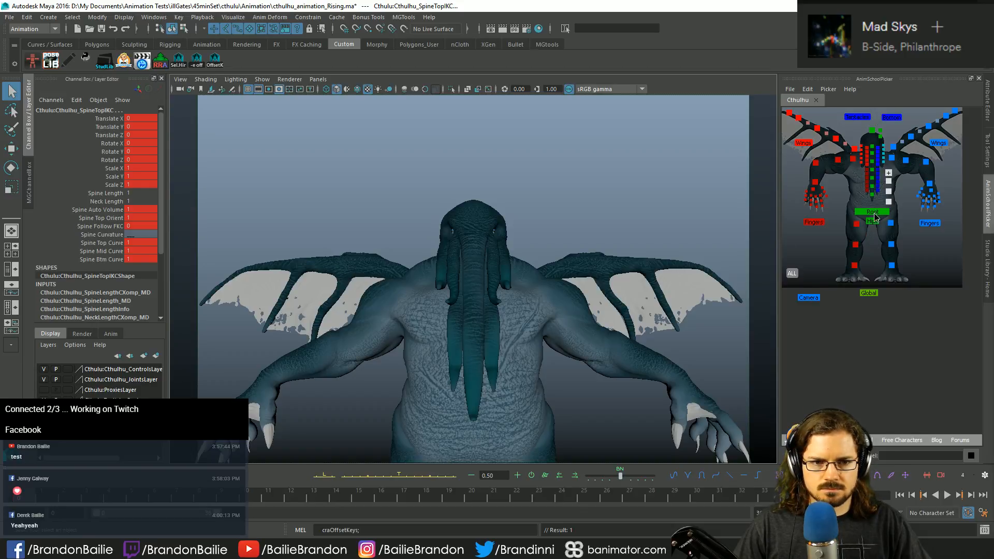
{"action": "left_click", "coordinate": [888, 181]}
{"action": "key", "text": "e"}
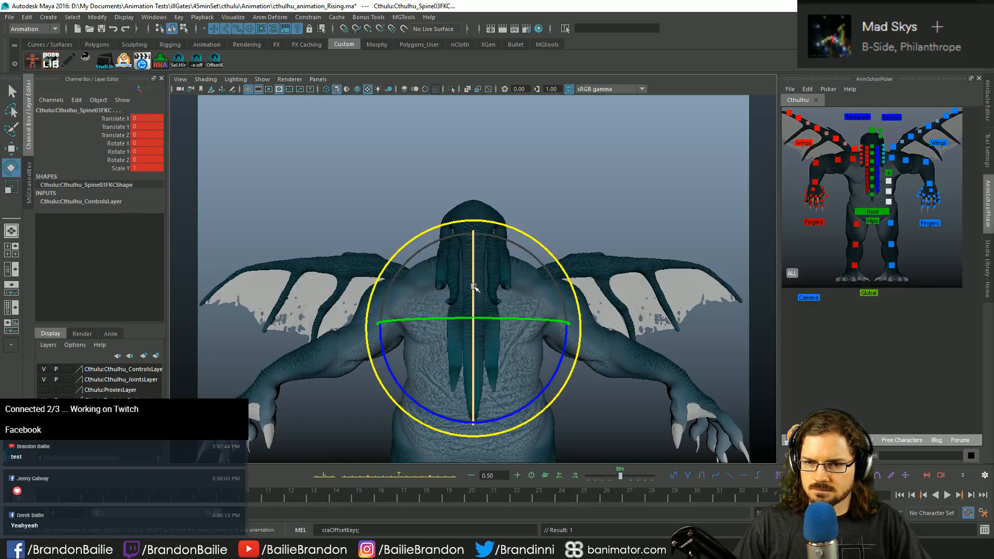
{"action": "left_click_drag", "start_coordinate": [474, 289], "coordinate": [474, 307]}
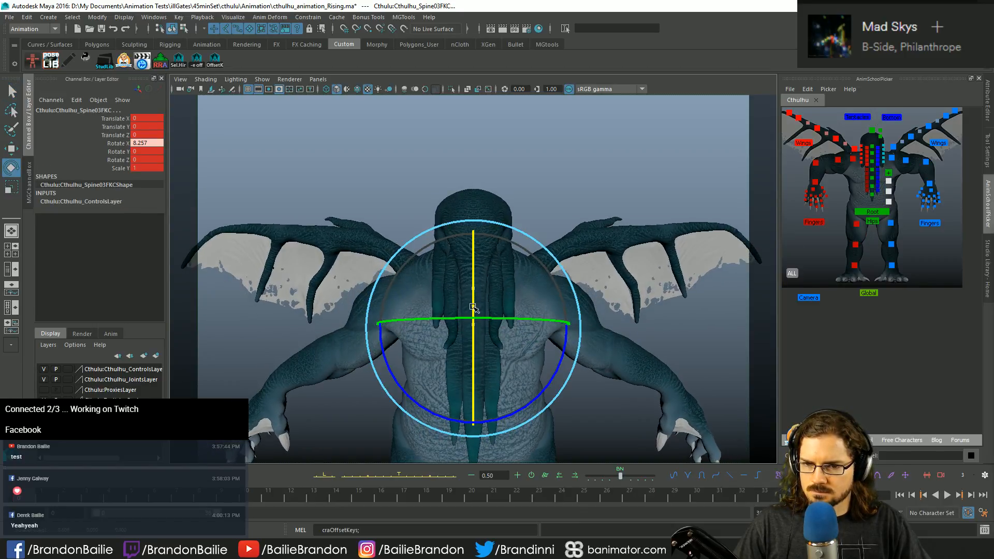
{"action": "key", "text": "q"}
Step: Move the Global control along Translate Z to bring the character closer to the camera
{"action": "left_click", "coordinate": [869, 292]}
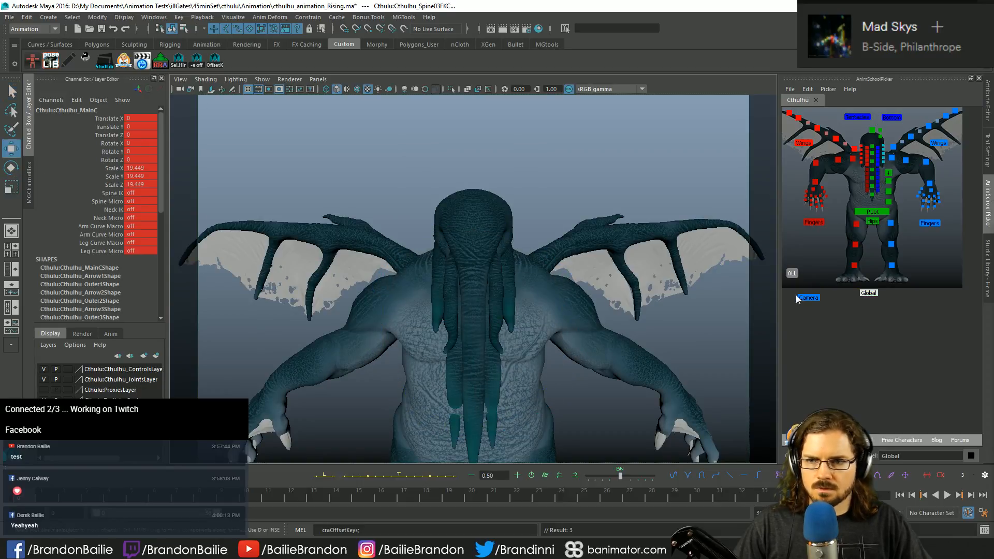
{"action": "left_click", "coordinate": [109, 135]}
{"action": "middle_click_drag", "start_coordinate": [524, 305], "coordinate": [766, 231]}
Step: Lower the Root control to a Translate Y of about -2.63 and turn it to a Rotate Y of about -25.9°
{"action": "left_click", "coordinate": [871, 211]}
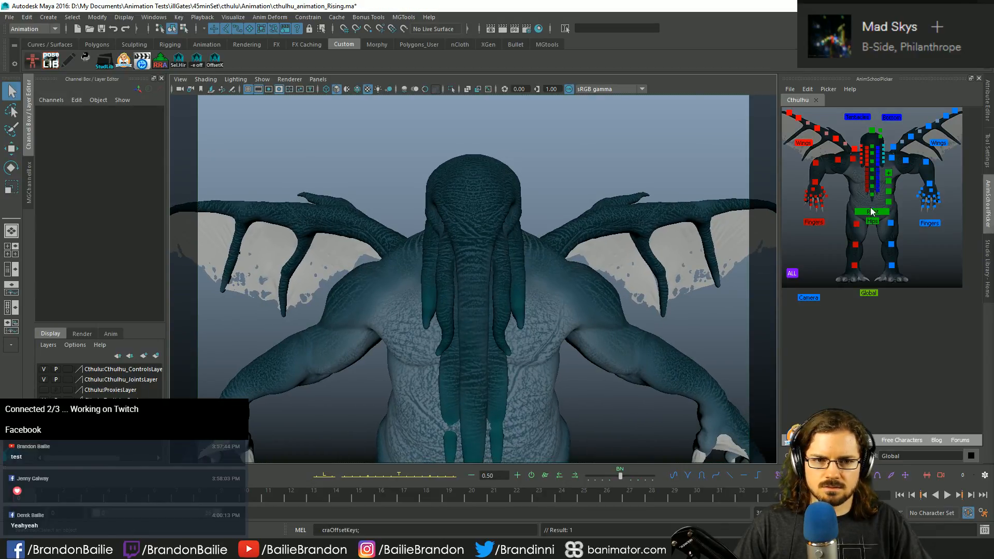
{"action": "key", "text": "w"}
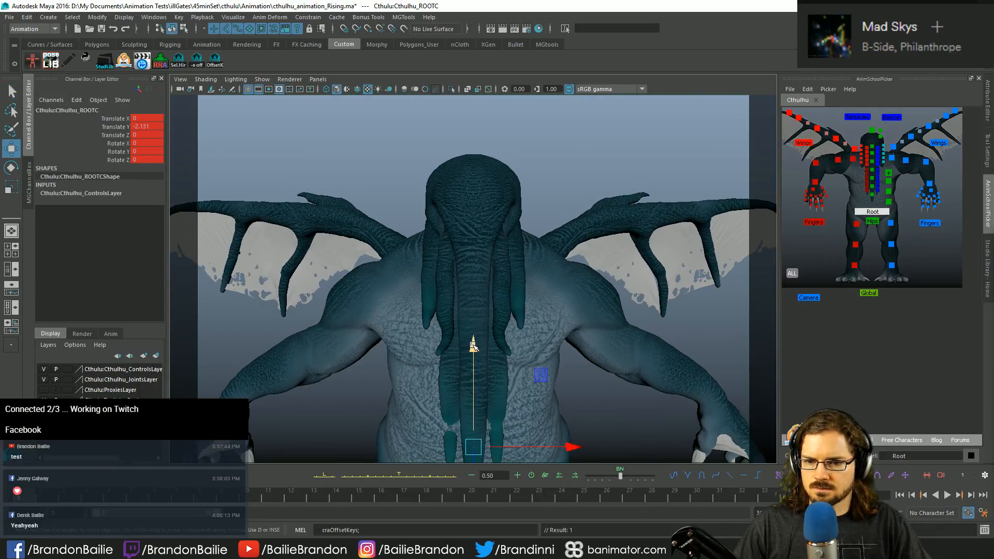
{"action": "left_click_drag", "start_coordinate": [473, 346], "coordinate": [473, 368]}
{"action": "key", "text": "e"}
{"action": "key", "text": "p"}
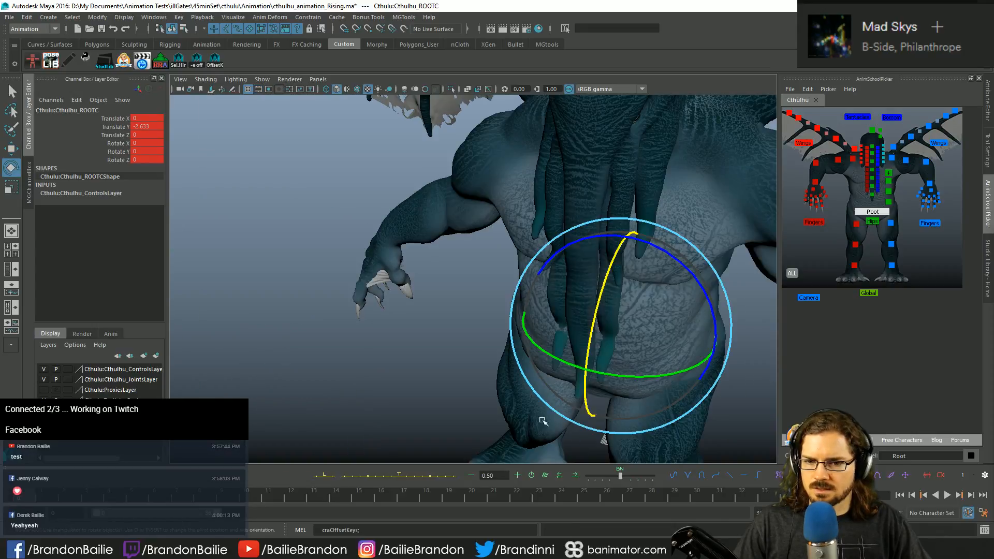
{"action": "left_click_drag", "start_coordinate": [652, 376], "coordinate": [603, 378]}
{"action": "key", "text": "p"}
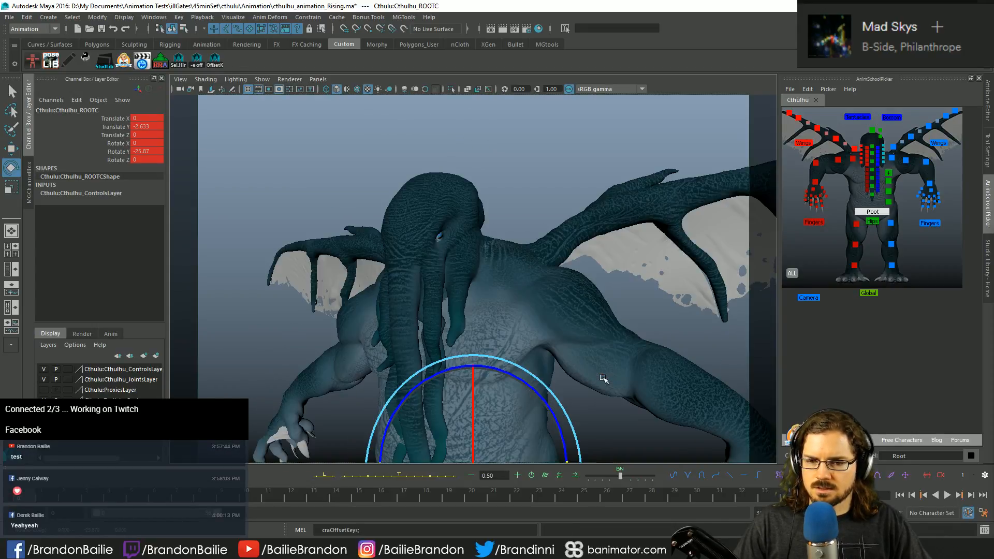
{"action": "key", "text": "q"}
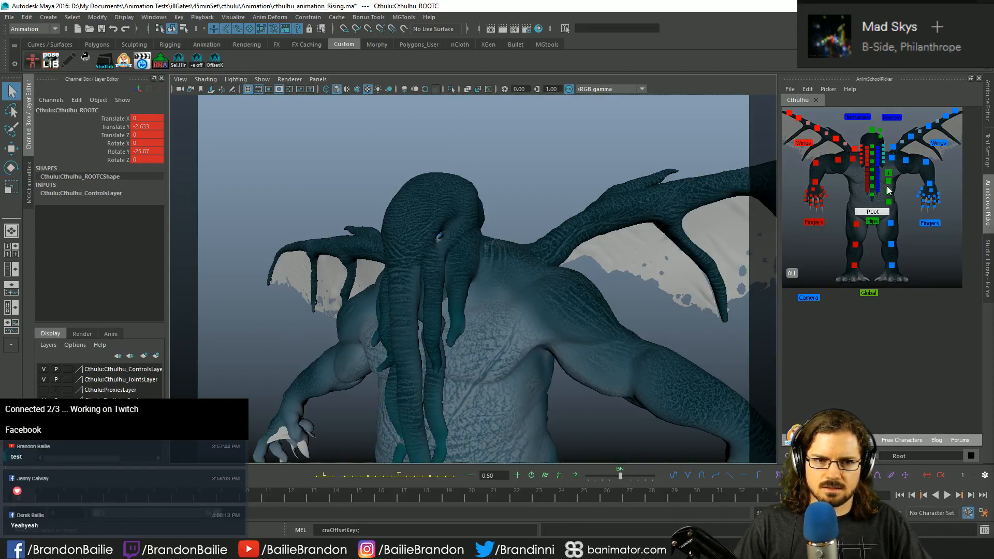
{"action": "left_click_drag", "start_coordinate": [888, 205], "coordinate": [883, 175]}
{"action": "key", "text": "e"}
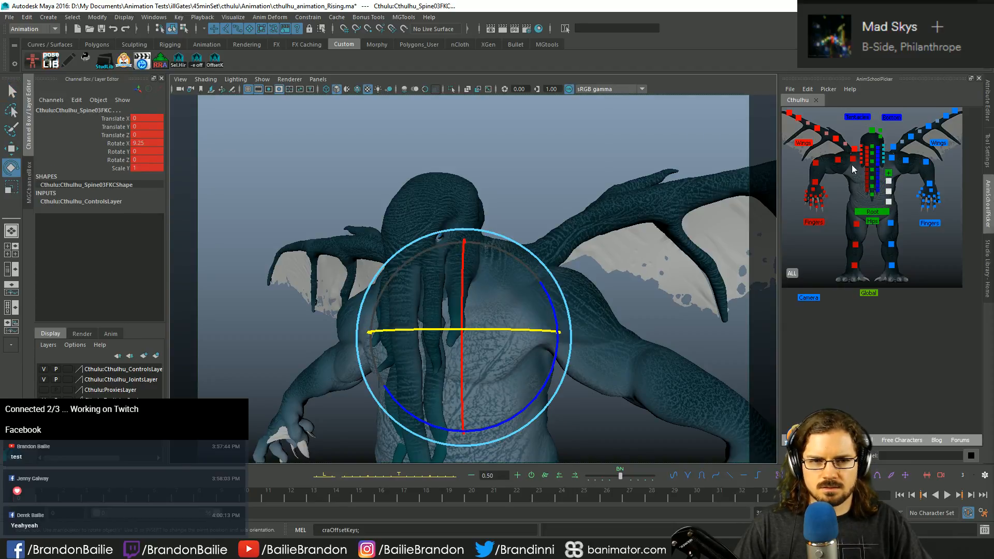
{"action": "left_click", "coordinate": [889, 173]}
{"action": "key", "text": "e"}
{"action": "mouse_move", "coordinate": [461, 269]}
{"action": "left_mouse_down"}
{"action": "mouse_move", "coordinate": [423, 253]}
{"action": "mouse_move", "coordinate": [450, 276]}
{"action": "left_mouse_up"}
{"action": "key", "text": "ctrl+z"}
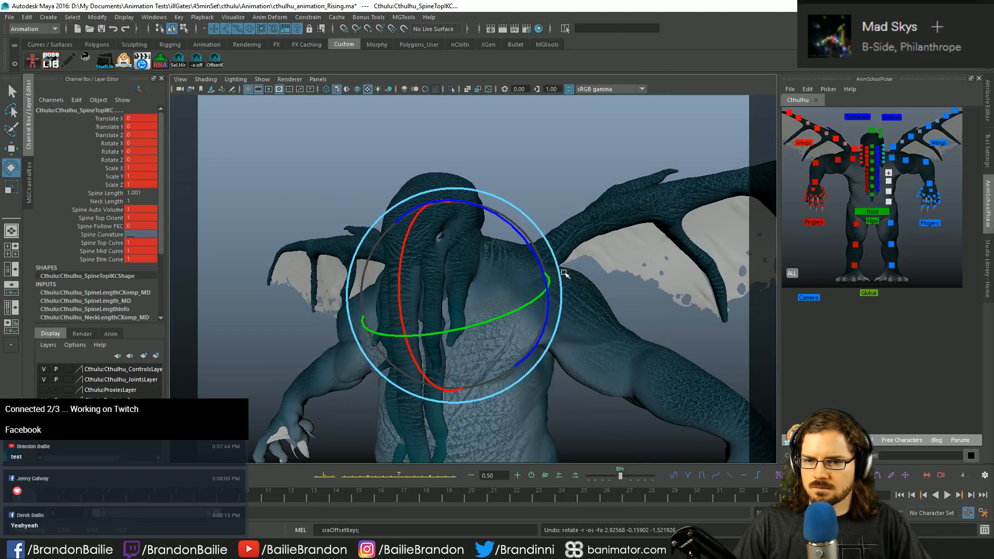
{"action": "key", "text": "q"}
{"action": "key", "text": "ctrl+z"}
{"action": "left_click", "coordinate": [895, 201]}
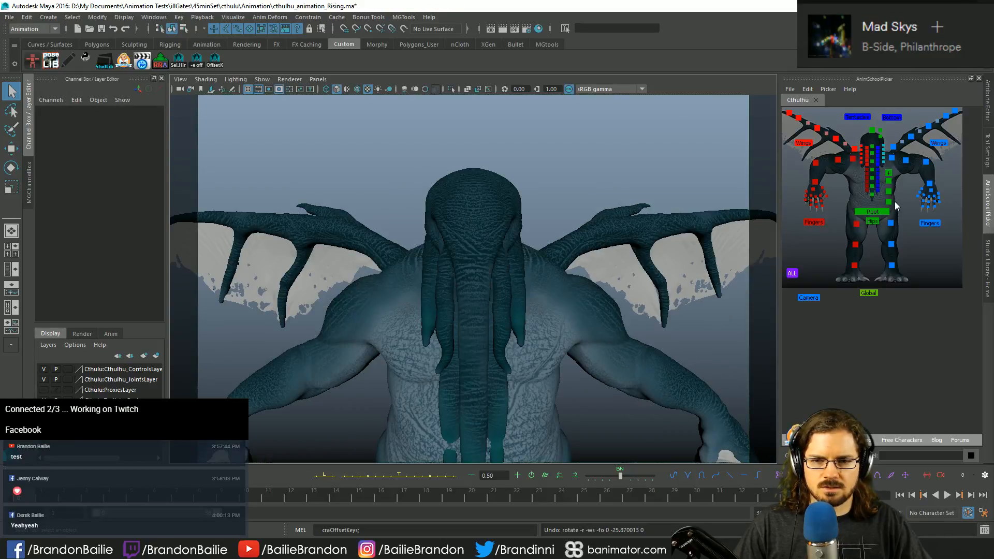
{"action": "key", "text": "ctrl+y"}
Step: Bend the three FK spine controls further forward to about Rotate X 15.7°, Y -0.55° and Z -1.7°
{"action": "left_click_drag", "start_coordinate": [891, 207], "coordinate": [886, 176]}
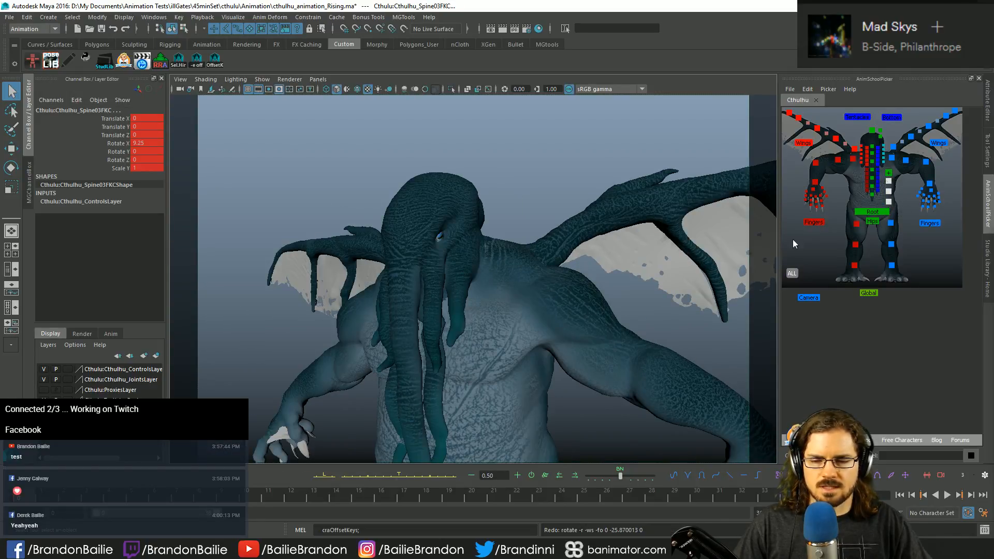
{"action": "key", "text": "e"}
{"action": "left_click_drag", "start_coordinate": [441, 345], "coordinate": [487, 351]}
{"action": "key", "text": "q"}
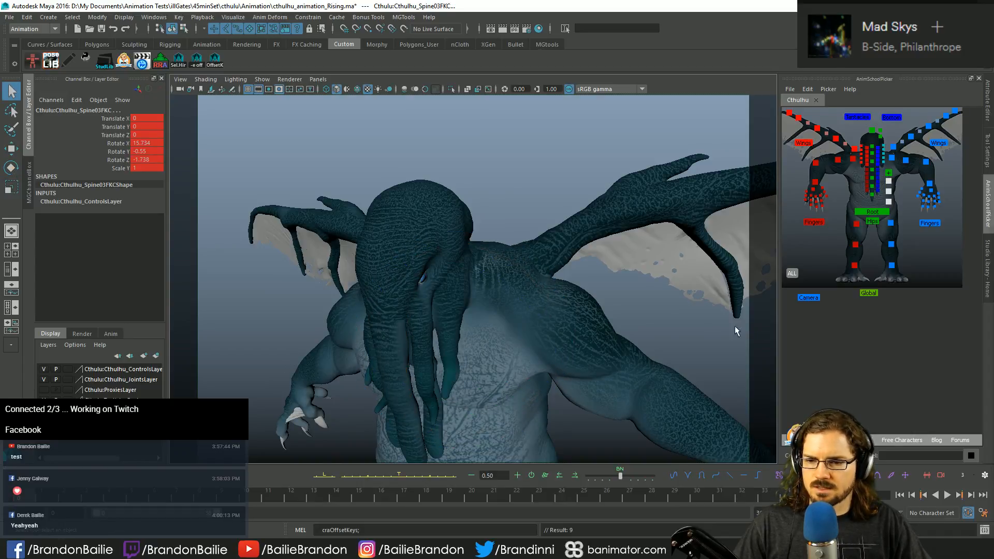
Step: Rotate the head control to about Rotate X -16.9°, Y 5.1° and Z -8.4°
{"action": "left_click", "coordinate": [872, 131]}
{"action": "key", "text": "e"}
{"action": "left_click_drag", "start_coordinate": [414, 220], "coordinate": [406, 205]}
{"action": "key", "text": "q"}
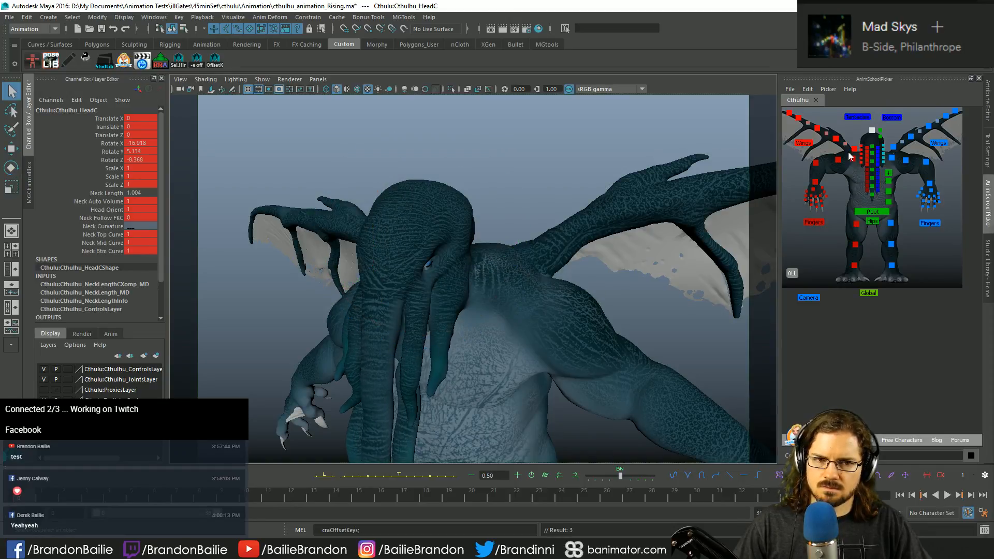
Step: Rotate the two FK neck controls slightly to about Rotate X -1.8°, Y 0.7° and Z -0.6°
{"action": "left_click", "coordinate": [881, 131]}
{"action": "key", "text": "e"}
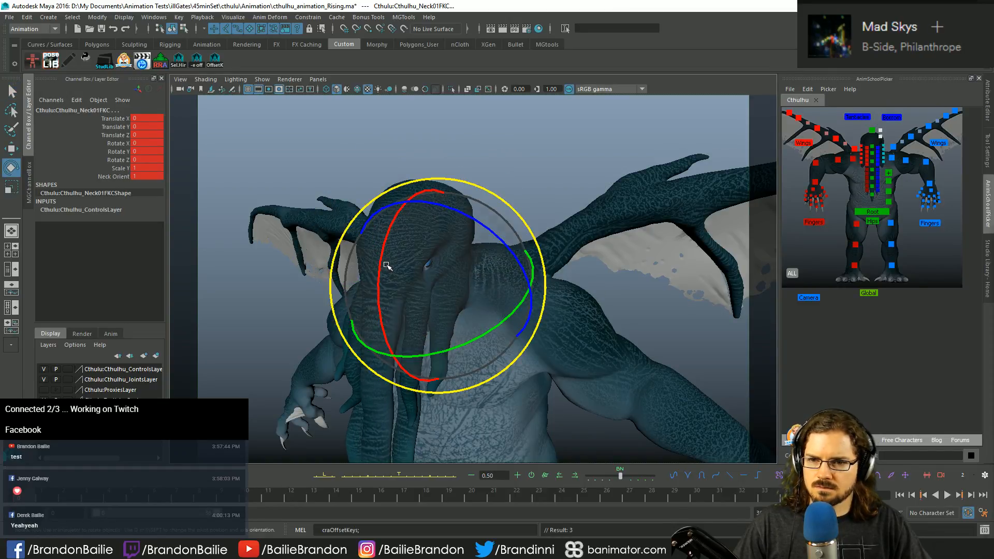
{"action": "left_click_drag", "start_coordinate": [388, 268], "coordinate": [391, 269]}
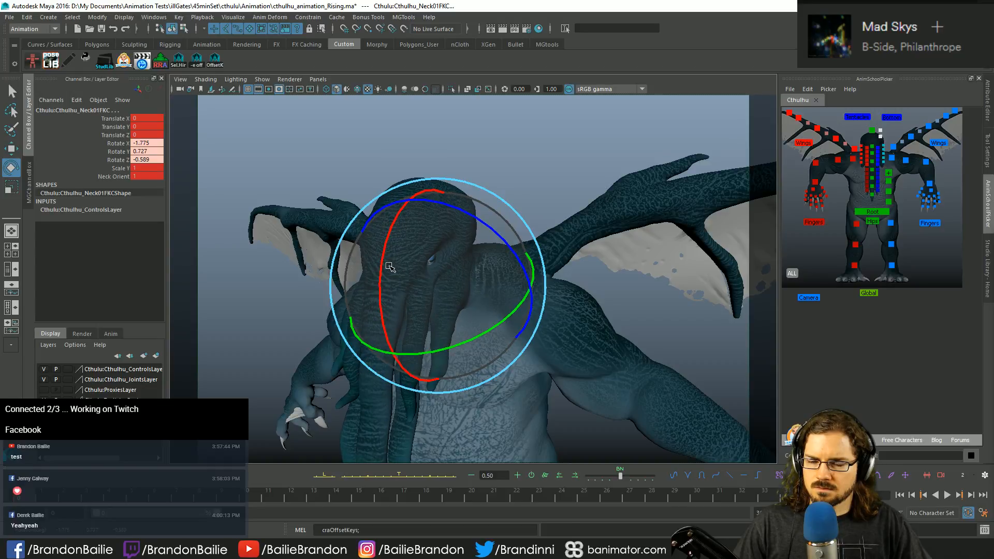
{"action": "key", "text": "q"}
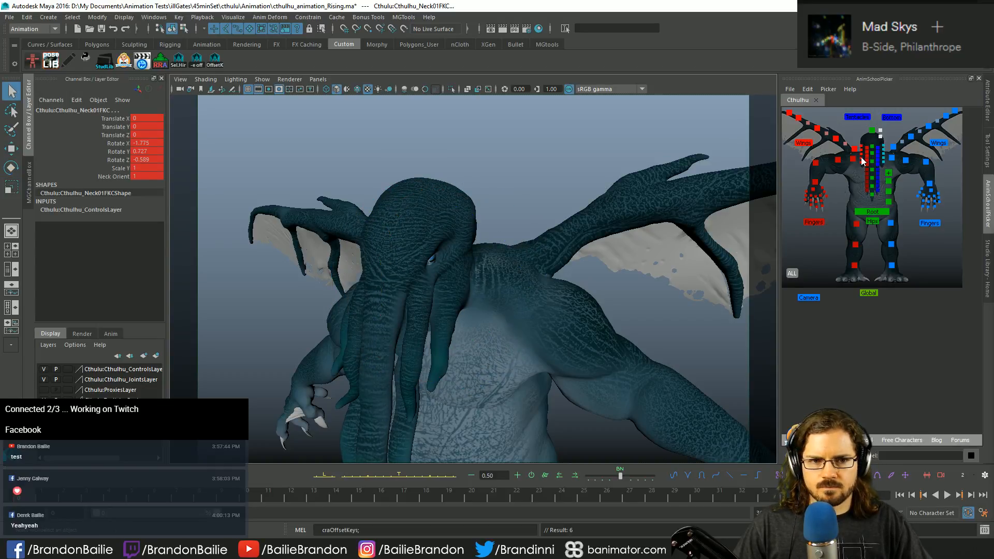
Step: Select the right clavicle and FK shoulder controls and rotate them together, with Rotate Z at 10.34°, to reposition the arm
{"action": "left_click", "coordinate": [838, 160]}
{"action": "key", "text": "e"}
{"action": "left_click_drag", "start_coordinate": [404, 254], "coordinate": [416, 290]}
{"action": "key", "text": "q"}
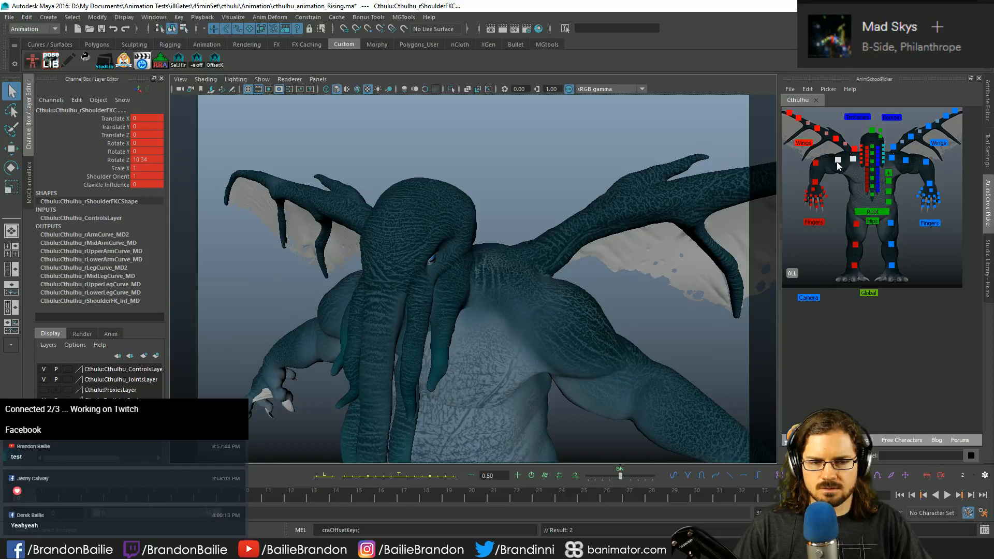
{"action": "key", "text": "e"}
{"action": "left_click_drag", "start_coordinate": [267, 301], "coordinate": [284, 248]}
{"action": "key", "text": "q"}
Step: Rotate the right FK shoulder to about Rotate X -40.3°, Y 15.5° and Z 12.9°
{"action": "left_click", "coordinate": [838, 159]}
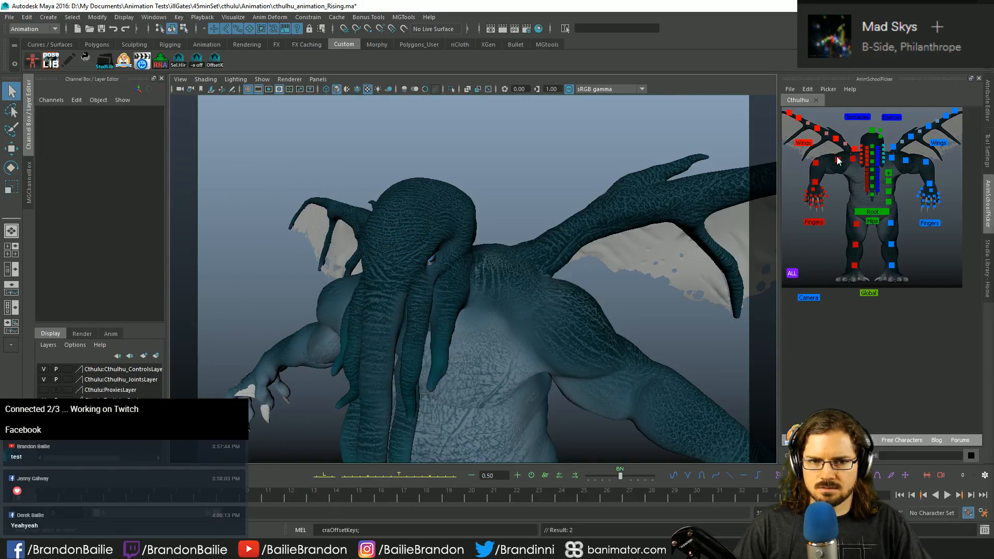
{"action": "key", "text": "e"}
{"action": "left_click_drag", "start_coordinate": [288, 360], "coordinate": [360, 344]}
{"action": "key", "text": "space"}
{"action": "key", "text": "space"}
{"action": "left_click_drag", "start_coordinate": [448, 321], "coordinate": [510, 266], "text": "alt"}
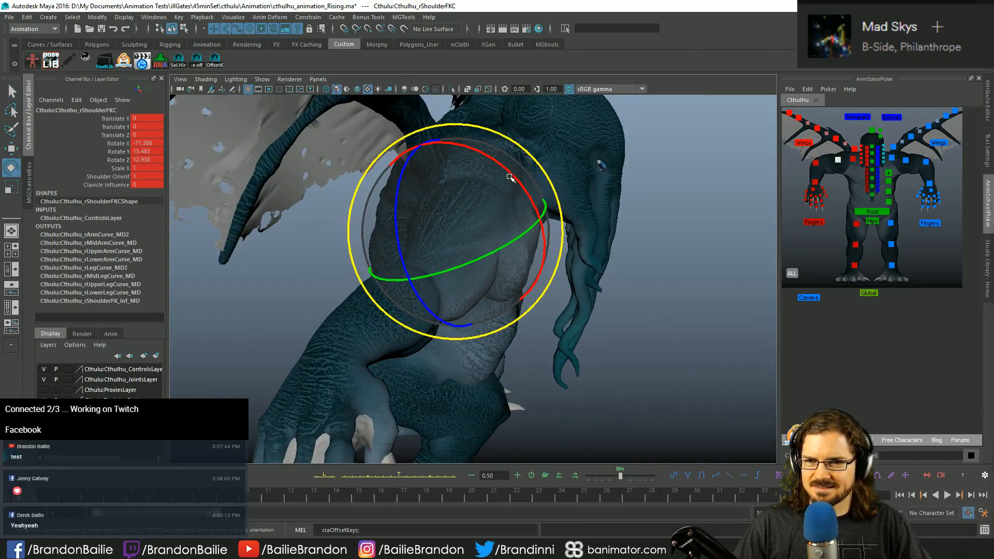
{"action": "left_click_drag", "start_coordinate": [511, 175], "coordinate": [539, 216]}
{"action": "key", "text": "q"}
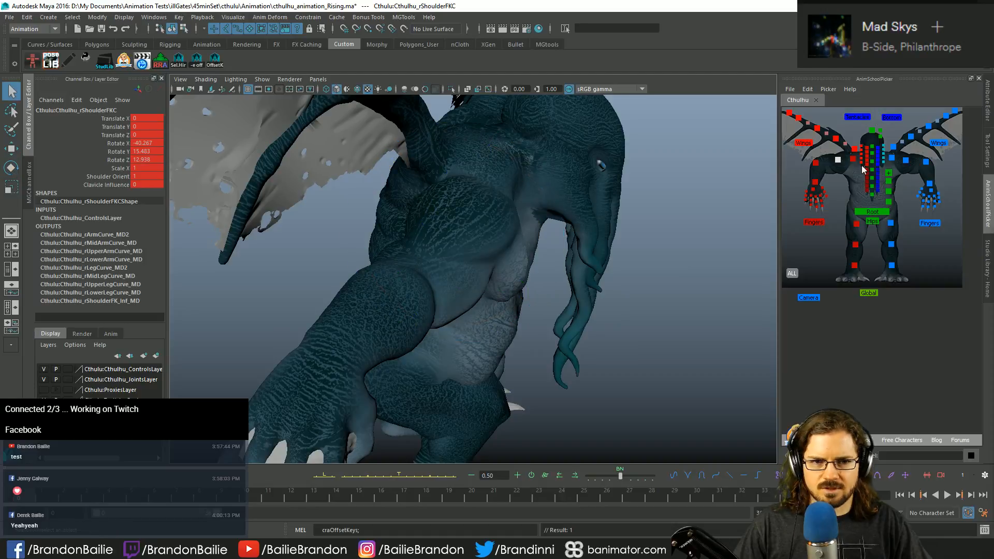
Step: Rotate the right clavicle and FK shoulder together until the clavicle's Rotate X is about -53.2°
{"action": "left_click", "coordinate": [853, 160]}
{"action": "key", "text": "e"}
{"action": "left_click_drag", "start_coordinate": [572, 153], "coordinate": [520, 127]}
{"action": "key", "text": "q"}
{"action": "left_click_drag", "start_coordinate": [520, 134], "coordinate": [449, 259], "text": "alt"}
Step: Move the right FK shoulder to about Translate X -0.06, Y 0.59 and Z 0.26
{"action": "key", "text": "w"}
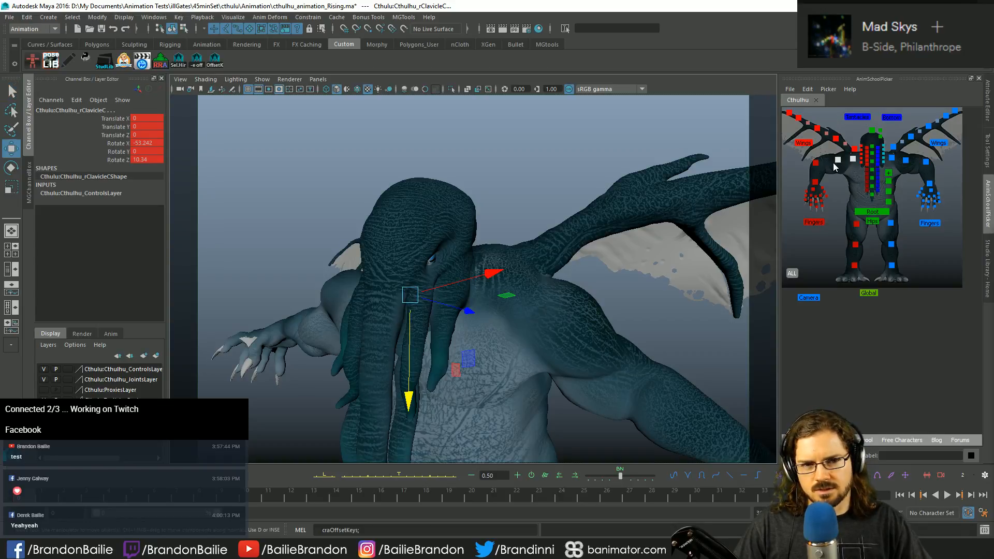
{"action": "left_click", "coordinate": [835, 163]}
{"action": "left_click_drag", "start_coordinate": [362, 310], "coordinate": [439, 340]}
{"action": "key", "text": "q"}
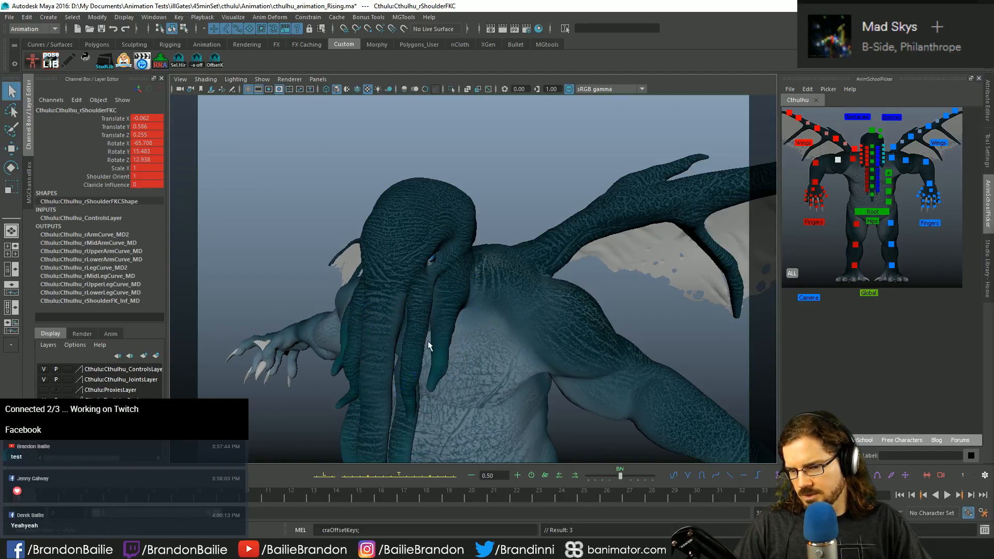
Step: Rotate the right FK wrist to about Rotate X -55.8°, Y 17.5° and Z 10.9°
{"action": "left_click", "coordinate": [814, 183]}
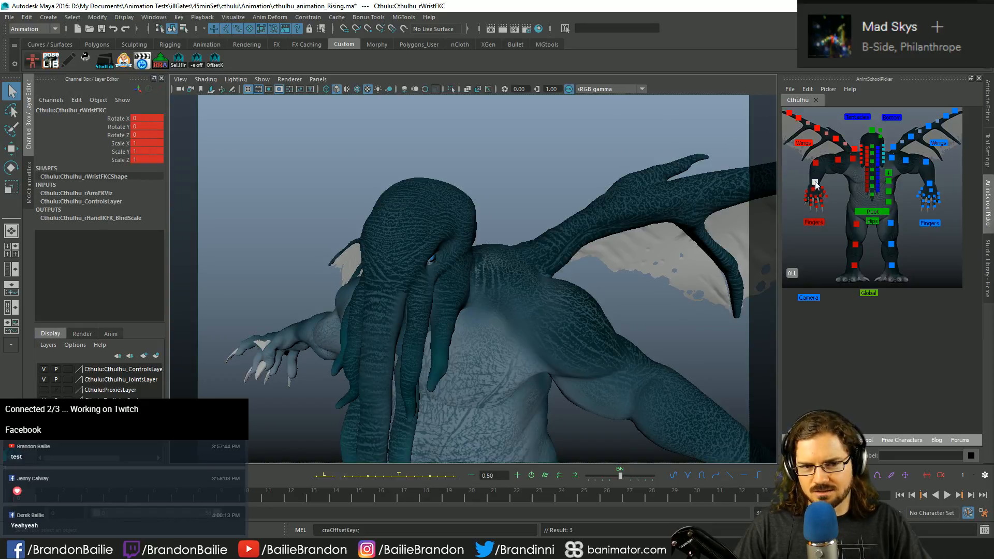
{"action": "key", "text": "e"}
{"action": "left_click_drag", "start_coordinate": [258, 388], "coordinate": [320, 396]}
{"action": "left_click_drag", "start_coordinate": [306, 396], "coordinate": [346, 383]}
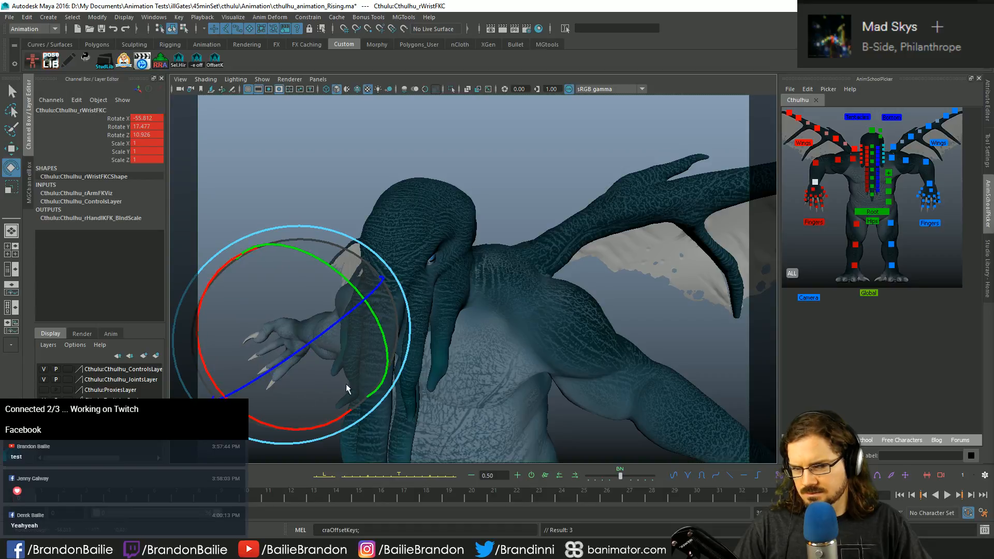
{"action": "key", "text": "q"}
Step: Select the finger controls of both hands, apply the Hand_Open pose from the pose library, and return to the character picker
{"action": "left_click", "coordinate": [903, 205]}
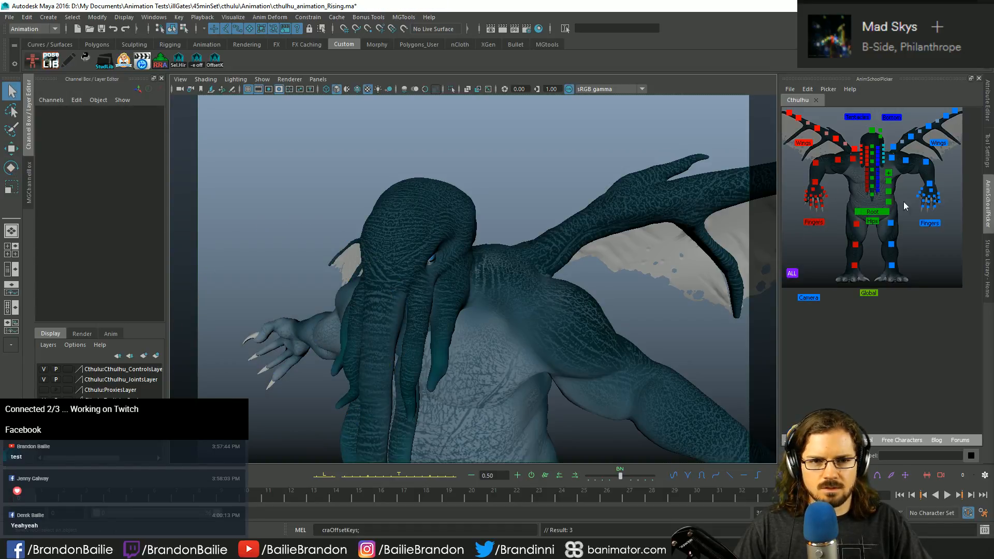
{"action": "left_click", "coordinate": [817, 224]}
{"action": "left_click", "coordinate": [930, 223]}
{"action": "left_click", "coordinate": [987, 267]}
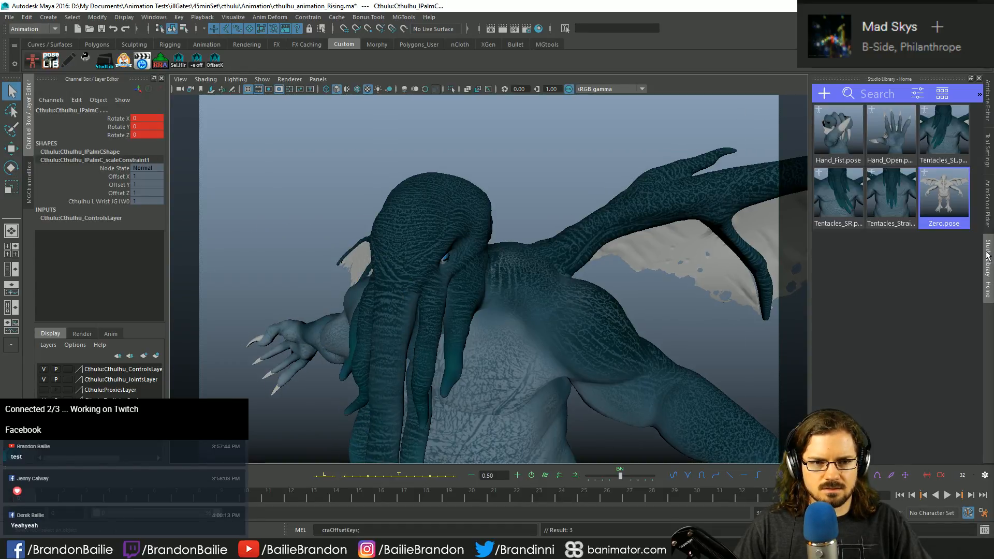
{"action": "double_click", "coordinate": [900, 141]}
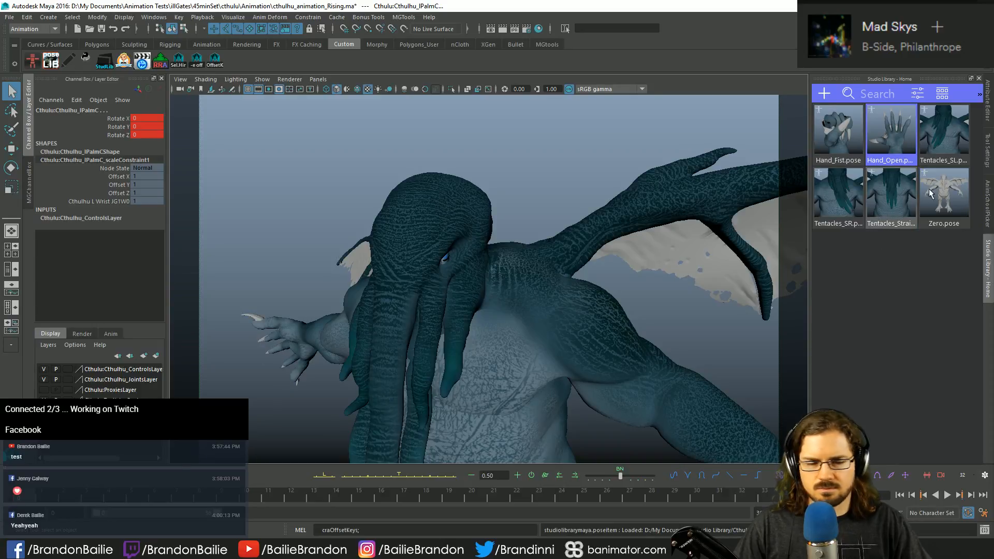
{"action": "left_click", "coordinate": [987, 205]}
{"action": "left_click", "coordinate": [940, 275]}
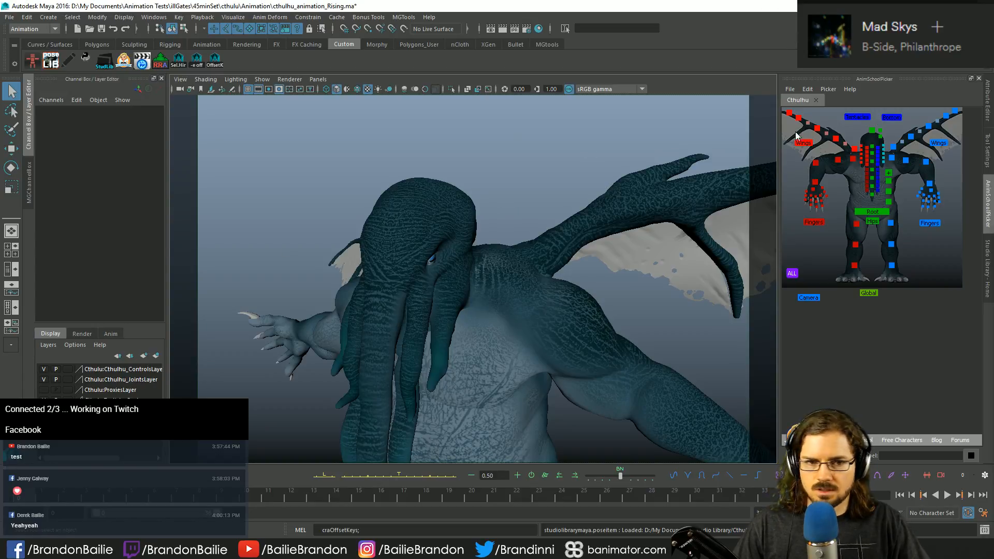
{"action": "left_click", "coordinate": [853, 158]}
{"action": "key", "text": "e"}
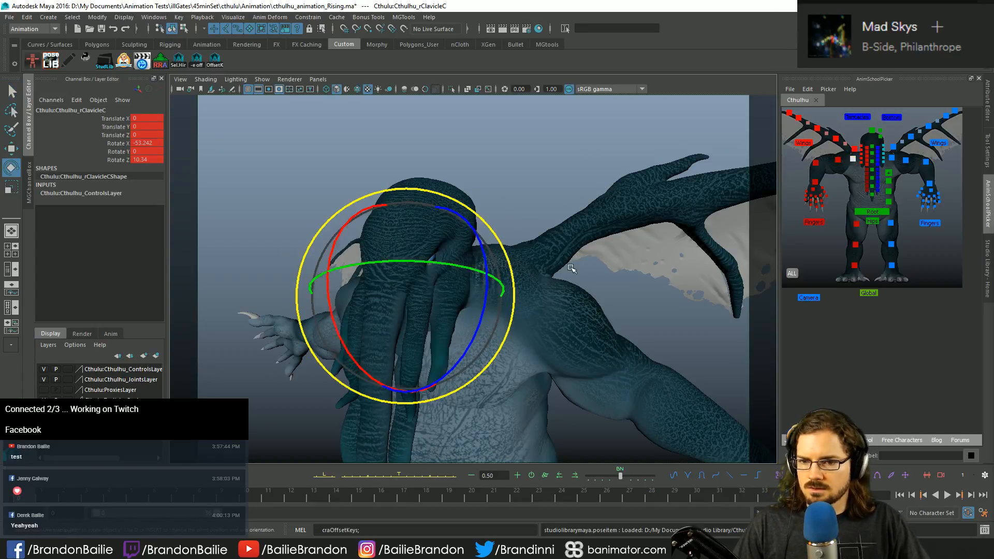
{"action": "key", "text": "q"}
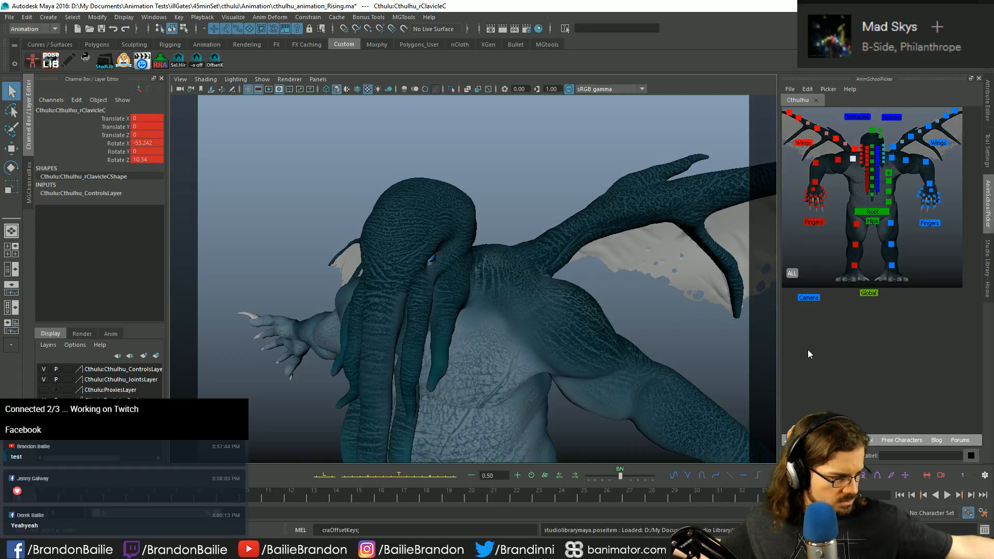
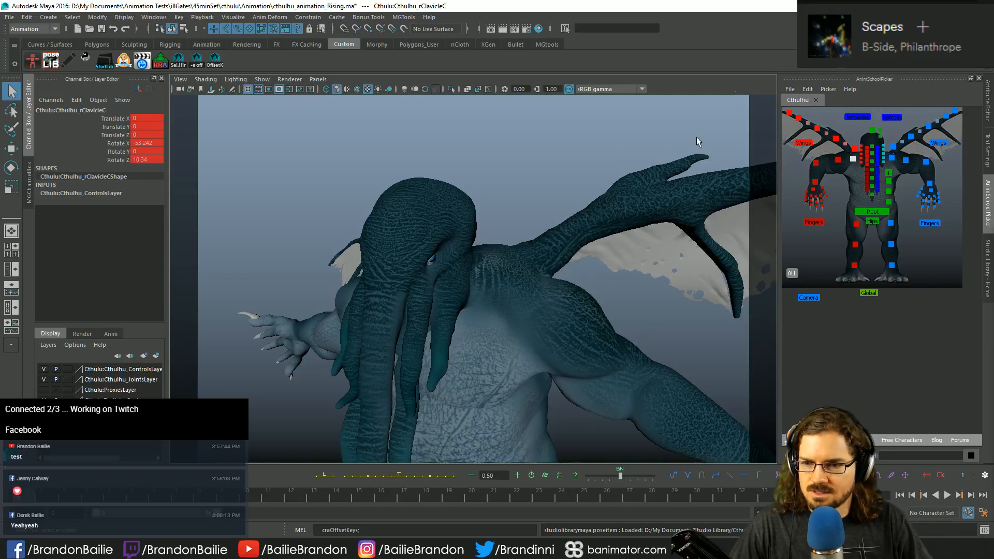
Step: Turn the right FK wrist to about Rotate X -115.5°, Y 15.7° and Z 27.9° and key it
{"action": "left_click", "coordinate": [815, 182]}
{"action": "key", "text": "e"}
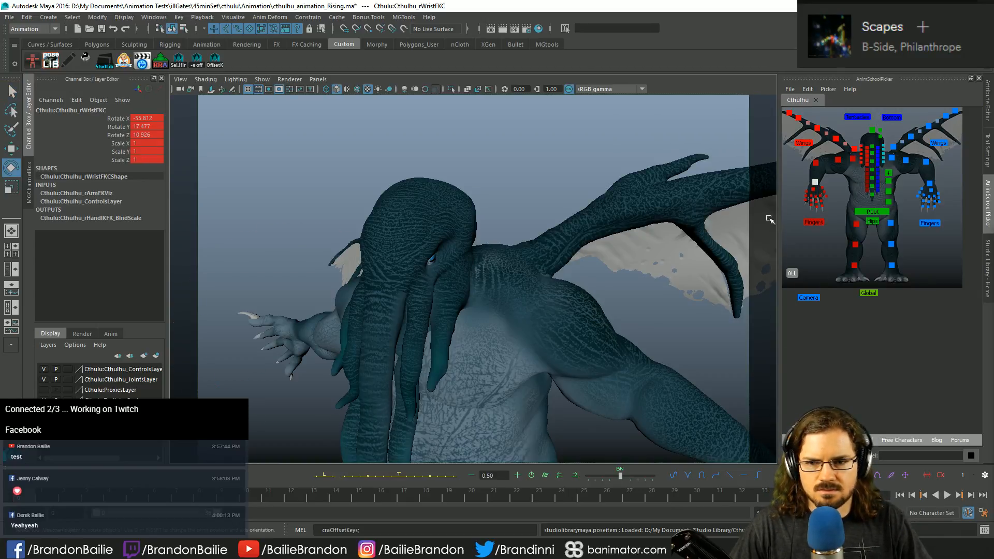
{"action": "left_click_drag", "start_coordinate": [218, 280], "coordinate": [274, 418]}
{"action": "left_click_drag", "start_coordinate": [314, 317], "coordinate": [319, 349]}
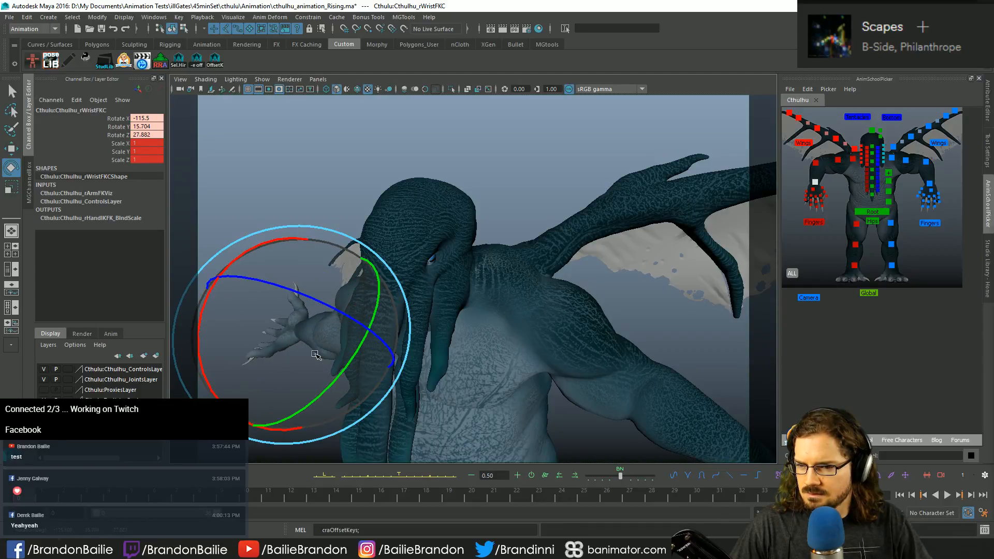
{"action": "key", "text": "s"}
{"action": "key", "text": "q"}
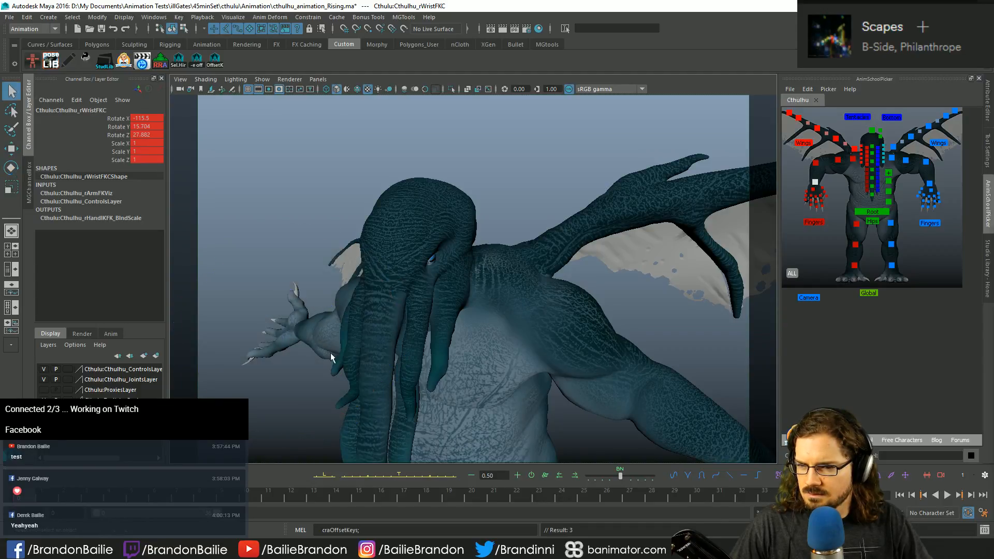
Step: Raise the left clavicle and FK shoulder together until the clavicle reads about Rotate X -19.7°, Y -12.4° and Z 39.7°
{"action": "left_click_drag", "start_coordinate": [895, 157], "coordinate": [918, 166]}
{"action": "left_click", "coordinate": [892, 159], "text": "shift"}
{"action": "key", "text": "e"}
{"action": "left_click_drag", "start_coordinate": [541, 317], "coordinate": [499, 277]}
{"action": "key", "text": "q"}
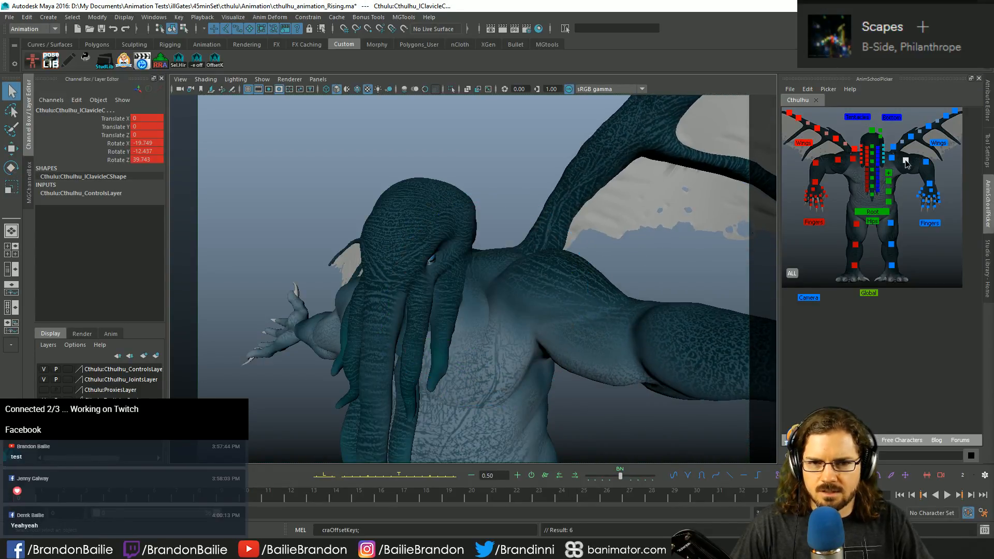
Step: Rotate the left FK shoulder to about X 15.1°, Y -35.8°, Z 51.1° and move it to about Translate X -0.29, Y 0.19, Z -0.15
{"action": "left_click", "coordinate": [905, 162]}
{"action": "key", "text": "e"}
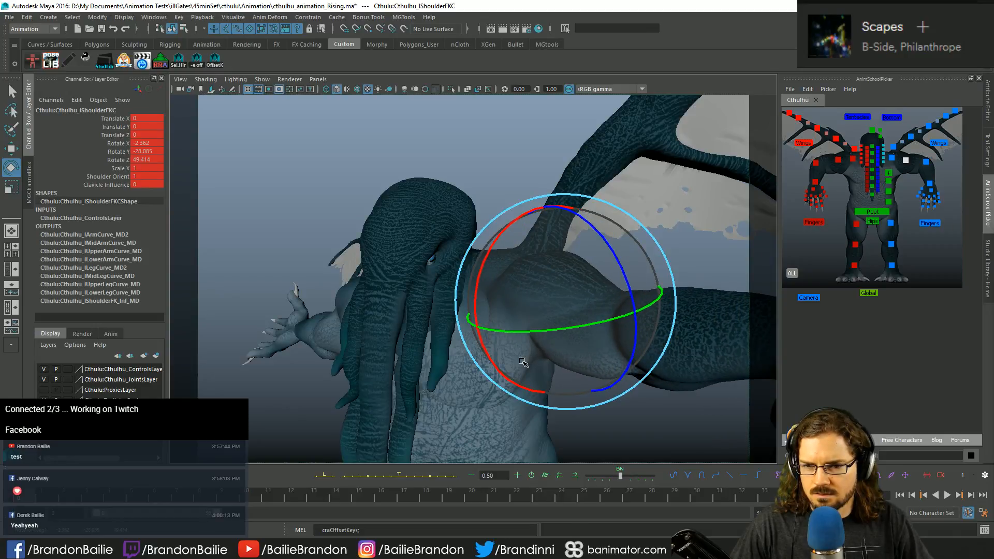
{"action": "left_click_drag", "start_coordinate": [523, 362], "coordinate": [549, 383]}
{"action": "key", "text": "w"}
{"action": "key", "text": "e"}
{"action": "key", "text": "q"}
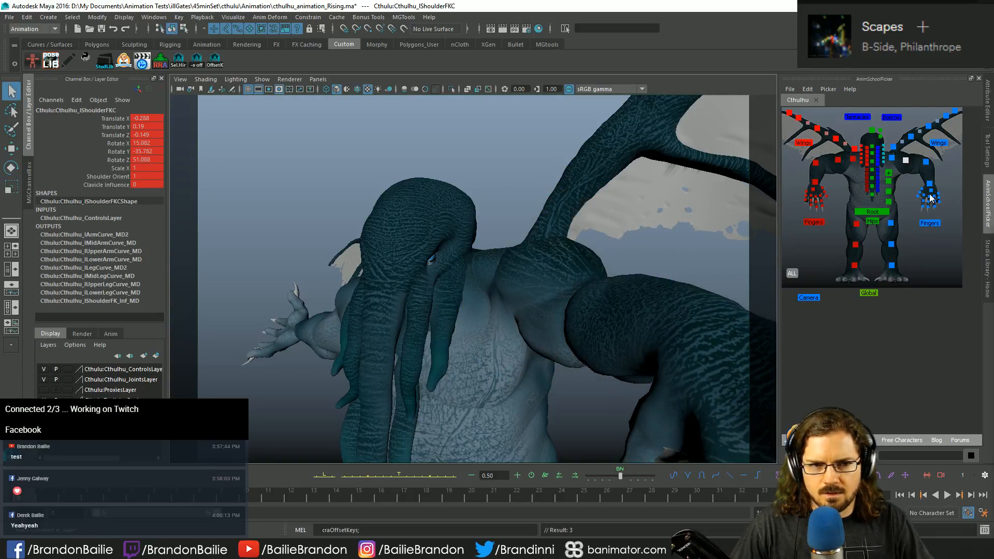
Step: Rotate the left FK wrist to about Rotate X -140.2°, Y -2.1° and Z 42.8°
{"action": "left_click", "coordinate": [930, 184]}
{"action": "key", "text": "e"}
{"action": "left_click", "coordinate": [926, 185]}
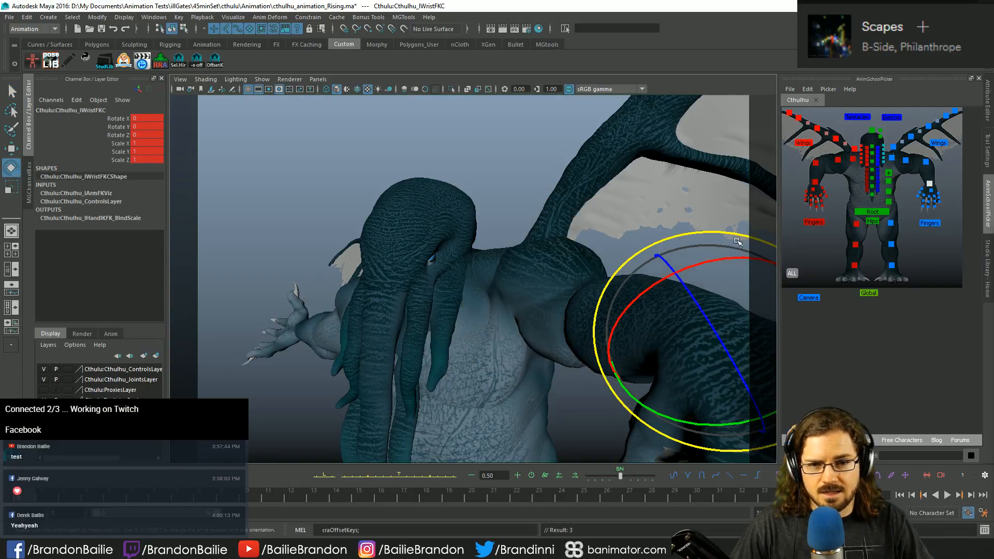
{"action": "left_click_drag", "start_coordinate": [683, 274], "coordinate": [632, 360]}
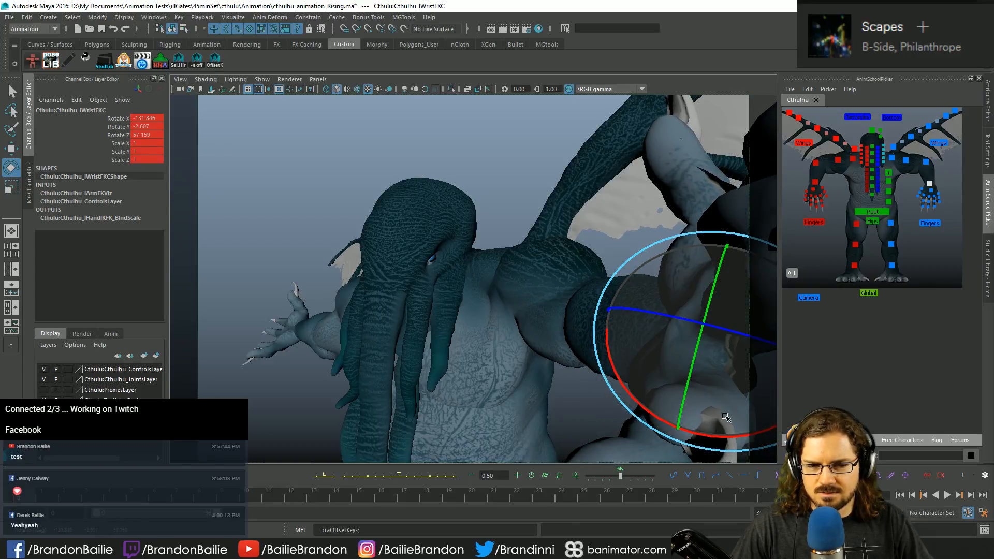
{"action": "left_click_drag", "start_coordinate": [723, 417], "coordinate": [709, 318]}
{"action": "key", "text": "q"}
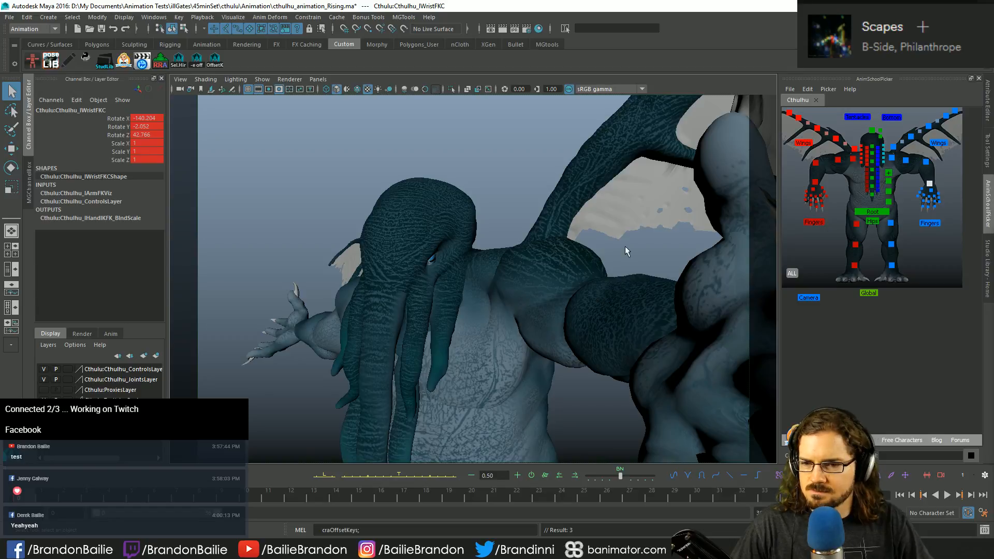
Step: Select all of the character's controls and key the pose
{"action": "left_click", "coordinate": [792, 272]}
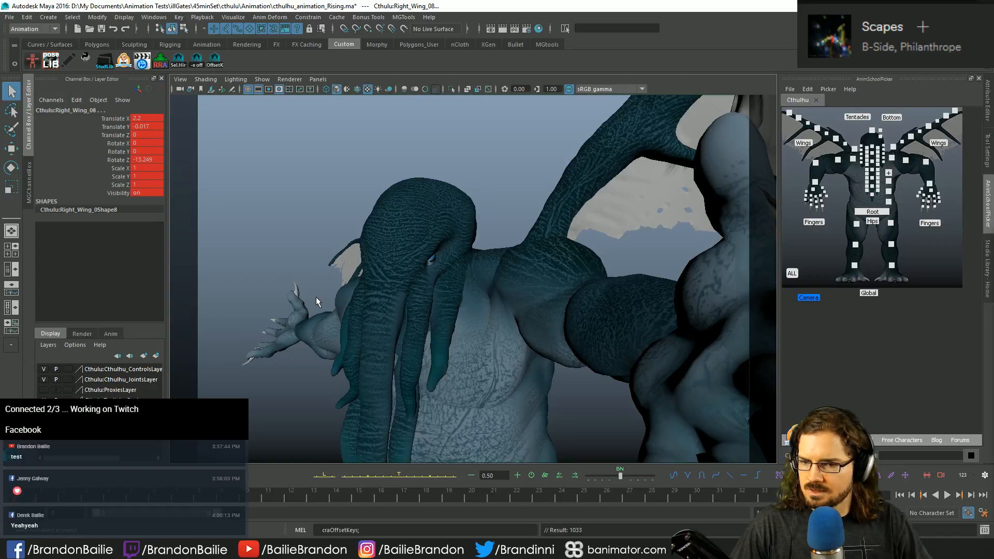
Step: Select the root control and zero its rotation and translation
{"action": "left_click", "coordinate": [810, 250]}
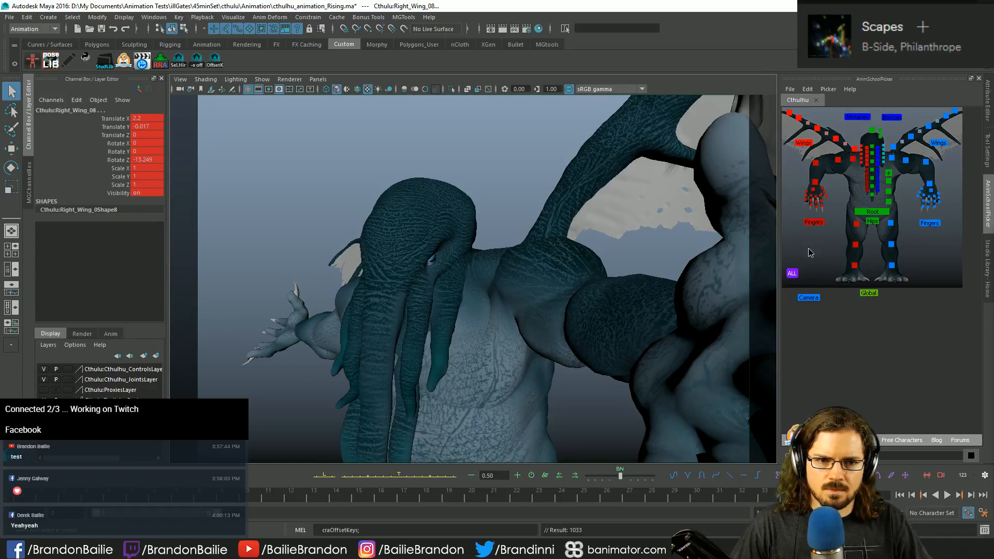
{"action": "left_click", "coordinate": [869, 212]}
{"action": "key", "text": "w"}
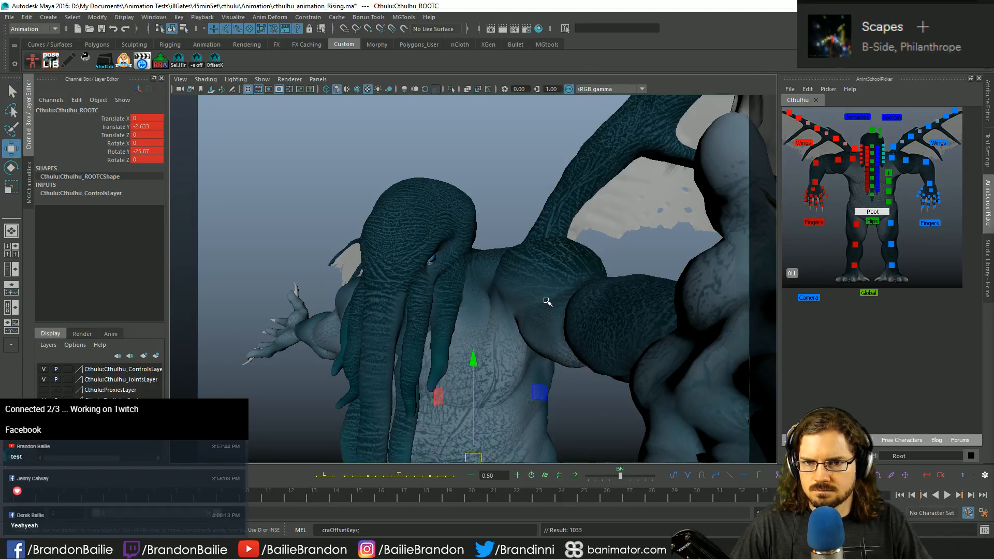
{"action": "key", "text": "q"}
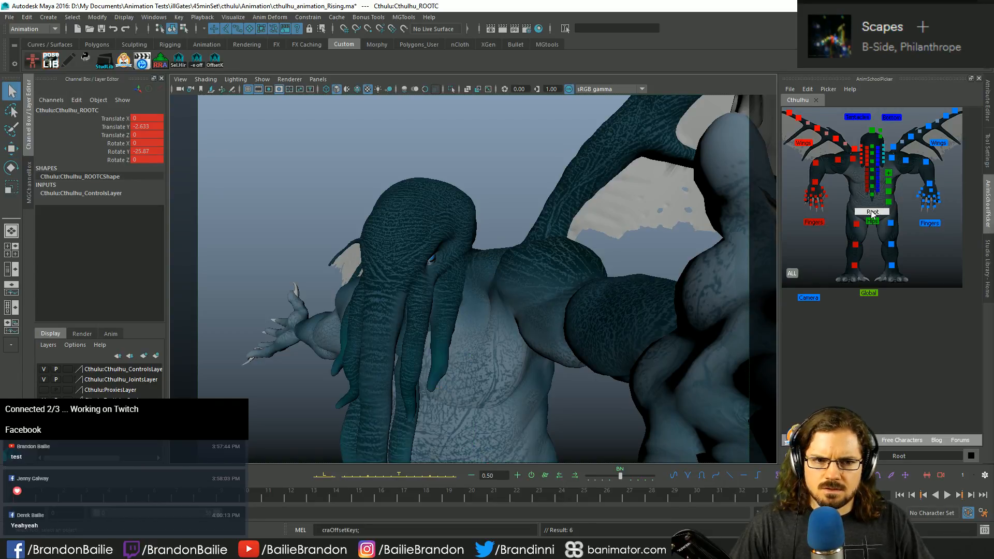
{"action": "key", "text": "ctrl+z"}
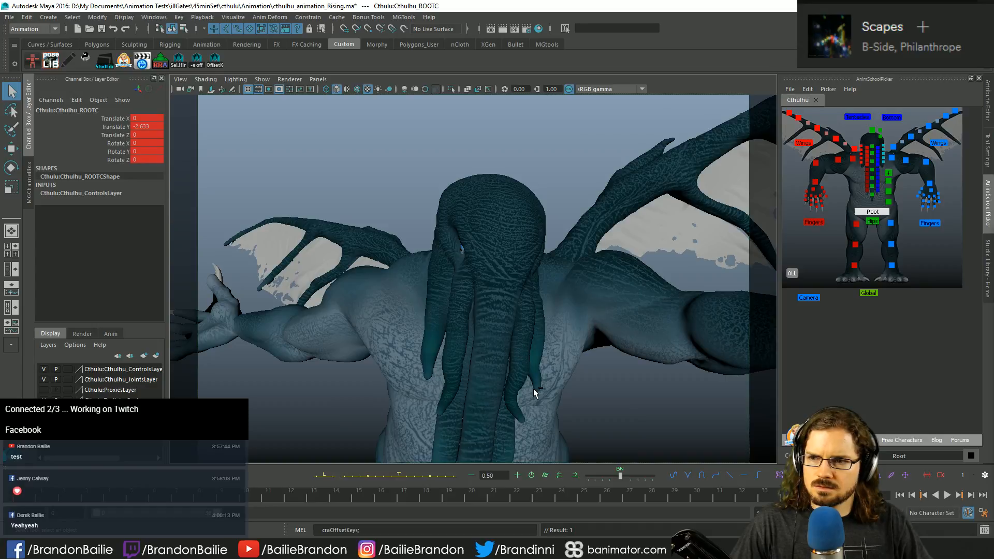
{"action": "key", "text": "ctrl+z"}
Step: Rotate the root control to about Rotate Y 44.2° and lower it slightly
{"action": "key", "text": "e"}
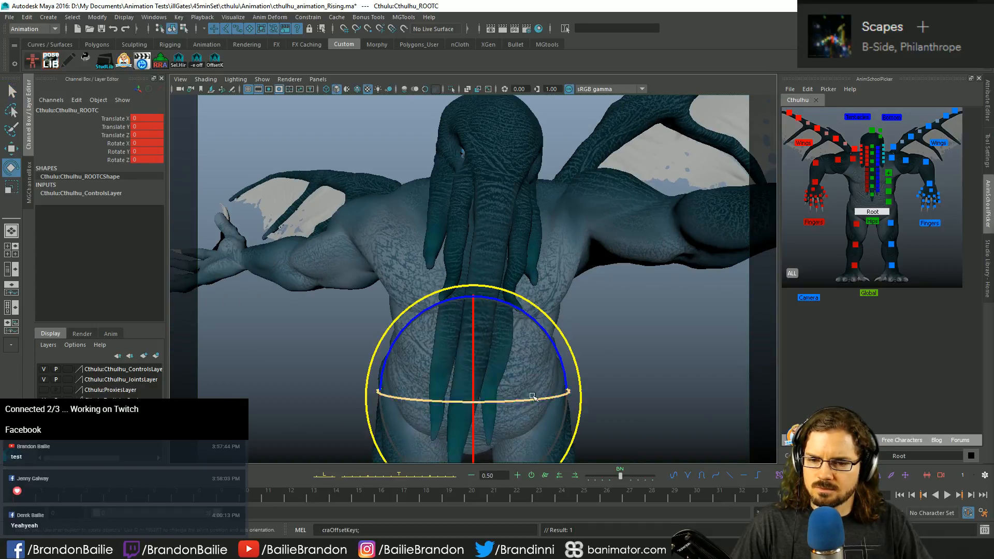
{"action": "left_click_drag", "start_coordinate": [523, 402], "coordinate": [516, 328]}
{"action": "key", "text": "w"}
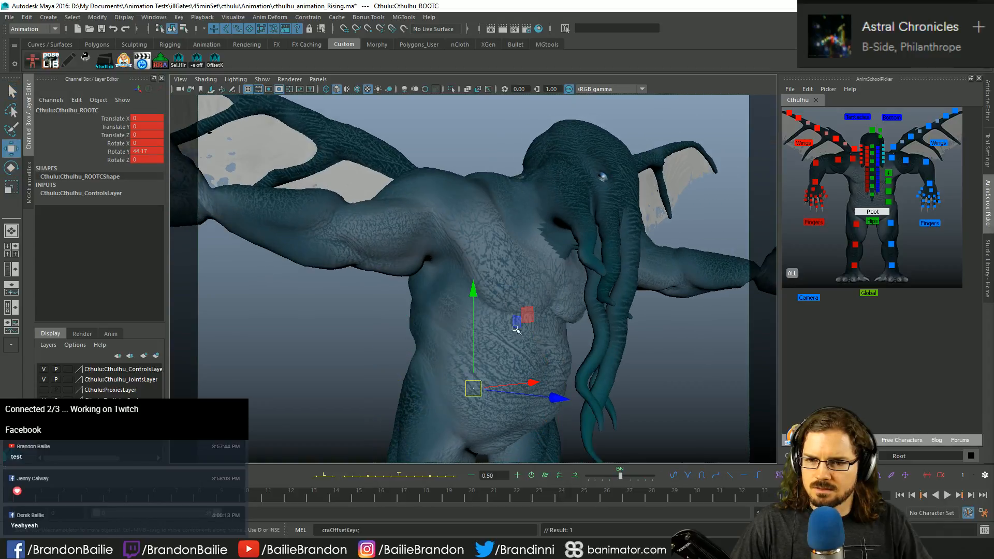
{"action": "left_click_drag", "start_coordinate": [480, 295], "coordinate": [483, 312]}
{"action": "key", "text": "q"}
Step: Zero the three spine FK controls and rotate them together to about Rotate X -0.65°
{"action": "left_click_drag", "start_coordinate": [899, 207], "coordinate": [883, 170]}
{"action": "key", "text": "."}
{"action": "key", "text": "e"}
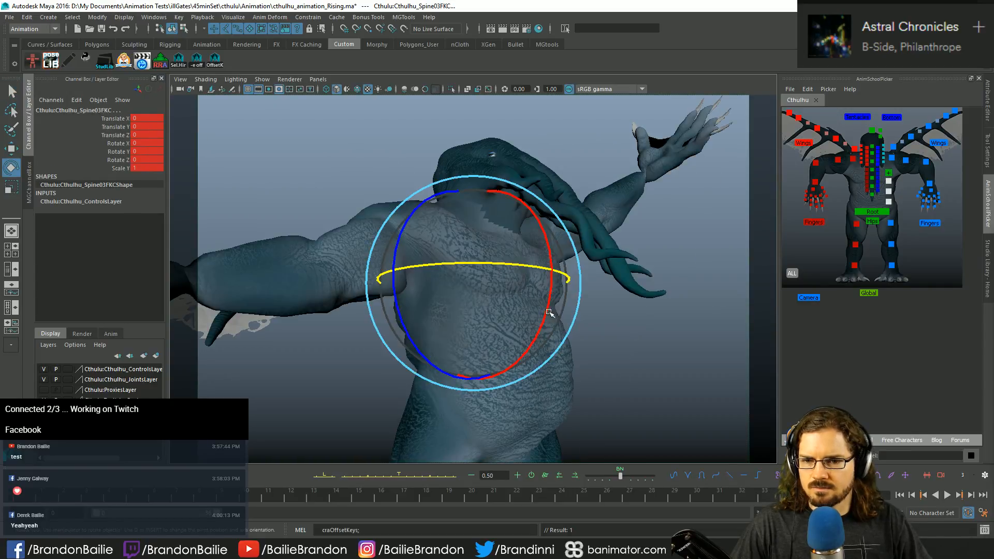
{"action": "left_click_drag", "start_coordinate": [548, 288], "coordinate": [552, 293]}
{"action": "key", "text": "q"}
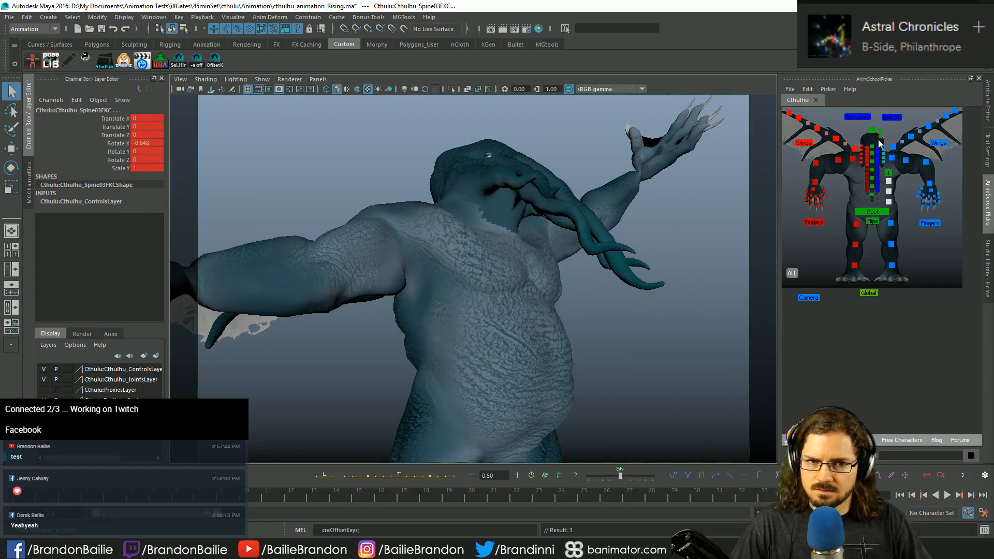
Step: Zero the rotation of the head and neck controls and of the left FK wrist
{"action": "left_click", "coordinate": [871, 131]}
{"action": "left_click_drag", "start_coordinate": [882, 145], "coordinate": [883, 146], "text": "shift"}
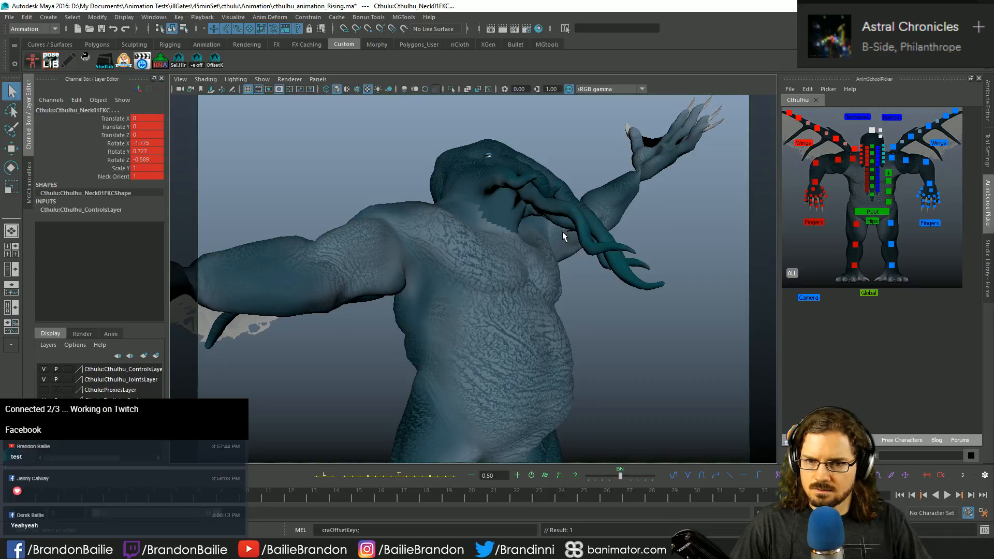
{"action": "key", "text": "alt+r"}
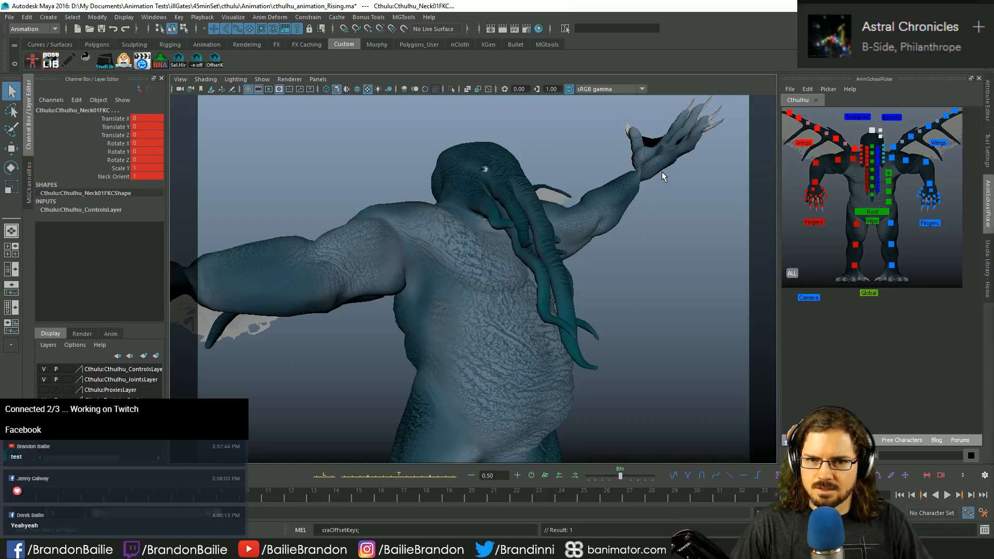
{"action": "left_click", "coordinate": [933, 189]}
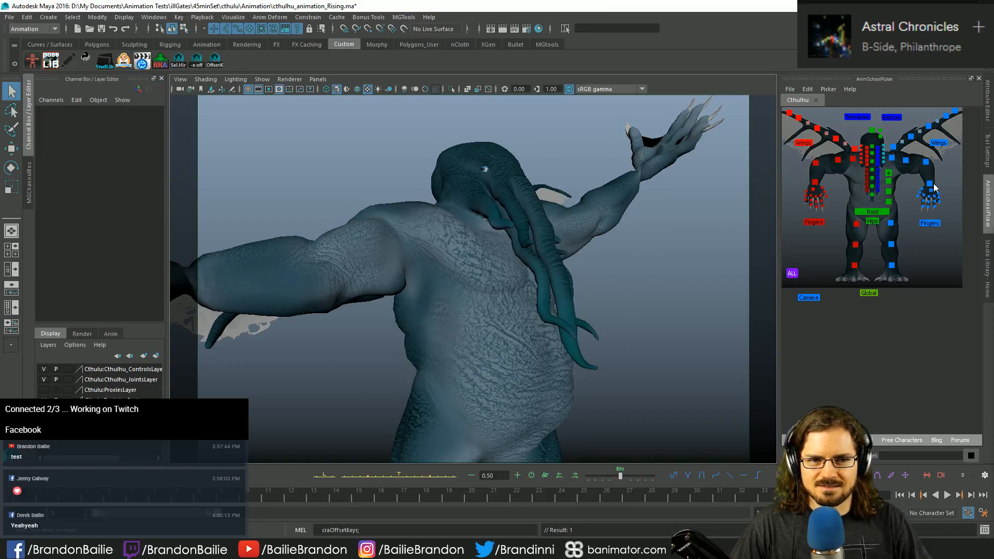
{"action": "left_click", "coordinate": [930, 184]}
{"action": "key", "text": "alt+r"}
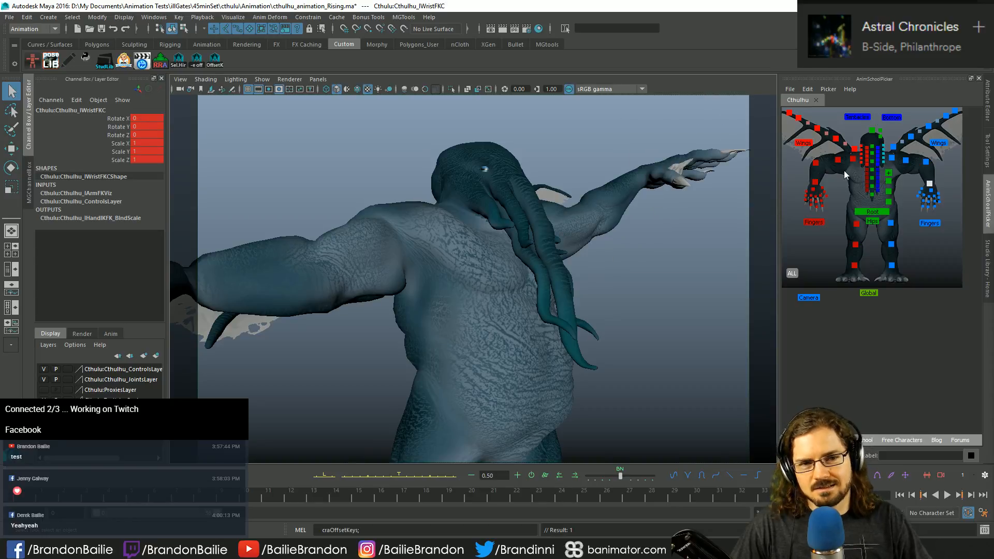
Step: Rotate the left FK shoulder to about X -9.9°, Y -65.1°, Z 49.7°
{"action": "left_click", "coordinate": [910, 161]}
{"action": "key", "text": "e"}
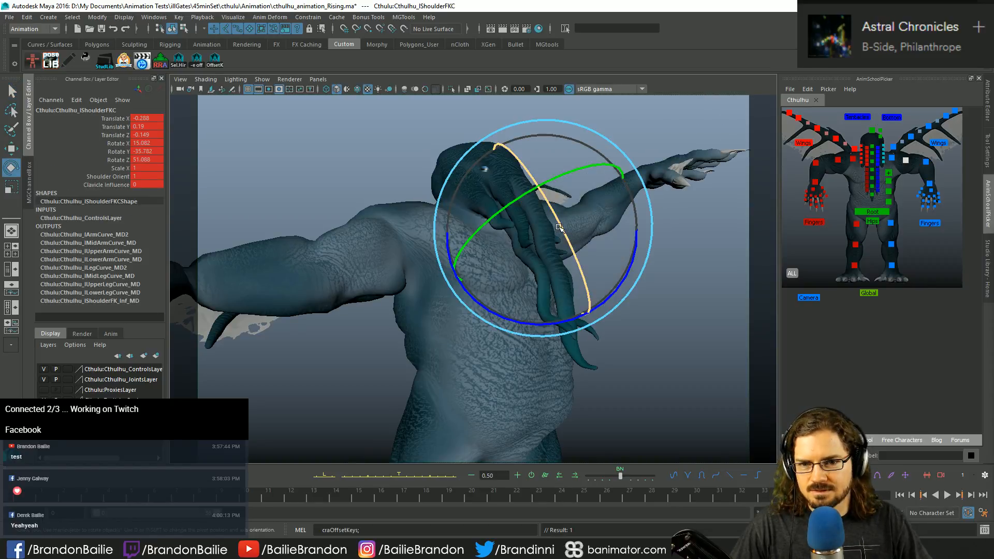
{"action": "left_click_drag", "start_coordinate": [551, 206], "coordinate": [539, 158]}
{"action": "key", "text": "q"}
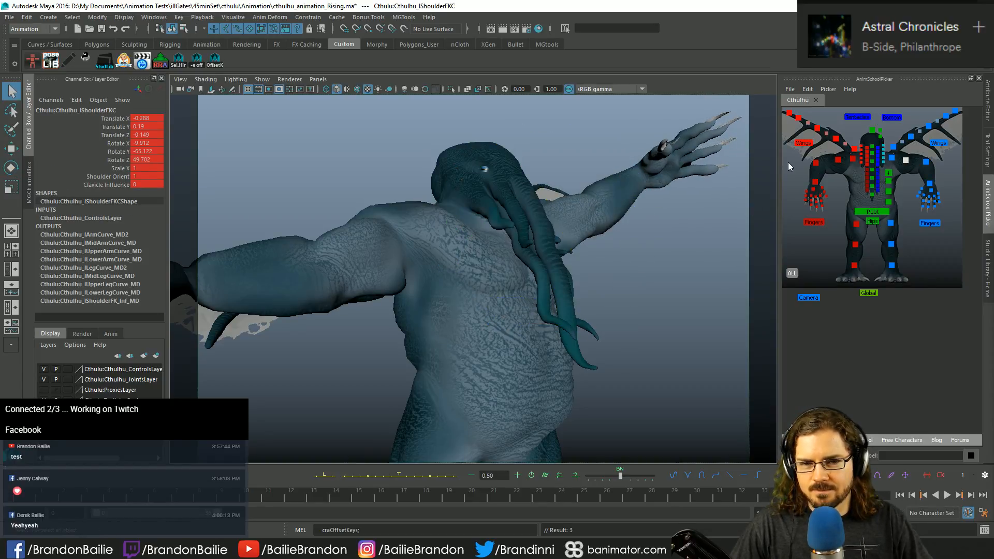
Step: Rotate the left FK wrist to about X -59.0°, Y -12.0°, Z 16.7° so the palm is turned and the fingers spread upward
{"action": "left_click", "coordinate": [925, 163]}
{"action": "left_click", "coordinate": [930, 184]}
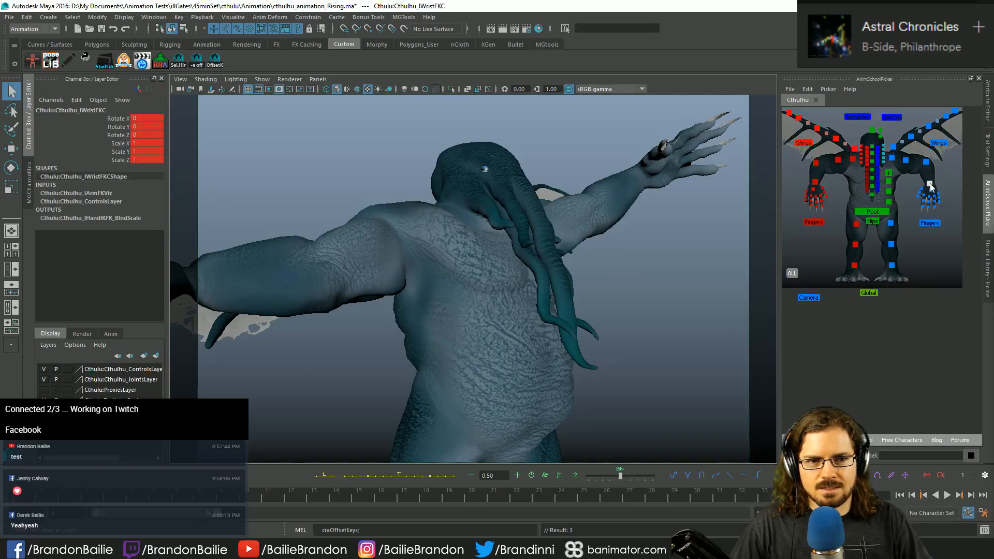
{"action": "key", "text": "e"}
{"action": "left_click_drag", "start_coordinate": [703, 137], "coordinate": [668, 230]}
{"action": "key", "text": "q"}
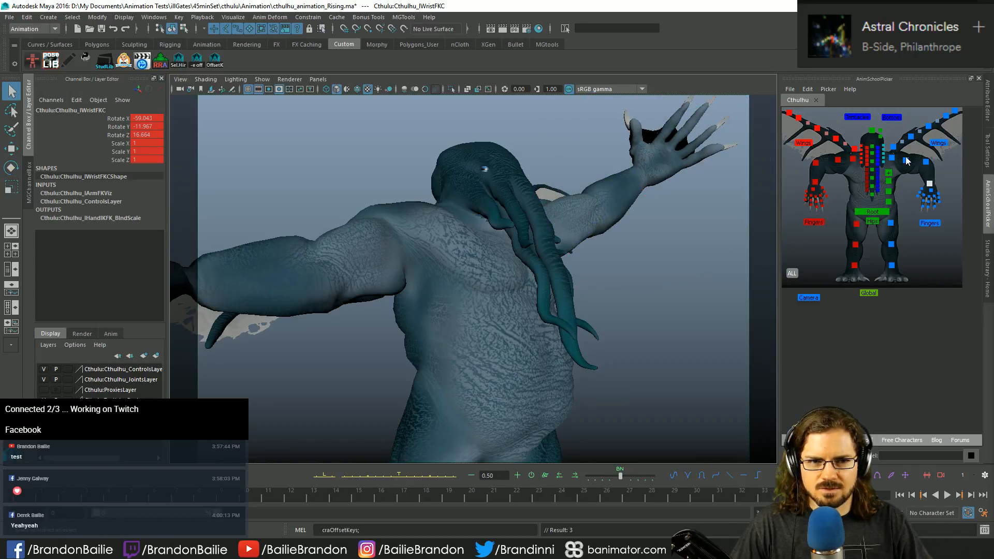
Step: Bend the left FK elbow so the forearm and hand point further upward
{"action": "left_click", "coordinate": [906, 157]}
{"action": "key", "text": "e"}
{"action": "left_click", "coordinate": [906, 160]}
{"action": "left_click", "coordinate": [925, 162]}
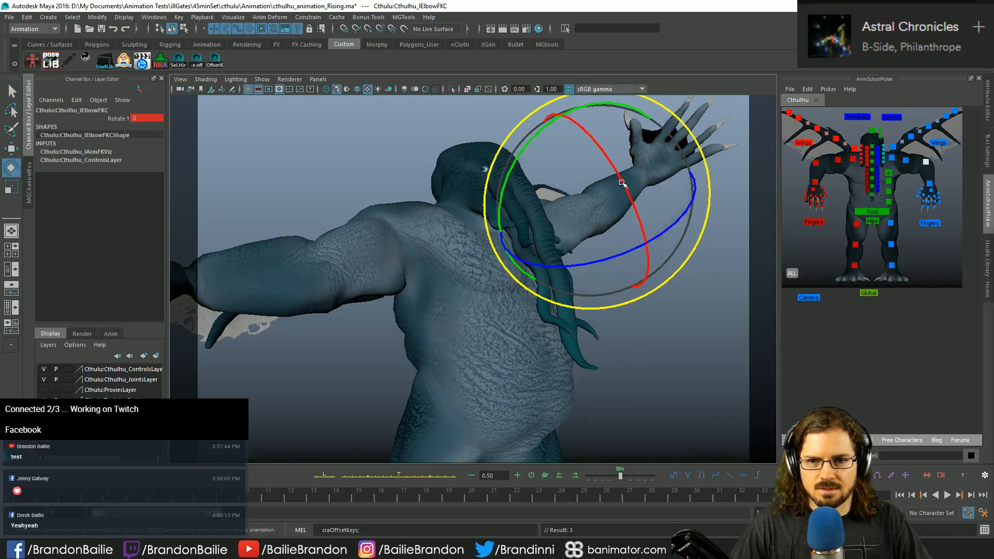
{"action": "left_click_drag", "start_coordinate": [515, 164], "coordinate": [530, 212]}
{"action": "key", "text": "q"}
Step: Zero the rotation of the left clavicle and FK shoulder, and rotate both together to about Rotate Z 32.2°
{"action": "left_click", "coordinate": [892, 158]}
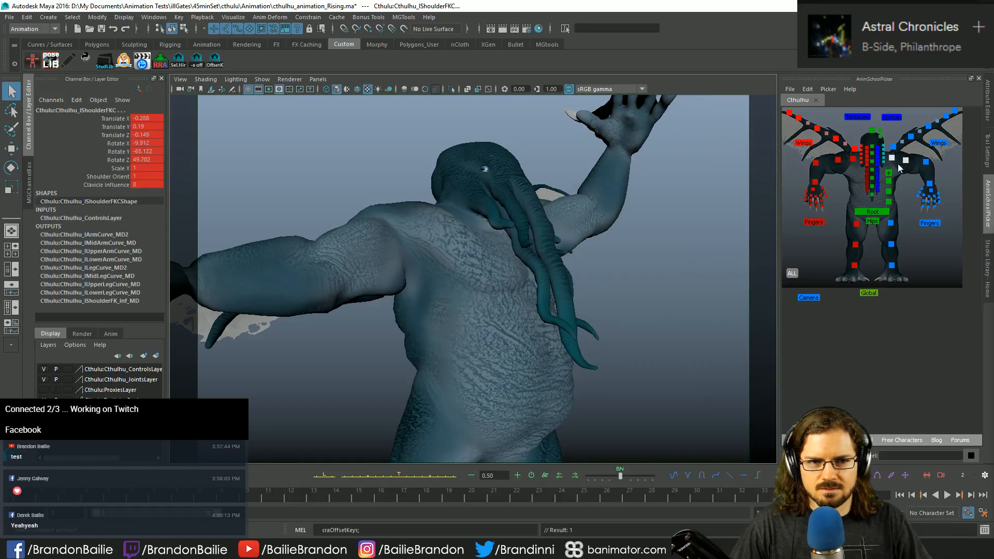
{"action": "key", "text": "ctrl+e"}
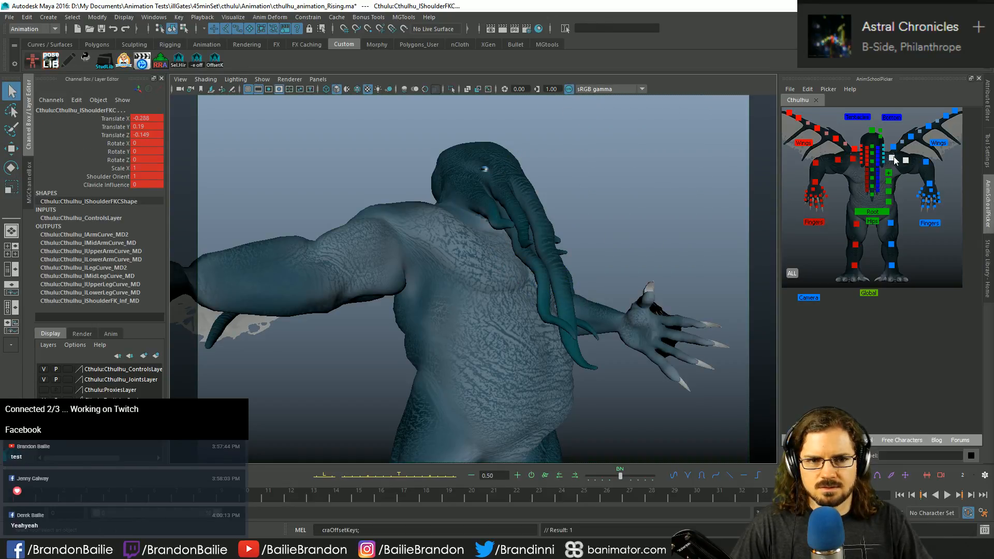
{"action": "key", "text": "e"}
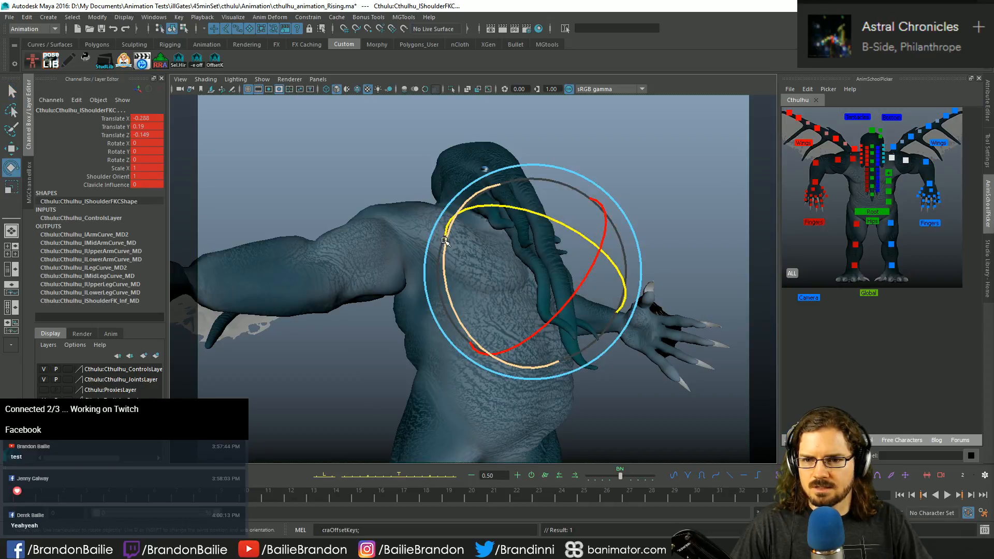
{"action": "left_click_drag", "start_coordinate": [445, 240], "coordinate": [447, 303]}
{"action": "key", "text": "q"}
Step: Rotate only the left FK shoulder to about X -46.7°, Y -46.9°, Z 54.7°
{"action": "left_click", "coordinate": [909, 162]}
{"action": "left_click", "coordinate": [905, 160]}
{"action": "key", "text": "e"}
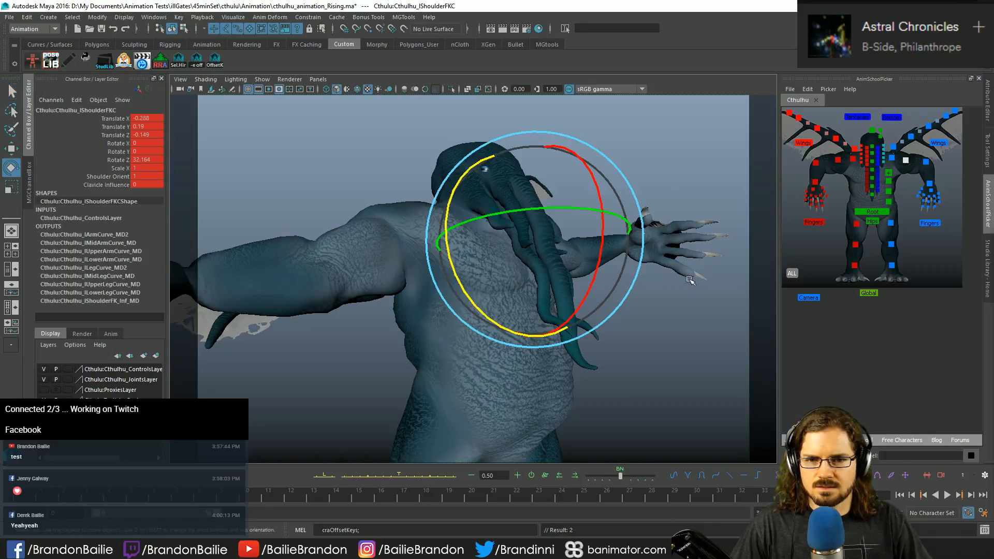
{"action": "left_click_drag", "start_coordinate": [583, 155], "coordinate": [572, 212]}
{"action": "key", "text": "q"}
Step: Rotate the left FK wrist to about X -67.5°, Y -27.9°, Z 6.4°
{"action": "left_click", "coordinate": [930, 184]}
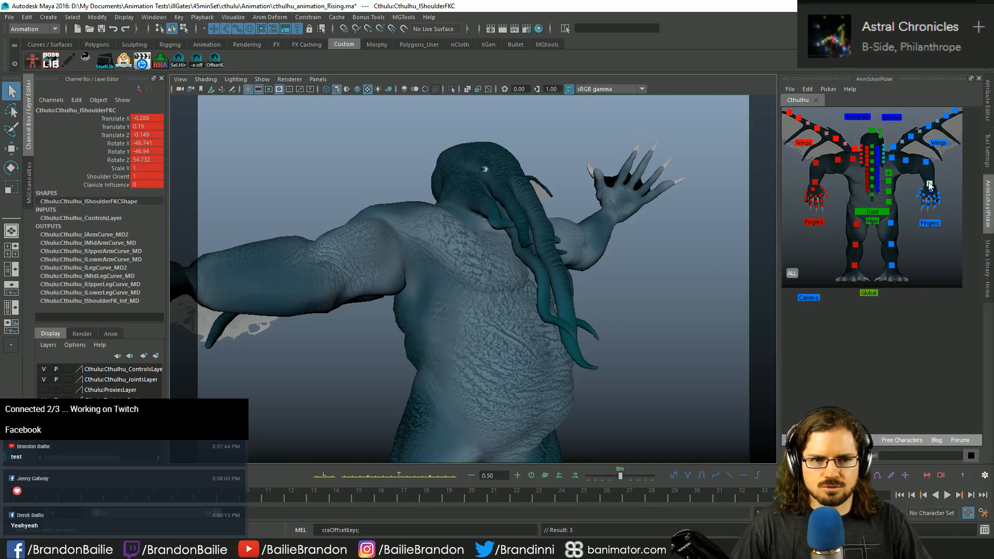
{"action": "key", "text": "e"}
{"action": "left_click_drag", "start_coordinate": [627, 178], "coordinate": [601, 223]}
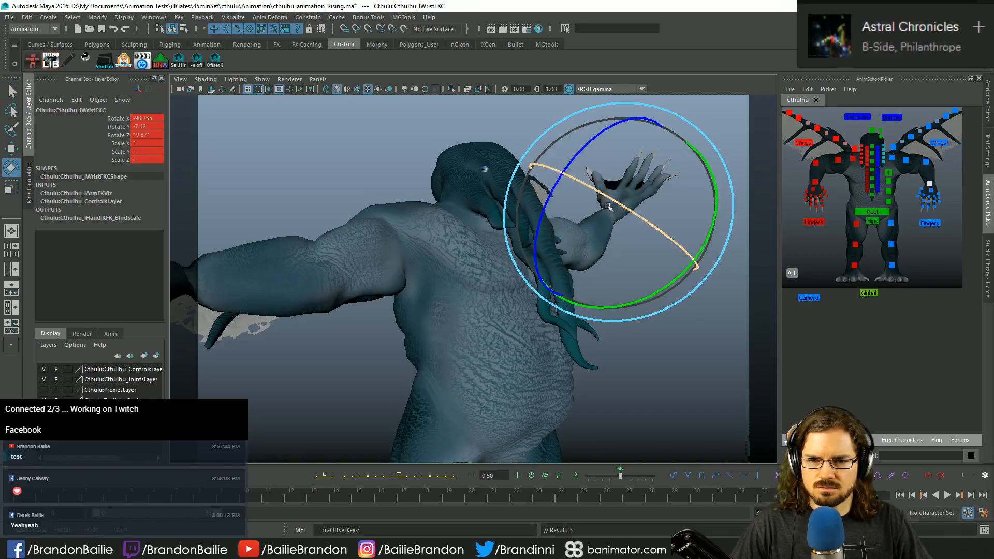
{"action": "left_click_drag", "start_coordinate": [617, 260], "coordinate": [629, 268]}
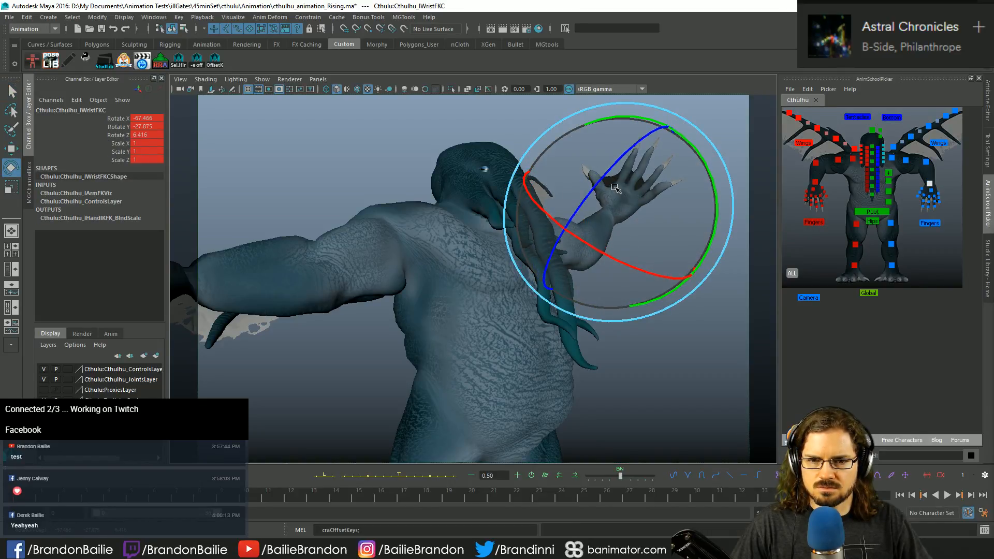
{"action": "key", "text": "q"}
Step: Select all left finger controls and apply the saved Zero.pose from the Studio Library
{"action": "left_click", "coordinate": [929, 223]}
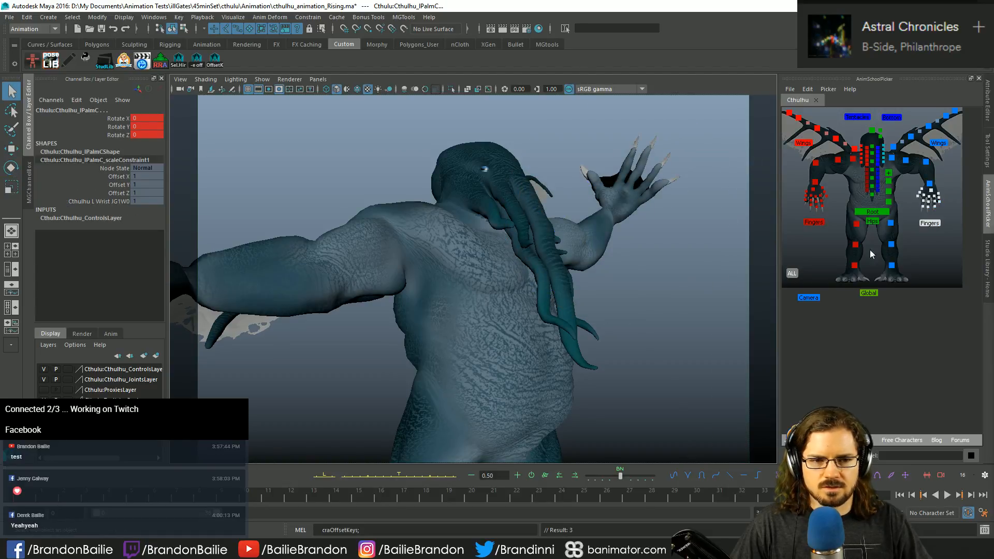
{"action": "left_click", "coordinate": [986, 261]}
{"action": "double_click", "coordinate": [936, 215]}
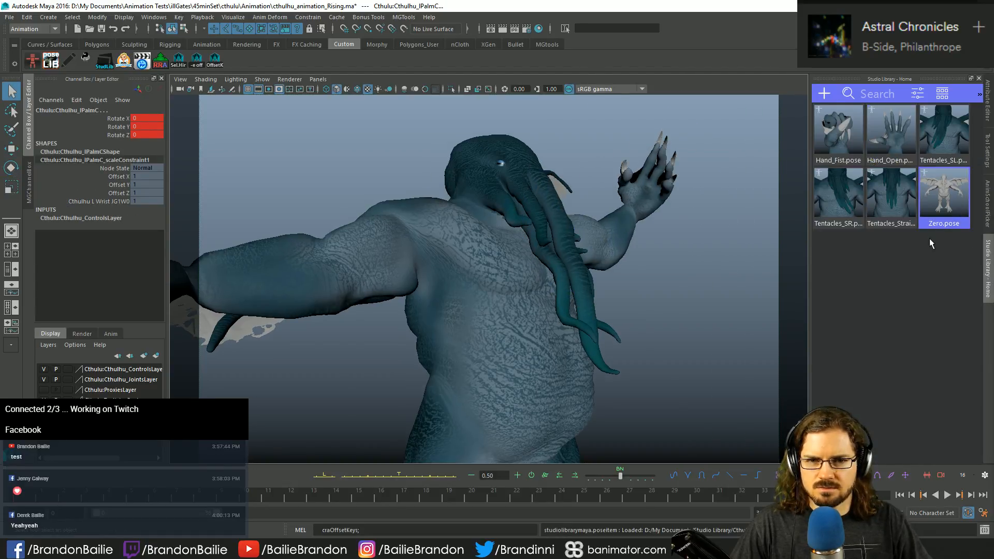
{"action": "left_click", "coordinate": [987, 204]}
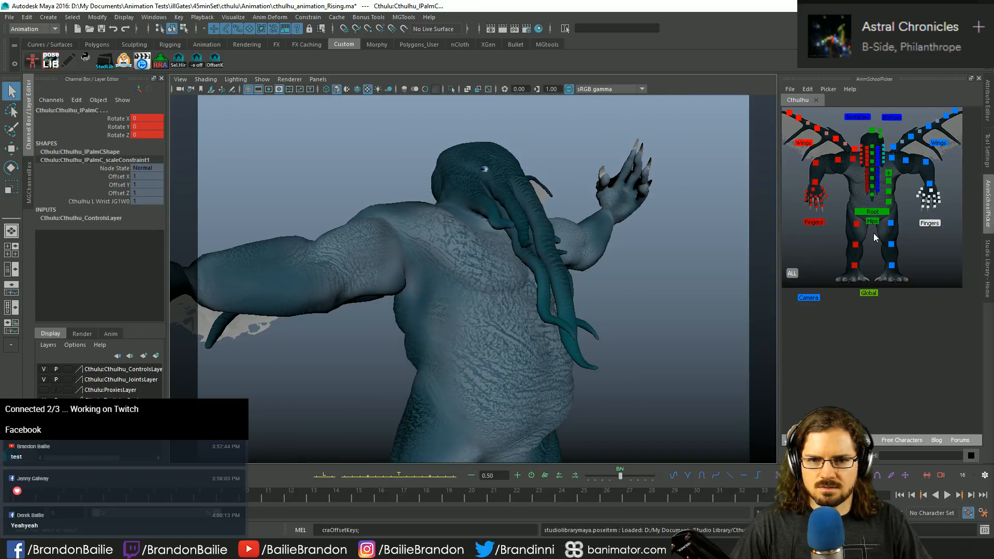
Step: Zero the rotation of the right clavicle, the right FK shoulder and the right FK wrist
{"action": "left_click", "coordinate": [850, 160]}
{"action": "key", "text": "e"}
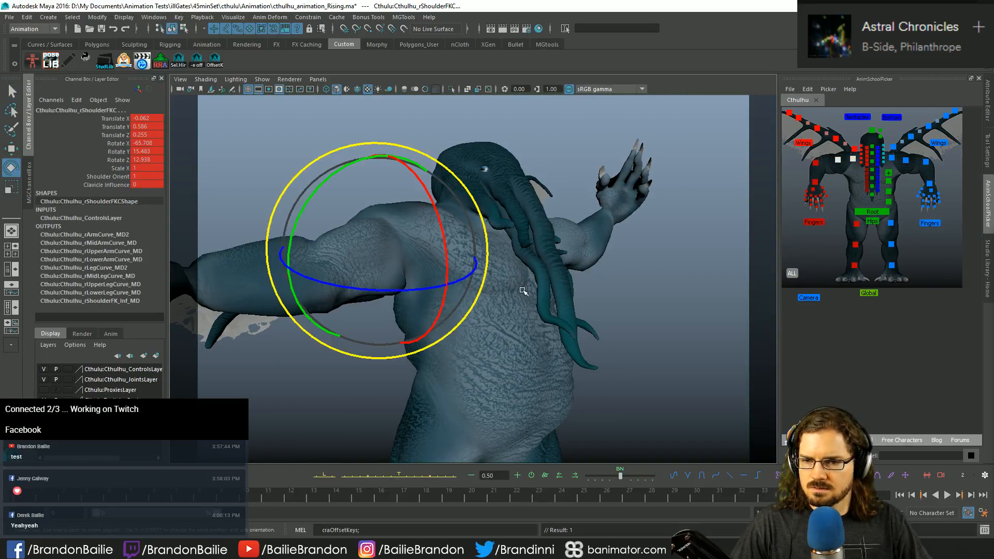
{"action": "key", "text": "ctrl+e"}
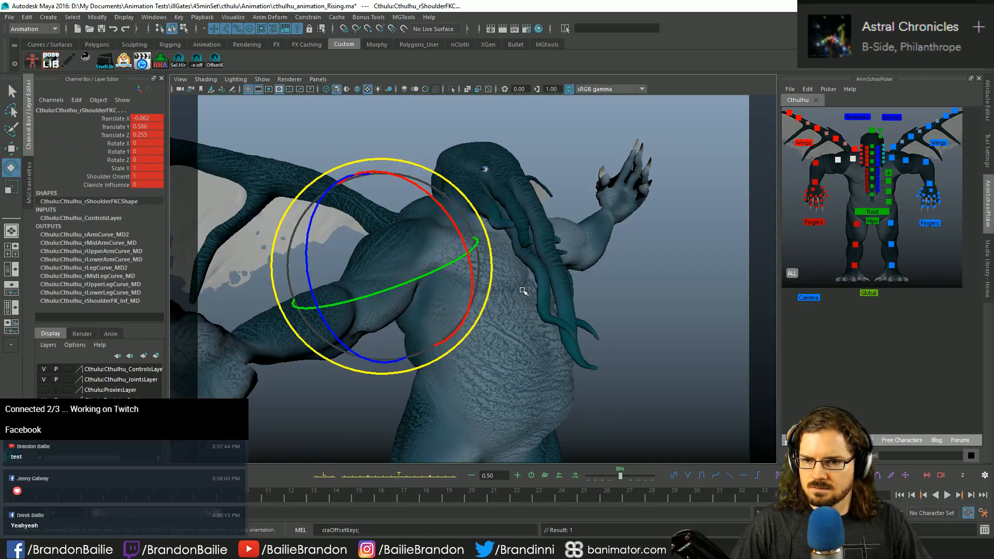
{"action": "left_click", "coordinate": [816, 182]}
{"action": "key", "text": "q"}
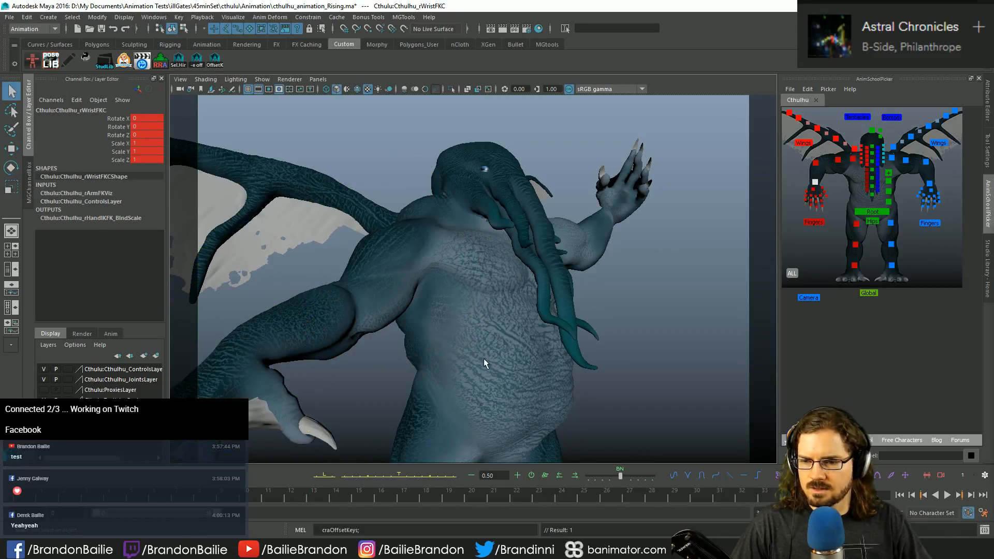
Step: Select the right clavicle and FK shoulder together and zero their translation
{"action": "left_click", "coordinate": [853, 159]}
{"action": "key", "text": "e"}
{"action": "left_click", "coordinate": [837, 161], "text": "shift"}
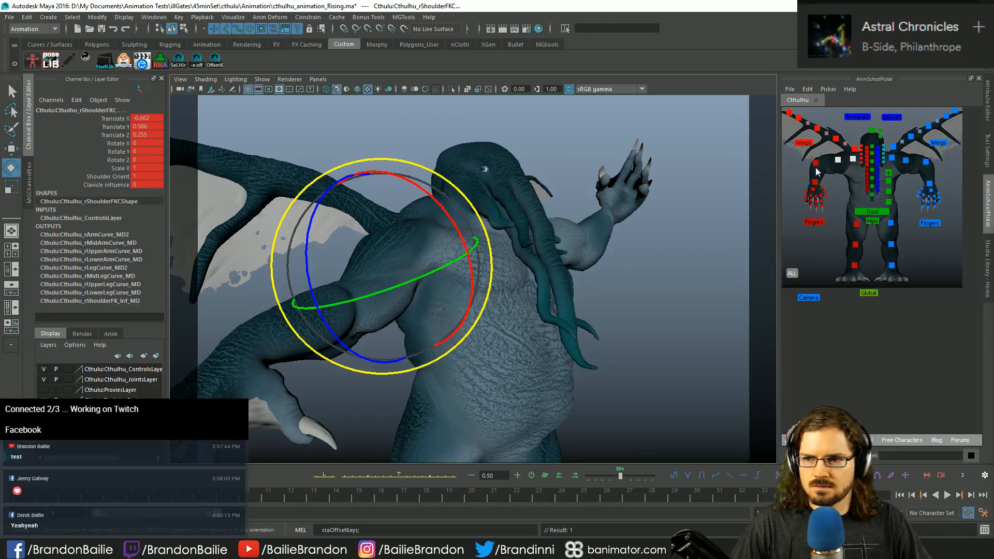
{"action": "key", "text": "q"}
{"action": "key", "text": "e"}
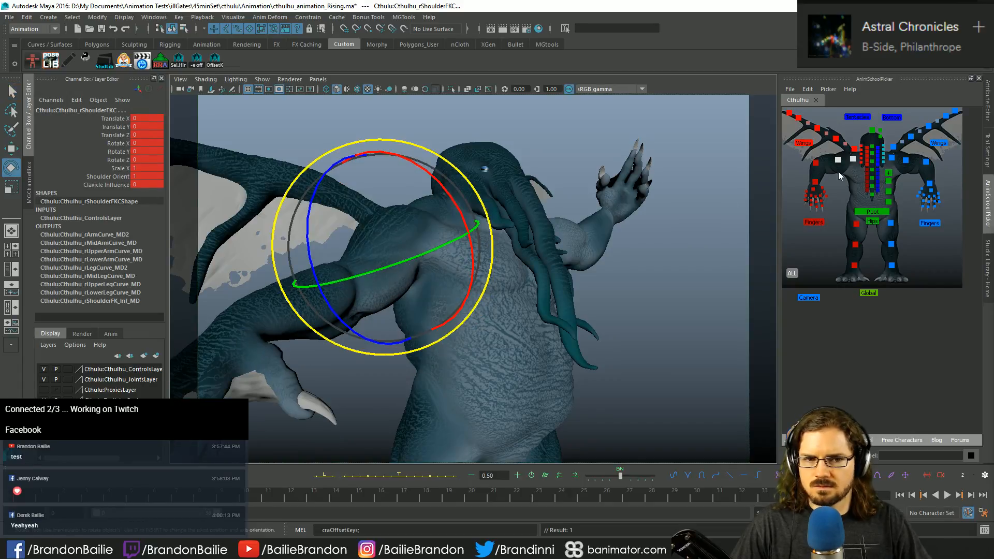
Step: Rotate the head control to about X 1.6°, Y -3.8°, Z 8.5°
{"action": "left_click", "coordinate": [872, 134]}
{"action": "left_click_drag", "start_coordinate": [493, 223], "coordinate": [474, 229]}
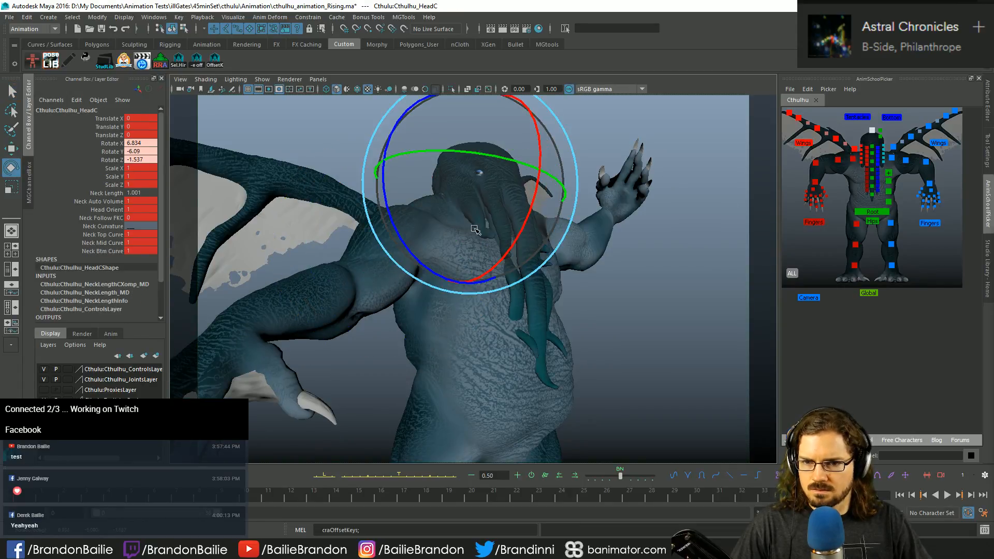
{"action": "left_click_drag", "start_coordinate": [400, 205], "coordinate": [489, 271]}
{"action": "key", "text": "q"}
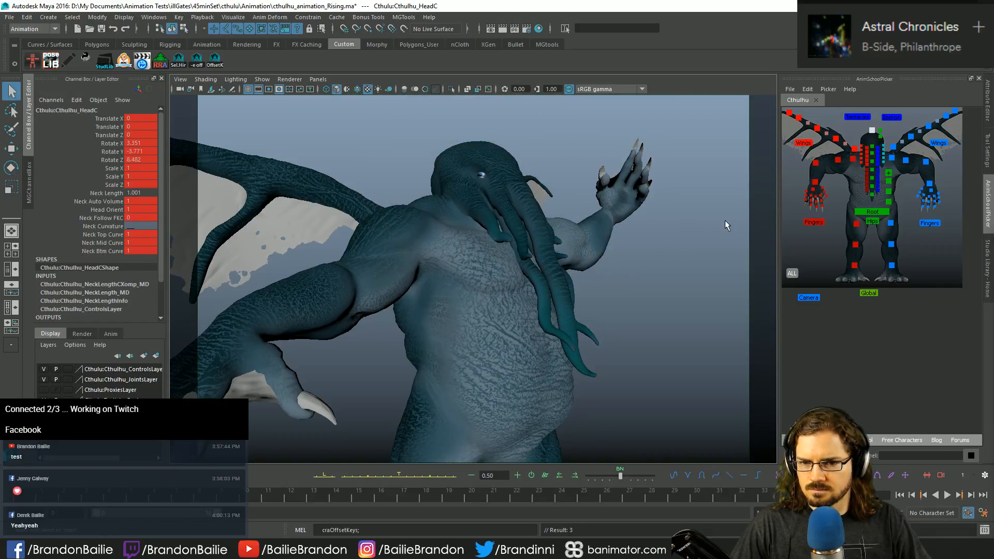
{"action": "key", "text": "e"}
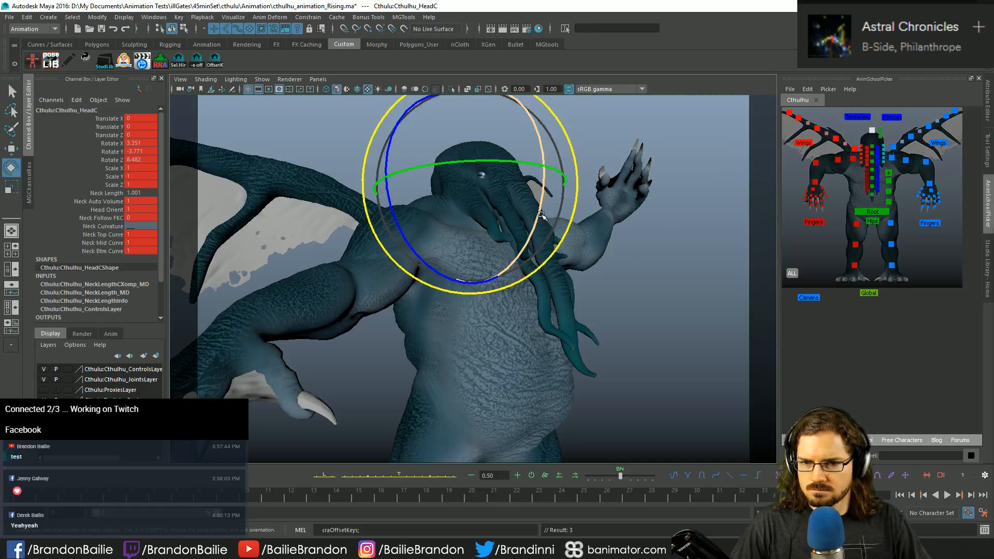
{"action": "left_click_drag", "start_coordinate": [540, 214], "coordinate": [541, 208]}
{"action": "key", "text": "q"}
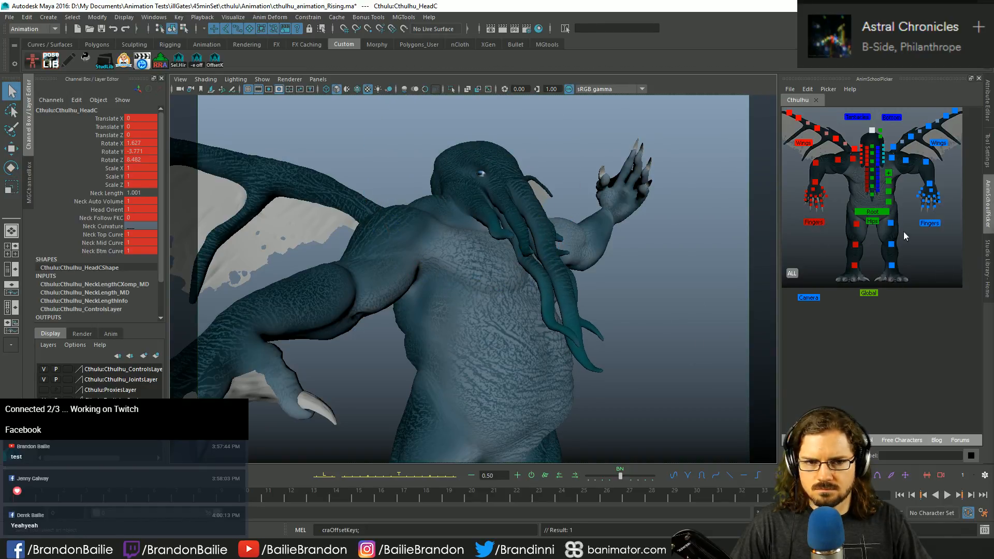
Step: Examine the lower body and the left foot's placement from other angles using the root and left IK foot controls
{"action": "left_click", "coordinate": [872, 212]}
{"action": "key", "text": "w"}
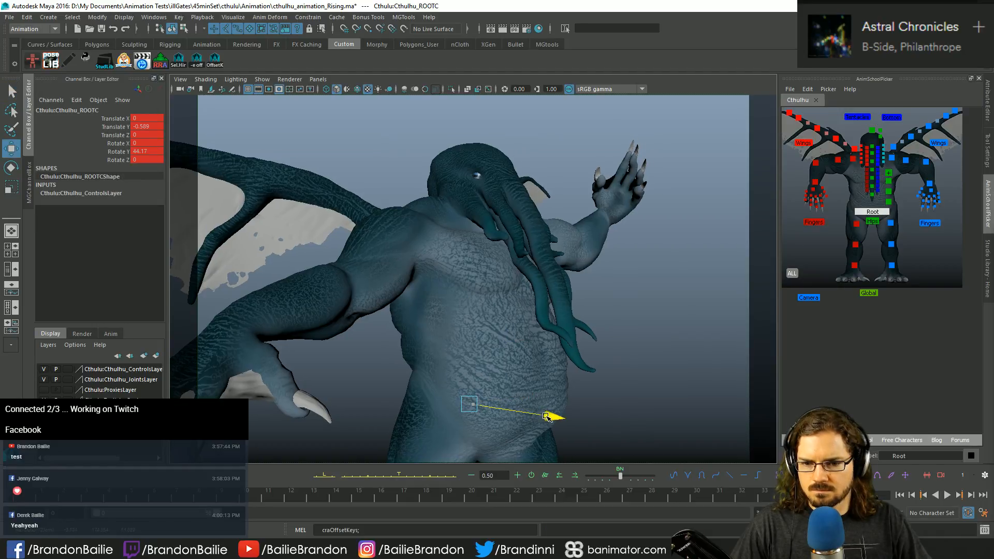
{"action": "left_click_drag", "start_coordinate": [543, 414], "coordinate": [745, 350], "text": "alt"}
{"action": "key", "text": "q"}
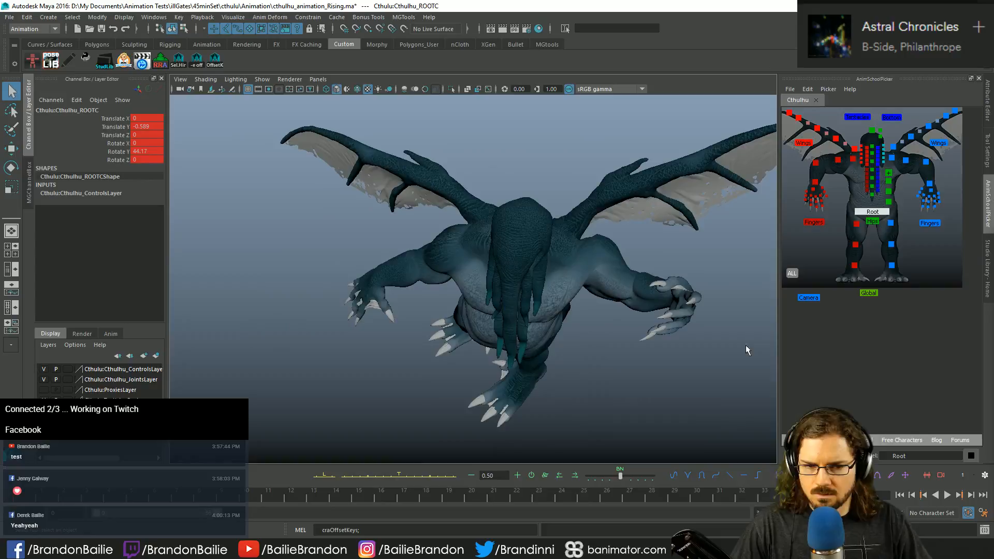
{"action": "left_click", "coordinate": [890, 265]}
{"action": "key", "text": "w"}
{"action": "left_click_drag", "start_coordinate": [505, 456], "coordinate": [539, 448], "text": "alt"}
{"action": "key", "text": "e"}
{"action": "middle_click_drag", "start_coordinate": [538, 402], "coordinate": [526, 344], "text": "alt"}
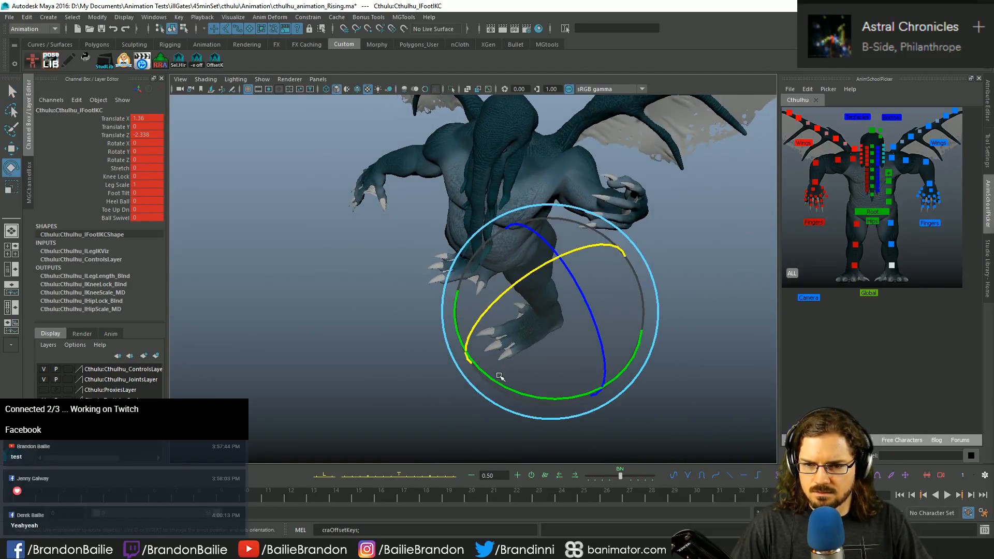
{"action": "left_click_drag", "start_coordinate": [499, 376], "coordinate": [669, 266]}
{"action": "key", "text": "q"}
Step: Translate the left FK hip control to about Y 1.013, Z 0.356
{"action": "left_click", "coordinate": [891, 223]}
{"action": "key", "text": "w"}
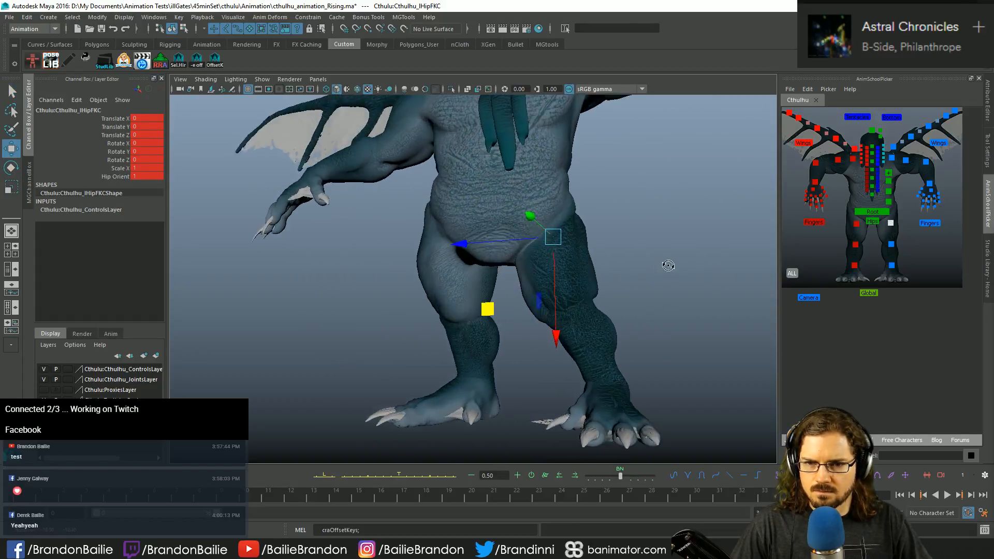
{"action": "left_click_drag", "start_coordinate": [458, 243], "coordinate": [464, 243]}
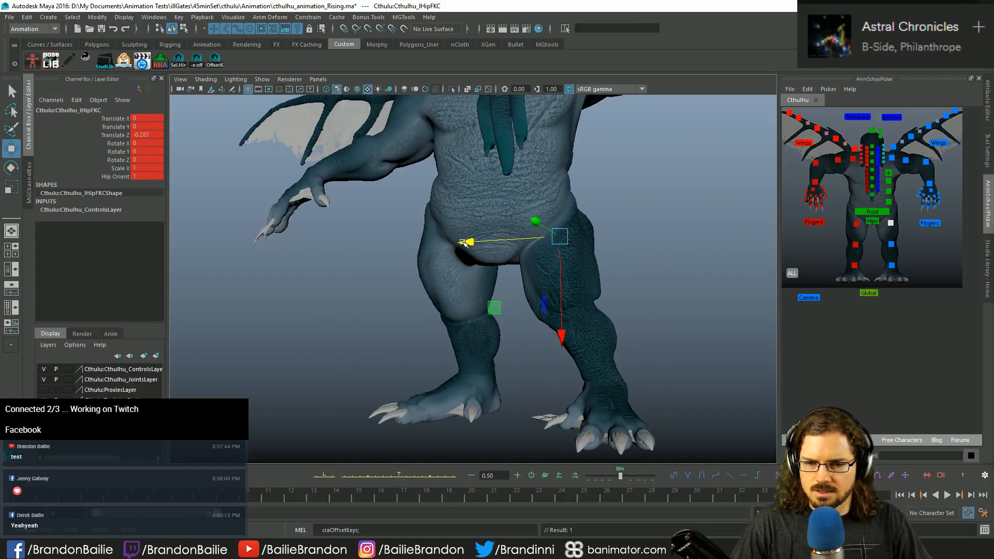
{"action": "key", "text": "F1"}
{"action": "key", "text": "ctrl+z"}
{"action": "left_click_drag", "start_coordinate": [611, 426], "coordinate": [632, 443]}
{"action": "key", "text": "s"}
{"action": "key", "text": "q"}
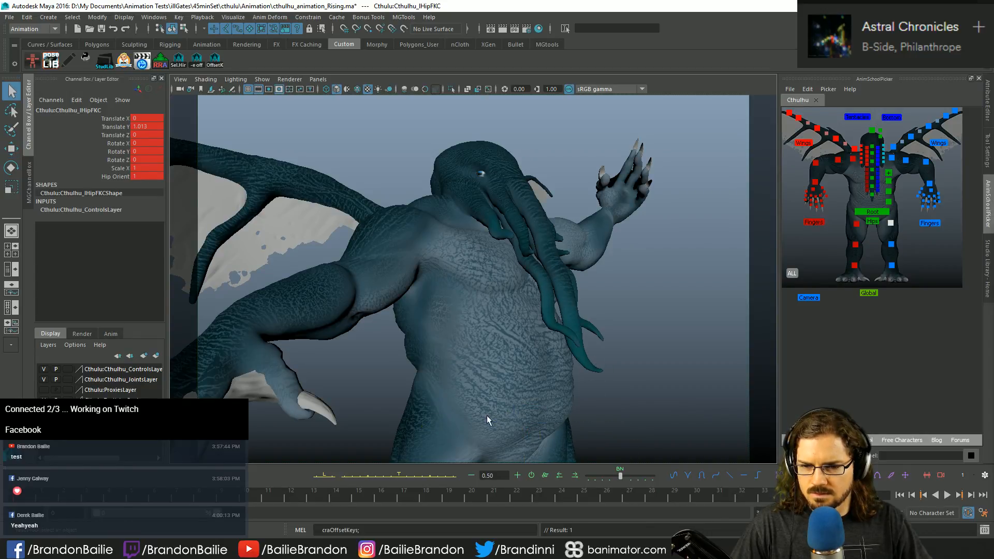
{"action": "key", "text": "w"}
{"action": "mouse_move", "coordinate": [466, 428]}
{"action": "left_mouse_down"}
{"action": "mouse_move", "coordinate": [454, 427]}
{"action": "mouse_move", "coordinate": [468, 426]}
{"action": "left_mouse_up"}
{"action": "key", "text": "s"}
{"action": "key", "text": "q"}
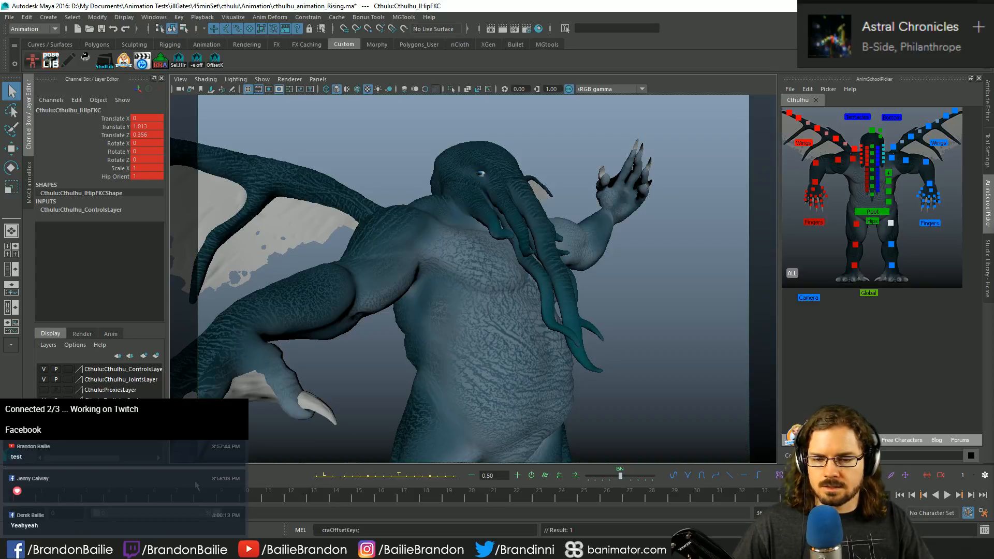
Step: Compare the pose with the previous key, and rotate the right FK elbow to about Y -48.6°
{"action": "key", "text": "comma"}
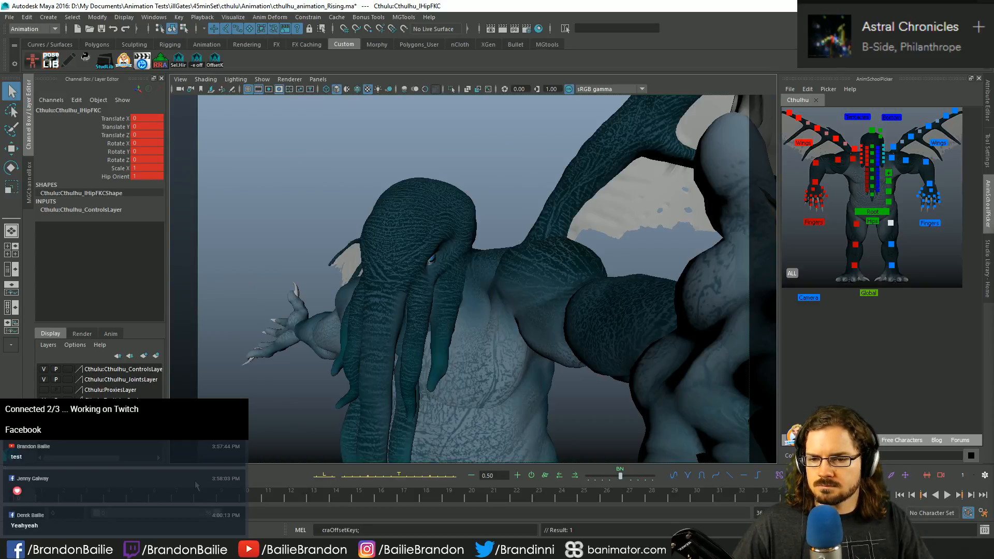
{"action": "key", "text": "period"}
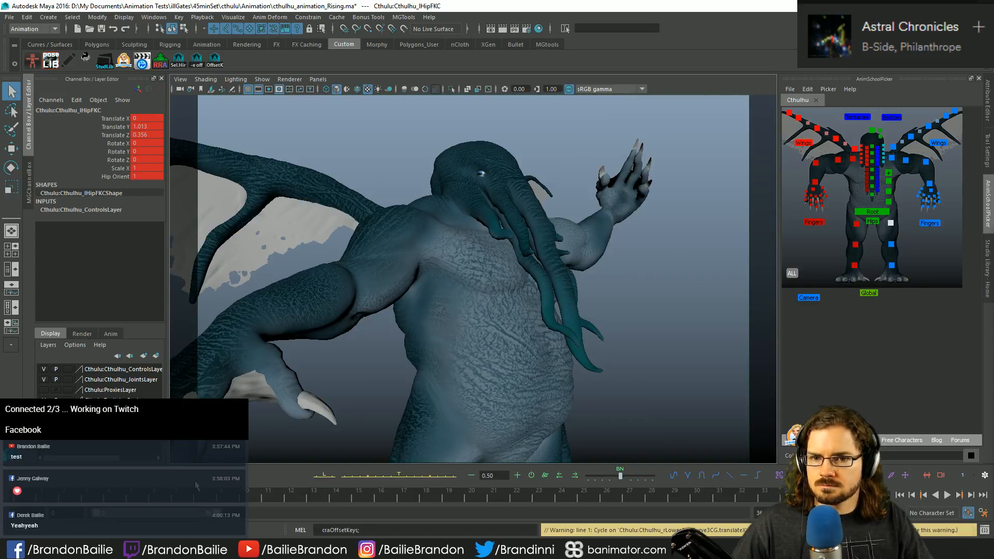
{"action": "left_click", "coordinate": [834, 163]}
{"action": "left_click", "coordinate": [836, 160]}
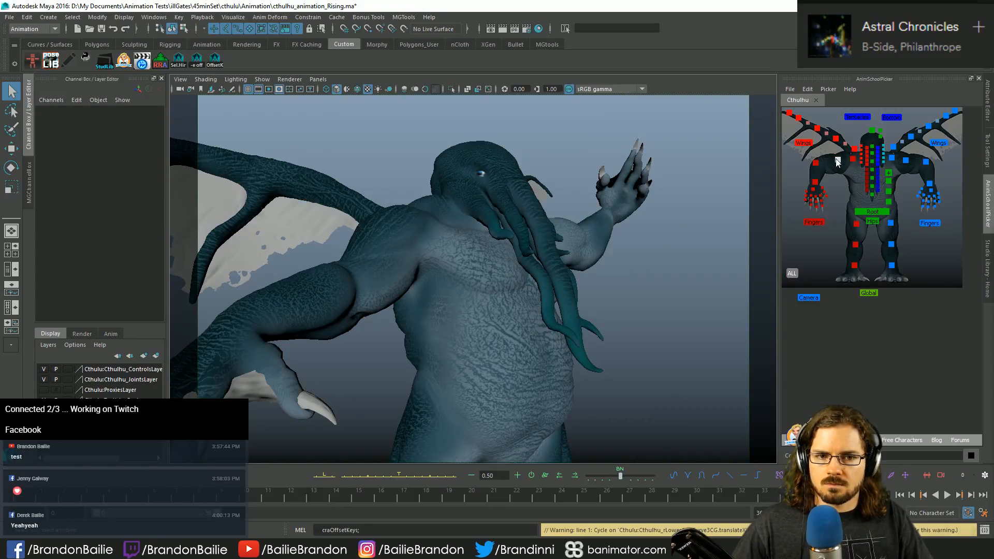
{"action": "left_click", "coordinate": [819, 165]}
{"action": "key", "text": "e"}
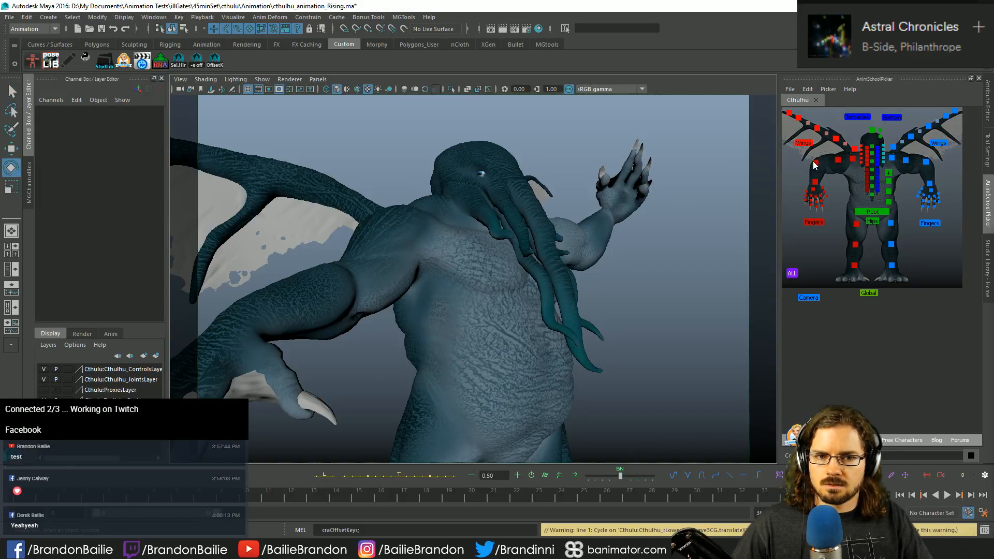
{"action": "left_click", "coordinate": [813, 165]}
{"action": "left_click_drag", "start_coordinate": [330, 280], "coordinate": [415, 266]}
{"action": "key", "text": "q"}
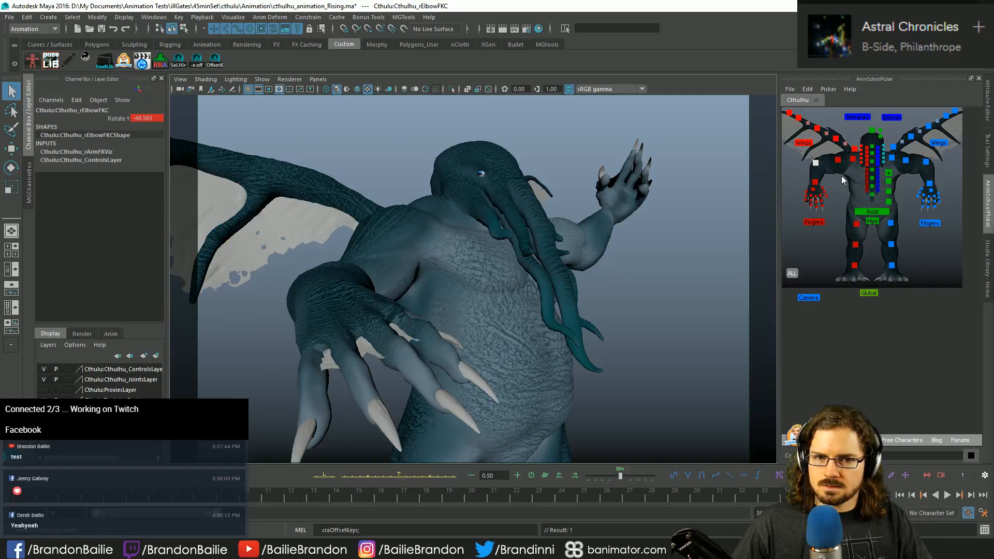
Step: Rotate the right FK wrist to about X -126.3°, Y 3.7°, Z 49°
{"action": "left_click", "coordinate": [816, 183]}
{"action": "key", "text": "e"}
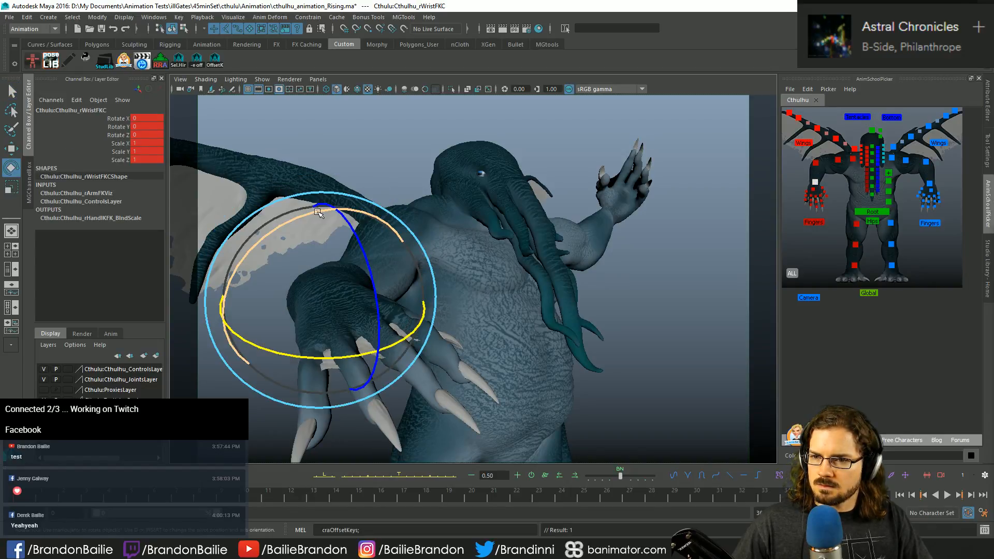
{"action": "left_click_drag", "start_coordinate": [317, 211], "coordinate": [435, 217]}
{"action": "key", "text": "q"}
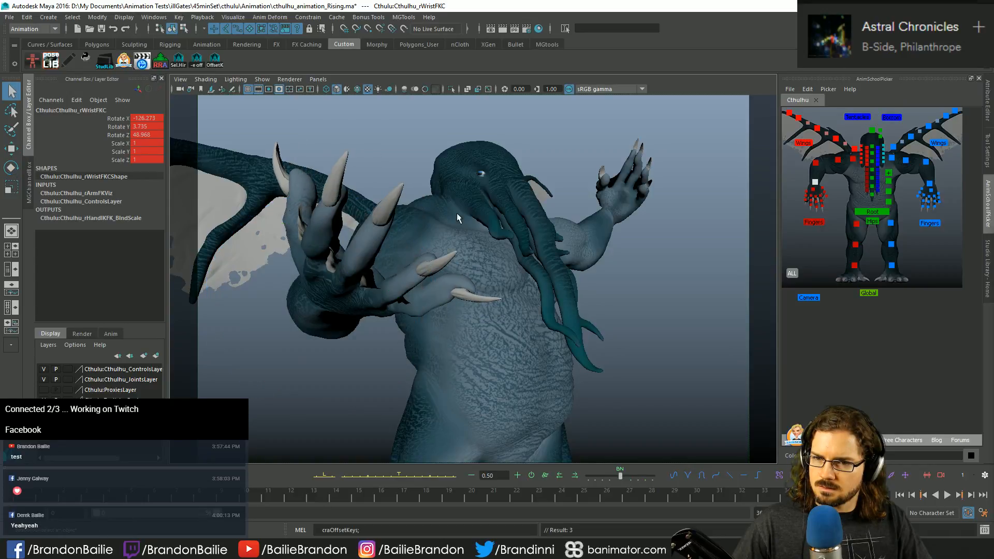
Step: Rotate the right FK shoulder to about X -1.4°, Y 13.3°, Z -6.2°
{"action": "left_click", "coordinate": [838, 159]}
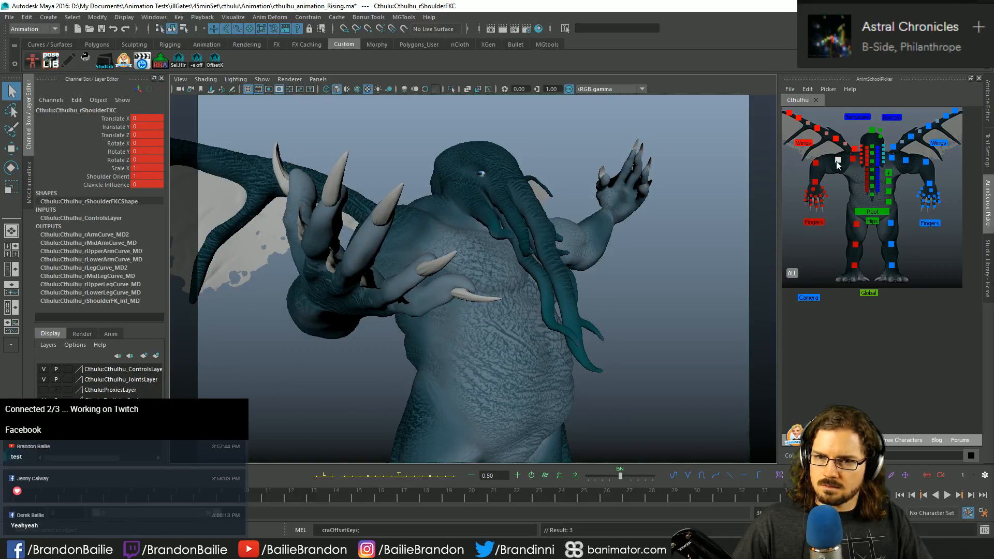
{"action": "key", "text": "e"}
{"action": "left_click_drag", "start_coordinate": [373, 228], "coordinate": [383, 325]}
{"action": "key", "text": "q"}
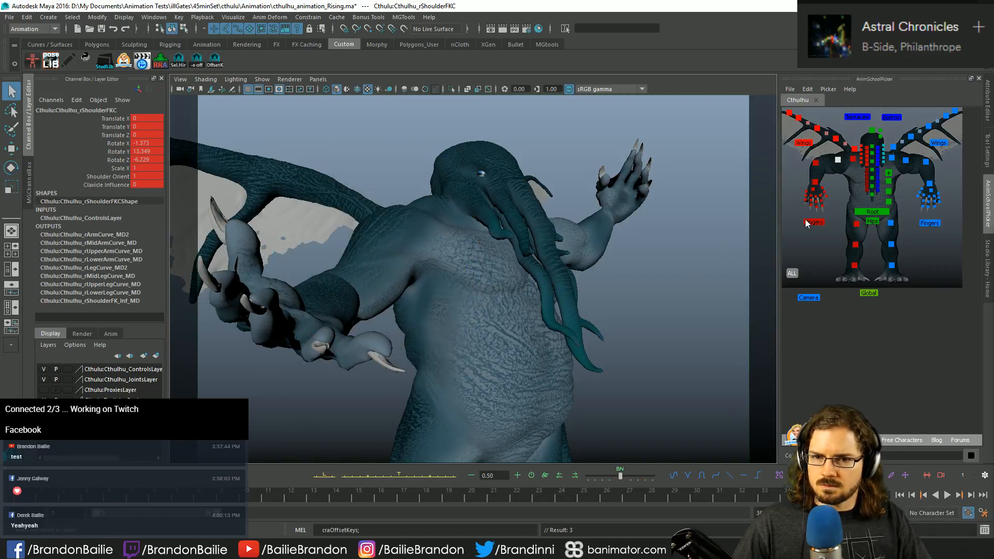
Step: Rotate the right clavicle slightly to refine the position of the reaching right arm
{"action": "left_click", "coordinate": [853, 162]}
{"action": "key", "text": "e"}
{"action": "left_click_drag", "start_coordinate": [448, 182], "coordinate": [464, 186]}
{"action": "key", "text": "q"}
Step: Lower the root control and shift it slightly, to about translation X 0.119, Y -1.174, Z 0.003
{"action": "left_click", "coordinate": [871, 211]}
{"action": "key", "text": "w"}
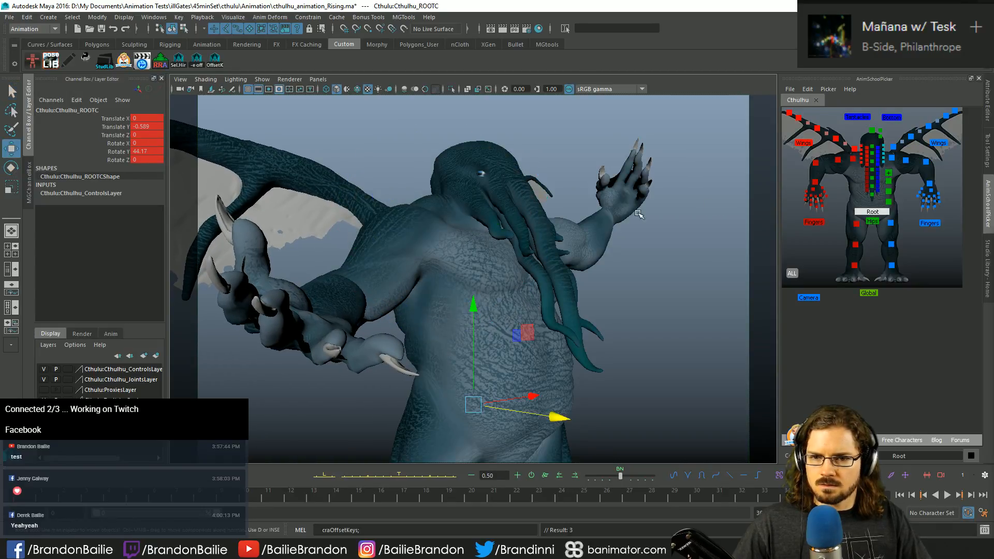
{"action": "left_click_drag", "start_coordinate": [473, 304], "coordinate": [505, 316]}
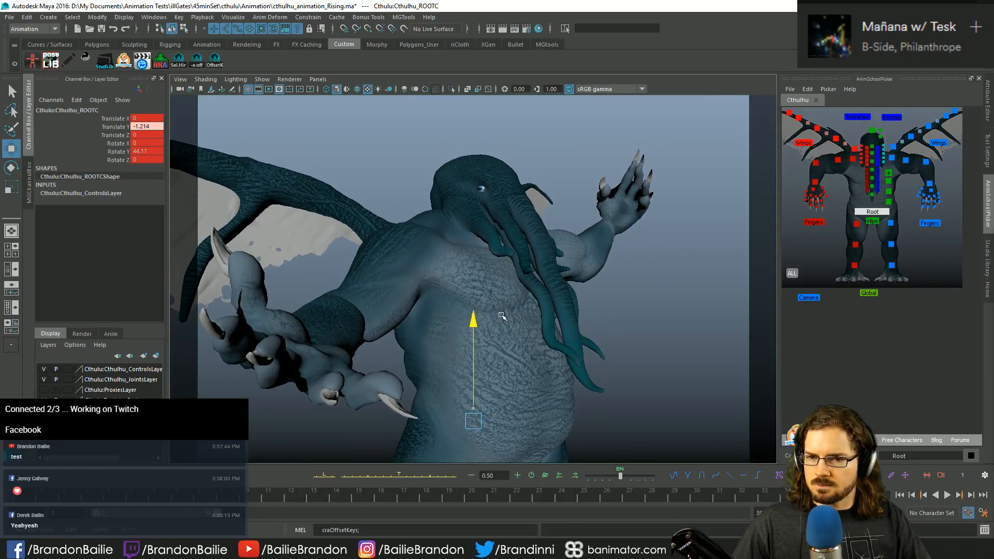
{"action": "left_click_drag", "start_coordinate": [477, 421], "coordinate": [484, 420]}
{"action": "key", "text": "q"}
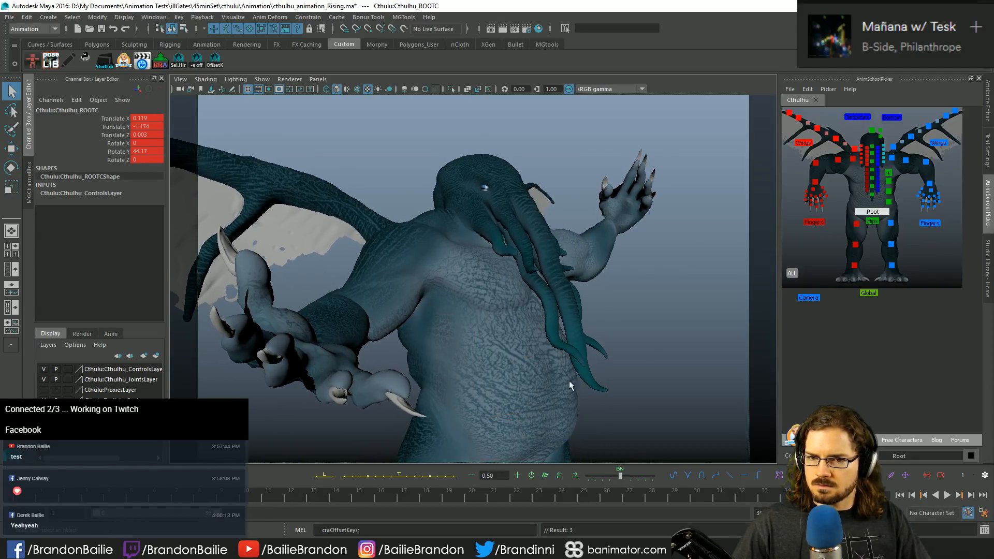
Step: Rotate the left clavicle to raise the arm, and pose the left FK shoulder at about rotation X -31°, Y -48.9°, Z 59.3°
{"action": "left_click", "coordinate": [891, 158]}
{"action": "key", "text": "e"}
{"action": "left_click_drag", "start_coordinate": [468, 199], "coordinate": [528, 228]}
{"action": "key", "text": "q"}
{"action": "left_click", "coordinate": [907, 161]}
{"action": "key", "text": "e"}
{"action": "key", "text": "w"}
{"action": "key", "text": "q"}
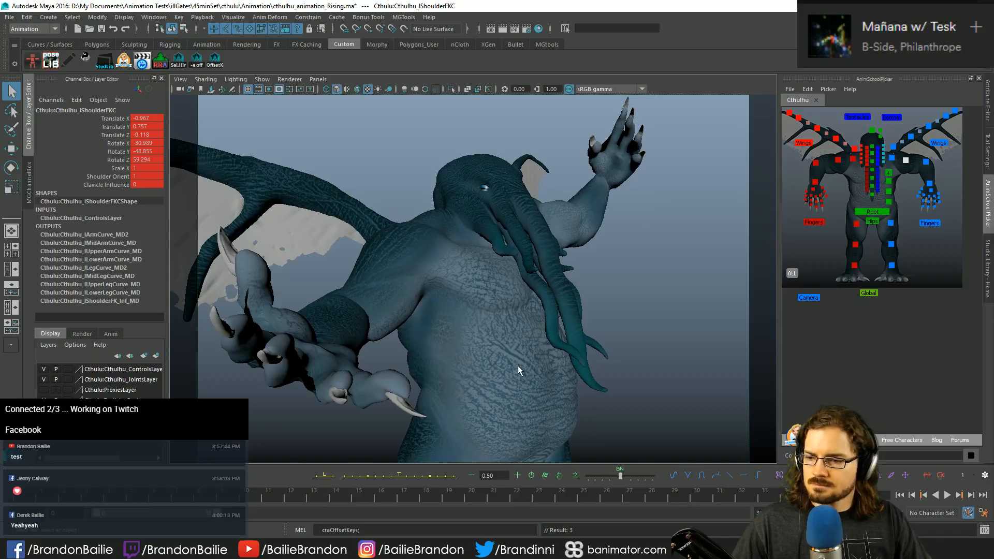
Step: Turn off the cycle-check warnings and step between the keyed poses to compare them
{"action": "key", "text": "."}
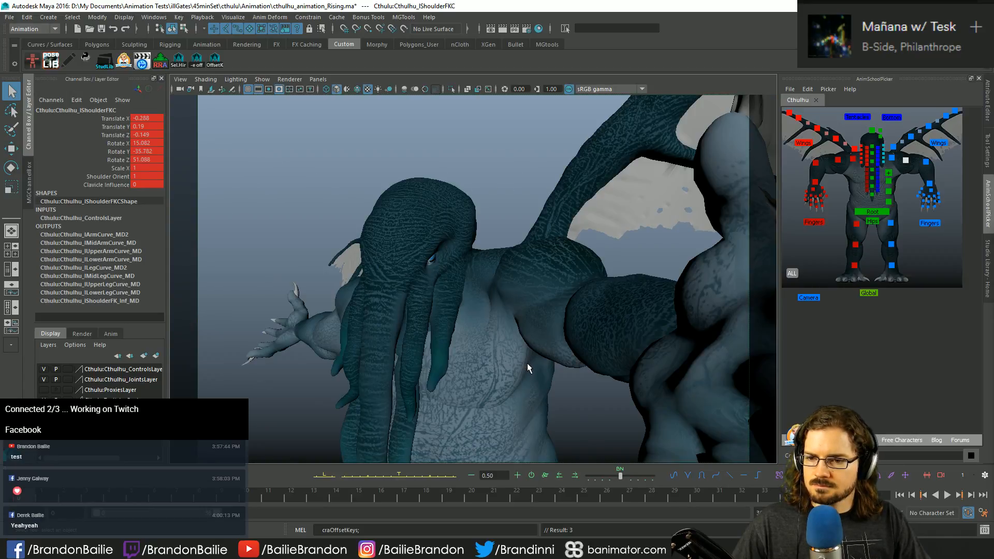
{"action": "key", "text": "."}
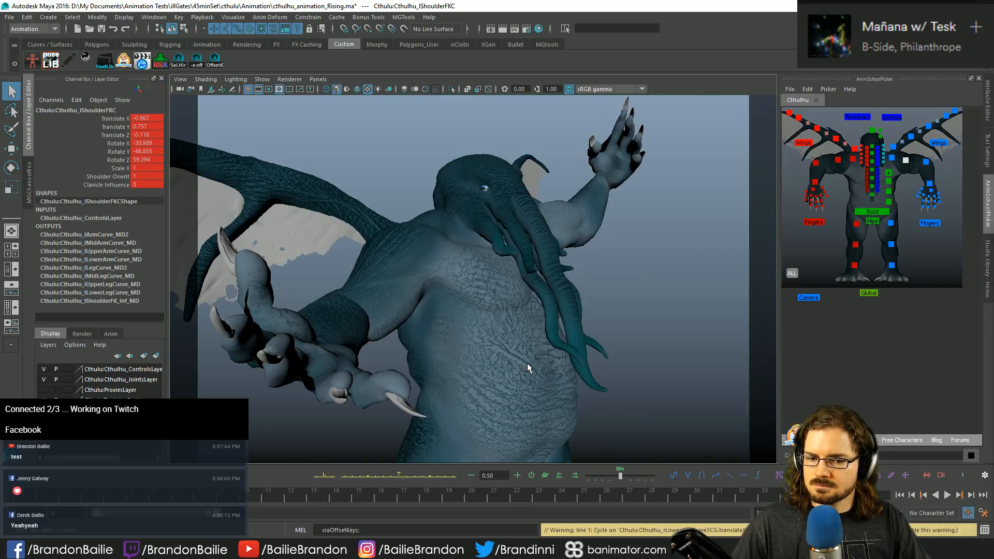
{"action": "left_click", "coordinate": [196, 59]}
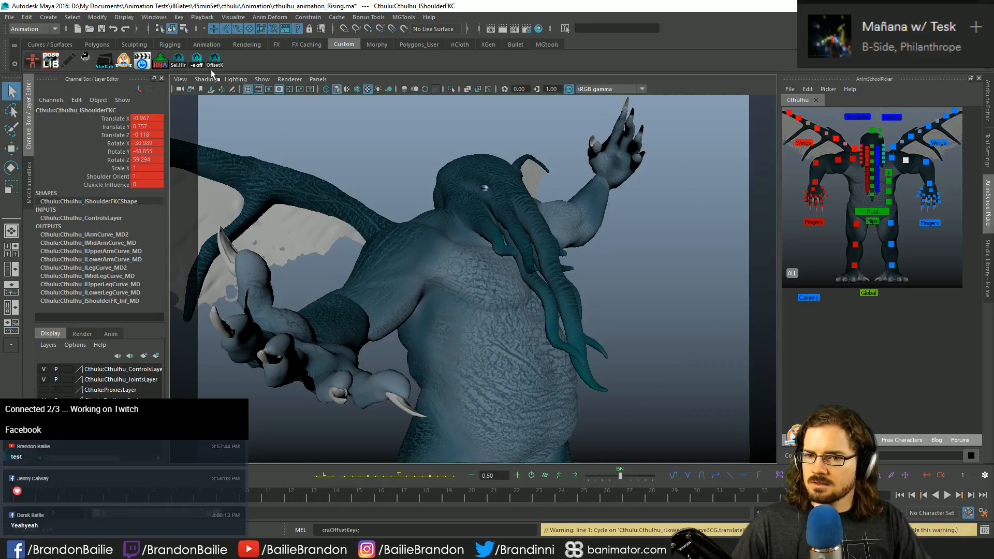
{"action": "key", "text": "."}
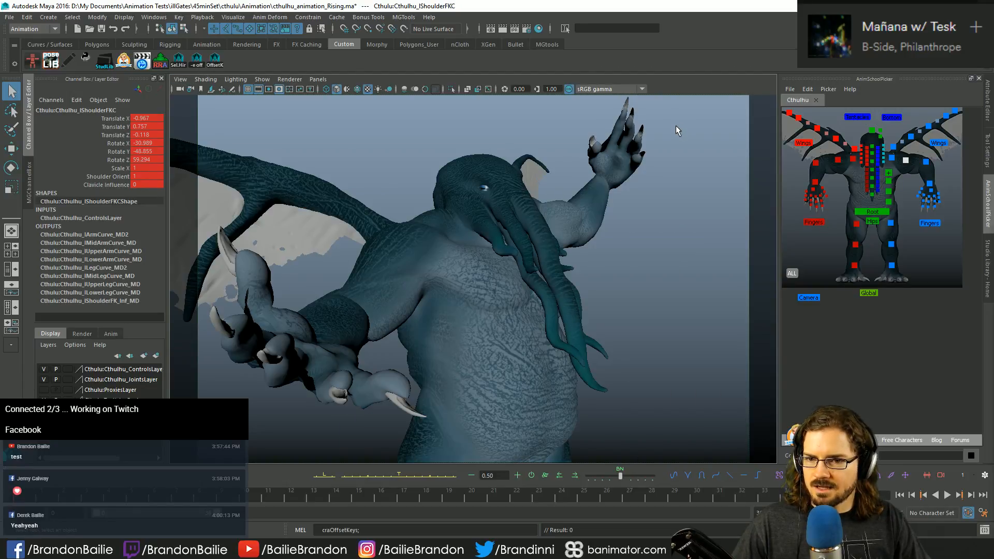
{"action": "key", "text": "."}
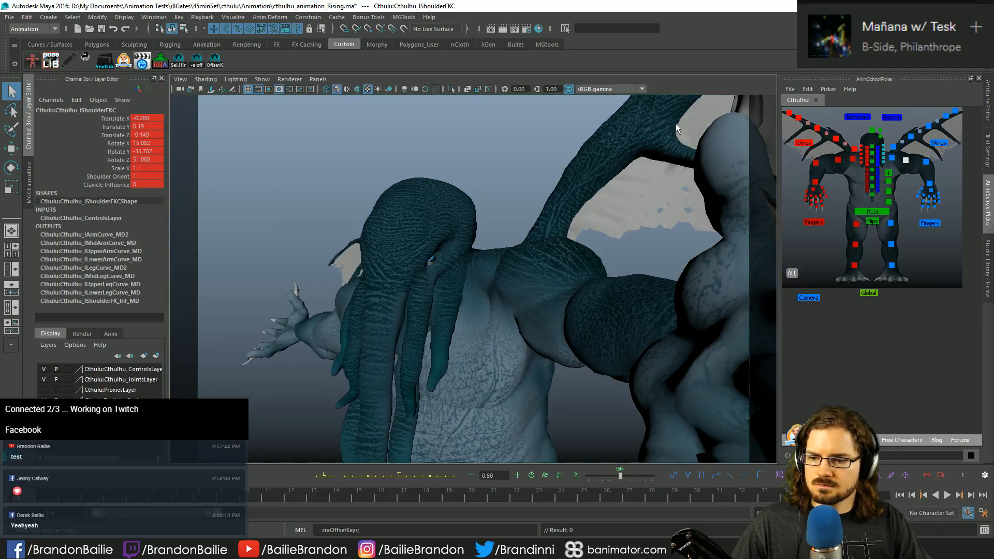
{"action": "key", "text": "."}
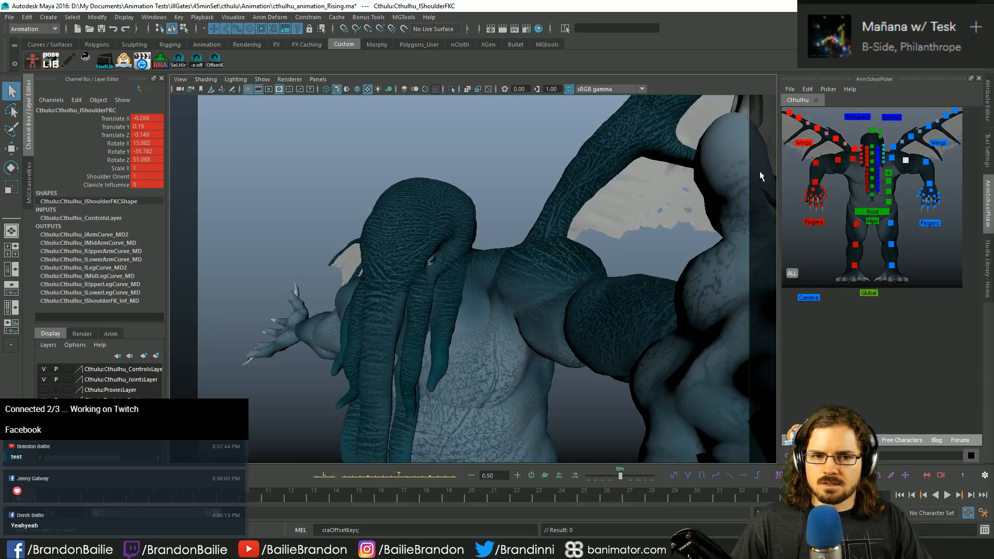
Step: Select all character controls and add a tweened in-between pose between the key poses, weighted toward the earlier pose
{"action": "left_click", "coordinate": [793, 272]}
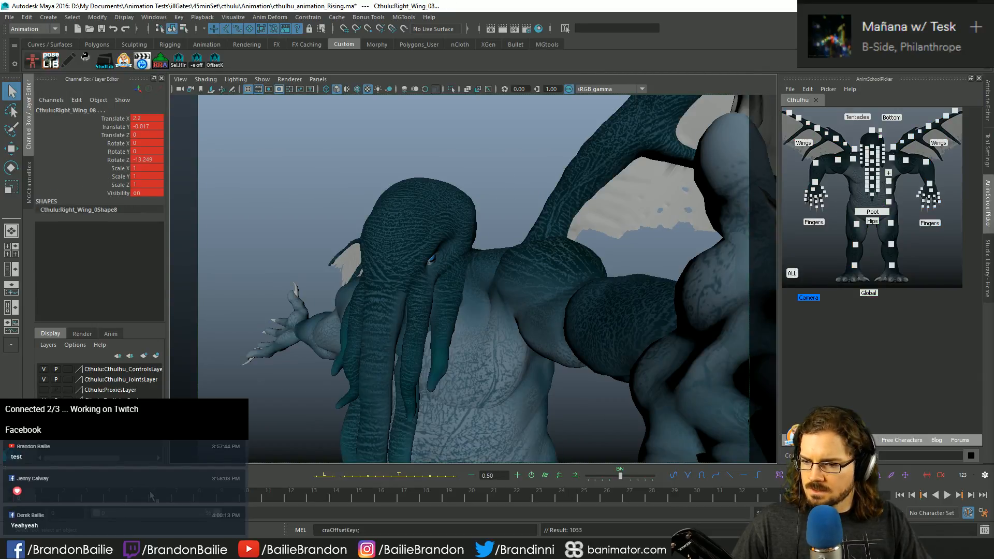
{"action": "key", "text": "alt+period"}
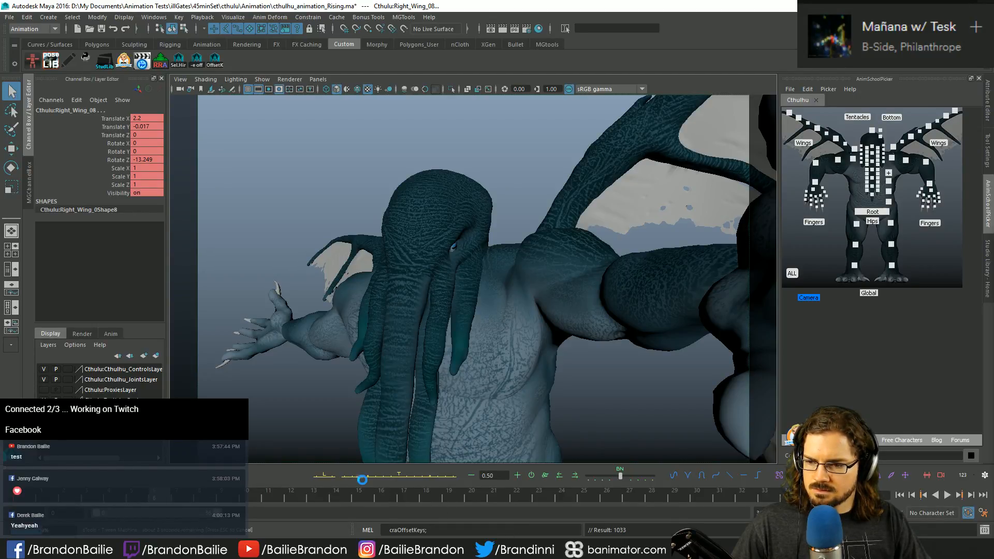
{"action": "left_click", "coordinate": [553, 498]}
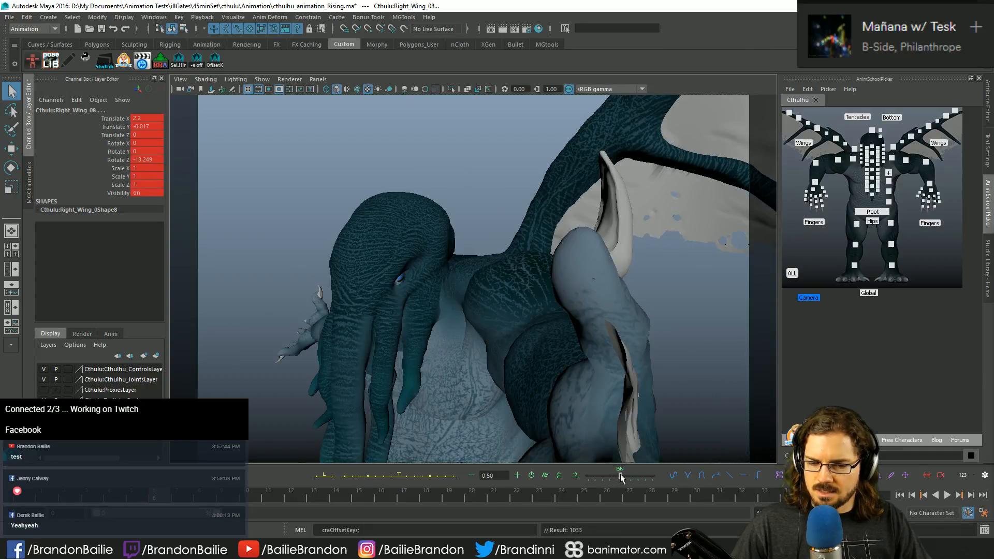
{"action": "left_click_drag", "start_coordinate": [621, 477], "coordinate": [593, 484]}
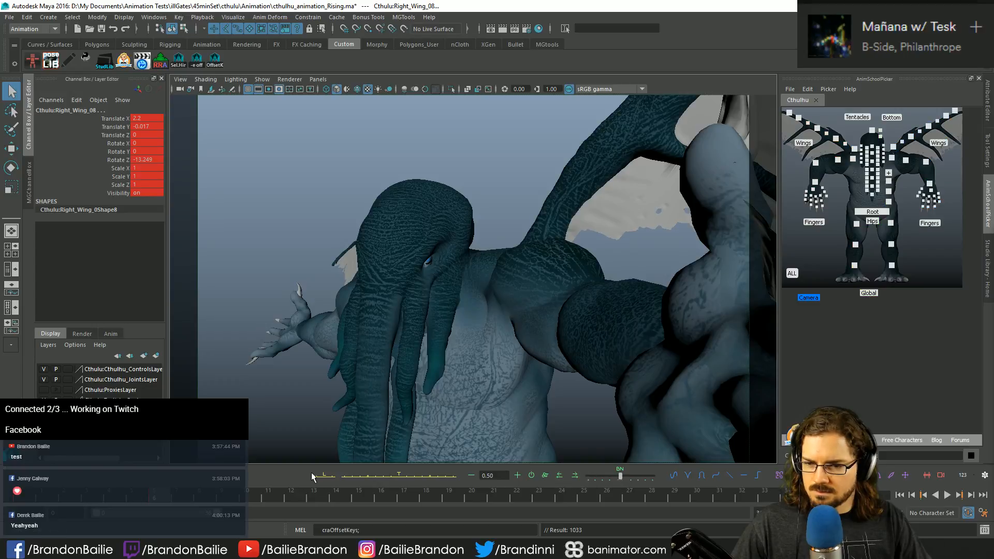
{"action": "left_click", "coordinate": [430, 498]}
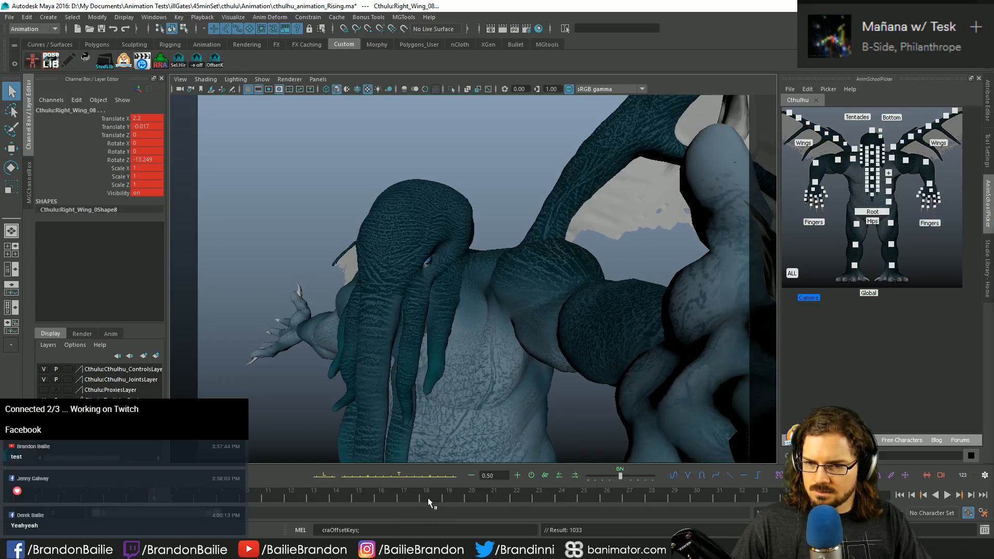
Step: Add a tweened in-between pose for all controls at frame 18 and another at frame 28 weighted toward the later pose
{"action": "left_click", "coordinate": [399, 479]}
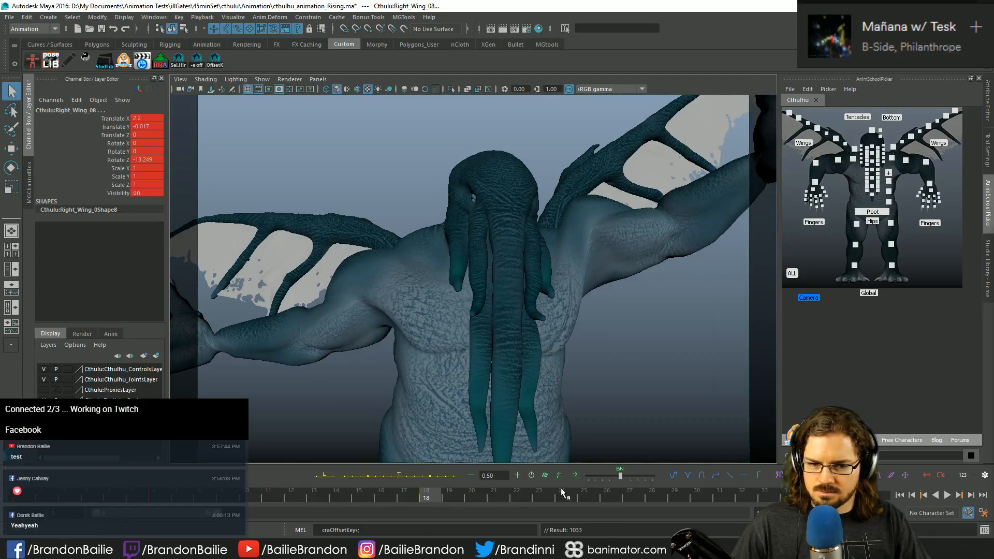
{"action": "left_click", "coordinate": [653, 497]}
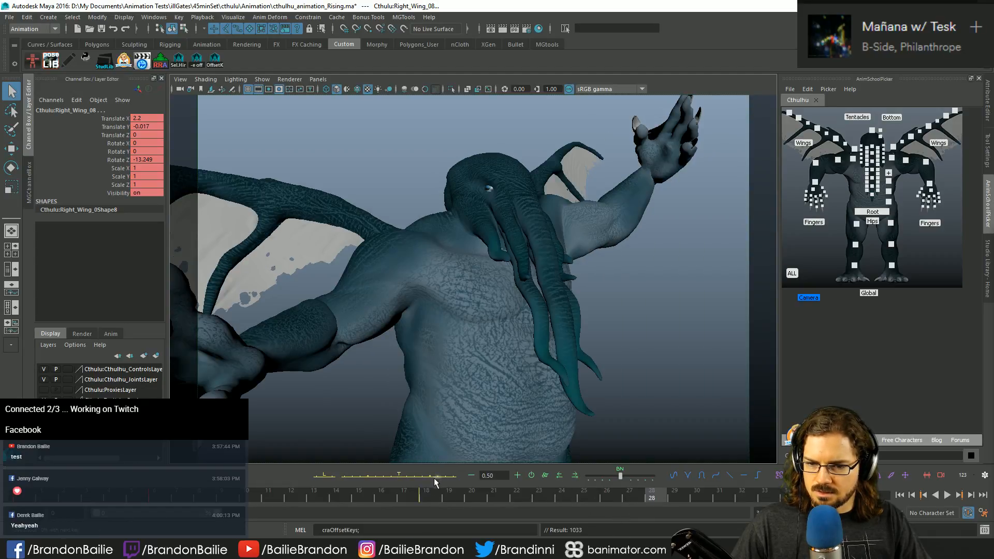
{"action": "left_click", "coordinate": [425, 480]}
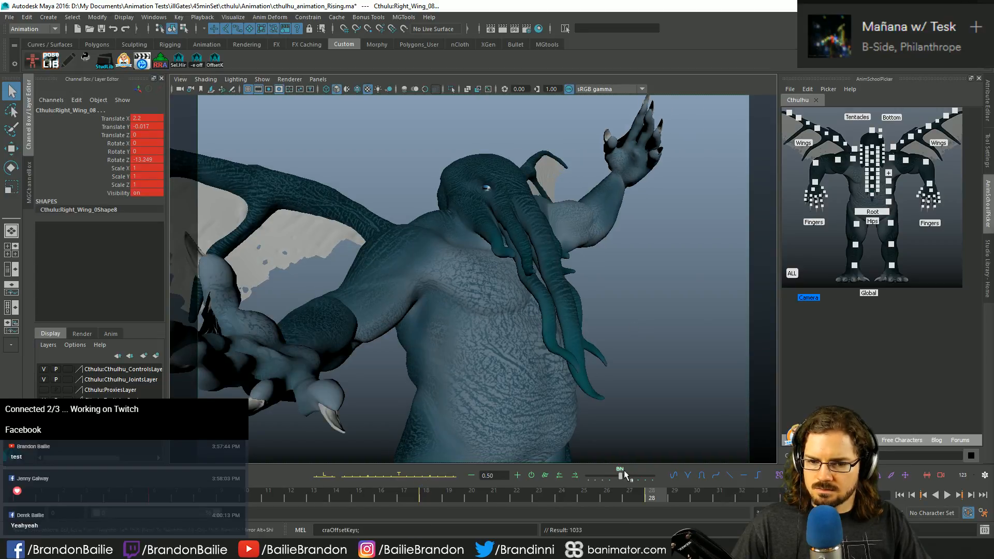
{"action": "left_click_drag", "start_coordinate": [625, 475], "coordinate": [643, 481]}
{"action": "key", "text": "comma"}
{"action": "key", "text": "comma"}
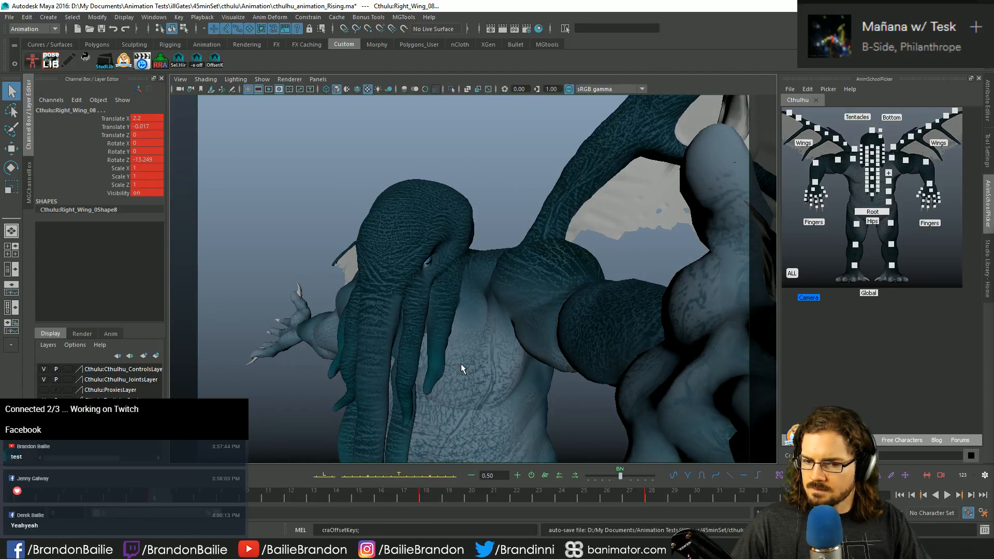
{"action": "key", "text": "period"}
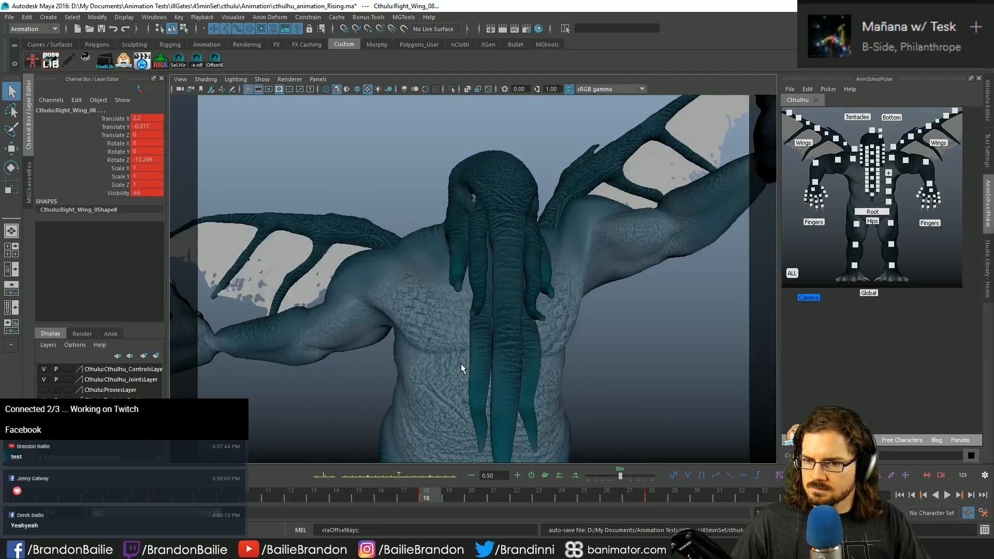
Step: Lower the root control at frame 18 to about translation Y -2.339
{"action": "left_click", "coordinate": [876, 215]}
{"action": "key", "text": "w"}
{"action": "left_click_drag", "start_coordinate": [476, 338], "coordinate": [476, 356]}
{"action": "key", "text": "q"}
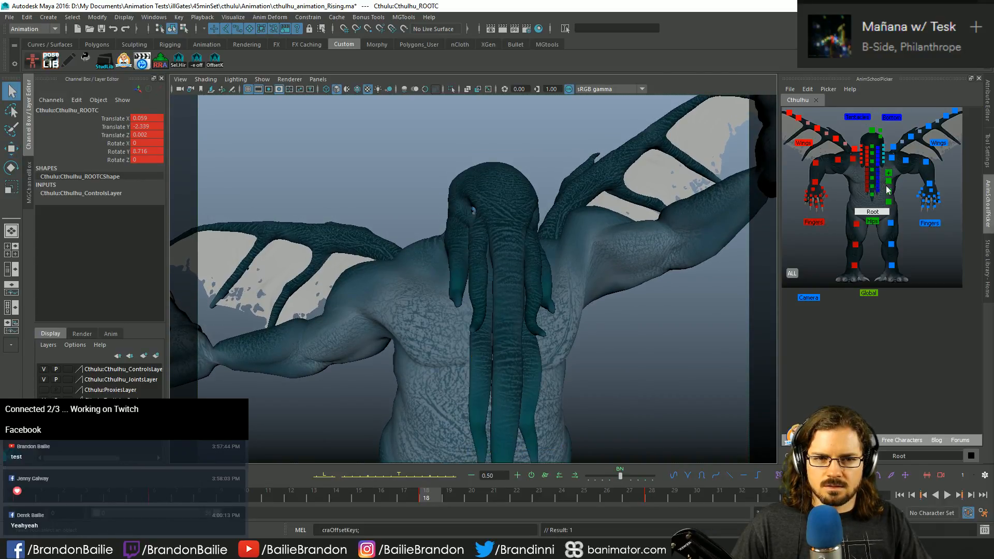
Step: Rotate the three spine FK controls to bend the torso forward, to about rotation X 12°, Y -0.3°
{"action": "left_click", "coordinate": [888, 181]}
{"action": "key", "text": "e"}
{"action": "left_click_drag", "start_coordinate": [506, 327], "coordinate": [483, 333]}
{"action": "key", "text": "q"}
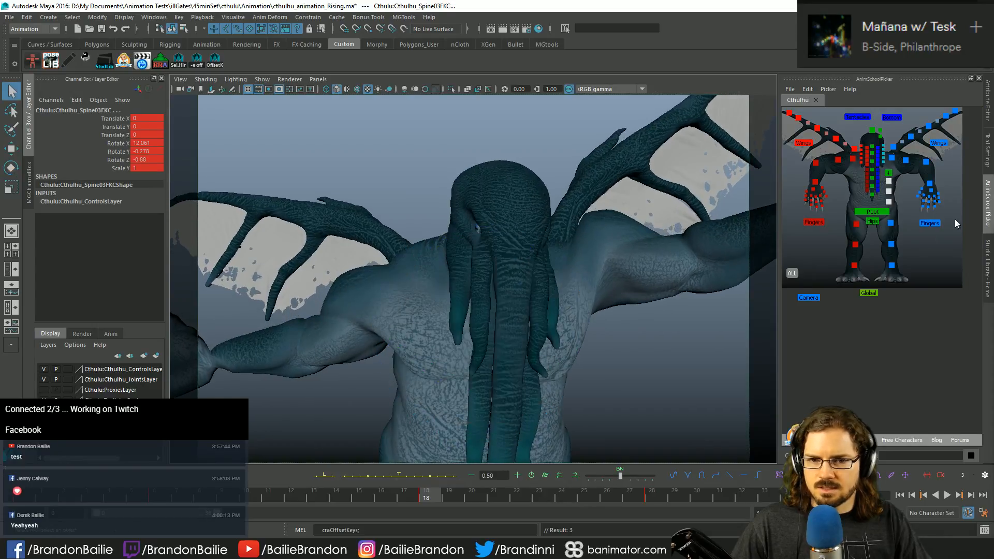
Step: Try to reposition the left clavicle and left FK shoulder by translating them
{"action": "left_click", "coordinate": [891, 158]}
{"action": "key", "text": "w"}
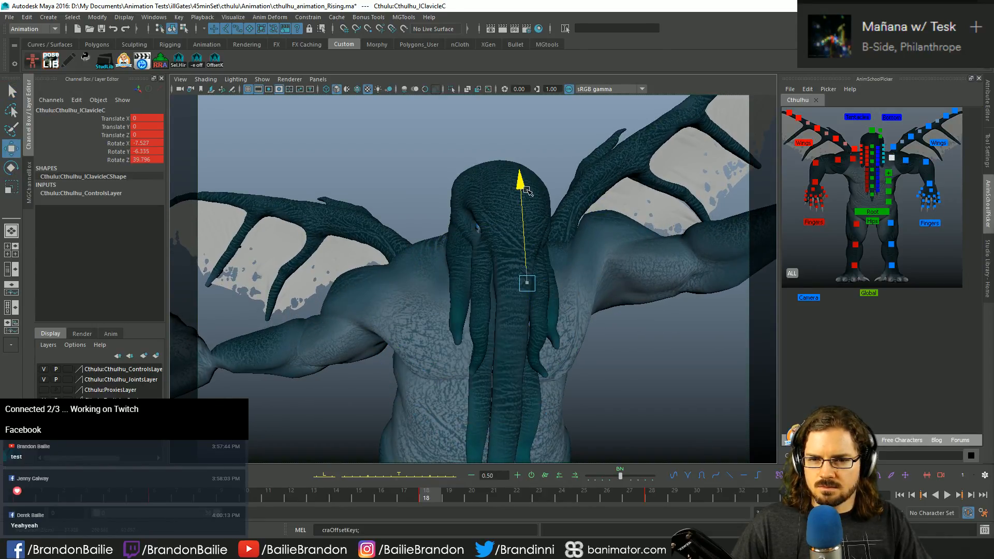
{"action": "key", "text": "ctrl+z"}
{"action": "left_click", "coordinate": [907, 161]}
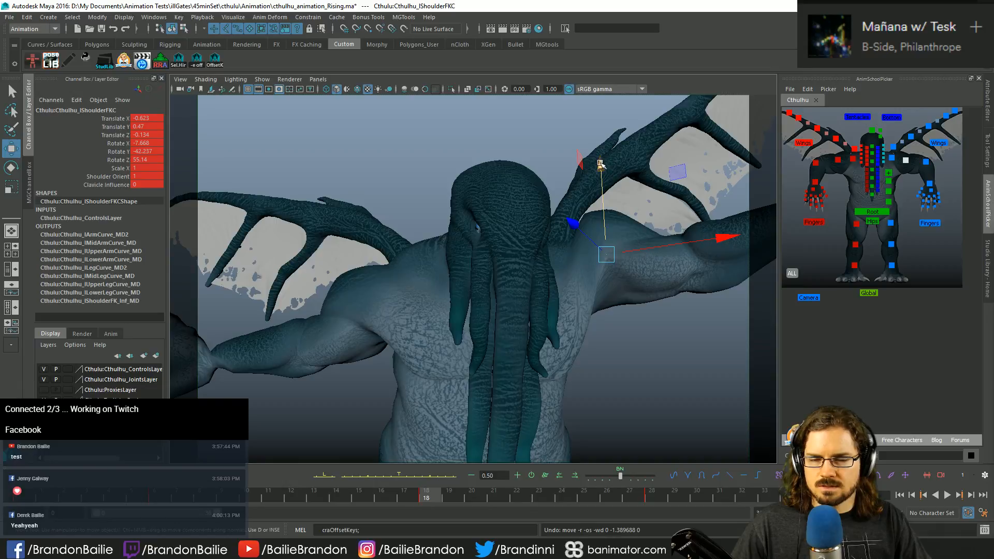
{"action": "left_click_drag", "start_coordinate": [600, 165], "coordinate": [602, 176]}
{"action": "key", "text": "ctrl+z"}
{"action": "key", "text": "w"}
{"action": "left_click_drag", "start_coordinate": [604, 242], "coordinate": [576, 230]}
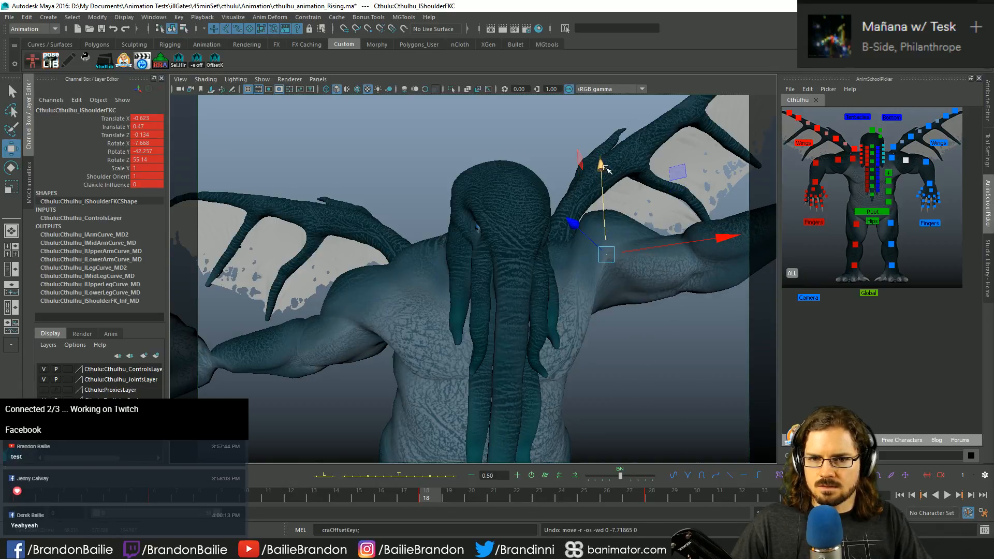
{"action": "left_click_drag", "start_coordinate": [601, 166], "coordinate": [597, 203]}
{"action": "key", "text": "ctrl+z"}
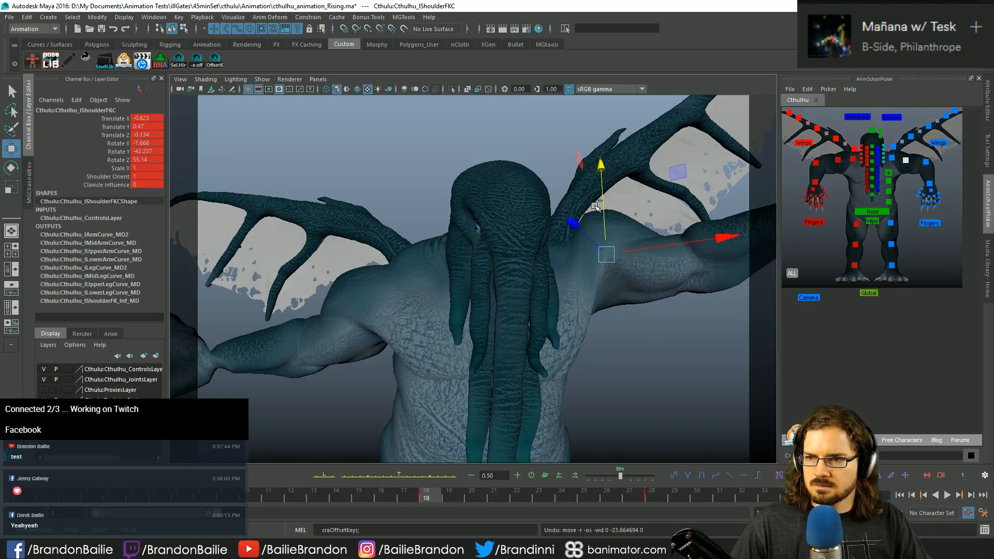
{"action": "key", "text": "ctrl+z"}
Step: Rotate the left FK shoulder to lower the arm, to about X 16.6°, Y -6.8°, Z 58.1°, with its translation at zero
{"action": "key", "text": "q"}
{"action": "key", "text": "e"}
{"action": "left_click_drag", "start_coordinate": [579, 268], "coordinate": [587, 333]}
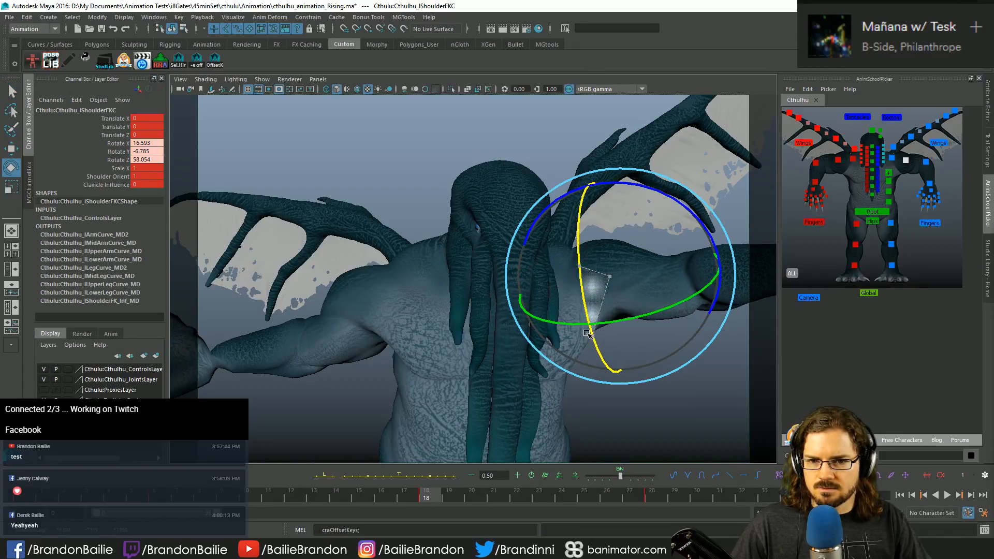
{"action": "key", "text": "q"}
{"action": "left_click", "coordinate": [661, 340]}
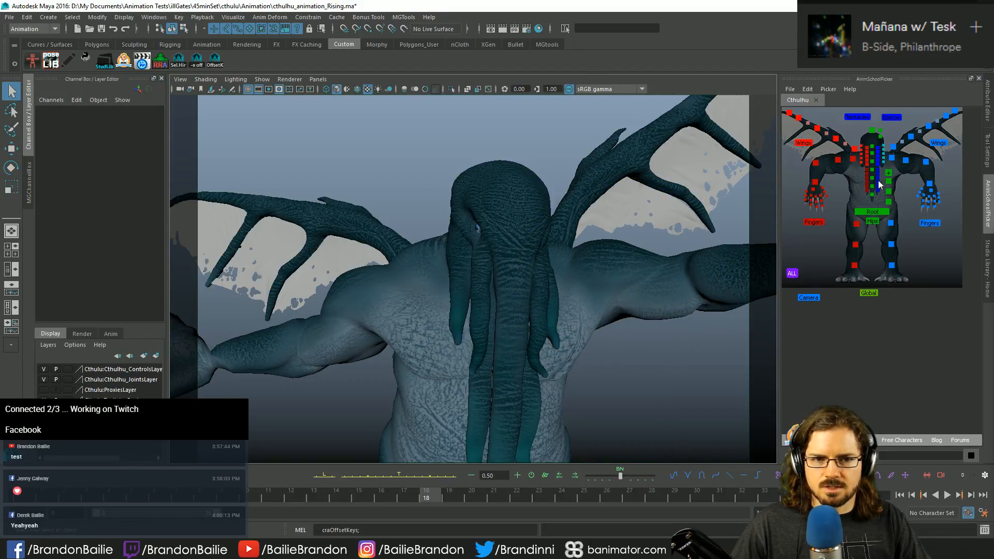
Step: Rotate the right FK shoulder to about X 6.4°, Y 20.4°, Z 13.3°
{"action": "left_click", "coordinate": [837, 164]}
{"action": "key", "text": "e"}
{"action": "left_click_drag", "start_coordinate": [445, 258], "coordinate": [452, 271]}
{"action": "left_click_drag", "start_coordinate": [326, 264], "coordinate": [347, 370]}
{"action": "key", "text": "q"}
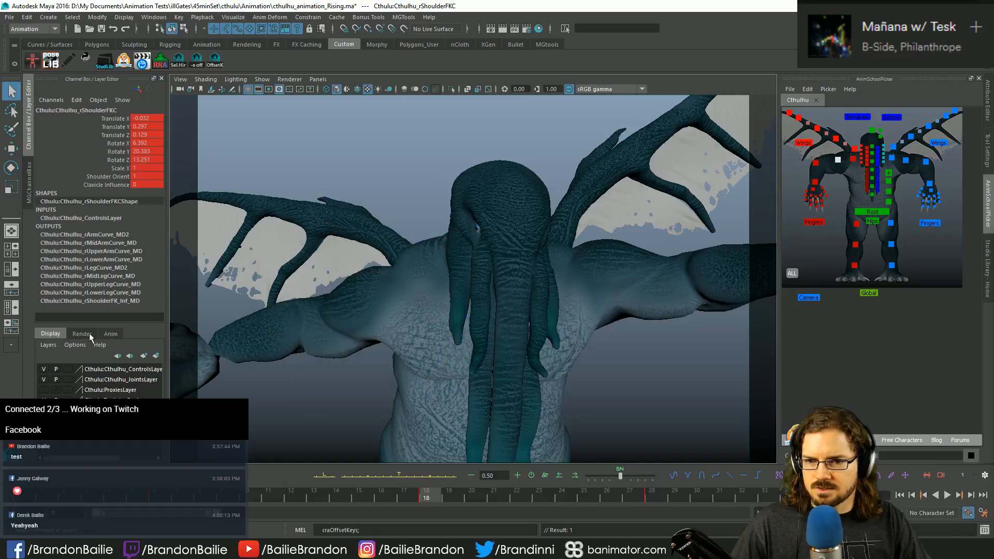
Step: Twist the right FK wrist to about rotation X 2.5° at frame 18
{"action": "left_click", "coordinate": [816, 185]}
{"action": "key", "text": "e"}
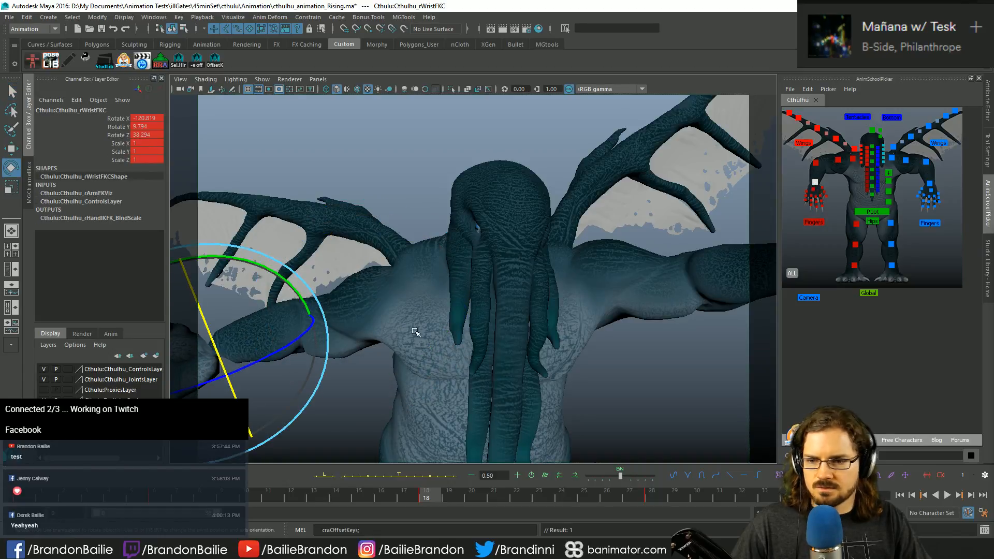
{"action": "left_click_drag", "start_coordinate": [192, 293], "coordinate": [215, 375]}
{"action": "key", "text": "q"}
{"action": "left_click_drag", "start_coordinate": [377, 306], "coordinate": [389, 301], "text": "alt"}
{"action": "key", "text": "period"}
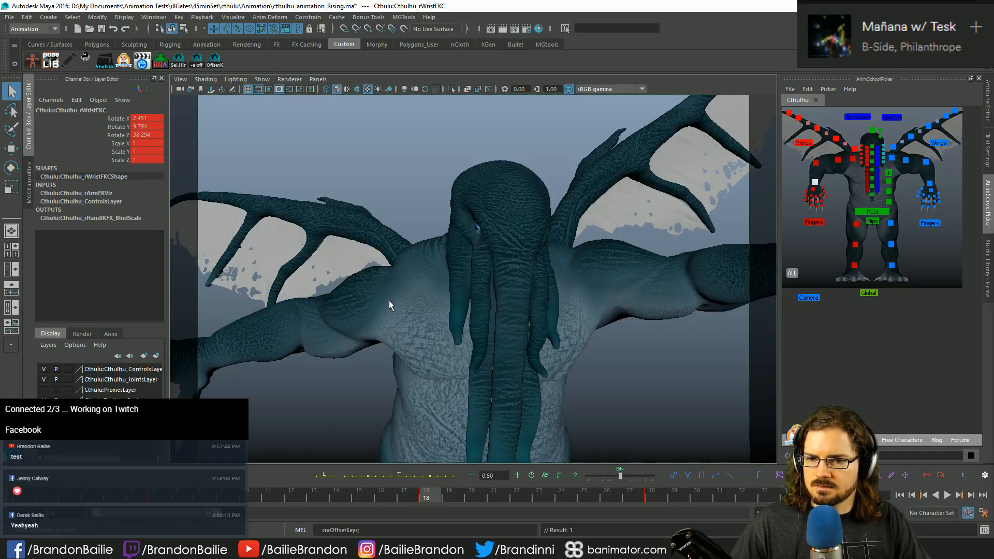
Step: Bend the three spine FK controls further forward, to about rotation X 15°, Y -0.5°, Z 0.4°
{"action": "left_click_drag", "start_coordinate": [889, 207], "coordinate": [884, 177]}
{"action": "key", "text": "e"}
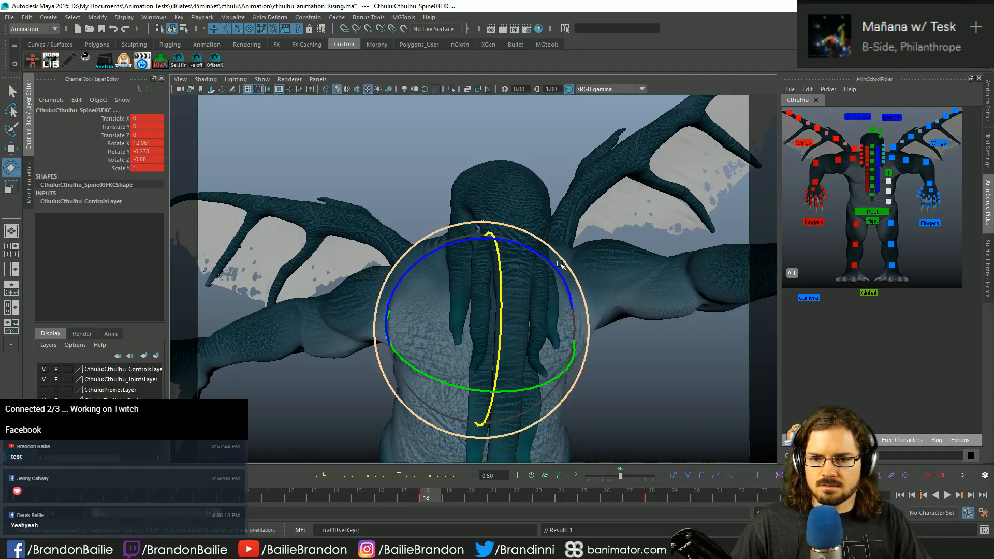
{"action": "left_click_drag", "start_coordinate": [484, 321], "coordinate": [465, 286]}
Step: Lower the root control's Translate Y key at frame 18 to about -2.77 in the Graph Editor
{"action": "left_click", "coordinate": [872, 211]}
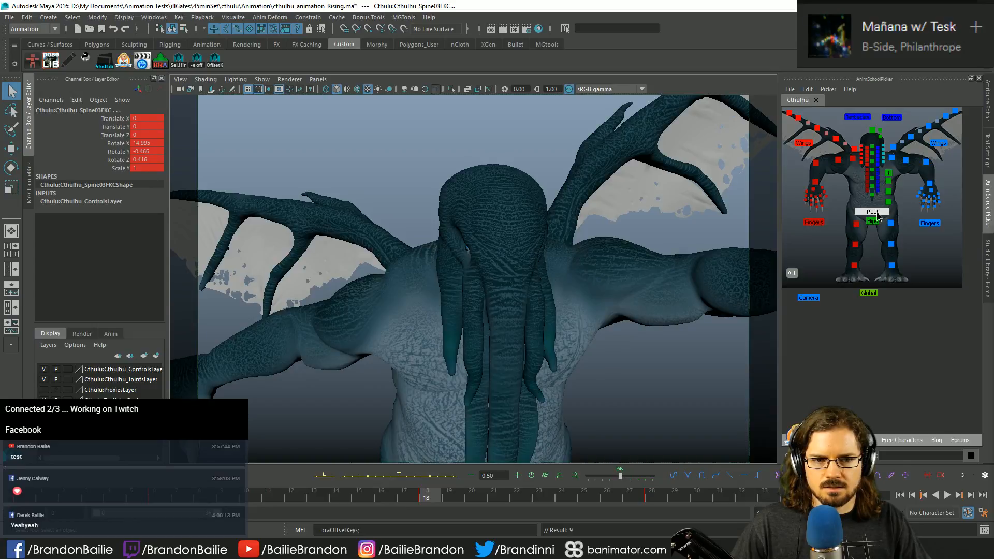
{"action": "key", "text": "w"}
{"action": "key", "text": "space"}
{"action": "left_click", "coordinate": [222, 319]}
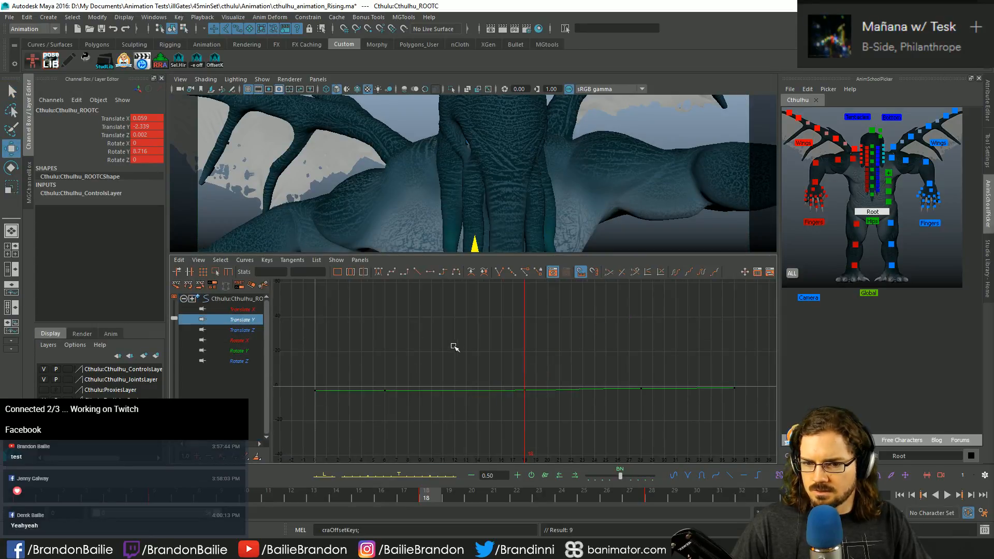
{"action": "key", "text": "f"}
{"action": "left_click_drag", "start_coordinate": [549, 382], "coordinate": [516, 445]}
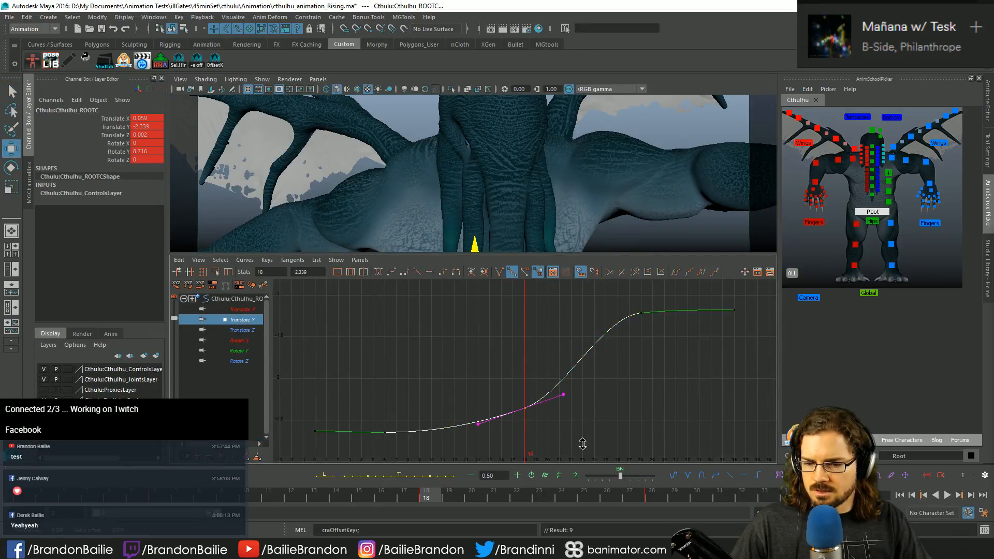
{"action": "middle_click_drag", "start_coordinate": [582, 454], "coordinate": [573, 447]}
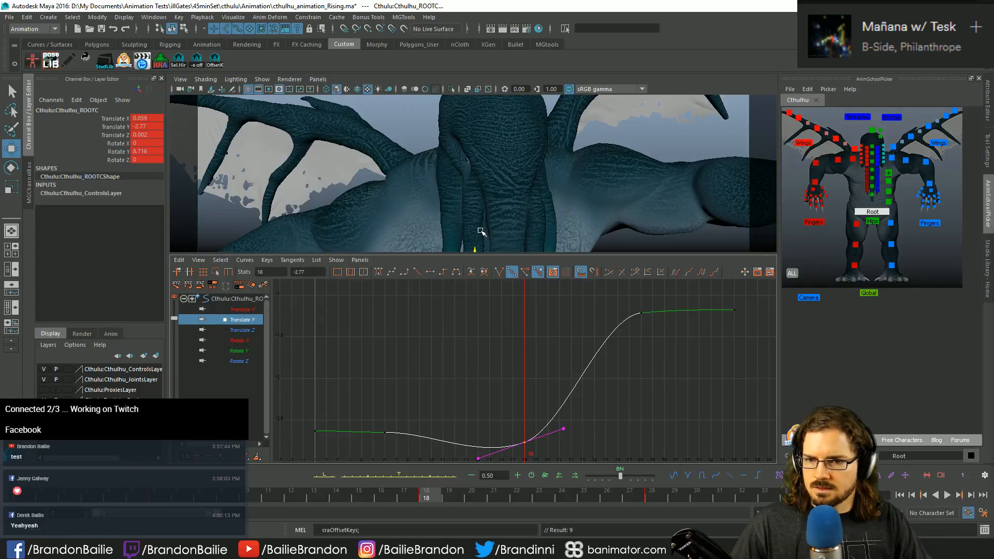
{"action": "left_click", "coordinate": [437, 360]}
{"action": "key", "text": "space"}
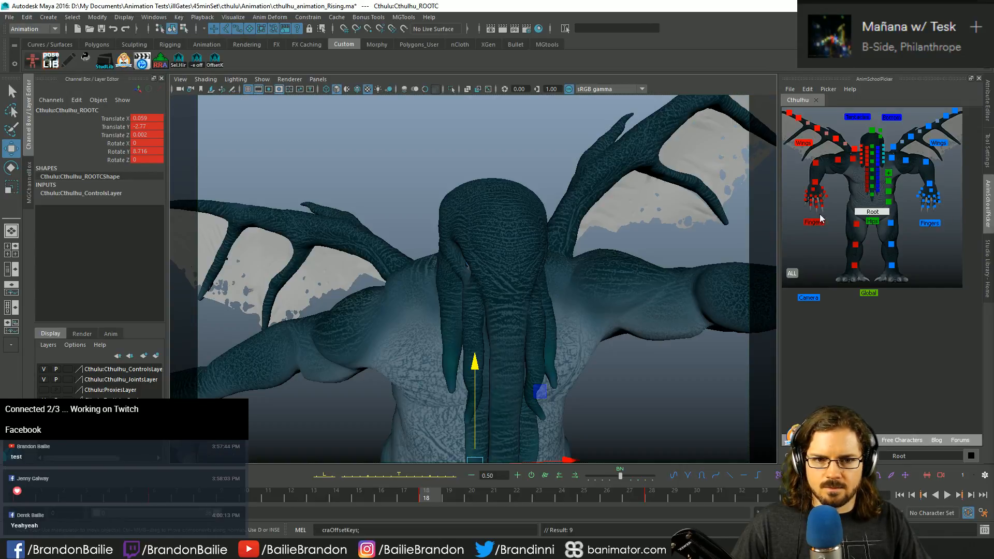
Step: Select all character controls and set the tangents of all their keys to auto in the Graph Editor
{"action": "left_click", "coordinate": [792, 274]}
{"action": "key", "text": "space"}
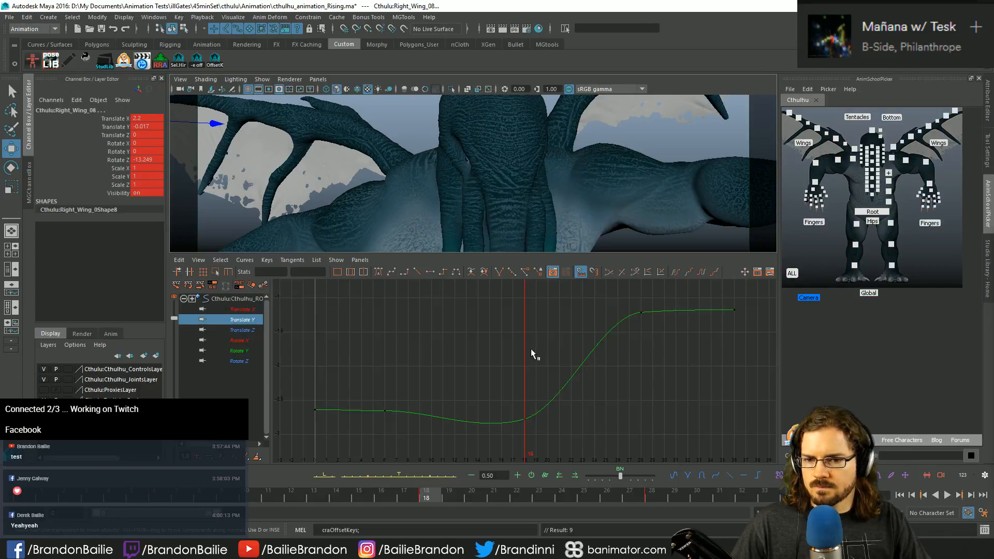
{"action": "key", "text": "a"}
{"action": "left_click_drag", "start_coordinate": [428, 336], "coordinate": [652, 430]}
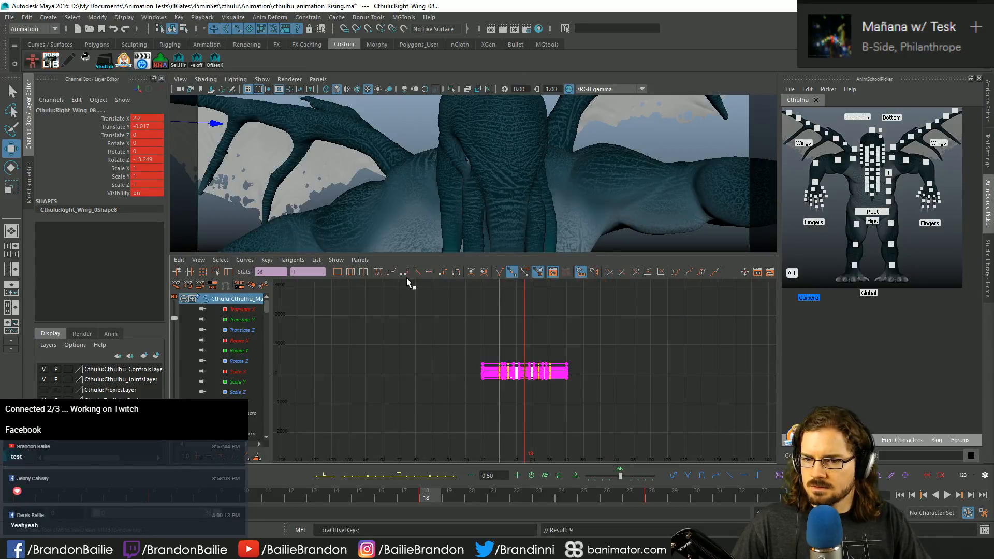
{"action": "left_click", "coordinate": [376, 273]}
{"action": "left_click", "coordinate": [395, 359]}
{"action": "key", "text": "q"}
{"action": "key", "text": "space"}
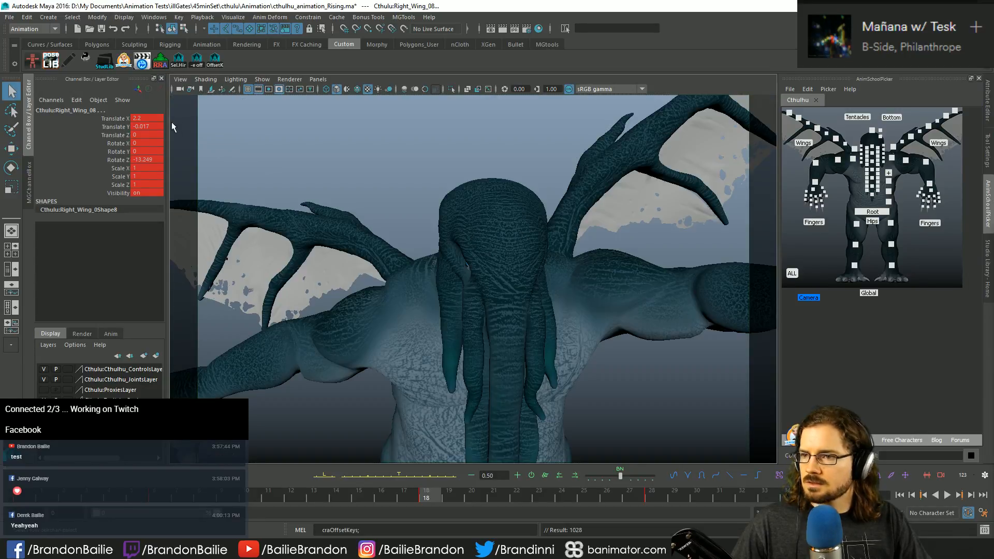
Step: Review the animation preferences, including tangent defaults and Graph Editor options, and close them without saving
{"action": "left_click", "coordinate": [162, 18]}
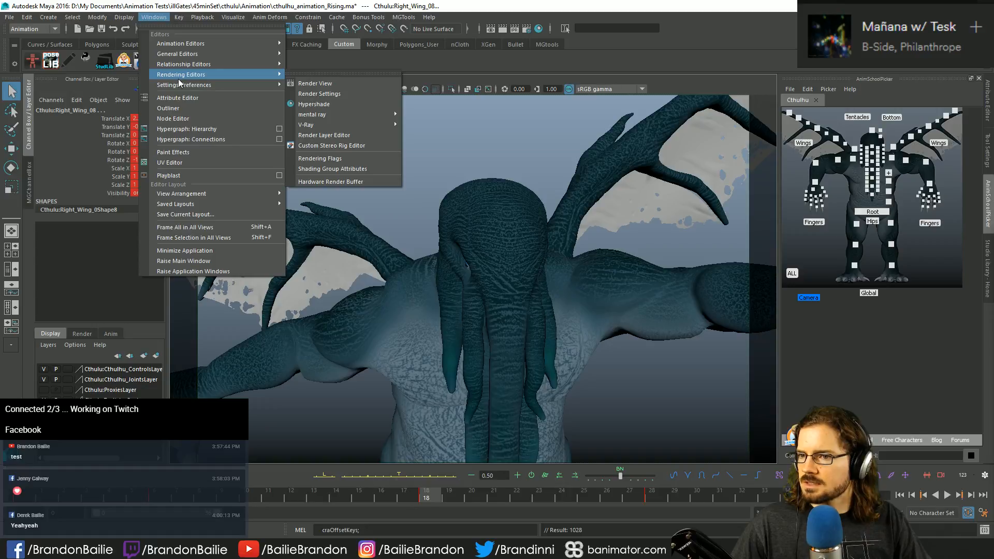
{"action": "mouse_move", "coordinate": [178, 84]}
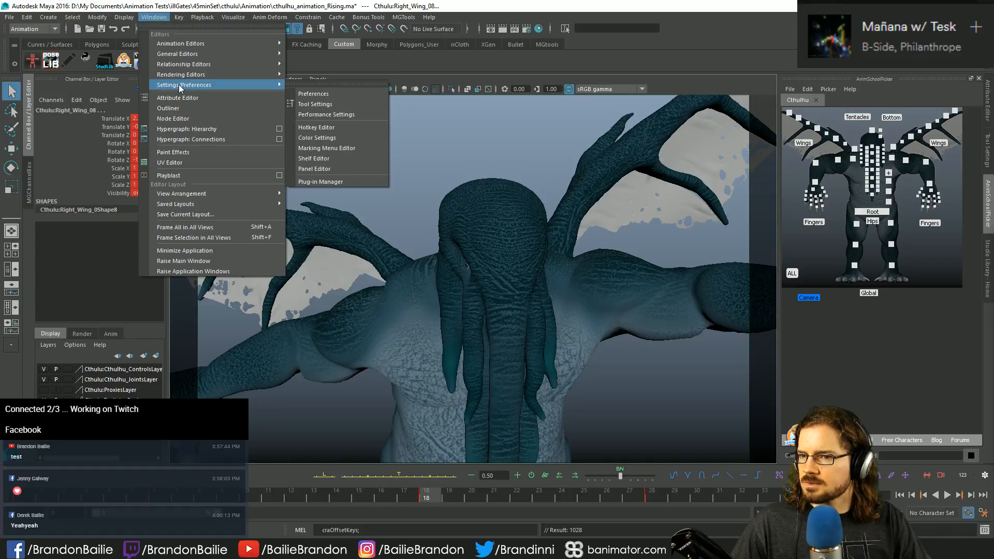
{"action": "left_click", "coordinate": [311, 94]}
{"action": "left_click", "coordinate": [378, 219]}
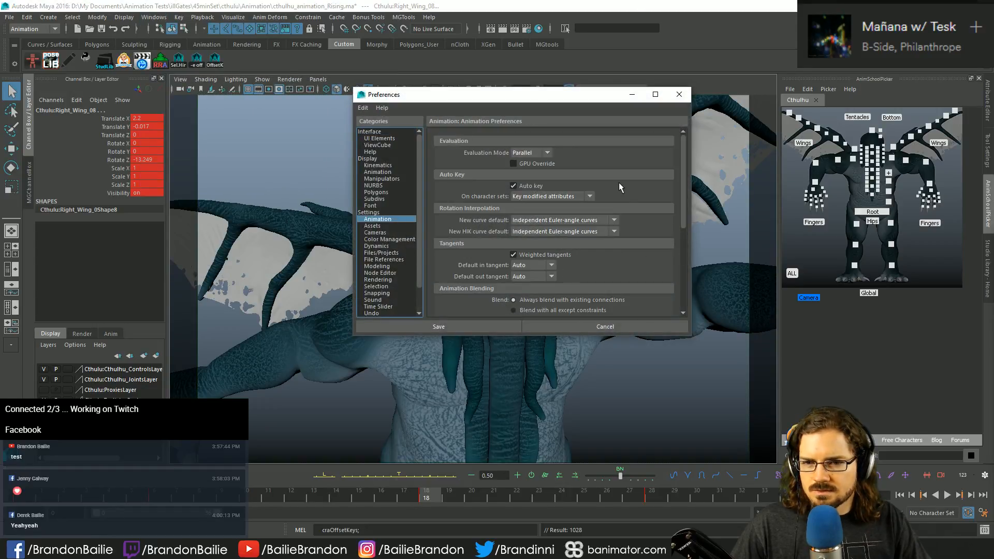
{"action": "scroll", "coordinate": [624, 179], "scroll_direction": "down", "scroll_amount": 3}
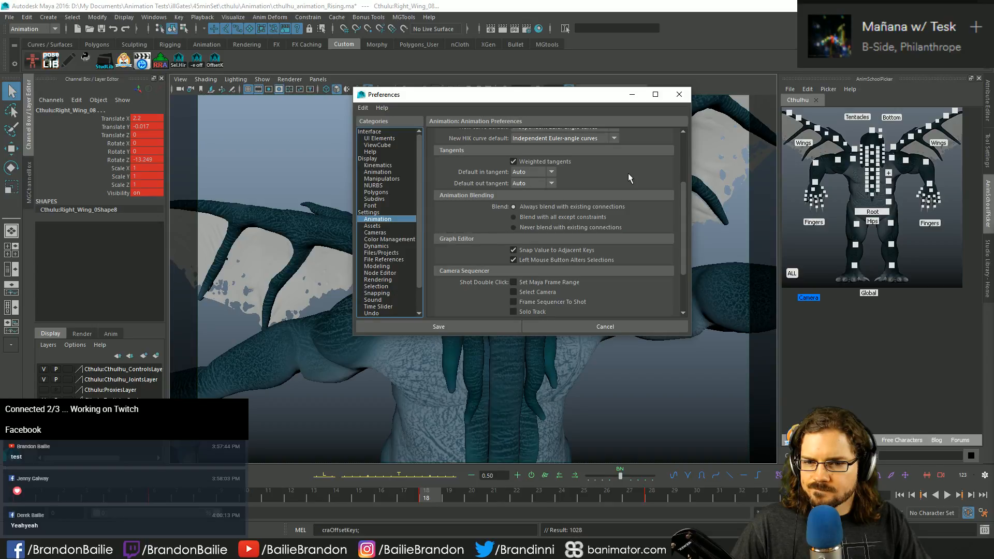
{"action": "scroll", "coordinate": [628, 173], "scroll_direction": "down", "scroll_amount": 2}
{"action": "scroll", "coordinate": [628, 173], "scroll_direction": "down", "scroll_amount": 1}
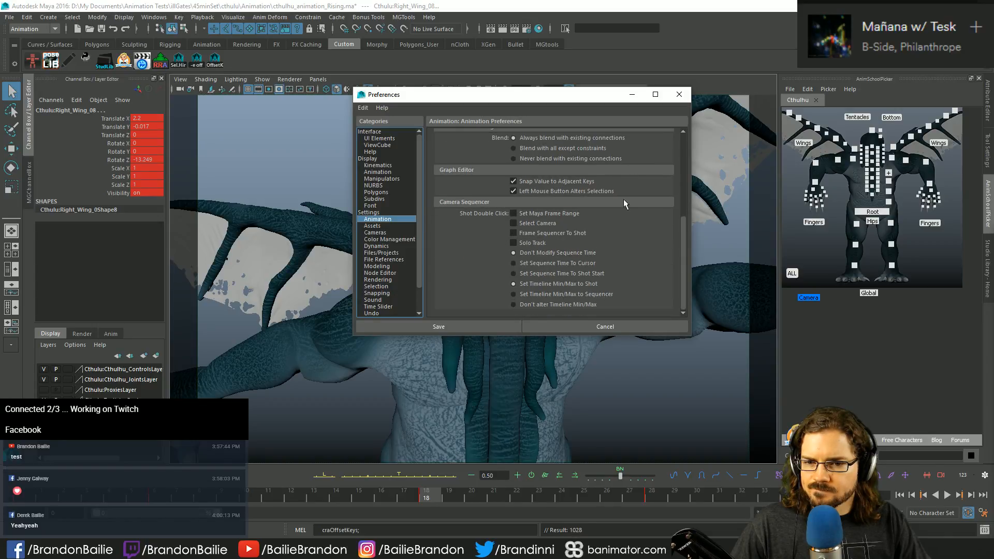
{"action": "left_click", "coordinate": [590, 327]}
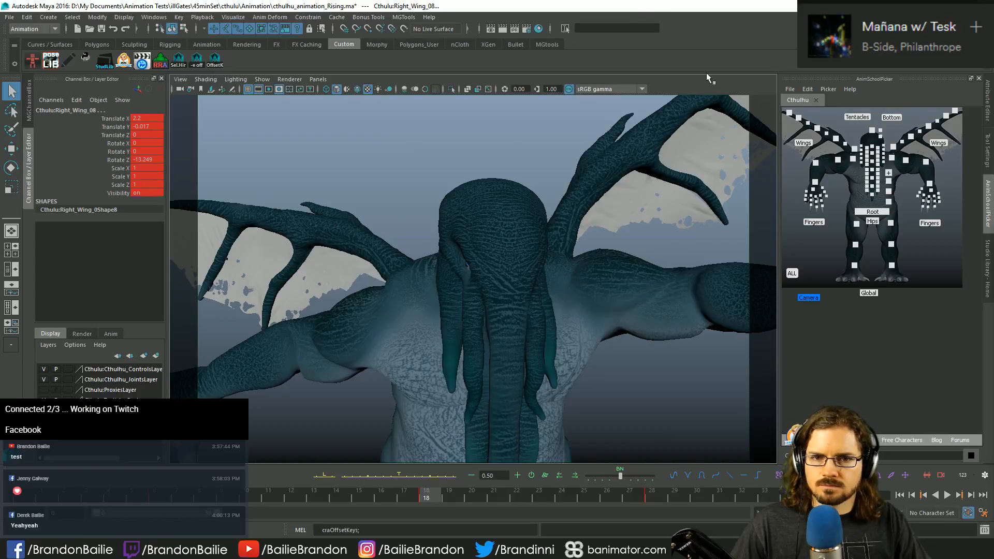
Step: Step back and forth through the keyed poses to review the rising motion
{"action": "key", "text": "comma"}
{"action": "key", "text": "comma"}
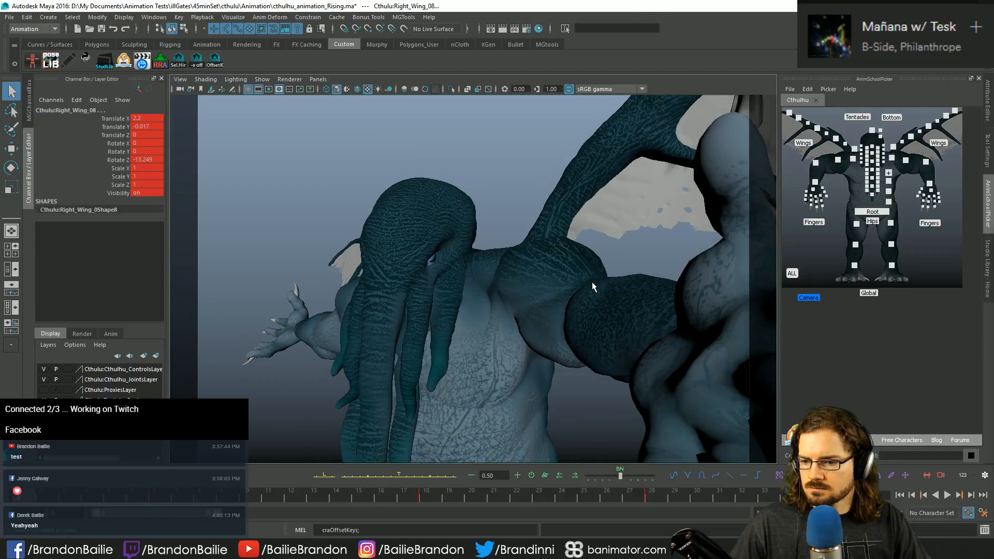
{"action": "key", "text": "period"}
{"action": "key", "text": "period"}
{"action": "key", "text": "period"}
{"action": "key", "text": "period"}
{"action": "key", "text": "period"}
{"action": "key", "text": "period"}
{"action": "key", "text": "period"}
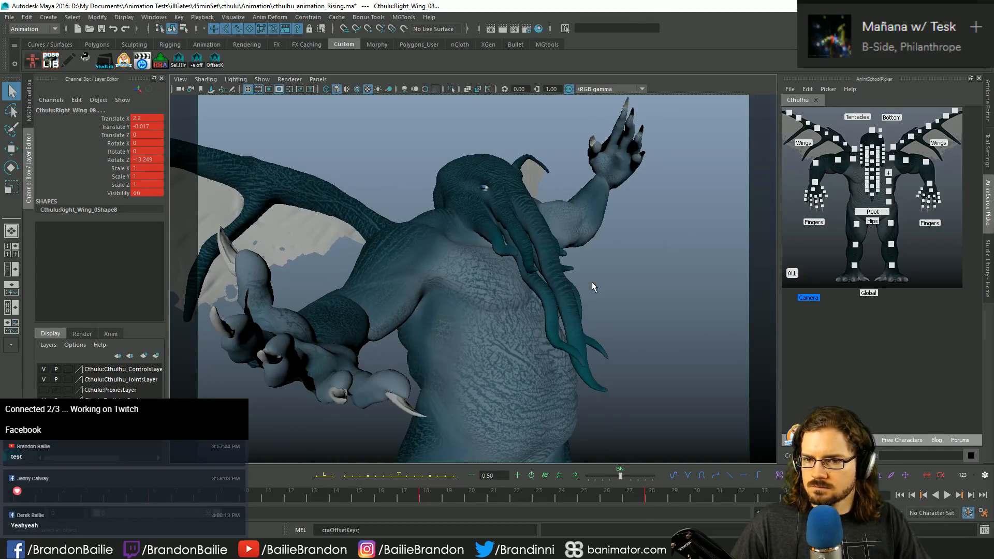
{"action": "key", "text": "period"}
{"action": "key", "text": "period"}
{"action": "key", "text": "period"}
{"action": "key", "text": "period"}
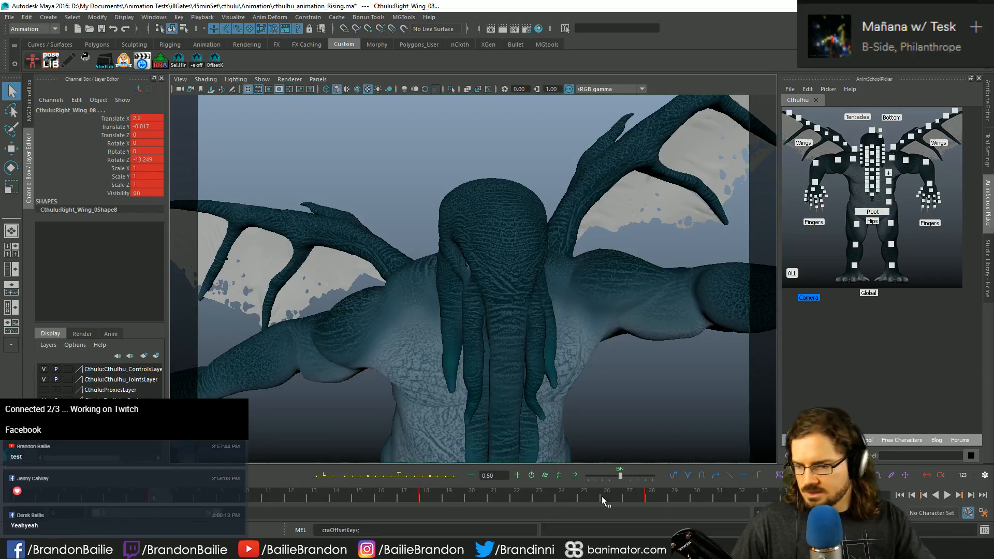
{"action": "key", "text": "comma"}
{"action": "key", "text": "comma"}
{"action": "key", "text": "period"}
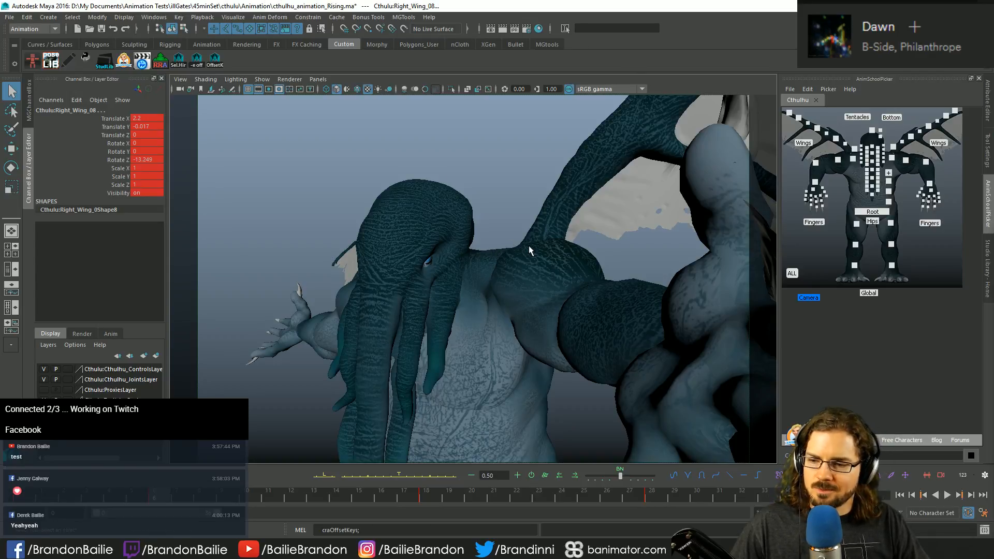
Step: Flip back and forth between the keyed poses of the rising motion to compare them
{"action": "key", "text": "comma"}
{"action": "key", "text": "period"}
{"action": "key", "text": "period"}
{"action": "key", "text": "period"}
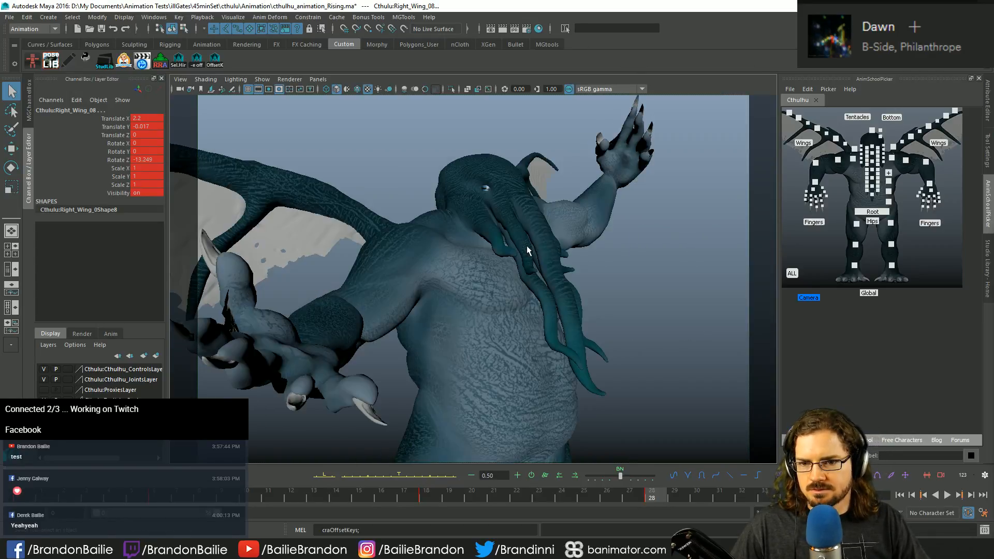
{"action": "key", "text": "comma"}
{"action": "key", "text": "comma"}
{"action": "key", "text": "period"}
{"action": "key", "text": "period"}
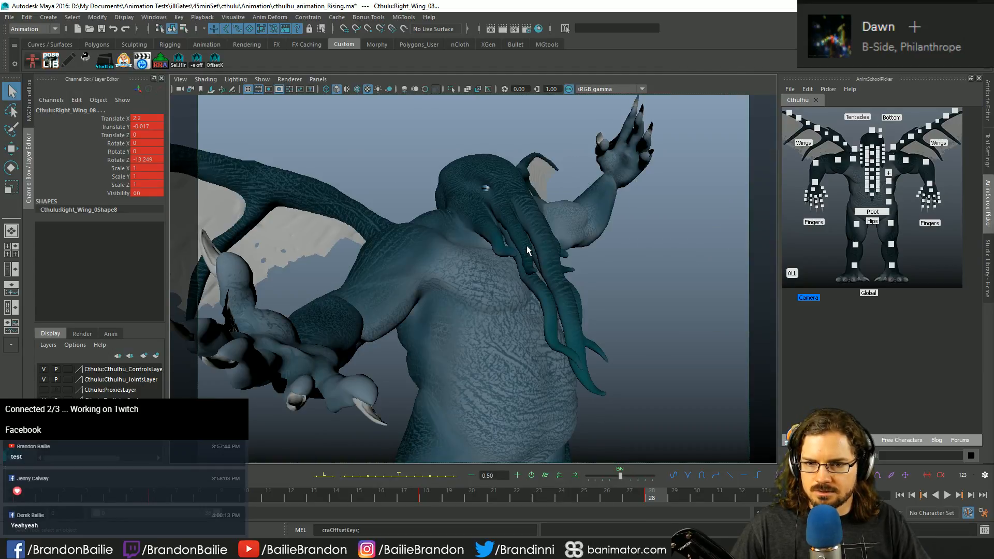
{"action": "key", "text": "comma"}
{"action": "key", "text": "comma"}
{"action": "key", "text": "comma"}
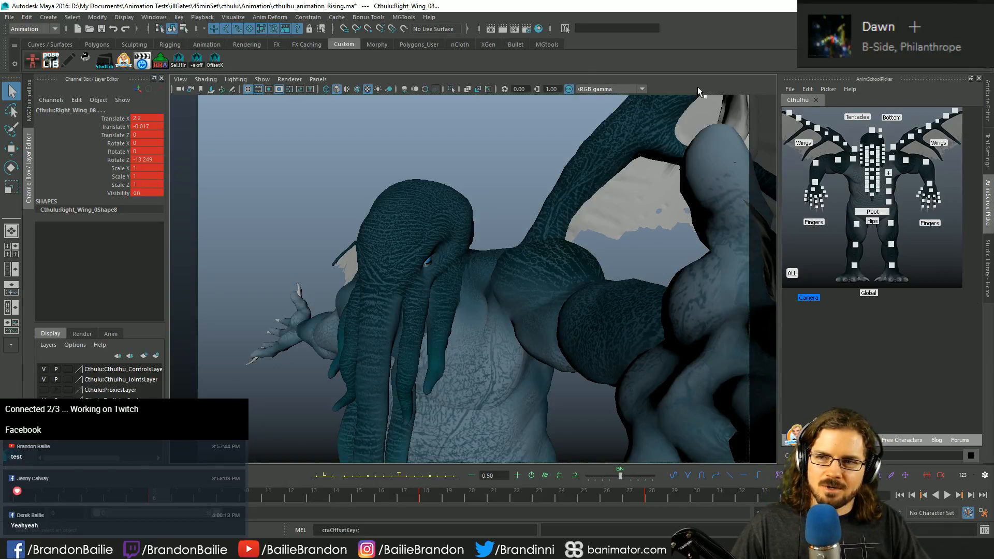
{"action": "key", "text": "comma"}
{"action": "key", "text": "period"}
Step: Step frame by frame through the in-betweens up to about frame 13 to examine the movement leading into the frame 18 breakdown
{"action": "key", "text": "alt+period"}
{"action": "key", "text": "alt+period"}
{"action": "key", "text": "alt+period"}
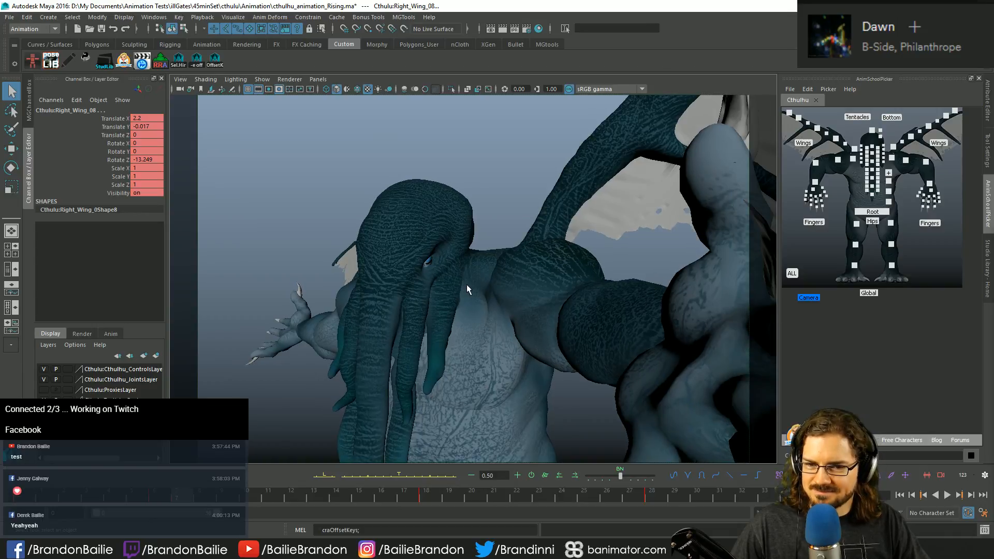
{"action": "key", "text": "alt+period"}
{"action": "key", "text": "alt+period"}
{"action": "key", "text": "alt+period"}
{"action": "key", "text": "alt+period"}
{"action": "key", "text": "alt+comma"}
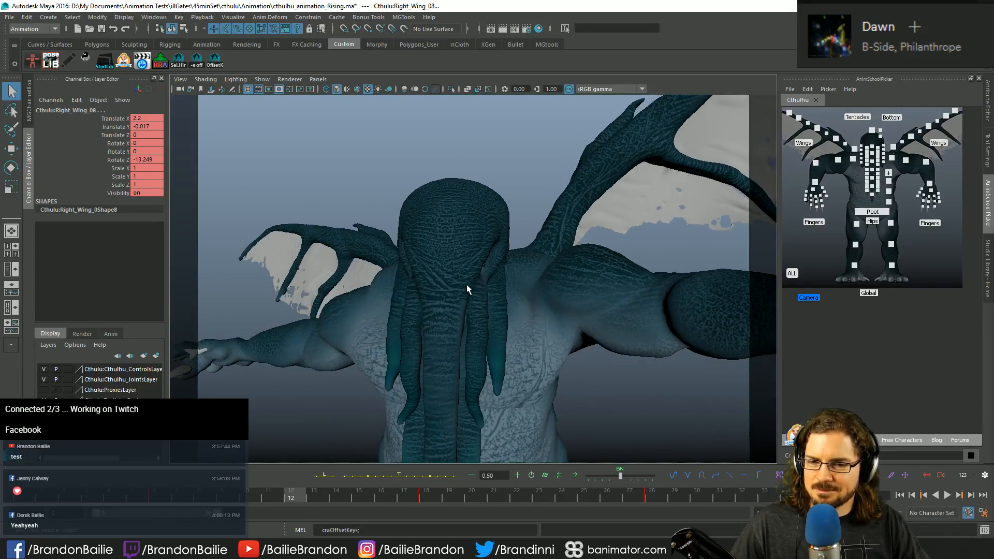
{"action": "key", "text": "alt+period"}
{"action": "key", "text": "alt+comma"}
{"action": "key", "text": "period"}
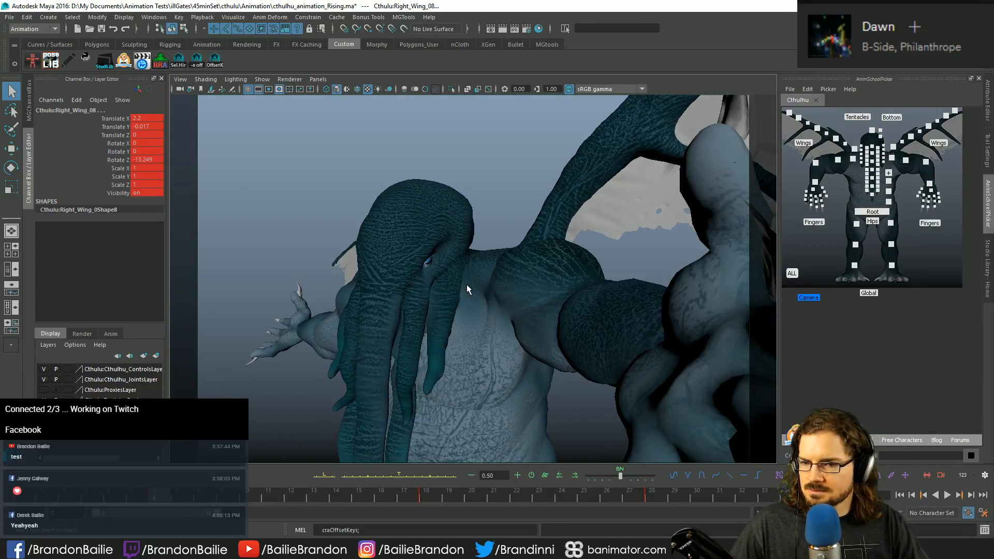
{"action": "key", "text": "comma"}
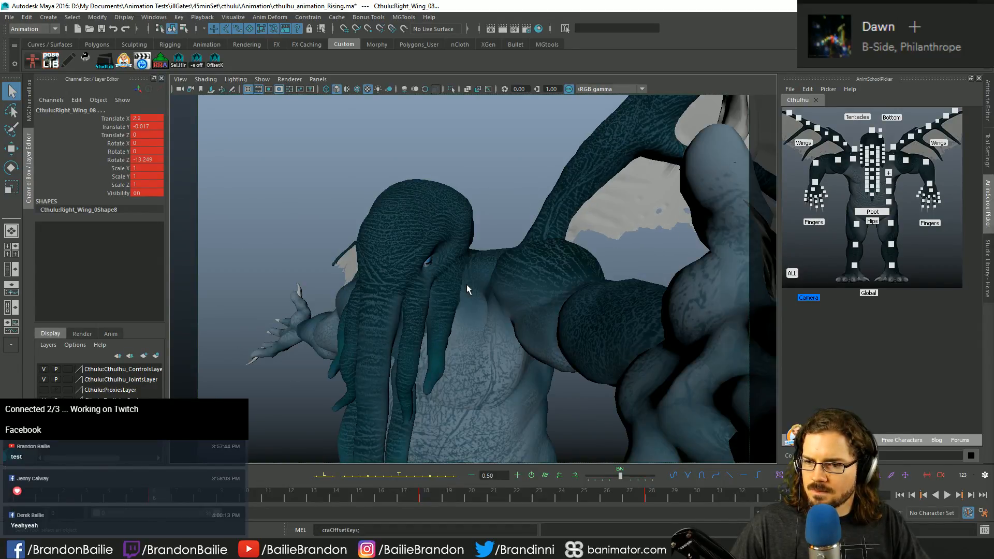
{"action": "key", "text": "alt+period"}
{"action": "key", "text": "alt+period"}
{"action": "key", "text": "alt+period"}
{"action": "key", "text": "alt+period"}
{"action": "key", "text": "alt+period"}
{"action": "key", "text": "alt+period"}
{"action": "key", "text": "alt+period"}
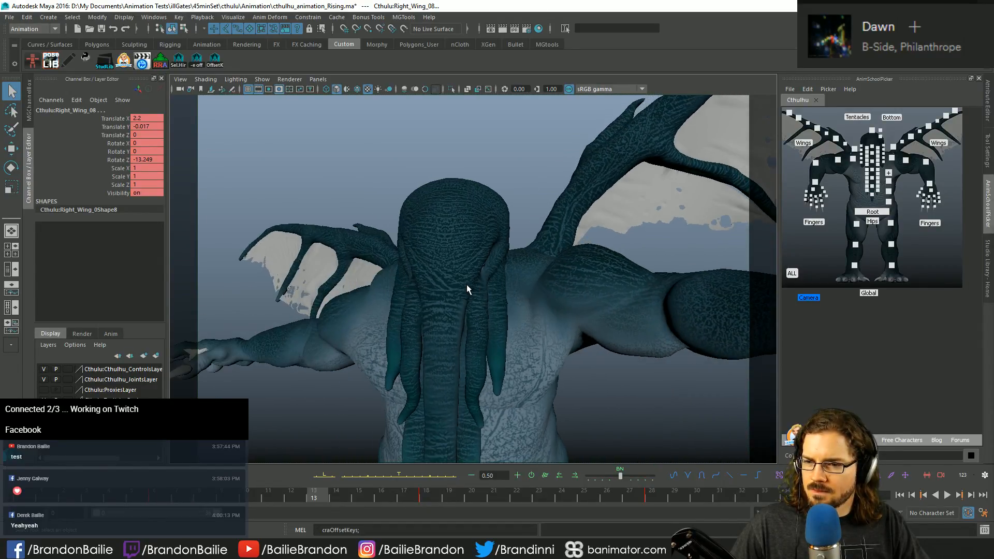
{"action": "key", "text": "alt+comma"}
{"action": "key", "text": "alt+comma"}
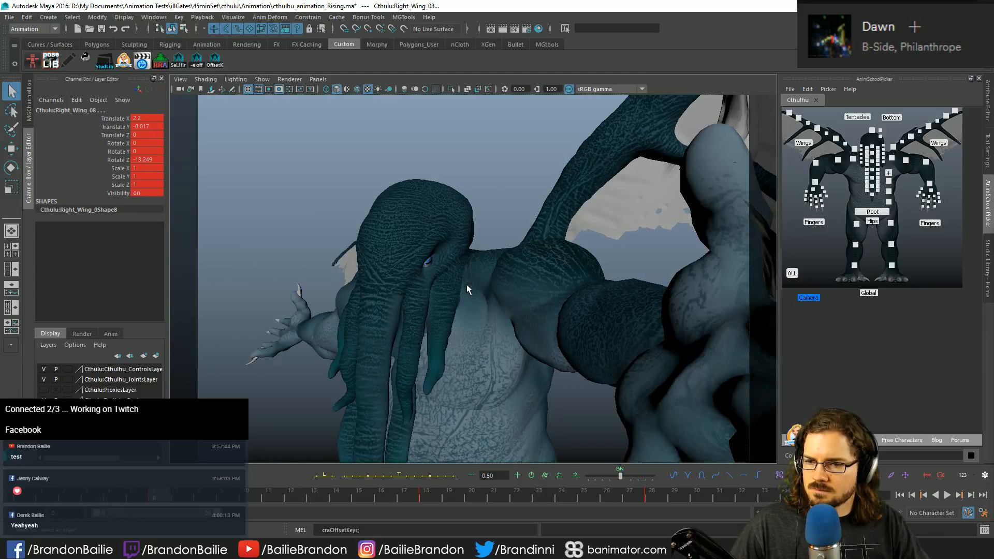
{"action": "key", "text": "alt+period"}
{"action": "key", "text": "alt+period"}
{"action": "key", "text": "alt+period"}
{"action": "key", "text": "alt+period"}
{"action": "key", "text": "alt+period"}
{"action": "key", "text": "alt+period"}
{"action": "key", "text": "alt+period"}
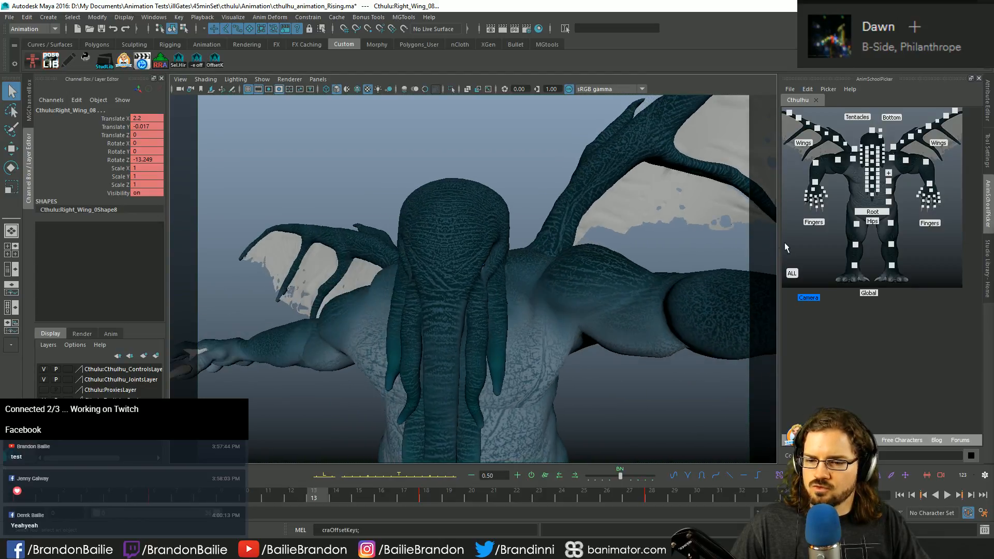
Step: Rotate the three lower spine controls at frame 18 to about 16.3, -3.4, 2.2, key the rotation and compare with neighbouring poses
{"action": "left_click", "coordinate": [888, 201]}
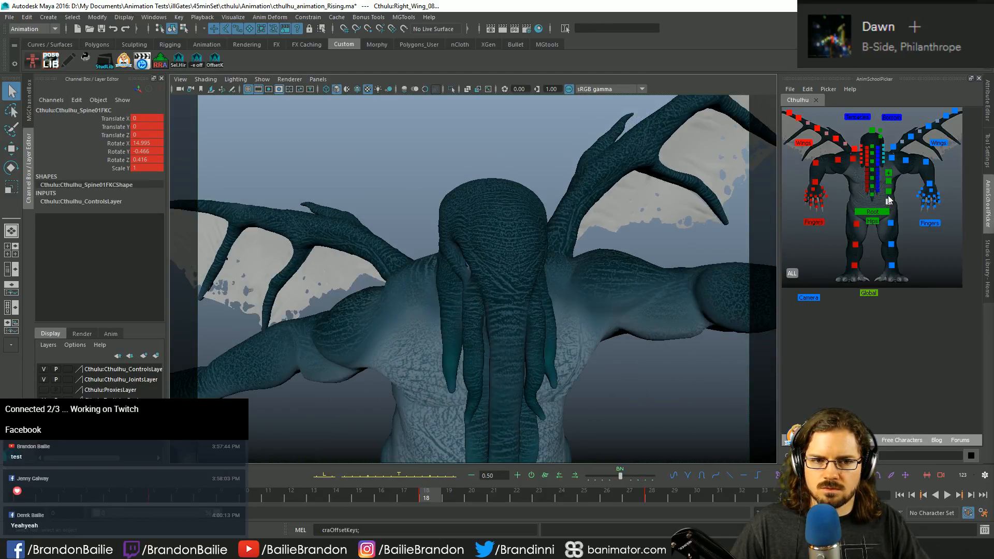
{"action": "key", "text": "e"}
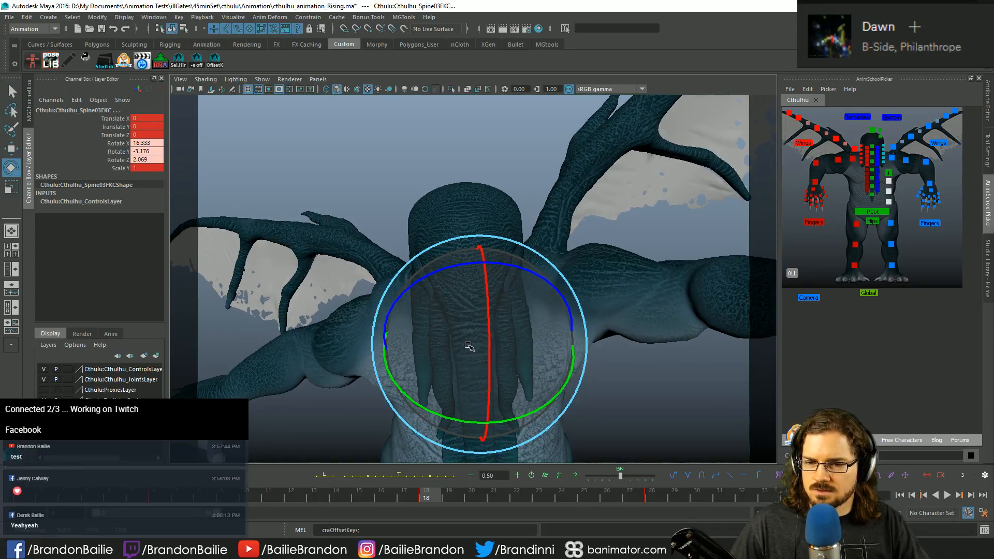
{"action": "key", "text": "shift+e"}
{"action": "key", "text": "q"}
{"action": "key", "text": "comma"}
{"action": "key", "text": "period"}
{"action": "key", "text": "period"}
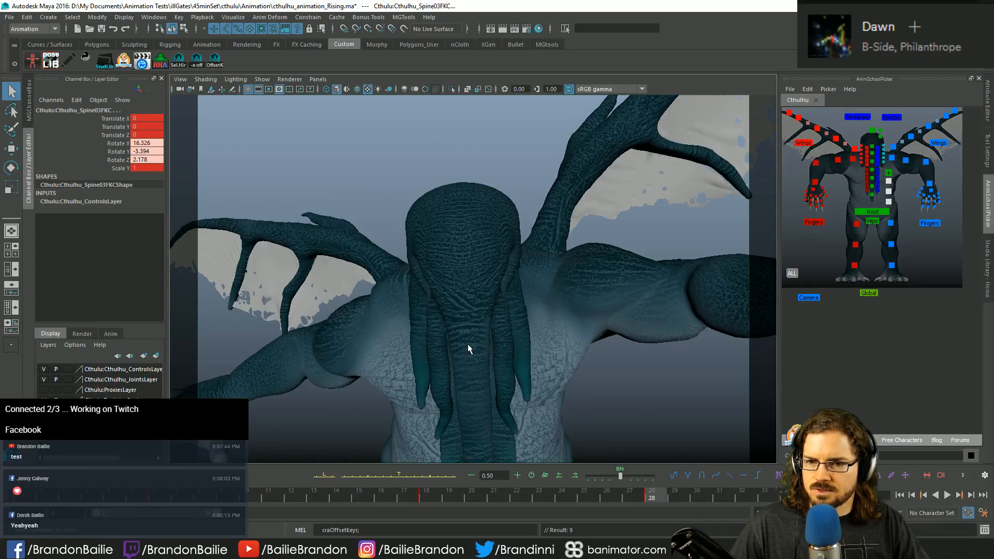
{"action": "key", "text": "comma"}
{"action": "key", "text": "comma"}
{"action": "key", "text": "comma"}
{"action": "key", "text": "period"}
{"action": "key", "text": "period"}
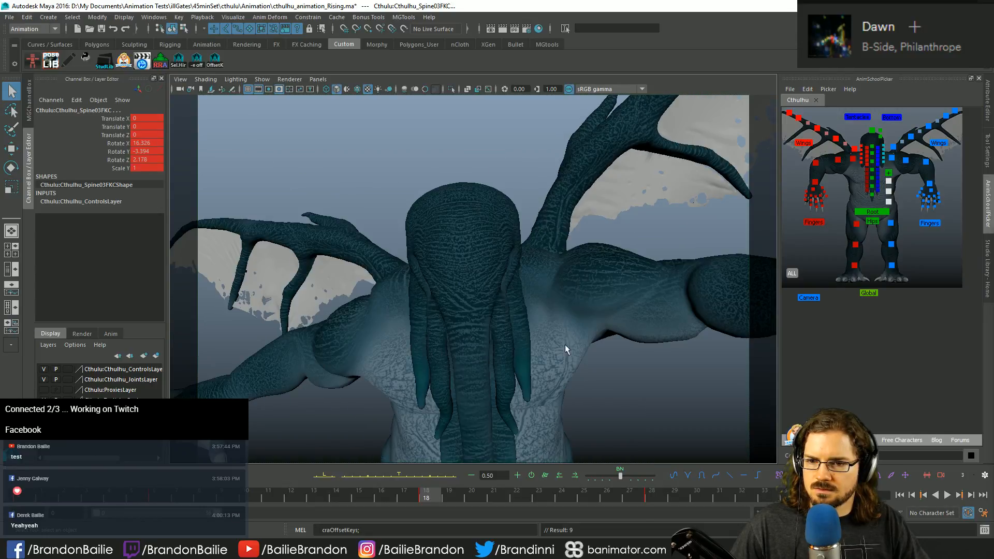
Step: Rotate the head control at frame 18 to about -21.6, 10.3, -13.1, key the rotation and compare with neighbouring poses
{"action": "key", "text": "e"}
{"action": "left_click", "coordinate": [871, 130]}
{"action": "left_click_drag", "start_coordinate": [421, 263], "coordinate": [429, 254]}
{"action": "key", "text": "shift+e"}
{"action": "key", "text": "q"}
{"action": "key", "text": "comma"}
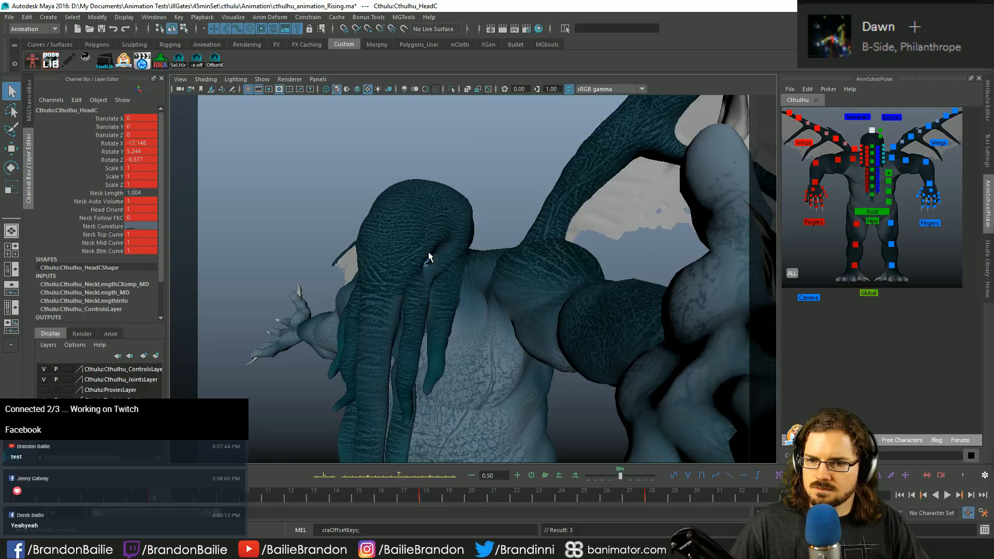
{"action": "key", "text": "period"}
{"action": "key", "text": "period"}
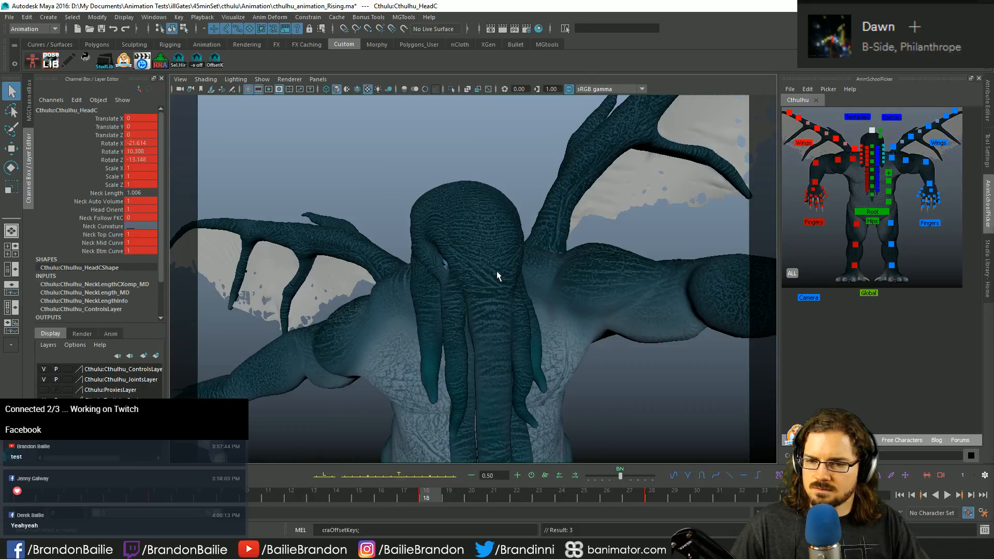
{"action": "key", "text": "comma"}
{"action": "key", "text": "comma"}
{"action": "key", "text": "period"}
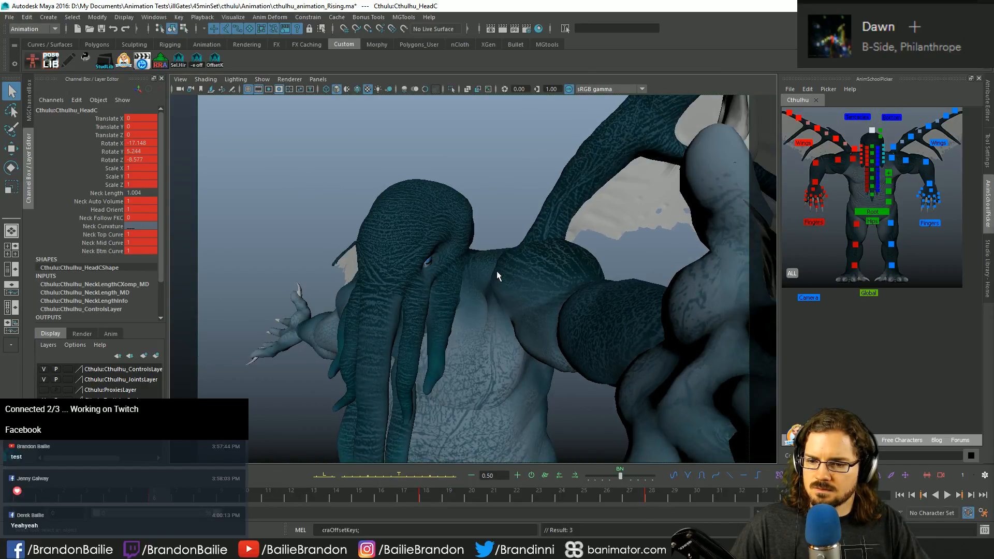
{"action": "key", "text": "period"}
{"action": "key", "text": "comma"}
{"action": "key", "text": "period"}
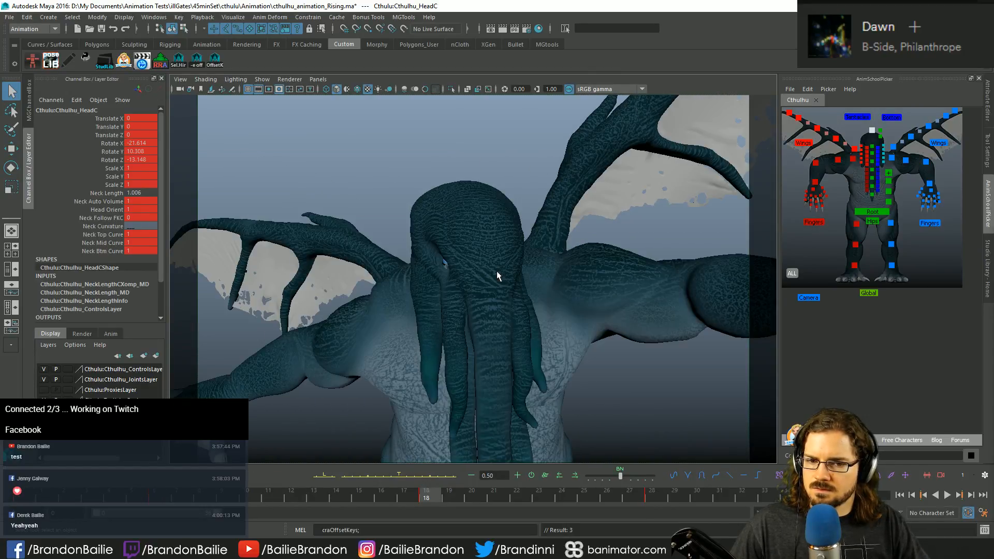
{"action": "key", "text": "comma"}
{"action": "key", "text": "comma"}
Step: Rotate the left clavicle control at frame 18 to lower the shoulder, and select the left shoulder control
{"action": "key", "text": "e"}
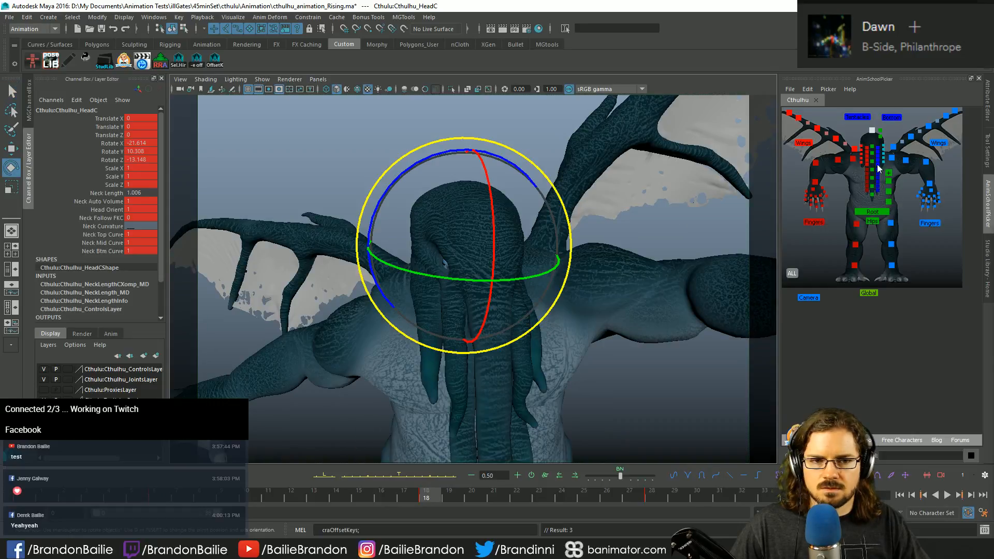
{"action": "left_click", "coordinate": [891, 157]}
{"action": "left_click_drag", "start_coordinate": [568, 226], "coordinate": [601, 247]}
{"action": "key", "text": "q"}
{"action": "left_click", "coordinate": [904, 161]}
{"action": "key", "text": "e"}
{"action": "key", "text": "w"}
{"action": "key", "text": "q"}
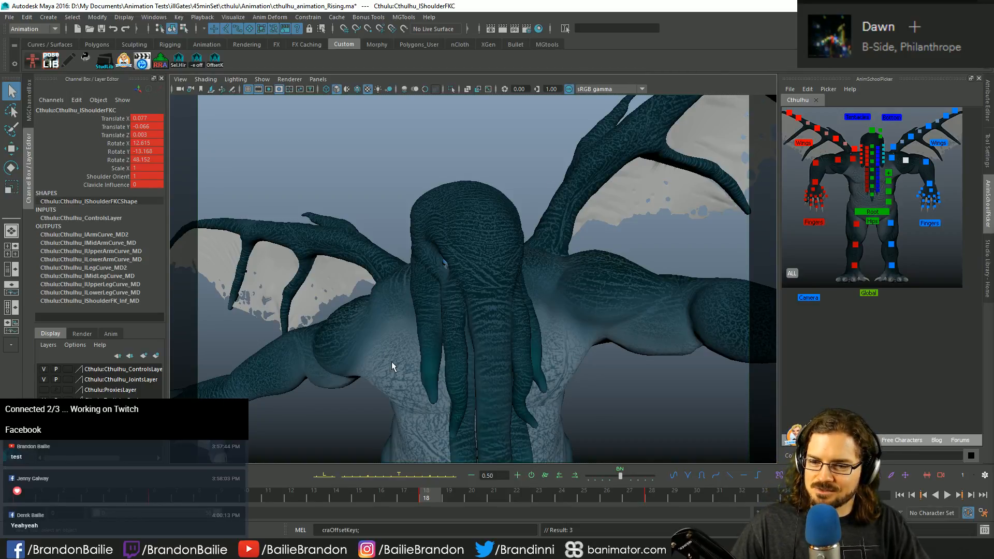
Step: Step through the keyed poses and individual frames of the rising motion, and play the animation back to check its timing
{"action": "key", "text": "comma"}
{"action": "key", "text": "period"}
{"action": "key", "text": "period"}
{"action": "key", "text": "period"}
{"action": "key", "text": "period"}
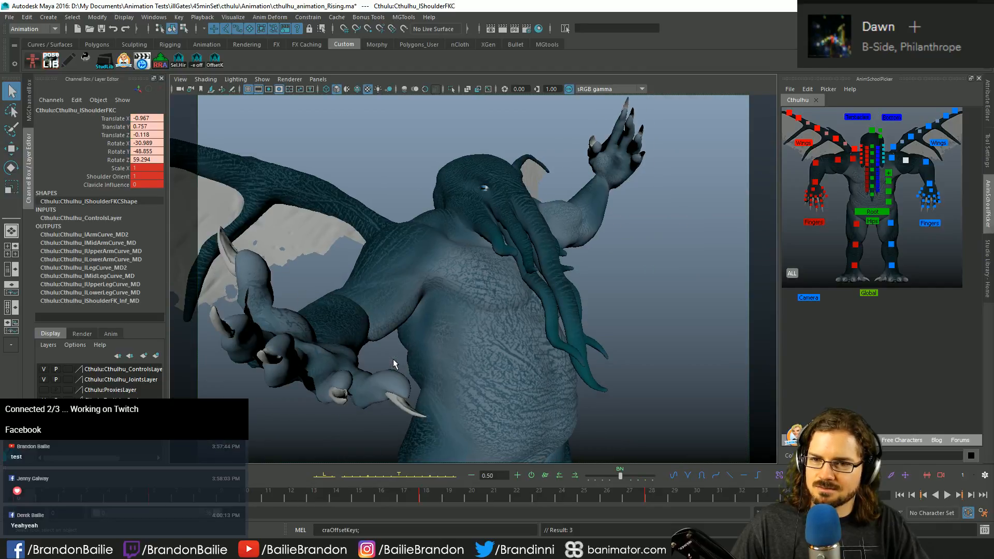
{"action": "key", "text": "period"}
{"action": "key", "text": "alt+period"}
{"action": "key", "text": "alt+period"}
{"action": "key", "text": "alt+period"}
{"action": "key", "text": "alt+period"}
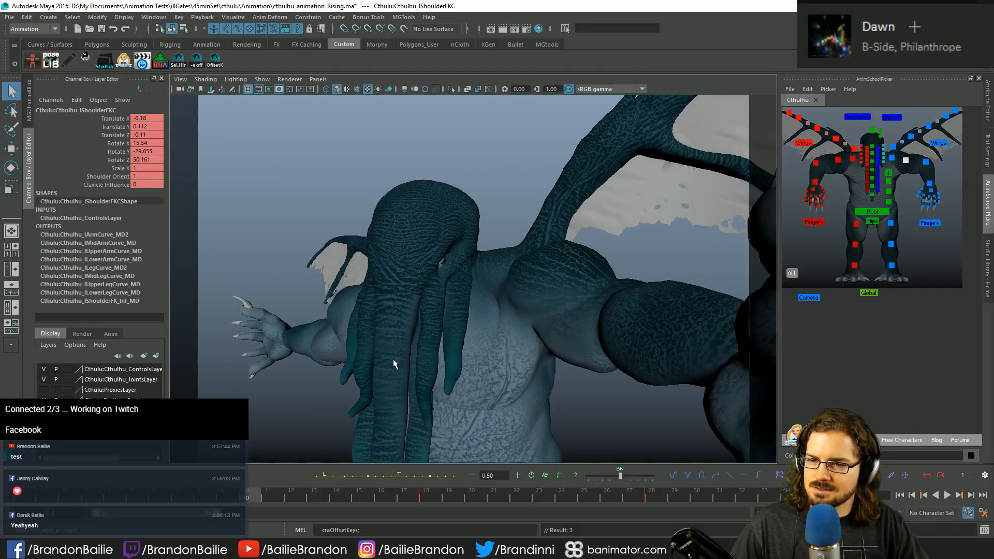
{"action": "key", "text": "alt+period"}
{"action": "key", "text": "alt+period"}
{"action": "key", "text": "alt+period"}
{"action": "key", "text": "alt+period"}
{"action": "key", "text": "alt+period"}
{"action": "key", "text": "alt+period"}
{"action": "key", "text": "alt+period"}
{"action": "key", "text": "alt+period"}
{"action": "key", "text": "alt+period"}
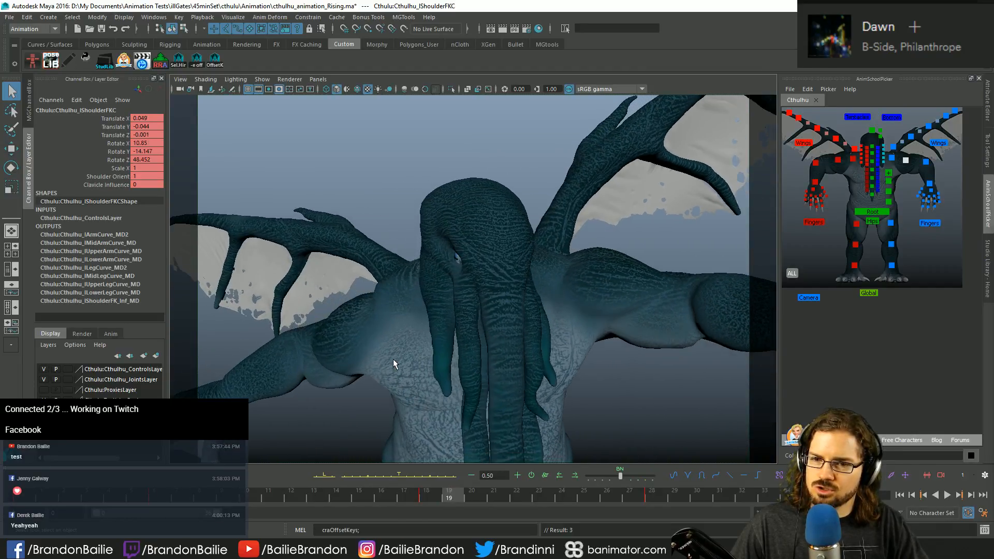
{"action": "key", "text": "alt+period"}
{"action": "key", "text": "alt+period"}
{"action": "key", "text": "alt+period"}
{"action": "key", "text": "alt+period"}
{"action": "key", "text": "alt+period"}
{"action": "key", "text": "alt+period"}
{"action": "key", "text": "alt+period"}
{"action": "key", "text": "alt+period"}
{"action": "key", "text": "alt+period"}
{"action": "key", "text": "alt+period"}
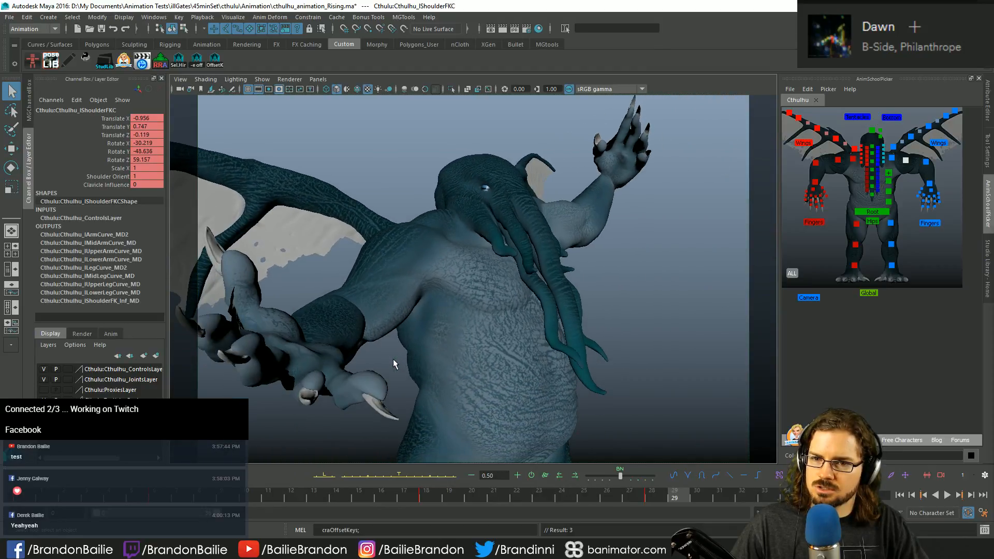
{"action": "key", "text": "alt+period"}
{"action": "key", "text": "alt+period"}
{"action": "key", "text": "alt+period"}
{"action": "key", "text": "alt+period"}
{"action": "key", "text": "alt+period"}
{"action": "key", "text": "alt+period"}
{"action": "key", "text": "alt+period"}
{"action": "key", "text": "alt+period"}
{"action": "key", "text": "alt+period"}
{"action": "key", "text": "alt+period"}
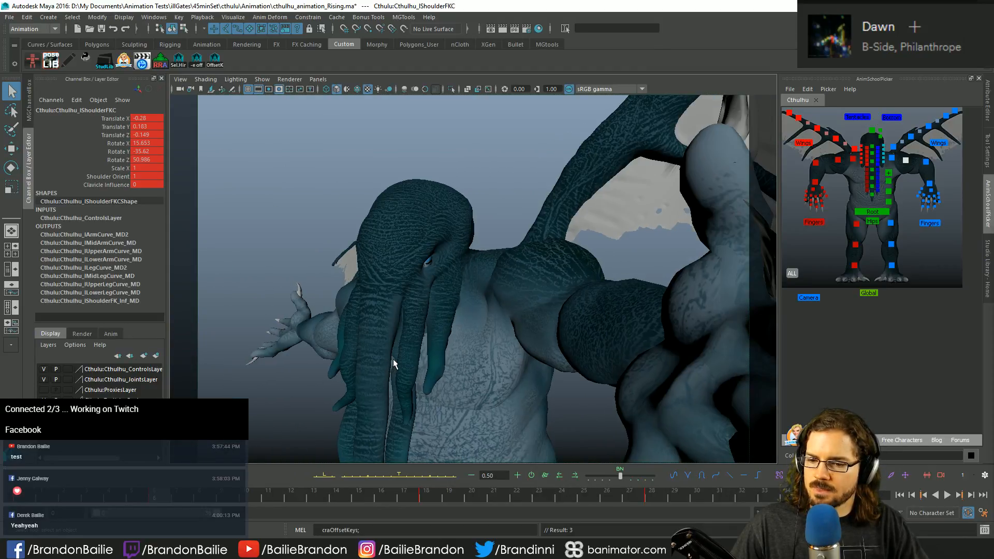
{"action": "key", "text": "alt+v"}
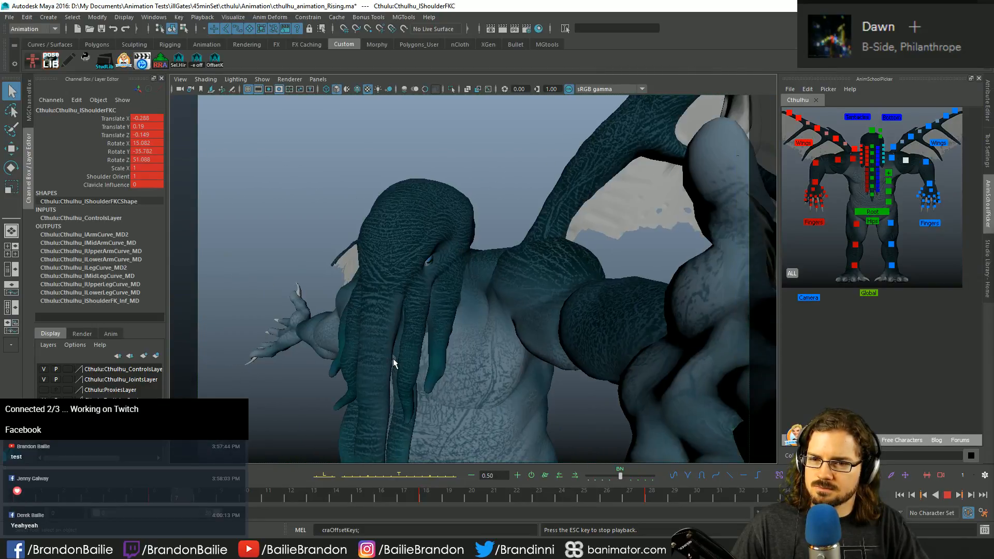
{"action": "key", "text": "Escape"}
Step: Select all character controls and give all their animation keys auto tangents in the Graph Editor
{"action": "left_click", "coordinate": [792, 273]}
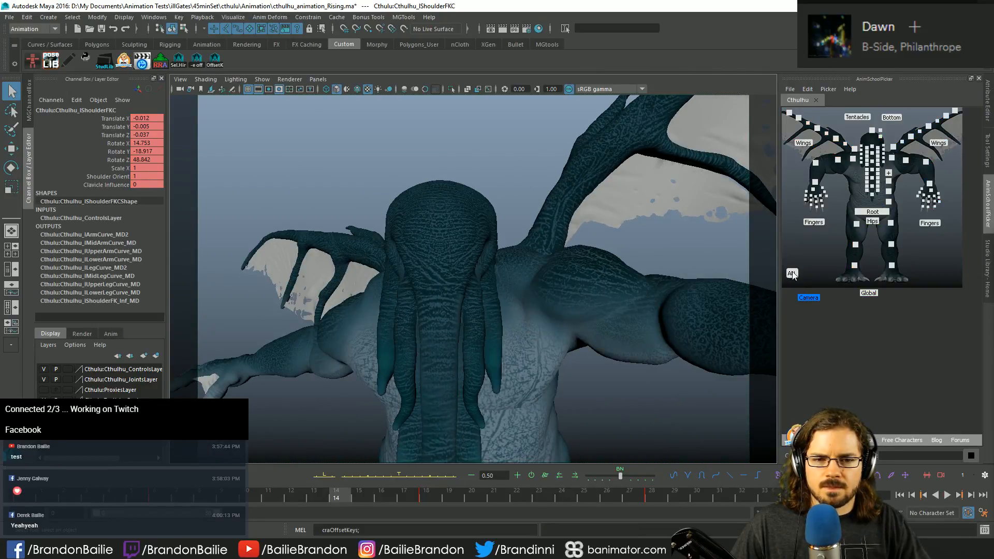
{"action": "key", "text": "space"}
{"action": "key", "text": "a"}
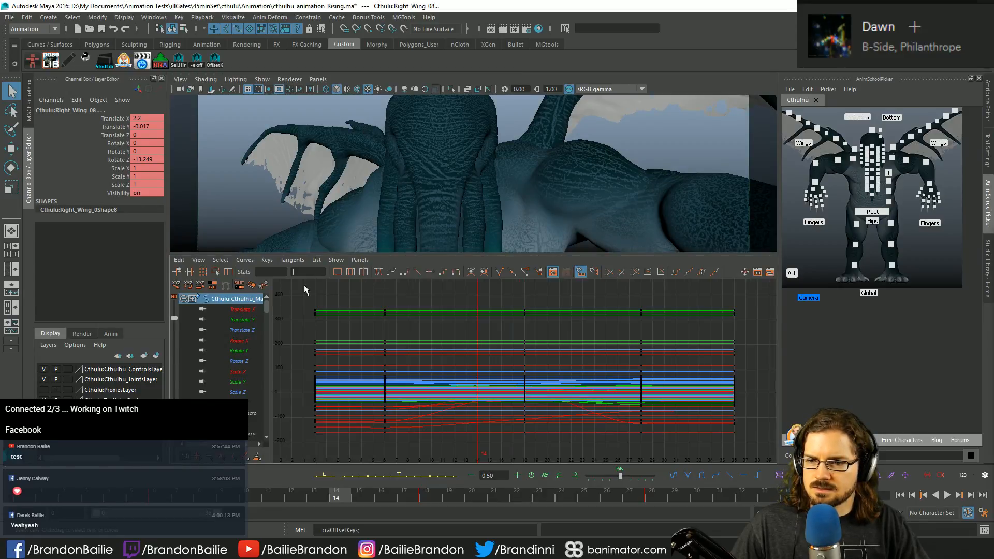
{"action": "left_click_drag", "start_coordinate": [302, 293], "coordinate": [752, 448]}
{"action": "left_click", "coordinate": [378, 273]}
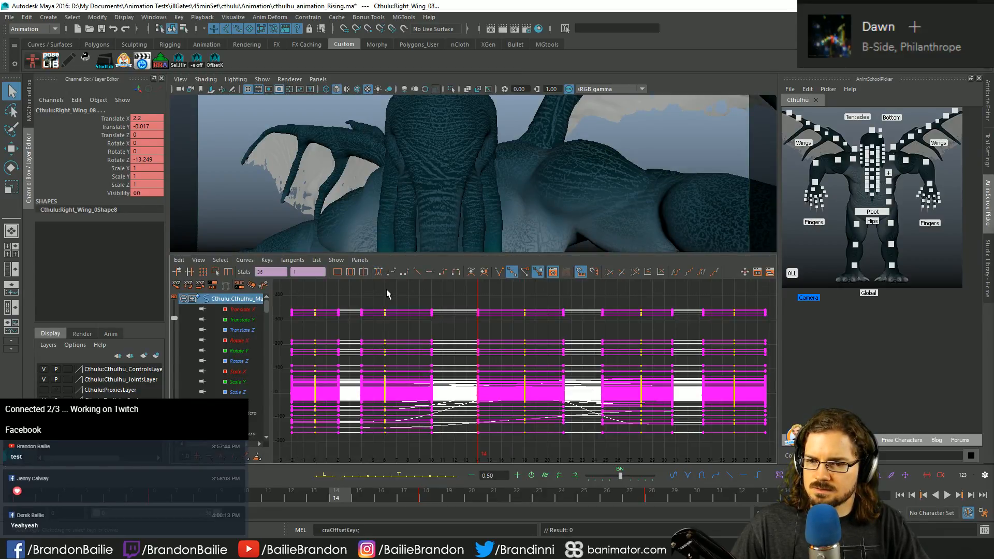
{"action": "left_click", "coordinate": [386, 289]}
{"action": "key", "text": "space"}
Step: Tween all controls at frame 28 into a new in-between pose, compare it with neighbouring poses and play the animation
{"action": "left_click", "coordinate": [315, 496]}
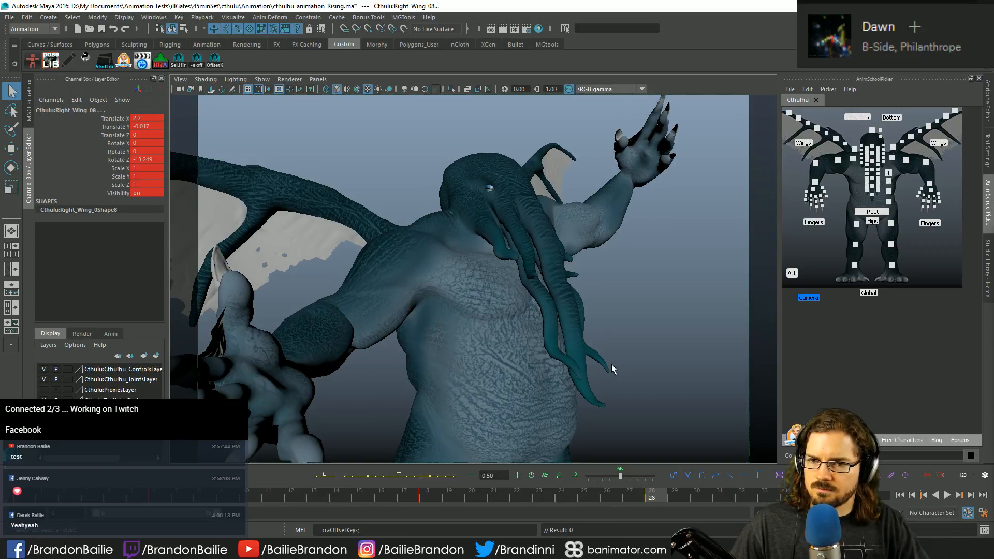
{"action": "left_click_drag", "start_coordinate": [620, 476], "coordinate": [641, 476]}
{"action": "key", "text": "comma"}
{"action": "key", "text": "comma"}
{"action": "key", "text": "comma"}
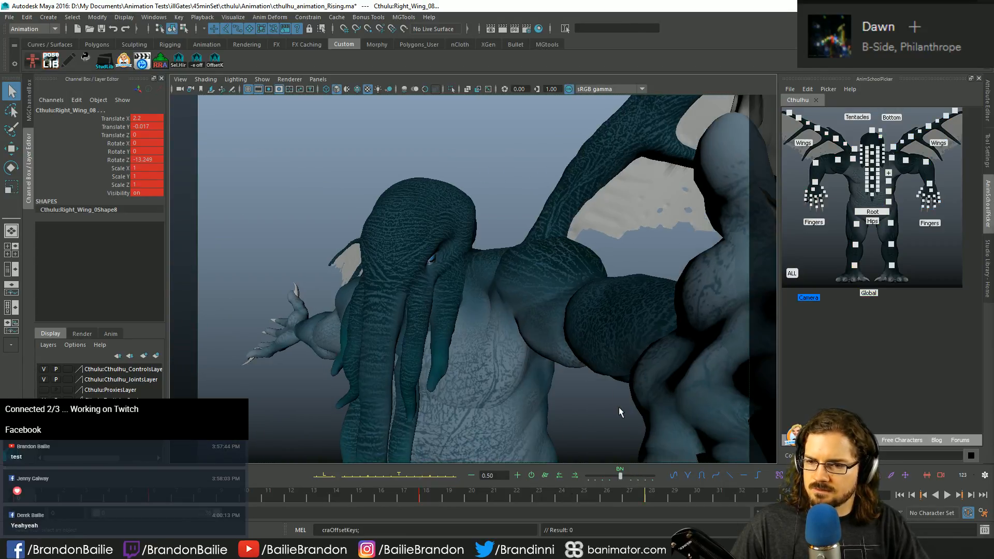
{"action": "key", "text": "period"}
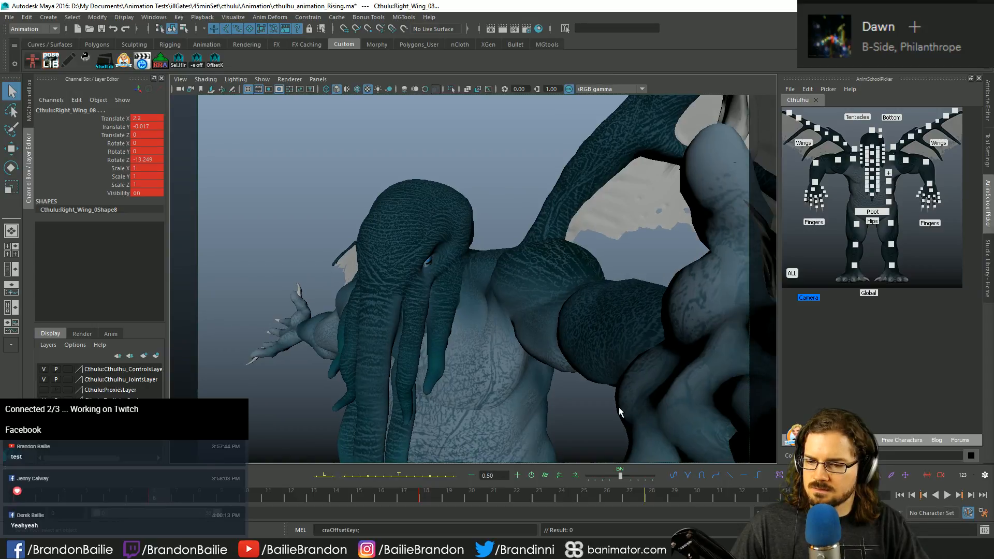
{"action": "key", "text": "alt+v"}
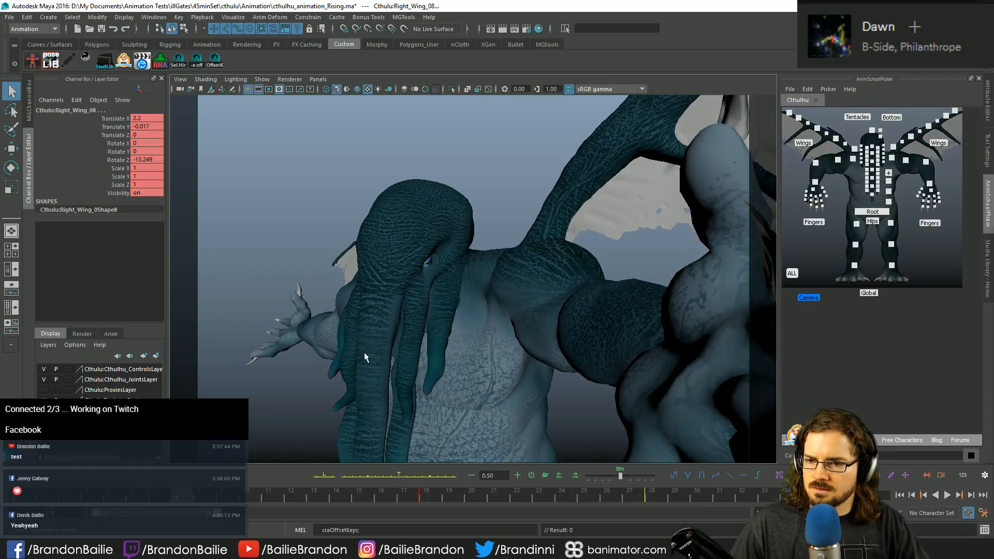
Step: Select the right clavicle and shoulder controls and rotate them at frame 12, bringing the shoulder to about -31, 22, 13 degrees in X, Y, Z
{"action": "left_click", "coordinate": [849, 162]}
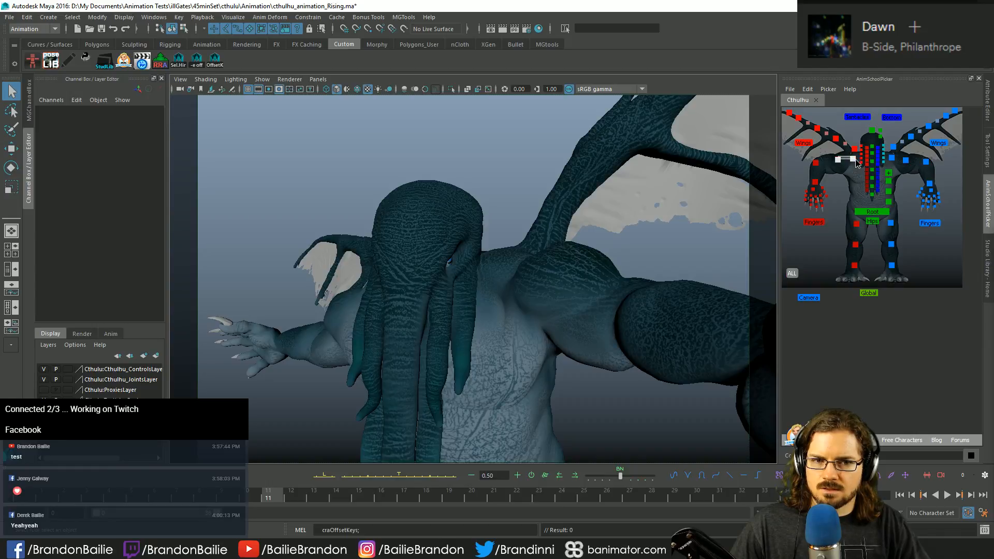
{"action": "left_click", "coordinate": [853, 159]}
{"action": "key", "text": "comma"}
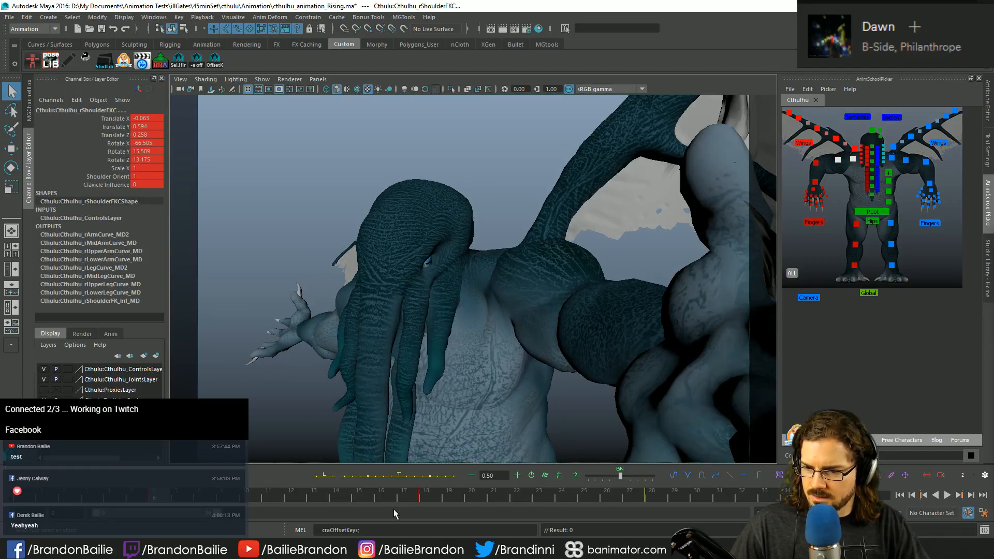
{"action": "left_click", "coordinate": [303, 493]}
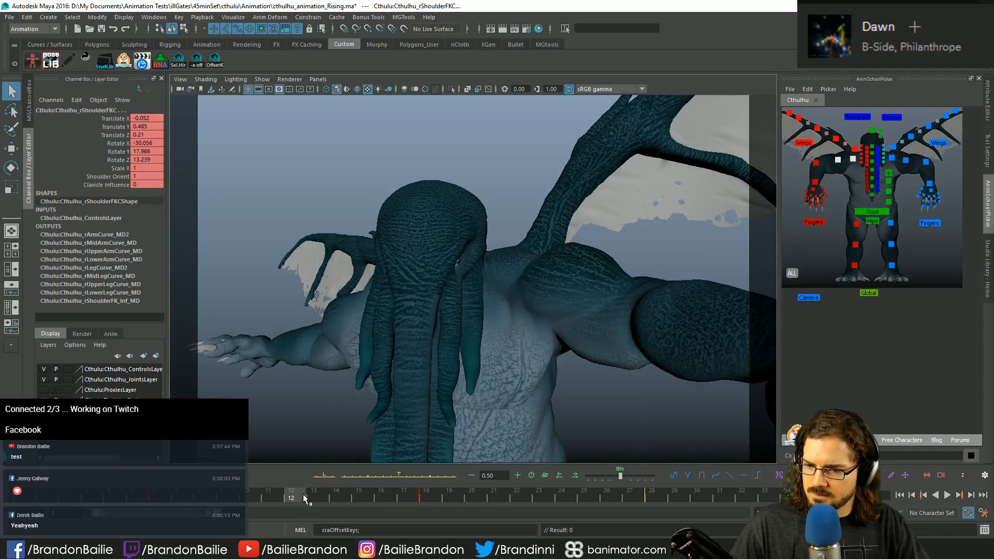
{"action": "key", "text": "e"}
{"action": "left_click_drag", "start_coordinate": [405, 373], "coordinate": [405, 373]}
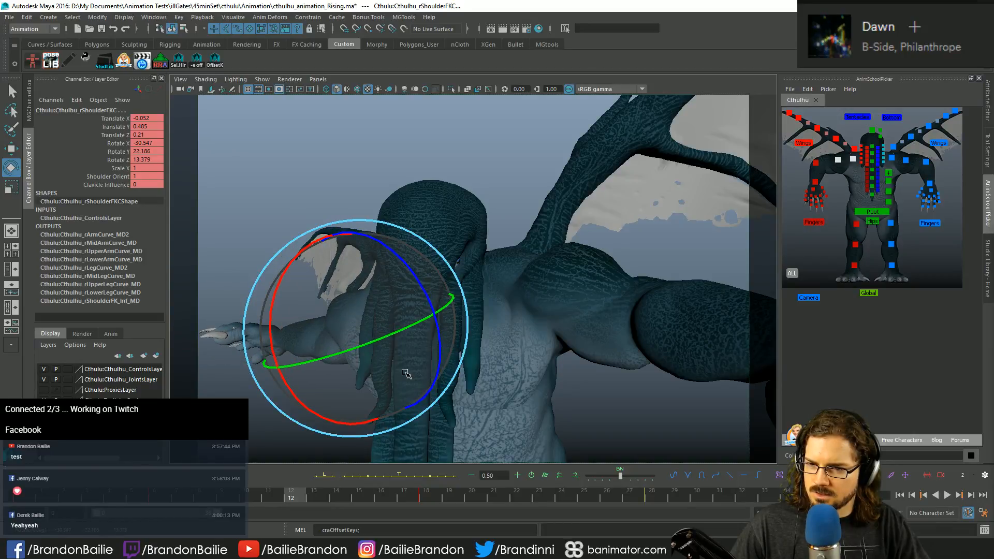
{"action": "left_click", "coordinate": [405, 374]}
Step: Rotate the head control at frame 12 to about -27, 4, -3 degrees in X, Y, Z and check the previous keyed pose
{"action": "left_click", "coordinate": [460, 300]}
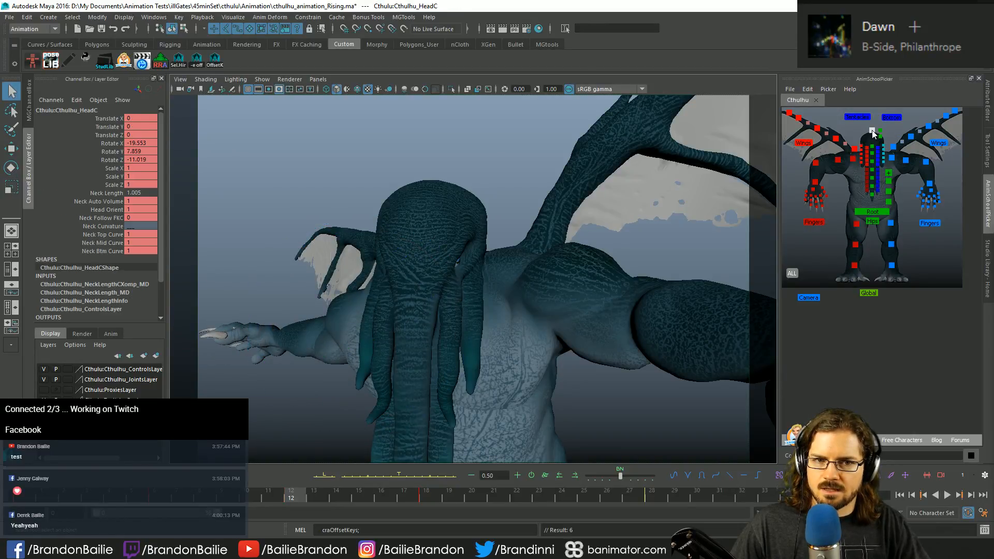
{"action": "left_click_drag", "start_coordinate": [459, 300], "coordinate": [455, 284]}
{"action": "left_click_drag", "start_coordinate": [491, 213], "coordinate": [483, 211]}
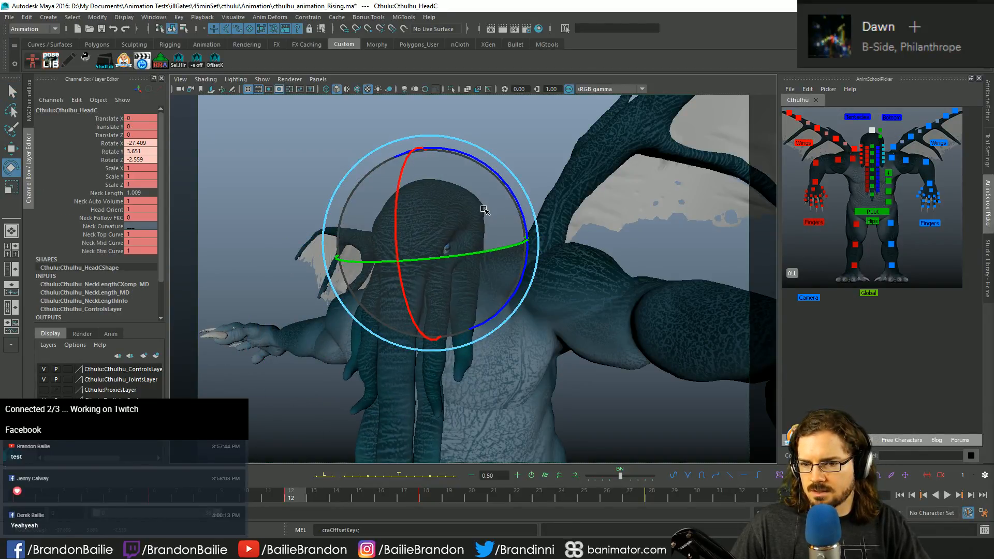
{"action": "key", "text": "q"}
{"action": "key", "text": "comma"}
Step: Rotate the head control in the frame 18 breakdown pose
{"action": "key", "text": "period"}
{"action": "key", "text": "period"}
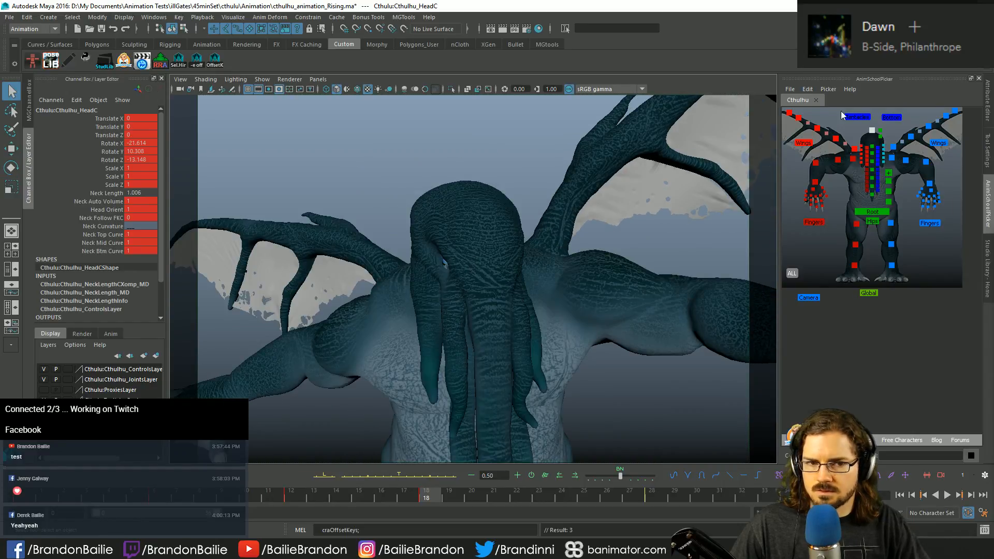
{"action": "key", "text": "e"}
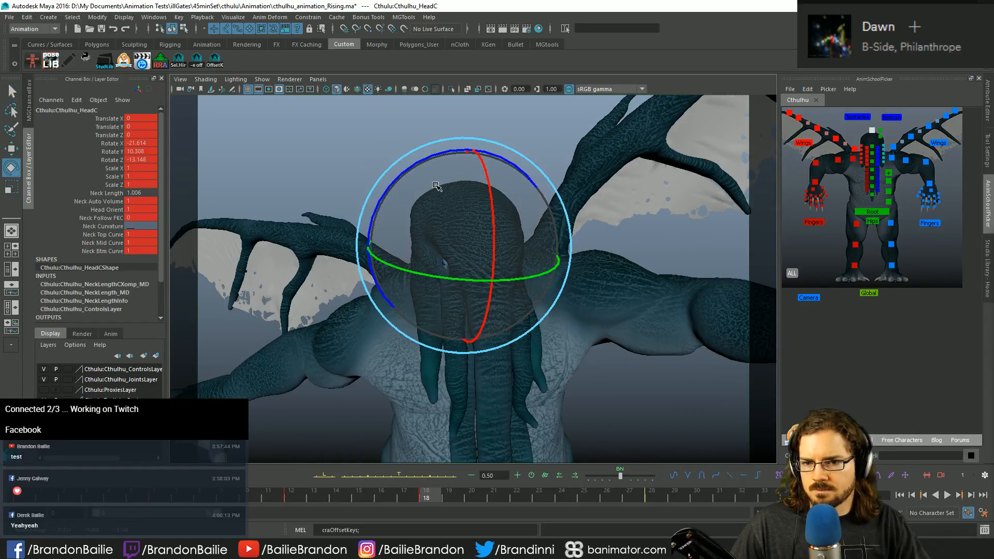
Step: Rotate the head control at frame 18 and compare the pose with the neighbouring head keys
{"action": "left_click_drag", "start_coordinate": [474, 273], "coordinate": [470, 275]}
{"action": "key", "text": "q"}
{"action": "key", "text": "comma"}
{"action": "key", "text": "comma"}
{"action": "key", "text": "period"}
{"action": "key", "text": "period"}
{"action": "key", "text": "period"}
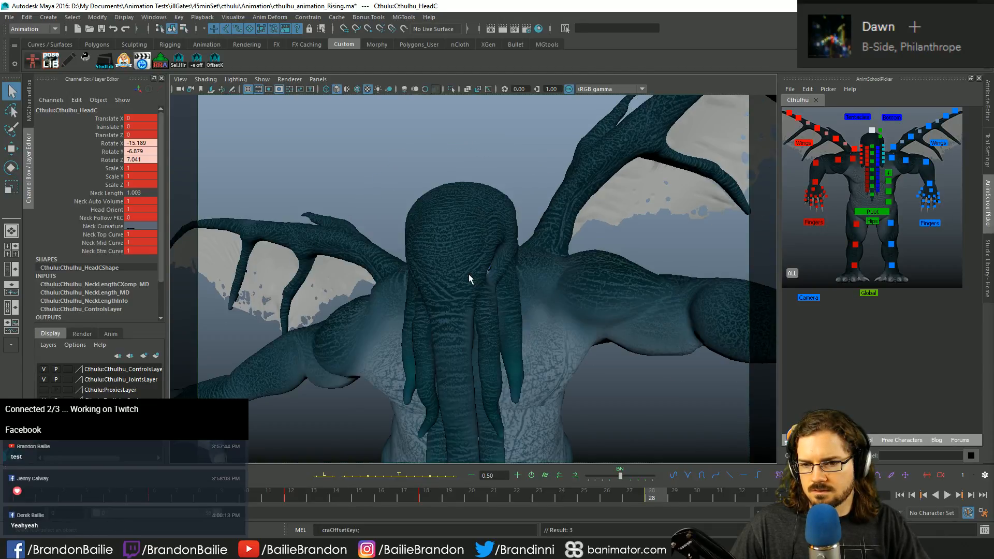
{"action": "key", "text": "comma"}
{"action": "key", "text": "comma"}
{"action": "key", "text": "comma"}
{"action": "key", "text": "period"}
{"action": "key", "text": "period"}
Step: At frame 12, rotate the head control to X -20.07, Y -0.355, Z 1.336 and compare it with the adjacent key
{"action": "key", "text": "comma"}
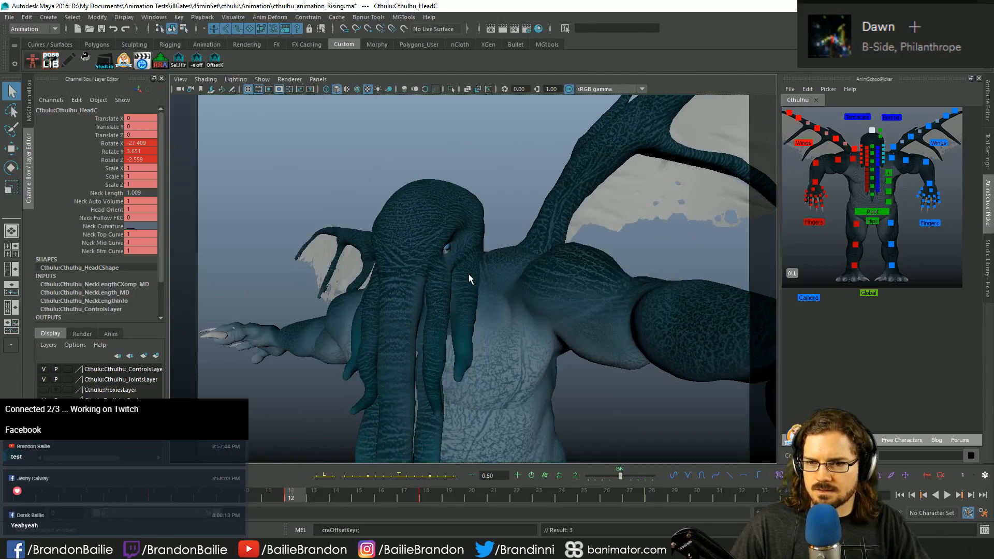
{"action": "key", "text": "e"}
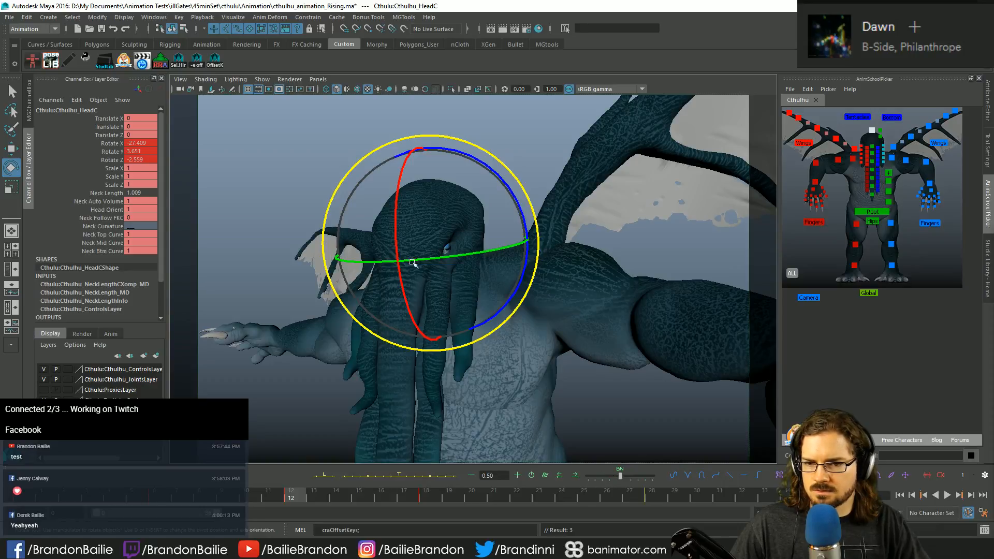
{"action": "left_click_drag", "start_coordinate": [414, 262], "coordinate": [446, 224]}
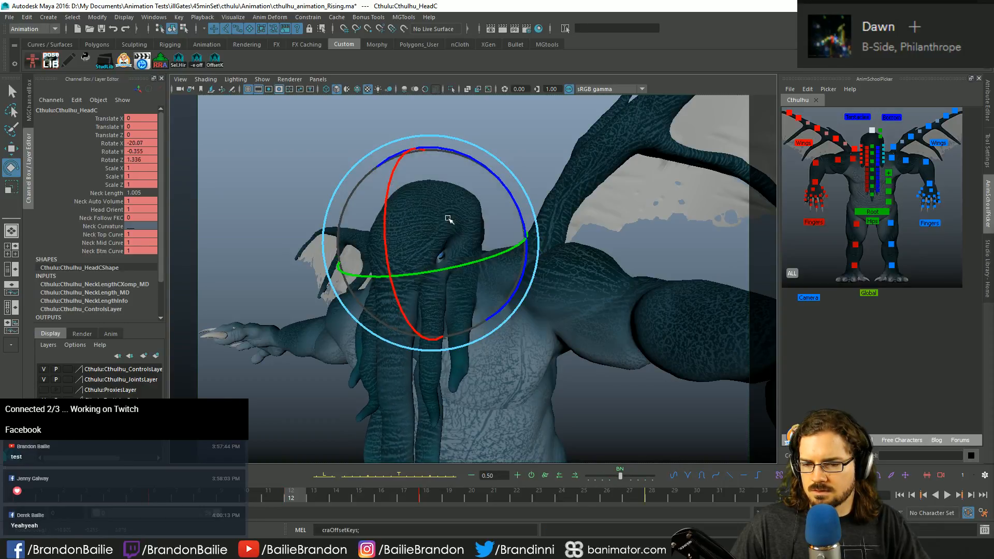
{"action": "key", "text": "q"}
{"action": "key", "text": "period"}
{"action": "key", "text": "comma"}
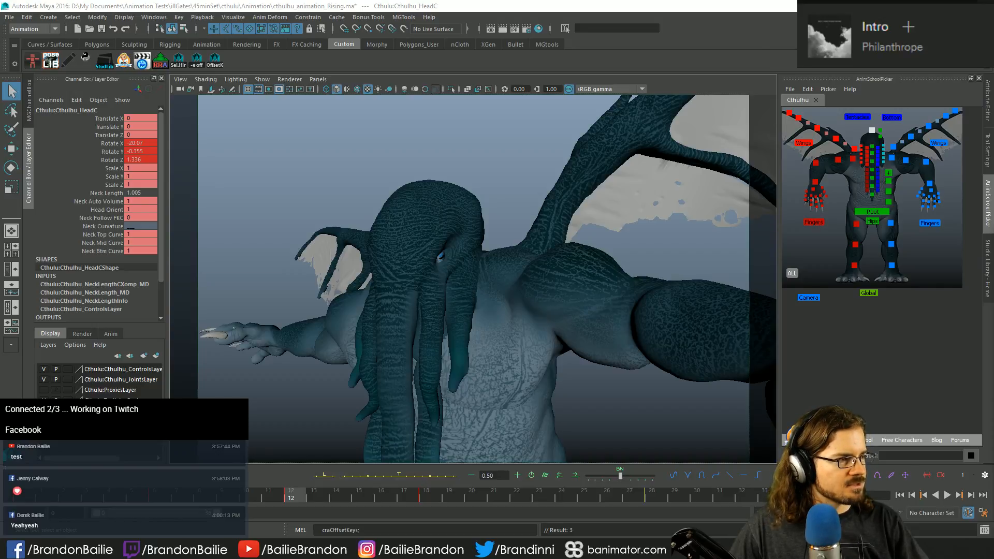
Step: Switch to the Twitch page in the browser, reveal the deleted chat messages, read the newer chat and return to Maya
{"action": "key", "text": "alt+Tab"}
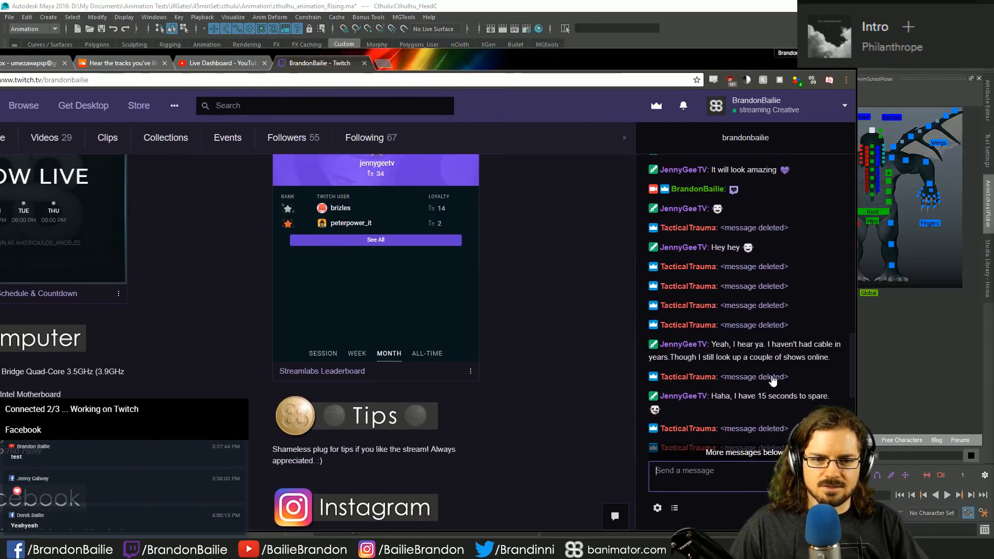
{"action": "left_click", "coordinate": [762, 325]}
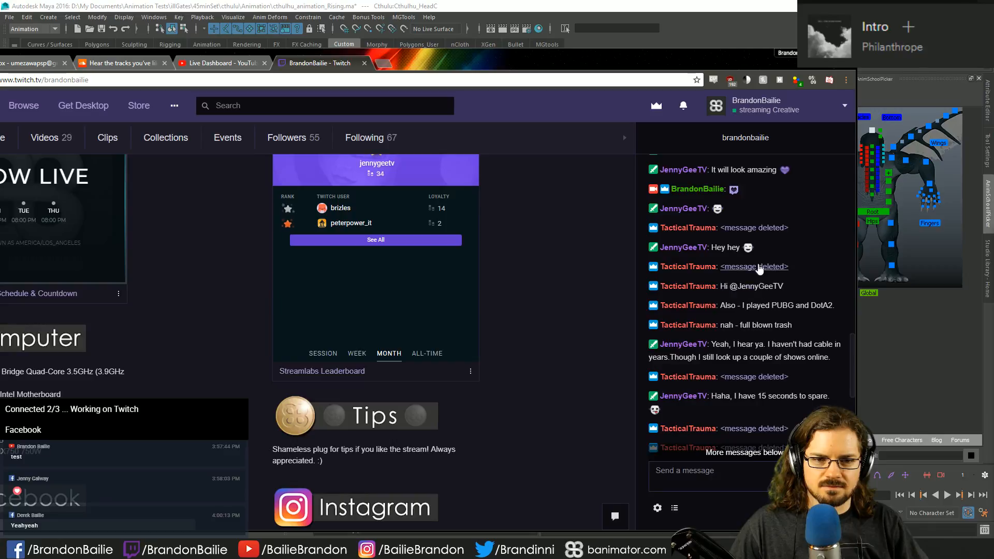
{"action": "scroll", "coordinate": [754, 266], "scroll_direction": "down", "scroll_amount": 5}
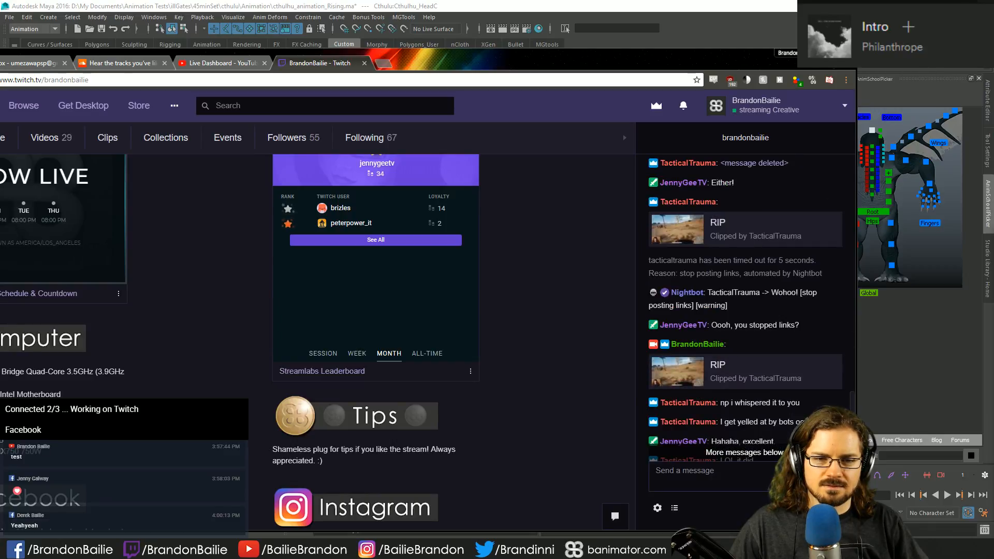
{"action": "left_click", "coordinate": [812, 53]}
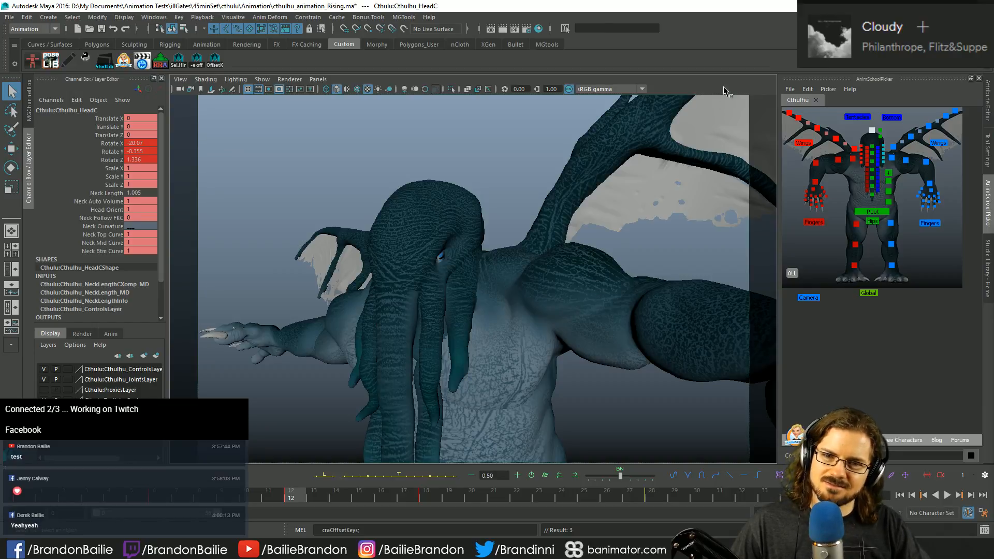
Step: Step through the head keys and the frames leading up to frame 12 to examine the turn of the head
{"action": "key", "text": "comma"}
{"action": "key", "text": "period"}
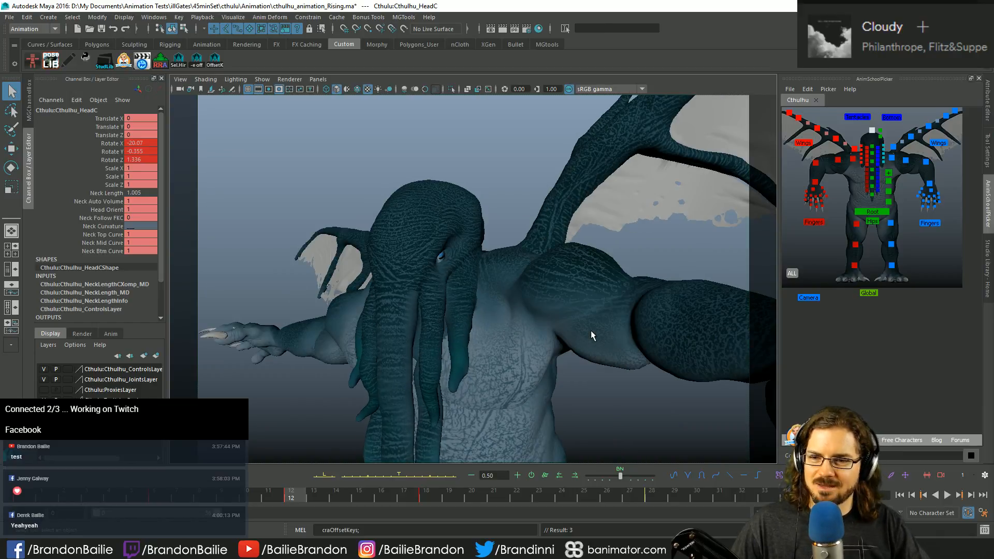
{"action": "key", "text": "period"}
{"action": "key", "text": "period"}
{"action": "key", "text": "comma"}
{"action": "key", "text": "comma"}
{"action": "key", "text": "comma"}
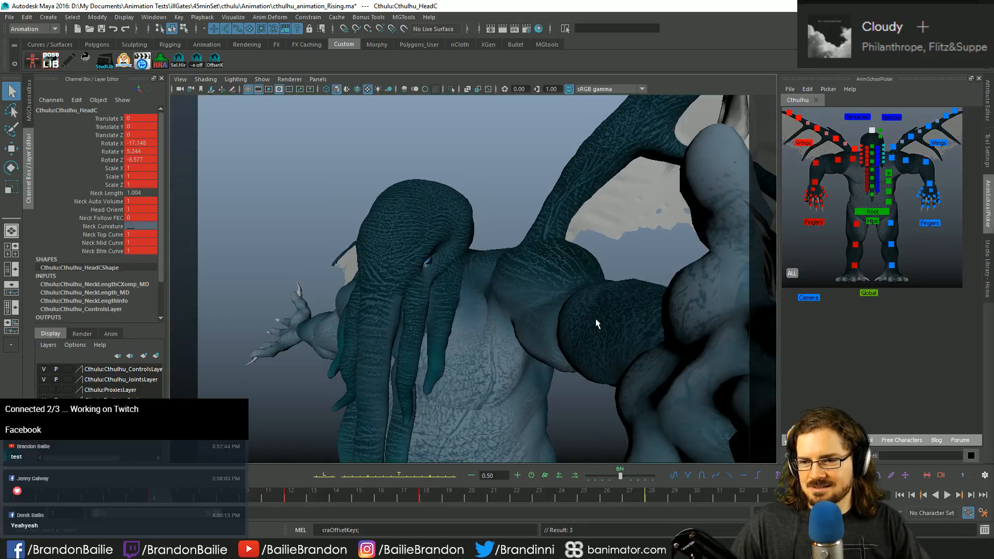
{"action": "key", "text": "alt+period"}
{"action": "key", "text": "alt+period"}
{"action": "key", "text": "alt+period"}
{"action": "key", "text": "alt+period"}
{"action": "key", "text": "alt+period"}
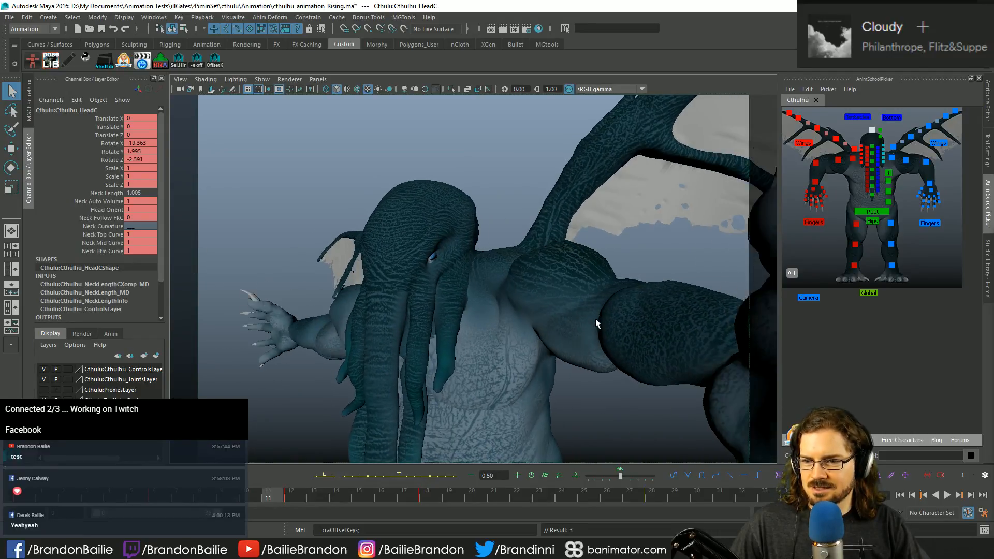
{"action": "key", "text": "period"}
{"action": "key", "text": "period"}
{"action": "key", "text": "comma"}
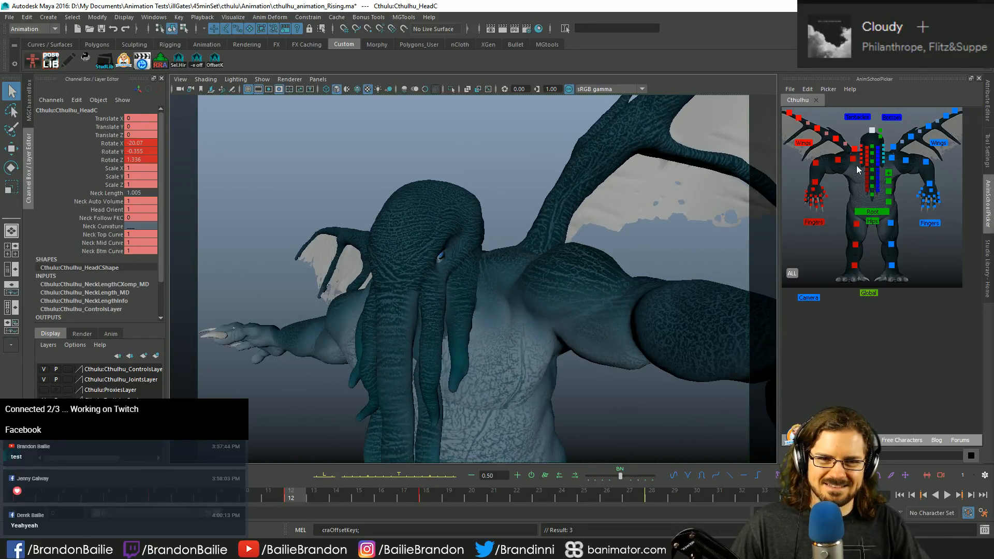
Step: Key the right wrist control at frame 12 and rotate it to X -47.951, Y 36.308, Z 37.993
{"action": "left_click", "coordinate": [815, 181]}
{"action": "key", "text": "e"}
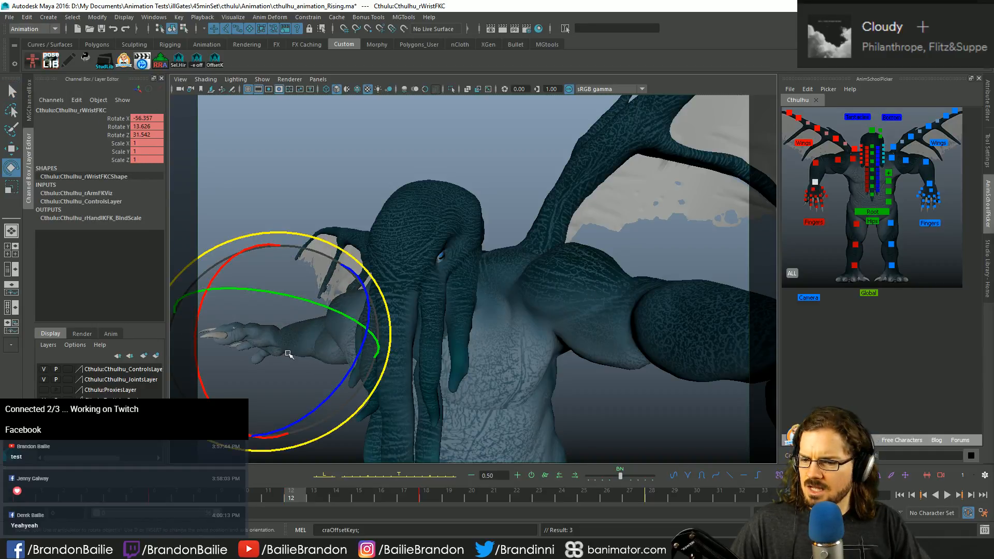
{"action": "key", "text": "s"}
{"action": "key", "text": "comma"}
{"action": "key", "text": "period"}
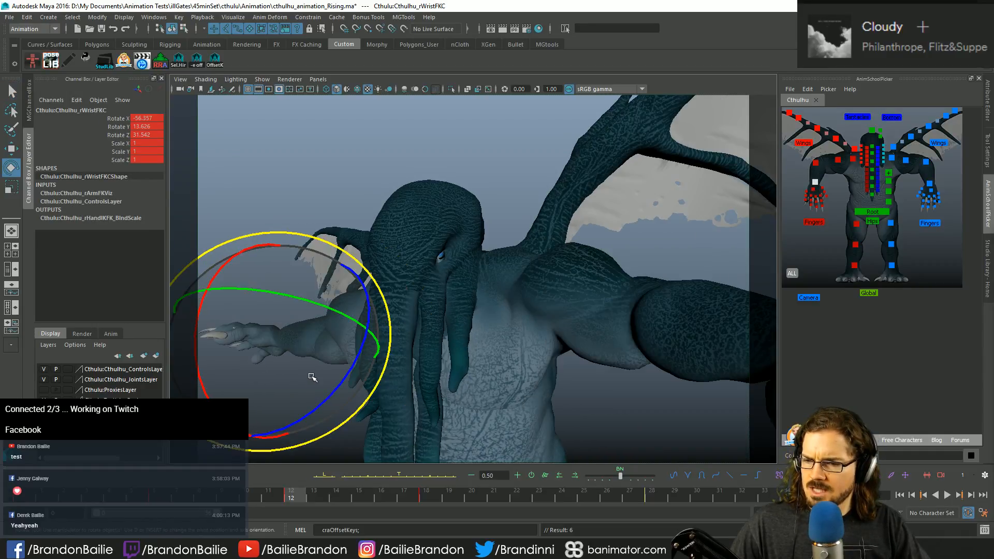
{"action": "left_click_drag", "start_coordinate": [306, 377], "coordinate": [256, 403]}
{"action": "key", "text": "q"}
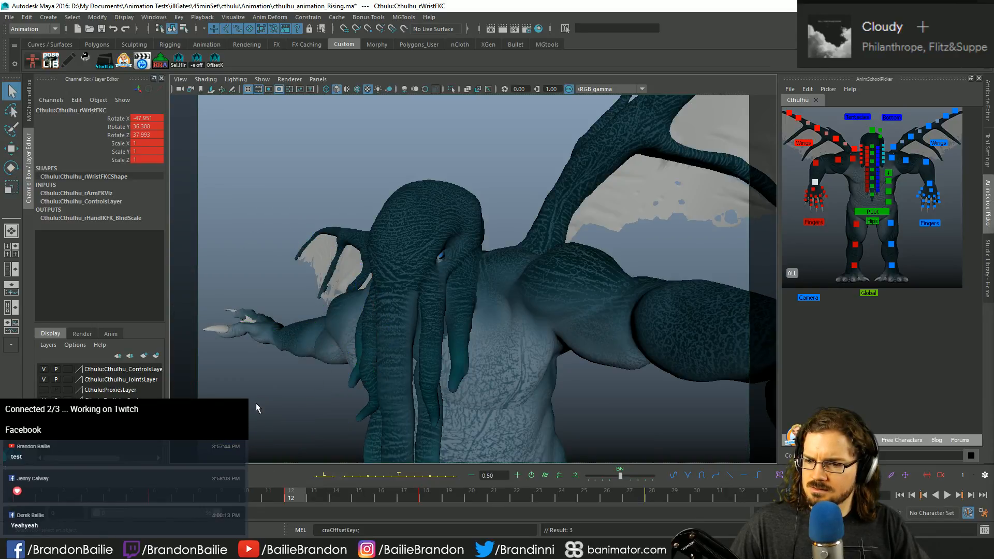
Step: Step through the frames and play back the animation to examine the right wrist's motion through the turn
{"action": "key", "text": "alt+comma"}
{"action": "key", "text": "alt+comma"}
{"action": "key", "text": "alt+comma"}
{"action": "key", "text": "alt+period"}
{"action": "key", "text": "alt+period"}
{"action": "key", "text": "alt+period"}
{"action": "key", "text": "alt+period"}
{"action": "key", "text": "alt+period"}
{"action": "key", "text": "alt+period"}
{"action": "key", "text": "alt+period"}
{"action": "key", "text": "alt+period"}
{"action": "key", "text": "alt+period"}
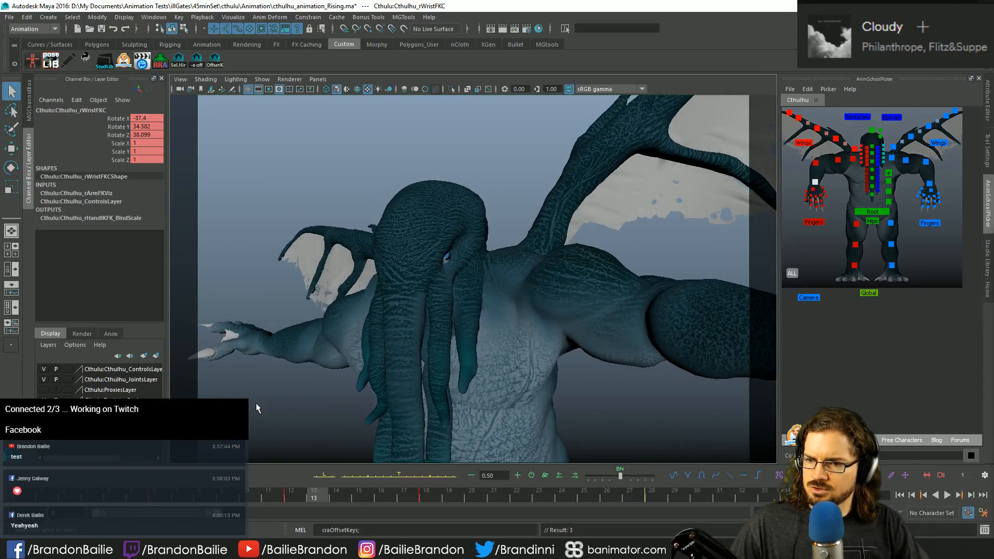
{"action": "key", "text": "alt+period"}
{"action": "key", "text": "alt+period"}
{"action": "key", "text": "alt+period"}
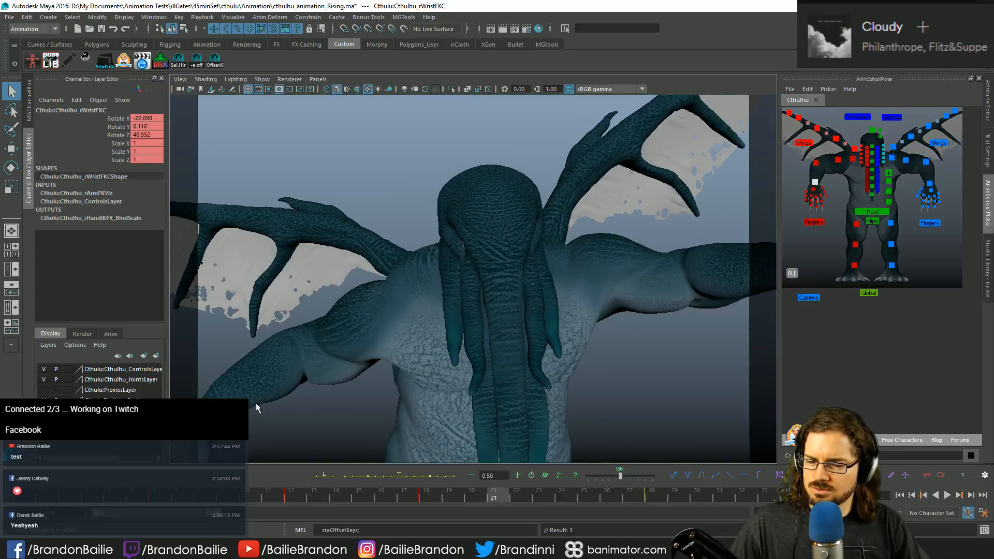
{"action": "key", "text": "comma"}
{"action": "key", "text": "alt+period"}
{"action": "key", "text": "alt+period"}
{"action": "key", "text": "alt+period"}
{"action": "key", "text": "alt+period"}
{"action": "key", "text": "alt+period"}
{"action": "key", "text": "alt+period"}
{"action": "key", "text": "alt+period"}
{"action": "key", "text": "alt+period"}
{"action": "key", "text": "alt+period"}
{"action": "key", "text": "alt+period"}
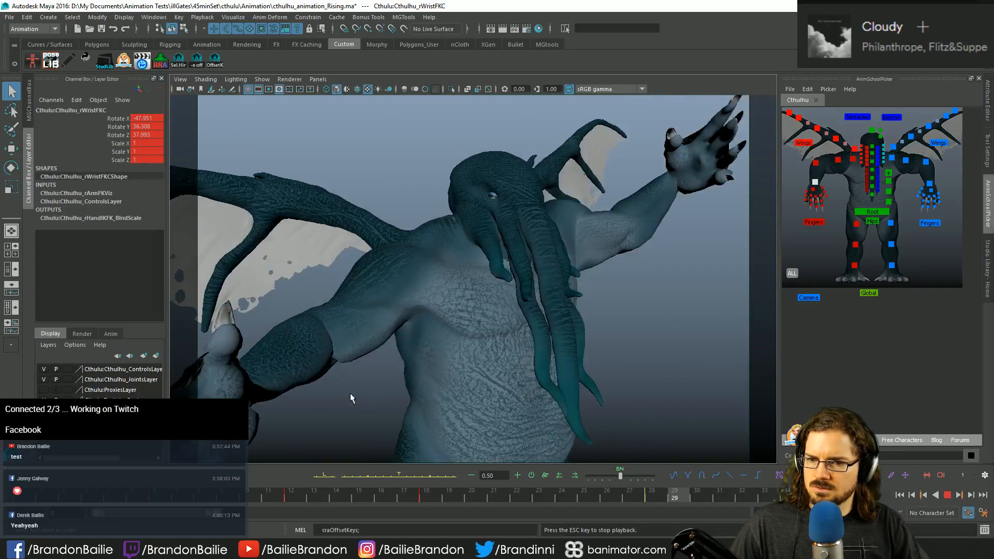
{"action": "key", "text": "alt+v"}
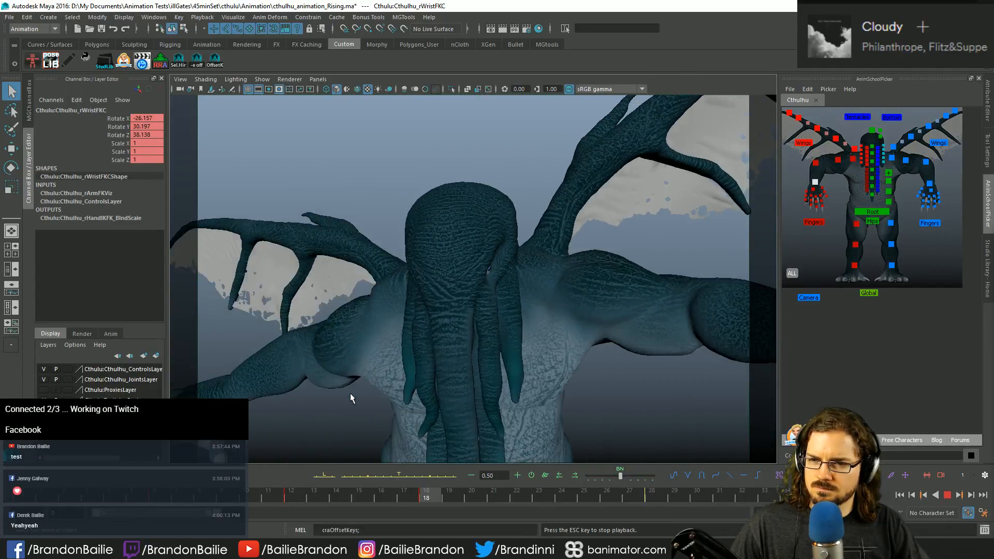
{"action": "key", "text": "Escape"}
Step: Shift the keys of the Spine02 and Spine03 controls one frame later, and delay Spine03 a further frame
{"action": "left_click", "coordinate": [890, 192]}
{"action": "left_click", "coordinate": [889, 182], "text": "shift"}
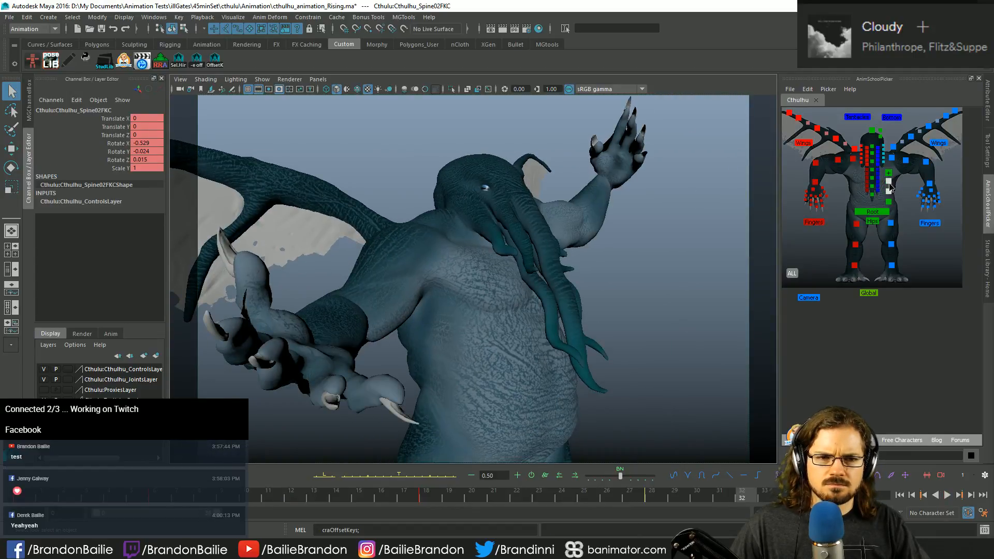
{"action": "left_click", "coordinate": [93, 500]}
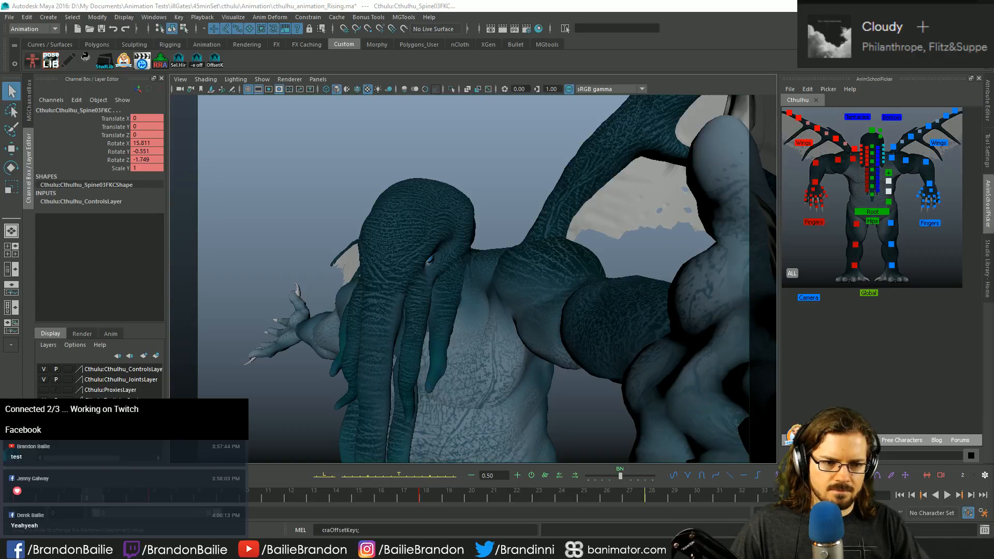
{"action": "left_click", "coordinate": [517, 475]}
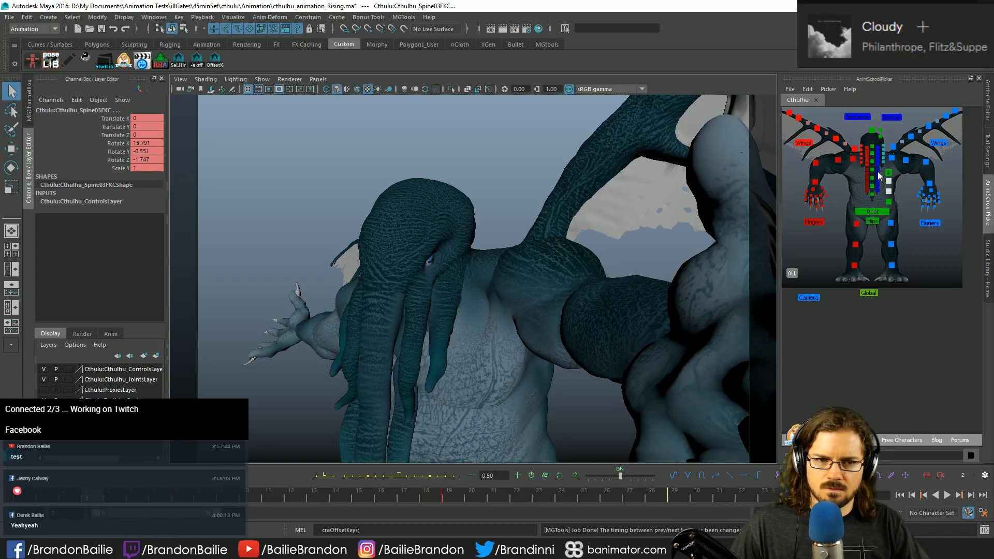
{"action": "left_click", "coordinate": [888, 181]}
{"action": "left_click", "coordinate": [517, 475]}
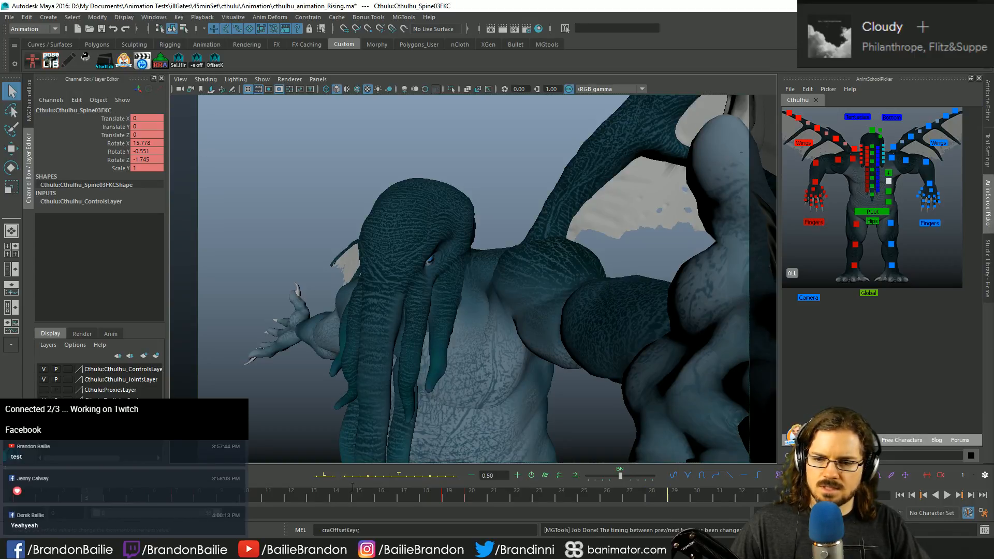
Step: Shift the head control's keys two frames later and play back the animation to check the overlap
{"action": "left_click", "coordinate": [872, 132]}
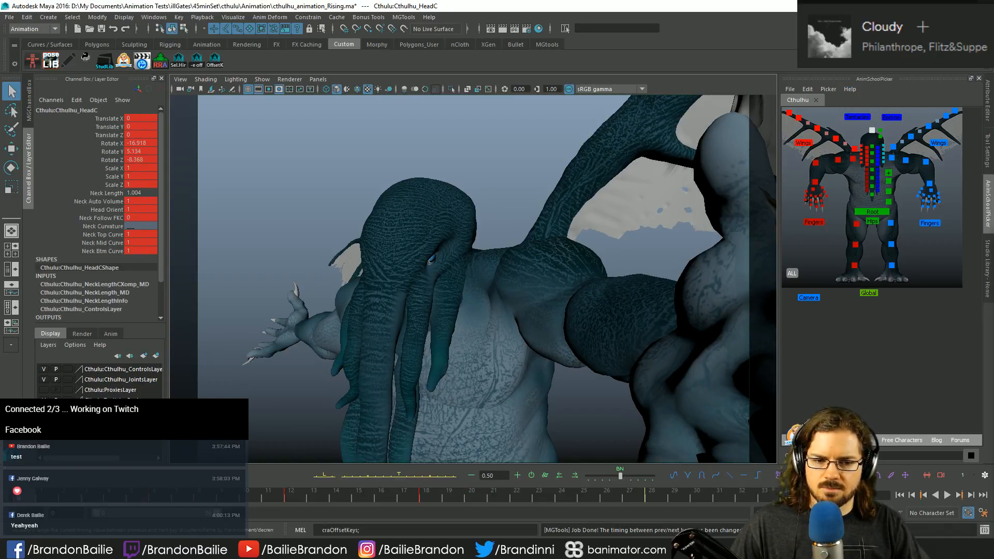
{"action": "key", "text": "alt+v"}
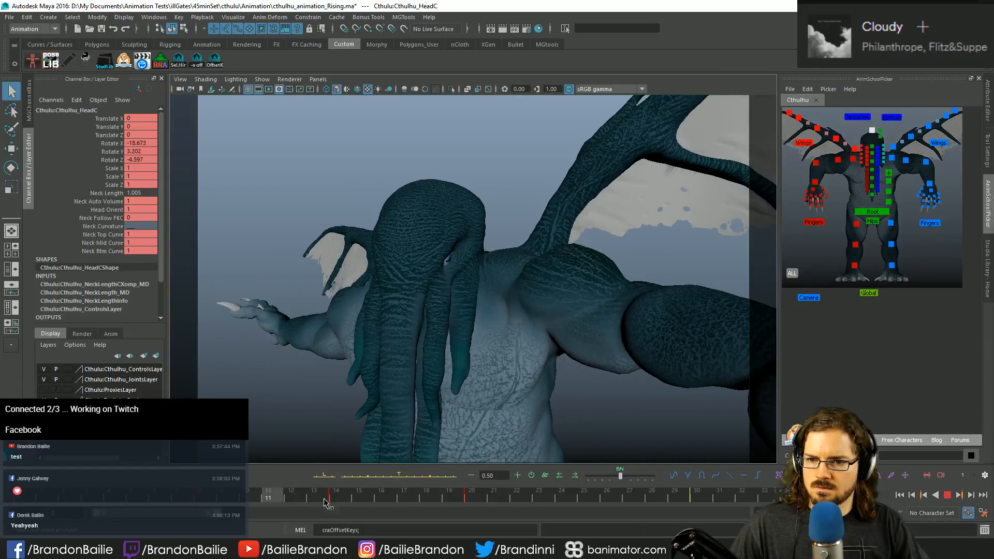
{"action": "key", "text": "Escape"}
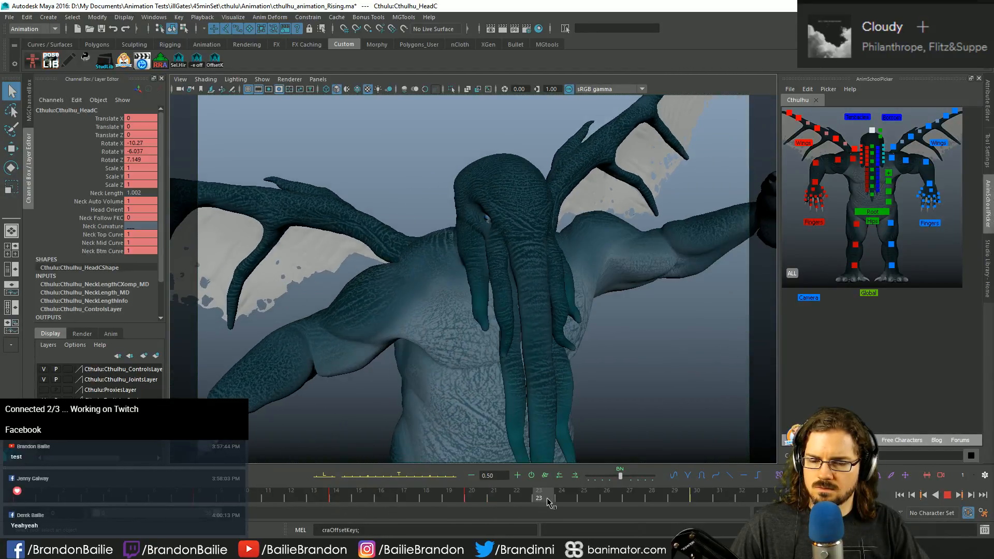
{"action": "key", "text": "Escape"}
Step: Select the left clavicle control and step through its keys to examine the shoulder's motion
{"action": "left_click", "coordinate": [891, 158]}
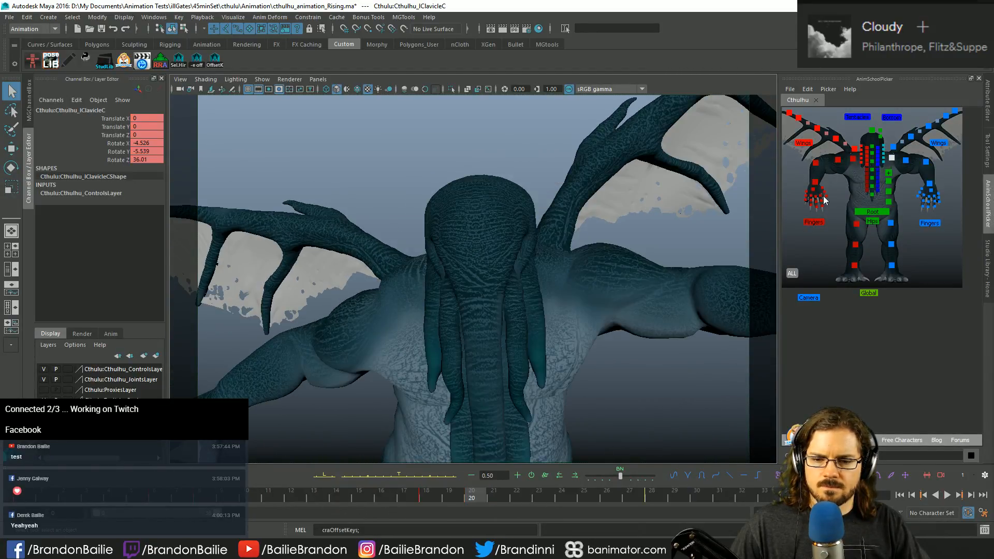
{"action": "key", "text": "e"}
{"action": "key", "text": "comma"}
{"action": "key", "text": "comma"}
{"action": "key", "text": "comma"}
{"action": "key", "text": "comma"}
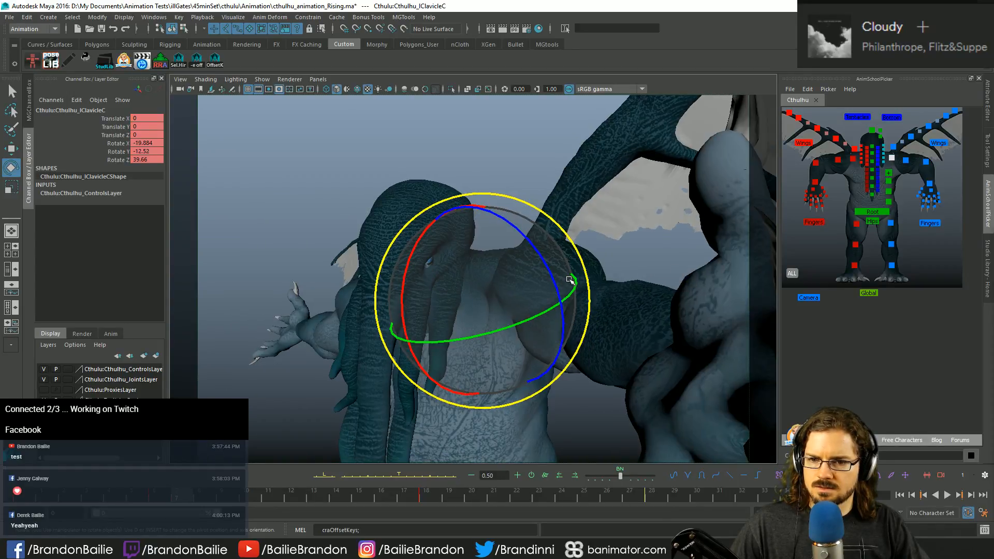
{"action": "key", "text": "period"}
{"action": "key", "text": "q"}
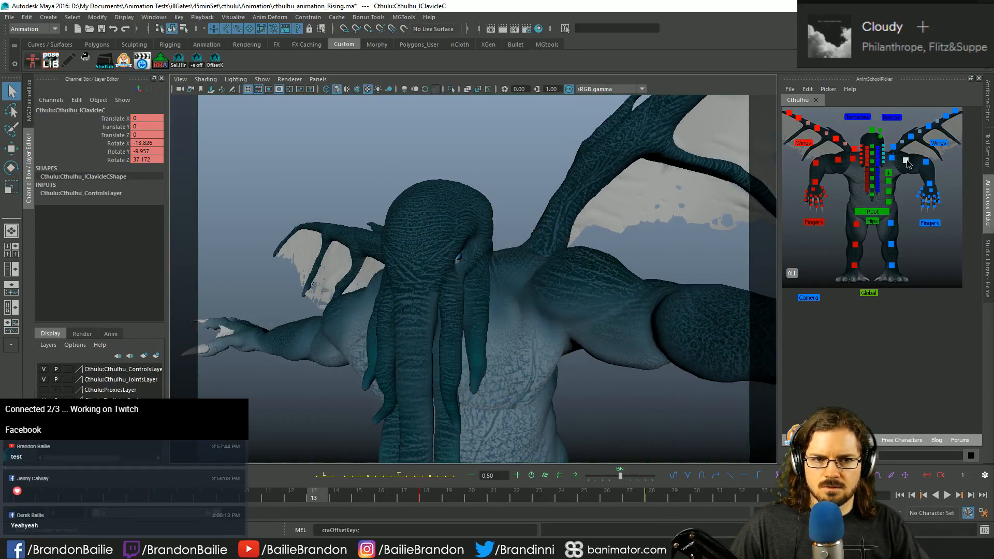
Step: Select the left elbow control and bend it to Rotate Y -42.364 at frame 12
{"action": "left_click", "coordinate": [929, 167]}
{"action": "left_click", "coordinate": [925, 163]}
{"action": "key", "text": "period"}
{"action": "key", "text": "alt+comma"}
{"action": "key", "text": "alt+comma"}
{"action": "key", "text": "alt+comma"}
{"action": "key", "text": "alt+comma"}
{"action": "key", "text": "alt+comma"}
{"action": "key", "text": "alt+comma"}
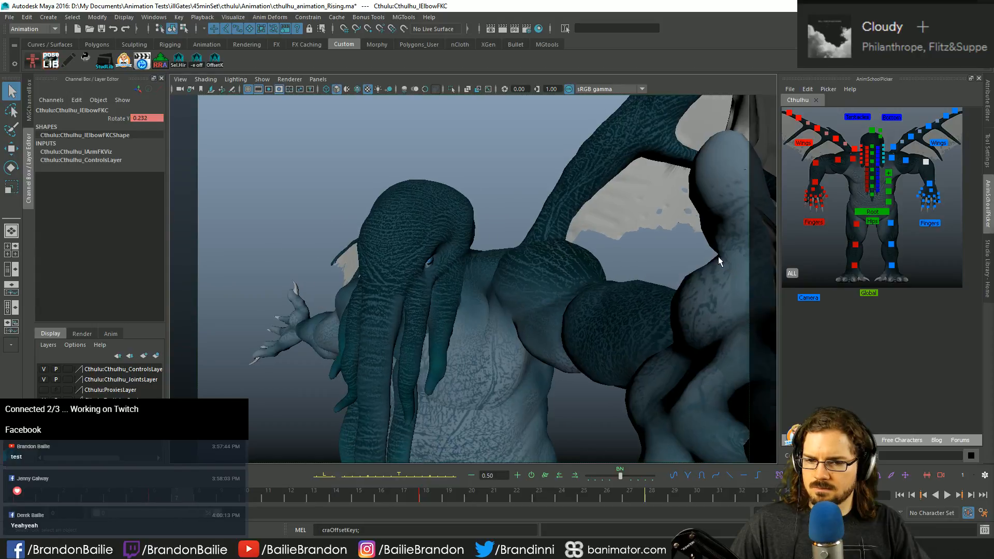
{"action": "key", "text": "e"}
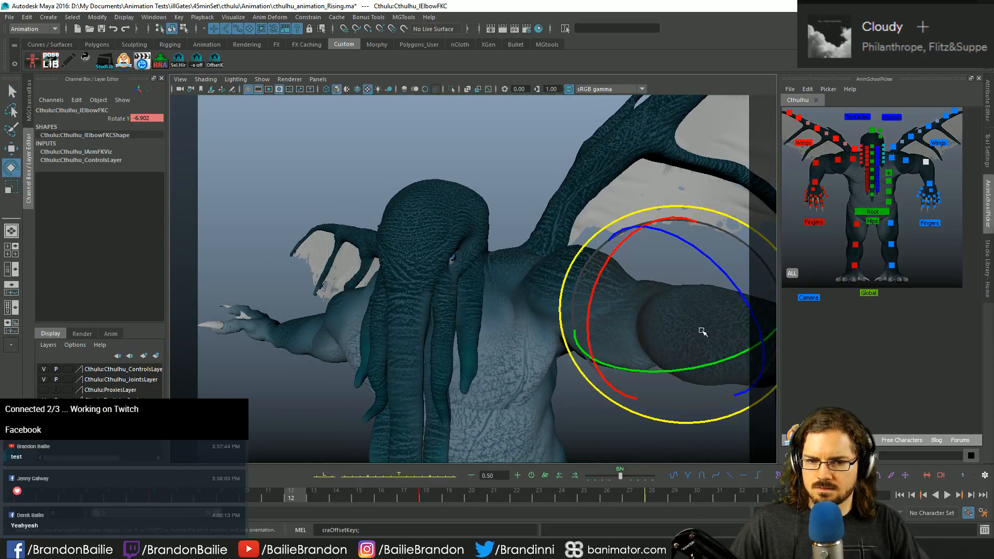
{"action": "left_click_drag", "start_coordinate": [706, 359], "coordinate": [636, 379]}
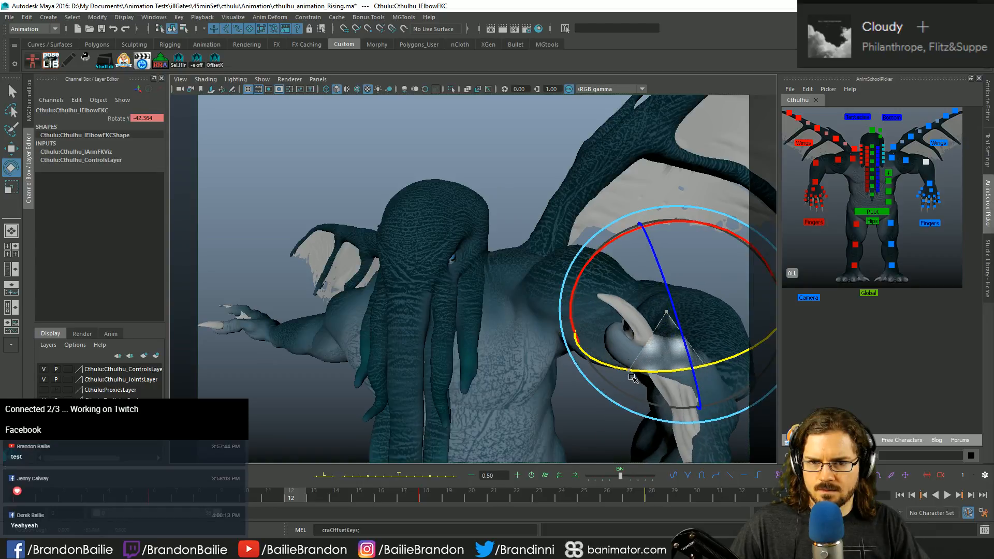
{"action": "key", "text": "q"}
Step: Step through the frames around frame 12 to examine how the left forearm swings in front of the chest
{"action": "key", "text": "comma"}
{"action": "key", "text": "alt+period"}
{"action": "key", "text": "alt+period"}
{"action": "key", "text": "alt+period"}
{"action": "key", "text": "alt+period"}
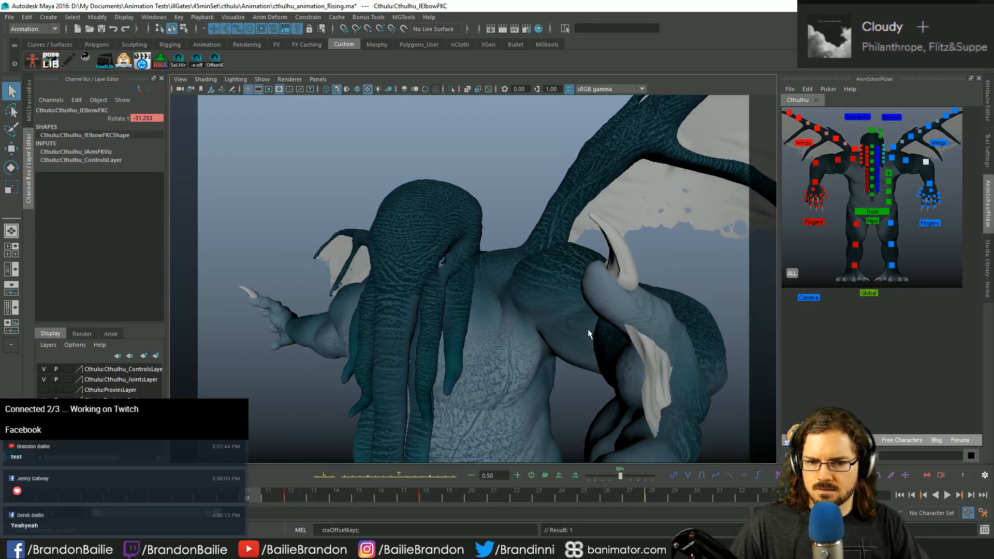
{"action": "key", "text": "comma"}
{"action": "key", "text": "alt+period"}
{"action": "key", "text": "alt+period"}
{"action": "key", "text": "alt+period"}
{"action": "key", "text": "alt+period"}
{"action": "key", "text": "alt+period"}
{"action": "key", "text": "alt+period"}
{"action": "key", "text": "alt+period"}
{"action": "key", "text": "alt+period"}
{"action": "key", "text": "alt+period"}
{"action": "key", "text": "alt+period"}
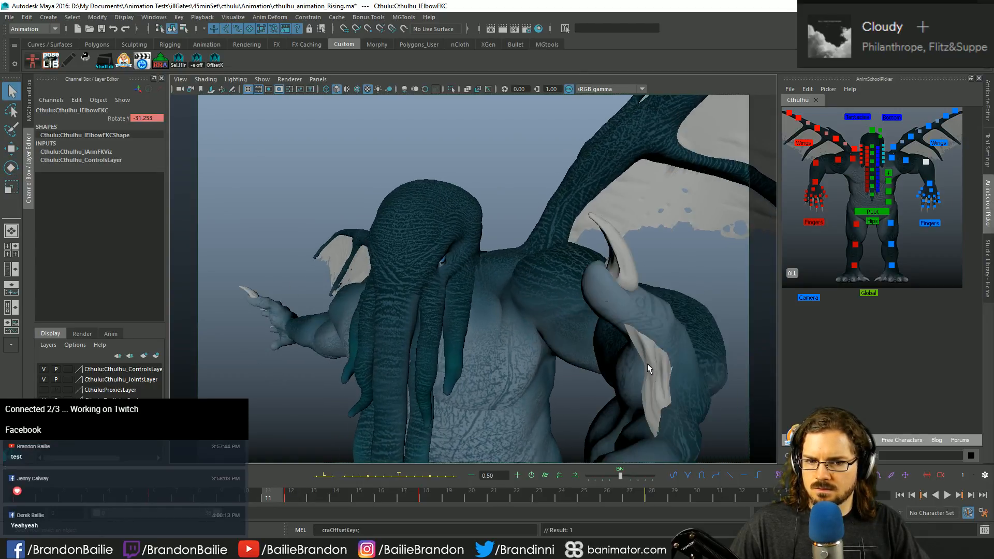
Step: Step through the keys and frames up to frame 22 to examine the left elbow's swing
{"action": "key", "text": "comma"}
{"action": "key", "text": "comma"}
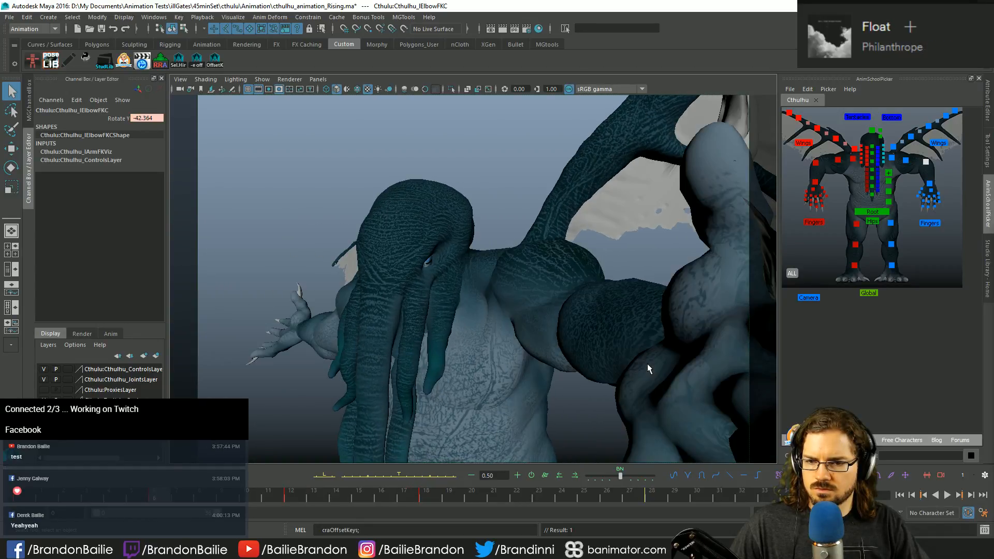
{"action": "key", "text": "alt+period"}
{"action": "key", "text": "alt+period"}
{"action": "key", "text": "alt+period"}
{"action": "key", "text": "alt+period"}
{"action": "key", "text": "alt+period"}
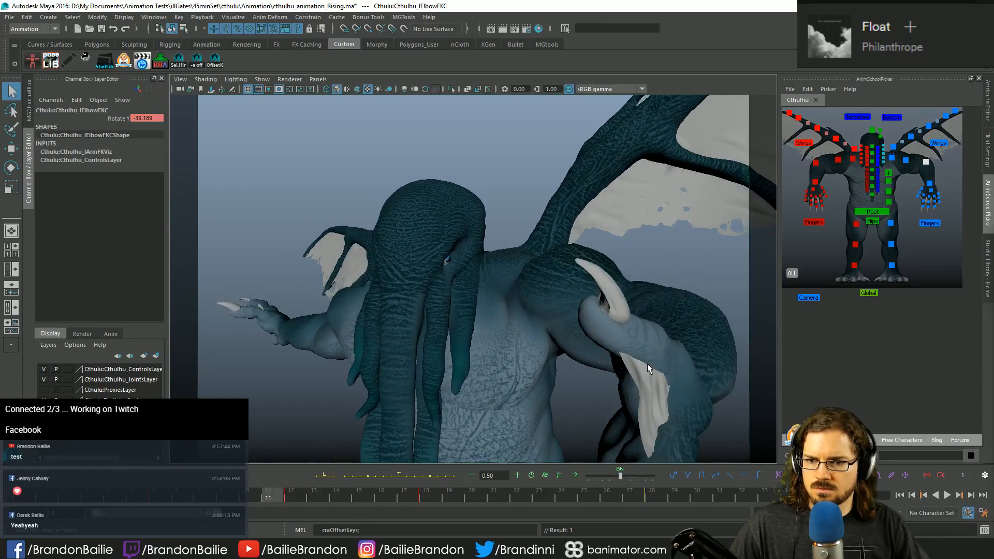
{"action": "key", "text": "alt+period"}
{"action": "key", "text": "alt+period"}
{"action": "key", "text": "alt+period"}
{"action": "key", "text": "alt+period"}
{"action": "key", "text": "alt+period"}
{"action": "key", "text": "alt+period"}
{"action": "key", "text": "alt+period"}
{"action": "key", "text": "alt+period"}
{"action": "key", "text": "alt+period"}
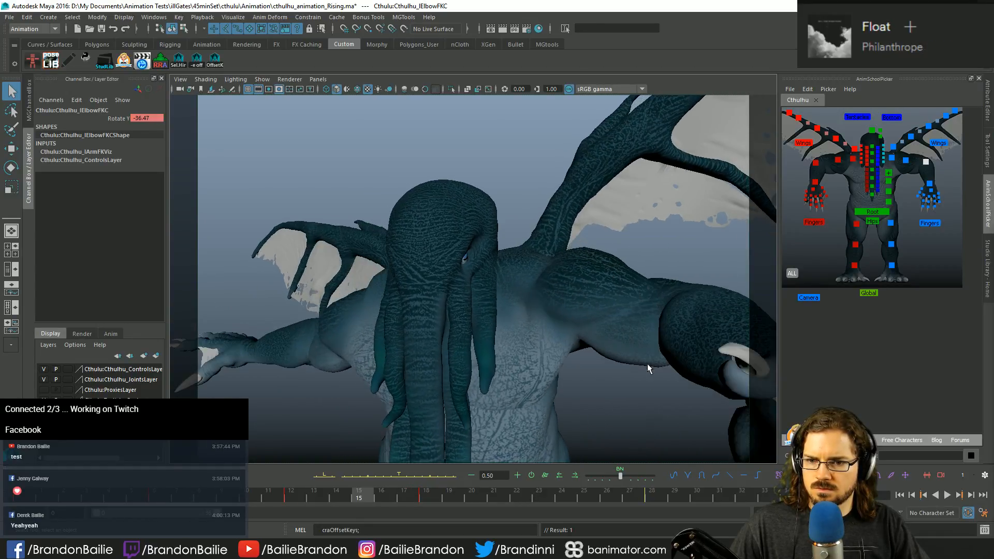
{"action": "key", "text": "alt+period"}
{"action": "key", "text": "alt+period"}
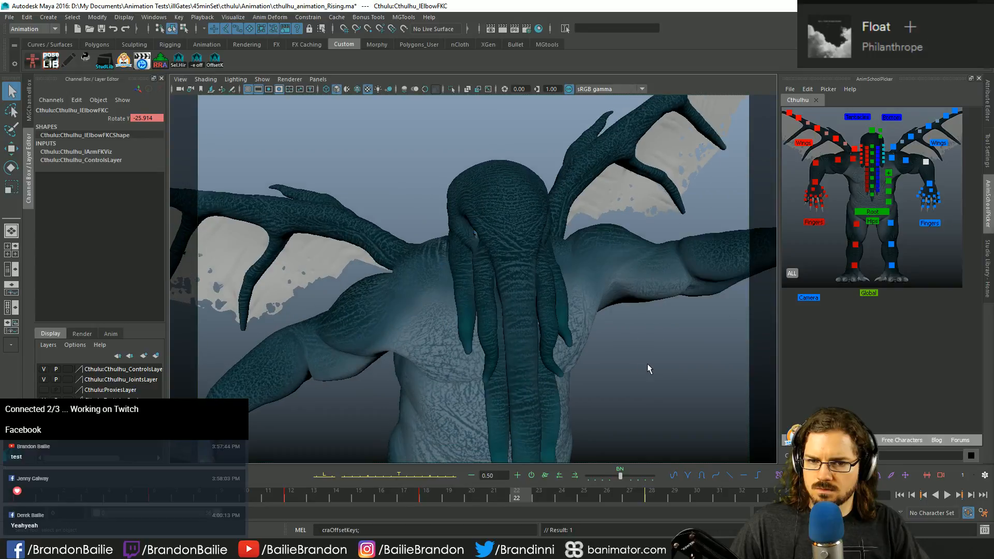
Step: Bend the left elbow control further about its Y axis at frame 23
{"action": "key", "text": "comma"}
{"action": "key", "text": "alt+period"}
{"action": "key", "text": "alt+period"}
{"action": "key", "text": "alt+period"}
{"action": "key", "text": "alt+period"}
{"action": "key", "text": "alt+period"}
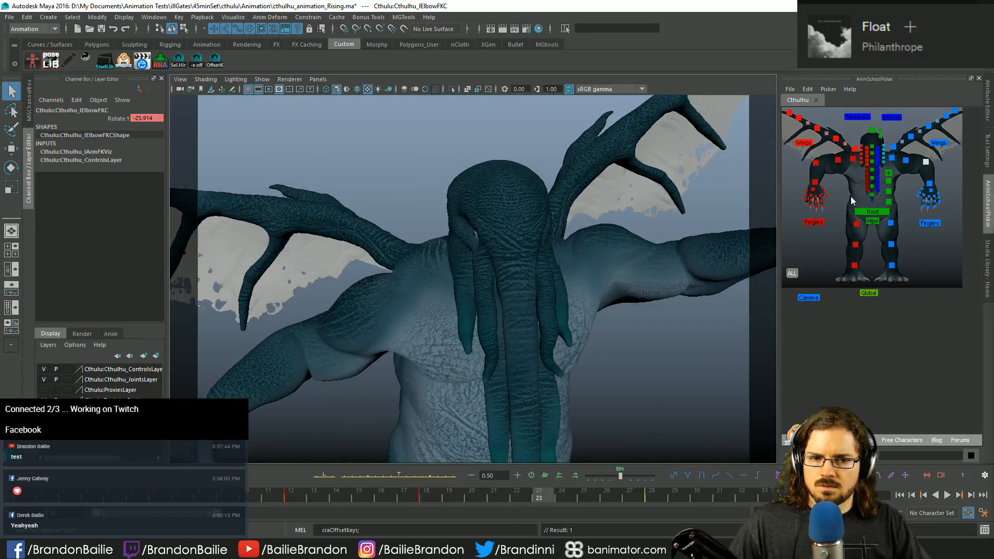
{"action": "key", "text": "alt+period"}
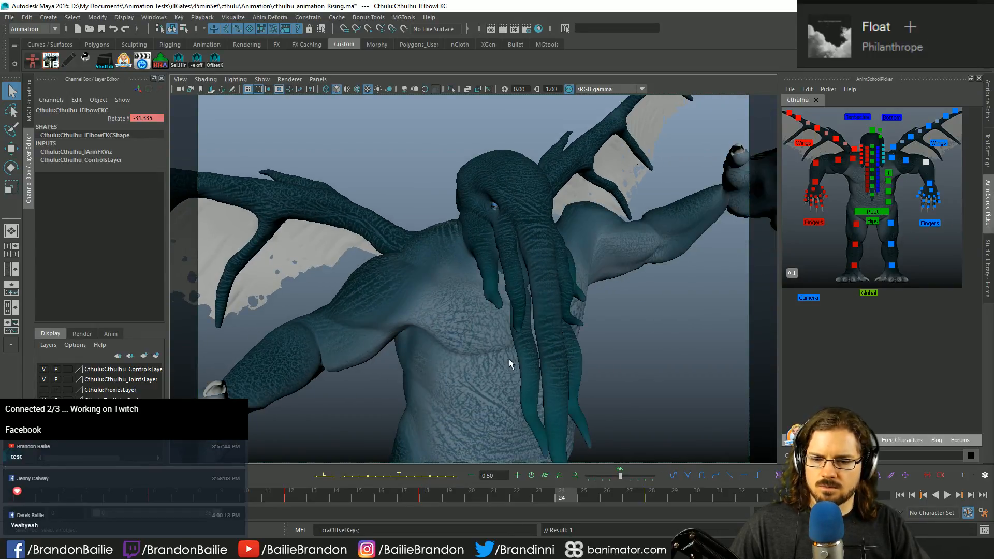
{"action": "key", "text": "e"}
{"action": "key", "text": "comma"}
{"action": "key", "text": "alt+period"}
{"action": "key", "text": "alt+period"}
{"action": "key", "text": "alt+period"}
{"action": "key", "text": "alt+period"}
{"action": "key", "text": "alt+period"}
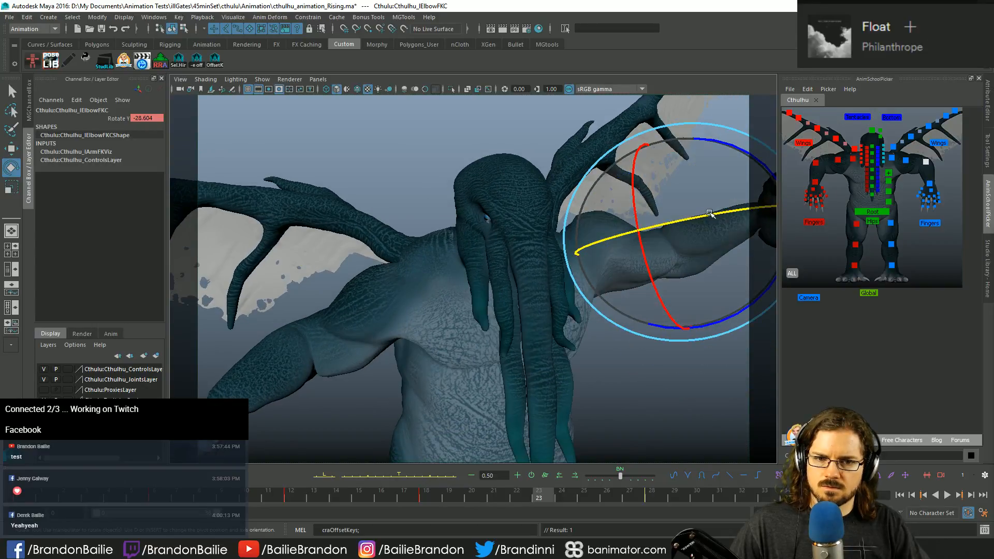
{"action": "left_click_drag", "start_coordinate": [709, 213], "coordinate": [646, 254]}
Step: Select the left wrist and elbow controls and step through frames 23 to 33 to examine the forearm's motion
{"action": "left_click", "coordinate": [930, 184]}
{"action": "key", "text": "q"}
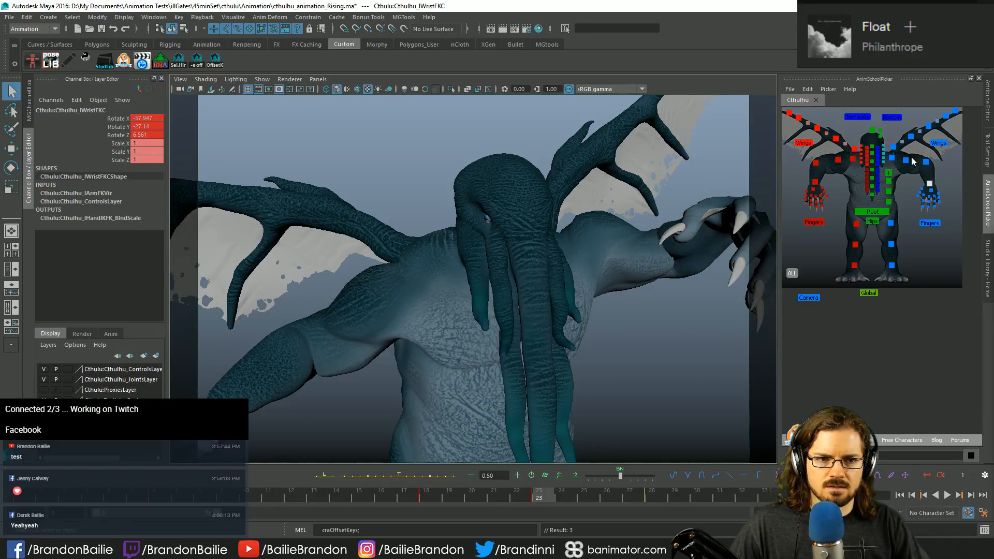
{"action": "left_click", "coordinate": [926, 163]}
{"action": "key", "text": "period"}
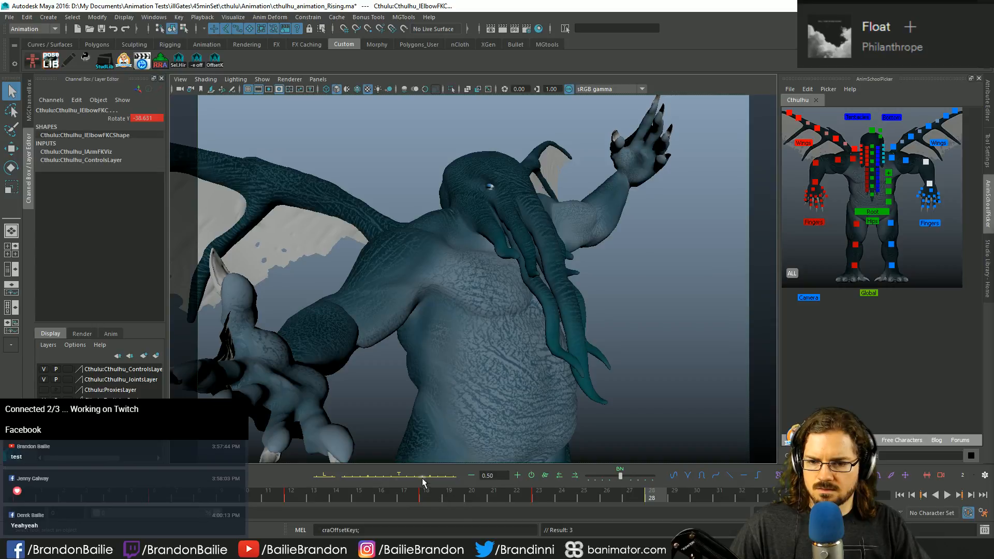
{"action": "key", "text": "comma"}
{"action": "key", "text": "alt+period"}
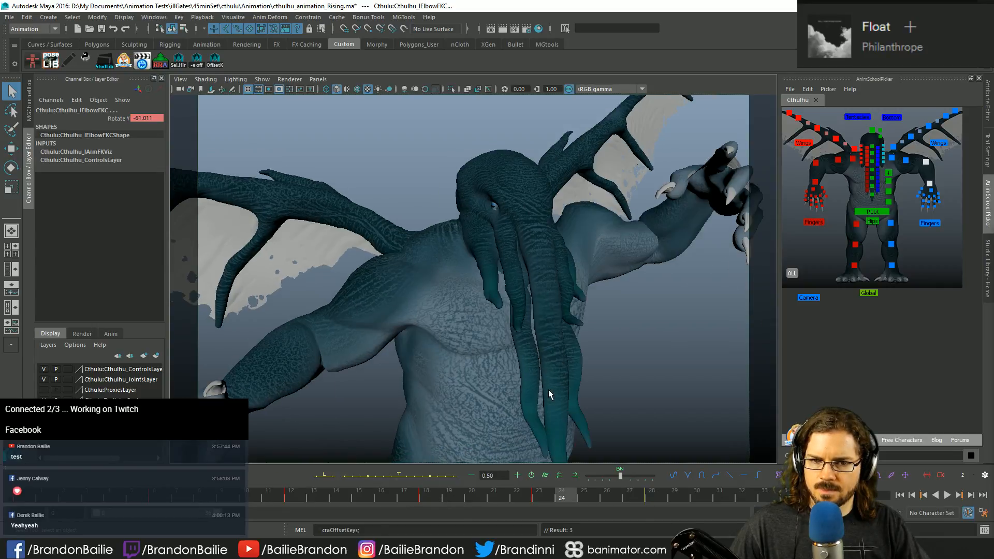
{"action": "key", "text": "alt+period"}
{"action": "key", "text": "alt+period"}
{"action": "key", "text": "alt+period"}
{"action": "key", "text": "alt+period"}
{"action": "key", "text": "alt+period"}
{"action": "key", "text": "alt+period"}
{"action": "key", "text": "alt+period"}
{"action": "key", "text": "alt+period"}
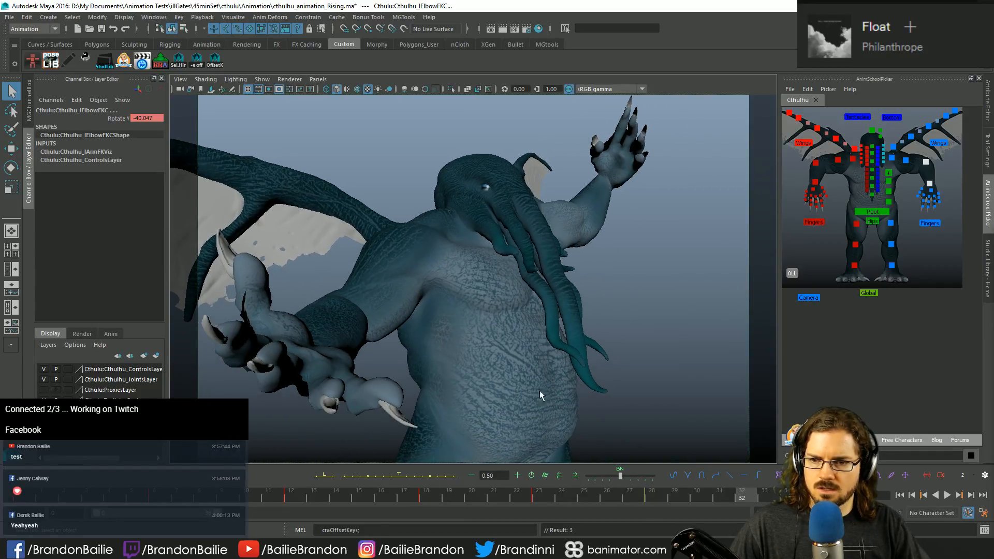
{"action": "key", "text": "alt+period"}
{"action": "left_click", "coordinate": [79, 491]}
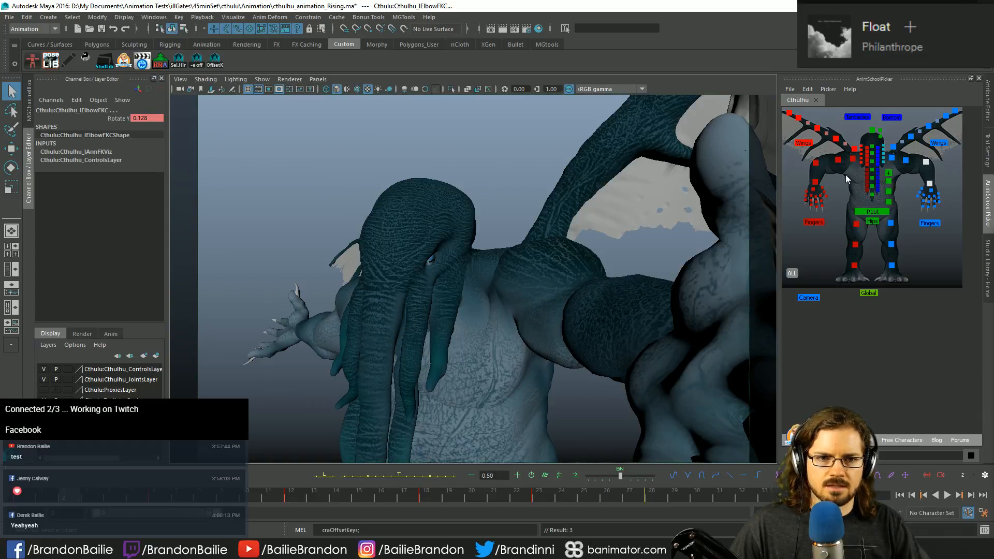
Step: Stagger the right elbow and wrist controls' keys later by 1 frame with Offset Keyframes
{"action": "left_click", "coordinate": [815, 163]}
{"action": "left_click", "coordinate": [816, 183], "text": "shift"}
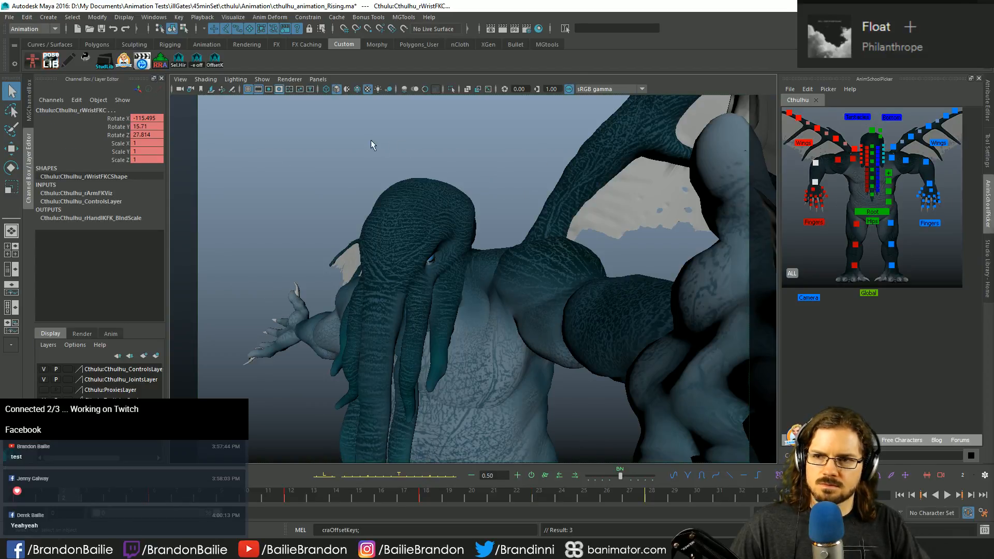
{"action": "left_click", "coordinate": [214, 61]}
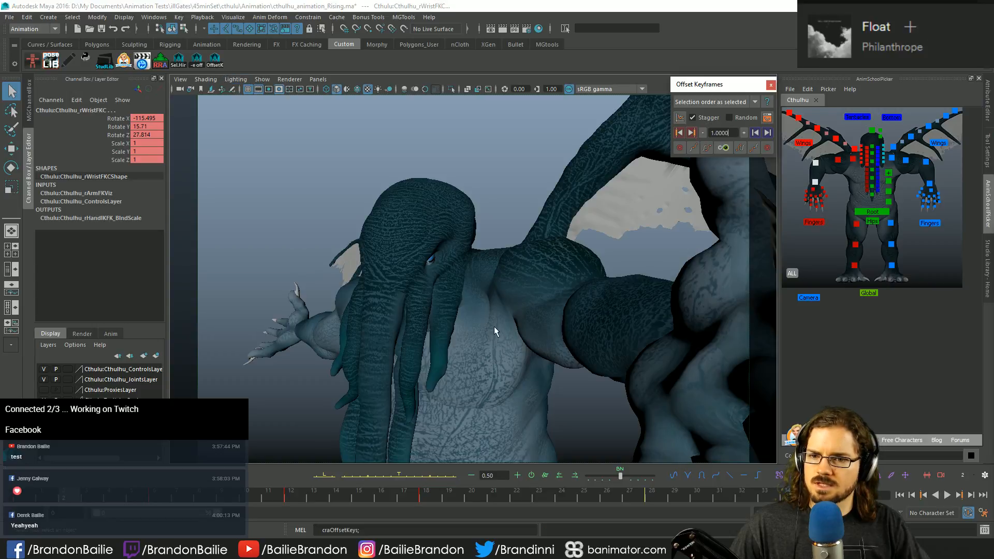
{"action": "left_click", "coordinate": [694, 131]}
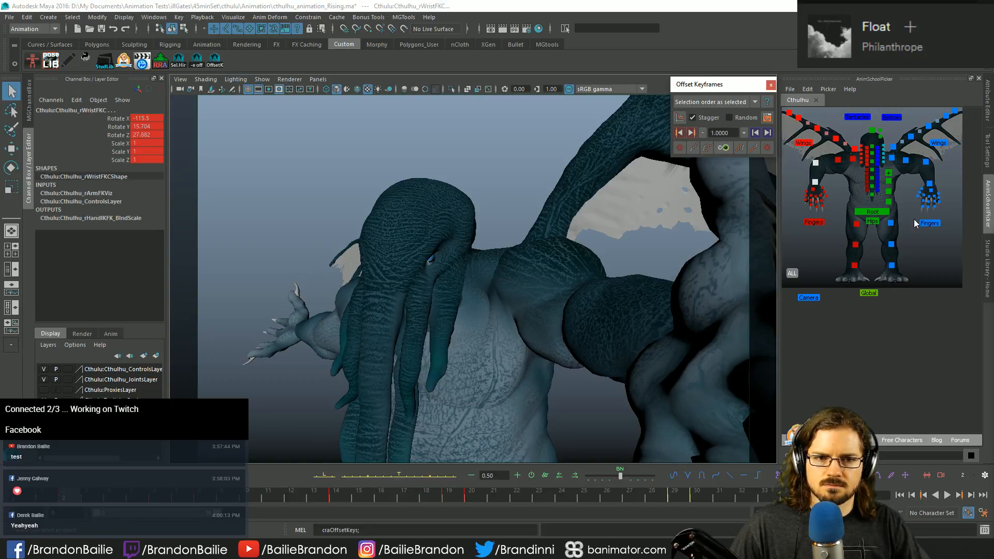
Step: Try staggering the left elbow and wrist keys later by 1 frame, play back the result, and undo the offset
{"action": "left_click", "coordinate": [653, 90]}
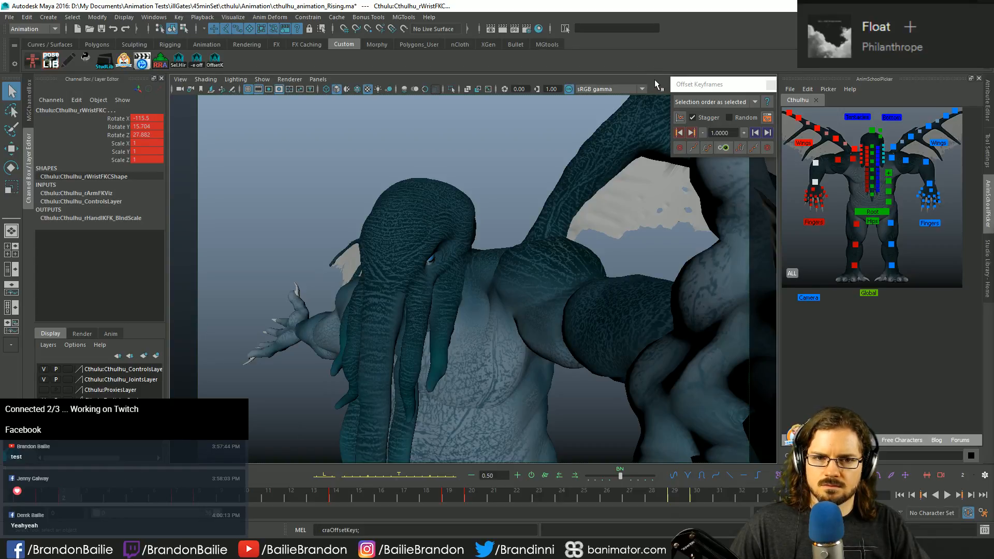
{"action": "left_click", "coordinate": [927, 163]}
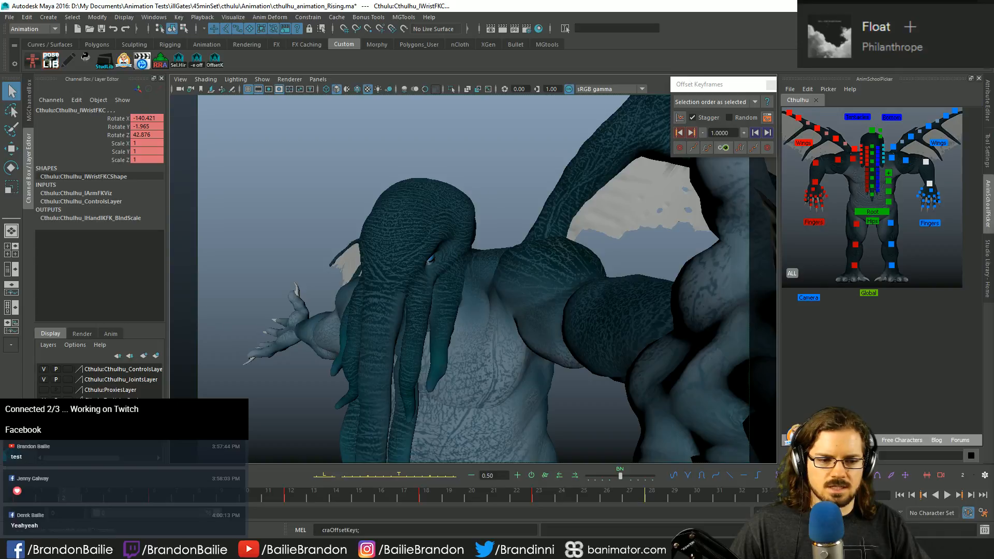
{"action": "left_click", "coordinate": [691, 133]}
{"action": "key", "text": "alt+v"}
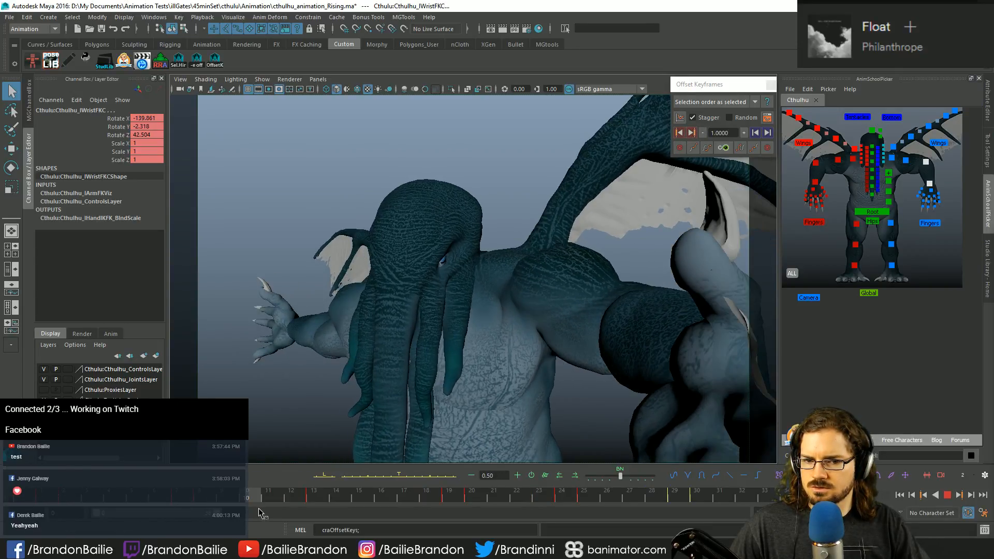
{"action": "key", "text": "alt+v"}
{"action": "key", "text": "ctrl+z"}
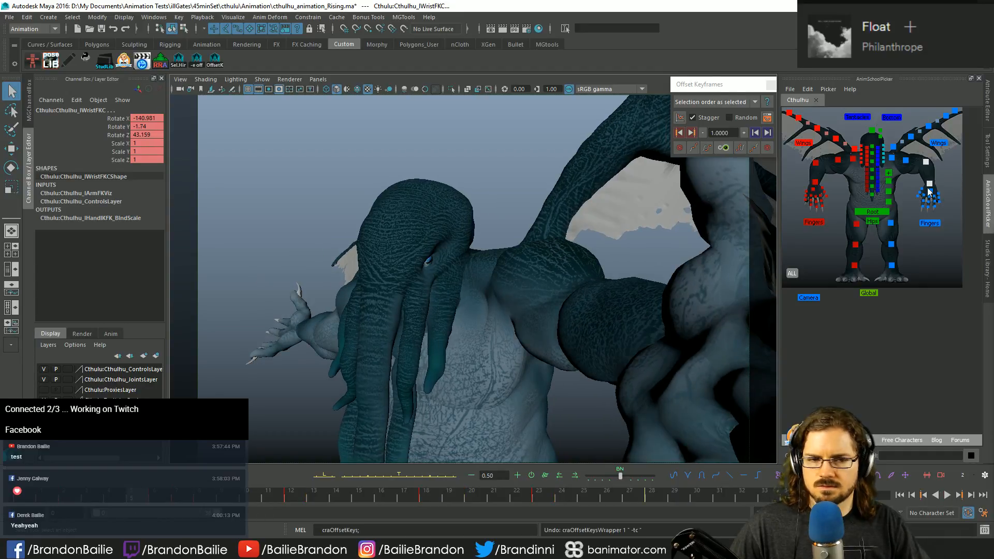
Step: Add two frames between the left wrist control's keys around frame 19 with the MGTools timing tool
{"action": "left_click", "coordinate": [930, 183]}
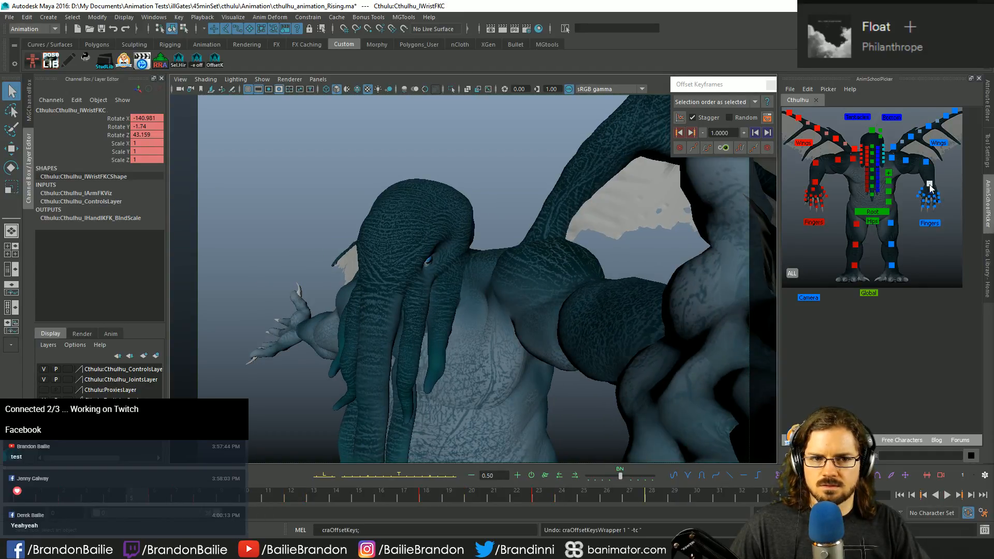
{"action": "left_click", "coordinate": [457, 492]}
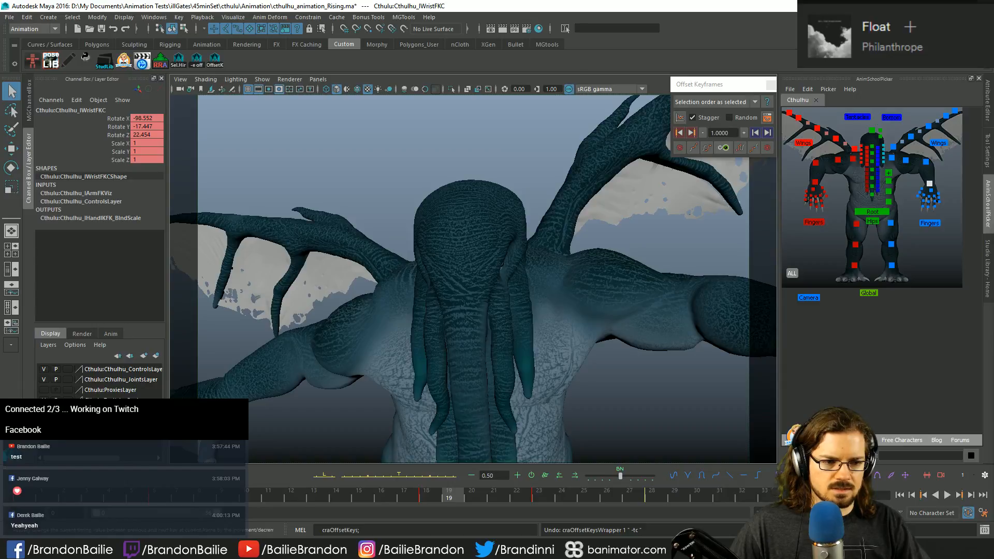
{"action": "left_click", "coordinate": [807, 475]}
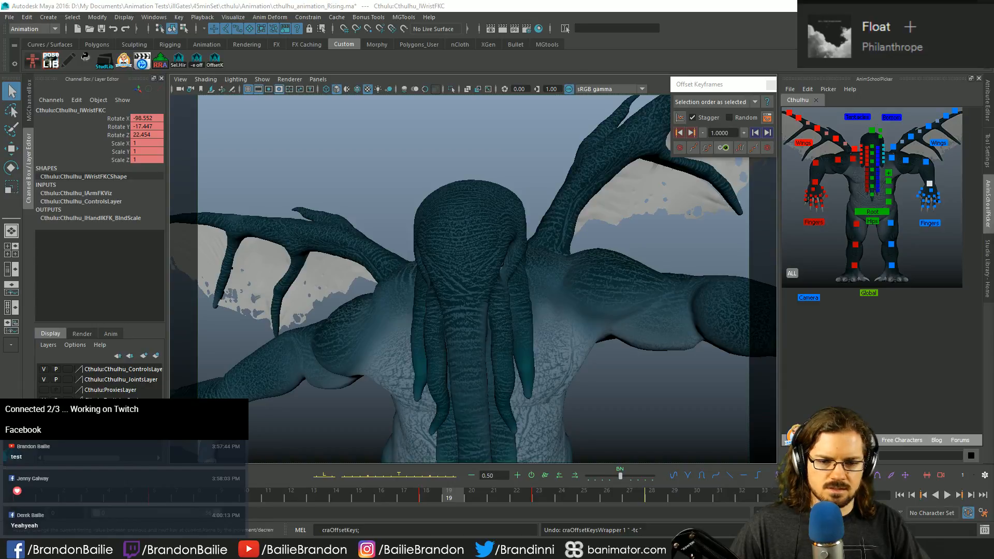
{"action": "left_click", "coordinate": [925, 162]}
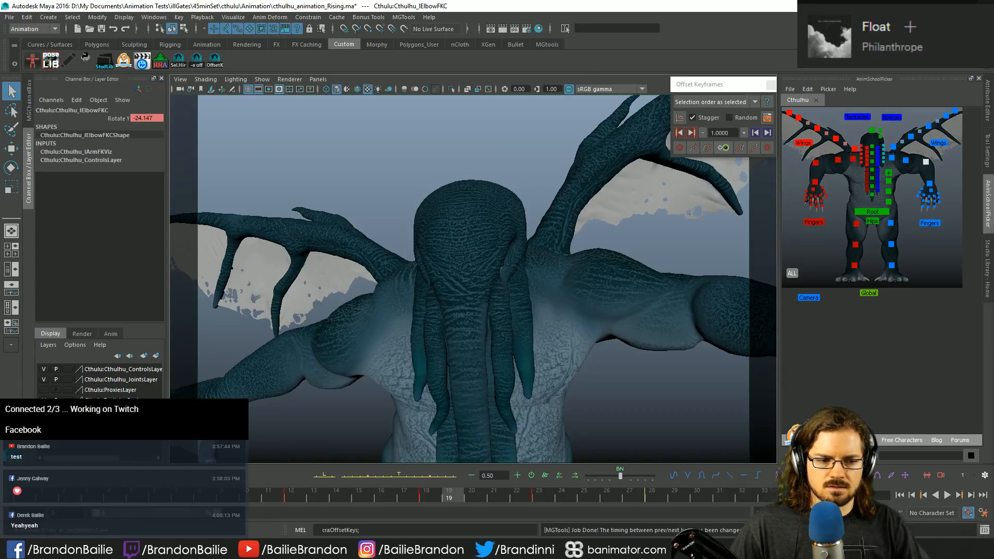
{"action": "left_click", "coordinate": [930, 187]}
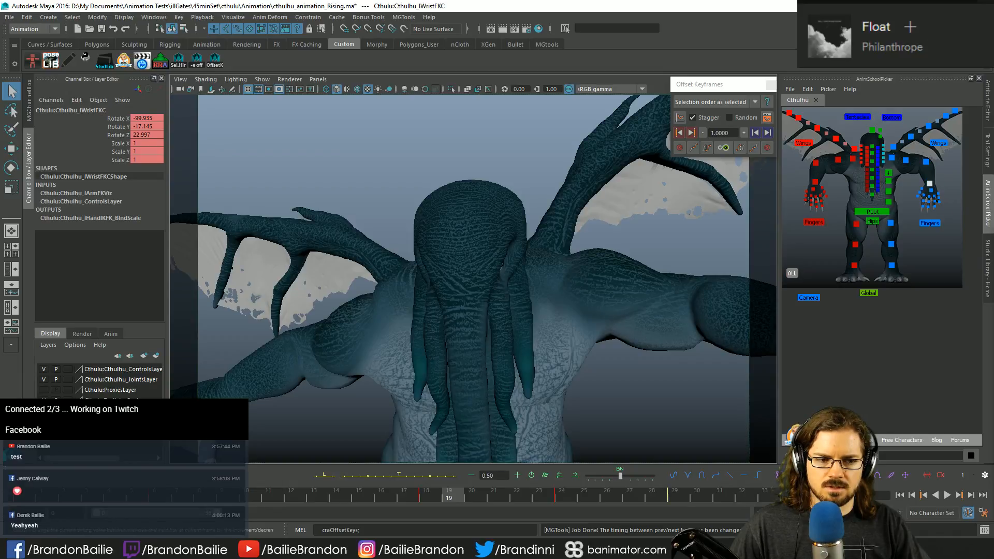
{"action": "left_click", "coordinate": [807, 475]}
Step: Play back the animation to check the left wrist's retimed motion
{"action": "key", "text": "alt+v"}
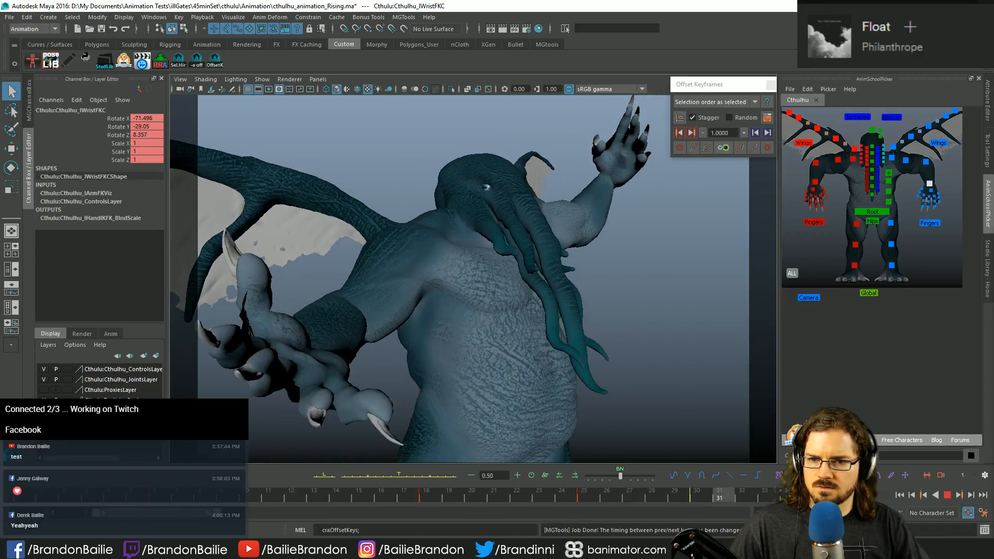
{"action": "key", "text": "alt+v"}
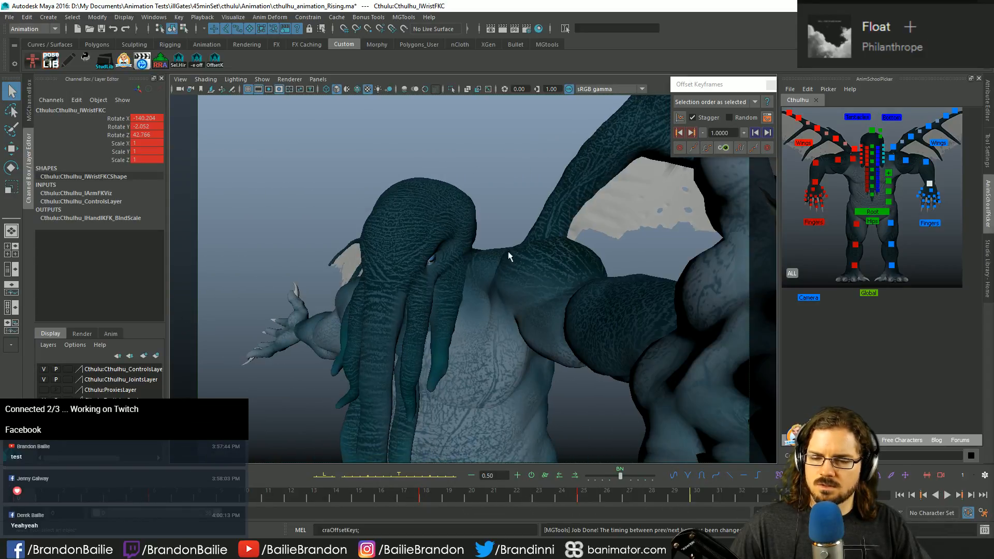
{"action": "key", "text": "alt+v"}
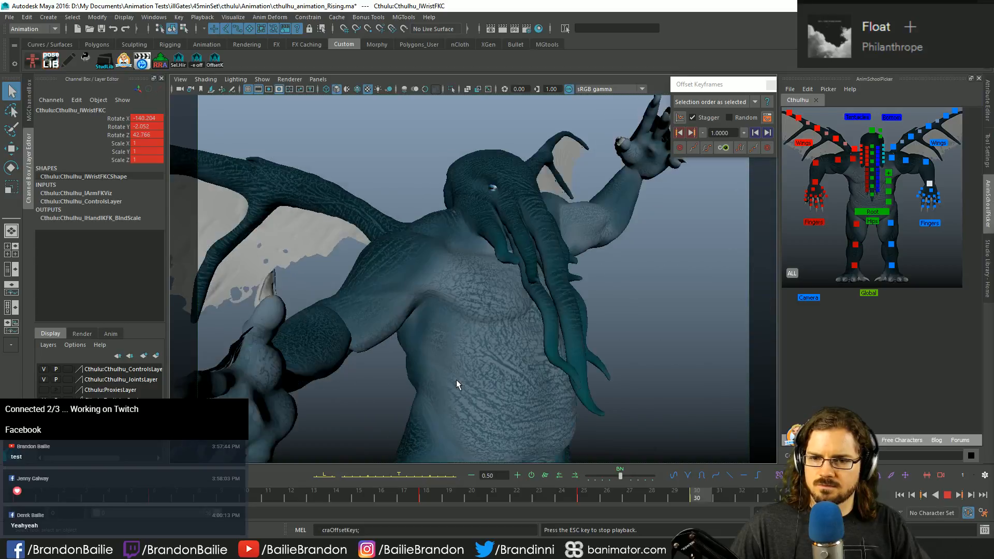
{"action": "key", "text": "alt+v"}
Step: Playblast the animation, play the resulting cthulhu_animation_floatForward.mov in the movie player, and return to Maya
{"action": "right_click", "coordinate": [440, 492]}
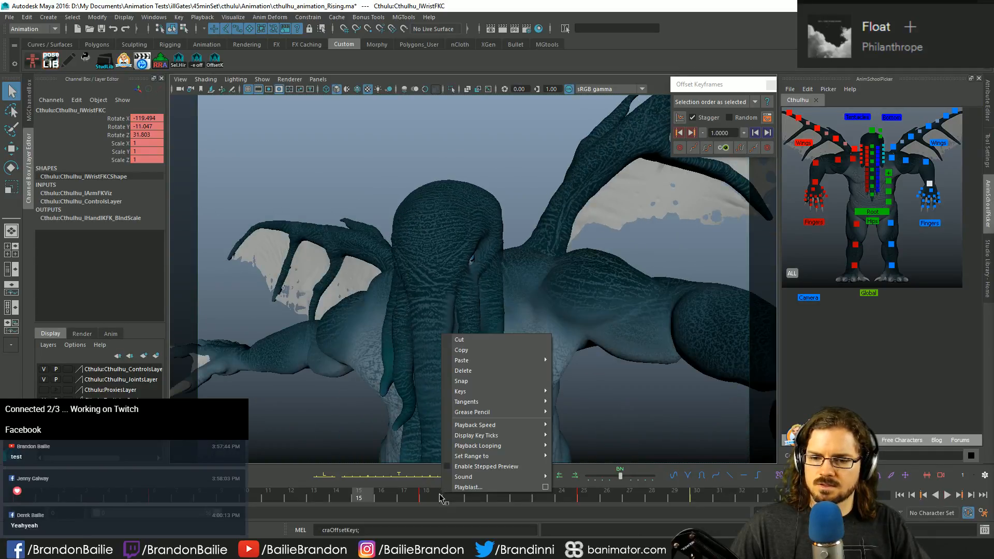
{"action": "left_click", "coordinate": [485, 489]}
{"action": "left_click", "coordinate": [472, 277]}
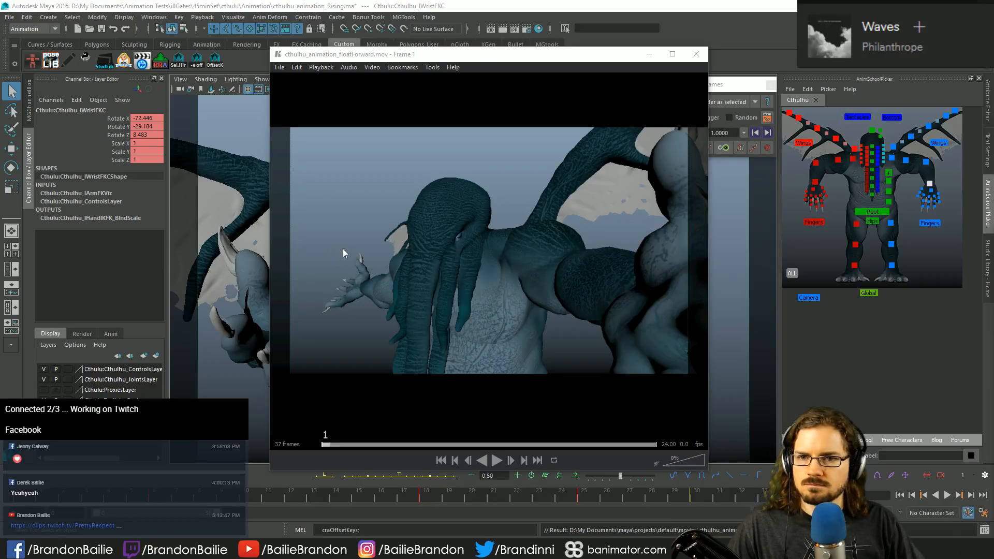
{"action": "left_click_drag", "start_coordinate": [488, 57], "coordinate": [441, 45]}
{"action": "key", "text": "space"}
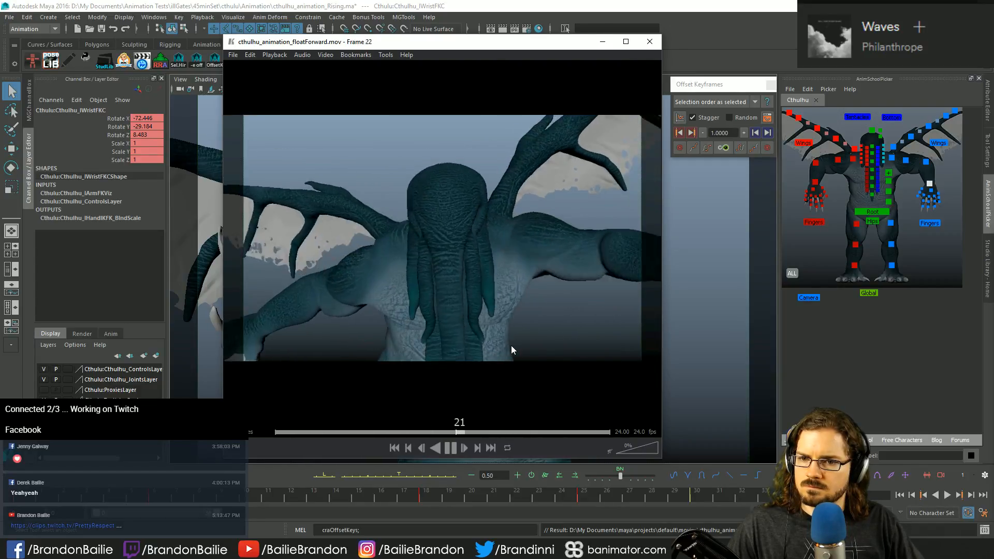
{"action": "left_click", "coordinate": [625, 3]}
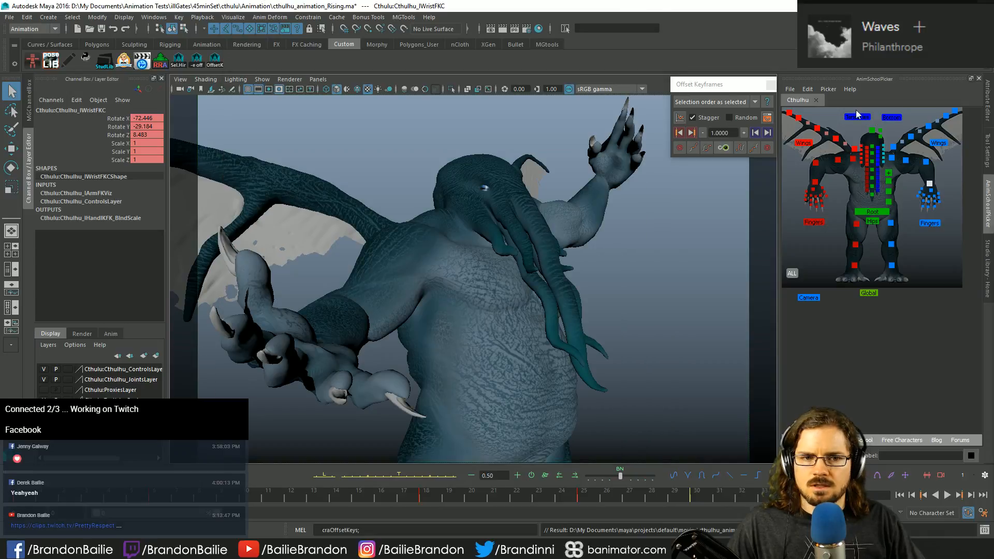
Step: Blend the head control's pose at frame 14 between its neighbouring keys with the tween slider, and check the surrounding keys
{"action": "left_click", "coordinate": [873, 130]}
{"action": "left_click_drag", "start_coordinate": [303, 495], "coordinate": [336, 496]}
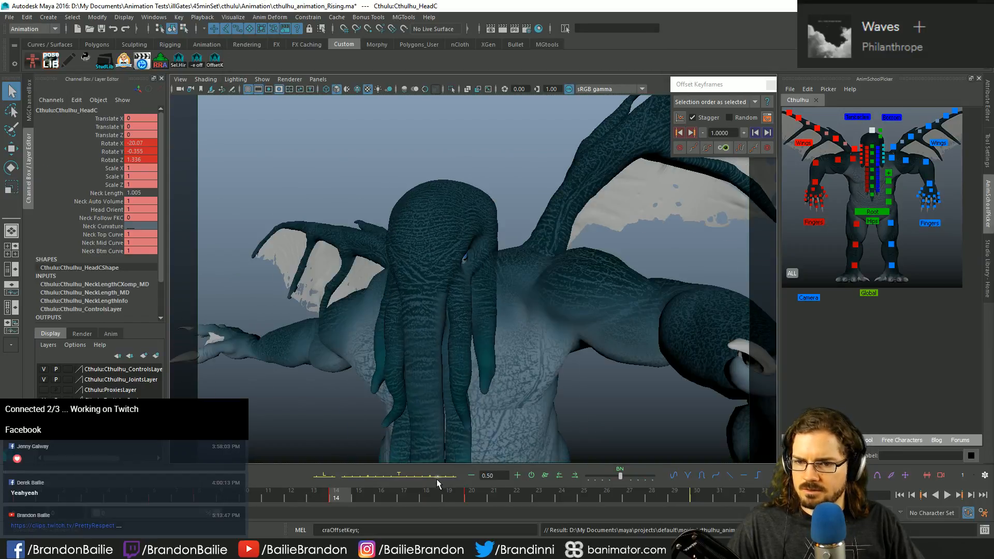
{"action": "left_click_drag", "start_coordinate": [620, 476], "coordinate": [600, 477]}
{"action": "key", "text": "comma"}
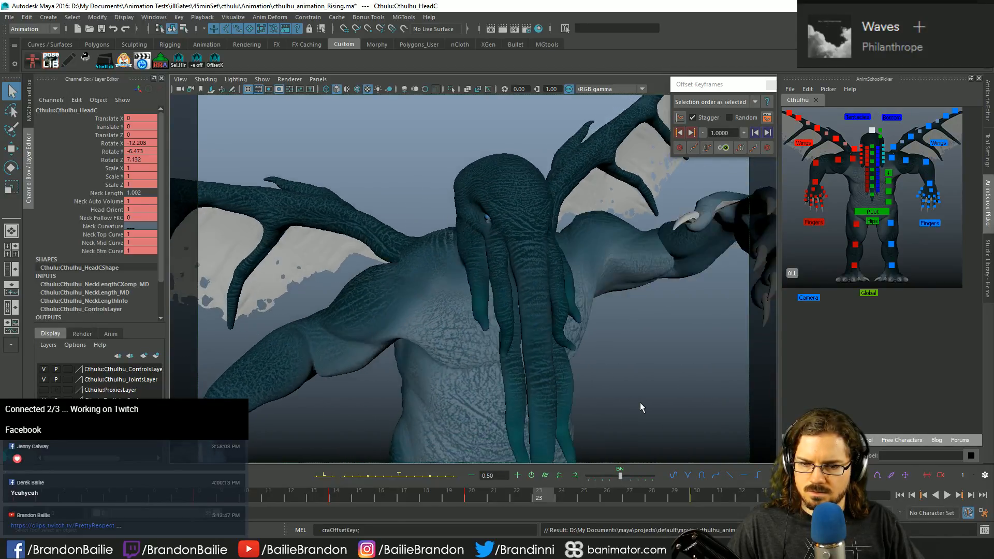
{"action": "key", "text": "comma"}
Step: Lower the root control's Translate Y key at frame 28 slightly in the Graph Editor
{"action": "left_click", "coordinate": [869, 212]}
{"action": "key", "text": "w"}
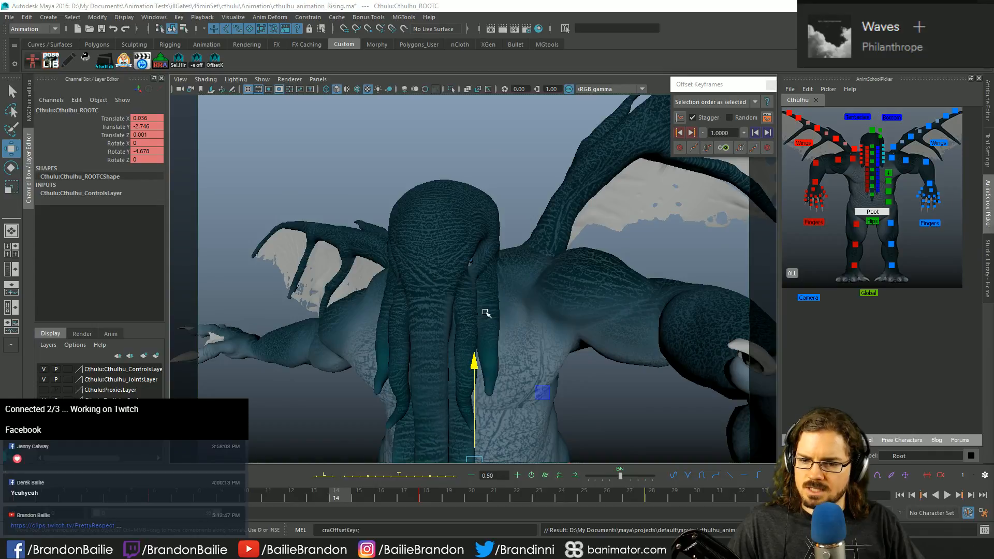
{"action": "key", "text": "space"}
{"action": "key", "text": "a"}
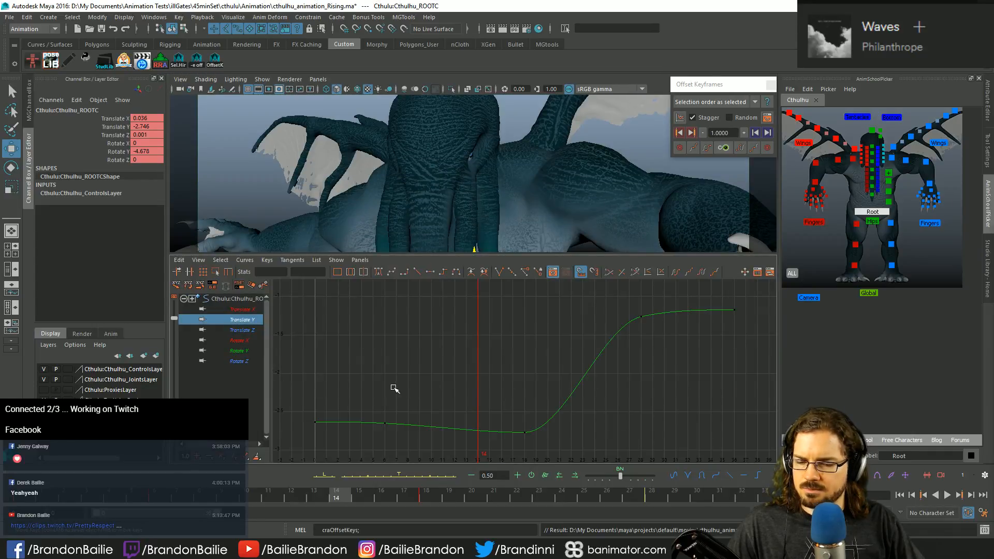
{"action": "key", "text": "comma"}
{"action": "key", "text": "alt+v"}
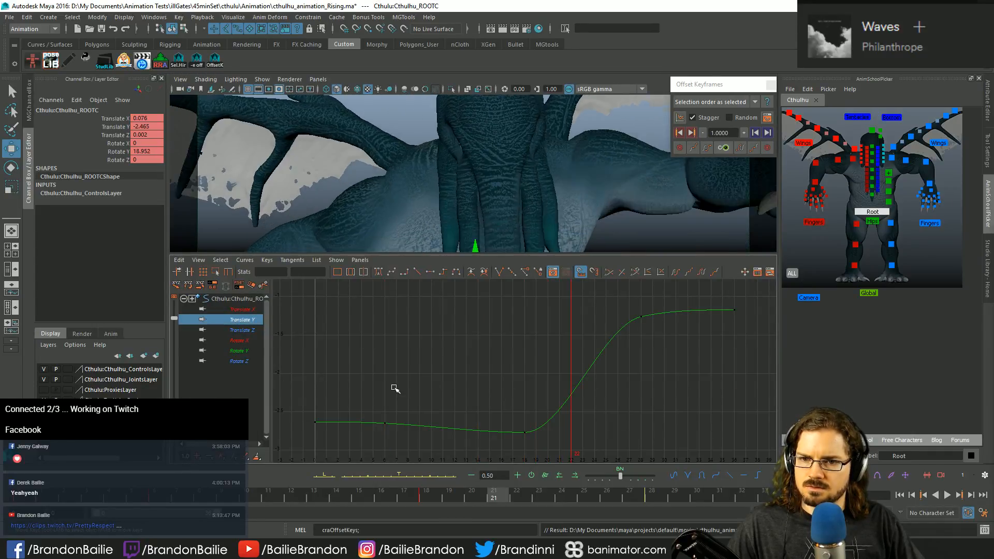
{"action": "left_click_drag", "start_coordinate": [623, 307], "coordinate": [664, 337]}
{"action": "middle_click_drag", "start_coordinate": [674, 349], "coordinate": [674, 355]}
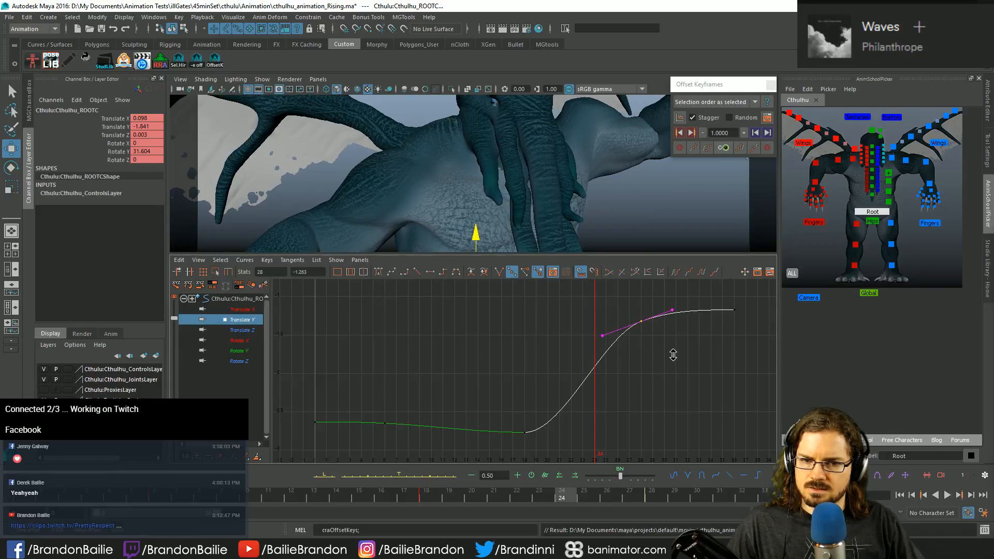
{"action": "left_click", "coordinate": [674, 356]}
Step: Raise the root control's Translate Y key at frame 6 to about -2.611
{"action": "key", "text": "comma"}
{"action": "key", "text": "comma"}
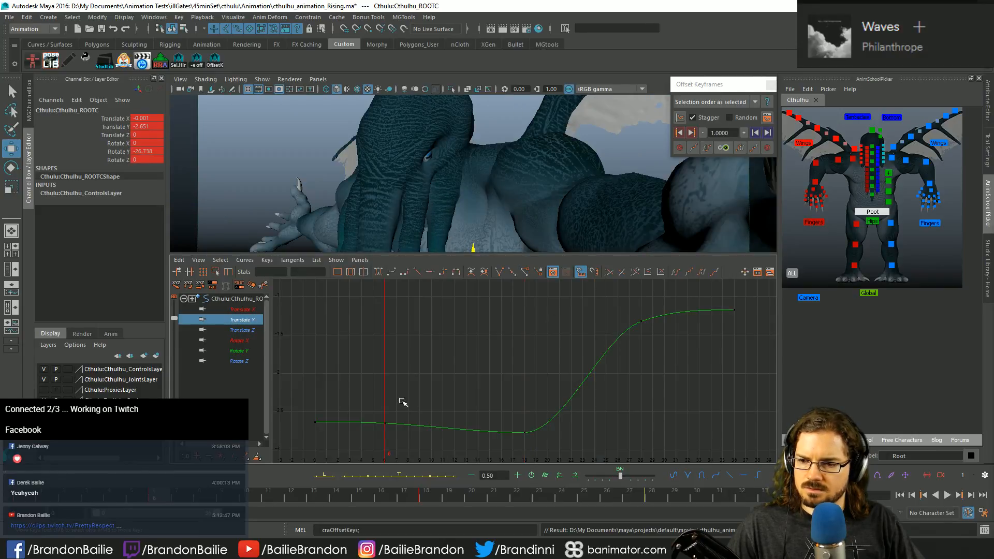
{"action": "left_click_drag", "start_coordinate": [361, 403], "coordinate": [391, 435]}
{"action": "middle_click_drag", "start_coordinate": [428, 415], "coordinate": [428, 411]}
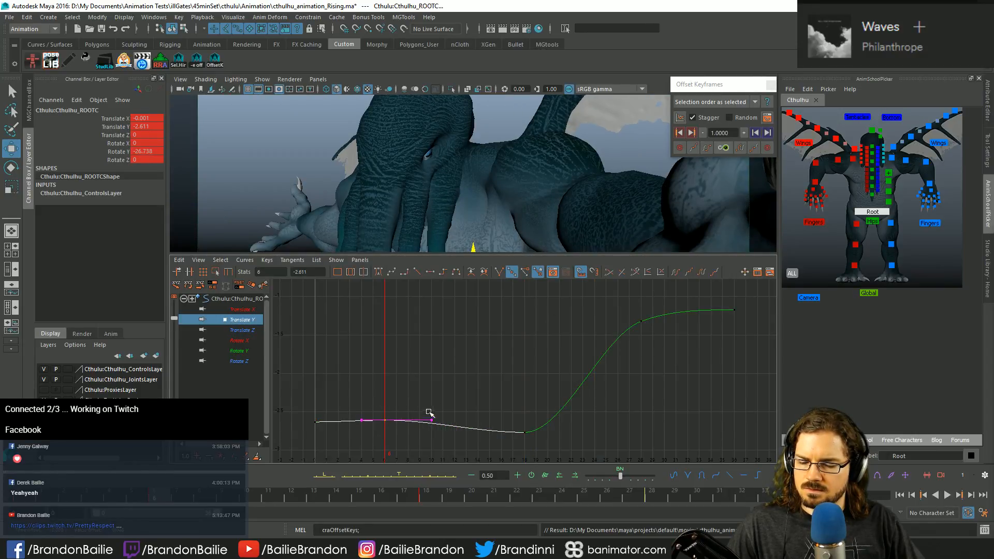
{"action": "left_click", "coordinate": [463, 389]}
Step: Play back the animation to check the root's adjusted vertical motion
{"action": "key", "text": "q"}
{"action": "key", "text": "space"}
{"action": "key", "text": "alt+v"}
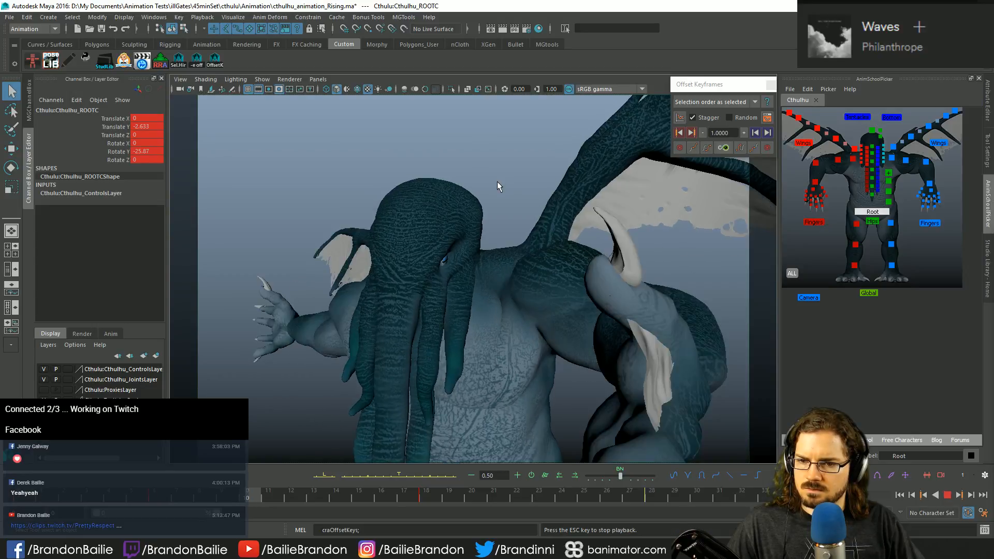
{"action": "key", "text": "Escape"}
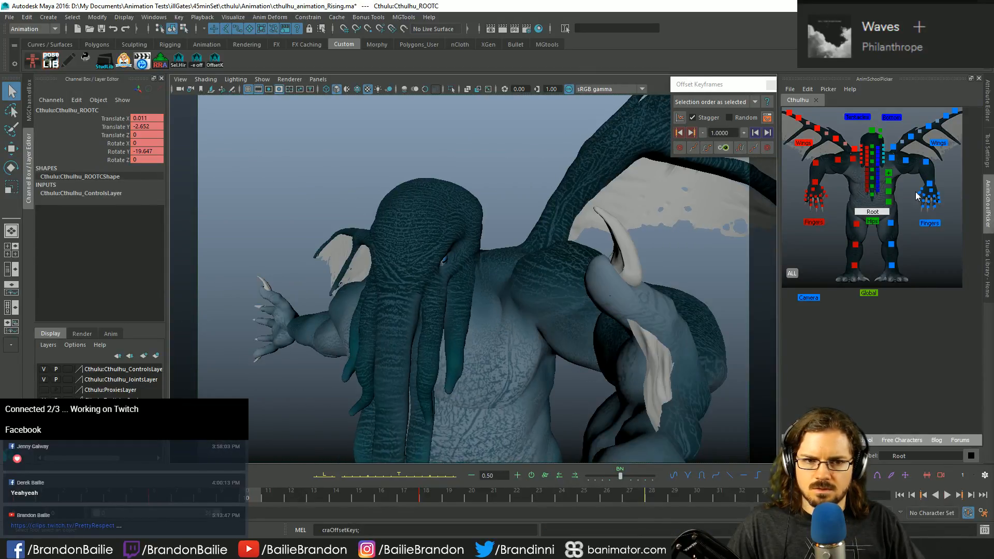
Step: Select the three spine FK controls and isolate their Rotate X curves in the Graph Editor
{"action": "left_click", "coordinate": [889, 202]}
{"action": "left_click", "coordinate": [888, 192], "text": "shift"}
{"action": "left_click", "coordinate": [889, 181], "text": "shift"}
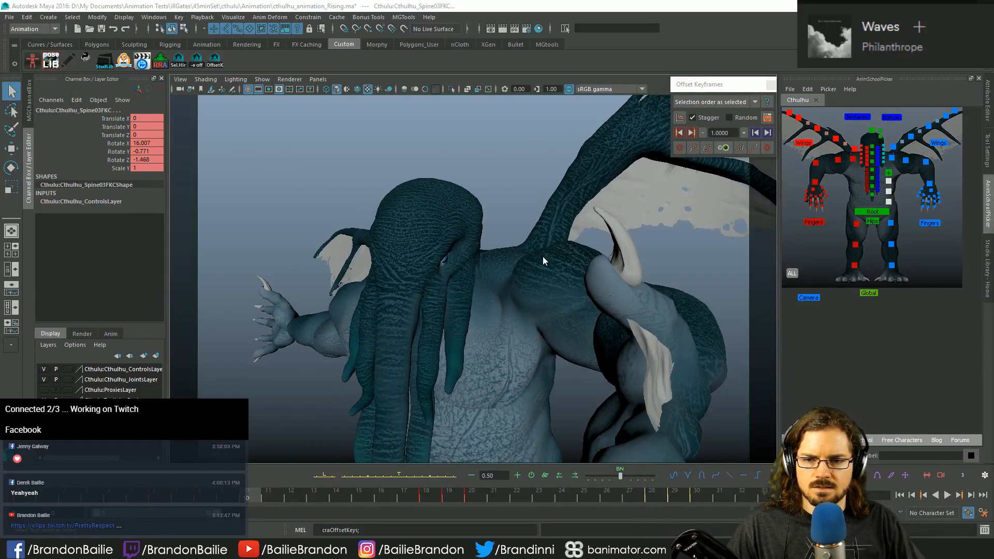
{"action": "key", "text": "space"}
{"action": "key", "text": "f"}
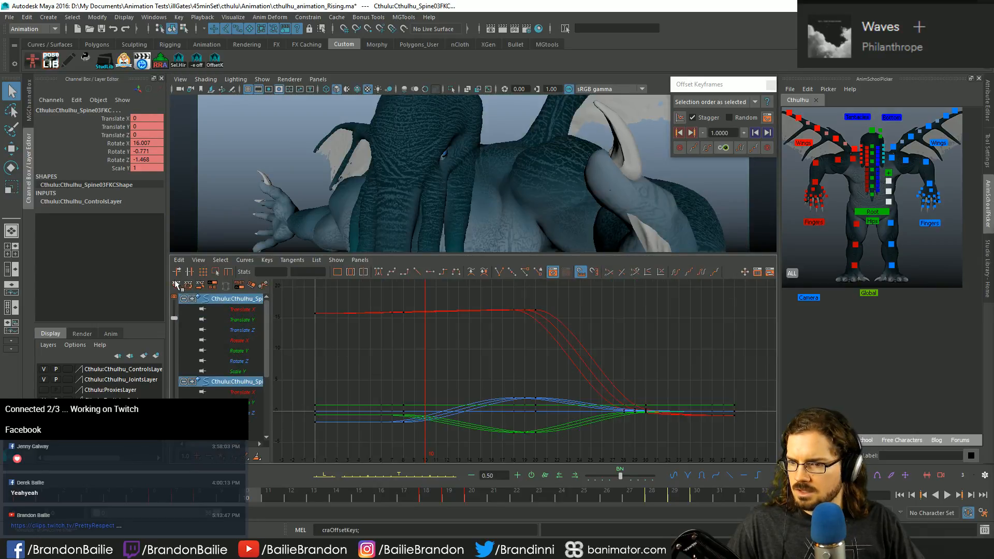
{"action": "left_click_drag", "start_coordinate": [239, 340], "coordinate": [239, 361]}
{"action": "left_click", "coordinate": [239, 340]}
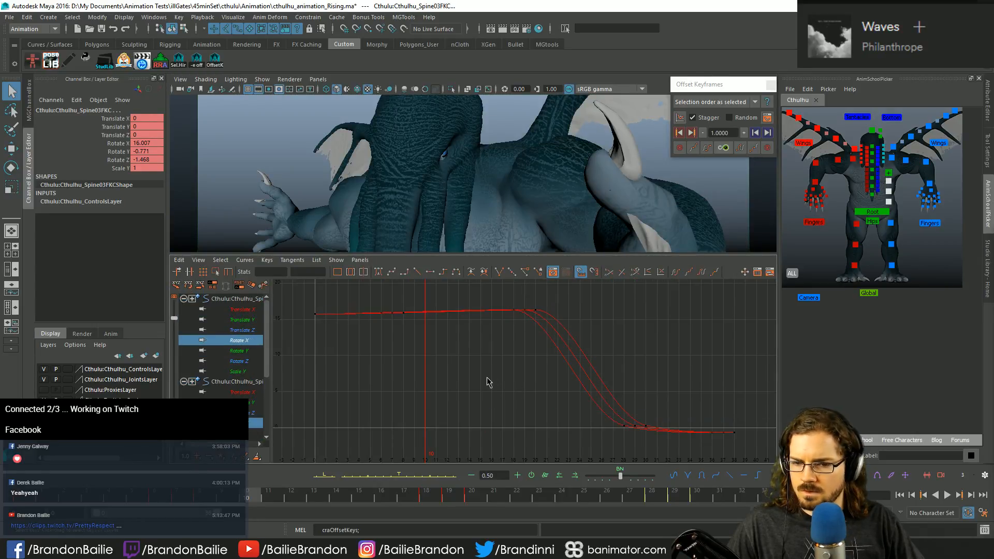
Step: Raise the spine controls' Rotate X keys around frames 28 to 30 to ease them into the final pose
{"action": "key", "text": "period"}
{"action": "key", "text": "period"}
{"action": "key", "text": "period"}
{"action": "key", "text": "period"}
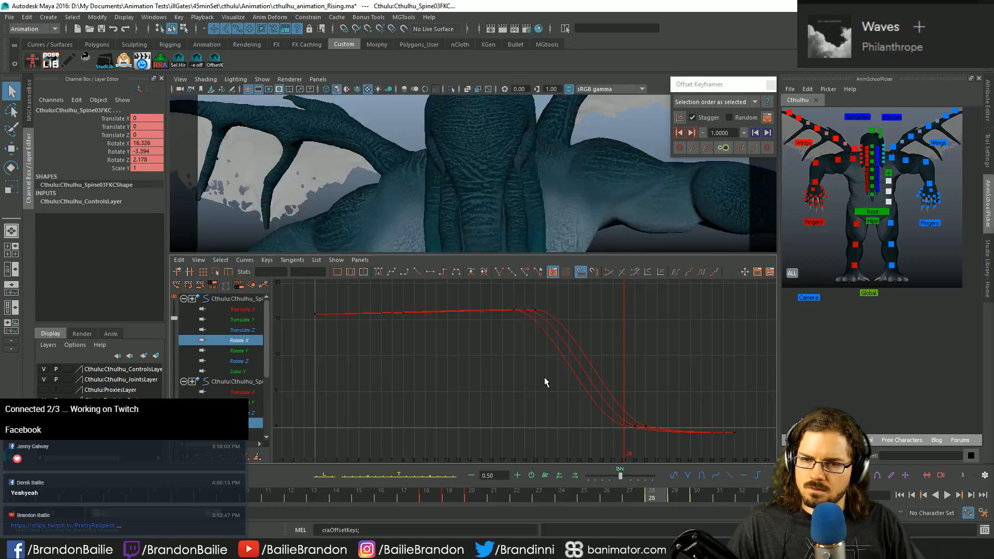
{"action": "left_click_drag", "start_coordinate": [541, 381], "coordinate": [673, 451]}
{"action": "key", "text": "w"}
{"action": "middle_click_drag", "start_coordinate": [680, 419], "coordinate": [680, 407], "text": "shift"}
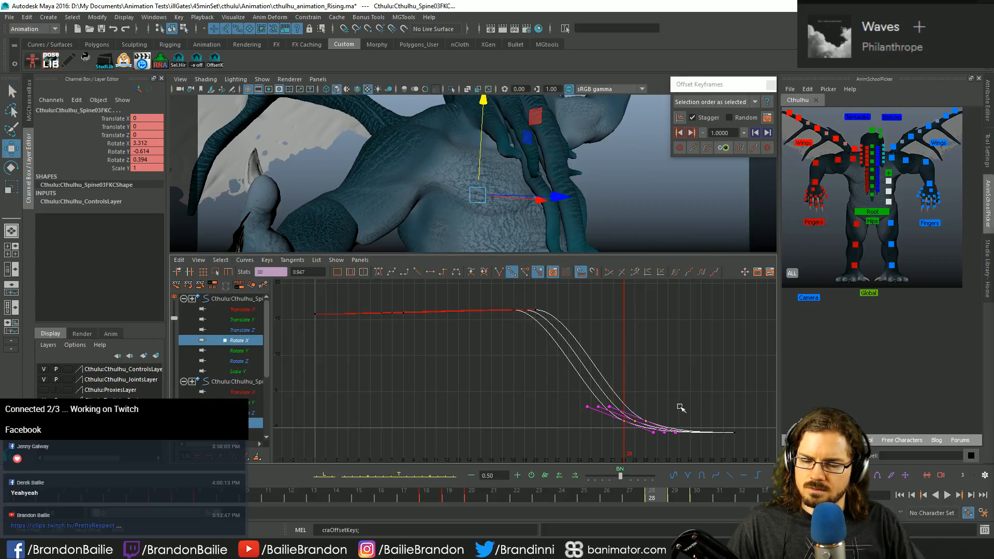
{"action": "left_click", "coordinate": [679, 407]}
Step: Play back the animation to check the spine's forward bend easing into the final pose
{"action": "key", "text": "space"}
{"action": "key", "text": "q"}
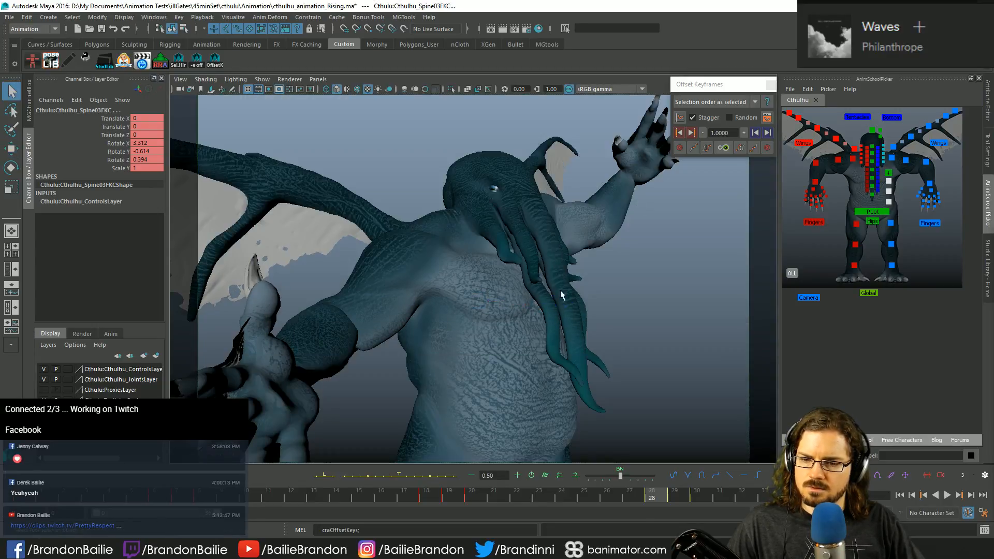
{"action": "key", "text": "comma"}
{"action": "key", "text": "alt+v"}
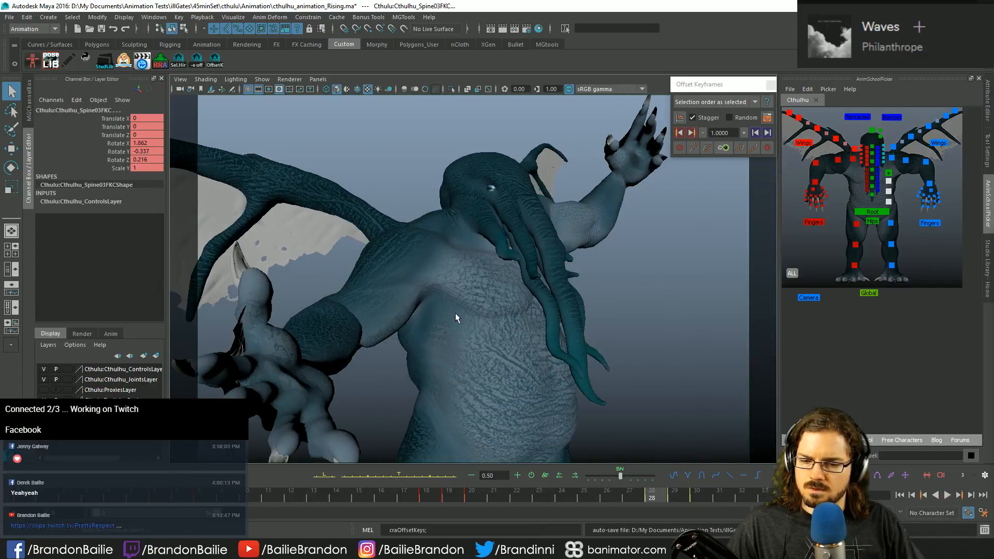
{"action": "key", "text": "alt+v"}
Step: Isolate the spine controls' Rotate Z curves and raise their peak keys around frames 18 to 20
{"action": "key", "text": "space"}
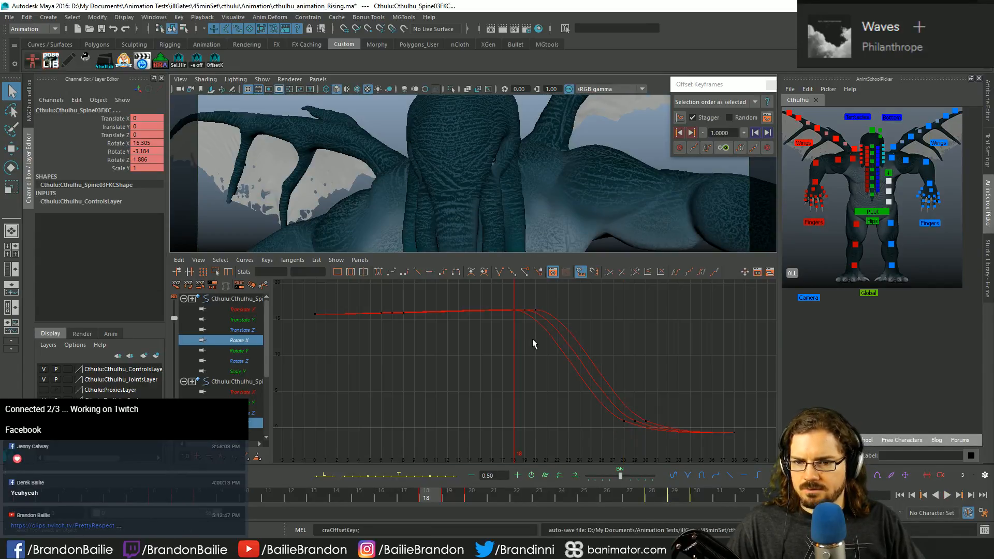
{"action": "key", "text": "Down"}
{"action": "key", "text": "Down"}
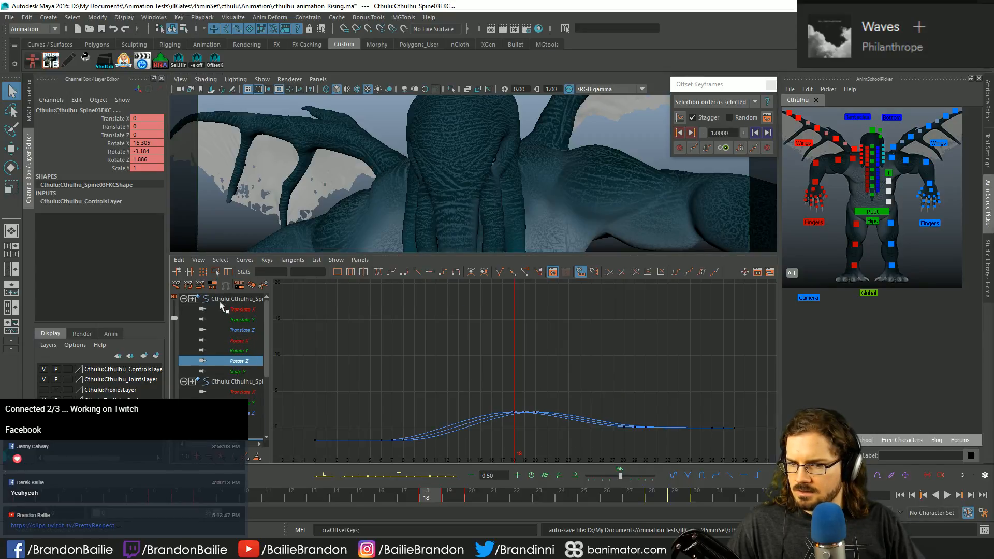
{"action": "key", "text": "f"}
{"action": "left_click_drag", "start_coordinate": [496, 304], "coordinate": [557, 432]}
{"action": "key", "text": "w"}
{"action": "middle_click_drag", "start_coordinate": [556, 432], "coordinate": [561, 407], "text": "shift"}
{"action": "left_click", "coordinate": [571, 383]}
Step: Raise the spine controls' Rotate Z keys around frames 28 to 30 for a softer settle
{"action": "left_click_drag", "start_coordinate": [579, 361], "coordinate": [713, 426]}
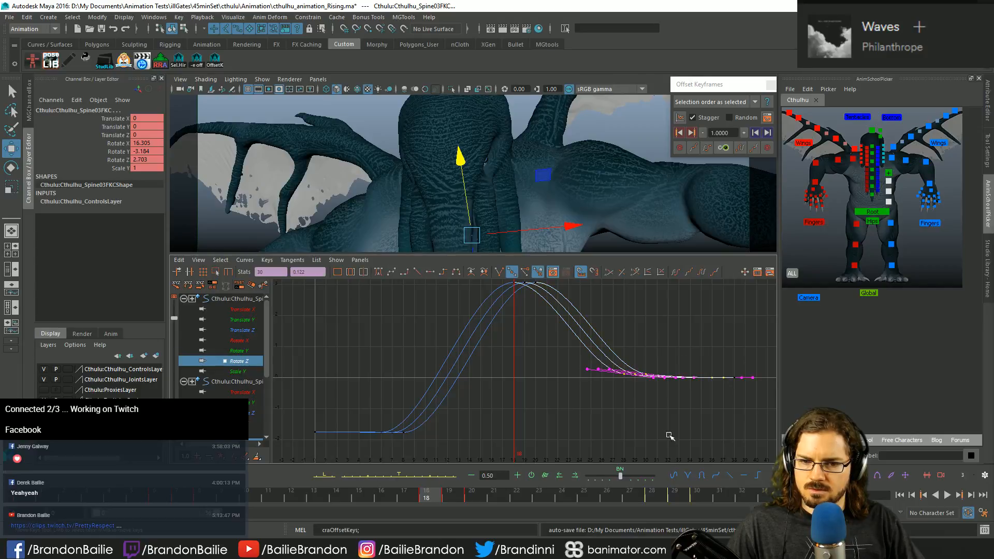
{"action": "left_click", "coordinate": [632, 410]}
{"action": "left_click_drag", "start_coordinate": [600, 358], "coordinate": [671, 407]}
{"action": "middle_click_drag", "start_coordinate": [671, 408], "coordinate": [668, 401], "text": "shift"}
{"action": "left_click", "coordinate": [663, 403]}
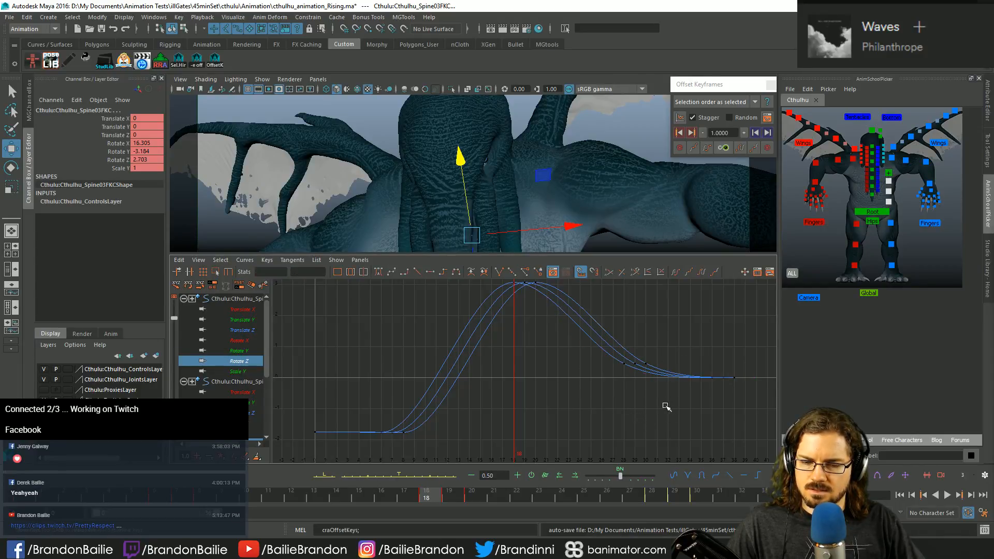
Step: Play back the animation to check the spine's side-to-side motion, and select both clavicle controls
{"action": "key", "text": "space"}
{"action": "key", "text": "q"}
{"action": "key", "text": "alt+v"}
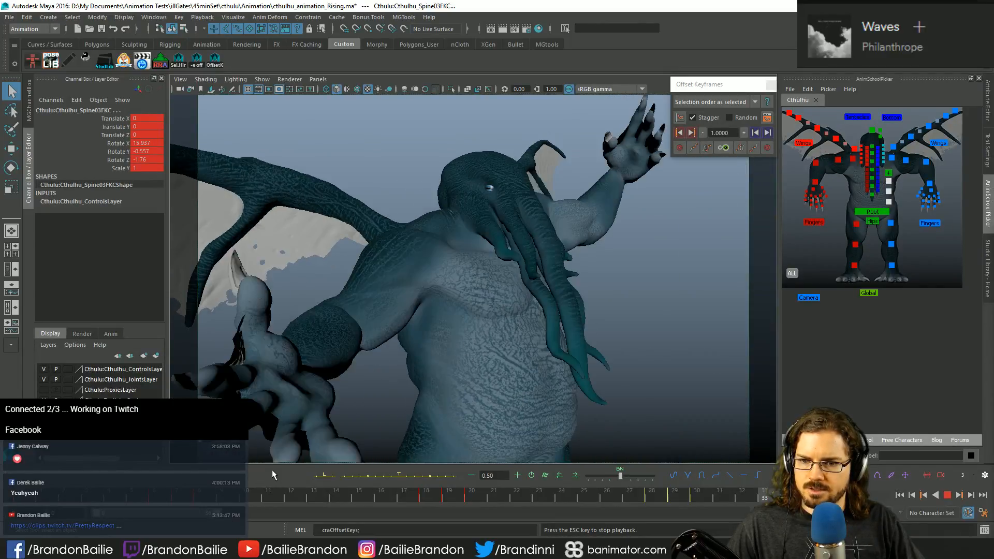
{"action": "key", "text": "alt+v"}
{"action": "left_click", "coordinate": [855, 161]}
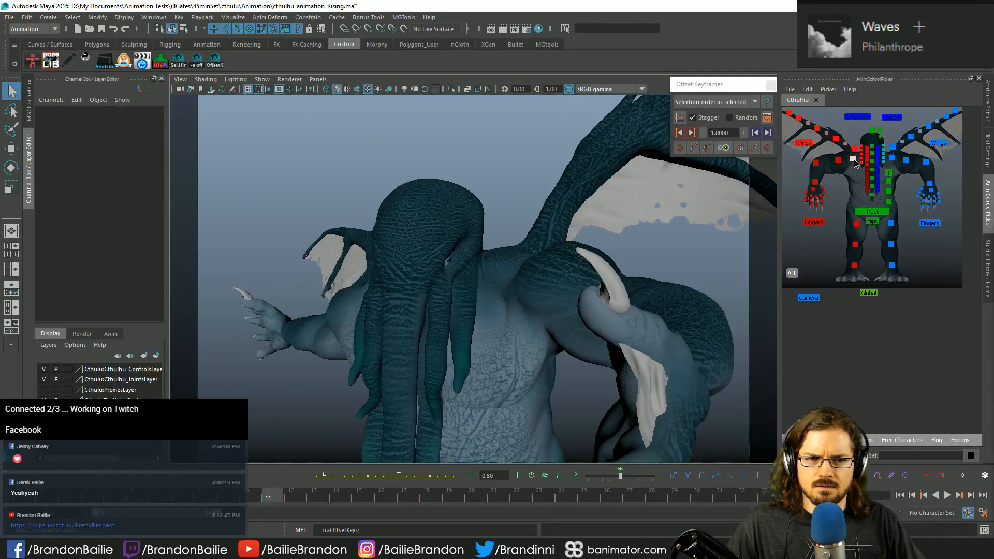
{"action": "left_click", "coordinate": [890, 159], "text": "shift"}
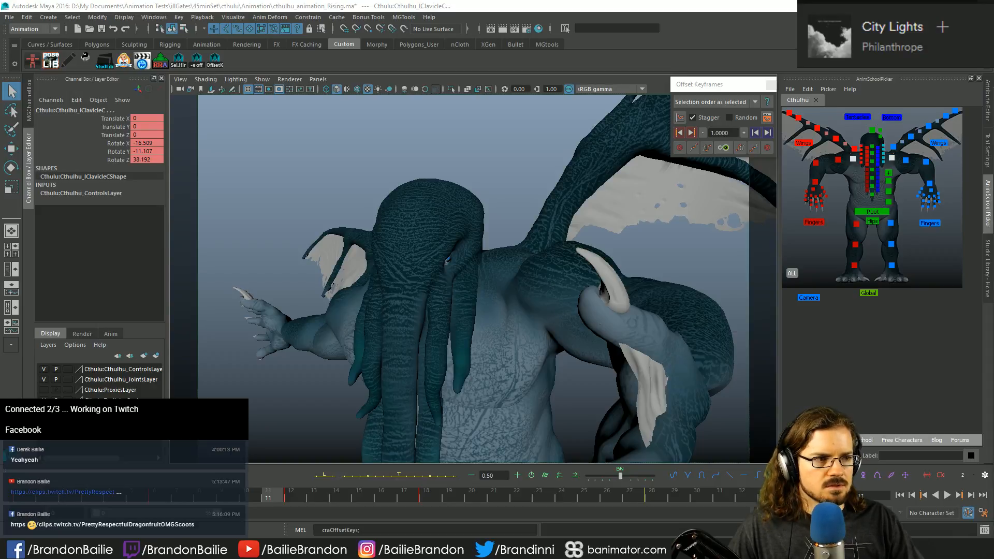
Step: Check the Restream channel dashboard in the browser, close it, and look over the Restream chat window
{"action": "left_click_drag", "start_coordinate": [993, 89], "coordinate": [529, 62]}
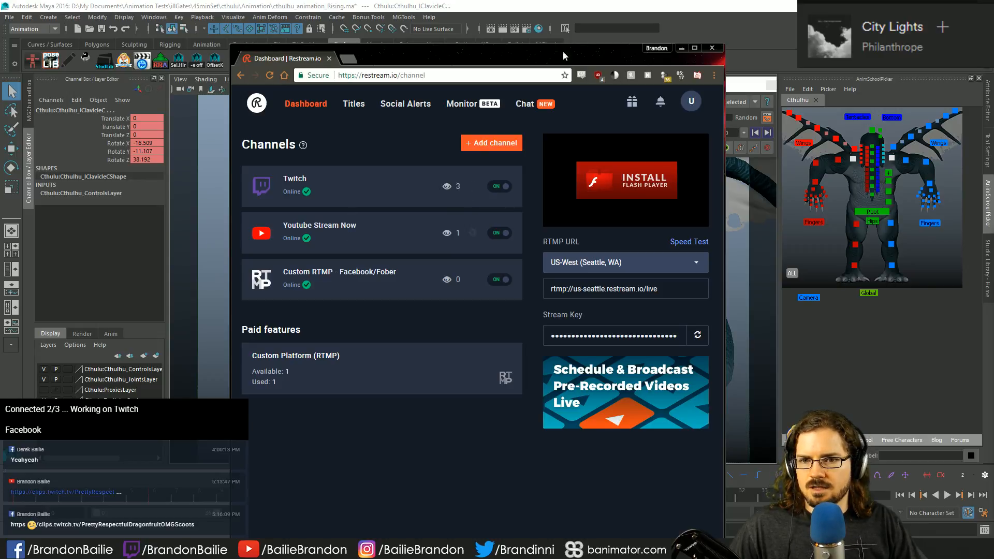
{"action": "left_click", "coordinate": [713, 50]}
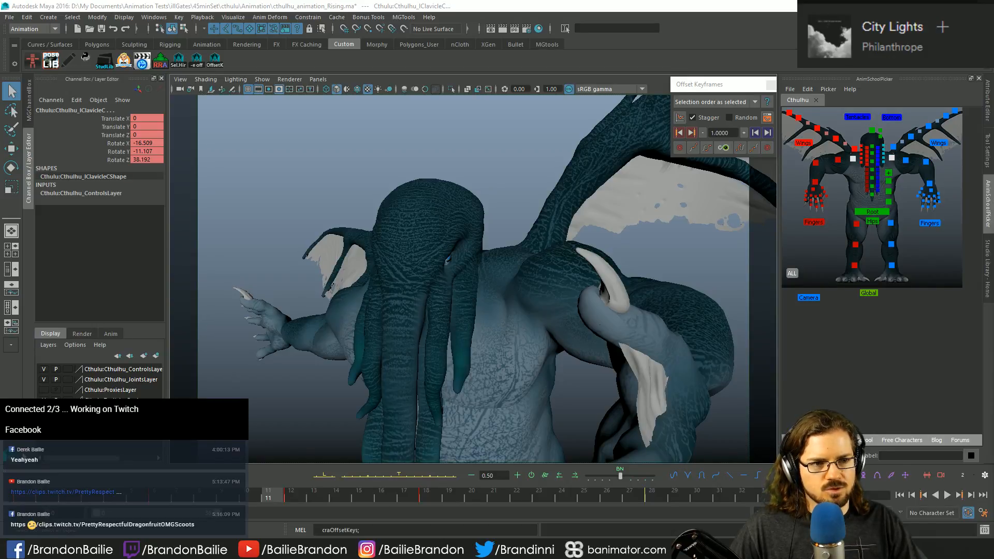
{"action": "left_click_drag", "start_coordinate": [993, 305], "coordinate": [514, 241]}
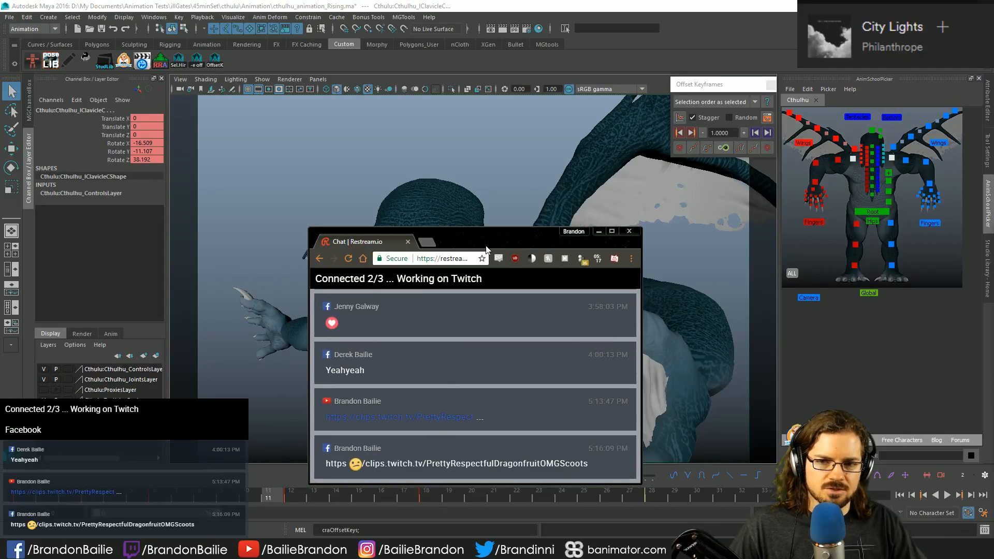
{"action": "left_click_drag", "start_coordinate": [486, 248], "coordinate": [993, 277]}
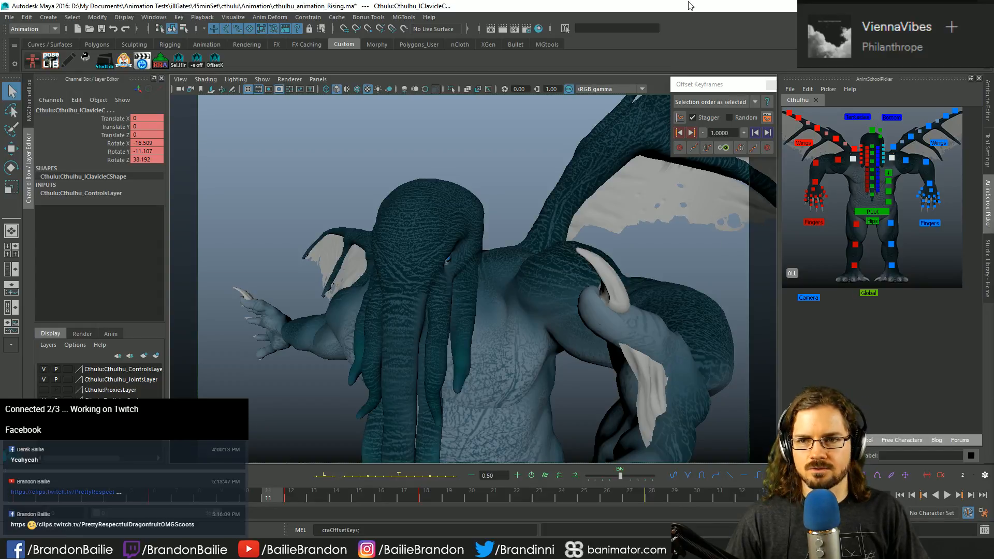
Step: Play back the rising animation in Maya to review the overall body motion
{"action": "left_click", "coordinate": [454, 476]}
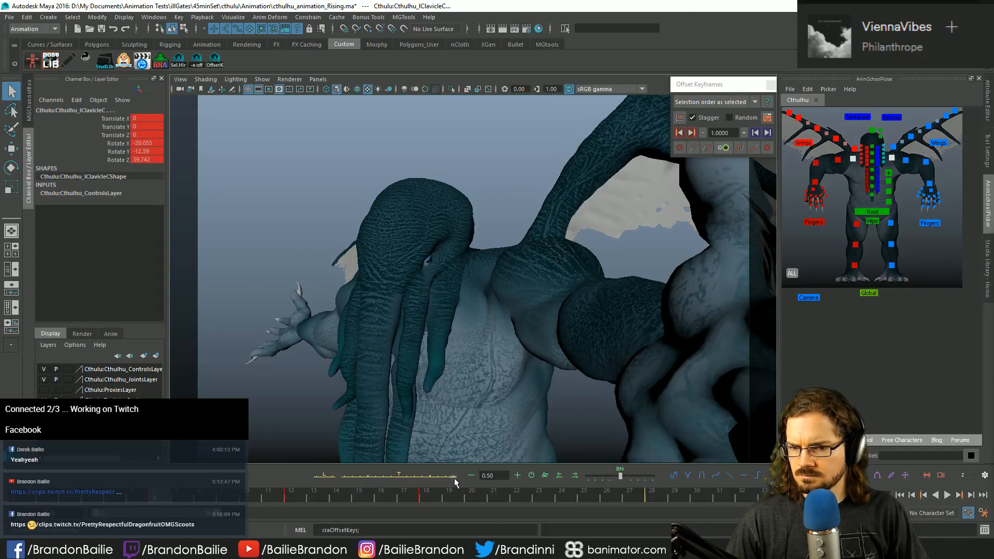
{"action": "key", "text": "alt+v"}
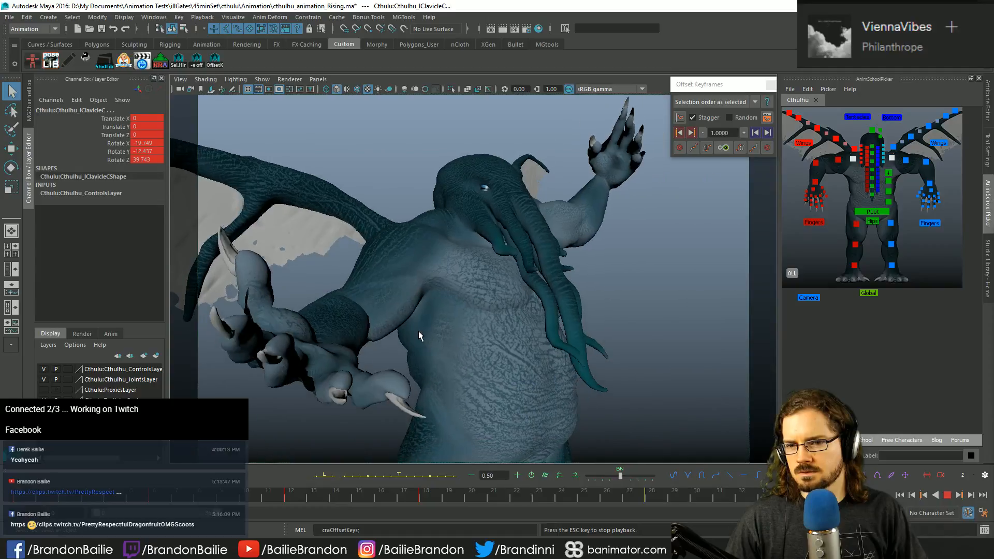
{"action": "key", "text": "Escape"}
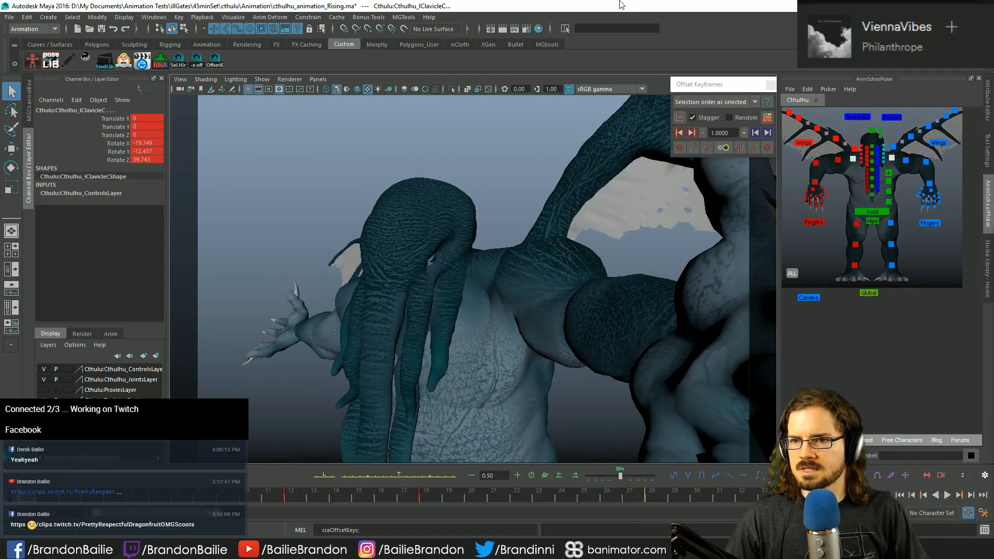
Step: Save the scene and close the Offset Keyframes window
{"action": "left_click_drag", "start_coordinate": [621, 5], "coordinate": [606, 26]}
{"action": "double_click", "coordinate": [599, 21]}
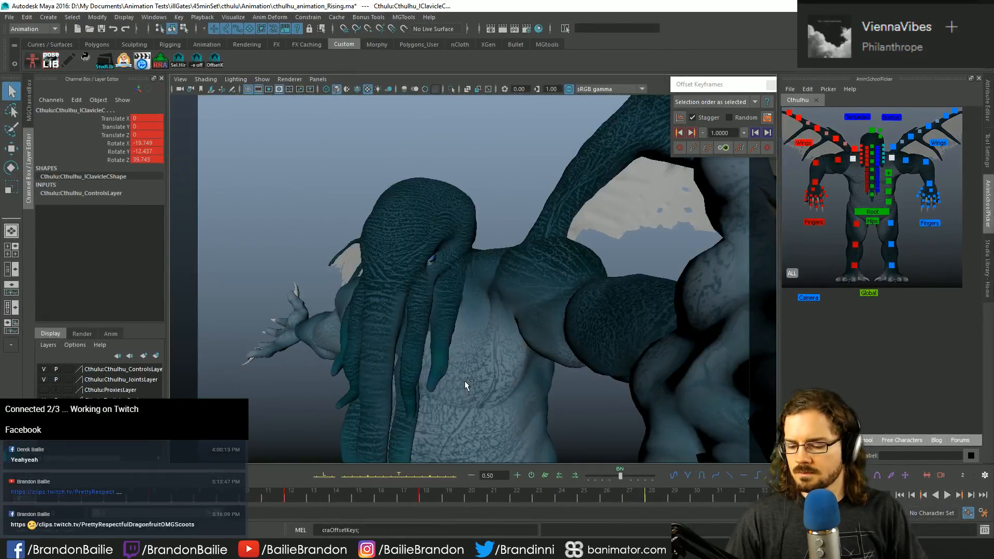
{"action": "key", "text": "ctrl+s"}
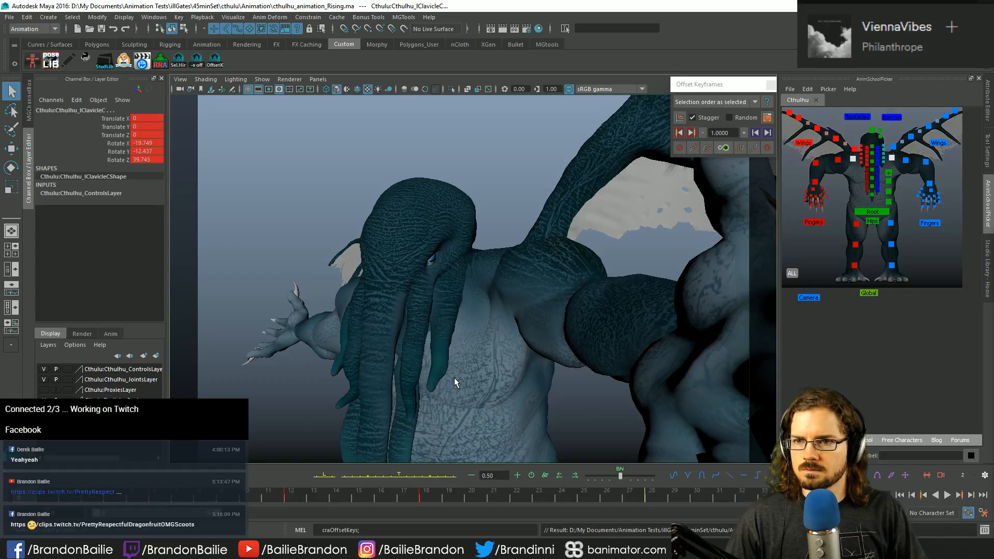
{"action": "left_click", "coordinate": [771, 85]}
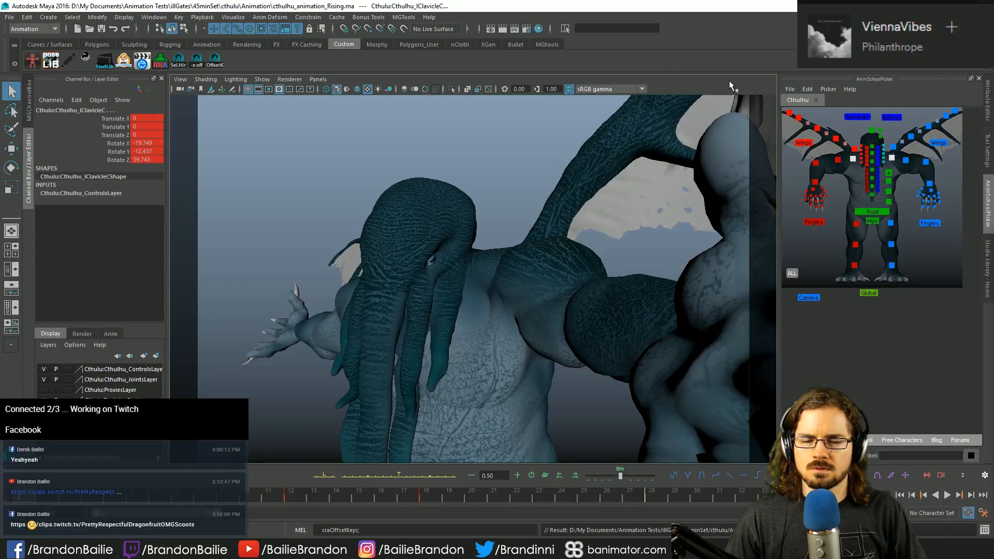
Step: Lower the left wing's base control at the opening pose by rotating it to about X -0.1, Y -5.9, Z -28.6
{"action": "left_click", "coordinate": [893, 147]}
{"action": "key", "text": "e"}
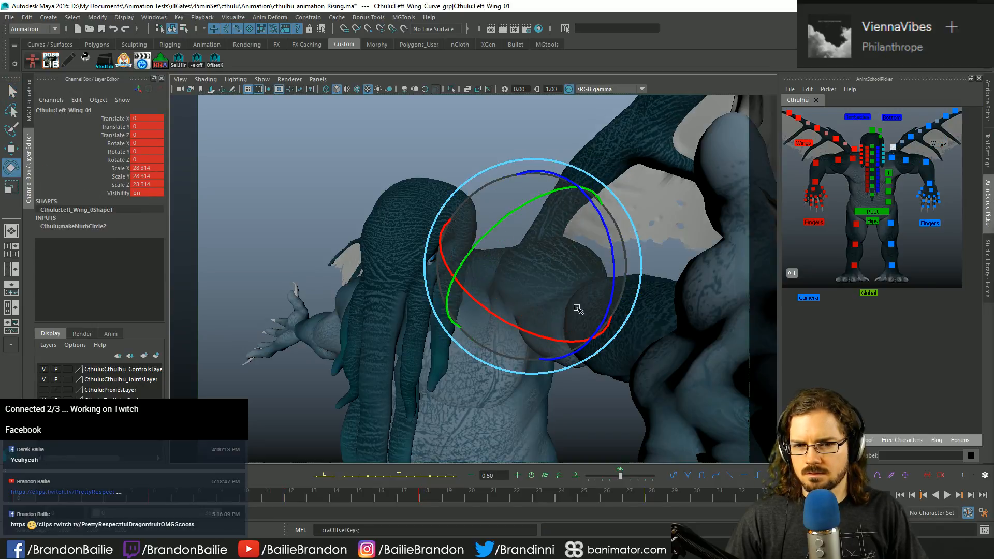
{"action": "mouse_move", "coordinate": [578, 309]}
{"action": "left_mouse_down"}
{"action": "mouse_move", "coordinate": [573, 317]}
{"action": "mouse_move", "coordinate": [598, 264]}
{"action": "mouse_move", "coordinate": [595, 300]}
{"action": "mouse_move", "coordinate": [580, 311]}
{"action": "left_mouse_up"}
{"action": "key", "text": "q"}
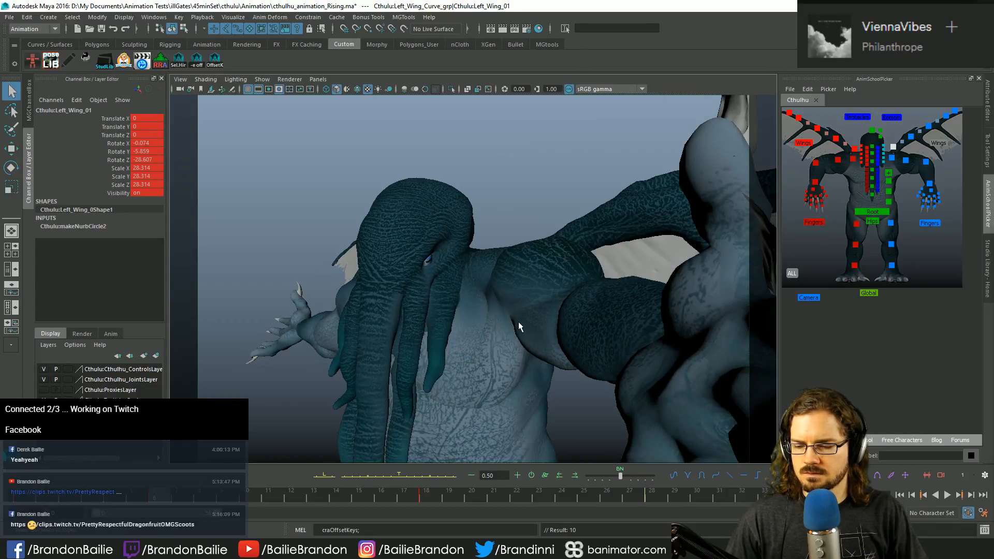
{"action": "key", "text": "period"}
{"action": "key", "text": "e"}
{"action": "key", "text": "comma"}
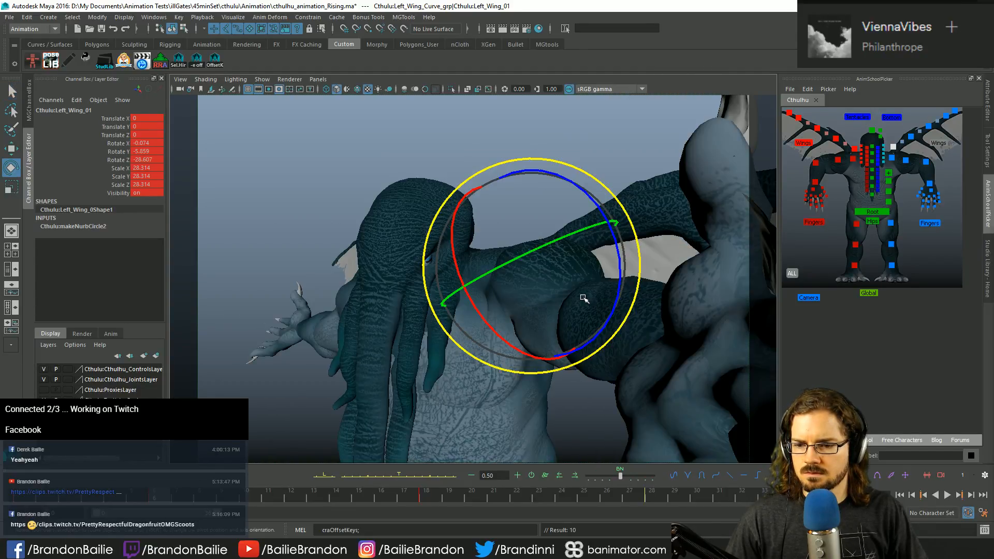
Step: Try rotating the left wing's base control at the closing pose to about X -5.1, Y -9.0, Z -54.8
{"action": "key", "text": "alt+v"}
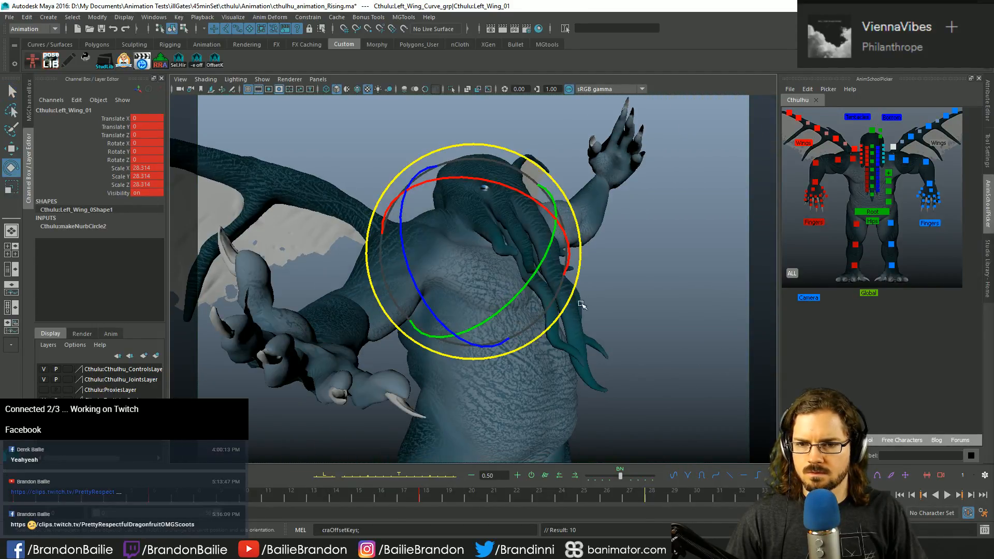
{"action": "left_click_drag", "start_coordinate": [522, 290], "coordinate": [412, 201]}
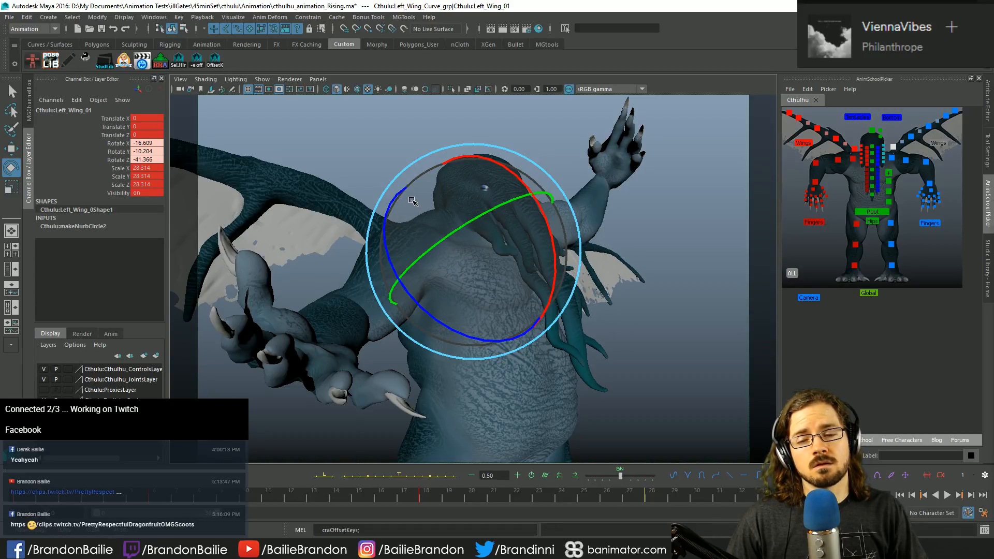
{"action": "mouse_move", "coordinate": [412, 201]}
{"action": "left_mouse_down"}
{"action": "mouse_move", "coordinate": [386, 206]}
{"action": "mouse_move", "coordinate": [396, 194]}
{"action": "left_mouse_up"}
{"action": "left_click_drag", "start_coordinate": [567, 227], "coordinate": [531, 230]}
{"action": "left_click_drag", "start_coordinate": [448, 199], "coordinate": [445, 196]}
{"action": "key", "text": "shift+e"}
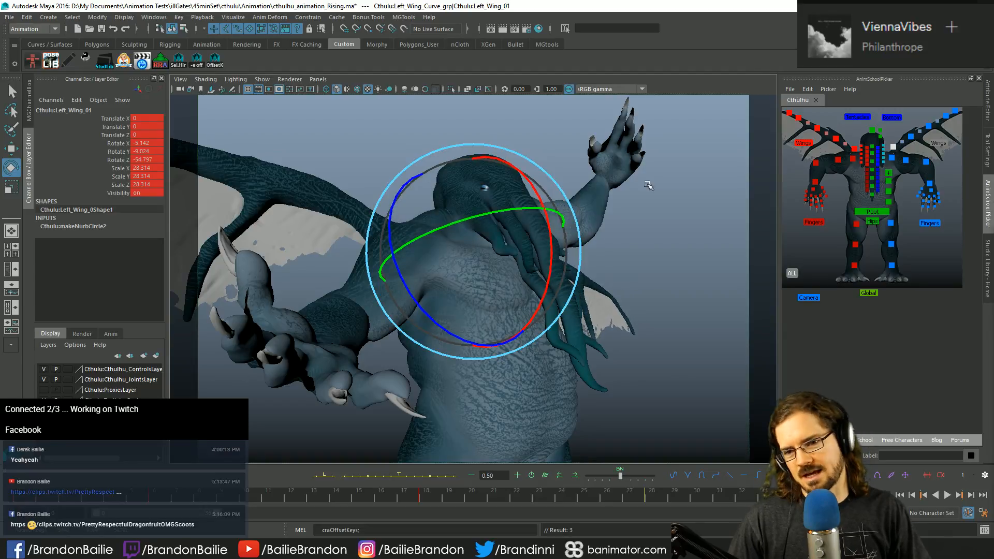
{"action": "key", "text": "q"}
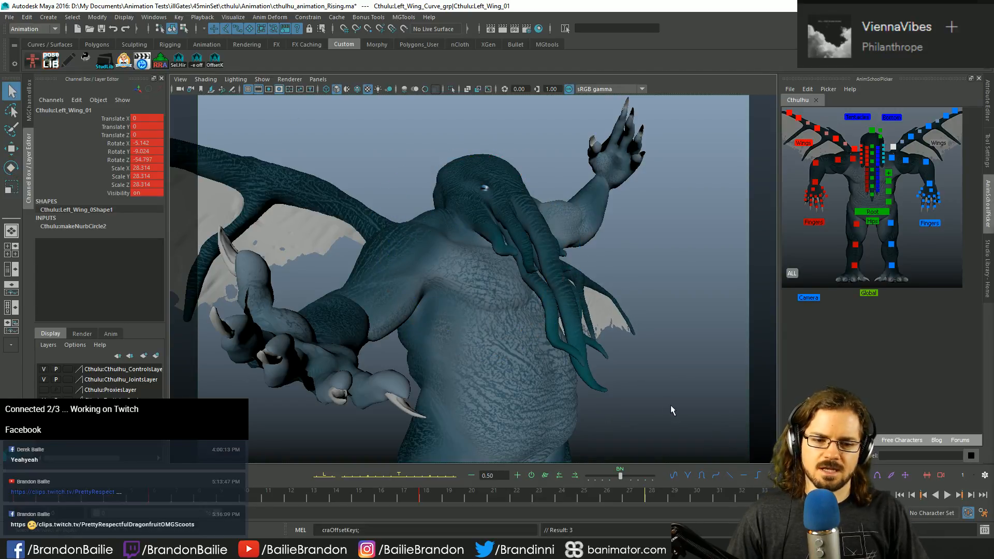
Step: Try tweening the left wing's base control at frame 28 toward the closing pose, and play back the motion
{"action": "left_click_drag", "start_coordinate": [652, 497], "coordinate": [449, 499]}
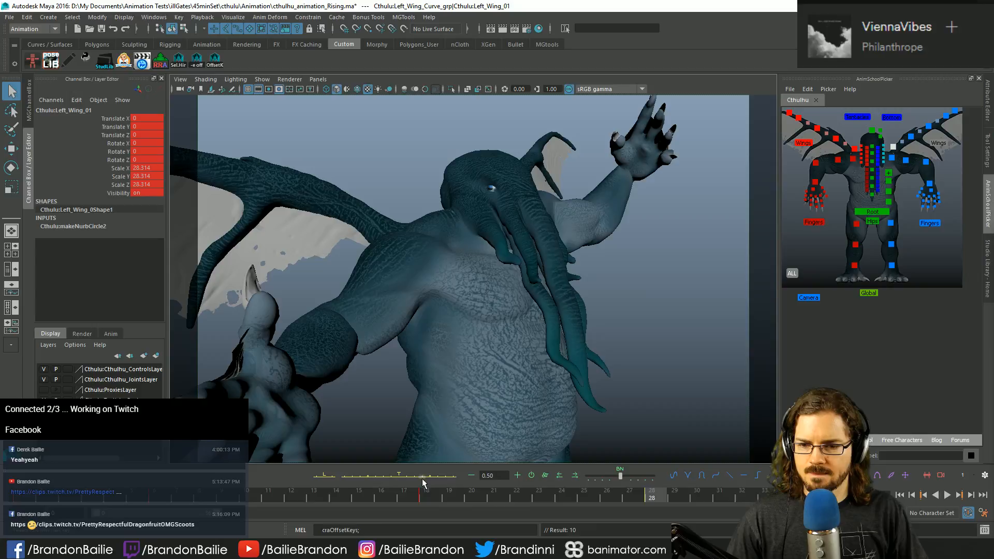
{"action": "left_click", "coordinate": [423, 477]}
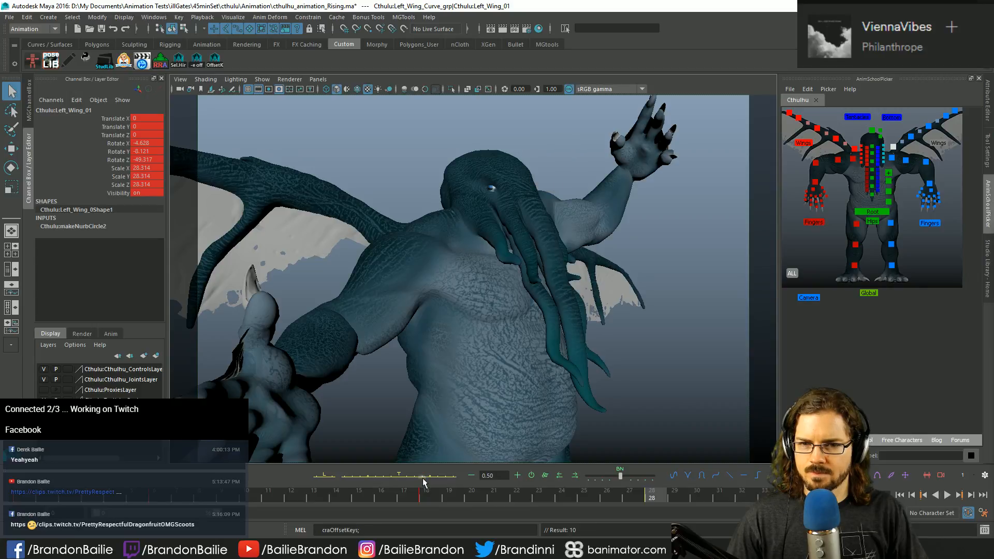
{"action": "key", "text": "alt+v"}
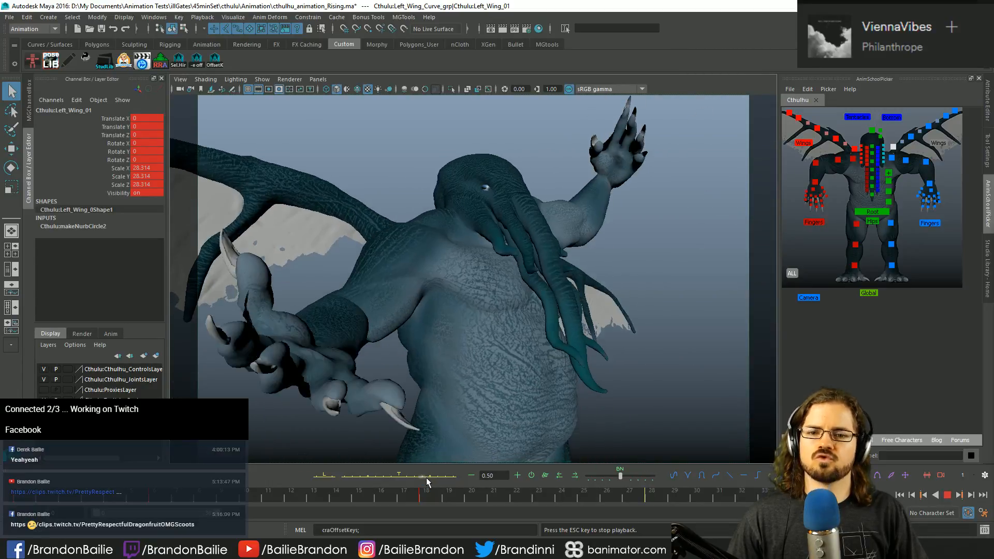
{"action": "key", "text": "Escape"}
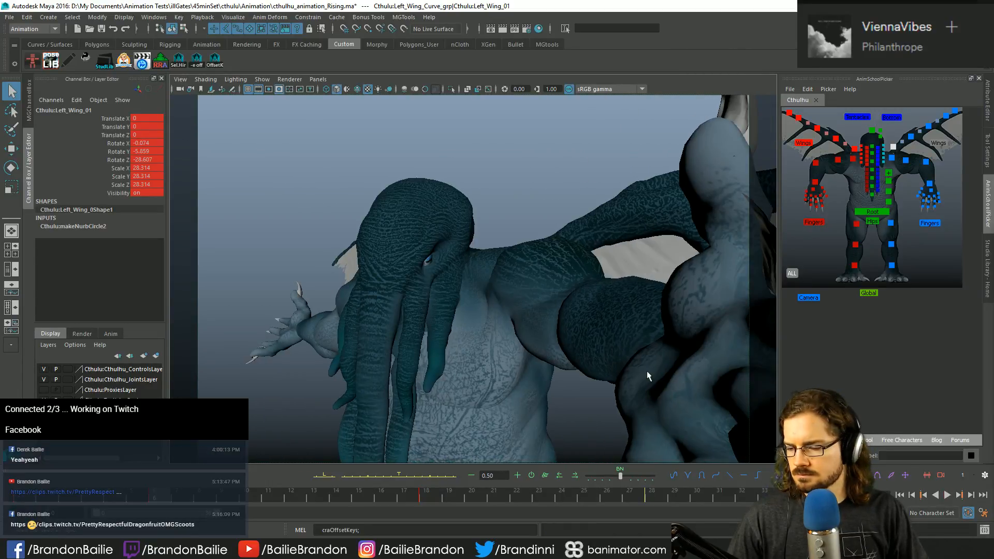
Step: Step through the key poses, try rotating the right wing's base control, and play back the wing motion
{"action": "key", "text": "period"}
{"action": "key", "text": "period"}
{"action": "key", "text": "comma"}
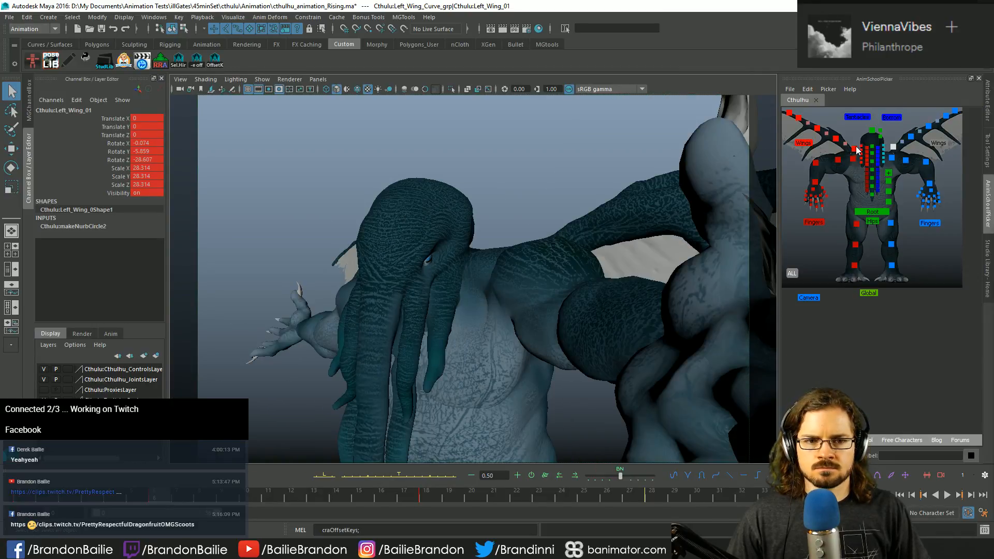
{"action": "left_click", "coordinate": [855, 149]}
{"action": "key", "text": "e"}
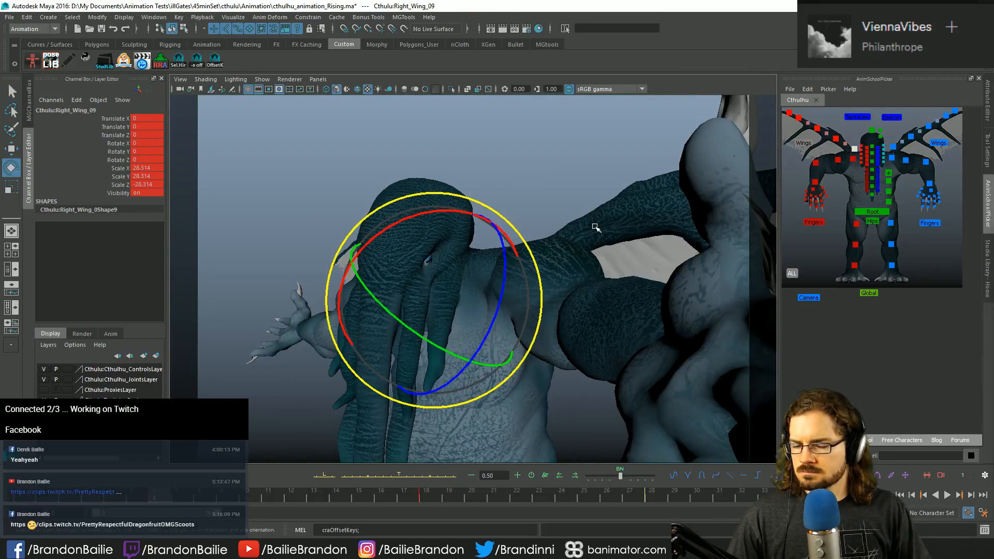
{"action": "key", "text": "period"}
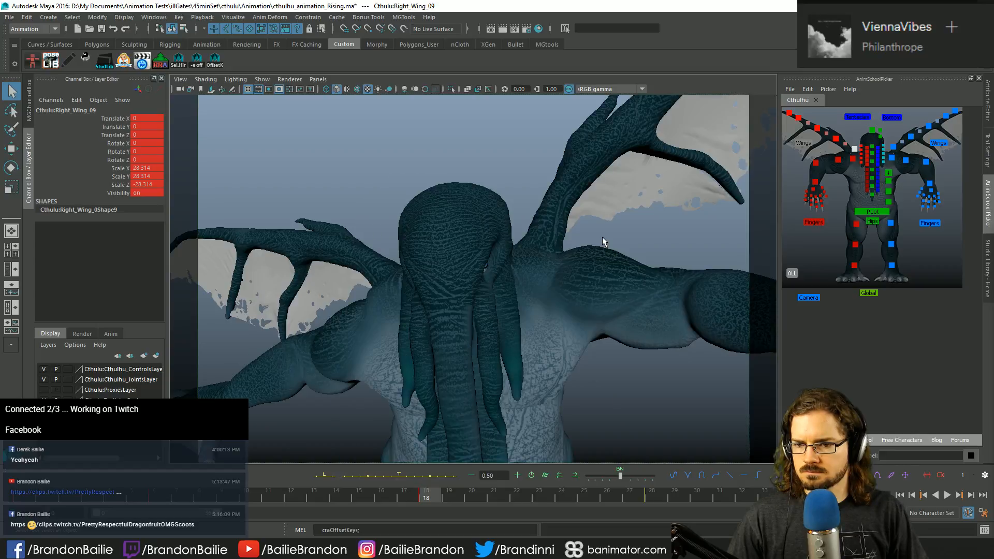
{"action": "left_click_drag", "start_coordinate": [473, 241], "coordinate": [455, 201]}
{"action": "key", "text": "q"}
{"action": "key", "text": "alt+v"}
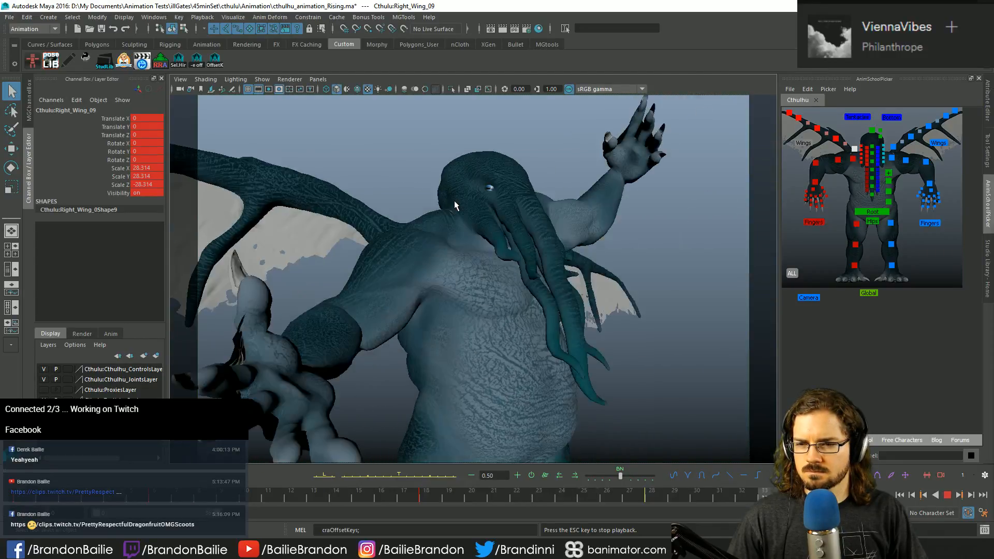
{"action": "key", "text": "Escape"}
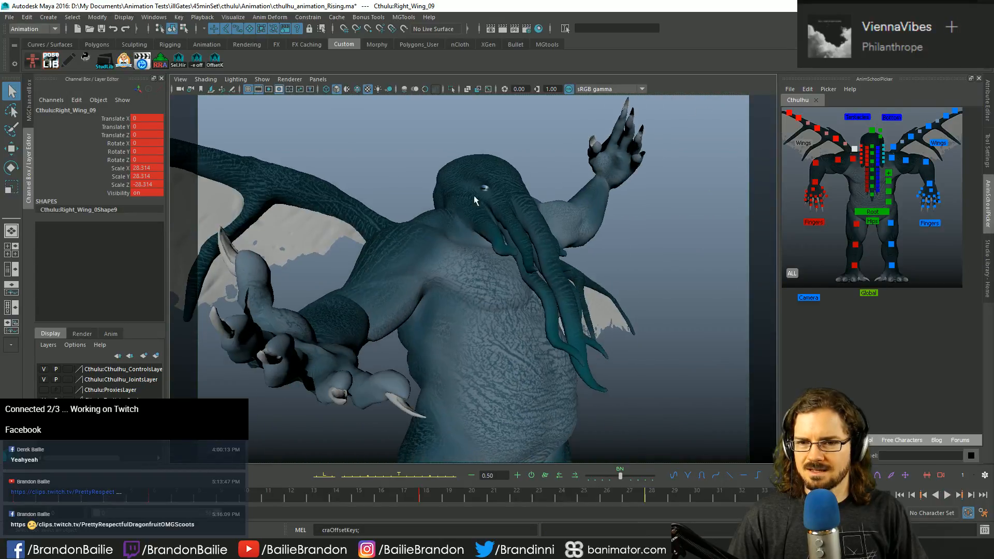
Step: Undo the recent wing rotations so the closing pose's wing change is removed
{"action": "key", "text": "ctrl+z"}
{"action": "key", "text": "ctrl+z"}
{"action": "key", "text": "ctrl+z"}
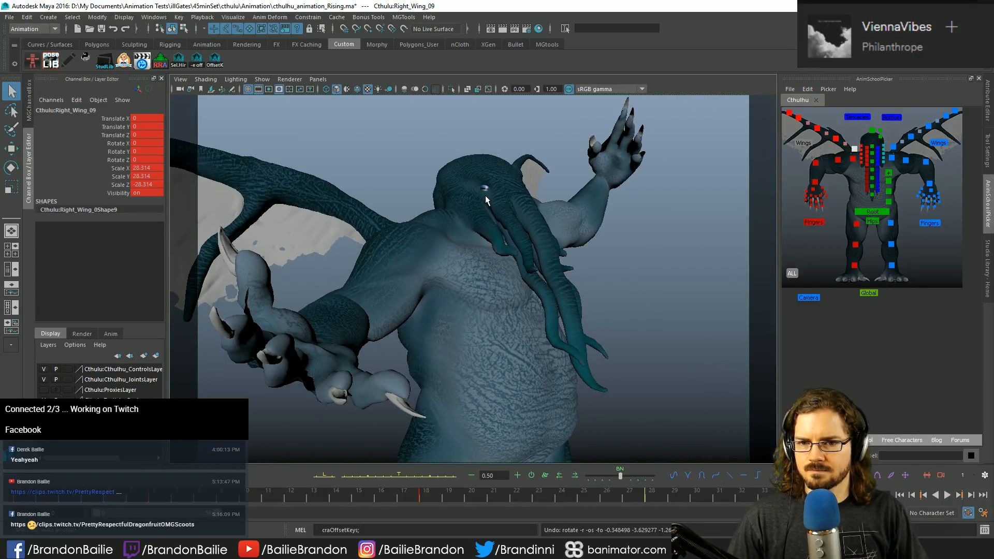
Step: Adjust the rotation of the left and right wing base controls at the closing pose
{"action": "left_click", "coordinate": [894, 148]}
{"action": "key", "text": "e"}
{"action": "left_click_drag", "start_coordinate": [481, 243], "coordinate": [492, 273]}
{"action": "left_click", "coordinate": [854, 149]}
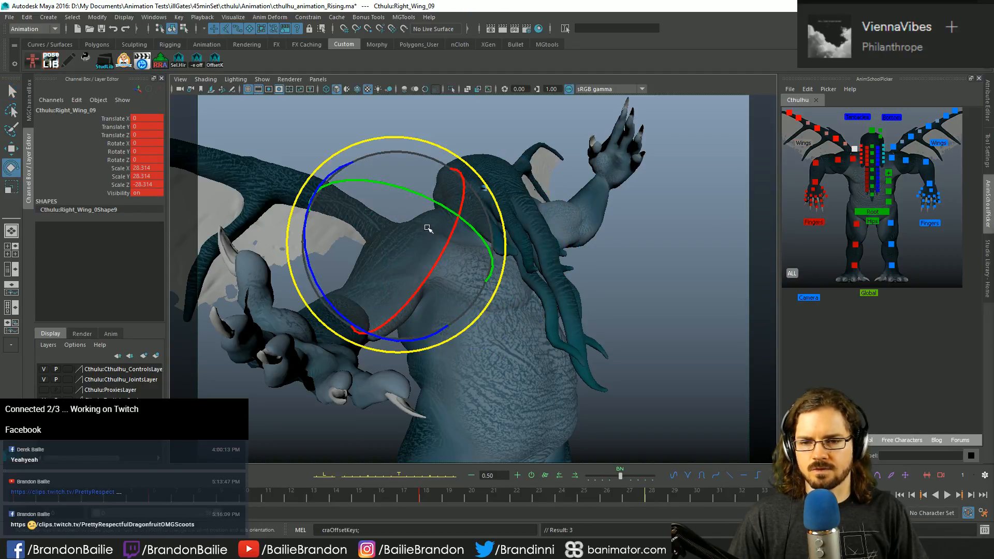
{"action": "left_click_drag", "start_coordinate": [315, 252], "coordinate": [404, 86]}
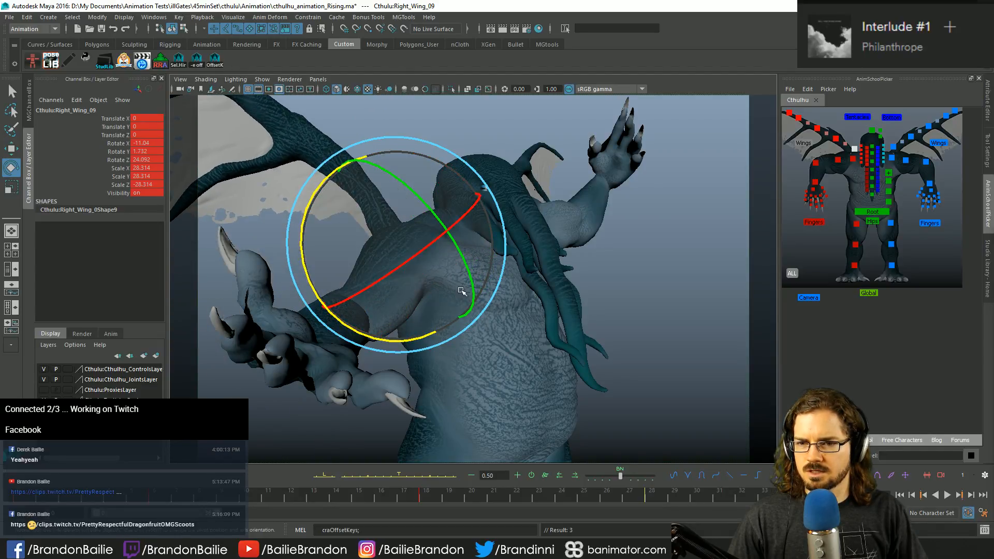
{"action": "key", "text": "ctrl+z"}
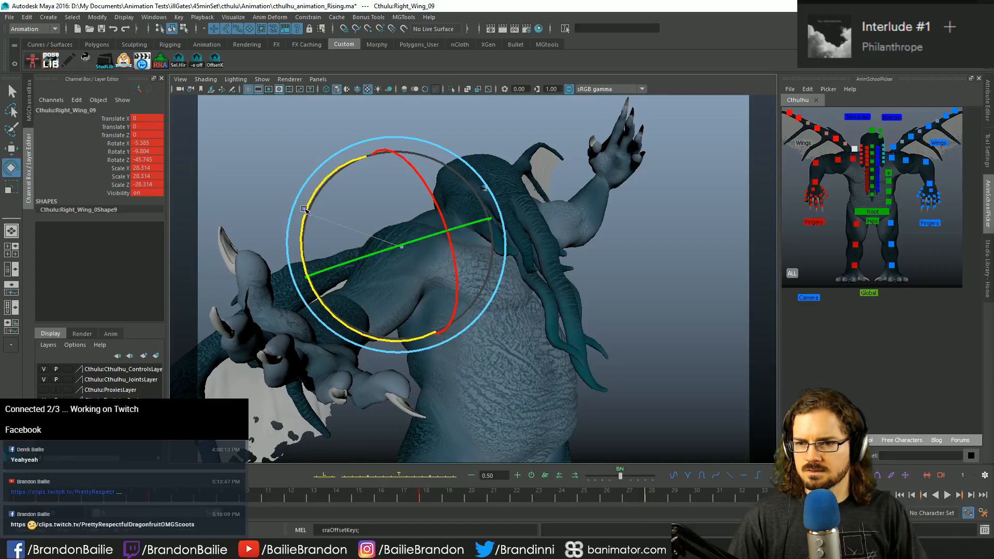
{"action": "left_click_drag", "start_coordinate": [304, 210], "coordinate": [399, 205]}
Step: Tween all controls of both wings at frame 28 toward the closing pose, and play back the animation
{"action": "key", "text": "q"}
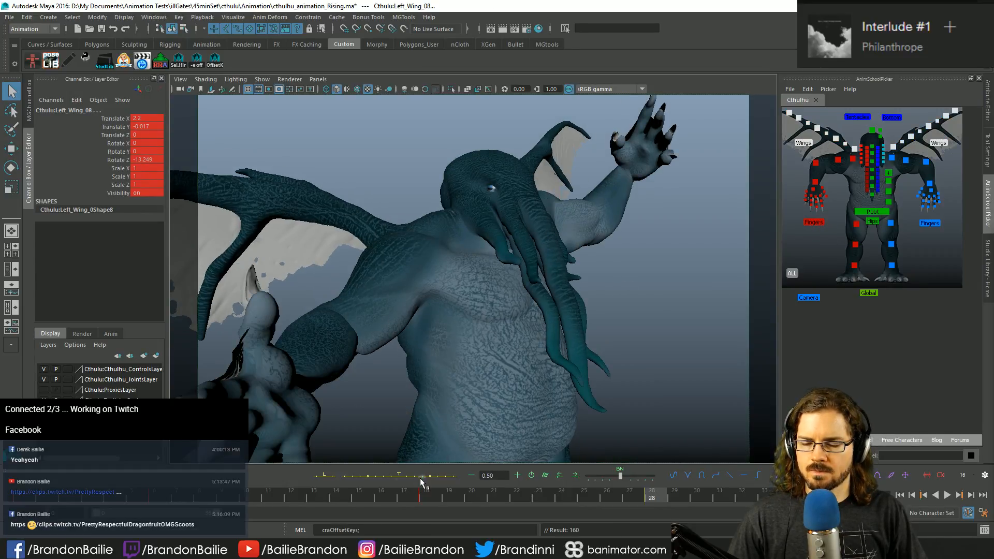
{"action": "left_click", "coordinate": [420, 479]}
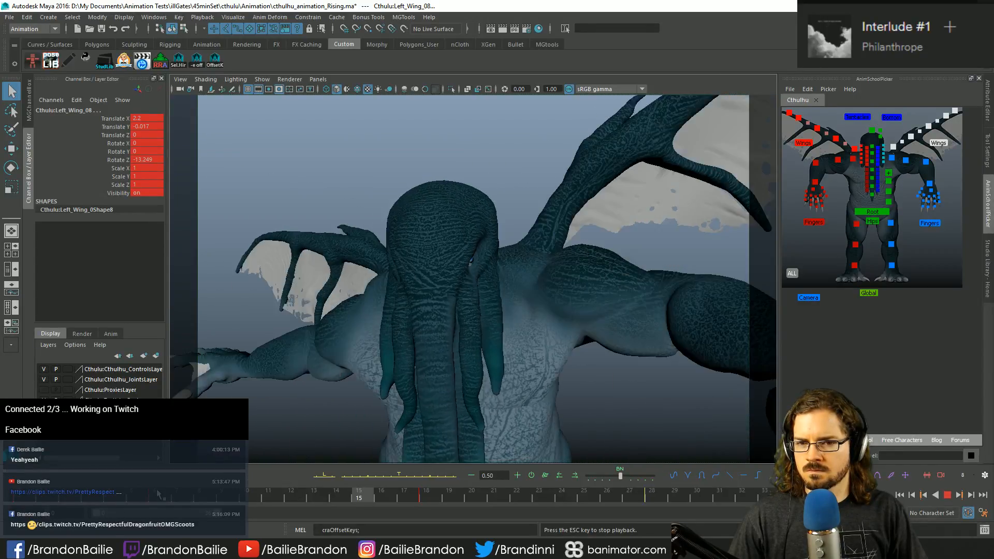
{"action": "key", "text": "alt+v"}
Step: Lower the left wing's base control at frame 18 to about X 0.4, Y -2.3, Z -26.3, and play back the motion
{"action": "left_click", "coordinate": [428, 492]}
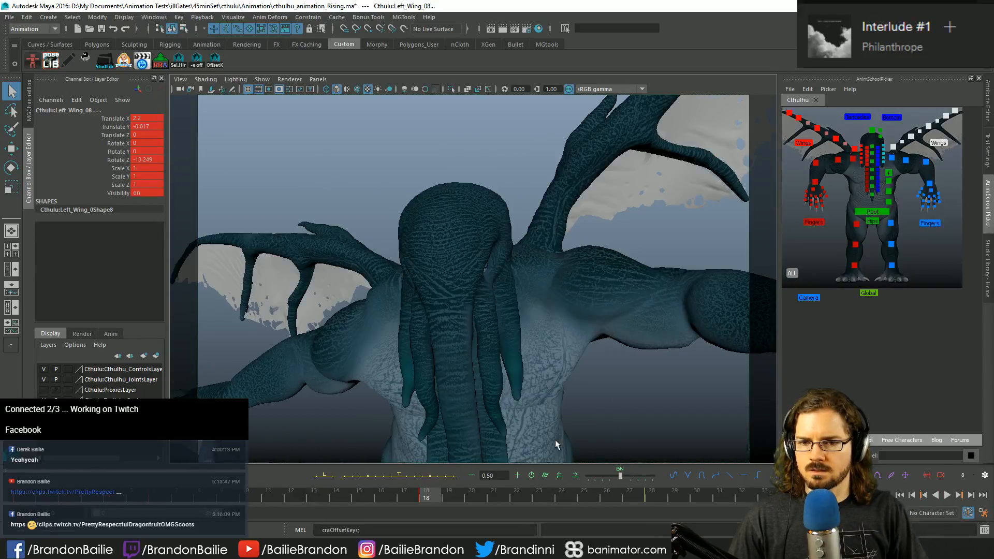
{"action": "left_click", "coordinate": [893, 149]}
{"action": "key", "text": "e"}
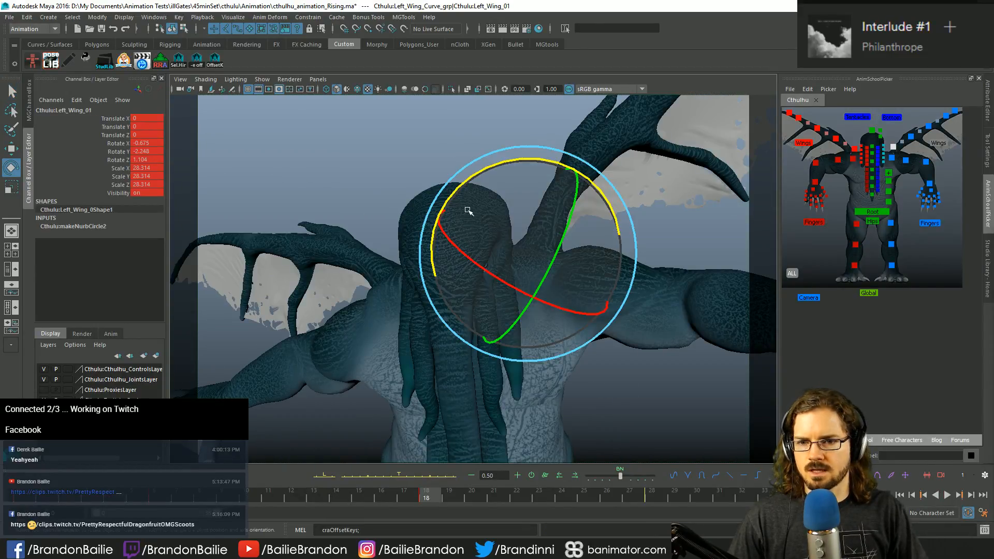
{"action": "left_click_drag", "start_coordinate": [479, 176], "coordinate": [523, 169]}
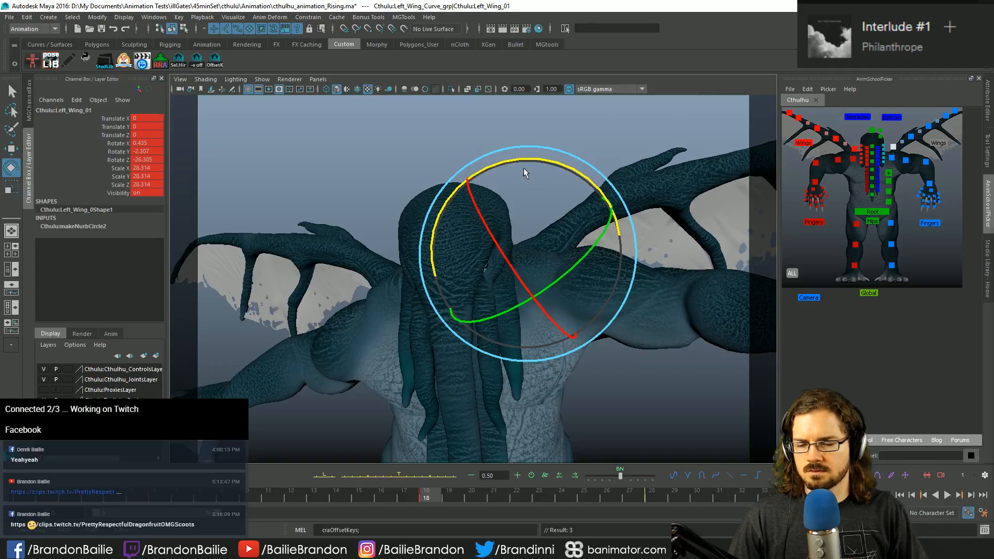
{"action": "key", "text": "q"}
{"action": "key", "text": "alt+v"}
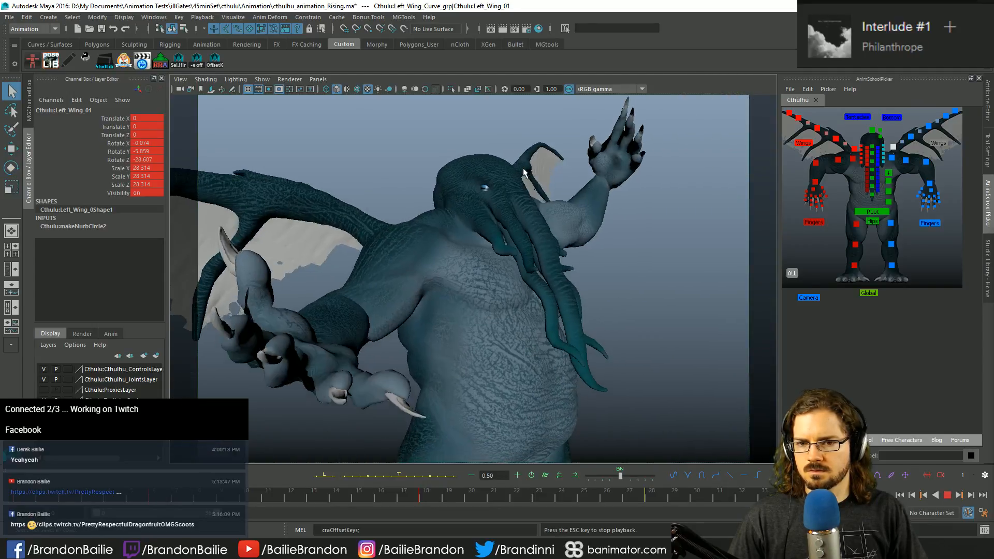
{"action": "key", "text": "alt+v"}
Step: Check the wings at frame 28 and play back the animation to review their motion
{"action": "left_click", "coordinate": [648, 498]}
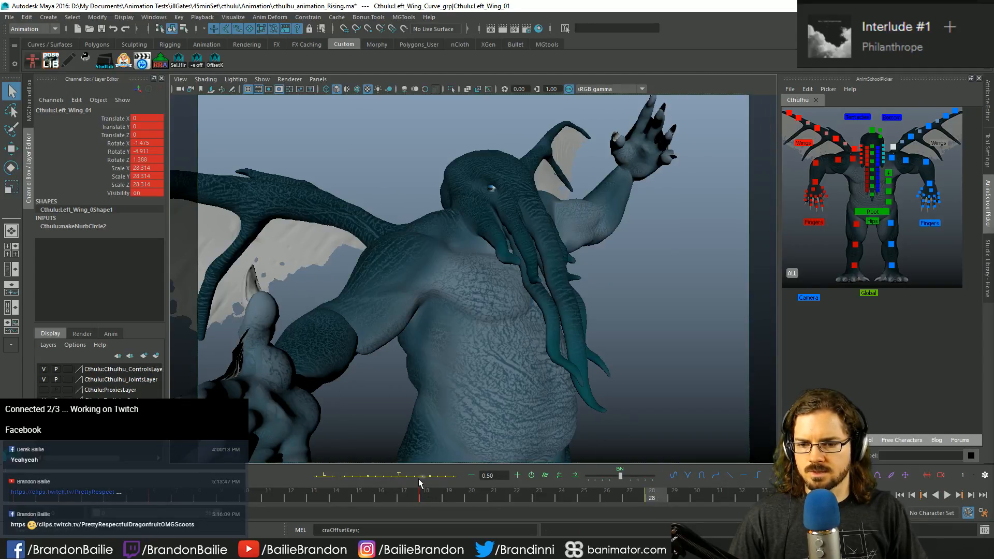
{"action": "key", "text": "alt+v"}
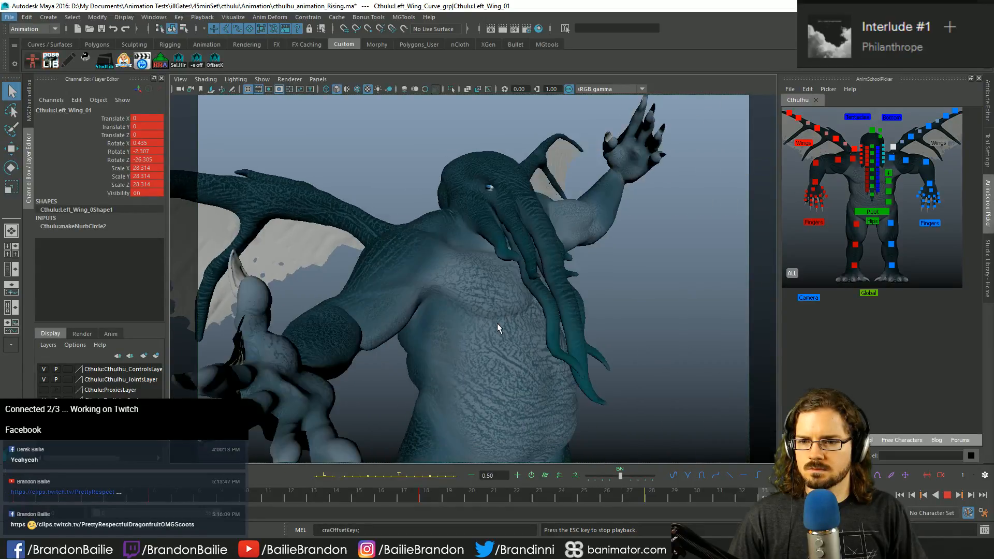
{"action": "key", "text": "Escape"}
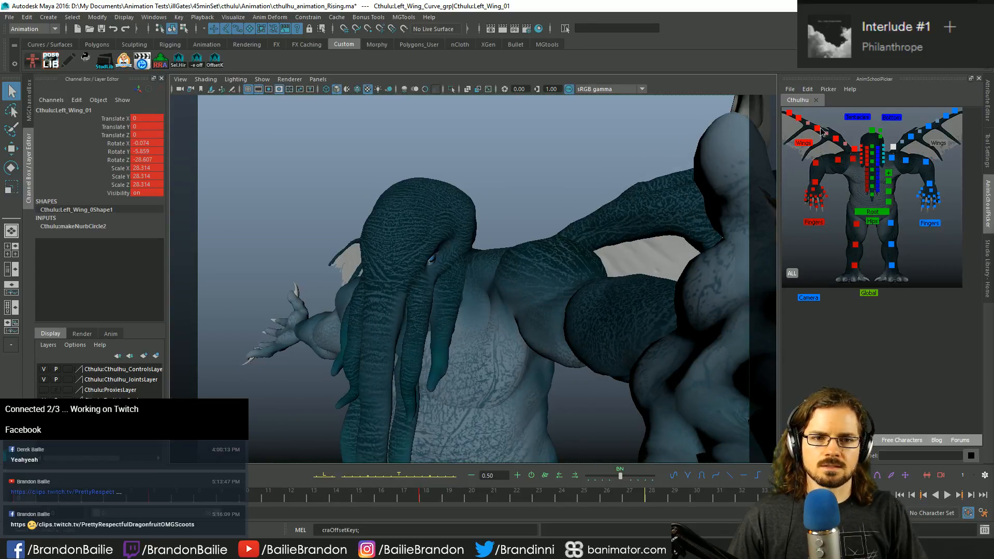
Step: Rotate the outer right wing controls at the opening pose to about -4.4 in Y, and blend them with the neighbouring keys
{"action": "left_click_drag", "start_coordinate": [820, 130], "coordinate": [798, 122]}
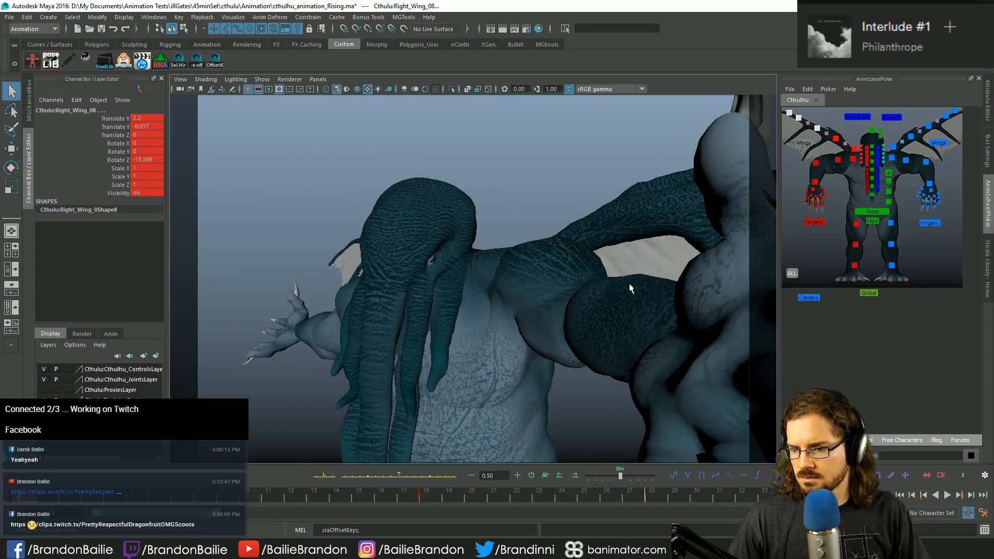
{"action": "key", "text": "alt+v"}
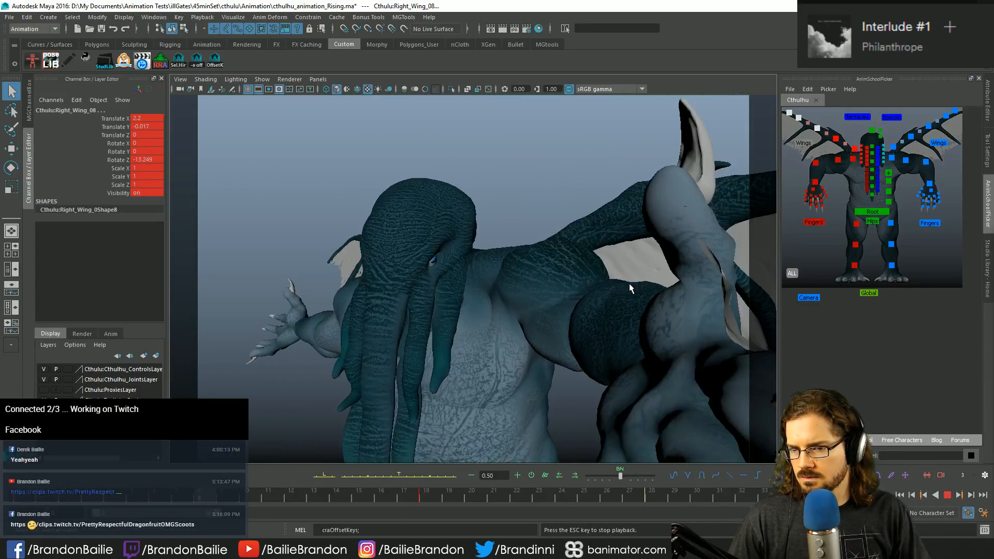
{"action": "key", "text": "Escape"}
{"action": "key", "text": "alt+v"}
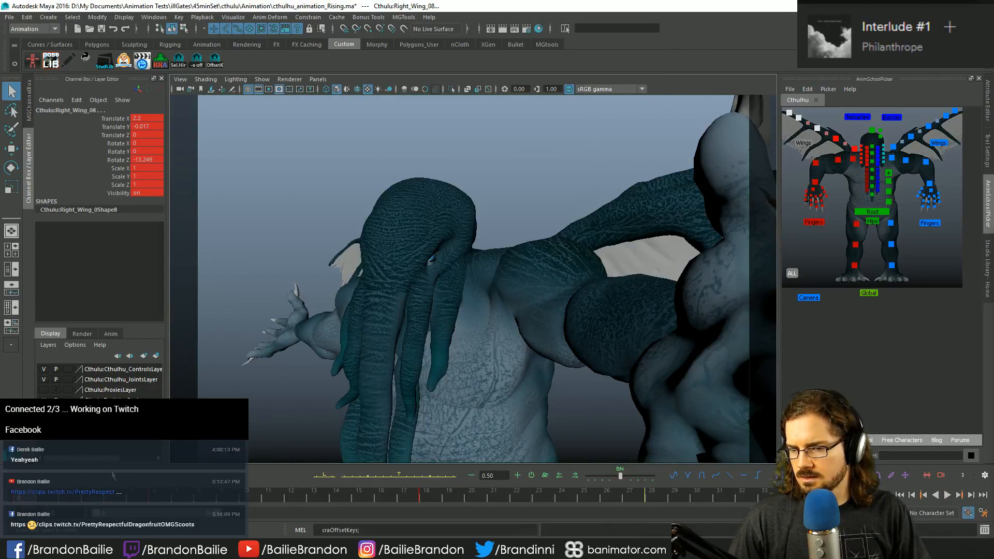
{"action": "key", "text": "e"}
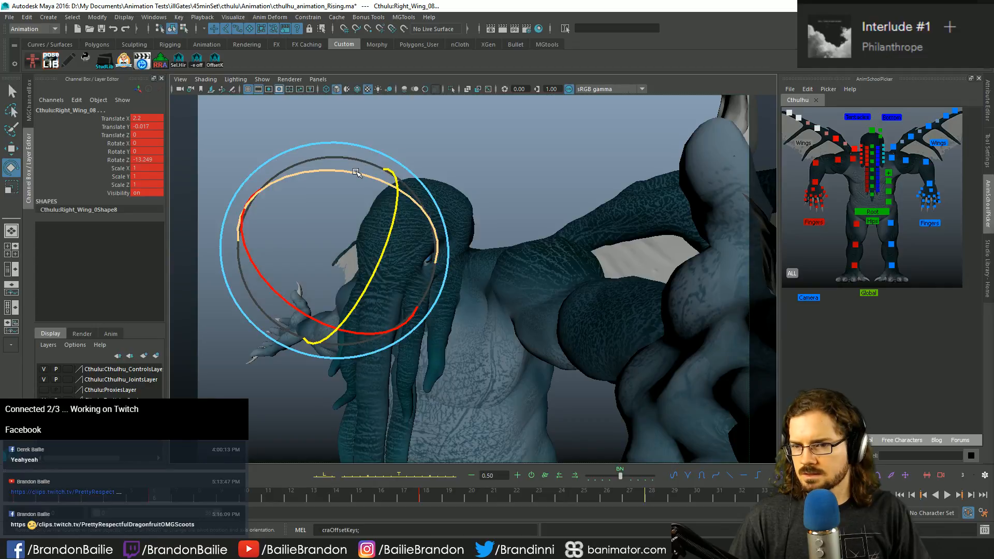
{"action": "mouse_move", "coordinate": [356, 165]}
{"action": "left_mouse_down"}
{"action": "mouse_move", "coordinate": [349, 171]}
{"action": "mouse_move", "coordinate": [363, 175]}
{"action": "left_mouse_up"}
{"action": "key", "text": "q"}
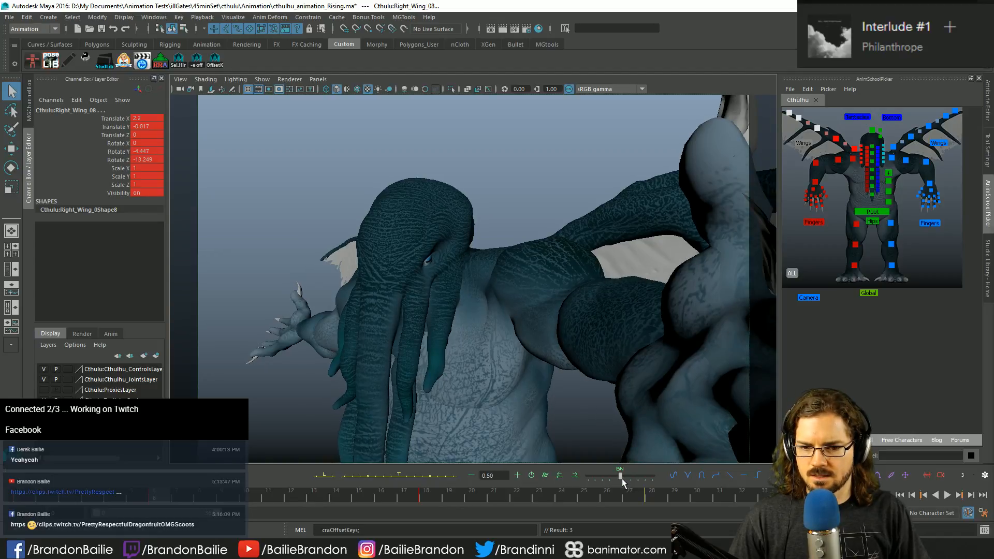
{"action": "left_click_drag", "start_coordinate": [621, 476], "coordinate": [587, 485]}
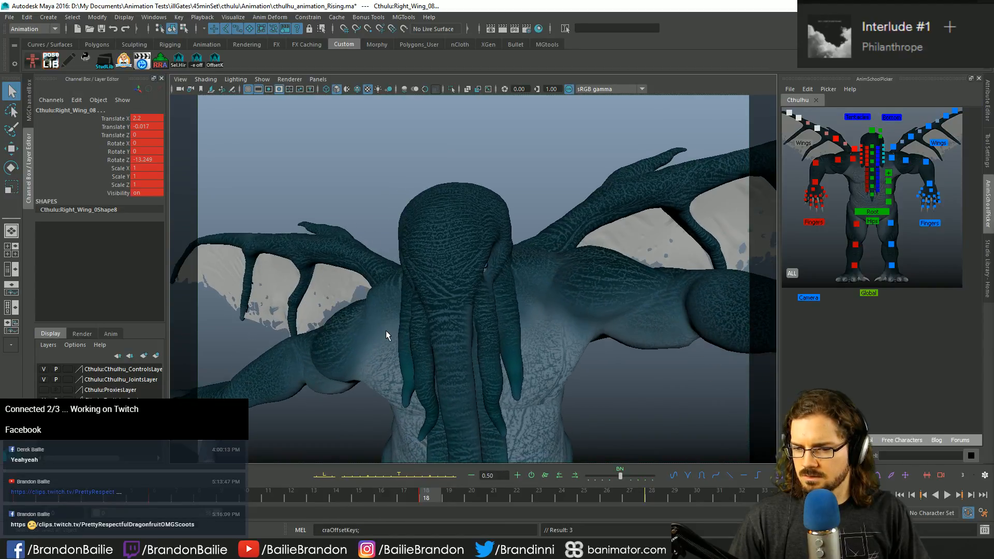
Step: Rotate the outer right wing controls at frame 18 to about 19.4 in Y
{"action": "key", "text": "e"}
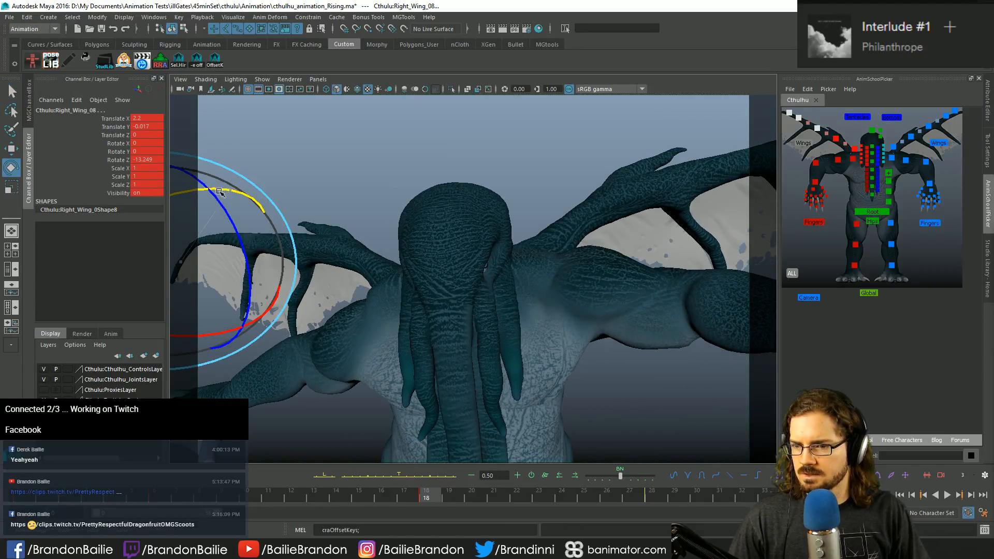
{"action": "left_click_drag", "start_coordinate": [219, 192], "coordinate": [206, 199]}
{"action": "key", "text": "q"}
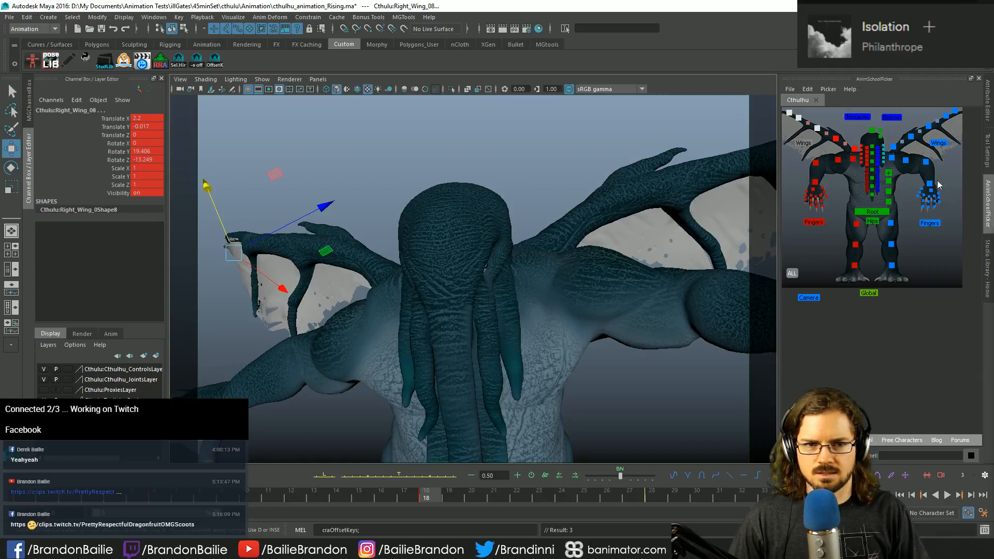
Step: Rotate the right wing's inner middle control at frame 18 to about 5.5 in Y, and adjust the position of the next control outward
{"action": "left_click", "coordinate": [836, 140]}
{"action": "key", "text": "e"}
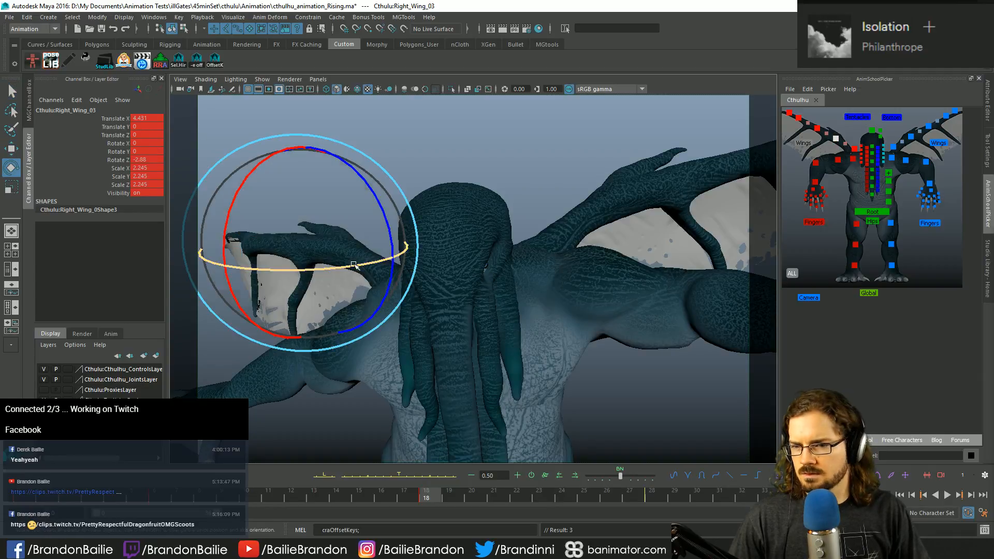
{"action": "left_click_drag", "start_coordinate": [345, 267], "coordinate": [340, 269]}
{"action": "key", "text": "q"}
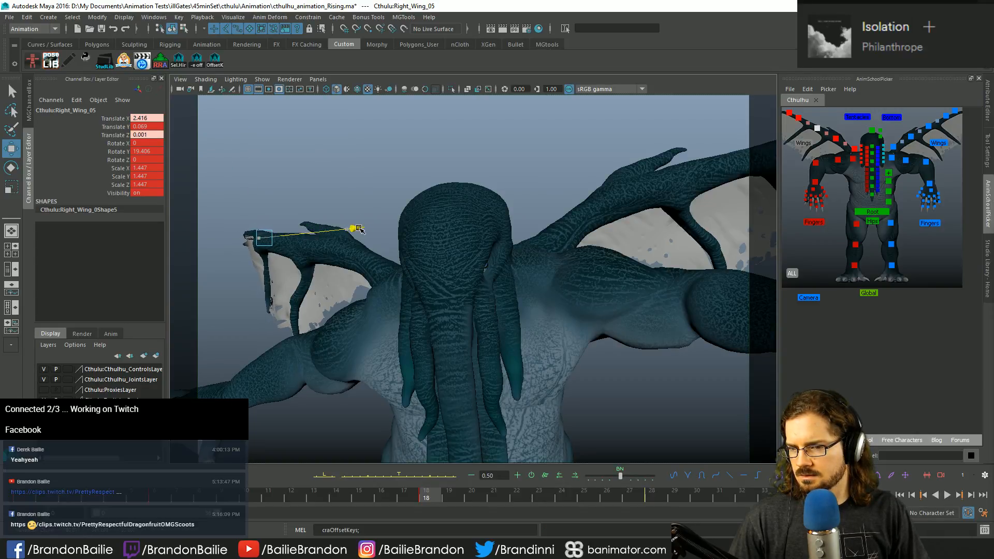
{"action": "key", "text": "e"}
{"action": "key", "text": "q"}
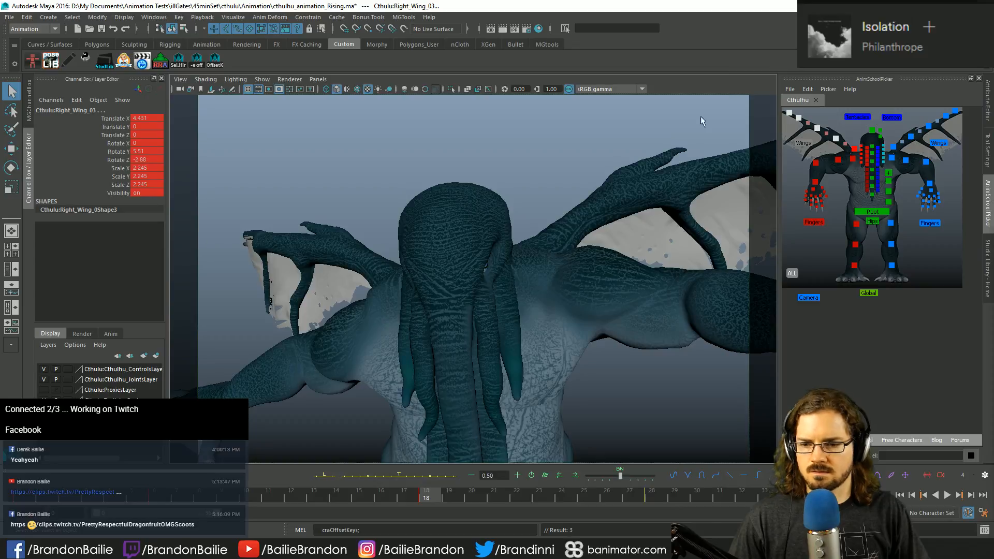
Step: Tween the four middle and outer right wing controls at frame 28 toward the closing pose, and play back the animation
{"action": "key", "text": "."}
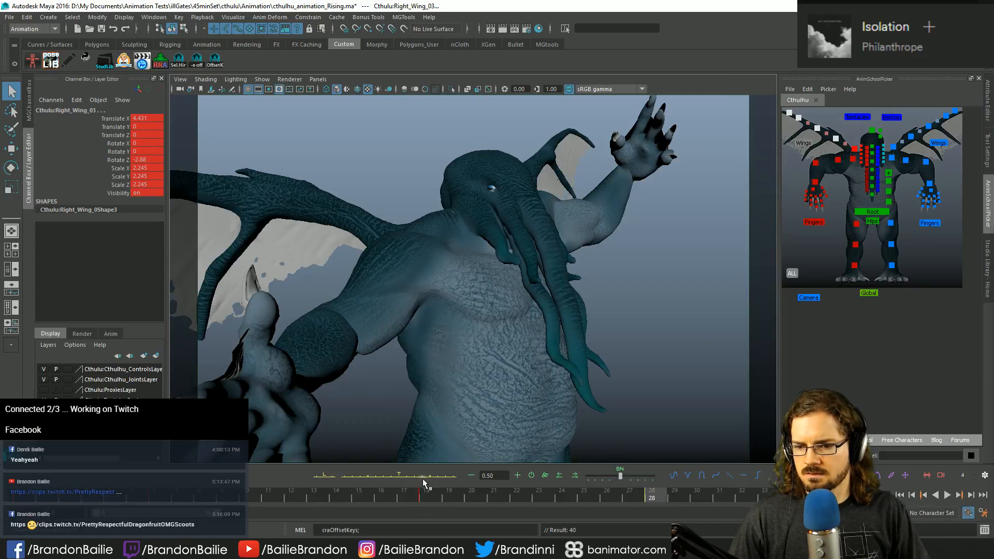
{"action": "key", "text": "alt+v"}
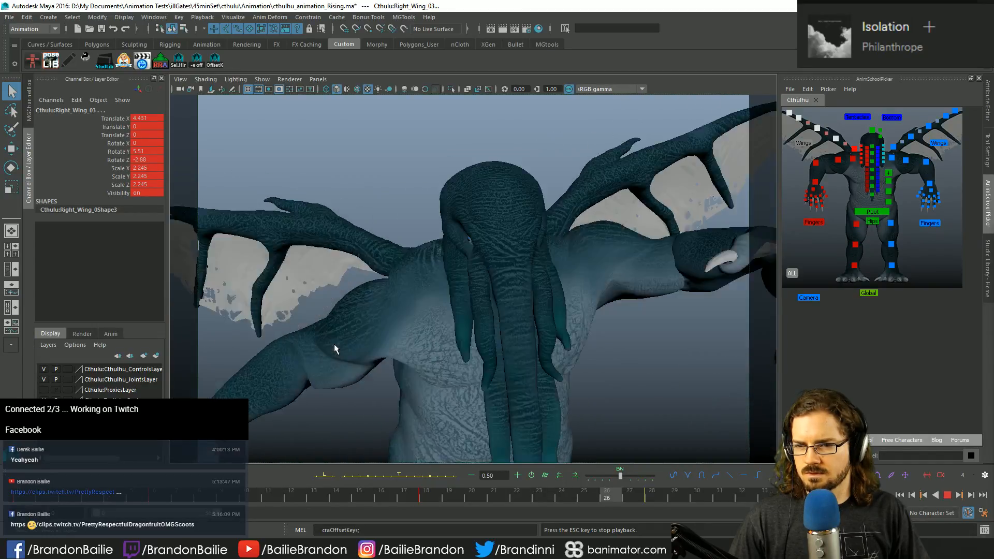
{"action": "key", "text": "Escape"}
Step: Rotate the right wing's base control at frame 23 to about X -6.5, Y -3.7, Z -13.0
{"action": "left_click", "coordinate": [855, 150]}
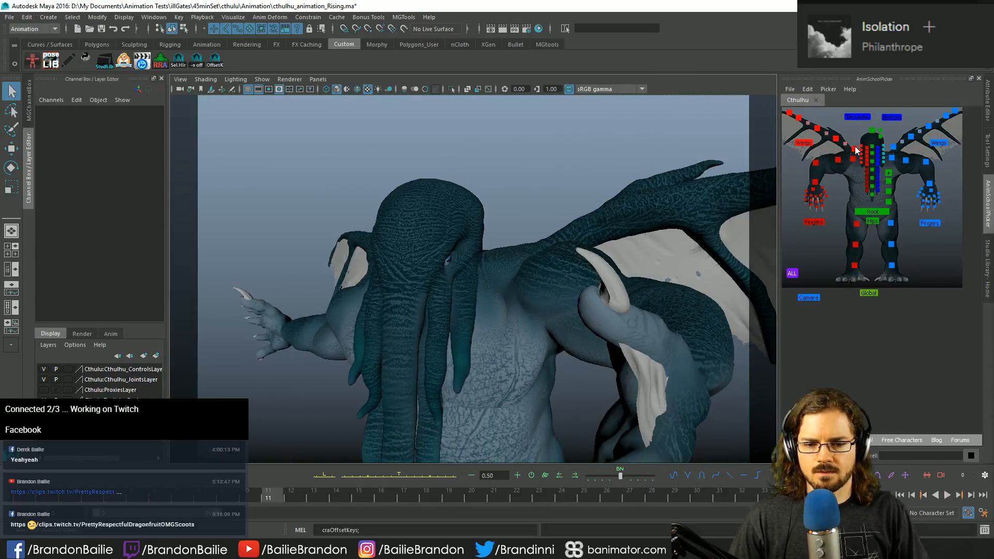
{"action": "left_click", "coordinate": [855, 150]}
{"action": "key", "text": "alt+v"}
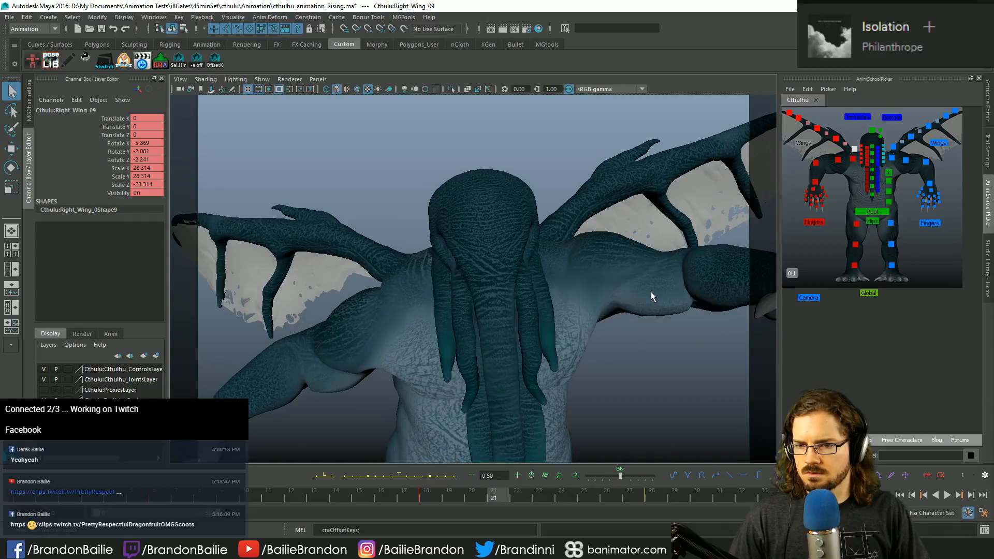
{"action": "key", "text": "alt+v"}
{"action": "key", "text": "e"}
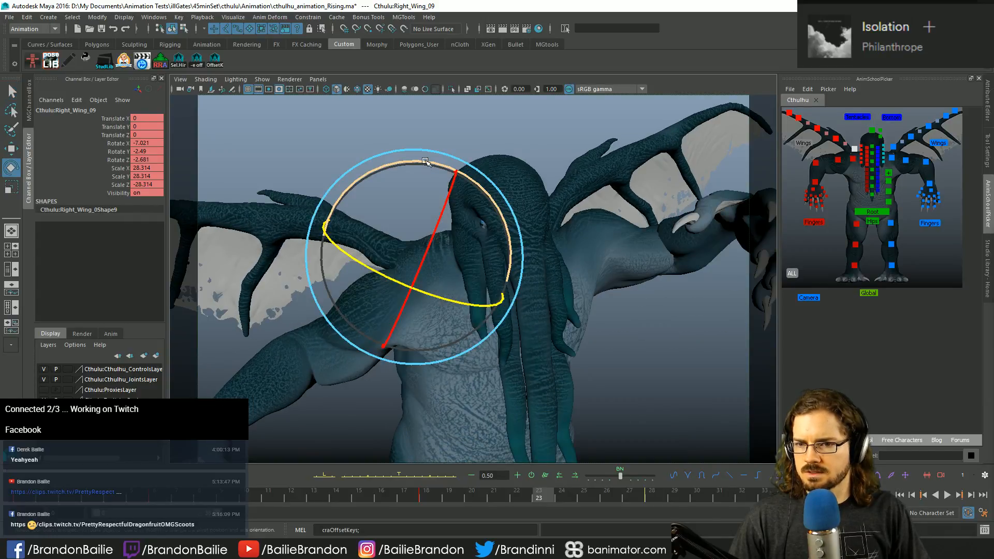
{"action": "left_click_drag", "start_coordinate": [425, 161], "coordinate": [403, 172]}
{"action": "key", "text": "q"}
Step: Shift the right wing base control's frame 28 key to frame 30, and blend it with the neighbouring keys
{"action": "key", "text": "alt+v"}
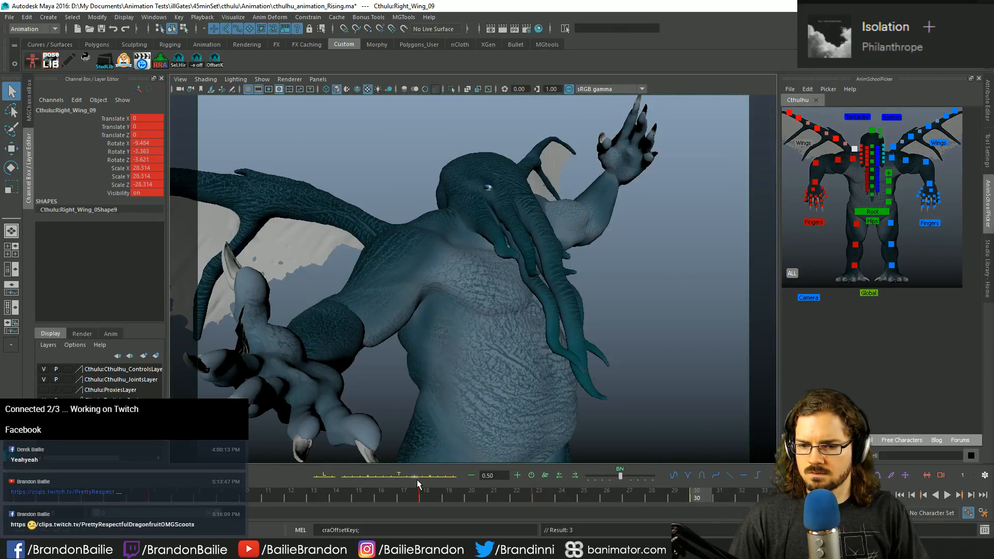
{"action": "key", "text": "alt+v"}
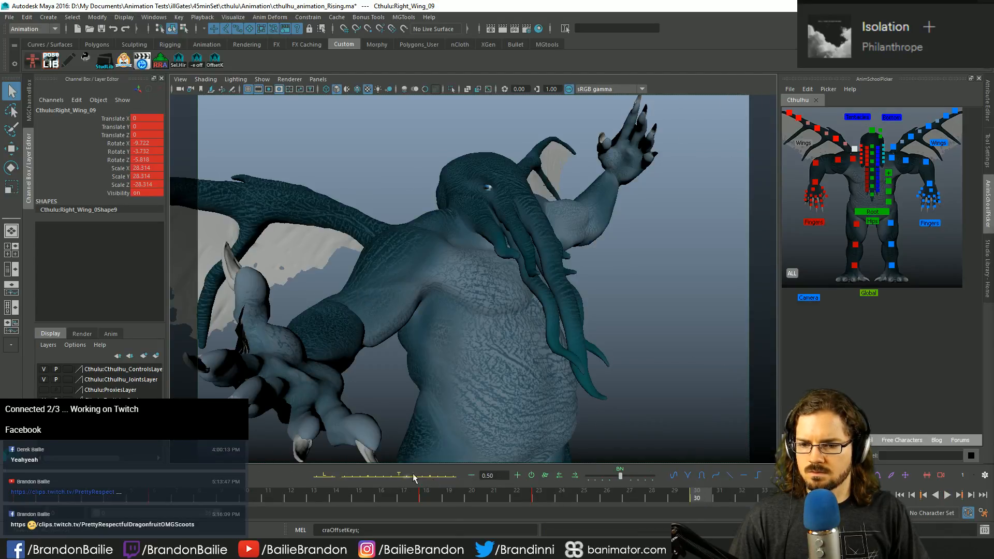
{"action": "left_click", "coordinate": [423, 476]}
{"action": "key", "text": "period"}
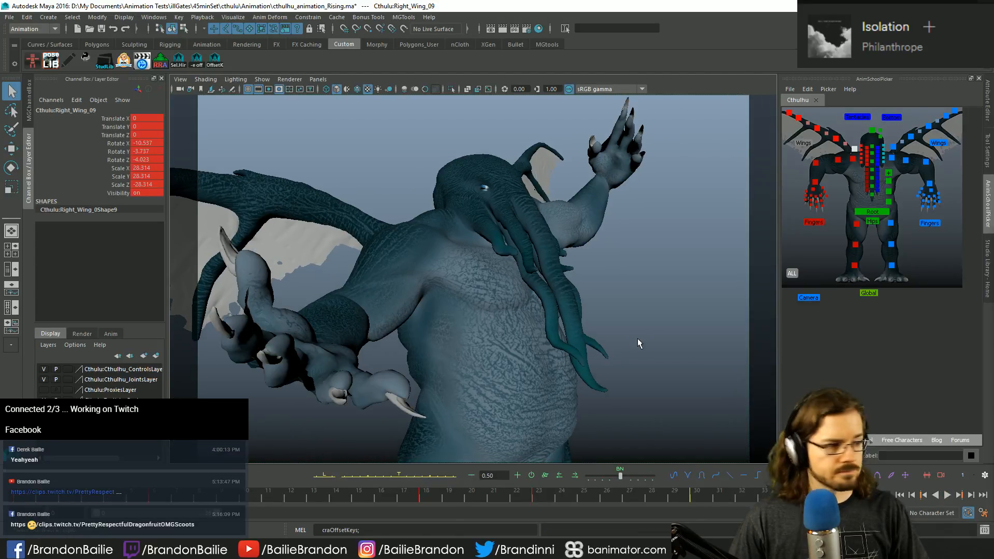
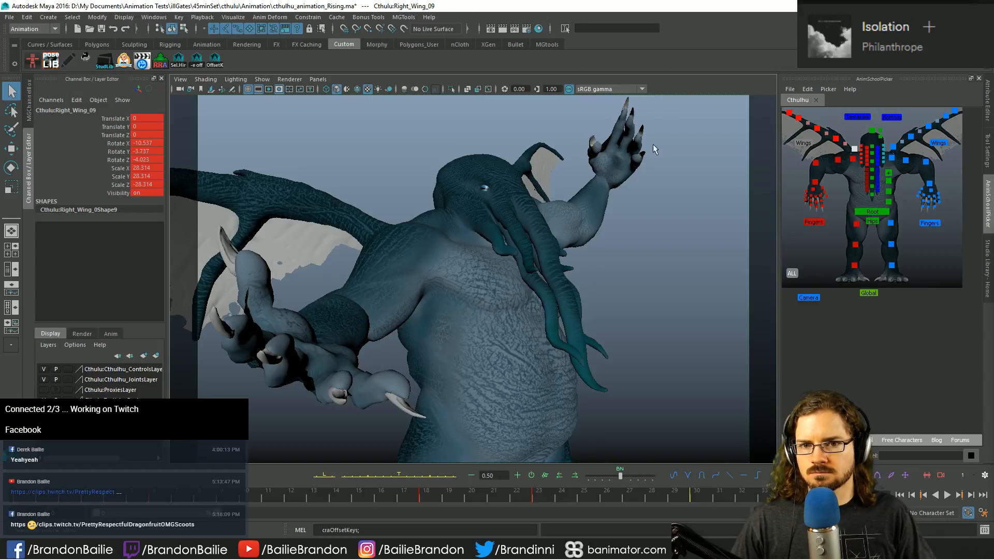
Step: Step through the right wing base control's keys and play back the animation to examine the wing's timing
{"action": "key", "text": "comma"}
{"action": "key", "text": "comma"}
{"action": "key", "text": "comma"}
{"action": "key", "text": "comma"}
{"action": "key", "text": "comma"}
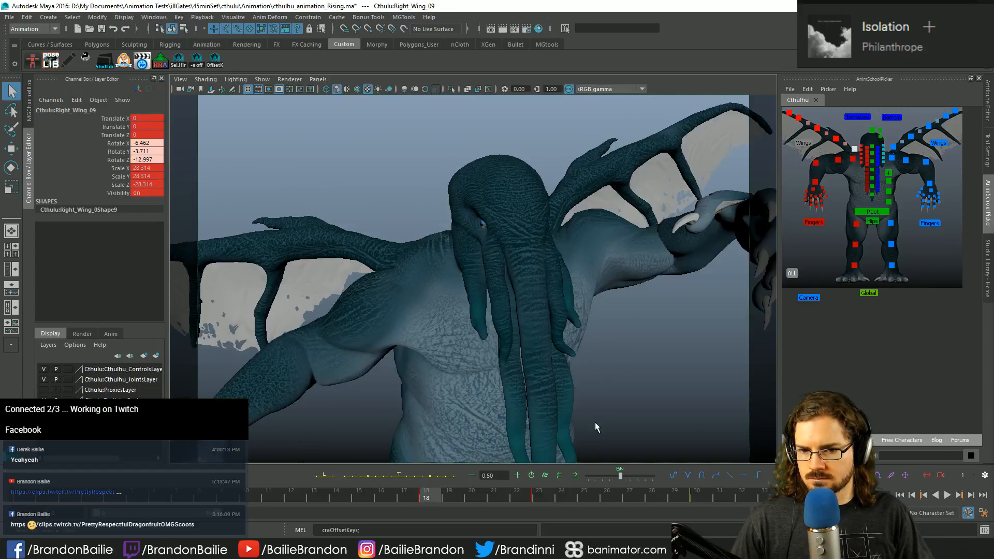
{"action": "key", "text": "period"}
{"action": "key", "text": "period"}
{"action": "key", "text": "period"}
{"action": "key", "text": "period"}
{"action": "key", "text": "period"}
{"action": "key", "text": "period"}
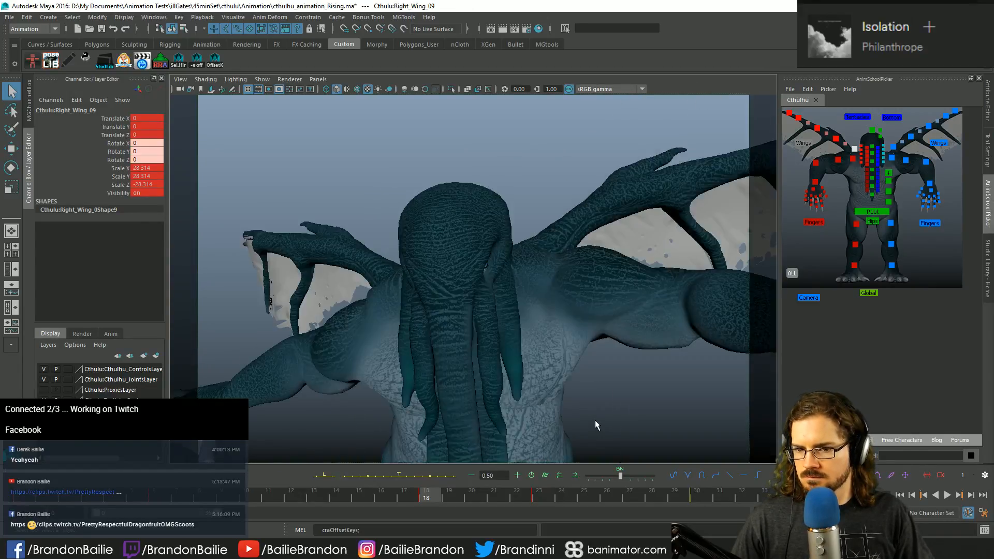
{"action": "key", "text": "alt+v"}
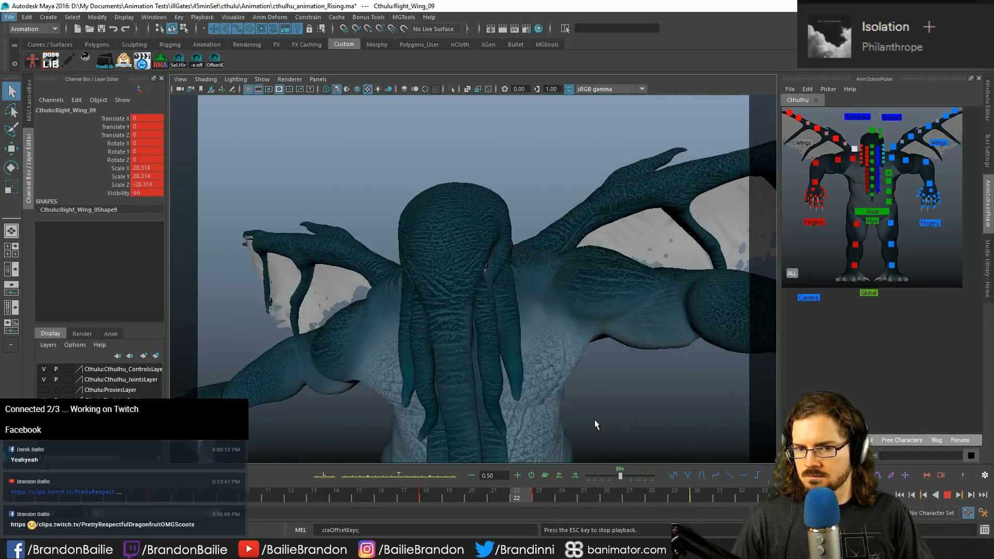
{"action": "key", "text": "alt+v"}
{"action": "left_click", "coordinate": [840, 243]}
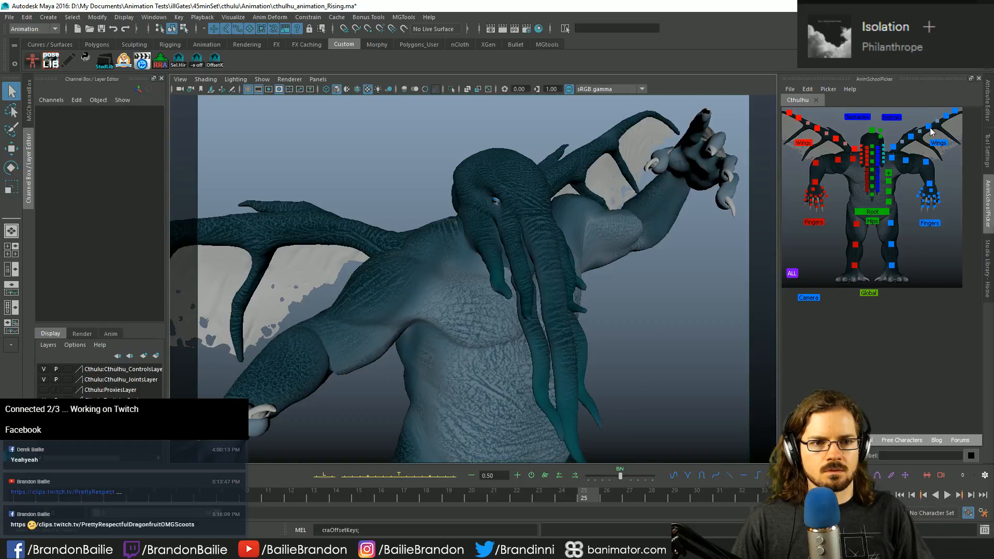
Step: Select the three outer left wing controls and compare their keyed poses
{"action": "left_click", "coordinate": [928, 126]}
{"action": "left_click", "coordinate": [945, 117], "text": "shift"}
{"action": "left_click", "coordinate": [955, 111], "text": "shift"}
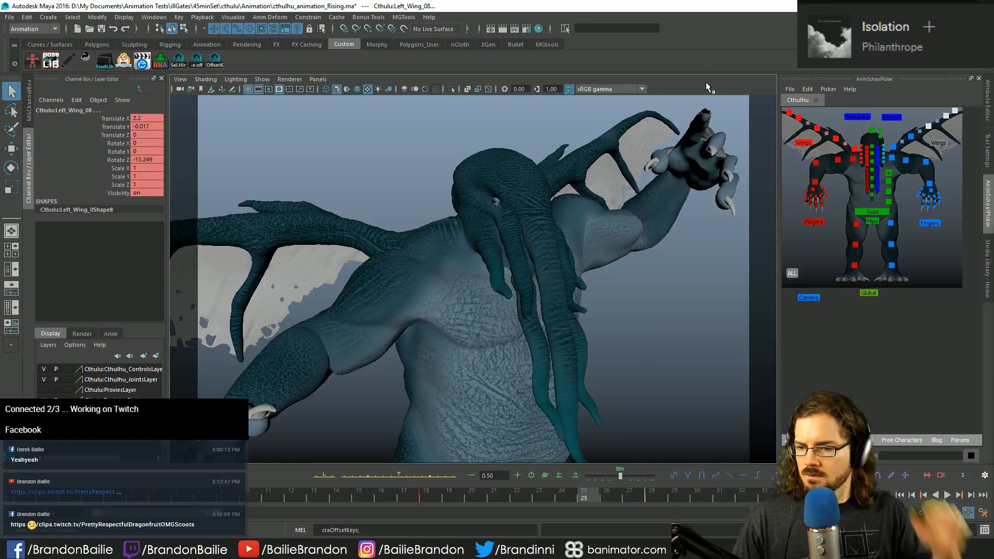
{"action": "key", "text": "period"}
{"action": "key", "text": "period"}
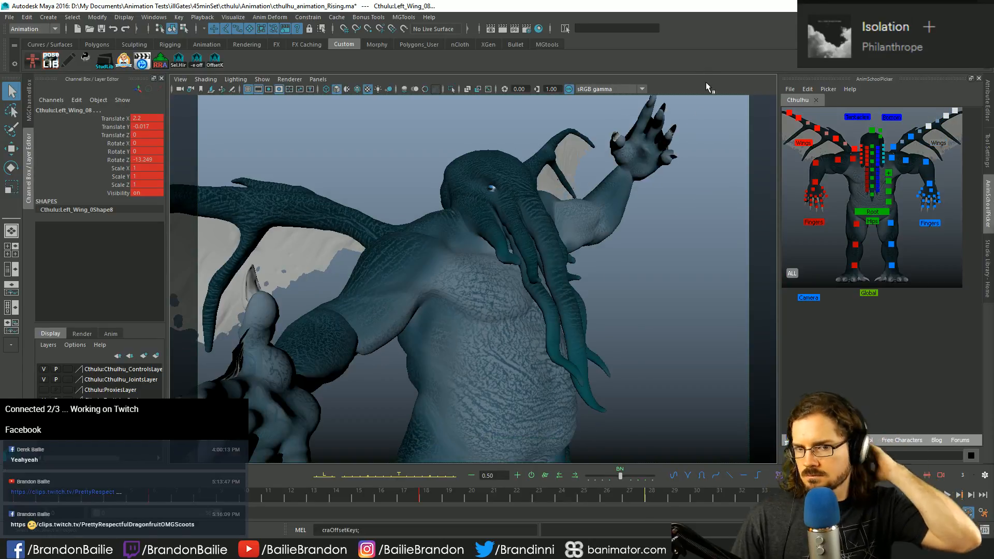
{"action": "key", "text": "comma"}
{"action": "key", "text": "comma"}
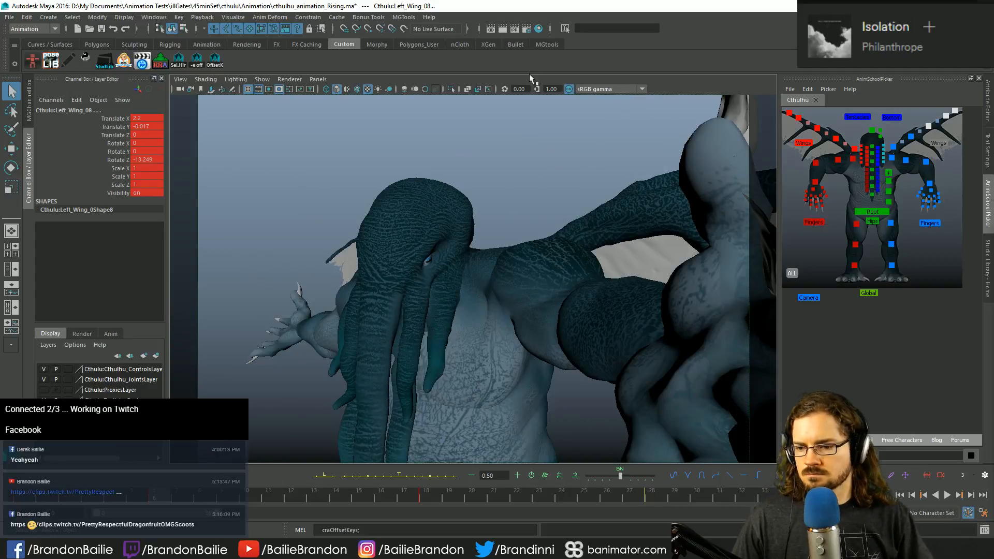
Step: Examine the left wing's motion frame by frame up to frame 18
{"action": "key", "text": "alt+period"}
{"action": "key", "text": "alt+period"}
{"action": "key", "text": "alt+period"}
{"action": "key", "text": "alt+period"}
{"action": "key", "text": "alt+period"}
{"action": "key", "text": "alt+period"}
{"action": "key", "text": "alt+period"}
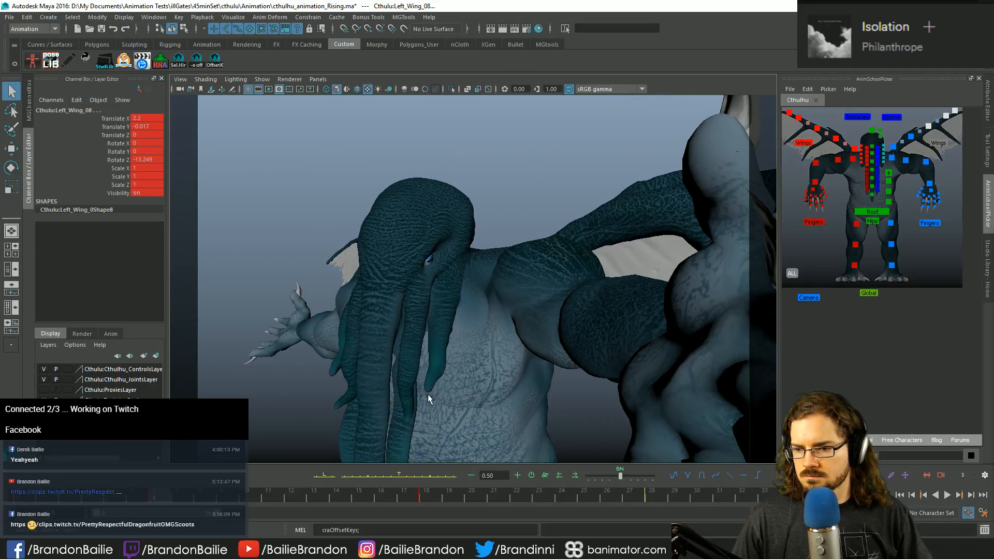
{"action": "key", "text": "alt+period"}
{"action": "key", "text": "alt+period"}
{"action": "key", "text": "alt+period"}
{"action": "key", "text": "alt+period"}
{"action": "key", "text": "alt+period"}
{"action": "key", "text": "alt+period"}
{"action": "key", "text": "alt+period"}
{"action": "key", "text": "alt+period"}
{"action": "key", "text": "alt+period"}
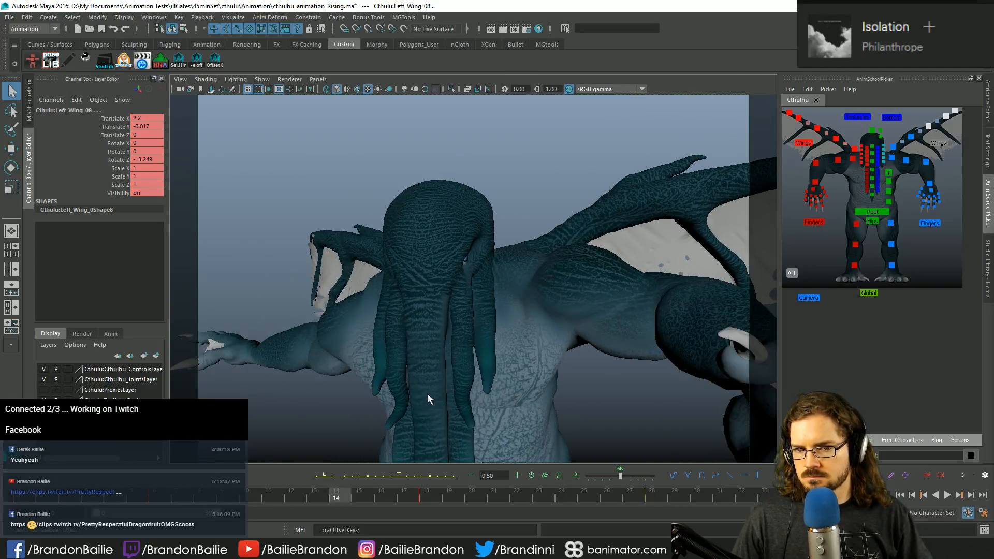
{"action": "key", "text": "alt+period"}
{"action": "key", "text": "alt+period"}
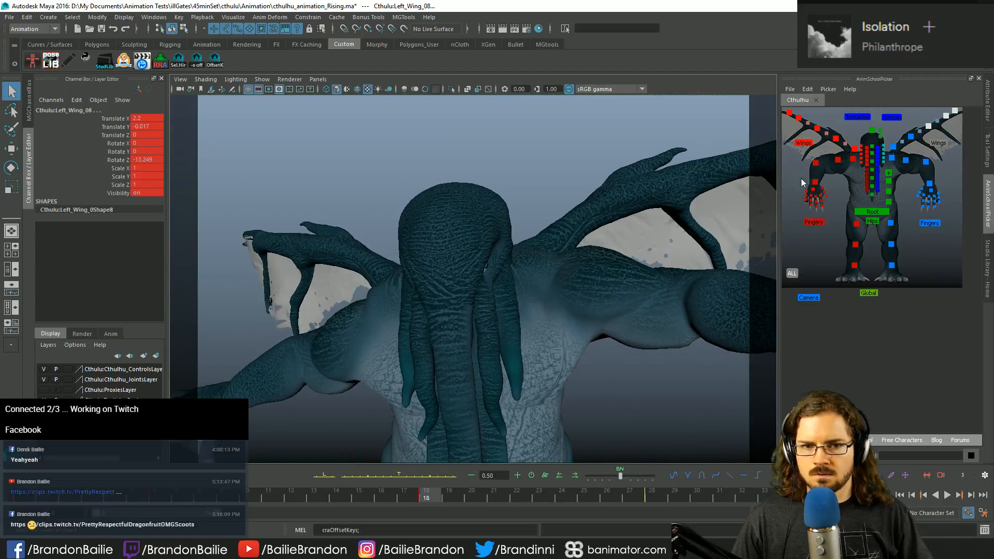
Step: Rotate the left wing's middle and outer controls at frame 18 to about -14 in Y, and slightly offset their positions
{"action": "left_click", "coordinate": [910, 137]}
{"action": "key", "text": "e"}
{"action": "mouse_move", "coordinate": [684, 217]}
{"action": "left_mouse_down"}
{"action": "mouse_move", "coordinate": [705, 209]}
{"action": "mouse_move", "coordinate": [676, 210]}
{"action": "left_mouse_up"}
{"action": "key", "text": "w"}
{"action": "key", "text": "q"}
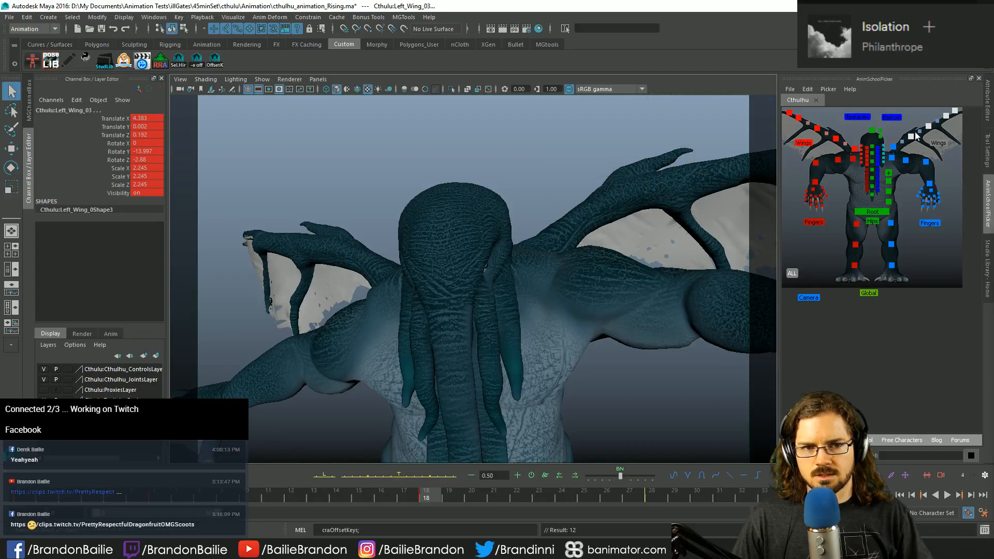
Step: Rotate the left wing's base control at frame 18 to about X 0.4, Y -13.6, Z -26.4
{"action": "left_click", "coordinate": [893, 147]}
{"action": "key", "text": "e"}
{"action": "left_click_drag", "start_coordinate": [585, 255], "coordinate": [567, 274]}
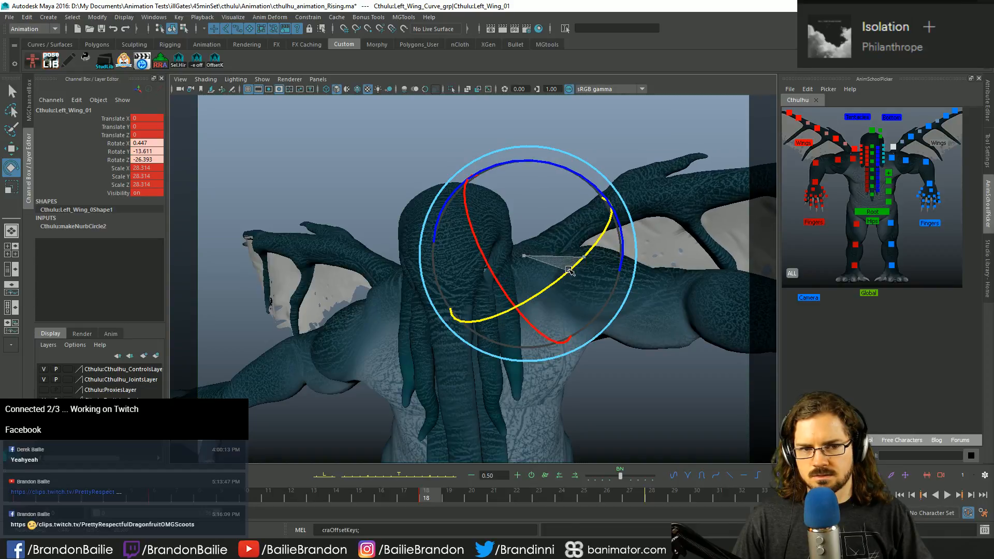
{"action": "key", "text": "q"}
Step: Tween the base, middle and outer controls of the left wing at frame 28 toward the closing pose
{"action": "left_click", "coordinate": [911, 138], "text": "shift"}
{"action": "left_click", "coordinate": [928, 127], "text": "shift"}
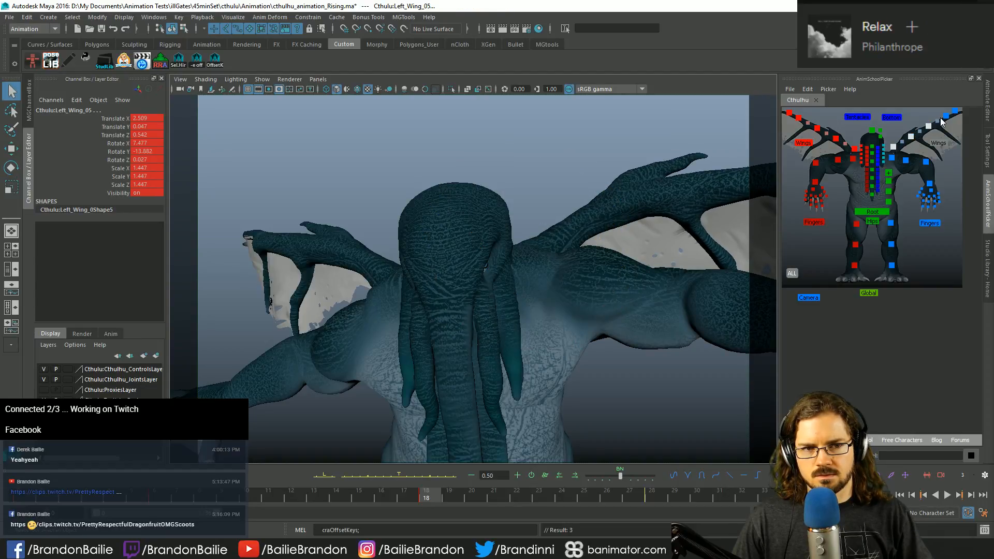
{"action": "left_click", "coordinate": [945, 116], "text": "shift"}
{"action": "left_click", "coordinate": [955, 112], "text": "shift"}
{"action": "key", "text": "period"}
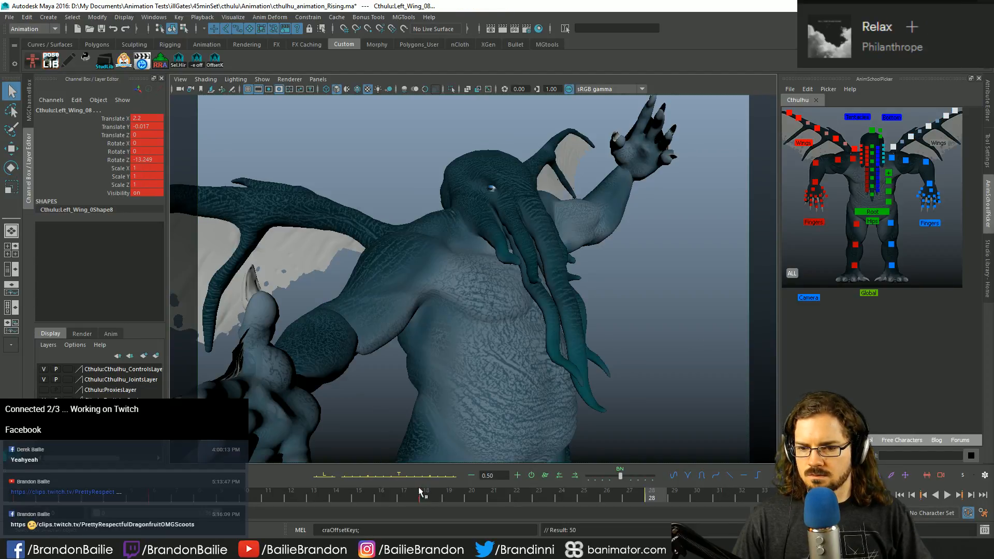
Step: Shift the frame 28 key of the three outer left wing controls to frame 31, and review the motion around frame 26
{"action": "left_click", "coordinate": [929, 127]}
{"action": "left_click", "coordinate": [945, 116], "text": "shift"}
{"action": "left_click", "coordinate": [954, 111], "text": "shift"}
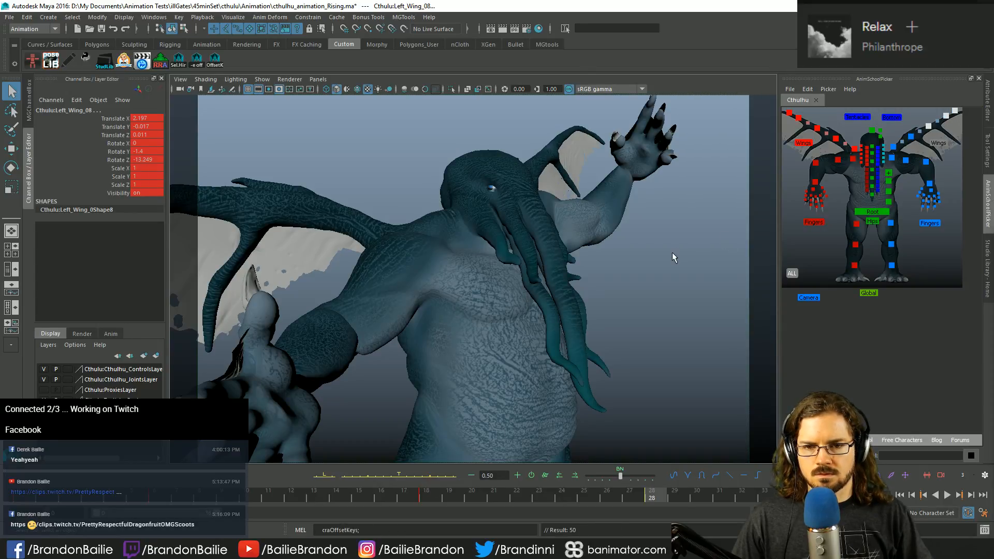
{"action": "key", "text": "period"}
{"action": "key", "text": "comma"}
{"action": "key", "text": "comma"}
{"action": "key", "text": "comma"}
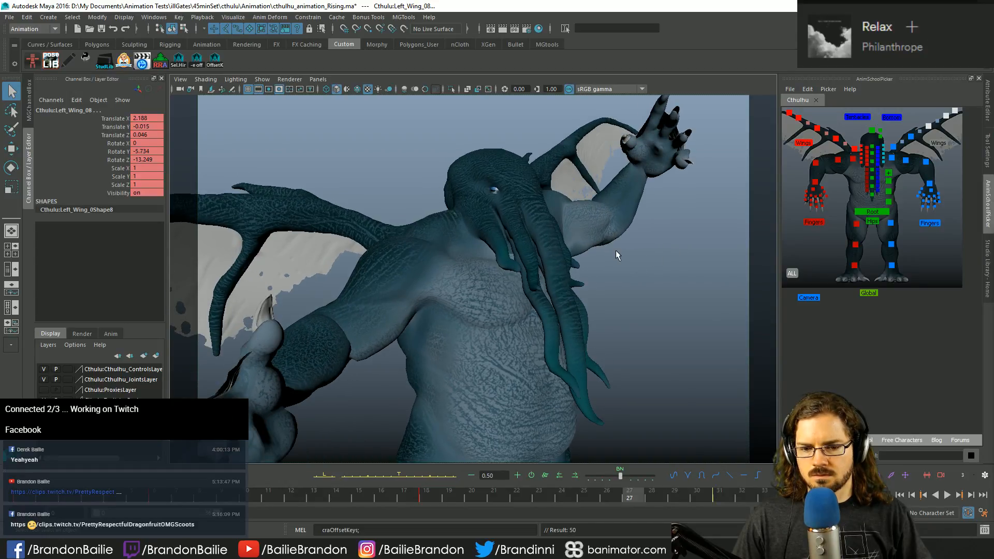
{"action": "key", "text": "comma"}
Step: Rotate the outer left wing controls at frame 26 to about -20.9 in Y, and reposition them to about X 2.1, Y 0, Z 0.3
{"action": "key", "text": "e"}
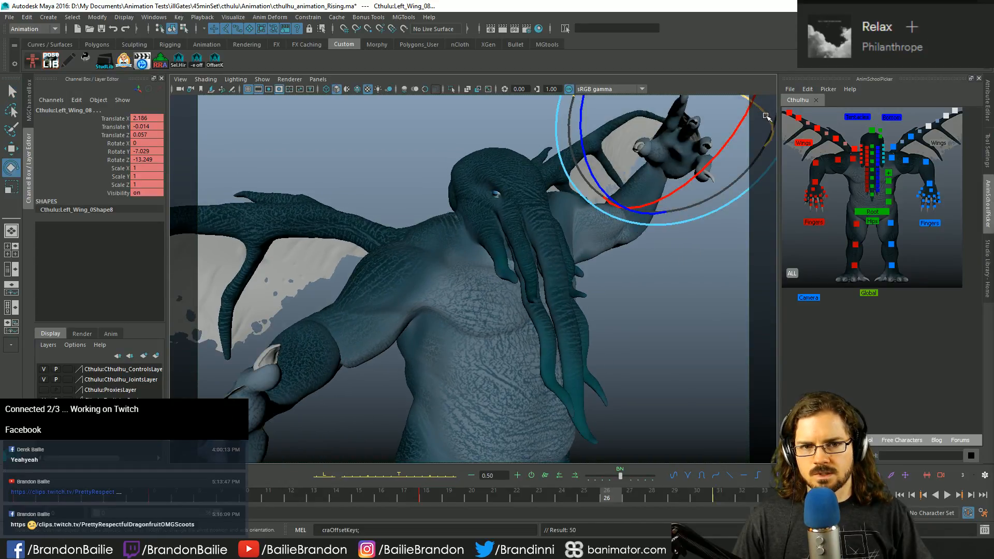
{"action": "left_click_drag", "start_coordinate": [766, 116], "coordinate": [745, 118]}
{"action": "key", "text": "w"}
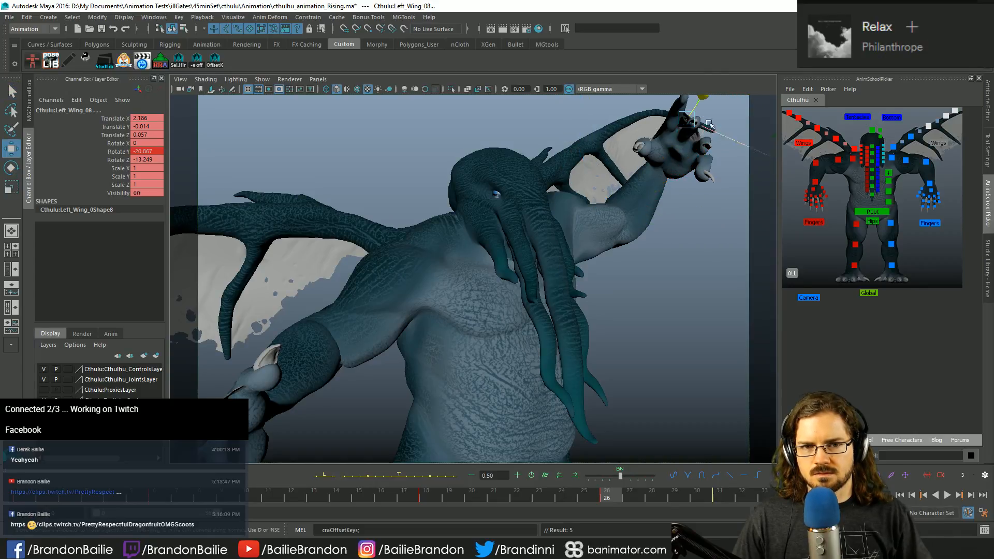
{"action": "key", "text": "space"}
{"action": "key", "text": "f"}
{"action": "left_click_drag", "start_coordinate": [541, 233], "coordinate": [495, 308], "text": "alt"}
{"action": "key", "text": "space"}
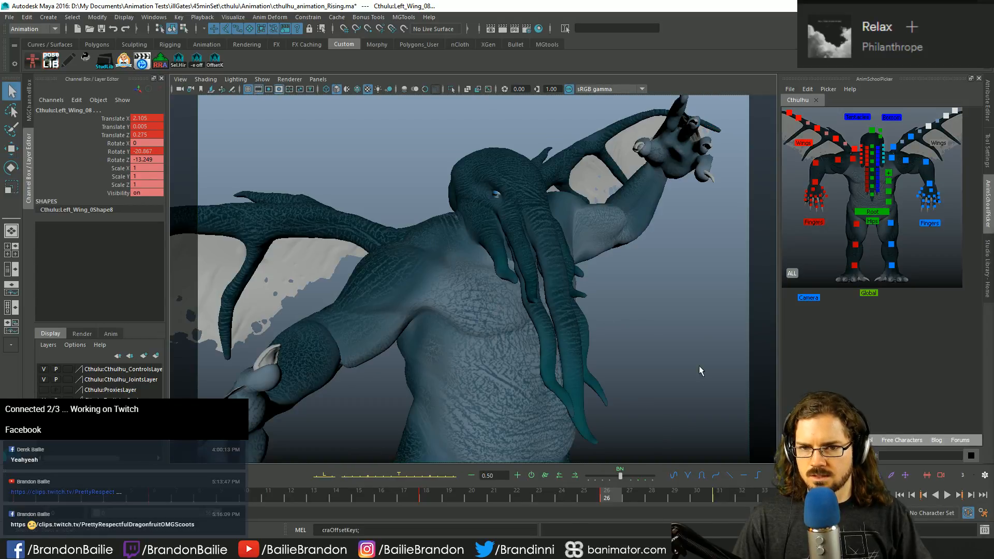
Step: Tween the outer left wing controls at frame 31 toward the closing pose
{"action": "key", "text": "q"}
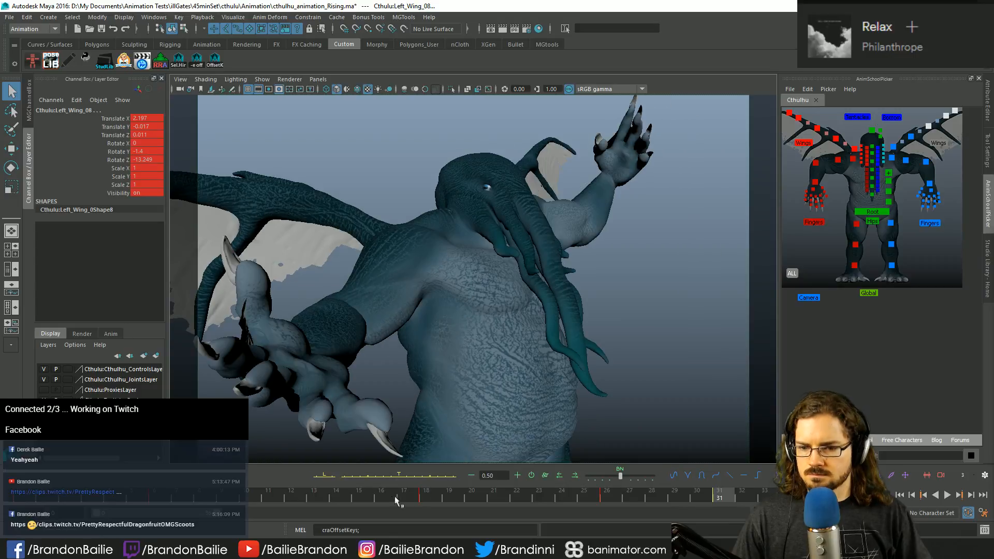
{"action": "key", "text": "."}
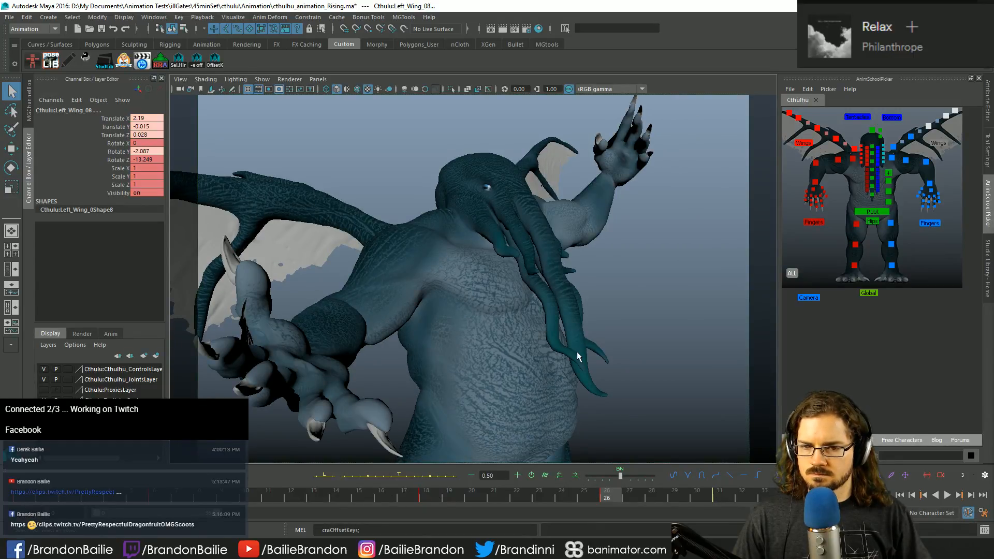
Step: Select all the tentacle controls and step through the frames up to about frame 12 to examine the tentacle and body motion
{"action": "key", "text": "alt+v"}
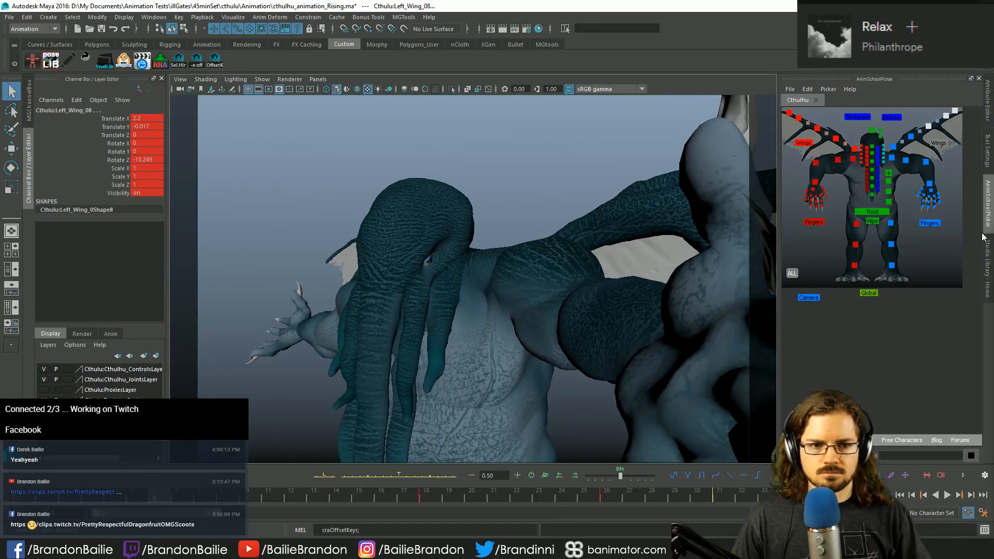
{"action": "left_click", "coordinate": [861, 118]}
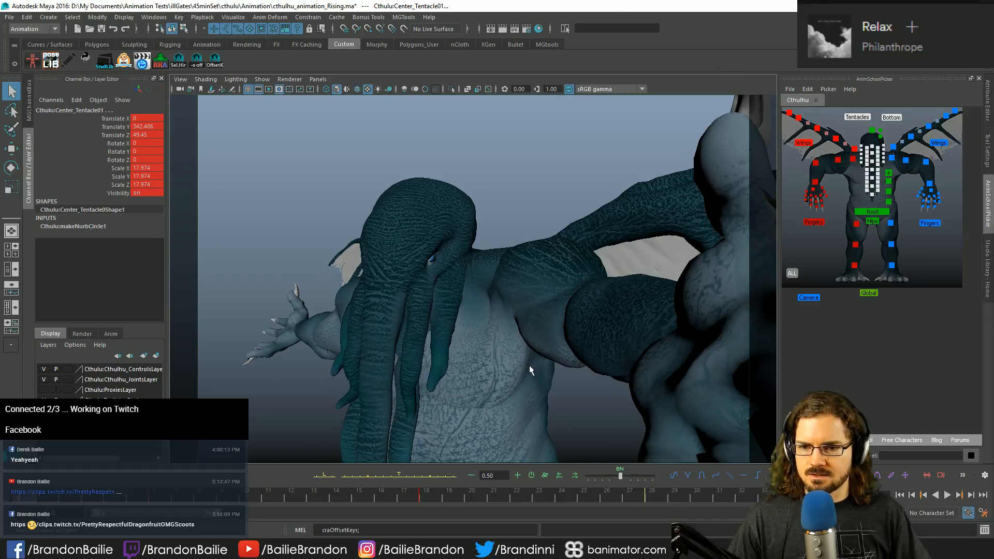
{"action": "key", "text": "alt+period"}
{"action": "key", "text": "alt+period"}
{"action": "key", "text": "alt+period"}
{"action": "key", "text": "alt+period"}
{"action": "key", "text": "alt+period"}
{"action": "key", "text": "alt+period"}
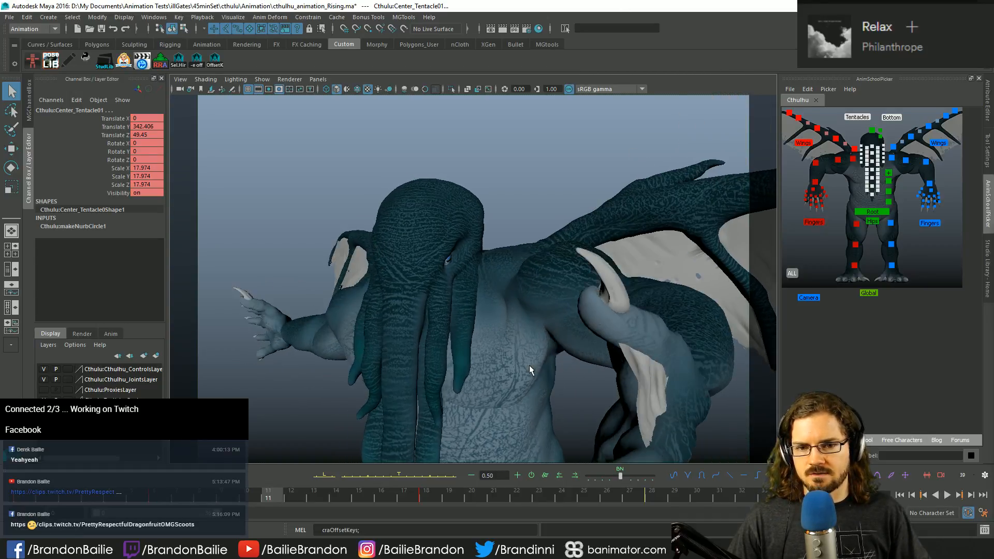
{"action": "key", "text": "alt+period"}
{"action": "key", "text": "alt+period"}
{"action": "key", "text": "alt+period"}
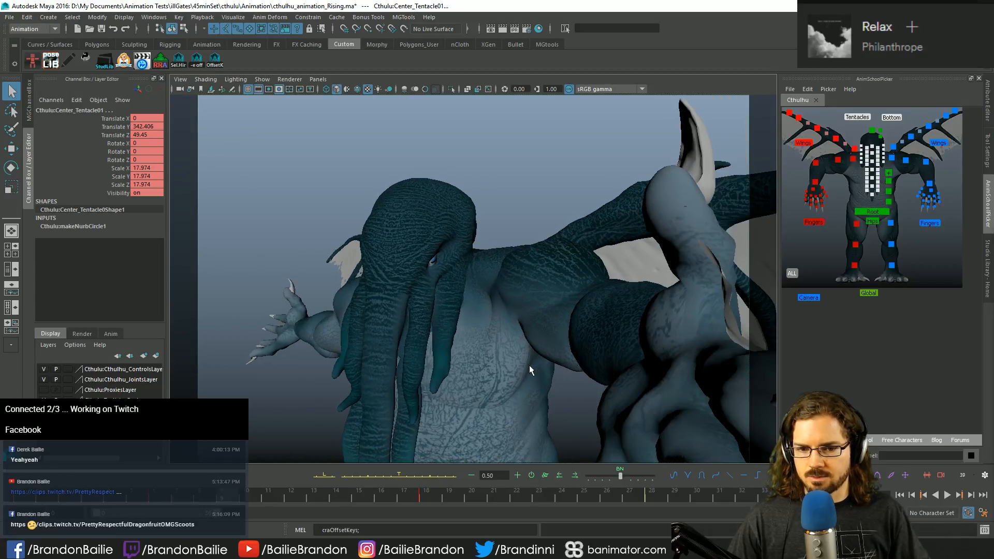
Step: Rotate the left wrist control at frame 12, and key the left shoulder control on the same frame
{"action": "left_click", "coordinate": [929, 184]}
{"action": "key", "text": "e"}
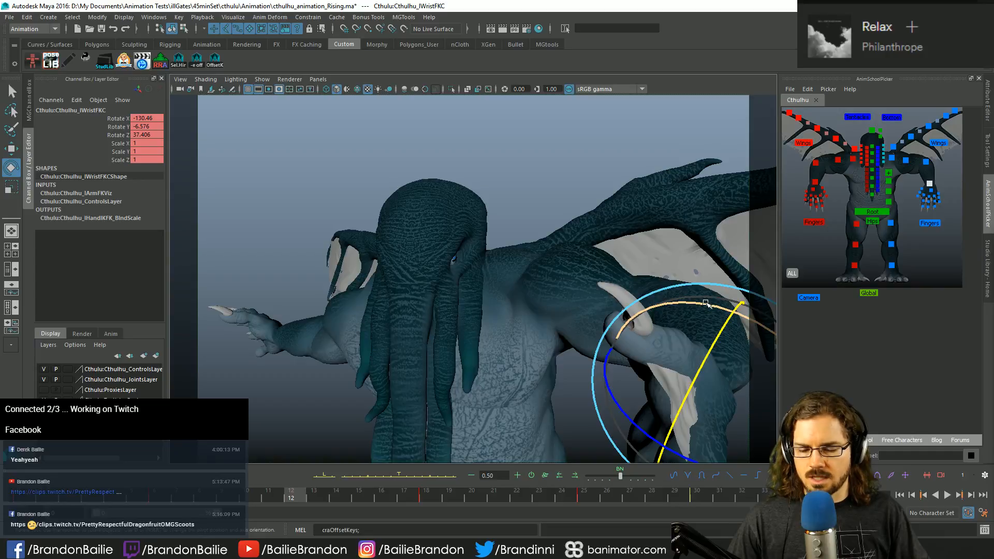
{"action": "left_click_drag", "start_coordinate": [705, 303], "coordinate": [616, 270]}
{"action": "key", "text": "q"}
{"action": "left_click", "coordinate": [907, 161]}
{"action": "key", "text": "e"}
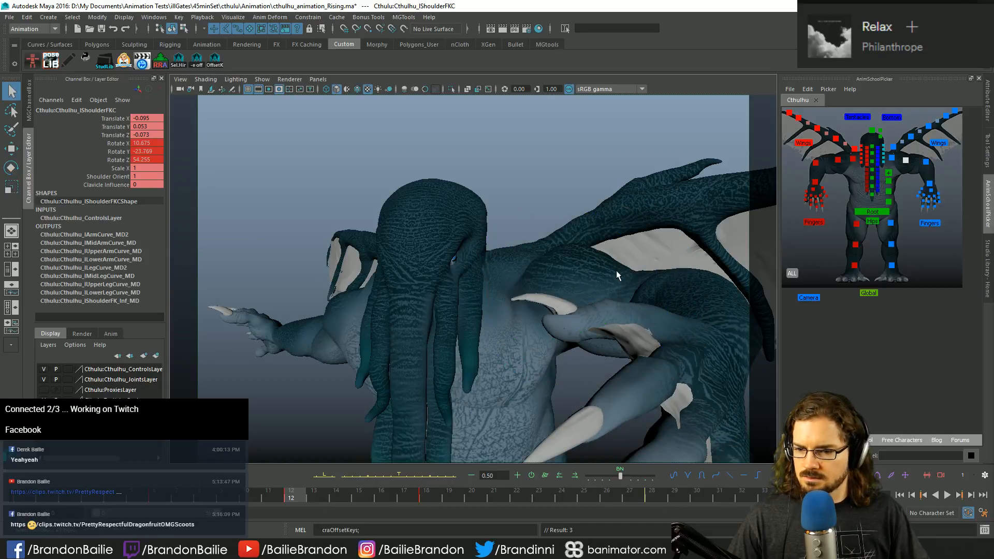
{"action": "key", "text": "q"}
{"action": "key", "text": "s"}
{"action": "key", "text": "alt+v"}
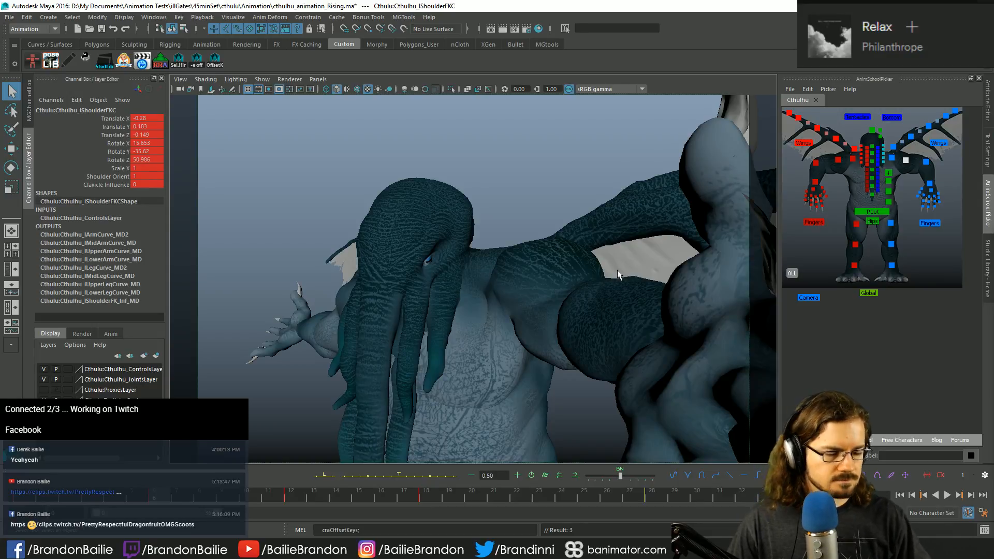
Step: Step through the frames leading up to frame 12 to examine how the left arm and hand swing
{"action": "key", "text": "period"}
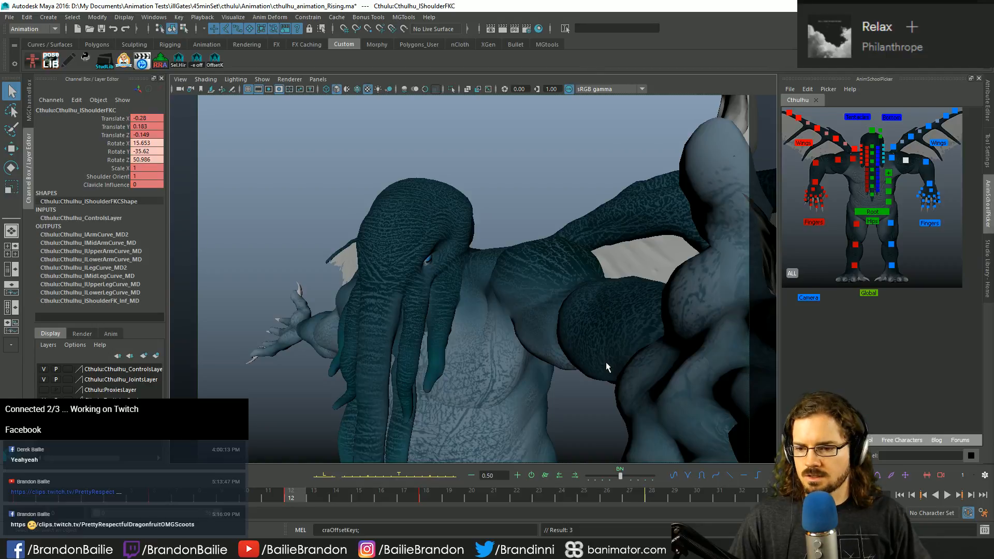
{"action": "key", "text": "comma"}
{"action": "key", "text": "alt+period"}
{"action": "key", "text": "alt+period"}
{"action": "key", "text": "alt+period"}
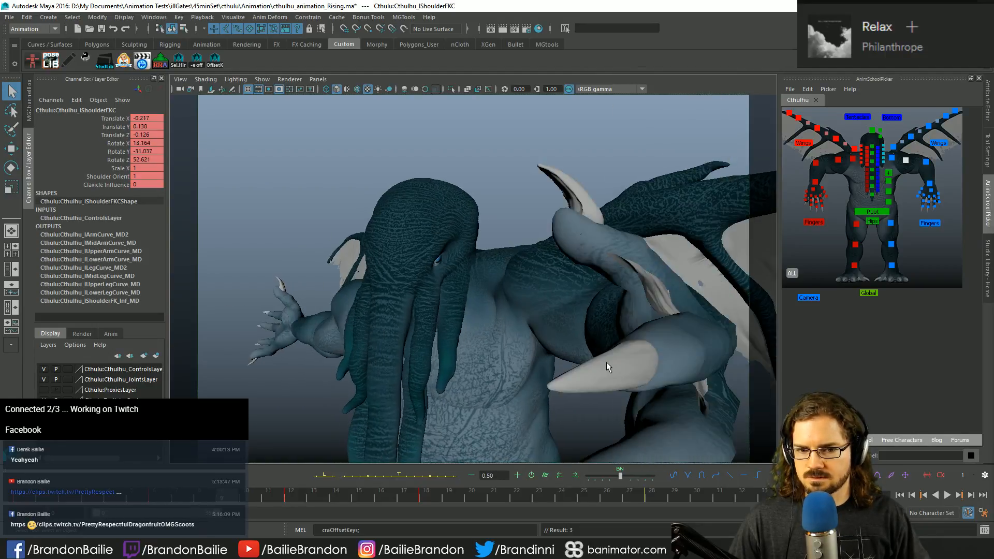
{"action": "key", "text": "alt+period"}
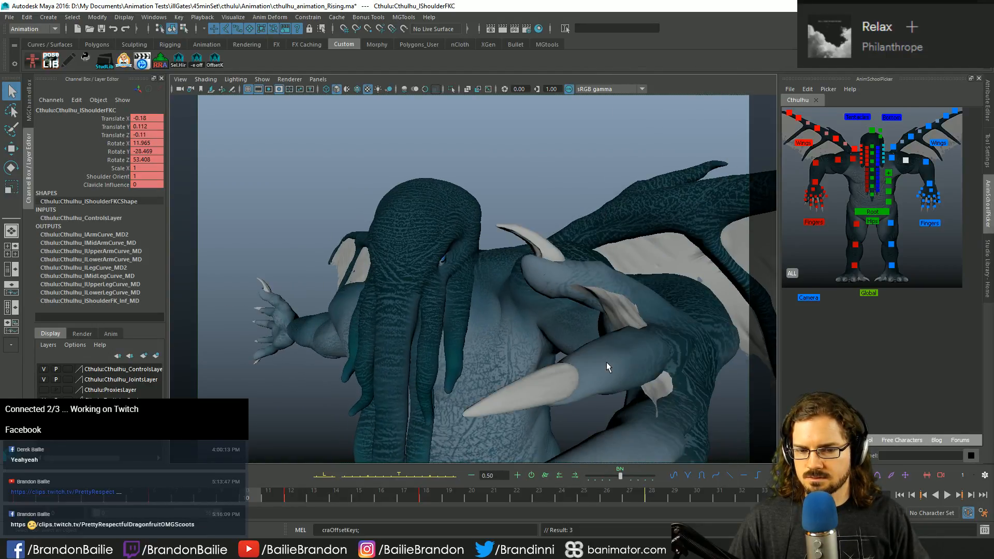
{"action": "key", "text": "alt+period"}
{"action": "key", "text": "alt+period"}
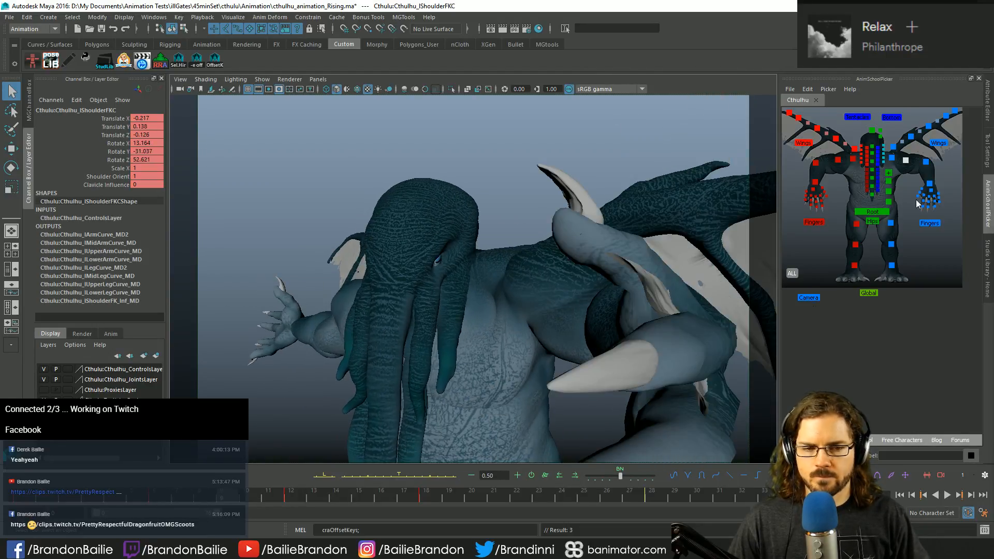
Step: Apply the Hand_Open pose to all the left finger controls, and blend in the Hand_Fist pose at 32% on frame 14
{"action": "left_click", "coordinate": [926, 222]}
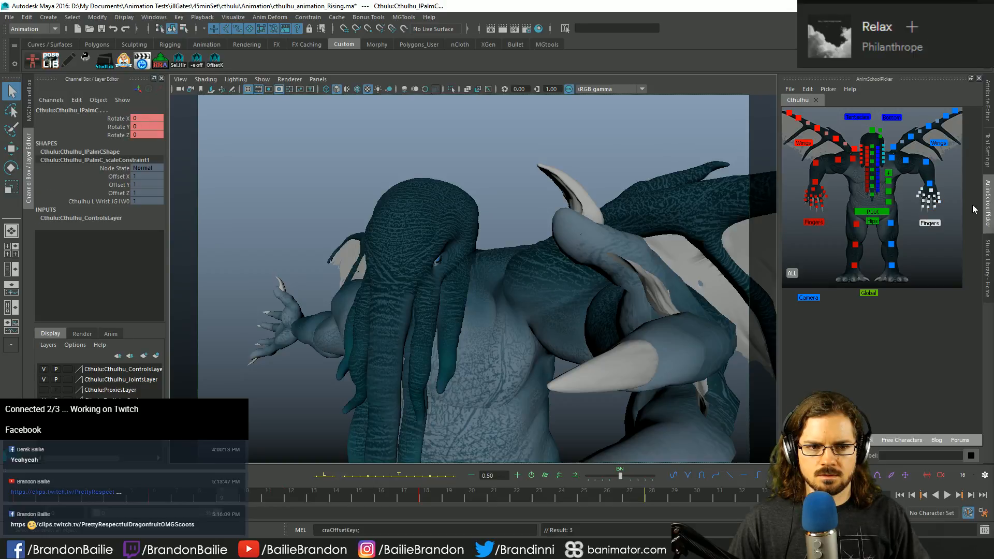
{"action": "left_click", "coordinate": [987, 247]}
{"action": "double_click", "coordinate": [891, 134]}
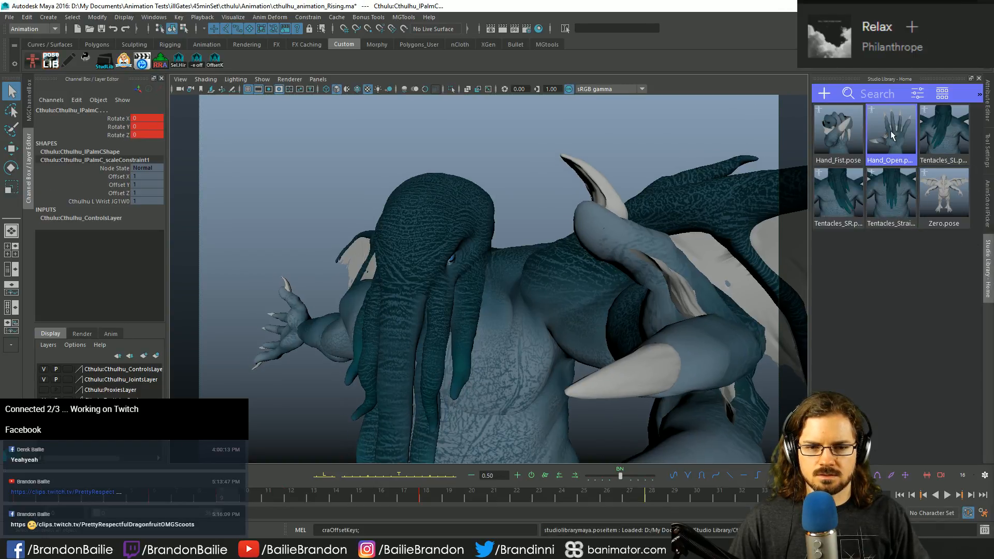
{"action": "middle_click_drag", "start_coordinate": [896, 146], "coordinate": [971, 139]}
{"action": "left_click", "coordinate": [852, 138]}
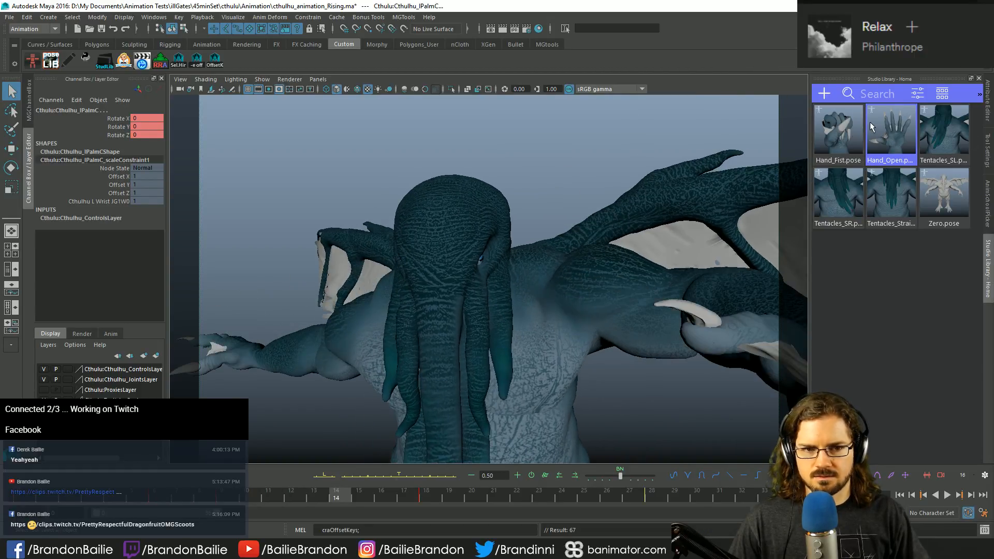
{"action": "middle_click_drag", "start_coordinate": [849, 137], "coordinate": [858, 137]}
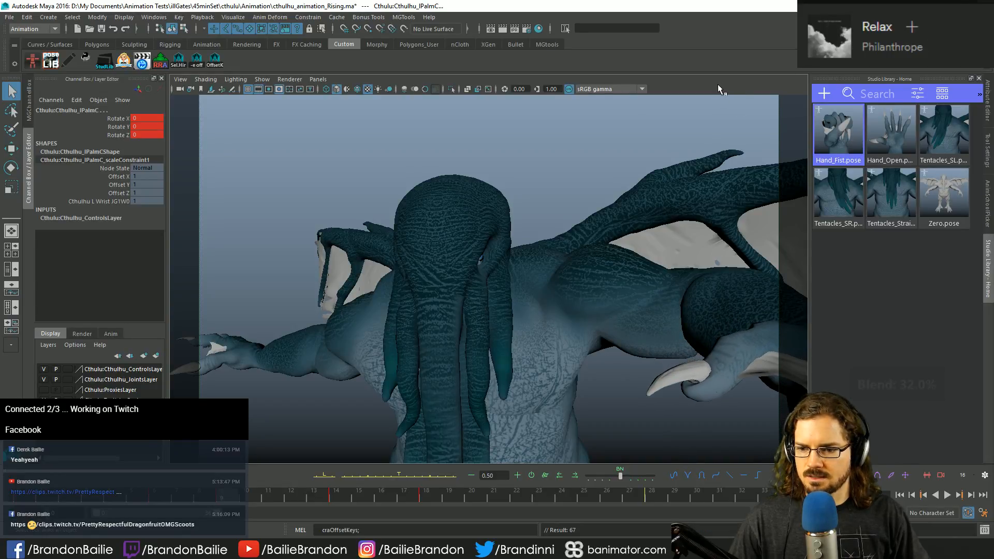
Step: Step through frames 14 to 25 and beyond to examine the left hand's pose through the swing
{"action": "key", "text": "alt+period"}
{"action": "key", "text": "alt+period"}
{"action": "key", "text": "alt+period"}
{"action": "key", "text": "alt+period"}
{"action": "key", "text": "alt+period"}
{"action": "key", "text": "alt+period"}
{"action": "key", "text": "alt+period"}
{"action": "key", "text": "alt+period"}
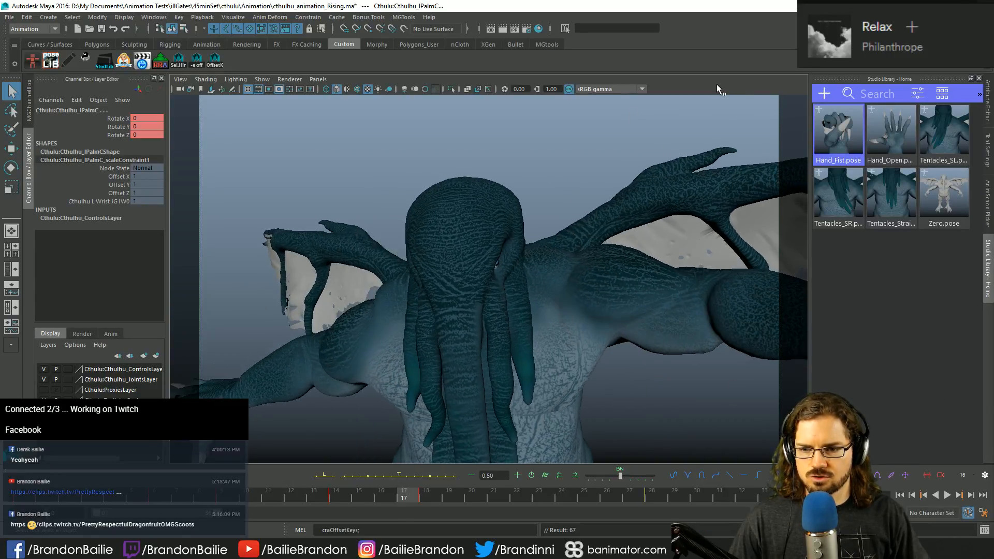
{"action": "key", "text": "alt+period"}
{"action": "key", "text": "alt+period"}
{"action": "key", "text": "alt+period"}
{"action": "key", "text": "alt+period"}
{"action": "key", "text": "alt+period"}
{"action": "key", "text": "alt+period"}
{"action": "key", "text": "alt+period"}
{"action": "key", "text": "alt+period"}
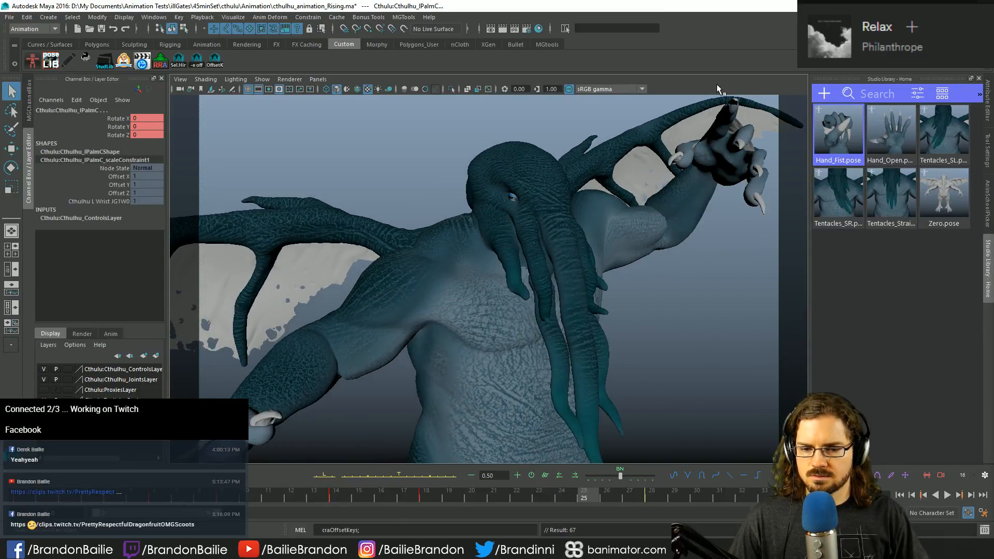
Step: Apply the Hand_Open pose to the left finger controls at frame 24, and blend in Hand_Fist at 52%
{"action": "key", "text": "comma"}
{"action": "key", "text": "alt+period"}
{"action": "key", "text": "alt+period"}
{"action": "key", "text": "alt+period"}
{"action": "key", "text": "alt+period"}
{"action": "key", "text": "alt+period"}
{"action": "key", "text": "alt+period"}
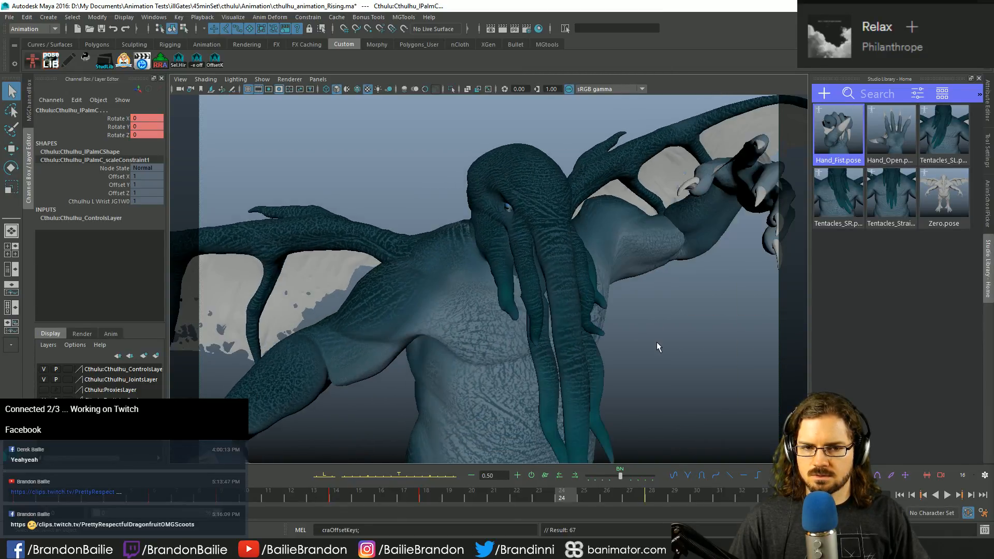
{"action": "left_click", "coordinate": [890, 144]}
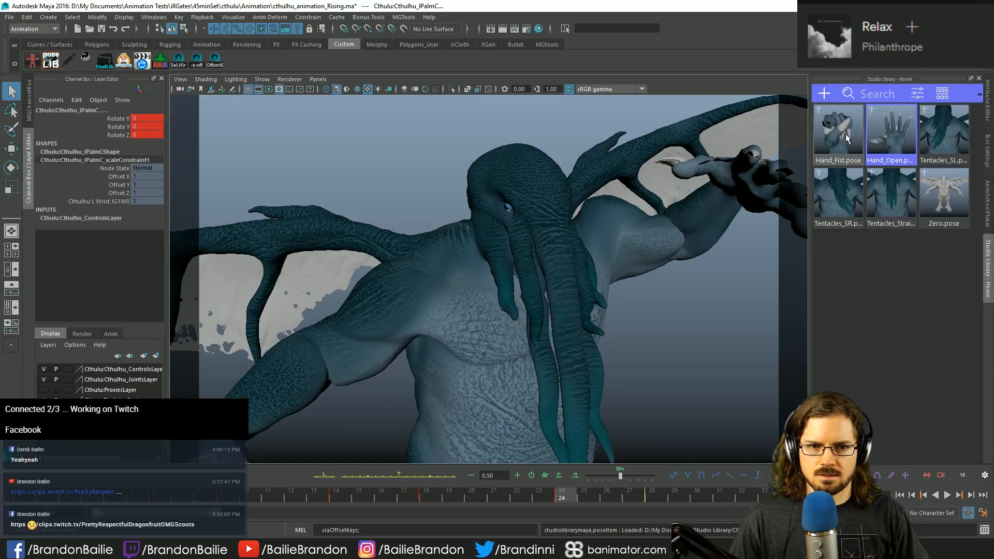
{"action": "middle_click_drag", "start_coordinate": [886, 133], "coordinate": [884, 134]}
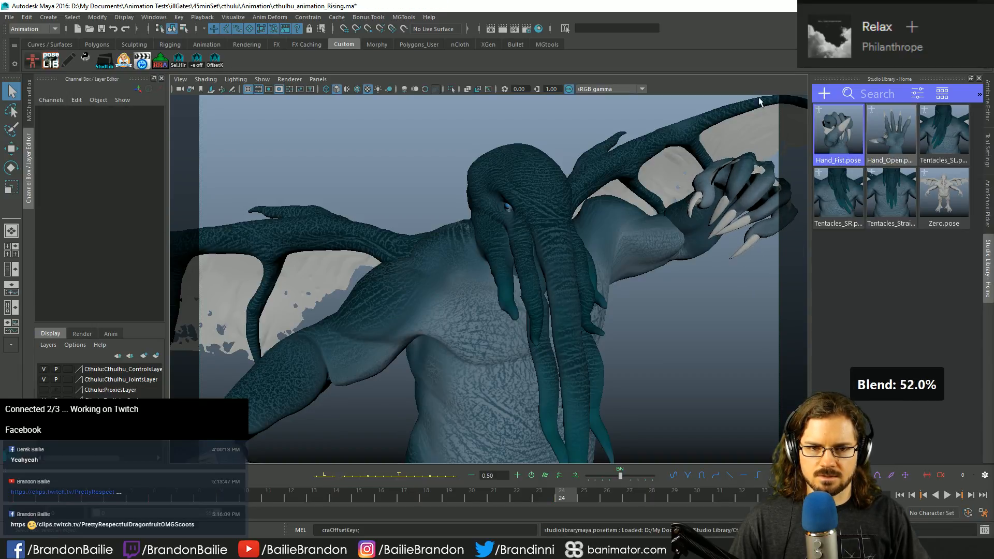
{"action": "key", "text": "s"}
Step: Shift the frame 28 key of the left finger controls to frame 32, and check the hand's motion from frame 24
{"action": "key", "text": "."}
{"action": "key", "text": "alt+."}
{"action": "key", "text": "alt+."}
{"action": "key", "text": "alt+."}
{"action": "key", "text": "alt+."}
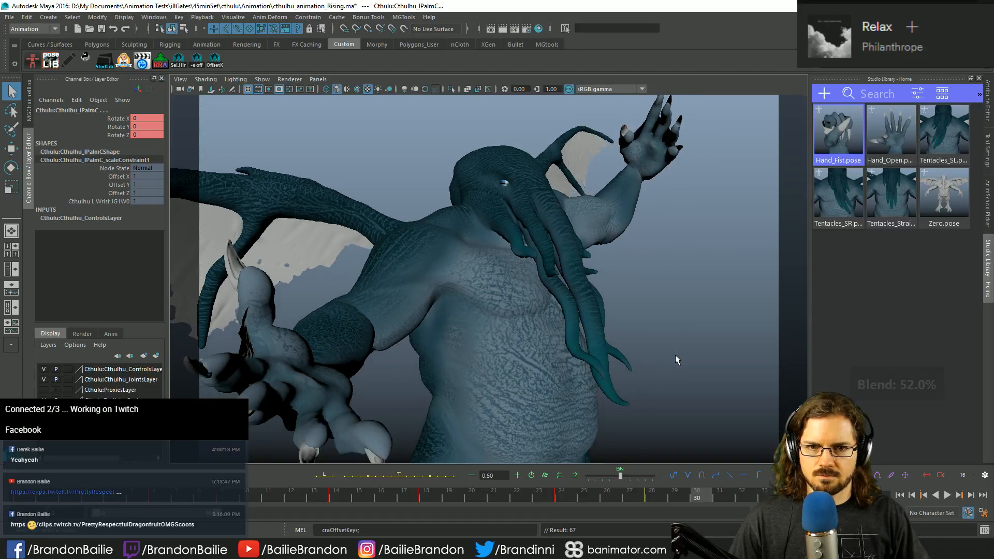
{"action": "key", "text": "alt+comma"}
{"action": "key", "text": "alt+comma"}
{"action": "key", "text": "alt+comma"}
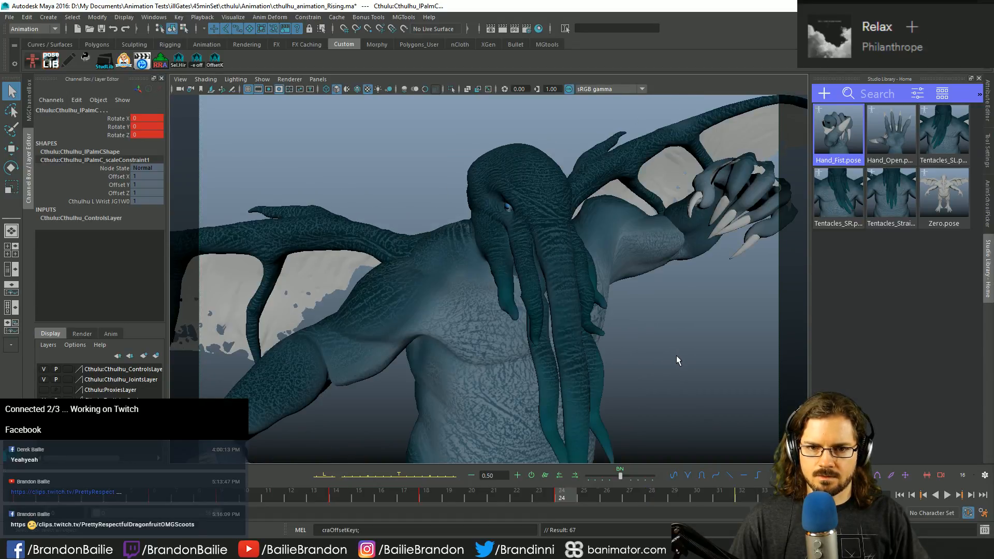
{"action": "key", "text": "alt+period"}
{"action": "key", "text": "alt+period"}
{"action": "key", "text": "alt+period"}
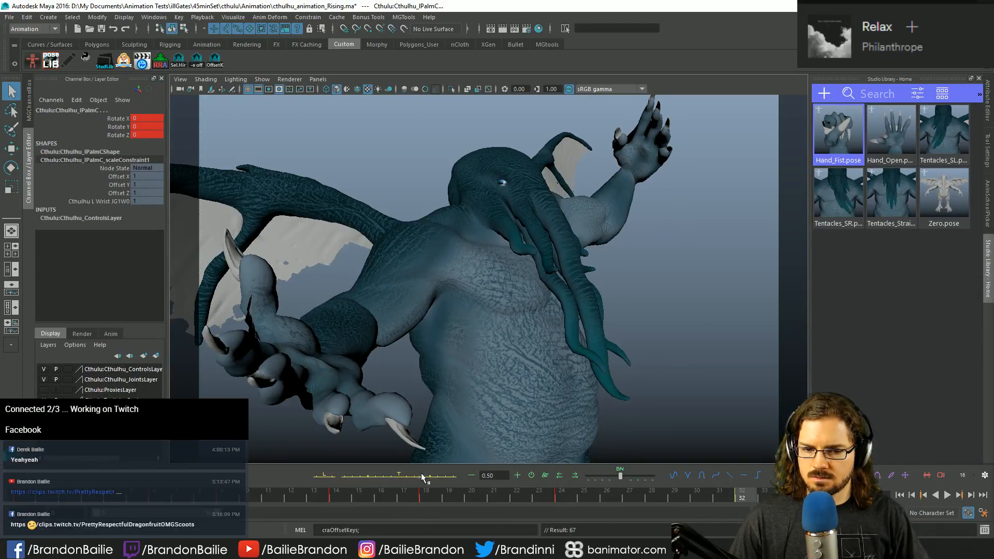
Step: Shift the frame 32 key of the left finger controls back to frame 30
{"action": "key", "text": "comma"}
{"action": "key", "text": "alt+period"}
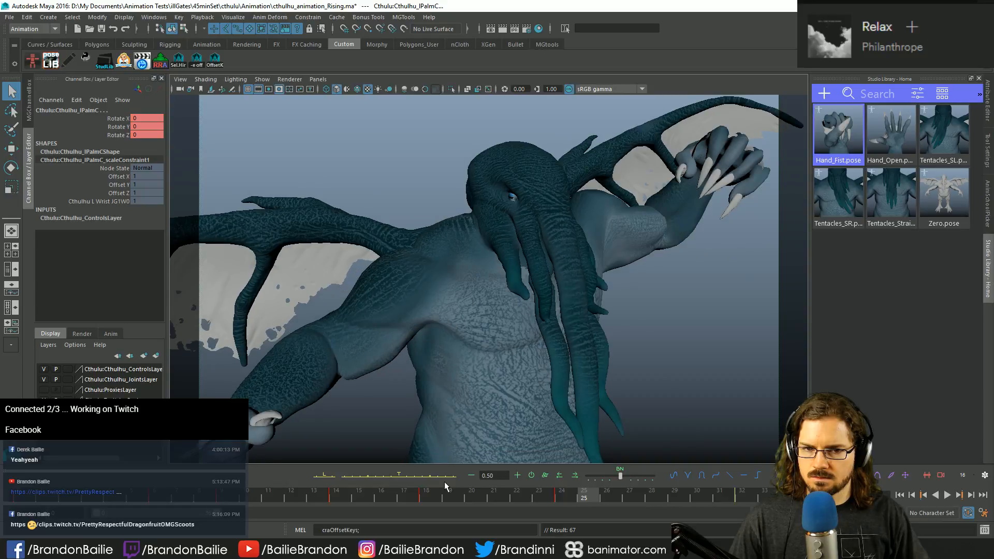
{"action": "key", "text": "alt+period"}
{"action": "key", "text": "alt+period"}
{"action": "key", "text": "alt+period"}
{"action": "key", "text": "alt+period"}
{"action": "key", "text": "alt+period"}
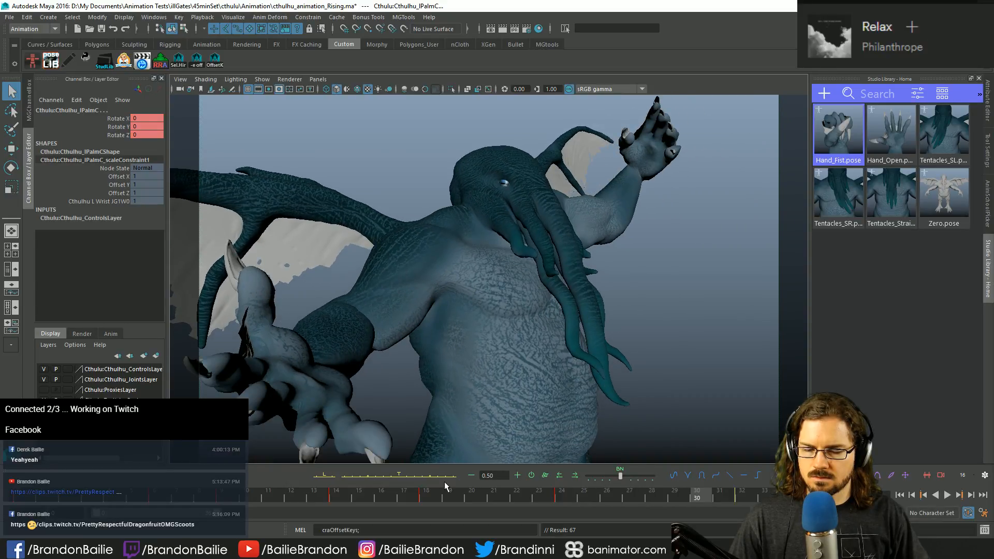
{"action": "key", "text": "s"}
Step: Key the left finger controls in their curled pose at frame 26
{"action": "key", "text": "alt+comma"}
{"action": "key", "text": "alt+comma"}
{"action": "key", "text": "alt+comma"}
{"action": "key", "text": "alt+comma"}
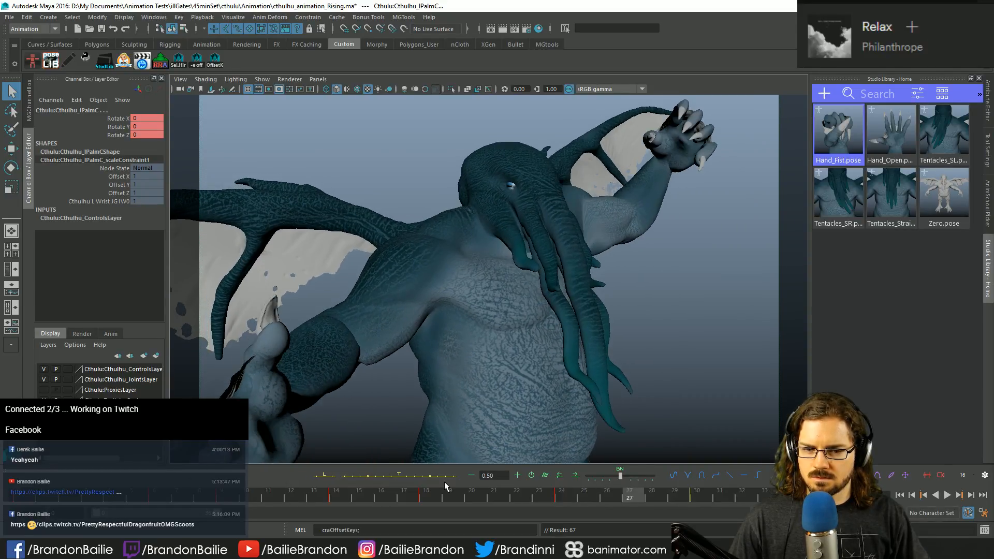
{"action": "key", "text": "s"}
Step: Play back the animation and examine the left hand's opening between the keys at frames 26 and 30
{"action": "key", "text": "alt+v"}
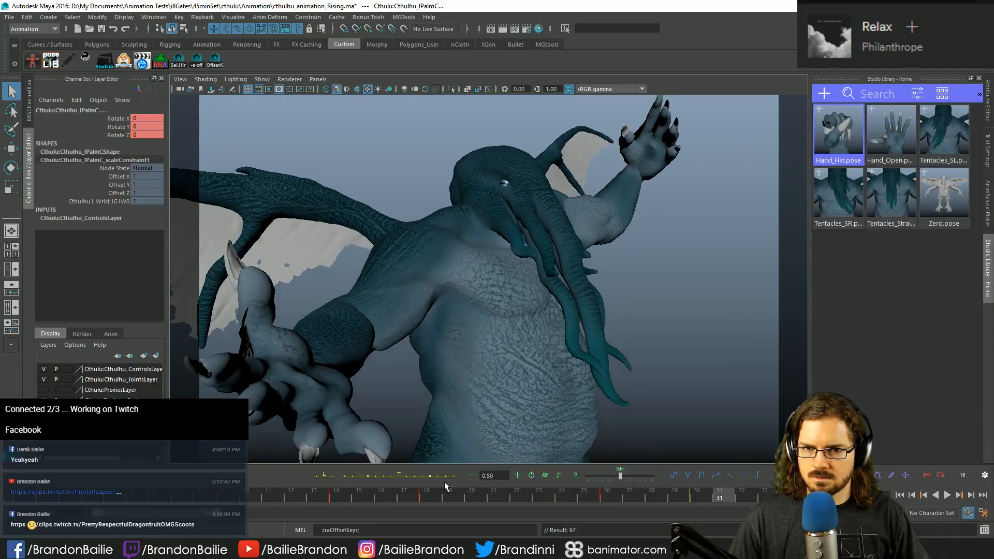
{"action": "key", "text": "comma"}
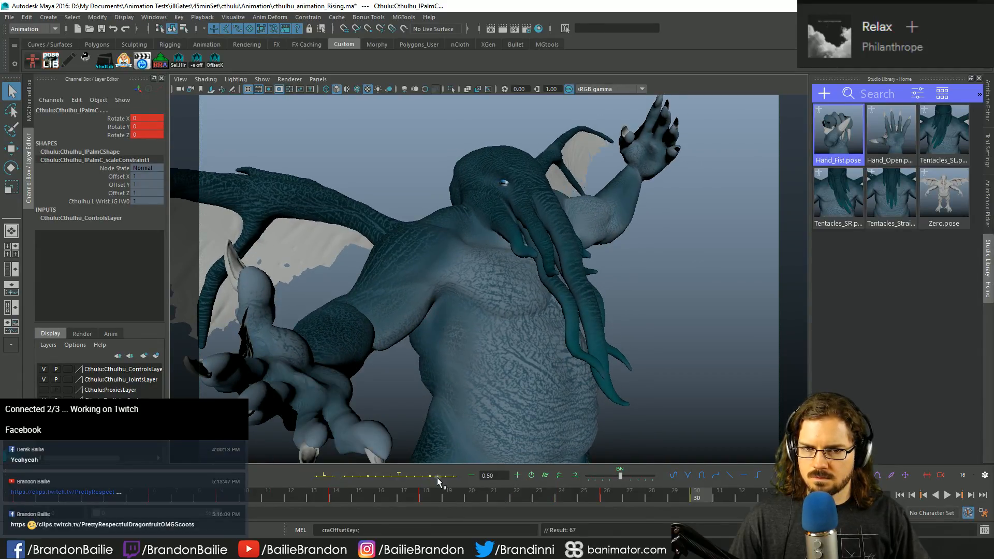
{"action": "key", "text": "alt+v"}
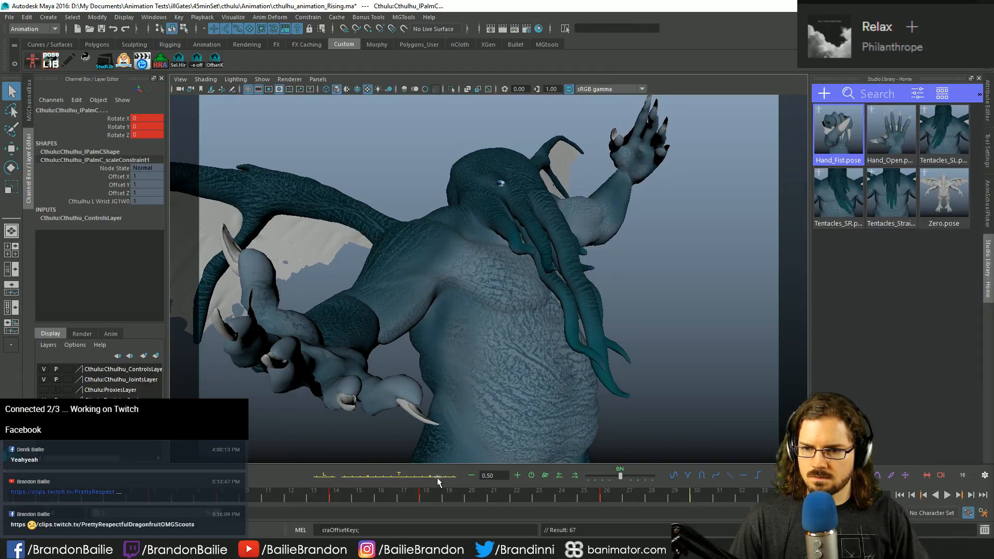
{"action": "left_click", "coordinate": [435, 491]}
{"action": "key", "text": "period"}
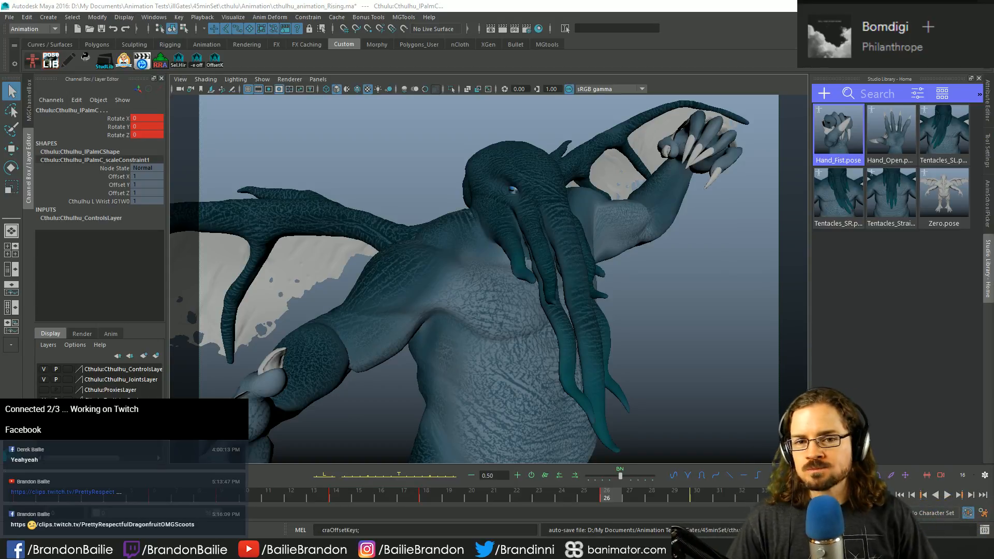
{"action": "key", "text": "period"}
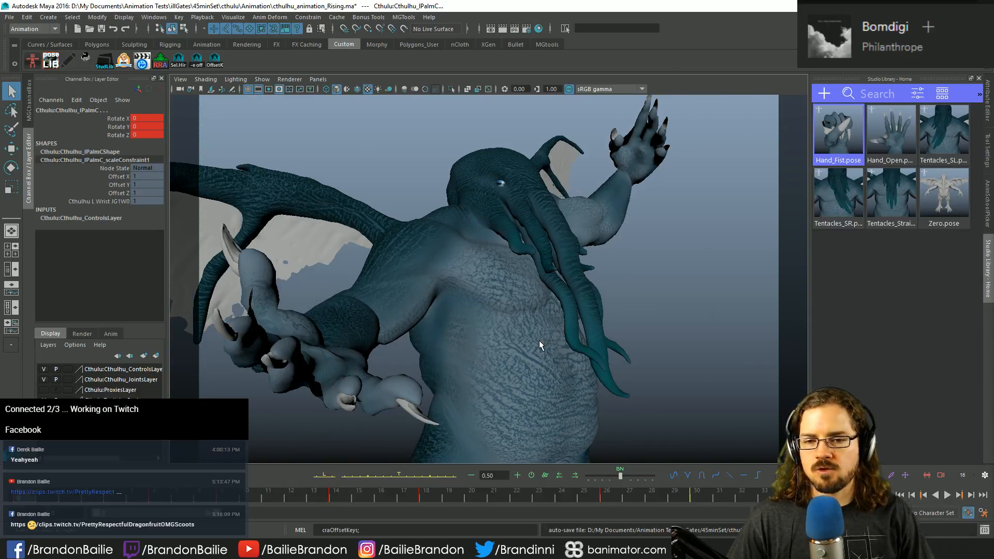
{"action": "key", "text": "alt+v"}
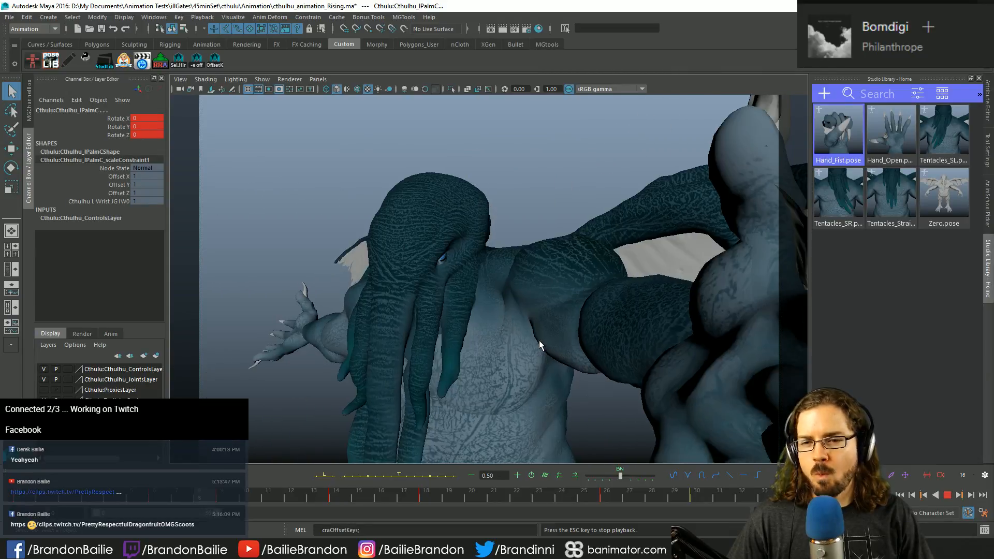
{"action": "key", "text": "Escape"}
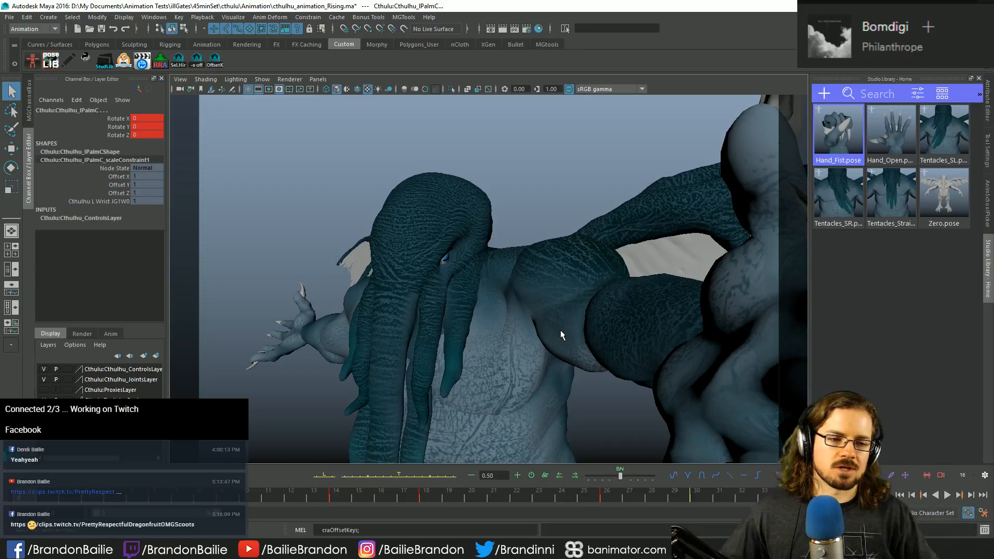
Step: Apply the Tentacles_SL library pose to all tentacle controls at frame 18
{"action": "left_click", "coordinate": [988, 194]}
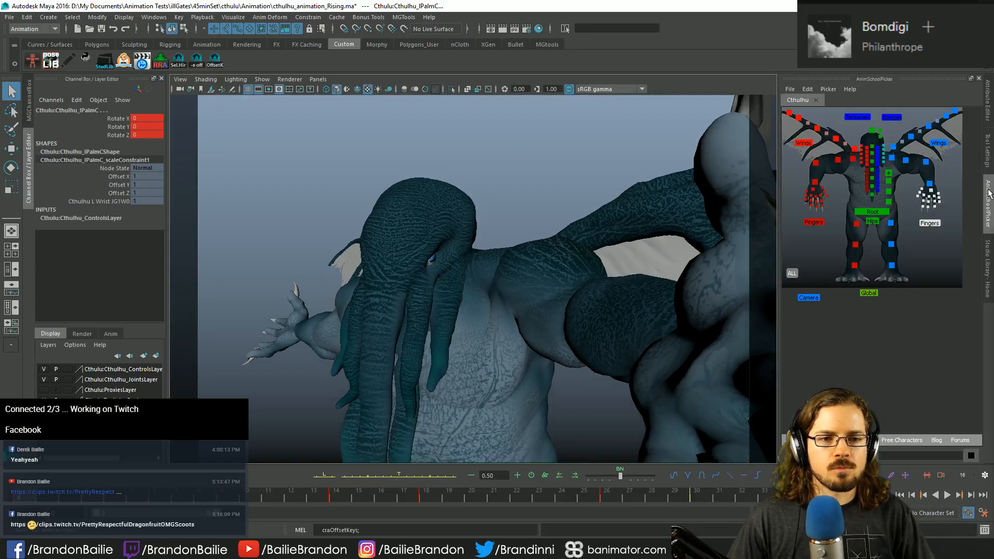
{"action": "left_click", "coordinate": [860, 118]}
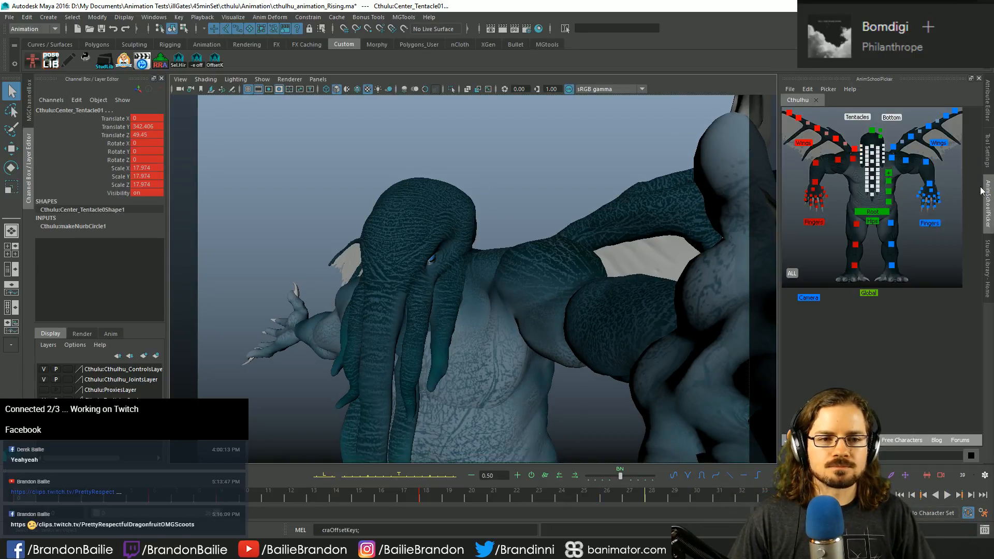
{"action": "left_click", "coordinate": [988, 265]}
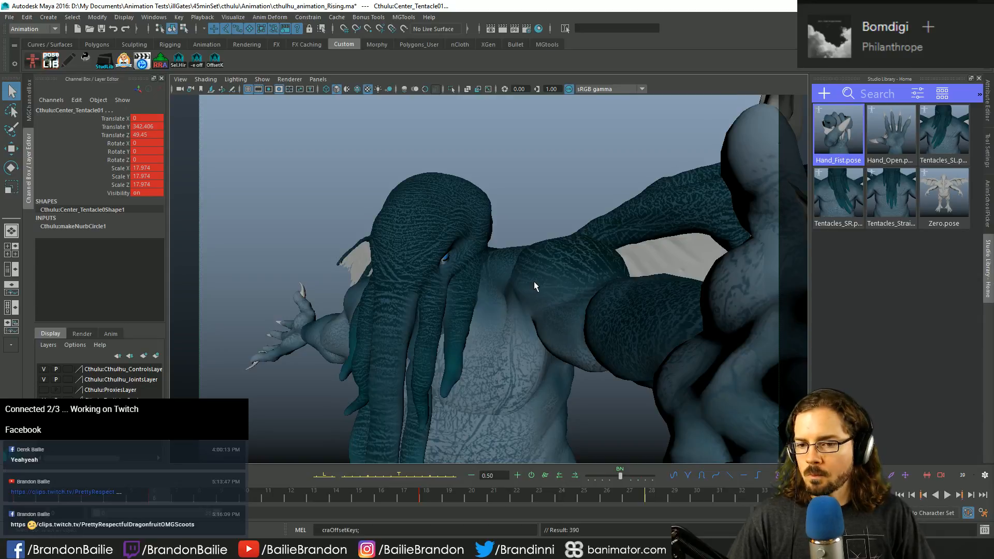
{"action": "left_click_drag", "start_coordinate": [533, 281], "coordinate": [503, 336], "text": "alt"}
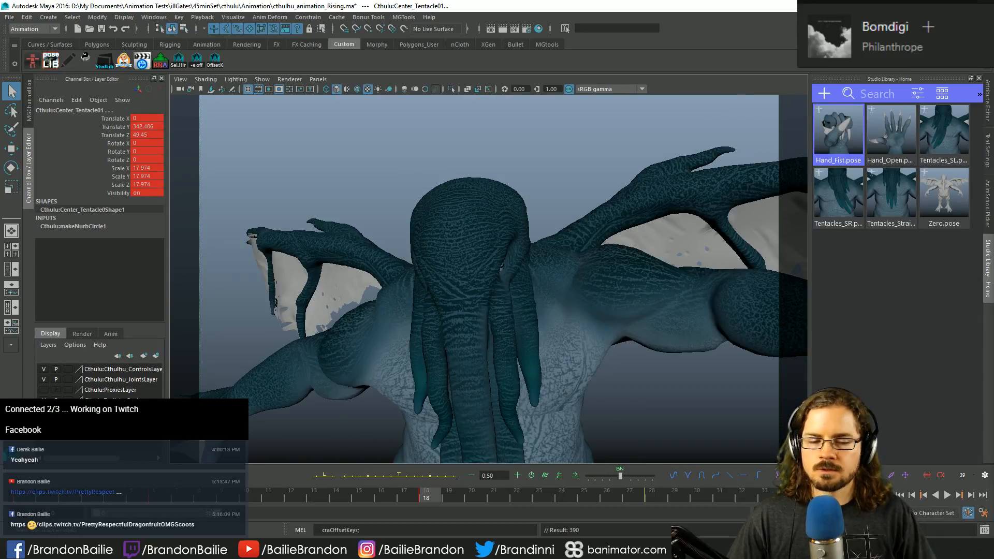
{"action": "left_click", "coordinate": [945, 145]}
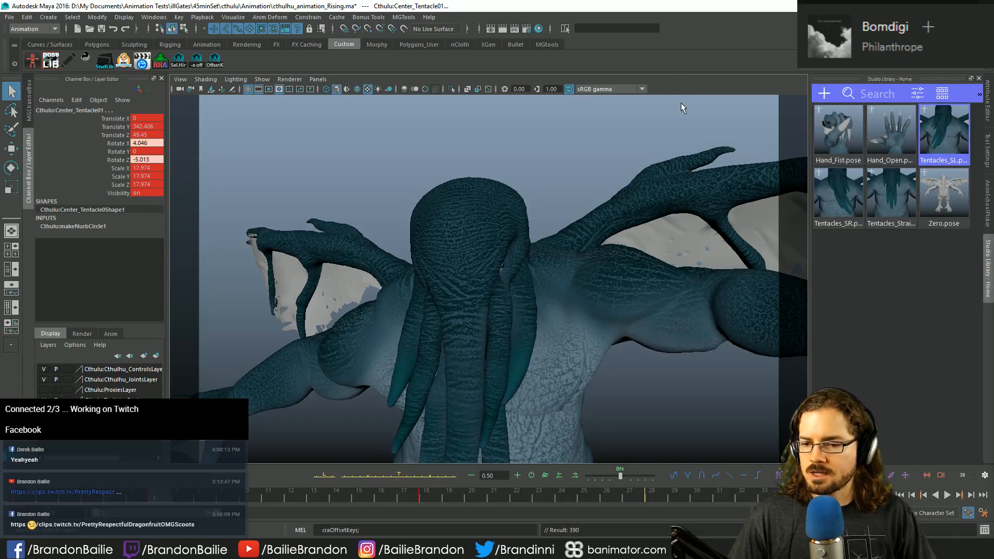
{"action": "key", "text": "alt+v"}
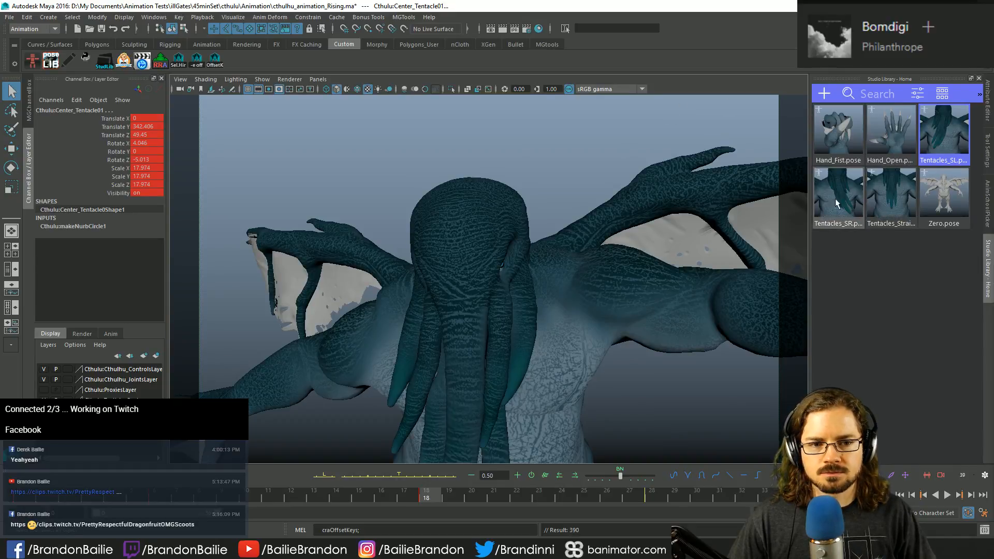
Step: Blend the tentacles at frame 18 by 28% toward the straight tentacles pose and review the motion up to frame 25
{"action": "middle_click_drag", "start_coordinate": [882, 207], "coordinate": [877, 203]}
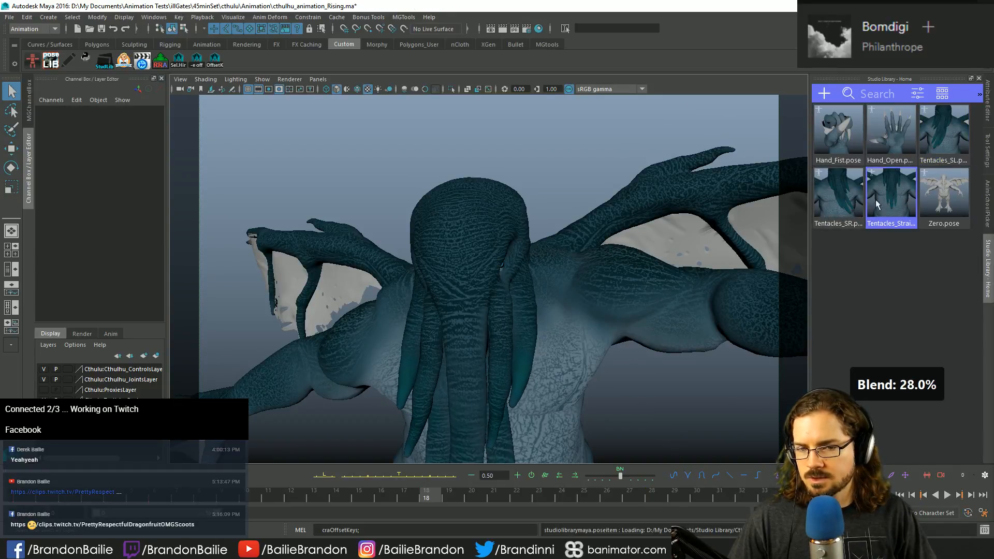
{"action": "key", "text": "alt+v"}
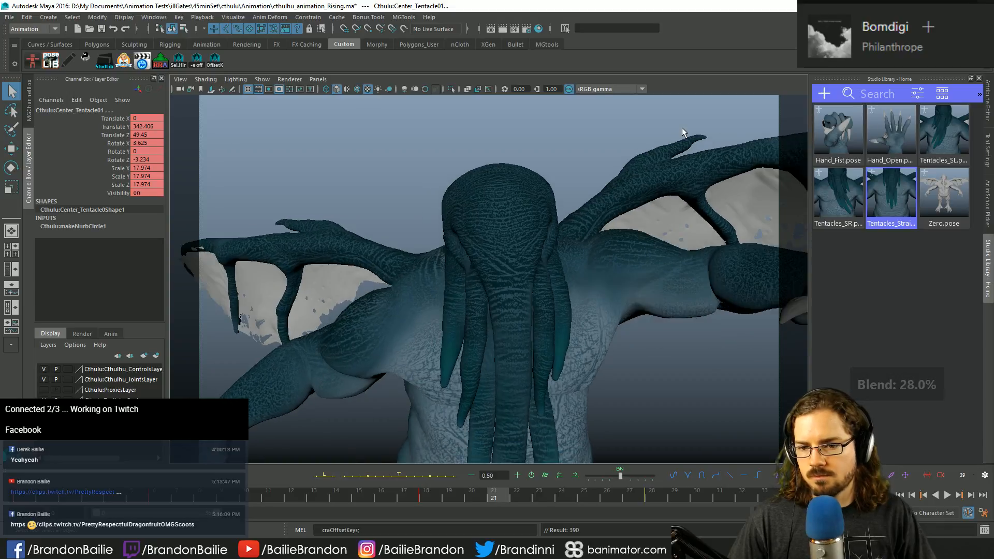
{"action": "key", "text": "alt+v"}
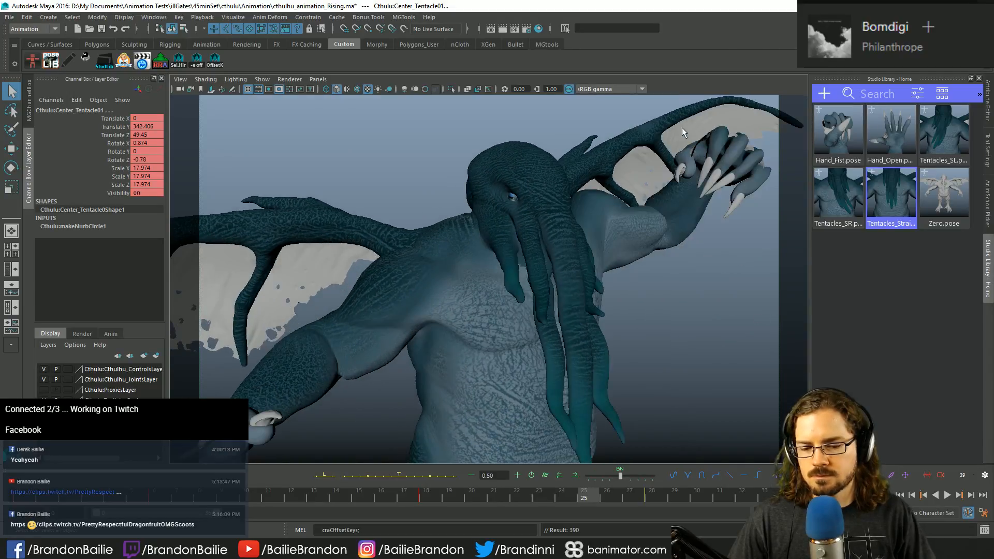
Step: Apply the Tentacles_SL library pose to all tentacle controls at frame 25 and check it from another angle
{"action": "double_click", "coordinate": [937, 148]}
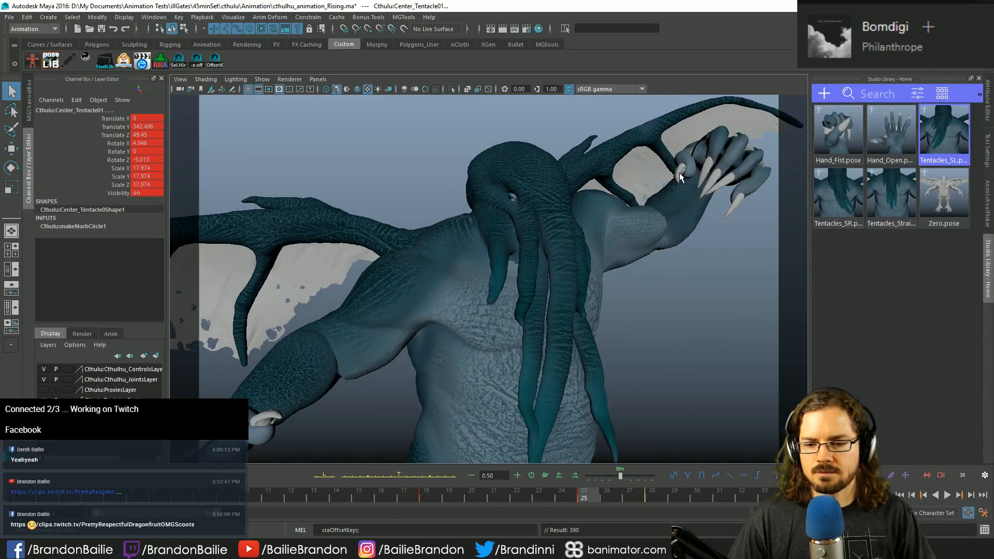
{"action": "key", "text": "comma"}
{"action": "key", "text": "period"}
{"action": "double_click", "coordinate": [937, 144]}
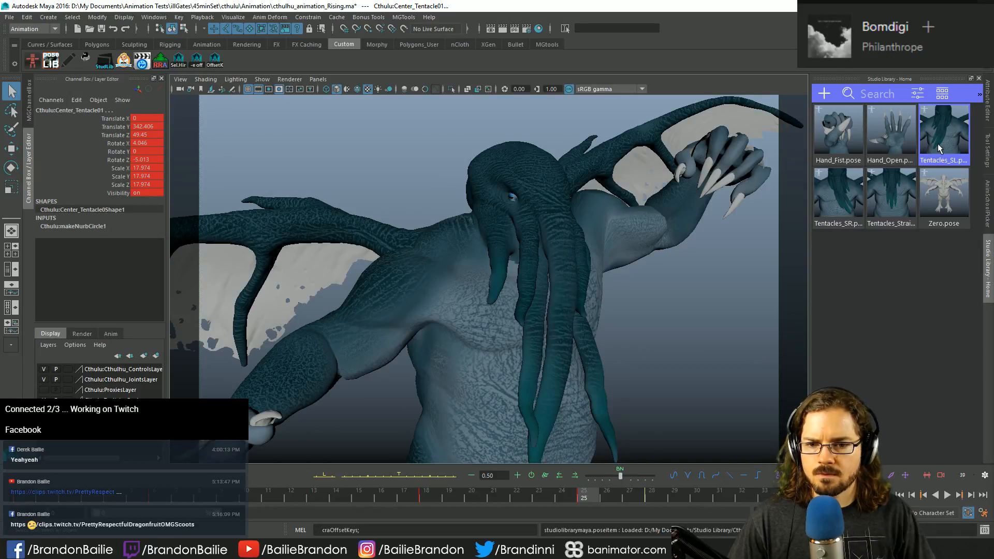
{"action": "left_click", "coordinate": [832, 198]}
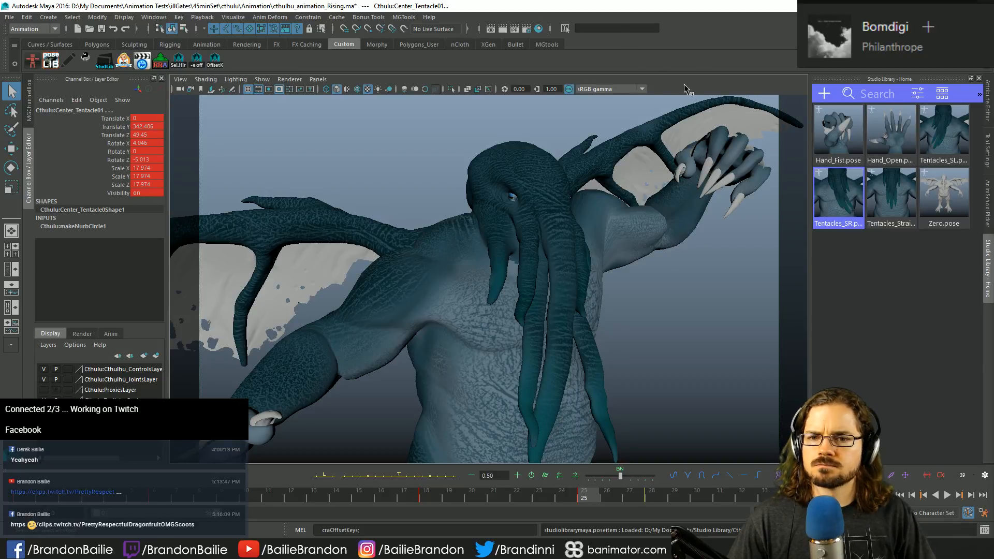
{"action": "left_click_drag", "start_coordinate": [682, 98], "coordinate": [522, 243], "text": "alt"}
{"action": "left_click", "coordinate": [938, 139]}
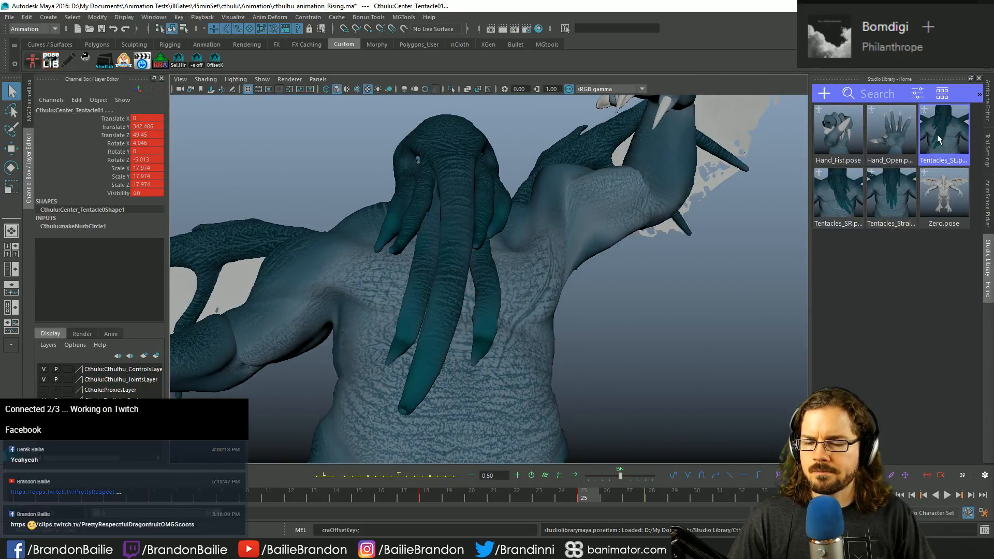
{"action": "left_click_drag", "start_coordinate": [549, 243], "coordinate": [621, 279], "text": "alt"}
Step: Rotate the second control of the long left tentacle inward at frame 25, to about X 109, Y 0, Z 155
{"action": "left_click", "coordinate": [986, 193]}
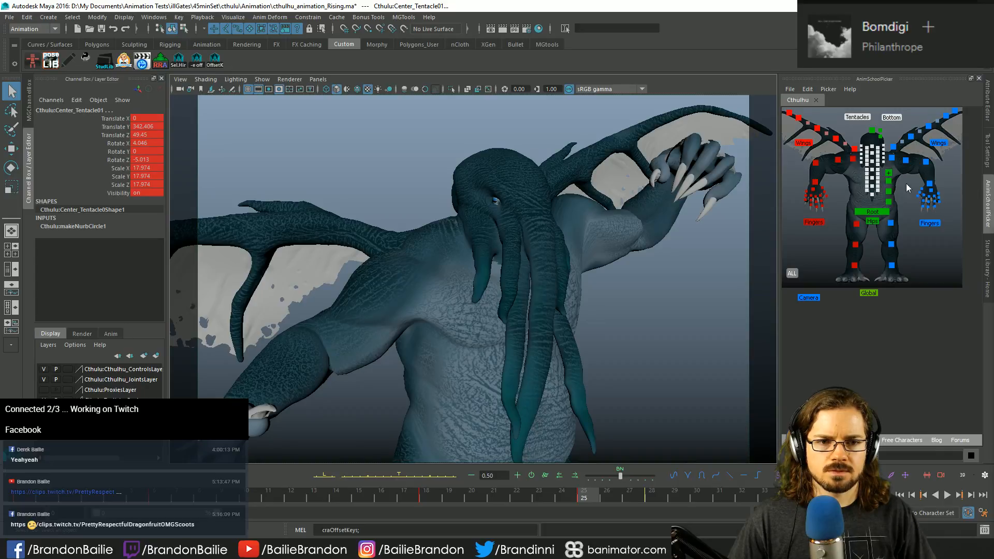
{"action": "left_click", "coordinate": [876, 176]}
{"action": "scroll", "coordinate": [876, 175], "scroll_direction": "up", "scroll_amount": 5}
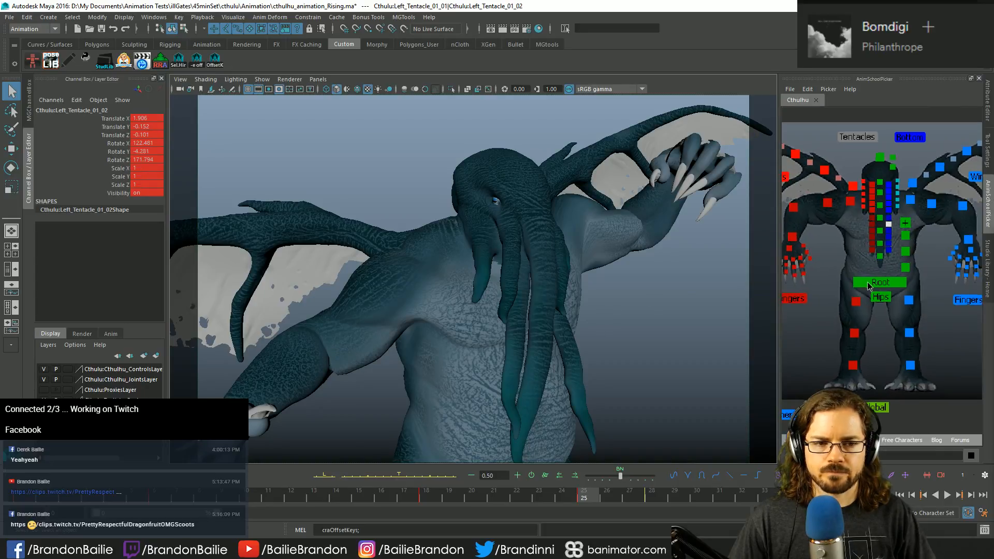
{"action": "key", "text": "e"}
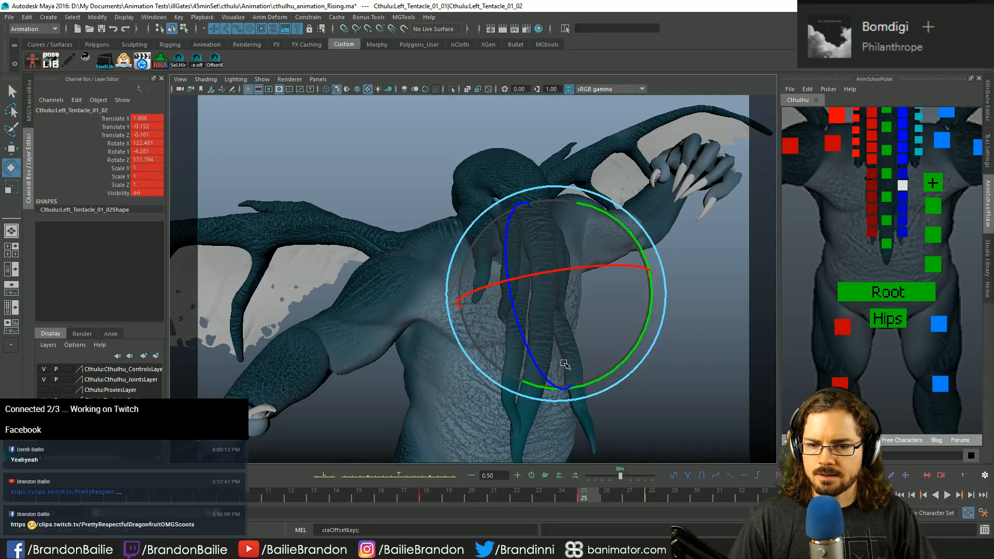
{"action": "left_click_drag", "start_coordinate": [551, 366], "coordinate": [488, 291]}
{"action": "key", "text": "q"}
{"action": "key", "text": "e"}
{"action": "key", "text": "q"}
{"action": "left_click_drag", "start_coordinate": [488, 291], "coordinate": [612, 317], "text": "alt"}
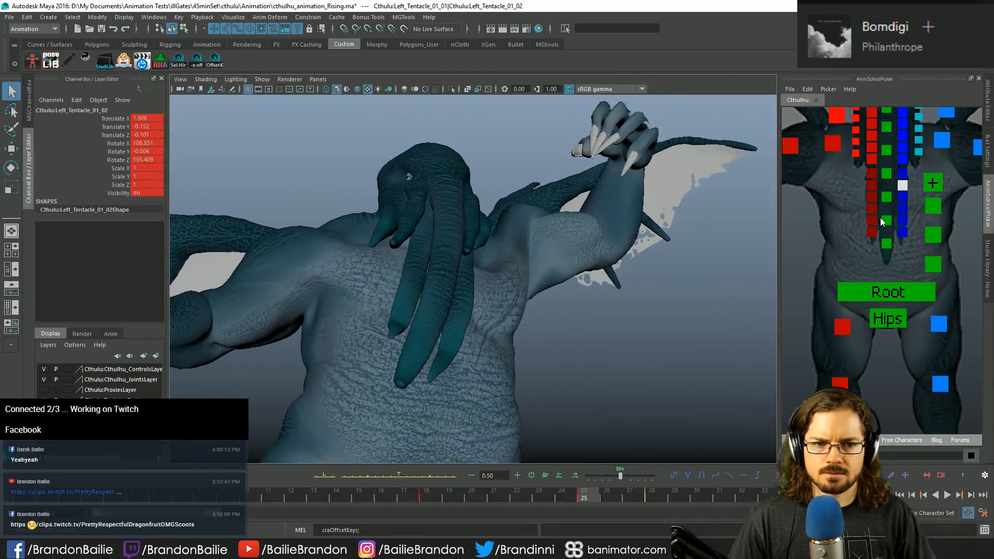
Step: Rotate the last two controls of the long right tentacle together to separate its tip from the neighbouring tentacles at frame 25
{"action": "left_click_drag", "start_coordinate": [864, 218], "coordinate": [874, 235]}
{"action": "key", "text": "e"}
{"action": "left_click_drag", "start_coordinate": [445, 324], "coordinate": [522, 337], "text": "alt"}
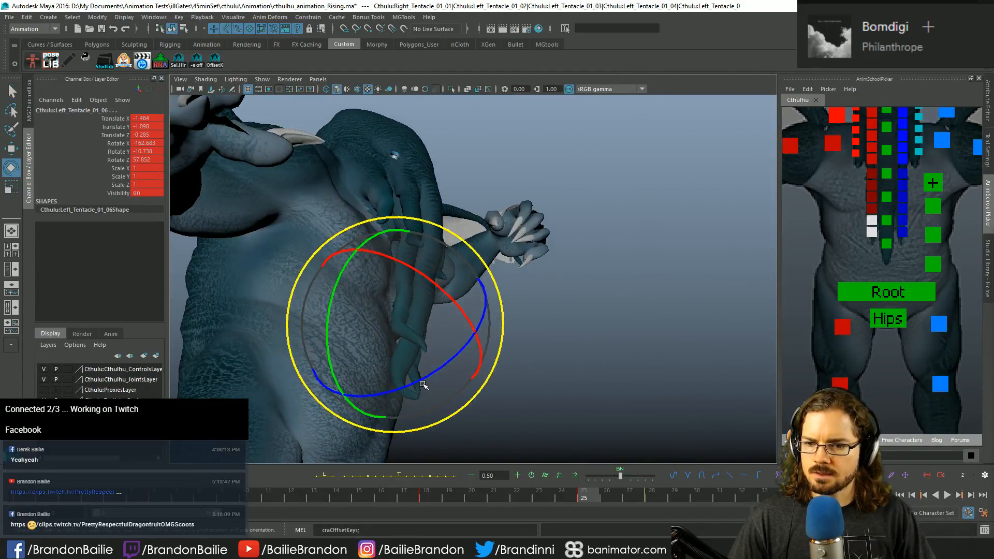
{"action": "left_click_drag", "start_coordinate": [423, 385], "coordinate": [391, 393]}
{"action": "key", "text": "q"}
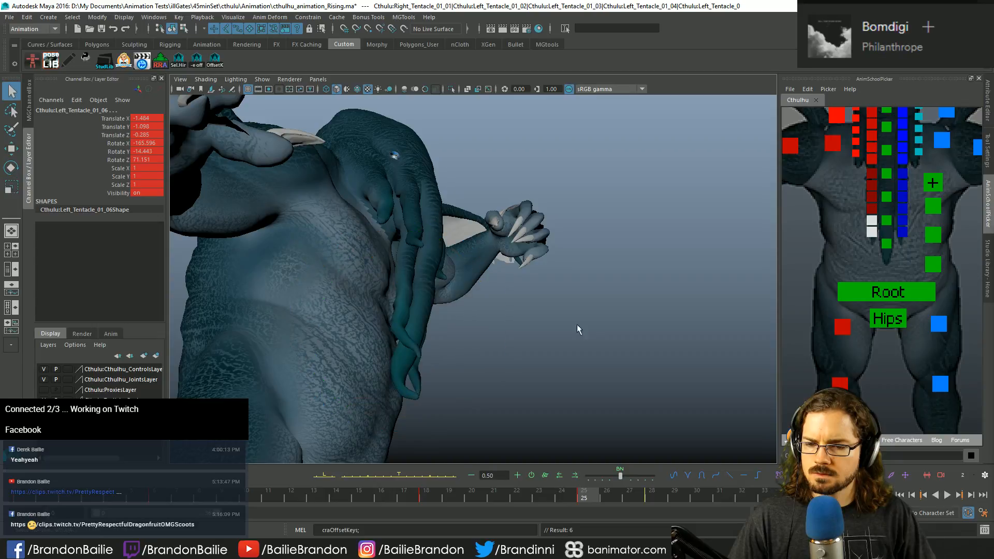
Step: Move and rotate only the tip control of the long right tentacle to refine its end pose at frame 25
{"action": "left_click", "coordinate": [863, 233]}
{"action": "key", "text": "w"}
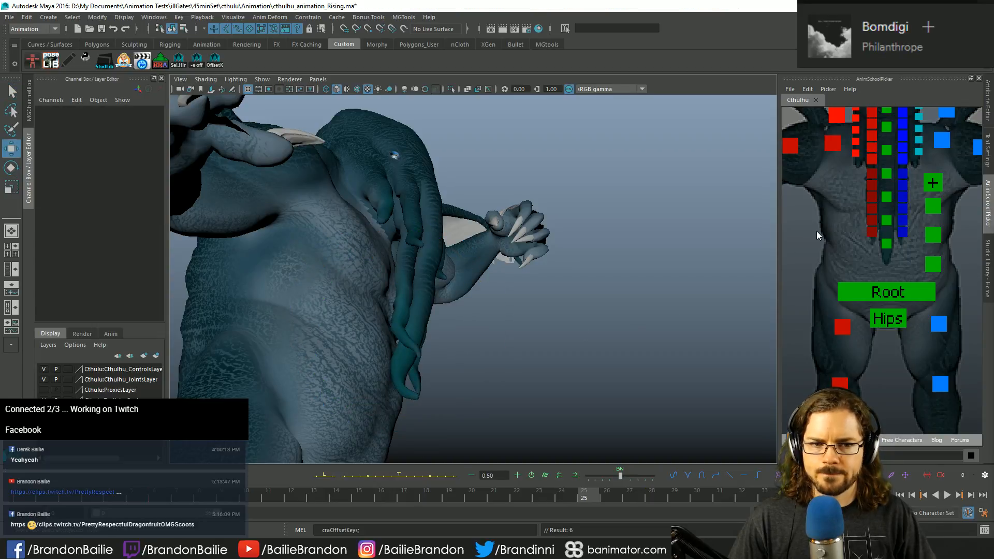
{"action": "left_click", "coordinate": [871, 233]}
{"action": "left_click_drag", "start_coordinate": [481, 290], "coordinate": [465, 300]}
{"action": "key", "text": "e"}
{"action": "mouse_move", "coordinate": [434, 395]}
{"action": "left_mouse_down"}
{"action": "mouse_move", "coordinate": [375, 392]}
{"action": "mouse_move", "coordinate": [450, 371]}
{"action": "mouse_move", "coordinate": [481, 375]}
{"action": "mouse_move", "coordinate": [481, 362]}
{"action": "mouse_move", "coordinate": [438, 409]}
{"action": "mouse_move", "coordinate": [420, 409]}
{"action": "left_mouse_up"}
{"action": "key", "text": "q"}
{"action": "key", "text": "c"}
Step: Reposition and rotate the tip control Center_Tentacle07 so the centre tentacle's end clears the neighbouring tentacles, checking it through the shot camera
{"action": "left_click", "coordinate": [887, 244]}
{"action": "key", "text": "c"}
{"action": "key", "text": "e"}
{"action": "key", "text": "w"}
{"action": "left_click_drag", "start_coordinate": [420, 409], "coordinate": [433, 406], "text": "alt"}
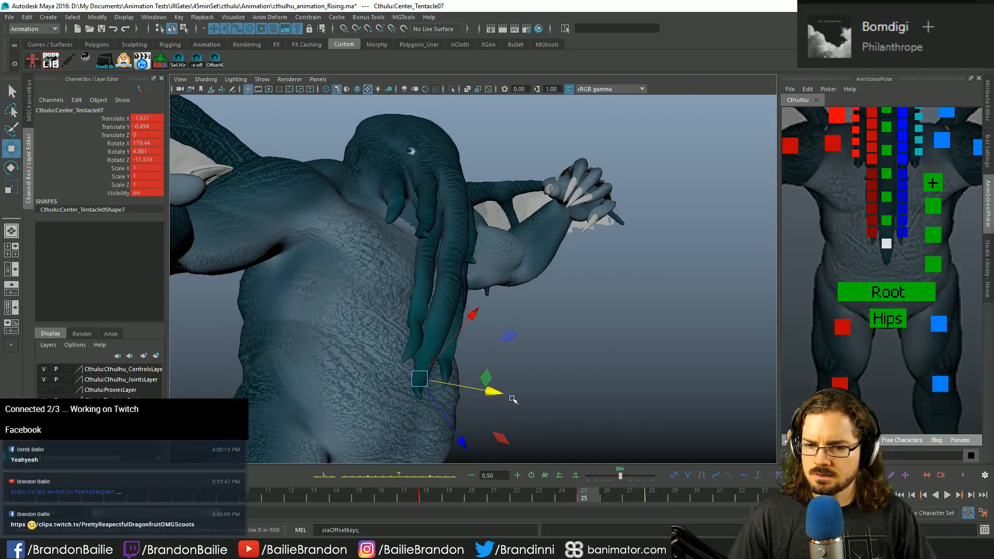
{"action": "key", "text": "c"}
{"action": "key", "text": "e"}
{"action": "left_click_drag", "start_coordinate": [477, 441], "coordinate": [506, 402]}
{"action": "key", "text": "w"}
{"action": "key", "text": "c"}
{"action": "key", "text": "c"}
{"action": "key", "text": "c"}
{"action": "key", "text": "q"}
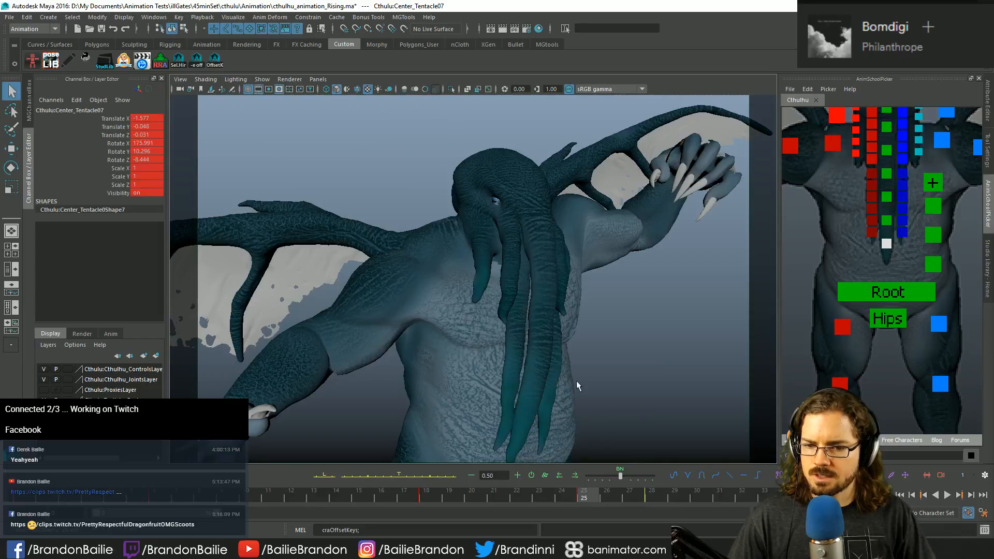
Step: Rotate the centre tentacle's tip further, to about X 174, Y 10, Z -18, and key its rotation at frame 25
{"action": "key", "text": "e"}
{"action": "left_click_drag", "start_coordinate": [578, 385], "coordinate": [543, 412]}
{"action": "key", "text": "shift+e"}
{"action": "key", "text": "q"}
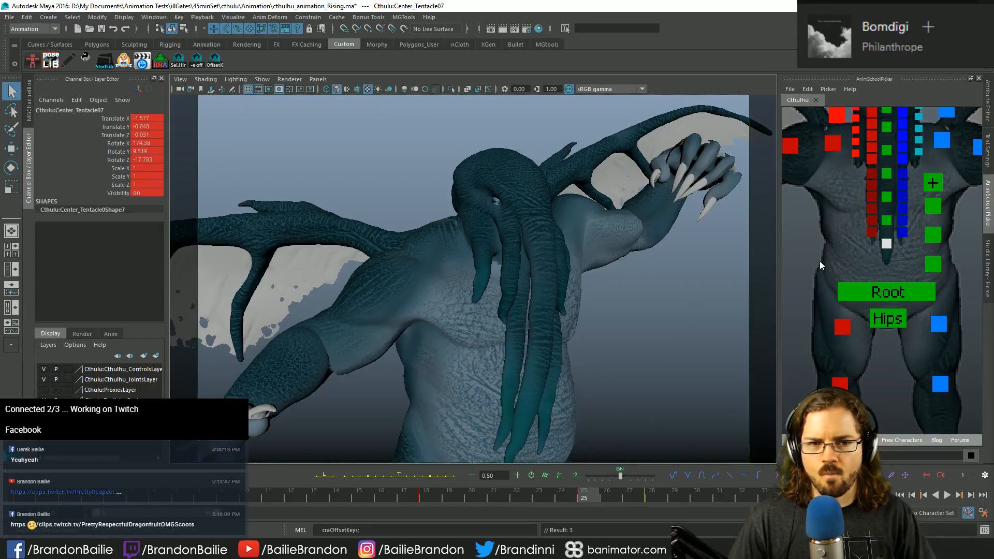
Step: Rotate two neighbouring lower controls of the second right tentacle together and key their rotation at frame 25
{"action": "left_click_drag", "start_coordinate": [871, 161], "coordinate": [875, 144]}
{"action": "key", "text": "e"}
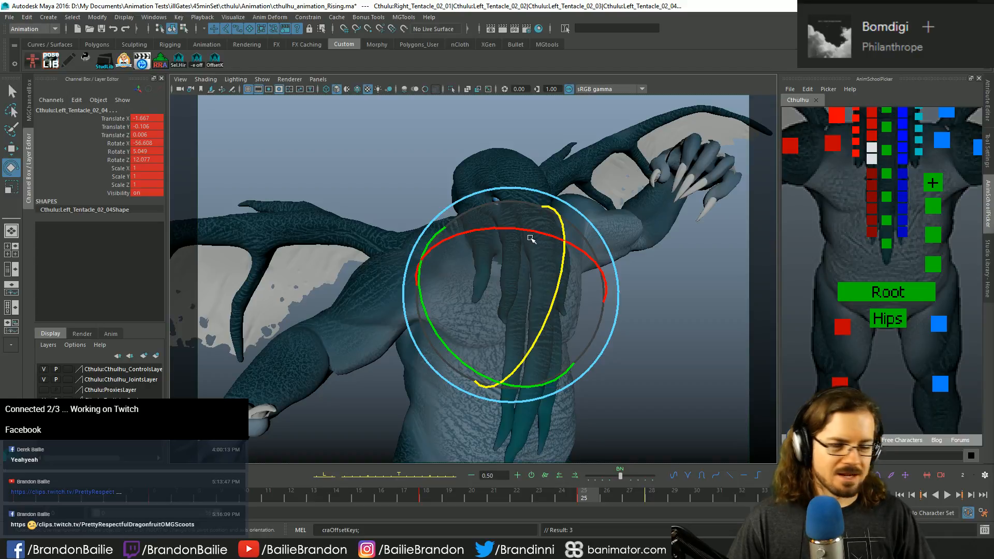
{"action": "left_click_drag", "start_coordinate": [520, 347], "coordinate": [494, 344]}
{"action": "key", "text": "shift+e"}
{"action": "key", "text": "q"}
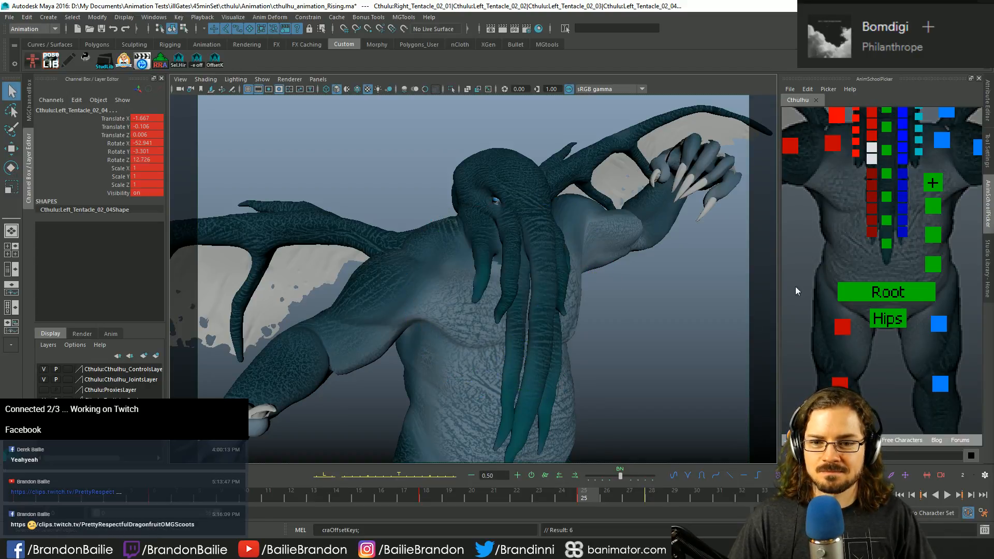
{"action": "scroll", "coordinate": [886, 150], "scroll_direction": "up", "scroll_amount": 1}
{"action": "left_click", "coordinate": [886, 151]}
{"action": "key", "text": "e"}
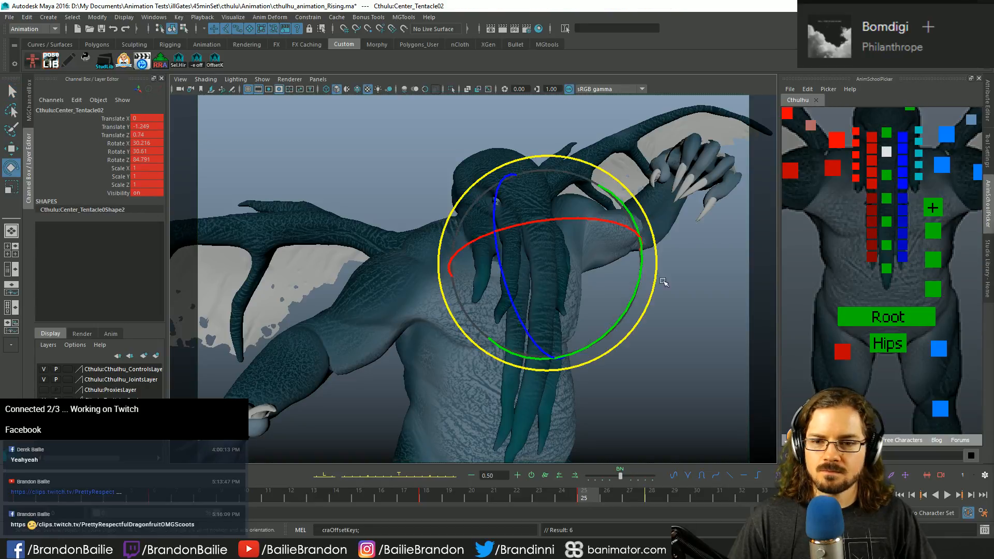
{"action": "key", "text": "ctrl+z"}
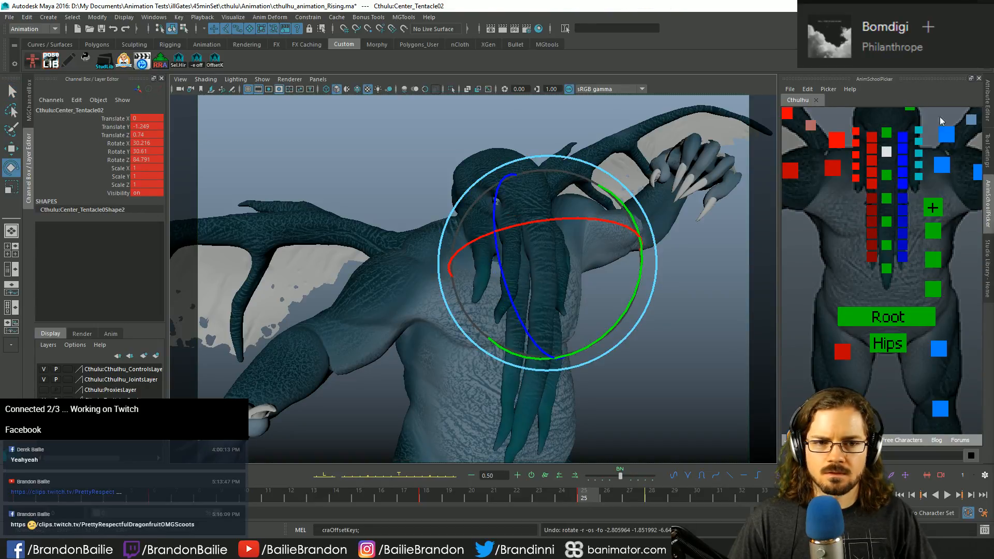
Step: Rotate the centre tentacle's root control Center_Tentacle01 at frame 25 to about X -1, Y -6, Z -12
{"action": "left_click", "coordinate": [886, 134]}
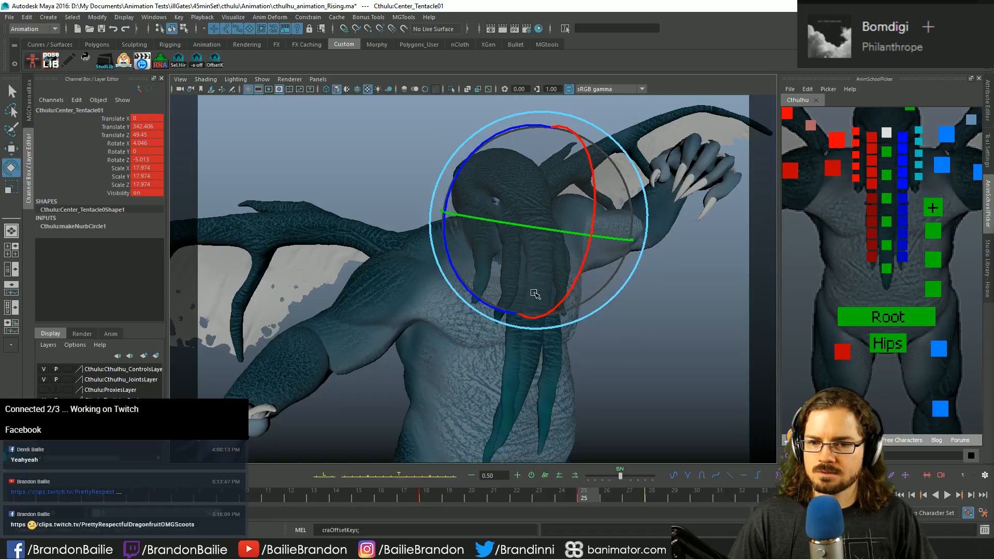
{"action": "left_click_drag", "start_coordinate": [536, 291], "coordinate": [536, 282]}
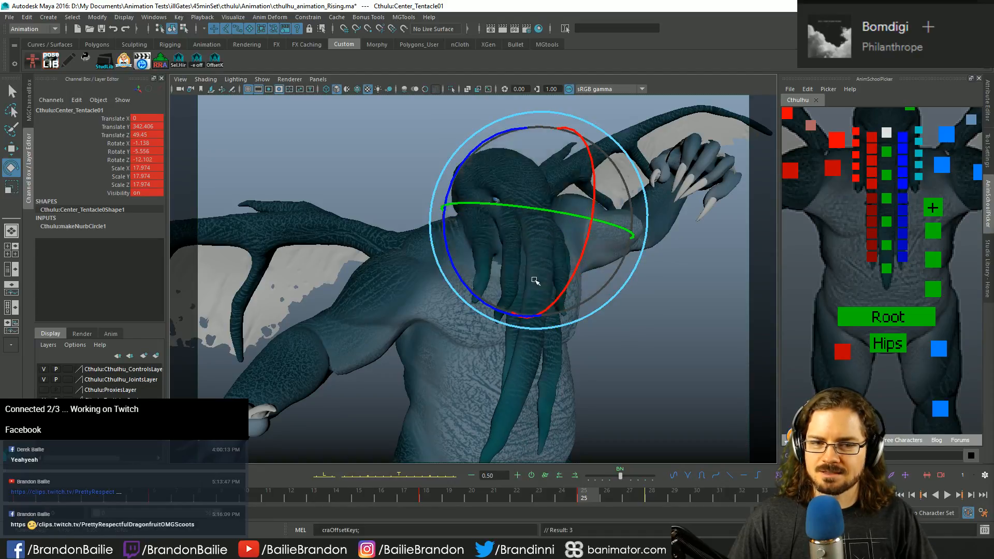
{"action": "key", "text": "q"}
Step: Rotate the root control Right_Tentacle_01_01 to about X -83, Y 215, Z 75 and key its rotation at frame 25
{"action": "left_click", "coordinate": [873, 151]}
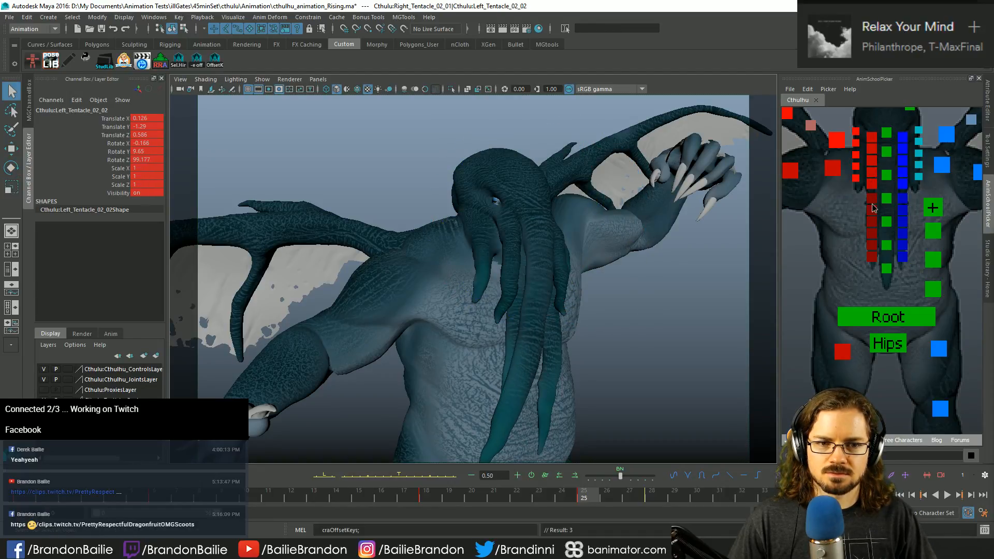
{"action": "left_click", "coordinate": [872, 198]}
{"action": "key", "text": "e"}
{"action": "left_click_drag", "start_coordinate": [526, 328], "coordinate": [506, 323]}
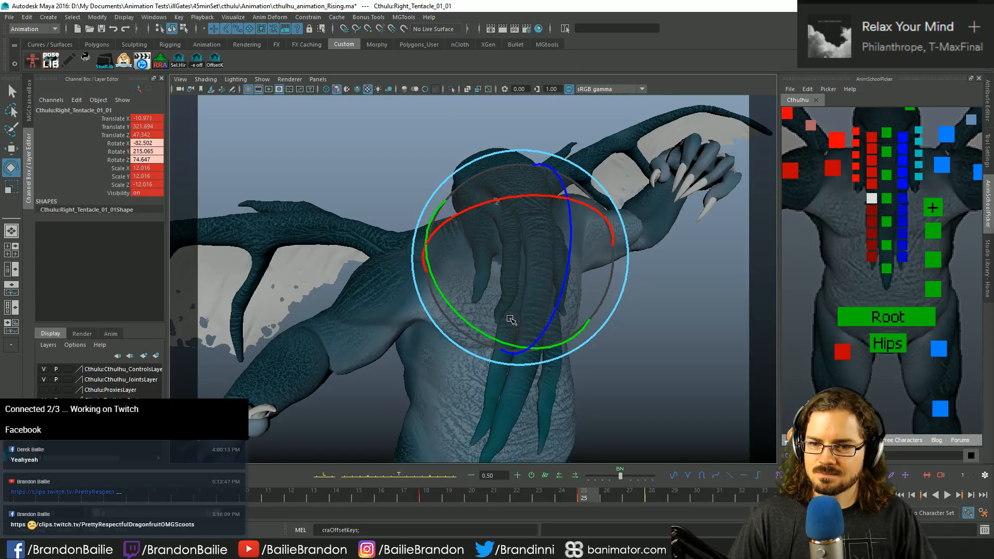
{"action": "key", "text": "shift+e"}
{"action": "key", "text": "q"}
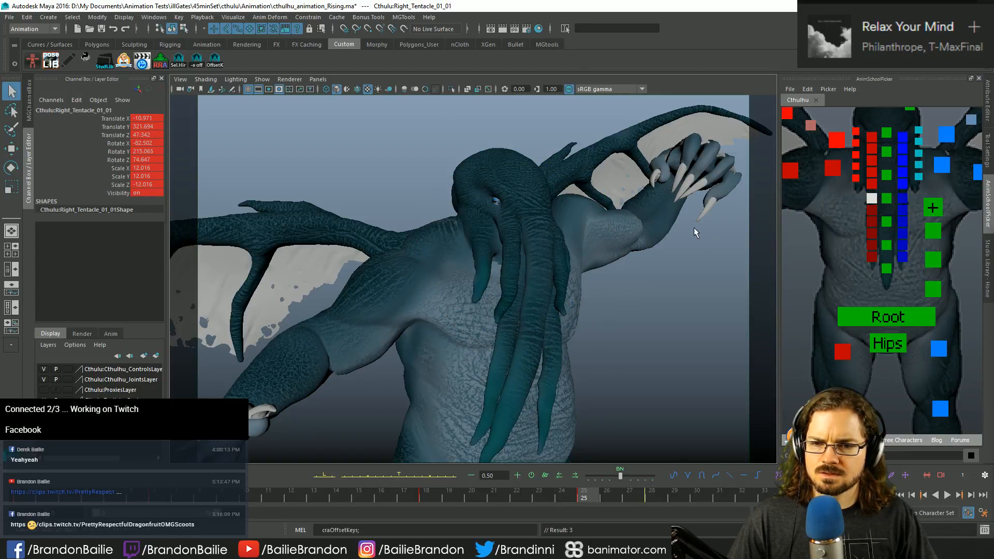
Step: Rotate the control Left_Tentacle_02_02 to about X -4, Y 13, Z 87 and key its rotation at frame 25
{"action": "left_click", "coordinate": [901, 149]}
{"action": "key", "text": "e"}
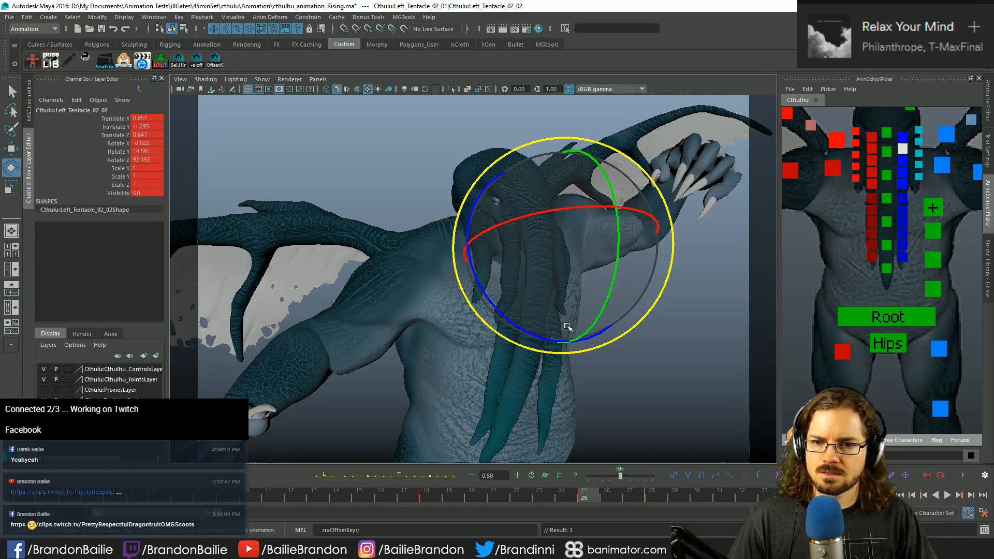
{"action": "left_click_drag", "start_coordinate": [554, 327], "coordinate": [544, 323]}
{"action": "key", "text": "shift+e"}
{"action": "key", "text": "q"}
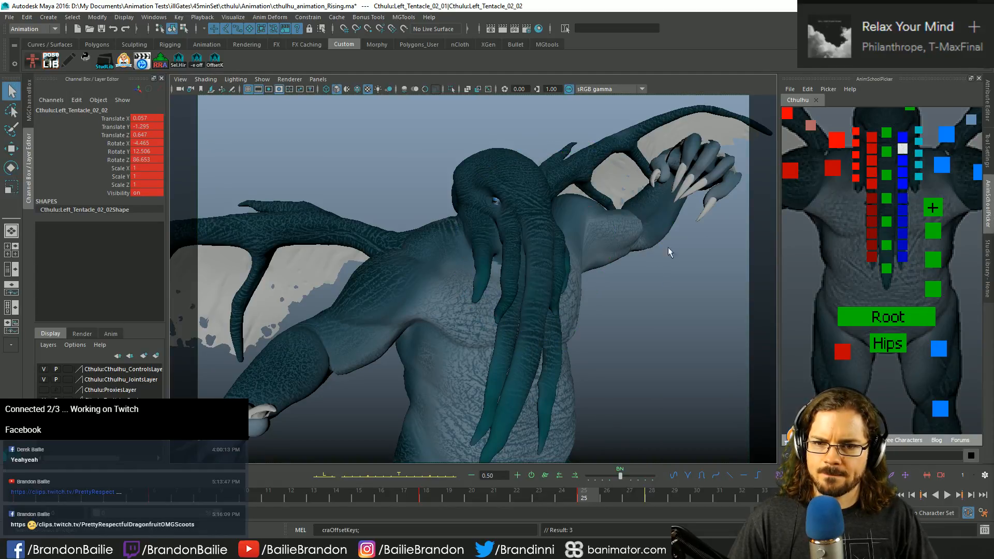
Step: Rotate the root control Left_Tentacle_01_01 to about X 97, Y -28, Z -107 and key its rotation at frame 25
{"action": "left_click", "coordinate": [902, 198]}
{"action": "key", "text": "e"}
{"action": "left_click_drag", "start_coordinate": [570, 290], "coordinate": [533, 332]}
{"action": "key", "text": "shift+e"}
{"action": "key", "text": "q"}
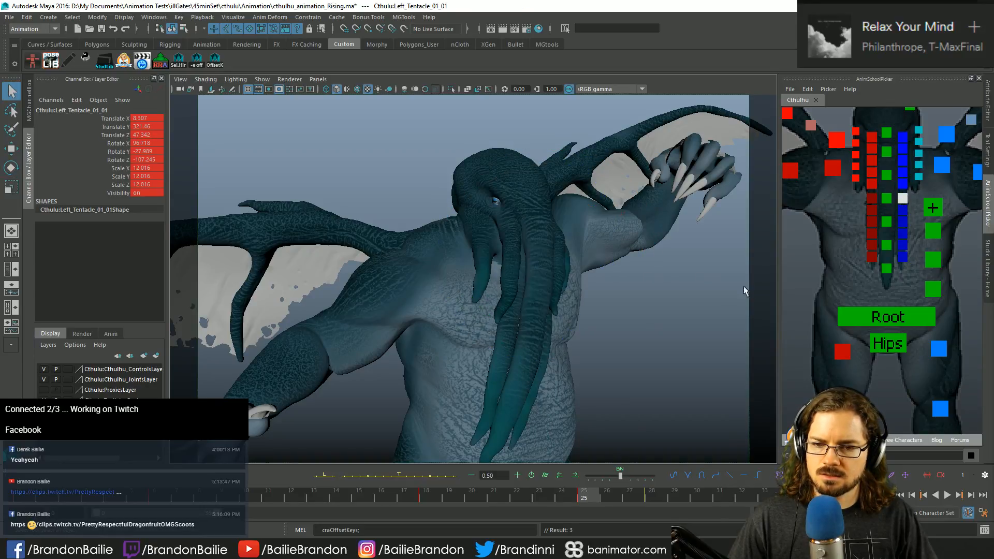
Step: Try keying all tentacle controls at frame 32, and delete their keys at frames 28 and 32
{"action": "middle_click_drag", "start_coordinate": [863, 184], "coordinate": [852, 239], "text": "alt"}
{"action": "middle_click_drag", "start_coordinate": [838, 147], "coordinate": [837, 166], "text": "alt"}
{"action": "left_click", "coordinate": [832, 126]}
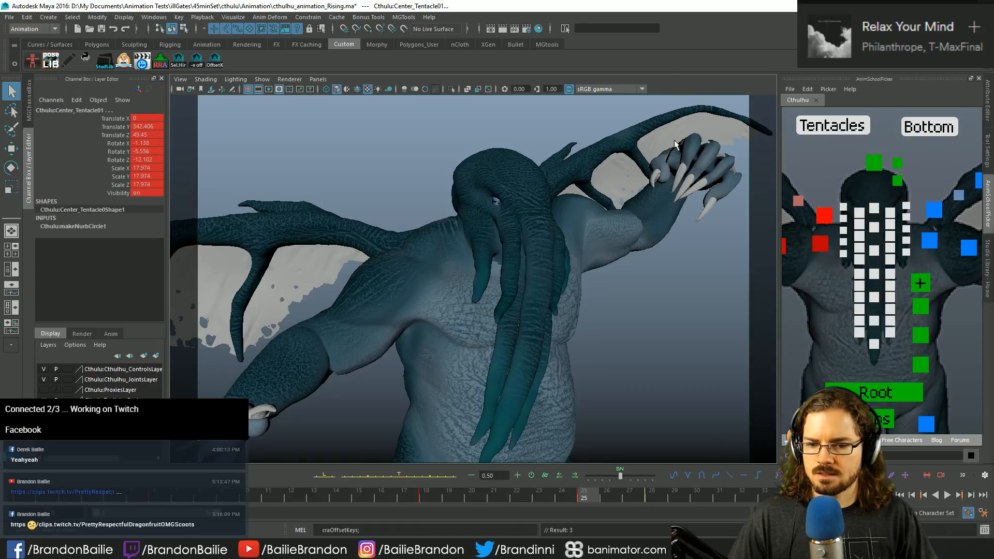
{"action": "key", "text": "period"}
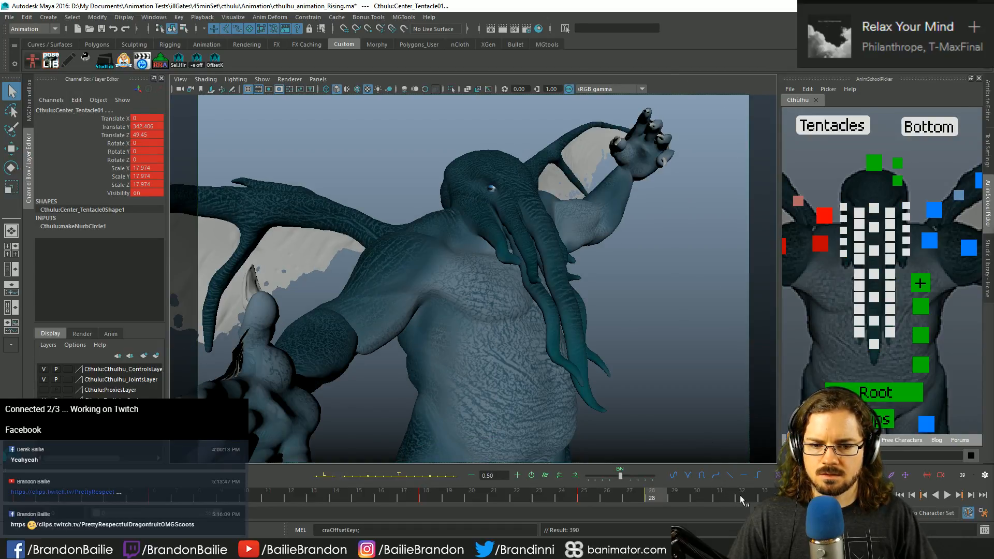
{"action": "left_click", "coordinate": [740, 495]}
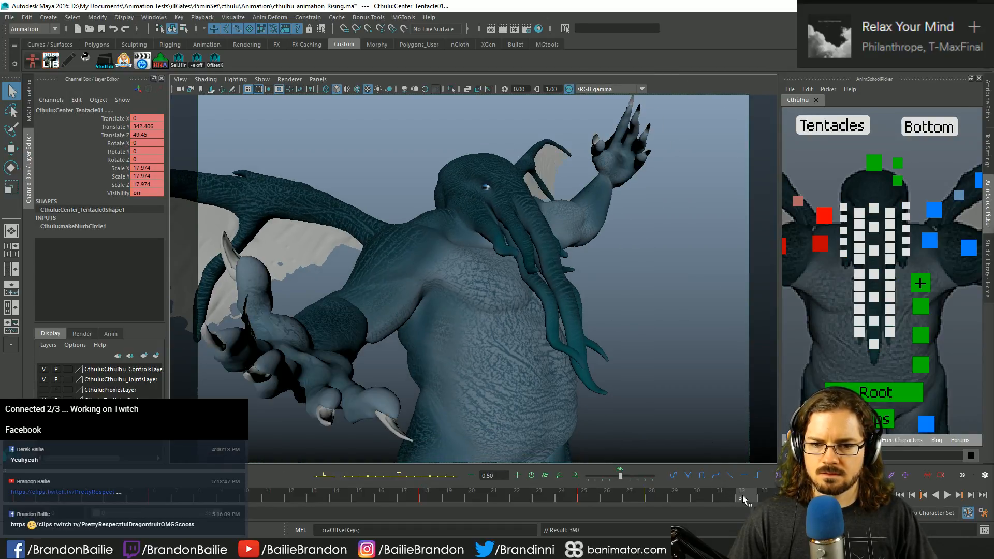
{"action": "key", "text": "s"}
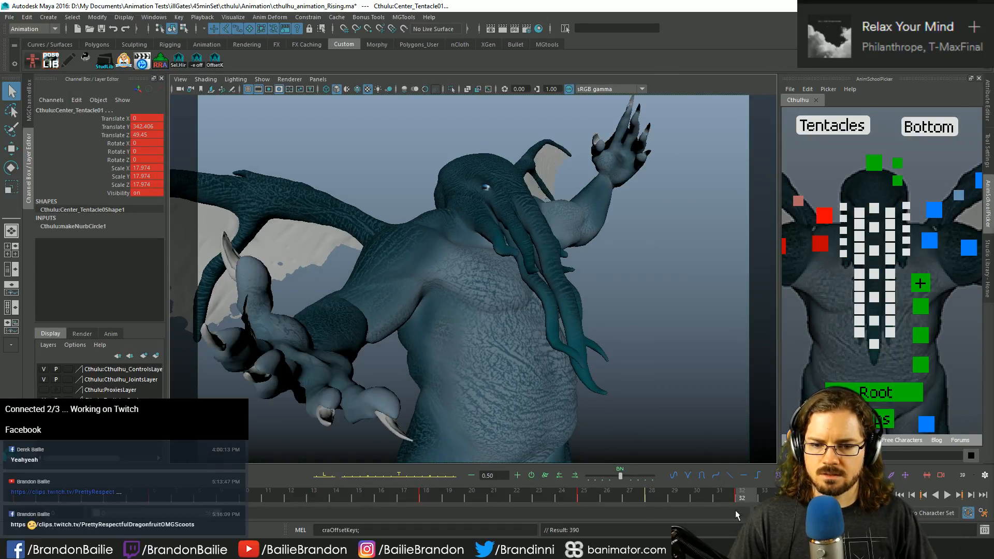
{"action": "key", "text": "comma"}
{"action": "key", "text": "Delete"}
{"action": "key", "text": "period"}
{"action": "key", "text": "period"}
{"action": "key", "text": "comma"}
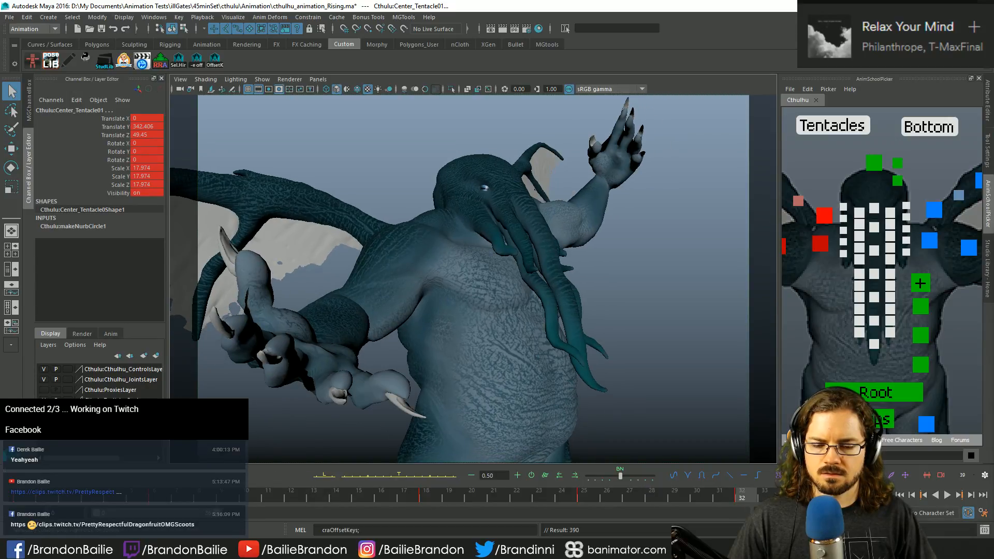
{"action": "key", "text": "Delete"}
Step: Blend all tentacle controls on their last key toward the frame 25 pose, bringing Center_Tentacle01 to about X -1, Y -4, Z -9, and play back
{"action": "key", "text": "period"}
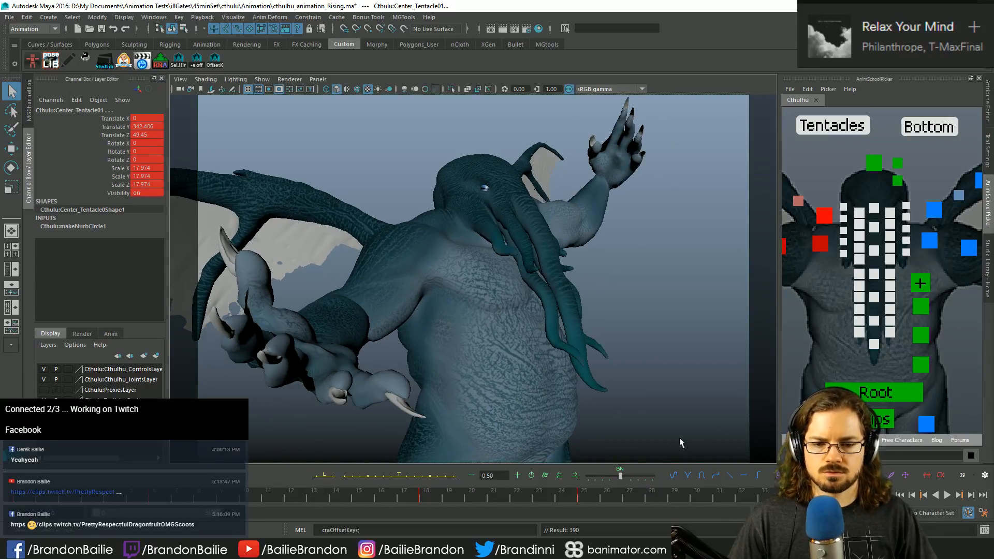
{"action": "left_click_drag", "start_coordinate": [621, 476], "coordinate": [592, 485]}
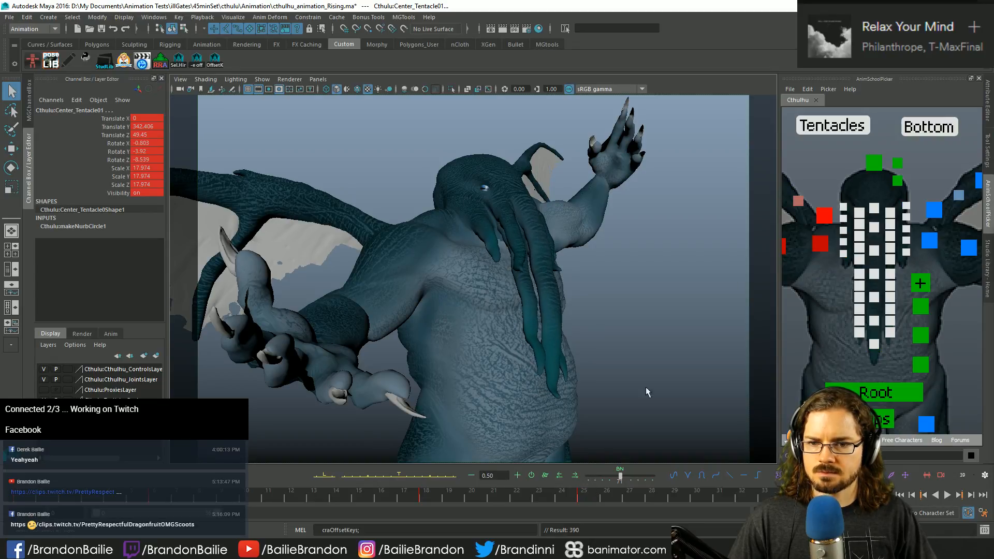
{"action": "key", "text": "comma"}
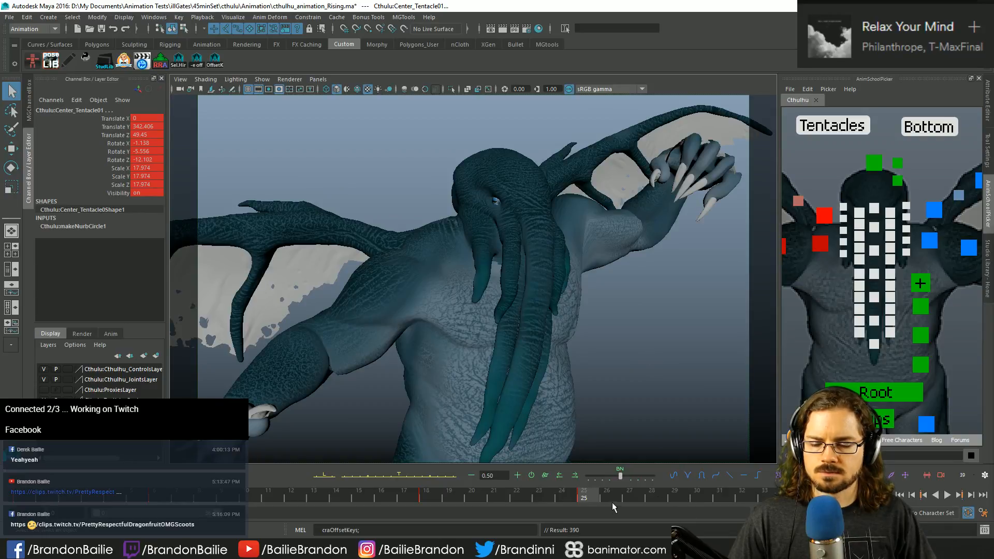
{"action": "key", "text": "alt+v"}
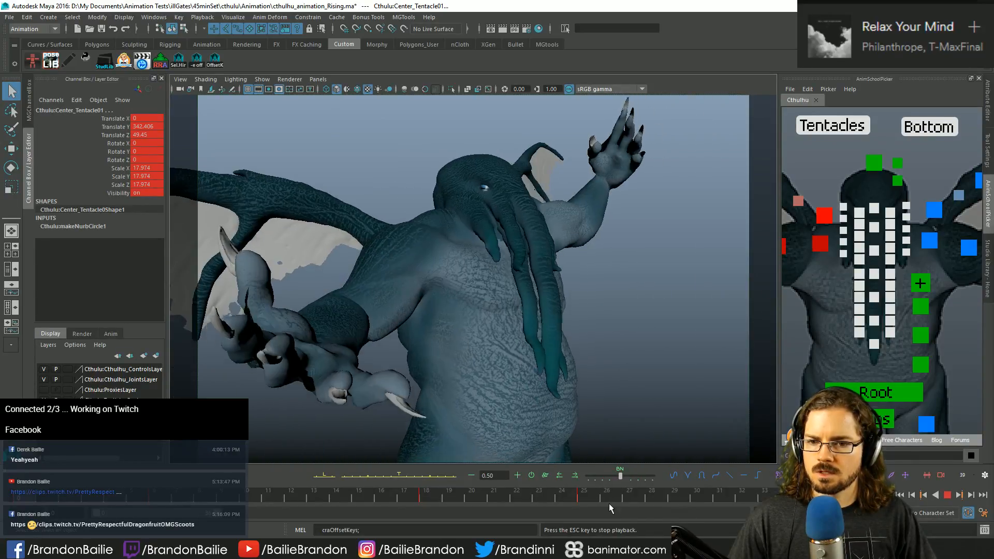
{"action": "key", "text": "alt+v"}
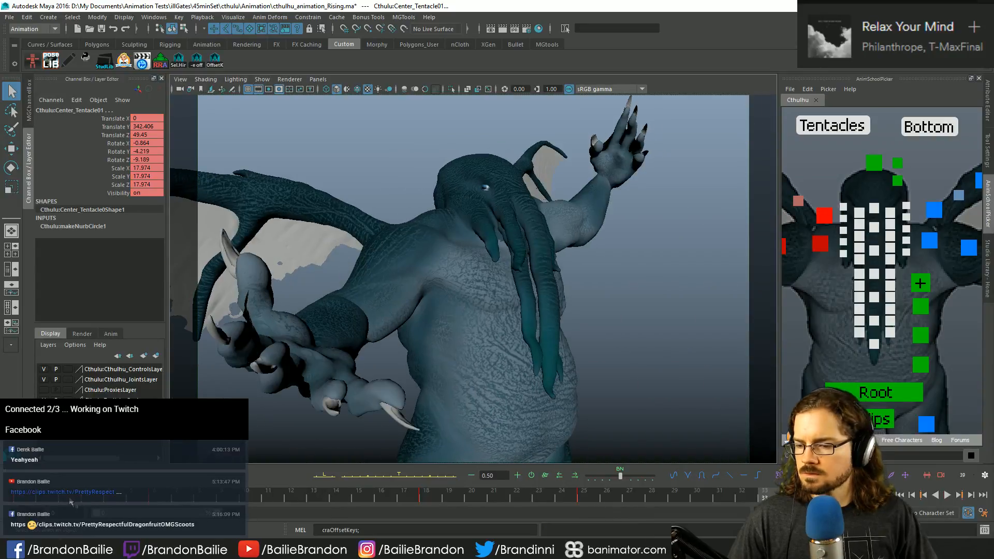
Step: Open the Offset Keyframes tool and stagger the keys of the lower three controls on each outermost tentacle later by 1 frame
{"action": "left_click", "coordinate": [70, 499]}
{"action": "left_click", "coordinate": [858, 213]}
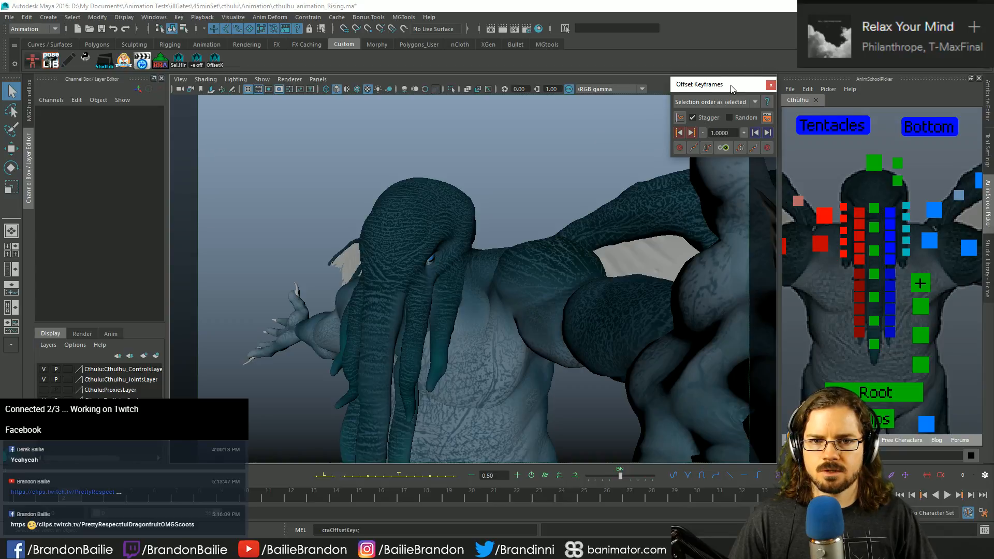
{"action": "left_click_drag", "start_coordinate": [732, 89], "coordinate": [638, 104]}
{"action": "left_click", "coordinate": [845, 231]}
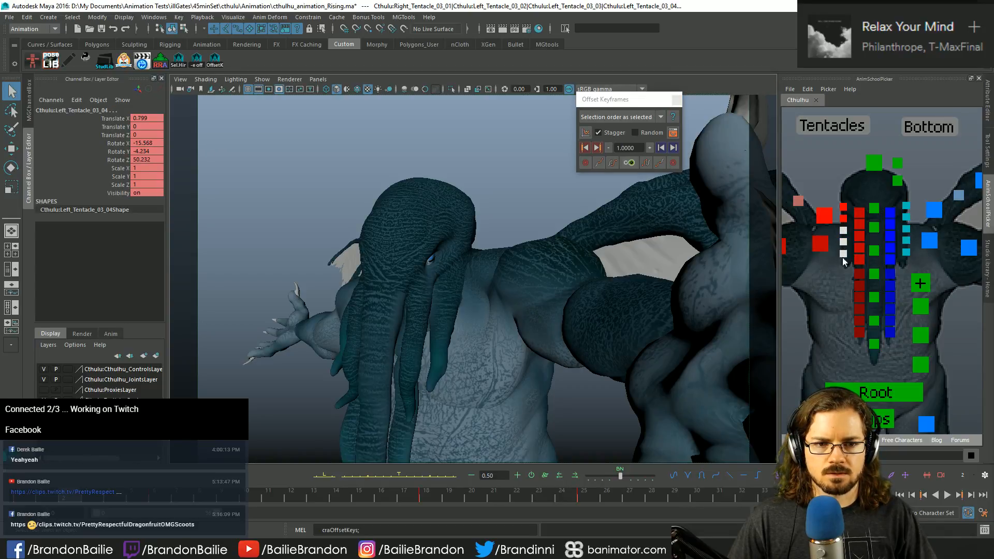
{"action": "left_click", "coordinate": [598, 148]}
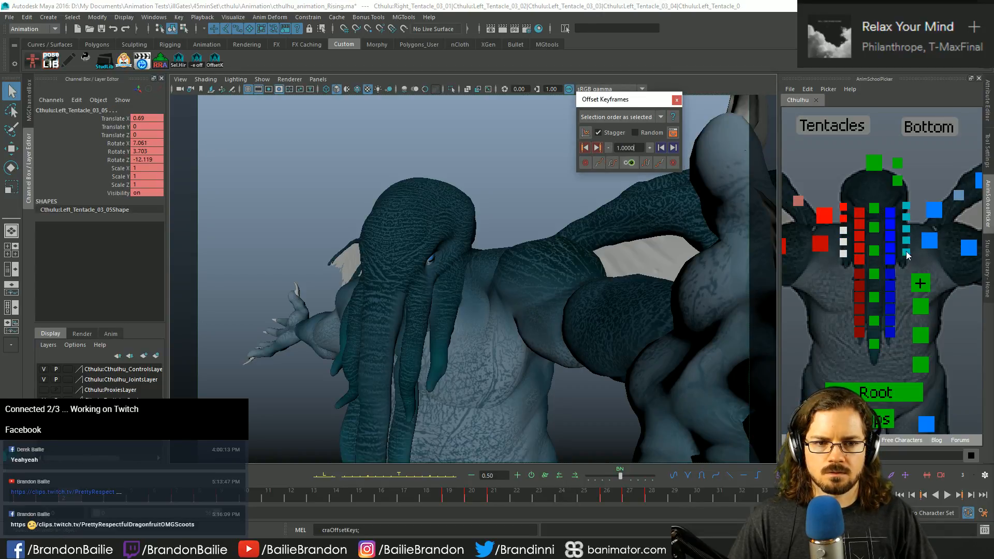
{"action": "left_click", "coordinate": [905, 237]}
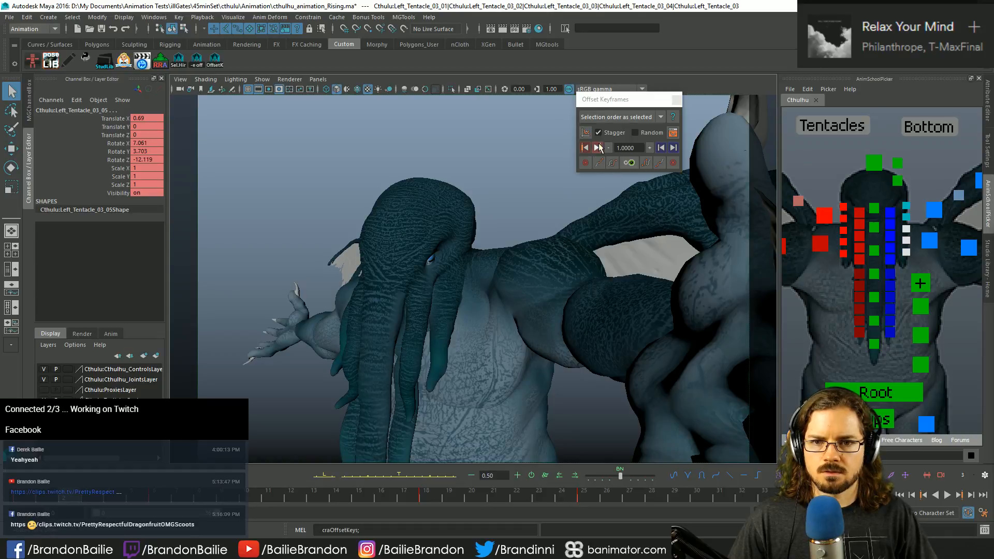
{"action": "left_click", "coordinate": [598, 148]}
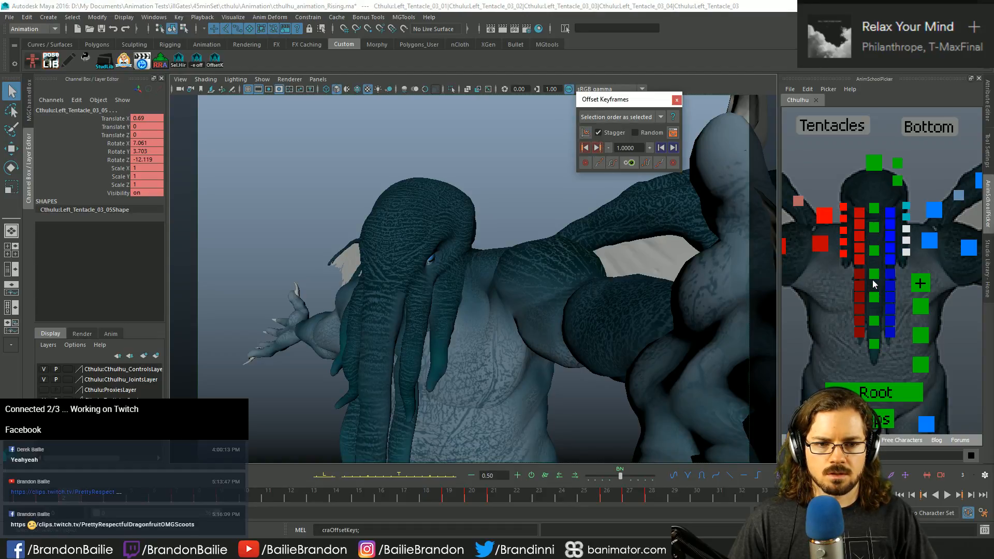
Step: Stagger the keys of centre tentacle controls 04 through 07 later by 1 frame
{"action": "left_click", "coordinate": [875, 276]}
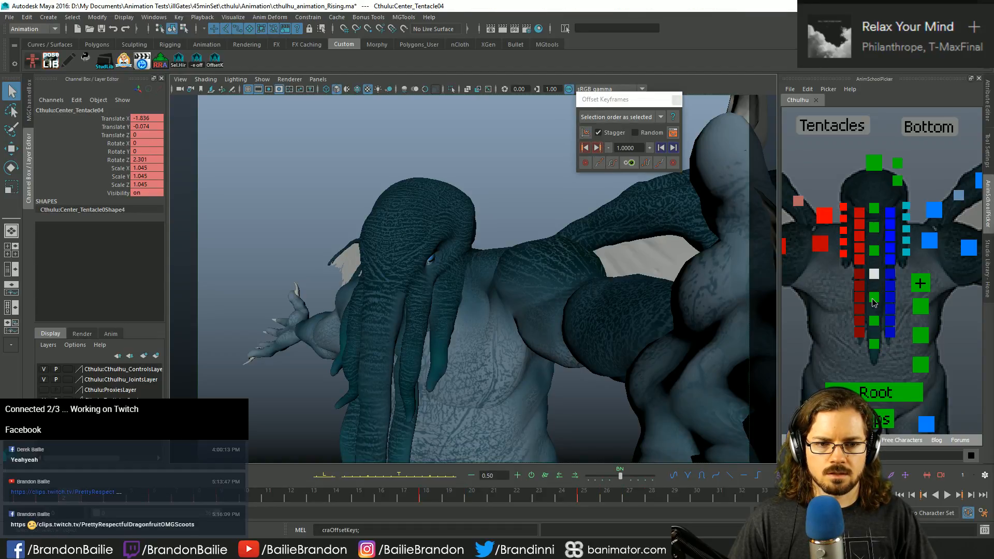
{"action": "left_click", "coordinate": [874, 298], "text": "shift"}
{"action": "left_click", "coordinate": [873, 321], "text": "shift"}
{"action": "left_click", "coordinate": [874, 343], "text": "shift"}
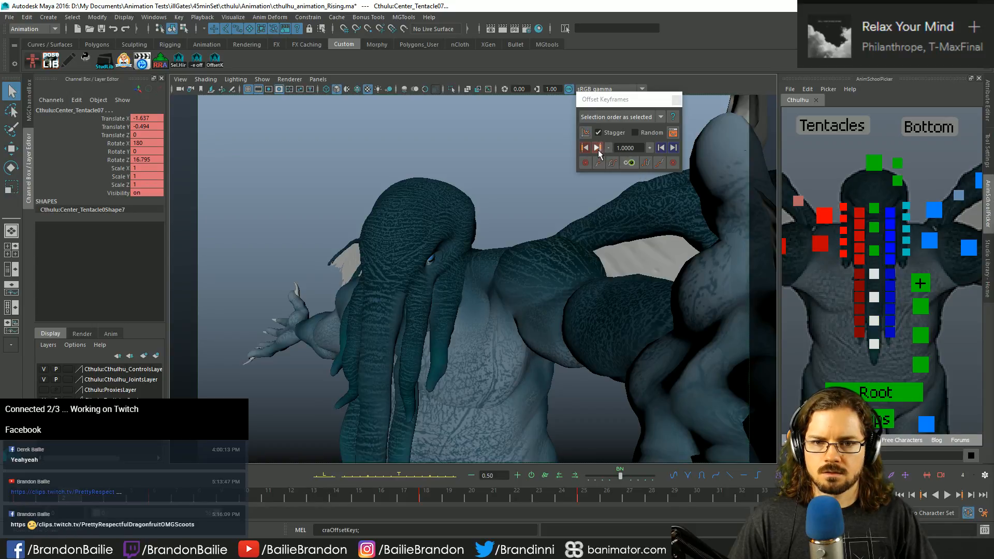
{"action": "left_click", "coordinate": [598, 149]}
Step: Stagger the keys of the last three controls on Right_Tentacle_01 and Left_Tentacle_01 later by 1 frame each
{"action": "left_click", "coordinate": [856, 298]}
{"action": "left_click", "coordinate": [859, 310], "text": "shift"}
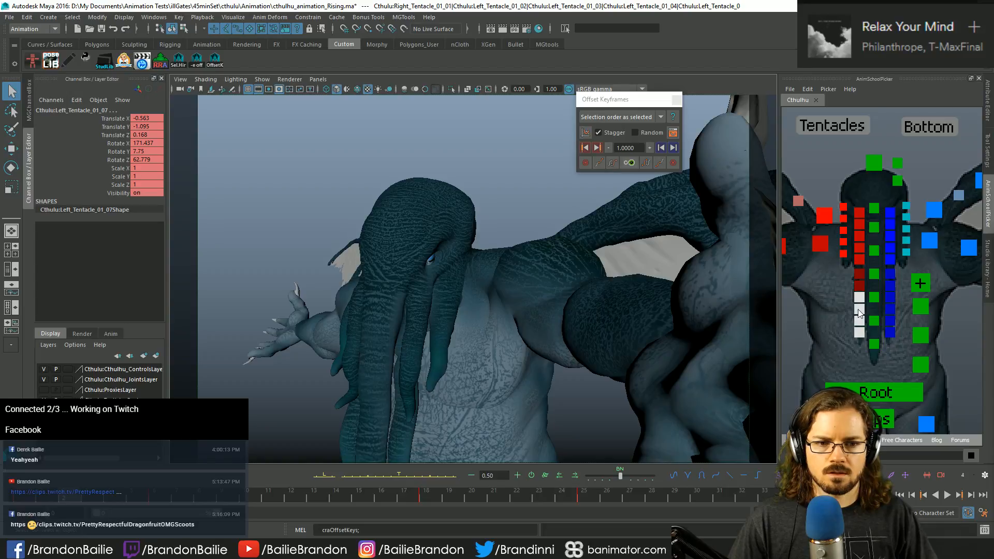
{"action": "left_click", "coordinate": [598, 148]}
{"action": "left_click_drag", "start_coordinate": [895, 299], "coordinate": [889, 326]}
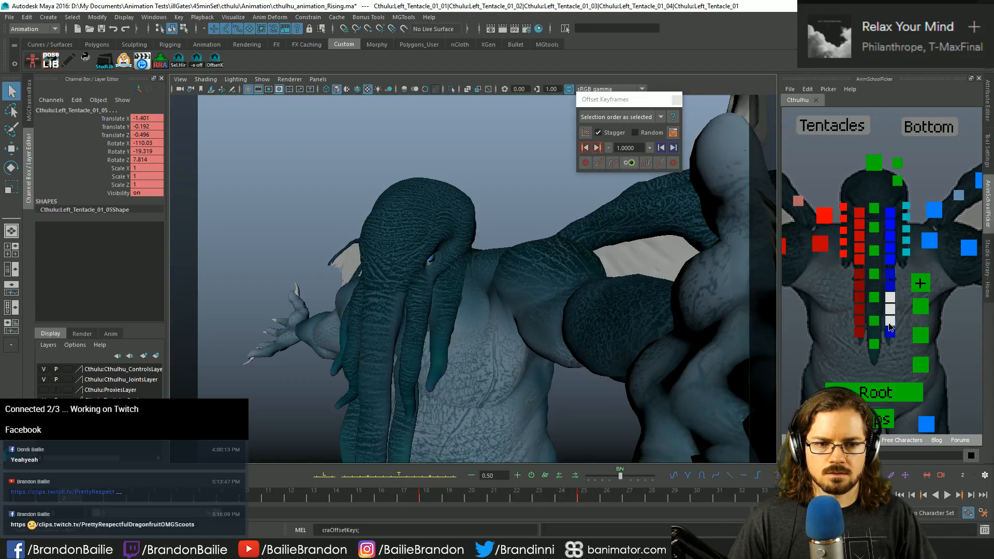
{"action": "left_click", "coordinate": [598, 148]}
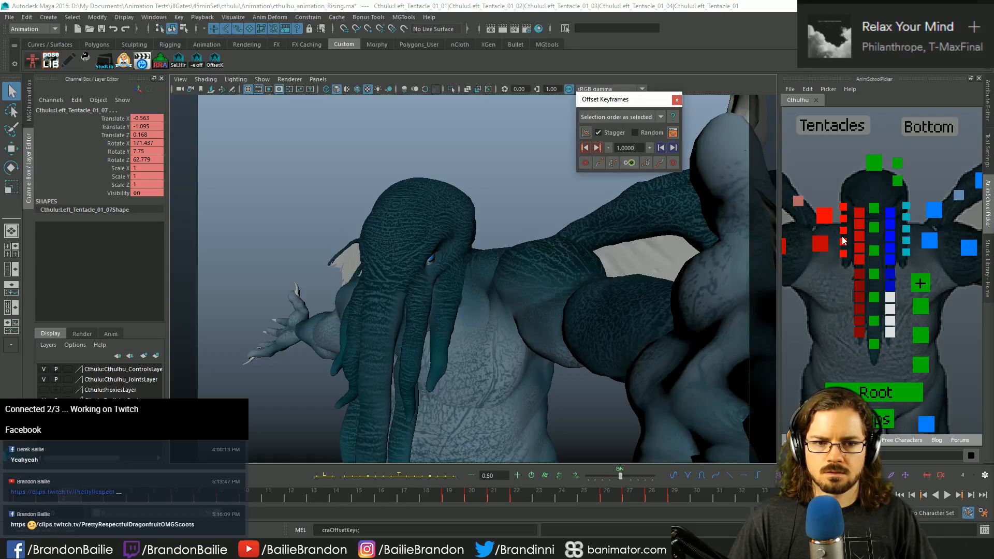
Step: Stagger the keys of the lower three controls on Right_Tentacle_02 and Left_Tentacle_02 later by 1 frame each
{"action": "left_click", "coordinate": [856, 236]}
{"action": "left_click_drag", "start_coordinate": [857, 251], "coordinate": [854, 267]}
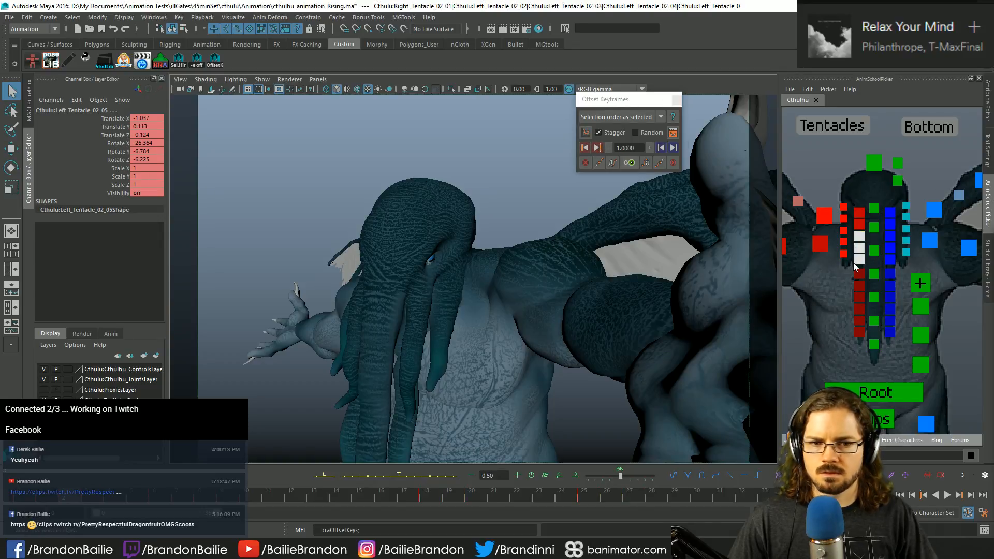
{"action": "left_click", "coordinate": [597, 149]}
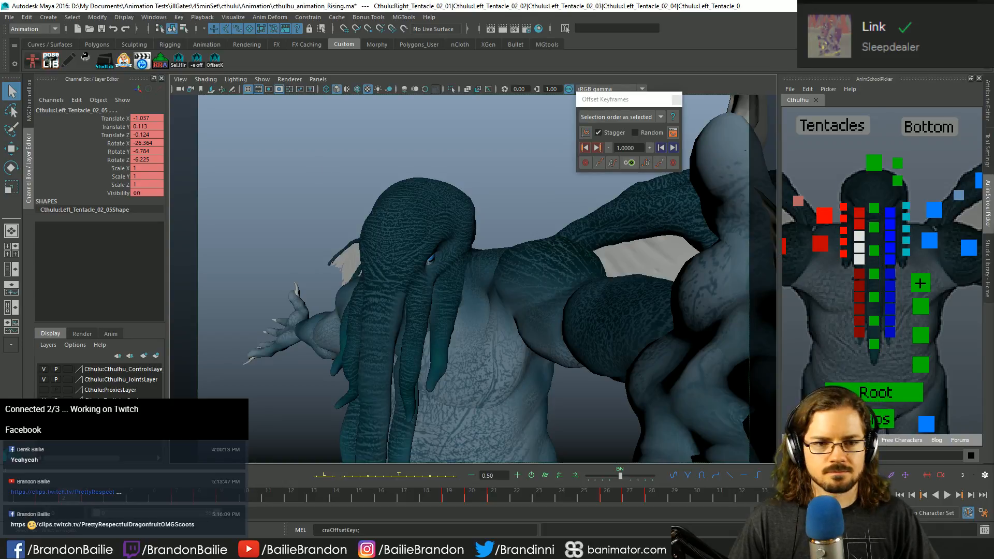
{"action": "left_click_drag", "start_coordinate": [885, 235], "coordinate": [896, 259]}
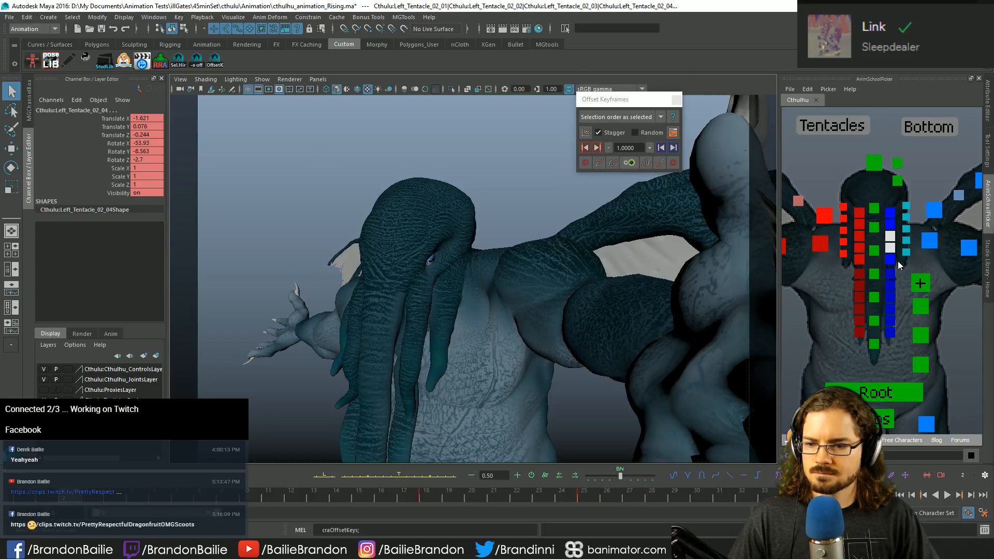
{"action": "left_click", "coordinate": [597, 149]}
Step: Close the Offset Keyframes tool and play back the animation to review the tentacle overlap
{"action": "left_click_drag", "start_coordinate": [887, 306], "coordinate": [894, 337]}
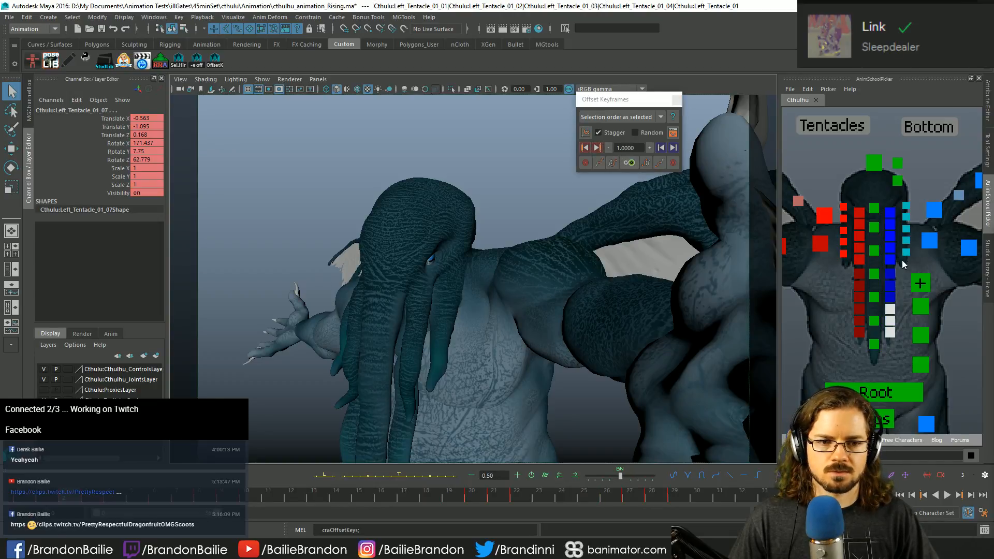
{"action": "left_click", "coordinate": [902, 260]}
{"action": "left_click", "coordinate": [671, 101]}
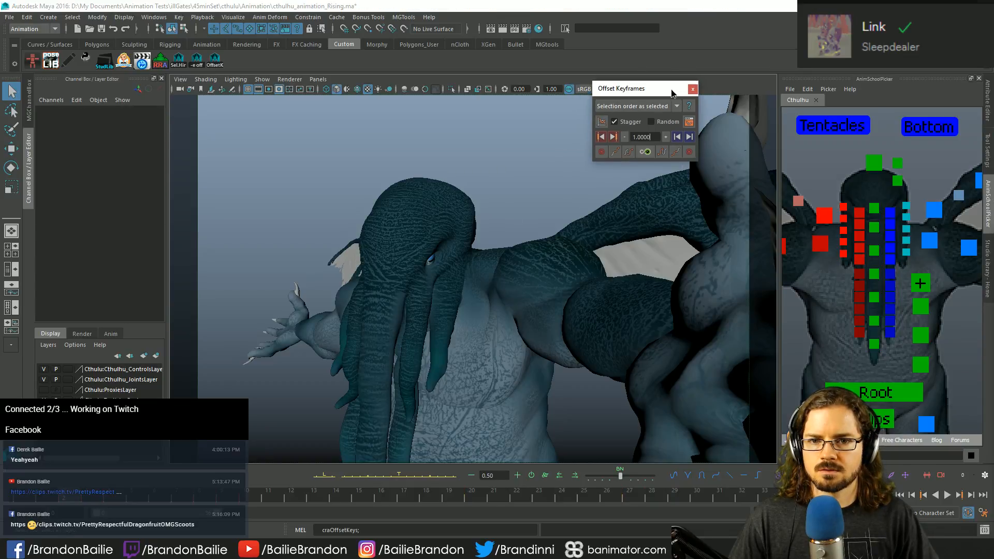
{"action": "left_click", "coordinate": [693, 89]}
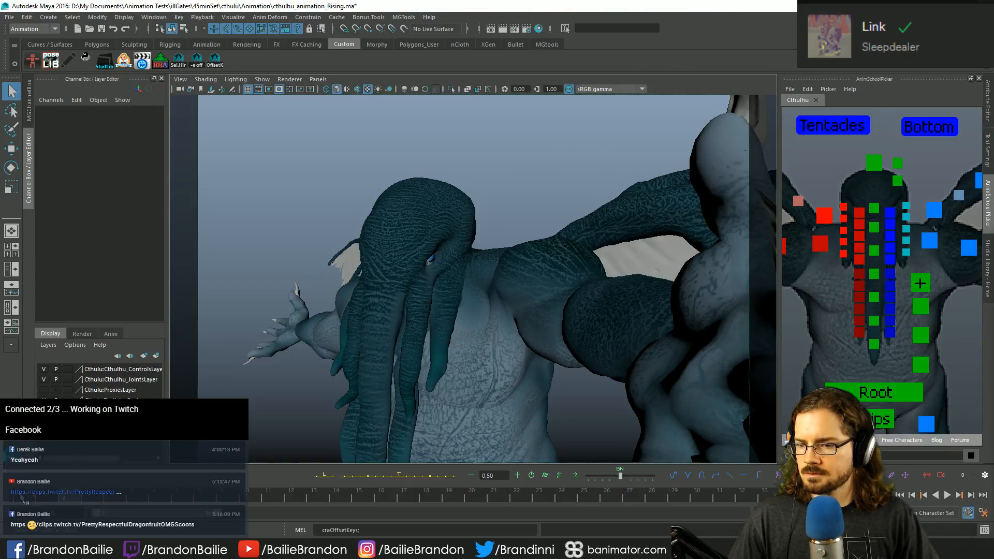
{"action": "key", "text": "alt+v"}
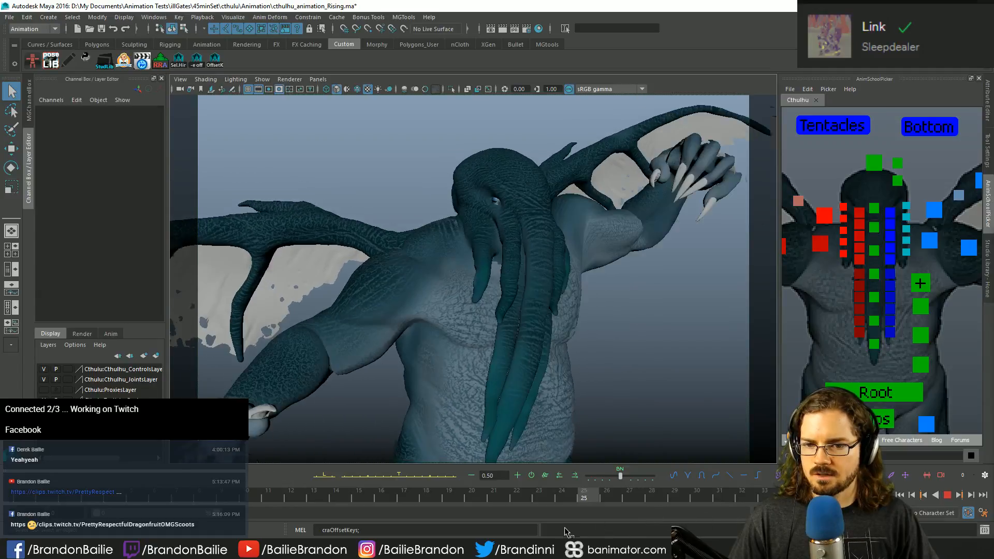
{"action": "key", "text": "Escape"}
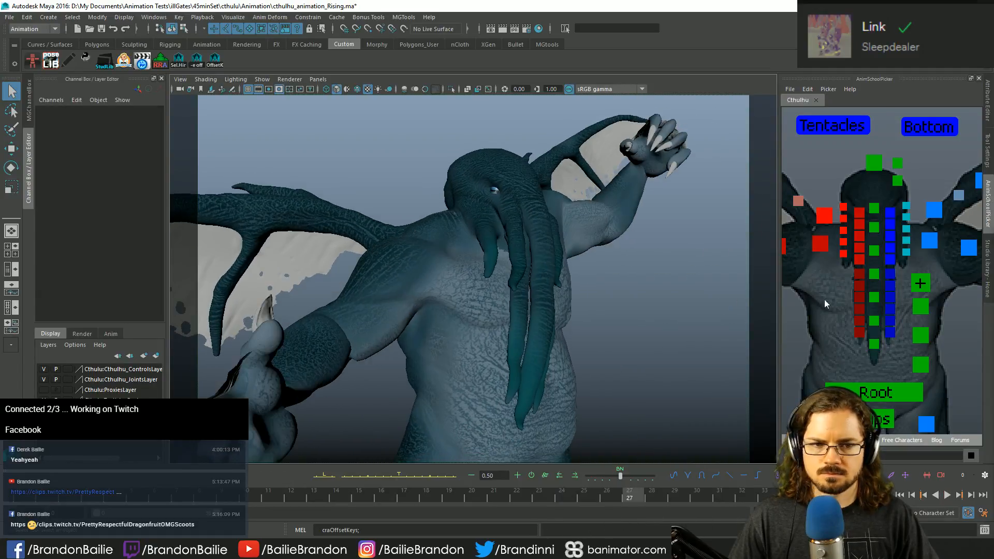
Step: In the Graph Editor, move the keys of all Right_Tentacle_02 controls, except the final ones, one frame earlier
{"action": "left_click_drag", "start_coordinate": [859, 210], "coordinate": [859, 261]}
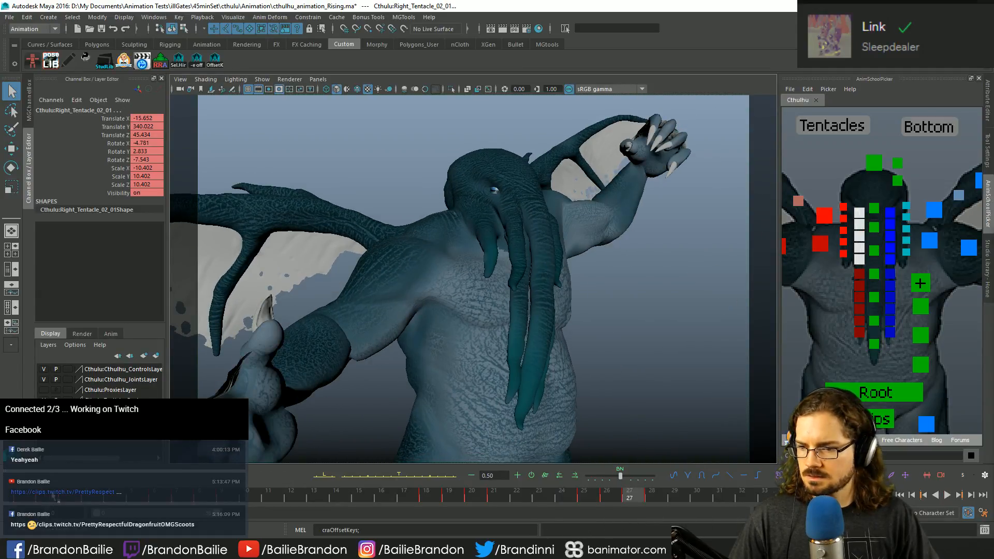
{"action": "key", "text": "space"}
{"action": "key", "text": "a"}
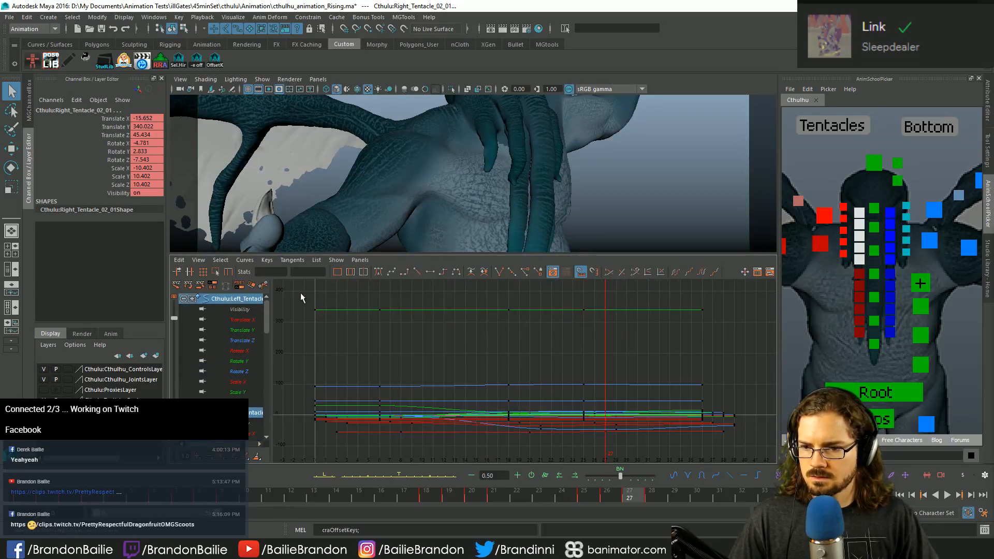
{"action": "left_click_drag", "start_coordinate": [315, 300], "coordinate": [665, 444]}
{"action": "key", "text": "w"}
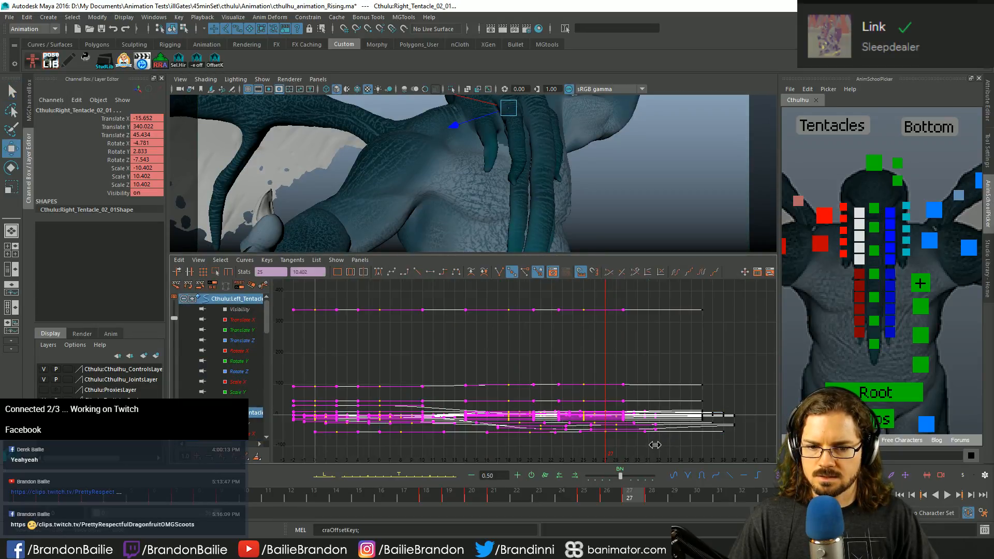
{"action": "middle_click_drag", "start_coordinate": [654, 444], "coordinate": [651, 446], "text": "shift"}
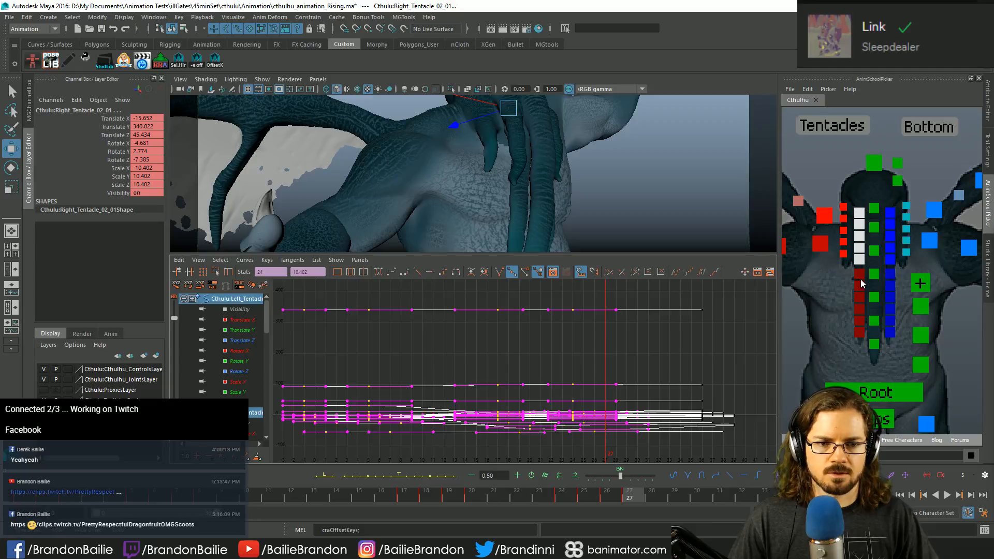
Step: Move the keys of all Right_Tentacle_01 controls, except the final ones, one frame earlier
{"action": "left_click_drag", "start_coordinate": [862, 274], "coordinate": [865, 337]}
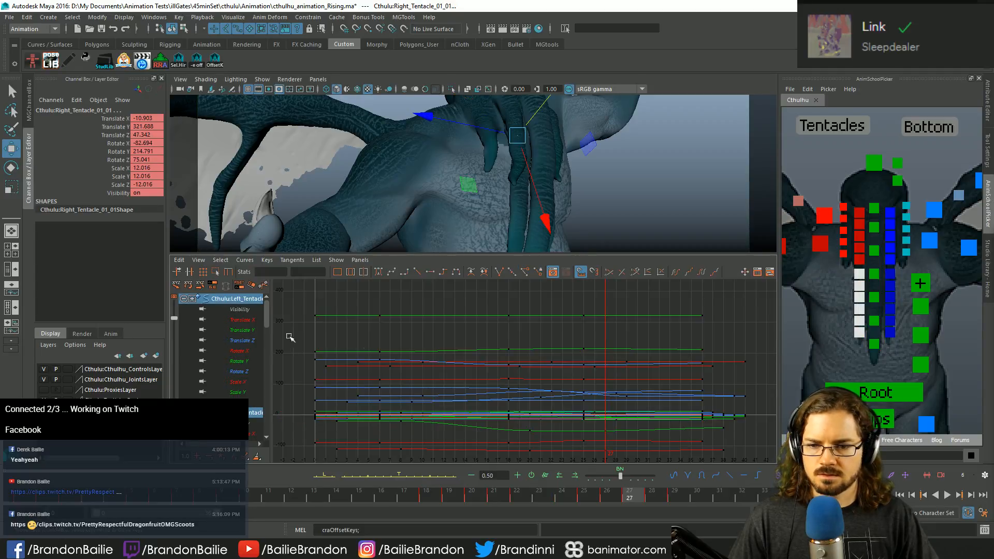
{"action": "left_click_drag", "start_coordinate": [289, 291], "coordinate": [668, 415]}
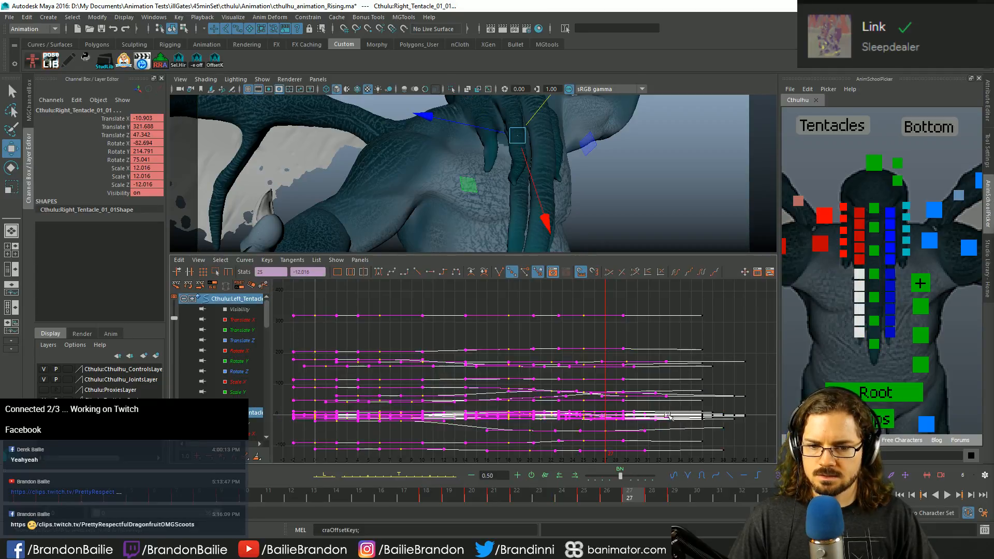
{"action": "middle_click_drag", "start_coordinate": [658, 414], "coordinate": [653, 413], "text": "shift"}
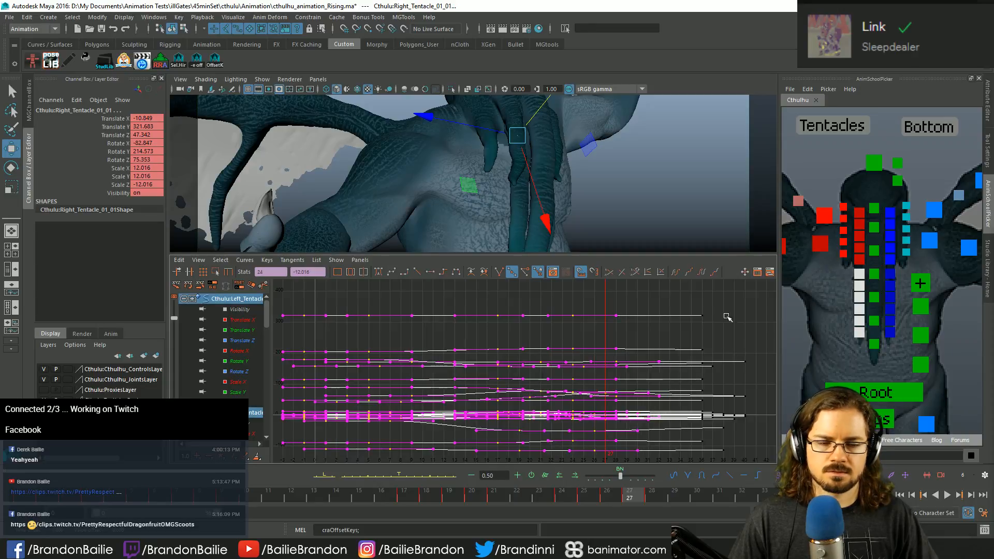
Step: Move the keys of all Right_Tentacle_03 controls, except the final ones, two frames earlier and play back the animation
{"action": "left_click_drag", "start_coordinate": [842, 202], "coordinate": [845, 259]}
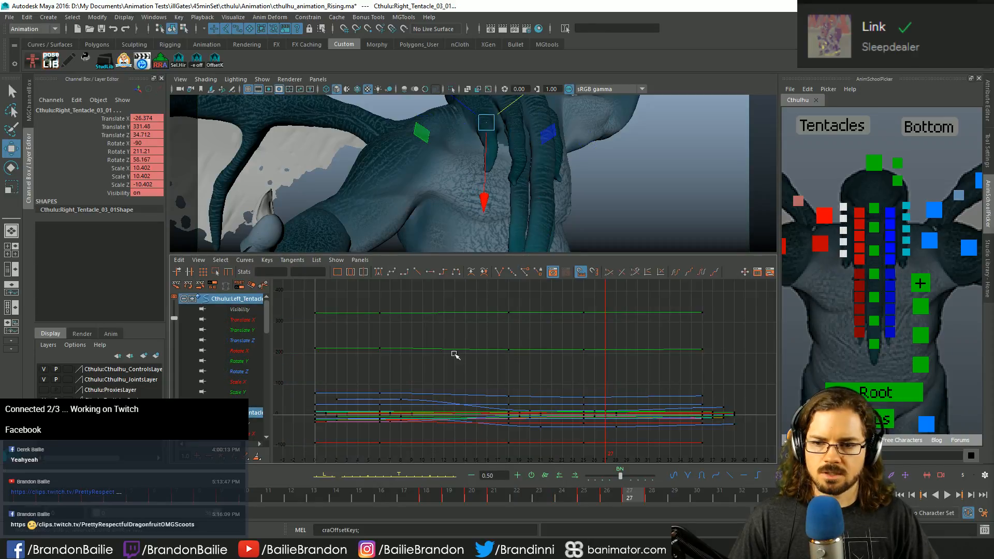
{"action": "left_click_drag", "start_coordinate": [300, 291], "coordinate": [657, 462]}
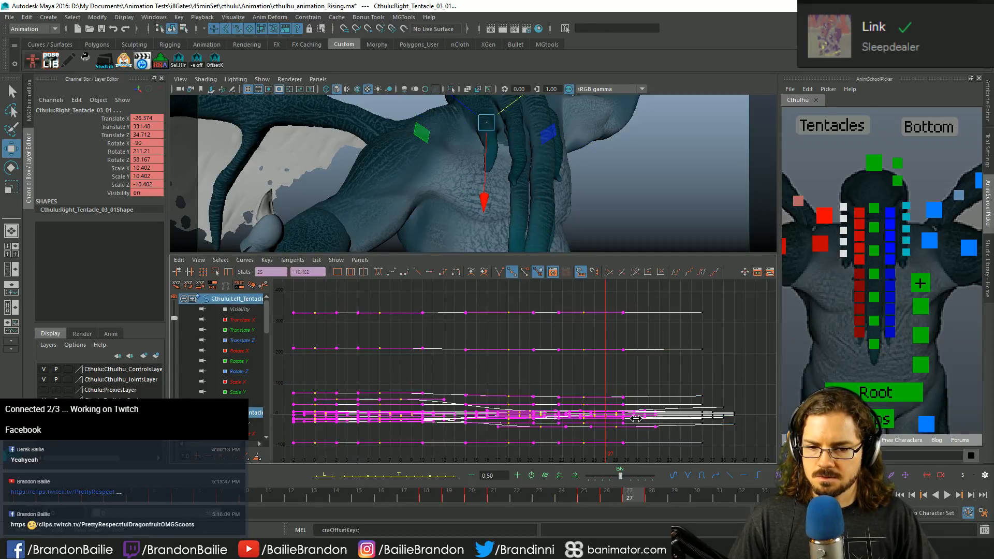
{"action": "middle_click_drag", "start_coordinate": [635, 417], "coordinate": [615, 420], "text": "shift"}
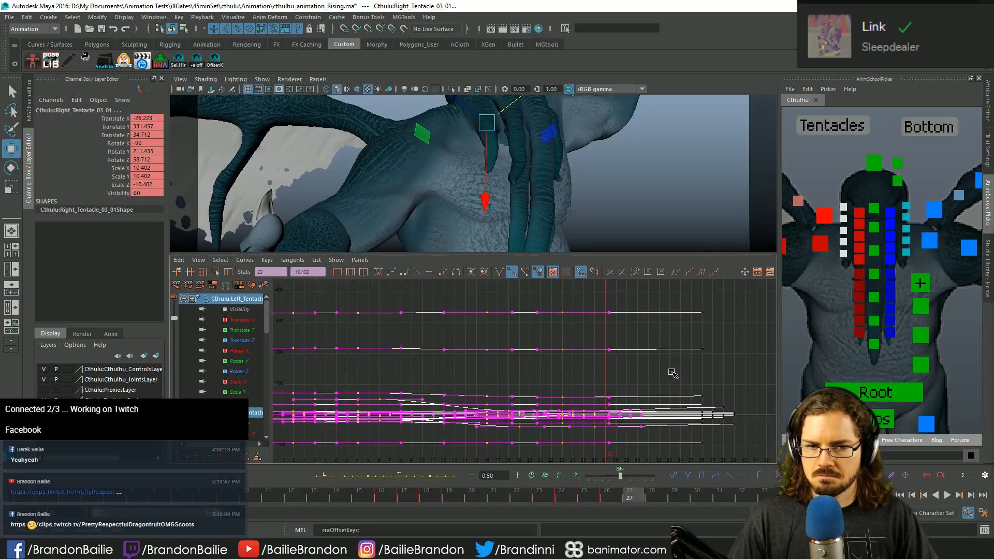
{"action": "key", "text": "q"}
{"action": "key", "text": "space"}
{"action": "key", "text": "alt+v"}
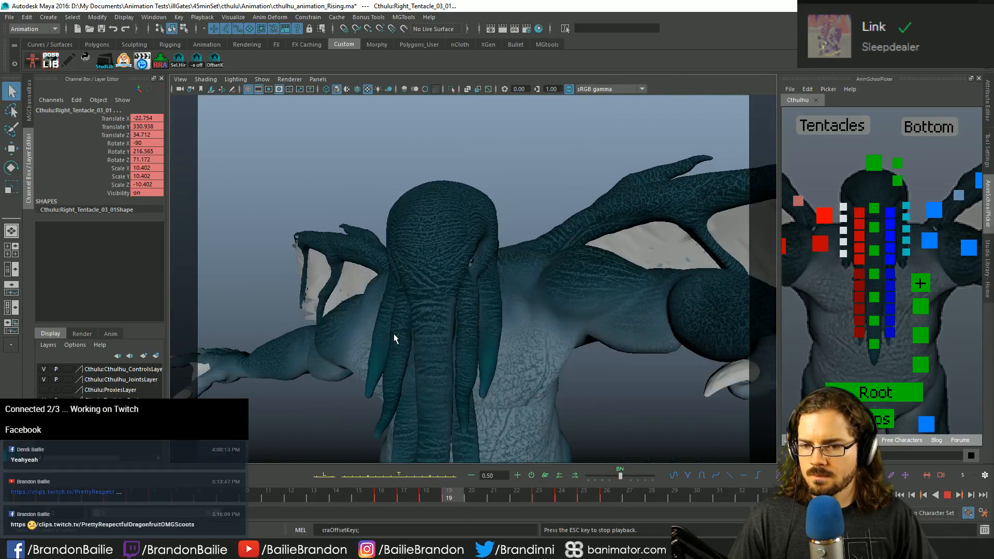
{"action": "key", "text": "Escape"}
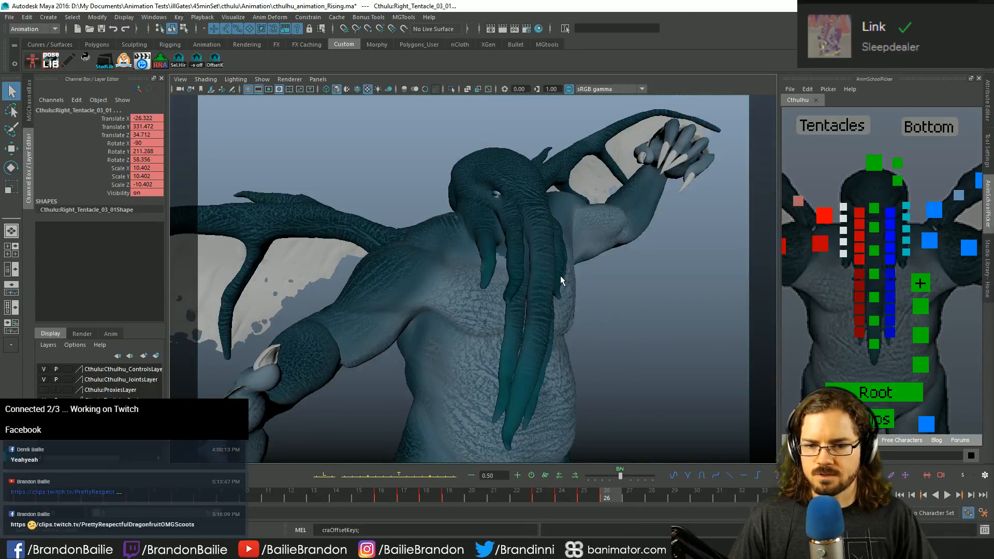
Step: Undo the recent timing shifts on the right tentacles' keys, keeping the staggered key offsets
{"action": "key", "text": "space"}
{"action": "key", "text": "ctrl+z"}
{"action": "key", "text": "ctrl+z"}
{"action": "key", "text": "ctrl+z"}
{"action": "key", "text": "ctrl+z"}
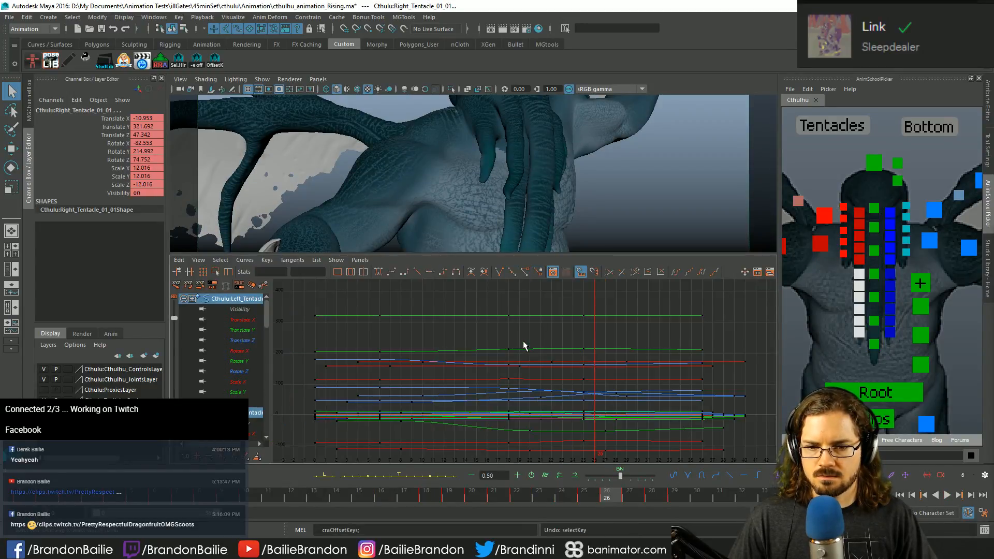
{"action": "key", "text": "ctrl+z"}
{"action": "key", "text": "ctrl+z"}
{"action": "key", "text": "ctrl+z"}
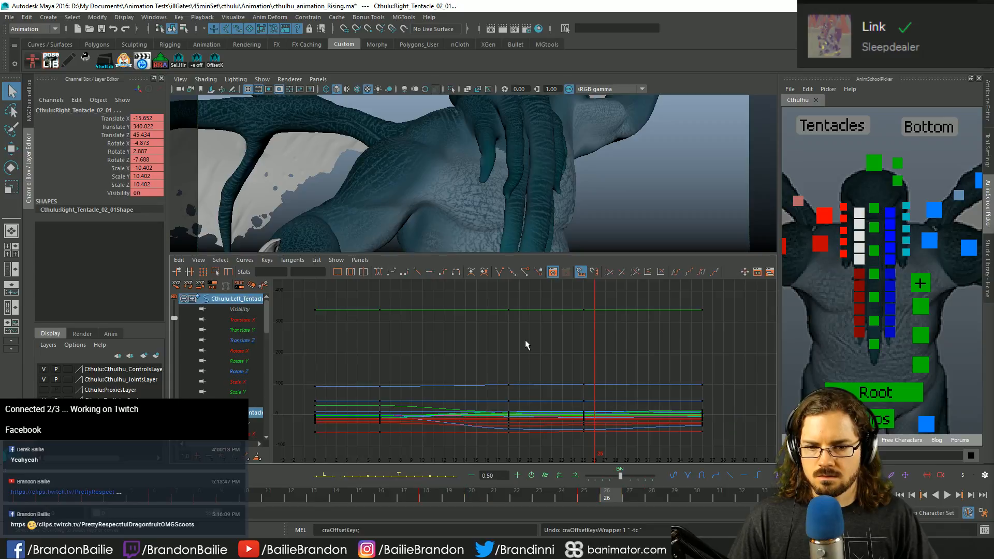
{"action": "key", "text": "shift+z"}
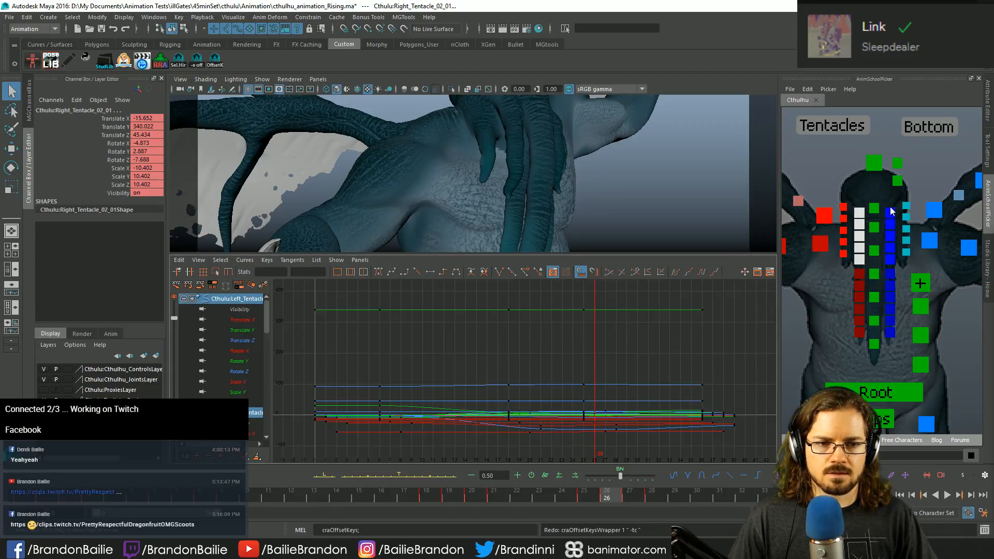
Step: Move the keys of all left tentacle controls, except the final ones, one frame earlier
{"action": "left_click_drag", "start_coordinate": [888, 202], "coordinate": [905, 349]}
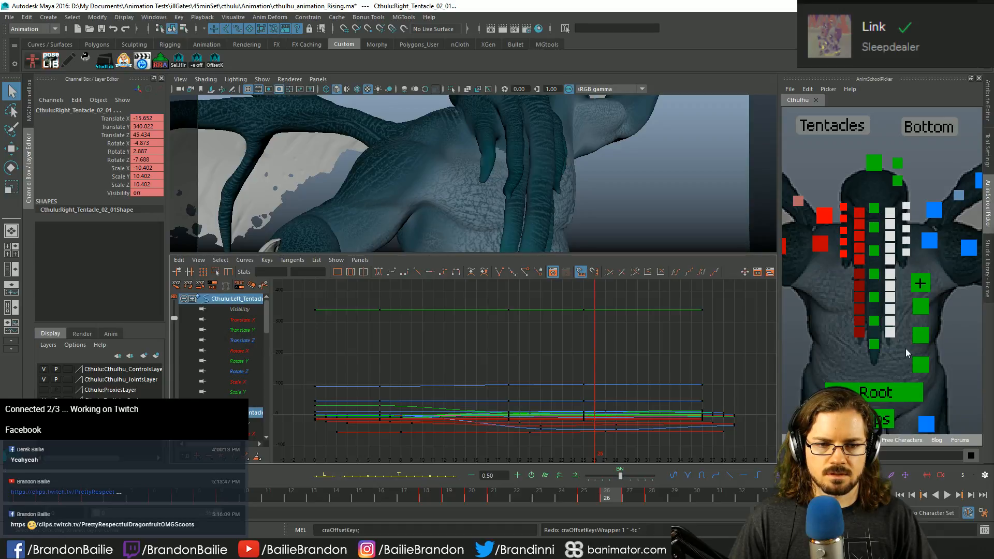
{"action": "key", "text": "a"}
{"action": "left_click_drag", "start_coordinate": [296, 295], "coordinate": [641, 416]}
{"action": "key", "text": "w"}
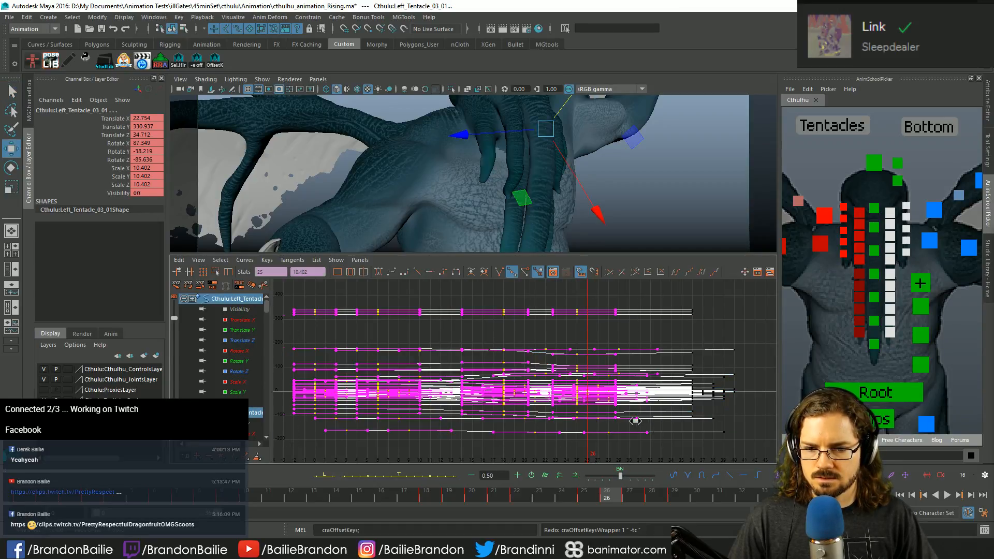
{"action": "middle_click_drag", "start_coordinate": [635, 420], "coordinate": [632, 421], "text": "shift"}
{"action": "left_click", "coordinate": [733, 332]}
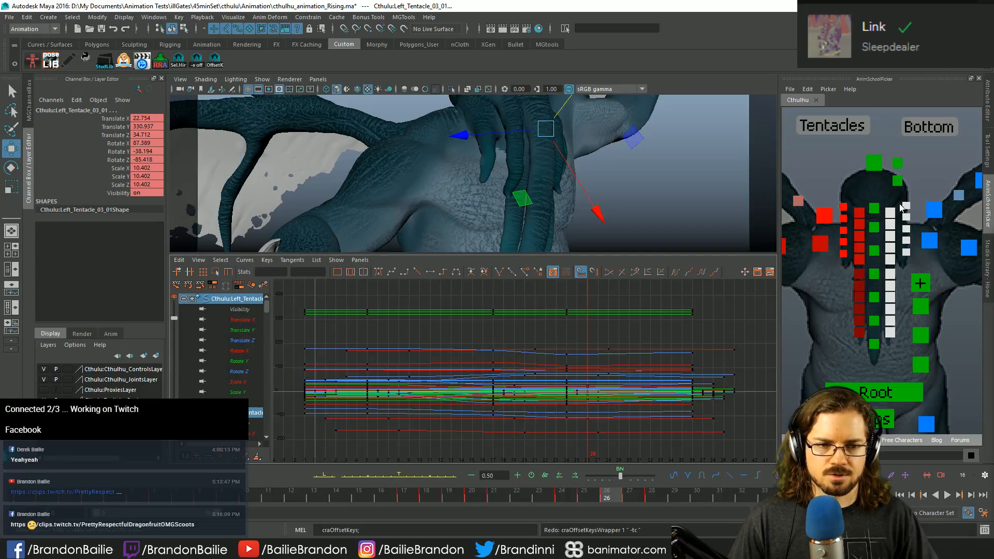
Step: Move the Left_Tentacle_03 keys, except the final ones, one more frame earlier and play back the animation
{"action": "left_click_drag", "start_coordinate": [912, 199], "coordinate": [898, 261]}
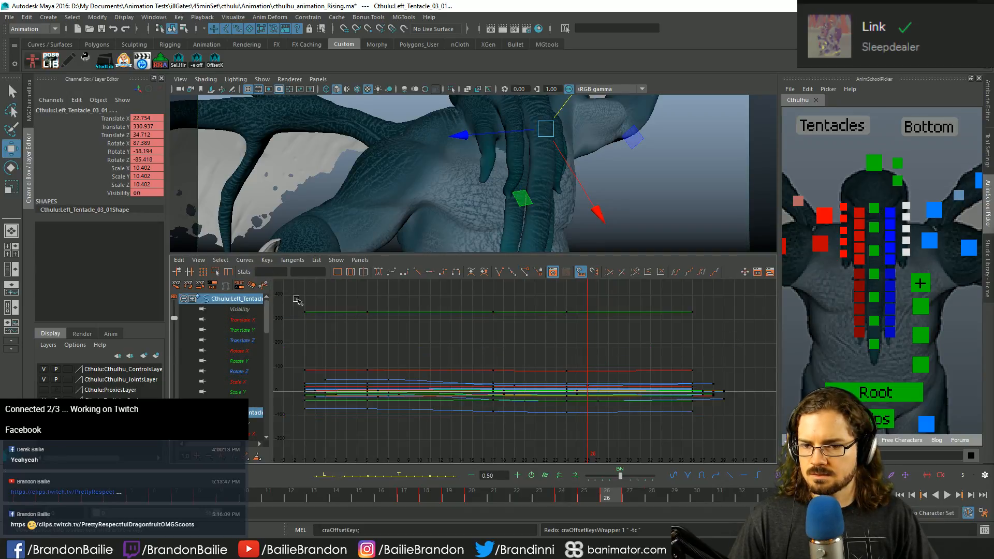
{"action": "left_click_drag", "start_coordinate": [293, 296], "coordinate": [672, 444]}
{"action": "middle_click_drag", "start_coordinate": [670, 444], "coordinate": [665, 444], "text": "shift"}
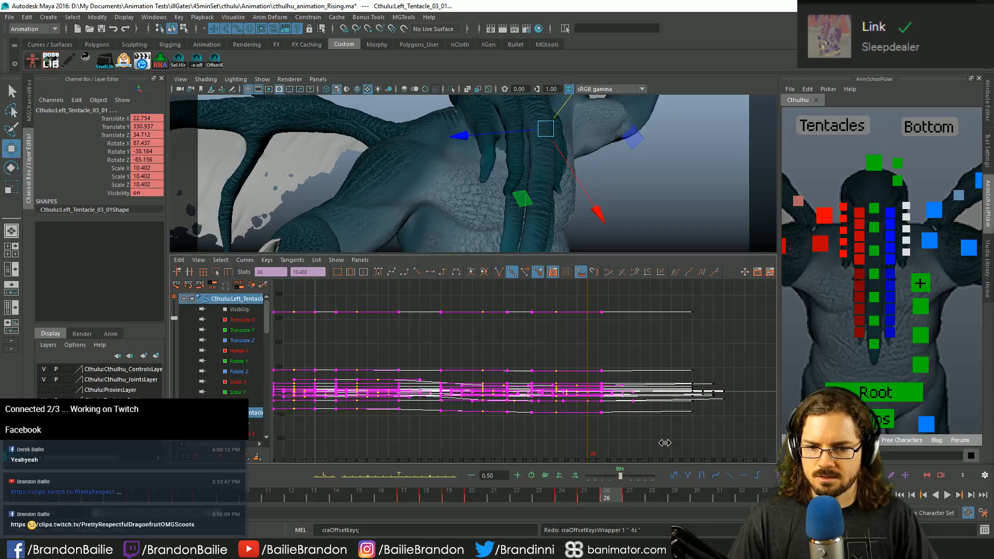
{"action": "left_click", "coordinate": [620, 340]}
{"action": "key", "text": "space"}
{"action": "key", "text": "q"}
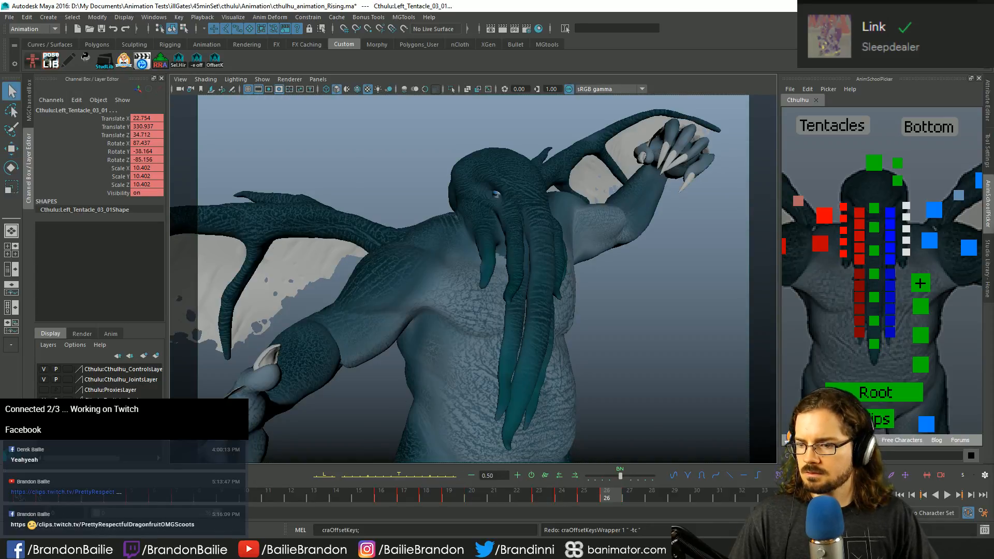
{"action": "key", "text": "alt+v"}
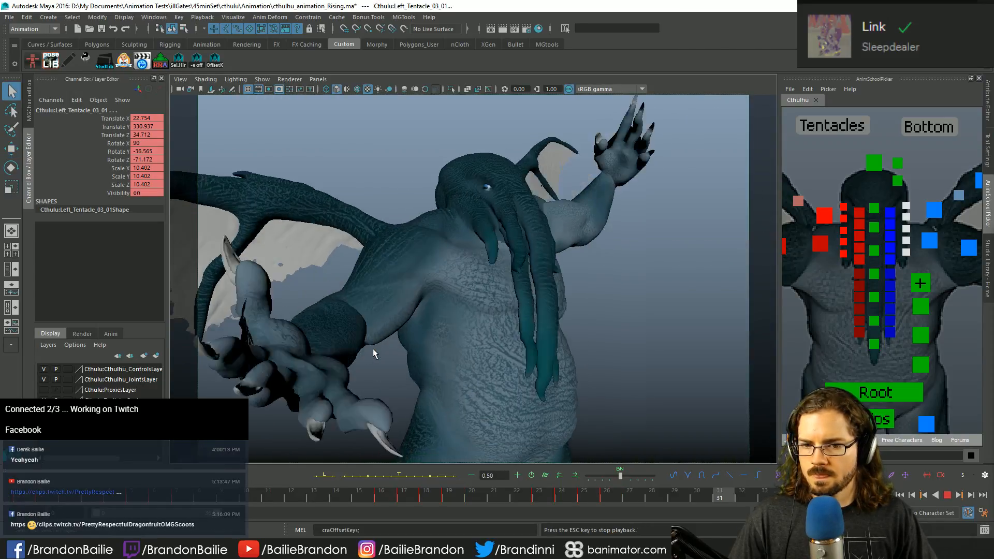
{"action": "key", "text": "Escape"}
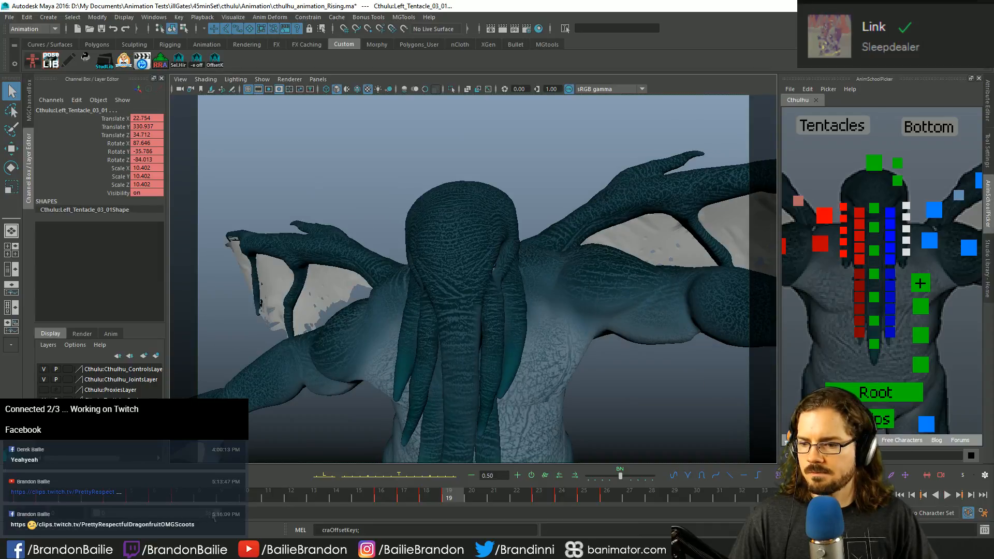
Step: Playblast the animation to a movie file named cthulhu_animation_Rising, and close the movie after reviewing it
{"action": "right_click", "coordinate": [250, 496]}
{"action": "left_click", "coordinate": [325, 494]}
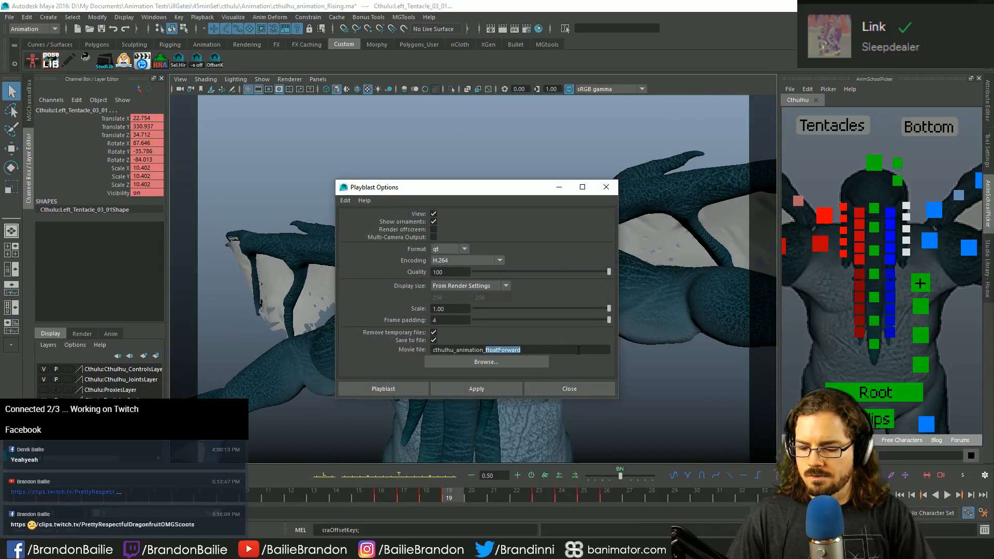
{"action": "type", "text": "Rising"}
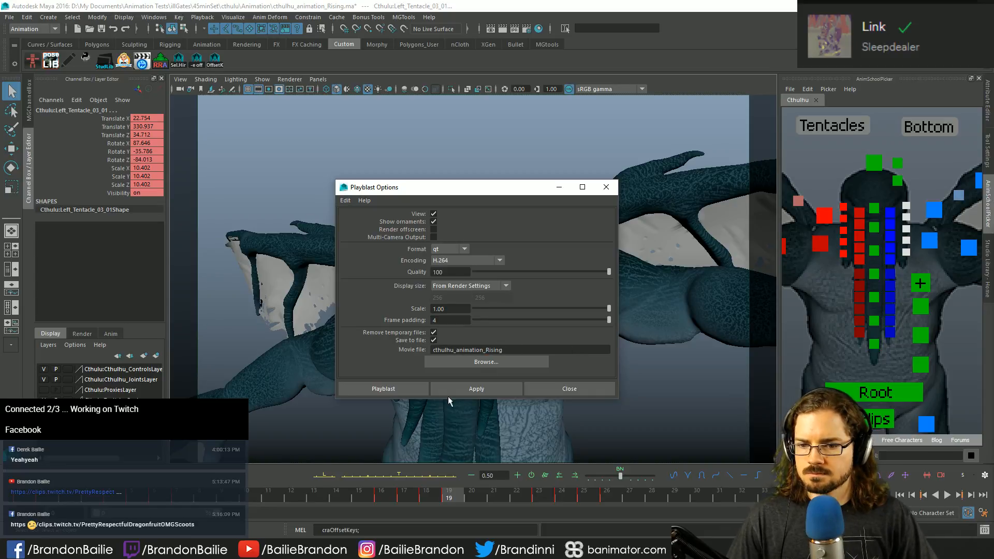
{"action": "left_click", "coordinate": [387, 389]}
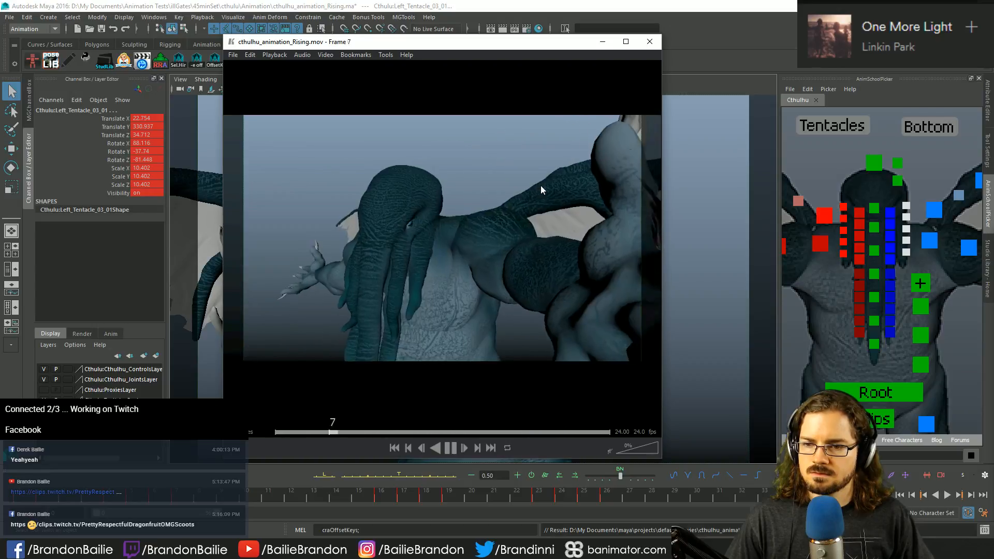
{"action": "key", "text": "space"}
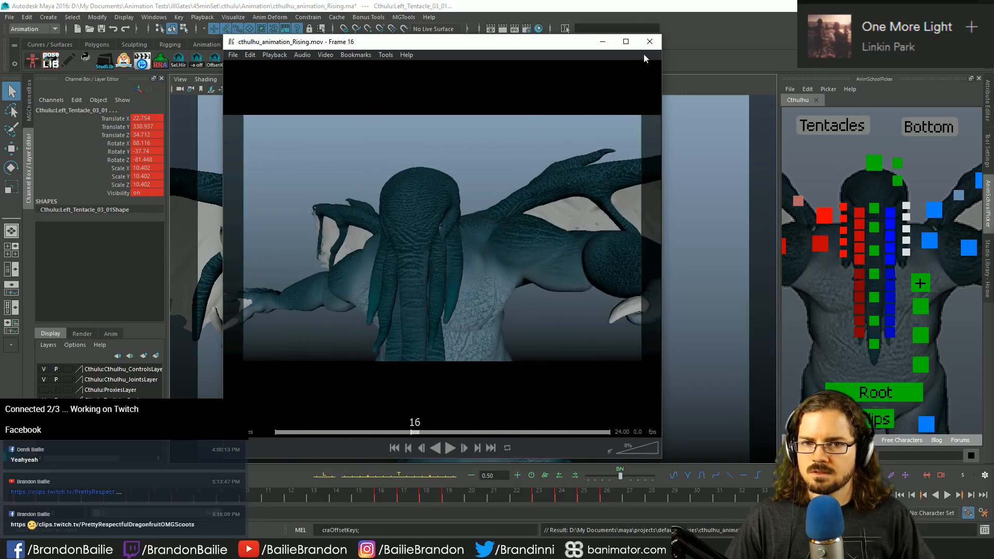
{"action": "left_click", "coordinate": [647, 5]}
Step: Select the right wrist FK control for rotation and go to its key at frame 14
{"action": "left_click", "coordinate": [818, 285]}
{"action": "middle_click_drag", "start_coordinate": [818, 286], "coordinate": [888, 237], "text": "alt"}
{"action": "middle_click_drag", "start_coordinate": [785, 307], "coordinate": [892, 283], "text": "alt"}
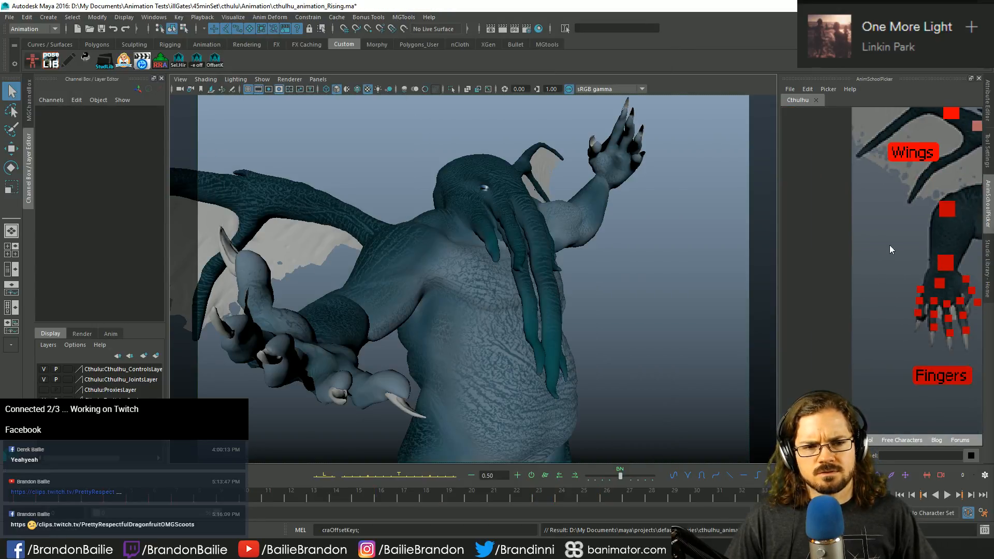
{"action": "middle_click_drag", "start_coordinate": [951, 264], "coordinate": [915, 265], "text": "alt"}
{"action": "left_click", "coordinate": [909, 264]}
{"action": "key", "text": "e"}
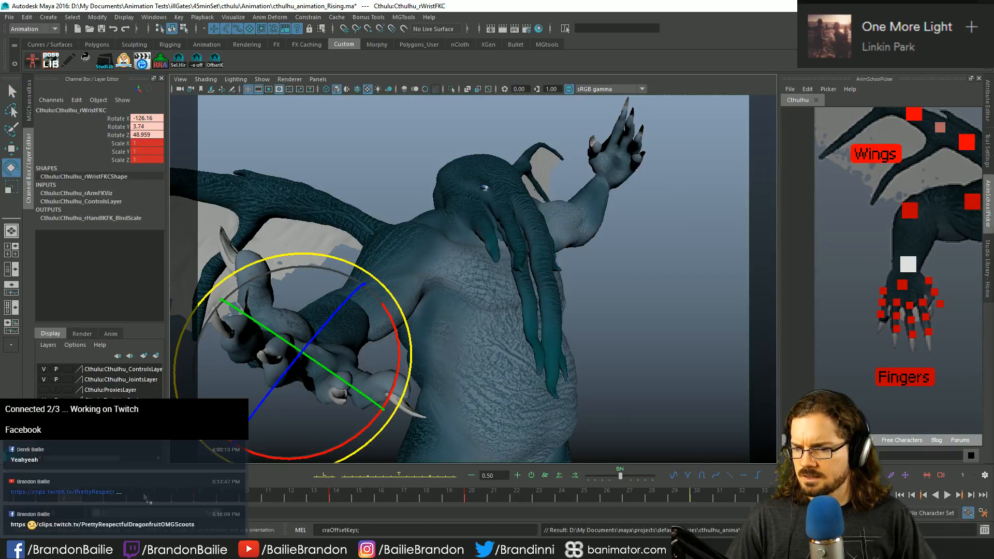
{"action": "left_click", "coordinate": [161, 494]}
{"action": "key", "text": "period"}
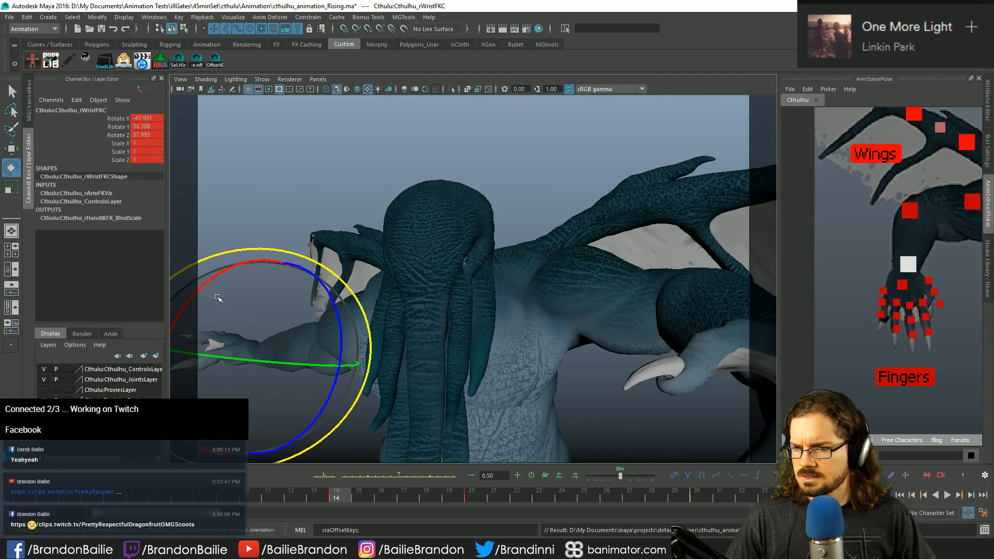
Step: Try rotating the right wrist at frame 14 and blending its middle keys with the tween slider at 100, undoing both
{"action": "left_click_drag", "start_coordinate": [222, 273], "coordinate": [305, 288]}
{"action": "key", "text": "ctrl+z"}
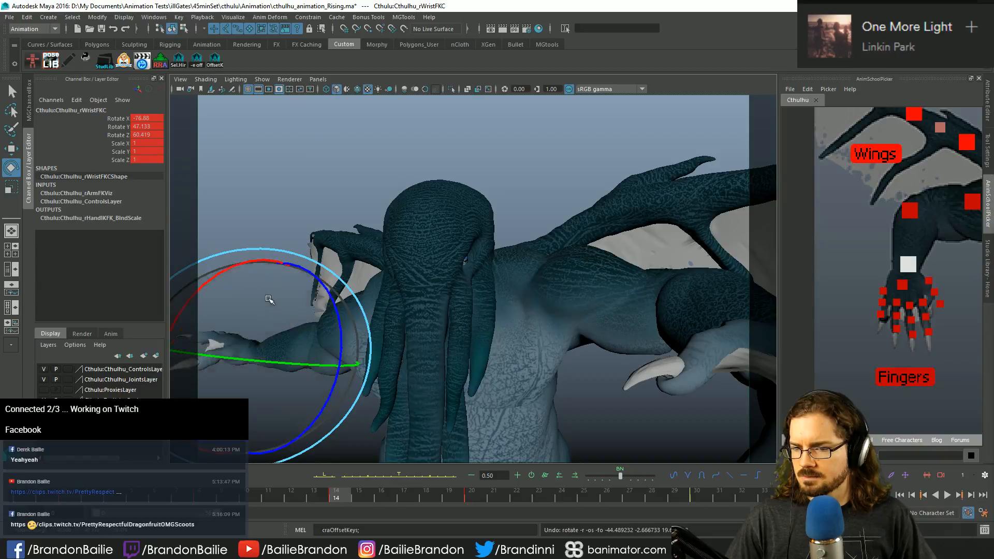
{"action": "key", "text": "space"}
{"action": "key", "text": "a"}
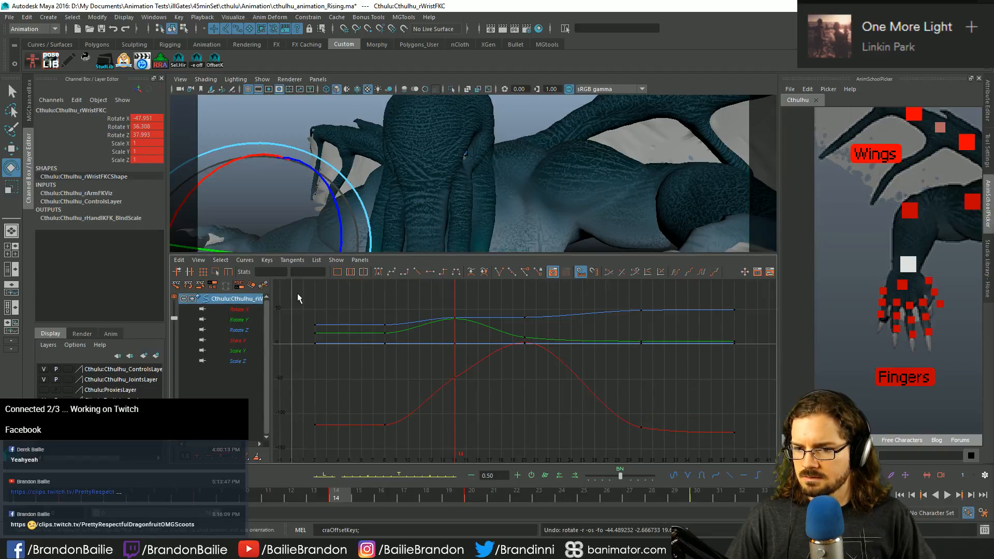
{"action": "left_click_drag", "start_coordinate": [372, 290], "coordinate": [691, 449]}
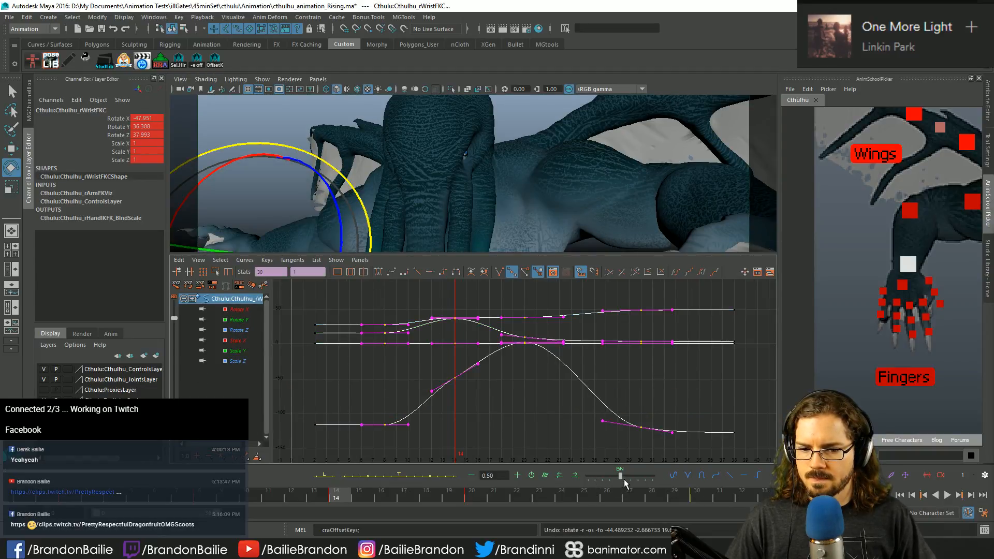
{"action": "left_click_drag", "start_coordinate": [621, 477], "coordinate": [658, 485]}
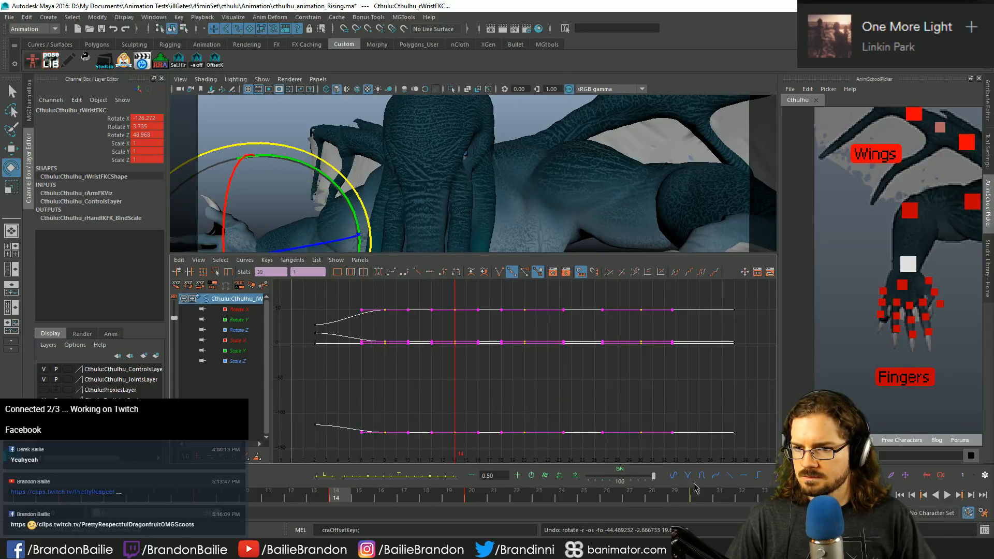
{"action": "key", "text": "ctrl+z"}
{"action": "key", "text": "space"}
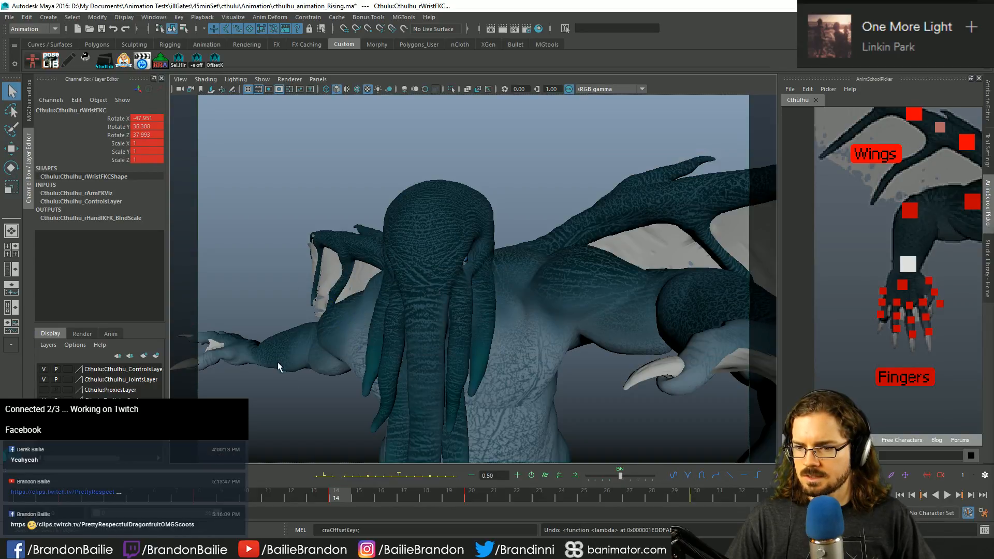
Step: Rotate the right wrist downward at frame 14 and step through the neighbouring frames to check the motion
{"action": "key", "text": "comma"}
{"action": "key", "text": "period"}
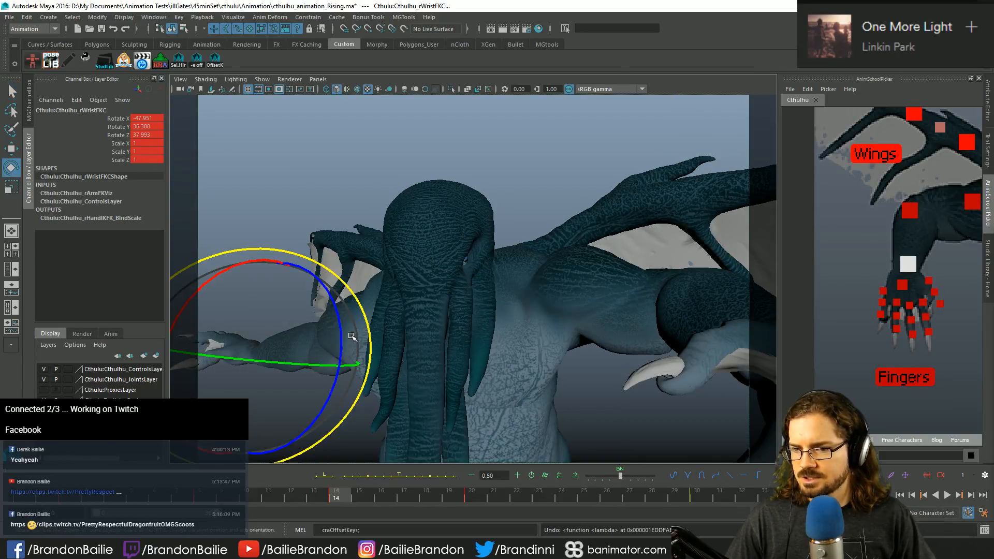
{"action": "left_click_drag", "start_coordinate": [340, 336], "coordinate": [328, 284]}
{"action": "key", "text": "q"}
{"action": "key", "text": "comma"}
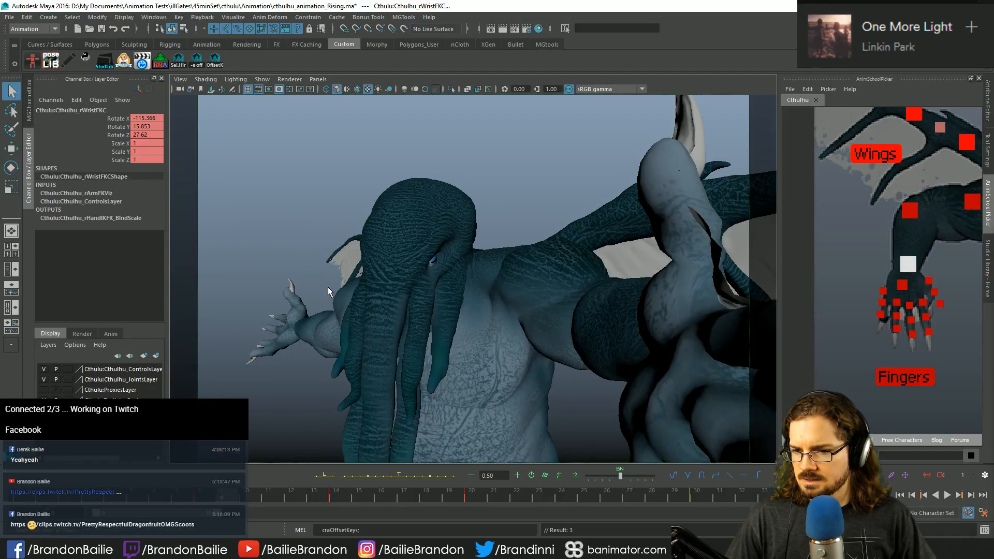
{"action": "key", "text": "period"}
{"action": "key", "text": "alt+period"}
{"action": "key", "text": "alt+period"}
{"action": "key", "text": "alt+period"}
{"action": "key", "text": "alt+period"}
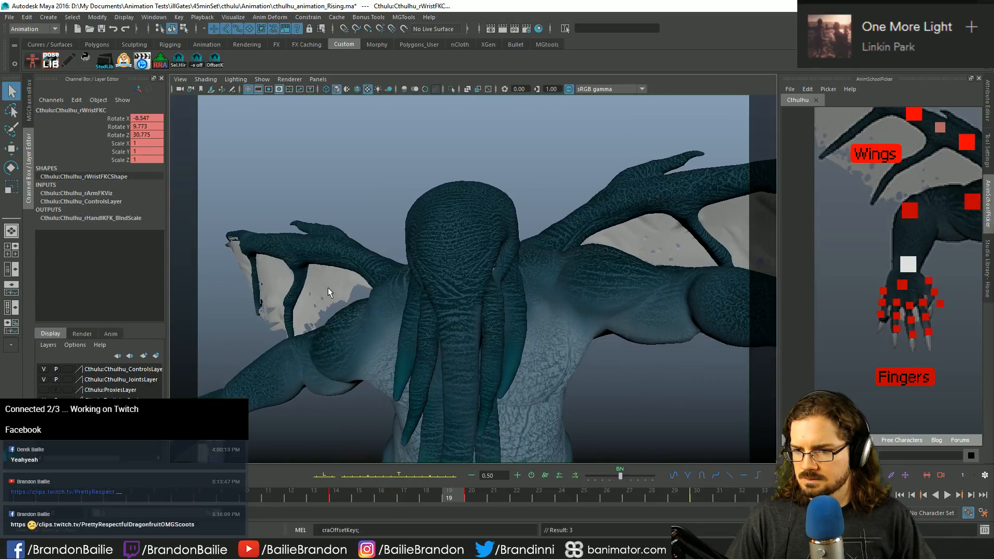
{"action": "key", "text": "comma"}
{"action": "key", "text": "comma"}
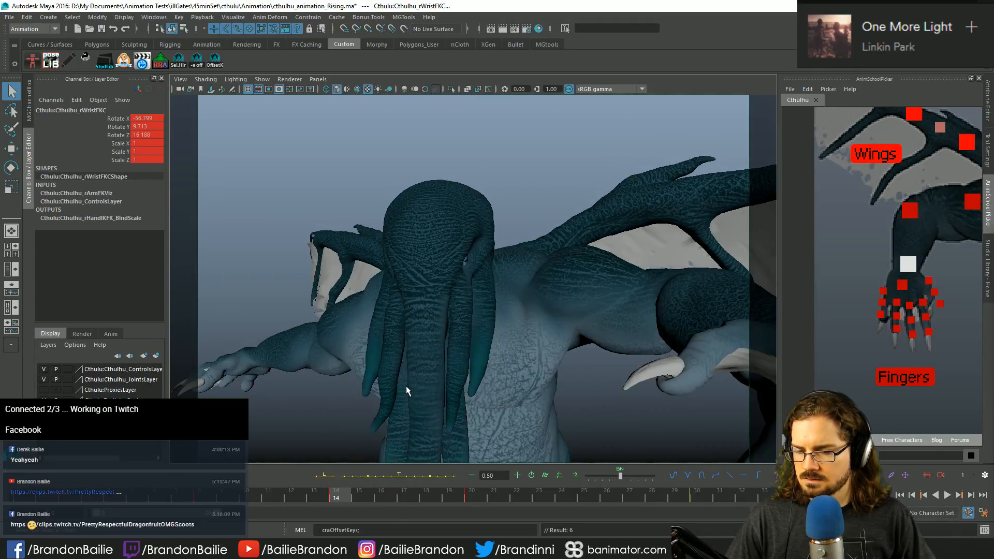
Step: Paste the right wrist's frame 20 pose onto frame 14 and blend it with the neighbouring keys using the tween slider
{"action": "key", "text": "period"}
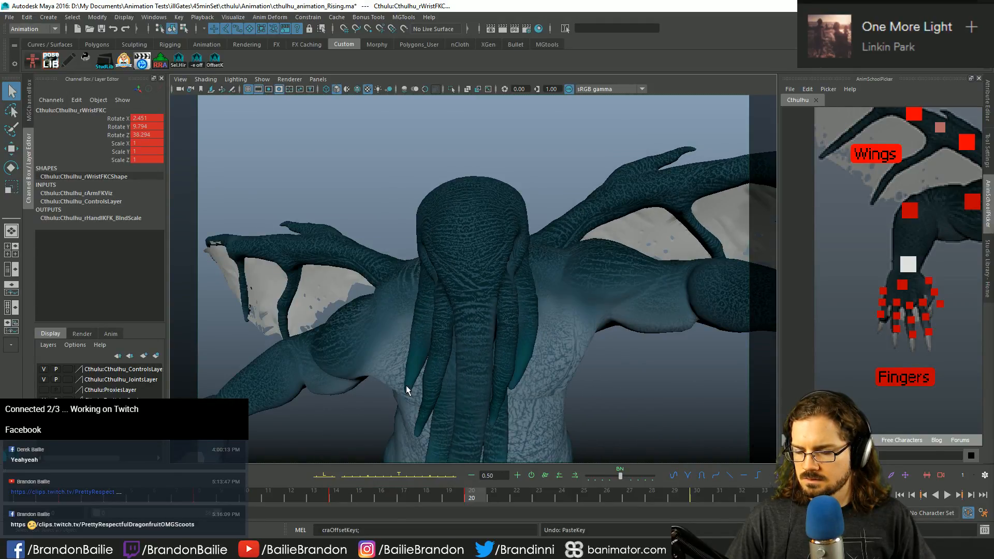
{"action": "key", "text": "comma"}
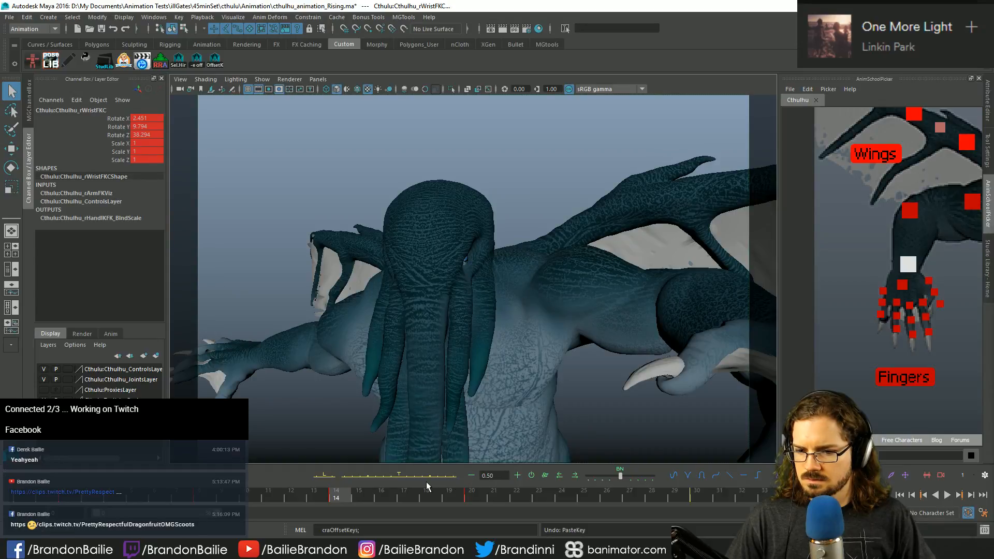
{"action": "left_click", "coordinate": [423, 478]}
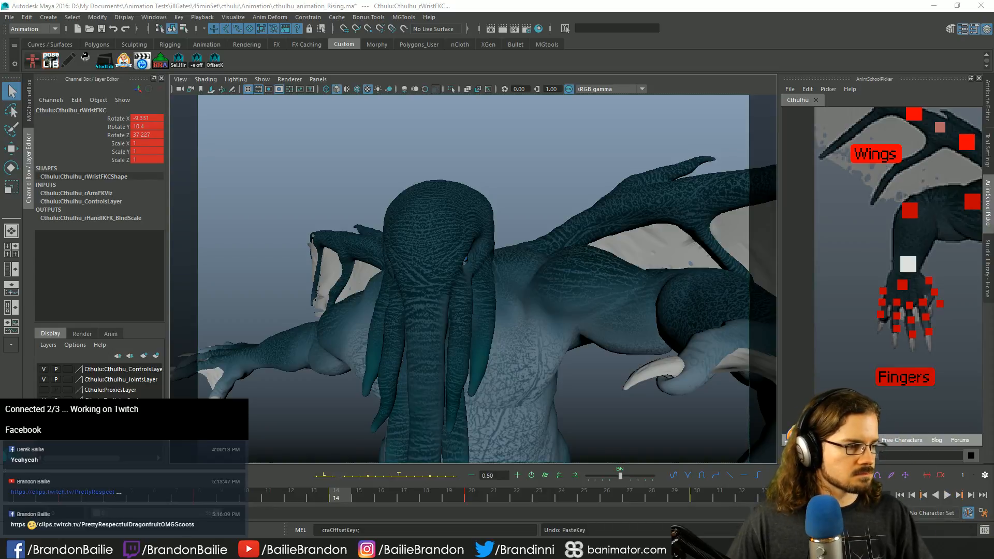
{"action": "left_click", "coordinate": [408, 483]}
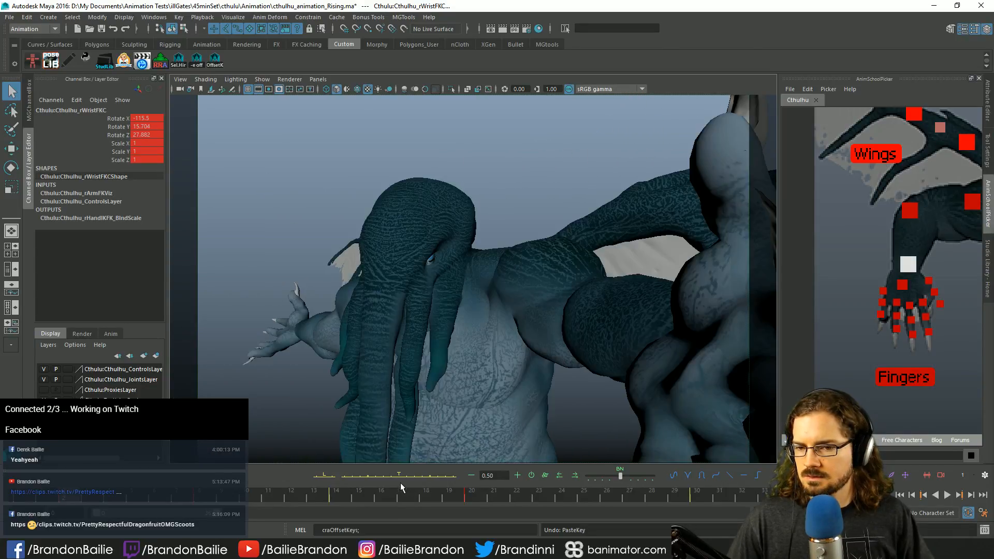
Step: Playblast the animation again as cthulhu_animation_Rising and play the resulting movie
{"action": "right_click", "coordinate": [353, 496]}
{"action": "left_click", "coordinate": [419, 488]}
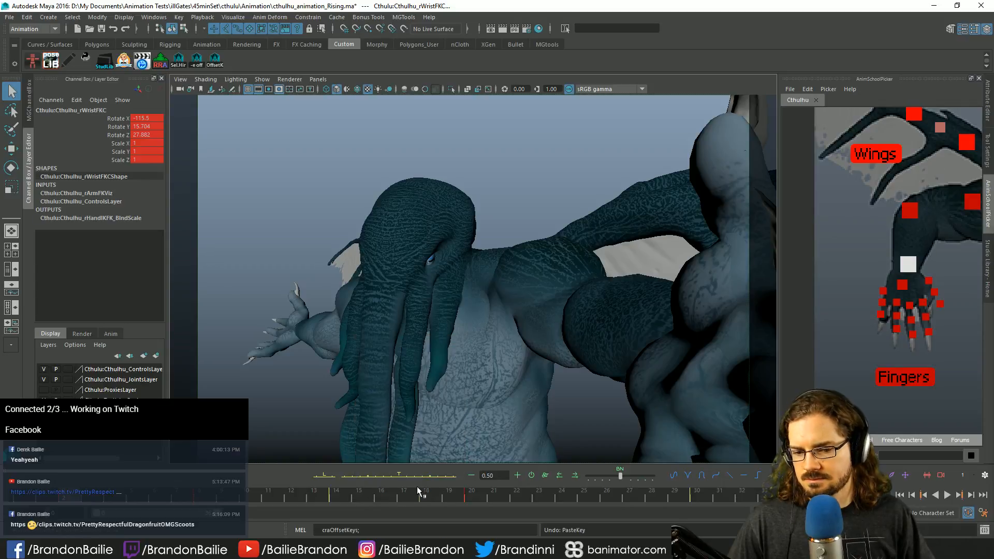
{"action": "left_click", "coordinate": [472, 278]}
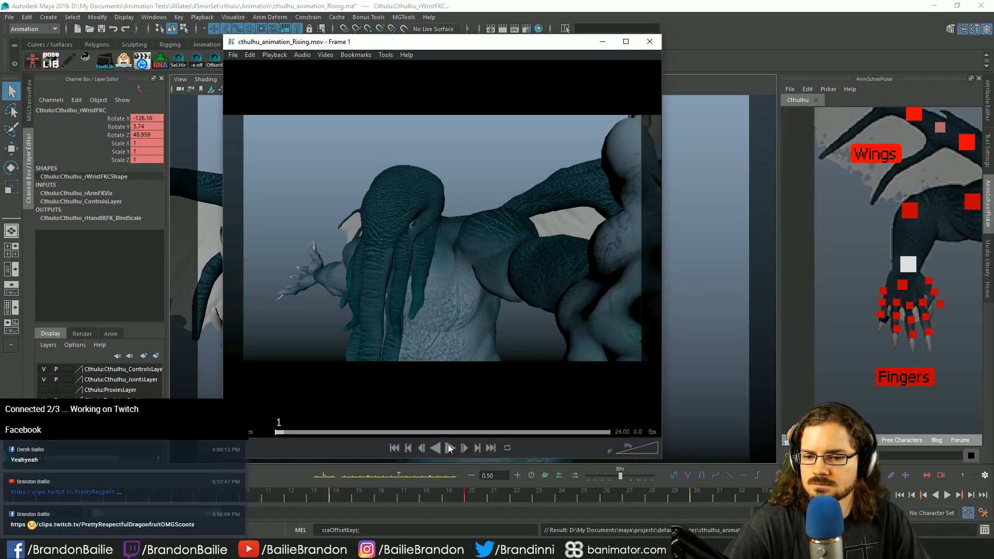
{"action": "left_click", "coordinate": [450, 448]}
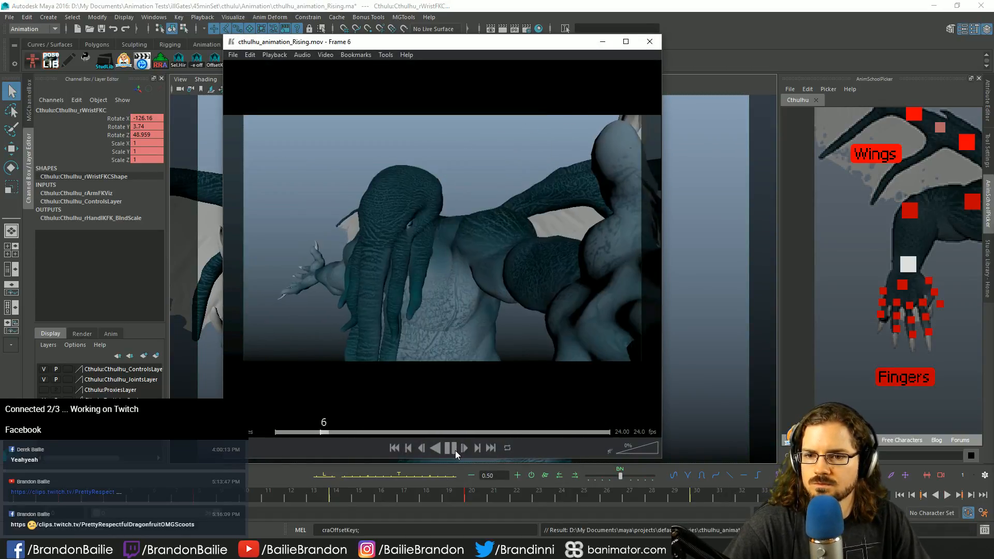